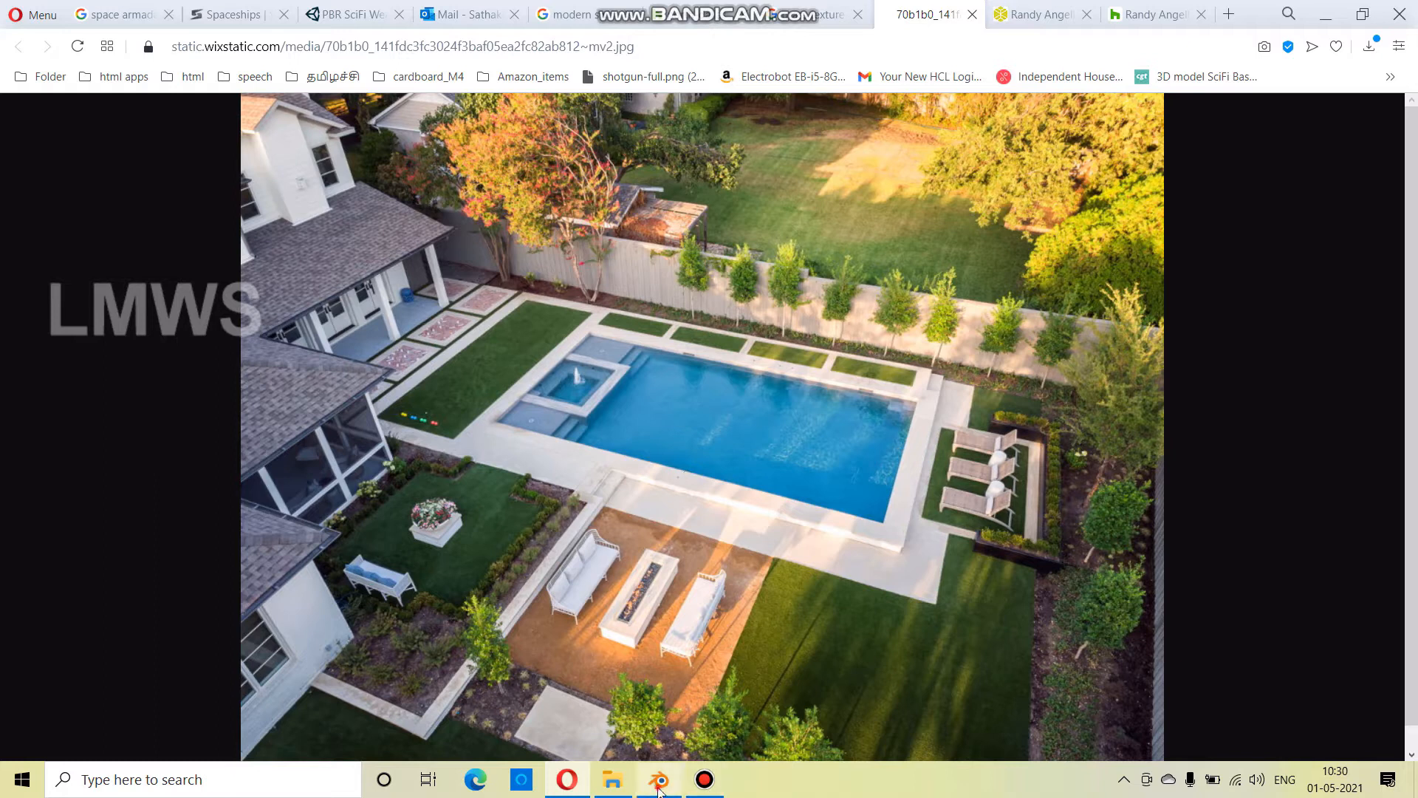
Compare the backyard pool reference photo with the default cube scene in Blender
click(628, 384)
scroll(706, 414, down, 1)
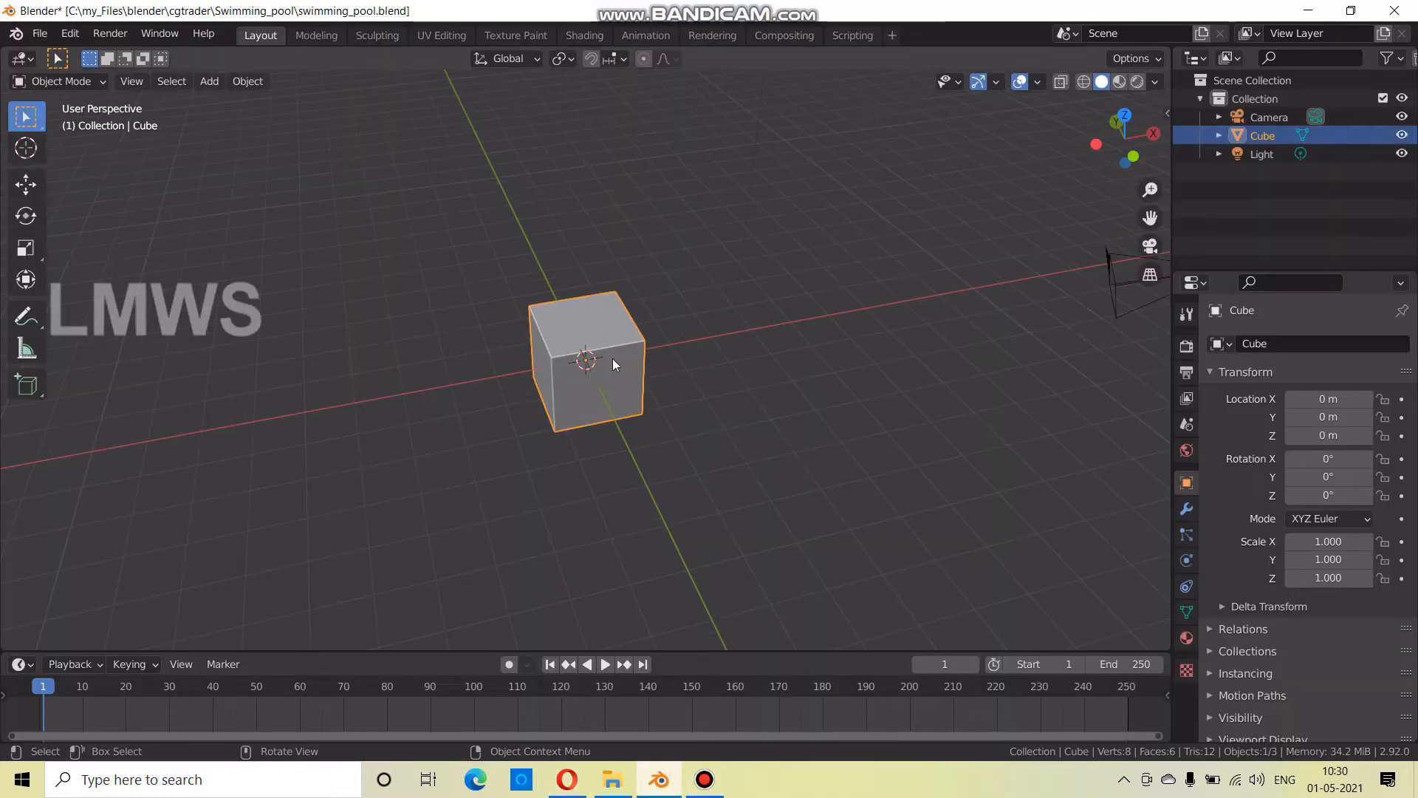
key(alt+Tab)
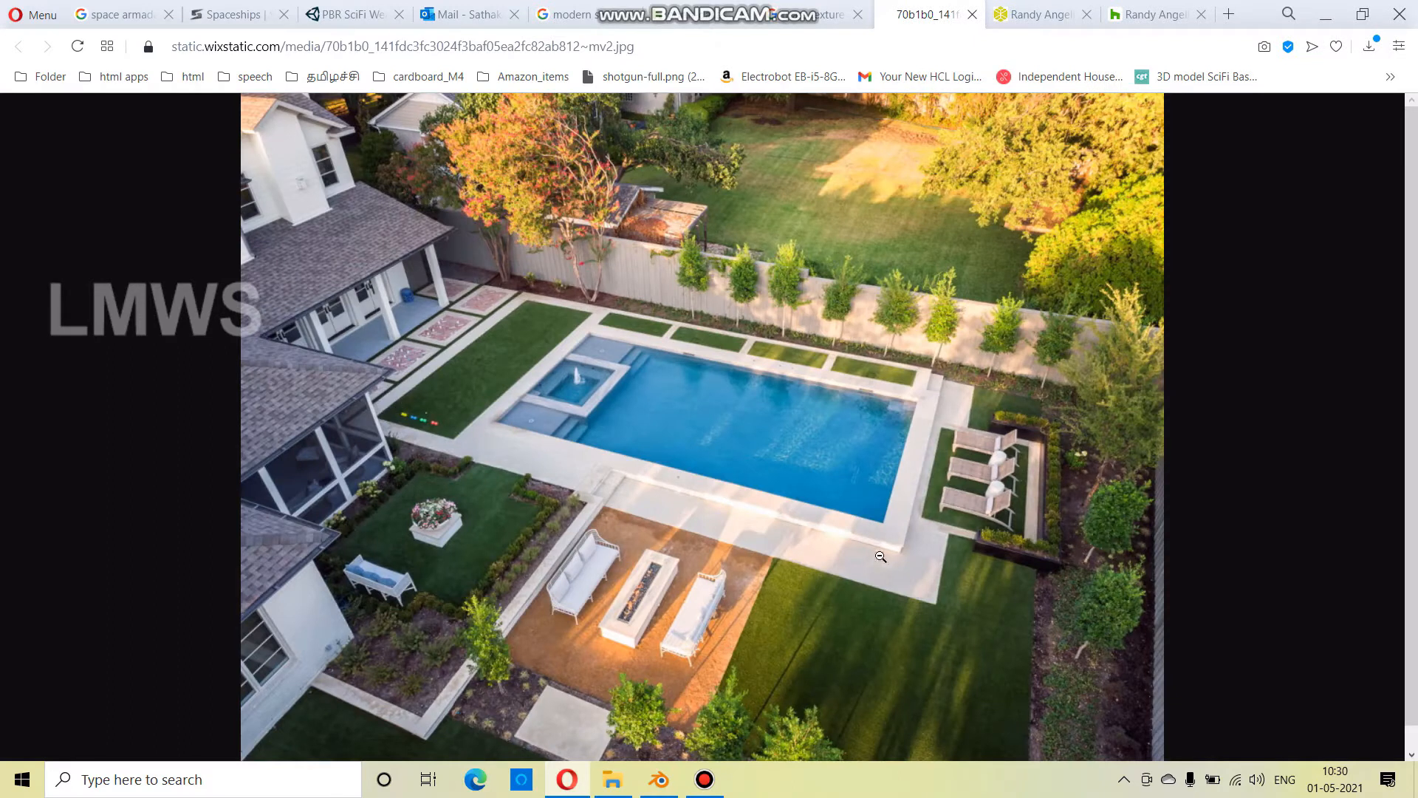
key(alt+Tab)
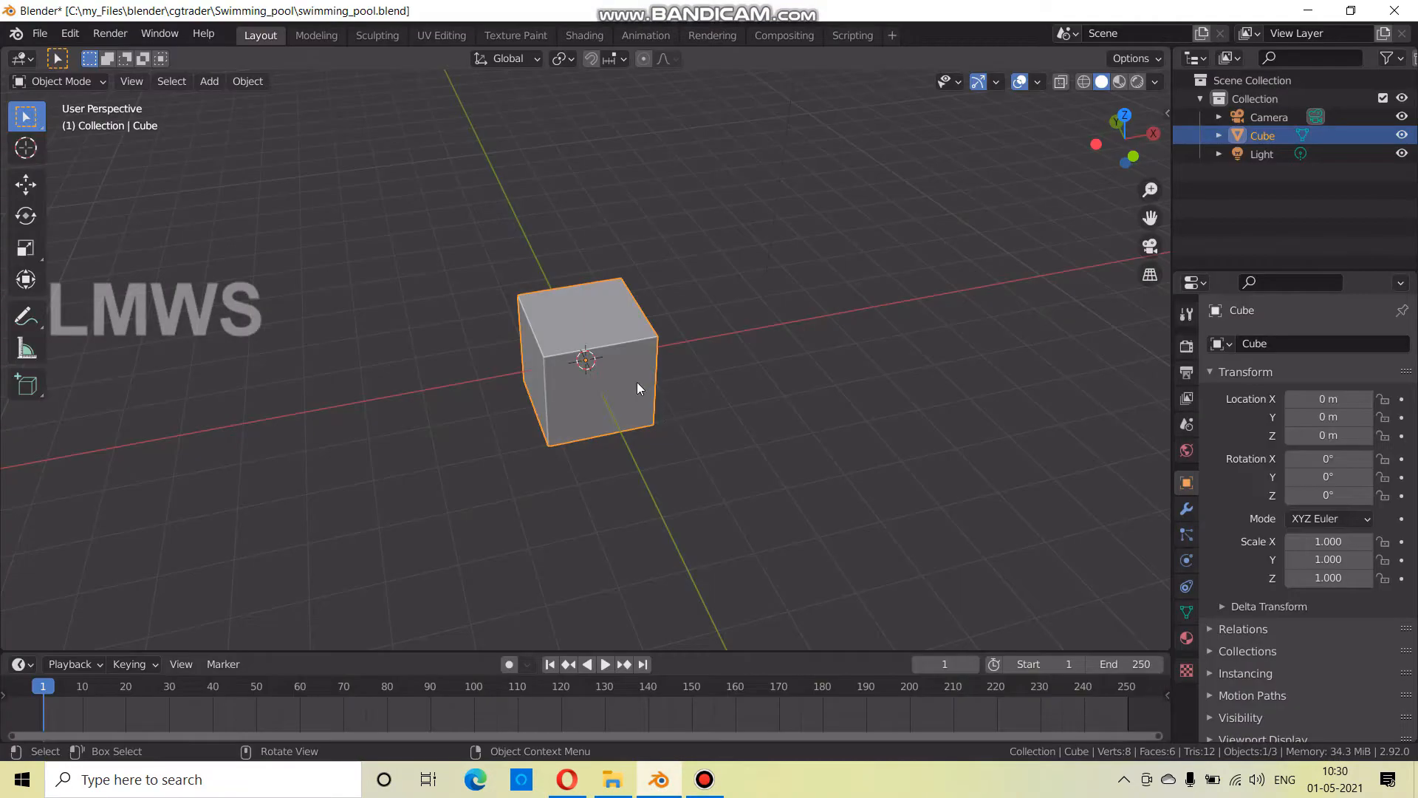
Start the Shortcut VUr key display in the 3D viewport
key(n)
click(1160, 251)
click(1160, 210)
click(1161, 270)
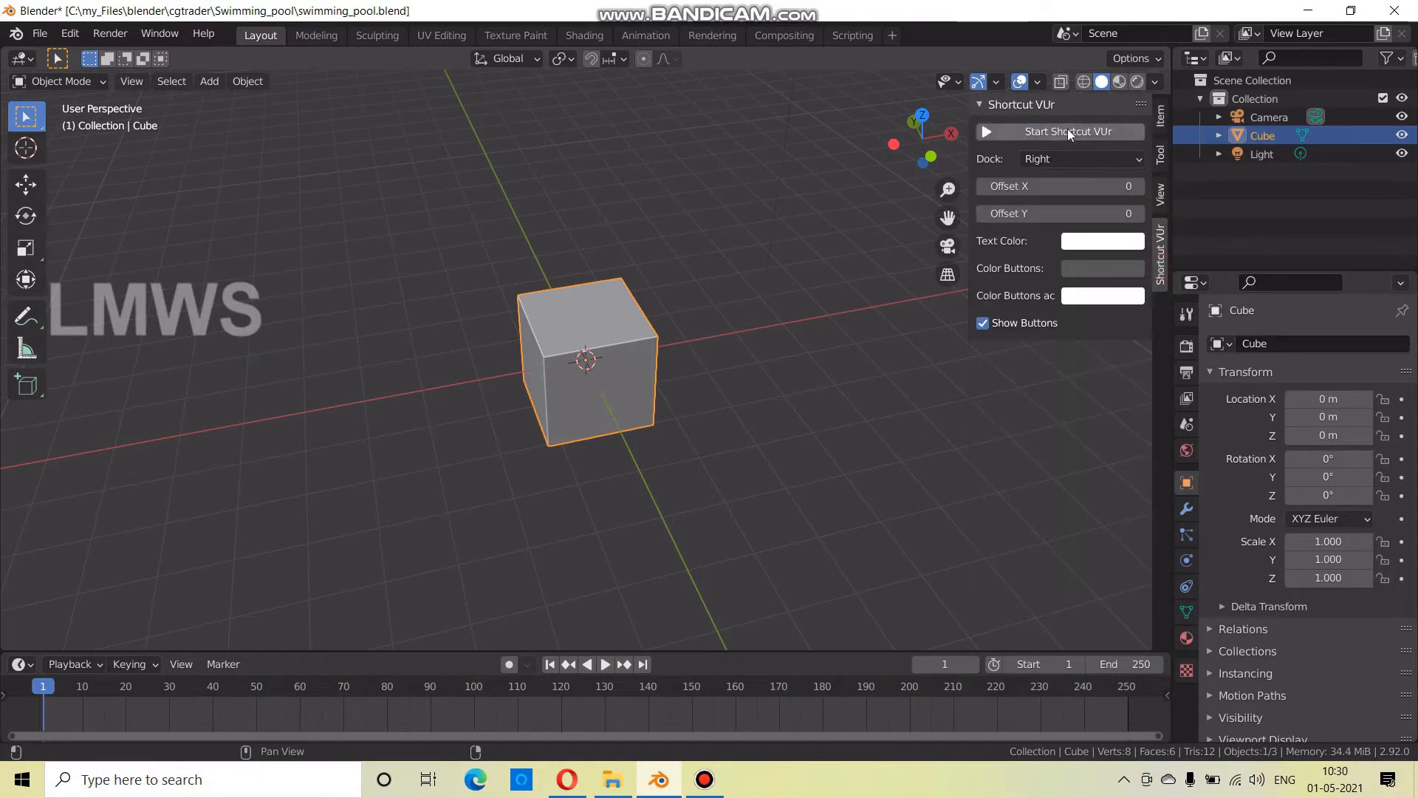
key(n)
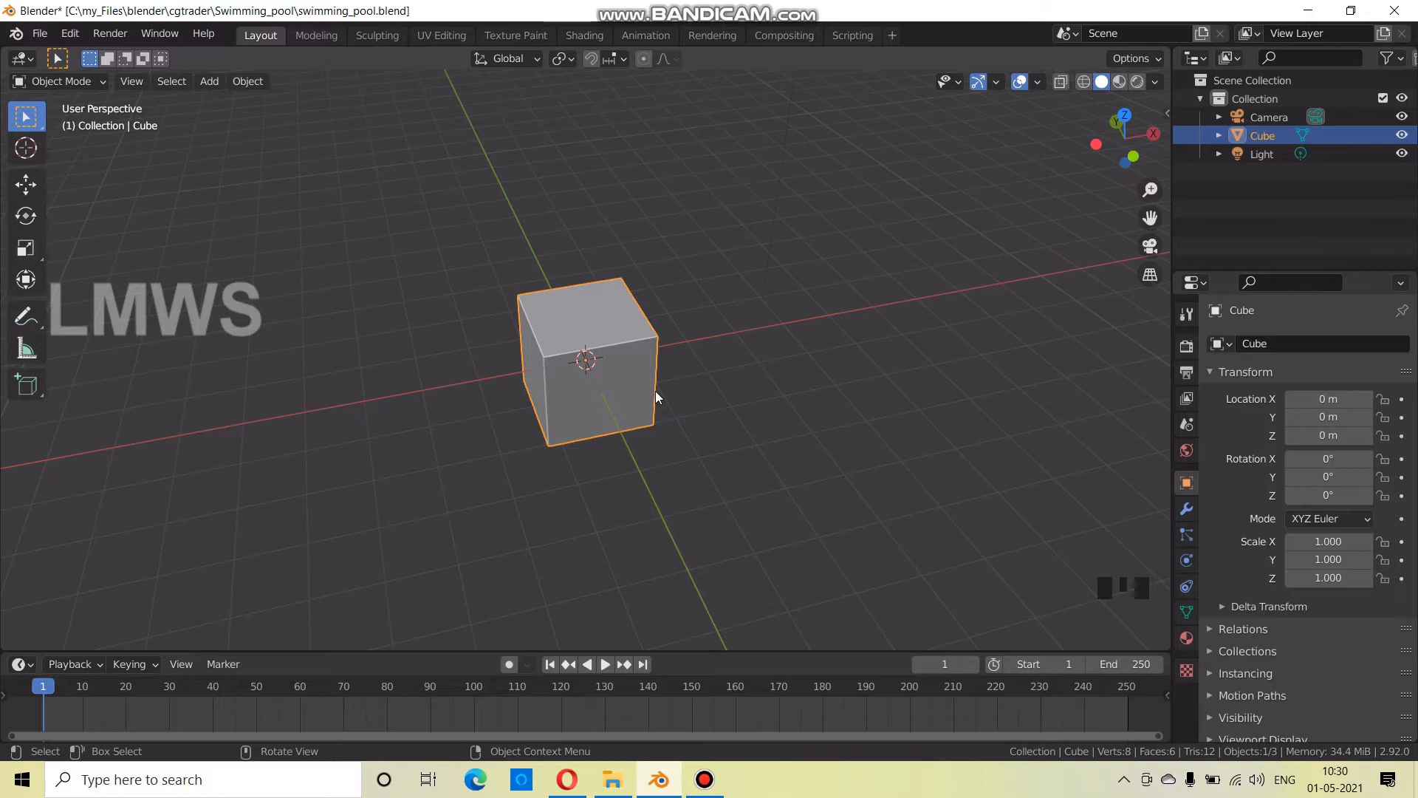
Put the default cube into Edit Mode
click(92, 80)
click(60, 118)
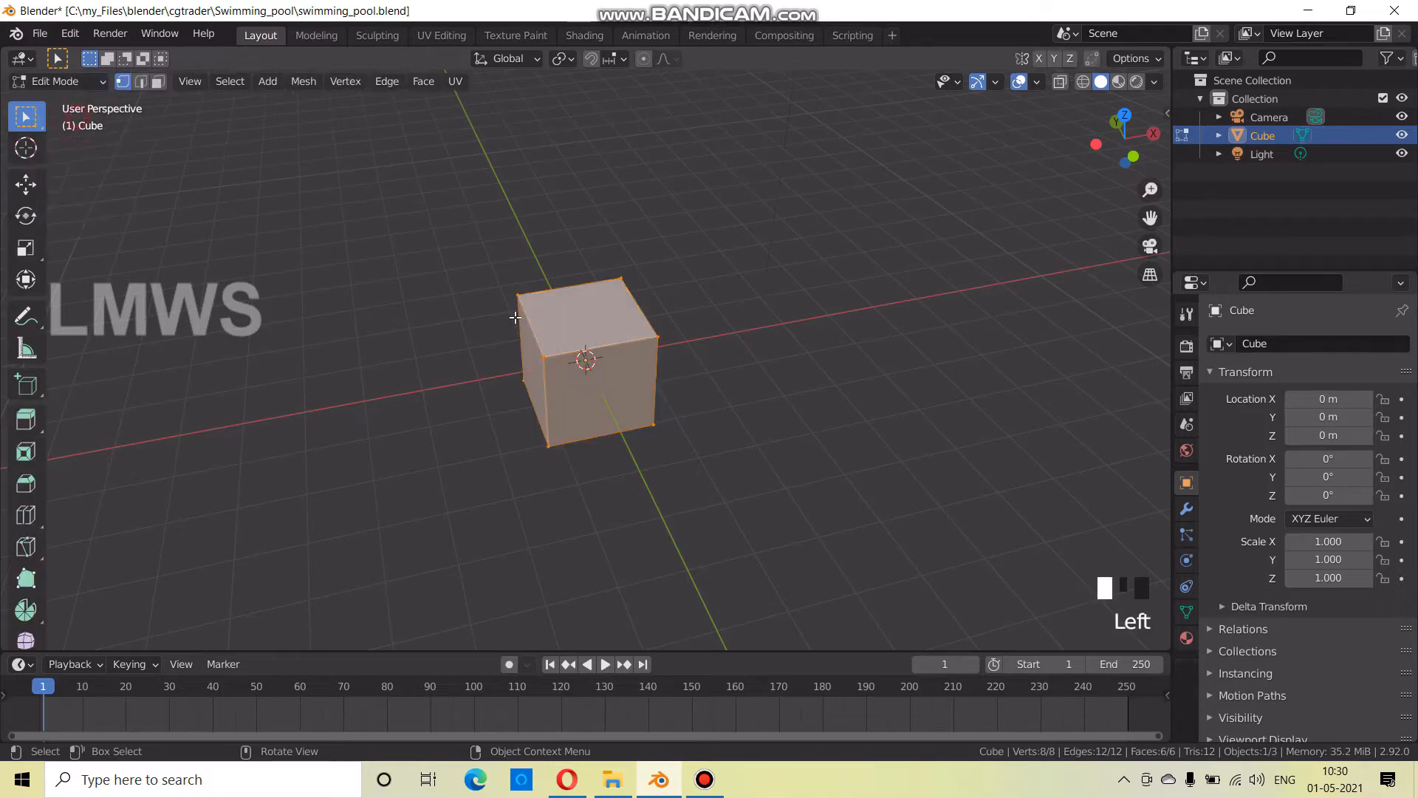
key(s)
key(shift+z)
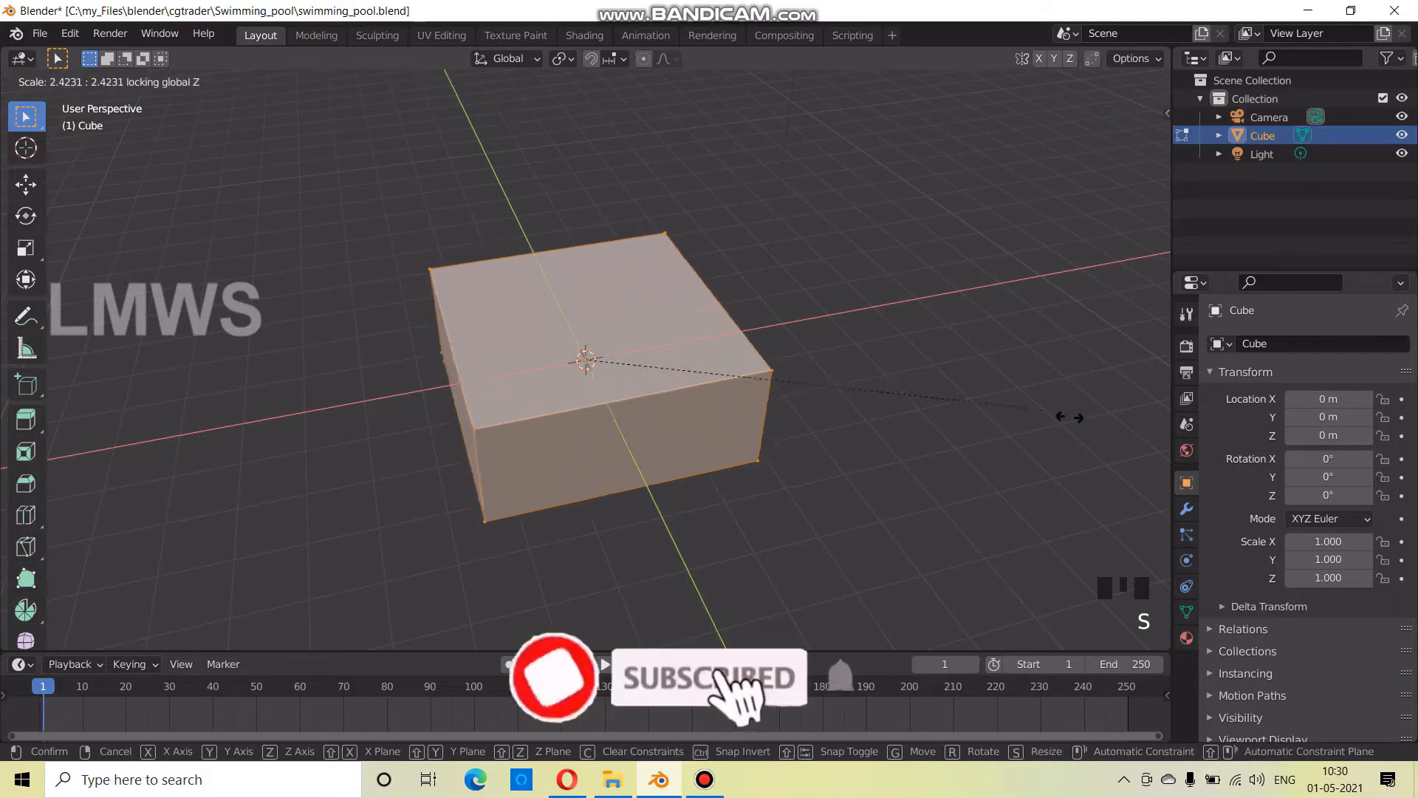
click(200, 460)
scroll(517, 444, down, 3)
key(ctrl+z)
Scale the cube's mesh up in X and Y only, keeping its height, to form a wide flat slab
middle_drag(599, 475, 634, 411)
scroll(633, 411, up, 1)
key(s)
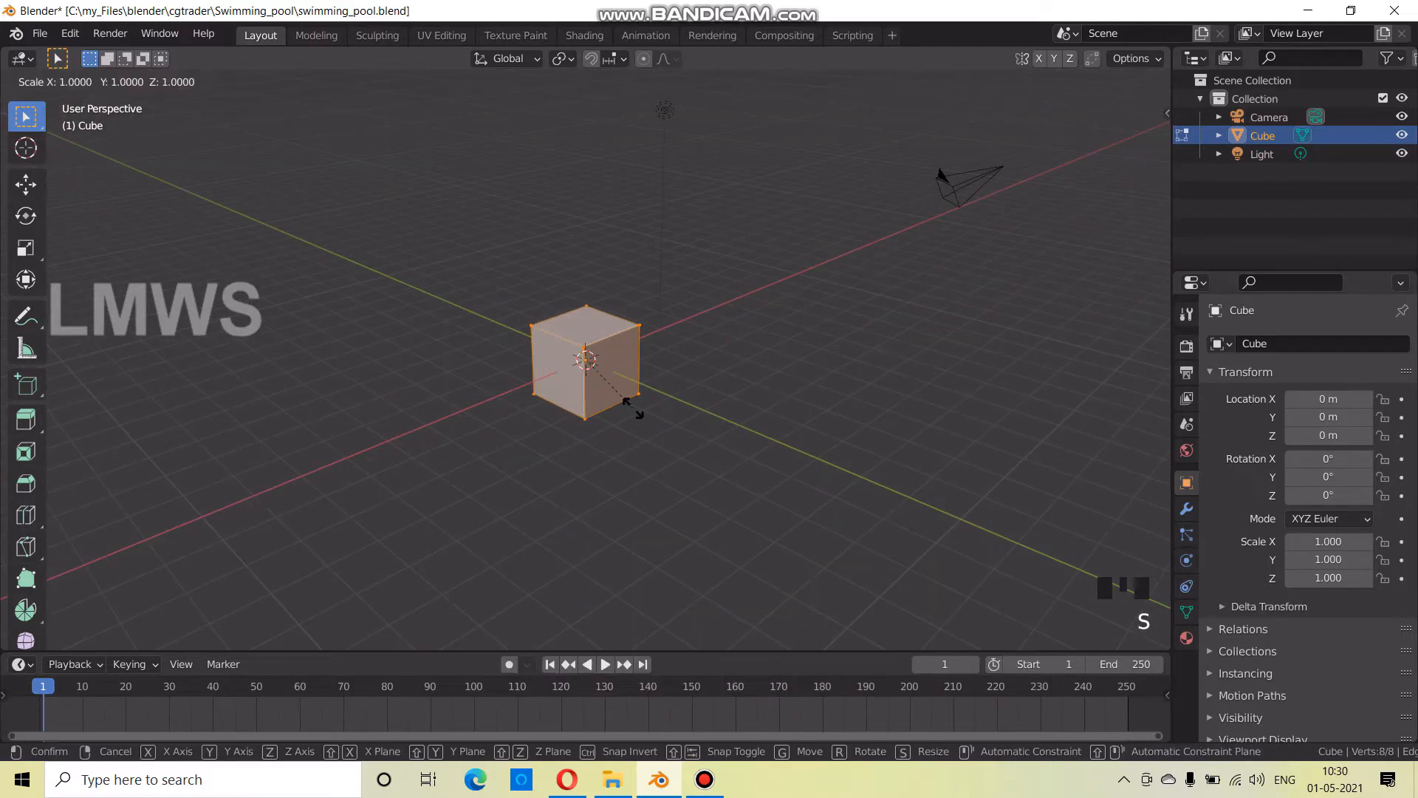
key(shift+z)
click(978, 434)
middle_drag(977, 434, 982, 491)
key(s)
key(shift+z)
click(841, 479)
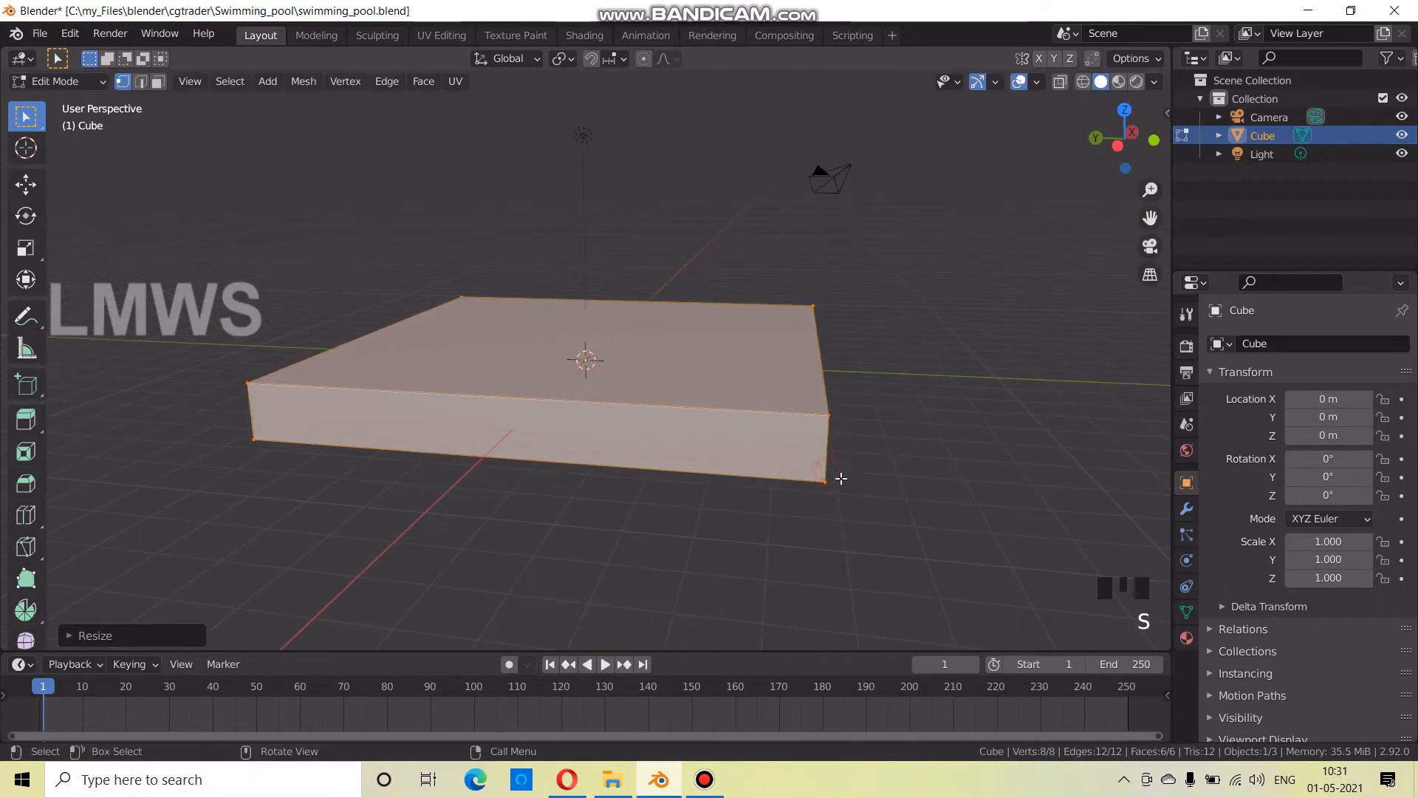
Stretch the slab about 1.8 times along the Y axis
scroll(731, 452, down, 2)
key(s)
key(y)
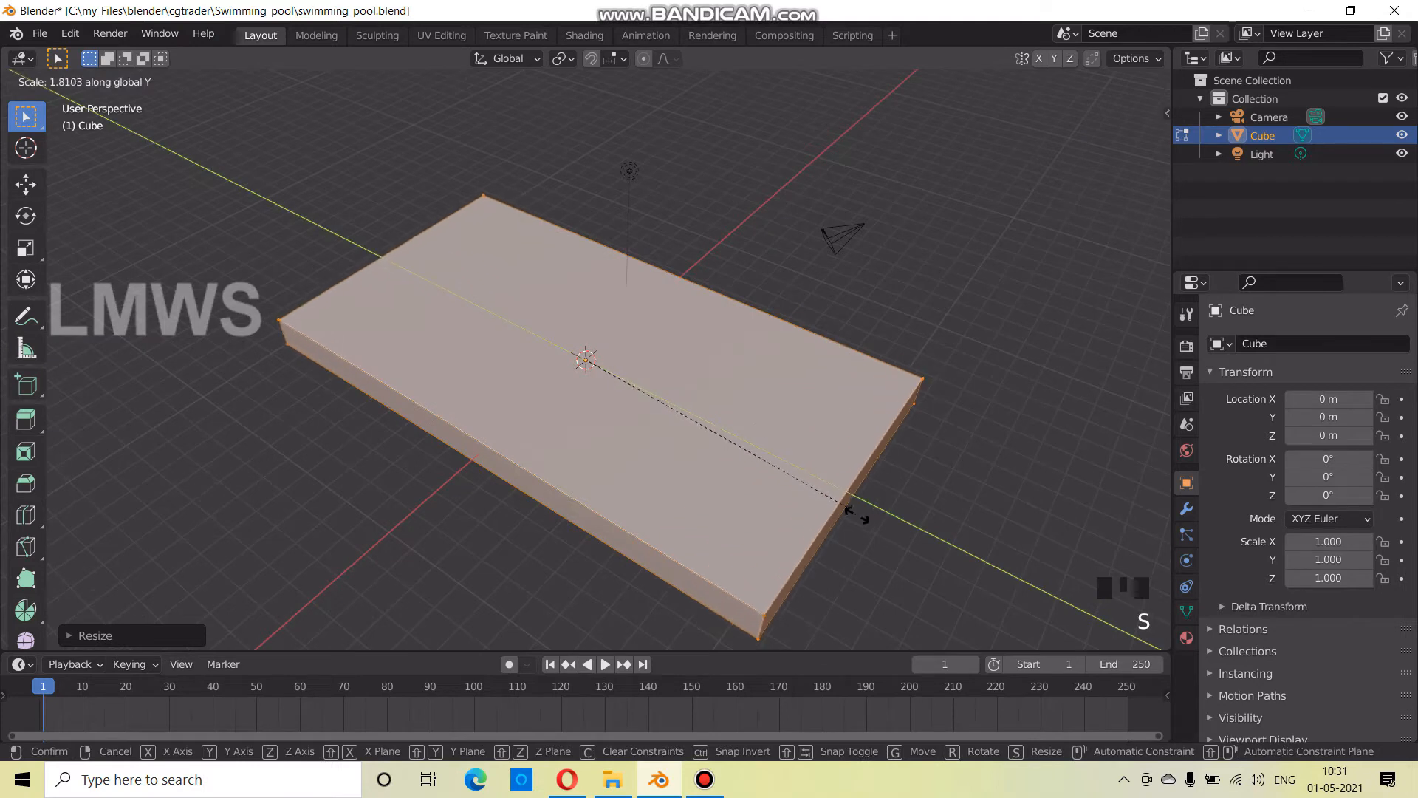
click(857, 513)
In top view, enlarge the slab about 1.23 times in X and Y, plus about 1.07 times more along X
key(KP_7)
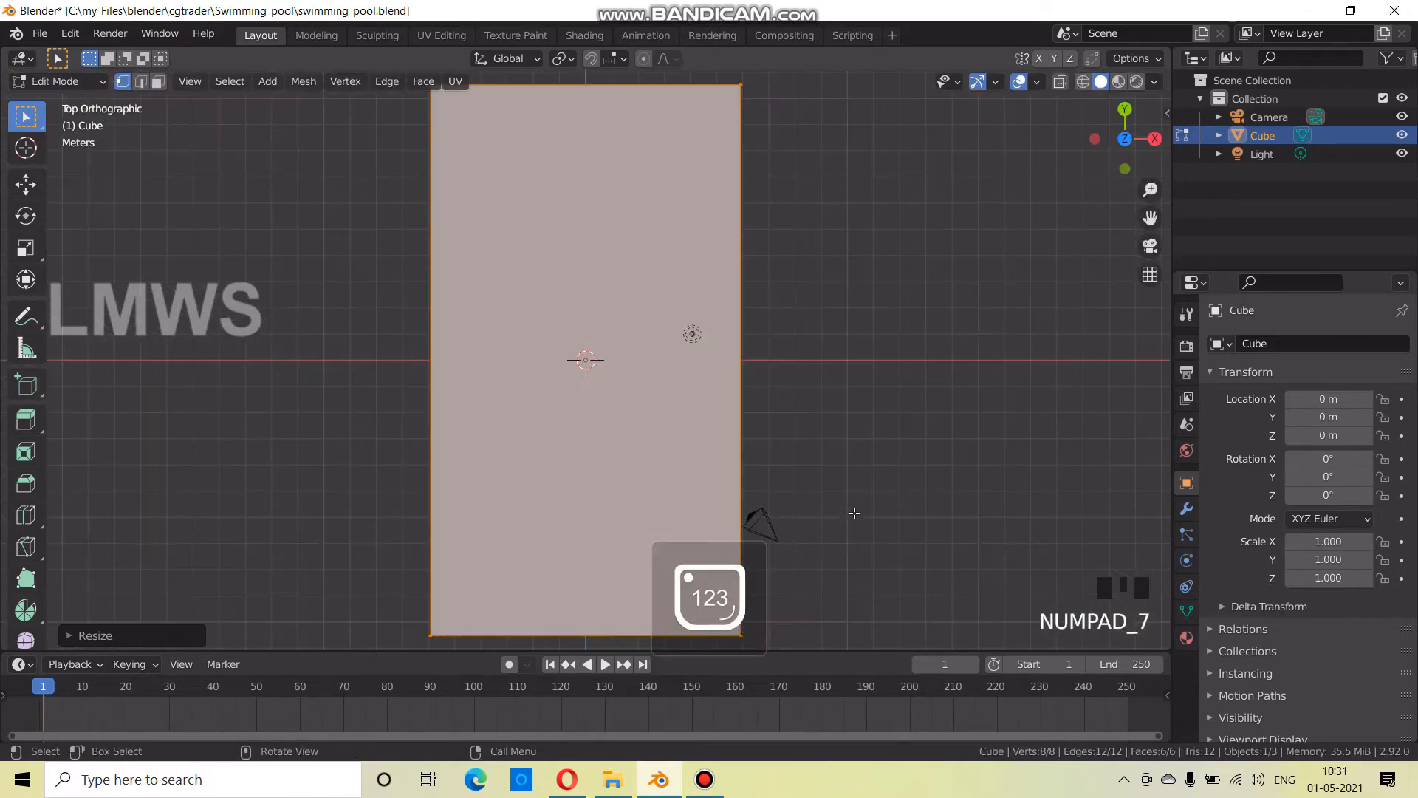
scroll(828, 421, down, 2)
key(s)
key(shift+z)
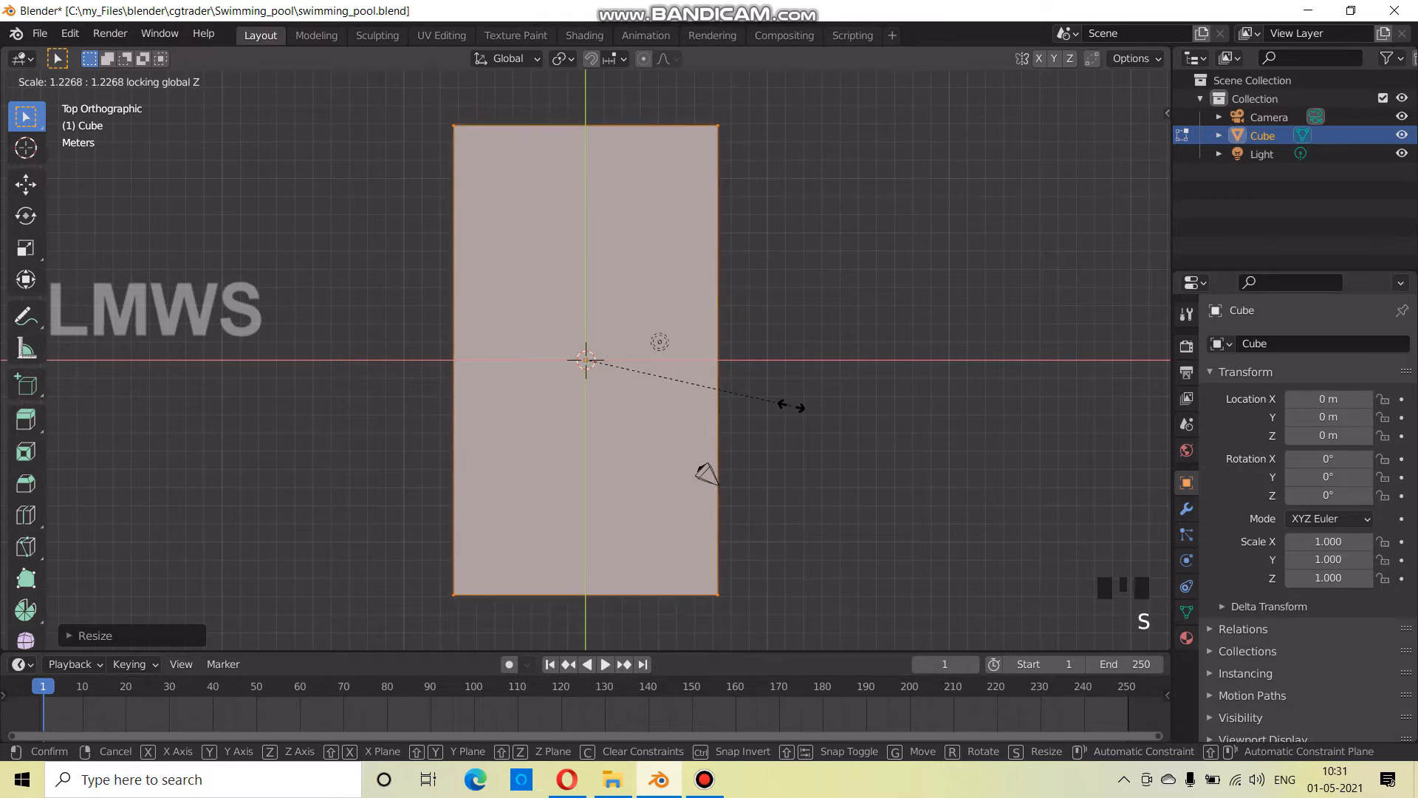
key(s)
key(x)
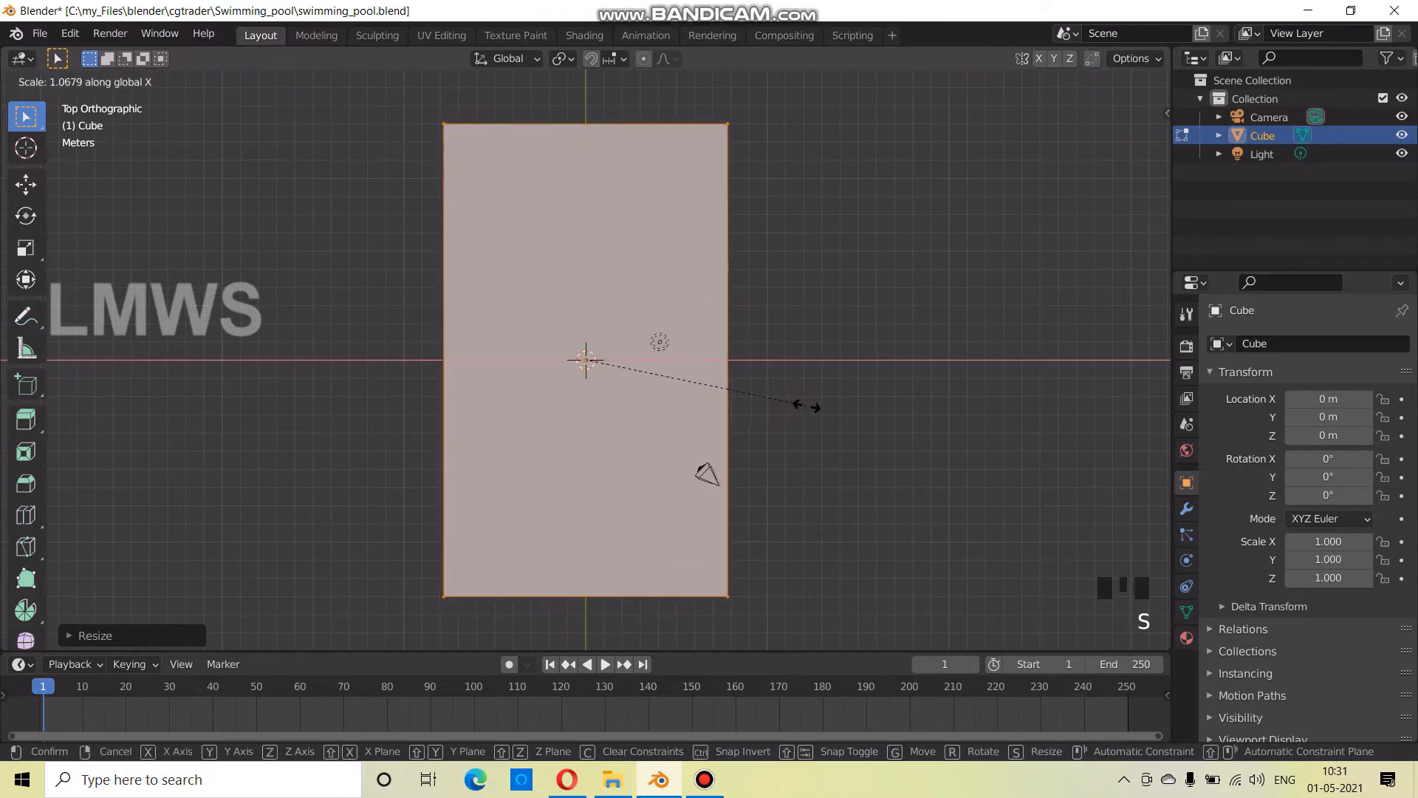
click(809, 406)
middle_drag(807, 405, 685, 444)
scroll(685, 444, down, 2)
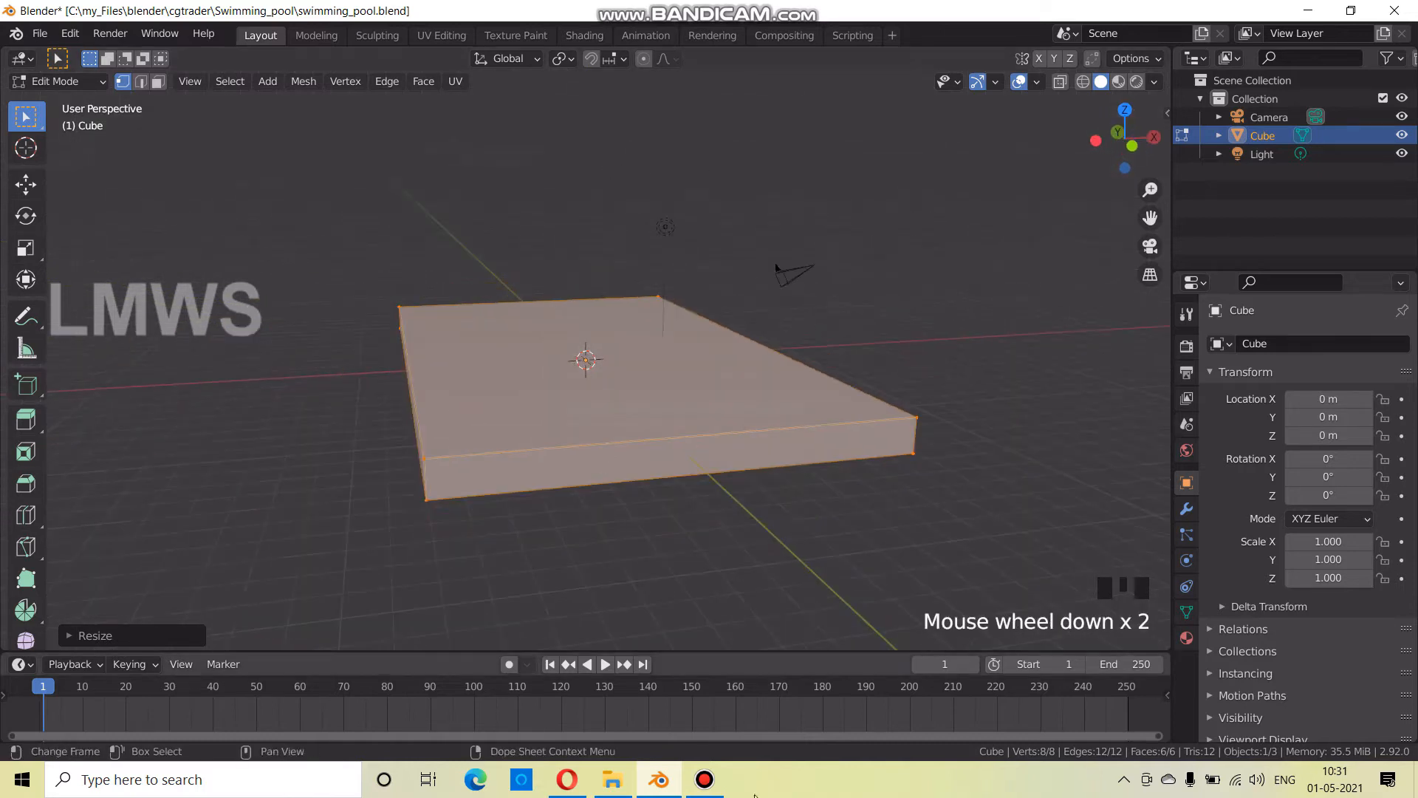
Check the slab's proportions against the pool reference photo and save the Blender file
click(665, 781)
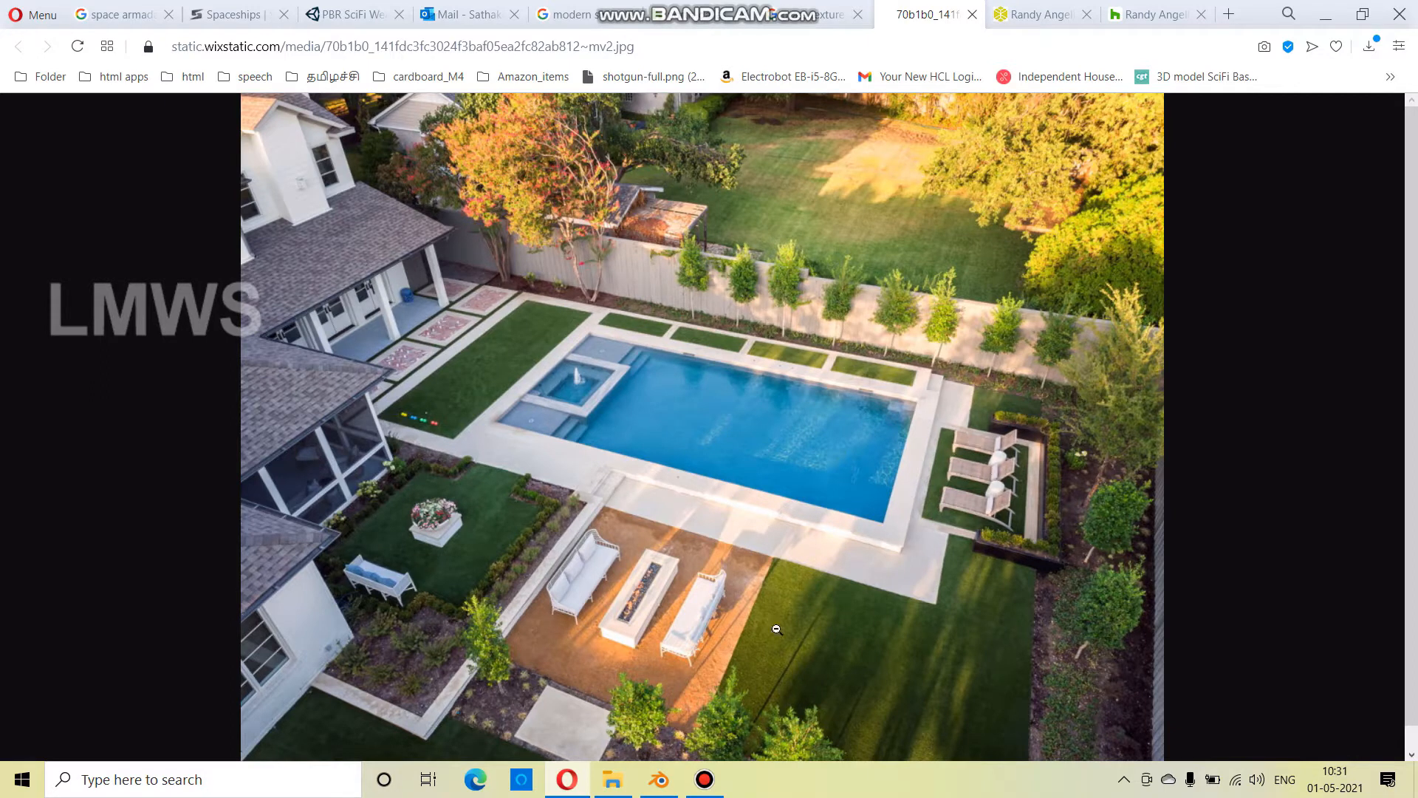
click(659, 782)
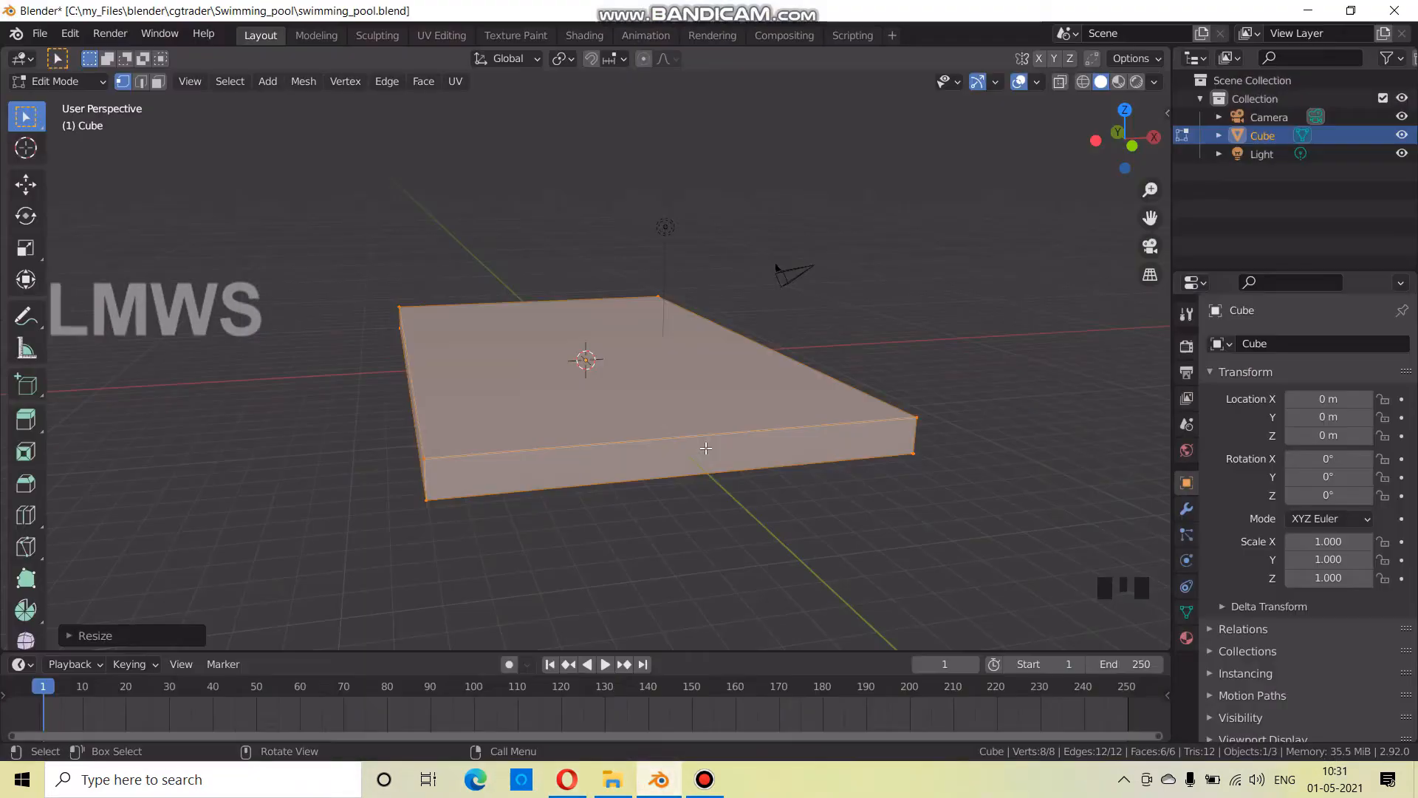
scroll(731, 517, up, 2)
middle_drag(731, 517, 743, 527)
key(ctrl+s)
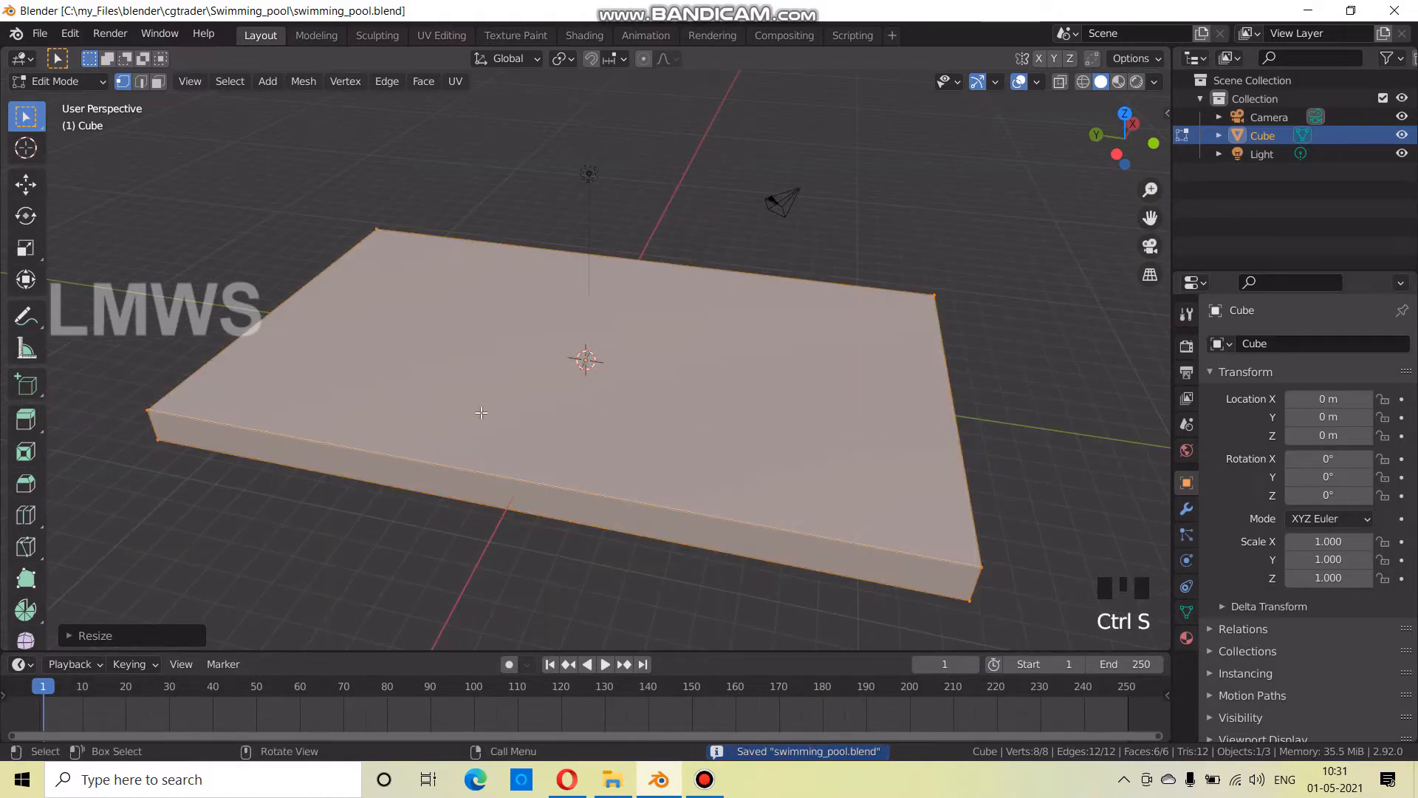
Scale the slab about 1.07 times along X and about 1.08 times along Y in top view
scroll(481, 411, down, 3)
key(s)
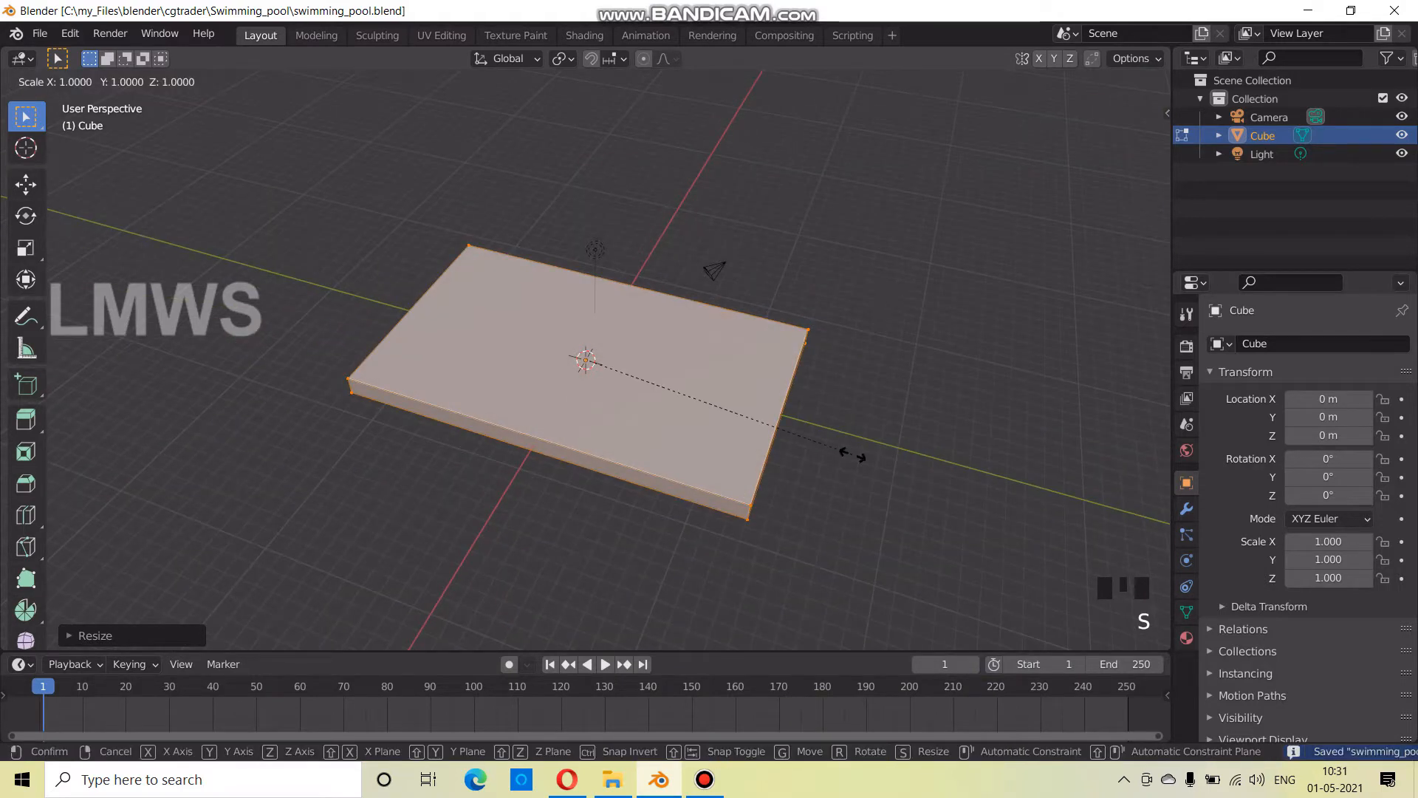
key(x)
key(KP_7)
scroll(849, 456, up, 3)
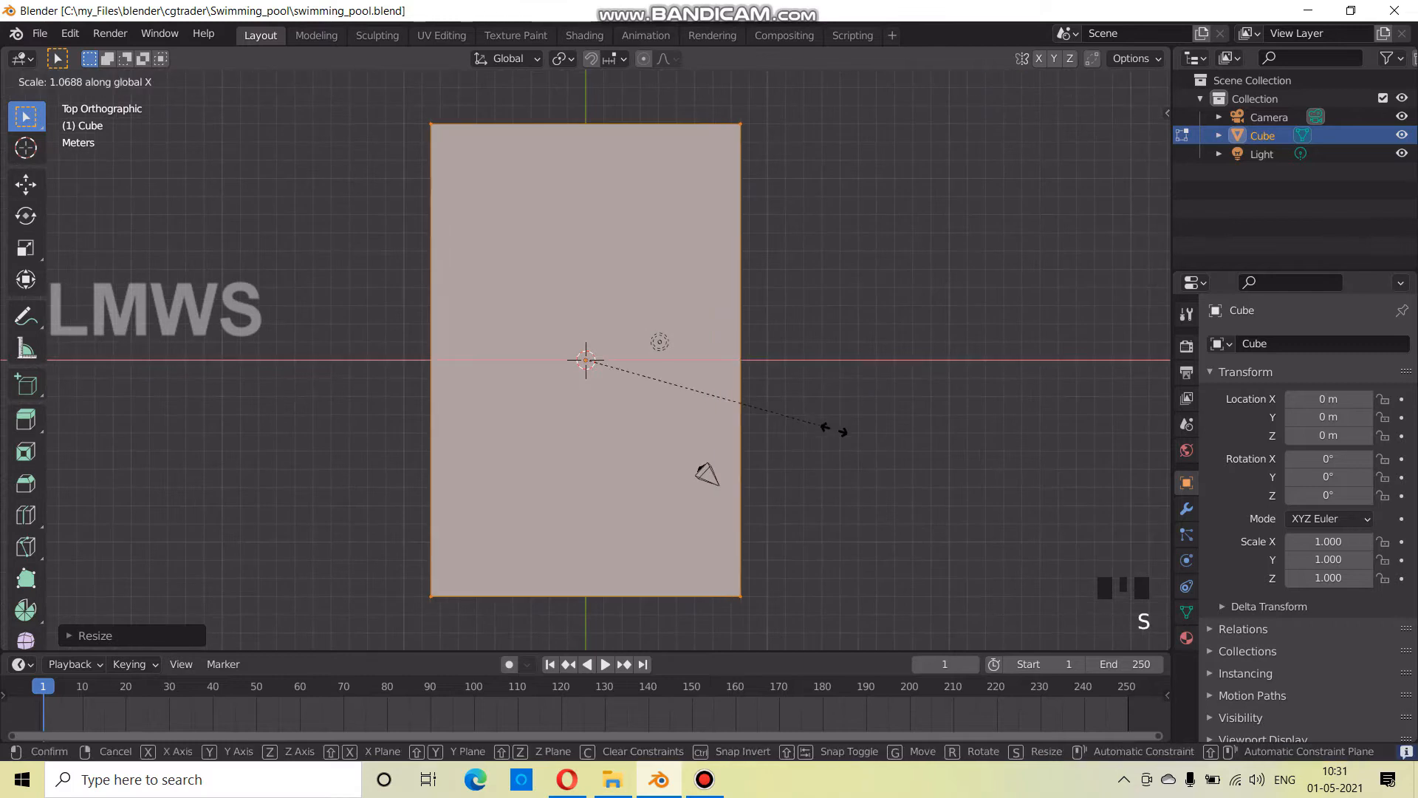
click(846, 432)
scroll(790, 454, down, 1)
key(s)
key(y)
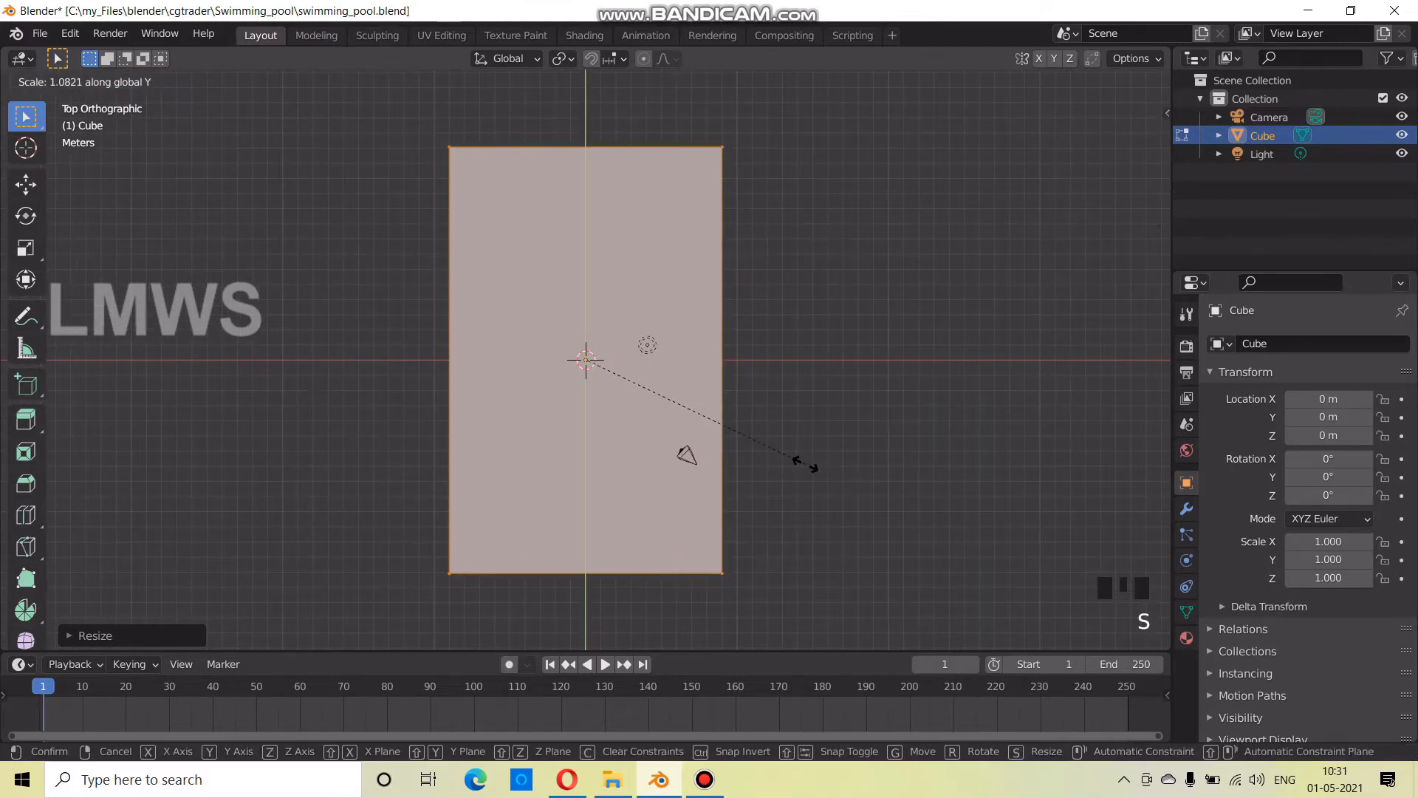
click(820, 470)
Deselect all of the slab's geometry and check the pool layout in the reference photo
middle_drag(481, 521, 504, 391)
scroll(620, 421, up, 3)
key(alt+a)
scroll(579, 438, down, 2)
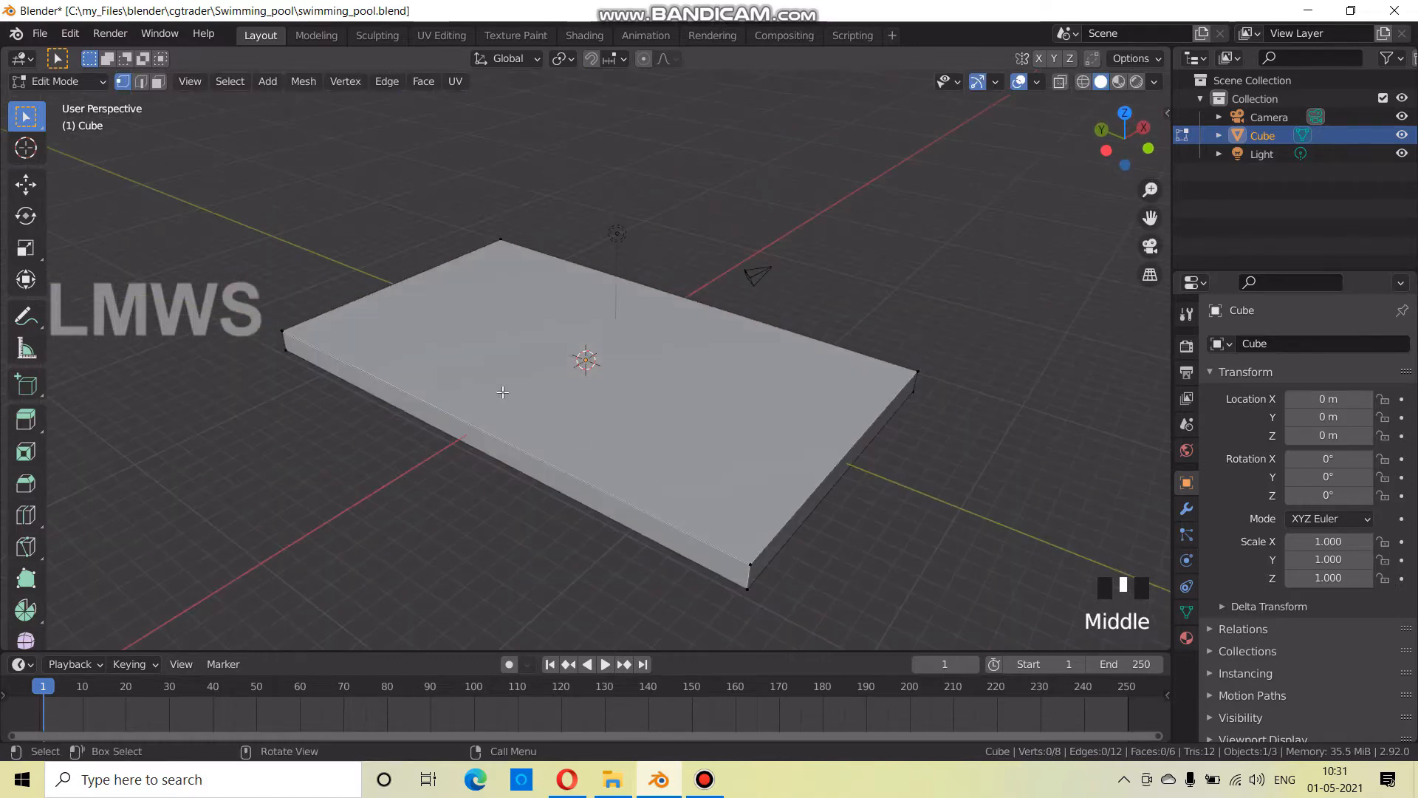
key(Escape)
click(567, 779)
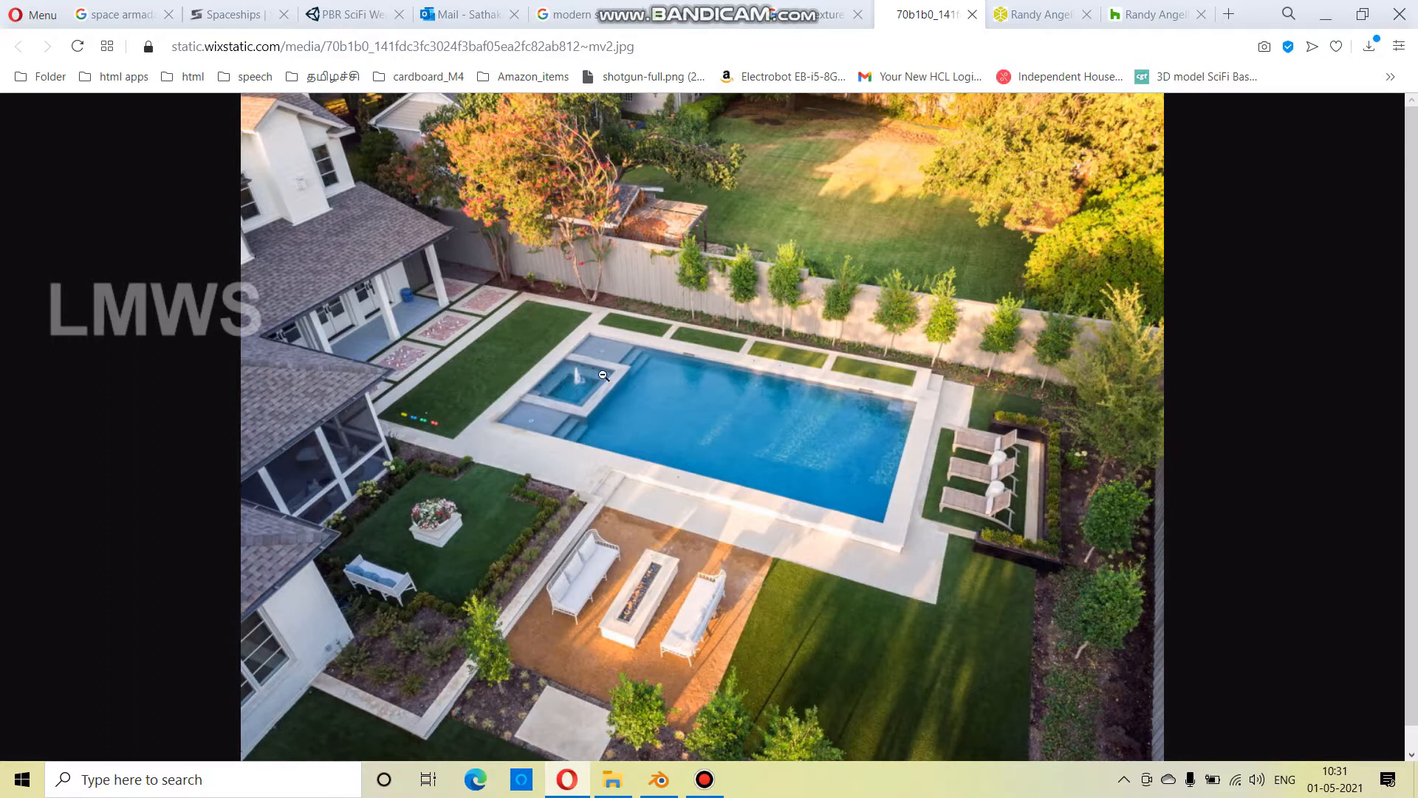
click(659, 779)
Add one loop cut across the slab's width and slide it toward one short end
scroll(510, 337, up, 2)
middle_drag(532, 354, 510, 336)
scroll(509, 336, down, 2)
key(ctrl+r)
key(ctrl+r)
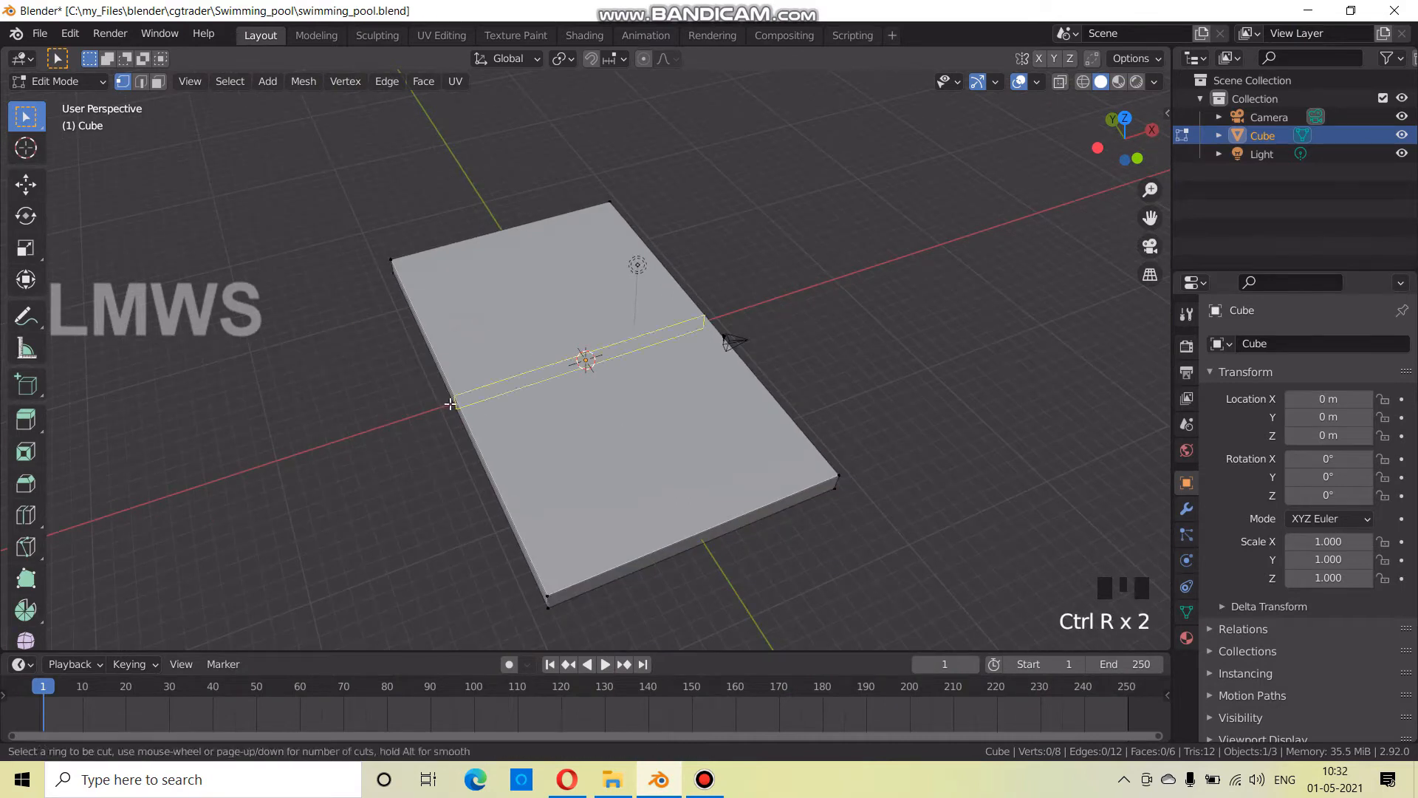
click(450, 401)
click(380, 325)
middle_drag(380, 325, 696, 253)
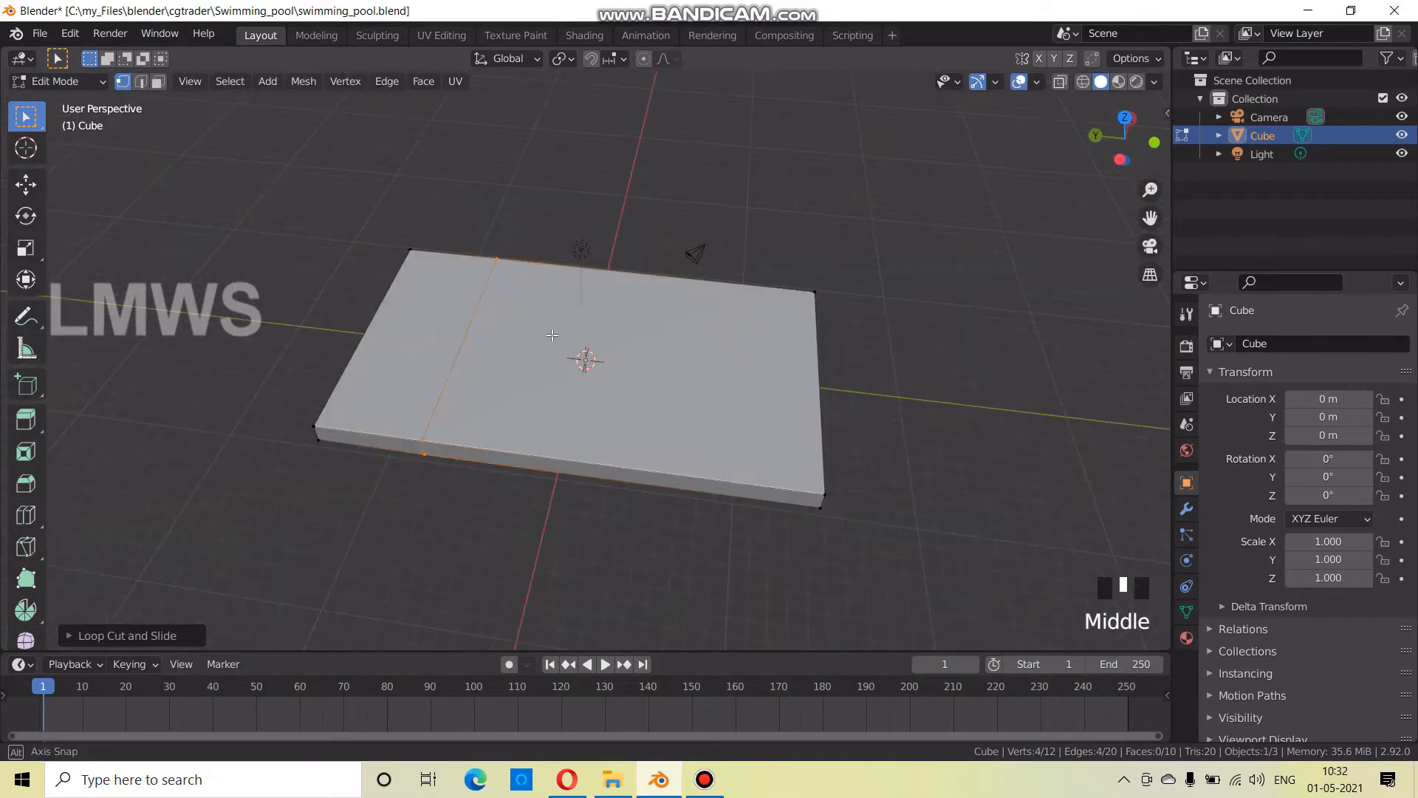
scroll(697, 254, up, 3)
Compare the divided slab with the areas around the pool in the reference photo
click(662, 781)
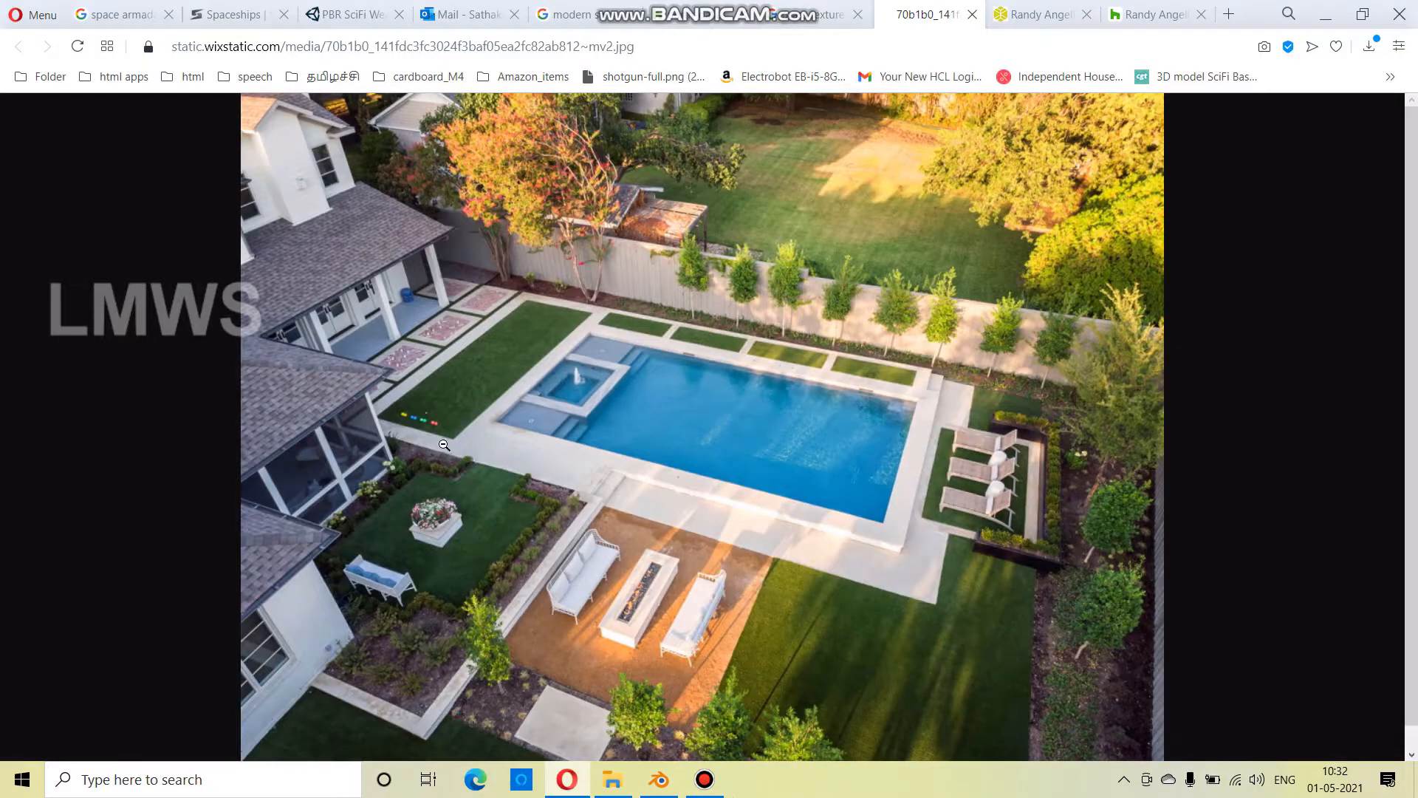
click(665, 790)
scroll(619, 595, down, 3)
middle_drag(649, 570, 584, 251)
click(663, 790)
click(662, 789)
key(ctrl+r)
click(578, 238)
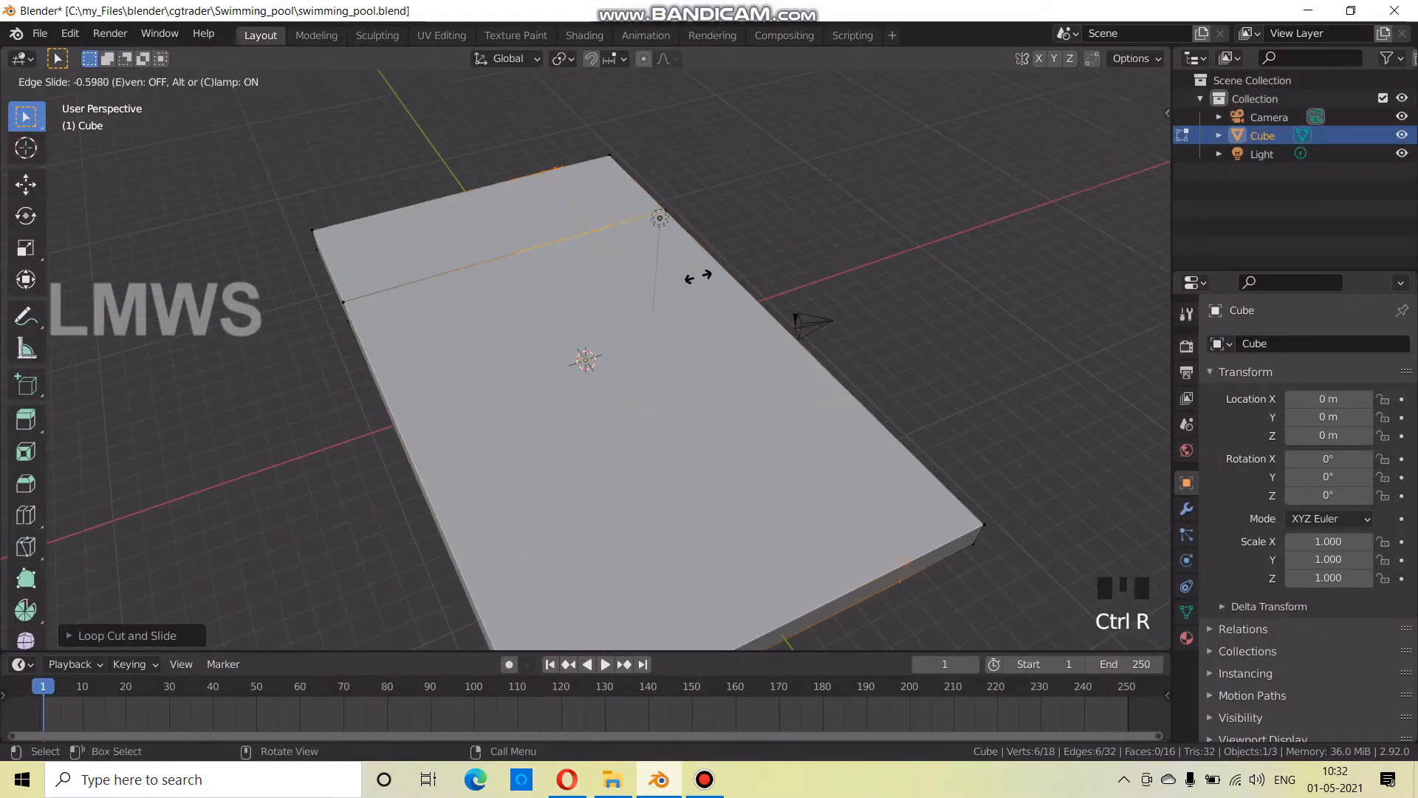
click(708, 284)
key(ctrl+z)
middle_drag(710, 296, 665, 244)
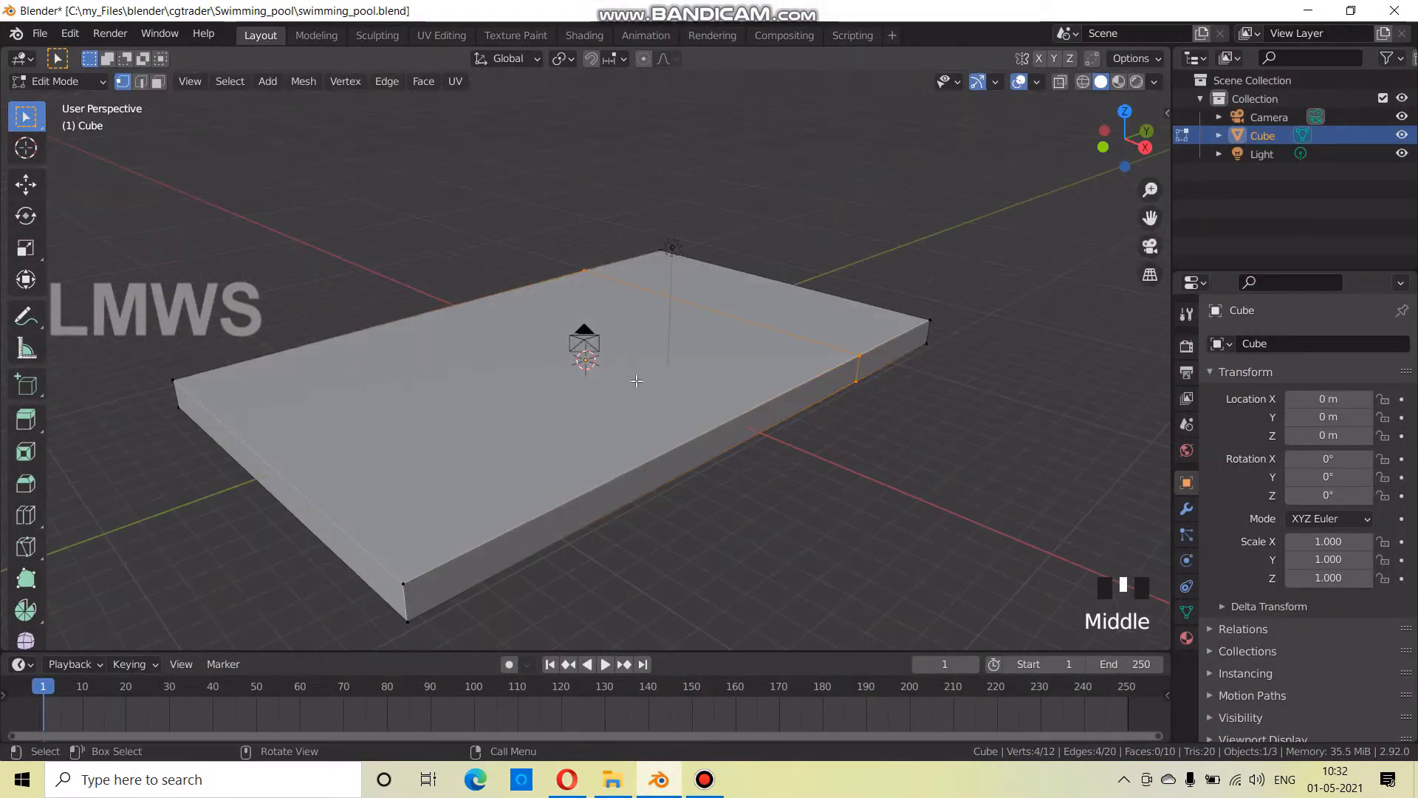
In face selection mode, extrude the two faces of one long side outward about 3.8 m
click(158, 82)
click(873, 357)
middle_drag(817, 379, 855, 415)
key(e)
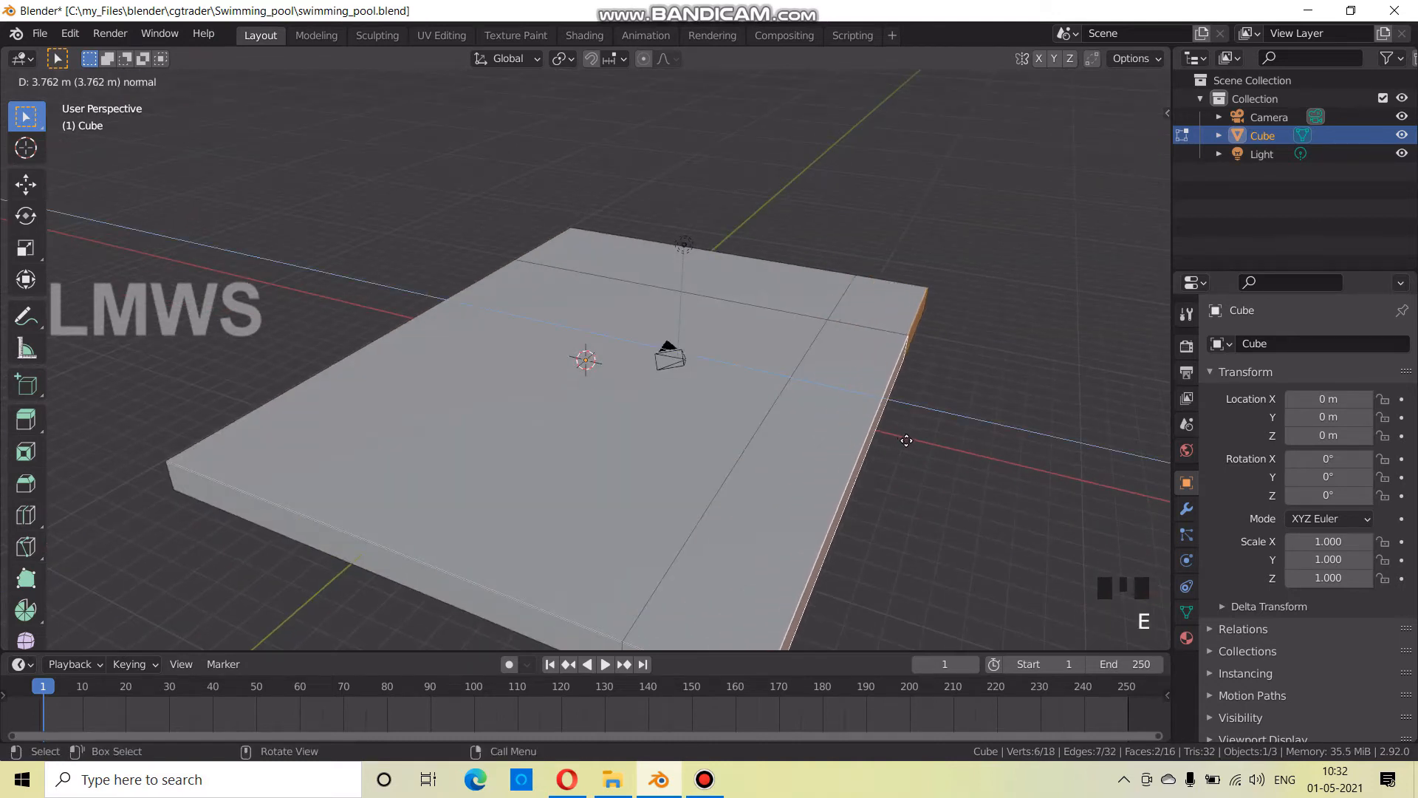
click(899, 444)
Extrude the two end faces farthest from the cross cut outward about 8.1 m and save the file
middle_drag(665, 454, 898, 465)
middle_drag(1164, 484, 1074, 487)
shift+click(1029, 461)
scroll(820, 494, down, 2)
middle_drag(820, 494, 861, 455)
key(e)
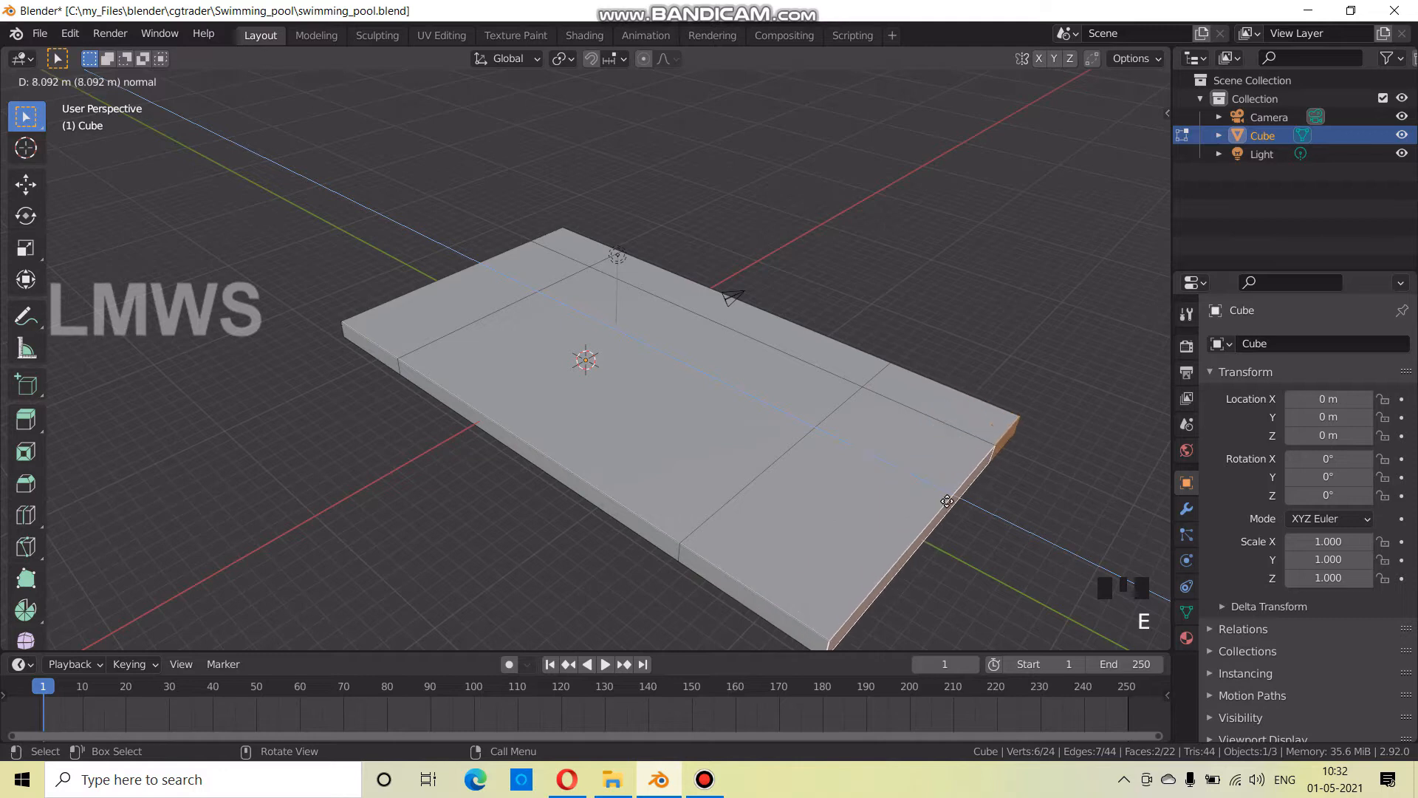
click(940, 503)
scroll(521, 490, up, 2)
key(ctrl+s)
Add a horizontal loop cut around the slab's sides, slid toward the bottom by a factor of about 0.28
middle_drag(512, 457, 665, 463)
scroll(810, 355, up, 2)
key(ctrl+r)
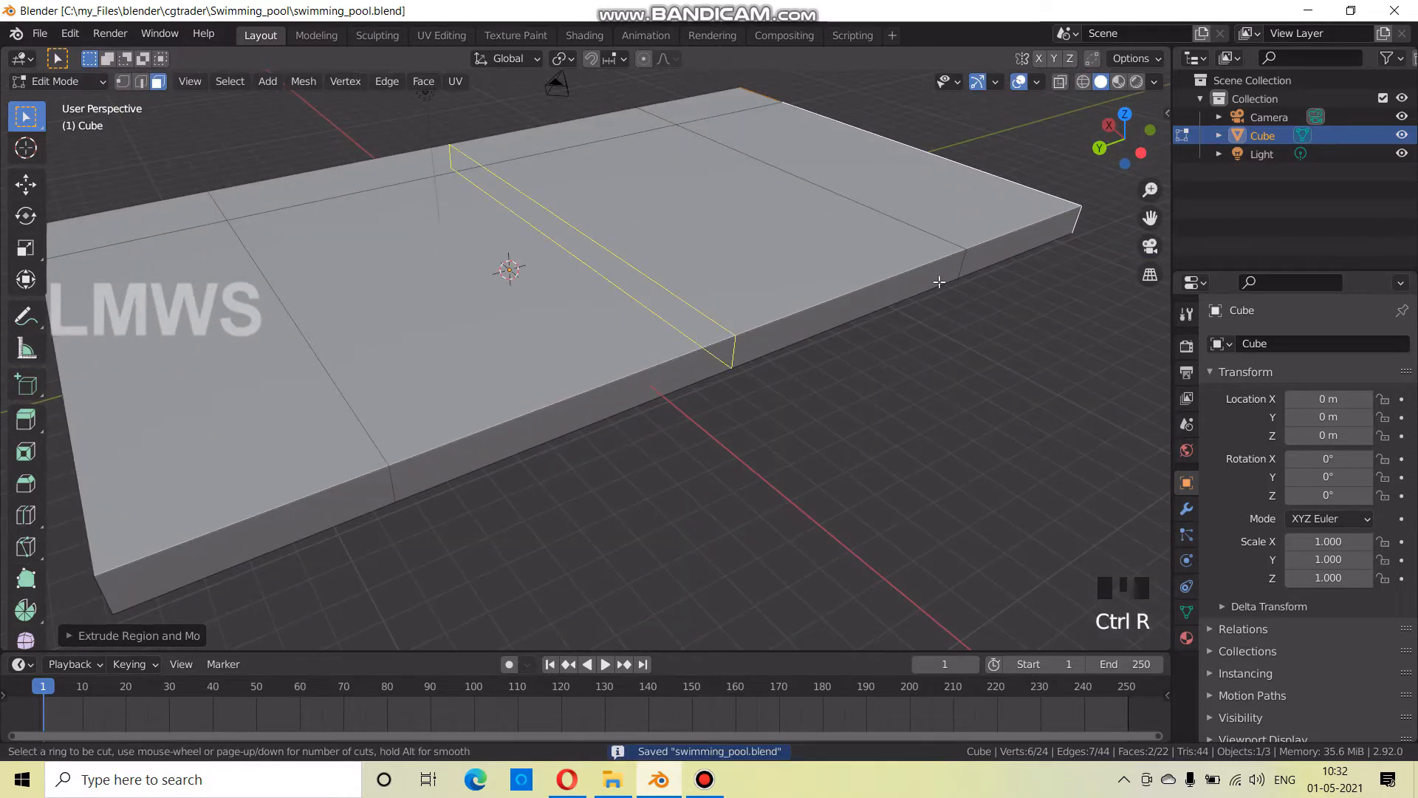
click(1071, 229)
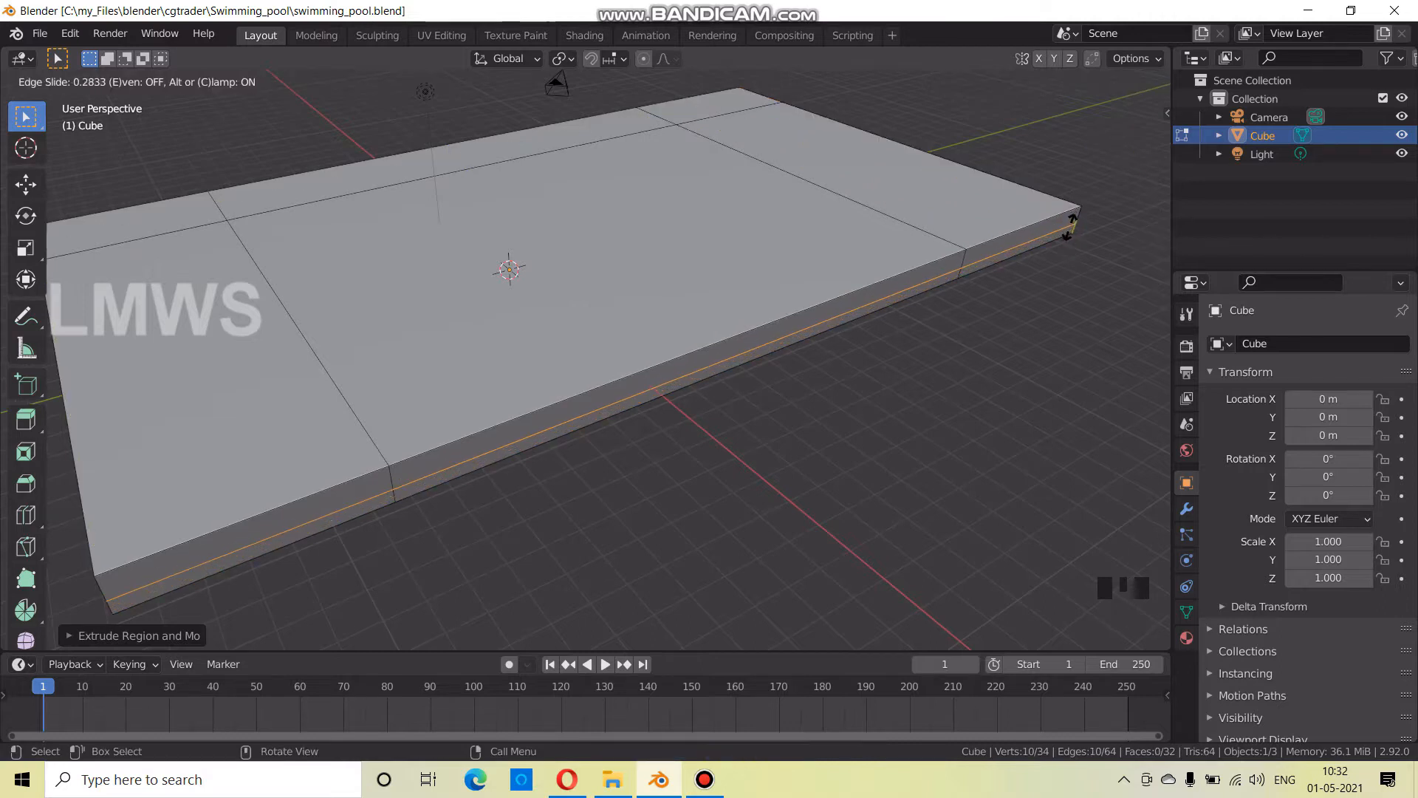
click(1069, 225)
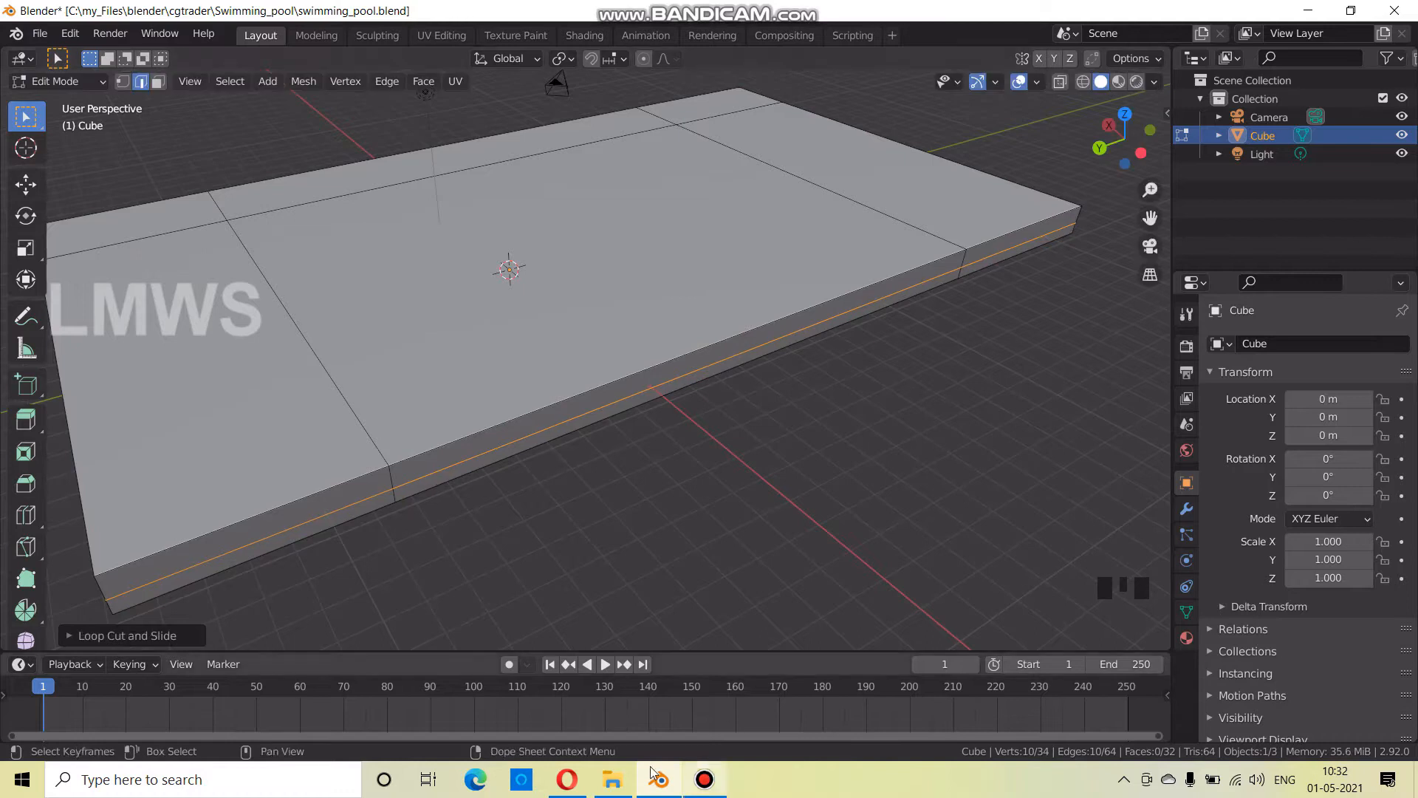
Check the pool reference photo, return to Blender, and lower the slab's horizontal edge loop about 0.31 m along Z
click(659, 779)
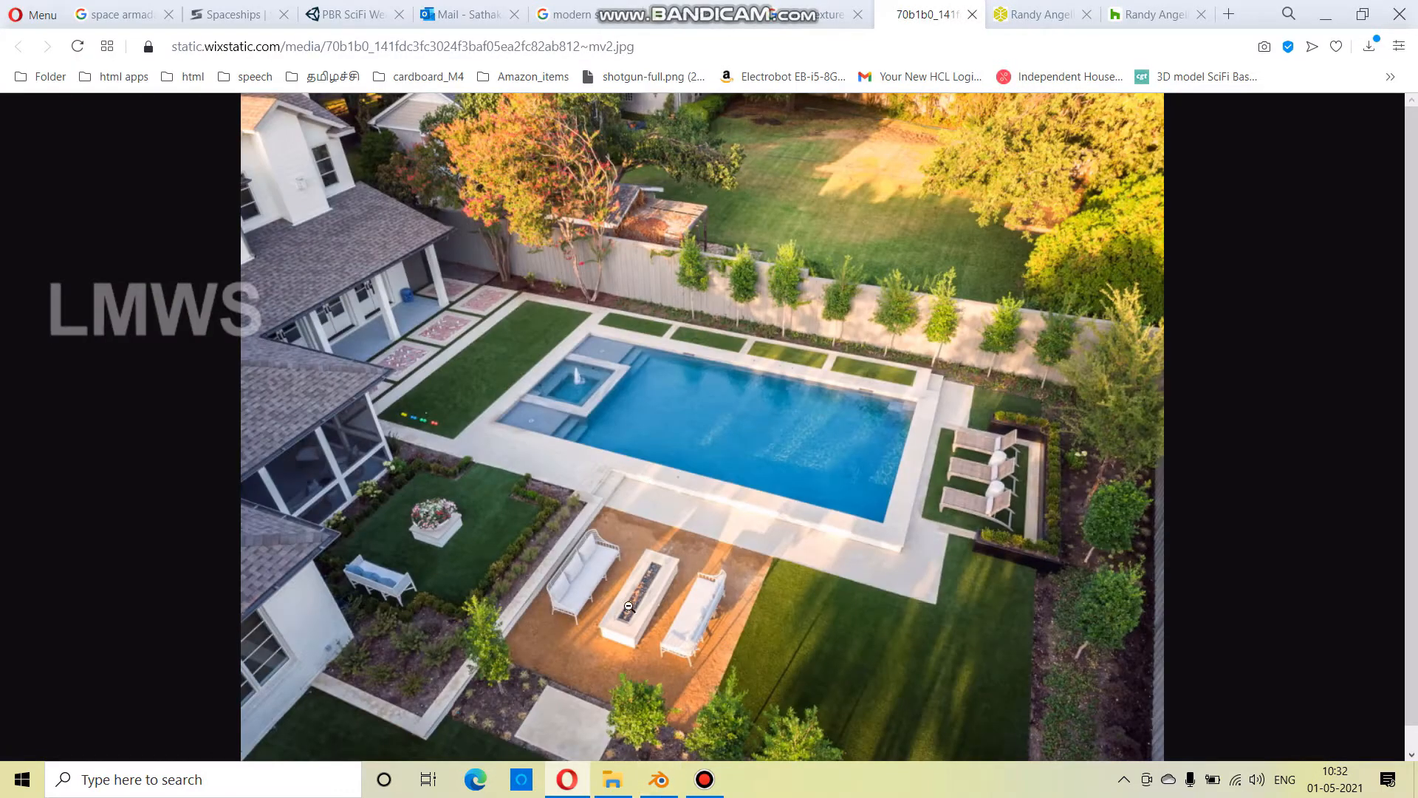
click(660, 781)
middle_drag(672, 621, 529, 406)
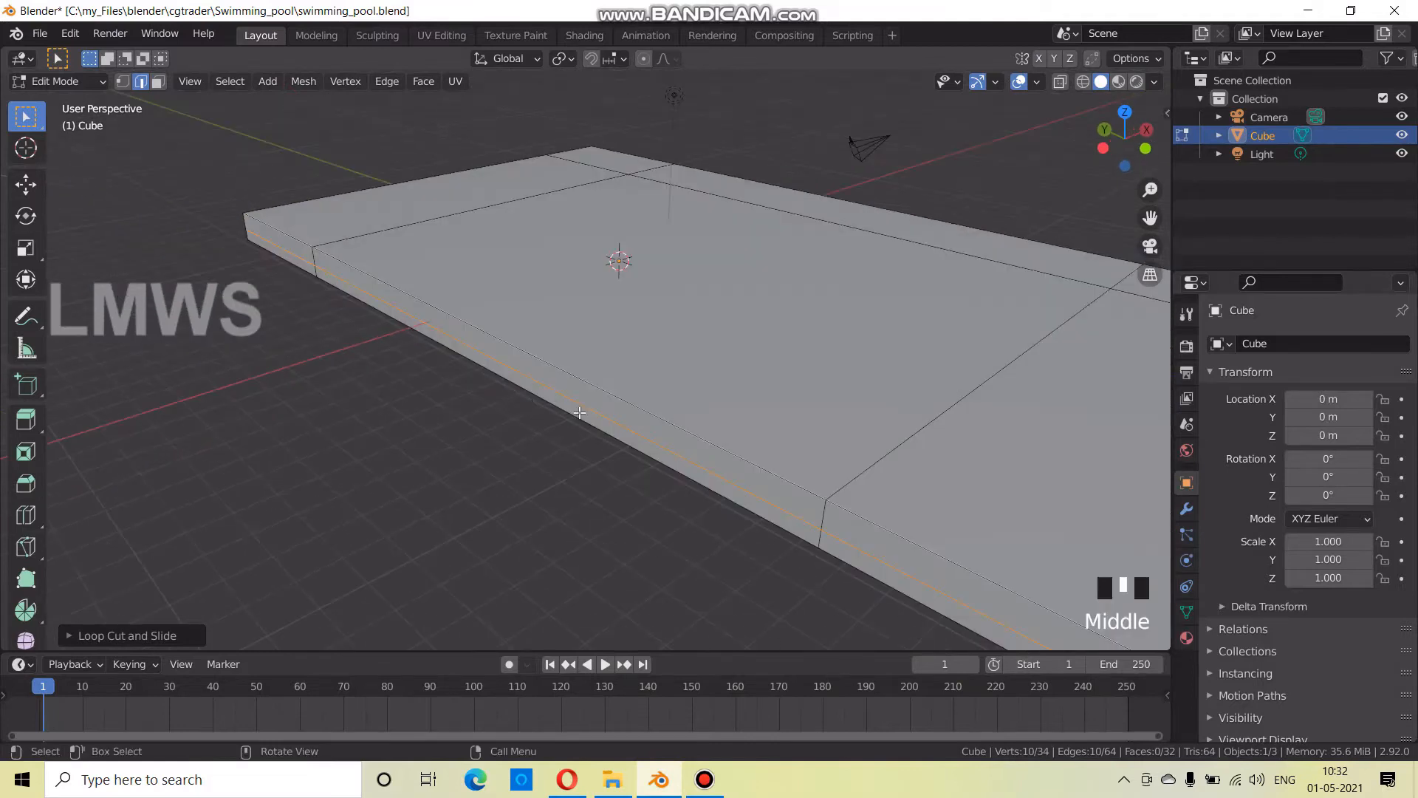
key(g)
key(z)
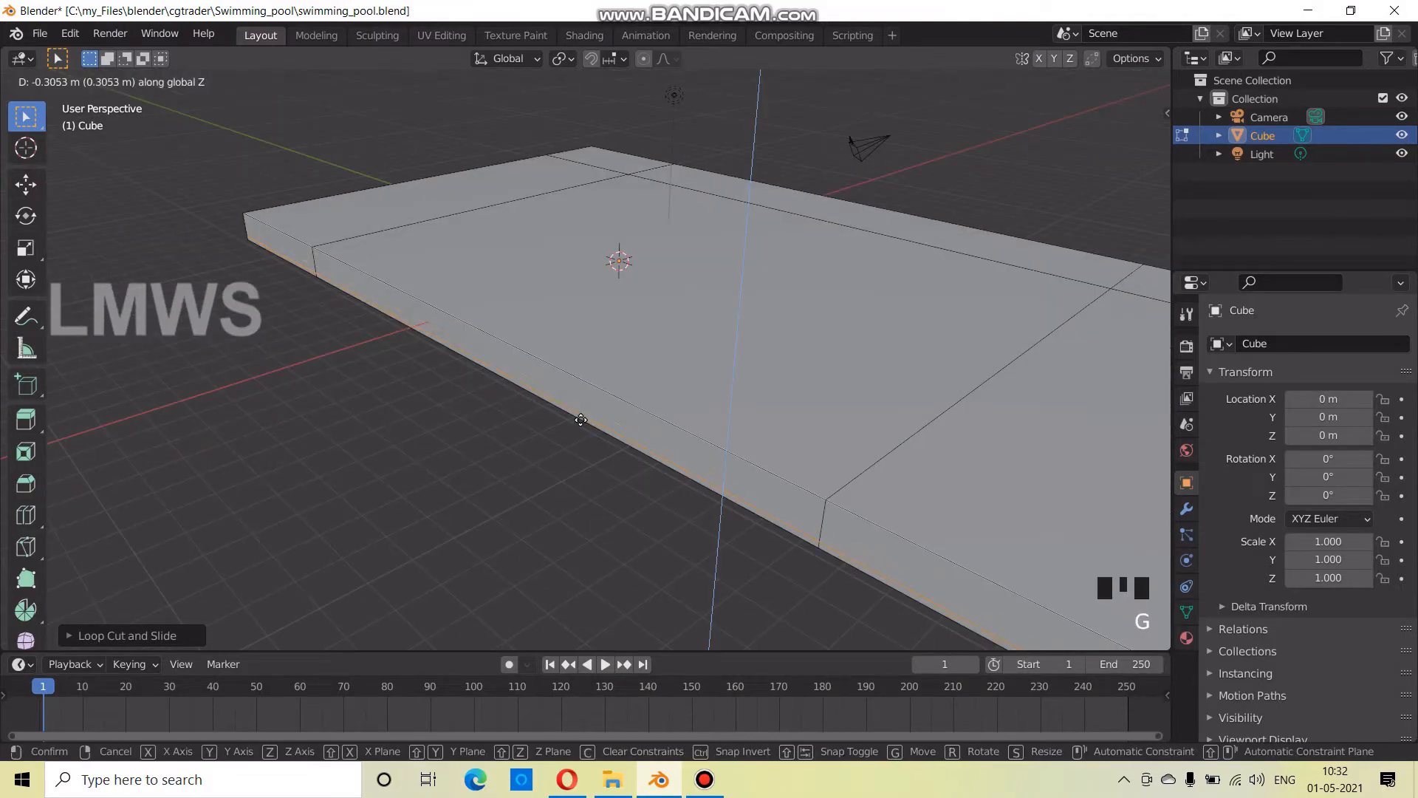
click(581, 420)
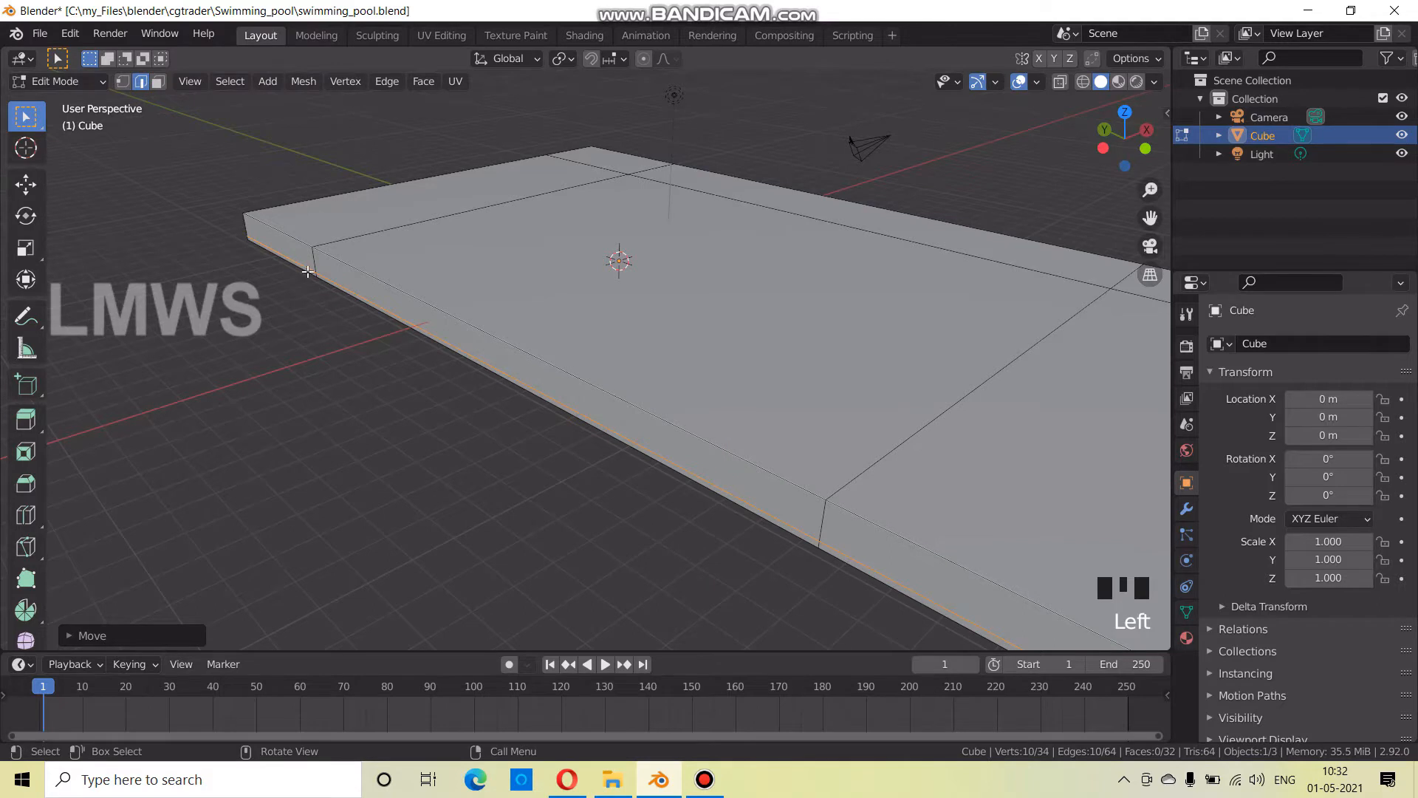
Undo the edge loop's move and the horizontal loop cut around the slab's sides
middle_drag(491, 337, 510, 284)
key(ctrl+z)
key(ctrl+z)
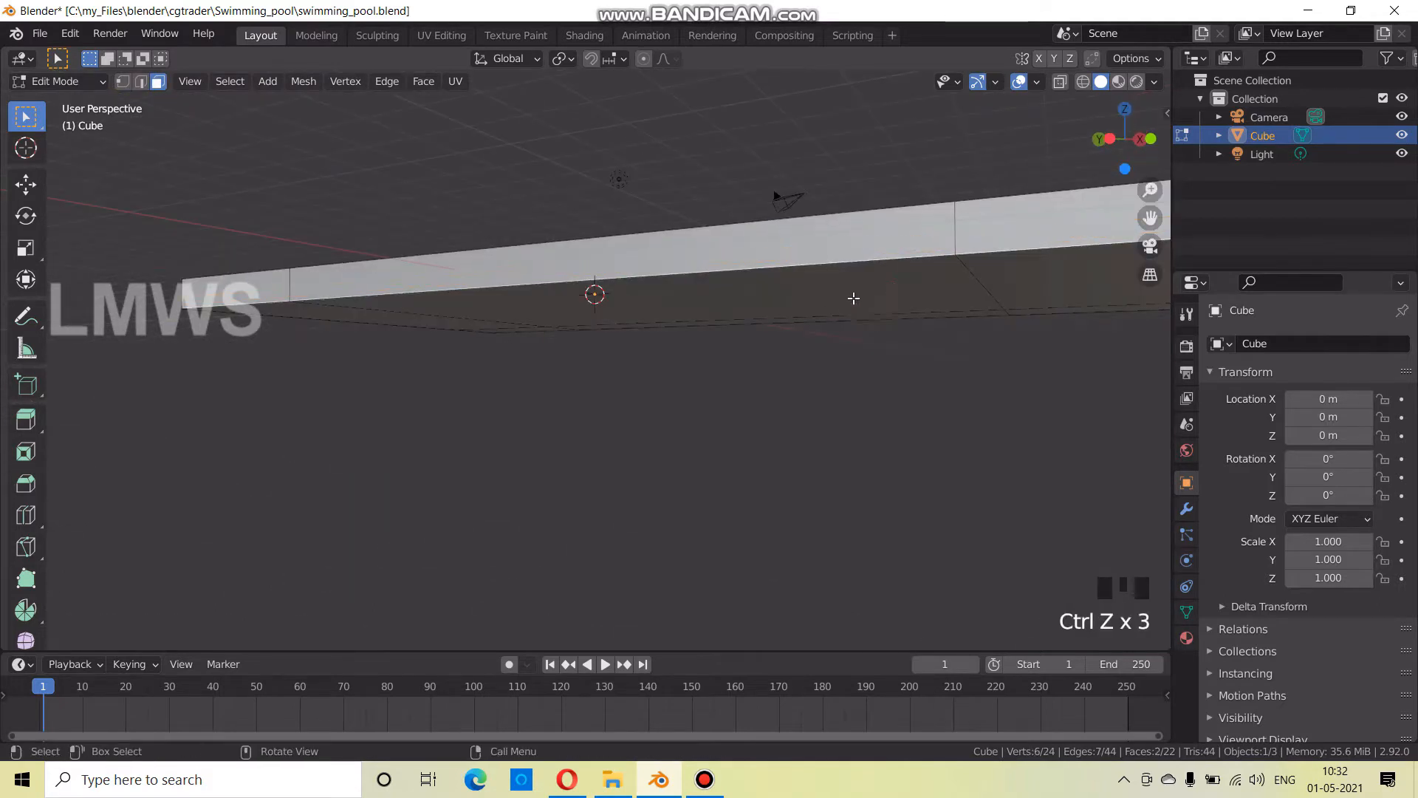
Select the slab's six underside faces, adjust their height along Z, and extrude them downward about 0.29 m
click(839, 303)
scroll(968, 392, down, 2)
middle_drag(968, 392, 980, 321)
shift+click(979, 321)
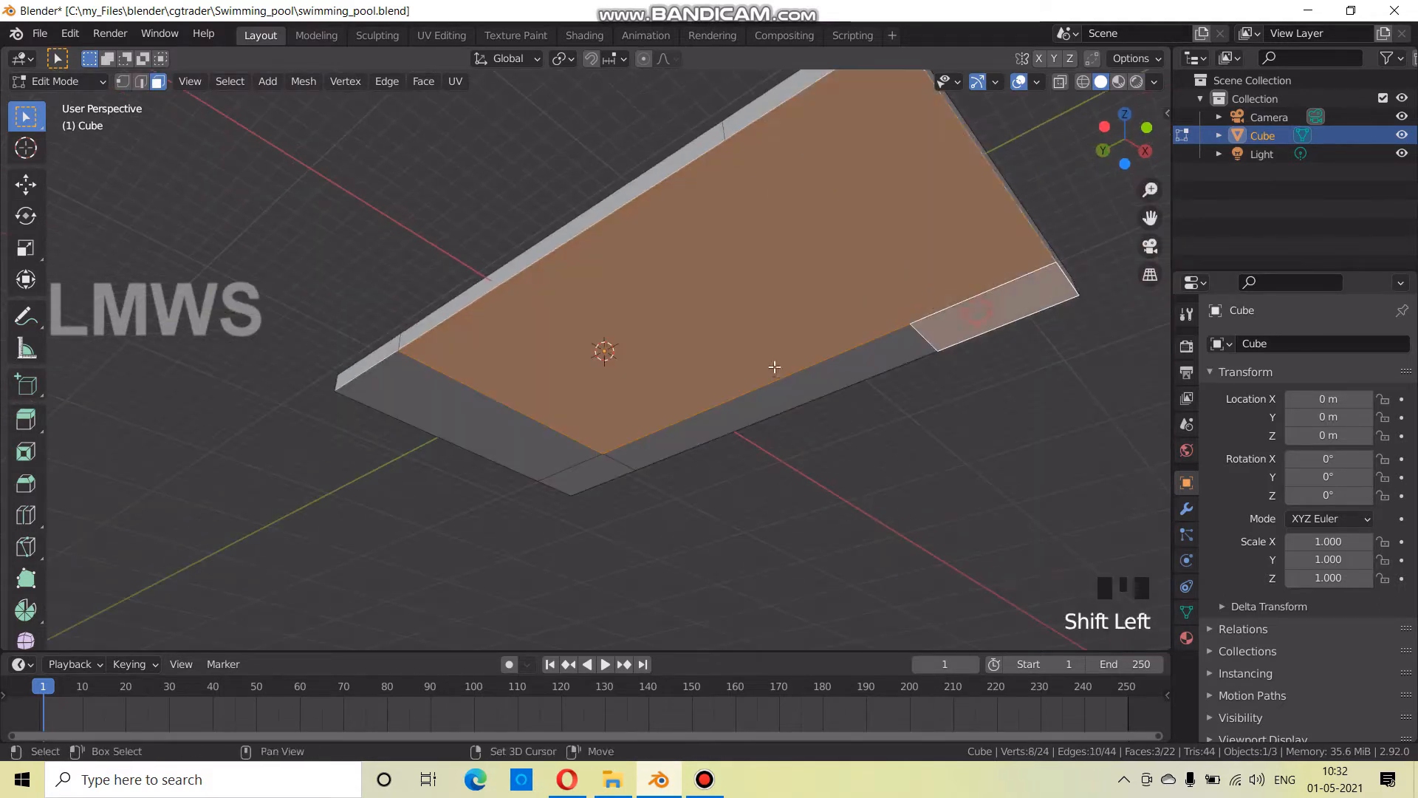
shift+click(790, 393)
shift+click(520, 412)
shift+click(595, 472)
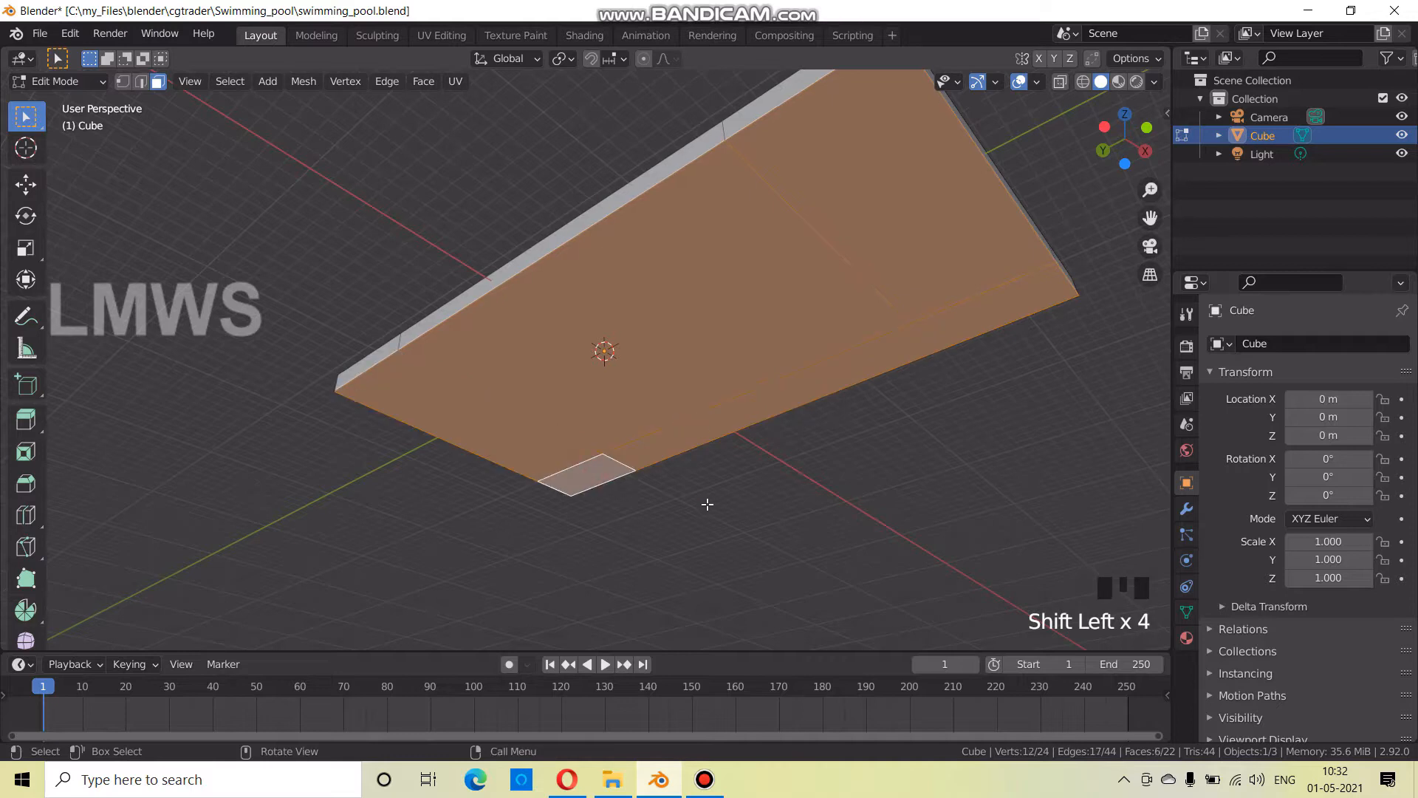
middle_drag(703, 497, 585, 438)
scroll(585, 437, up, 1)
key(g)
key(z)
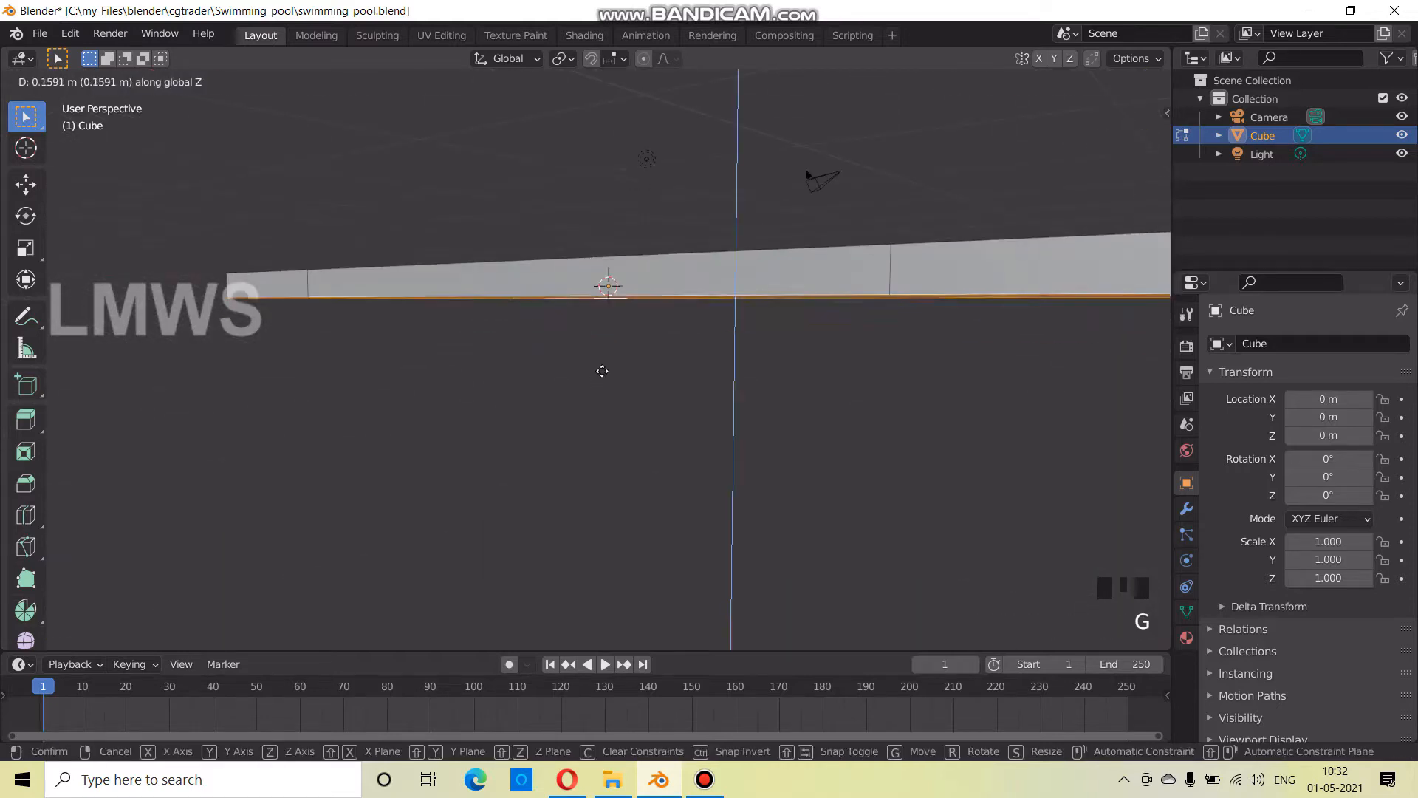
click(606, 381)
key(e)
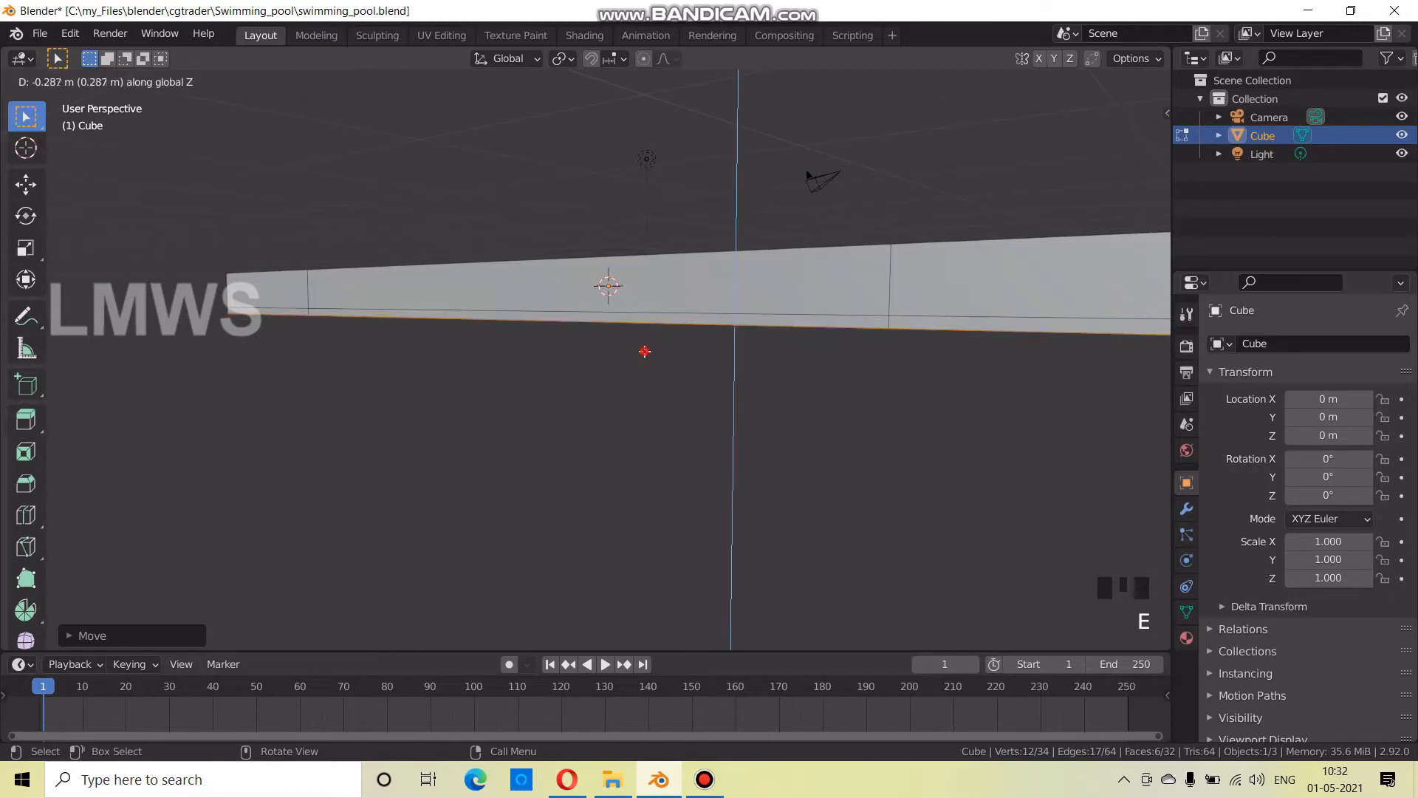
click(645, 350)
Select the three thin lower-strip faces along the slab's long side, opposite the side with the narrow border
click(300, 315)
shift+click(306, 309)
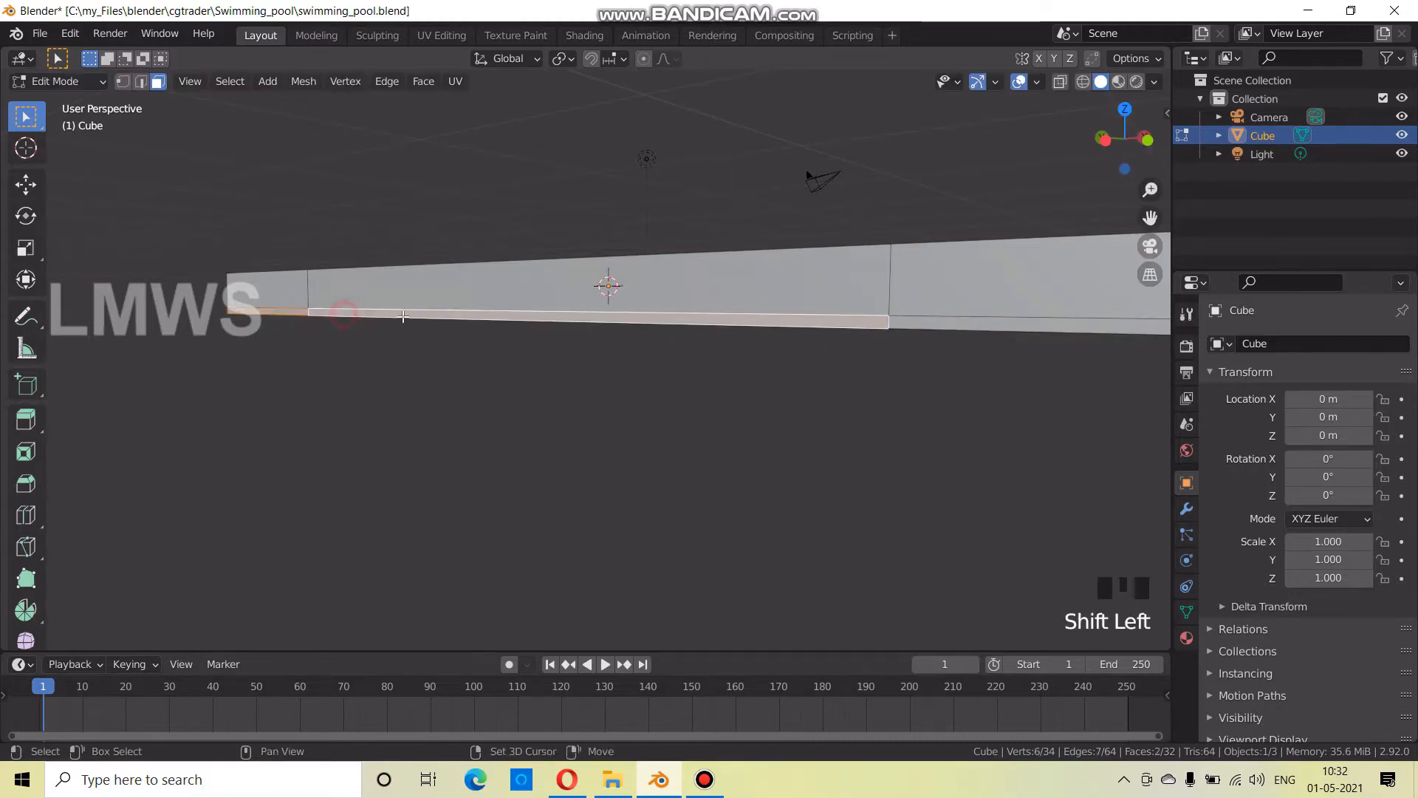
scroll(874, 453, down, 2)
middle_drag(874, 453, 674, 430)
shift+click(760, 413)
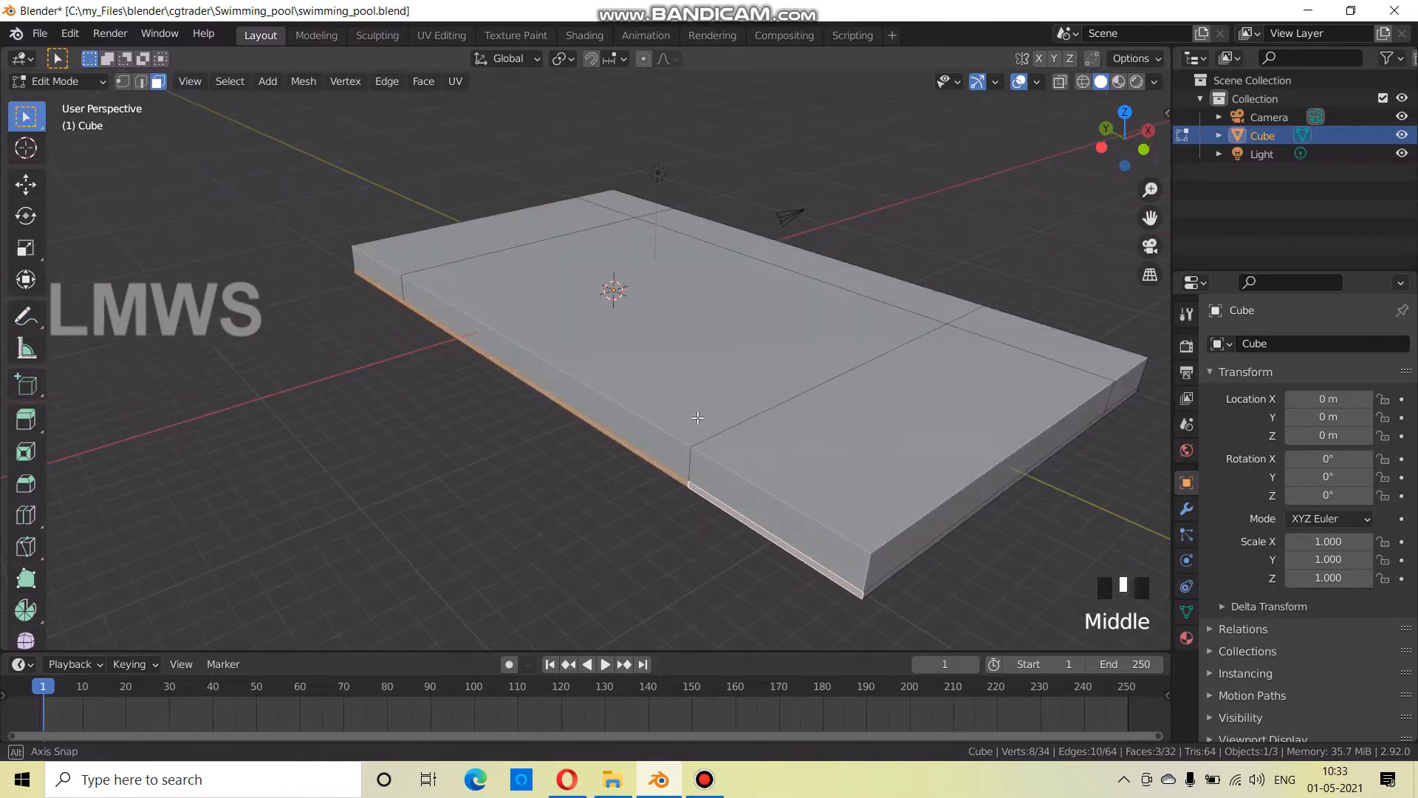
key(e)
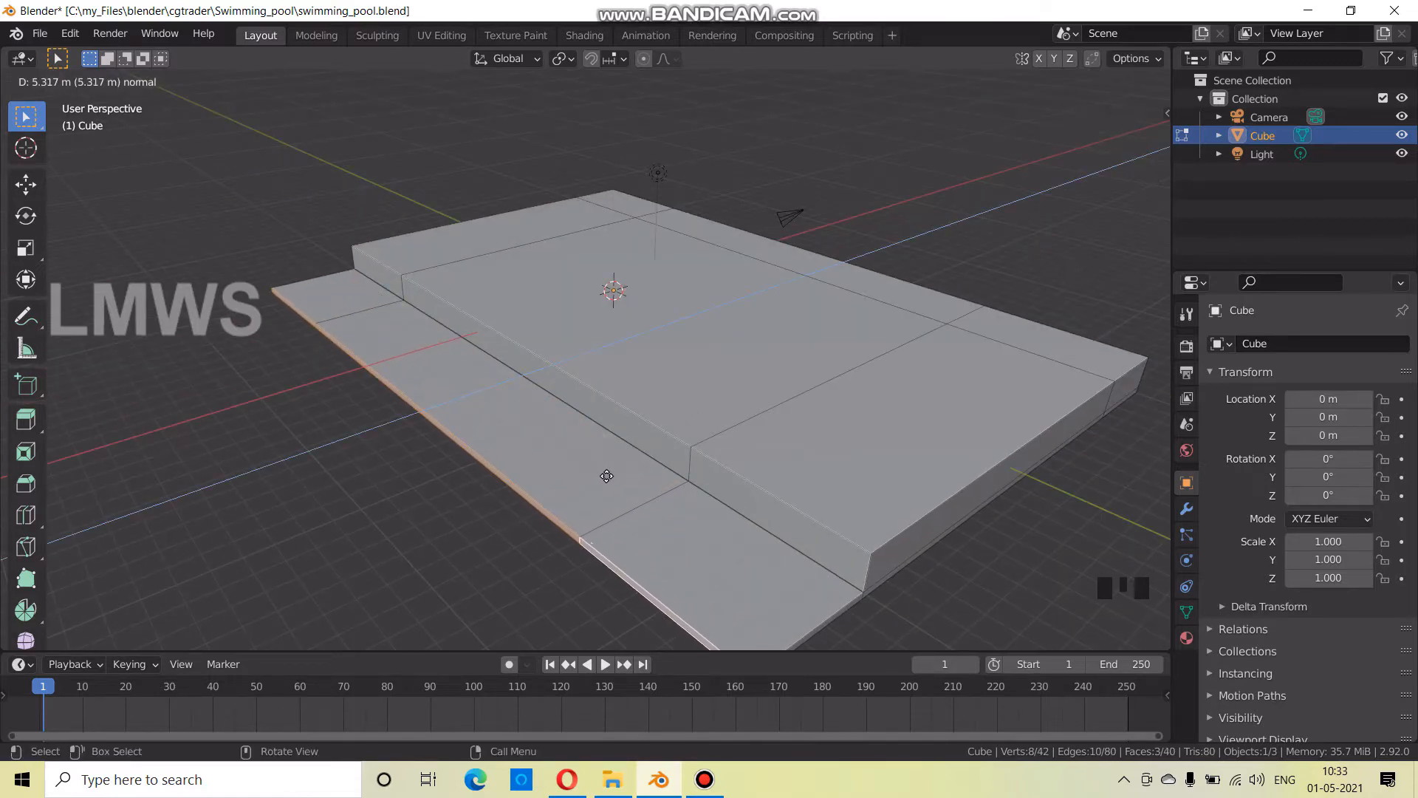
right_click(606, 476)
key(ctrl+z)
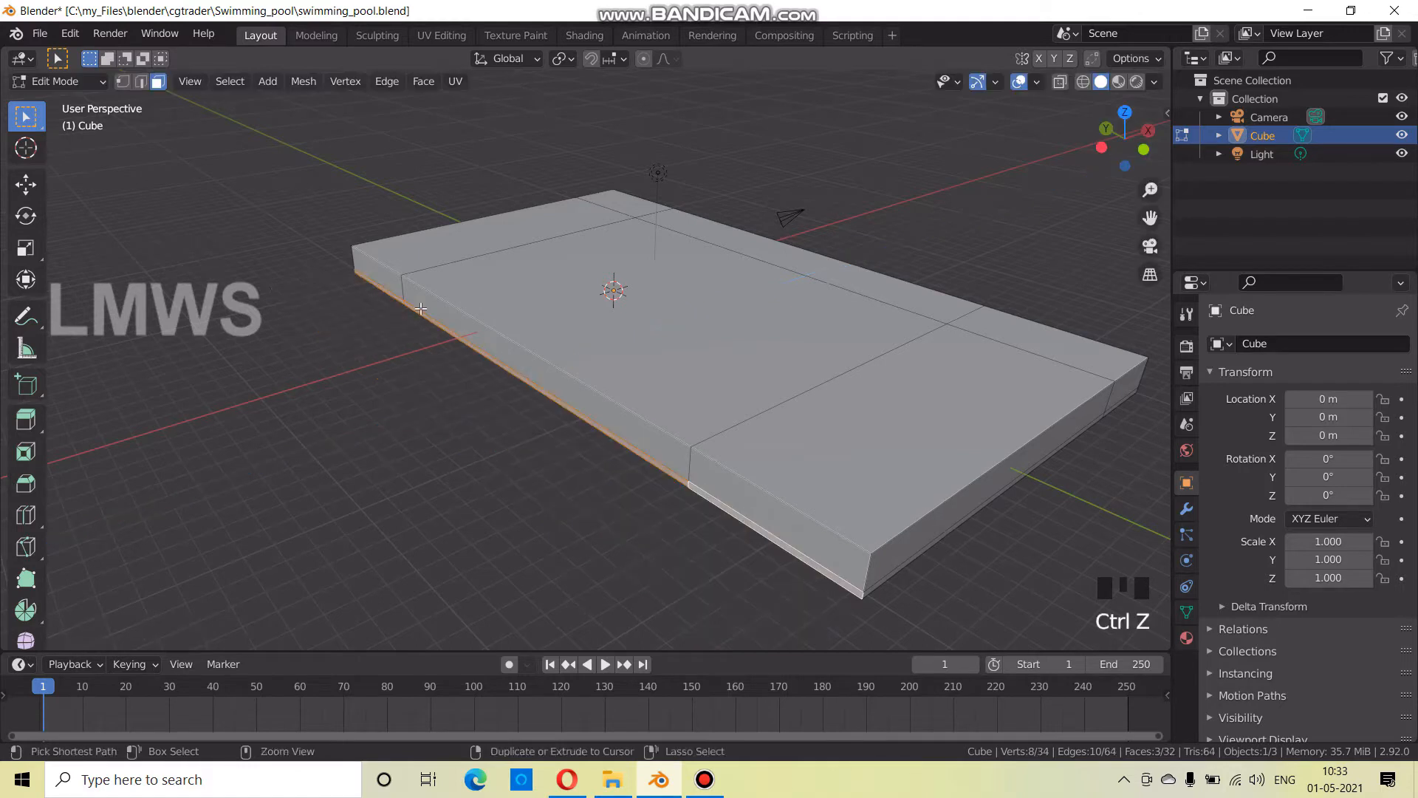
Add the short end section's upper side face to the strip selection, extrude the four faces outward about 6.1 m, and save the file
shift+click(592, 419)
key(e)
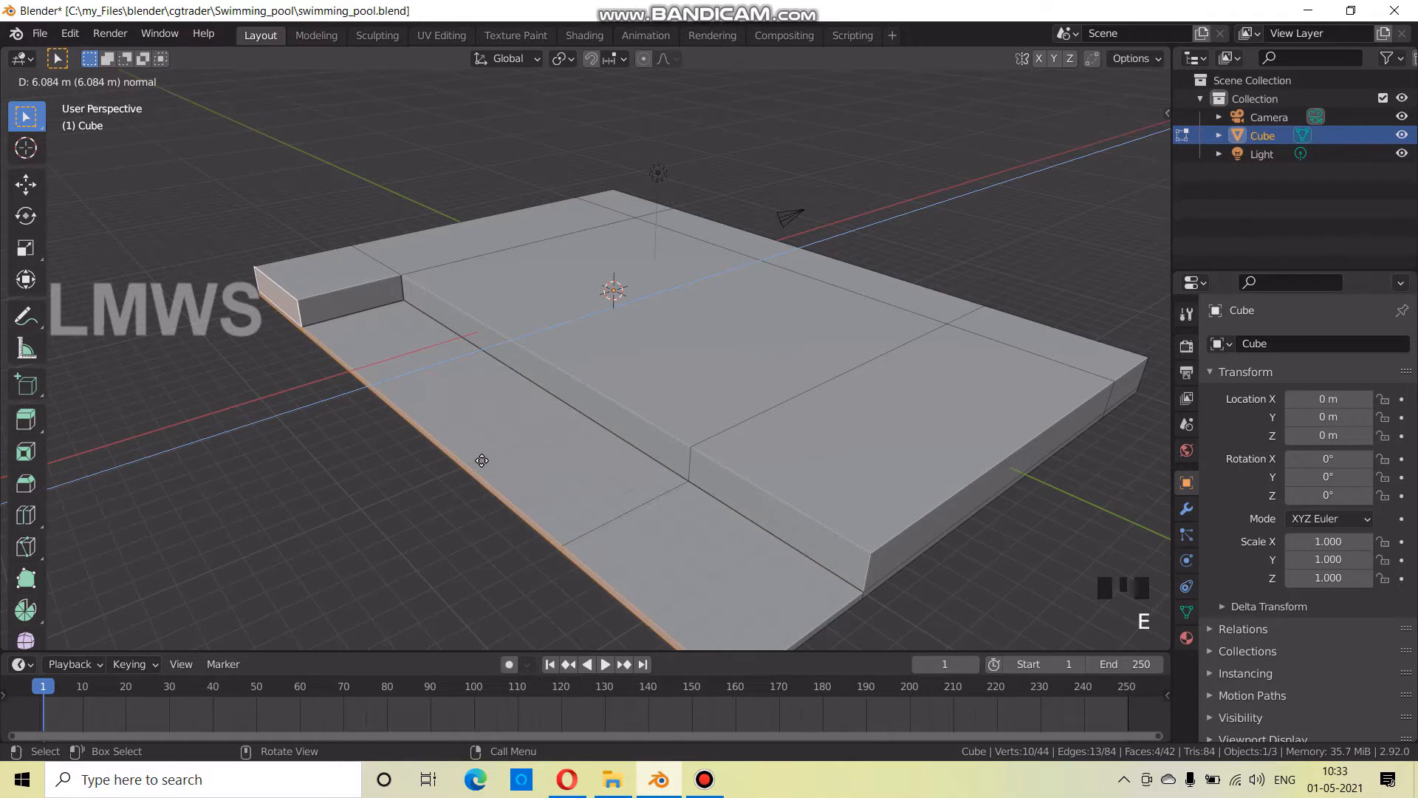
click(481, 460)
middle_drag(481, 460, 792, 309)
key(ctrl+s)
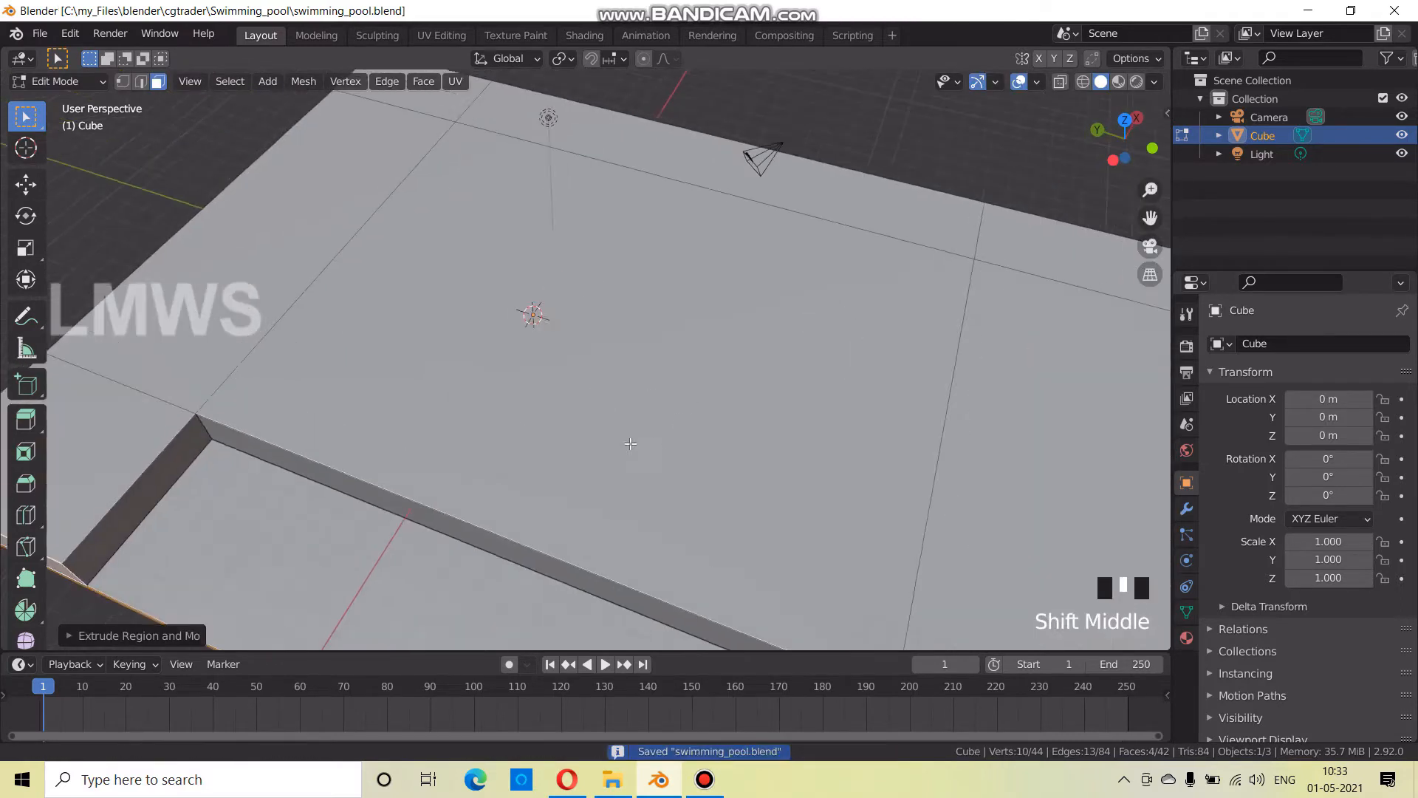
Select the large central top face, extrude it in place, and scale it inward to form the pool's rim
scroll(557, 339, down, 2)
click(655, 310)
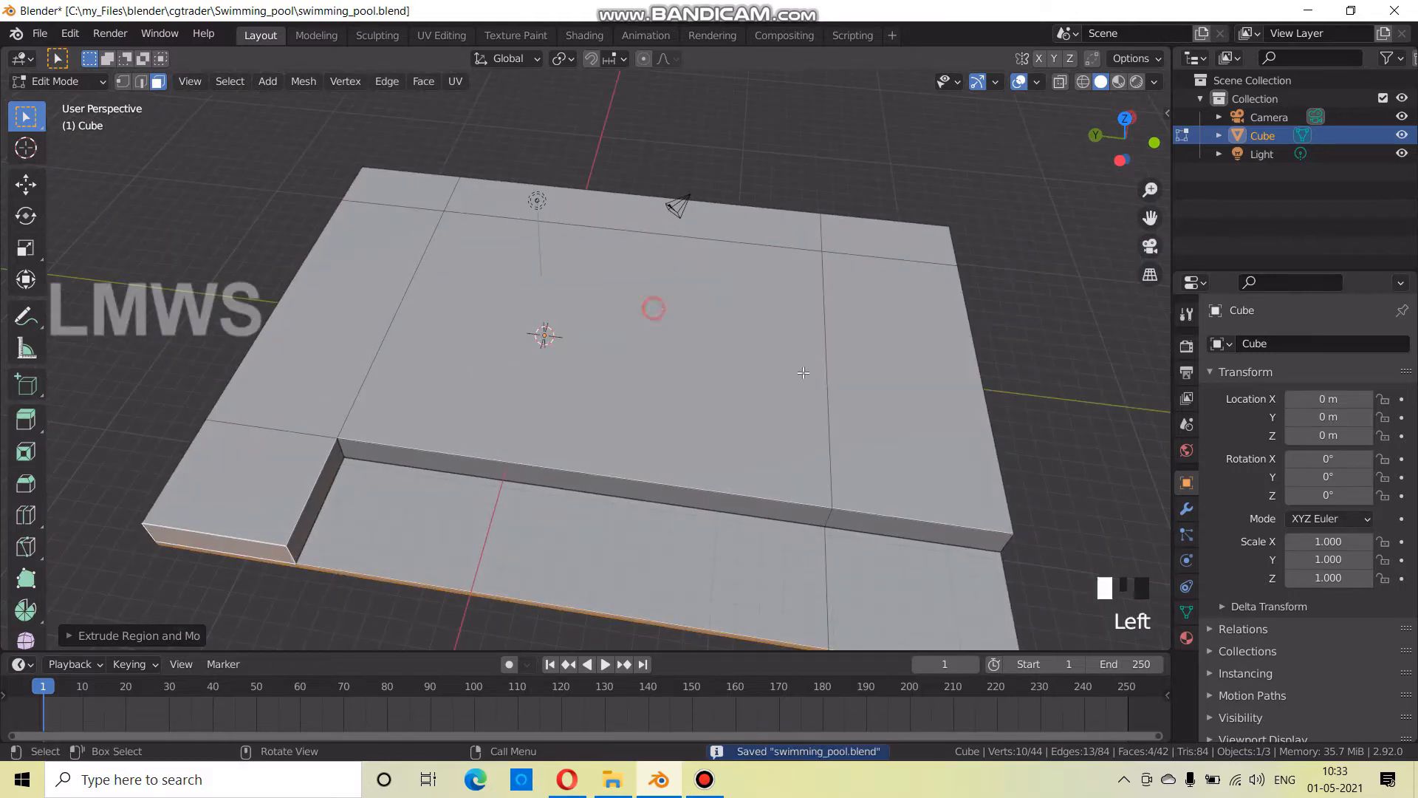
scroll(858, 392, up, 2)
key(e)
right_click(859, 393)
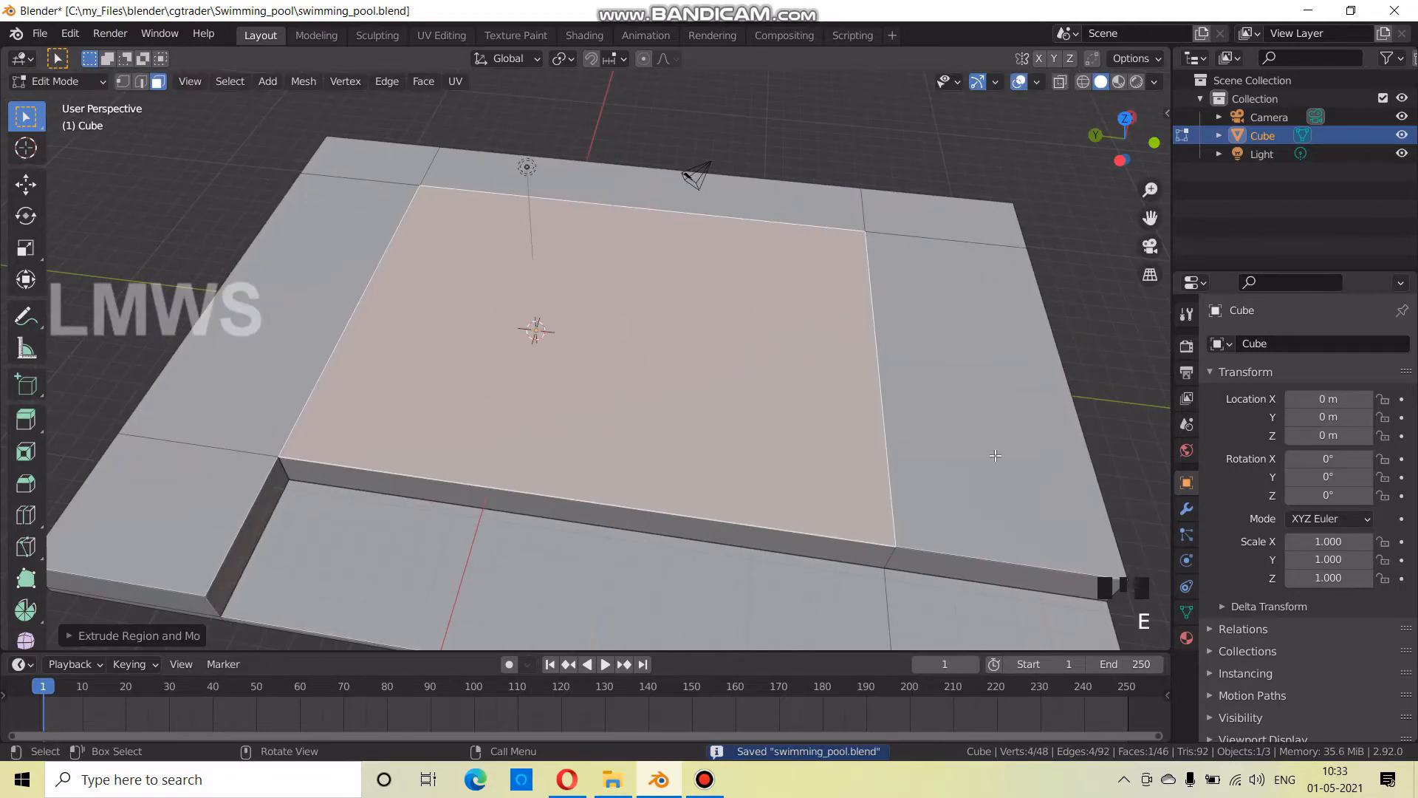
key(s)
click(942, 460)
Scale the inset pool face along X to about 0.93
middle_drag(977, 479, 784, 462)
scroll(807, 475, down, 2)
middle_drag(836, 384, 816, 401)
key(s)
key(x)
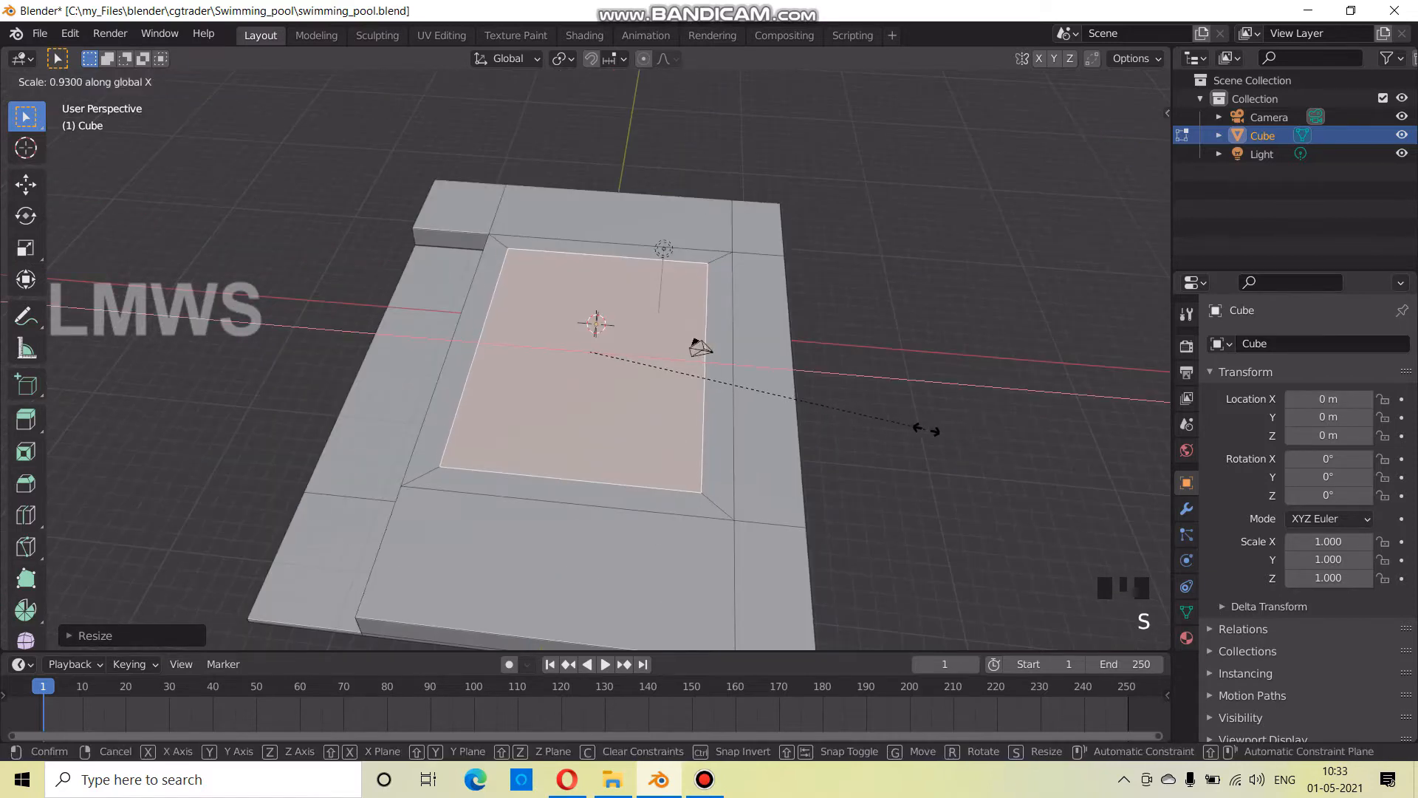
click(933, 428)
scroll(782, 434, up, 1)
scroll(783, 434, up, 1)
middle_drag(709, 430, 933, 497)
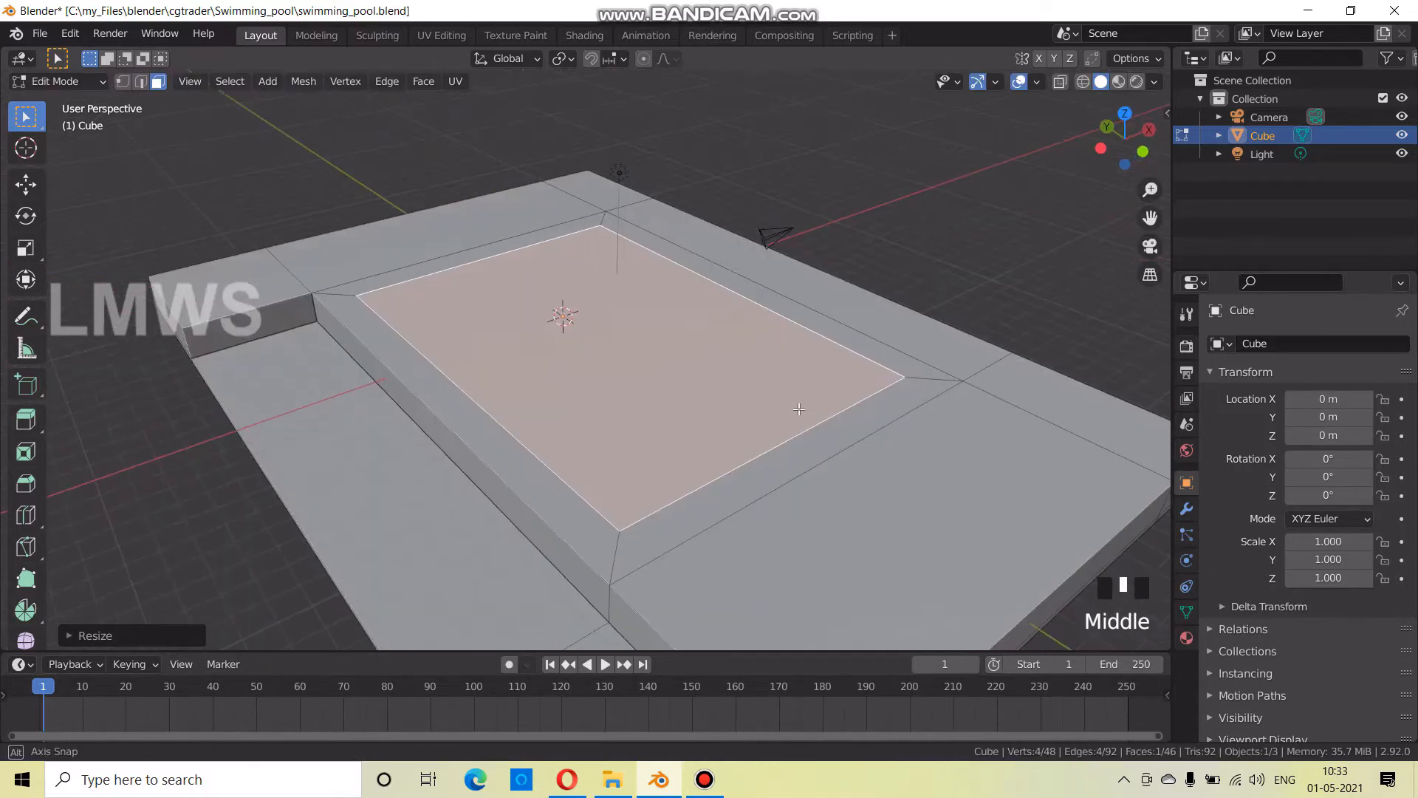
key(s)
right_click(939, 500)
Extrude the inset pool face down about 1.69 m, clear the selection, and save the file
key(e)
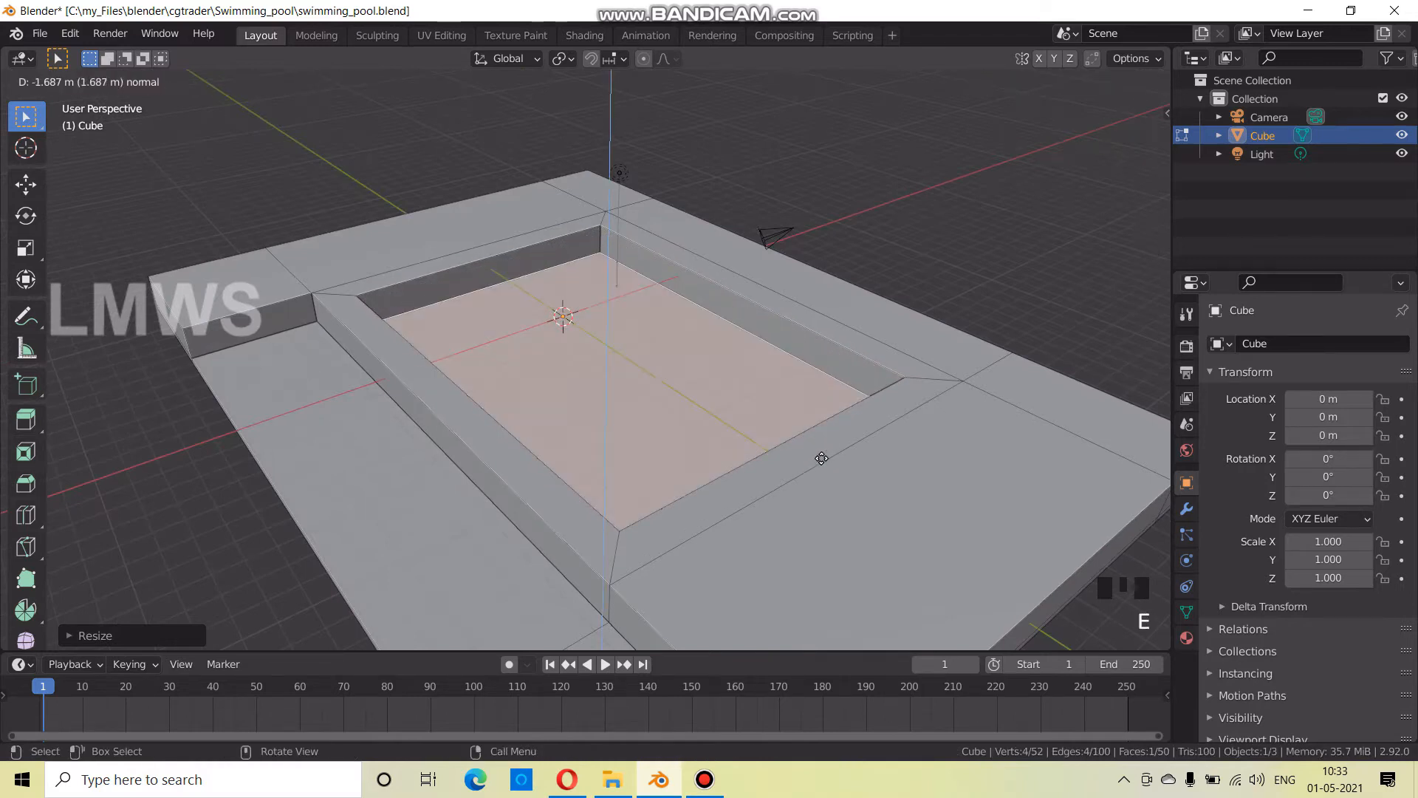
click(823, 460)
scroll(823, 461, up, 3)
scroll(823, 461, down, 3)
key(alt+a)
middle_drag(823, 460, 221, 378)
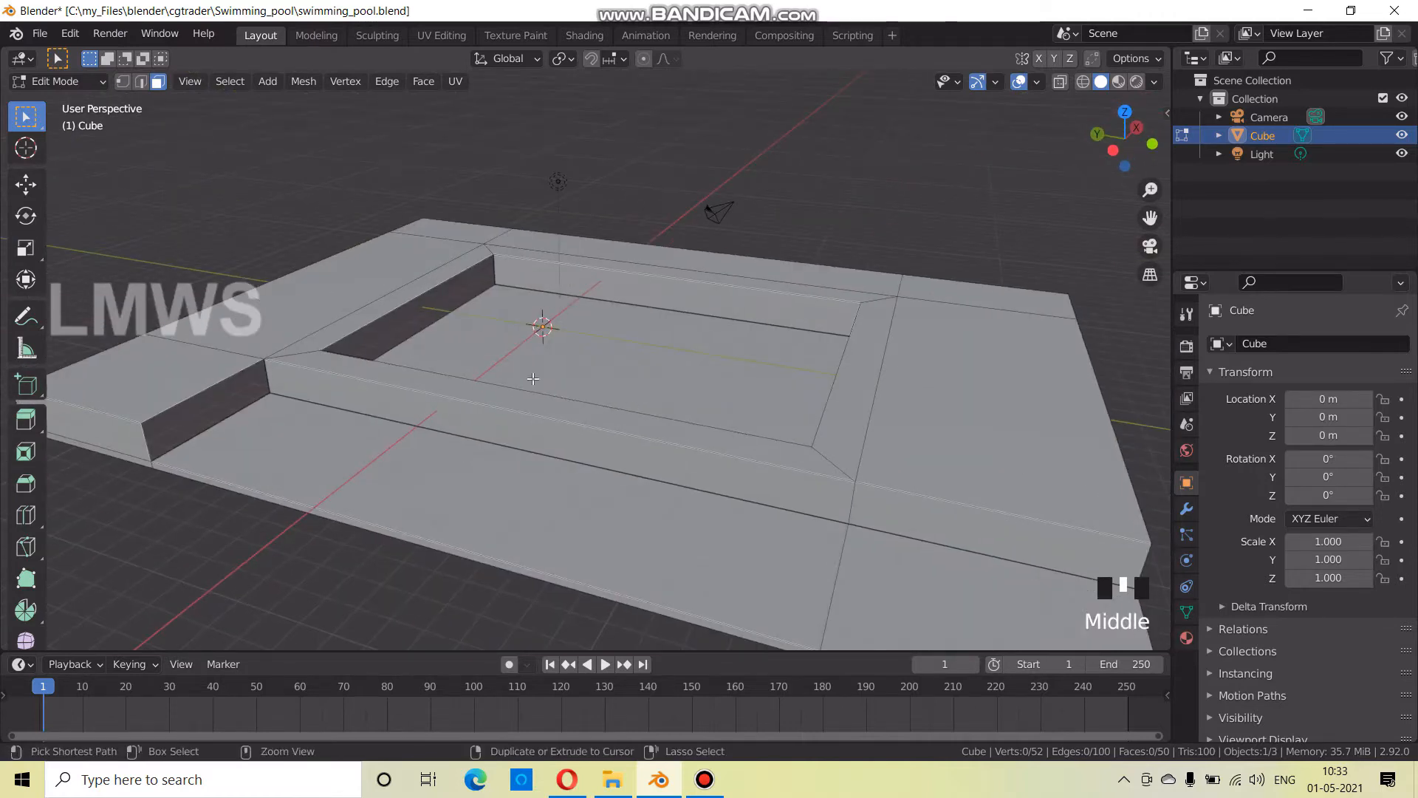
key(ctrl+s)
Select the protruding end deck's top face and the two pool rim faces next to it
click(220, 378)
shift+click(322, 344)
shift+click(322, 356)
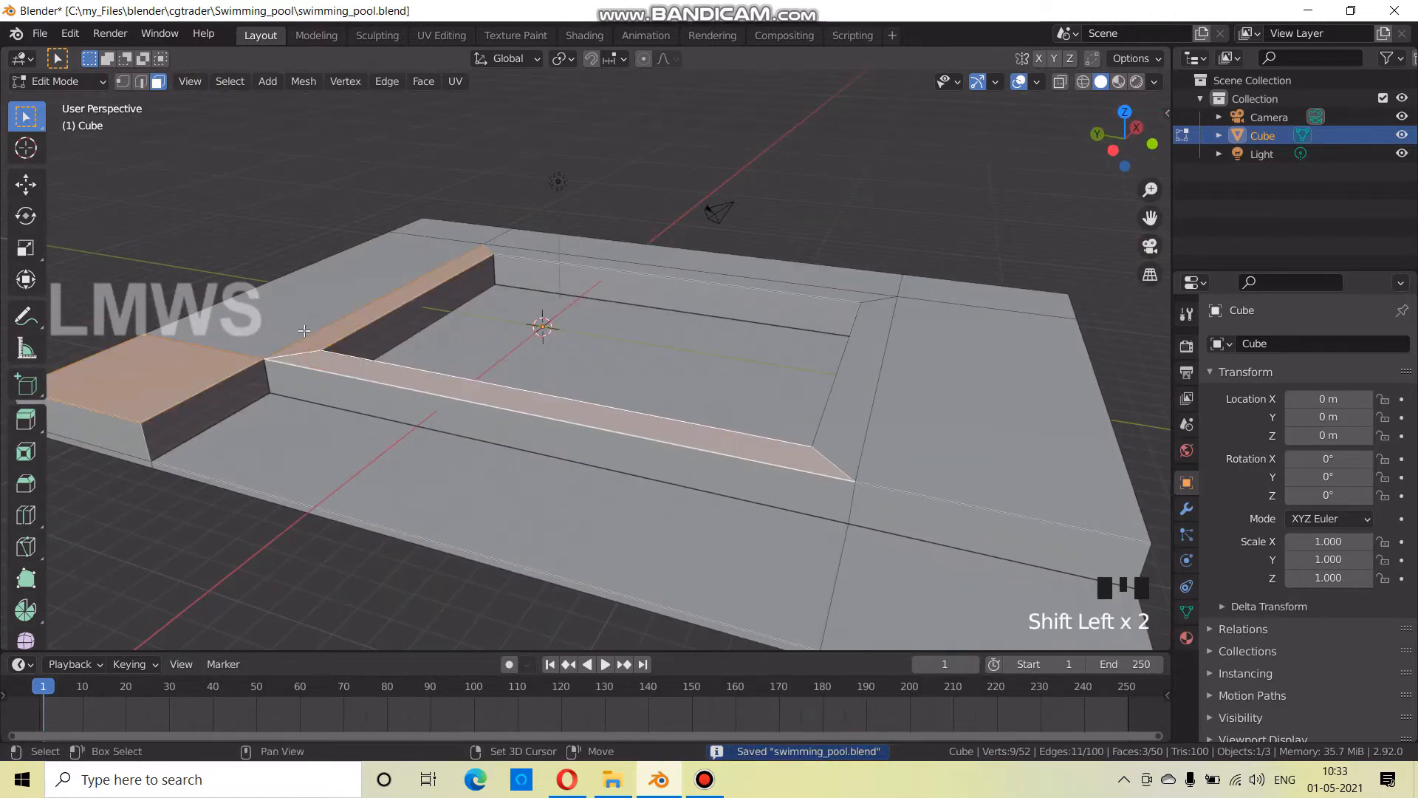
Delete the face spanning the inside of the pool recess
scroll(665, 452, down, 3)
mouse_move(665, 452)
middle_down()
mouse_move(561, 329)
mouse_move(609, 327)
mouse_move(671, 480)
mouse_move(636, 421)
mouse_move(642, 444)
middle_up()
click(615, 325)
key(x)
click(738, 330)
scroll(672, 480, up, 3)
Select the pool's floor face and move it down about 1.8 m along Z
click(570, 325)
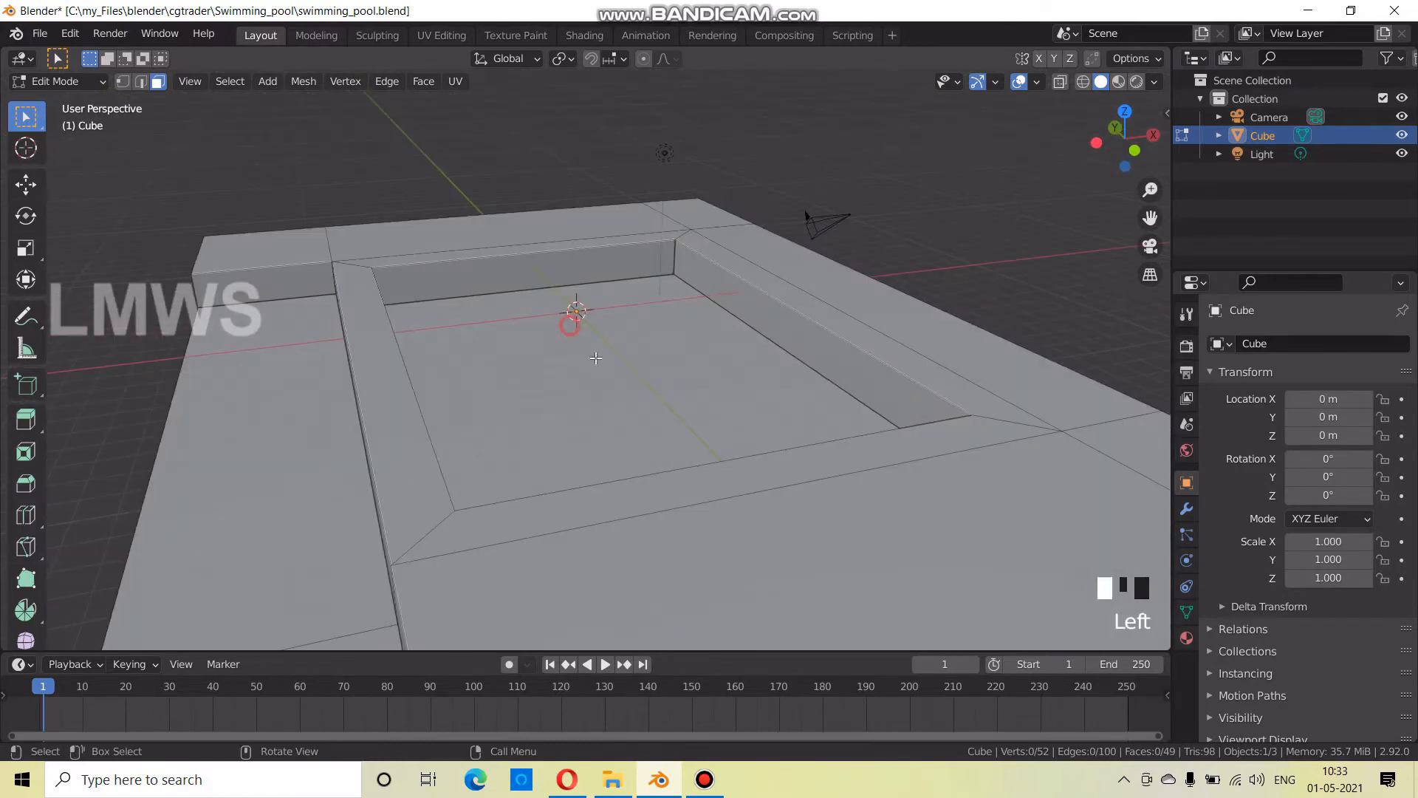
scroll(595, 357, down, 2)
key(g)
key(z)
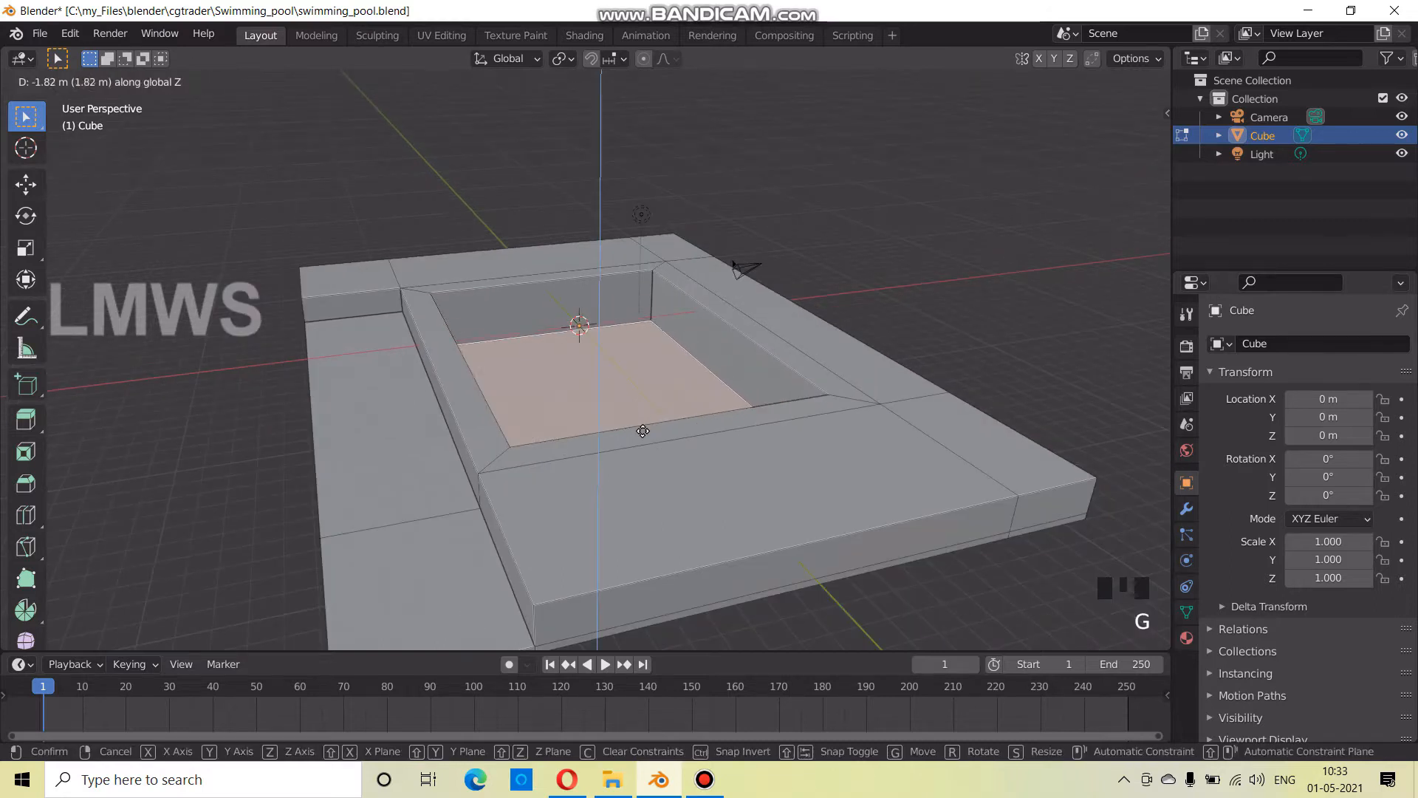
click(643, 430)
middle_drag(643, 431, 796, 399)
middle_drag(700, 370, 713, 456)
scroll(691, 447, up, 2)
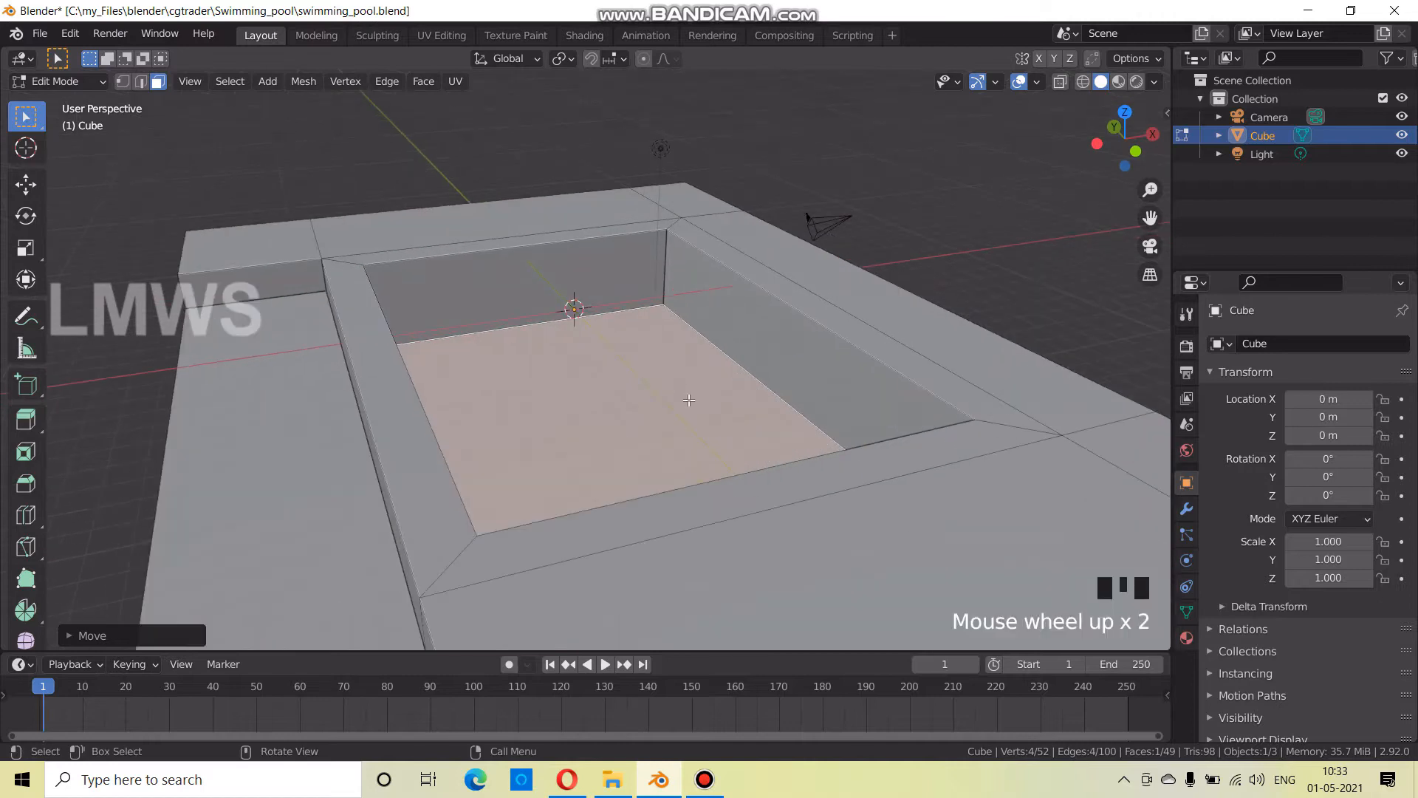
Raise the pool floor about 1 m along Z and save the file
key(g)
key(z)
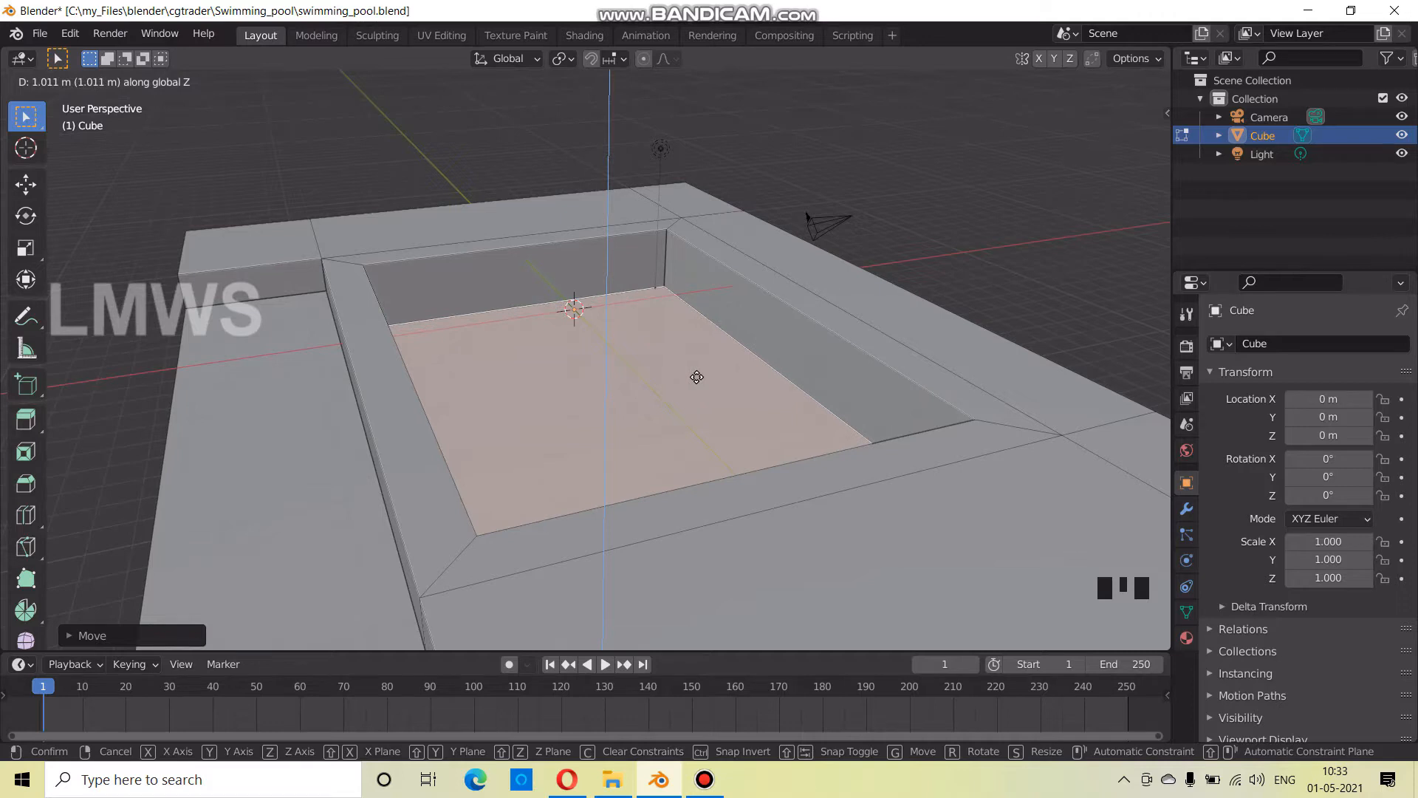
click(697, 377)
middle_drag(697, 377, 636, 358)
key(ctrl+s)
scroll(646, 464, up, 2)
click(705, 778)
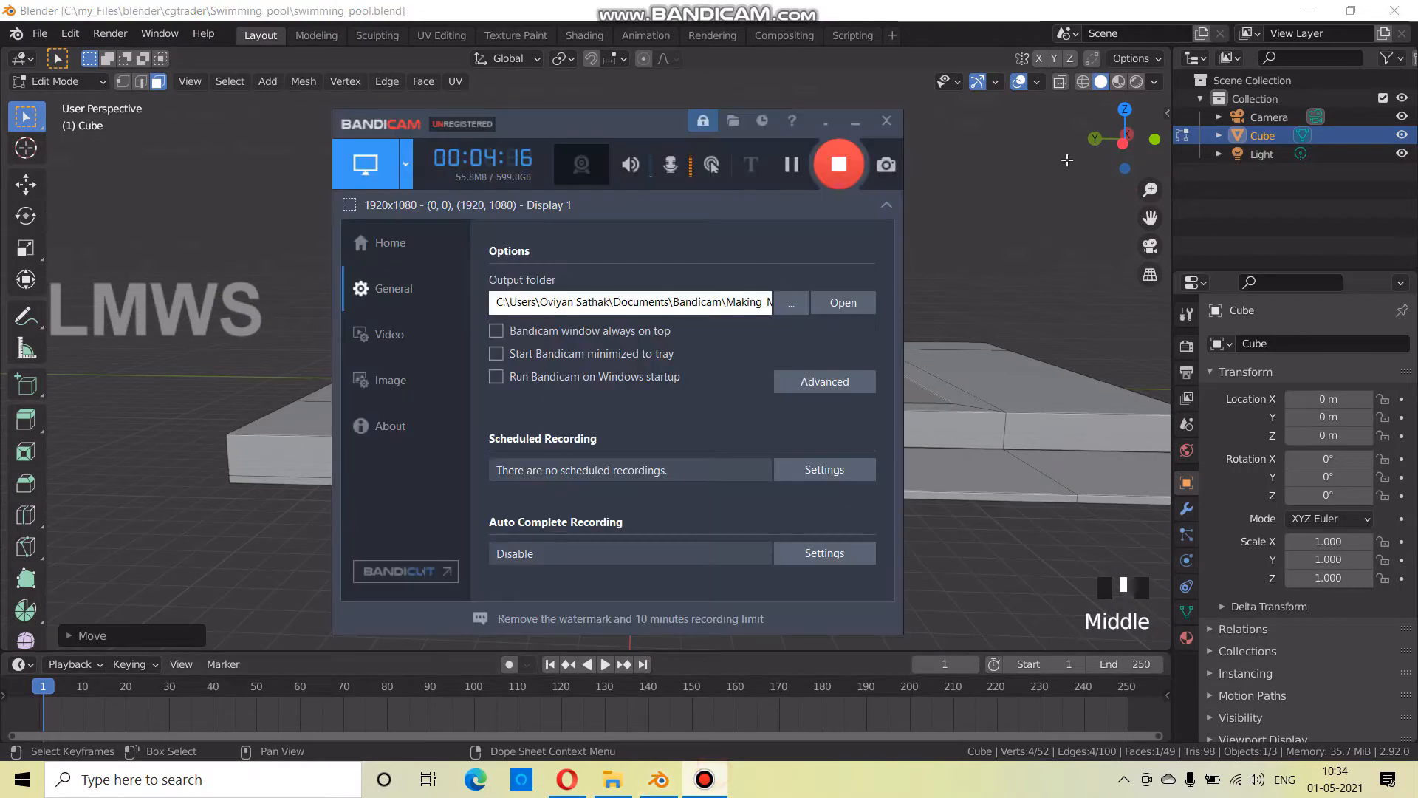
click(790, 165)
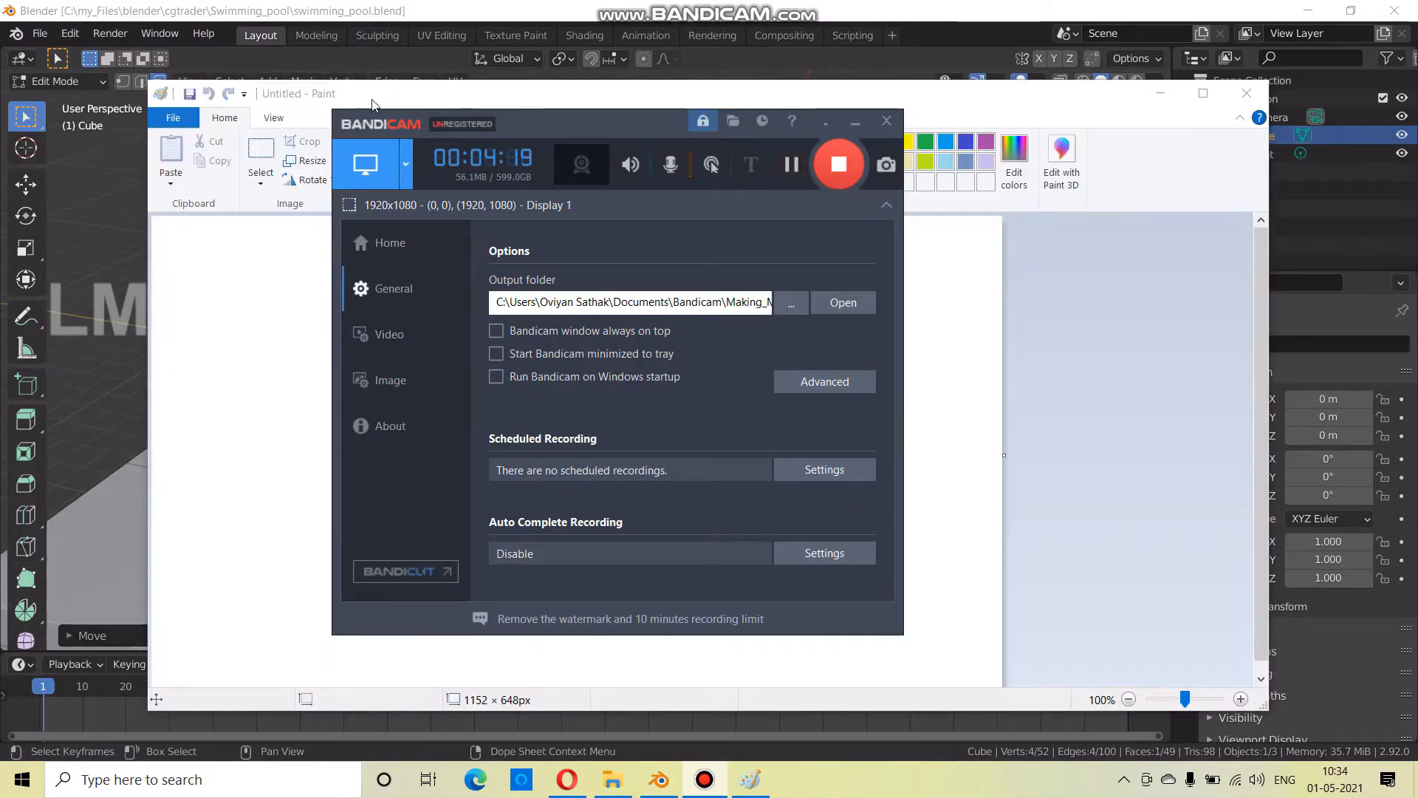
Switch to Paint and draw a straight horizontal line with a gently downward-sloping line about 799 × 69 px below it
click(424, 100)
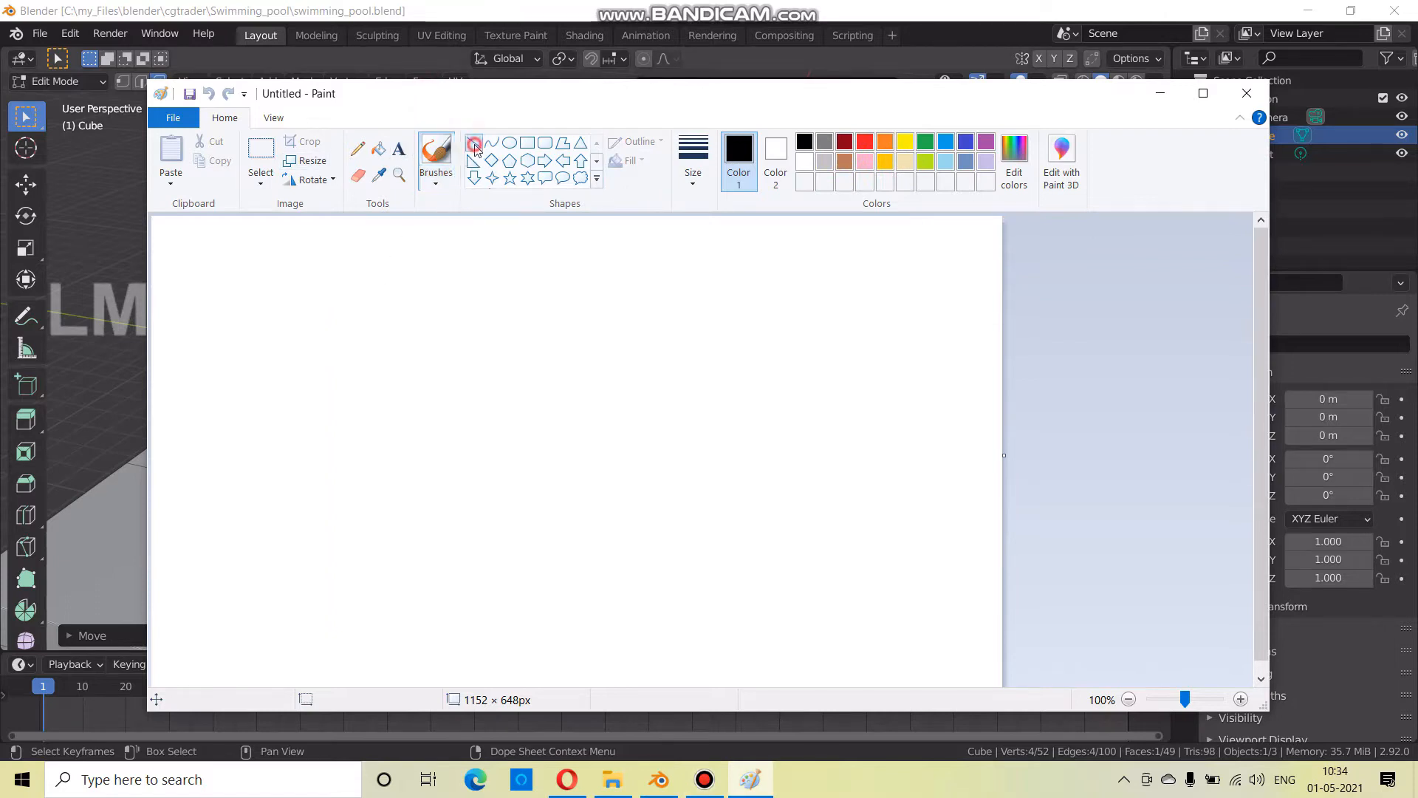
drag(633, 438, 876, 441)
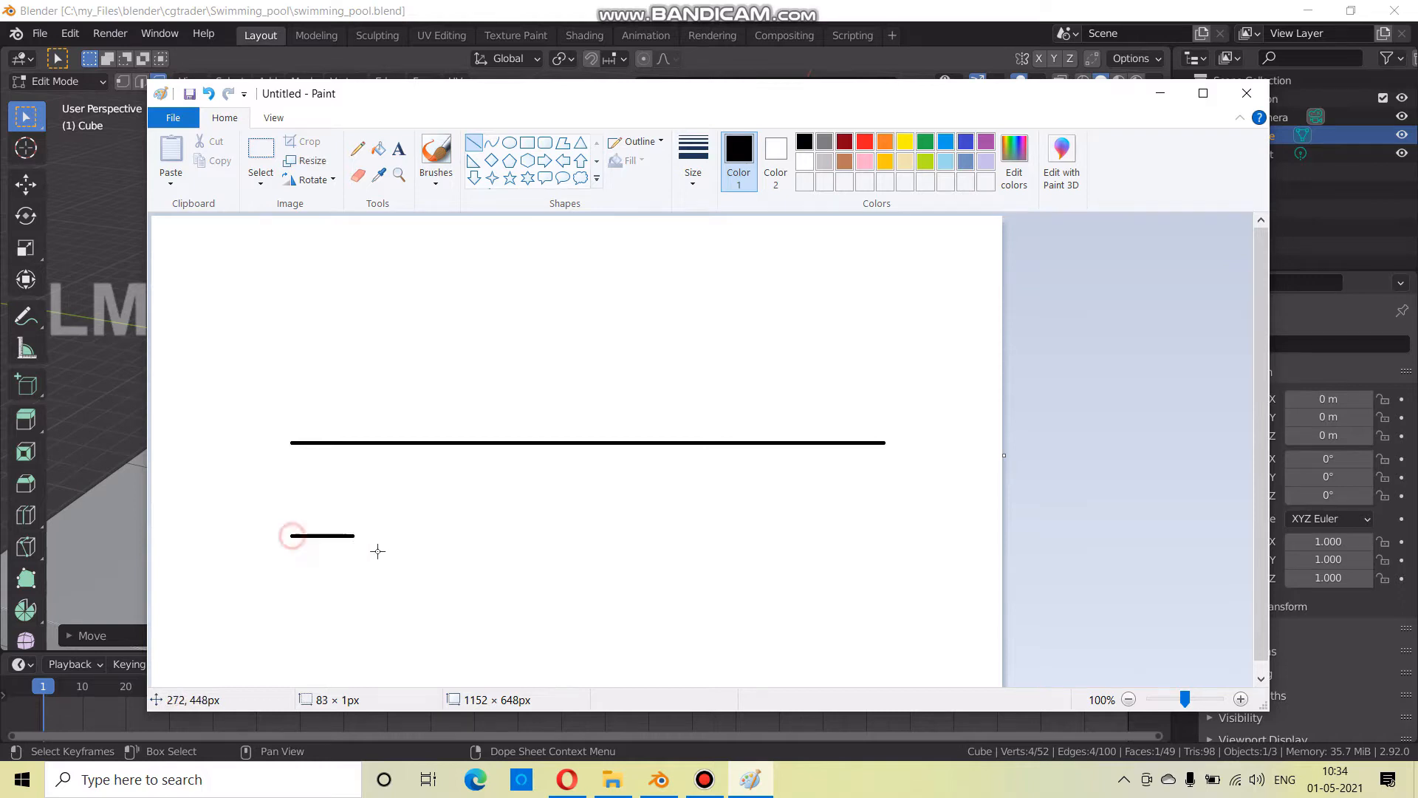
drag(556, 565, 881, 585)
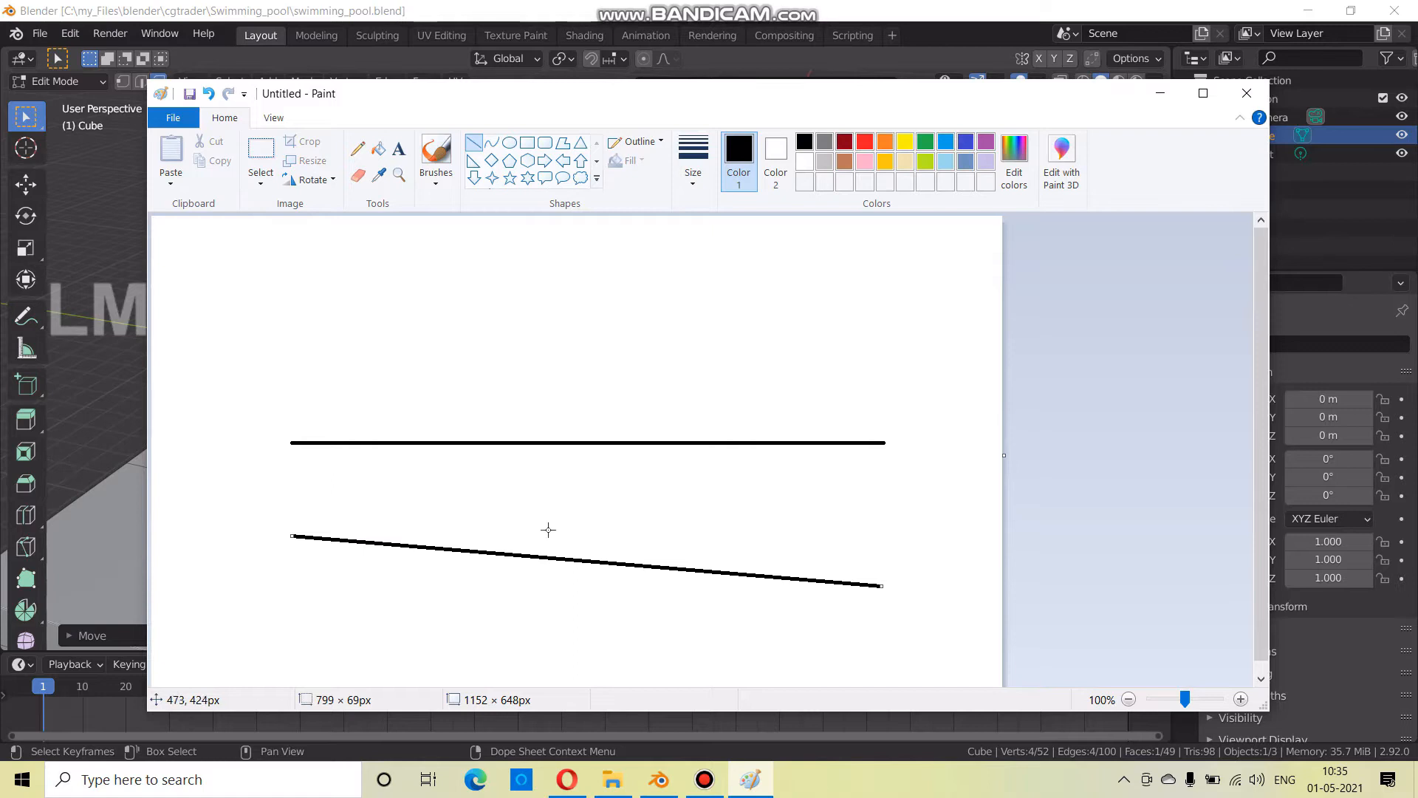
Return to Blender and, in edge selection mode, raise the pool floor's short edge nearest the protruding deck about 0.84 m along Z
key(alt+Tab)
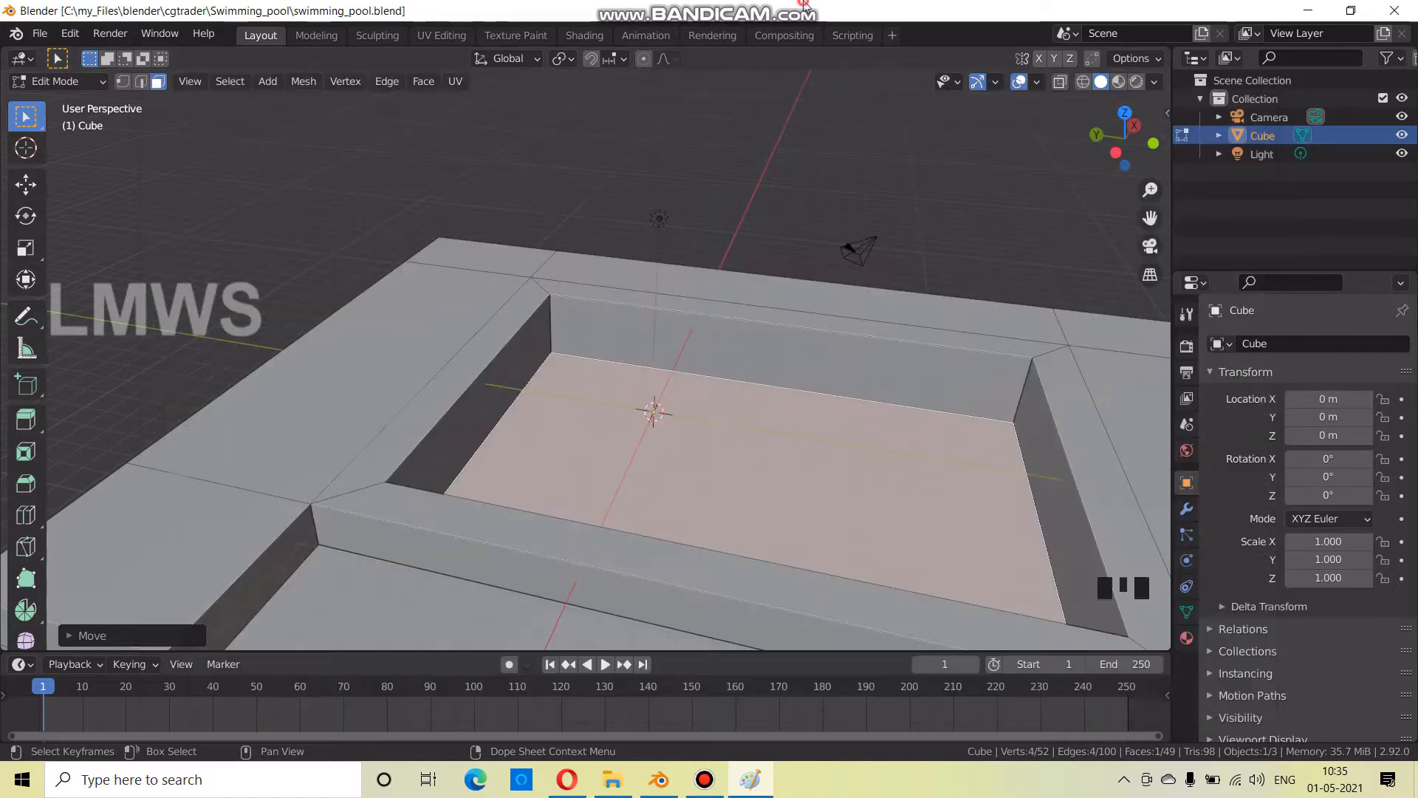
scroll(657, 418, up, 2)
mouse_move(665, 421)
middle_down()
mouse_move(633, 466)
mouse_move(517, 431)
mouse_move(362, 454)
middle_up()
key(ctrl+s)
click(141, 82)
click(446, 442)
scroll(356, 456, down, 2)
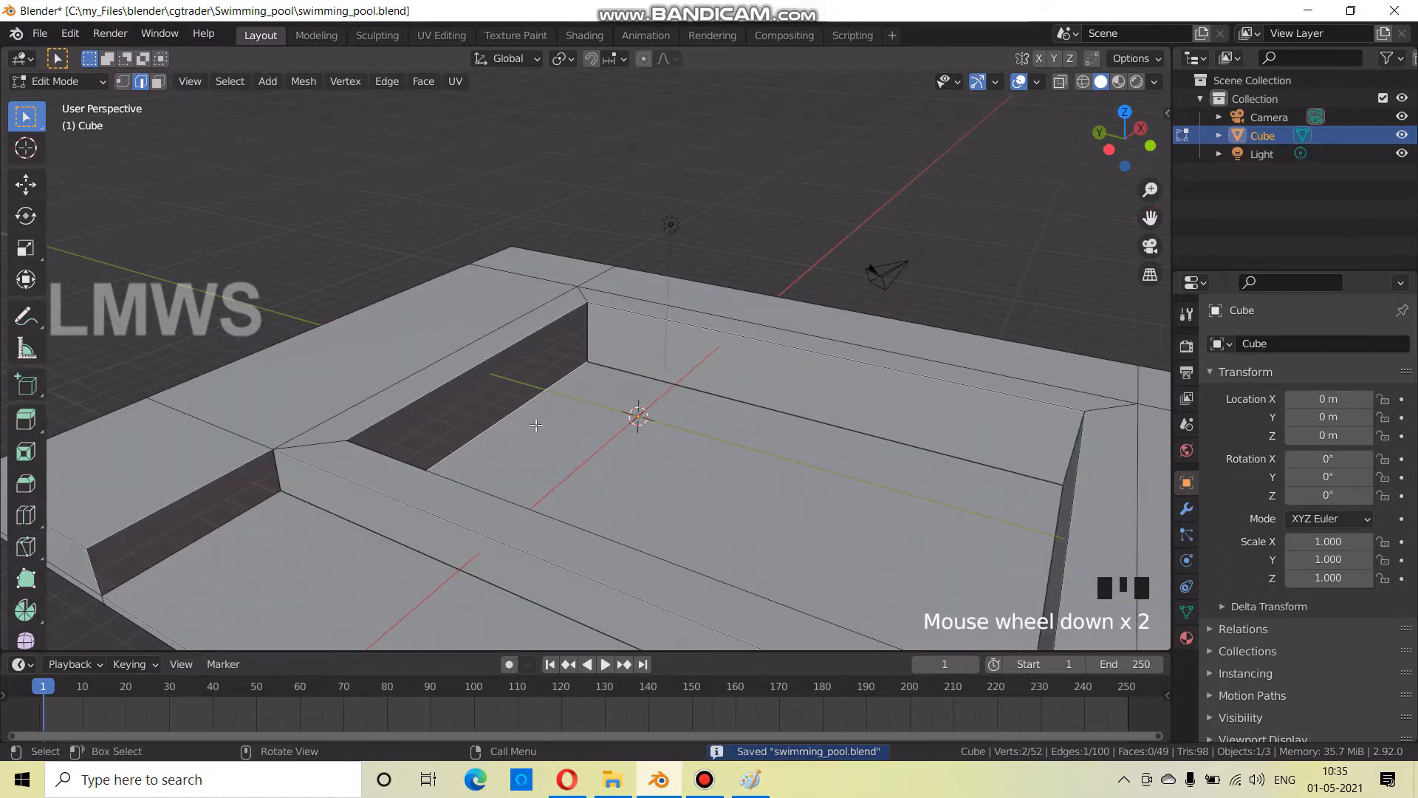
scroll(536, 425, down, 1)
key(g)
key(z)
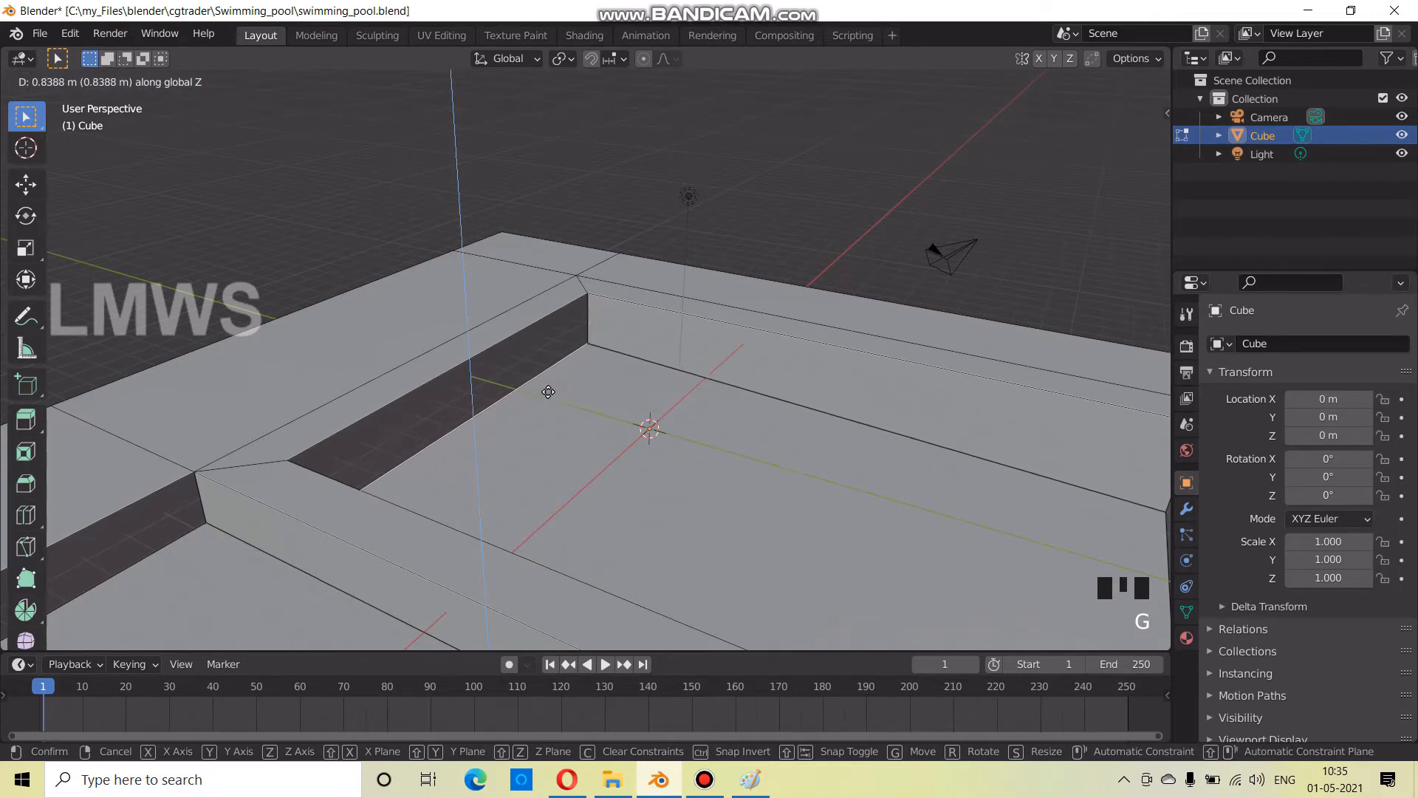
click(549, 386)
Examine the sloped pool floor and save the file
scroll(548, 385, down, 2)
middle_drag(548, 386, 472, 406)
middle_drag(699, 438, 671, 497)
key(ctrl+s)
scroll(603, 490, down, 2)
scroll(671, 497, up, 3)
key(ctrl+s)
Switch to Opera and view the backyard pool reference photo with the white umbrella and loungers
click(572, 775)
click(684, 4)
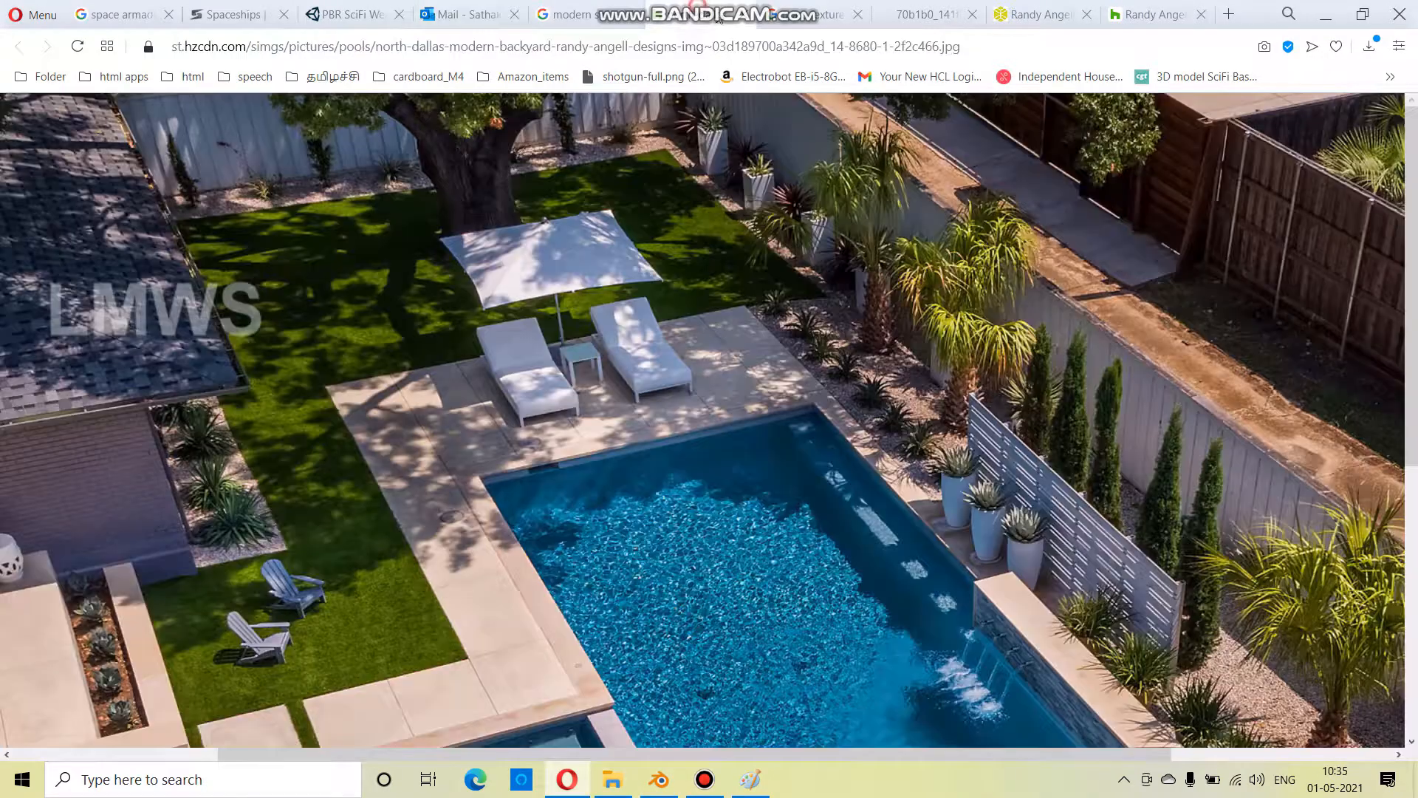
Check the open reference photos and view the aerial shot of the rectangular pool with the square spa built into its short end
click(804, 11)
click(673, 4)
click(565, 12)
click(931, 16)
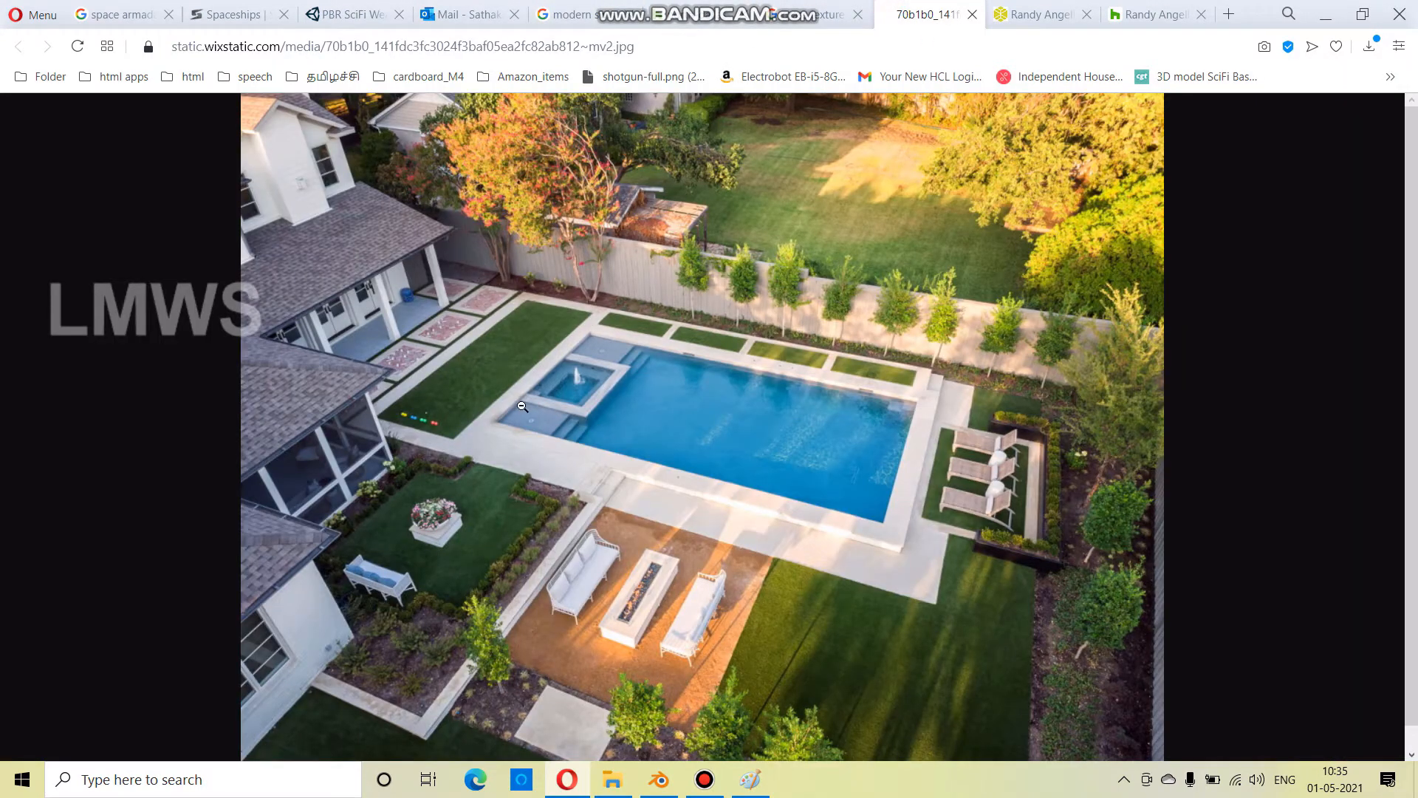
Return to Blender, save the file, and add a cube to the pool mesh with nothing else selected
click(659, 779)
scroll(600, 455, up, 2)
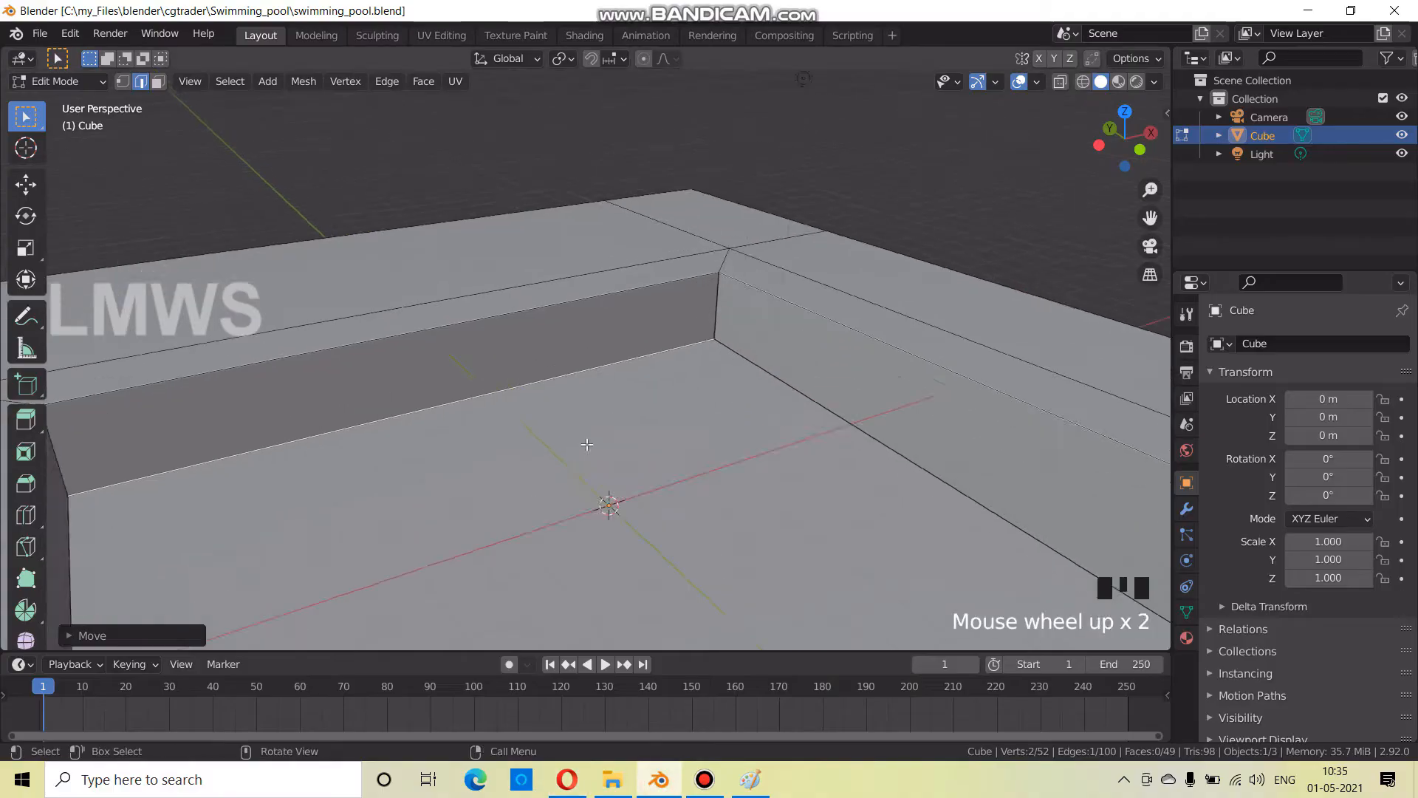
scroll(600, 454, down, 5)
key(ctrl+s)
key(alt+a)
key(shift+a)
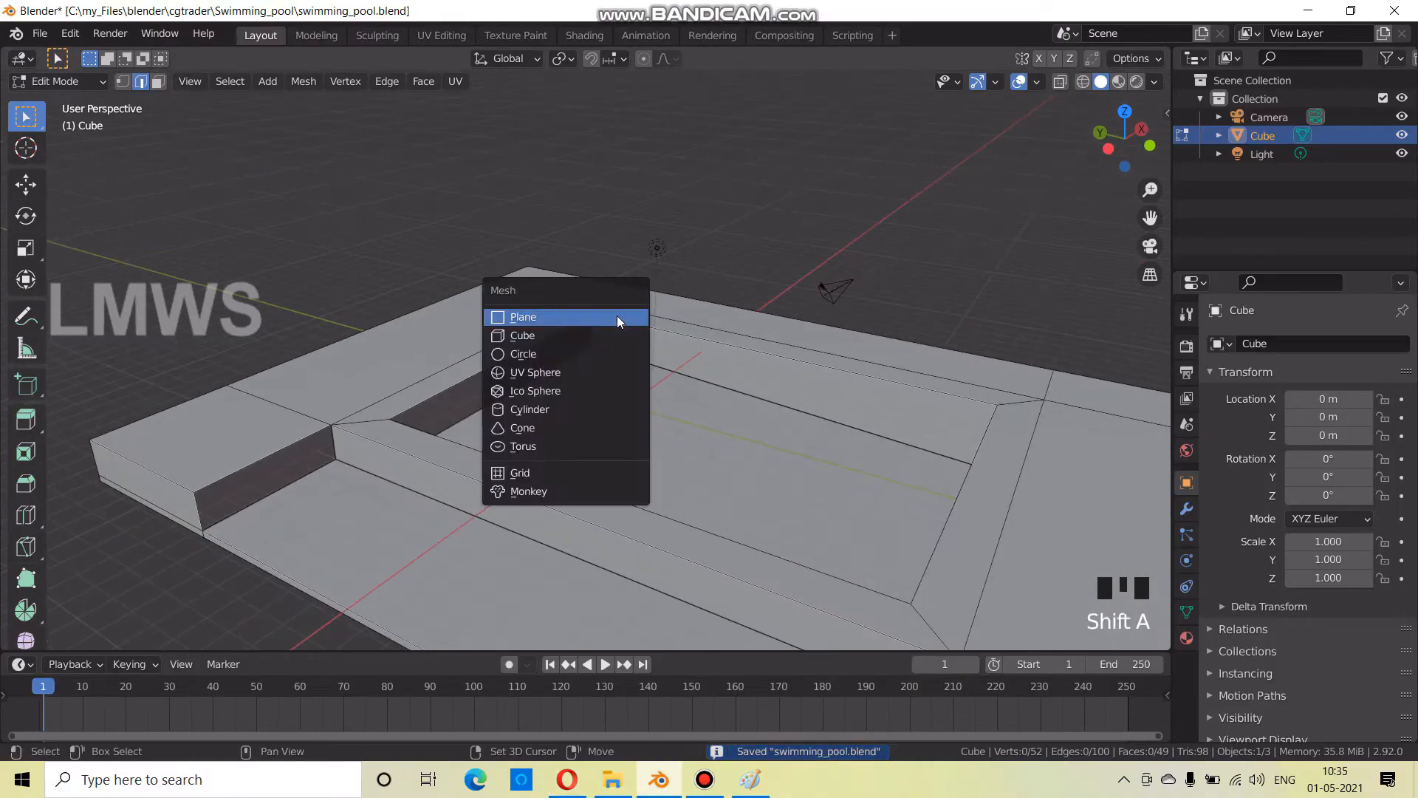
click(544, 335)
Move the cube along Y against the pool's short wall and lower it about 0.3 m along Z
scroll(694, 439, up, 2)
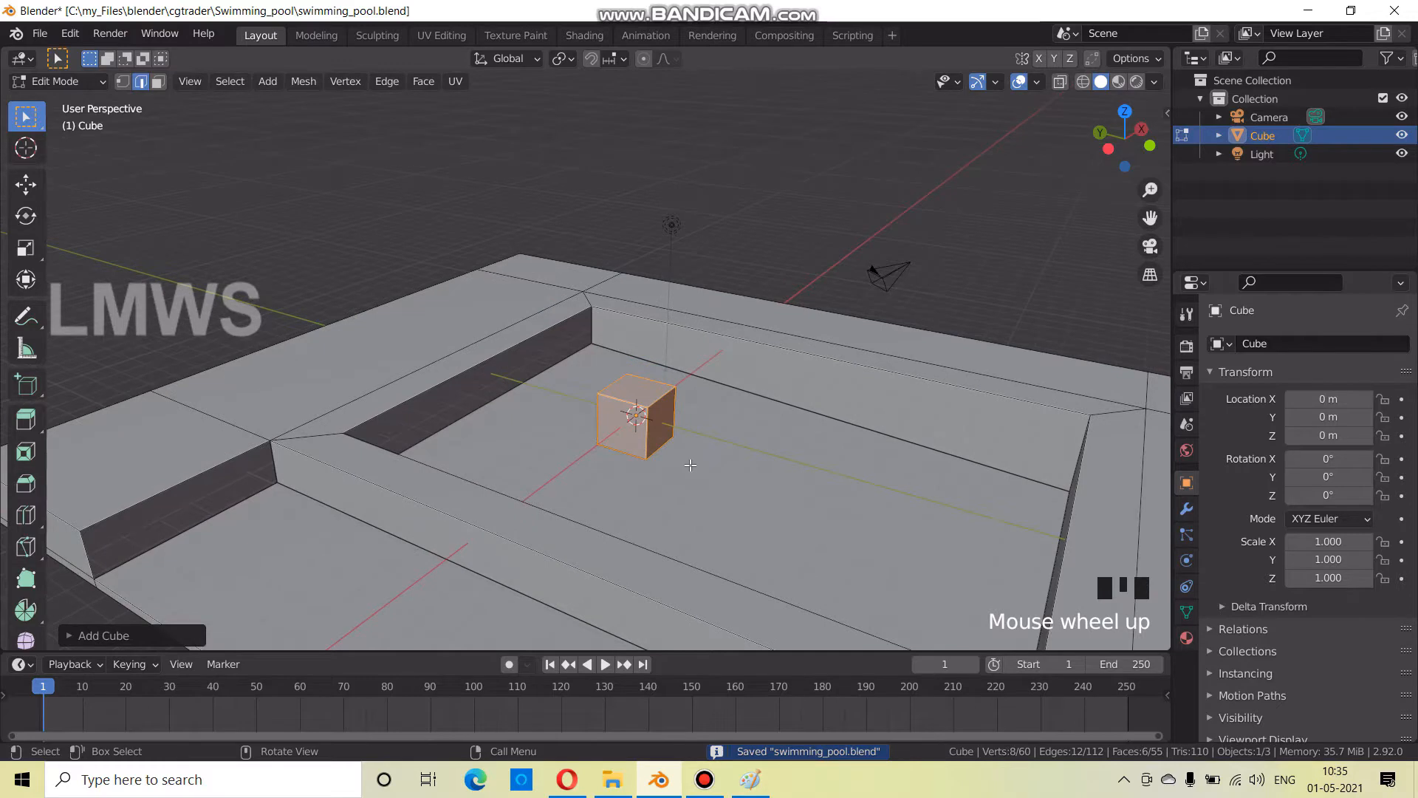
scroll(690, 465, up, 1)
key(g)
click(537, 449)
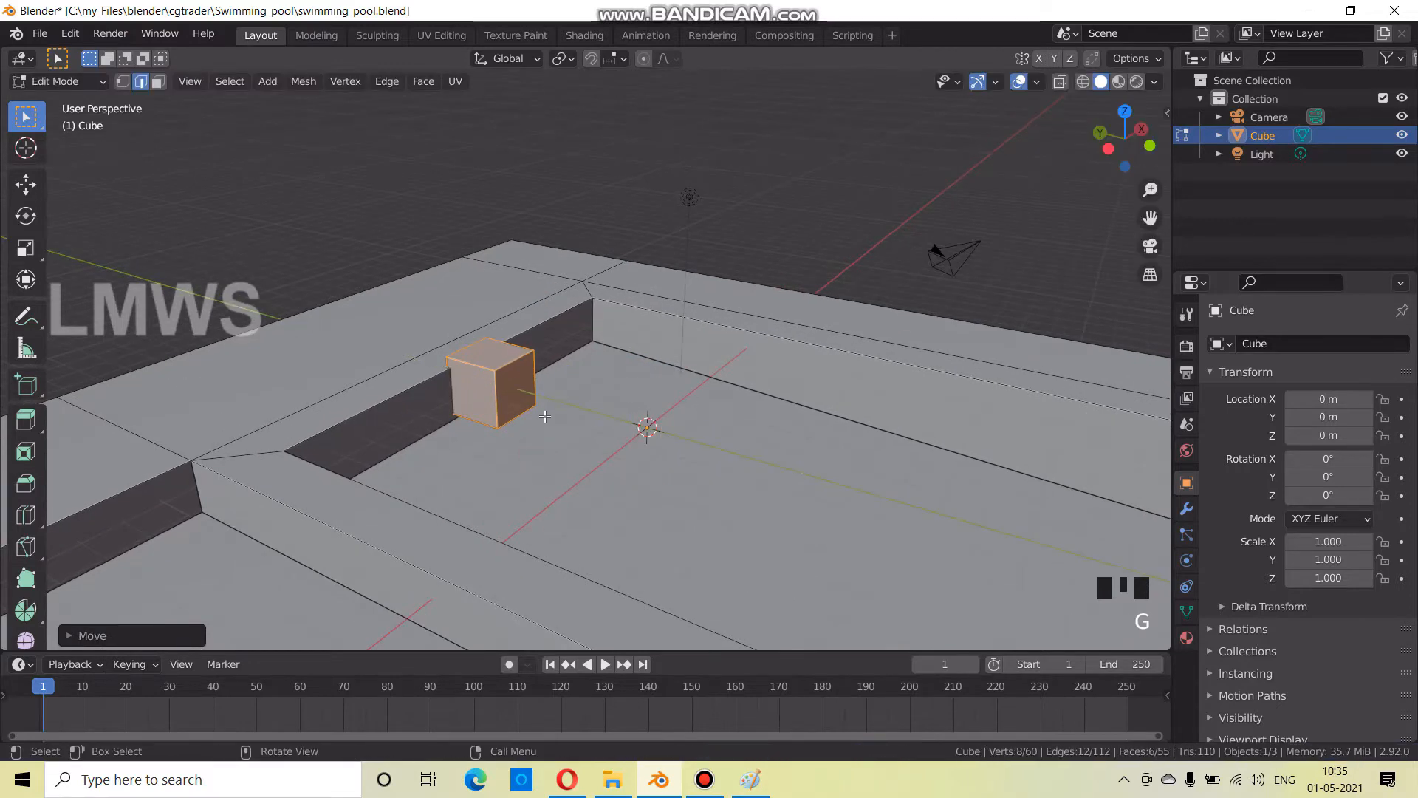
scroll(544, 414, up, 2)
key(g)
key(z)
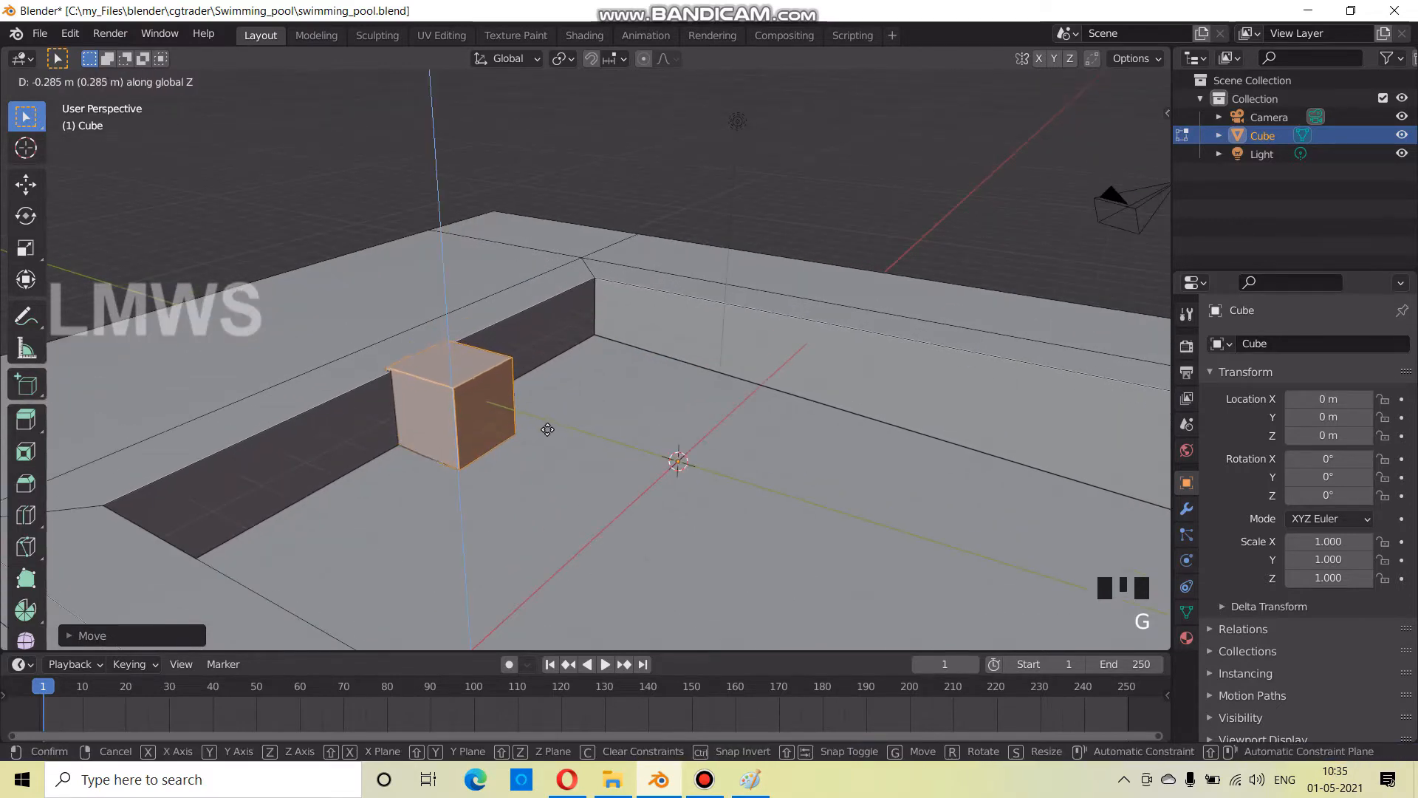
click(549, 430)
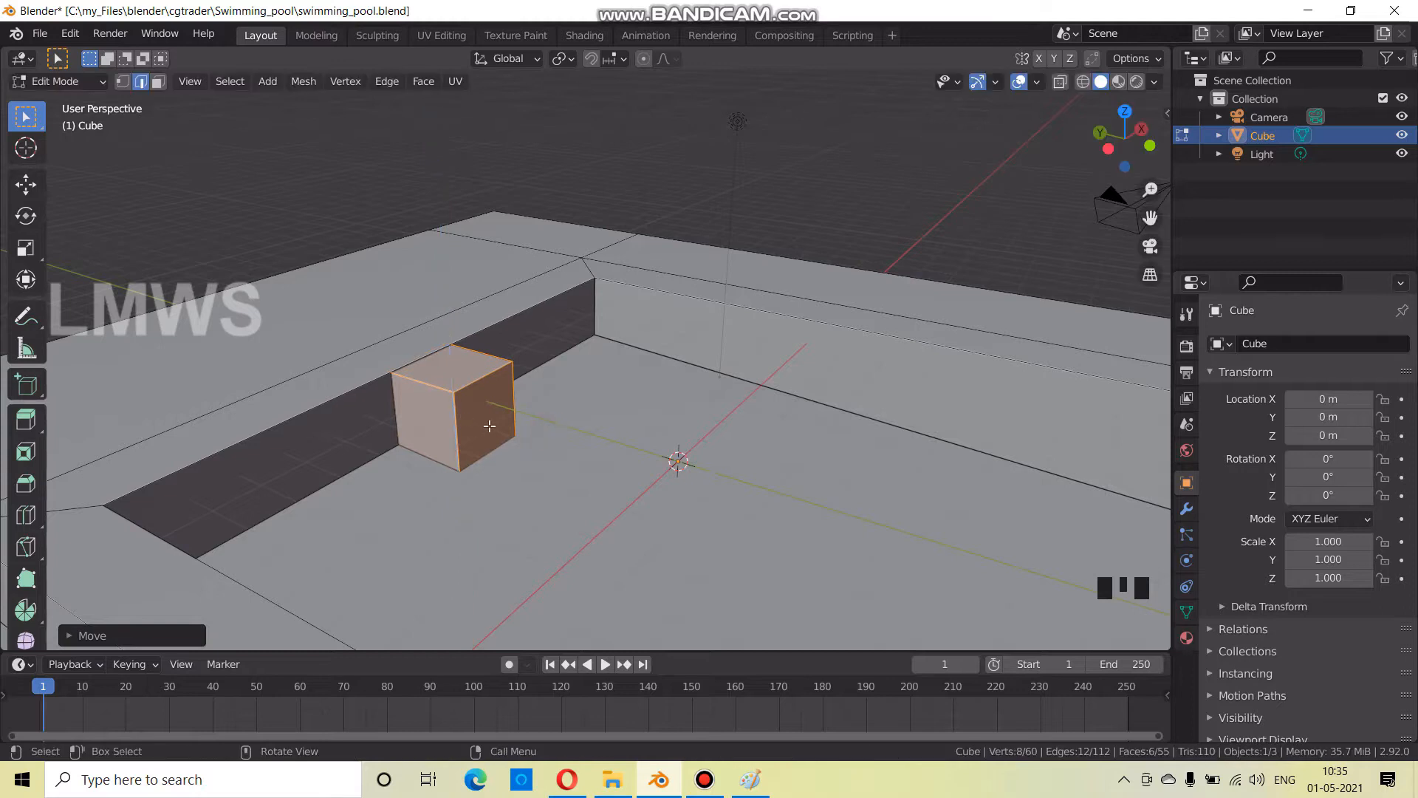
Scale the cube slightly down along Z and widen it along X into a long box against the pool wall
middle_drag(549, 430, 650, 486)
key(s)
key(z)
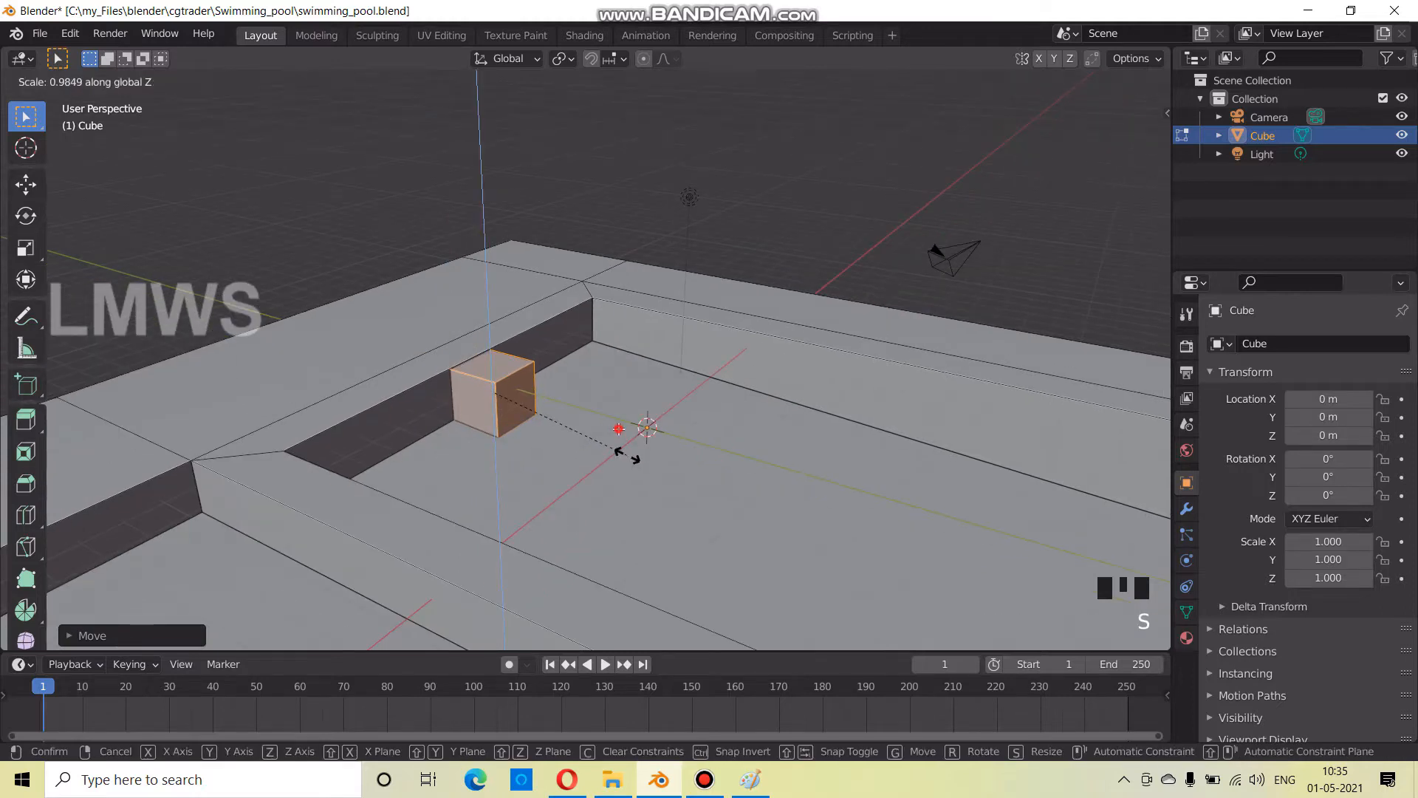
click(619, 451)
key(s)
key(x)
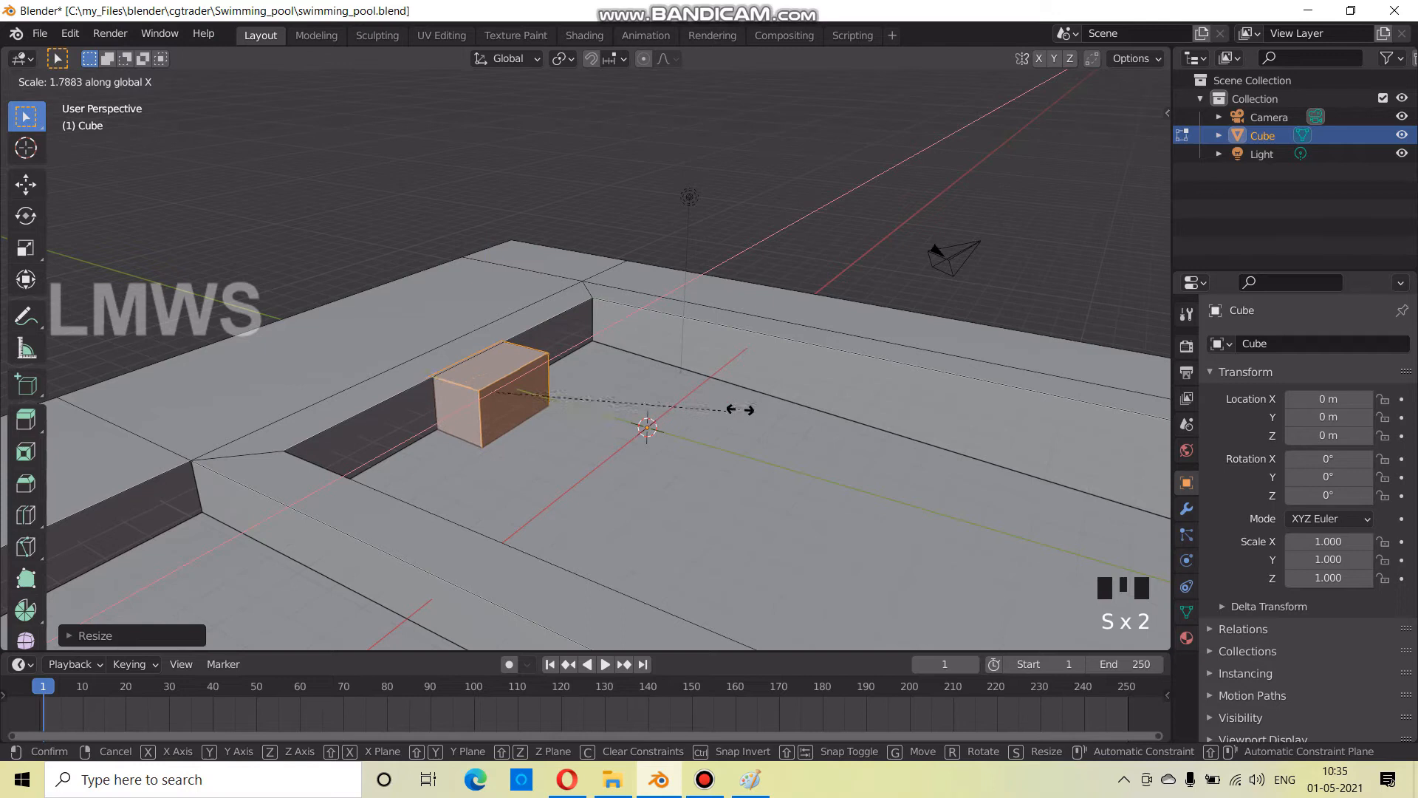
click(872, 413)
In face selection mode, move the box's pool-facing side outward along Y to deepen it into the pool
click(252, 116)
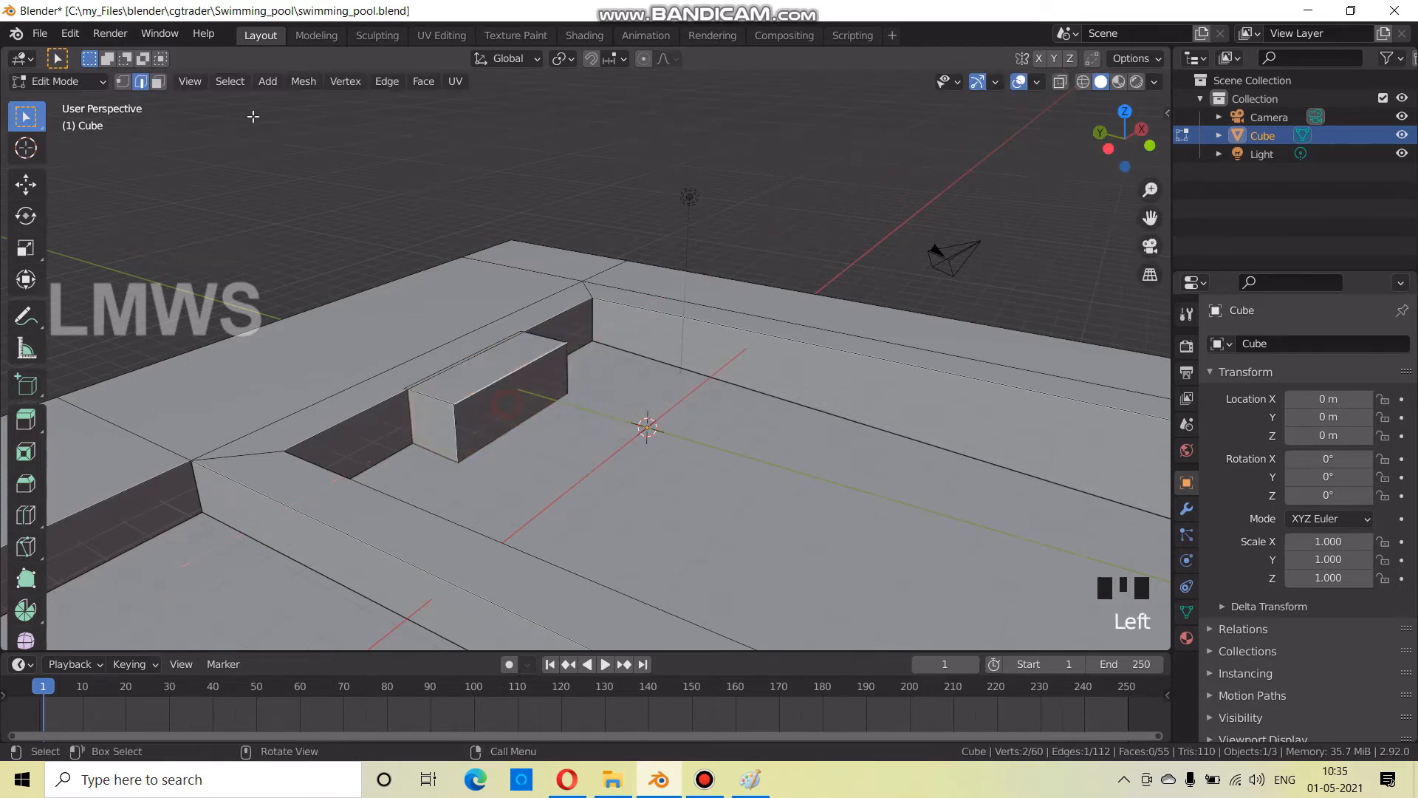
click(158, 84)
click(509, 403)
key(g)
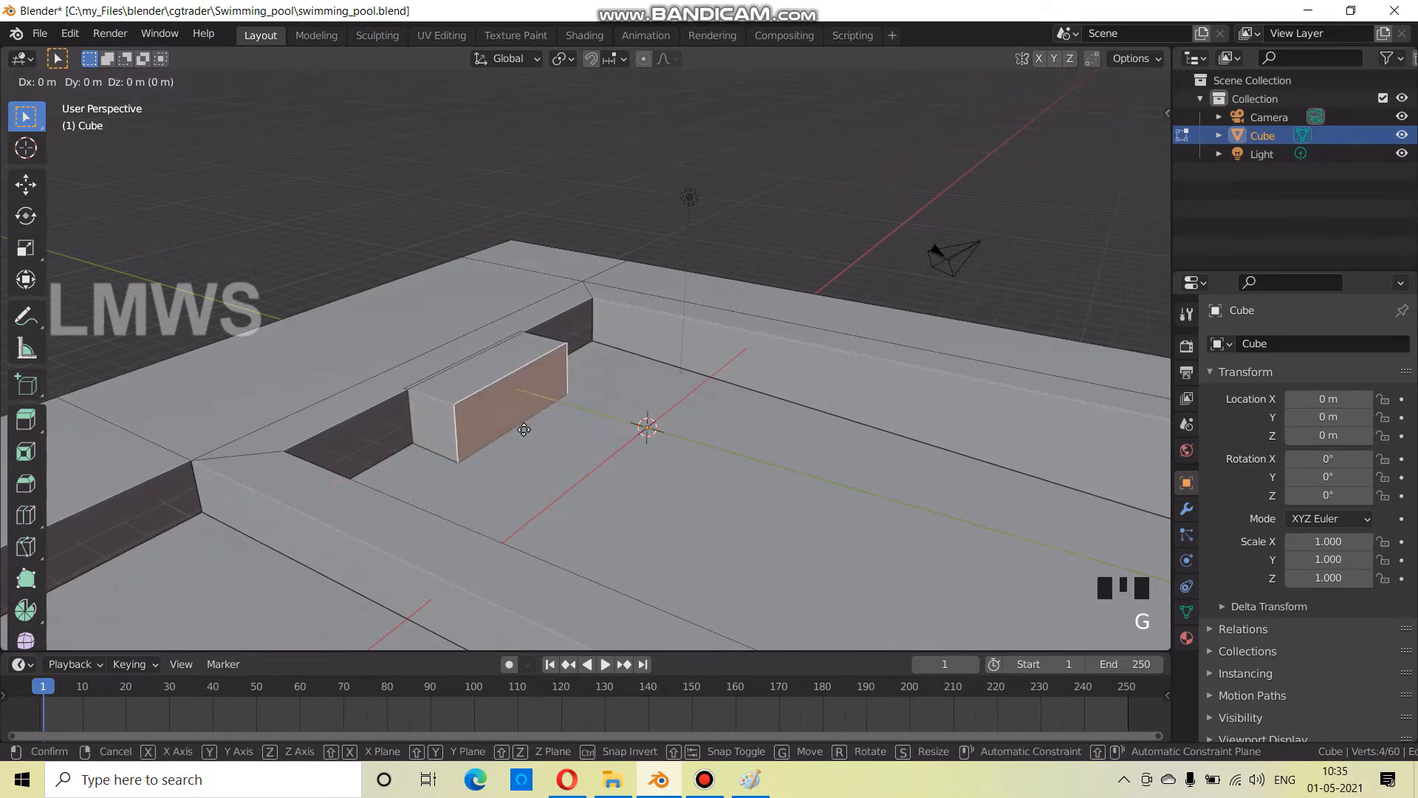
click(615, 473)
Lower the box's underside along Z below the sloped pool floor and save the file
middle_drag(615, 474, 606, 405)
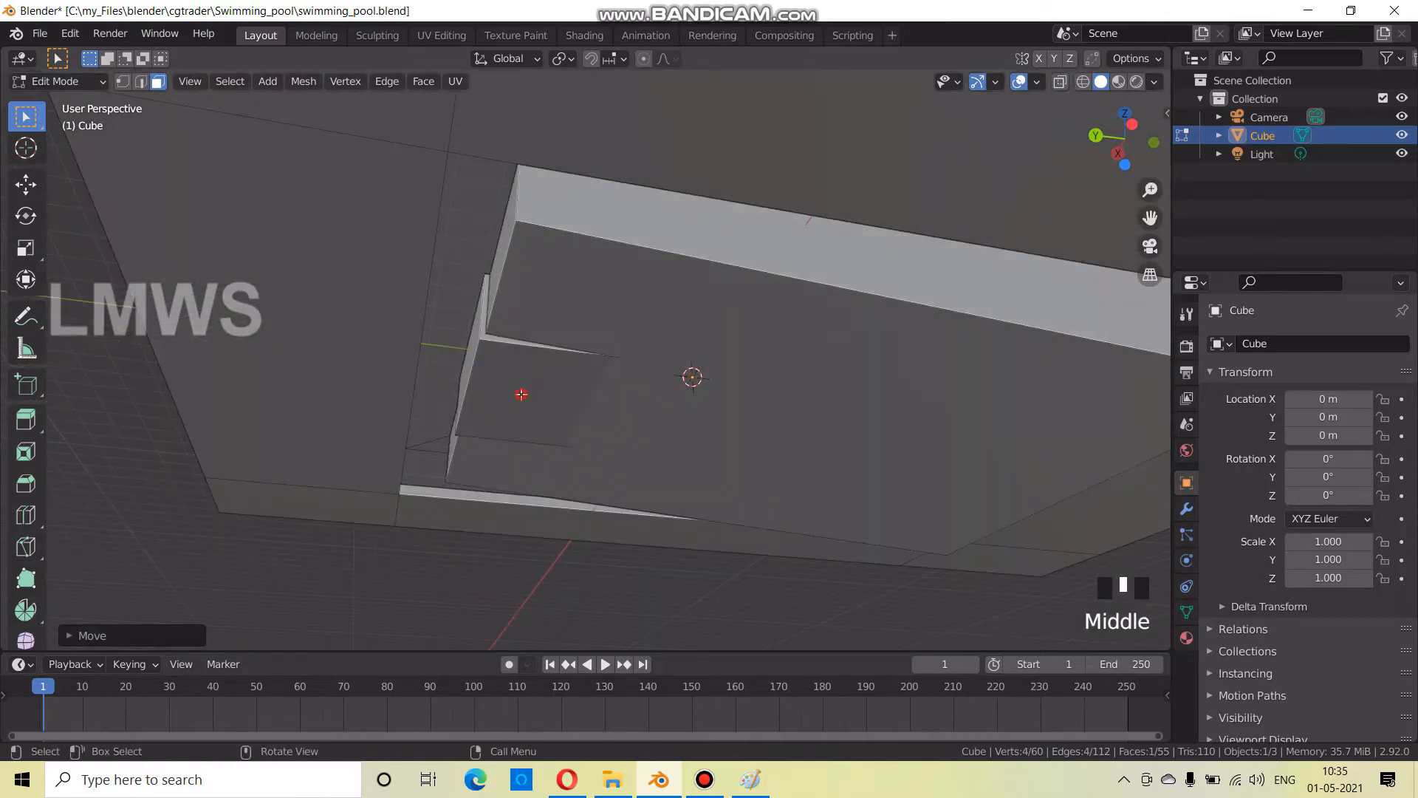
scroll(606, 405, up, 2)
key(g)
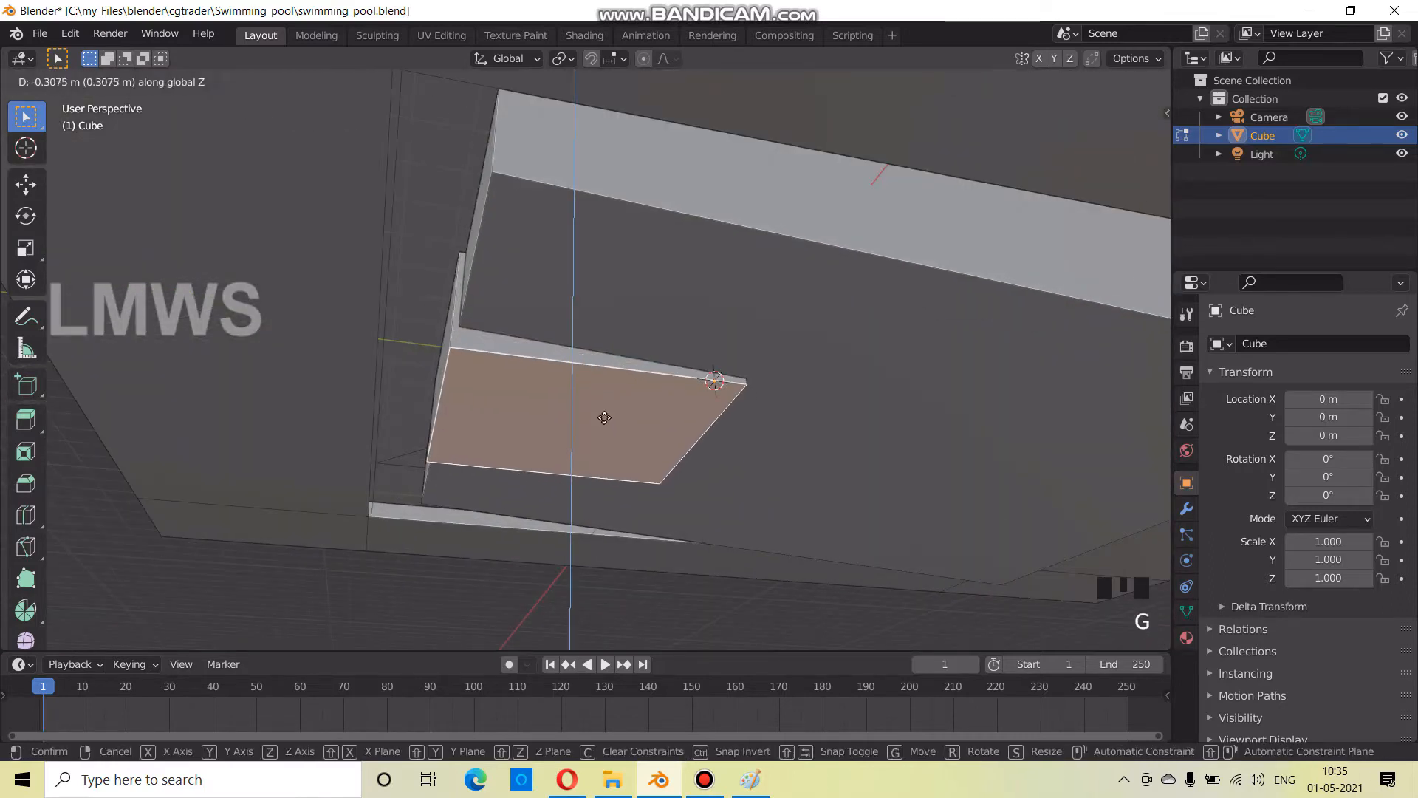
click(629, 470)
middle_drag(628, 470, 532, 465)
scroll(591, 458, up, 2)
key(ctrl+s)
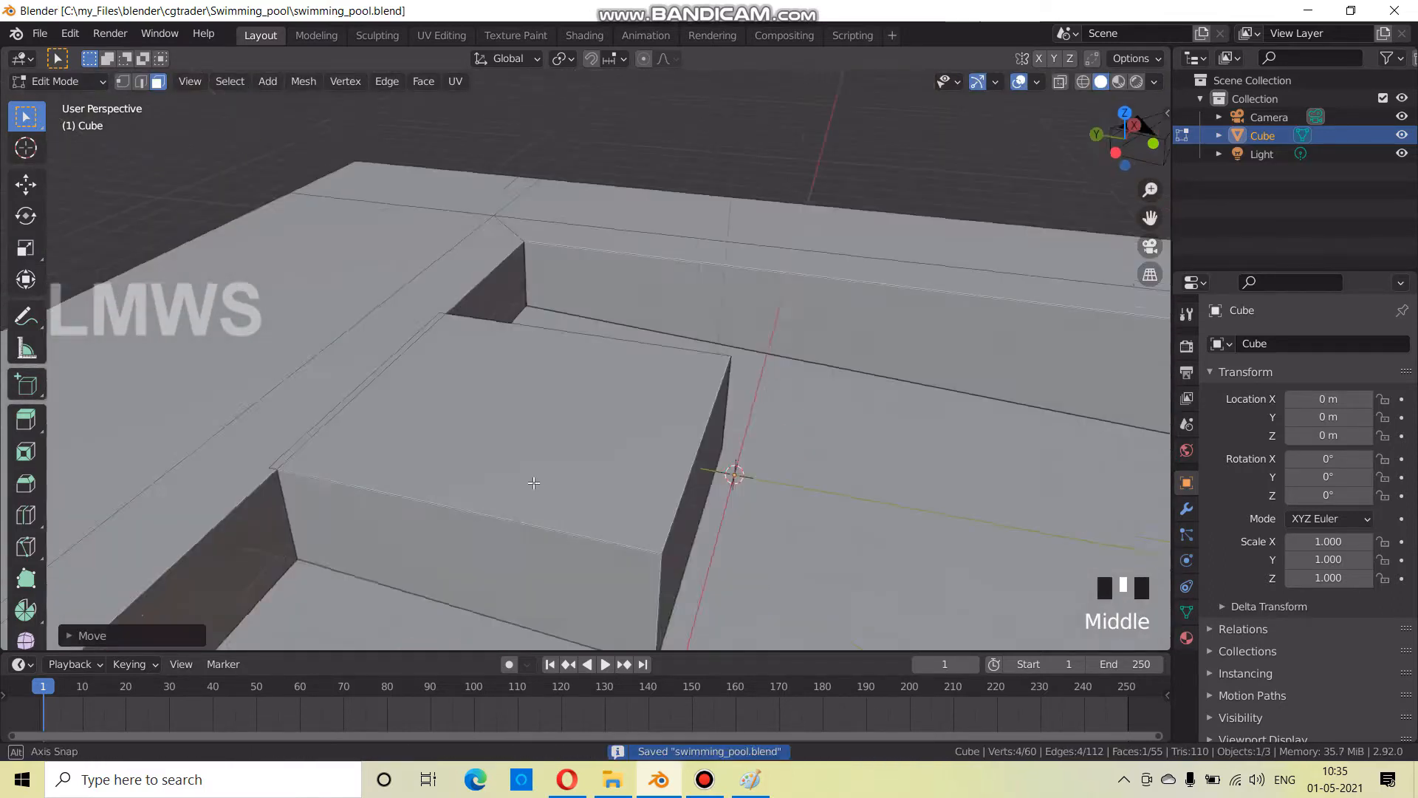
Inset the box's top face by extruding and scaling it to about 0.82, and extrude it about 0.81 m downward
scroll(514, 467, down, 2)
click(514, 467)
scroll(726, 446, up, 3)
scroll(719, 507, down, 2)
key(e)
key(s)
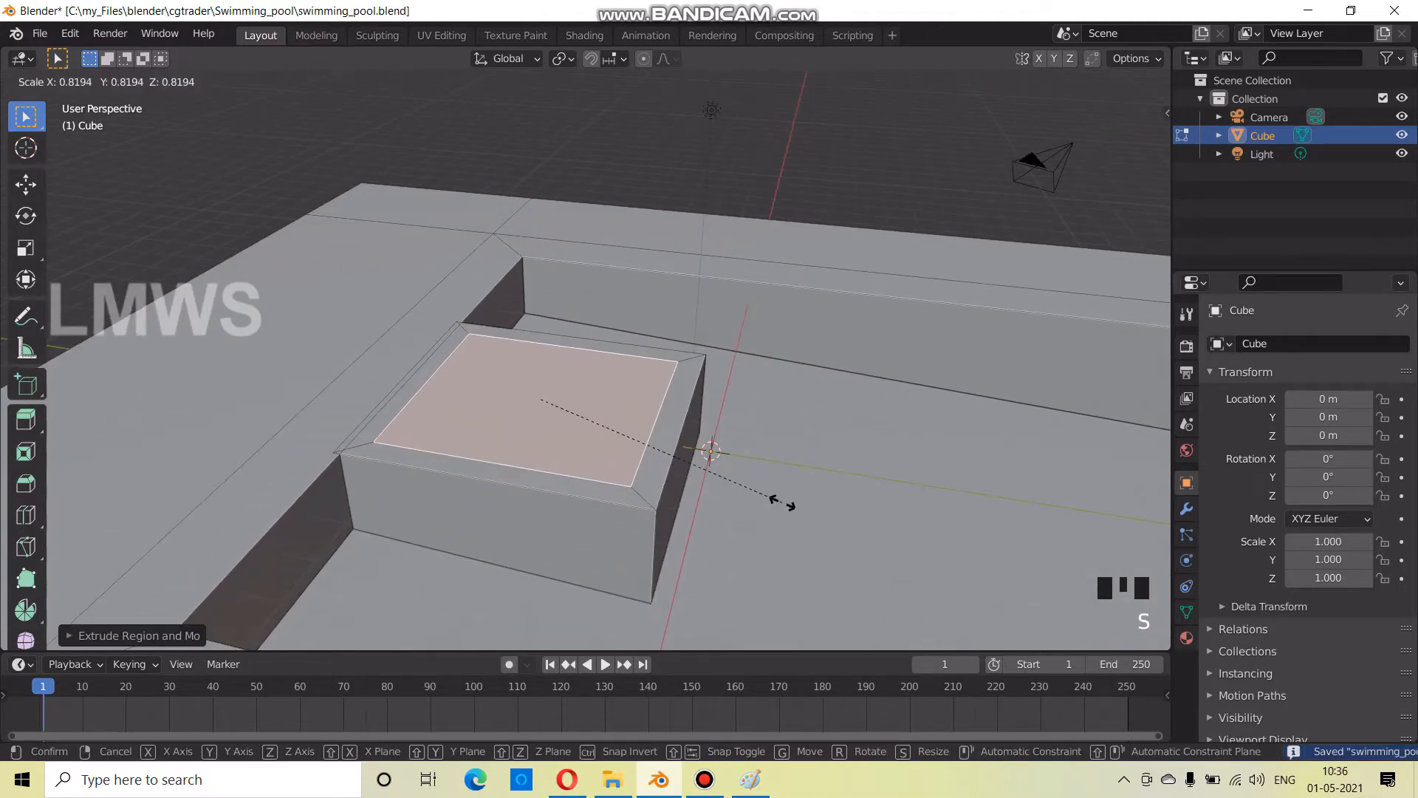
click(763, 504)
key(e)
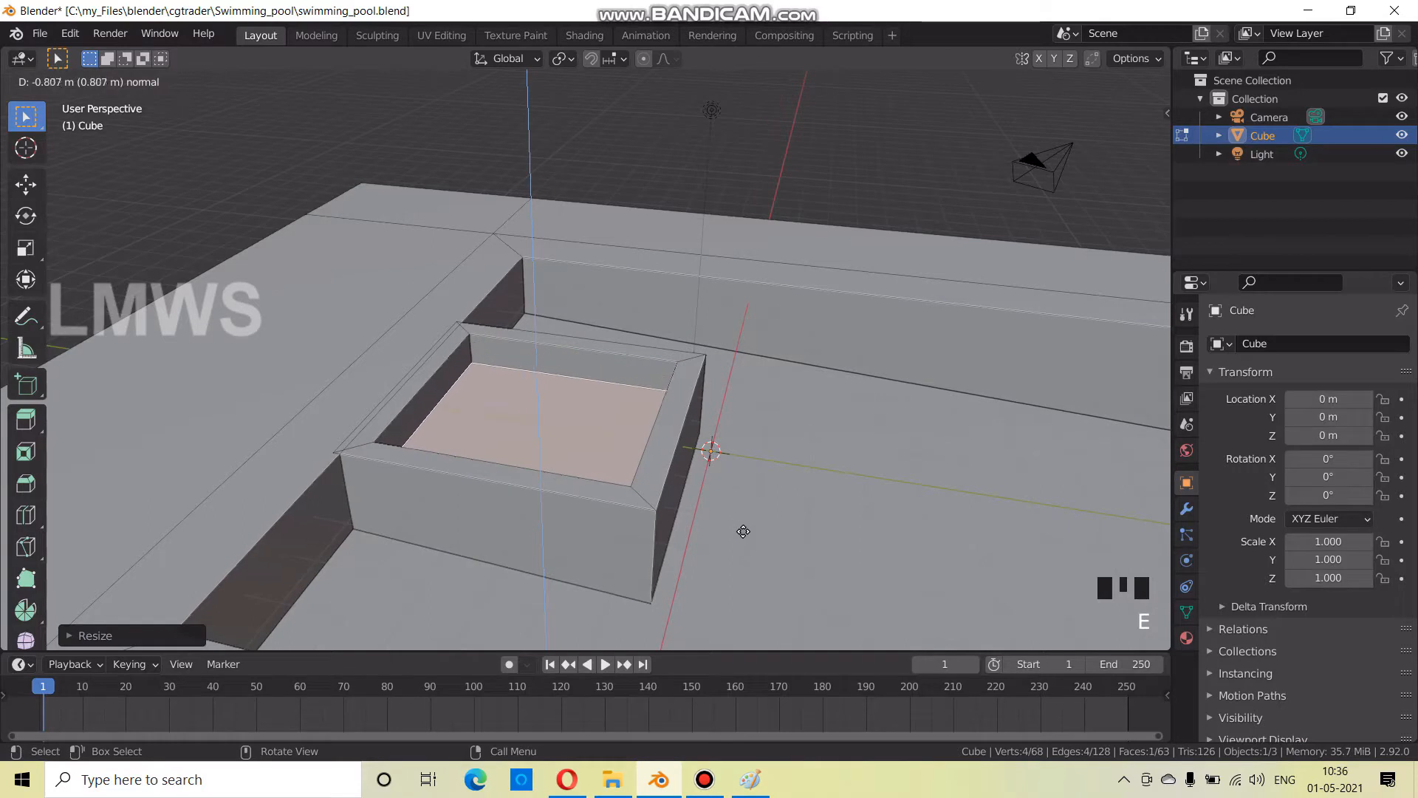
key(Escape)
Select the loop of inner walls in the box and scale it outward in X and Y only to thin the rim
alt+click(474, 349)
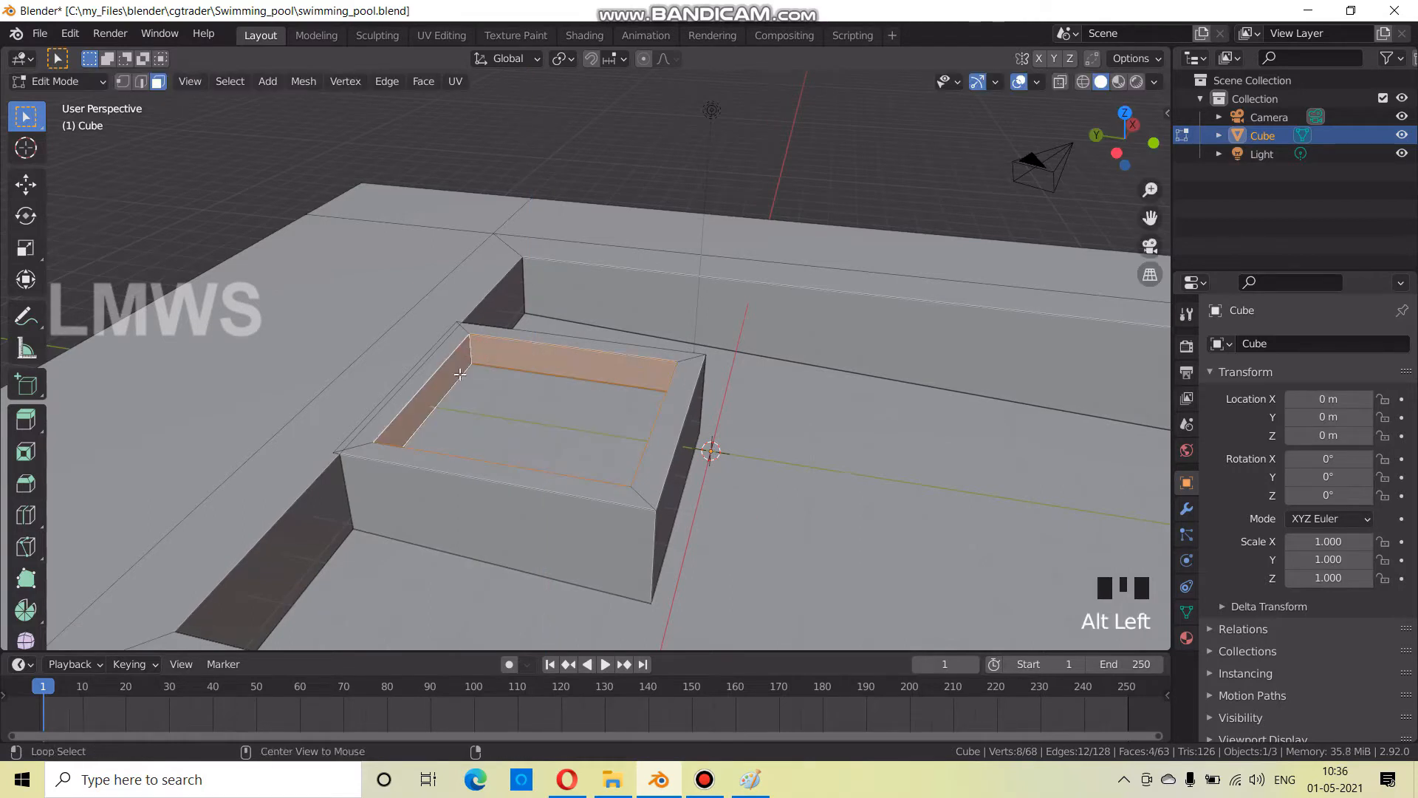
key(alt+a)
scroll(461, 374, up, 2)
alt+shift+click(425, 347)
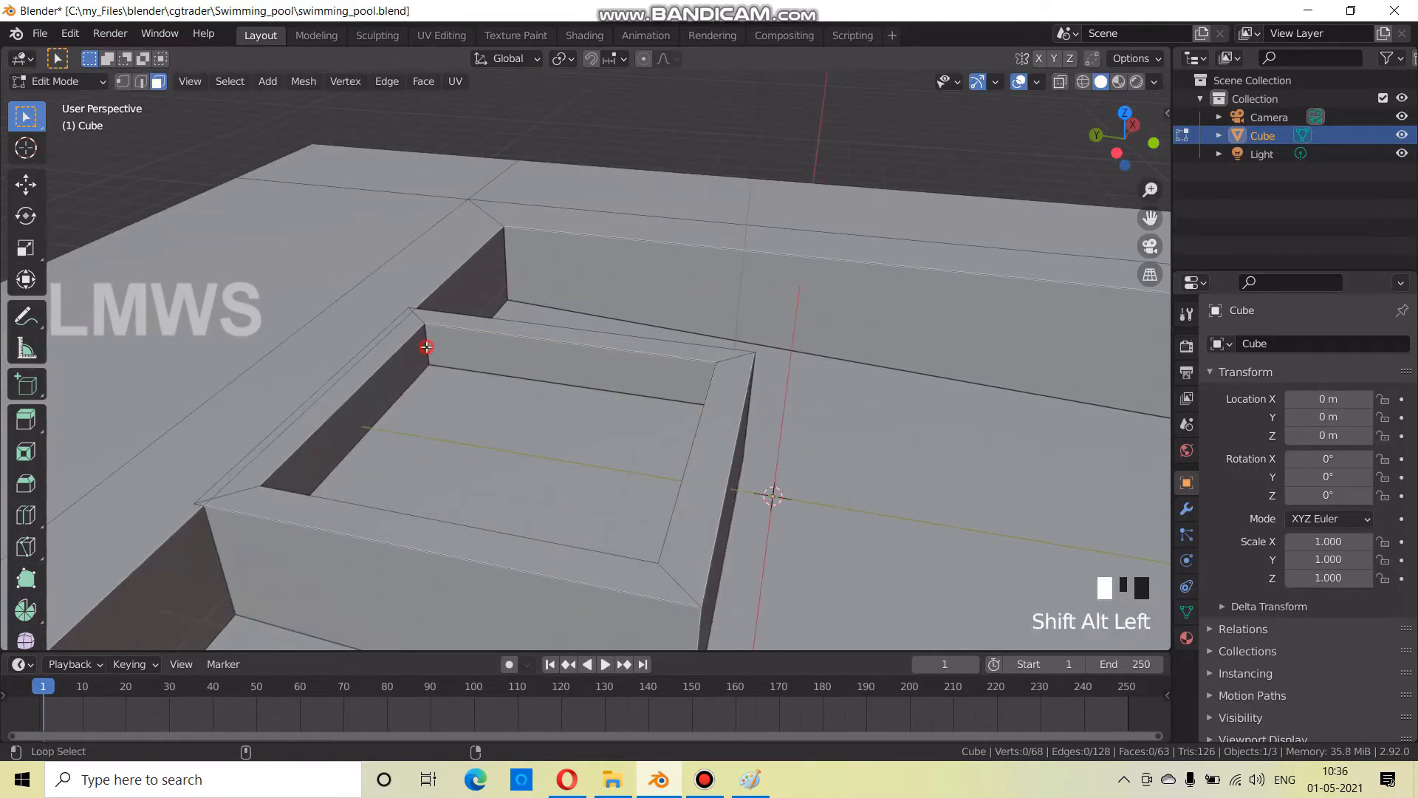
key(s)
key(shift+z)
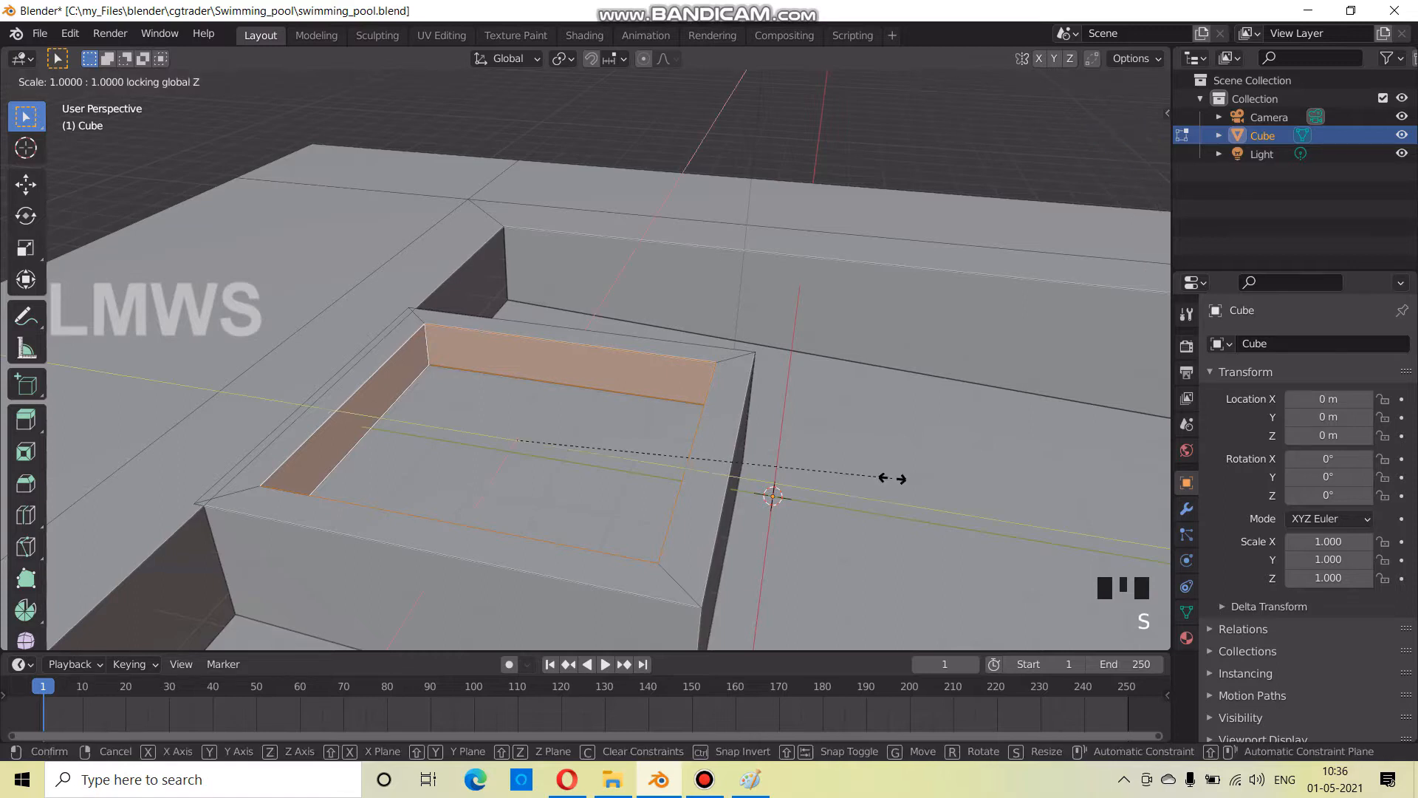
click(937, 495)
key(alt+a)
scroll(858, 480, down, 1)
Lower the floor inside the box about 0.43 m along Z and save the file
key(Tab)
middle_drag(859, 479, 720, 475)
scroll(719, 474, up, 2)
key(Tab)
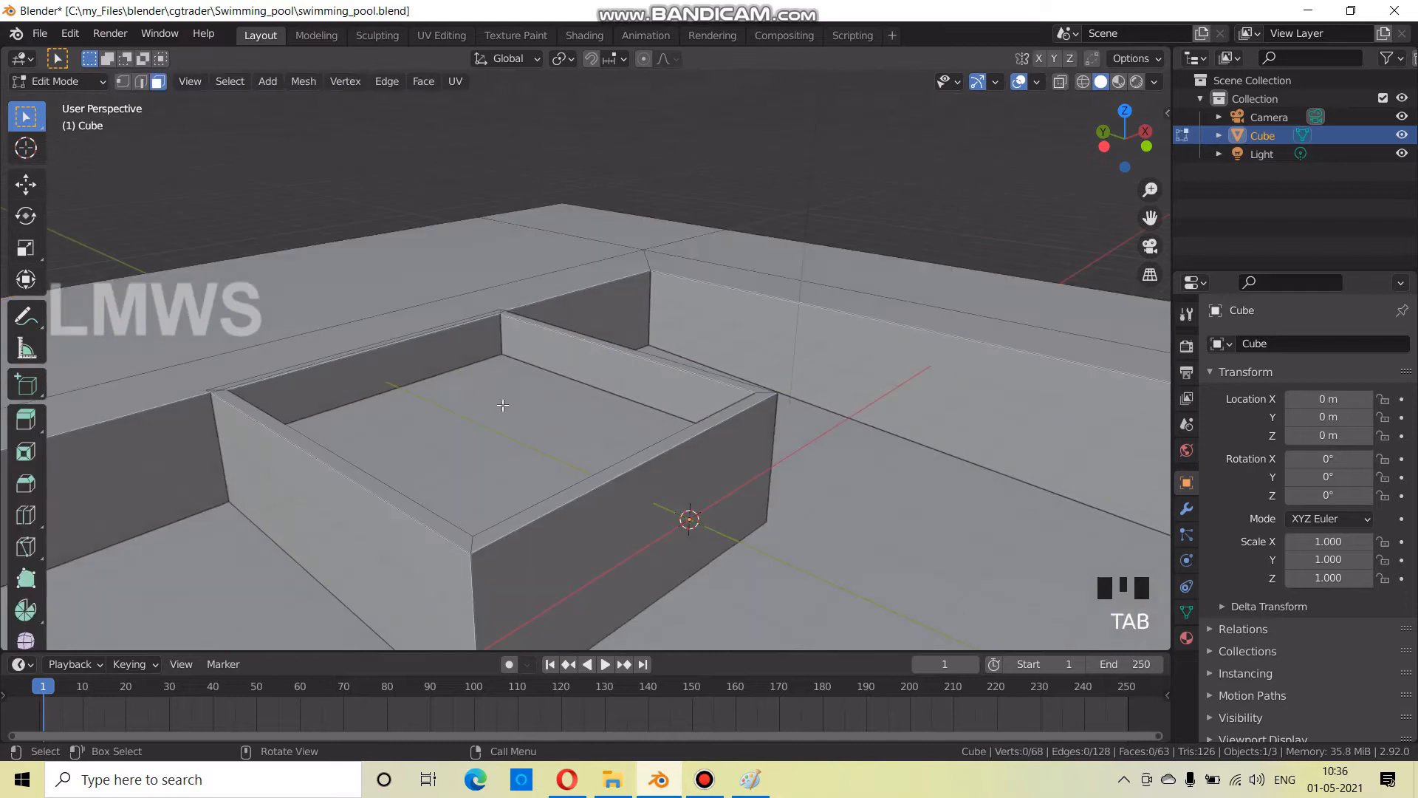
click(543, 440)
key(g)
key(z)
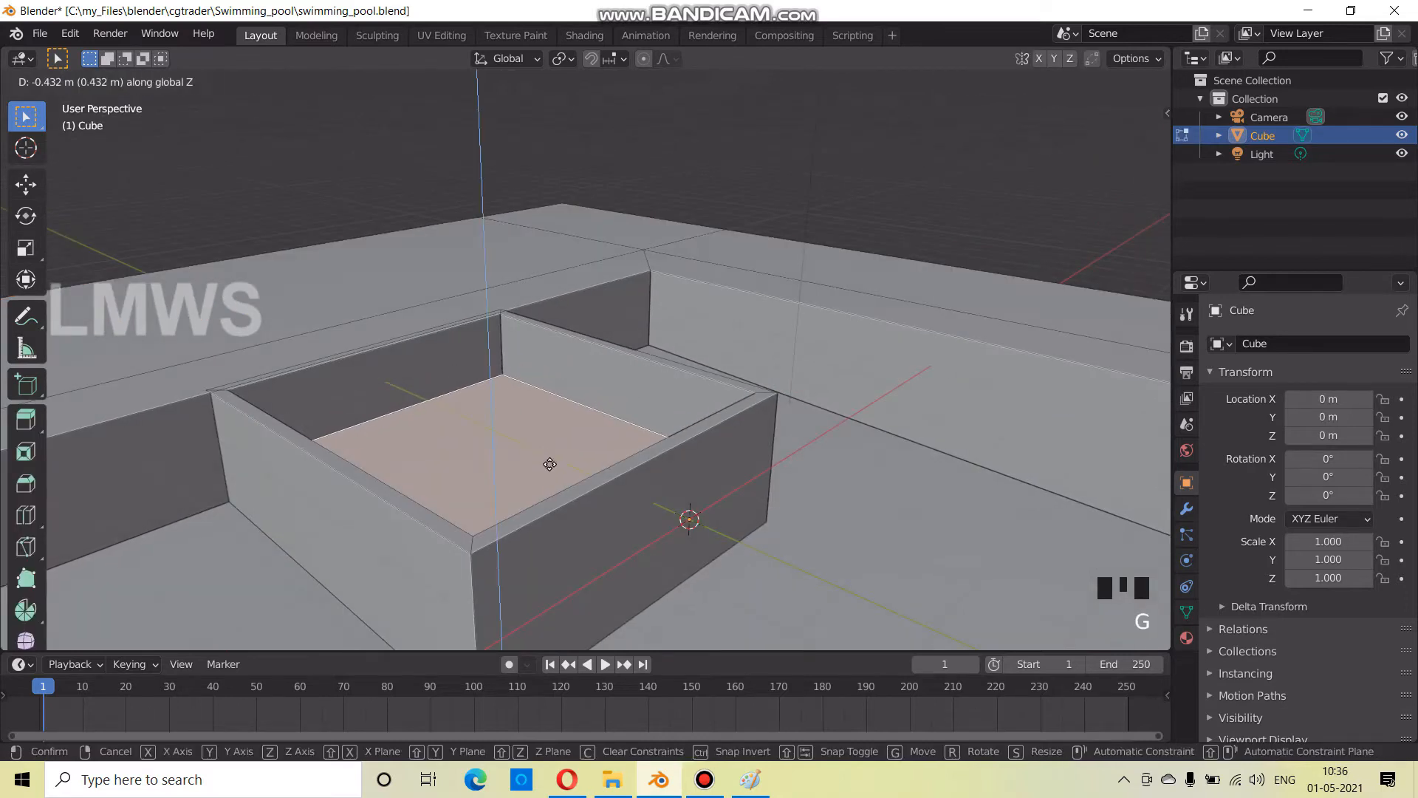
click(657, 459)
middle_drag(658, 460, 595, 472)
scroll(595, 472, down, 1)
middle_drag(712, 508, 412, 414)
scroll(620, 503, down, 2)
key(ctrl+s)
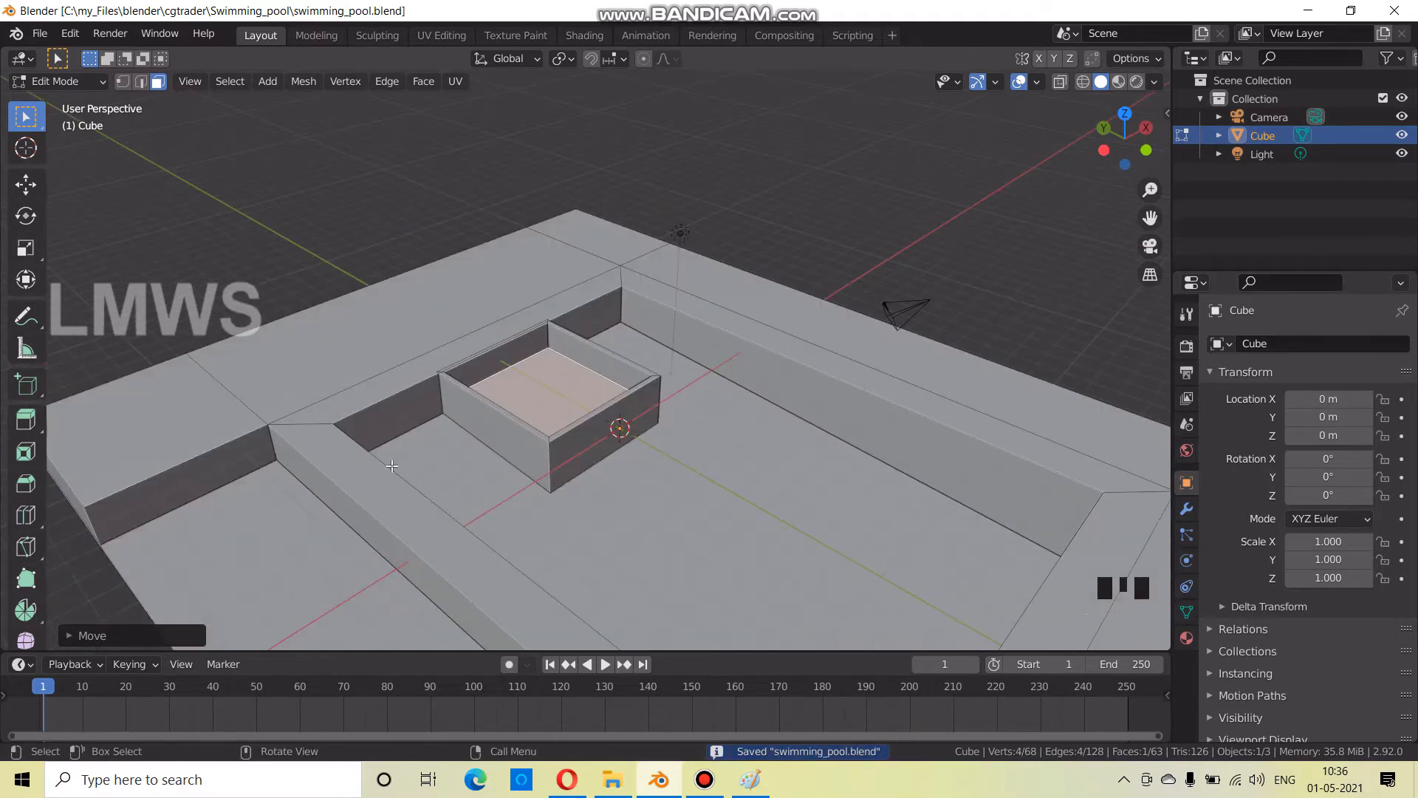
Examine the pool and its open spa box in Object Mode from several sides, and save the file
scroll(391, 467, up, 1)
scroll(422, 444, down, 2)
middle_drag(422, 444, 760, 423)
key(Tab)
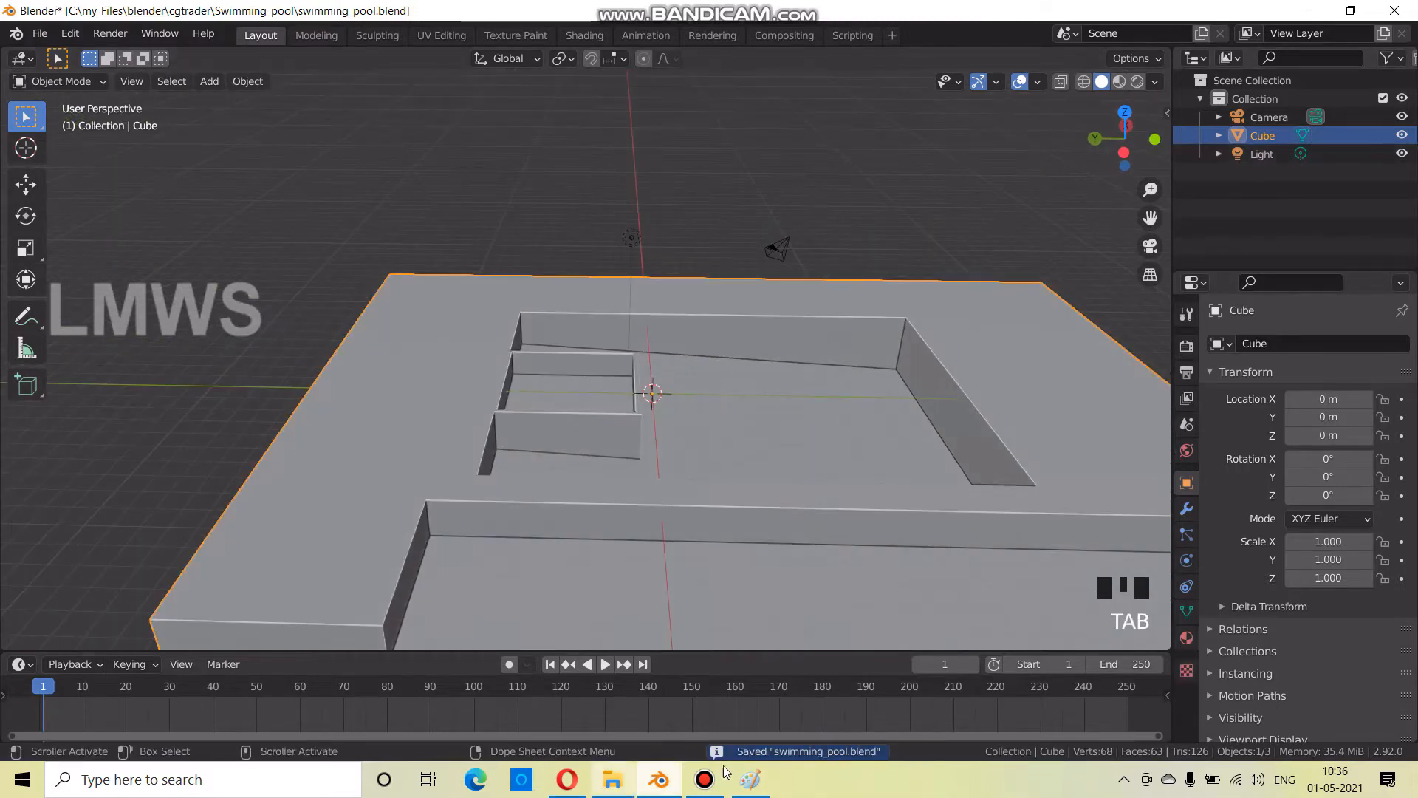
click(705, 779)
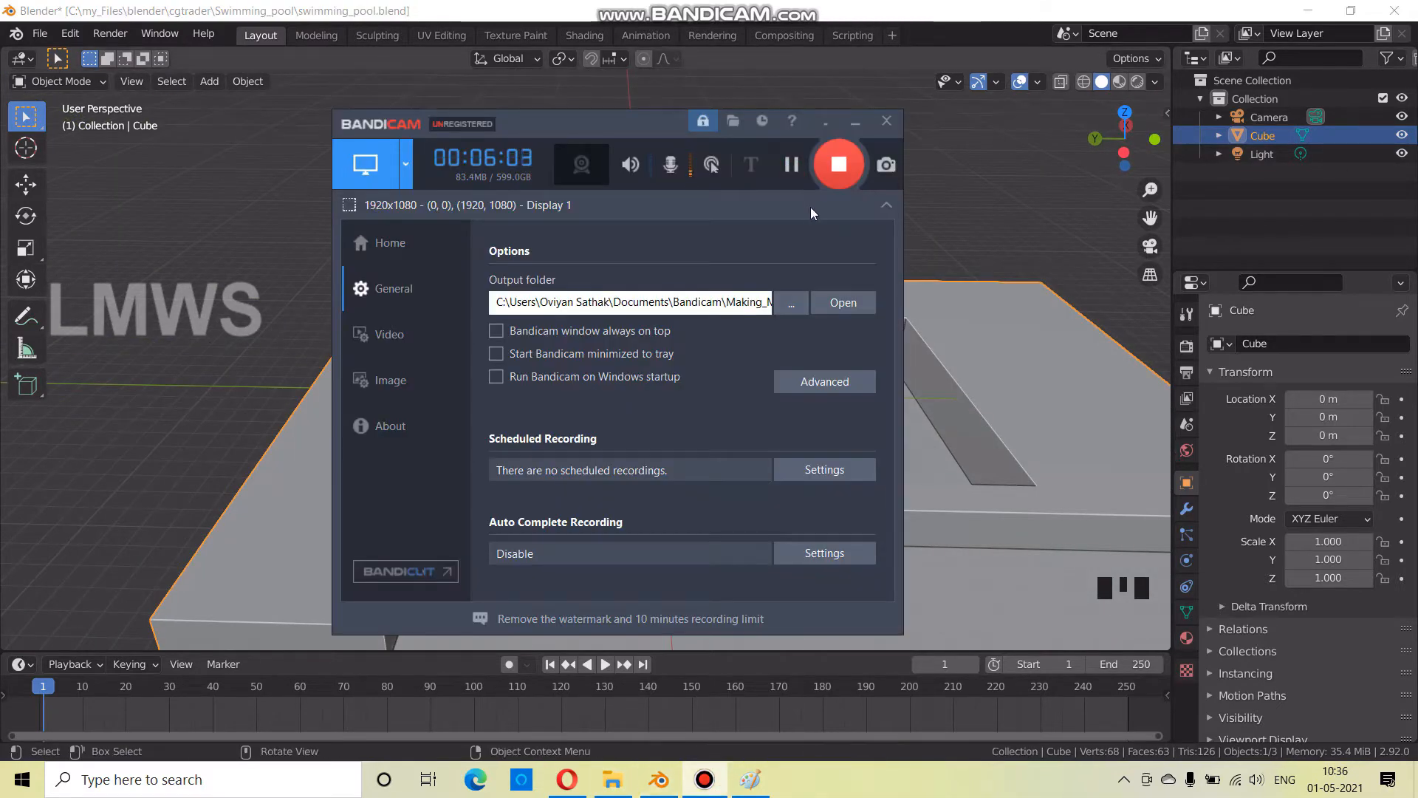
click(856, 122)
scroll(538, 346, up, 2)
middle_drag(591, 419, 522, 431)
key(ctrl+s)
shift+middle_drag(444, 466, 503, 435)
scroll(526, 414, up, 2)
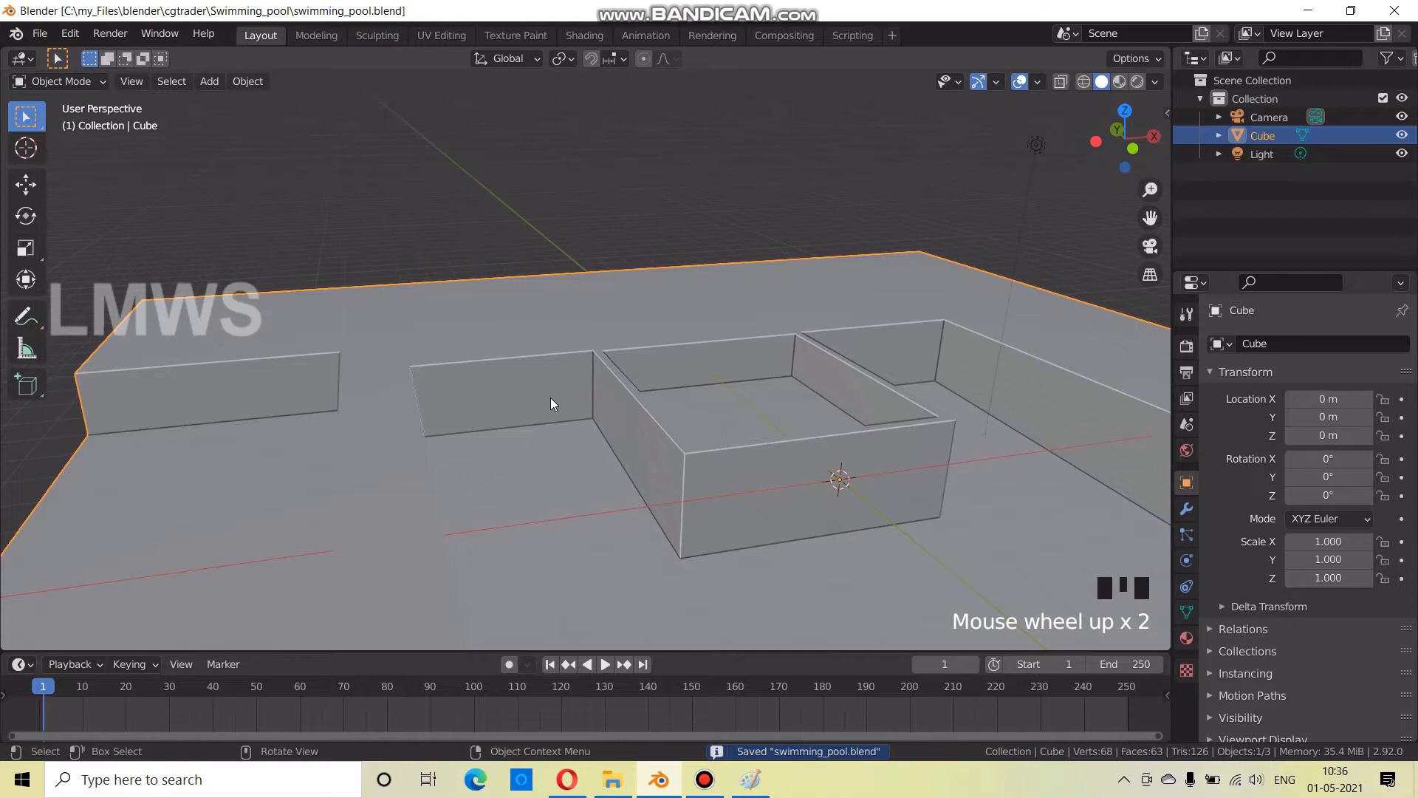
middle_drag(489, 424, 589, 430)
key(ctrl+s)
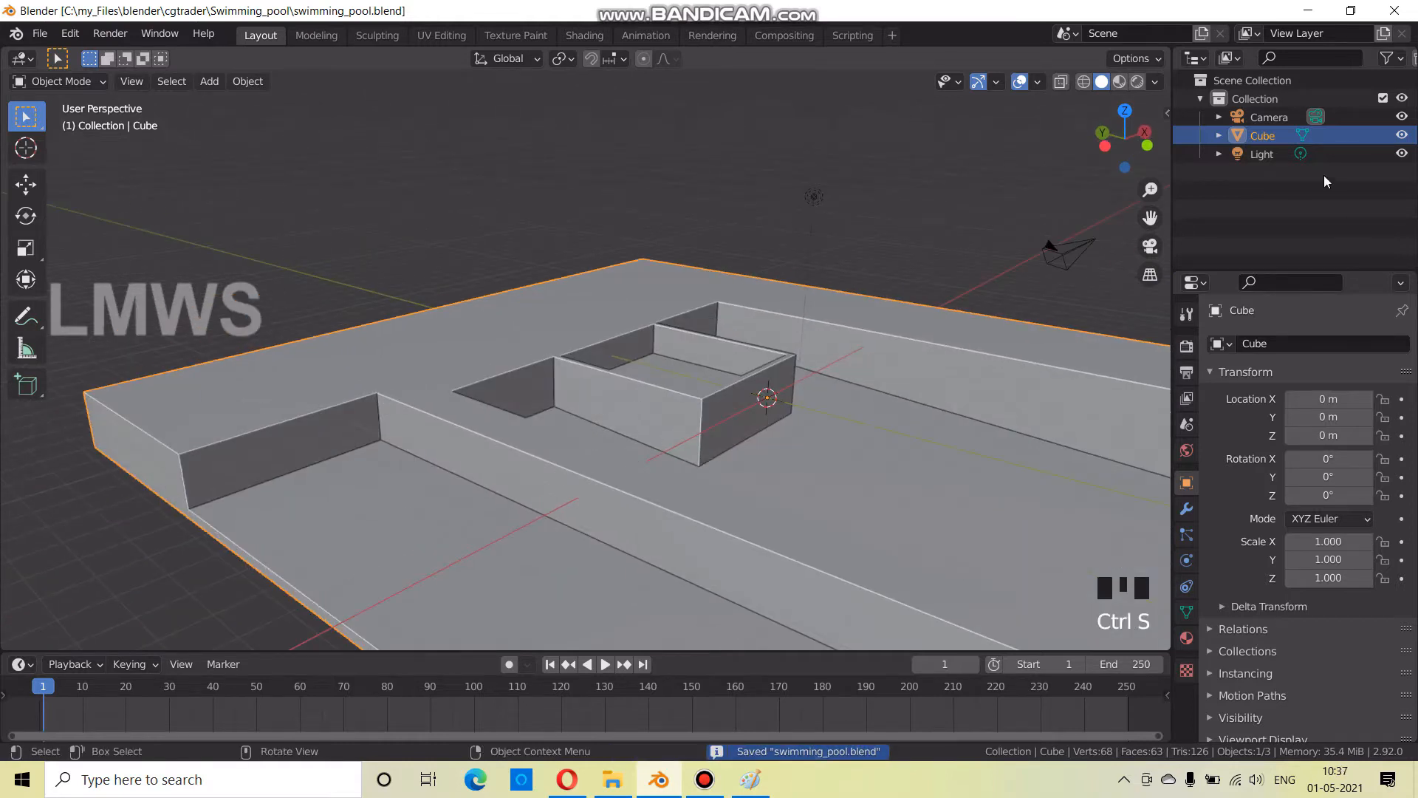
Rename the Cube object as Swimming_pool and save the file
click(1264, 136)
double_click(1263, 136)
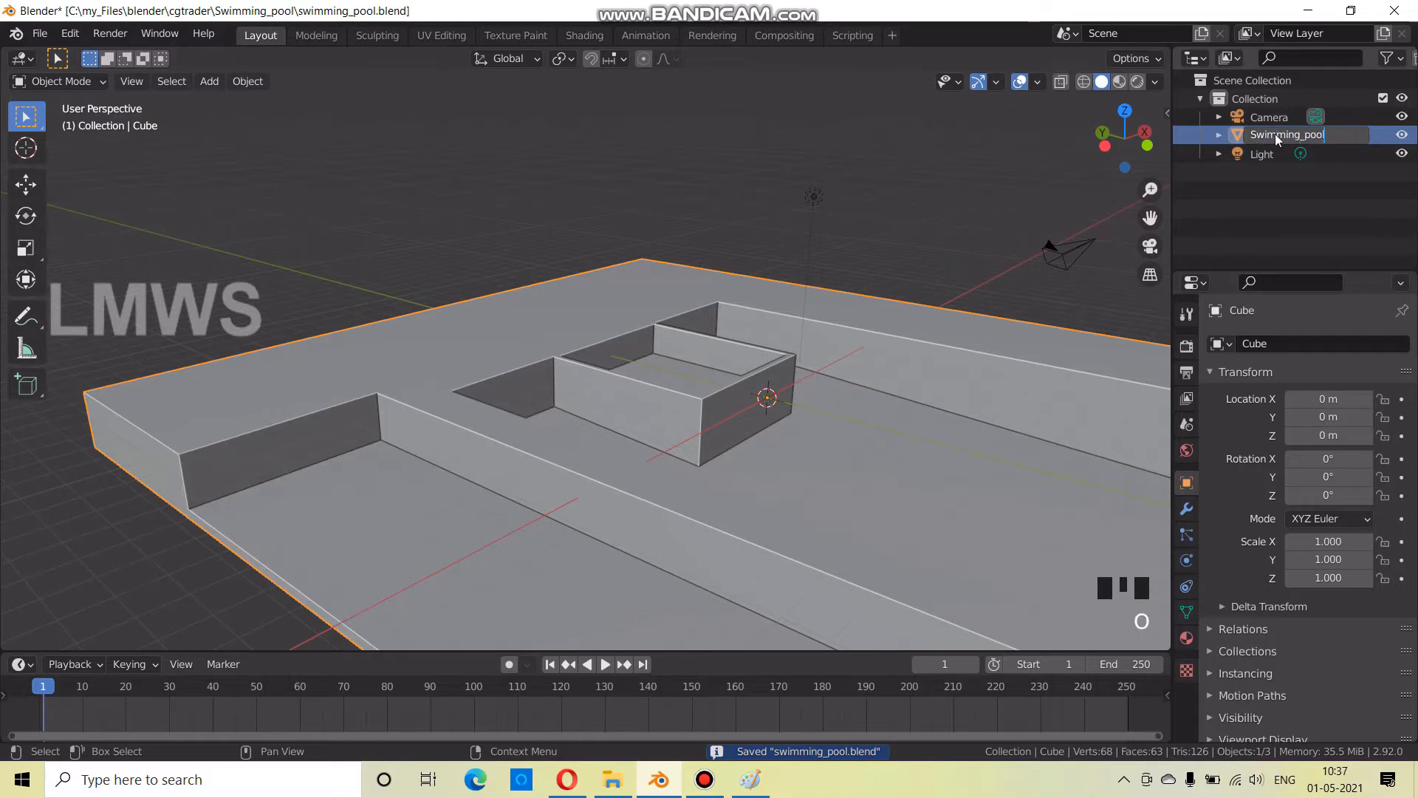
text(Swimming_pool)
key(Return)
key(ctrl+s)
middle_drag(599, 407, 562, 370)
key(shift+a)
mouse_move(473, 341)
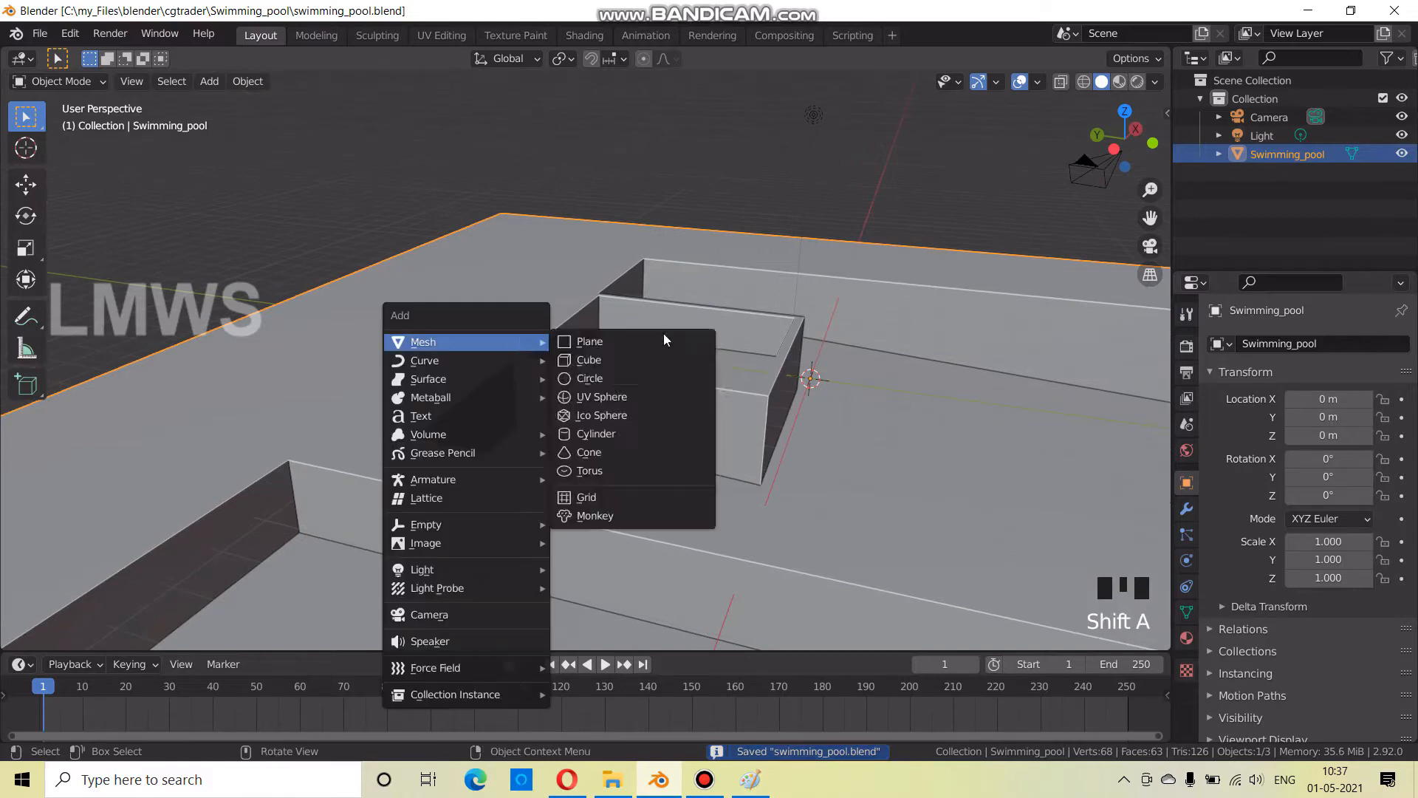
In edge selection mode, snap the 3D cursor to the pool's short rim edge beside the spa box
key(Tab)
scroll(896, 380, up, 3)
key(alt+a)
click(140, 82)
click(628, 266)
key(shift+s)
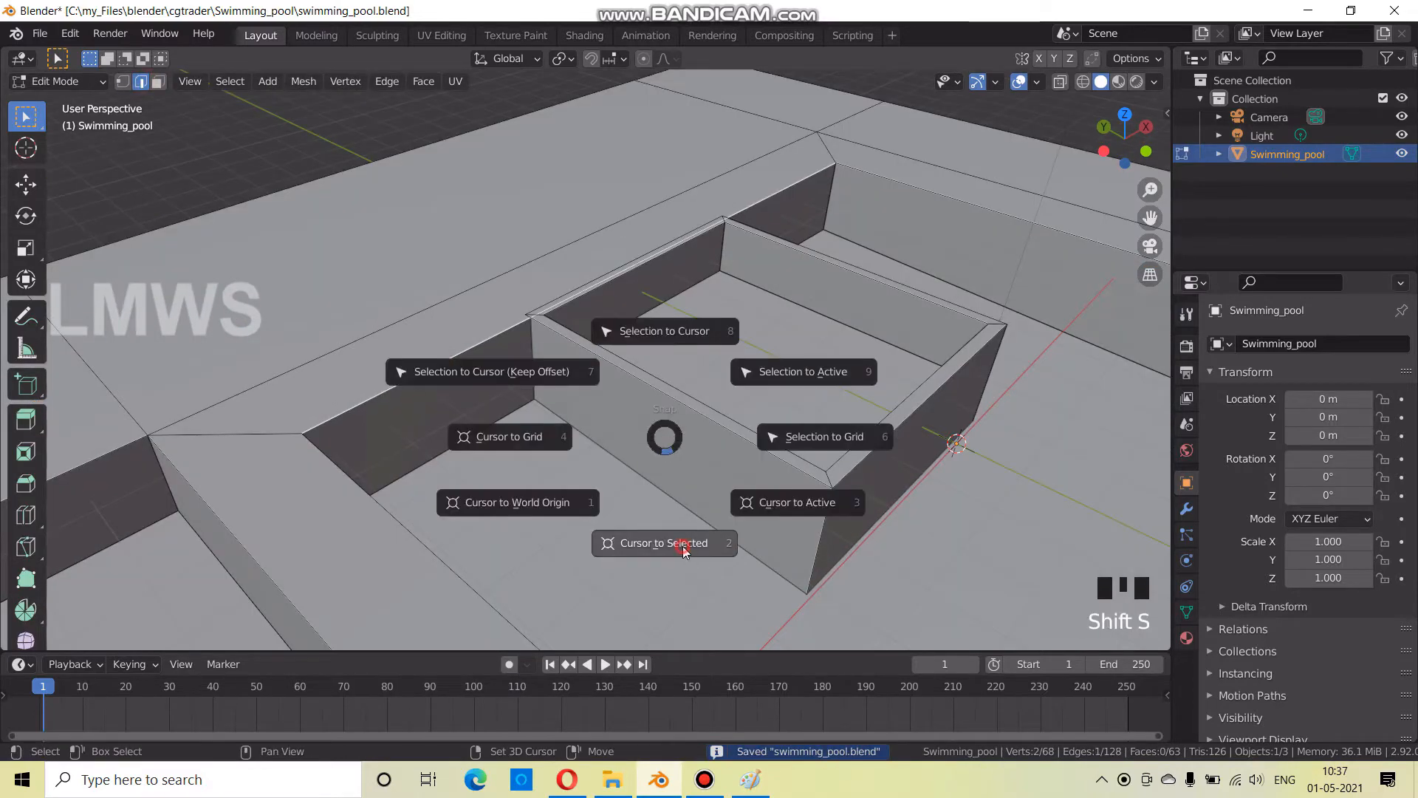
click(685, 551)
key(alt+a)
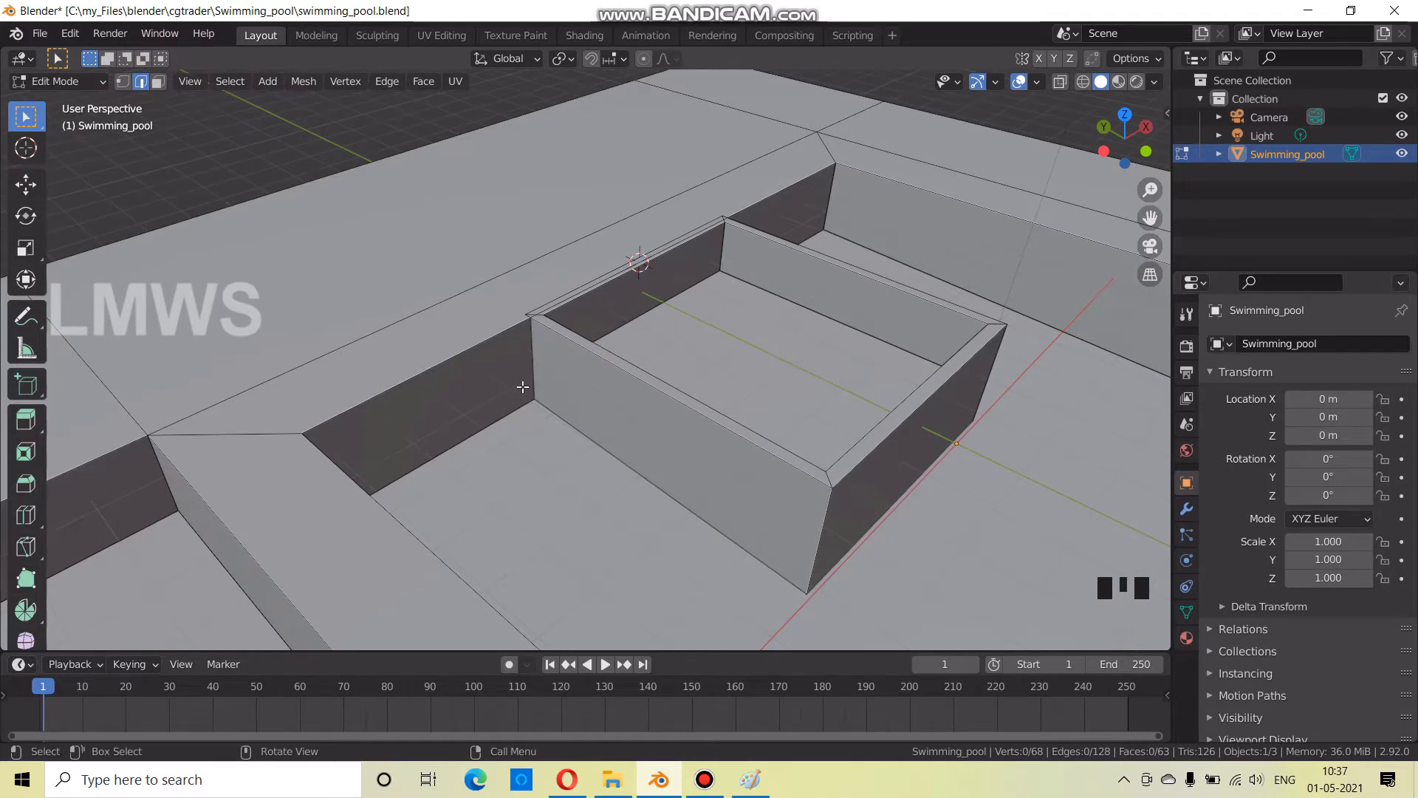
In Object Mode, add a cylinder at the 3D cursor and move it along X to about -5.41 m
key(Tab)
key(shift+a)
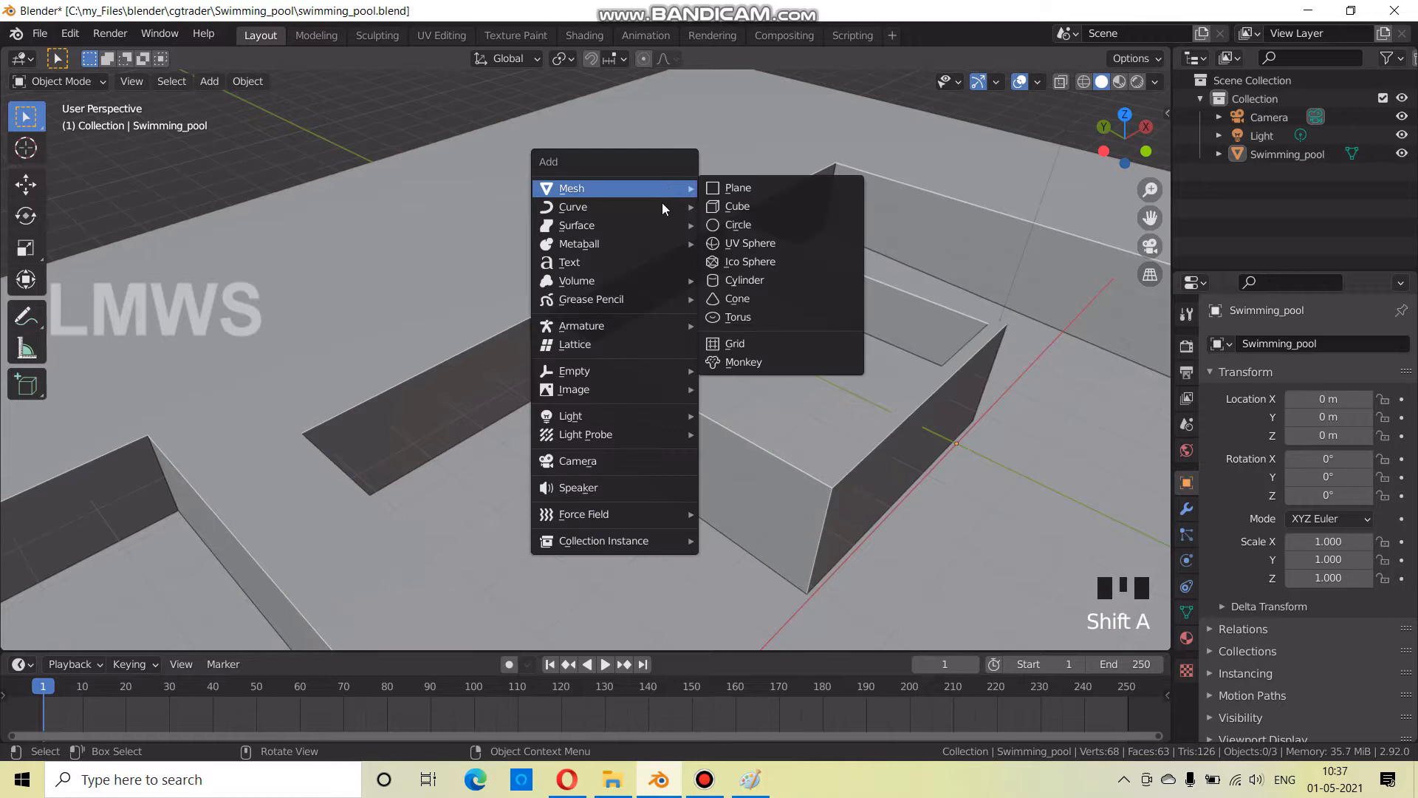
mouse_move(633, 189)
click(746, 281)
scroll(746, 270, up, 2)
scroll(746, 271, down, 2)
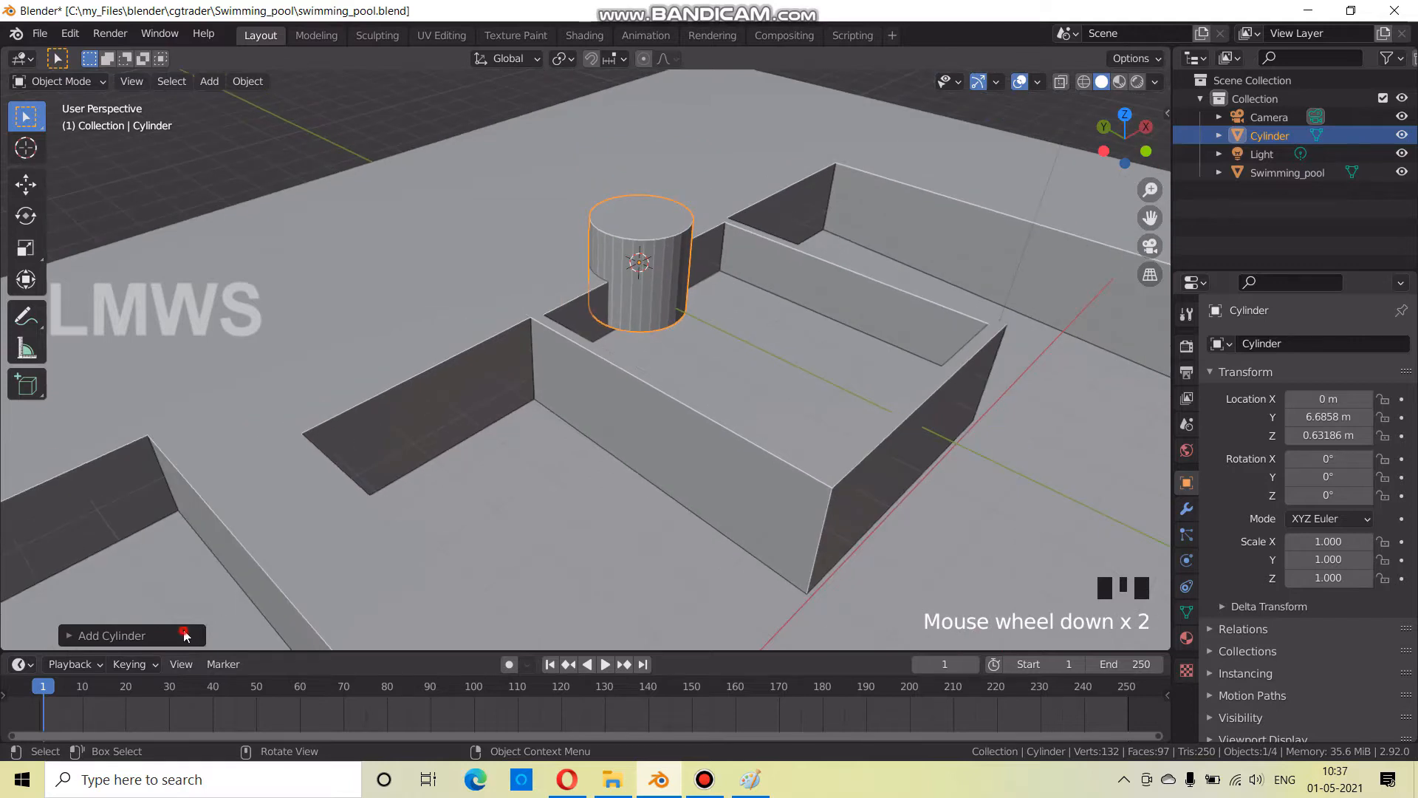
click(164, 637)
click(207, 390)
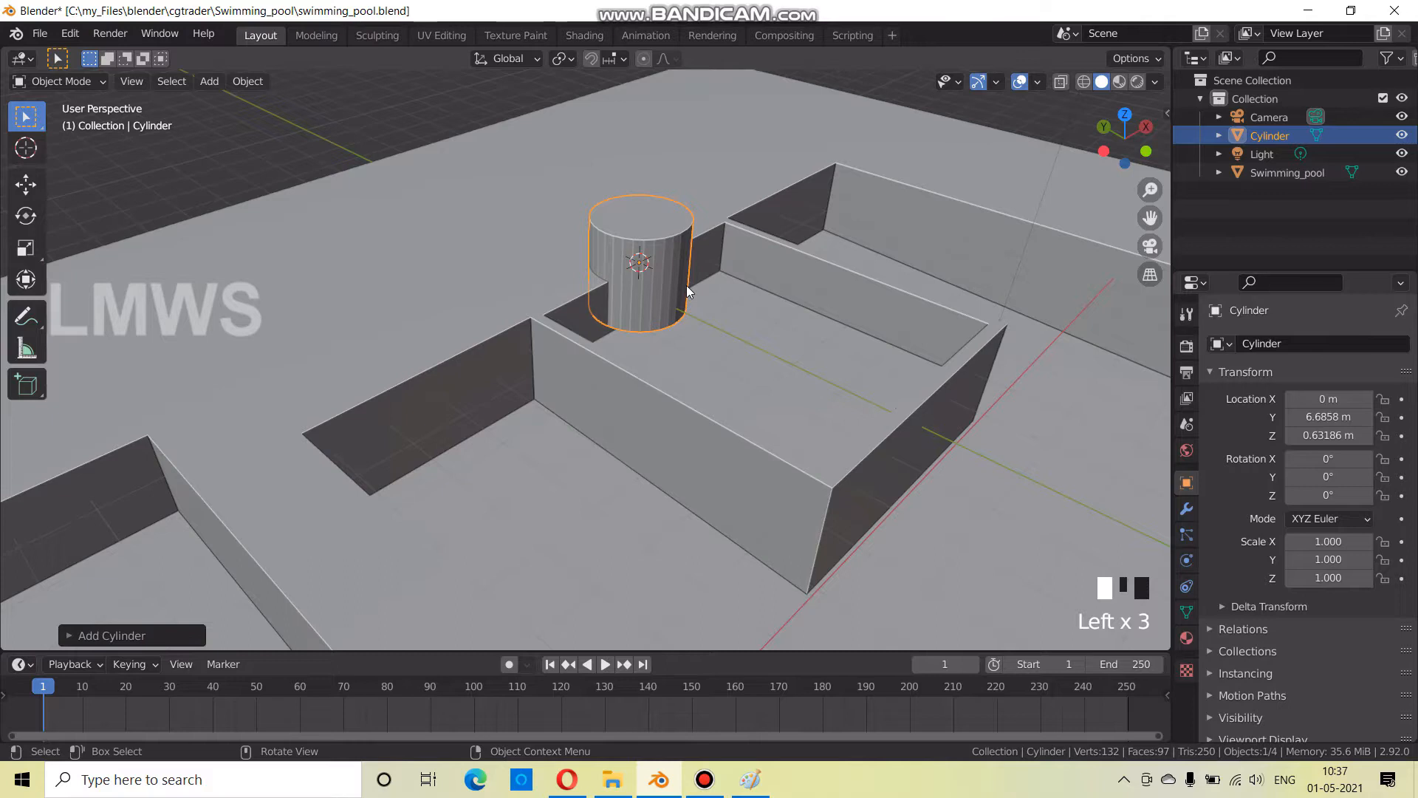
key(g)
click(476, 415)
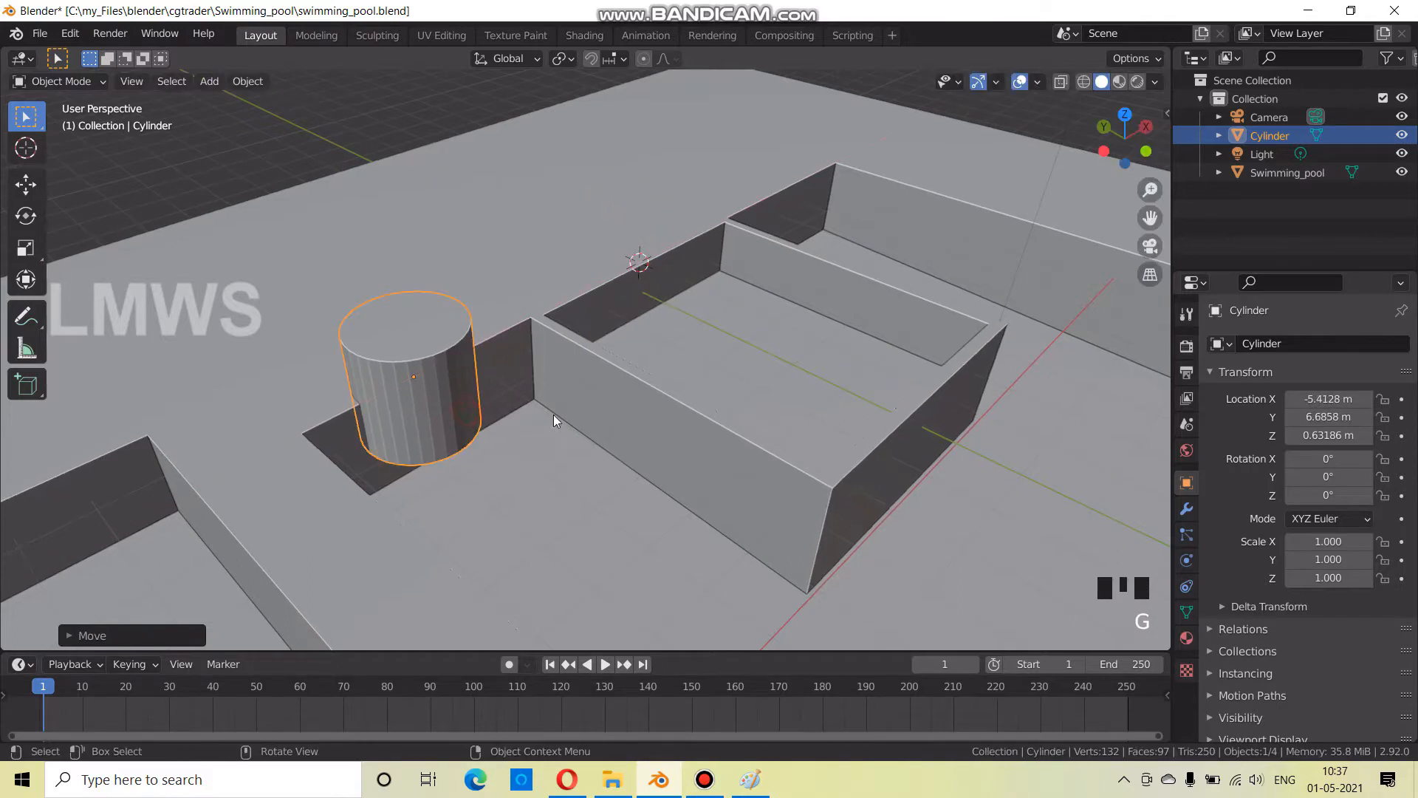
In Edit Mode, repeatedly scale the cylinder down in X and Y only, keeping its height, until it is a thin pole
middle_drag(552, 414, 628, 393)
scroll(730, 484, up, 2)
middle_drag(730, 485, 659, 446)
click(59, 82)
click(57, 102)
key(s)
key(shift+z)
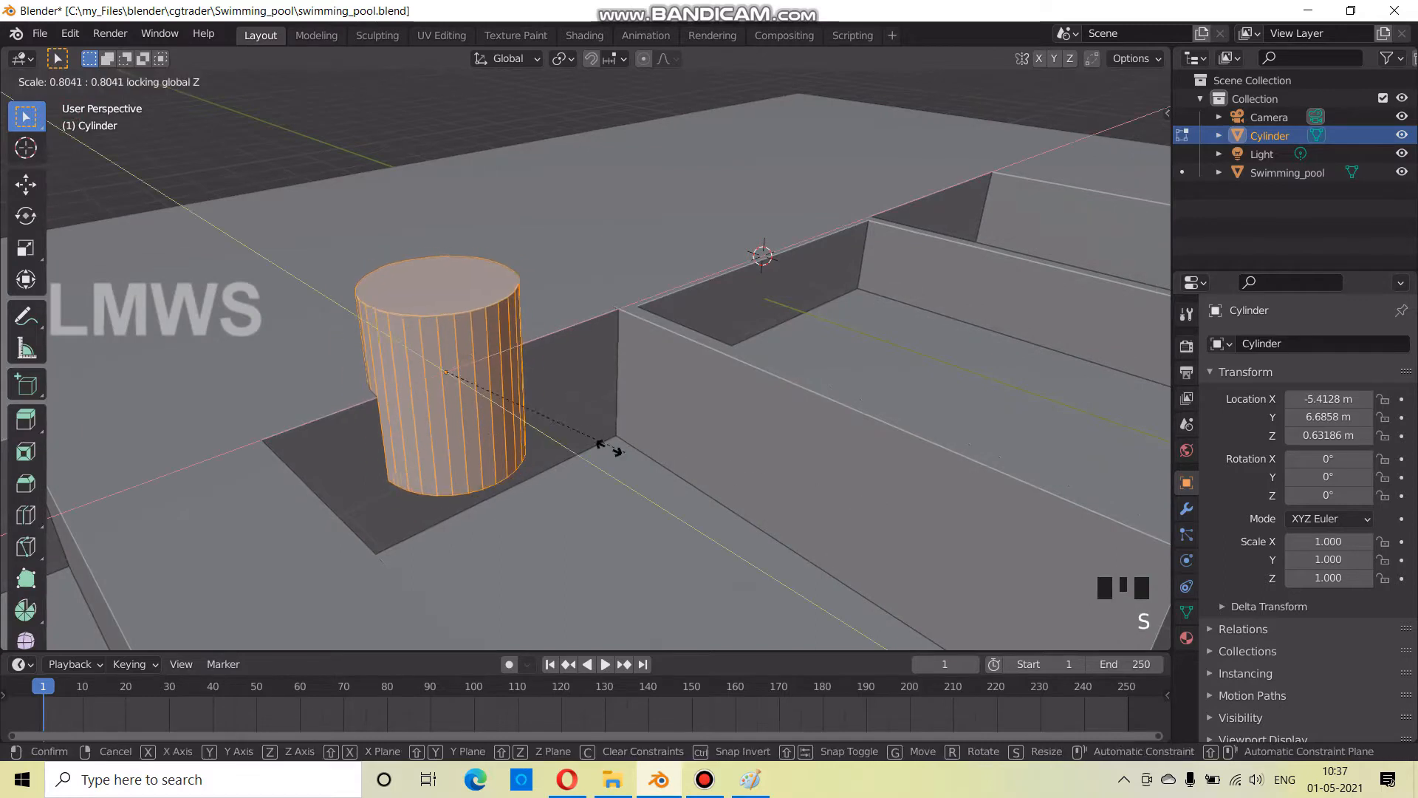
click(468, 386)
key(s)
key(shift+z)
click(484, 373)
key(s)
key(shift+z)
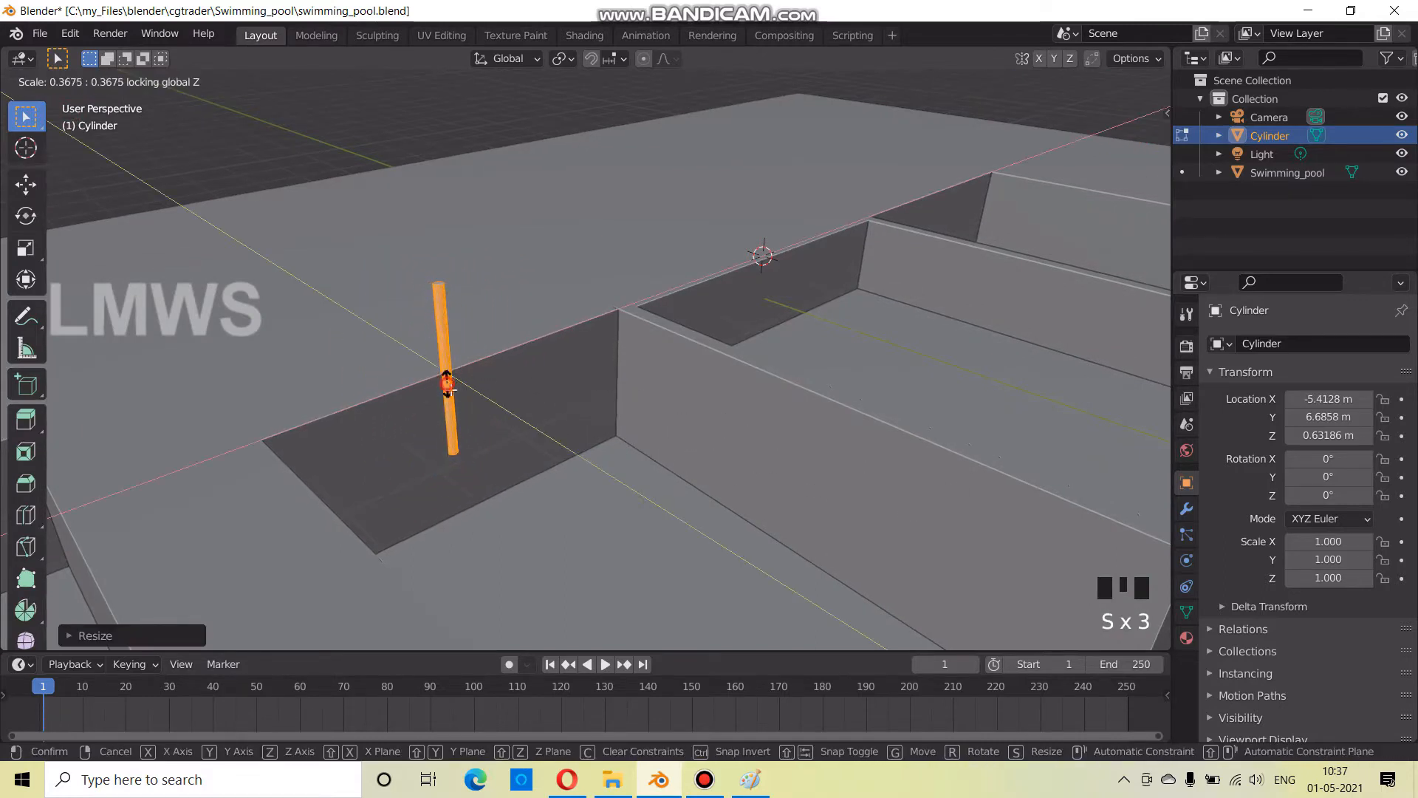
click(448, 384)
Fine-tune the pole's thickness by scaling it once more with the Z axis locked
scroll(448, 385, up, 3)
shift+middle_drag(448, 384, 810, 337)
key(s)
key(shift+z)
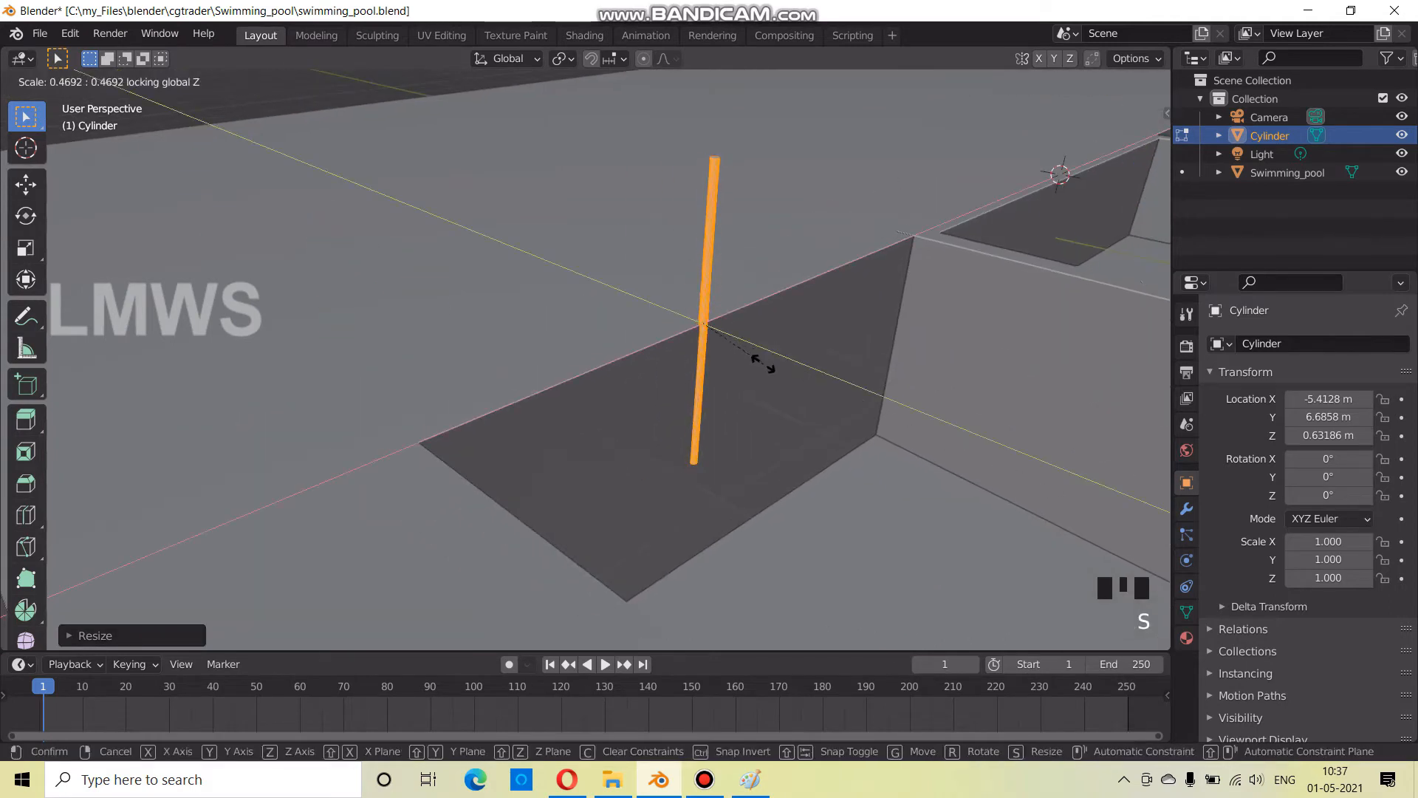
click(894, 428)
scroll(924, 458, down, 2)
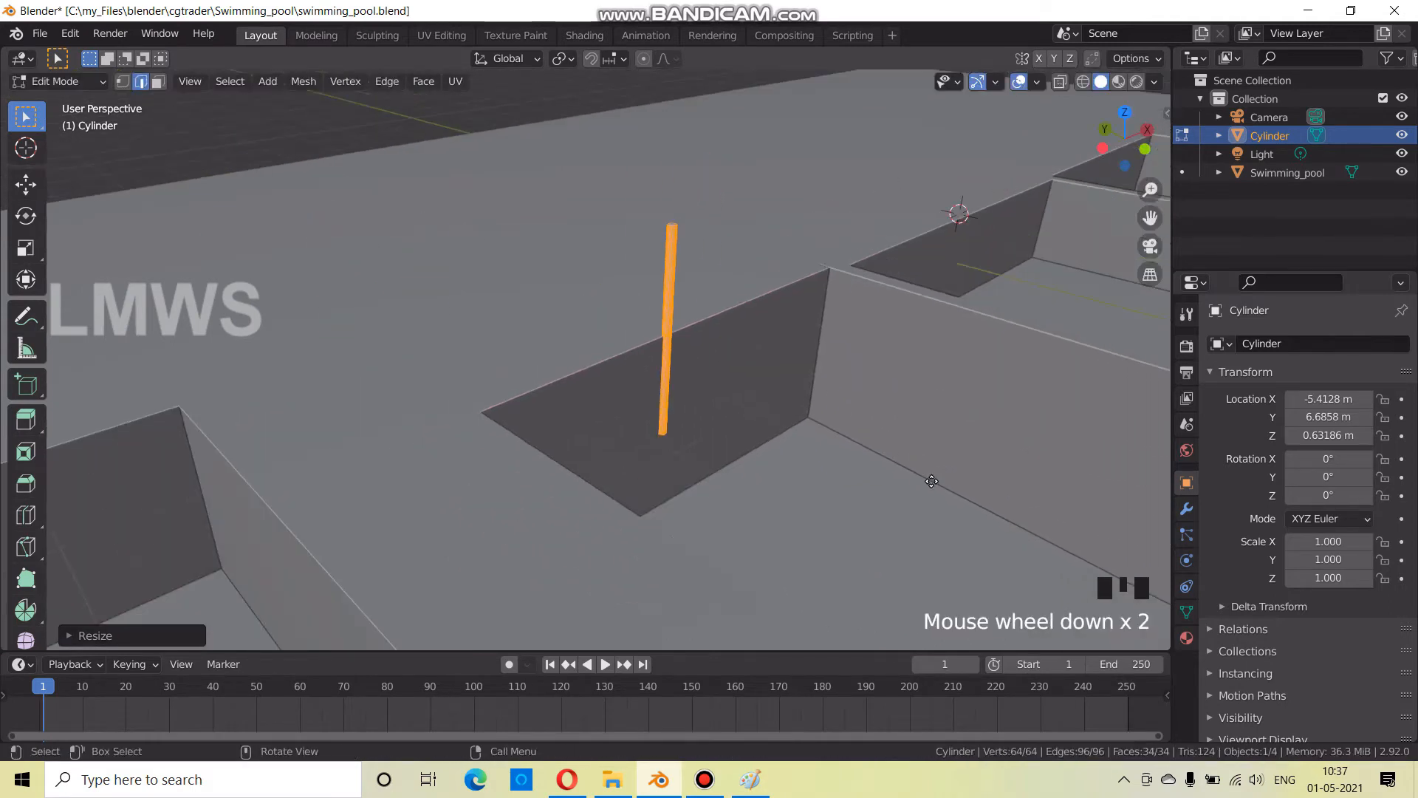
Move the pole along Y off the rim and raise it along Z to stand on the deck, then deselect it in Object Mode
key(g)
key(y)
click(912, 473)
key(g)
key(z)
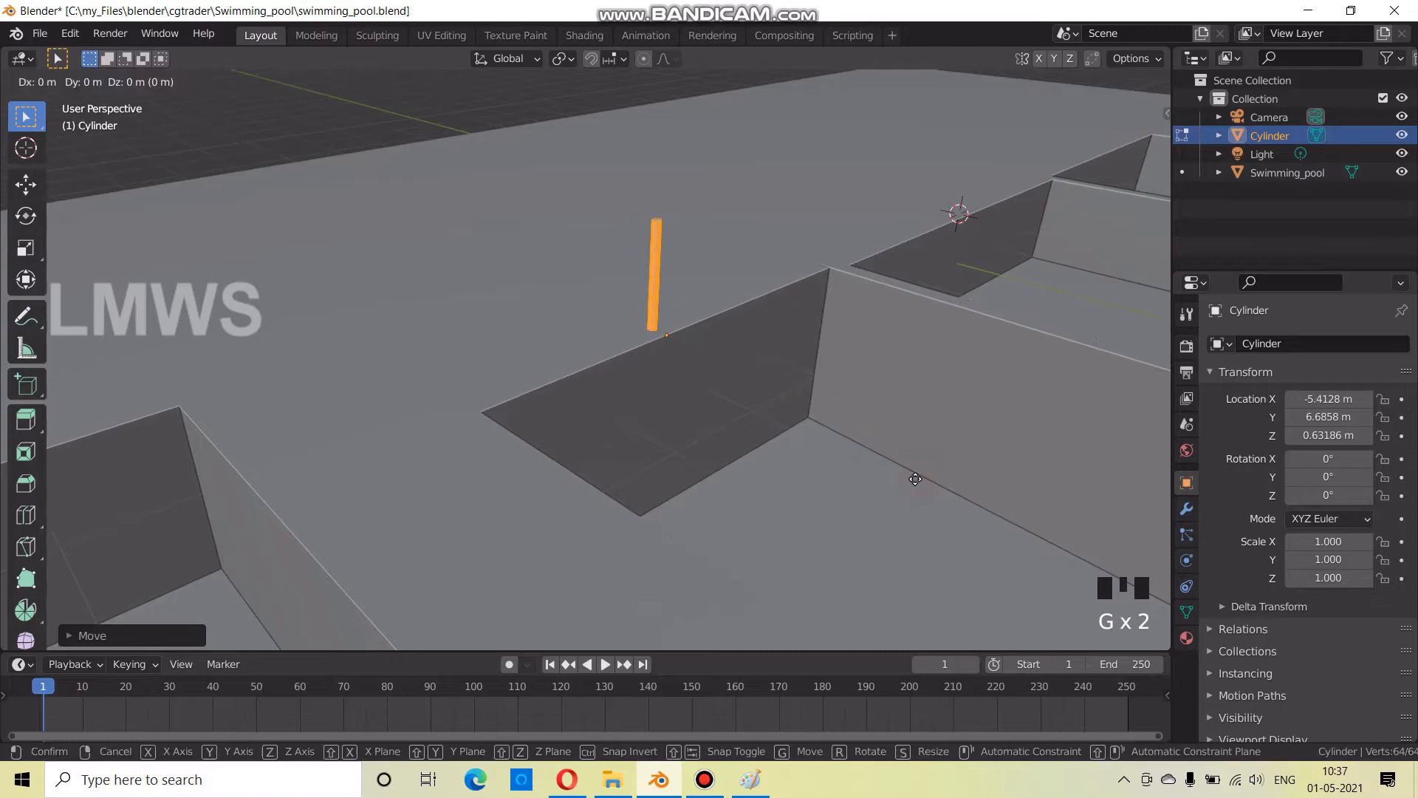
click(920, 382)
key(Tab)
middle_drag(920, 383, 633, 507)
scroll(727, 485, down, 2)
middle_drag(727, 485, 377, 444)
key(Tab)
key(alt+a)
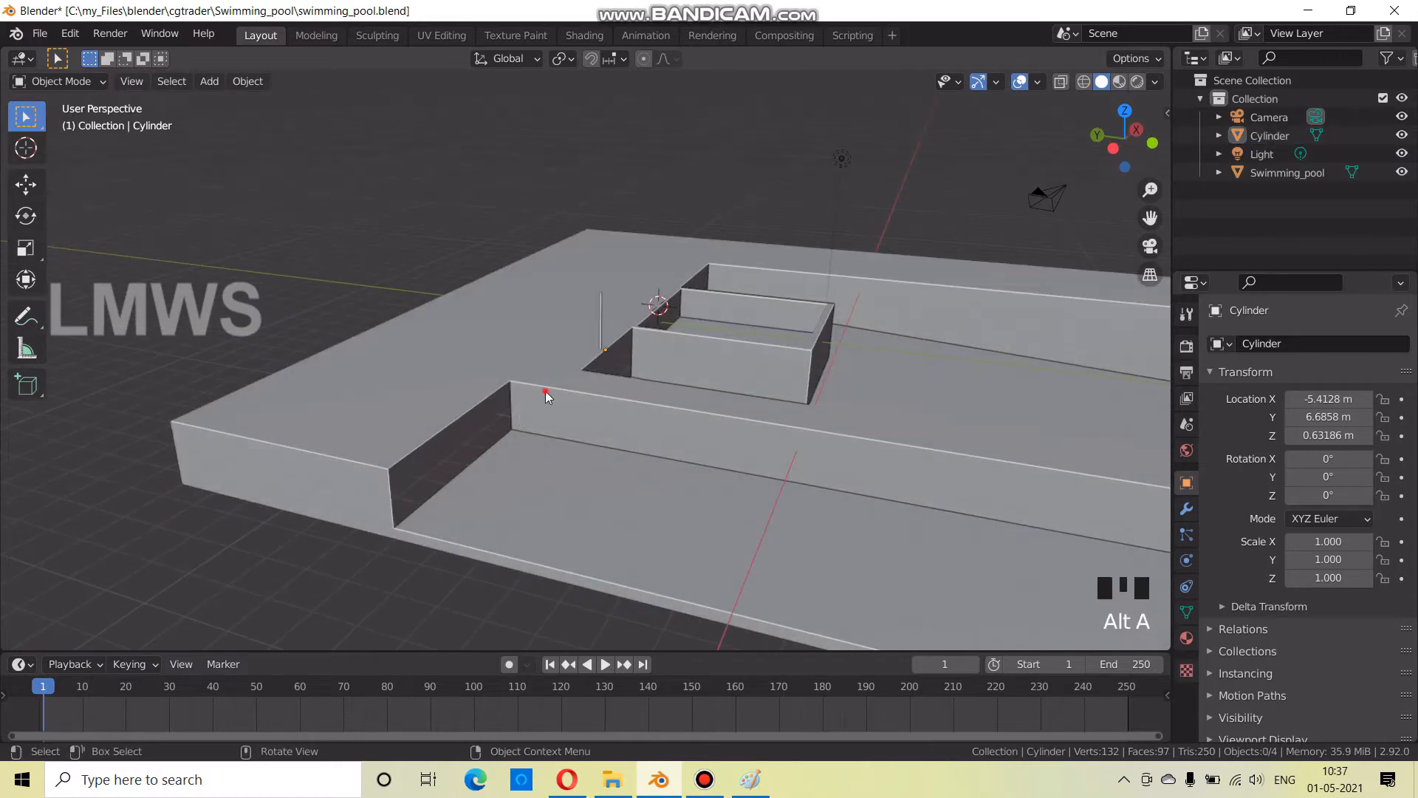
Add two evenly spaced horizontal loop cuts around the Swimming_pool's raised deck wall in Edit Mode
click(471, 430)
key(Tab)
key(ctrl+r)
scroll(388, 488, up, 1)
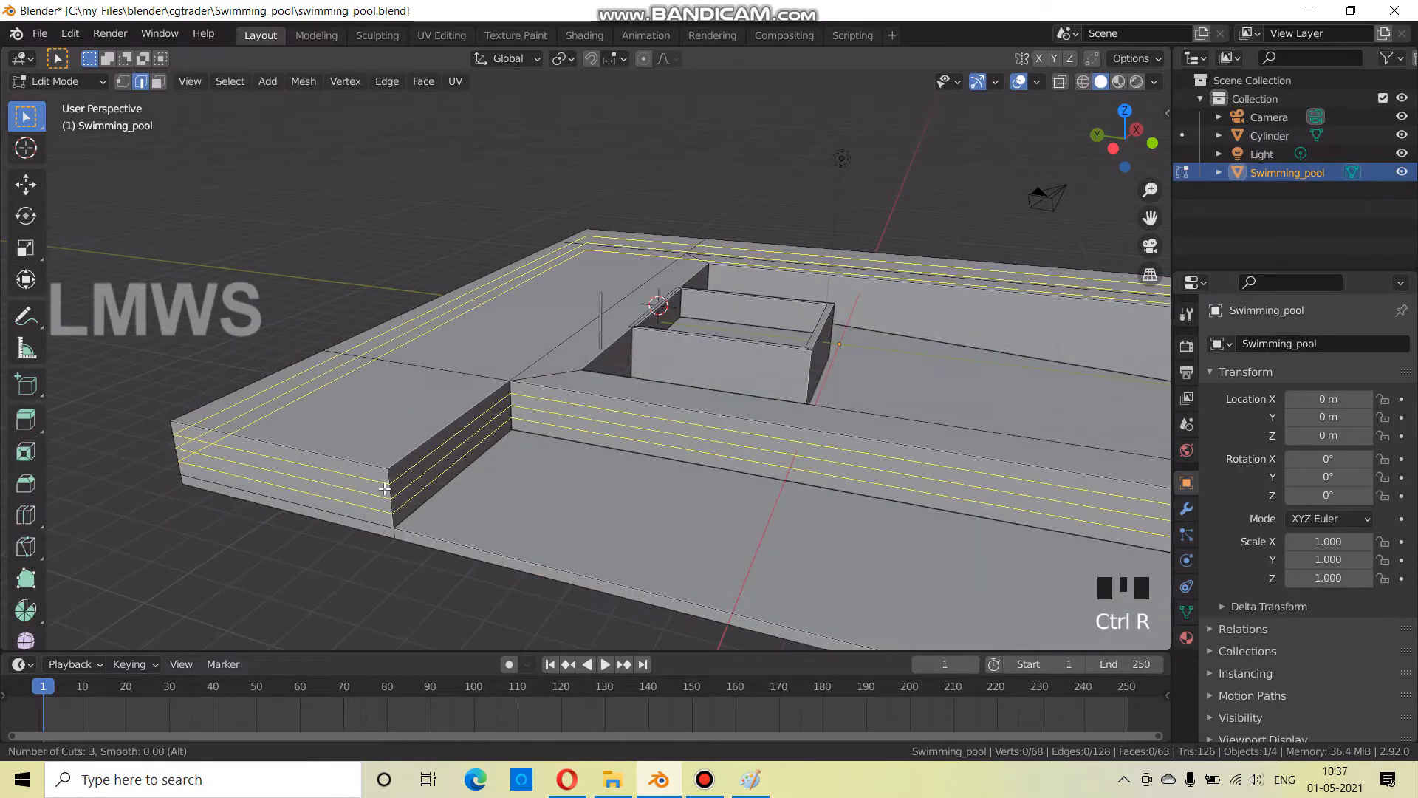
scroll(387, 494, down, 1)
right_click(402, 508)
key(ctrl+r)
scroll(381, 496, up, 1)
click(380, 497)
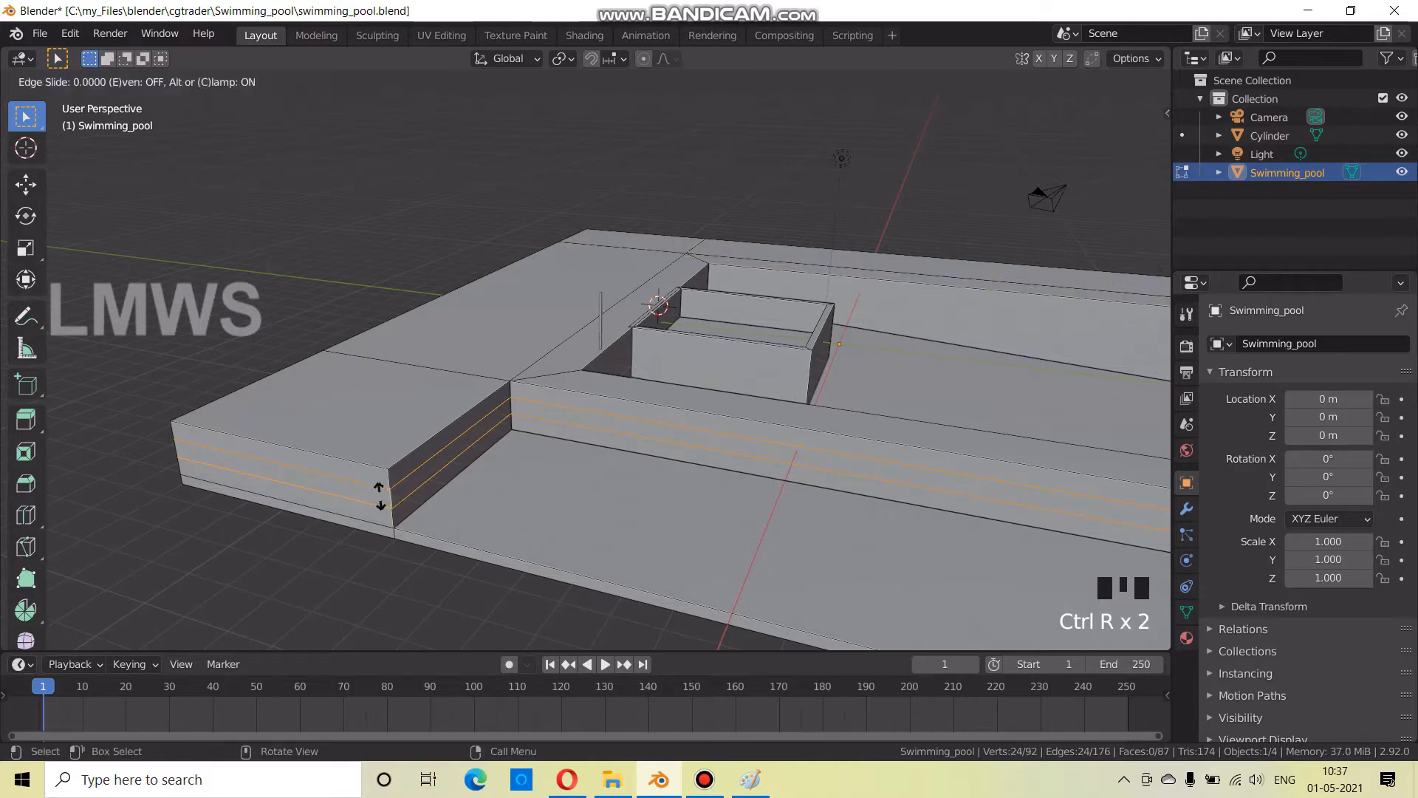
right_click(380, 496)
In face mode, extrude the lowest strip of the deck's short inner wall about 1.9 m outward as a stair tread
click(157, 81)
click(475, 443)
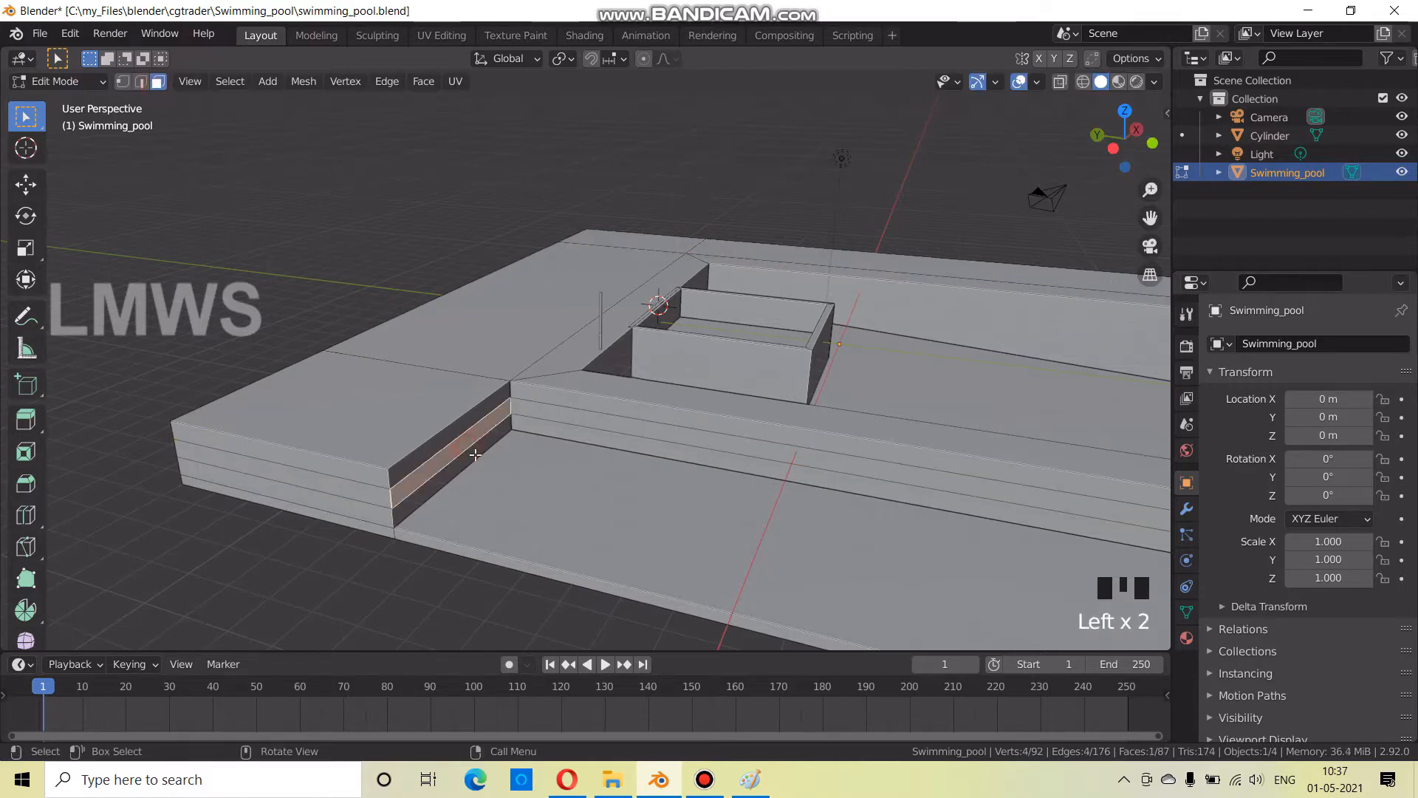
click(475, 457)
middle_drag(475, 457, 478, 456)
key(e)
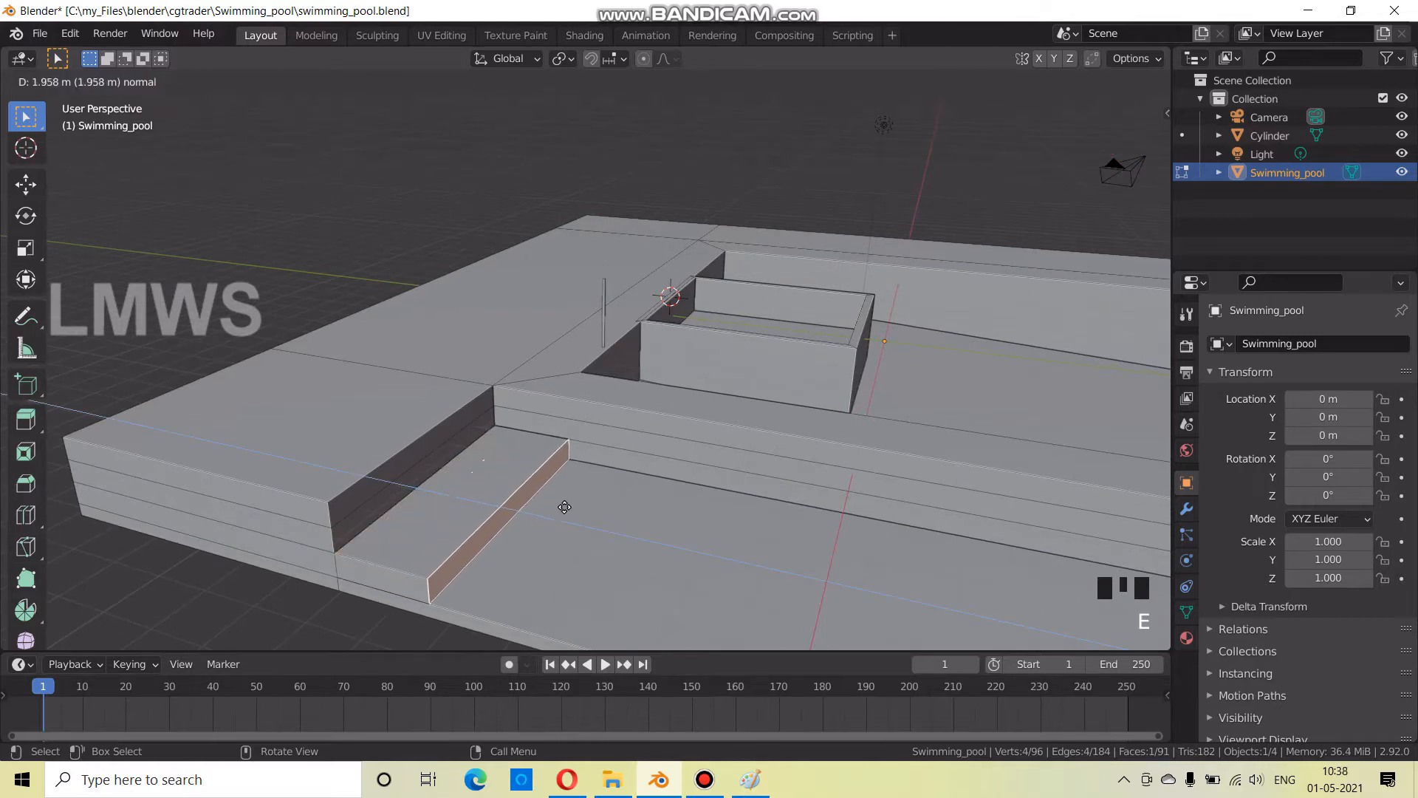
click(551, 502)
Extrude the middle strip of the same wall outward as a second, shorter tread, deselect everything and save the file
click(408, 471)
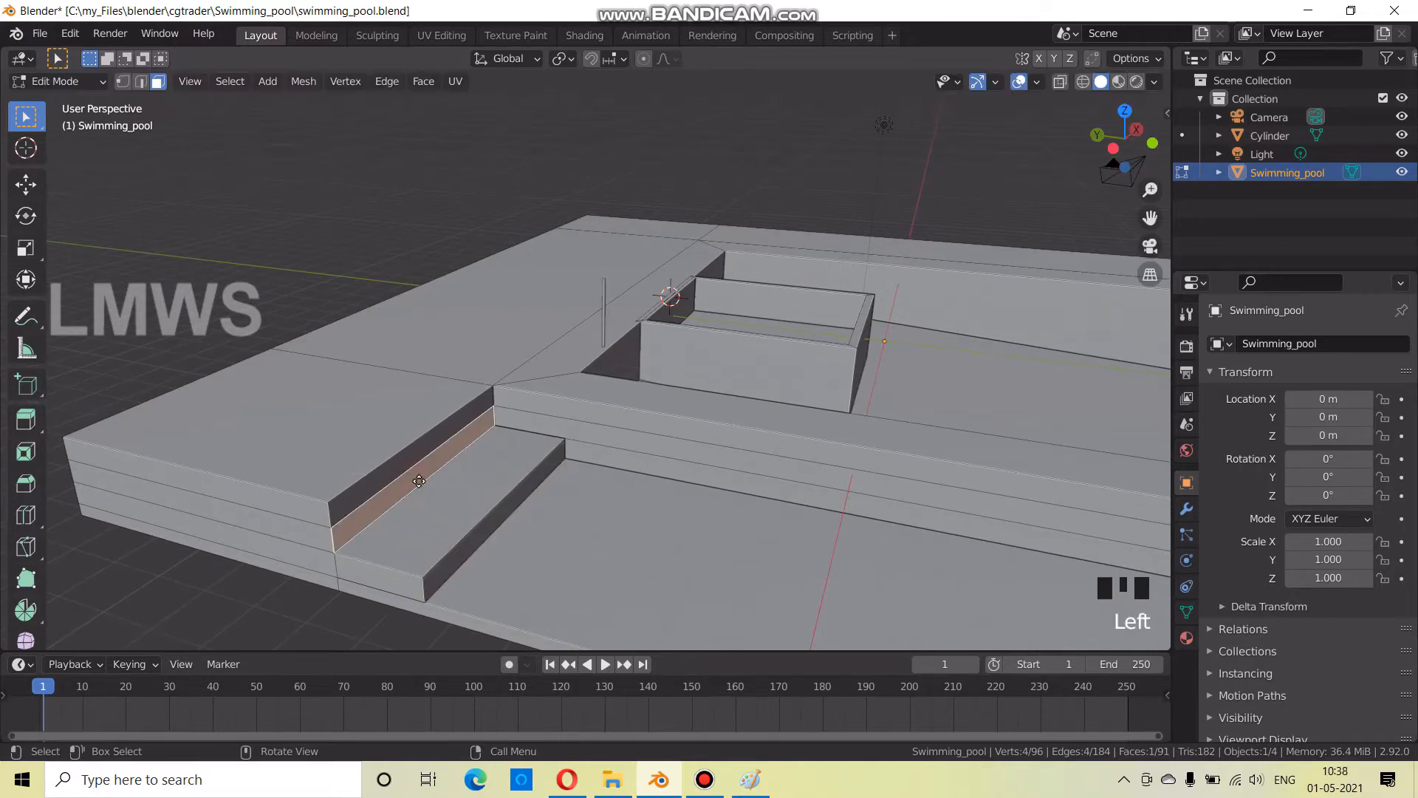
key(e)
click(458, 508)
key(alt+a)
middle_drag(458, 507, 648, 423)
scroll(648, 424, up, 5)
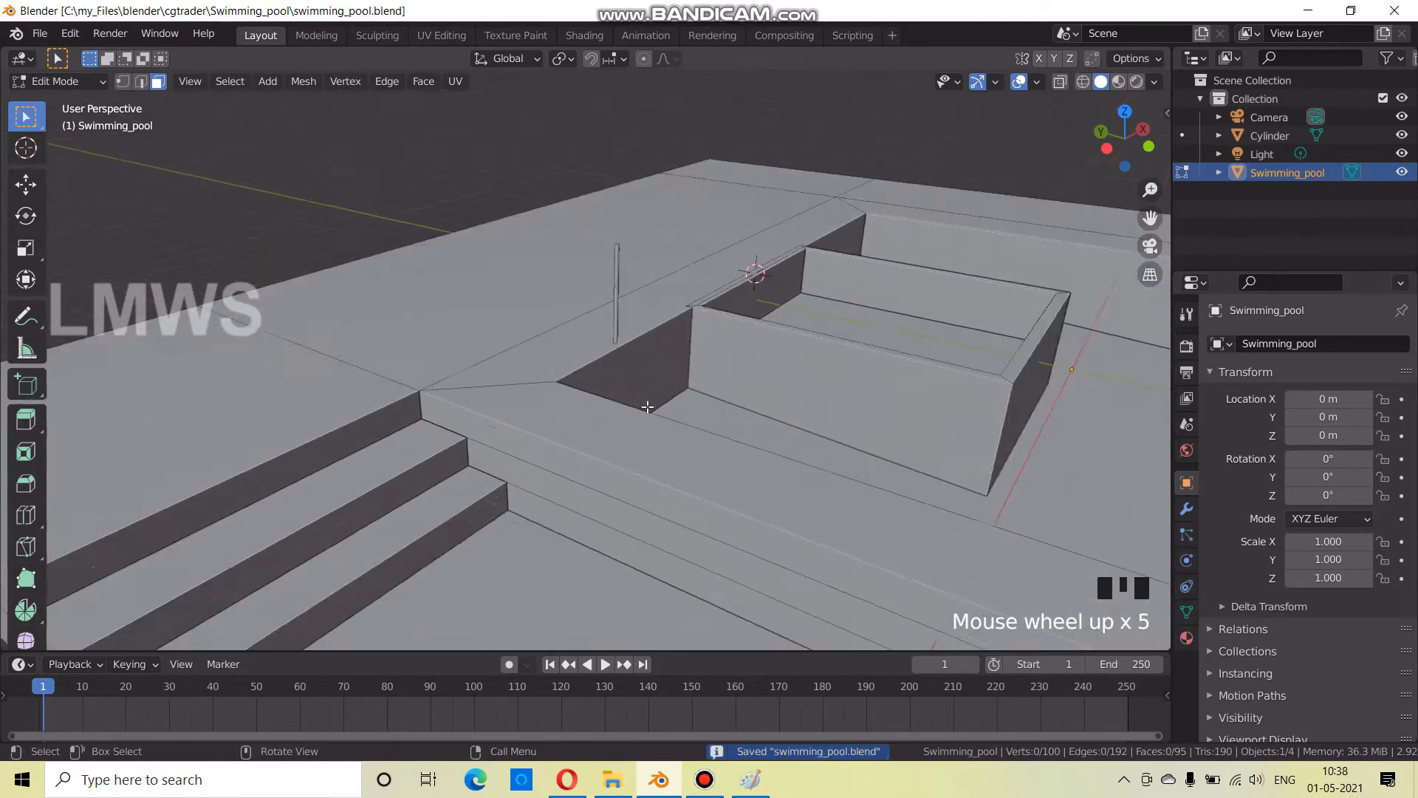
Switch editing to the thin cylinder and select only its top face
key(Tab)
shift+middle_drag(715, 379, 459, 436)
click(521, 385)
key(Tab)
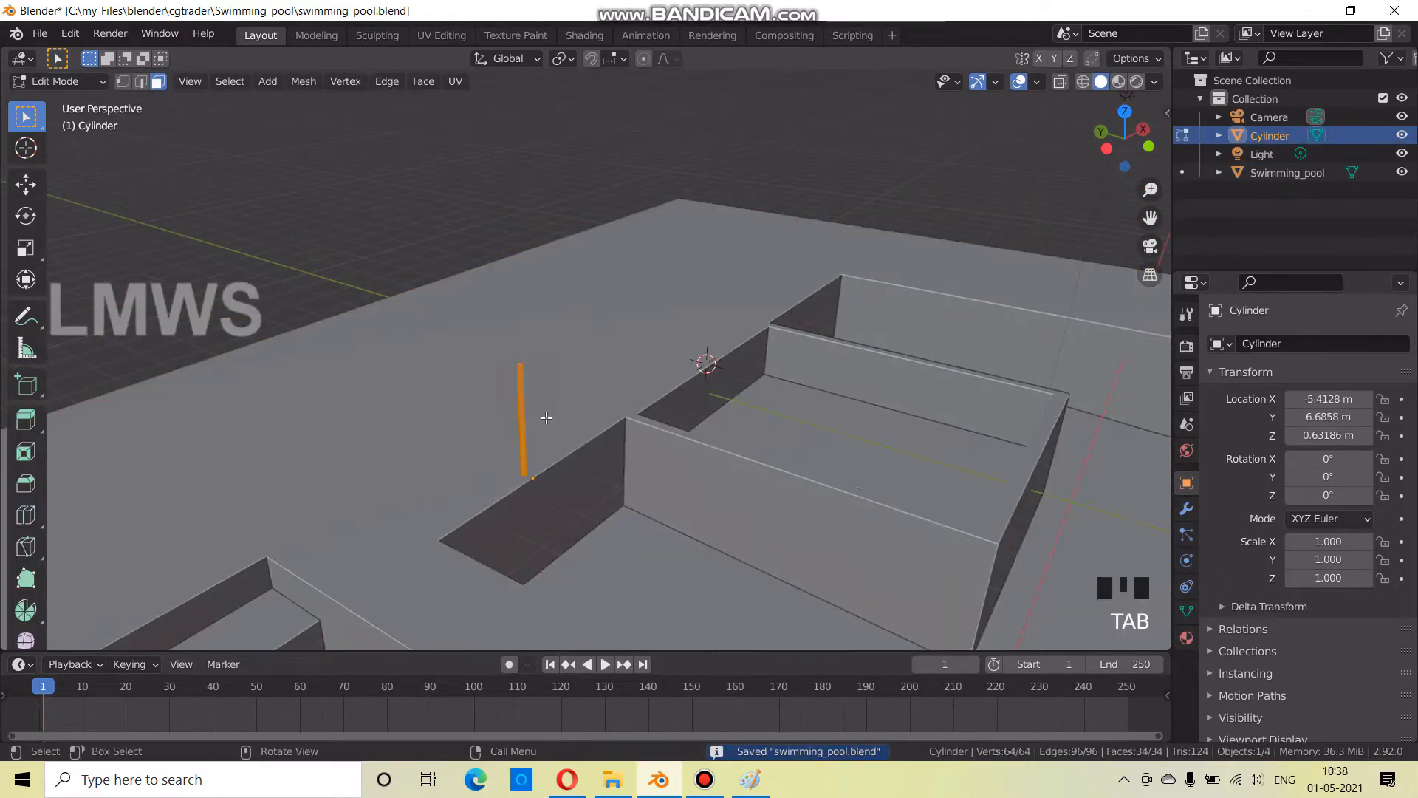
scroll(491, 382, up, 4)
click(444, 371)
click(444, 371)
scroll(559, 404, down, 4)
middle_drag(559, 405, 507, 405)
scroll(357, 357, down, 2)
Snap the 3D cursor to the Swimming_pool's upper deck face beside the stairs and return to Object Mode
key(Tab)
click(449, 447)
key(Tab)
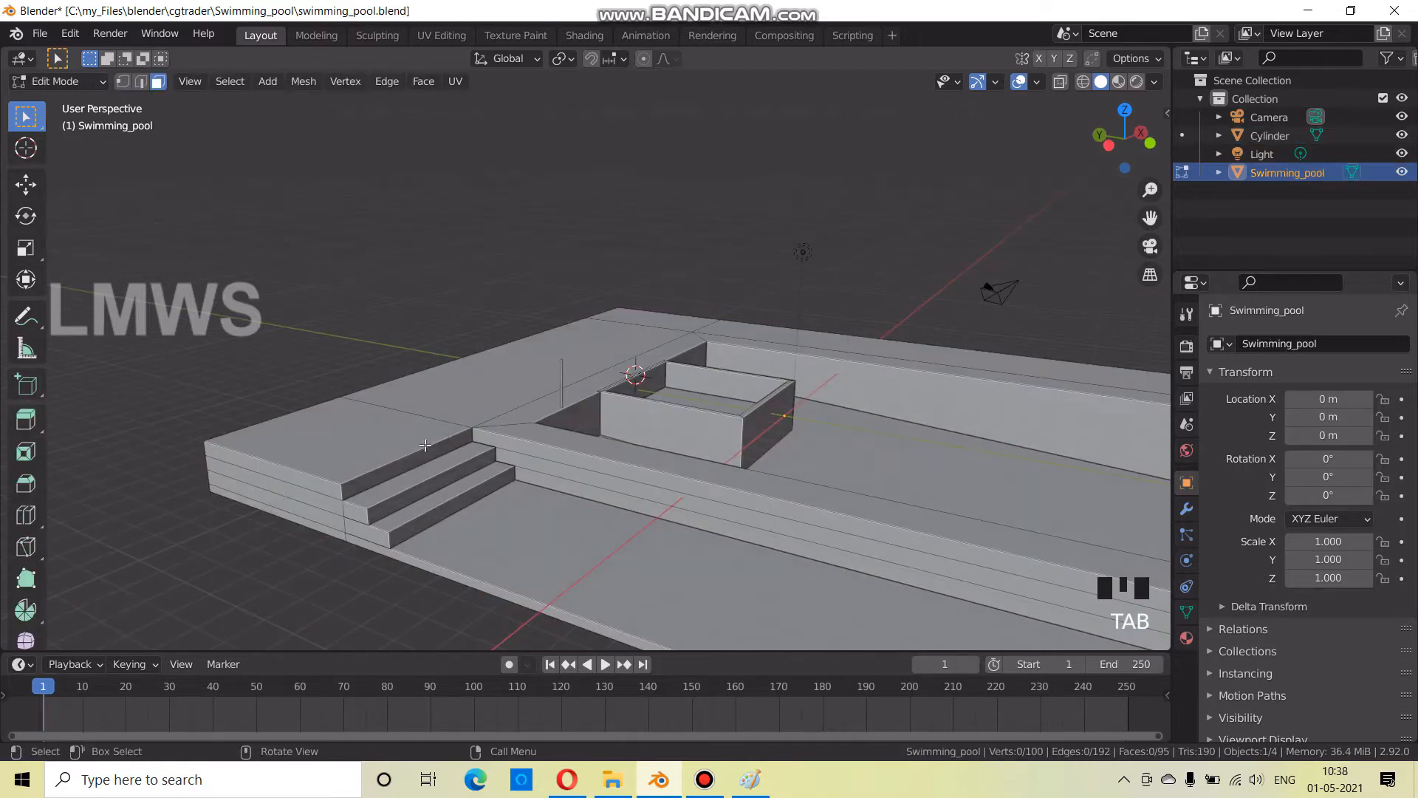
click(448, 447)
key(shift+s)
click(544, 549)
key(Tab)
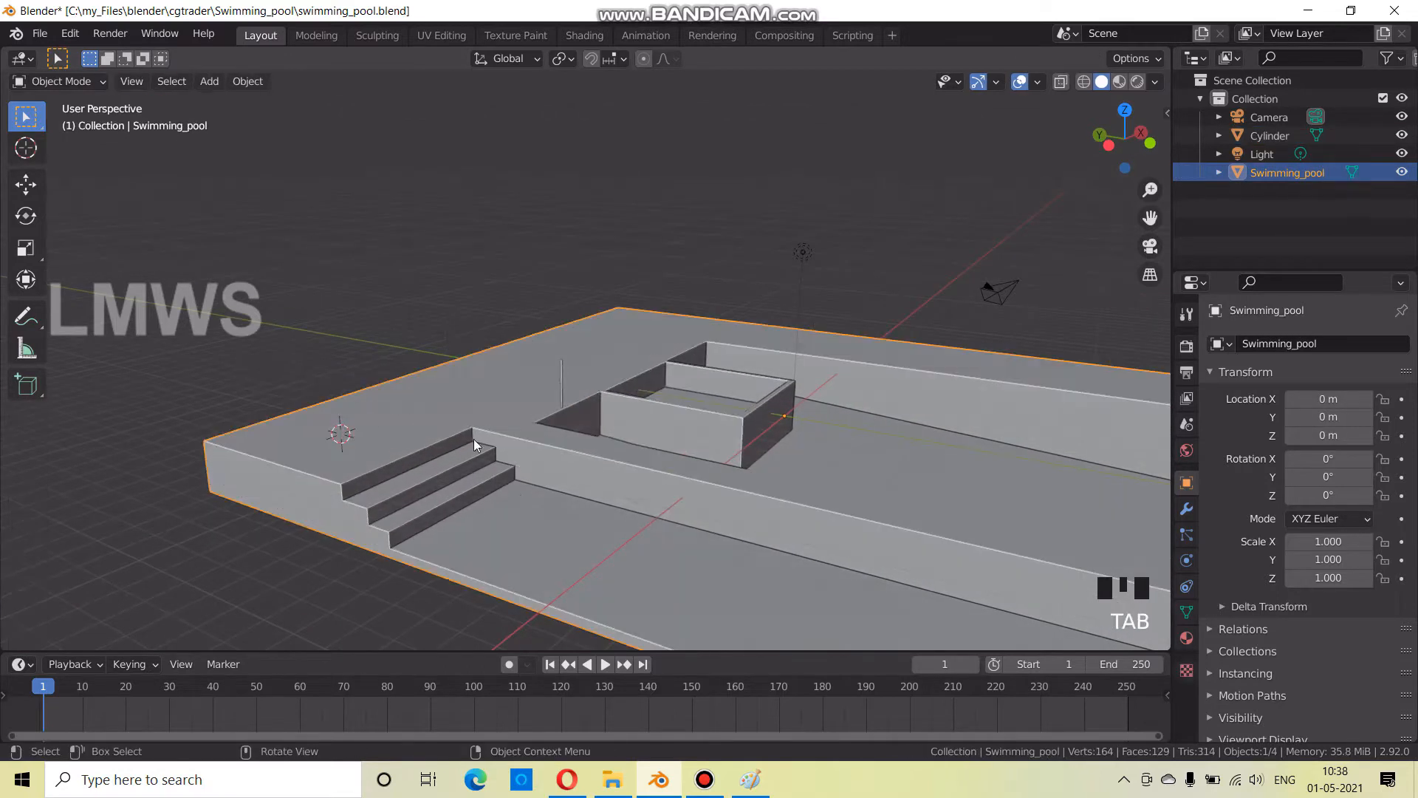
Add a cube at the 3D cursor and raise it along Z to about 2.02 m
key(alt+a)
key(shift+a)
mouse_move(370, 326)
click(535, 344)
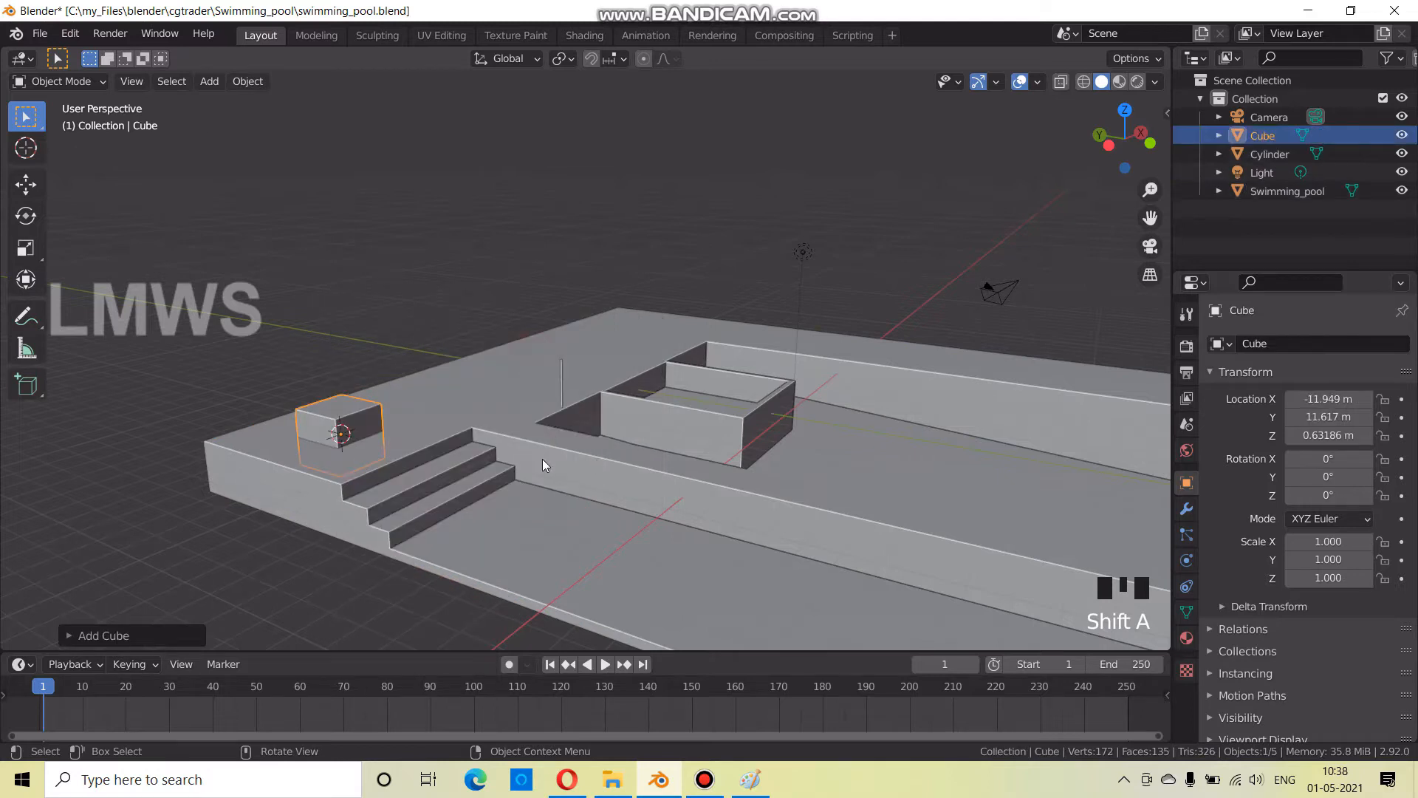
key(g)
key(z)
click(506, 422)
Scale the cube to about 0.363 in X and Y and about 1.789 in Z, forming a tall pillar
key(s)
key(shift+z)
click(456, 420)
key(s)
key(z)
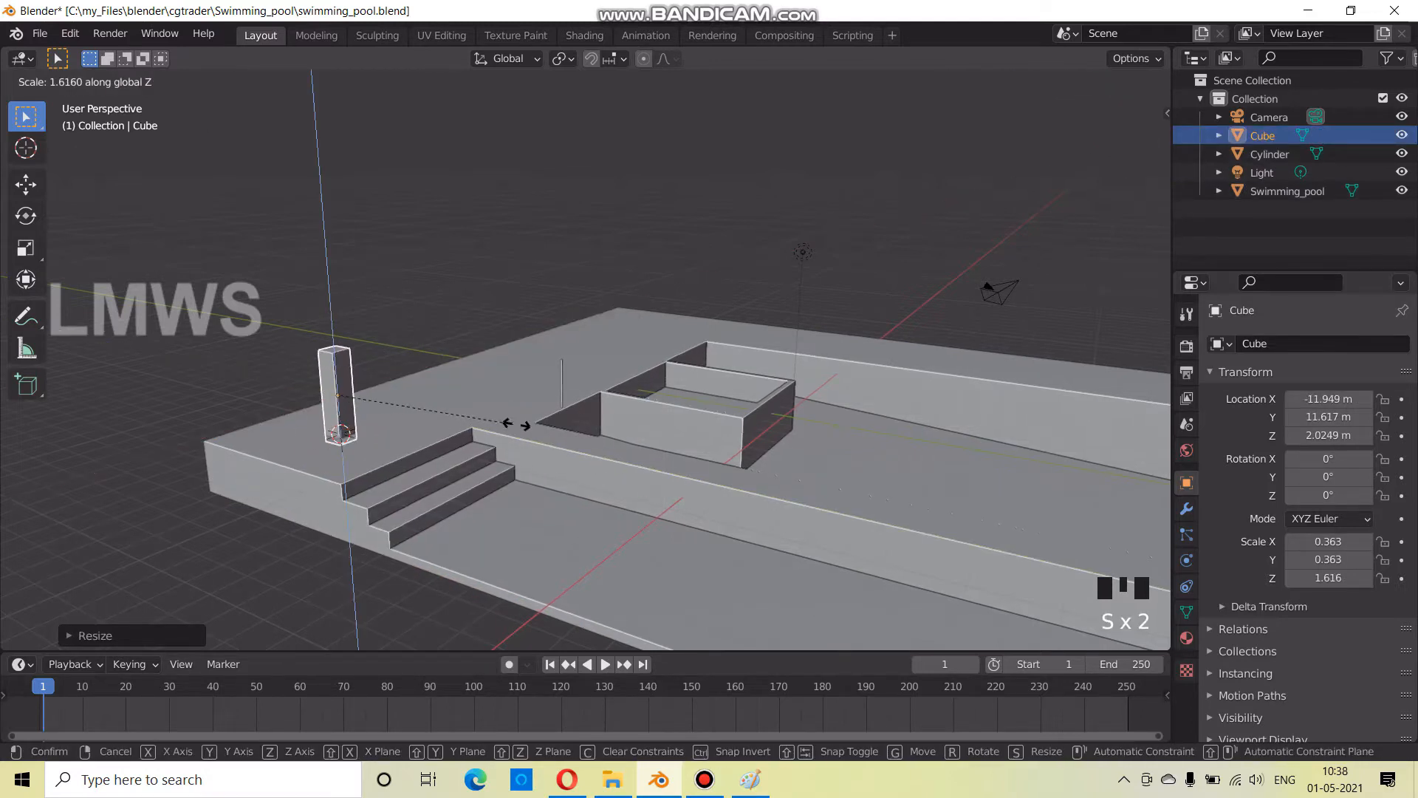
click(526, 434)
Adjust the pillar's height position along Z to about 2.386 m so its base rests on the deck, and save the file
key(g)
key(z)
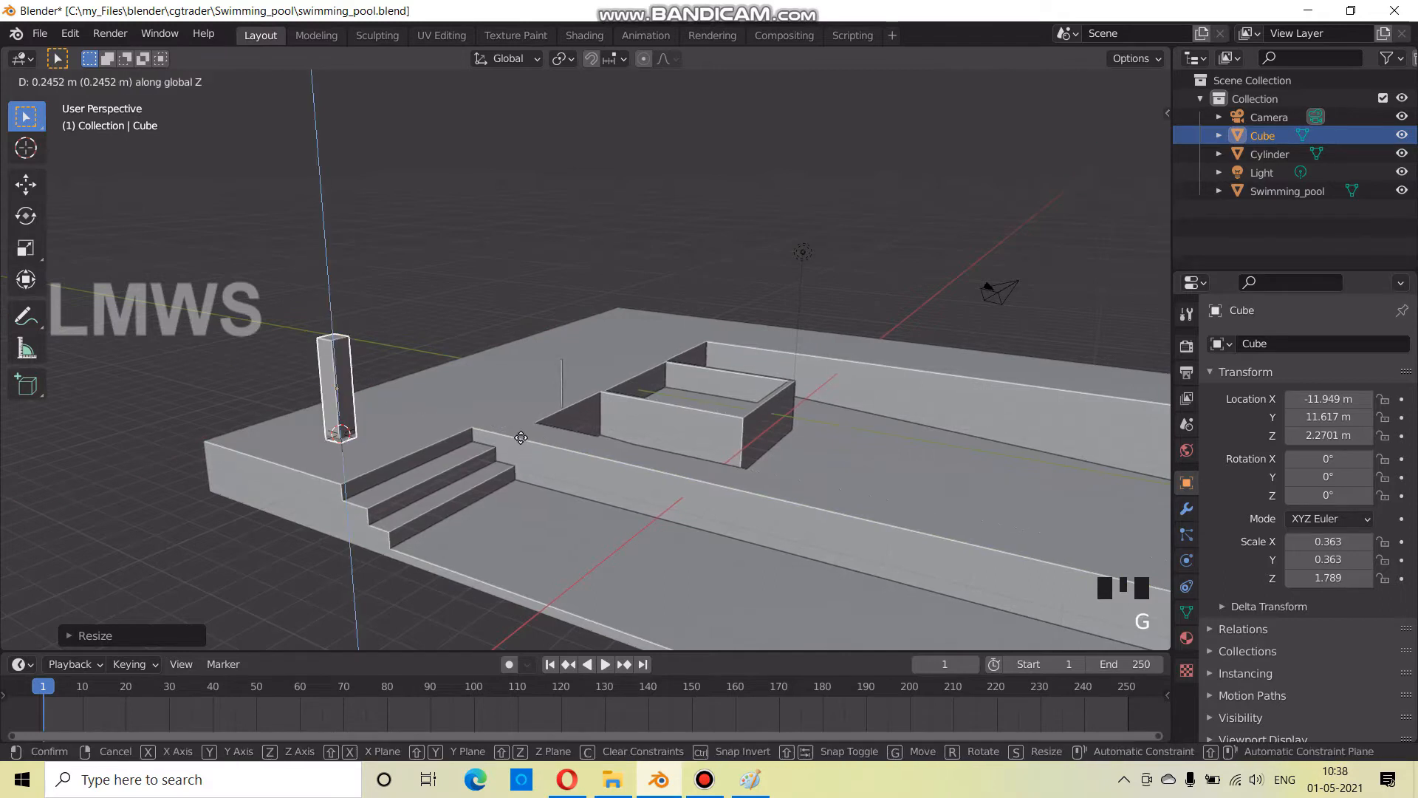
click(521, 442)
middle_drag(521, 442, 459, 437)
scroll(454, 437, up, 2)
scroll(454, 442, up, 2)
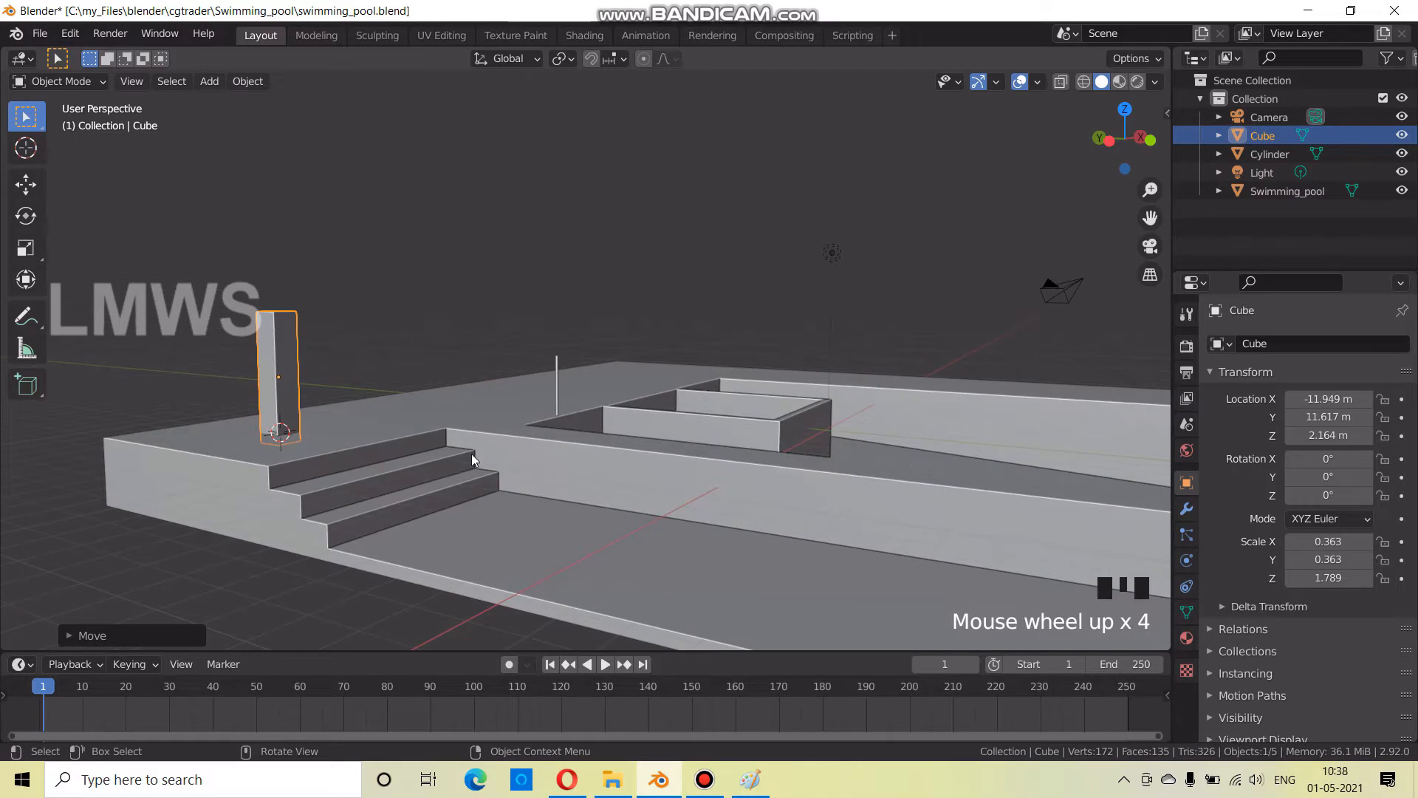
key(g)
key(z)
click(472, 447)
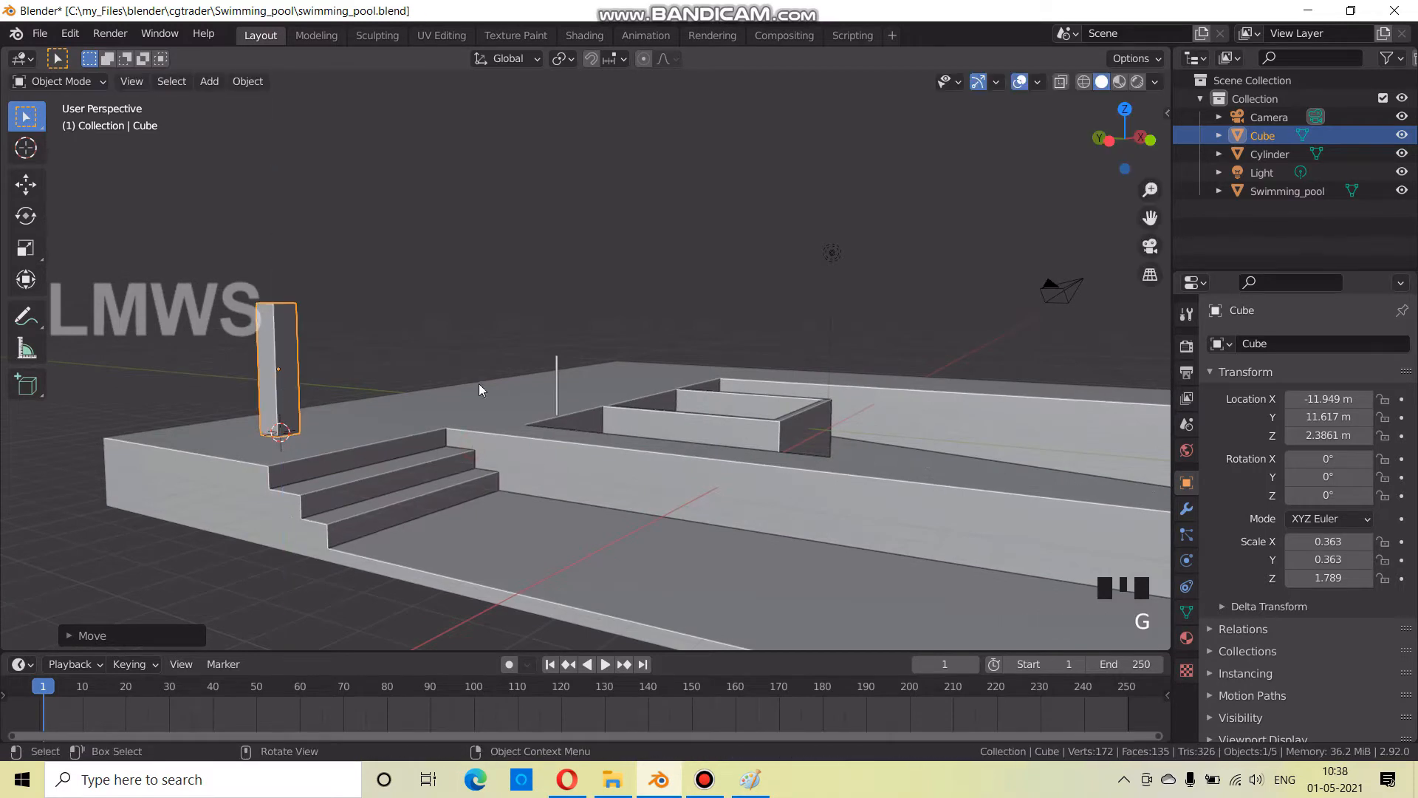
key(ctrl+s)
In Edit Mode, shorten the thin pole by lowering its top face about 0.45 m along Z
scroll(589, 415, up, 8)
click(447, 381)
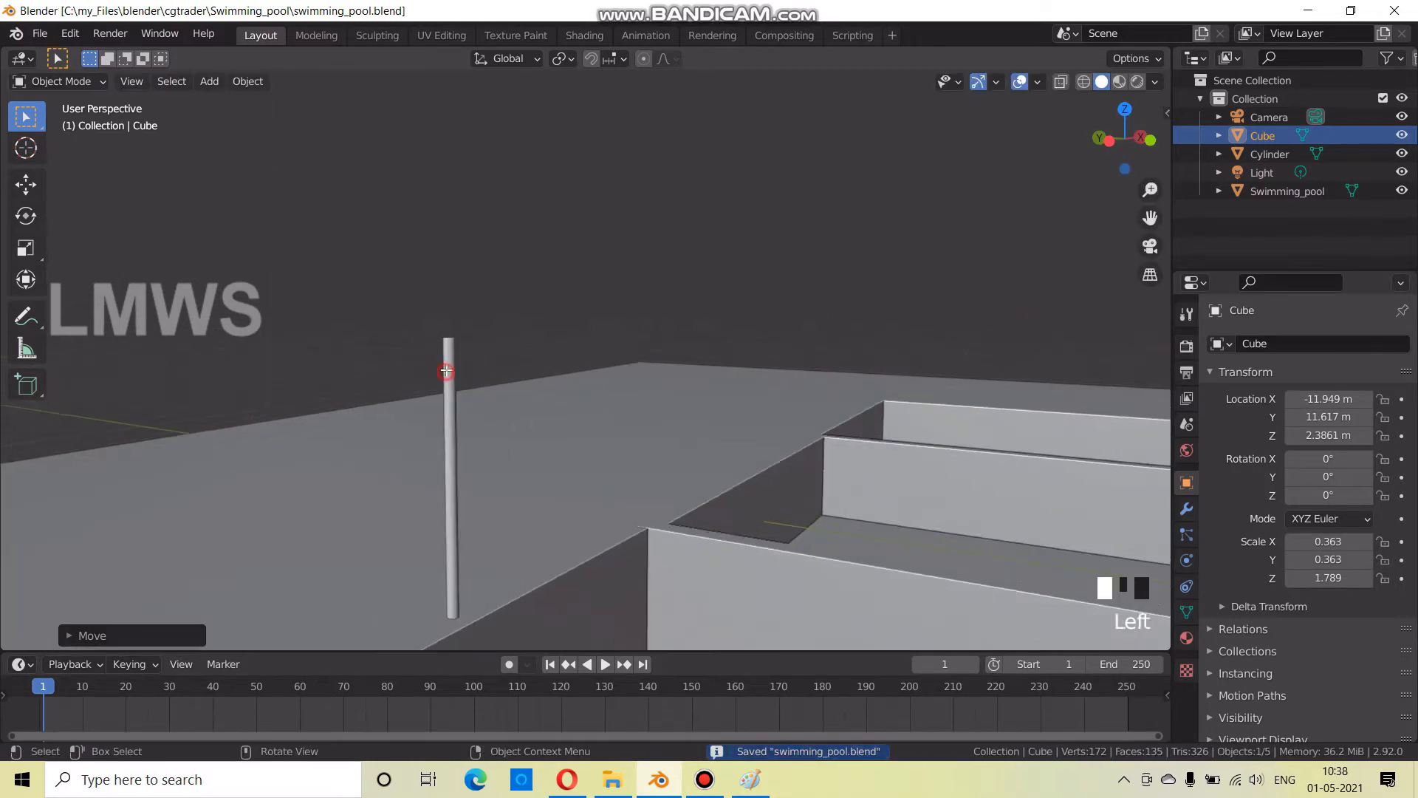
key(Tab)
middle_drag(468, 382, 618, 392)
scroll(518, 414, up, 2)
key(g)
key(z)
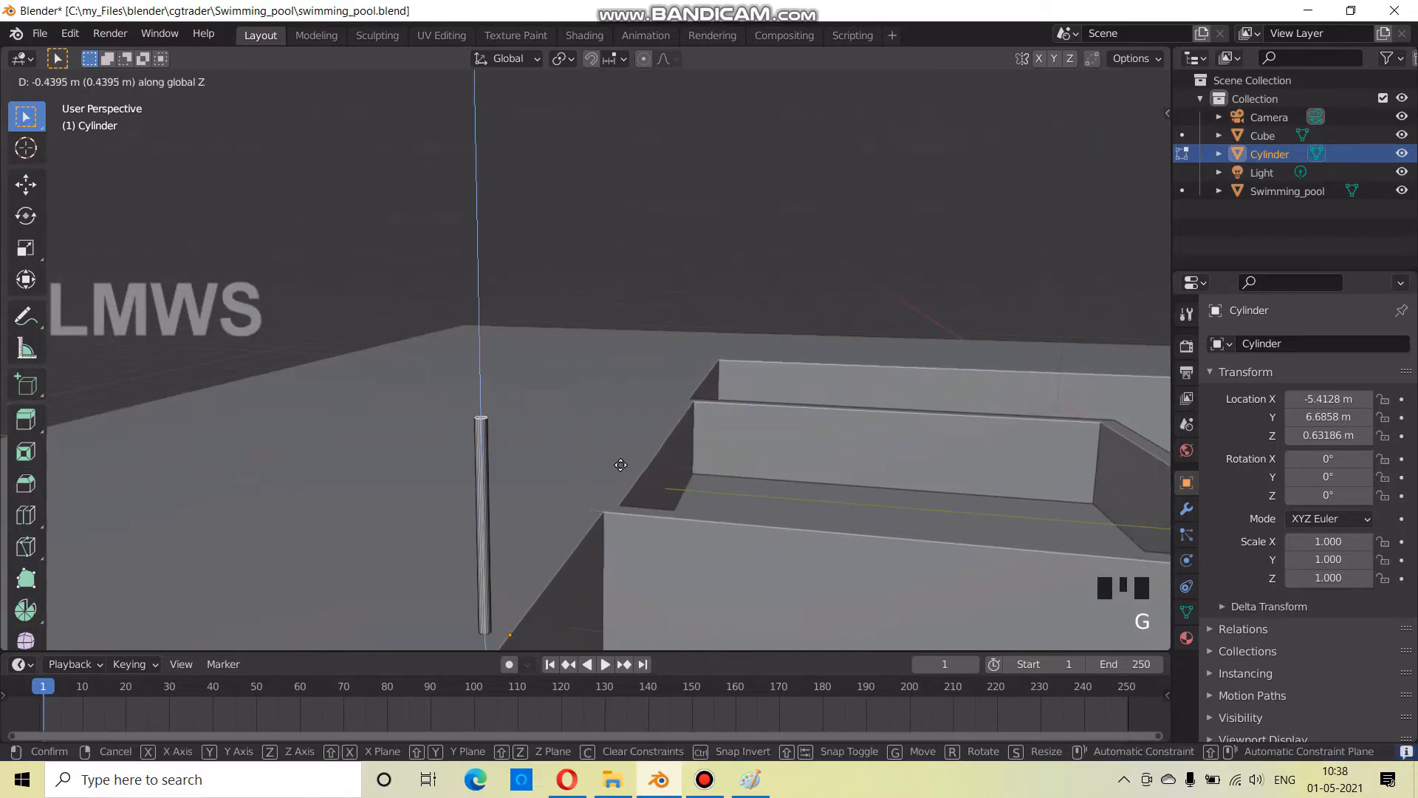
click(619, 469)
Snap the 3D cursor to the pole's top face and clear the selection
scroll(713, 392, up, 2)
key(shift+s)
click(705, 497)
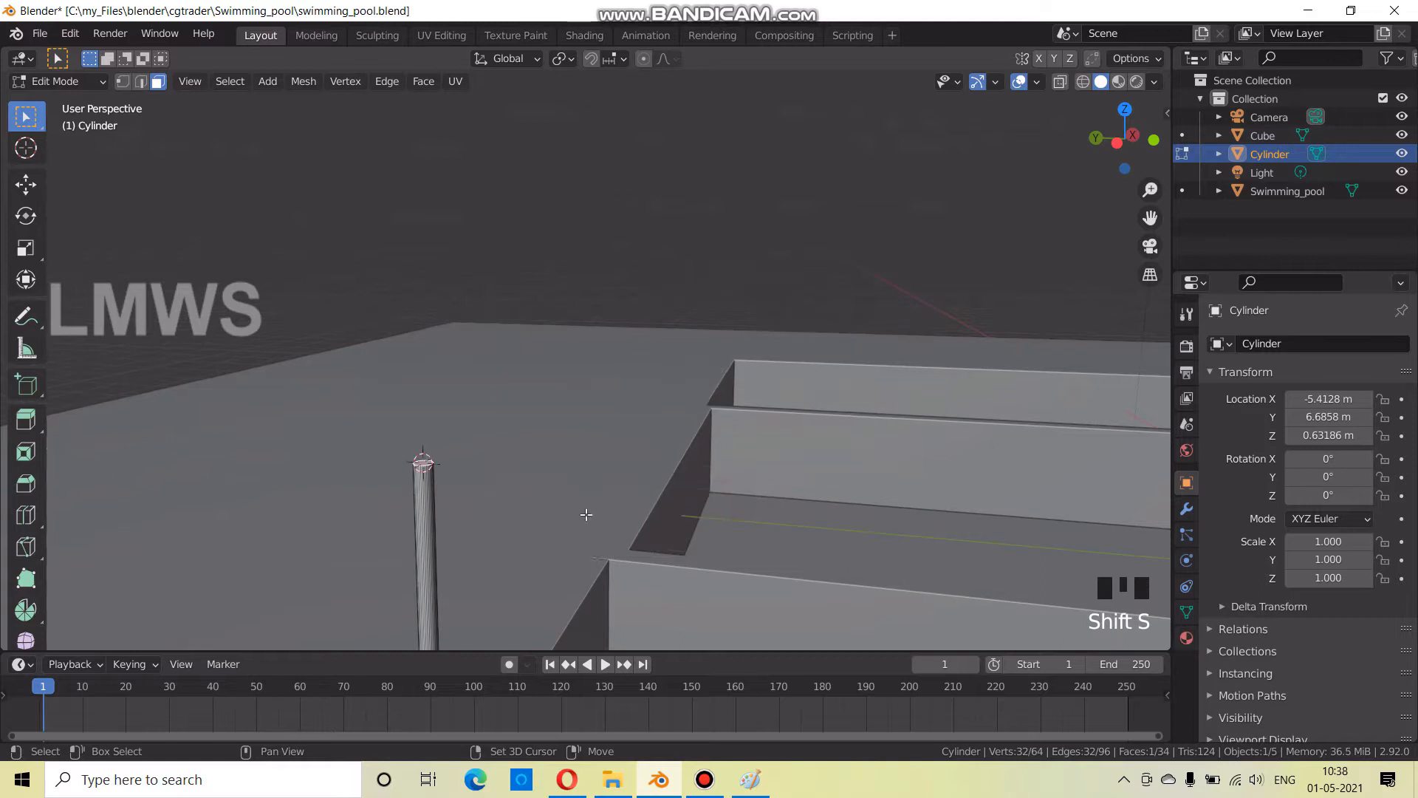
key(alt+a)
scroll(450, 489, up, 2)
shift+middle_drag(481, 459, 384, 418)
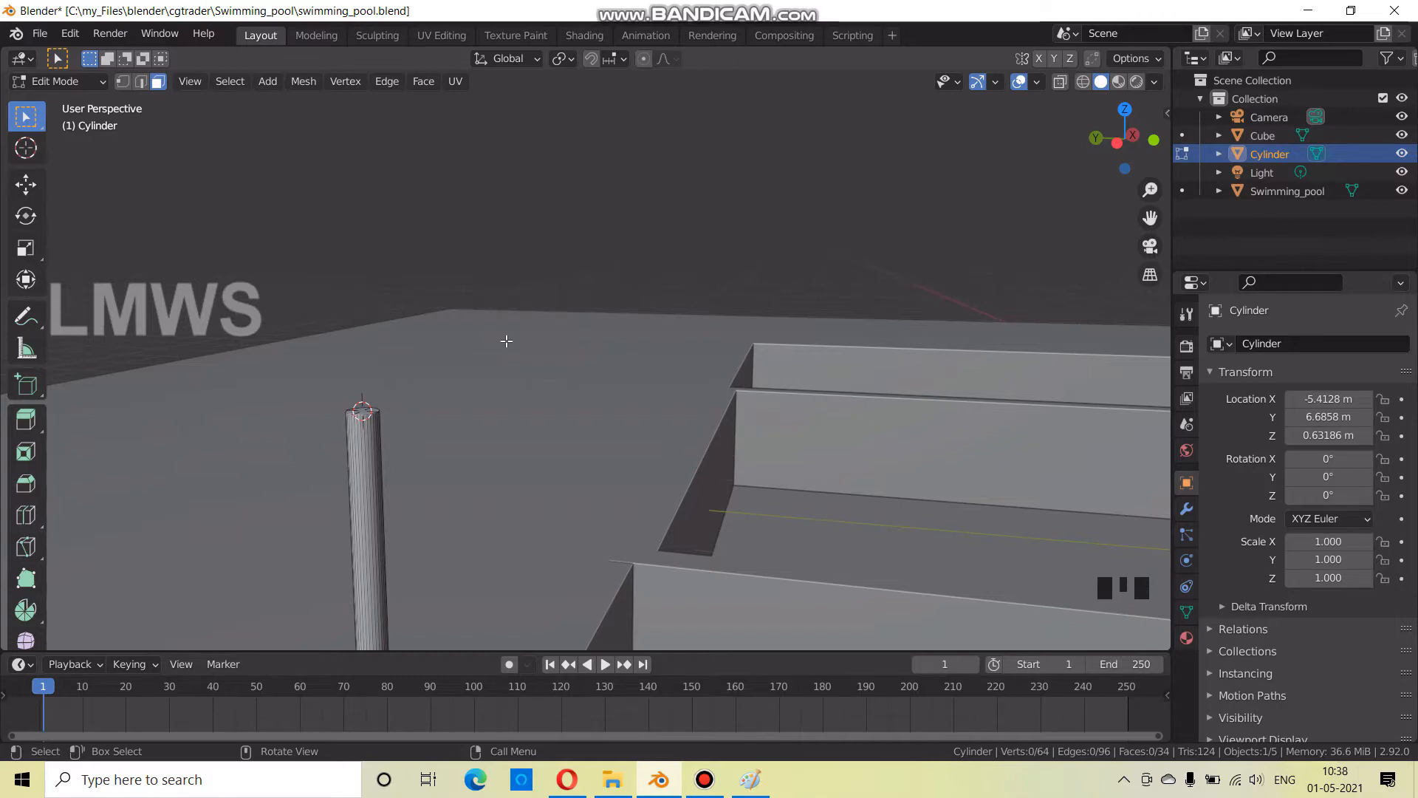
click(704, 779)
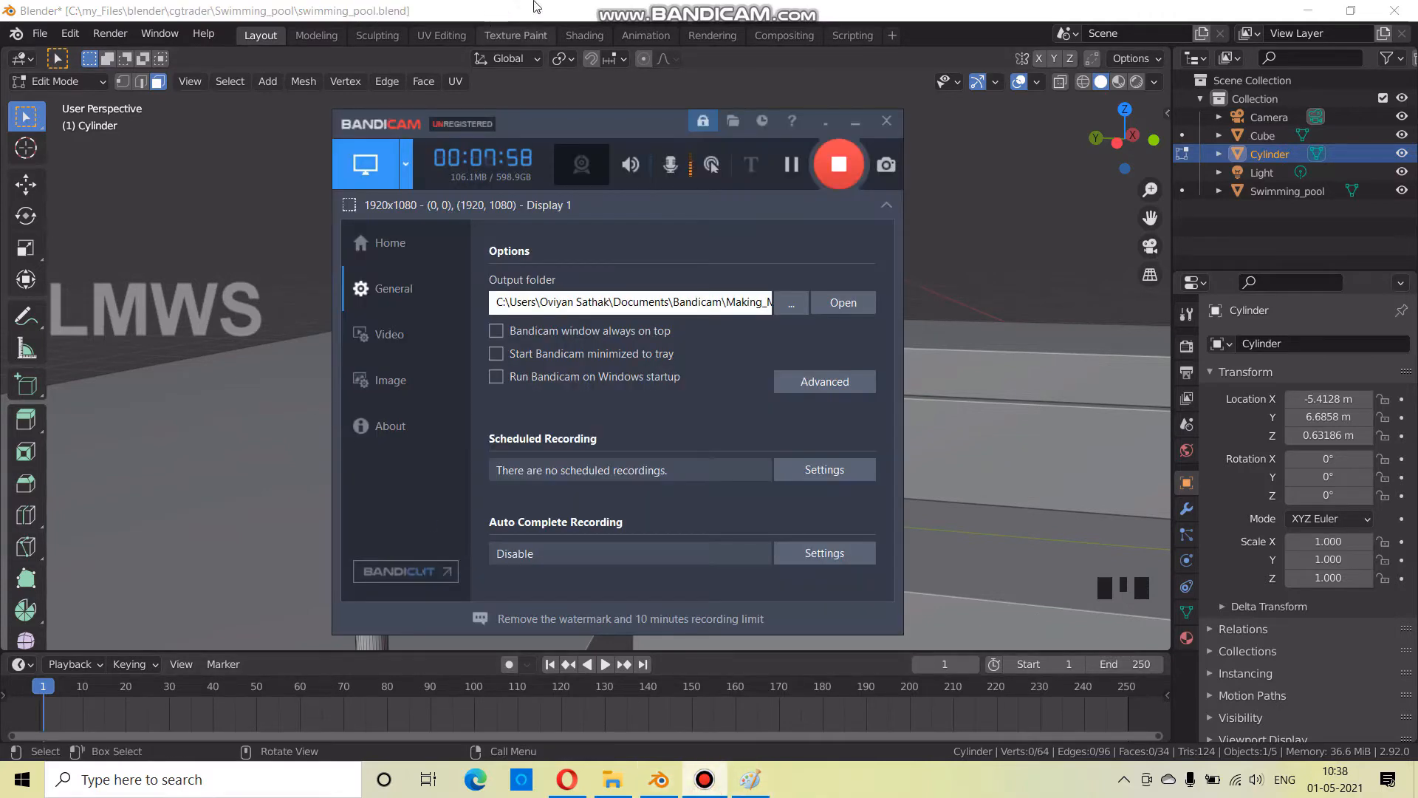
click(534, 6)
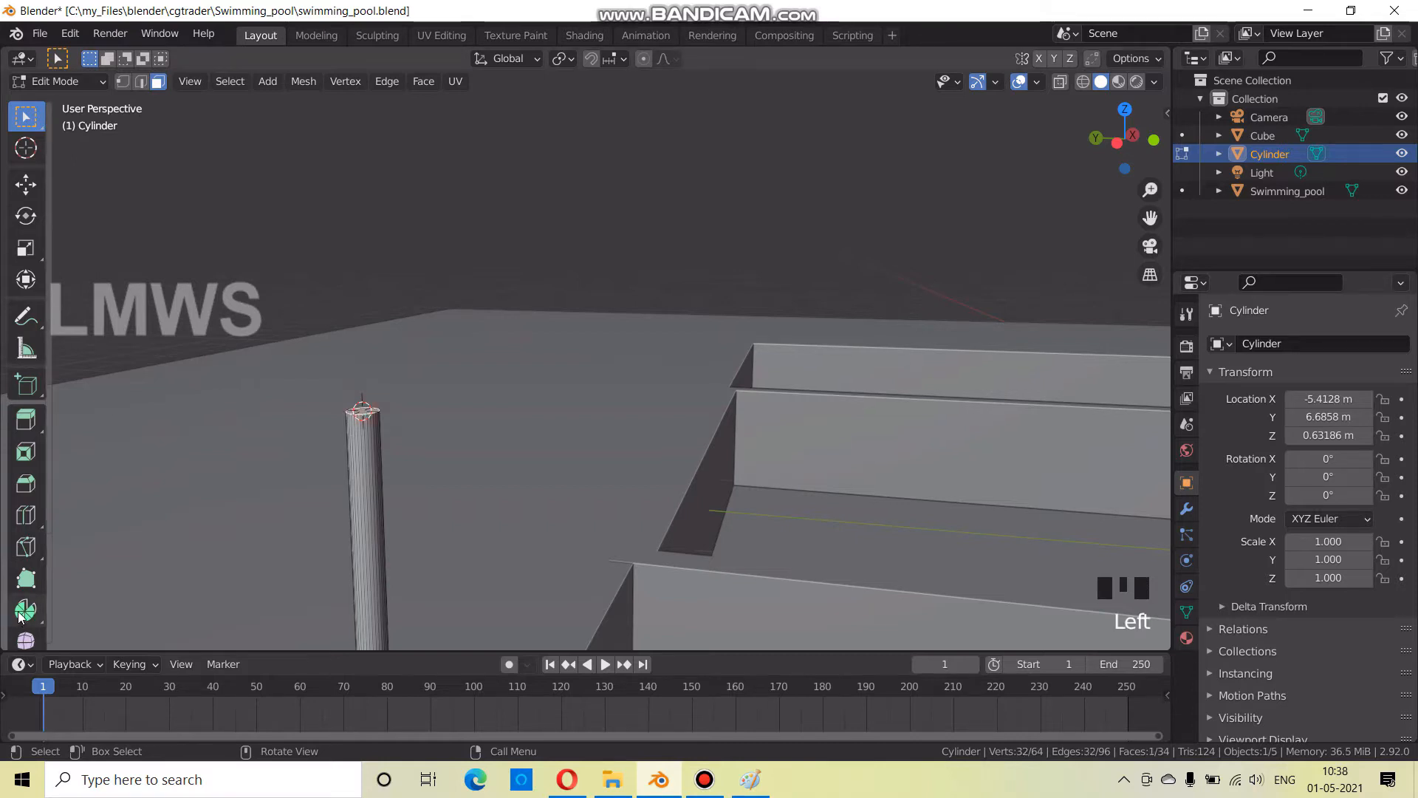
Show the 3D cursor's location values for the view and save the file
key(n)
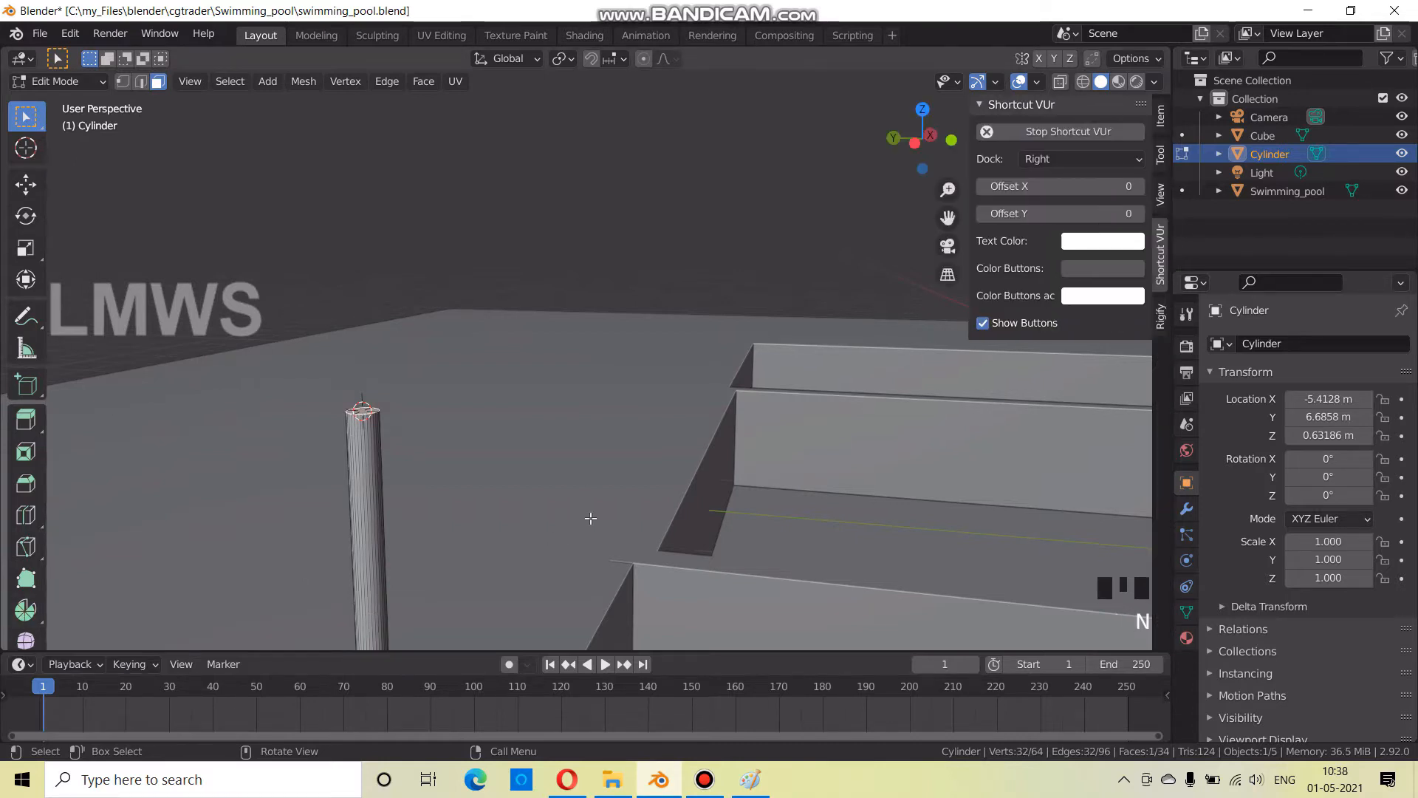
click(1162, 194)
middle_drag(335, 455, 313, 514)
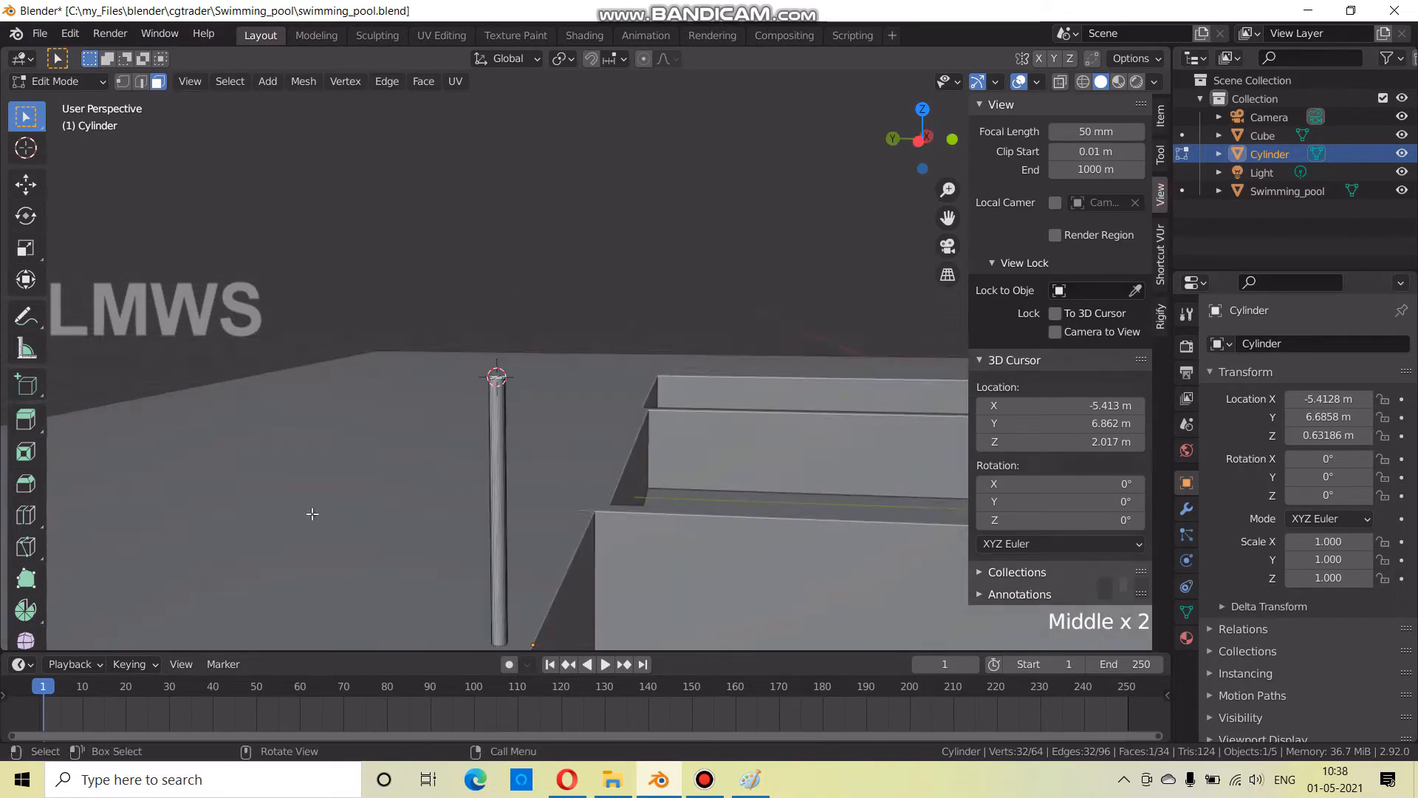
scroll(497, 377, up, 2)
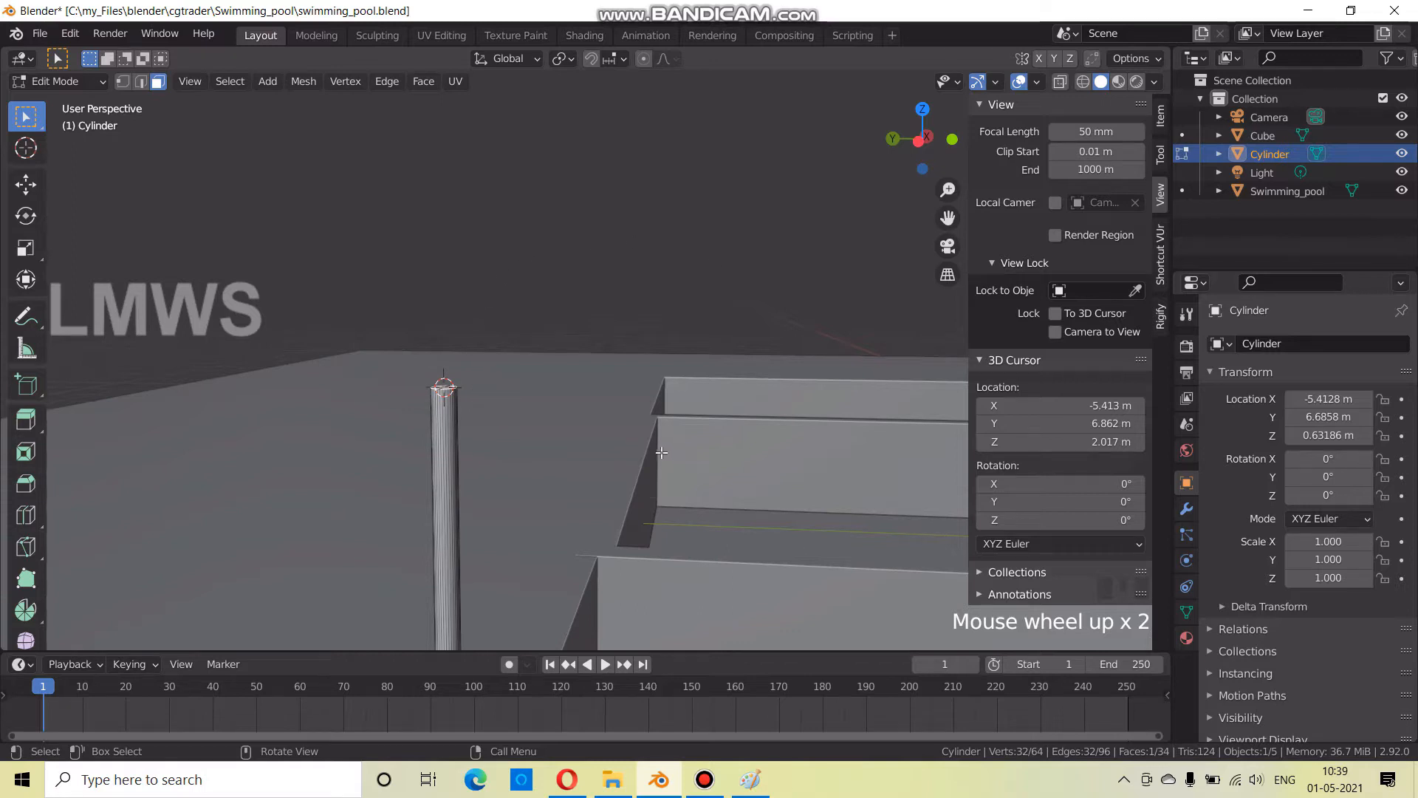
key(ctrl+s)
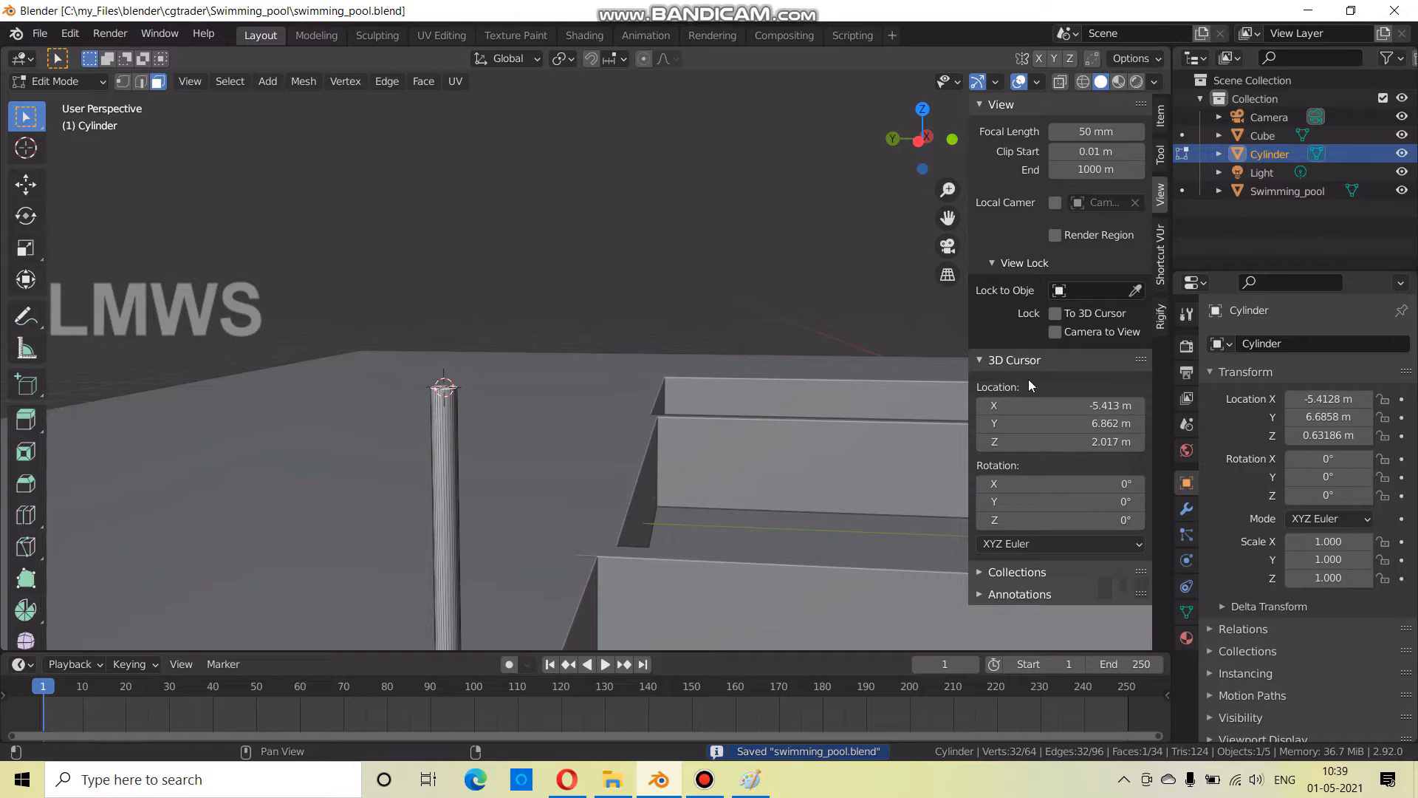
key(n)
key(n)
key(n)
key(n)
key(n)
key(n)
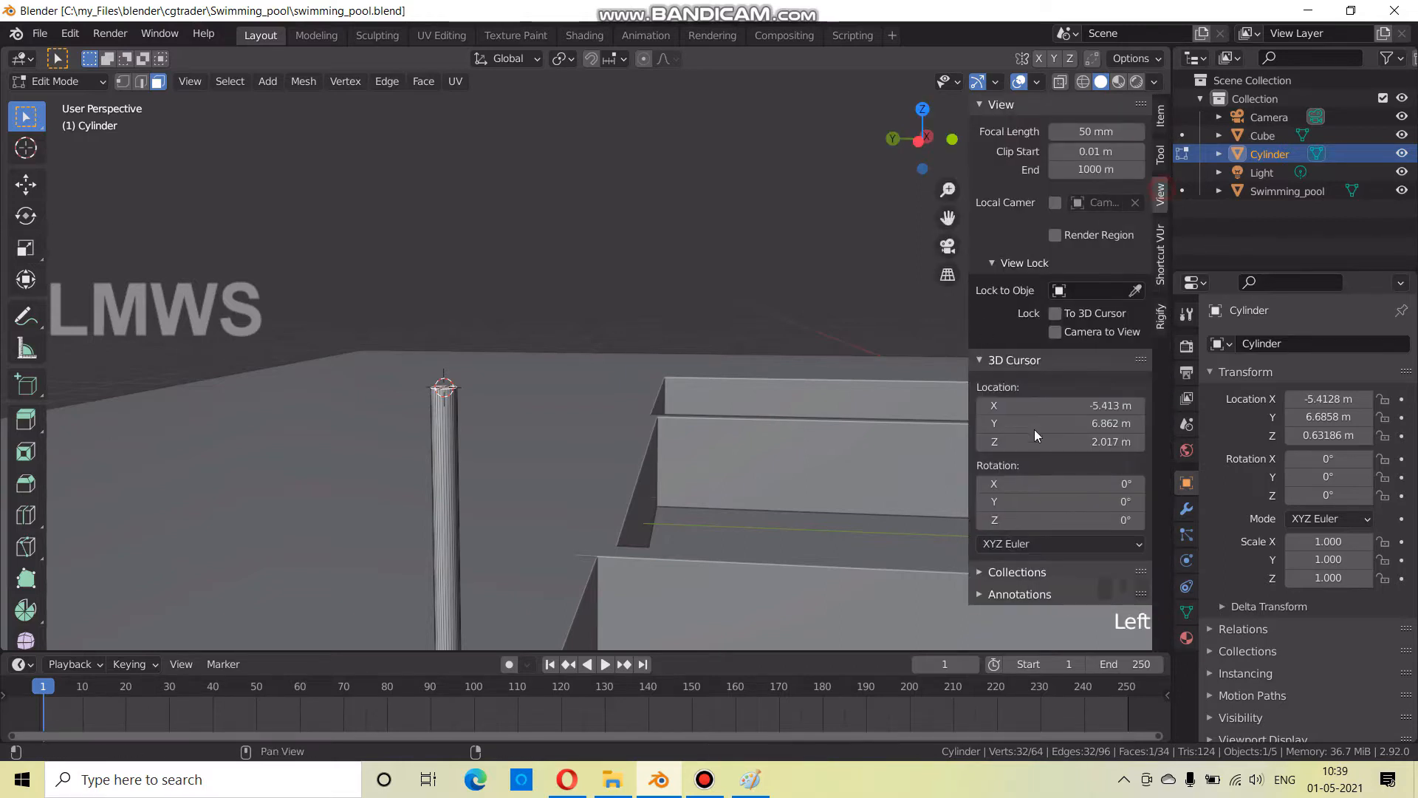
Offset the 3D cursor from the pole's top by setting its Y location to 6.362 m
scroll(703, 486, down, 3)
middle_drag(703, 486, 553, 486)
scroll(507, 403, down, 2)
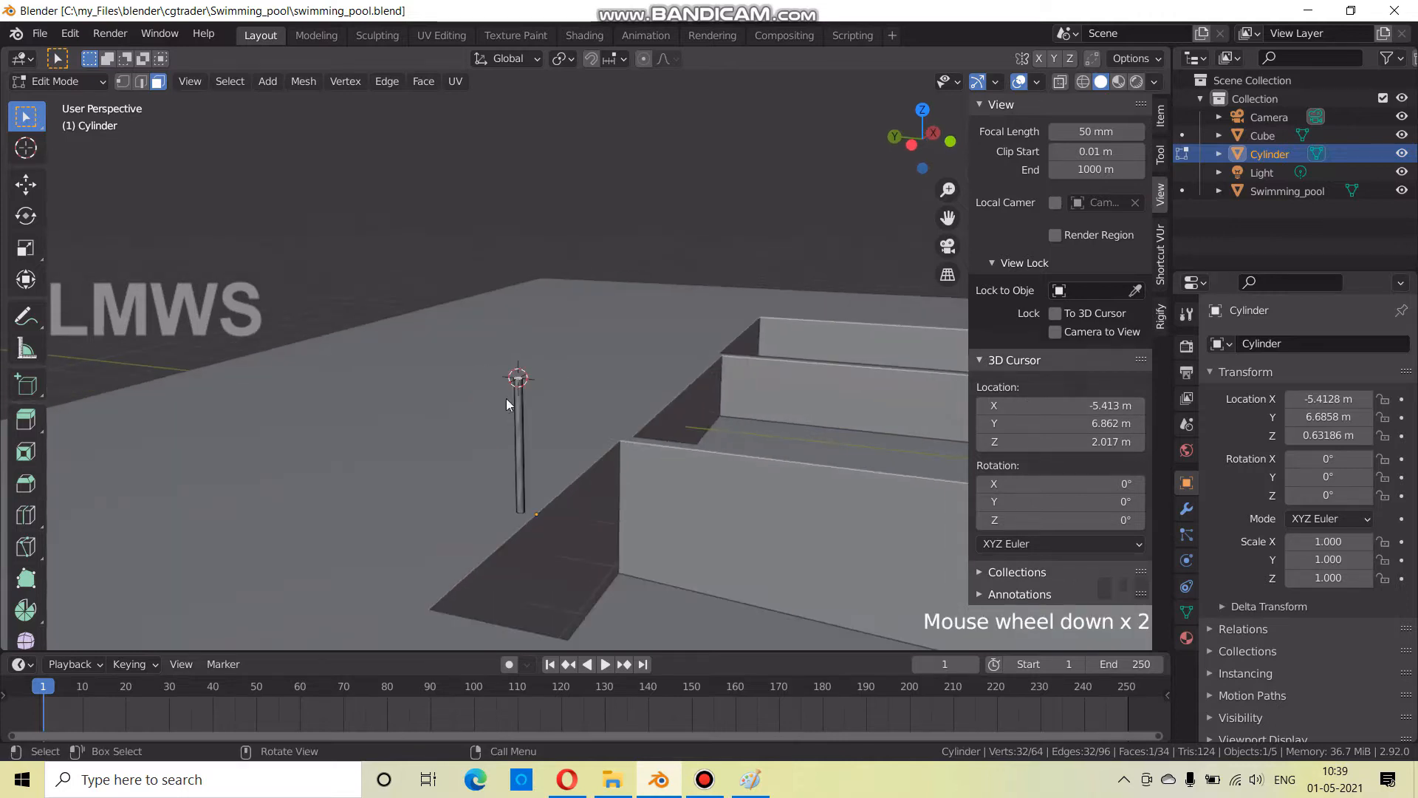
scroll(601, 400, up, 3)
click(1024, 423)
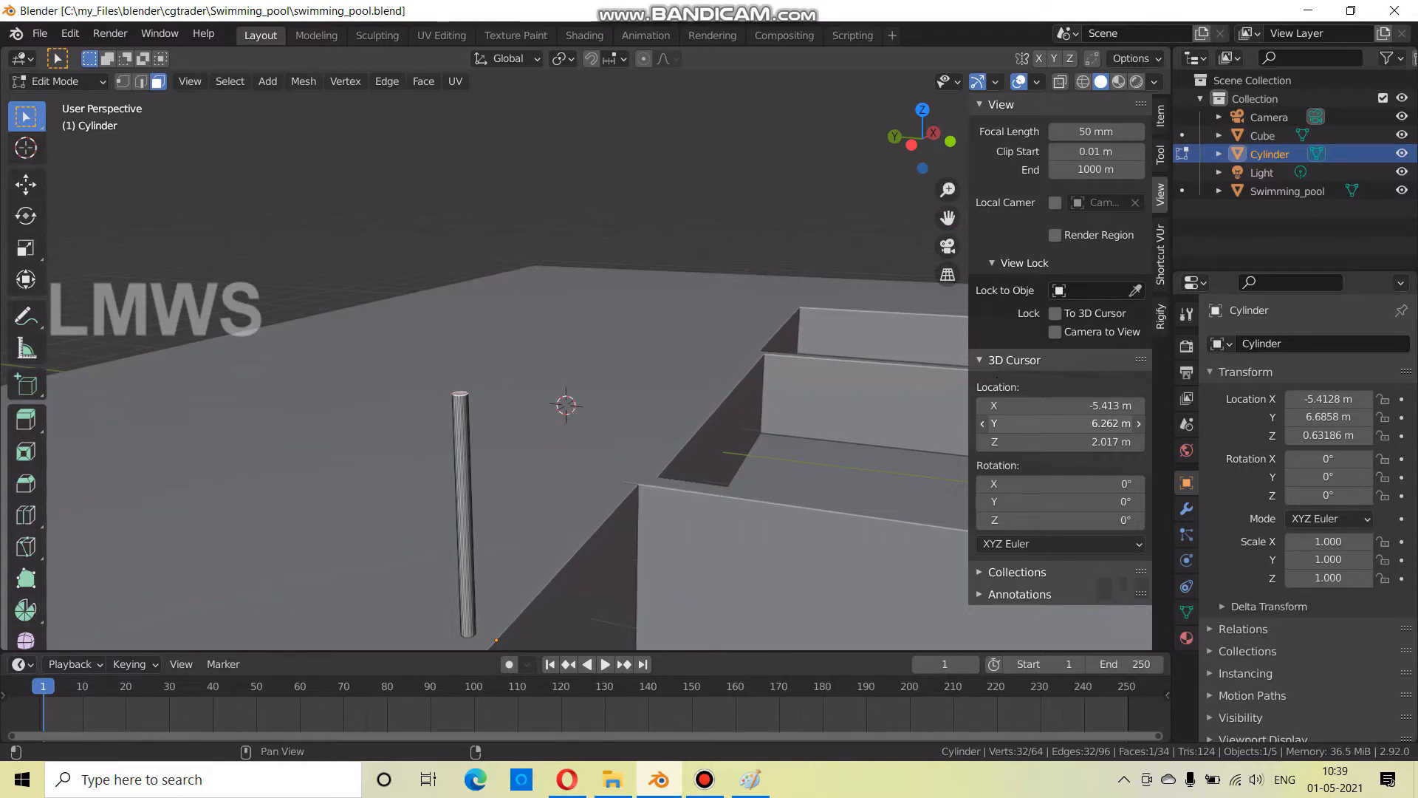
click(1137, 425)
Activate the Spin tool on the pole's selected top face and set its rotation axis to X
click(26, 609)
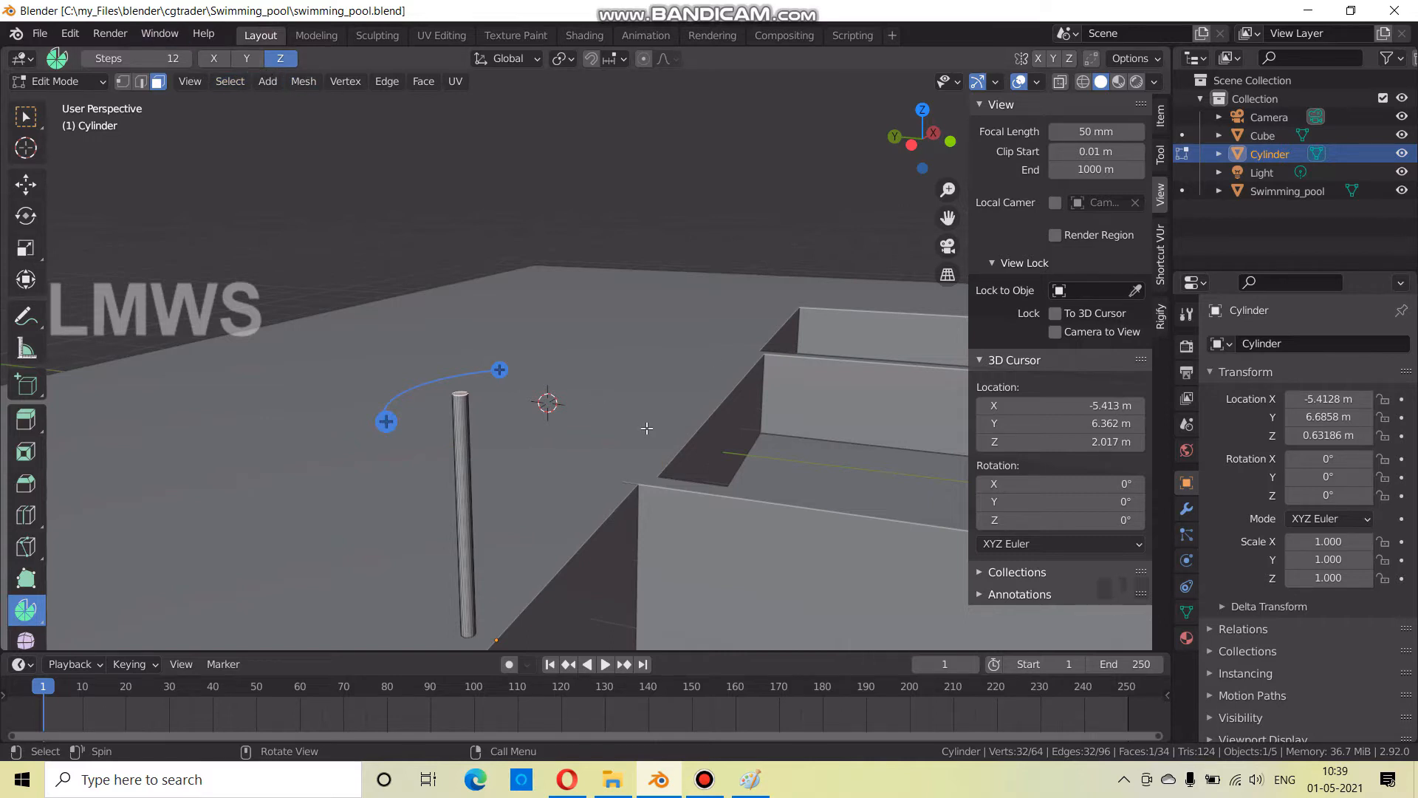
scroll(589, 474, down, 11)
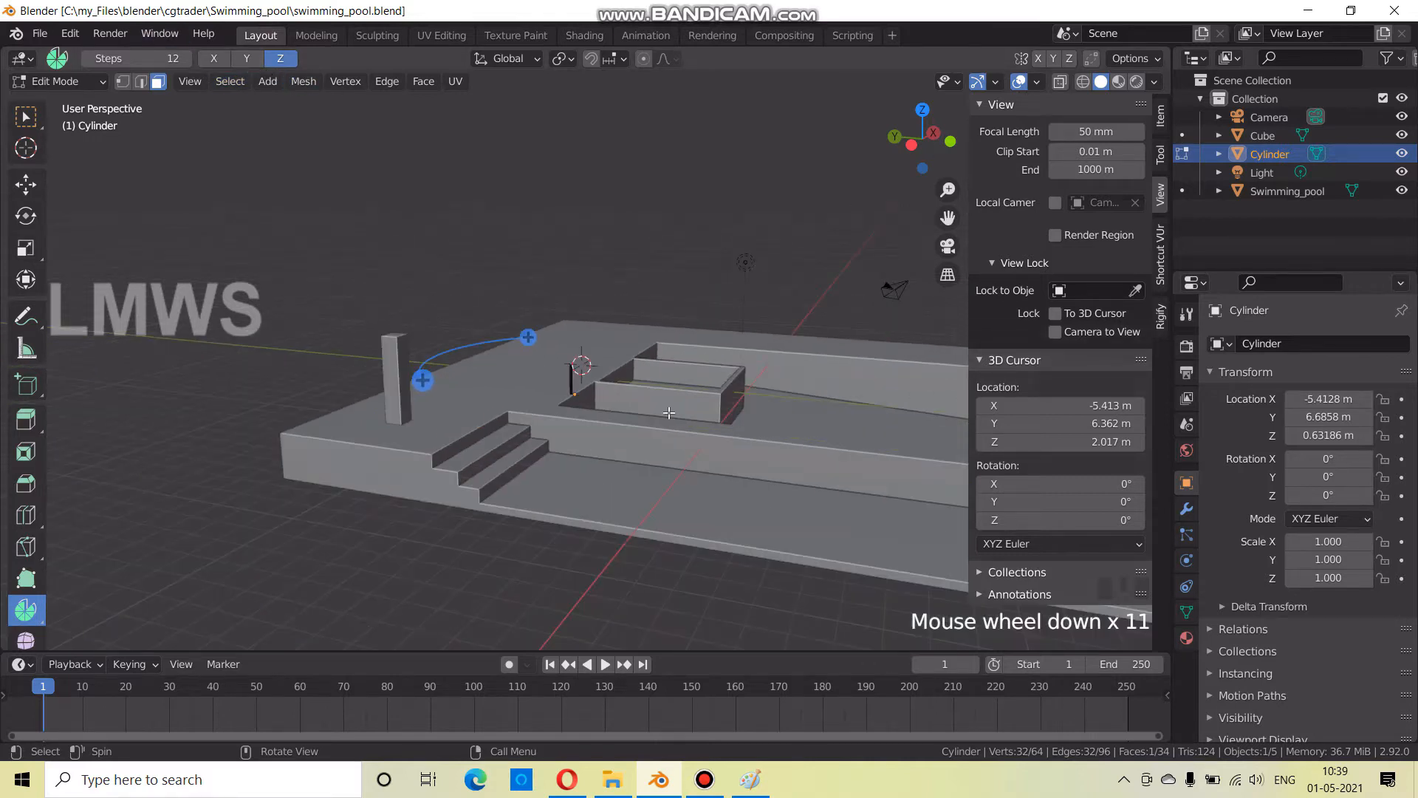
scroll(667, 427, up, 5)
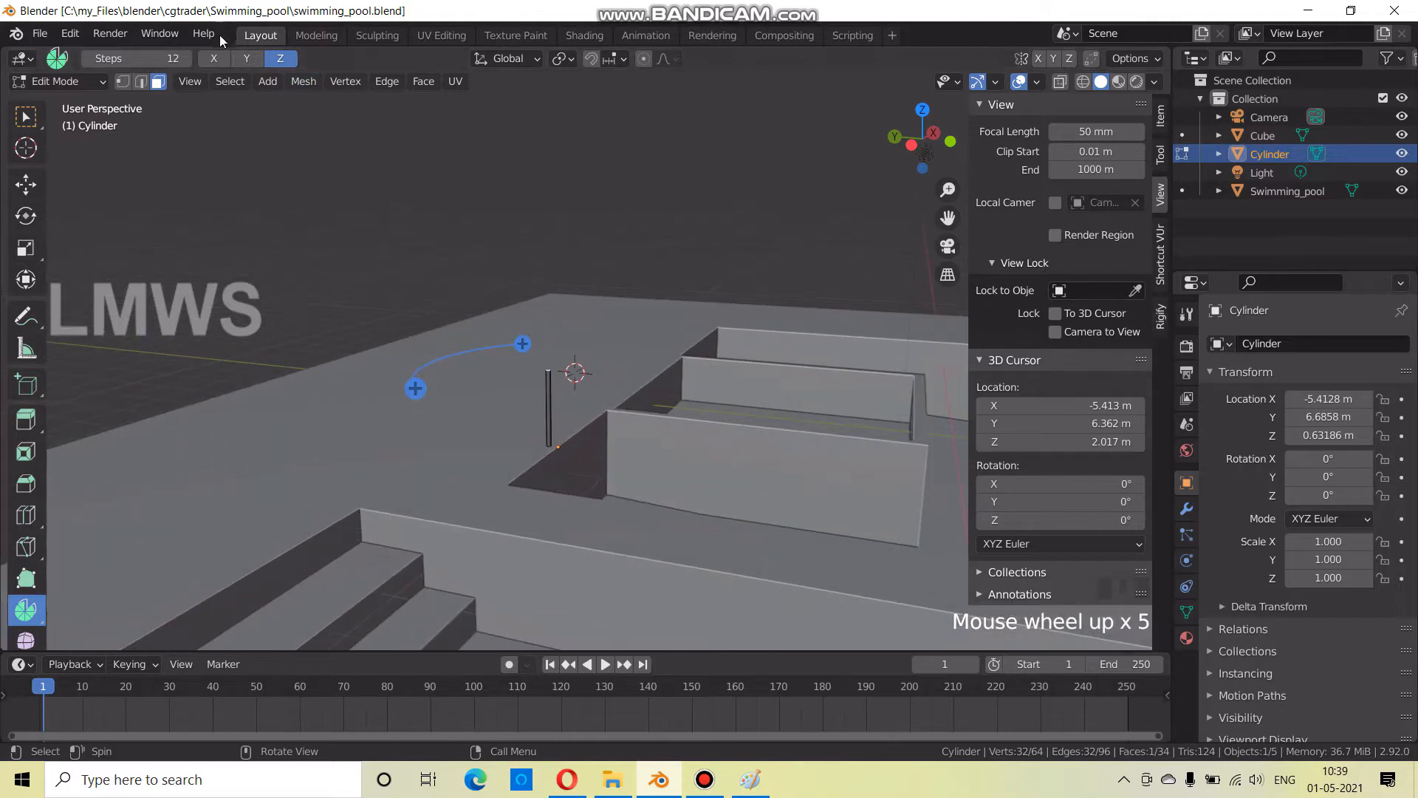
click(213, 58)
scroll(705, 292, up, 1)
Try spinning the pole's top face into a hook around the 3D cursor and undo the spin
drag(687, 268, 713, 617)
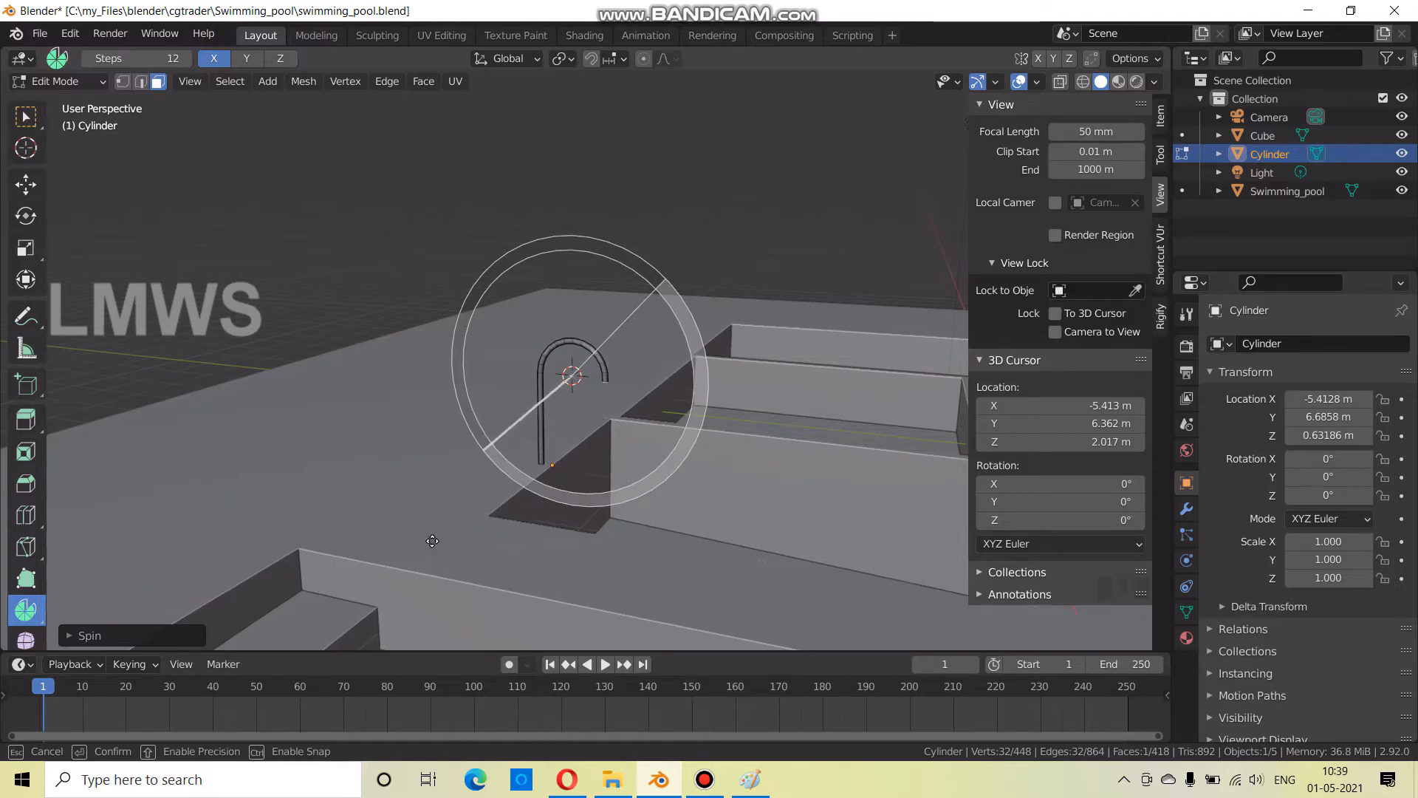
drag(432, 540, 432, 541)
scroll(572, 498, up, 6)
scroll(573, 498, down, 6)
middle_drag(573, 498, 610, 461)
key(ctrl+z)
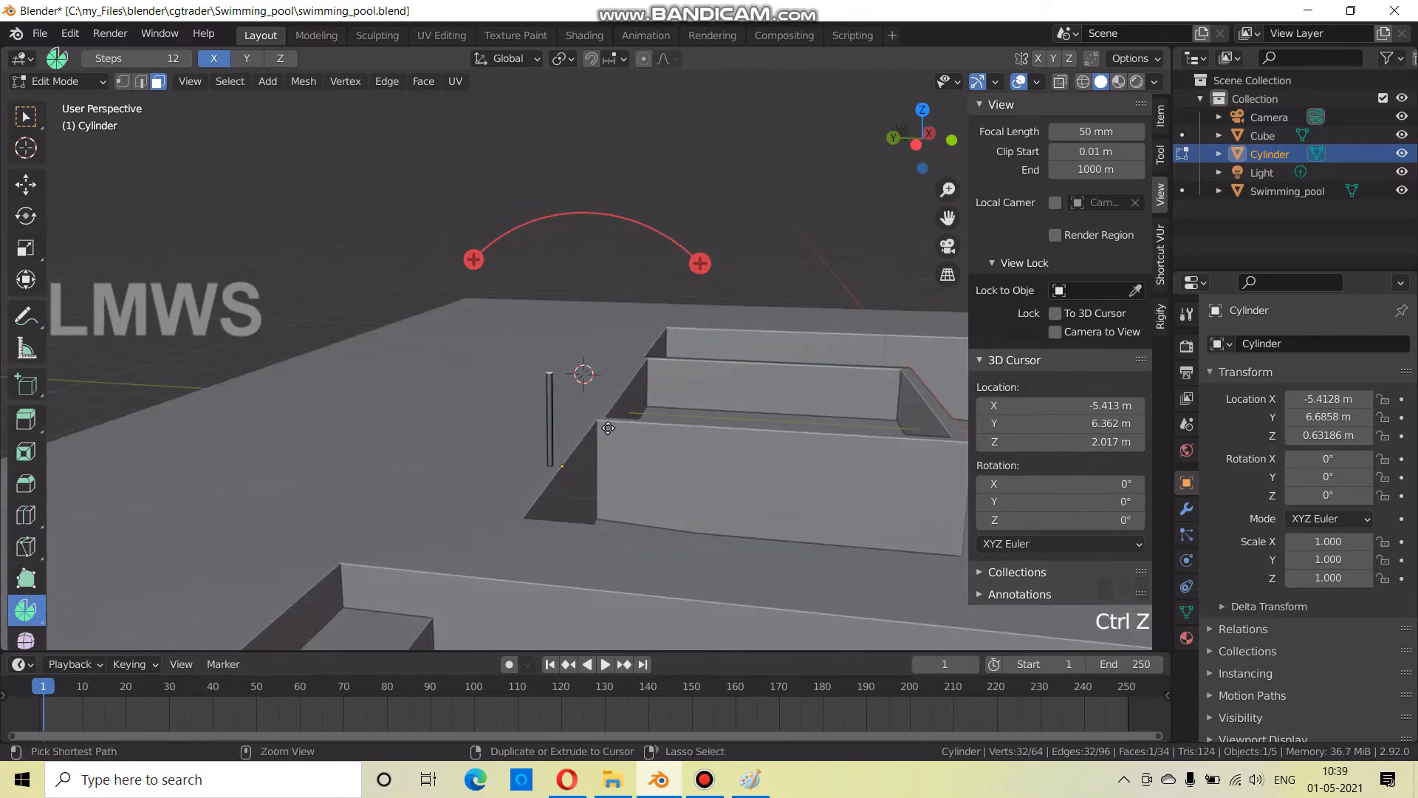
Bring the 3D cursor closer to the pole by setting its Y location to 6.662 m
scroll(609, 461, up, 5)
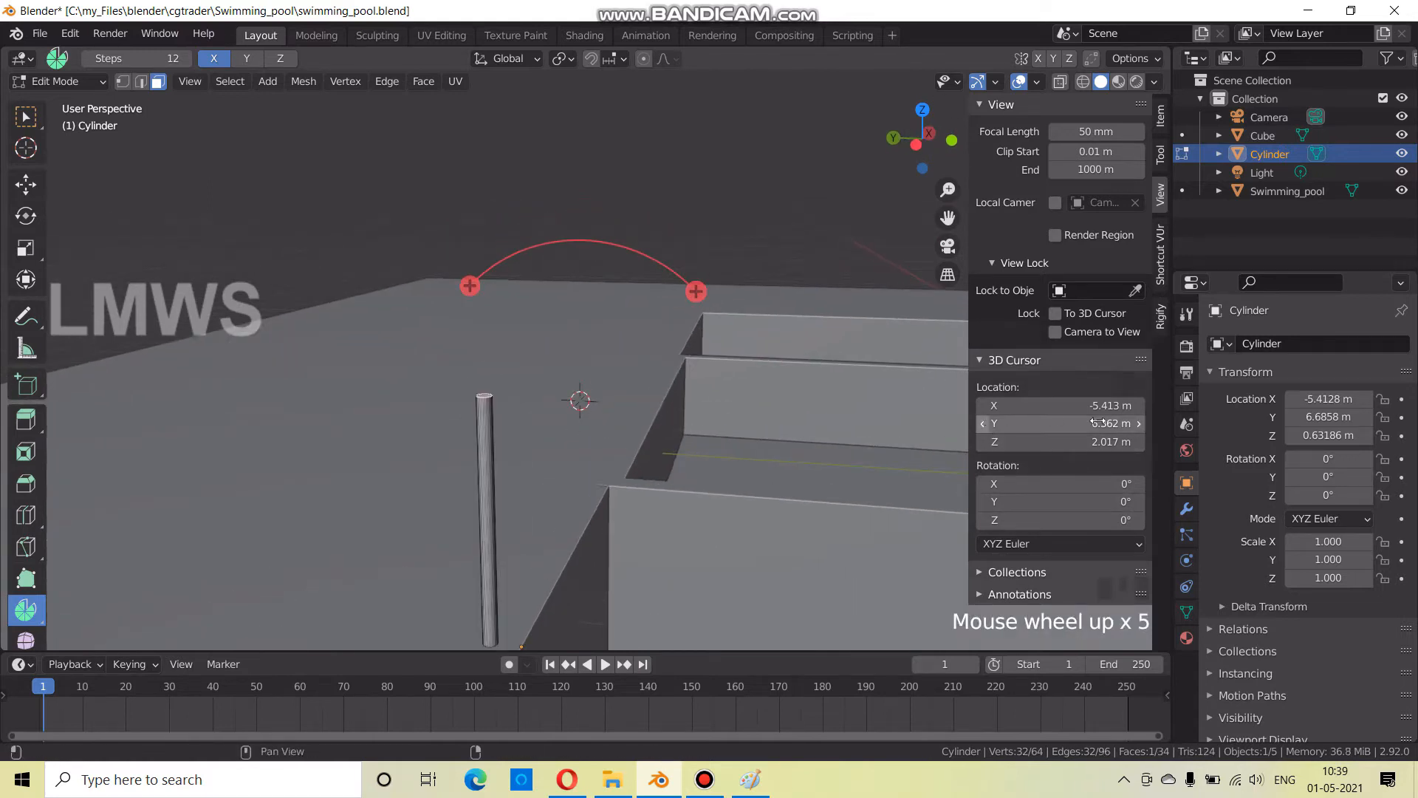
click(1139, 425)
click(1140, 426)
click(1139, 426)
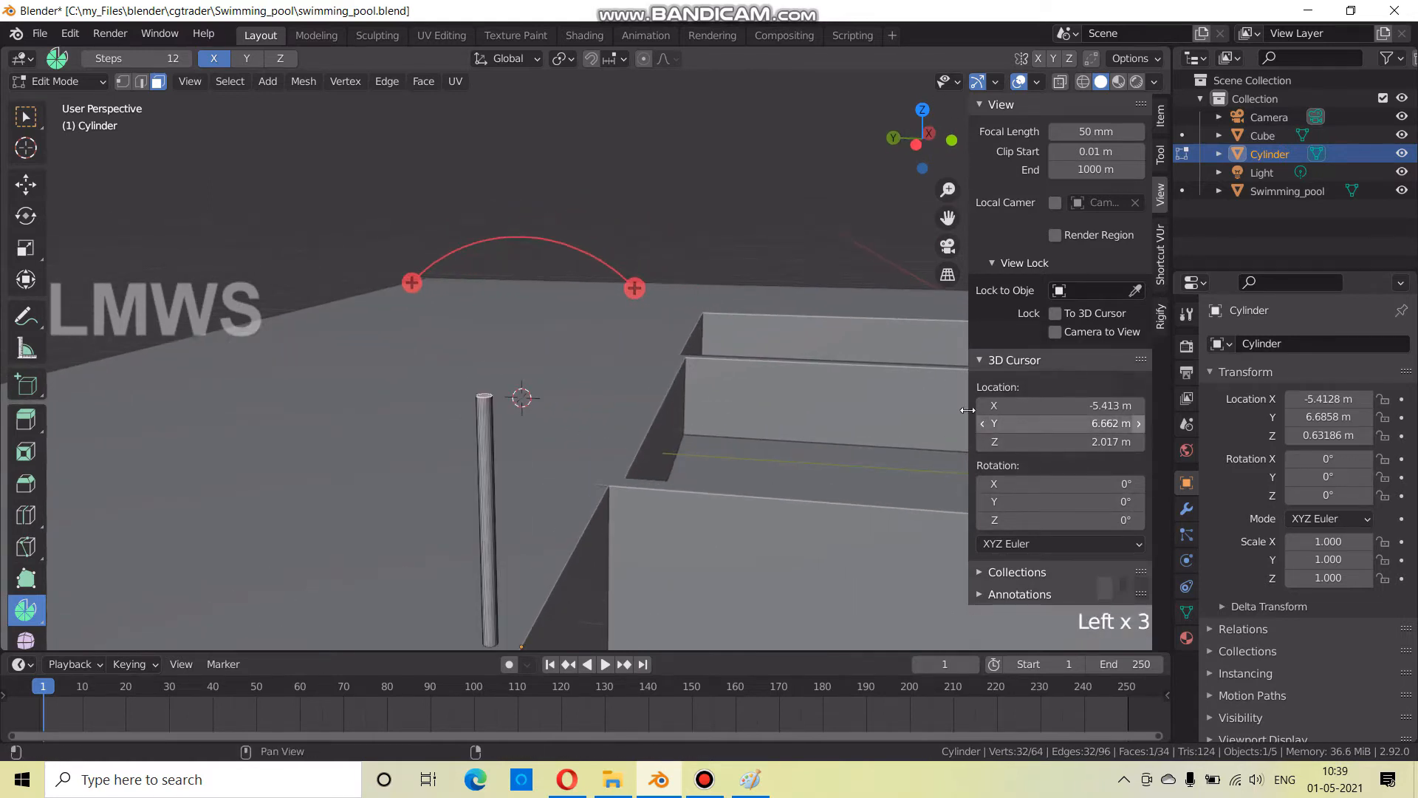
Spin the pole's top face 180° in 12 steps around the 3D cursor to form a tight hook
drag(635, 288, 435, 484)
click(93, 636)
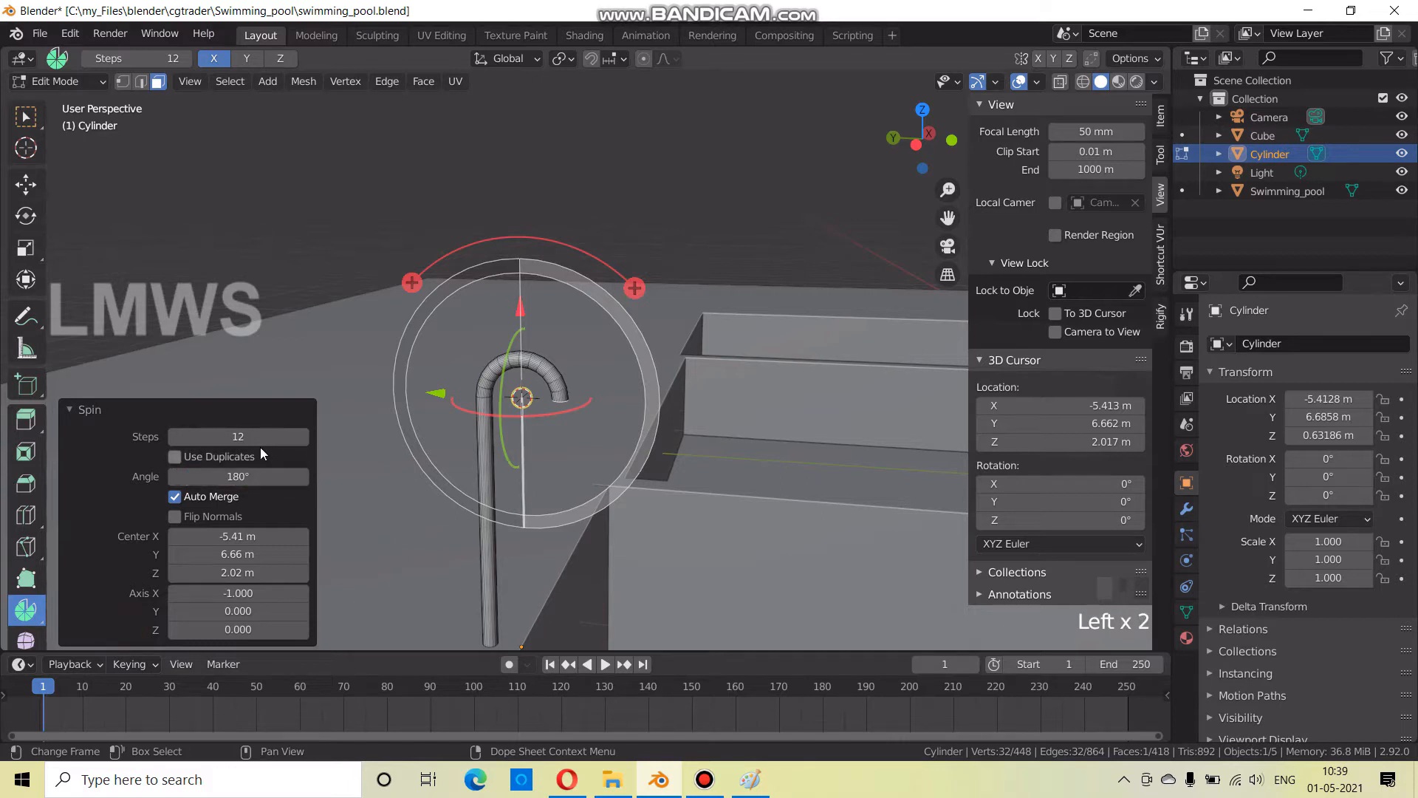
click(183, 410)
middle_drag(295, 370, 596, 446)
scroll(596, 446, up, 3)
middle_drag(580, 398, 519, 362)
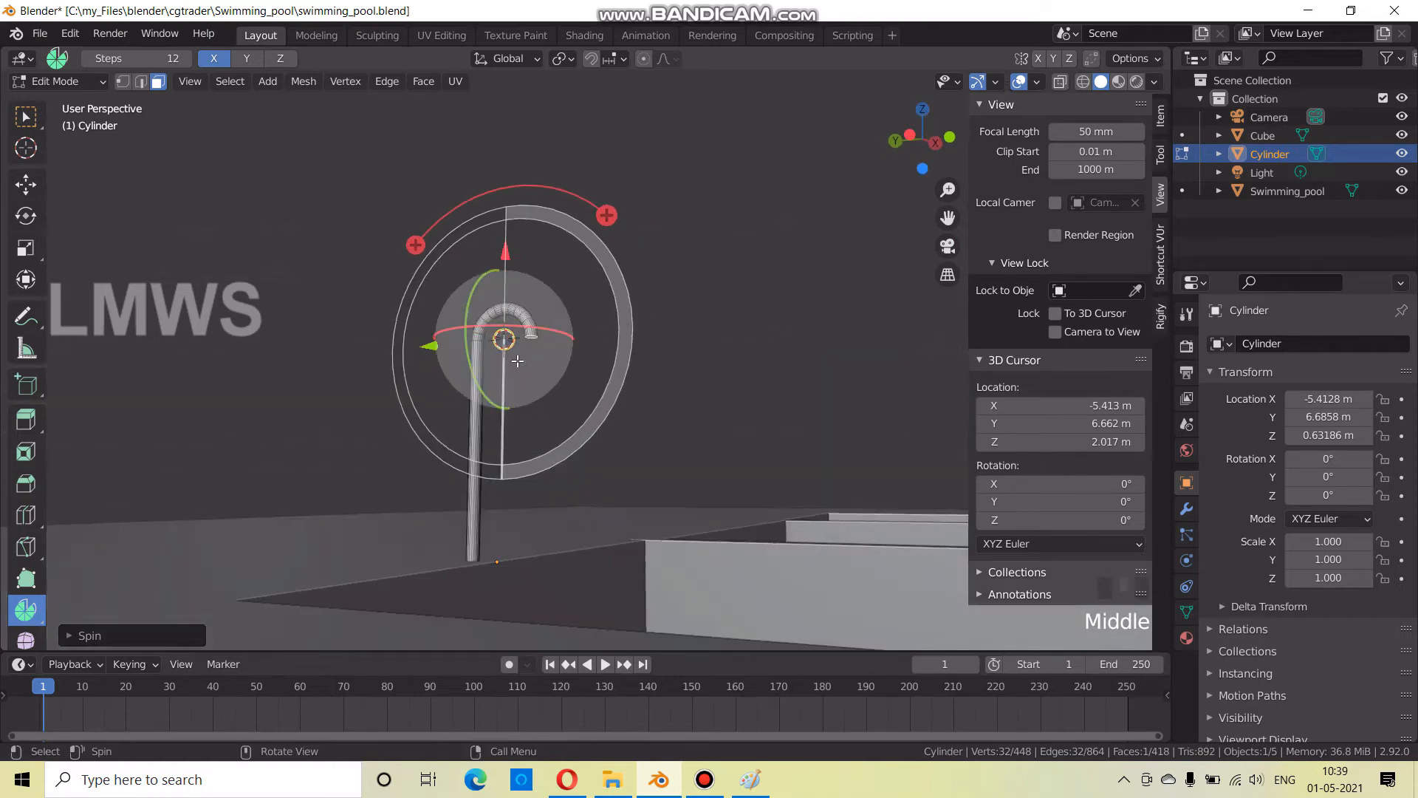
Extrude the hook's open end face downward to start the handrail's second leg
click(27, 123)
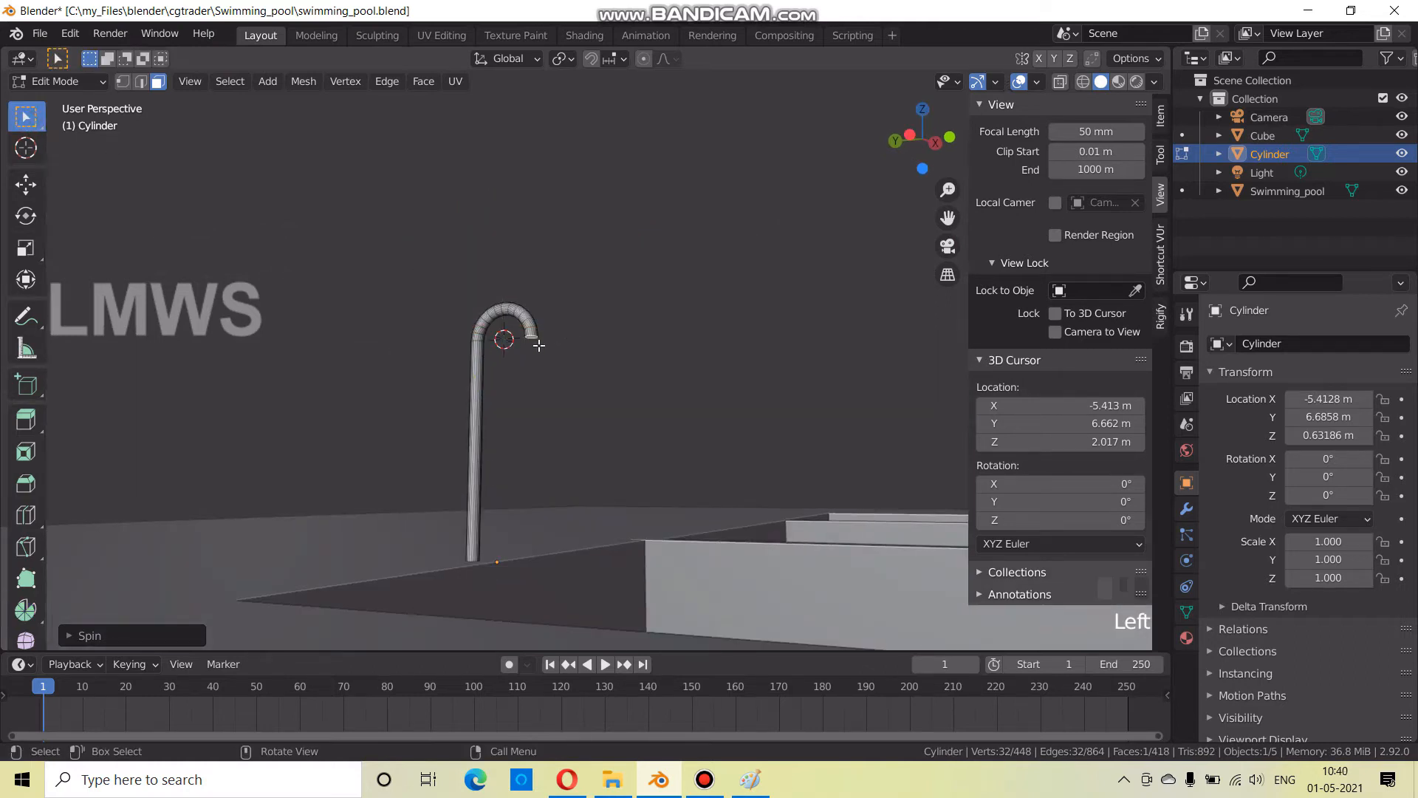
scroll(539, 346, down, 4)
key(e)
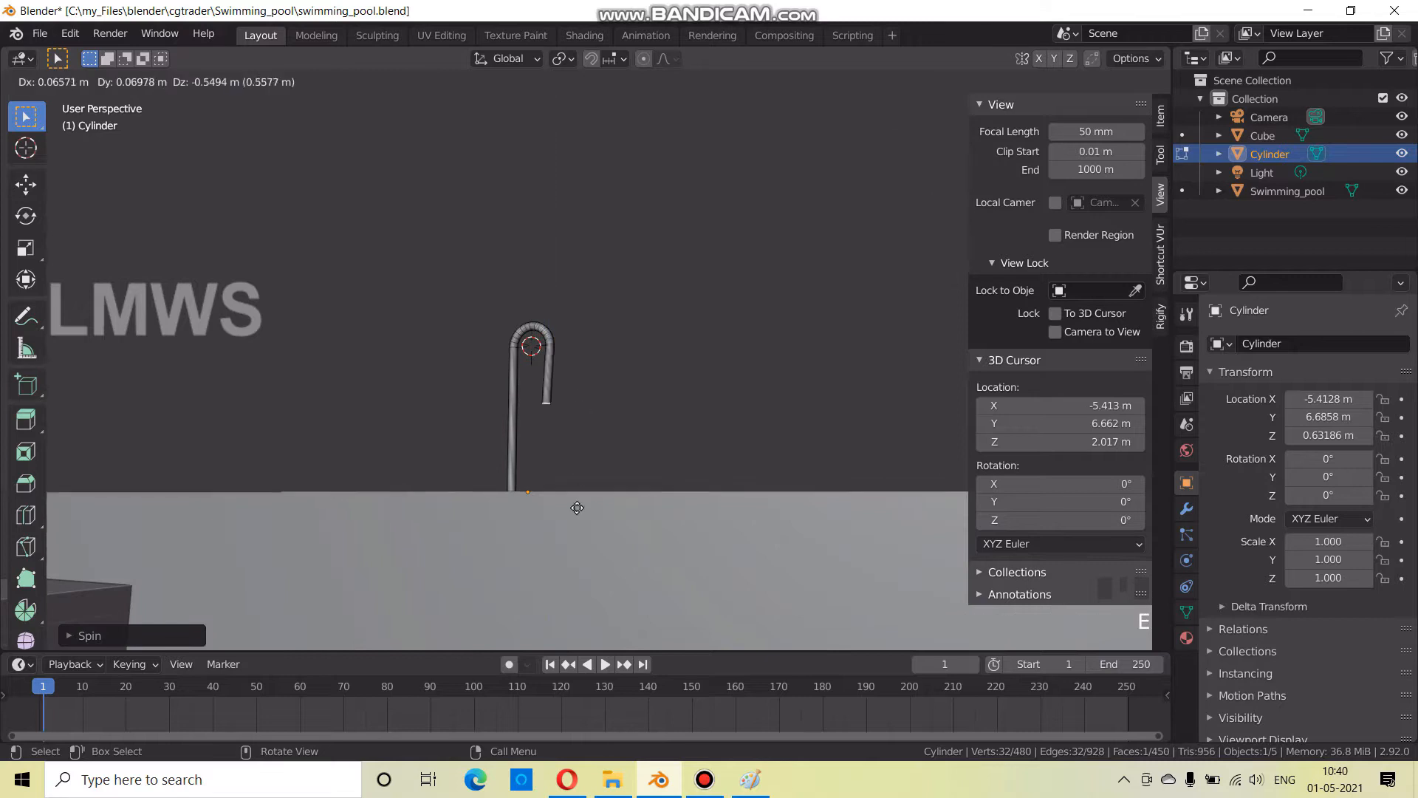
click(573, 578)
middle_drag(573, 577, 578, 498)
Lower the second leg's end face about 1.35 m along Z toward the pool floor and return to Object Mode
key(g)
key(z)
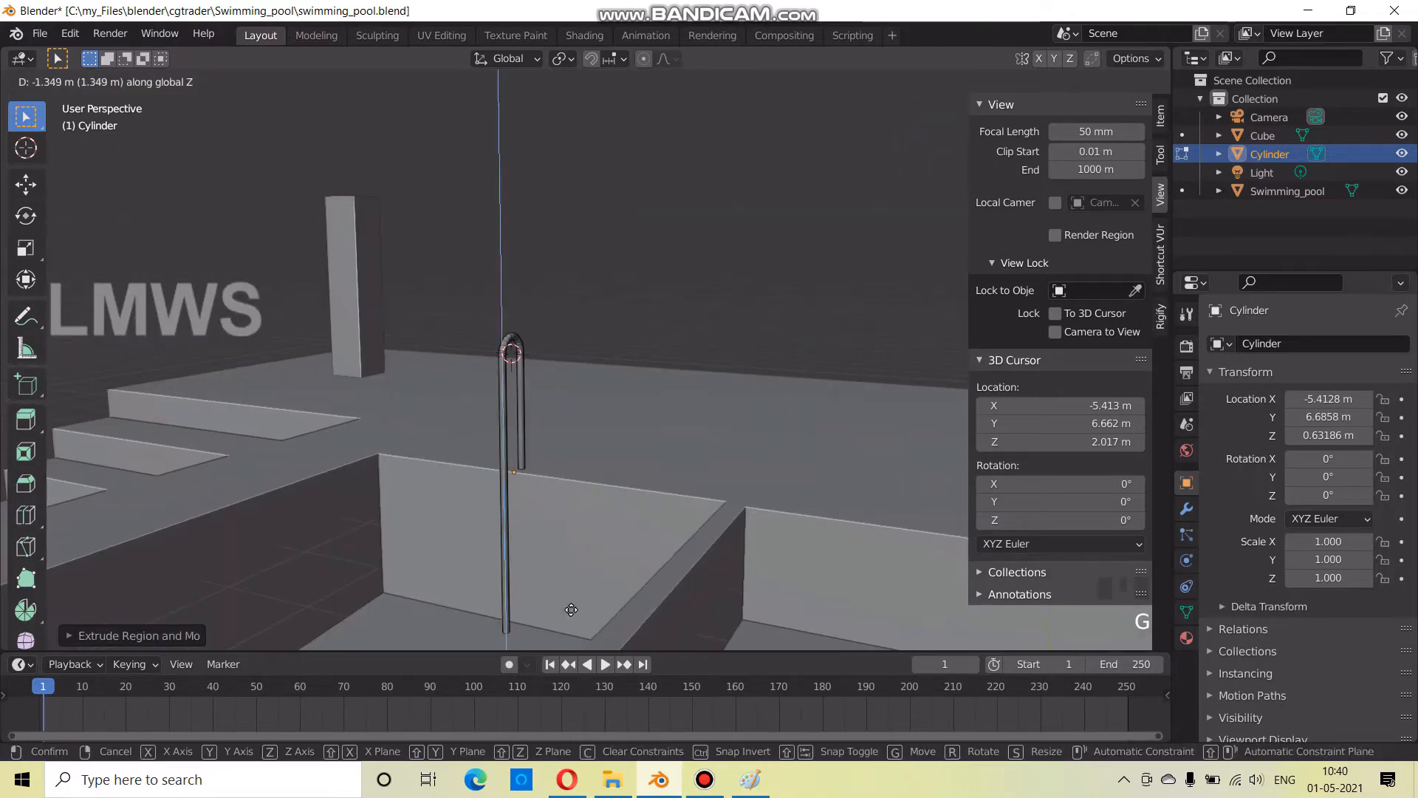
click(571, 606)
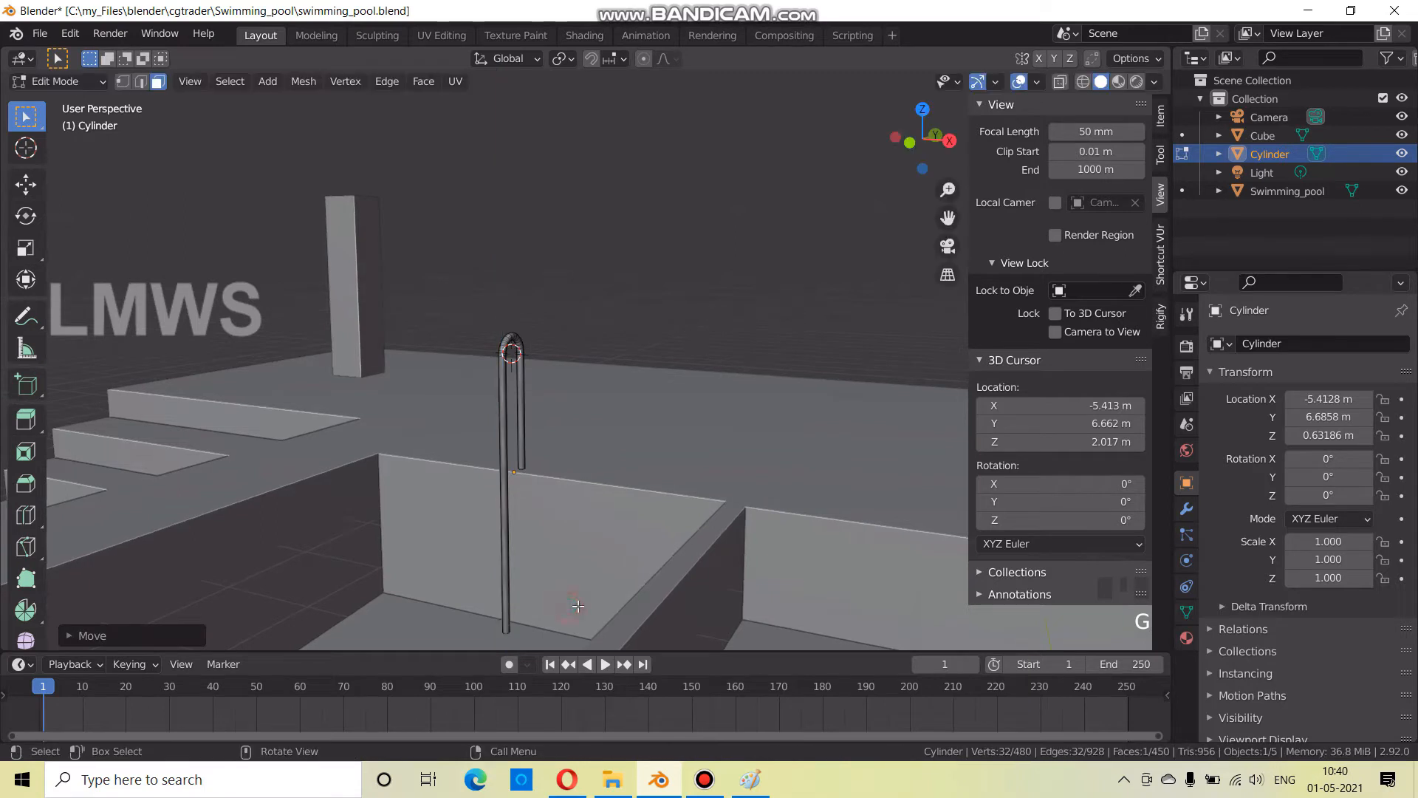
middle_drag(516, 493, 506, 436)
key(alt+a)
key(Tab)
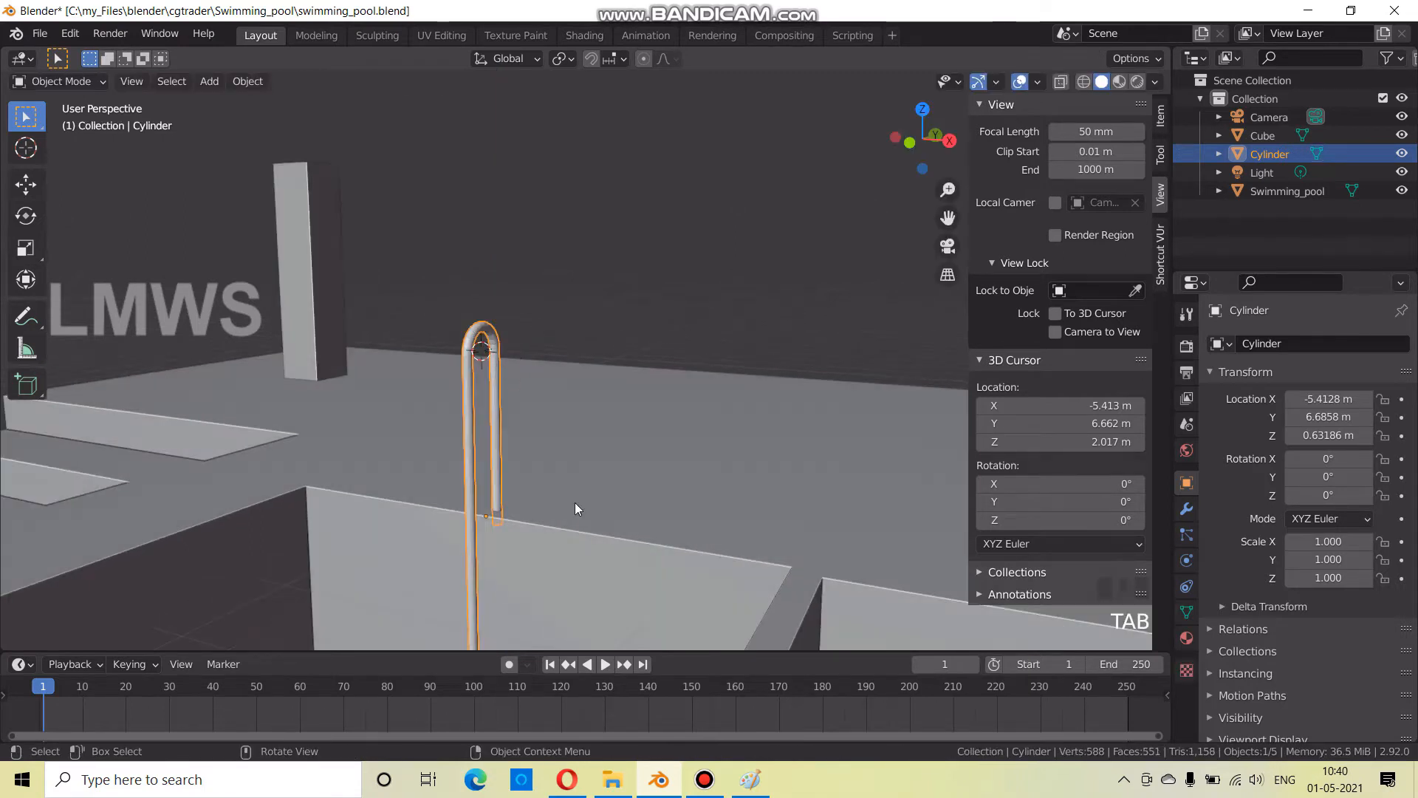
Move the curved handrail about 1 m along negative X beside the pool recess
scroll(576, 505, down, 2)
key(g)
key(x)
click(504, 487)
middle_drag(504, 486, 520, 516)
In Edit Mode, duplicate the whole handrail and place the copy about 1.6 m away along X
key(Tab)
key(a)
key(shift+d)
key(x)
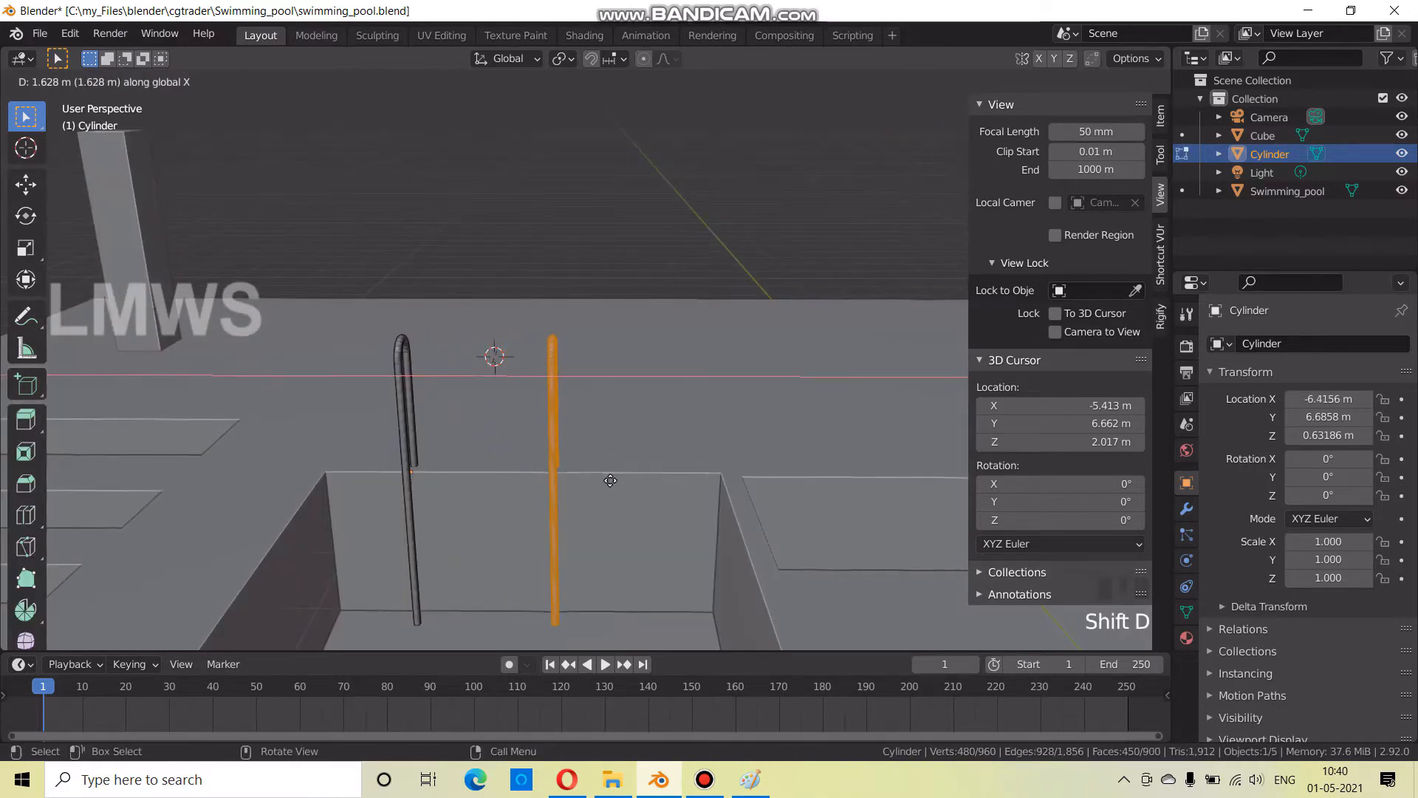
click(602, 489)
middle_drag(602, 489, 529, 444)
scroll(560, 495, up, 2)
key(alt+a)
Add a cylinder mesh at the 3D cursor between the two handrails
key(shift+a)
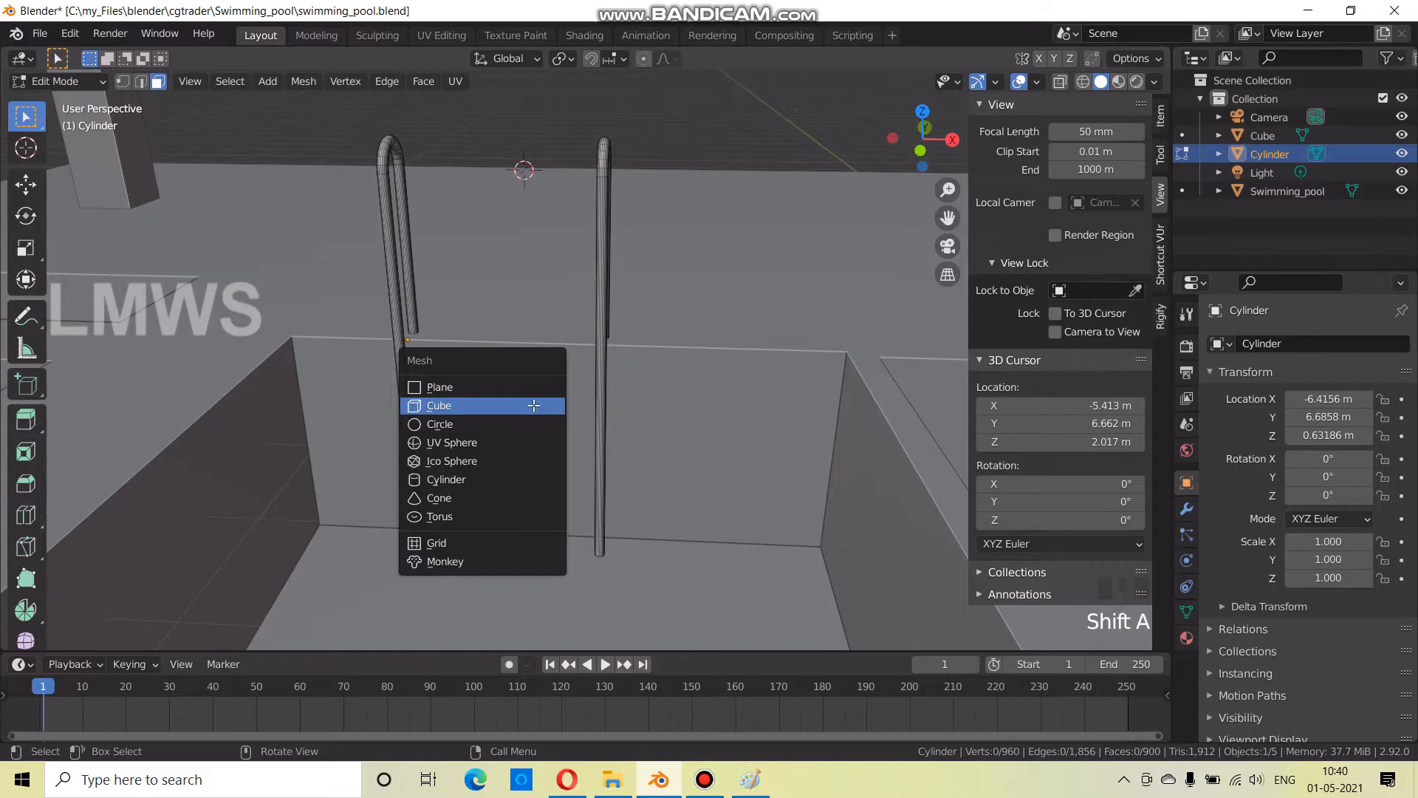
key(Escape)
scroll(499, 409, up, 1)
key(alt+a)
key(shift+a)
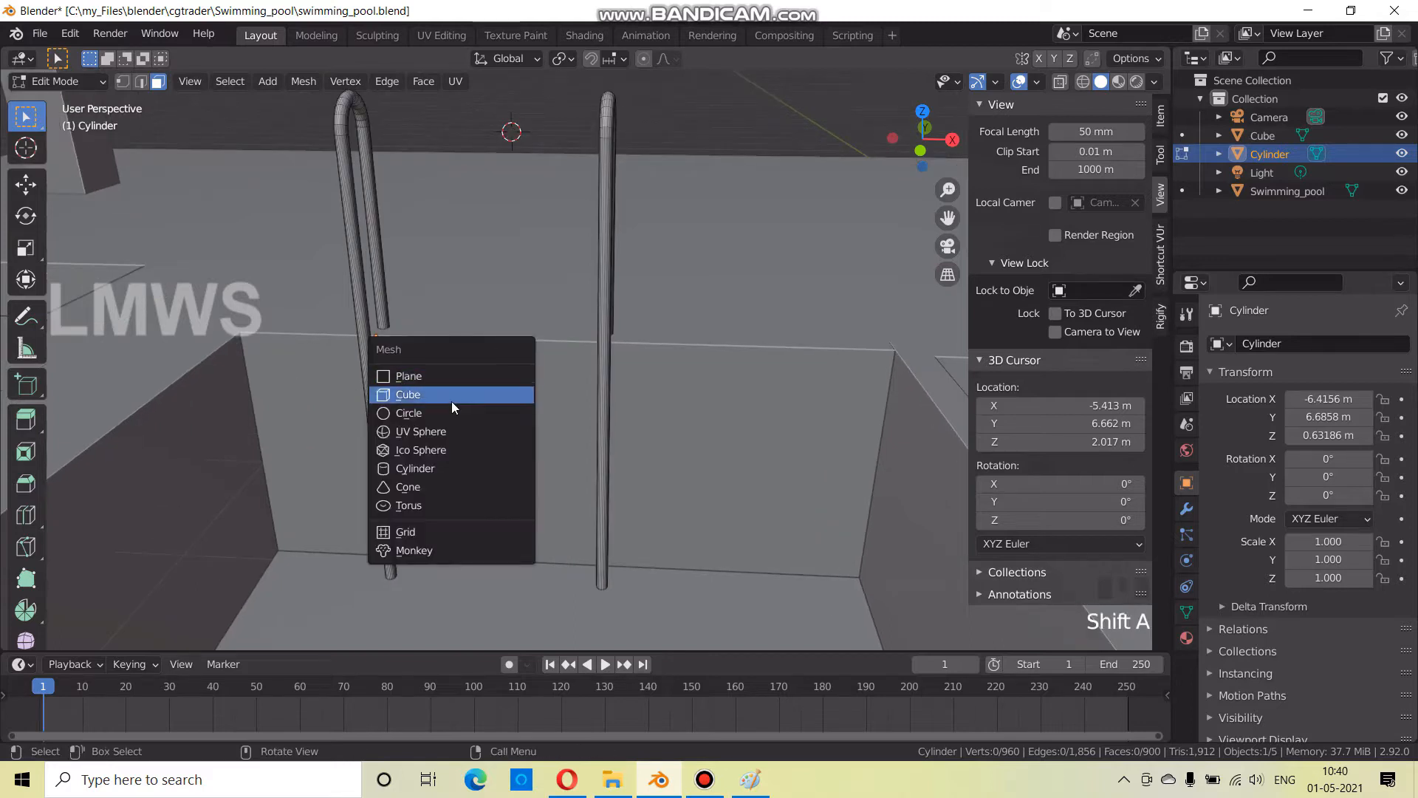
click(436, 470)
Scale the new cylinder down to a small size and stretch it along Z into a bar
key(s)
key(s)
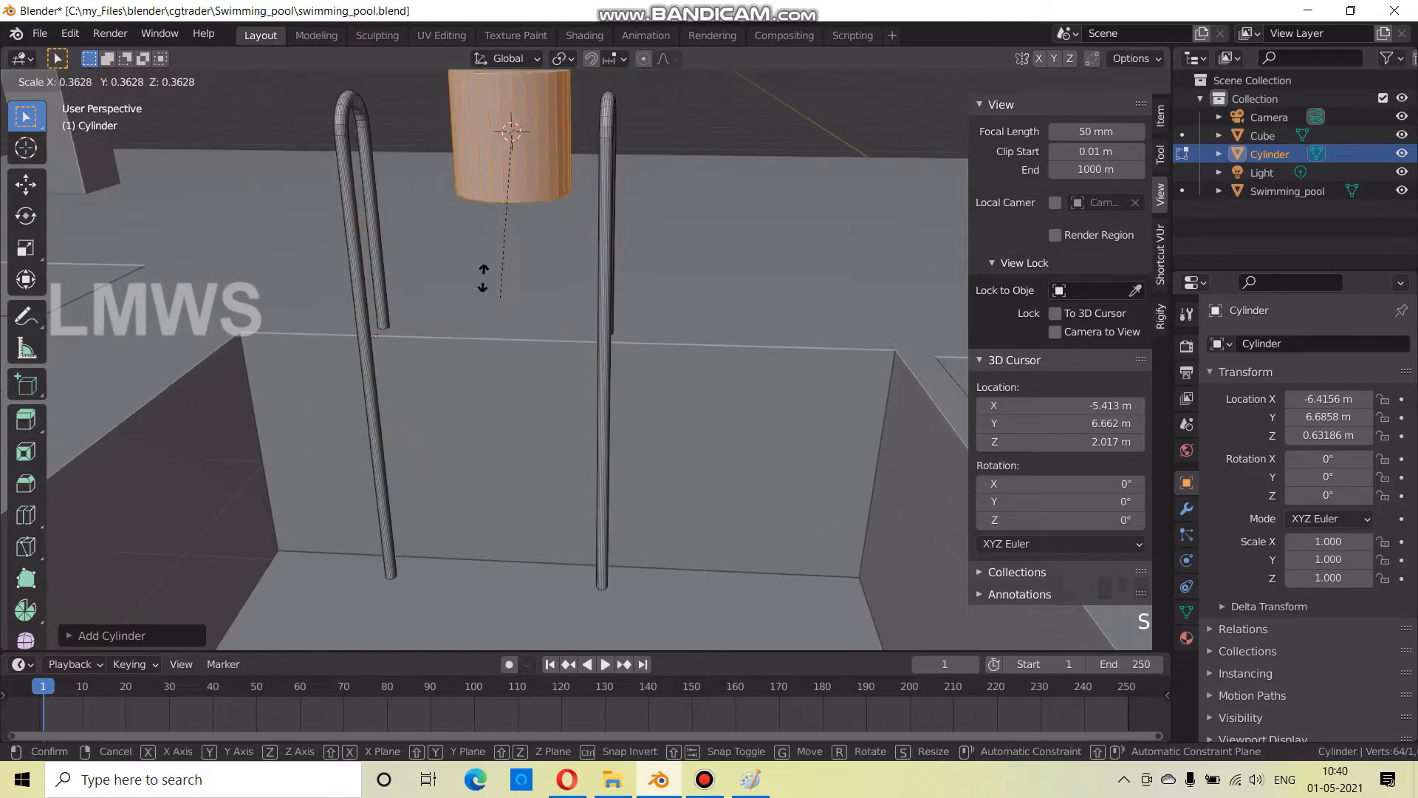
key(s)
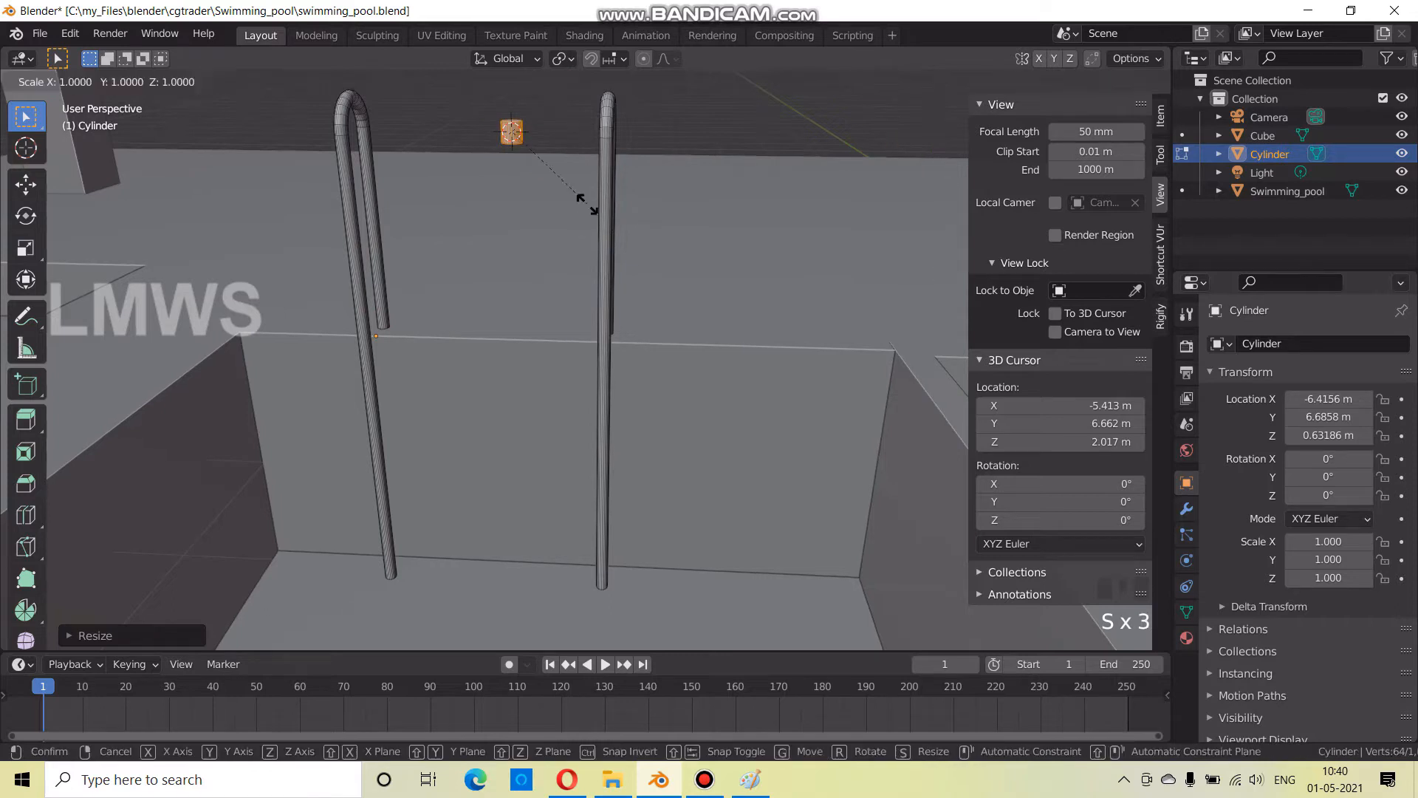
key(z)
click(1148, 466)
scroll(754, 440, down, 2)
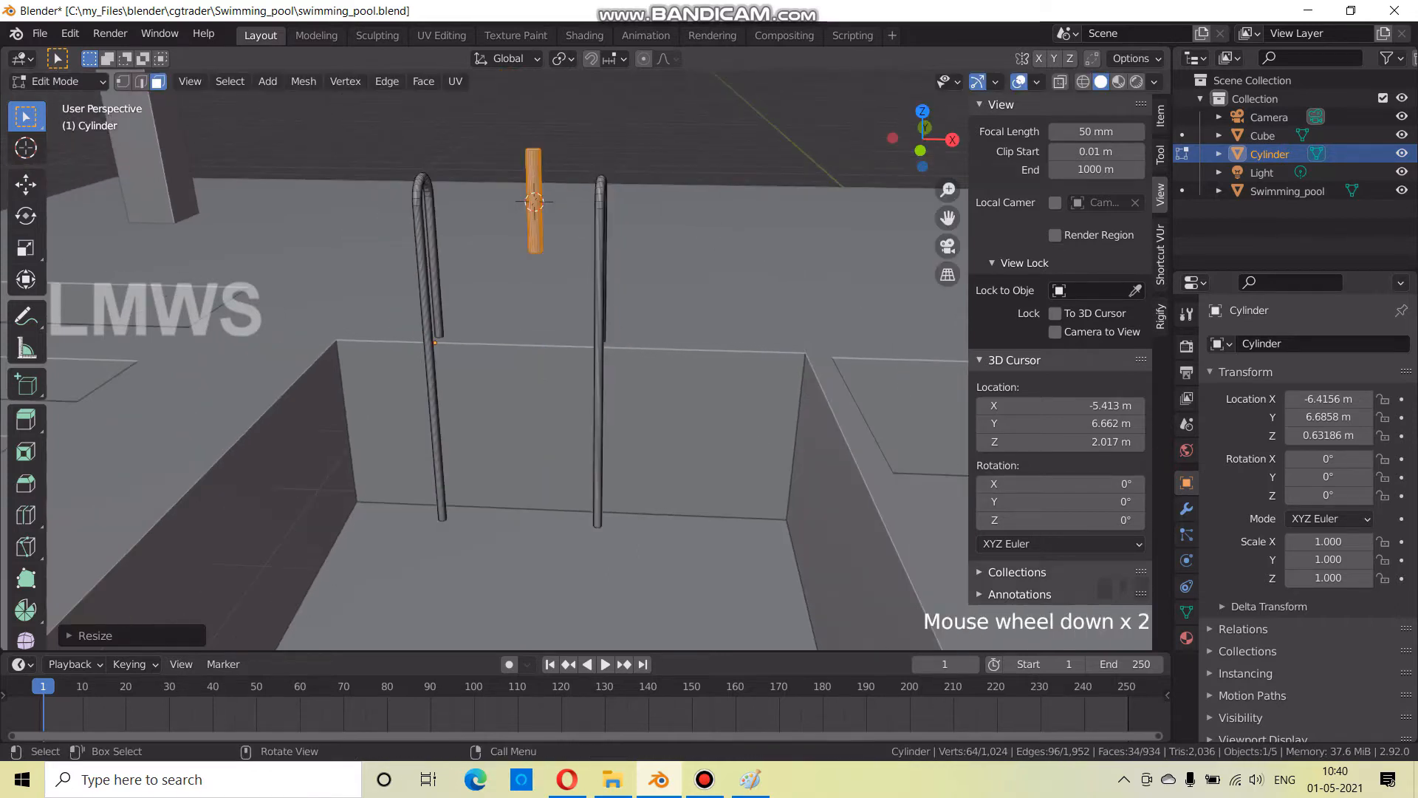
Rotate the bar 90° about Y to lie horizontally and thin it by scaling on every axis except X
text(rx)
text(90)
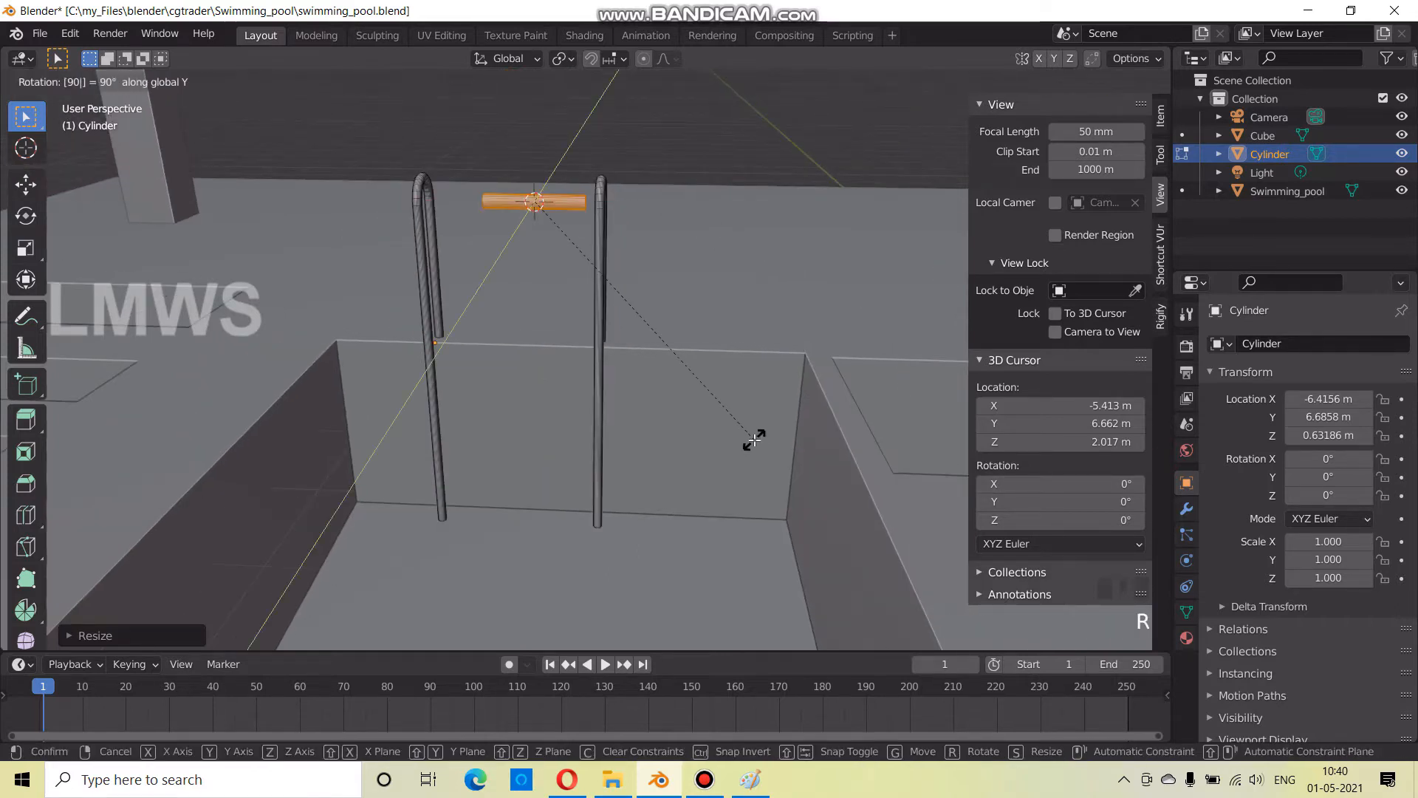
key(Return)
key(KP_7)
scroll(754, 440, up, 5)
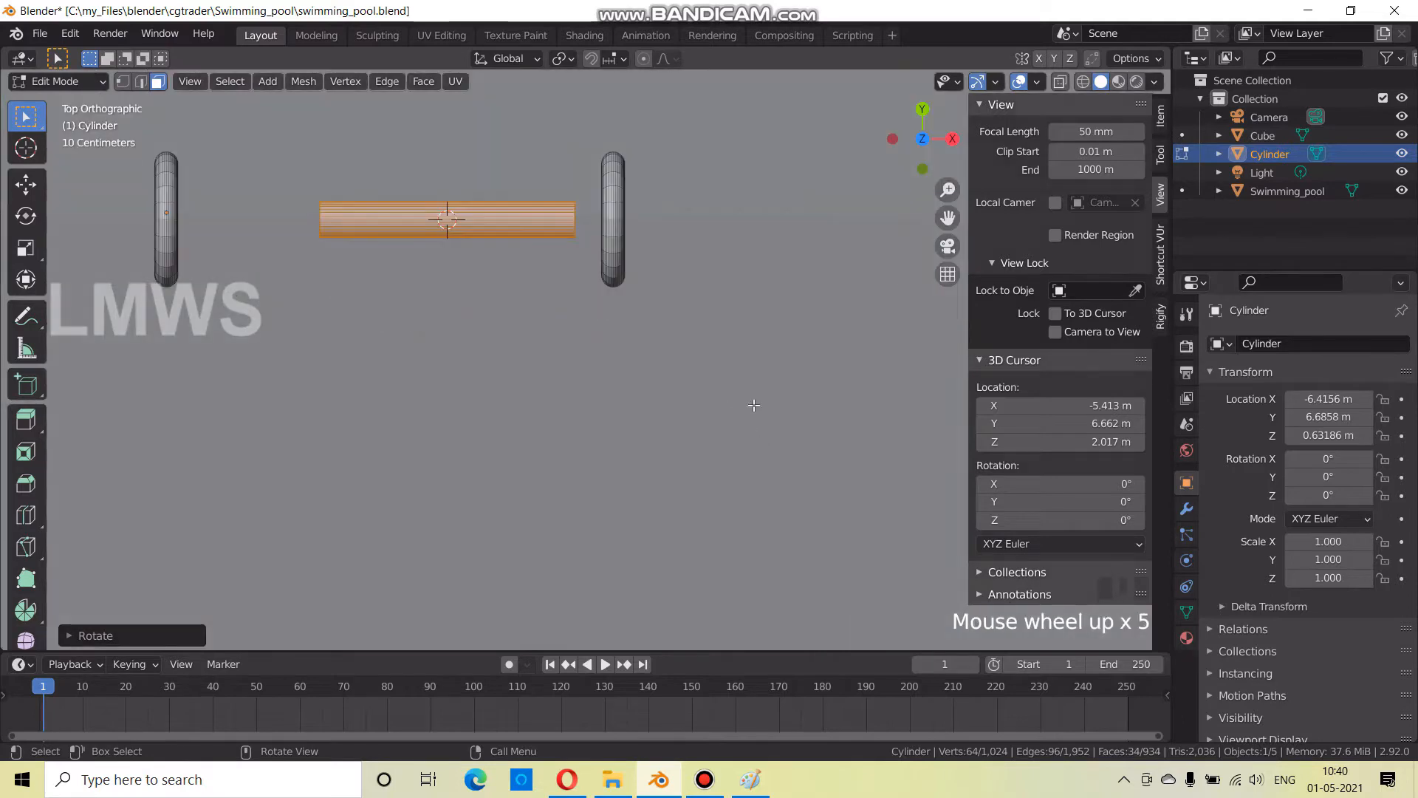
key(s)
key(shift+x)
click(492, 324)
middle_drag(768, 545, 739, 473)
scroll(758, 427, down, 2)
key(s)
key(shift+x)
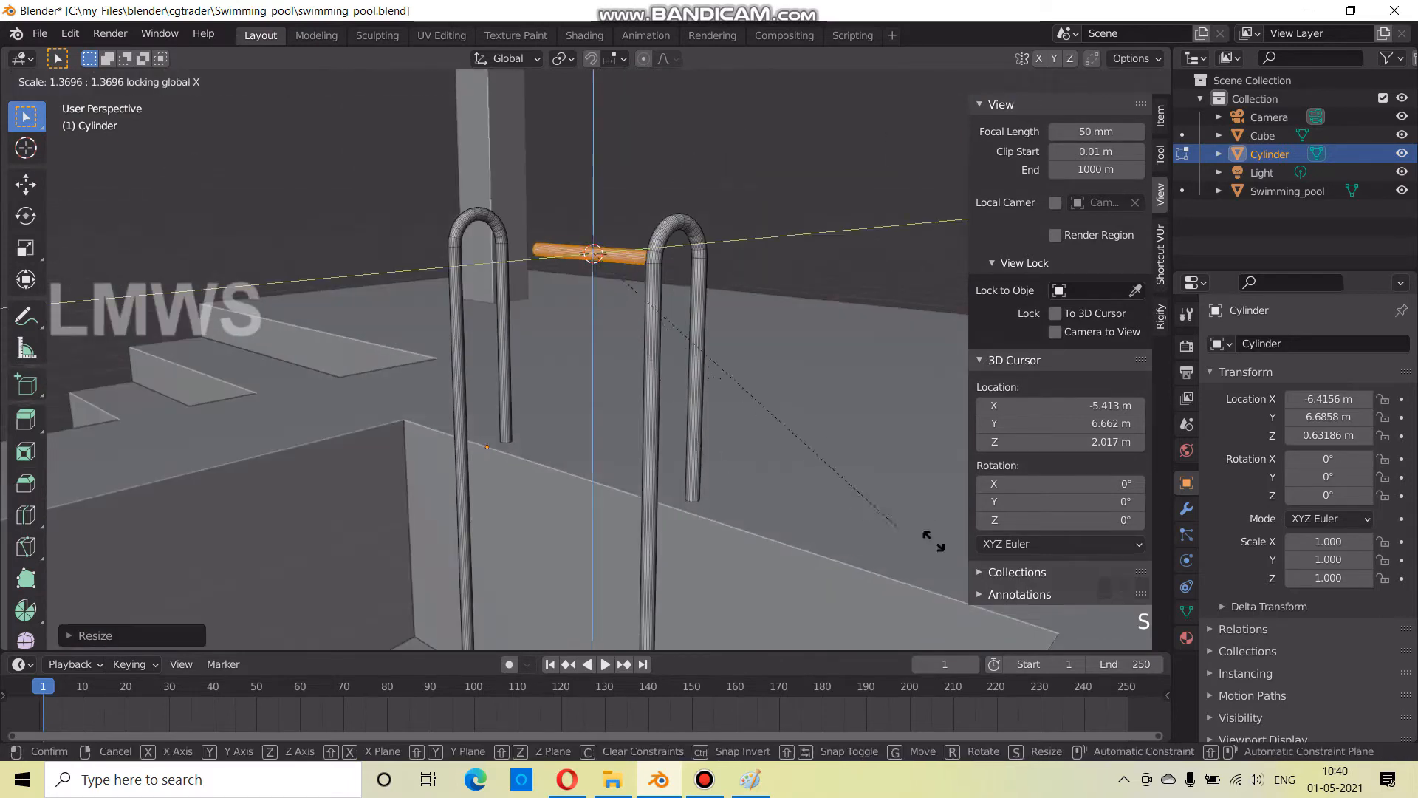
right_click(877, 518)
In the front view, centre the bar between the handrails along X and lower it to just above the deck
key(KP_1)
scroll(722, 443, down, 2)
key(g)
key(x)
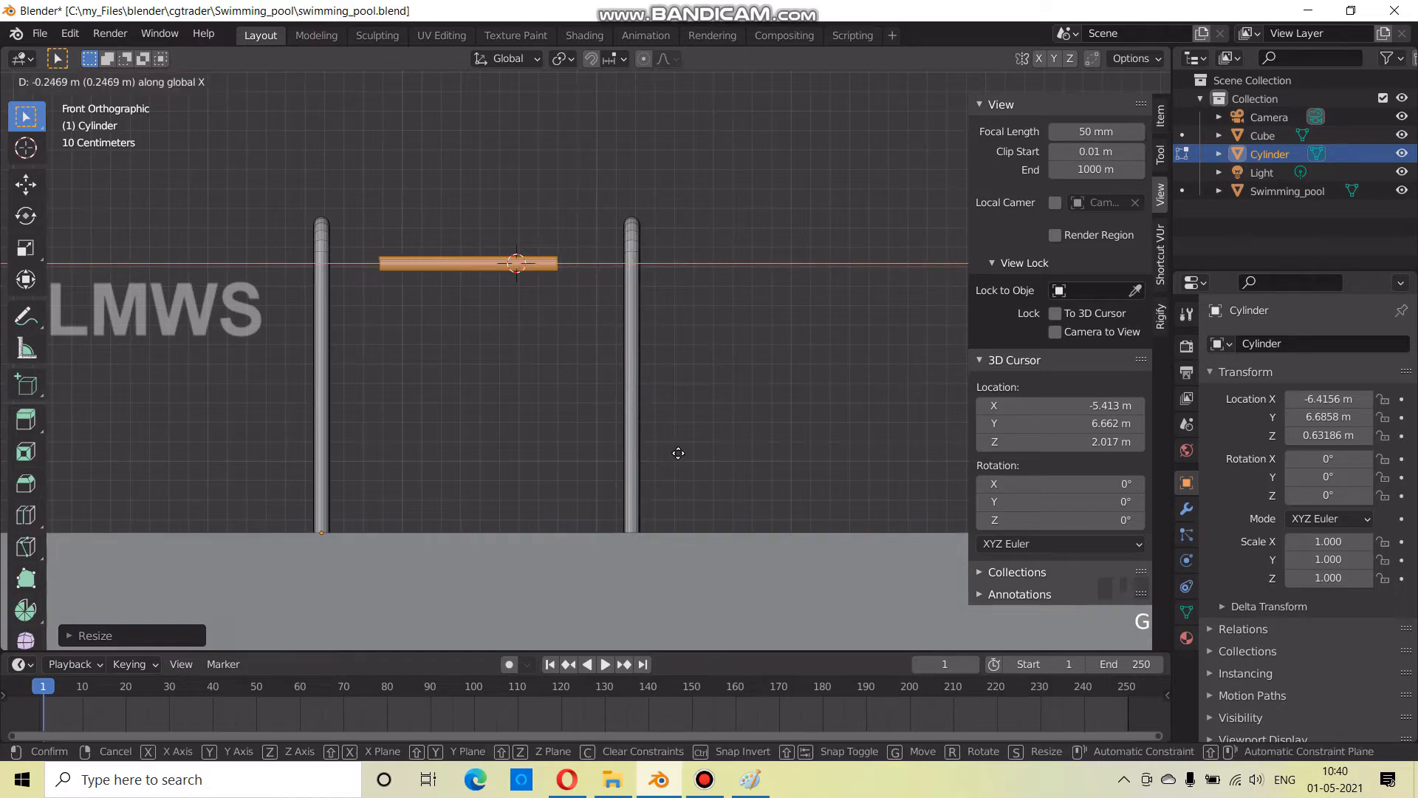
click(681, 453)
key(g)
click(662, 586)
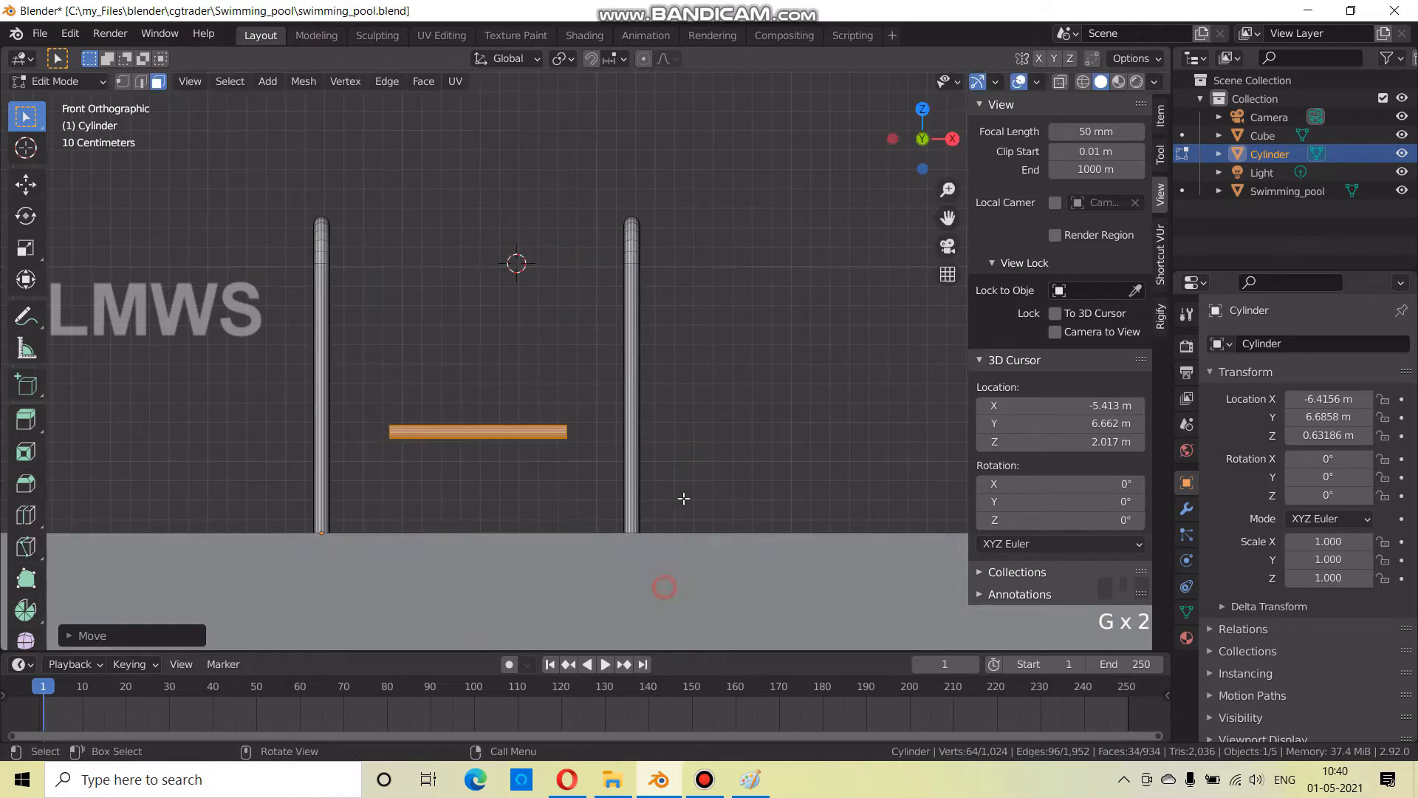
Move the bar about -0.45 m along Y toward the pool-side legs and lengthen it to span both handrails
middle_drag(661, 586, 719, 452)
scroll(719, 452, down, 2)
key(s)
key(y)
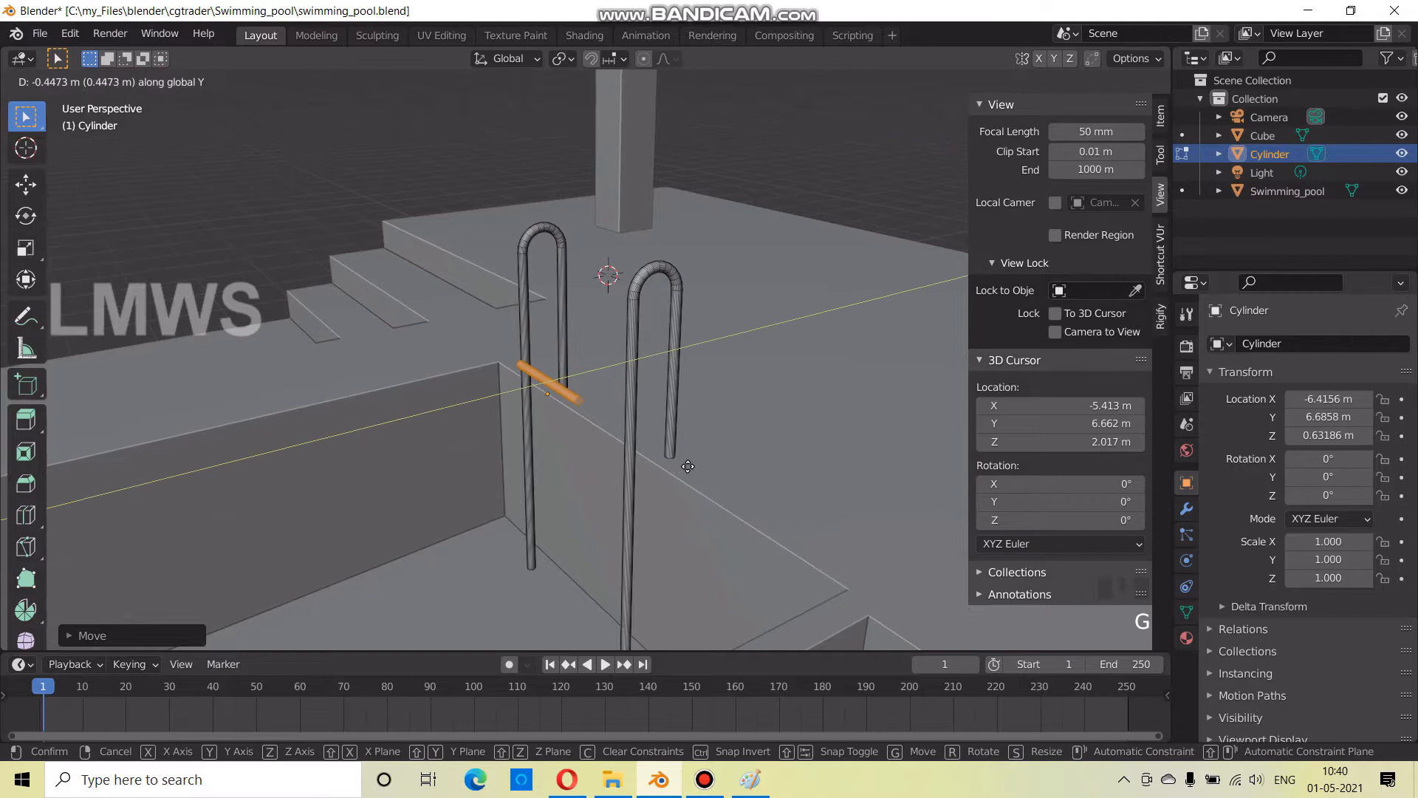
click(689, 468)
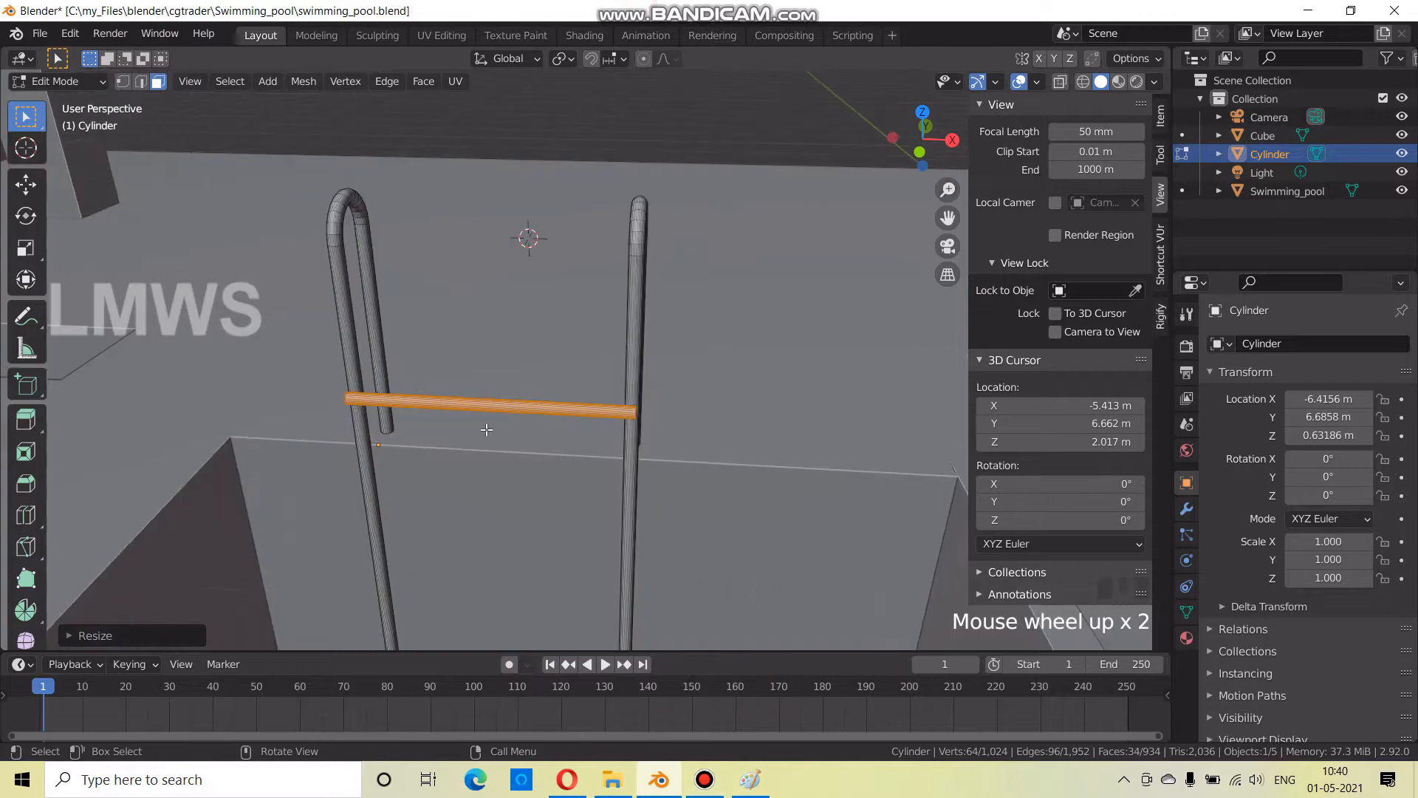
Lower the rung along Z to near the deck edge and shift it about 0.11 m along Y onto the pool-side legs
scroll(437, 462, down, 2)
middle_drag(436, 462, 462, 421)
scroll(469, 425, up, 1)
key(g)
key(z)
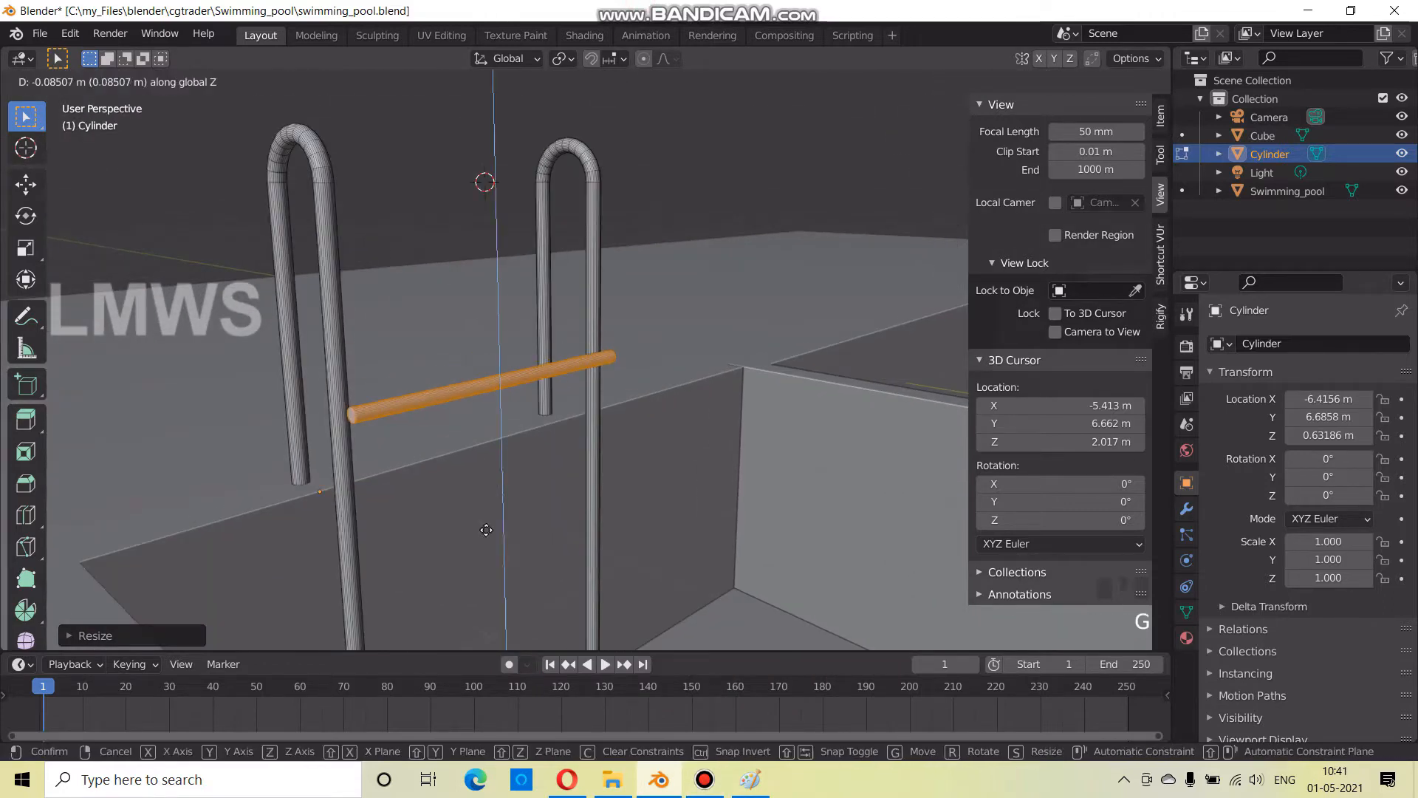
click(503, 558)
key(g)
key(y)
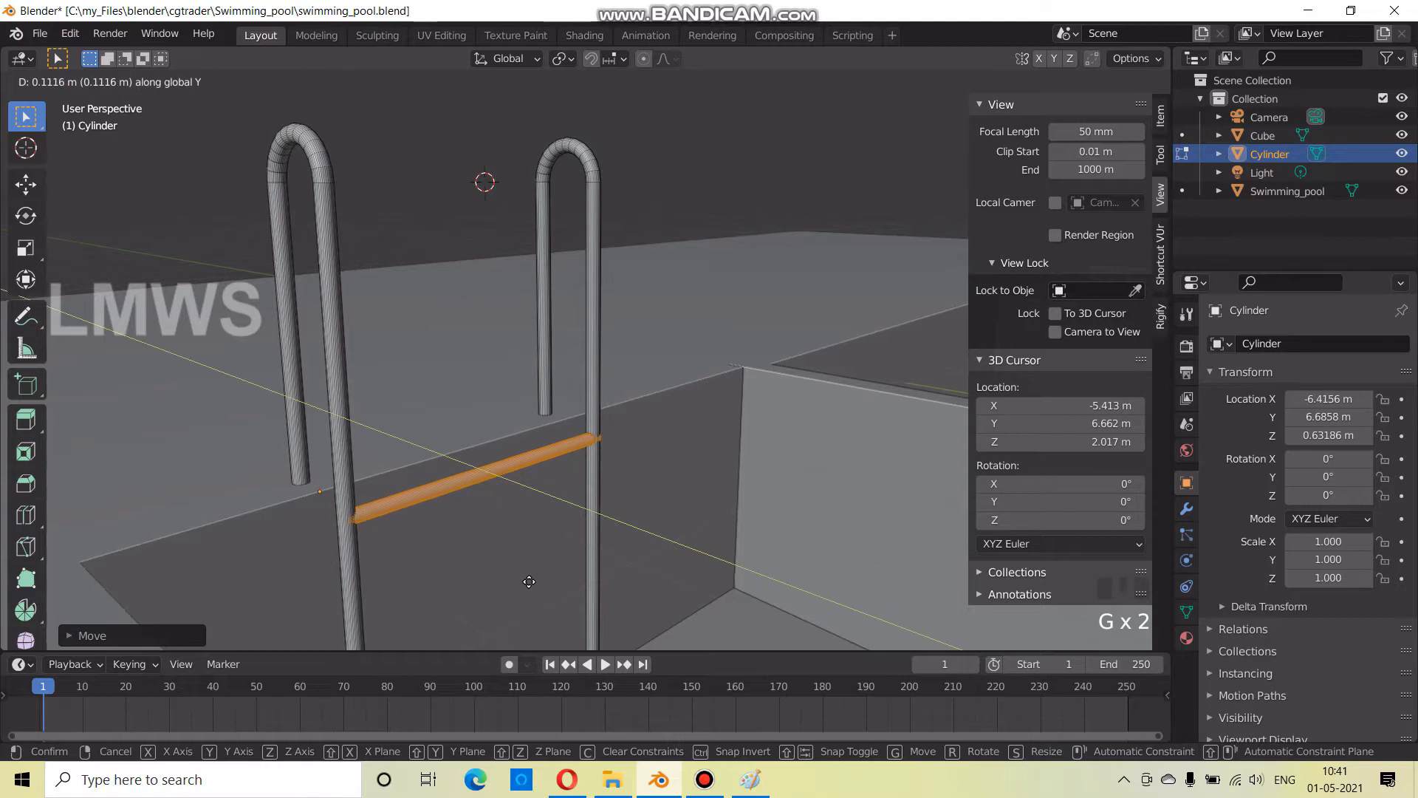
click(527, 582)
Duplicate the rung twice downward along Z to make two more evenly spaced ladder rungs
shift+middle_drag(584, 565, 501, 437)
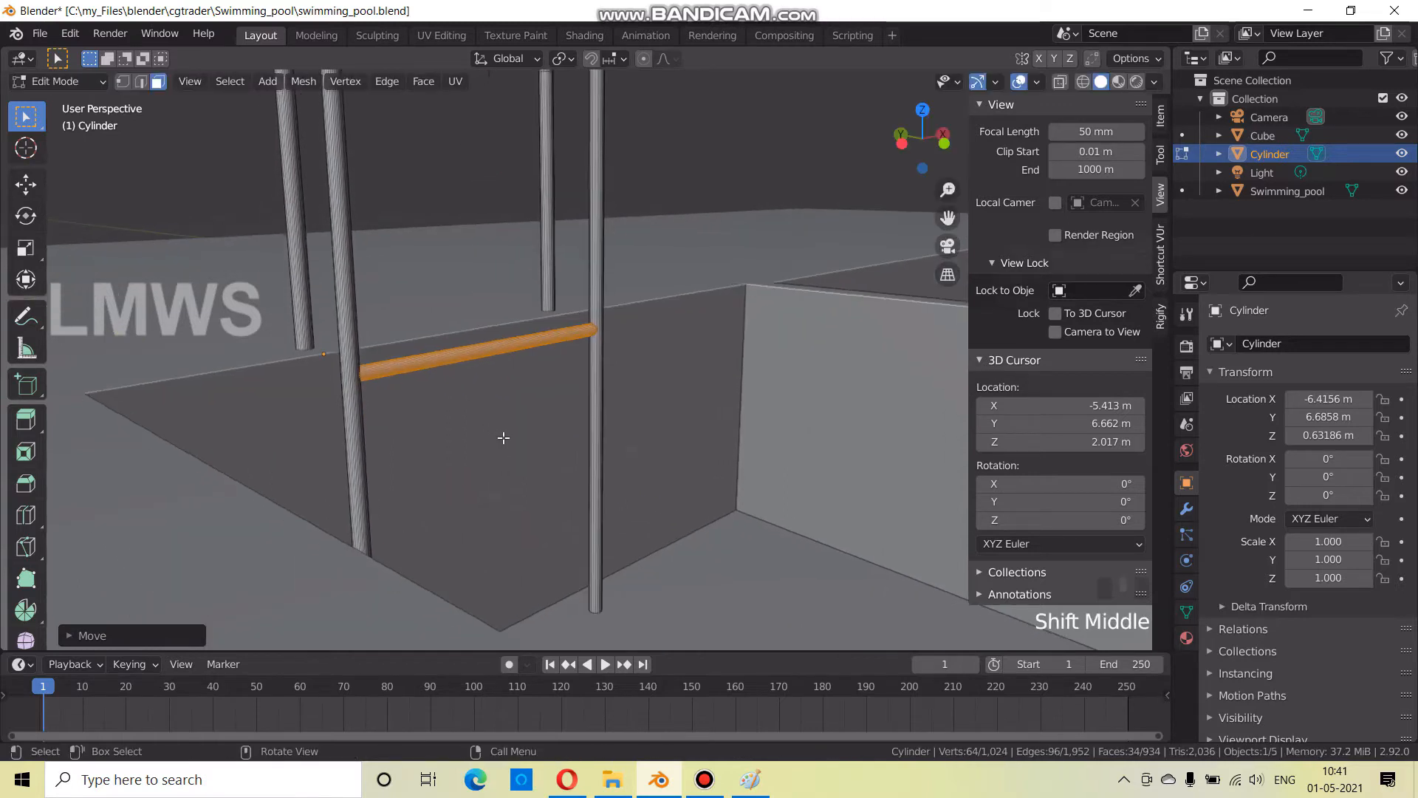
key(shift+d)
key(z)
click(545, 481)
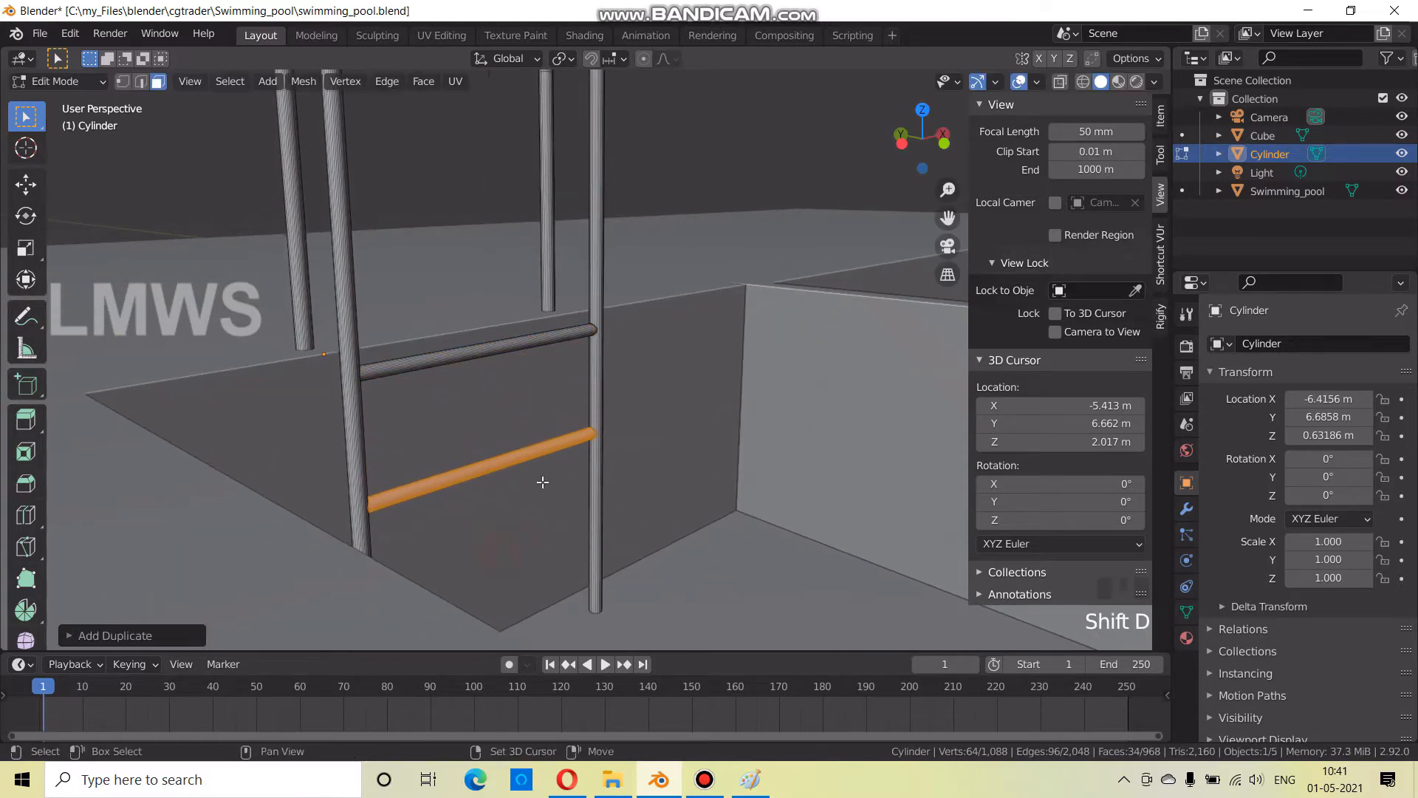
shift+middle_drag(545, 481, 500, 435)
key(shift+d)
key(z)
click(508, 535)
Clear the selection, return to Object Mode and save the file with the finished ladder
middle_drag(509, 535, 338, 468)
scroll(548, 432, down, 3)
key(ctrl+s)
key(alt+a)
key(Tab)
scroll(550, 431, down, 4)
key(ctrl+s)
middle_drag(416, 414, 489, 430)
scroll(353, 304, up, 2)
click(340, 325)
key(x)
click(593, 305)
shift+middle_drag(593, 304, 319, 384)
key(ctrl+z)
Rename the ladder object as Step_bar and save the file
key(ctrl+s)
scroll(319, 384, up, 3)
click(320, 290)
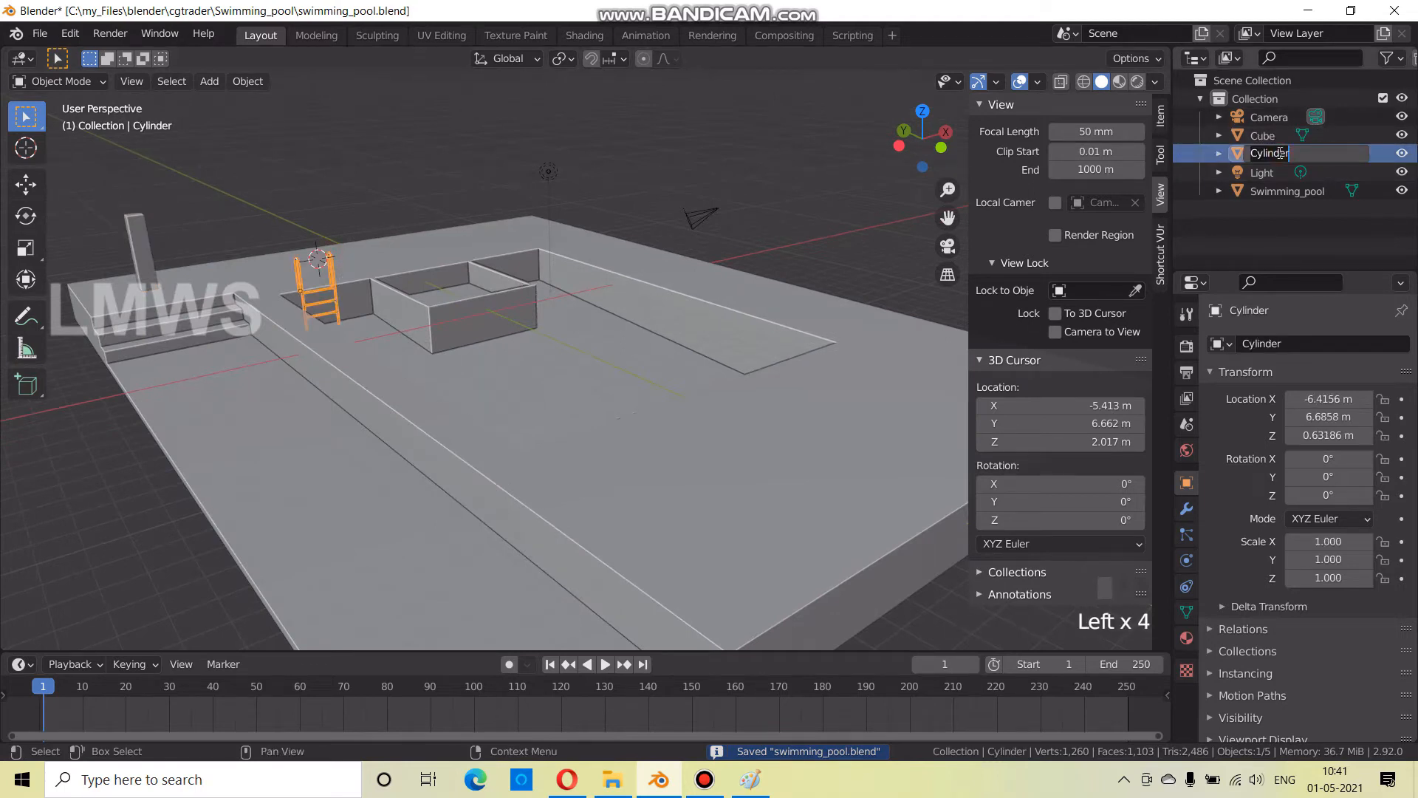
text(Step)
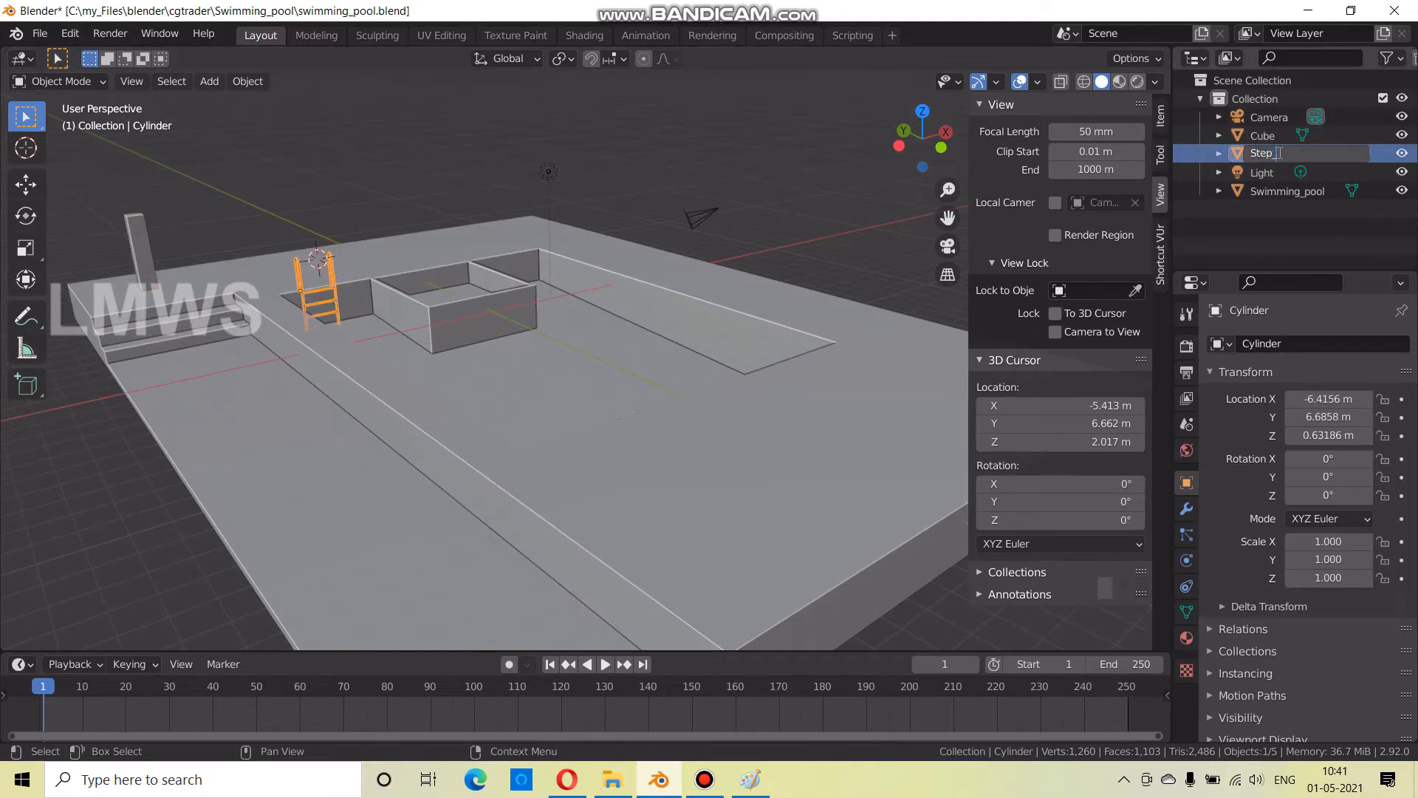
text(_bar)
key(Return)
key(ctrl+s)
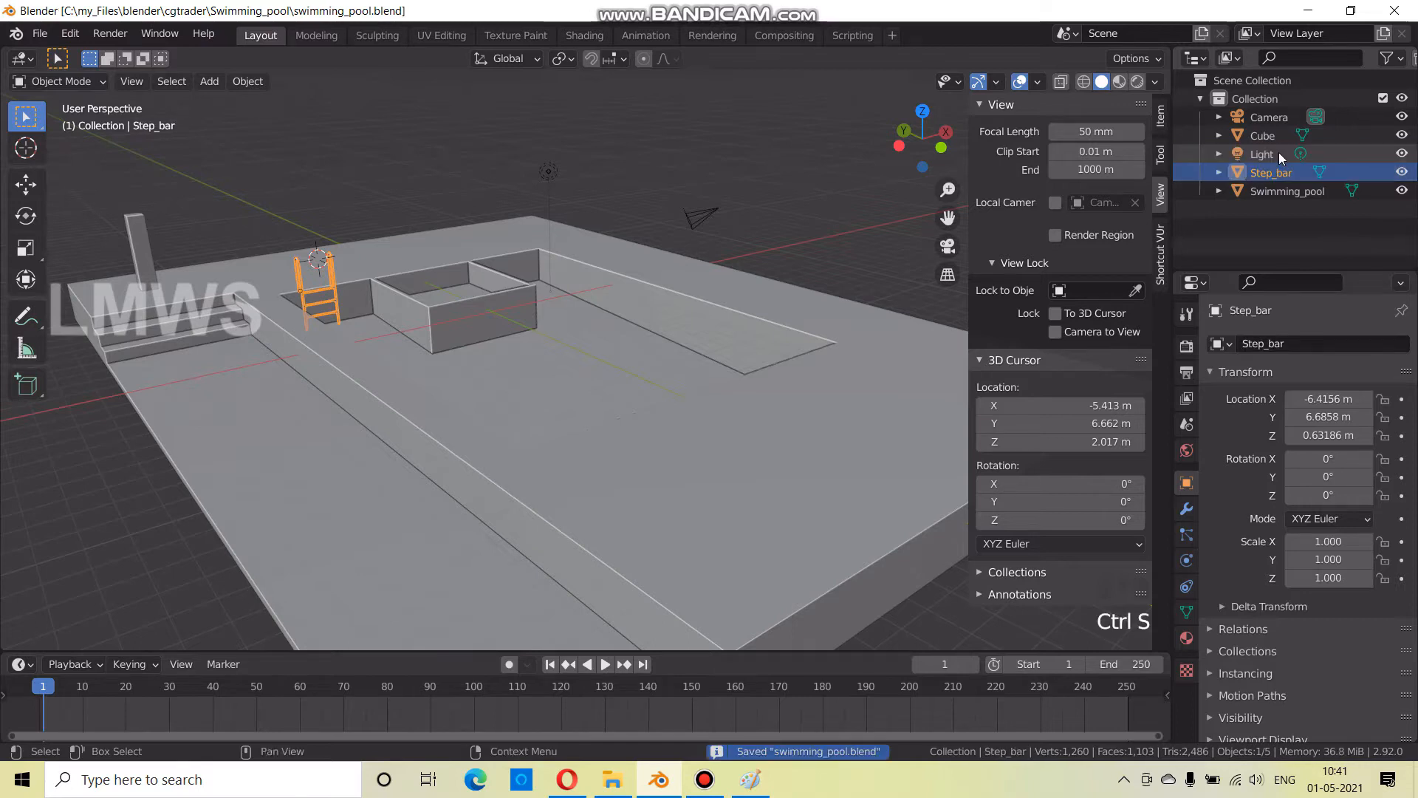
scroll(499, 325, up, 5)
middle_drag(499, 325, 778, 423)
scroll(643, 414, up, 2)
key(ctrl+5)
middle_drag(636, 489, 654, 476)
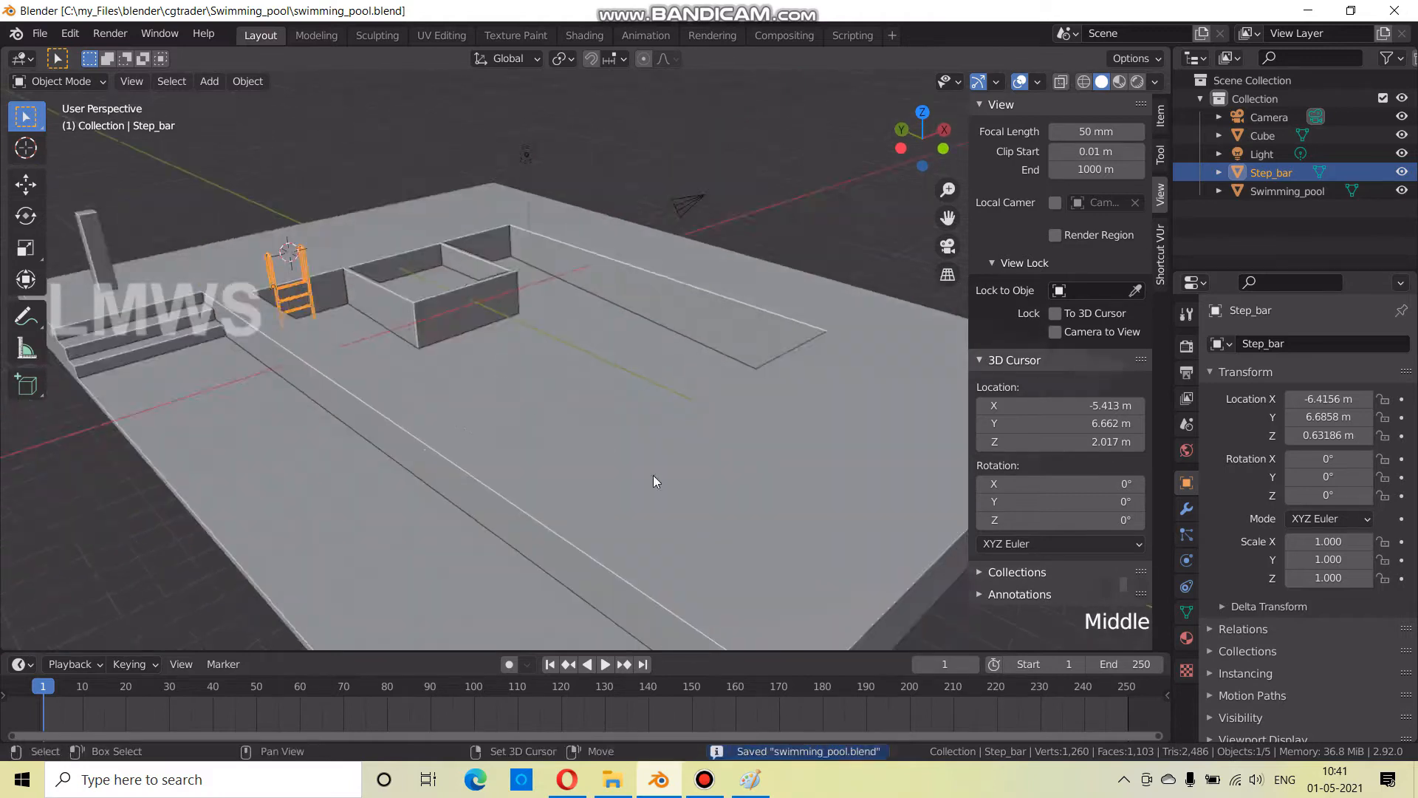
Check the pool reference photo in the browser, return to Blender and snap the 3D cursor to the deck face beyond the pool's end
scroll(769, 489, down, 2)
shift+middle_drag(769, 489, 597, 635)
click(567, 779)
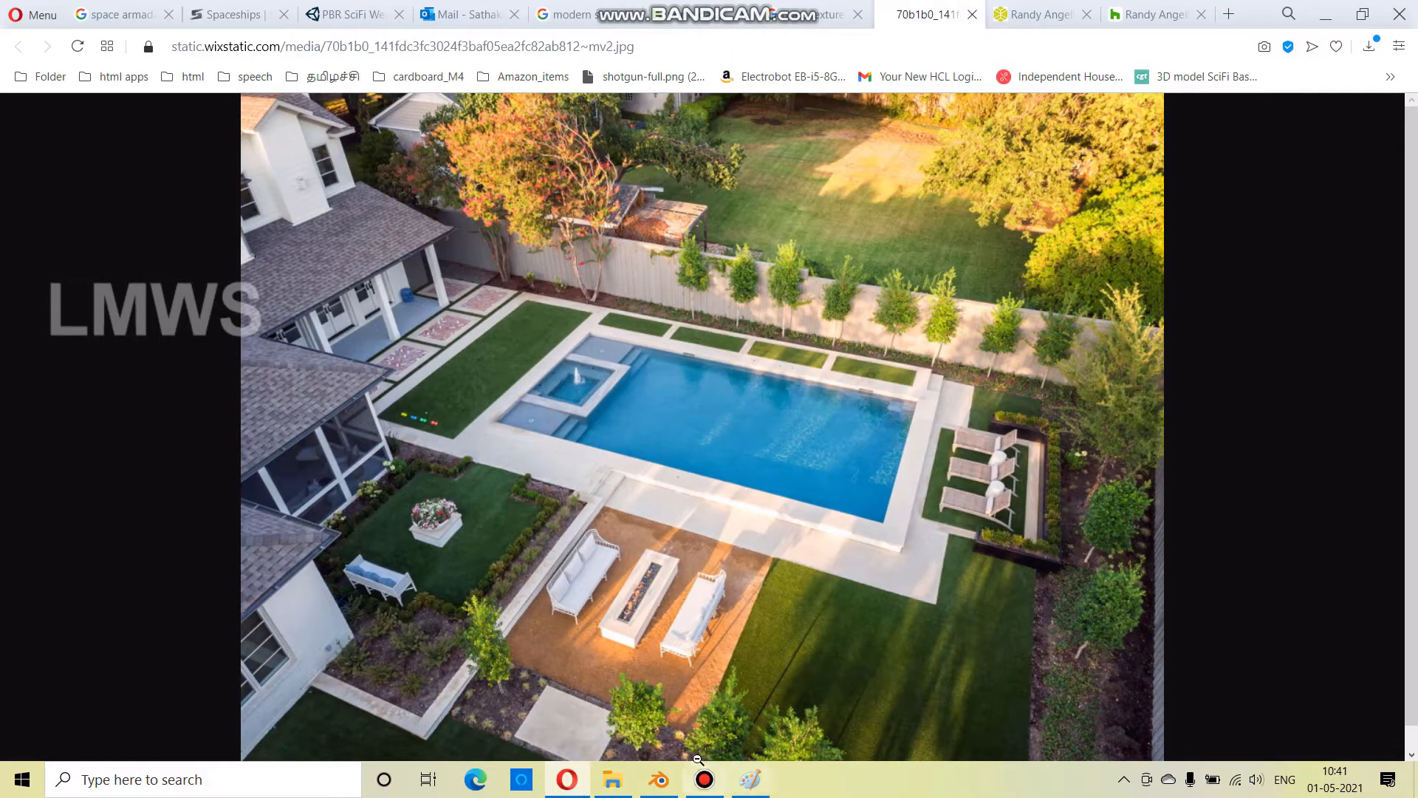
click(659, 779)
middle_drag(670, 540, 622, 418)
click(622, 418)
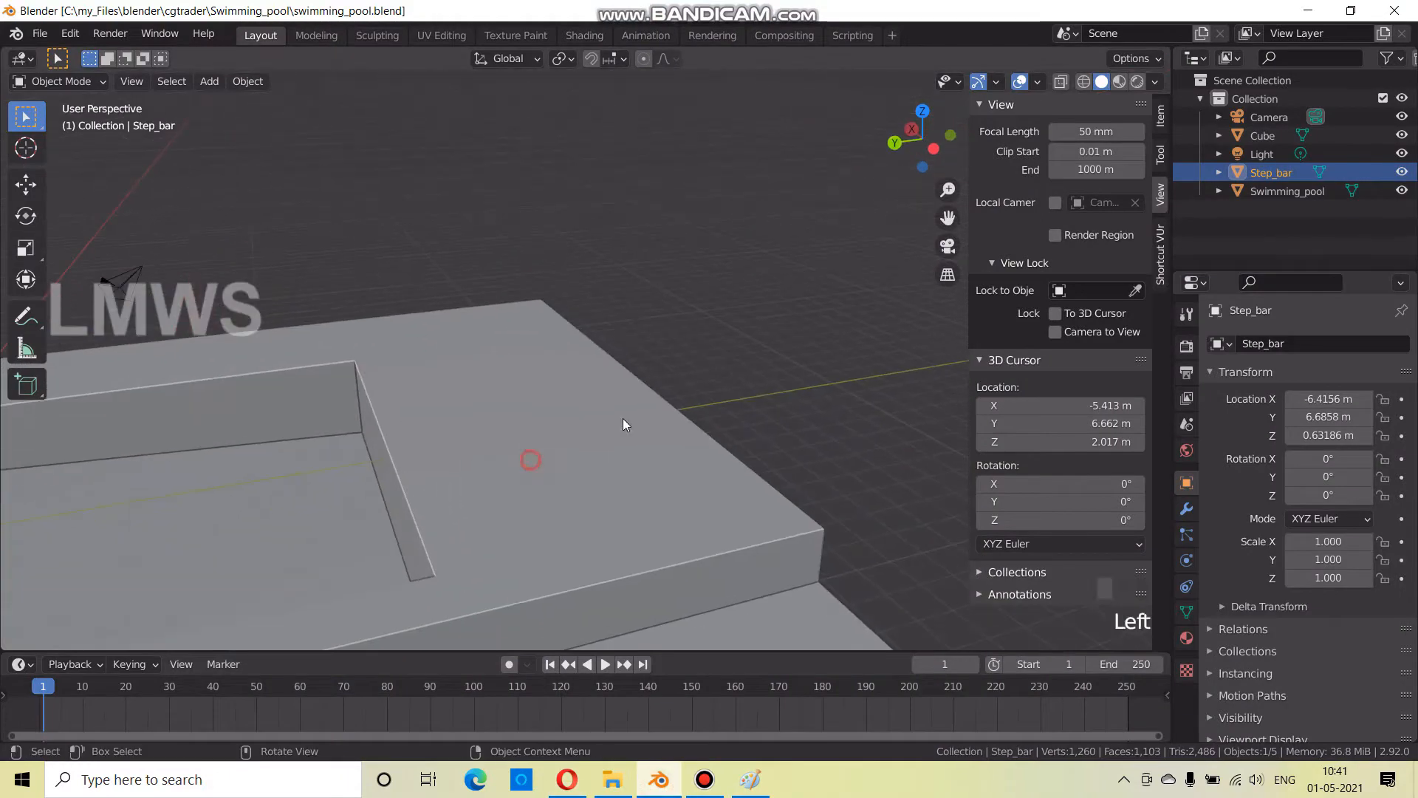
key(Tab)
click(630, 446)
key(shift+s)
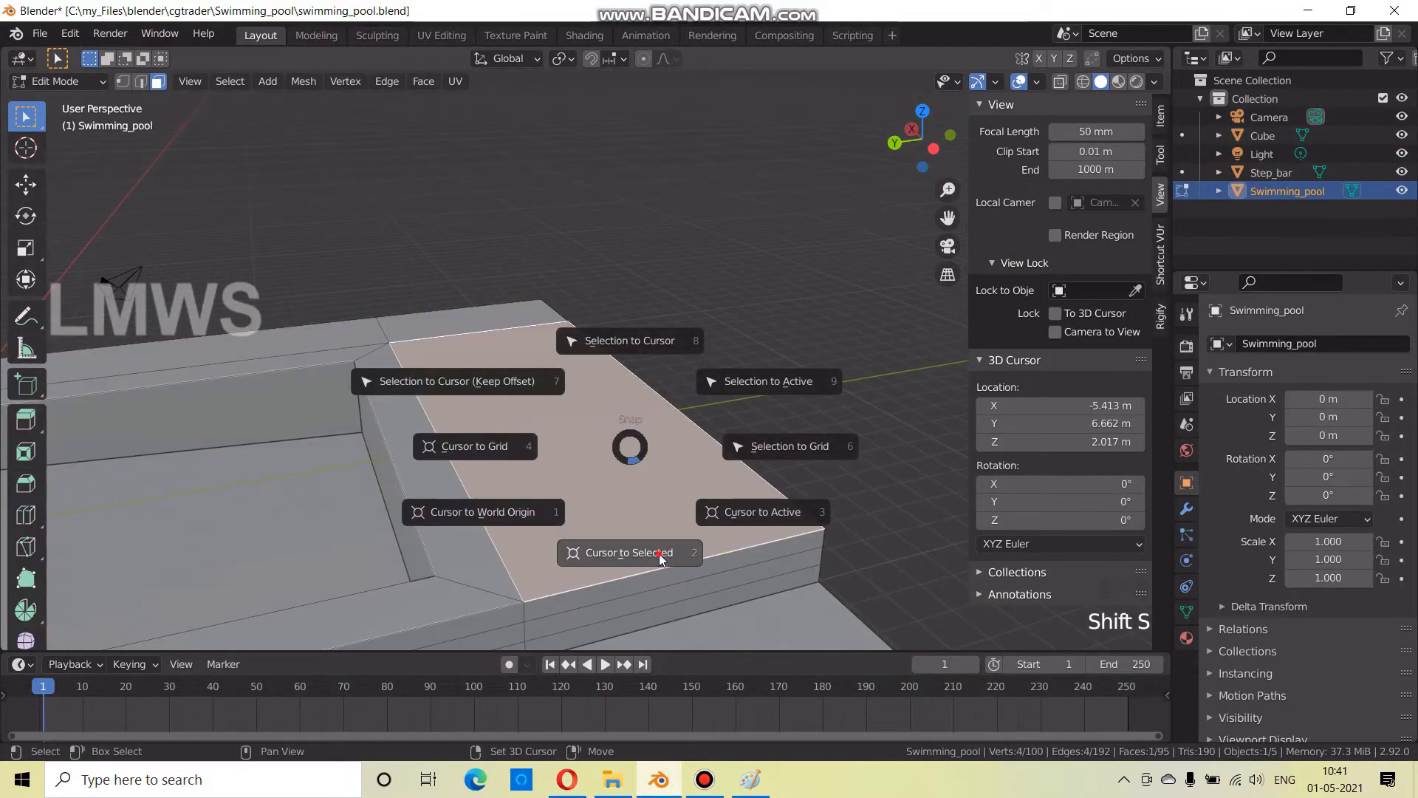
click(629, 525)
key(alt+a)
key(Tab)
key(alt+a)
Add a cube at the 3D cursor and raise it above the deck to about 3.25 m on Z
key(shift+a)
mouse_move(631, 393)
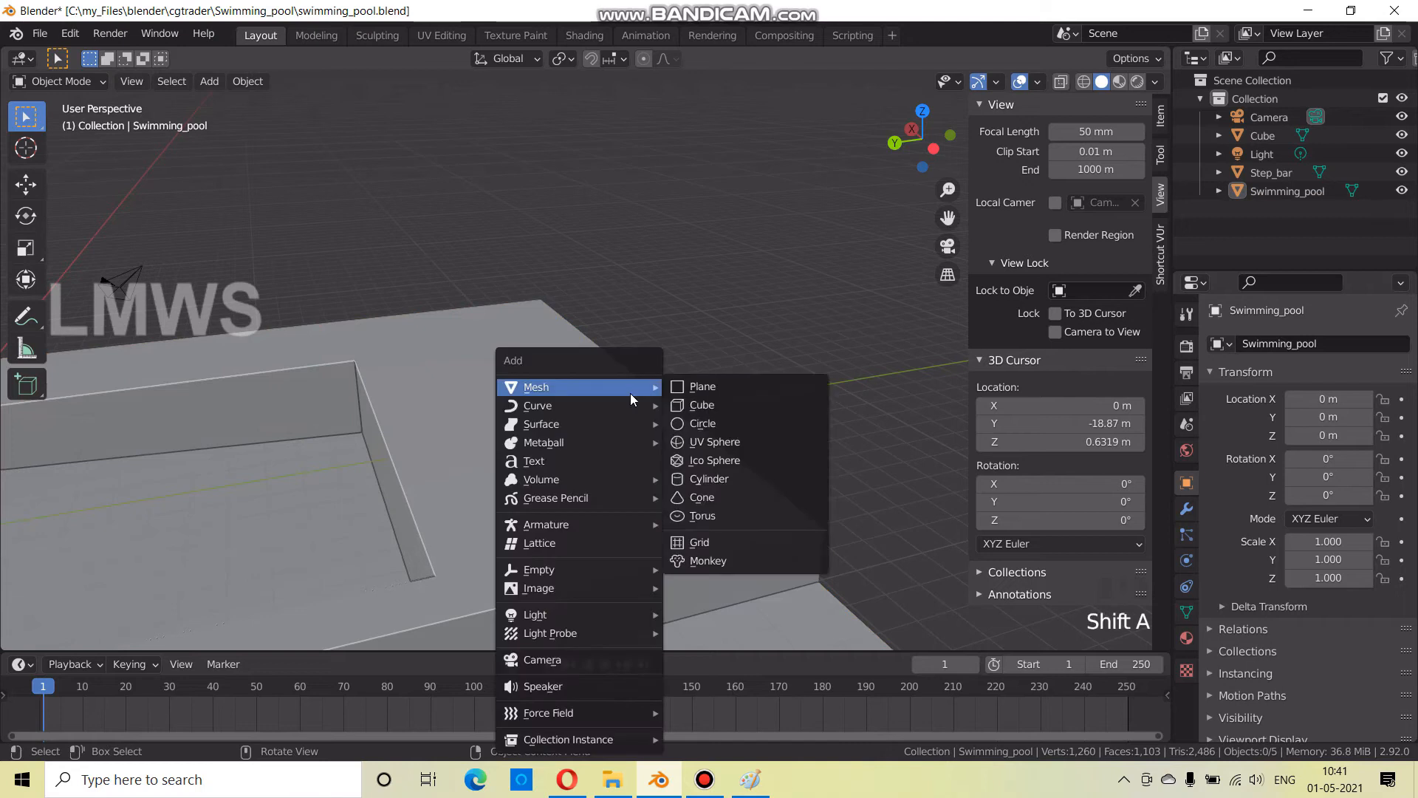
click(715, 408)
scroll(636, 489, up, 2)
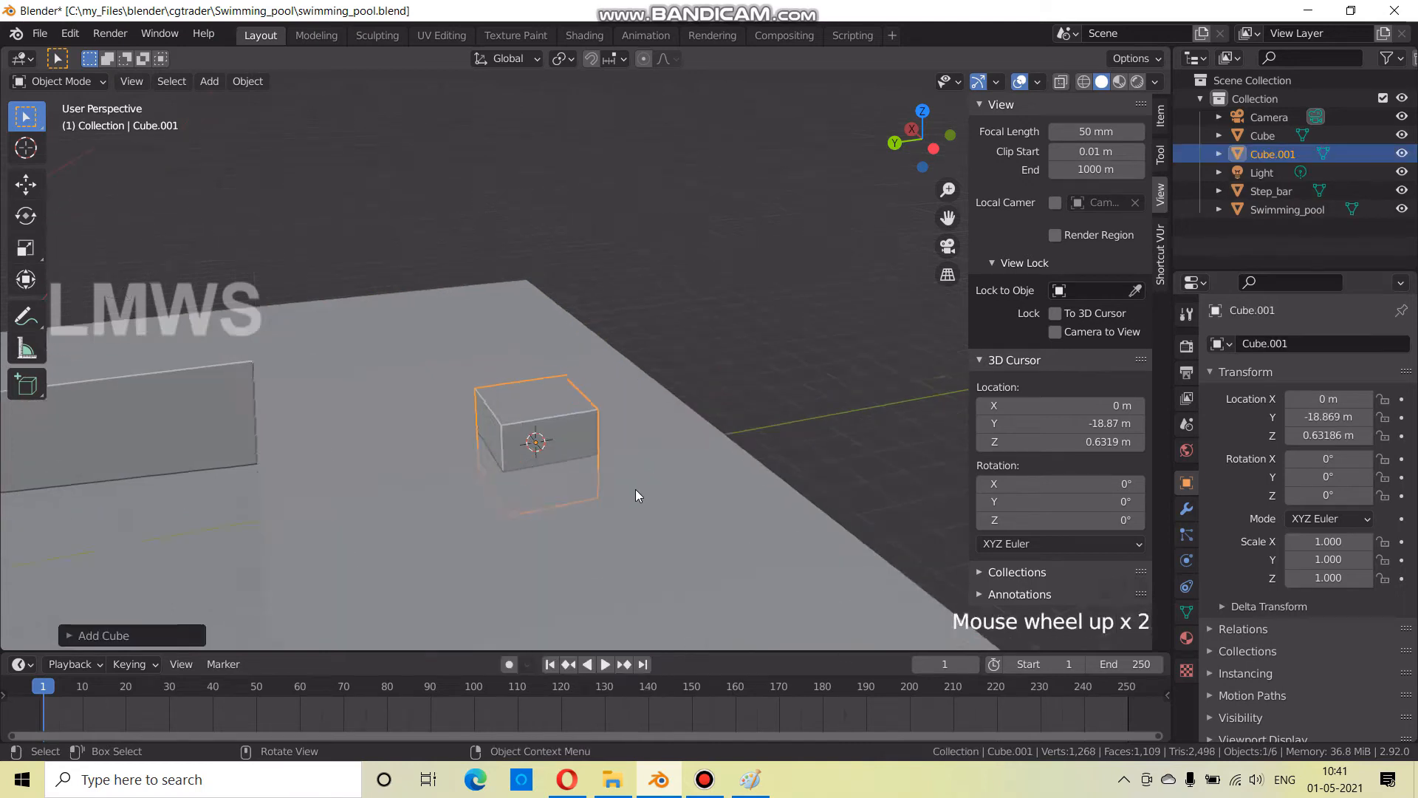
shift+middle_drag(636, 489, 693, 450)
scroll(699, 433, down, 1)
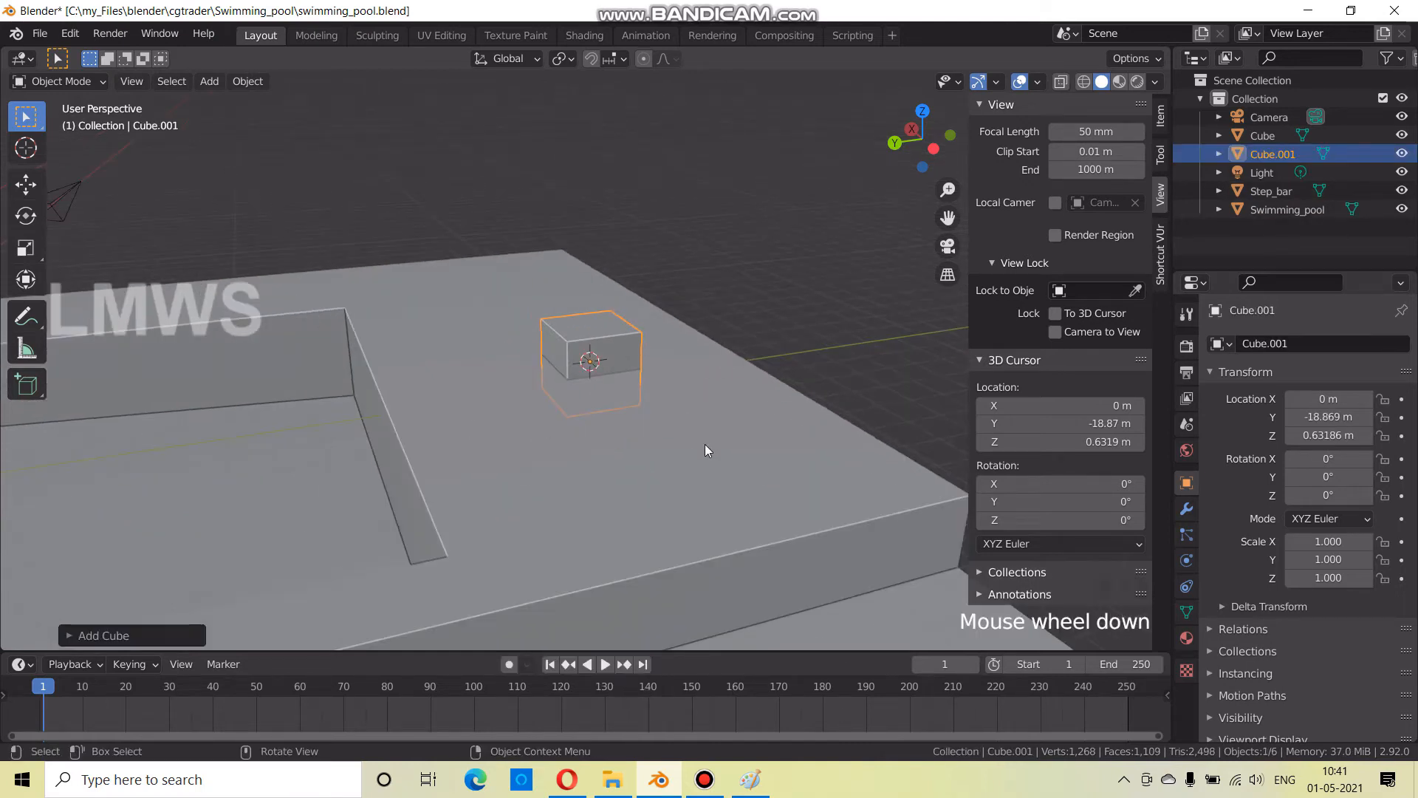
key(g)
key(z)
click(694, 294)
Flatten the cube's mesh along Z in Edit Mode into a thin slab for the lounger seat
key(Tab)
key(s)
key(z)
click(605, 285)
middle_drag(684, 330, 665, 417)
click(658, 780)
click(658, 780)
scroll(440, 377, up, 2)
shift+middle_drag(441, 376, 668, 468)
key(s)
key(z)
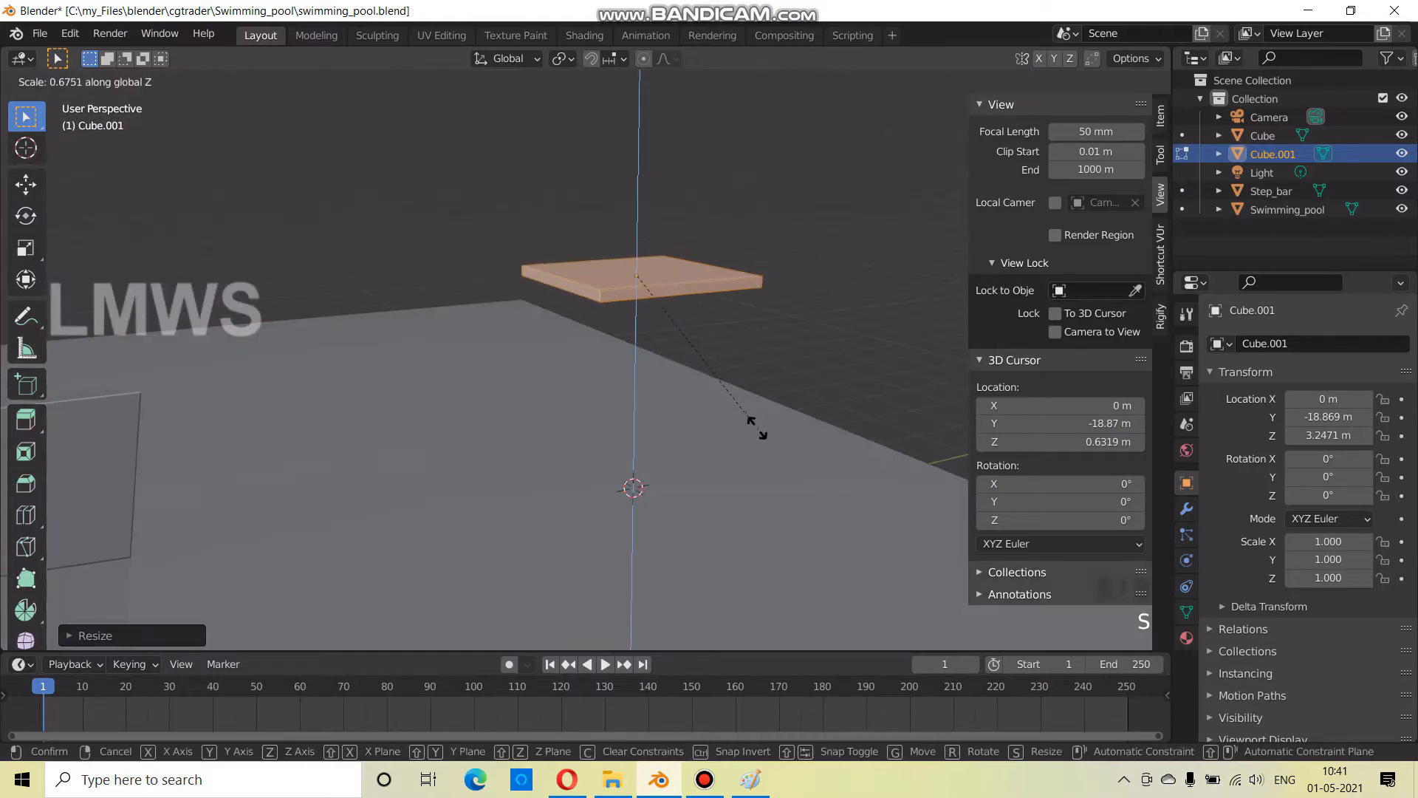
click(738, 409)
Stretch the seat slab along Y to a long rectangular lounger seat
scroll(738, 408, down, 5)
middle_drag(738, 409, 663, 478)
key(s)
key(y)
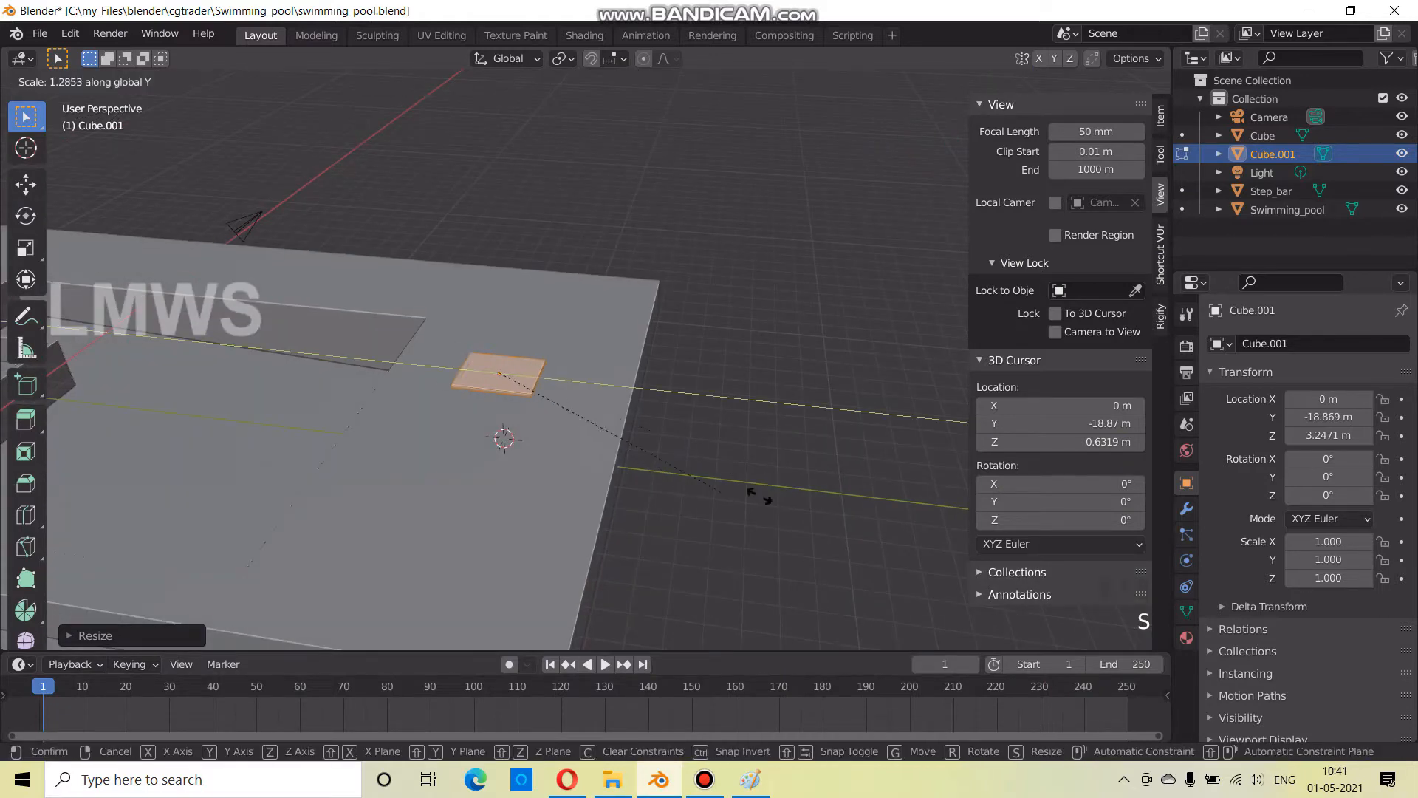
click(858, 524)
scroll(513, 494, up, 5)
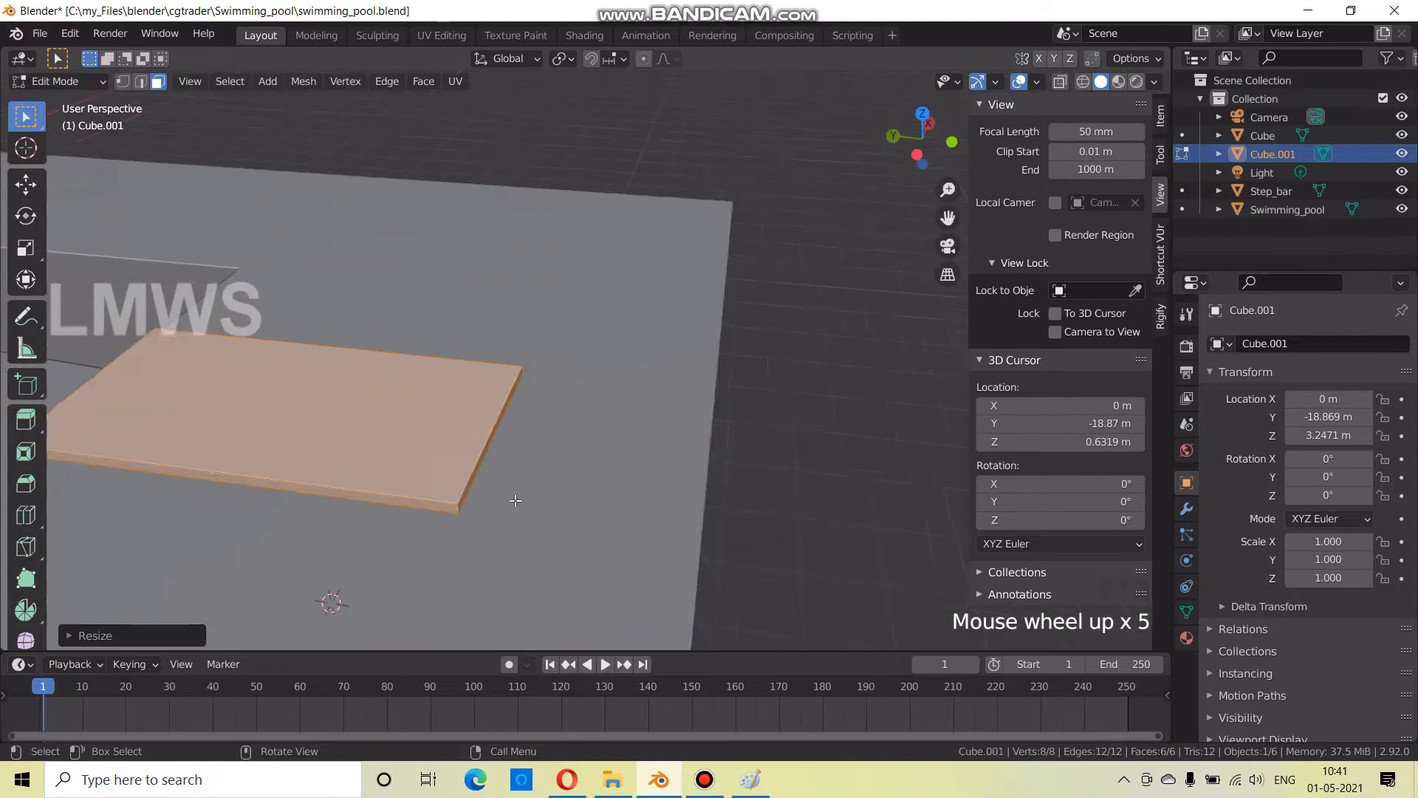
scroll(513, 493, down, 5)
Duplicate the seat slab out past its outer end and shorten the copy along Y for the backrest
key(shift+d)
key(x)
click(746, 539)
key(s)
key(x)
key(y)
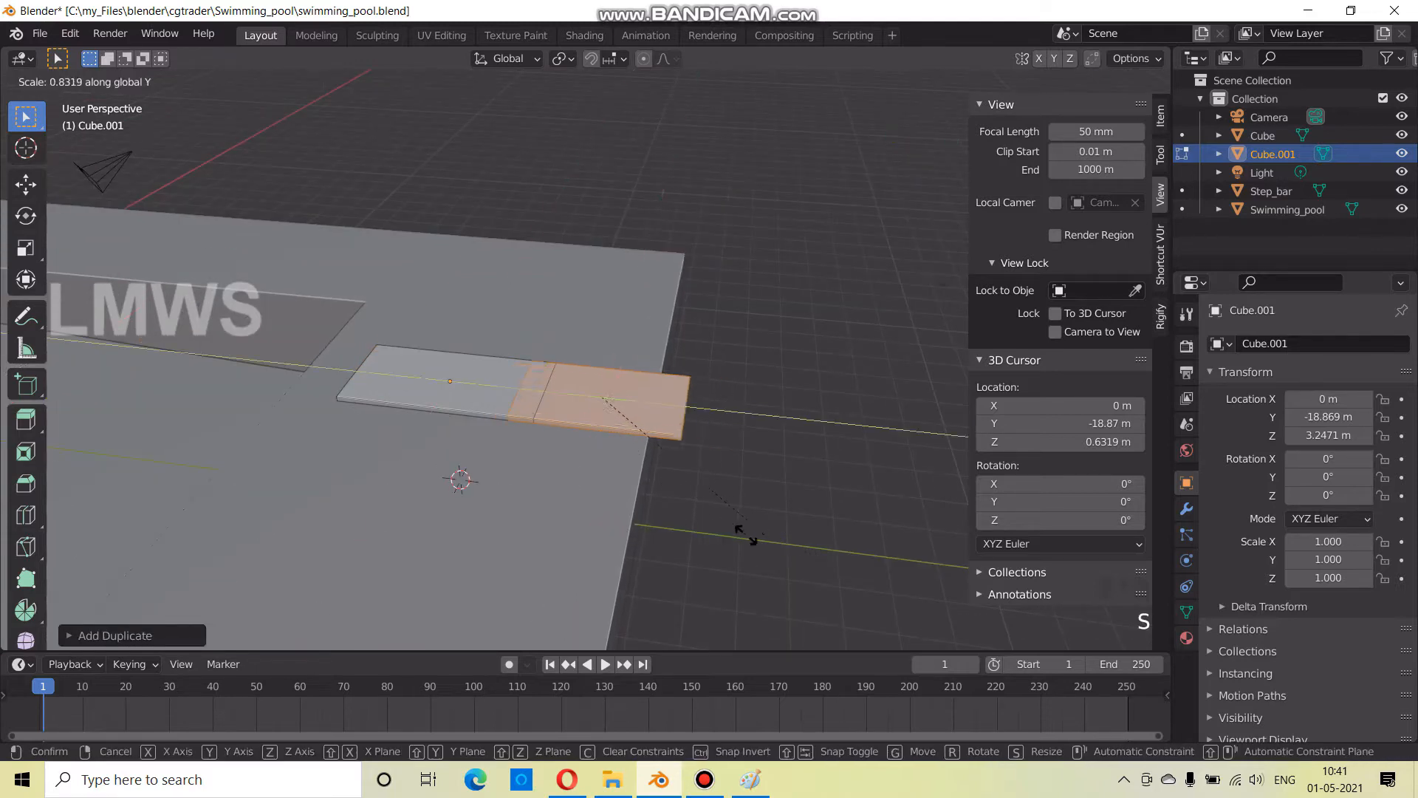
click(642, 513)
scroll(813, 545, up, 1)
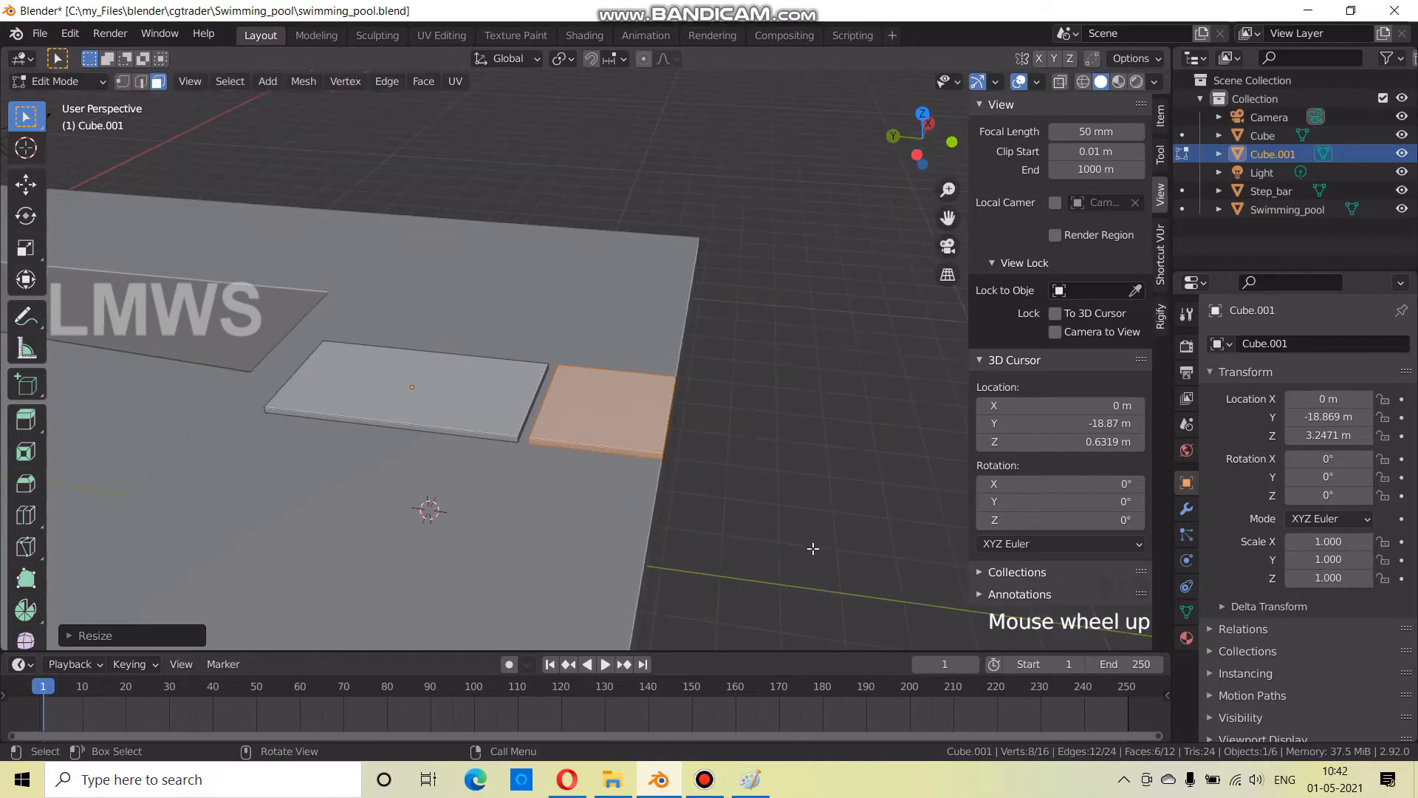
Tilt the backrest slab upward about X and move it in the YZ plane onto the seat's end
key(r)
key(x)
click(658, 409)
middle_drag(659, 408, 766, 541)
key(g)
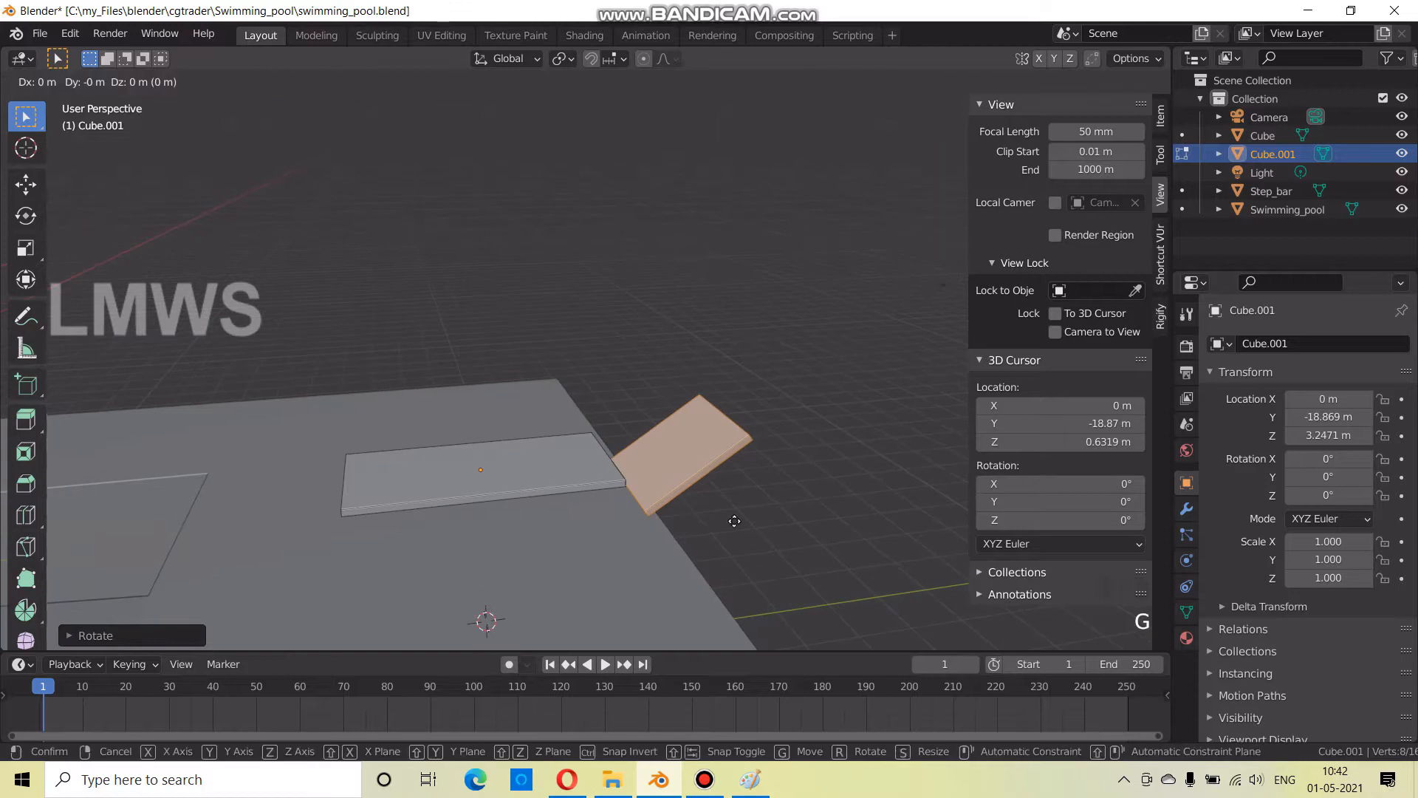
key(shift+x)
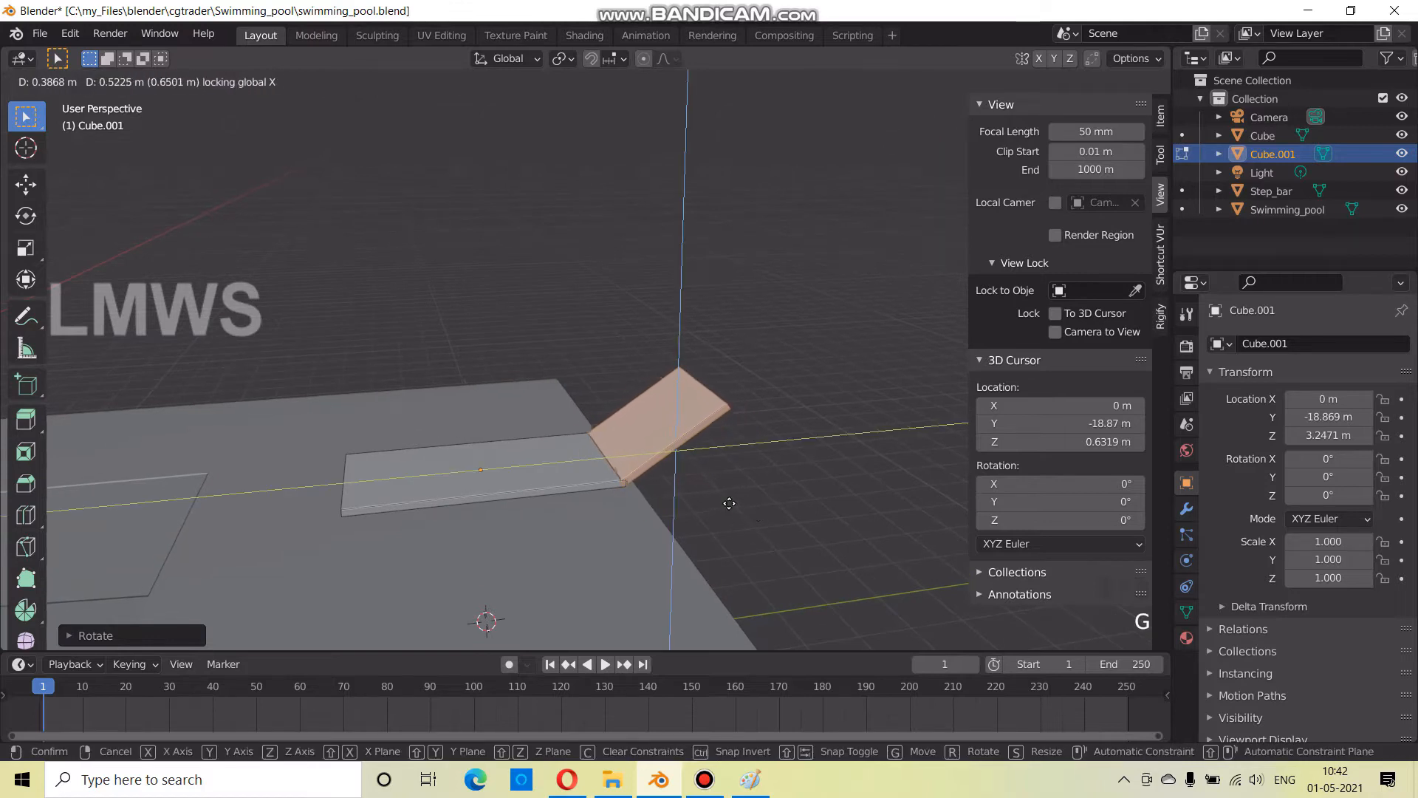
click(729, 503)
Tilt the backrest more steeply in the side view, realign its lower edge with the seat's end and clear the selection
key(KP_3)
key(KP_1)
key(ctrl+KP_3)
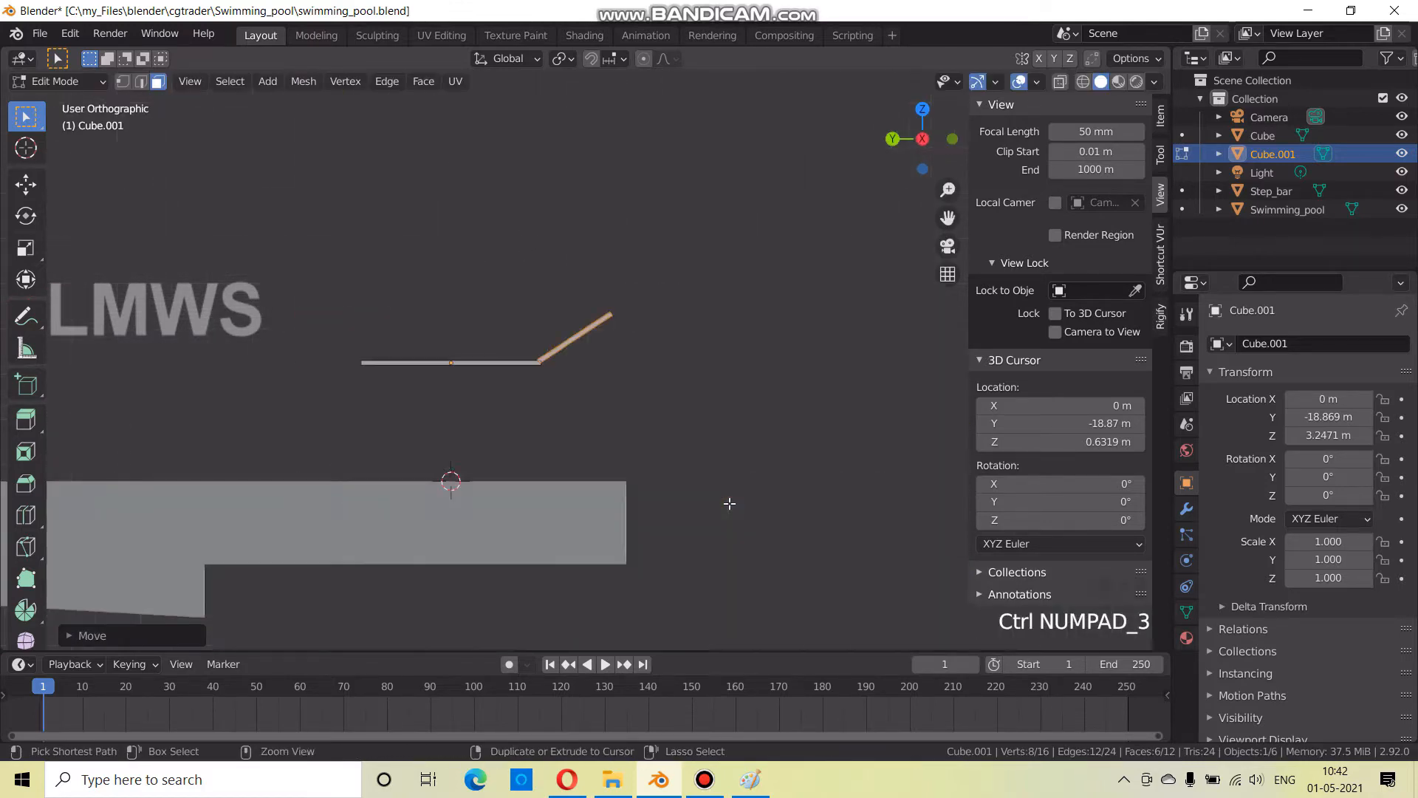
scroll(728, 500, up, 4)
shift+middle_drag(728, 500, 697, 552)
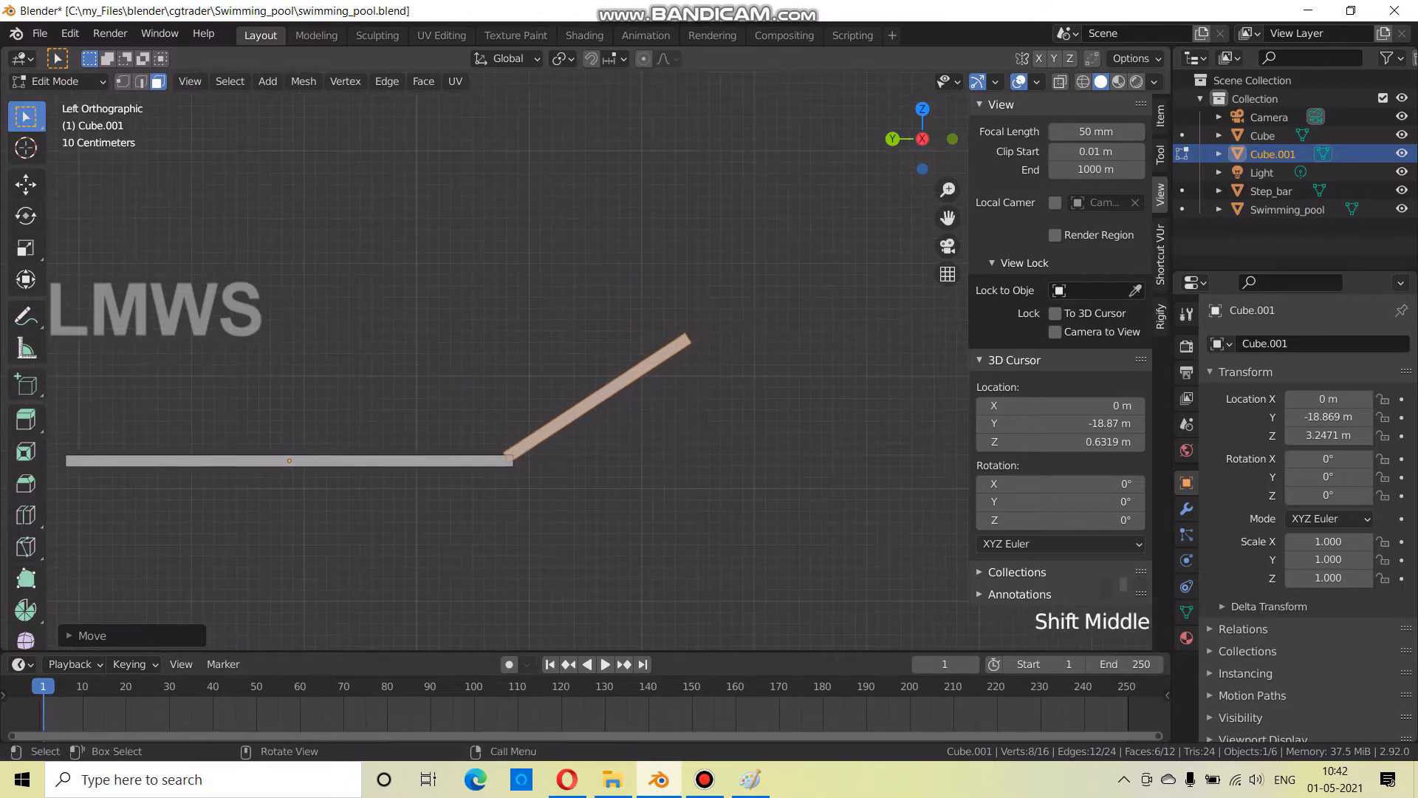
key(r)
click(817, 449)
key(g)
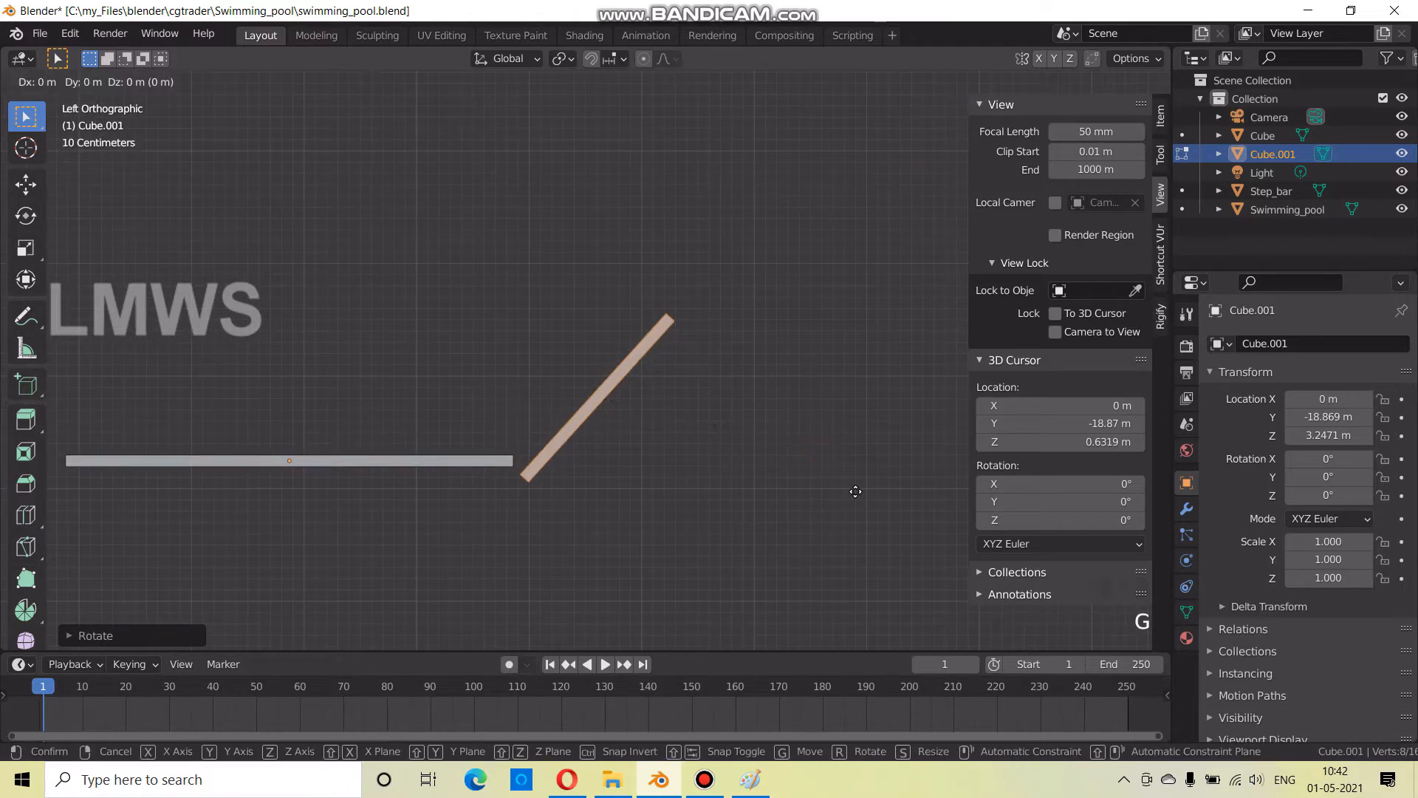
key(shift+x)
click(818, 468)
middle_drag(728, 481, 612, 548)
key(alt+a)
middle_drag(700, 552, 667, 521)
Add another cube at the 3D cursor within the lounger mesh and narrow it along X
key(shift+a)
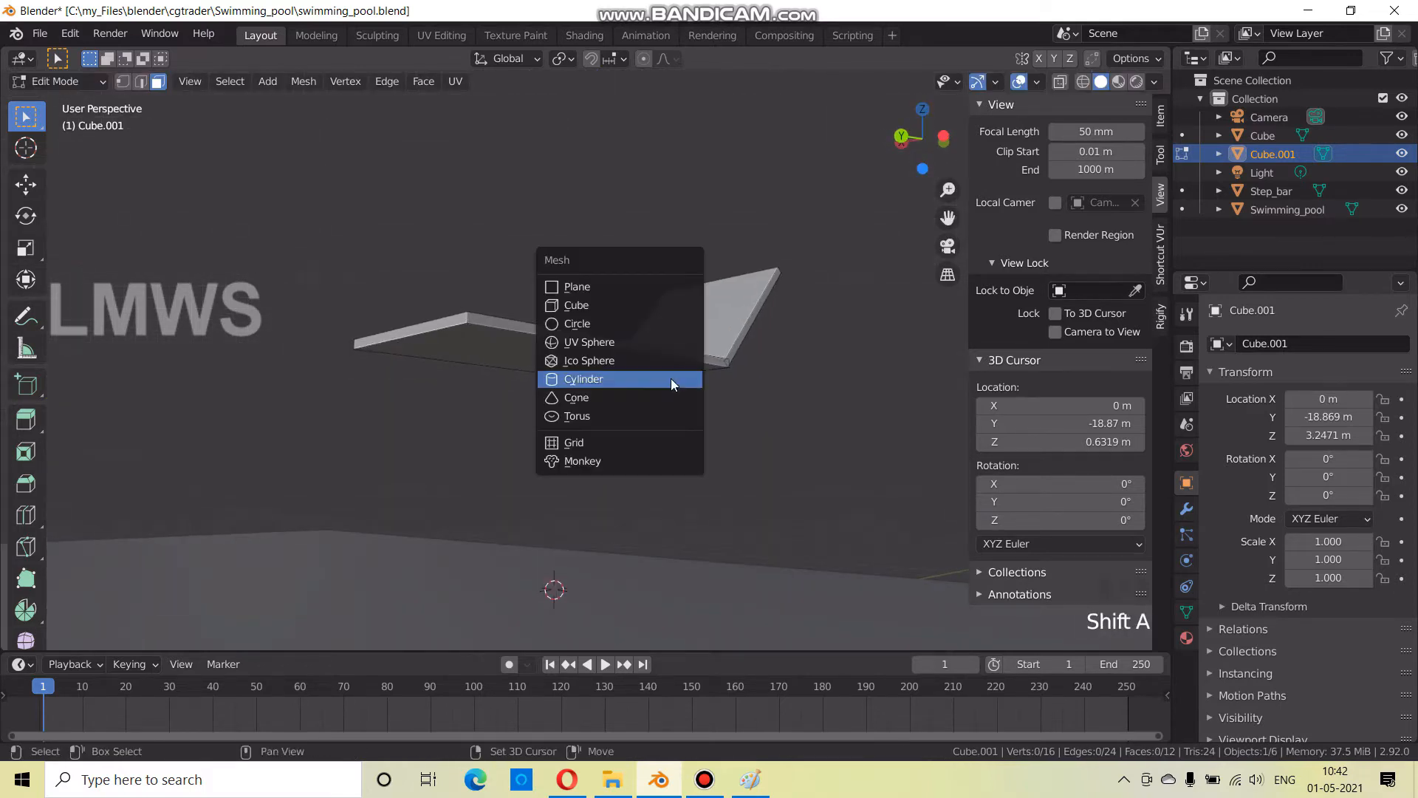
click(624, 306)
middle_drag(636, 443, 665, 480)
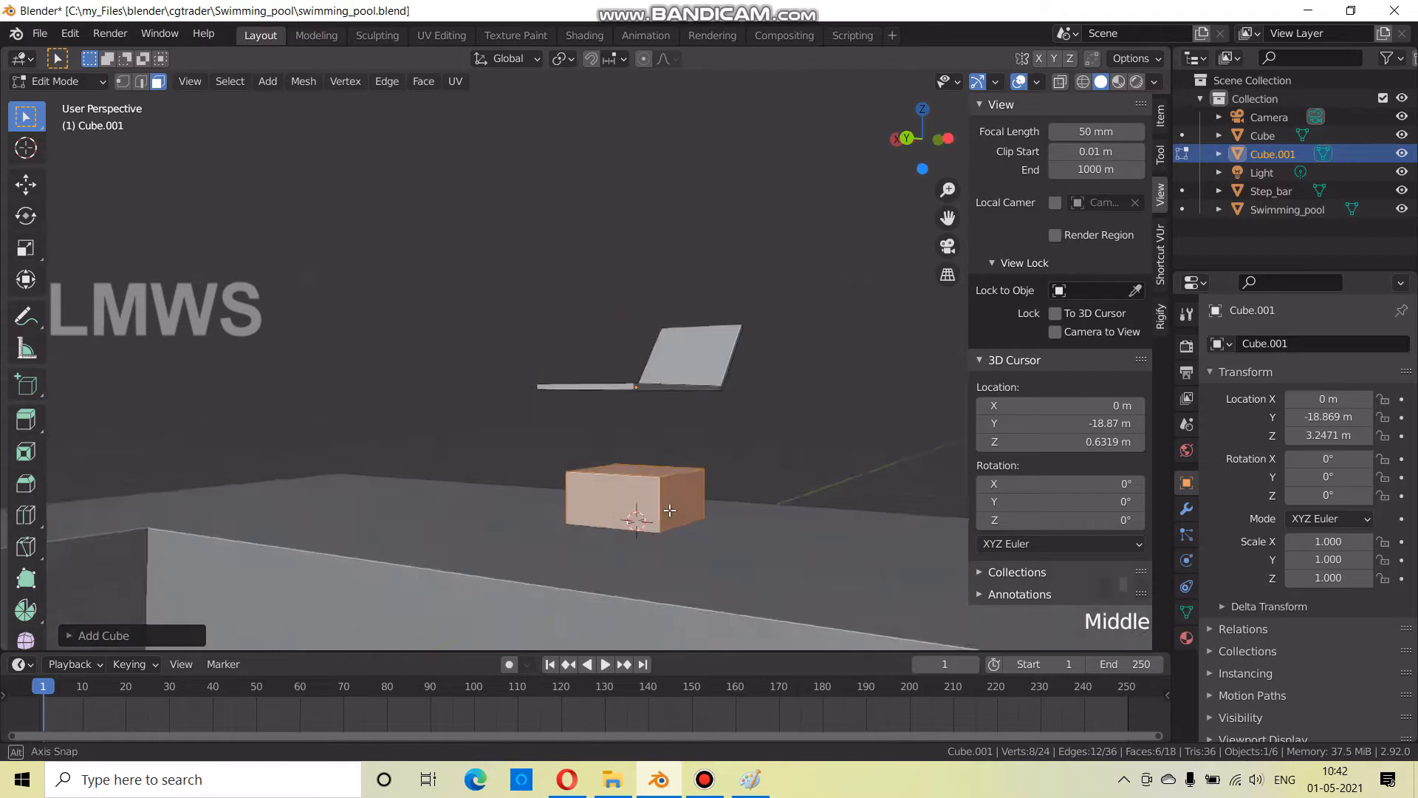
key(s)
key(x)
click(672, 529)
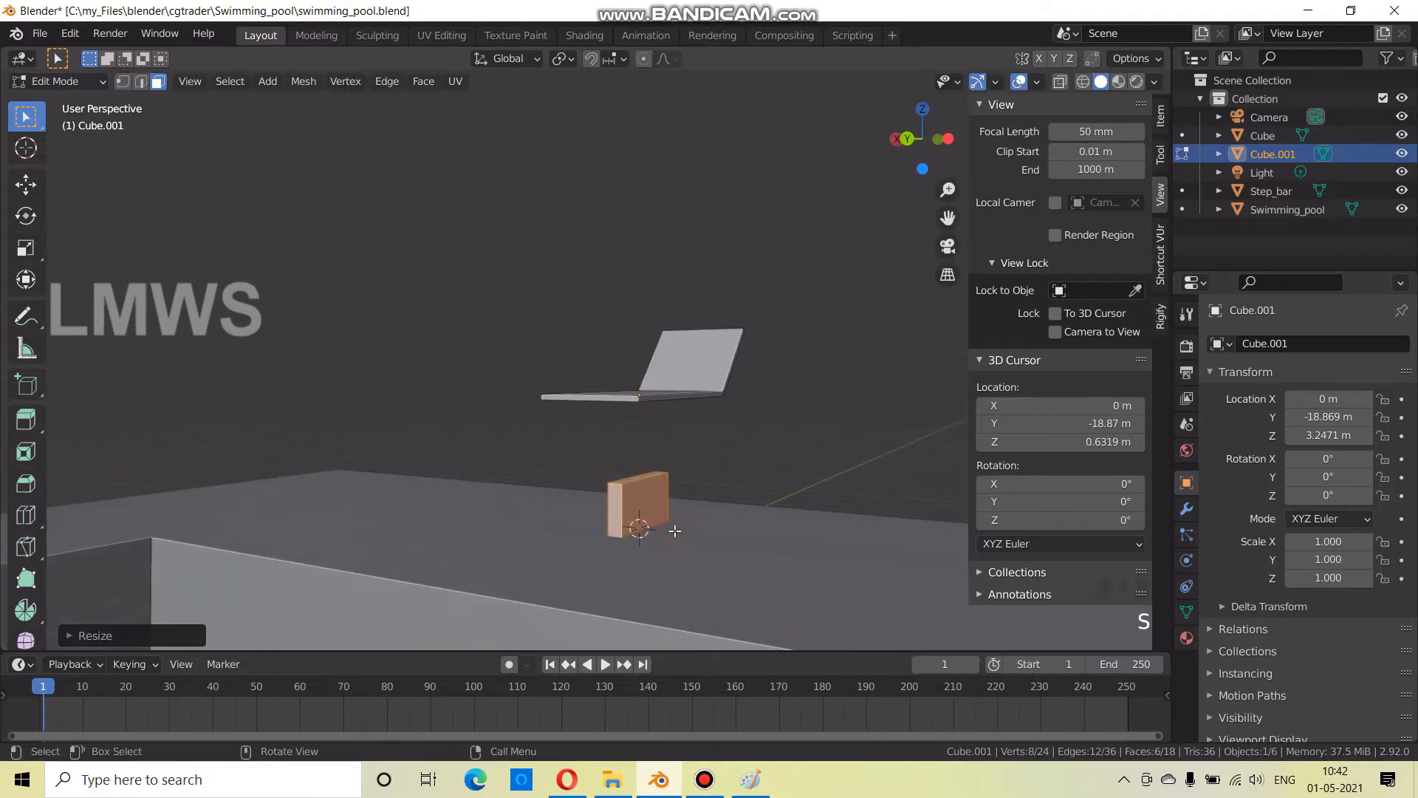
Raise the narrow block along Z to just below the seat and scale its height along Z
key(KP_1)
scroll(548, 406, up, 5)
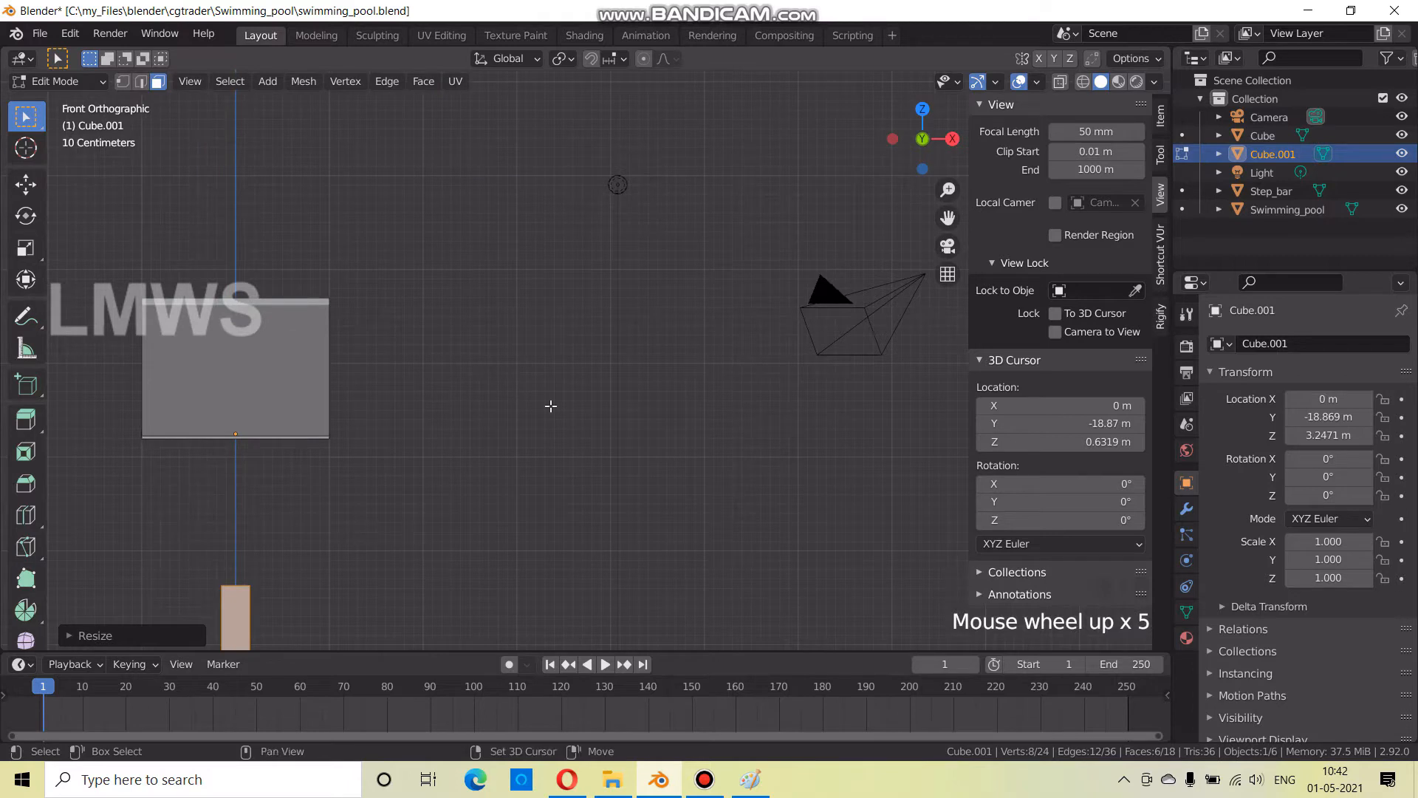
shift+middle_drag(547, 405, 737, 257)
key(g)
key(z)
click(552, 392)
key(s)
key(z)
click(545, 443)
Fit the block against the seat's underside and shift it along X to the seat's side edge
scroll(524, 456, up, 1)
scroll(523, 456, up, 1)
key(g)
middle_drag(588, 522, 317, 532)
click(586, 456)
key(g)
key(x)
click(496, 437)
scroll(428, 498, down, 4)
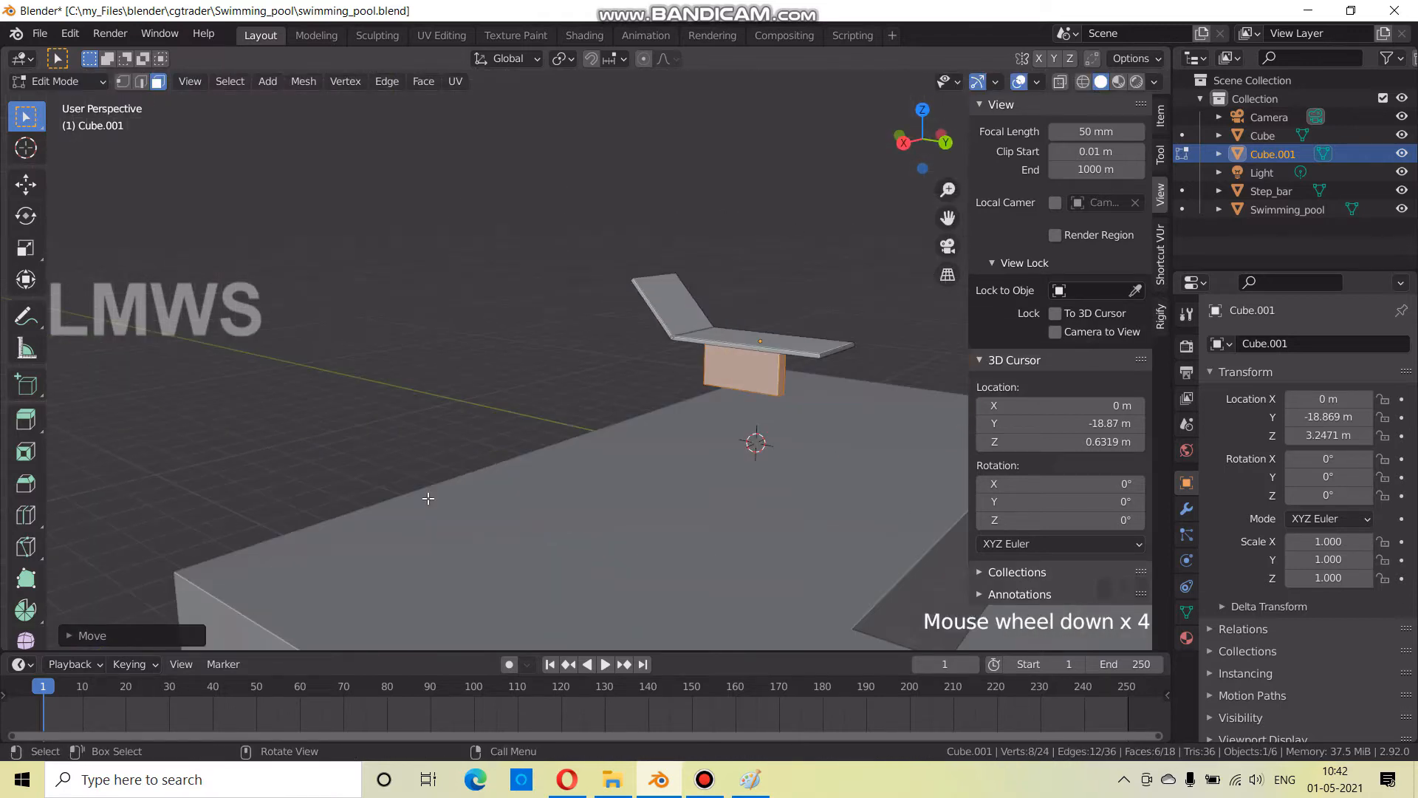
Stretch the block under the seat along Y to nearly the seat's full length
key(ctrl+KP_1)
key(KP_3)
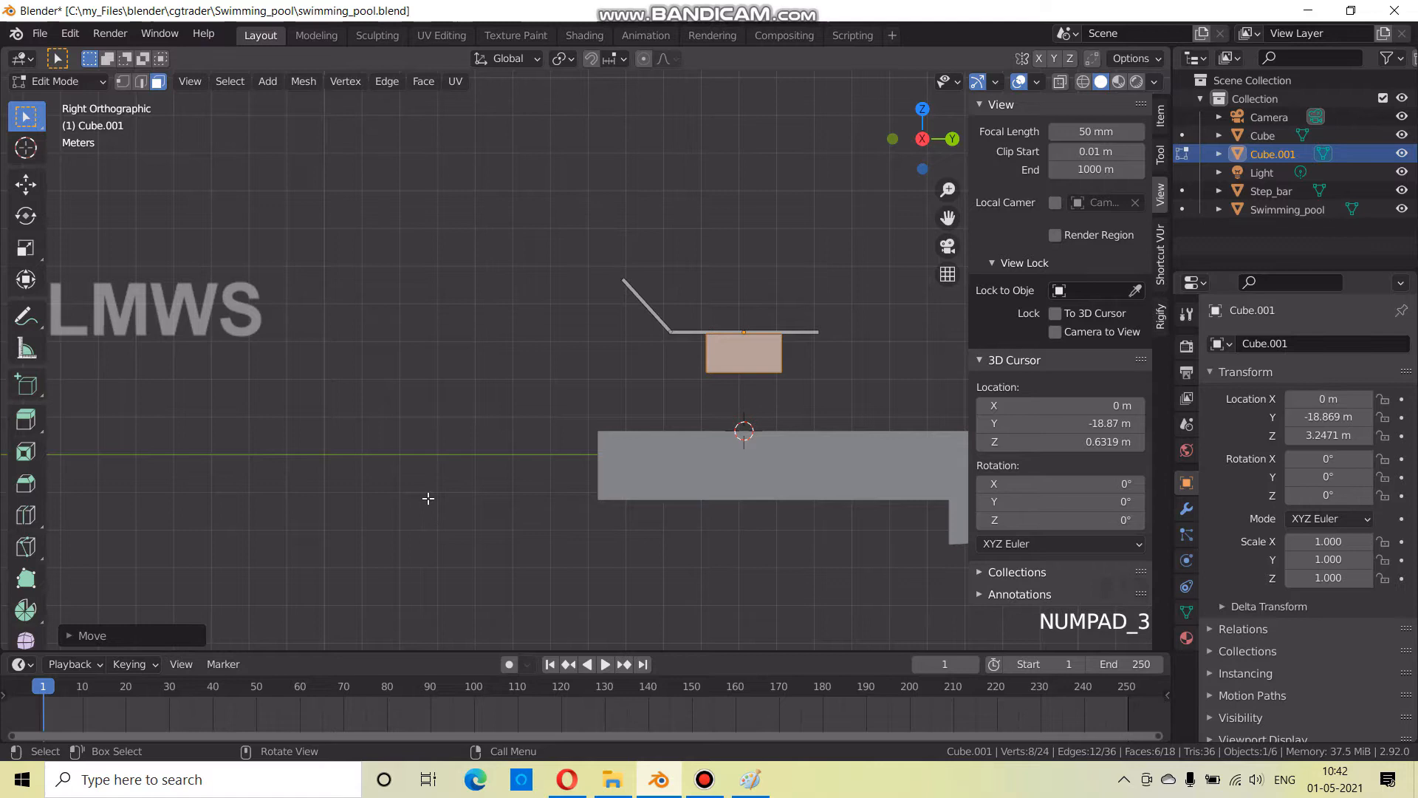
scroll(507, 481, up, 6)
shift+middle_drag(507, 481, 89, 529)
shift+middle_drag(490, 487, 370, 536)
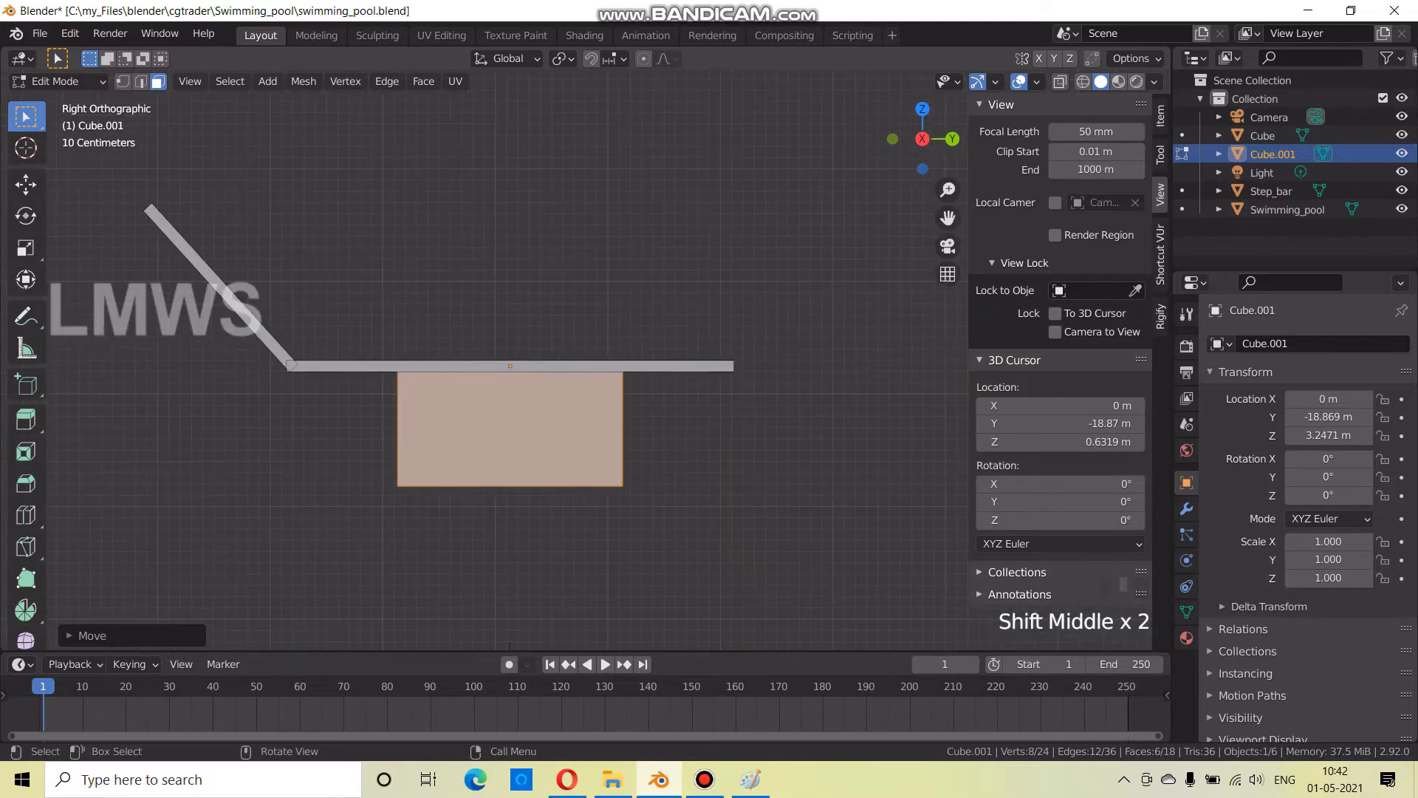
key(s)
key(x)
key(y)
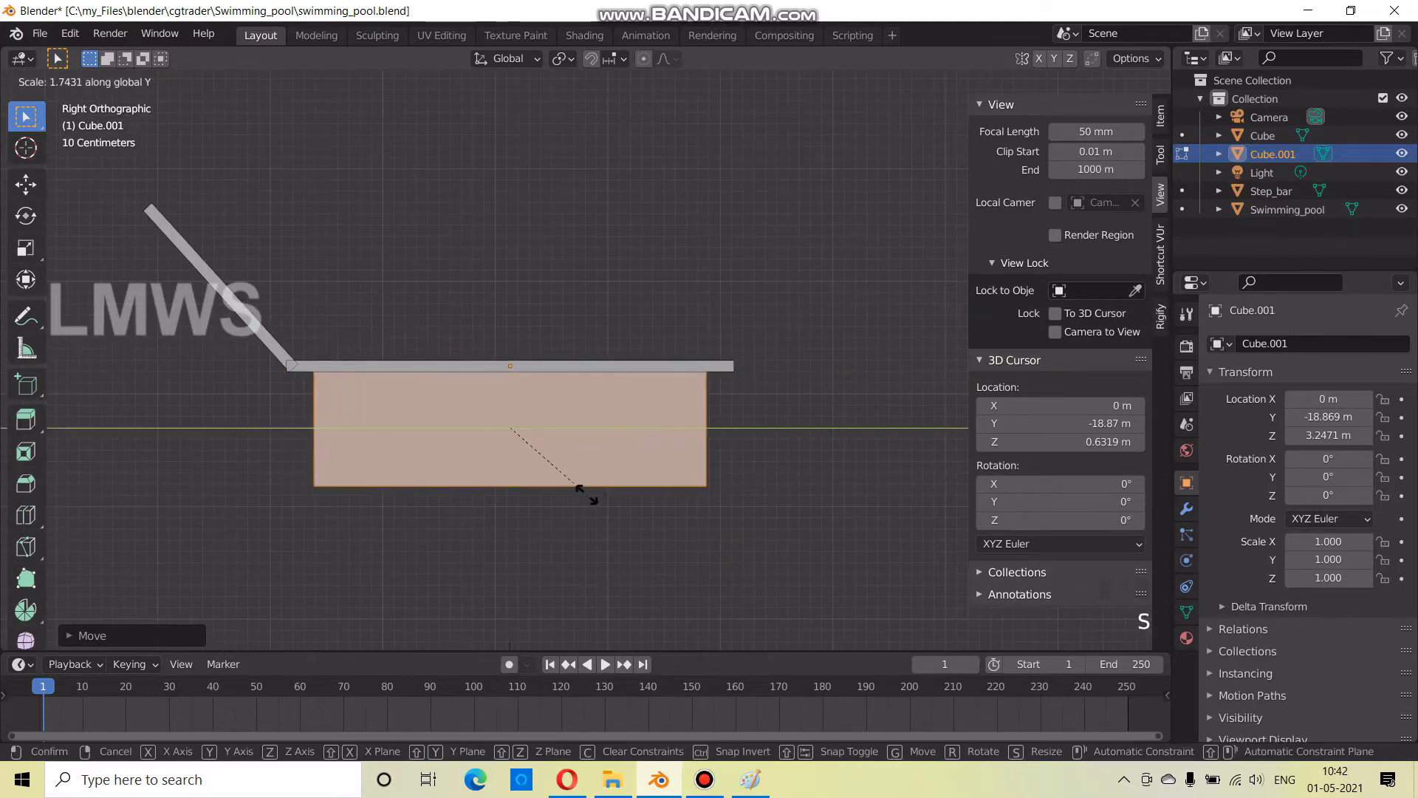
click(598, 497)
Adjust the support block's thickness along X and clear the selection
scroll(652, 545, down, 2)
middle_drag(652, 545, 690, 517)
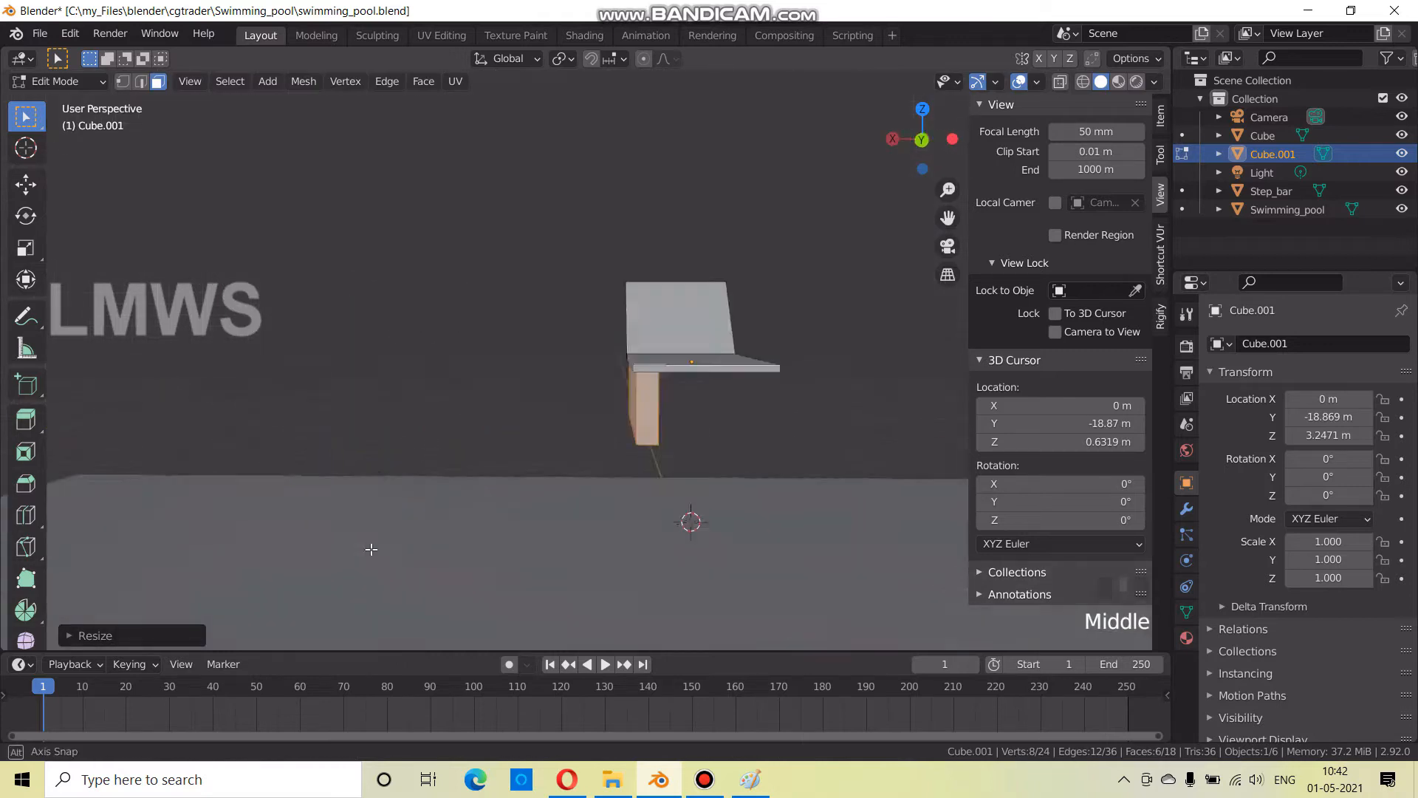
scroll(737, 538, up, 3)
key(s)
key(x)
click(731, 508)
middle_drag(562, 502, 720, 510)
key(alt+a)
Add two vertical loop cuts to the support block and scale them apart along Y close to its ends
key(ctrl+r)
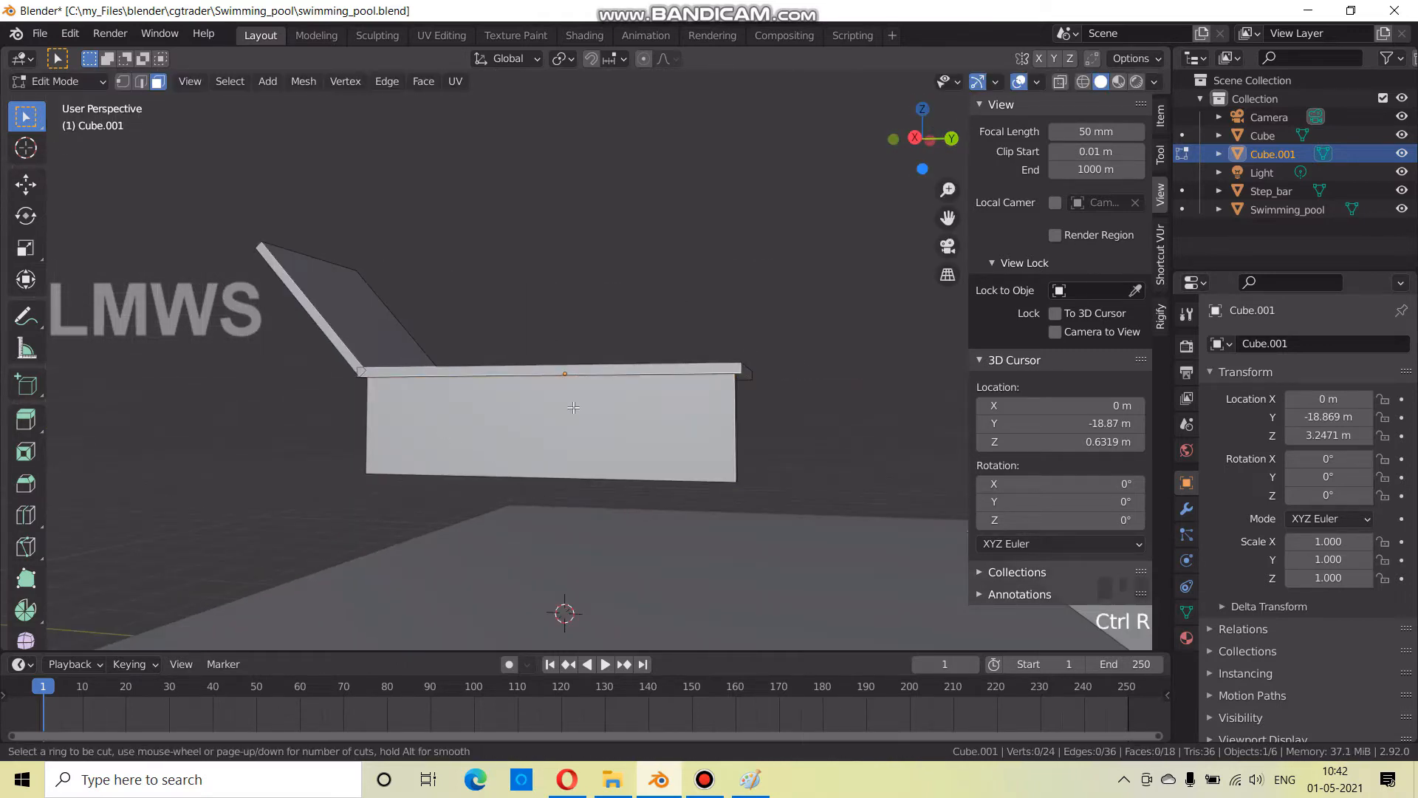
scroll(515, 460, up, 1)
click(516, 460)
right_click(516, 460)
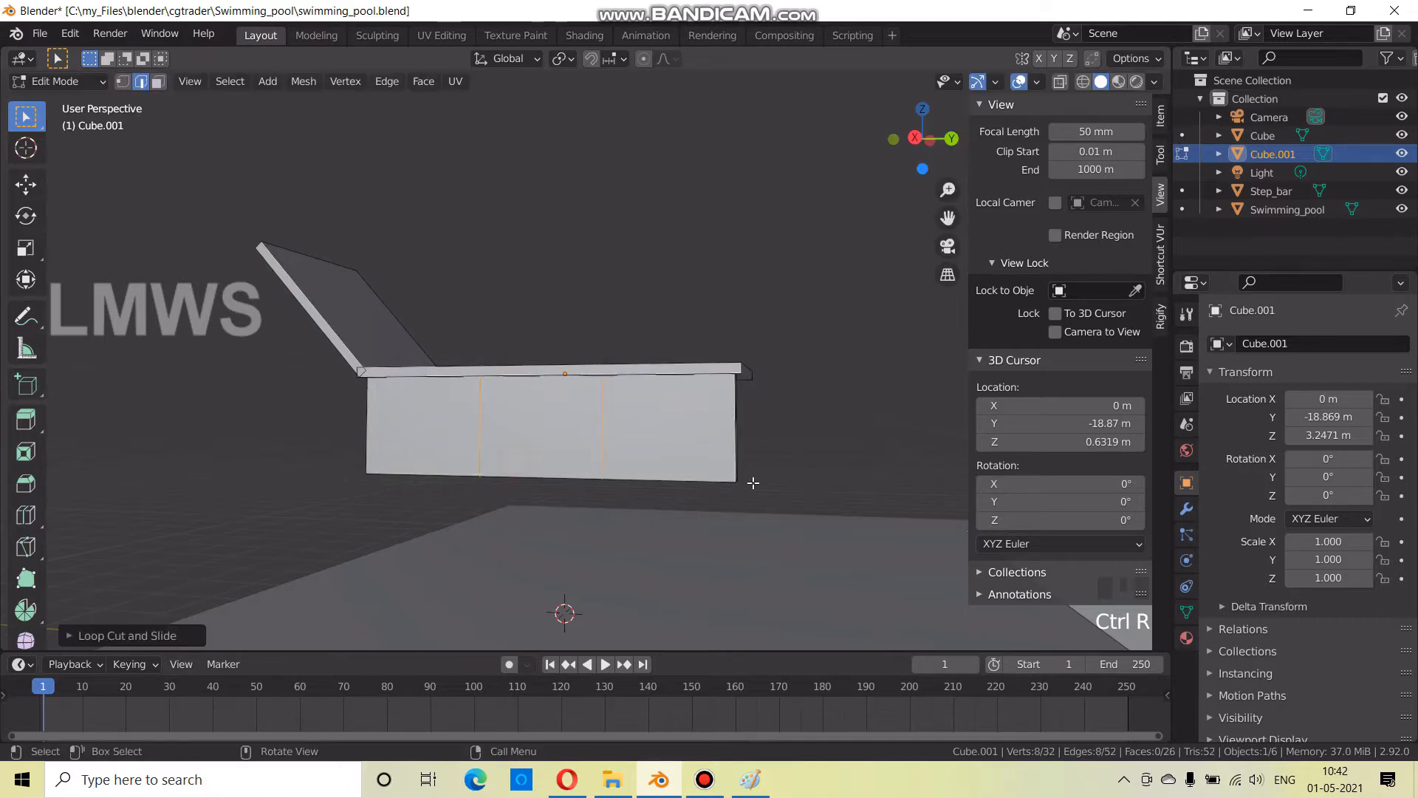
key(s)
key(x)
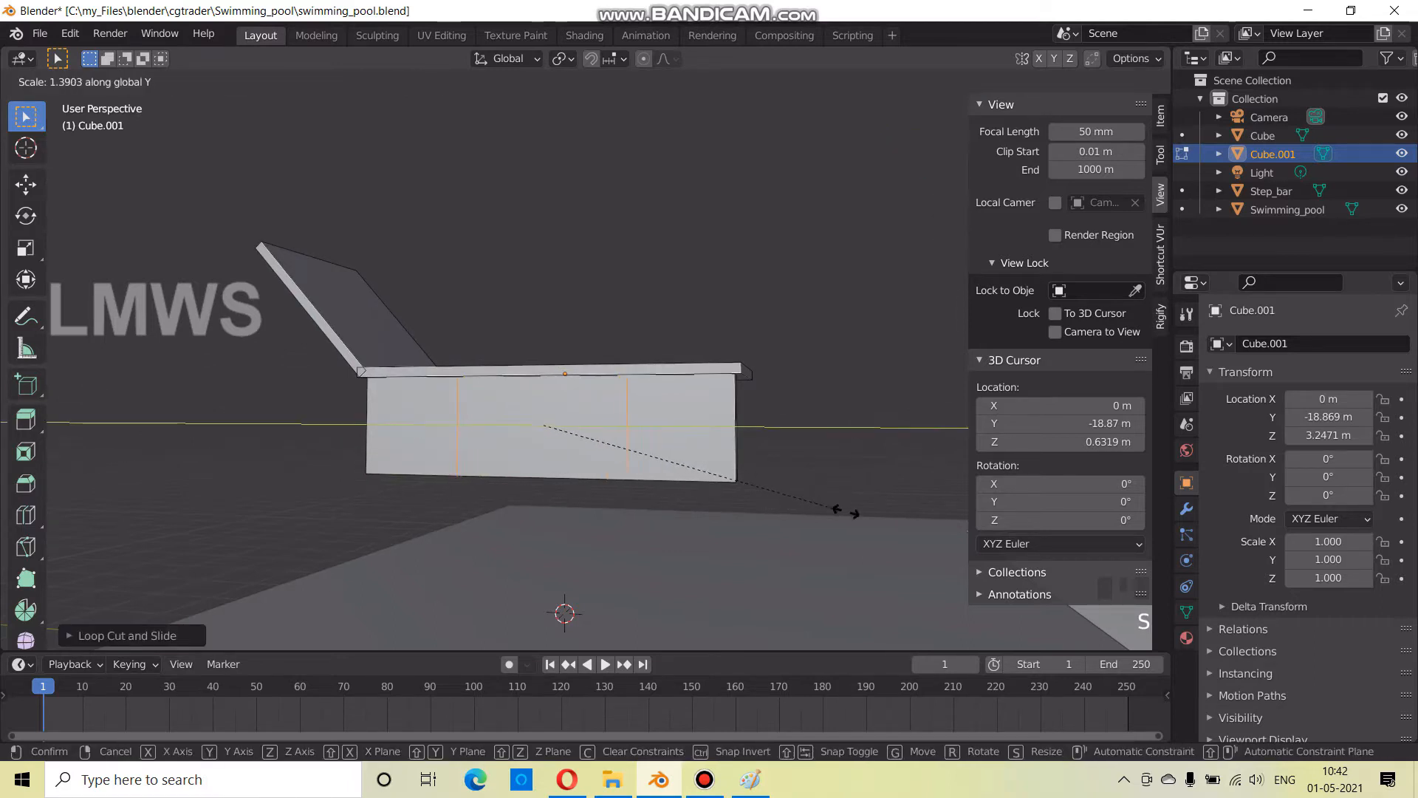
click(931, 540)
key(alt+a)
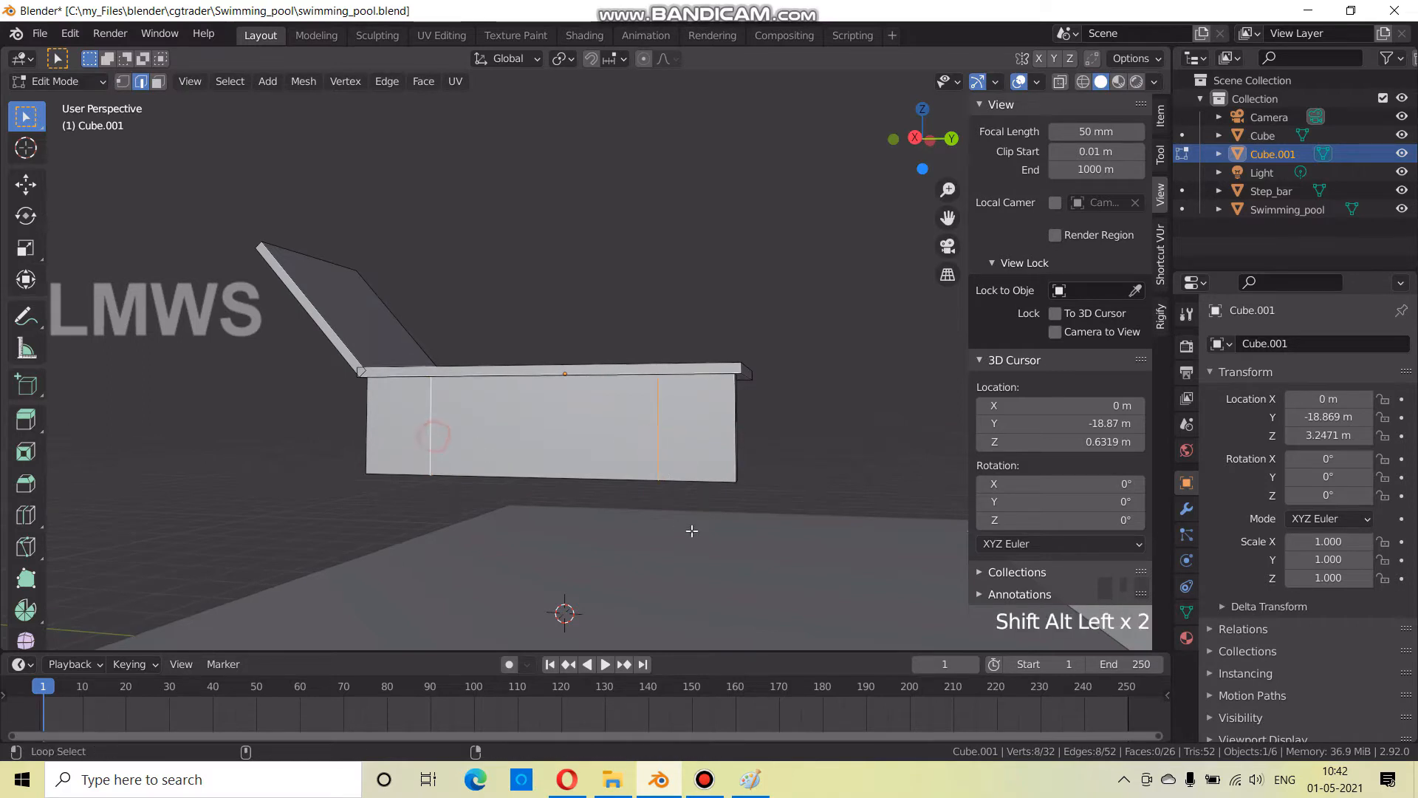
key(s)
key(y)
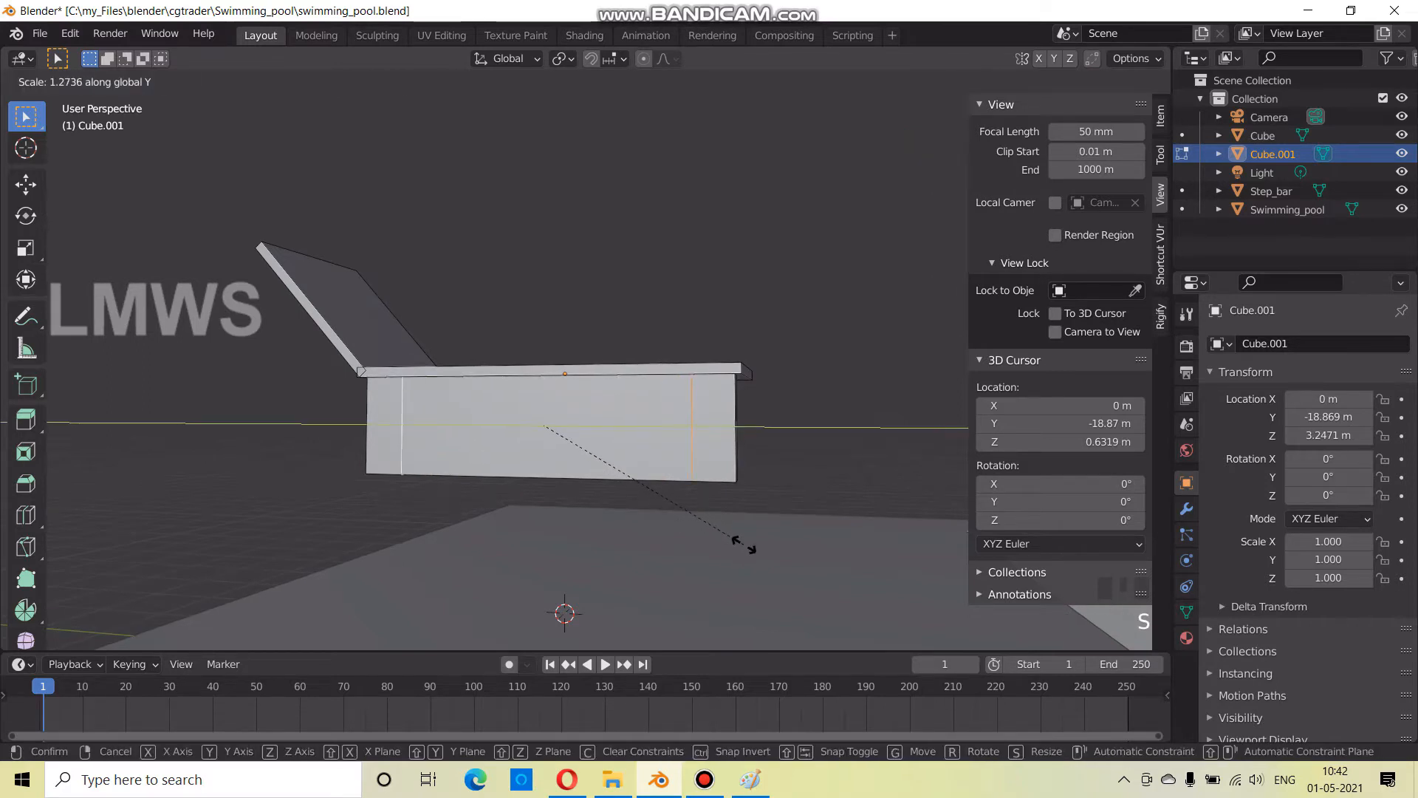
click(742, 544)
Add a horizontal loop cut around the support block, slid toward its upper edge
key(ctrl+r)
click(374, 423)
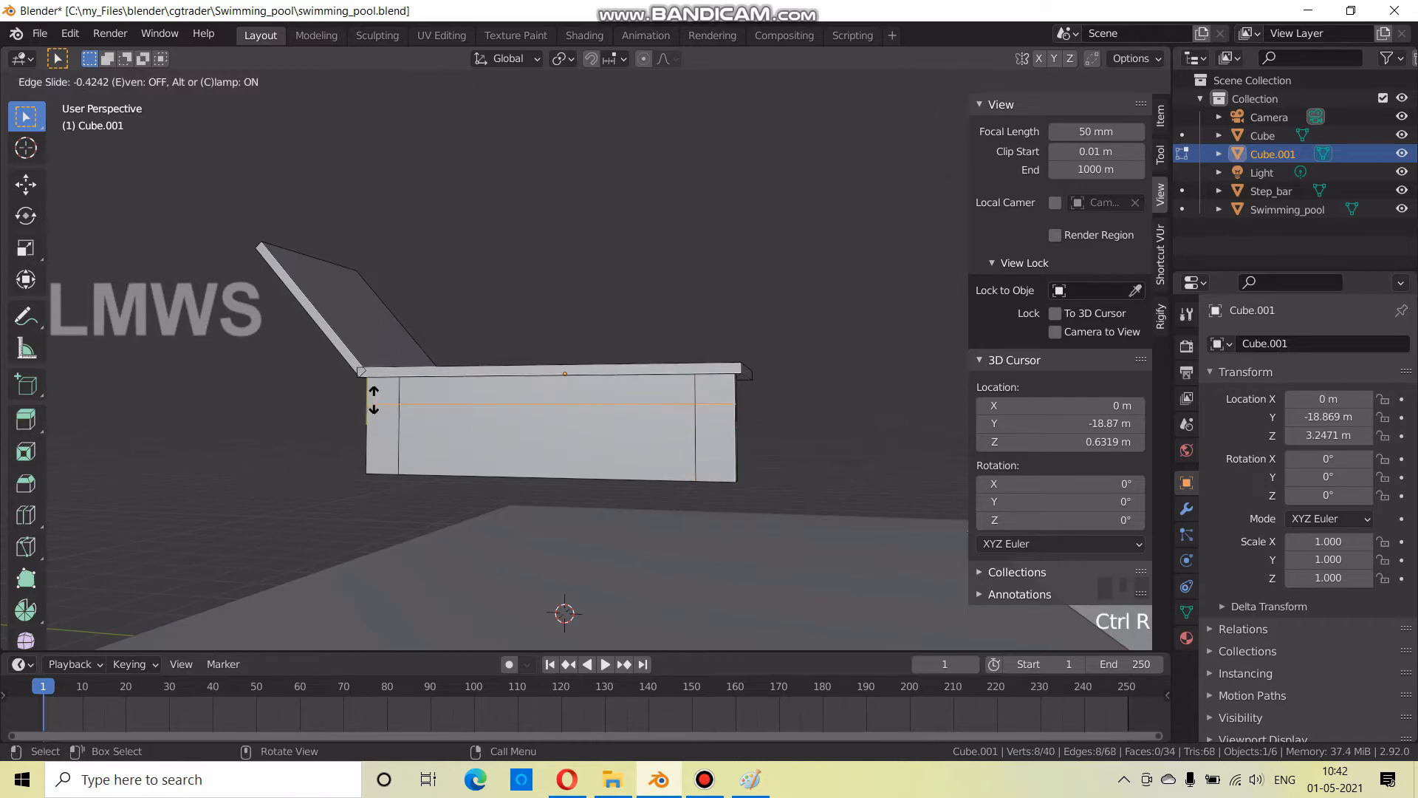
key(Escape)
Delete the inner, outer and bottom faces of the block's lower middle section to leave a rail with two legs
click(156, 83)
click(507, 421)
middle_drag(507, 421, 443, 434)
shift+click(538, 408)
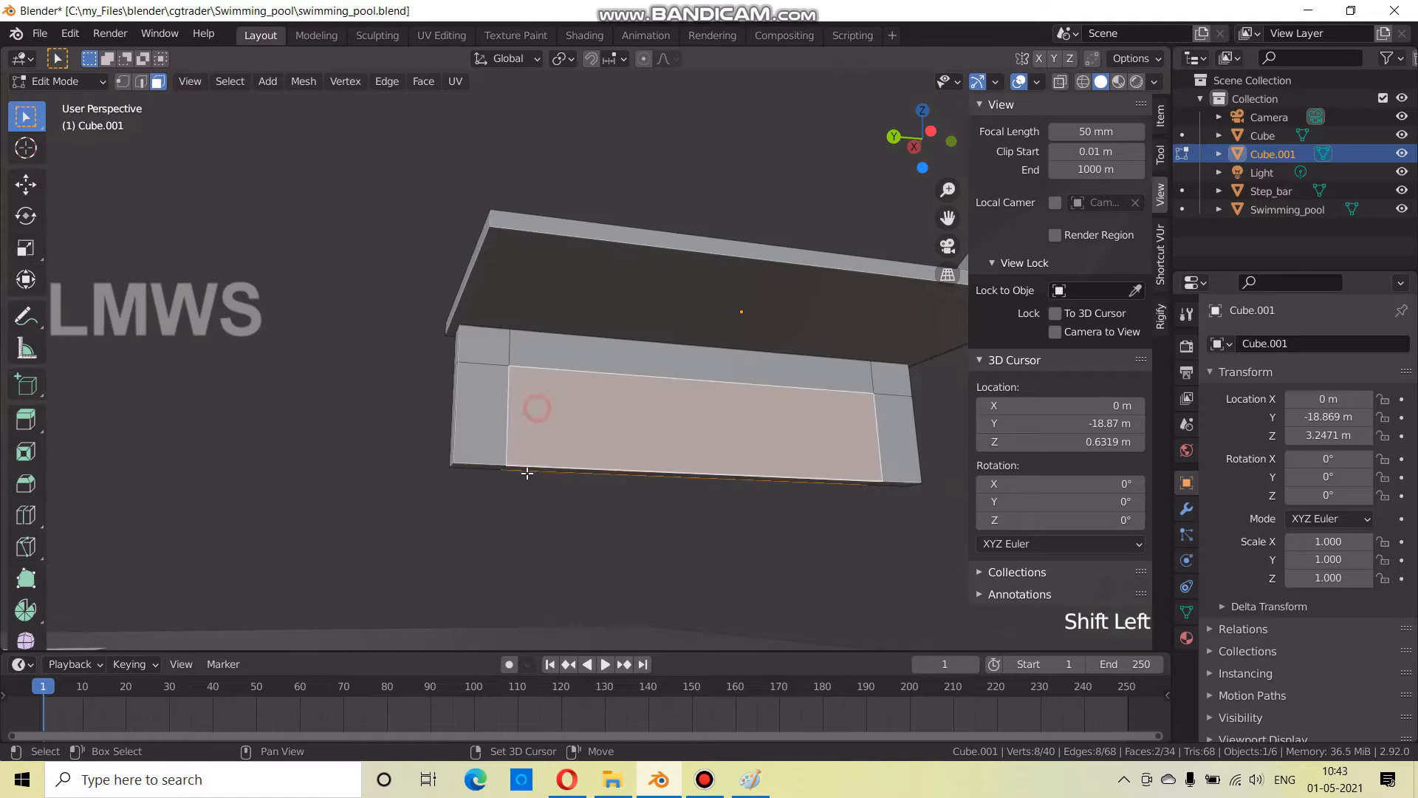
shift+click(675, 421)
key(x)
click(675, 421)
Select the two lower long edges of the rail and fill its open underside with a face
scroll(611, 453, up, 3)
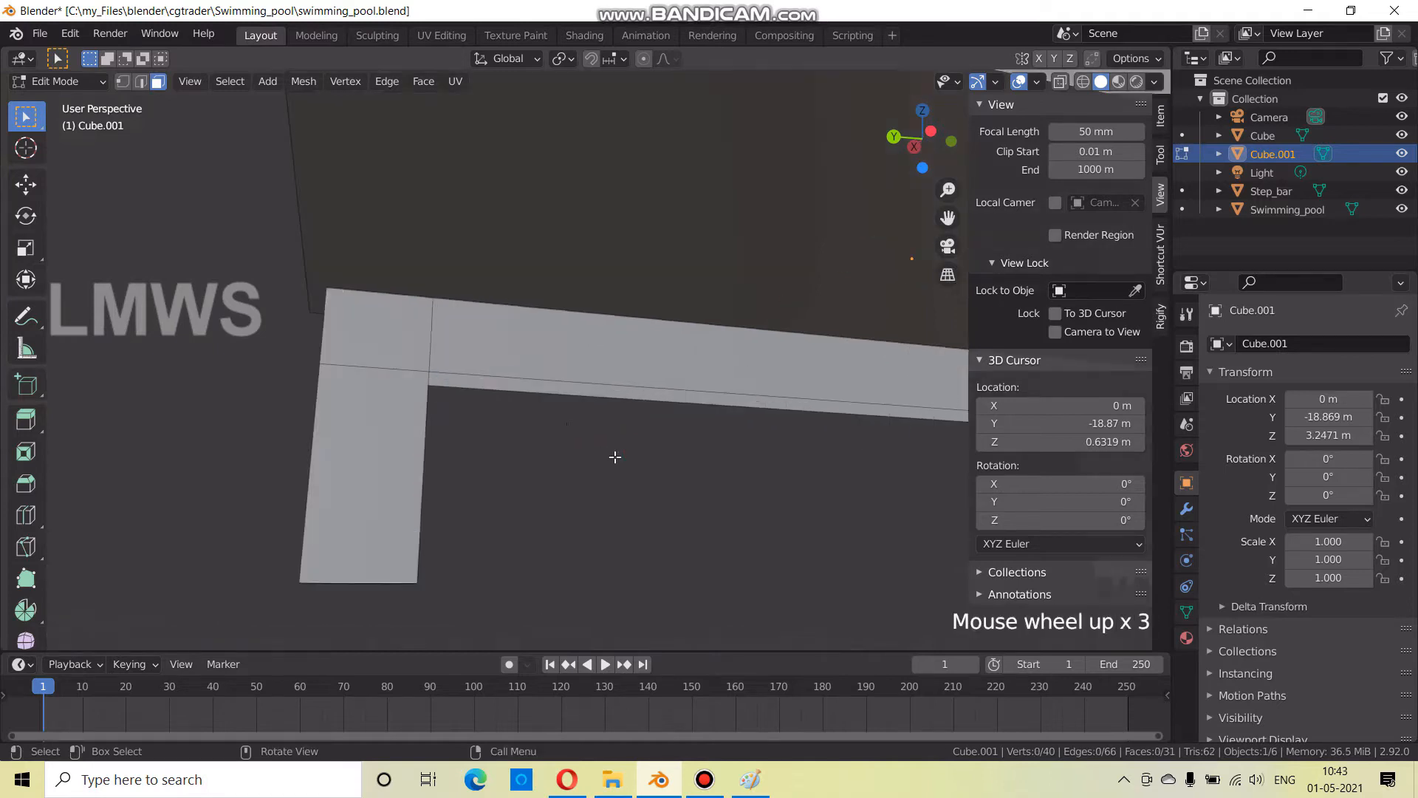
shift+click(531, 373)
shift+click(529, 395)
scroll(529, 396, down, 4)
middle_drag(529, 396, 447, 404)
scroll(451, 418, up, 4)
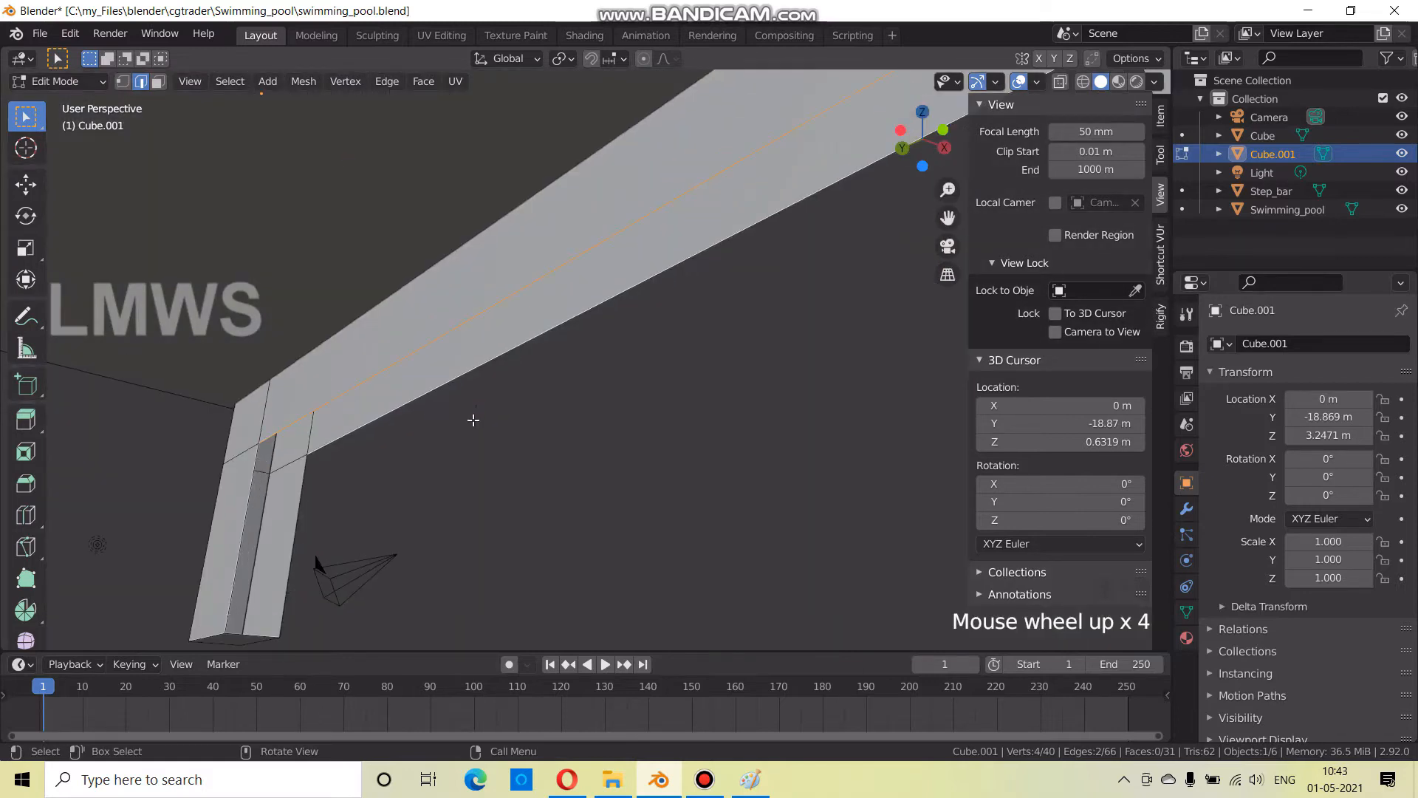
key(f)
Fill the open inner sides of both legs with faces to close the support frame
click(293, 449)
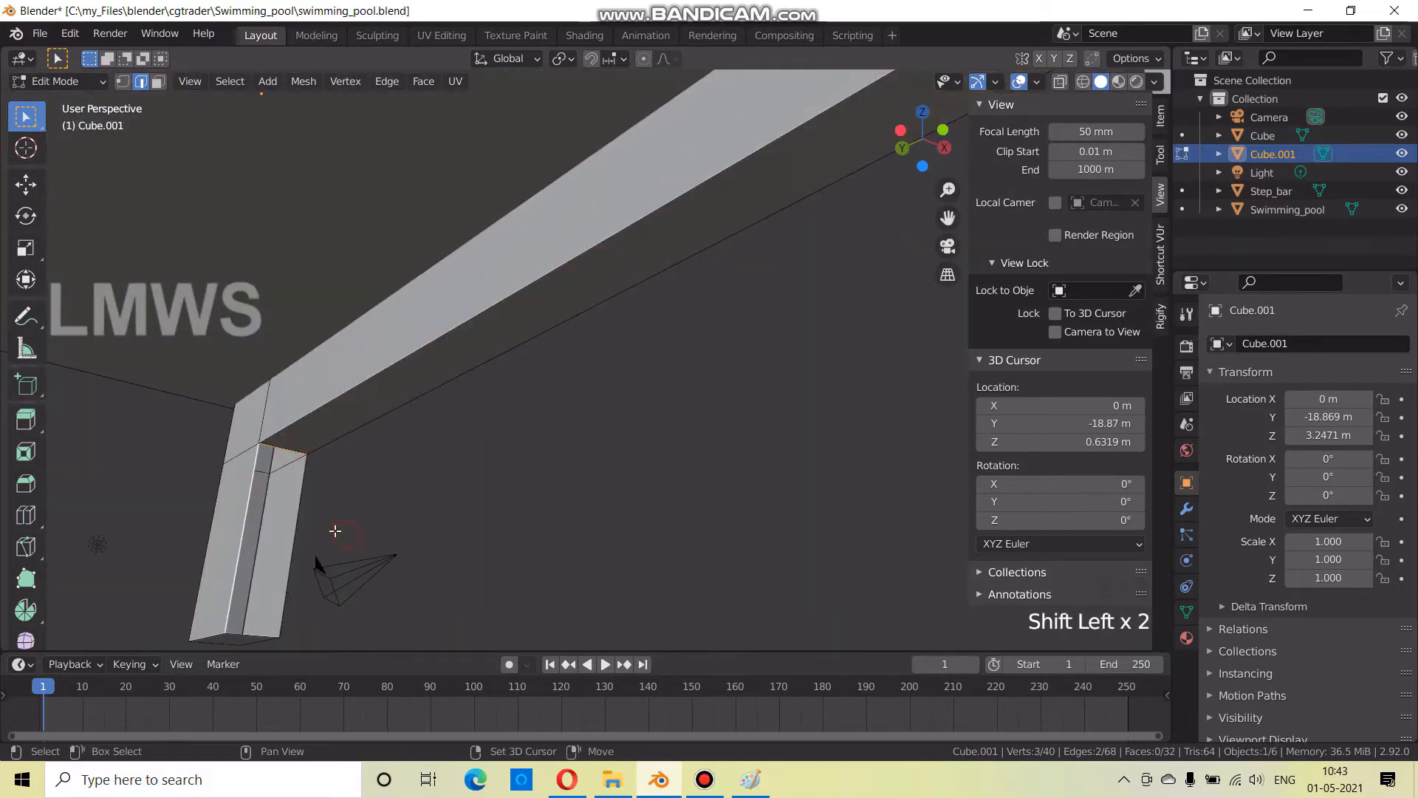
key(f)
middle_drag(361, 584, 342, 494)
scroll(484, 478, up, 3)
key(alt+a)
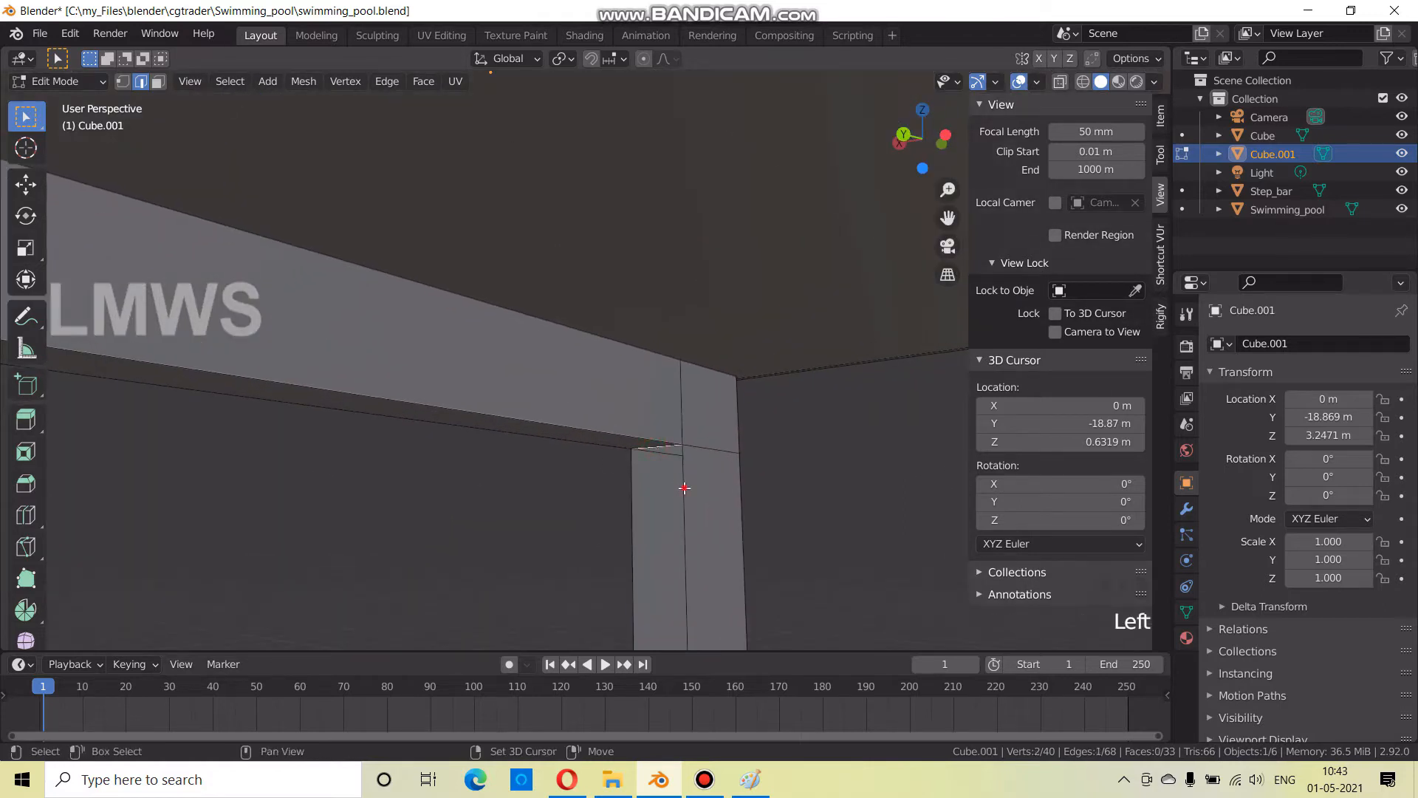
scroll(634, 597, down, 2)
key(f)
middle_drag(684, 591, 294, 434)
Bevel the two inner corners between the rail and the legs with several segments to round them
key(alt+a)
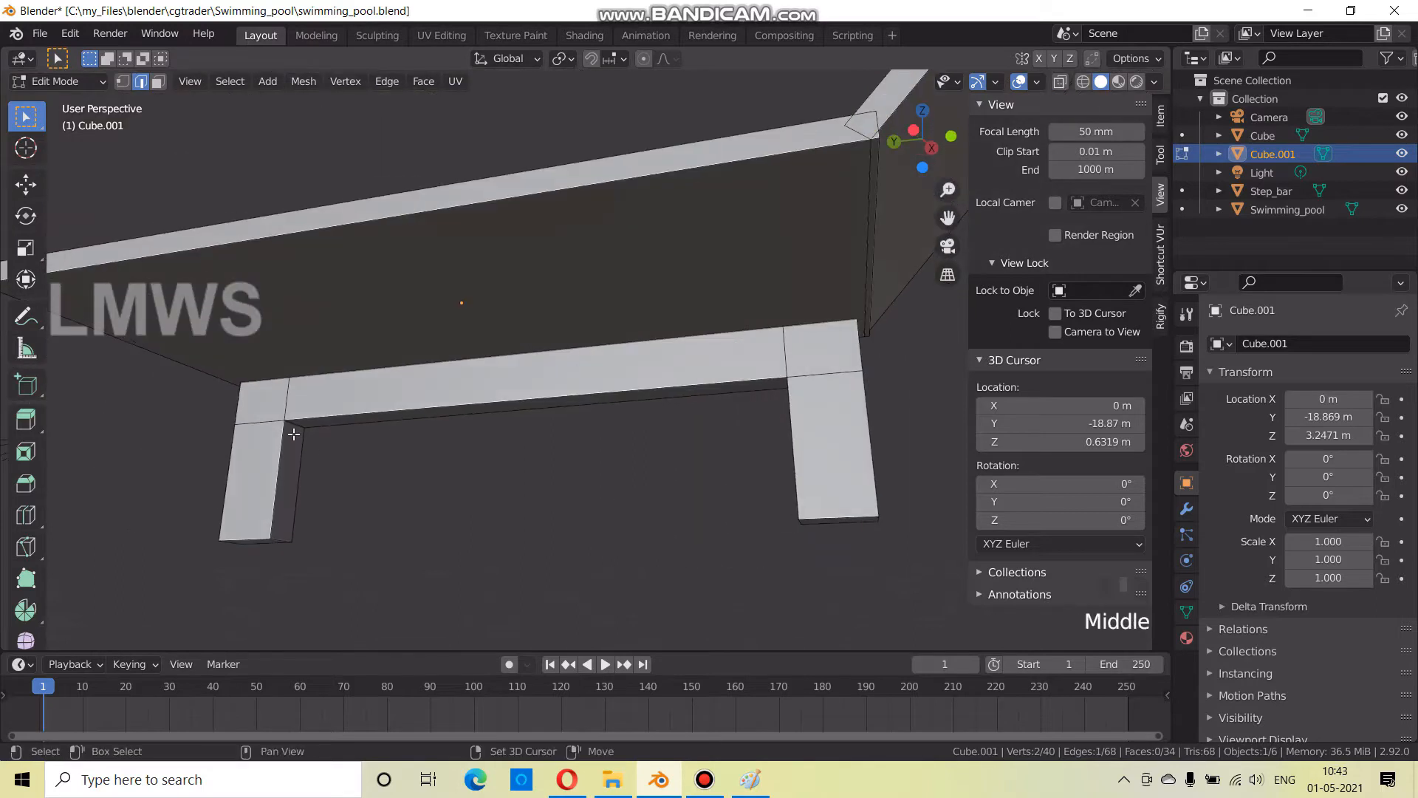
key(ctrl+b)
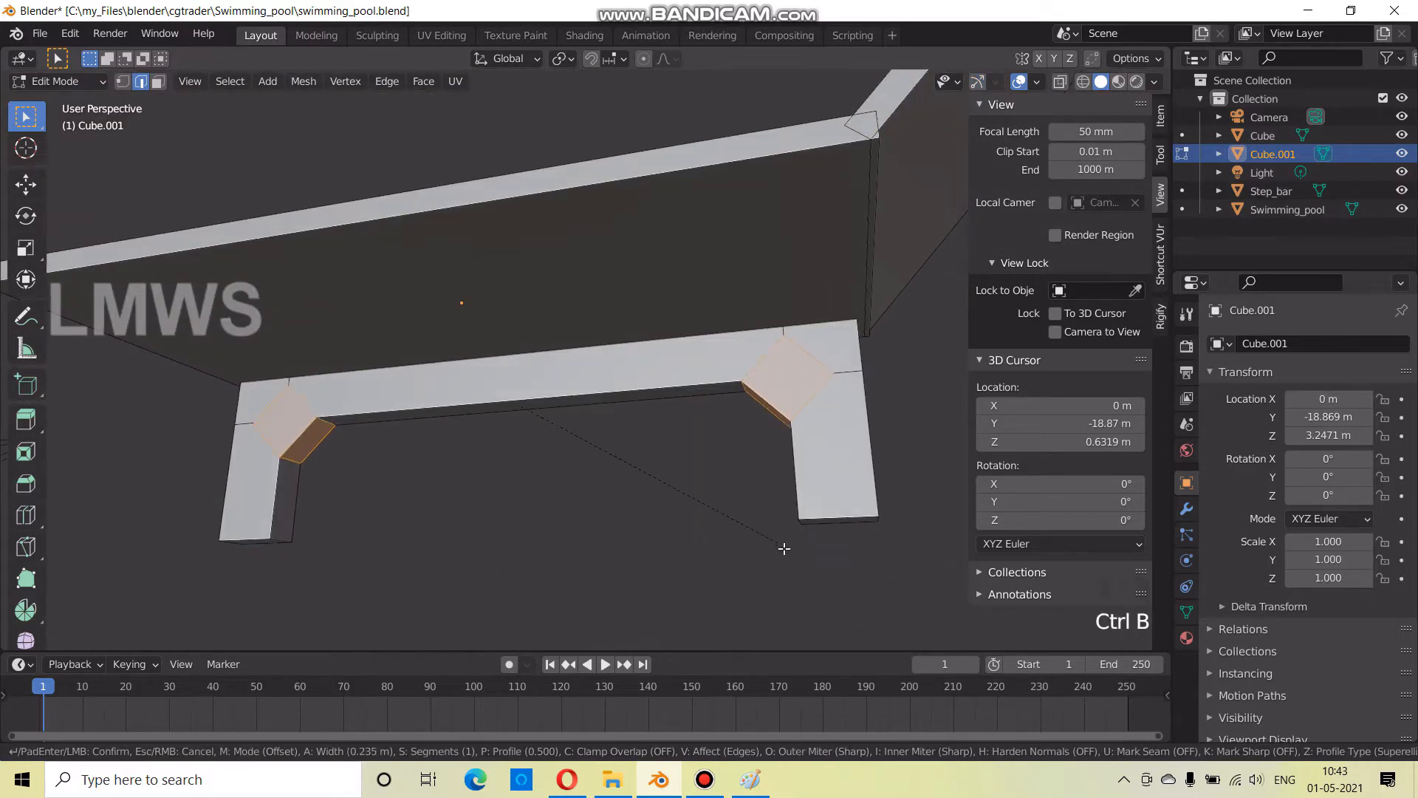
click(621, 507)
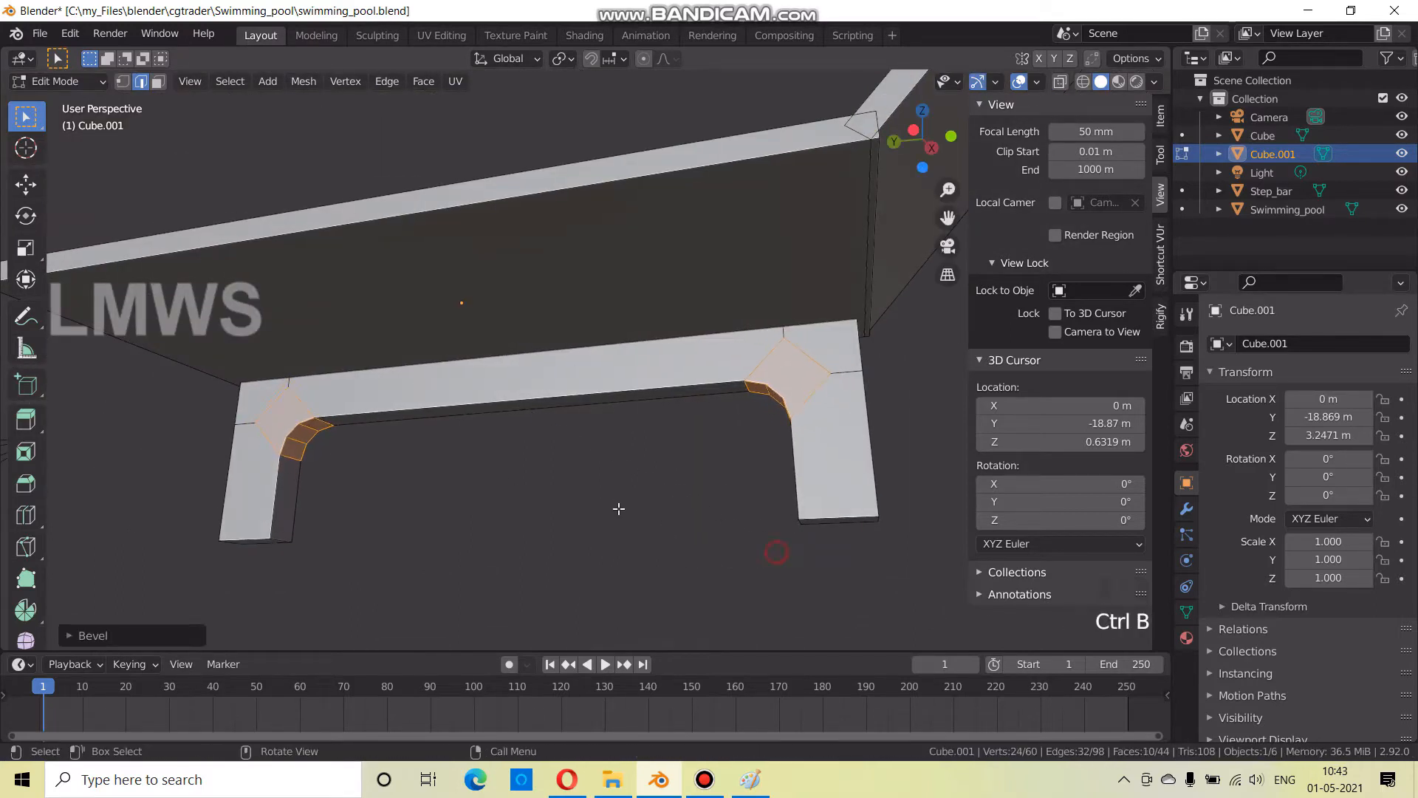
scroll(614, 504, down, 3)
middle_drag(614, 503, 589, 436)
Duplicate the whole leg frame about 1.6 m in the negative X direction to support the lounger's opposite side
key(alt+a)
key(l)
scroll(720, 432, down, 2)
key(shift+d)
key(x)
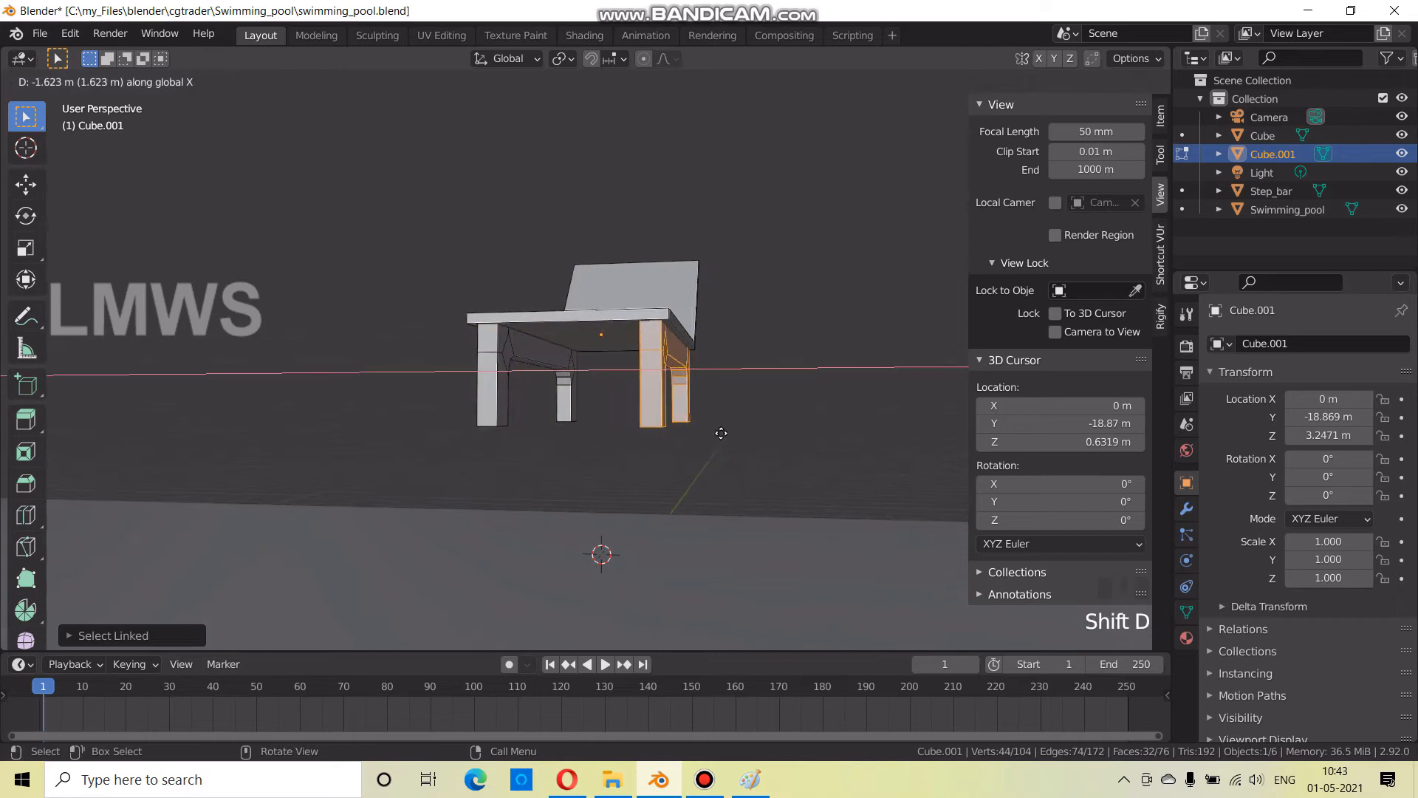
click(717, 435)
key(alt+a)
middle_drag(715, 433, 428, 358)
Select the bottom faces of all four legs, raise them along Z to shorten the legs, and save the file
key(ctrl+s)
click(157, 81)
click(374, 399)
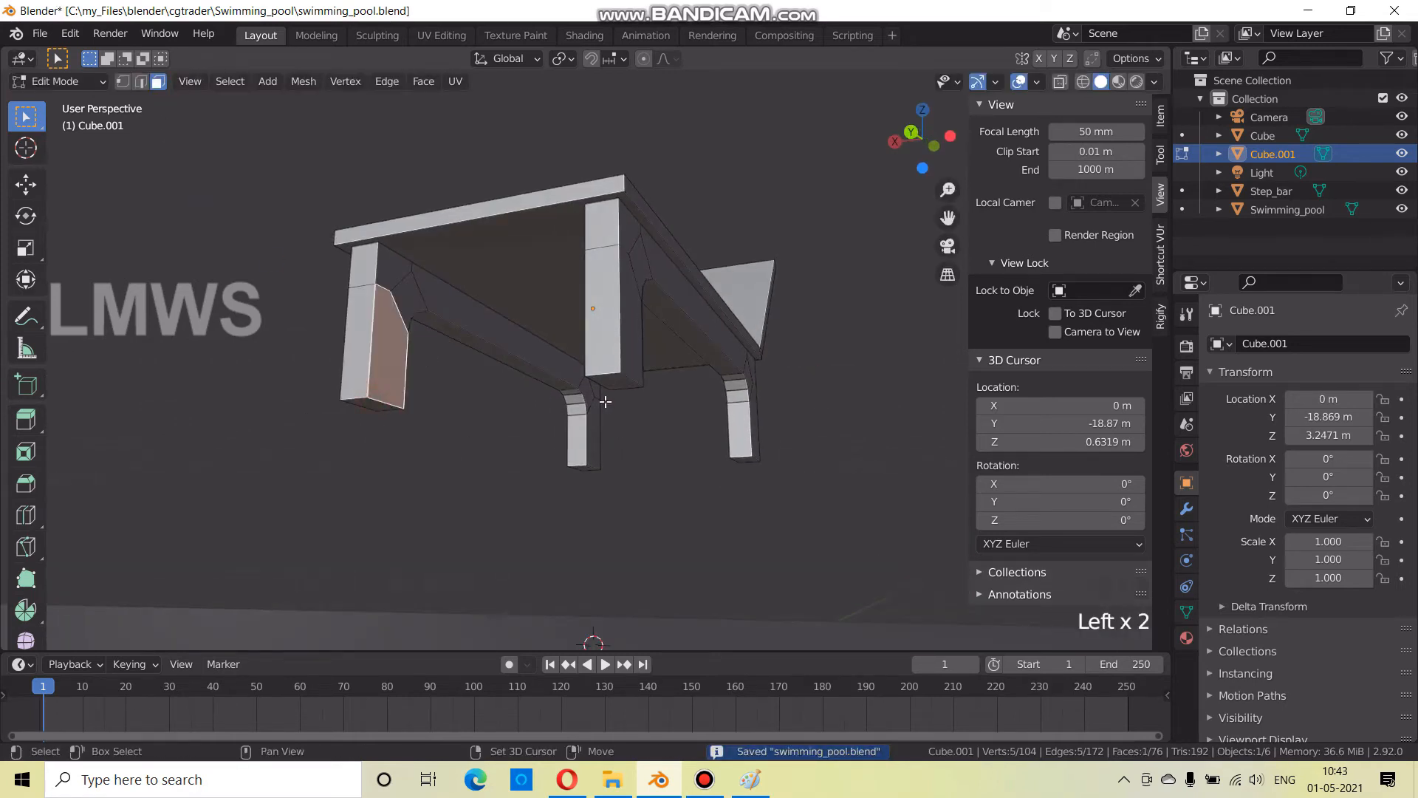
click(358, 400)
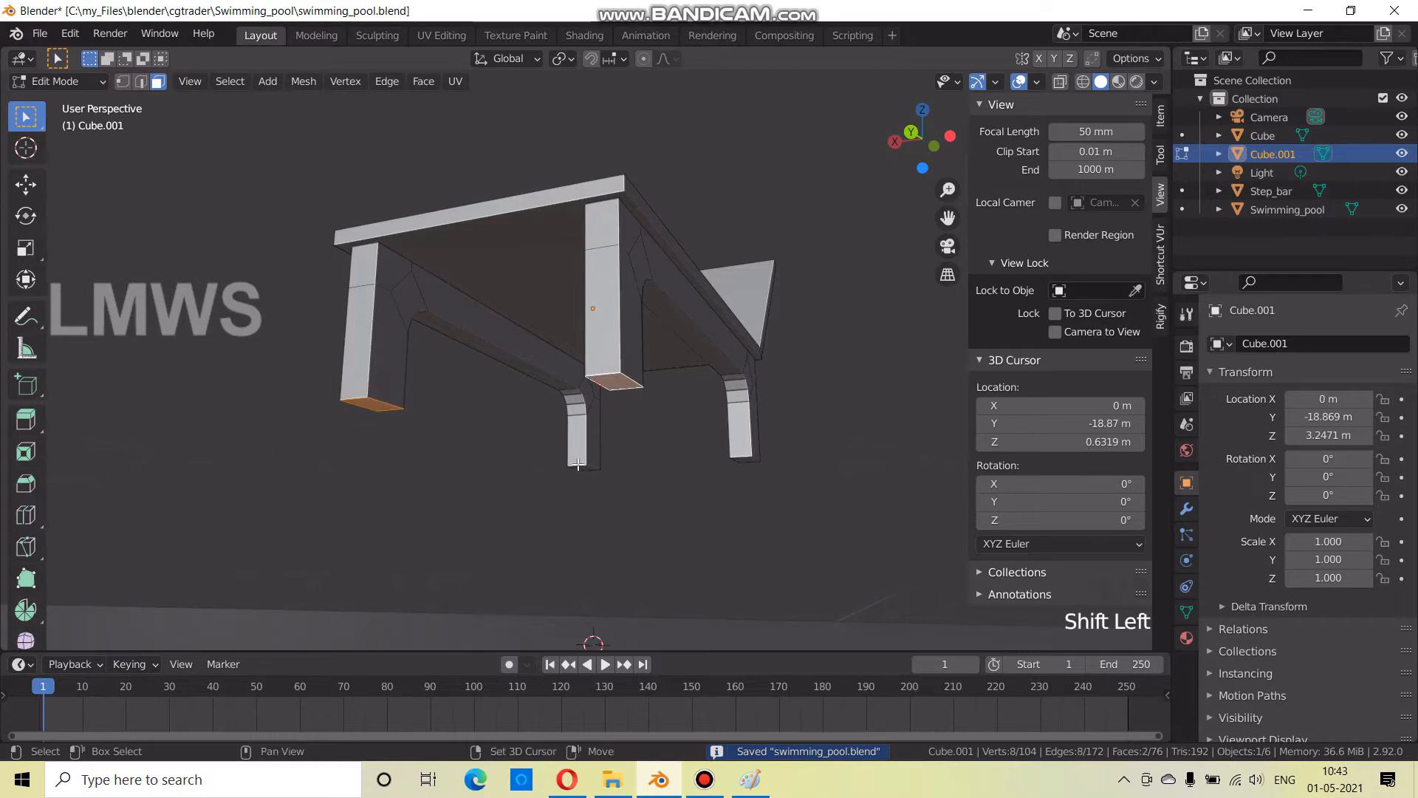
key(g)
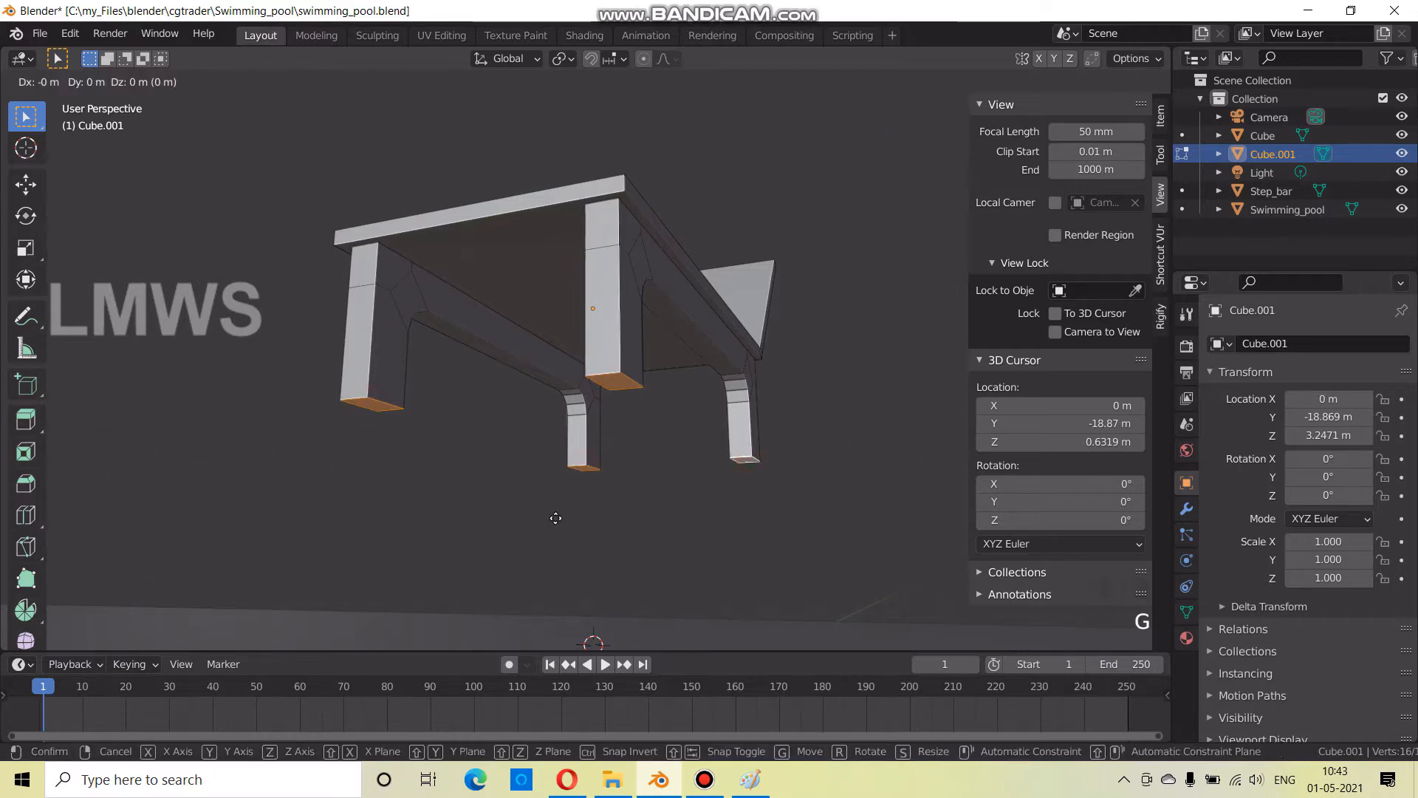
key(z)
click(555, 481)
key(ctrl+s)
Leave mesh editing, lower the lounger along Z onto the deck at Z location 1.4276 m, and save the file
middle_drag(684, 417, 596, 446)
key(Tab)
scroll(570, 436, down, 3)
key(g)
key(z)
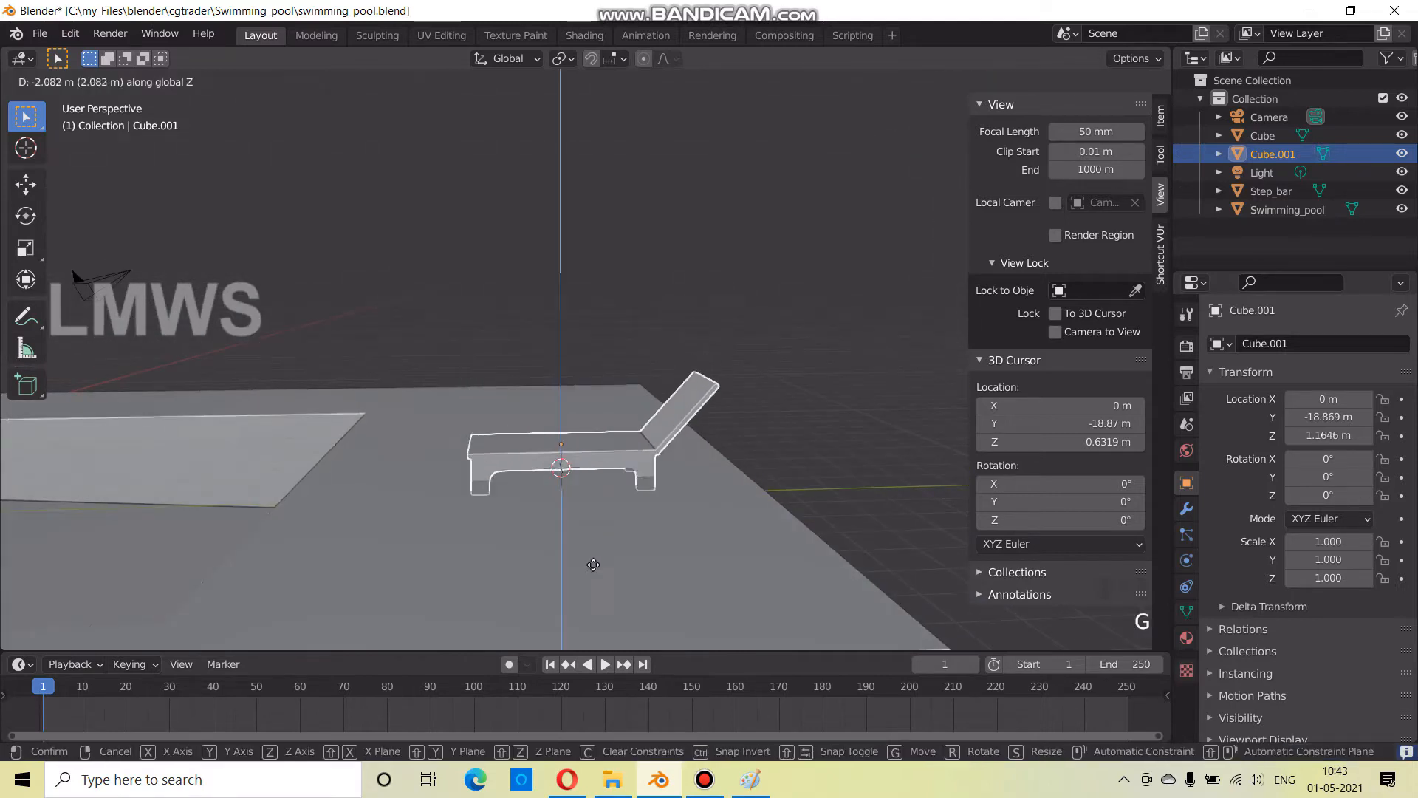
click(598, 527)
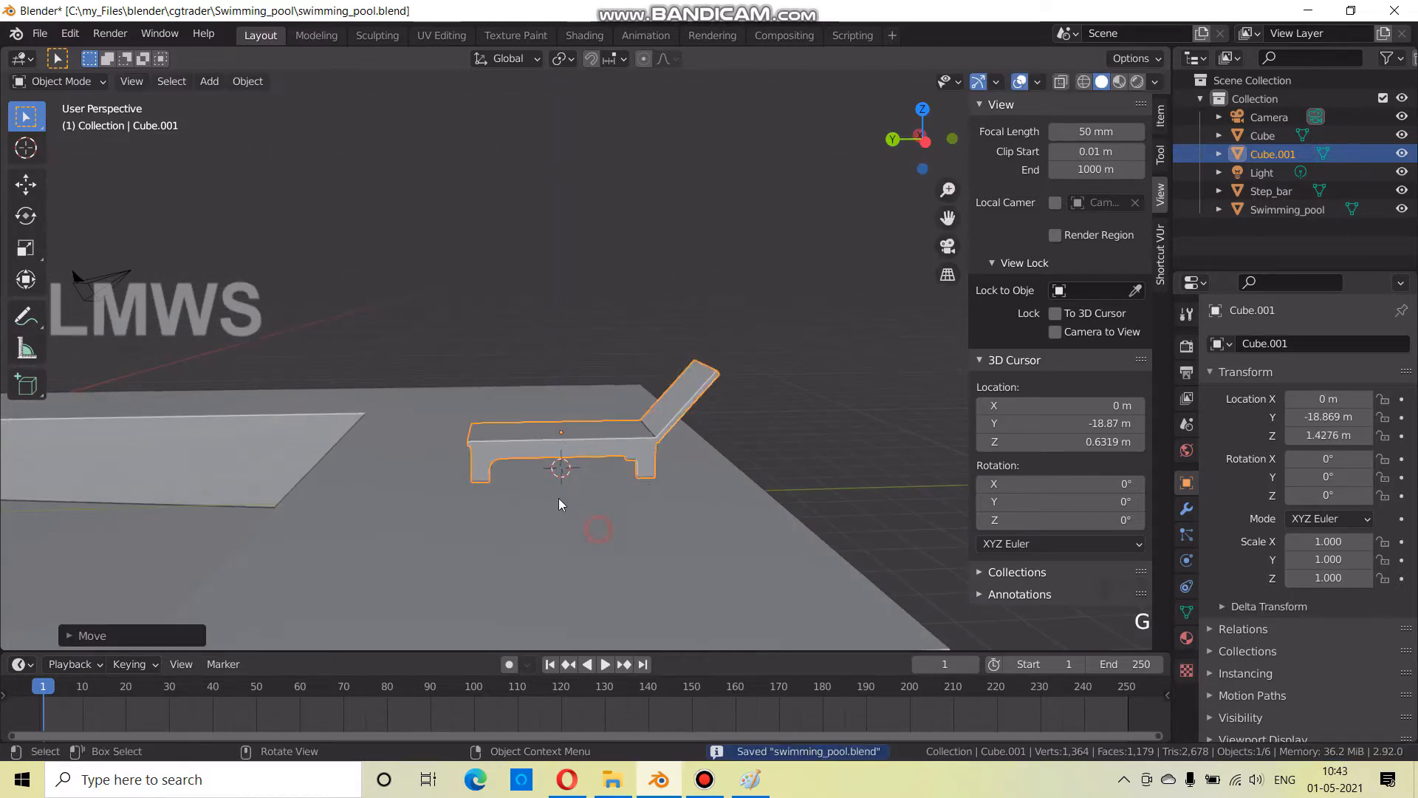
scroll(472, 498, down, 4)
middle_drag(472, 498, 287, 514)
key(ctrl+s)
shift+middle_drag(388, 479, 445, 464)
key(alt+a)
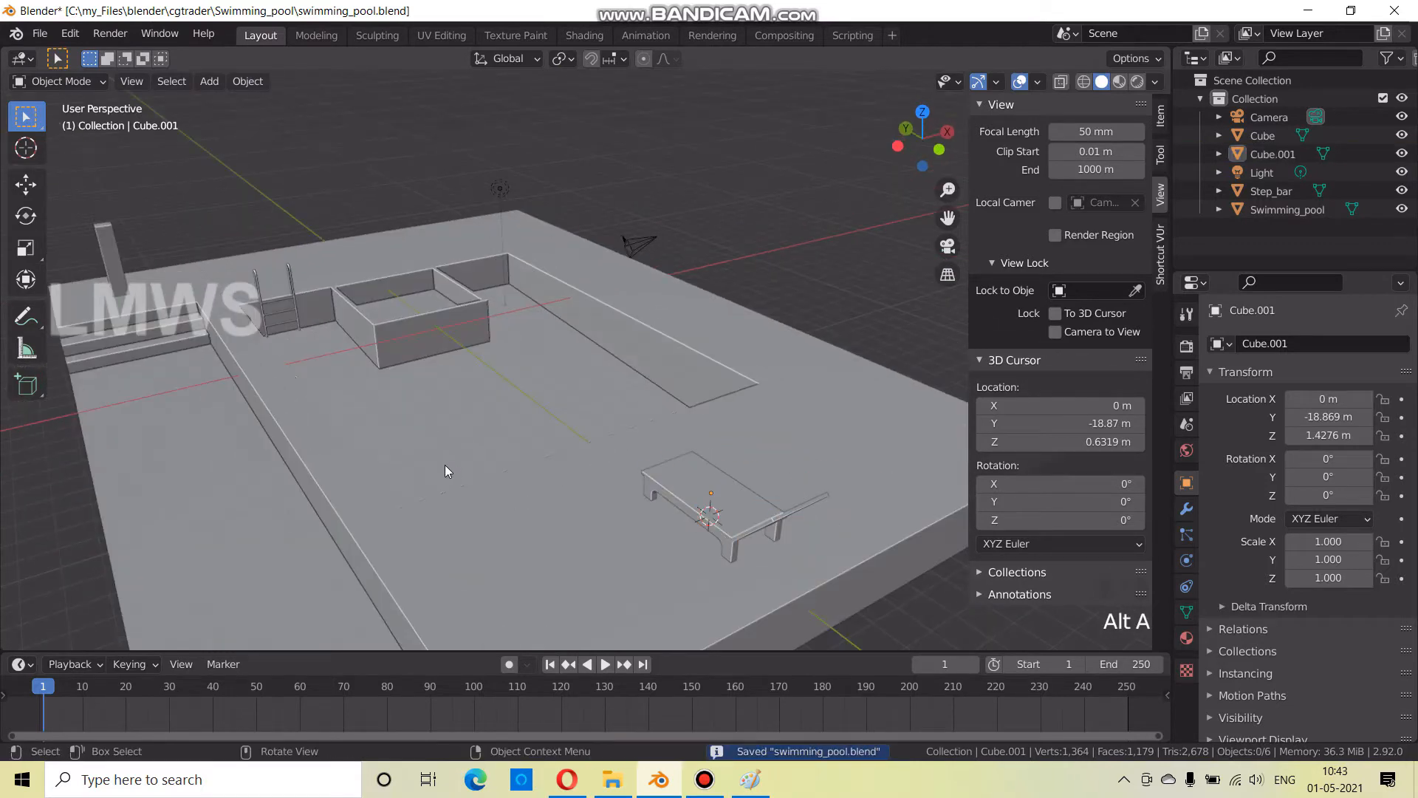
Switch to the Opera browser and search Google Images for "swimming pool texture"
click(567, 780)
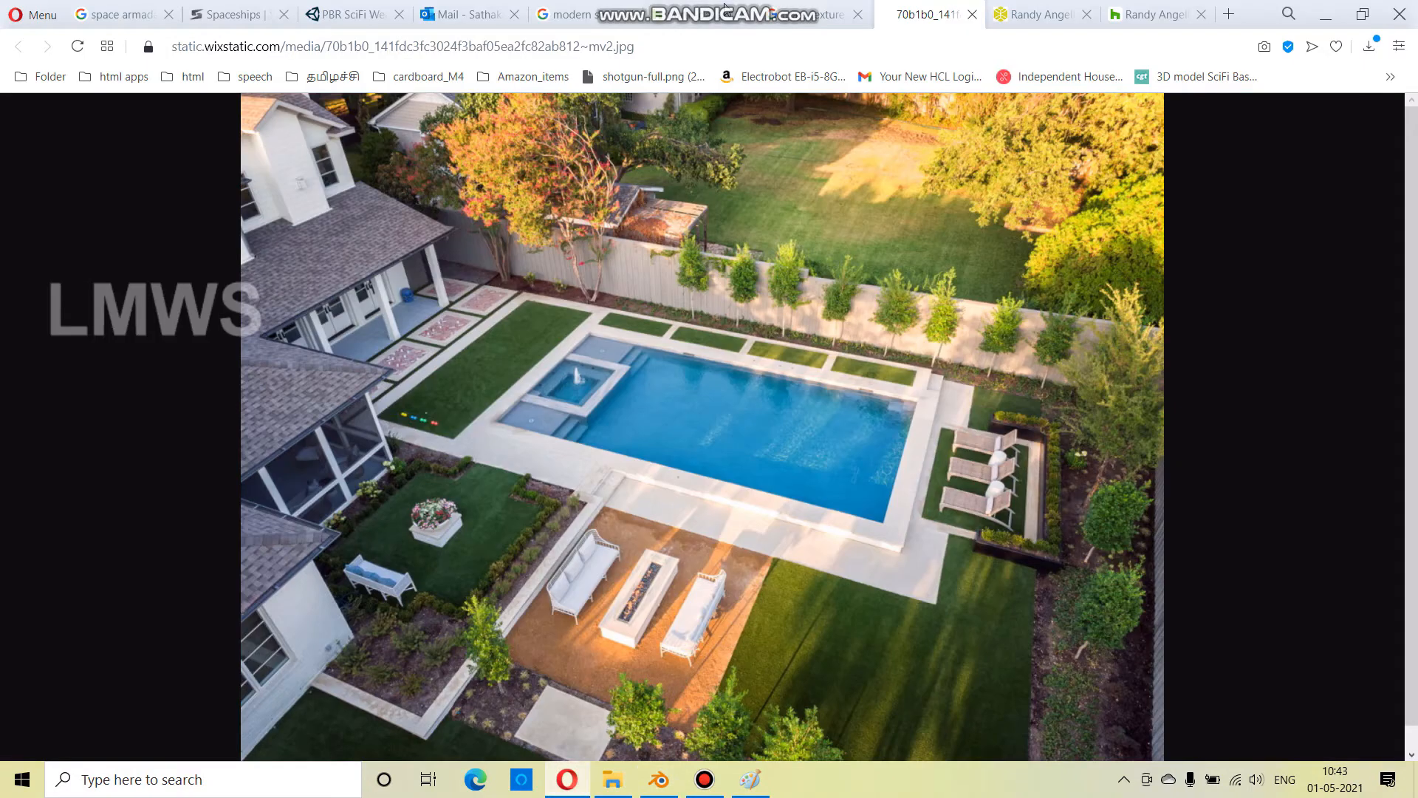
click(569, 14)
double_click(326, 126)
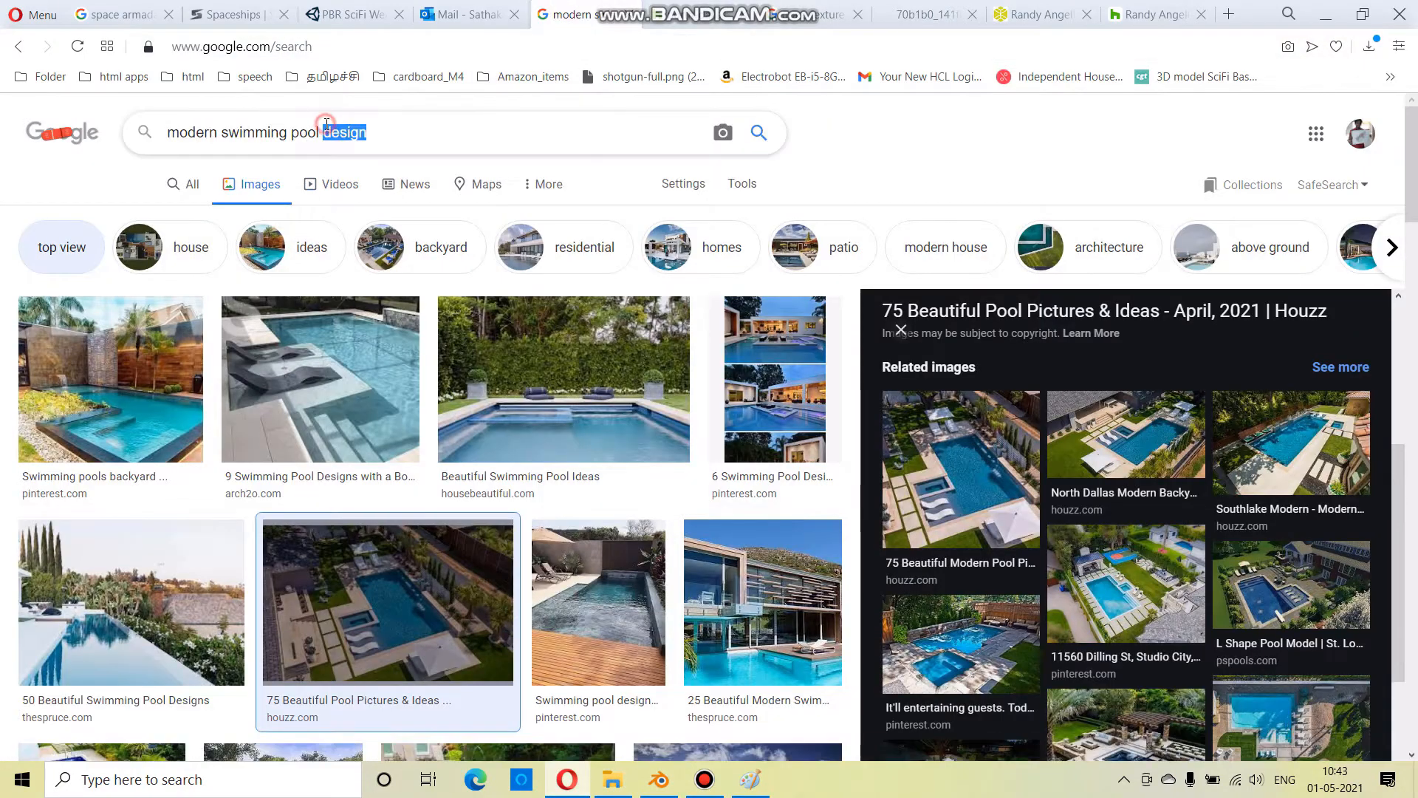
click(723, 6)
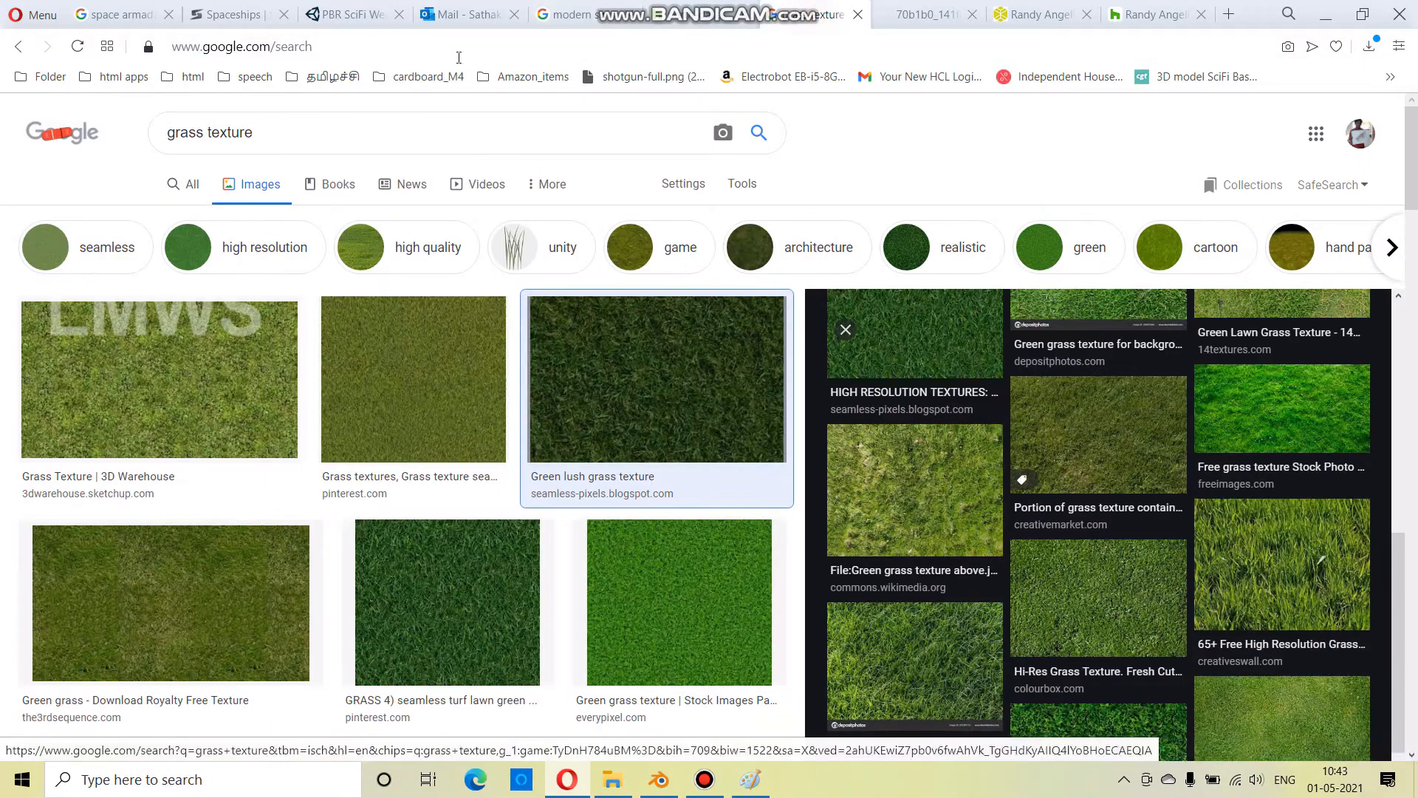
double_click(398, 132)
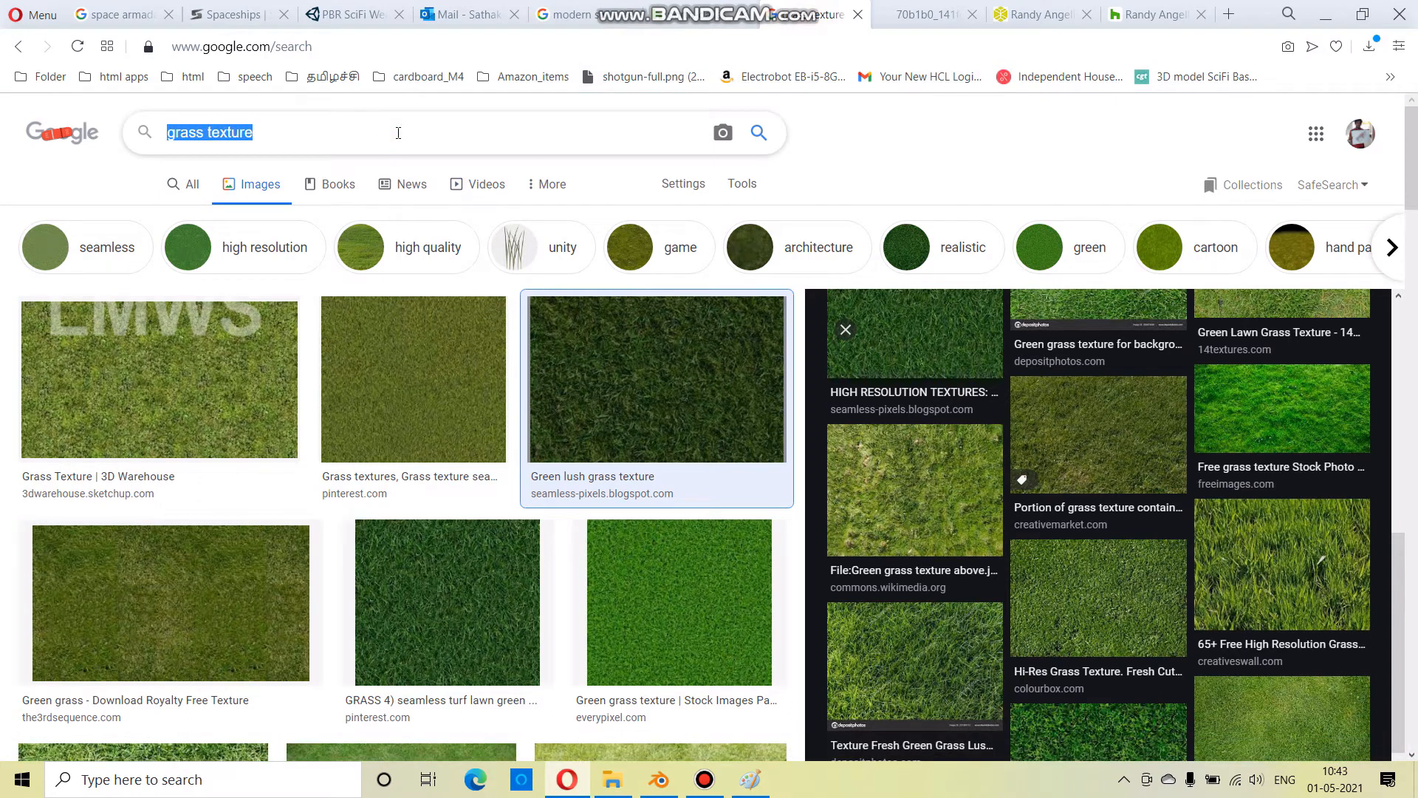
text(swimmin)
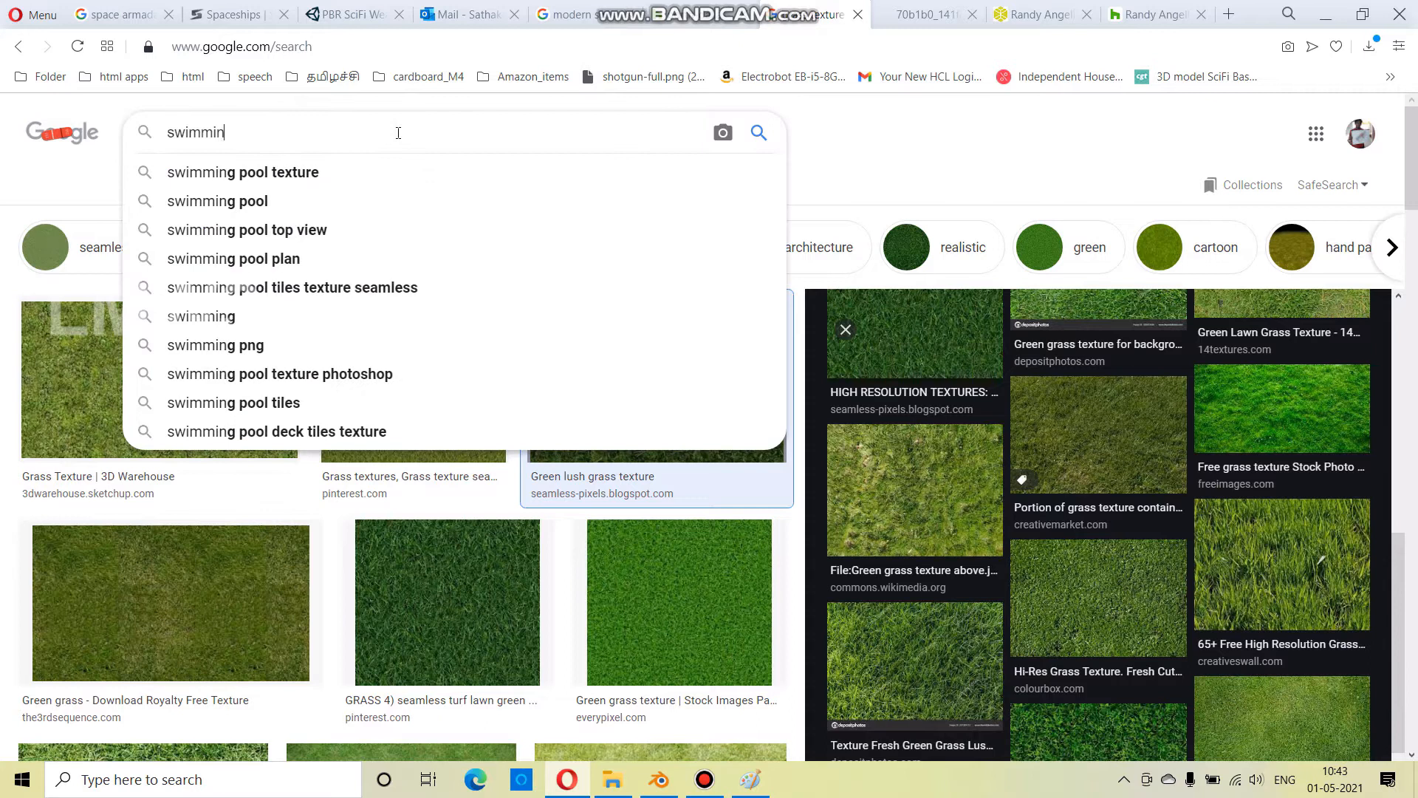
text(g pool texture)
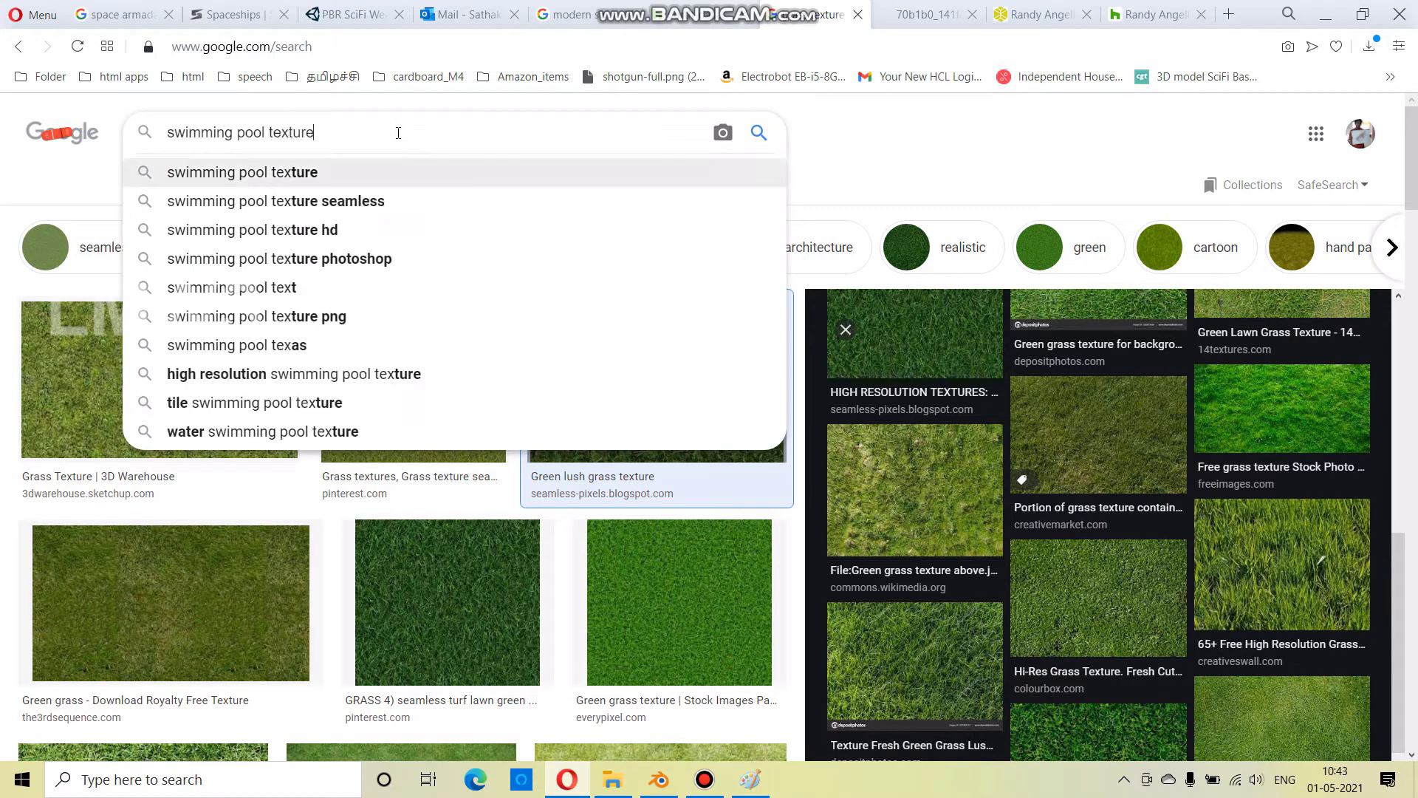
key(Return)
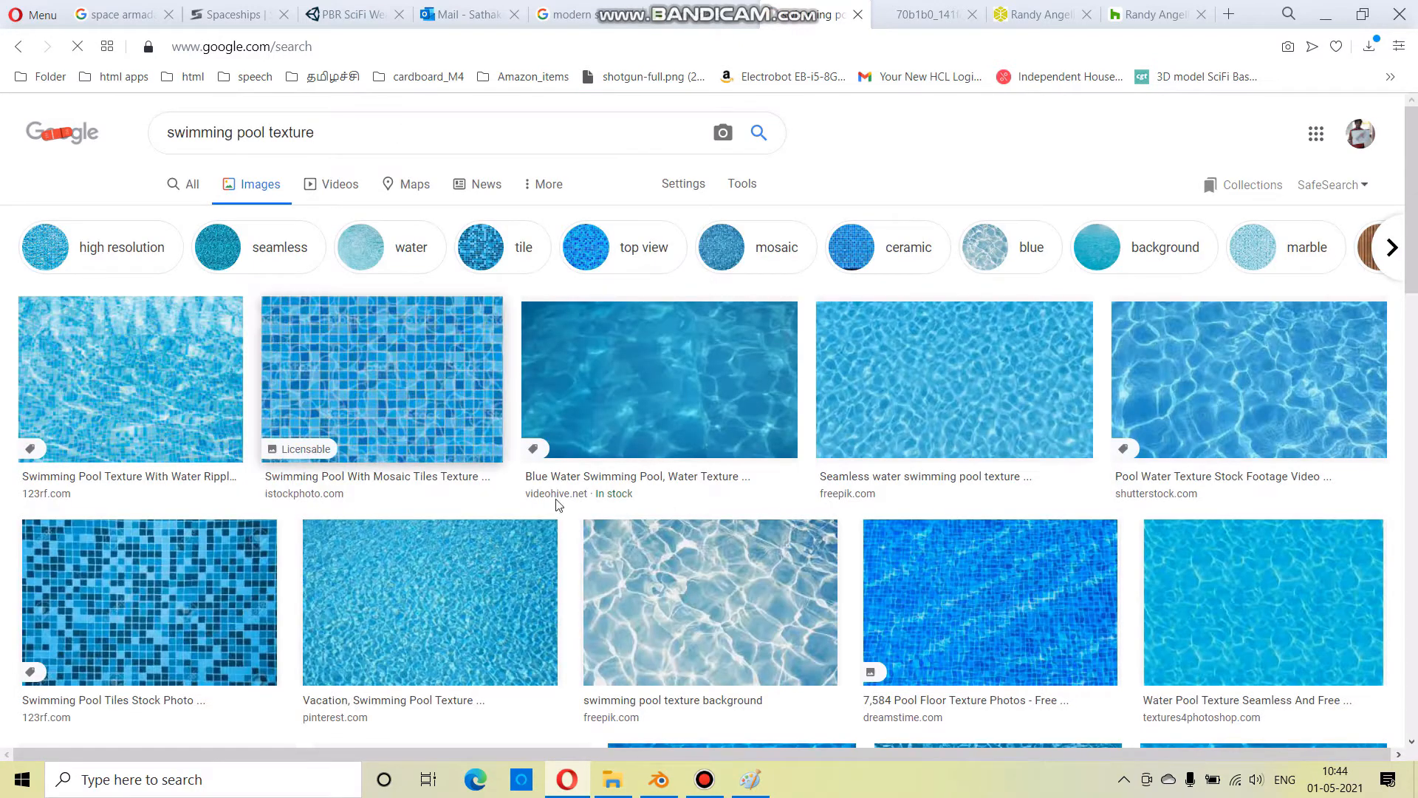
Narrow the image results to tile and examine previews of several blue mosaic pool tile textures
click(538, 249)
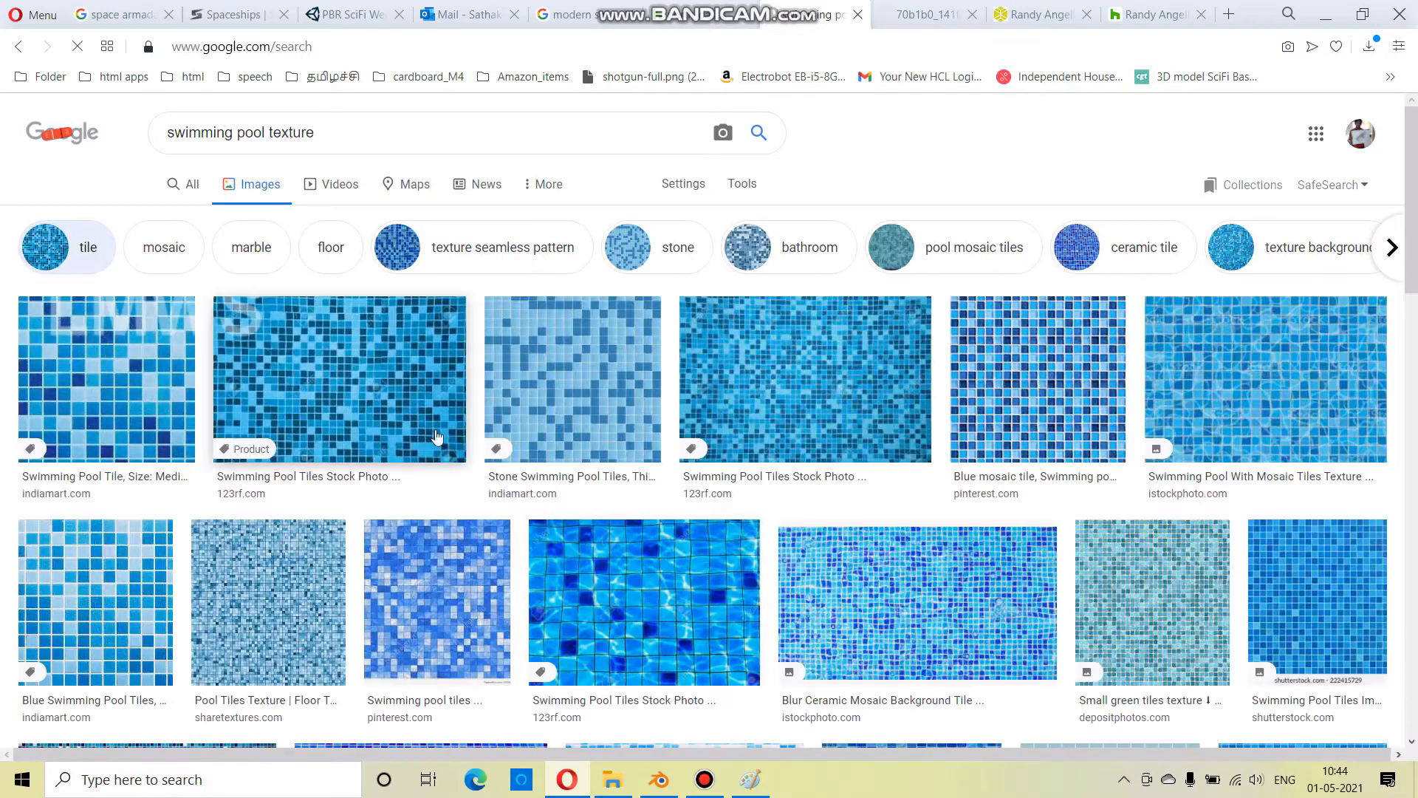
scroll(879, 338, down, 3)
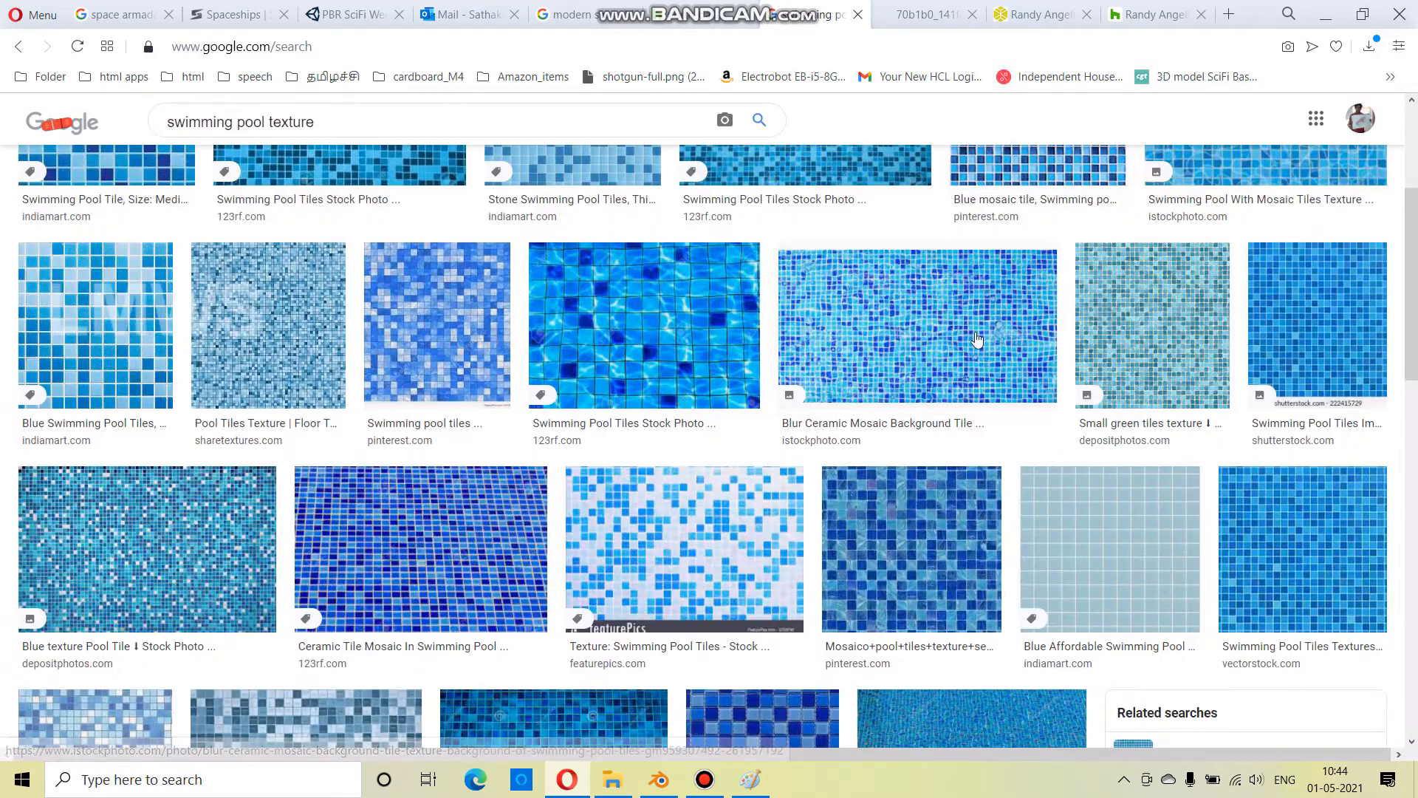
click(929, 325)
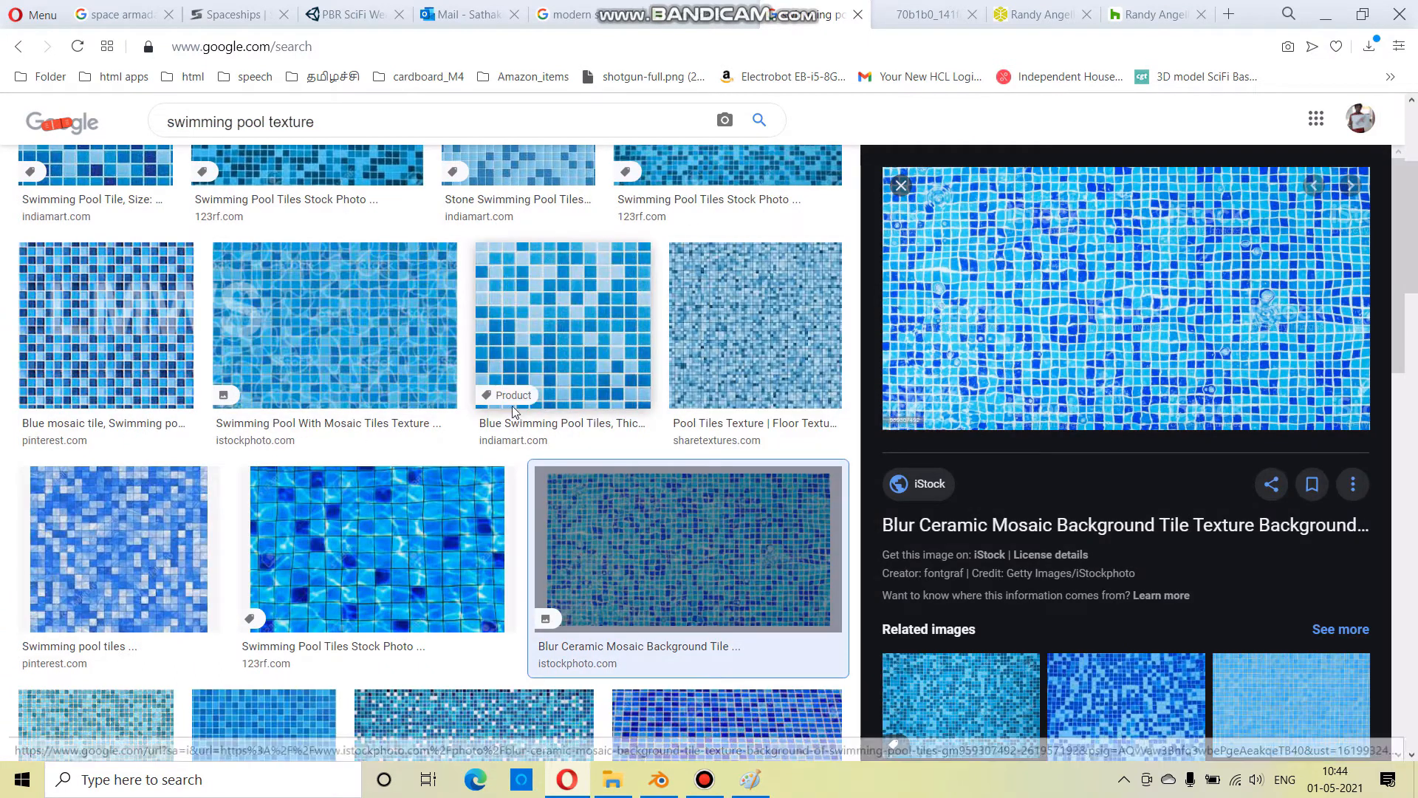
click(385, 359)
click(655, 507)
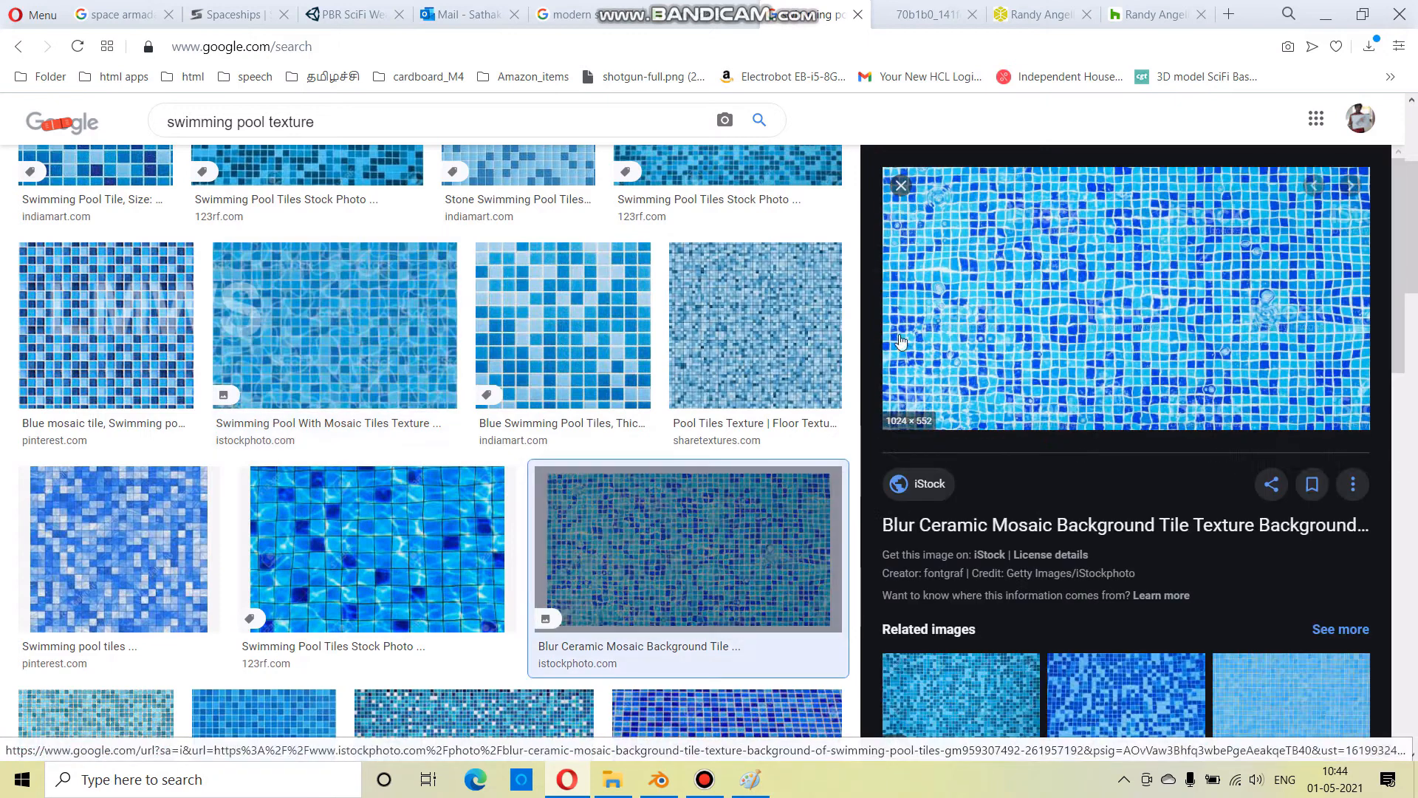
scroll(706, 473, down, 1)
scroll(707, 474, down, 4)
scroll(1019, 506, down, 4)
click(1122, 491)
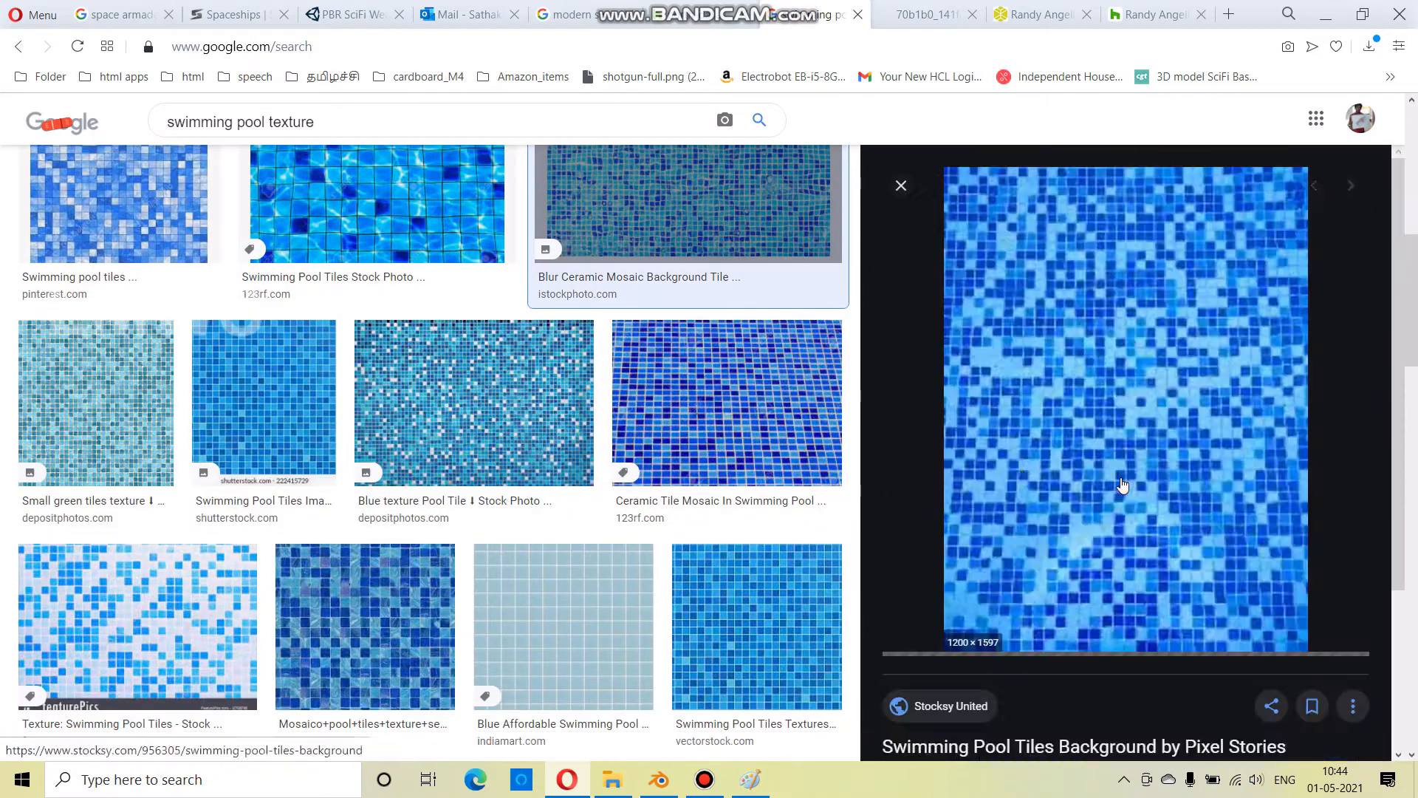
click(469, 416)
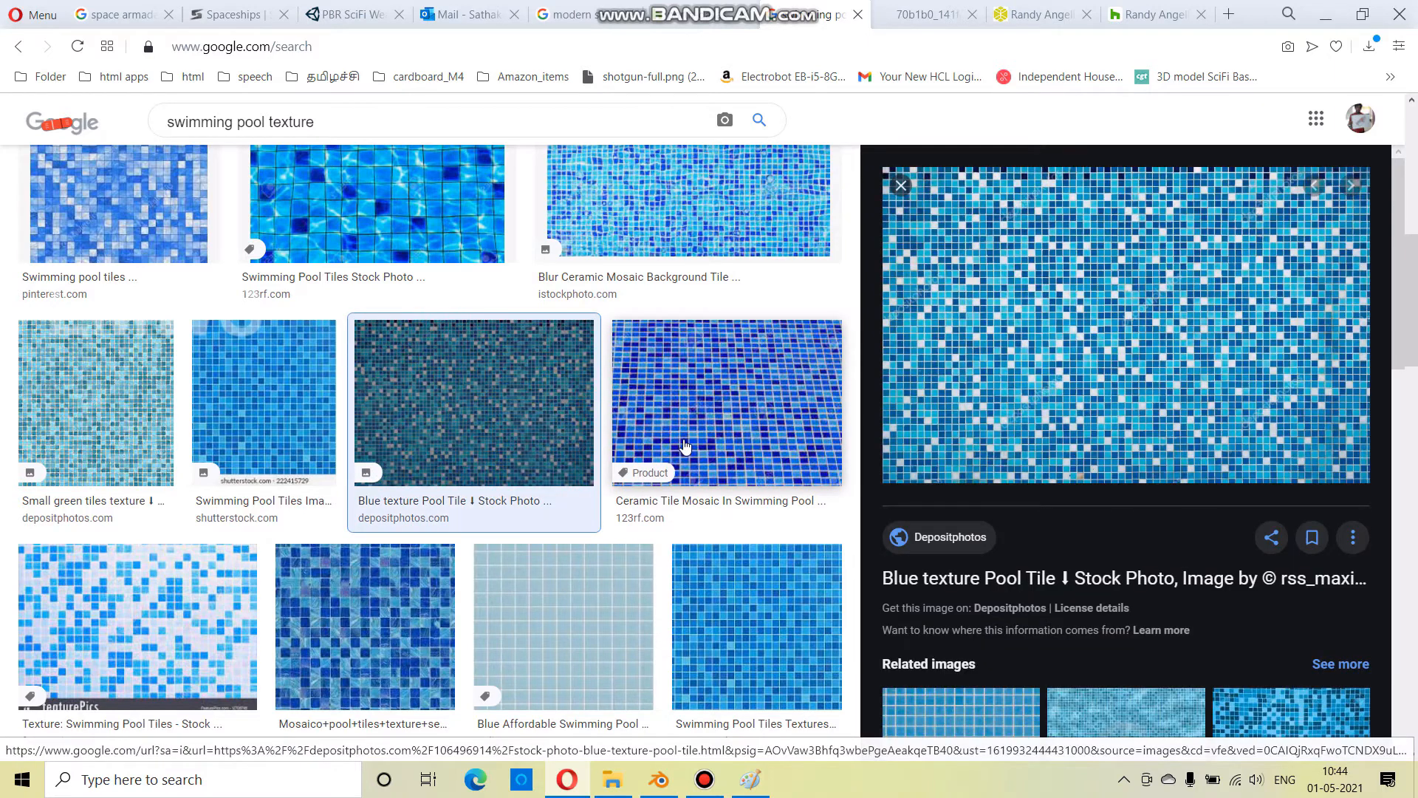
scroll(684, 447, up, 5)
scroll(1285, 384, down, 5)
click(1295, 378)
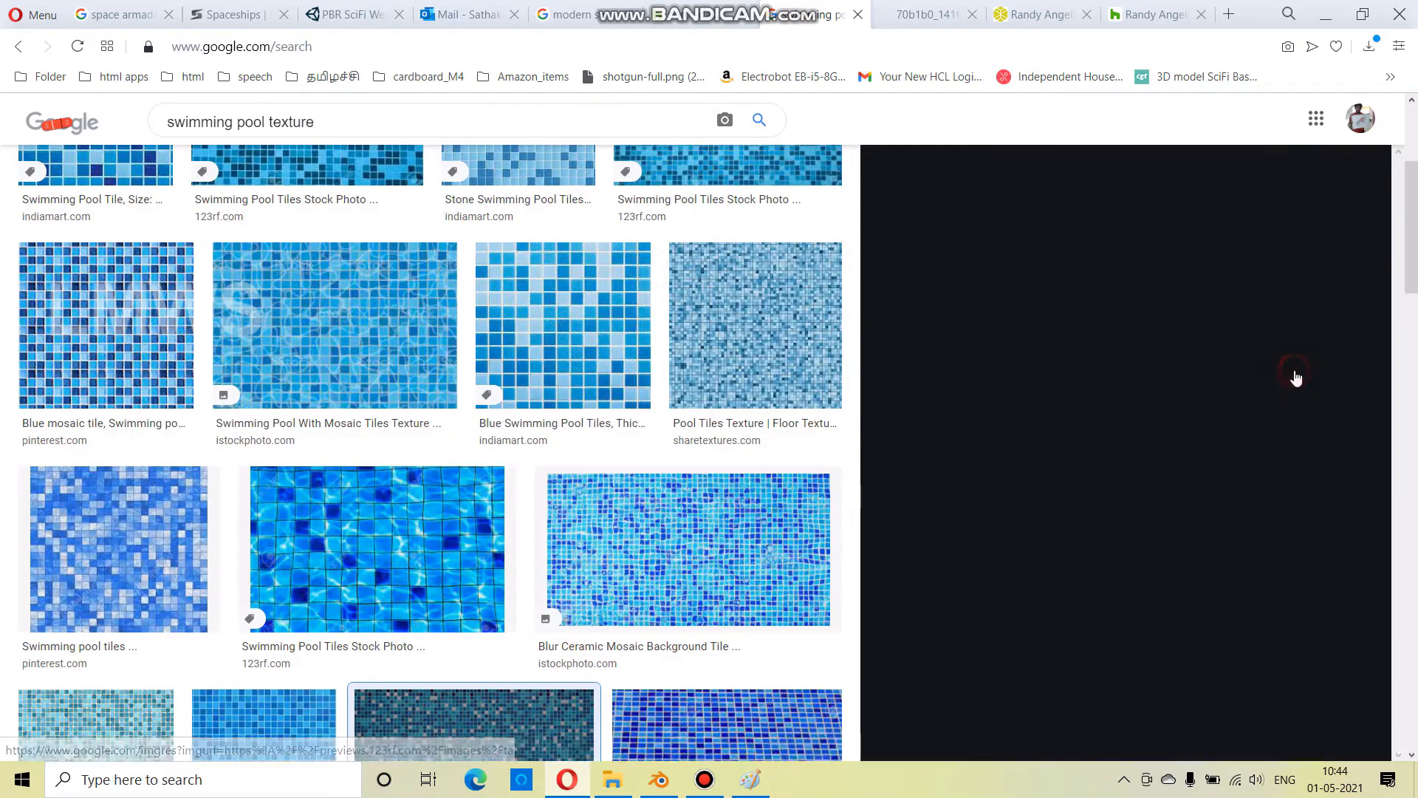
click(705, 780)
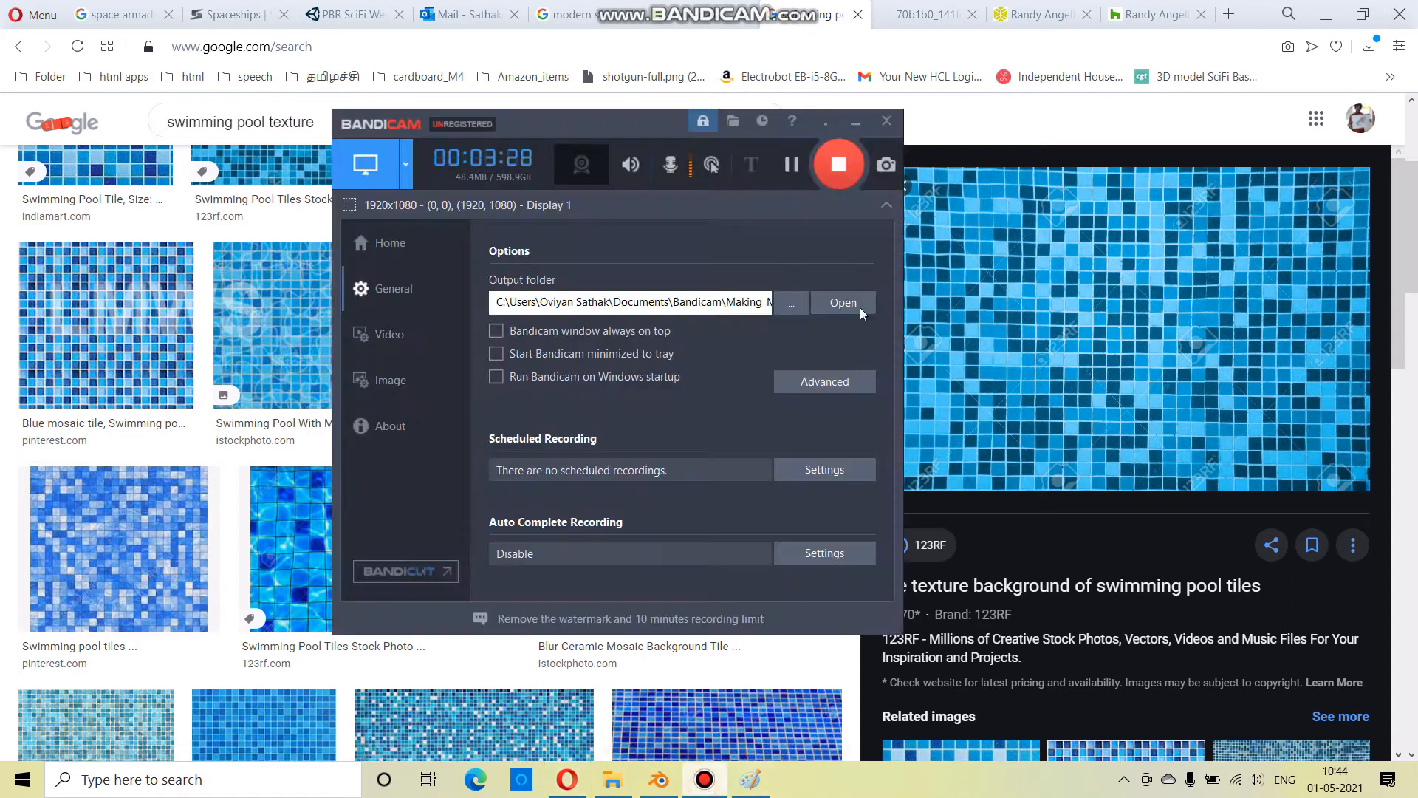
click(790, 166)
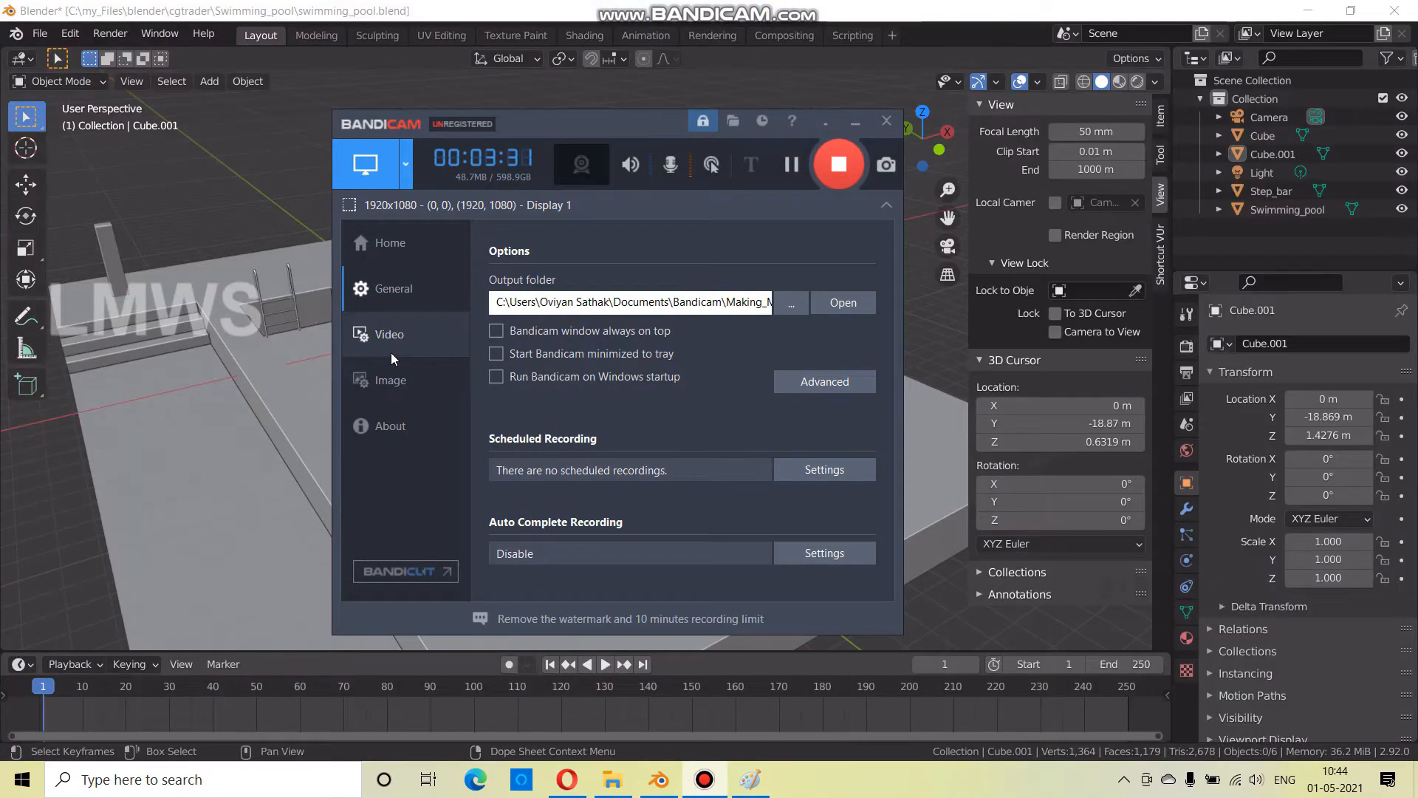
Switch back to Blender, save the pool file and hide the viewport sidebar
click(374, 7)
scroll(294, 411, down, 2)
middle_drag(294, 411, 432, 424)
key(ctrl+s)
key(n)
middle_drag(321, 450, 653, 424)
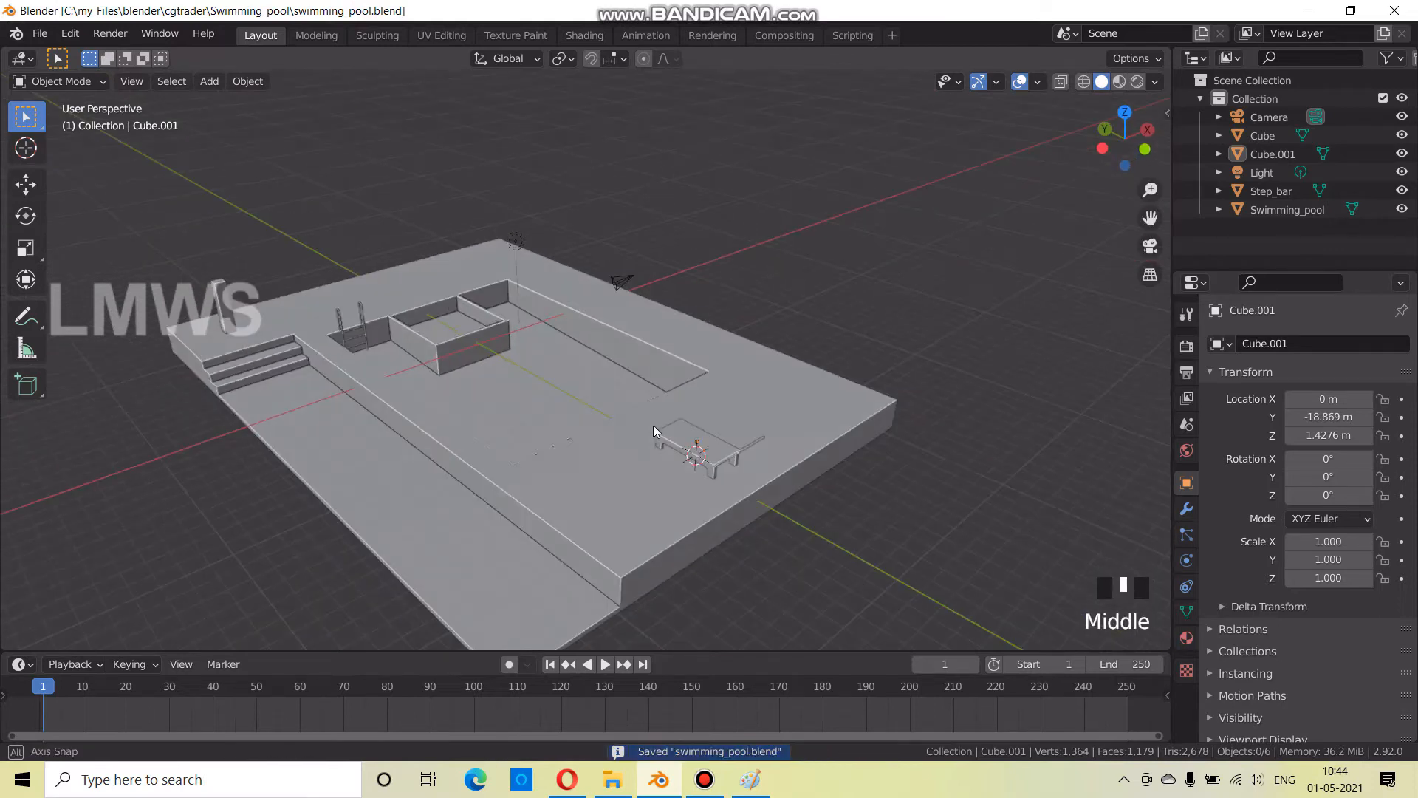
middle_drag(840, 429, 725, 439)
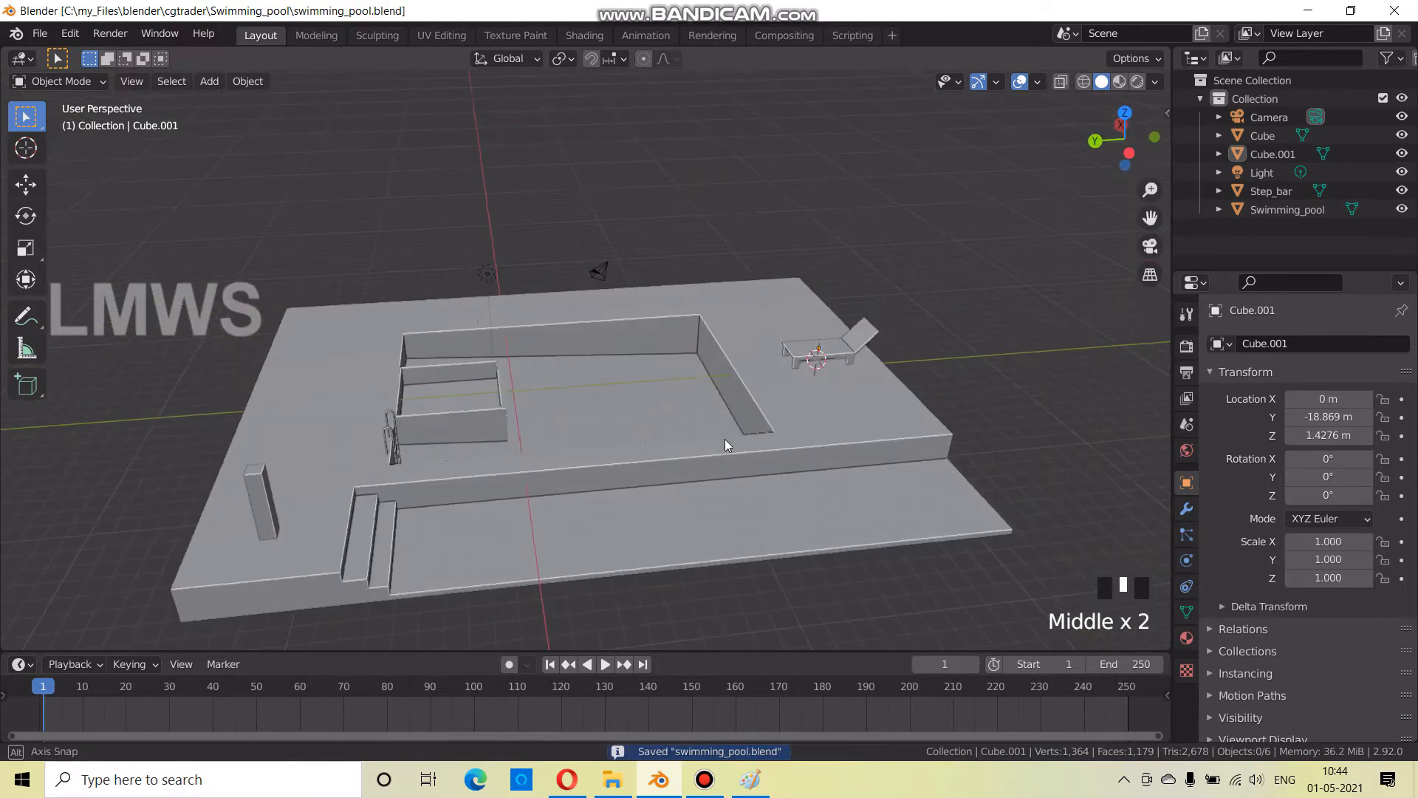
key(n)
key(n)
Set the world background colour to an Environment Texture and switch the viewport to rendered shading
click(1188, 450)
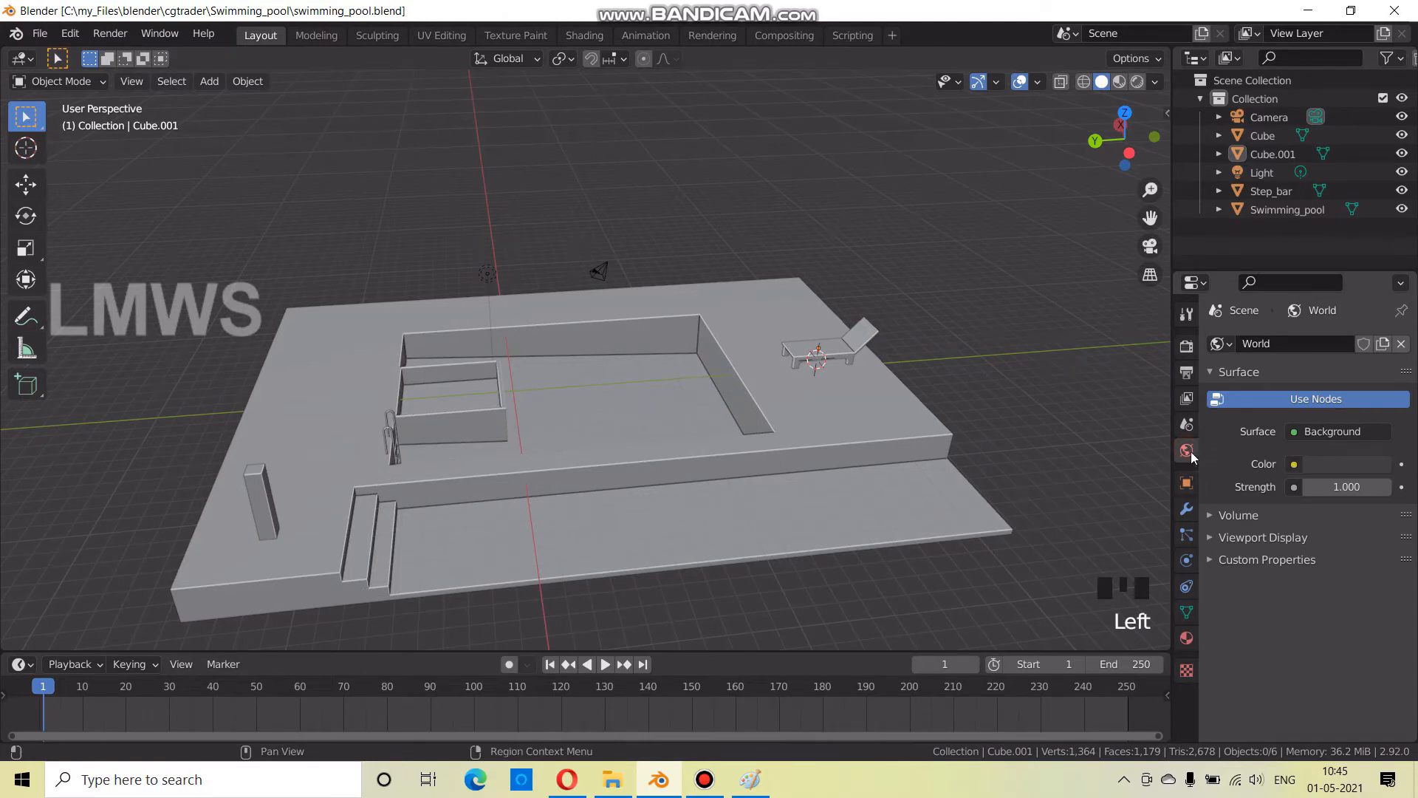
click(1294, 464)
click(1294, 464)
click(953, 550)
middle_drag(959, 544, 434, 92)
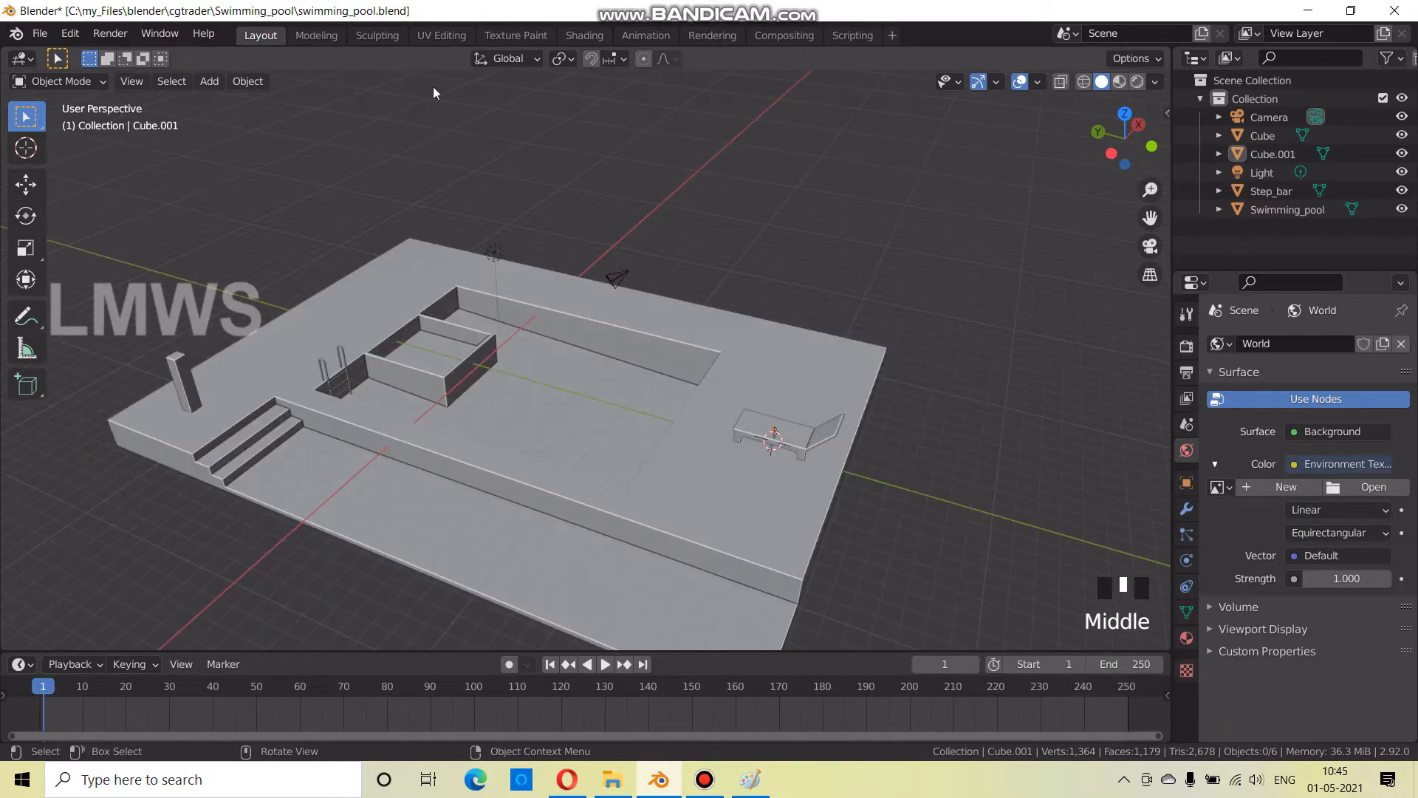
click(1138, 81)
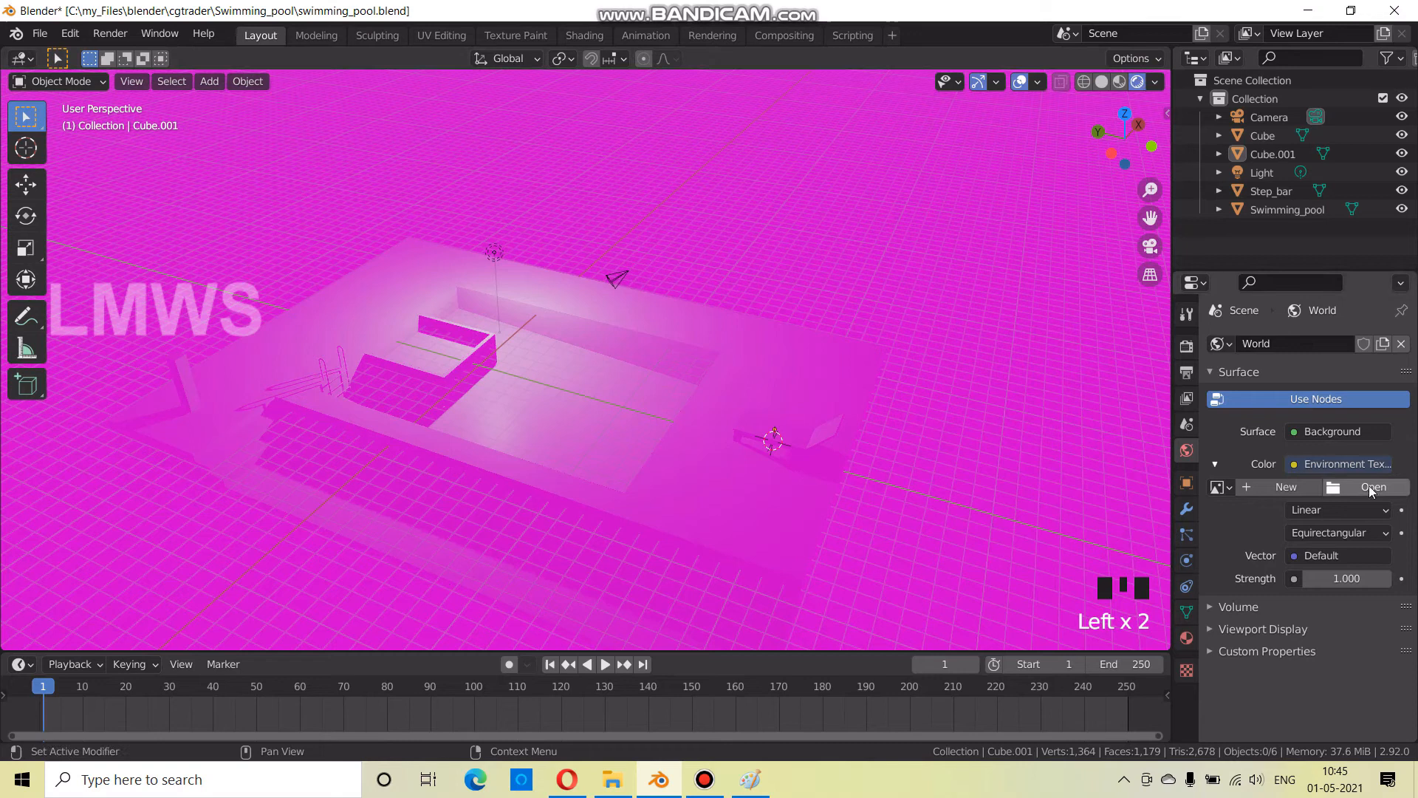
Remove the Environment Texture from the world background colour and assign an Environment Texture to it again
click(1376, 466)
click(1314, 507)
middle_drag(879, 264, 866, 365)
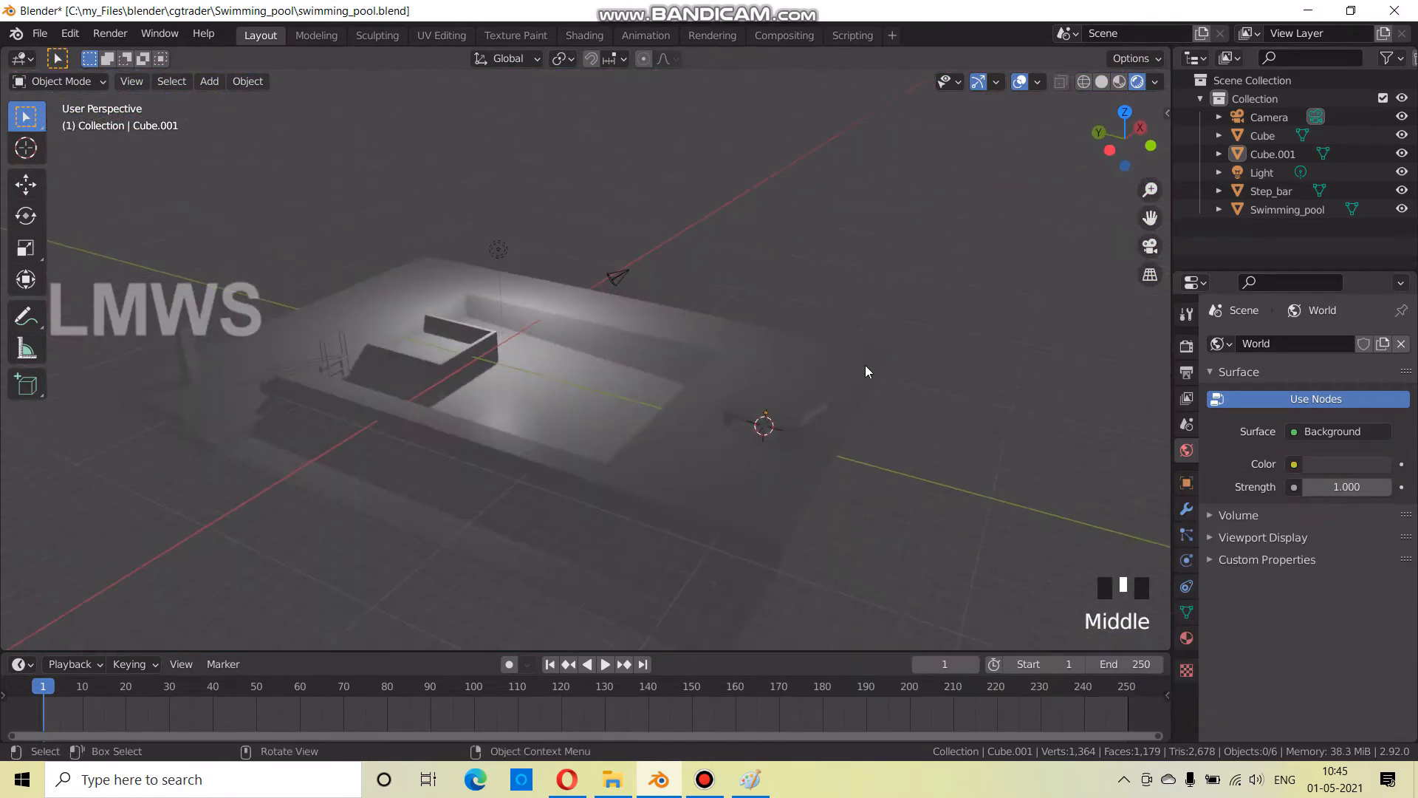
click(1293, 464)
click(951, 546)
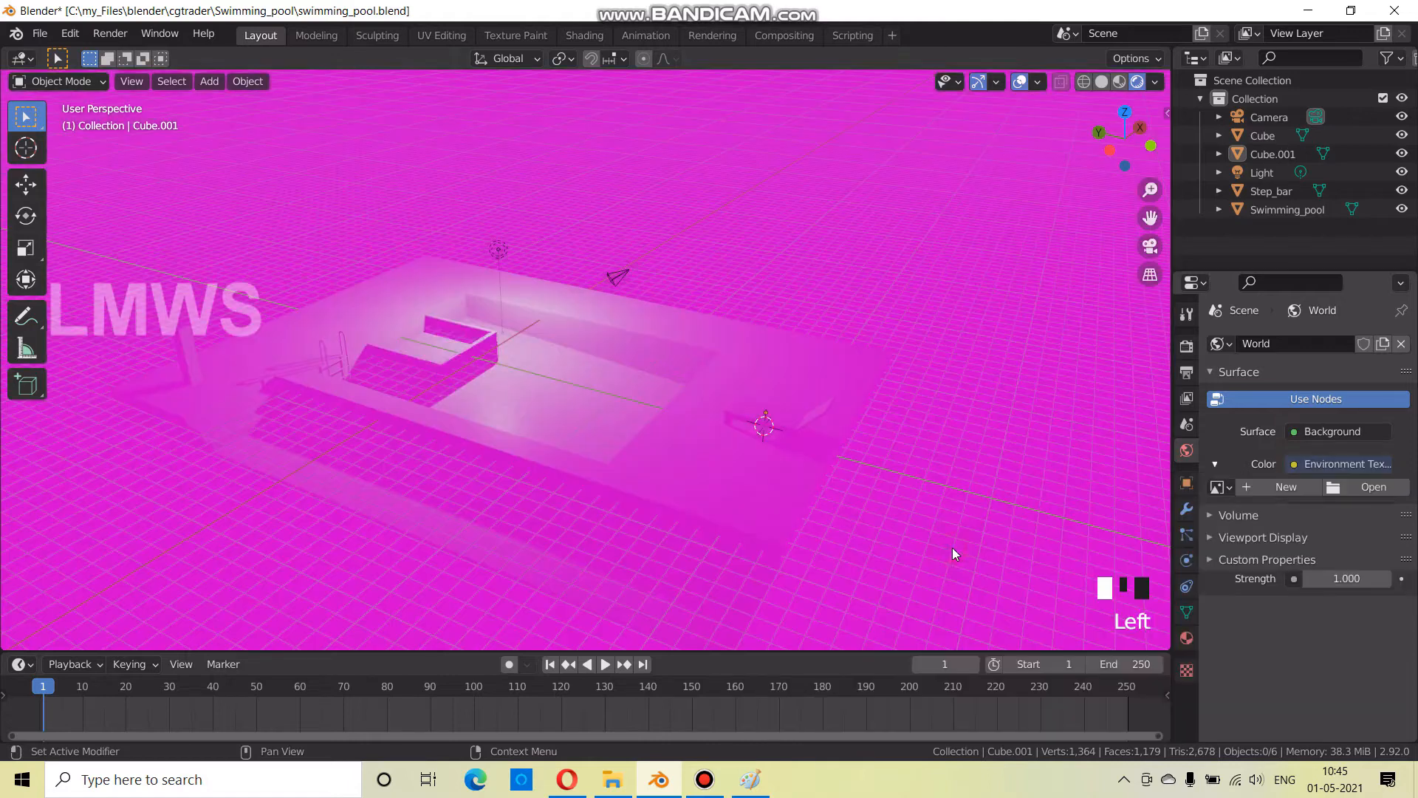
Load wooden_motel_2k.hdr from the HDRI_textures folder as the world's environment image and save the file
click(1359, 486)
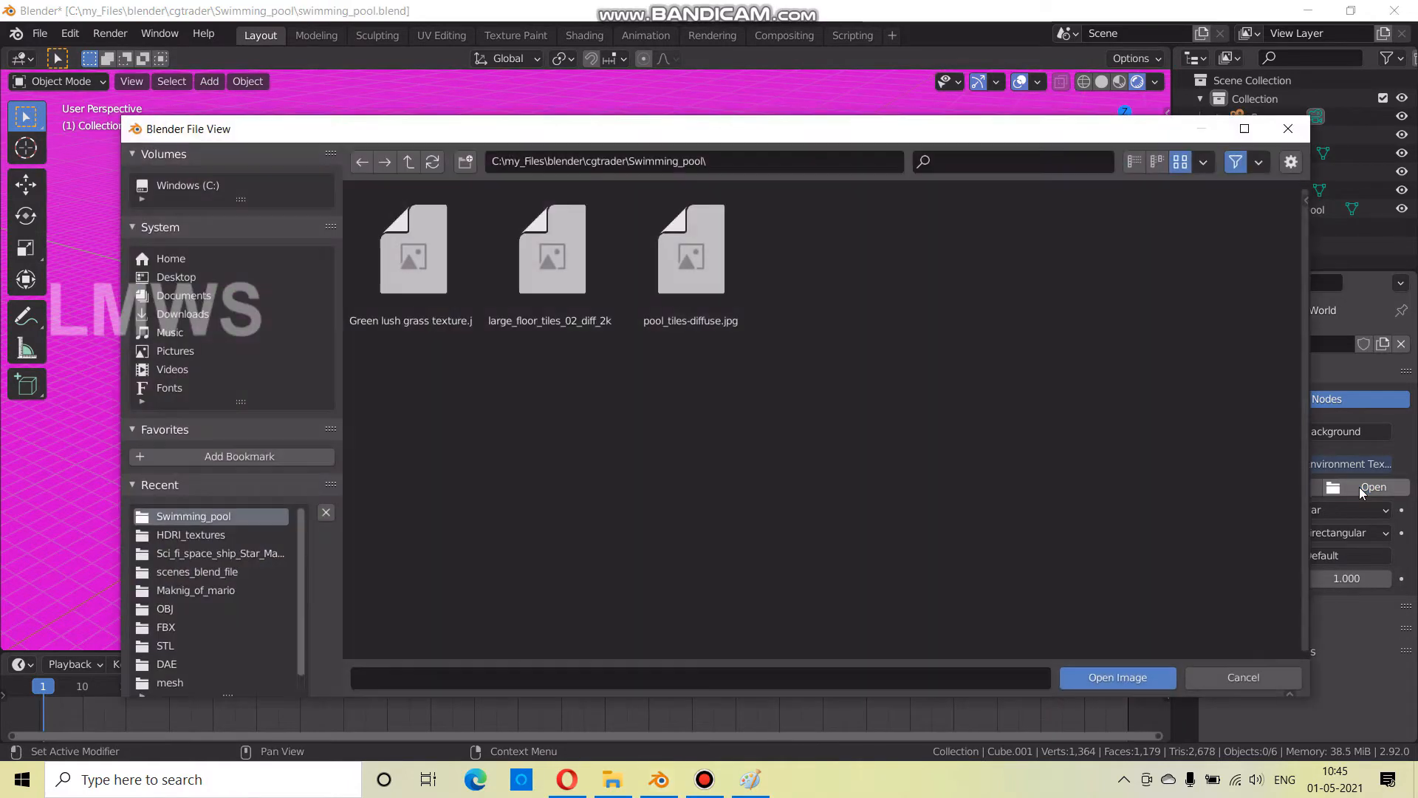
click(186, 536)
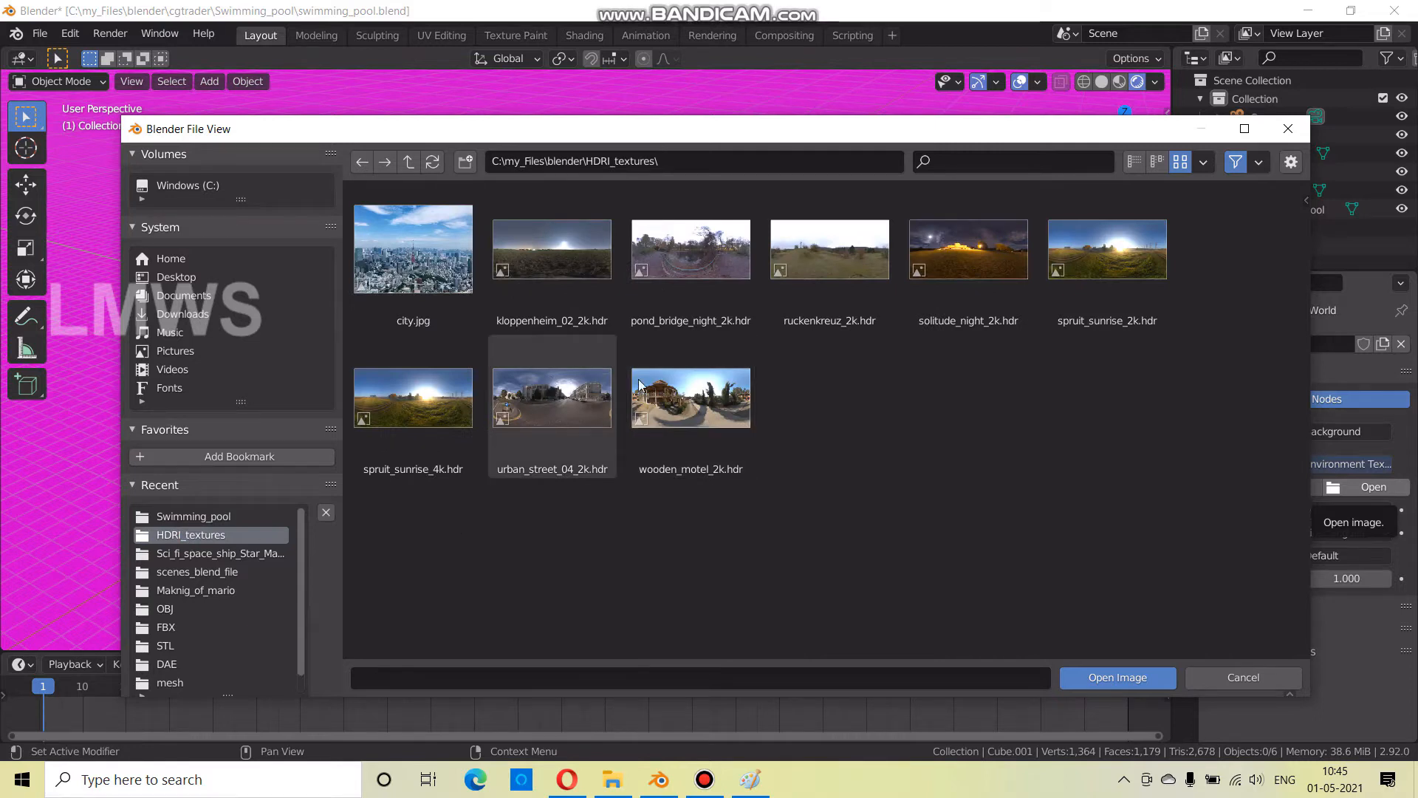
click(703, 411)
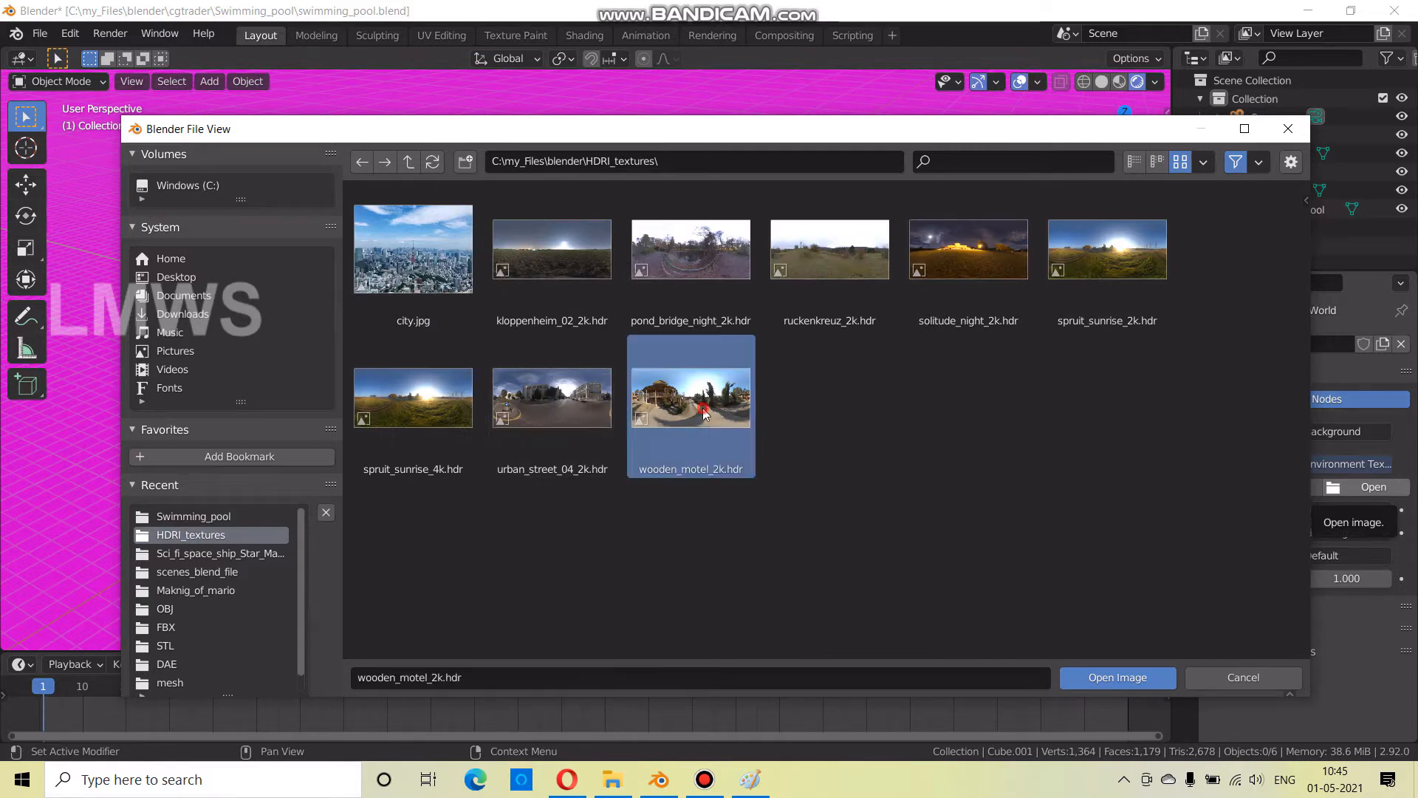
click(1107, 679)
scroll(822, 470, up, 3)
middle_drag(822, 470, 1049, 402)
key(ctrl+s)
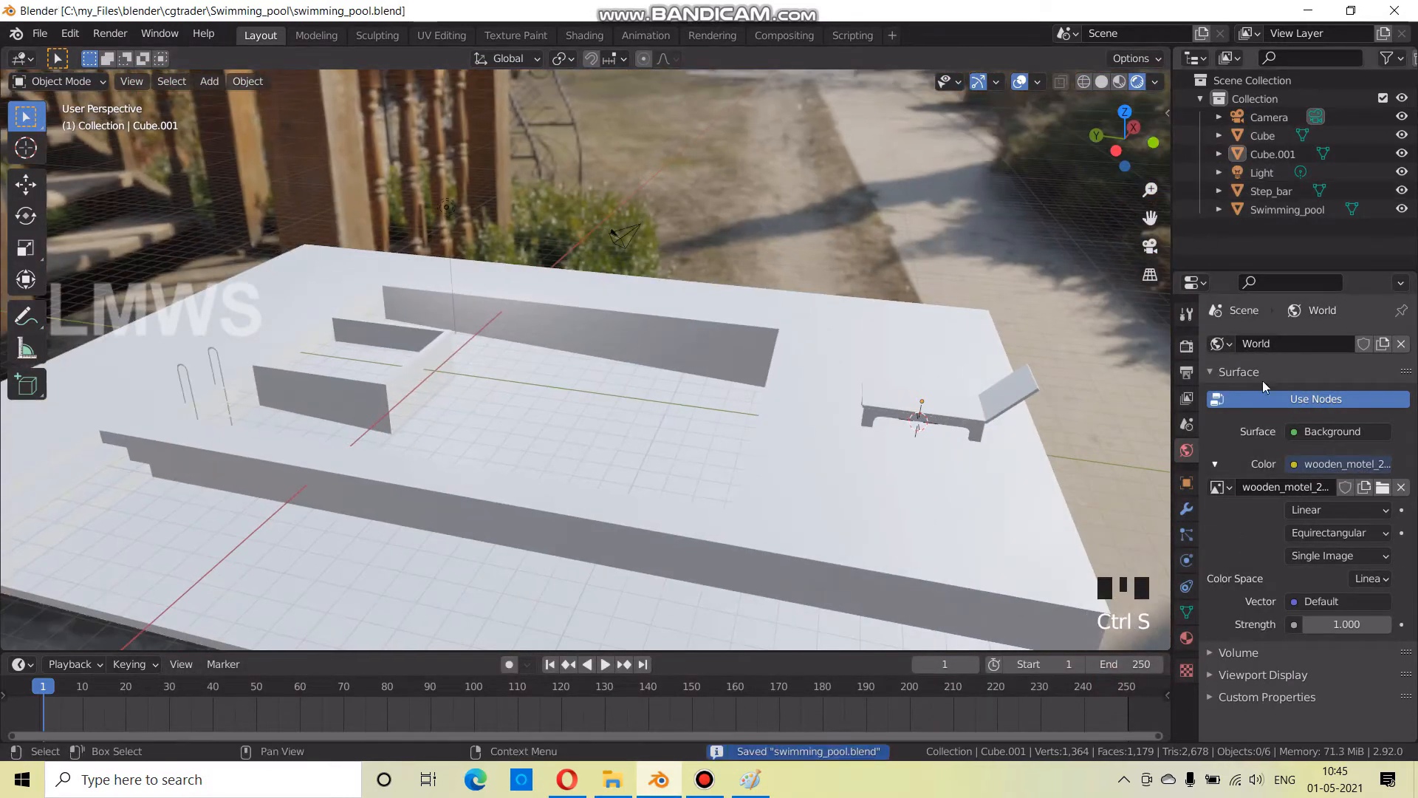
Enable Ambient Occlusion, Bloom and Screen Space Reflections in the Eevee render settings and save the file
click(1188, 346)
scroll(836, 380, down, 2)
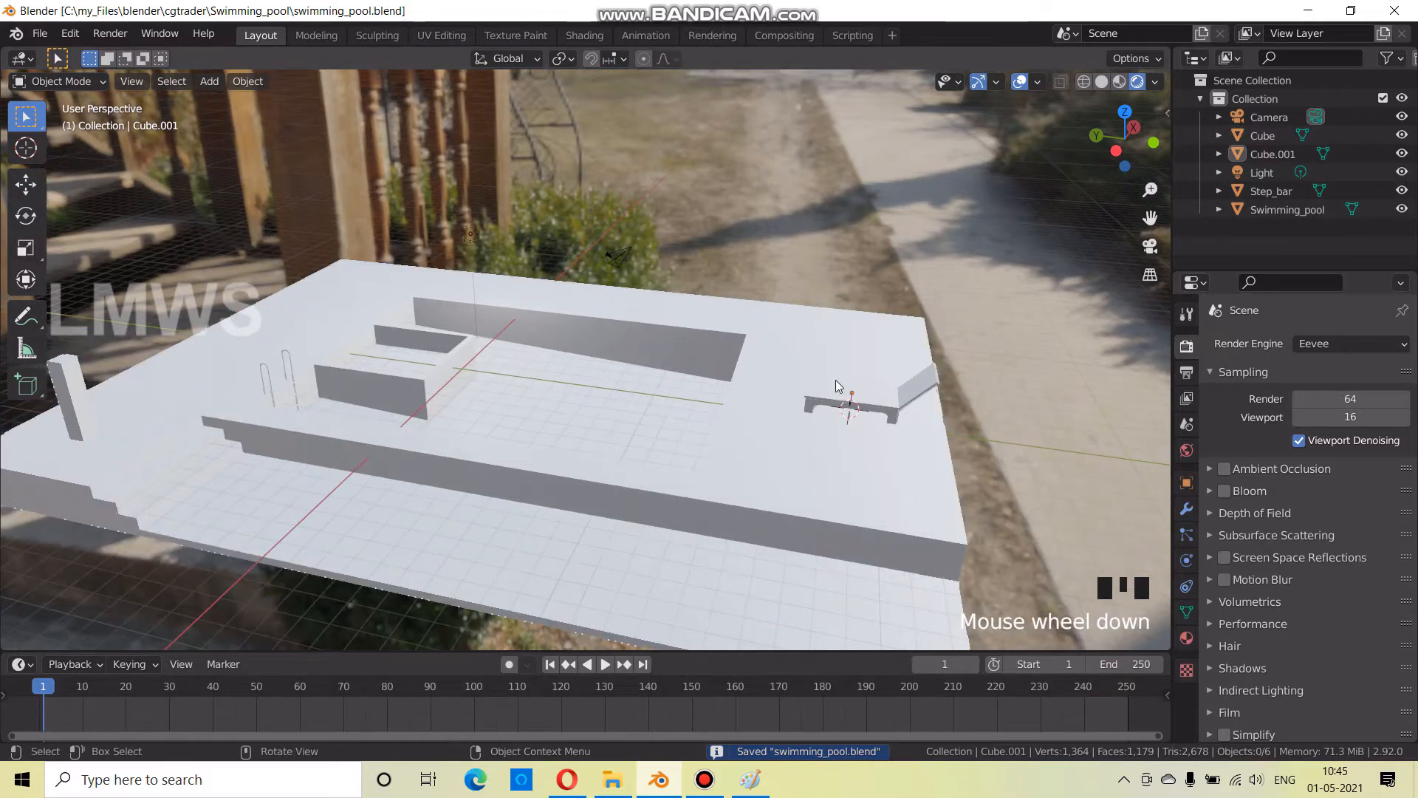
scroll(836, 379, up, 2)
click(1210, 469)
click(1225, 468)
click(1321, 496)
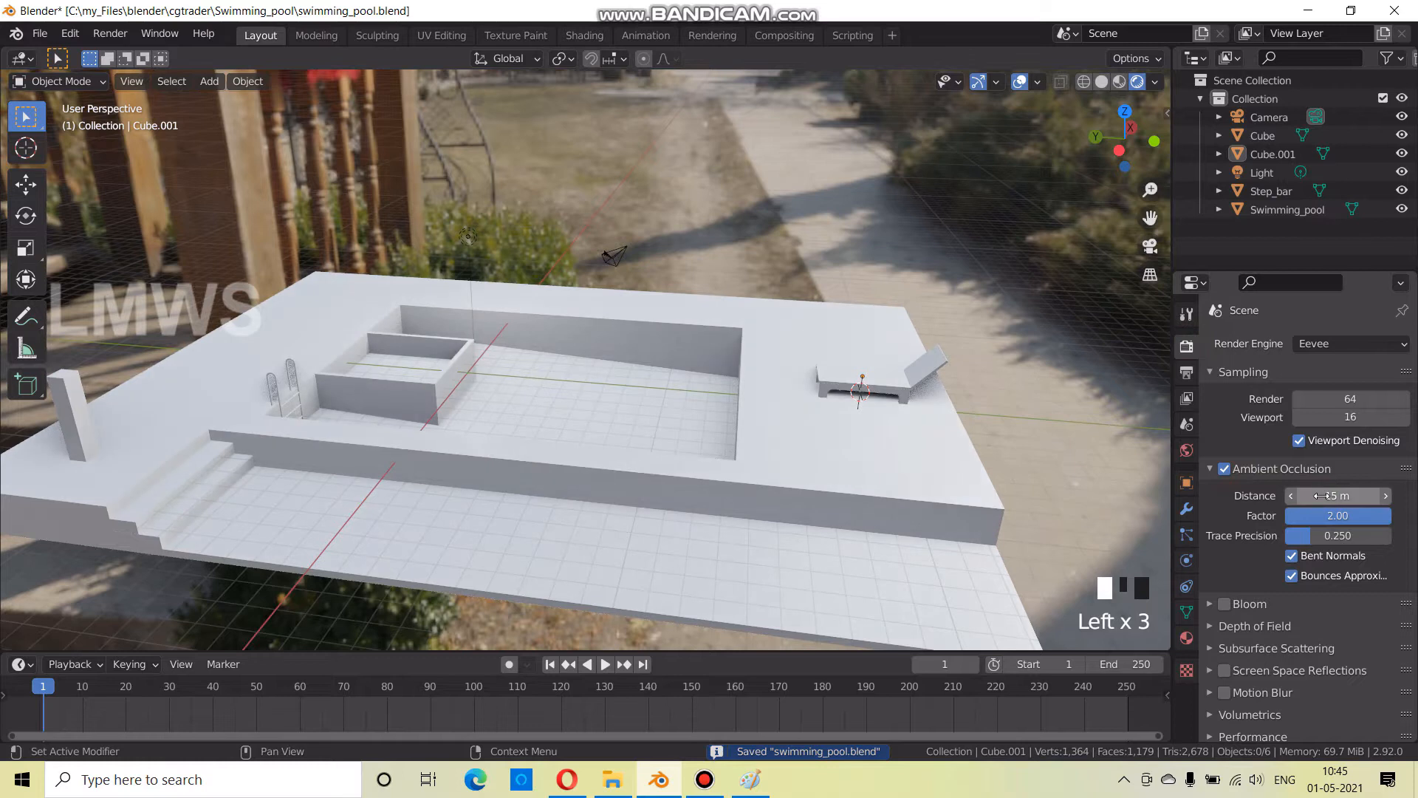
click(1211, 469)
click(1224, 491)
middle_drag(799, 537, 702, 481)
key(ctrl+s)
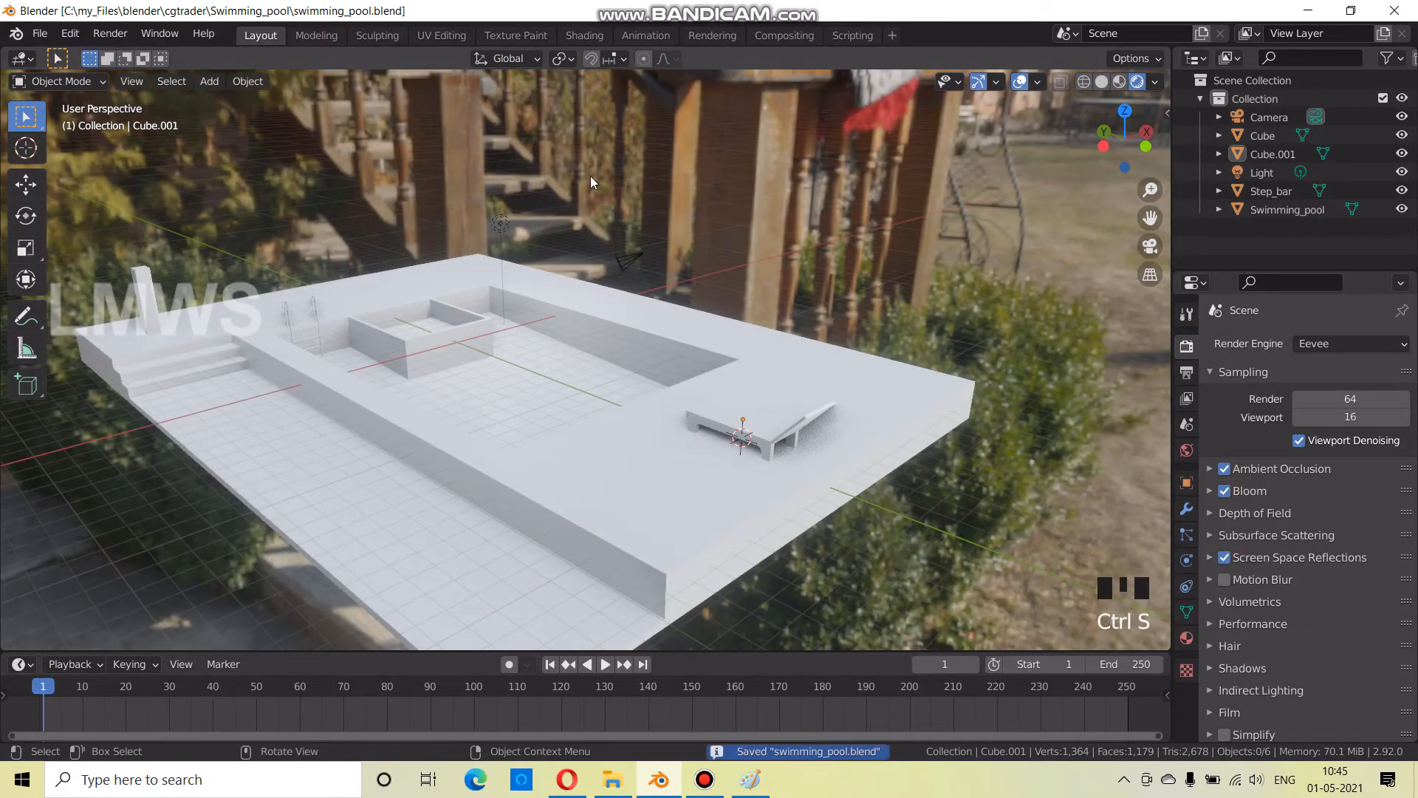
Make the render film transparent so the environment image is hidden behind the model, and save the file
middle_drag(647, 319, 591, 277)
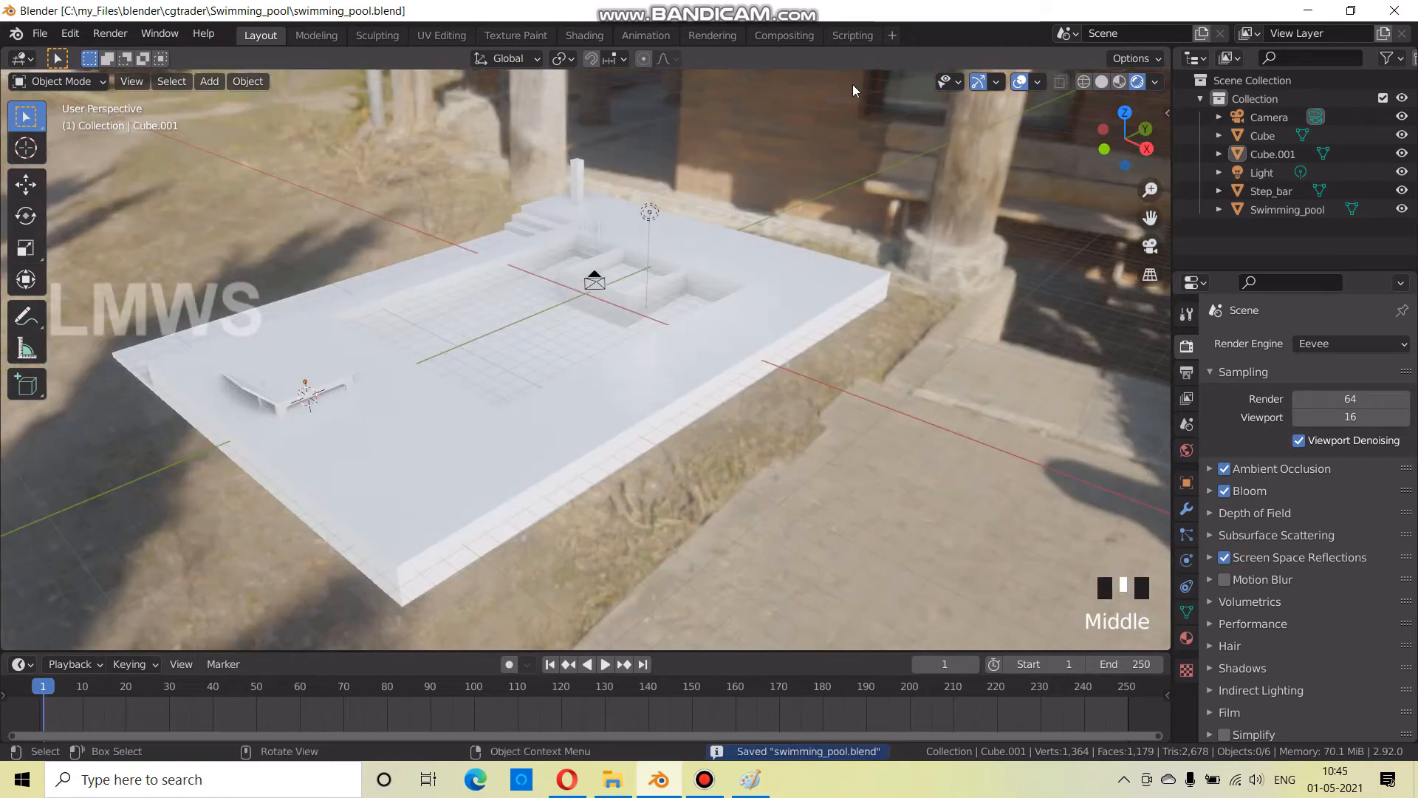
scroll(1268, 644, down, 6)
click(1229, 643)
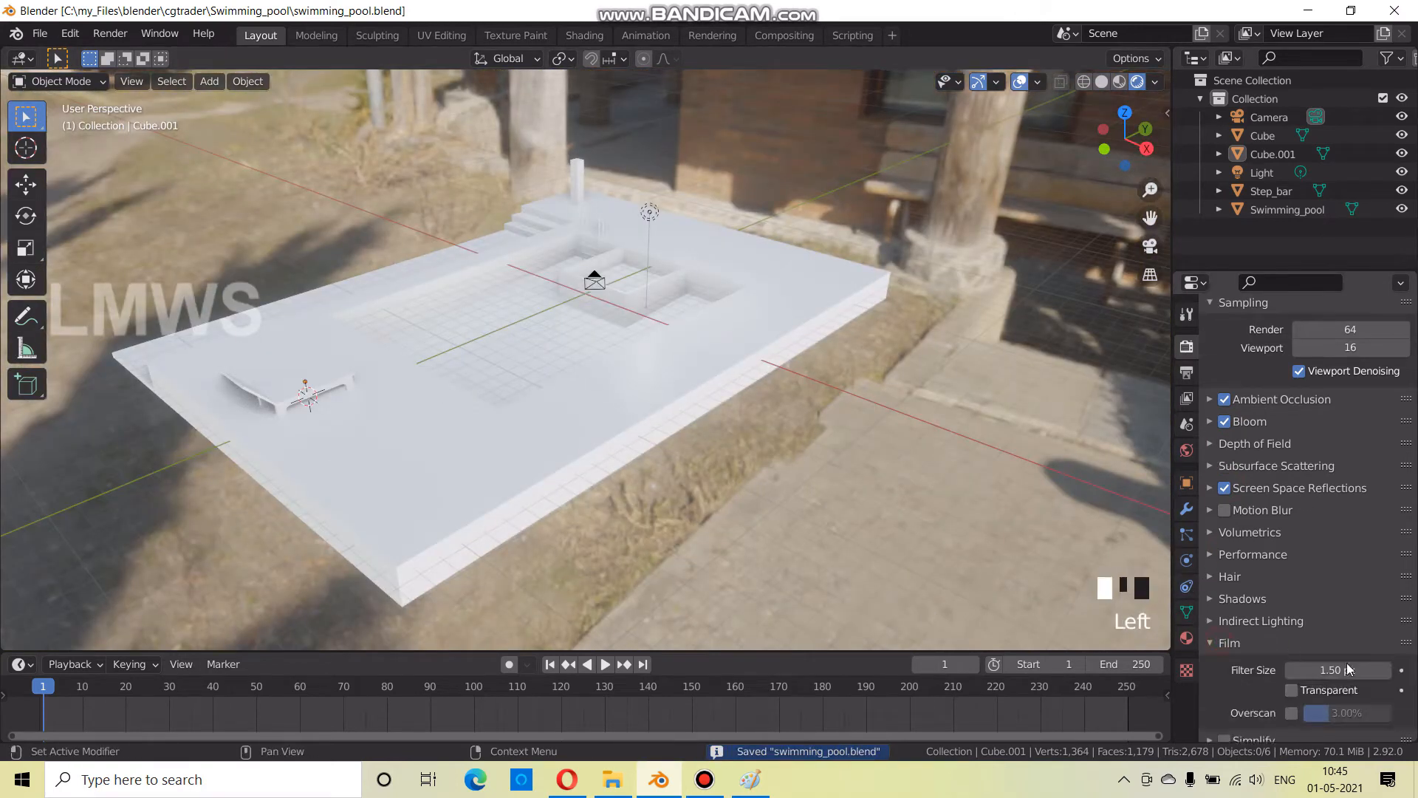
click(1292, 690)
click(1229, 643)
middle_drag(746, 522, 595, 489)
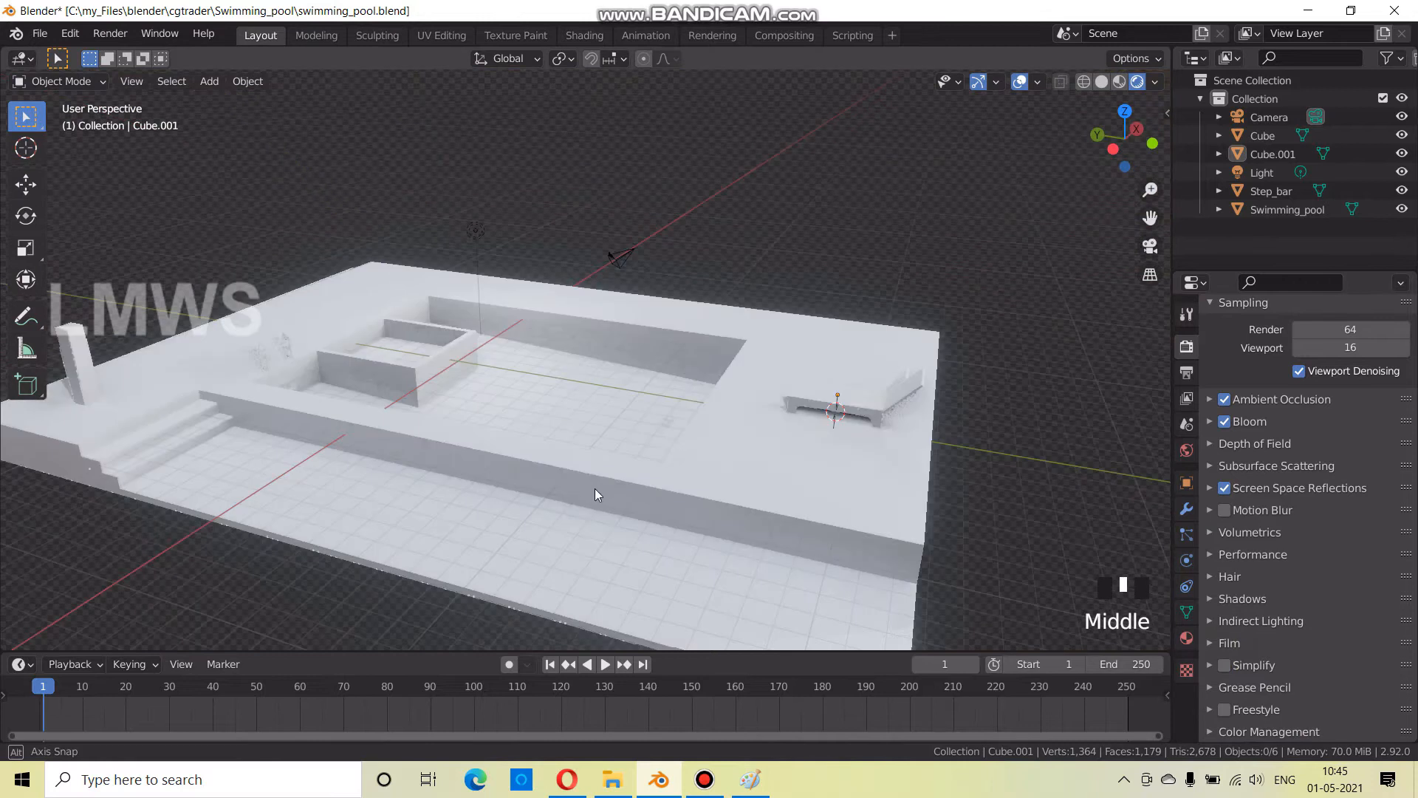
scroll(684, 484, up, 2)
key(ctrl+s)
scroll(766, 499, down, 4)
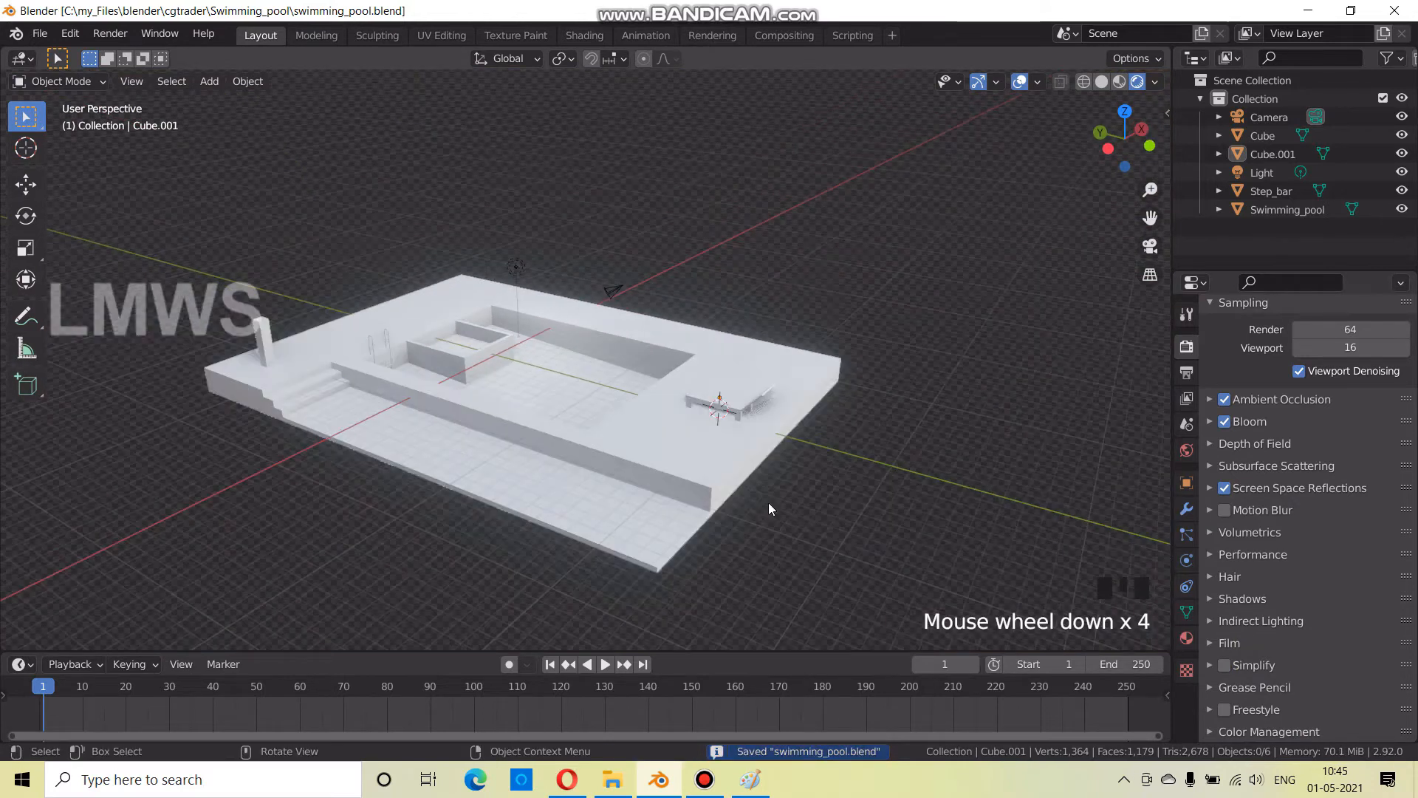
scroll(673, 463, up, 2)
click(641, 498)
key(Tab)
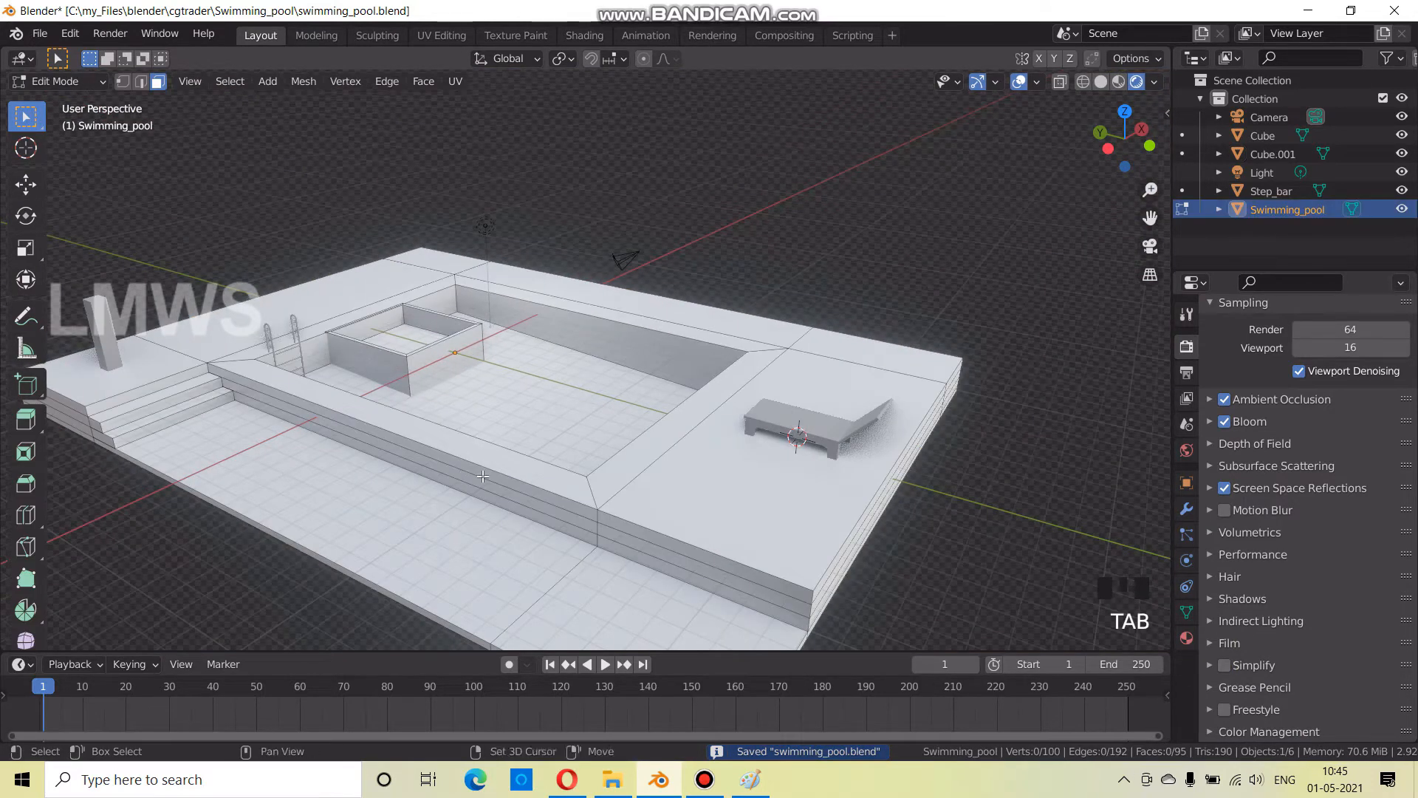
shift+middle_drag(640, 498, 719, 502)
key(alt+a)
scroll(665, 502, up, 2)
scroll(614, 502, down, 2)
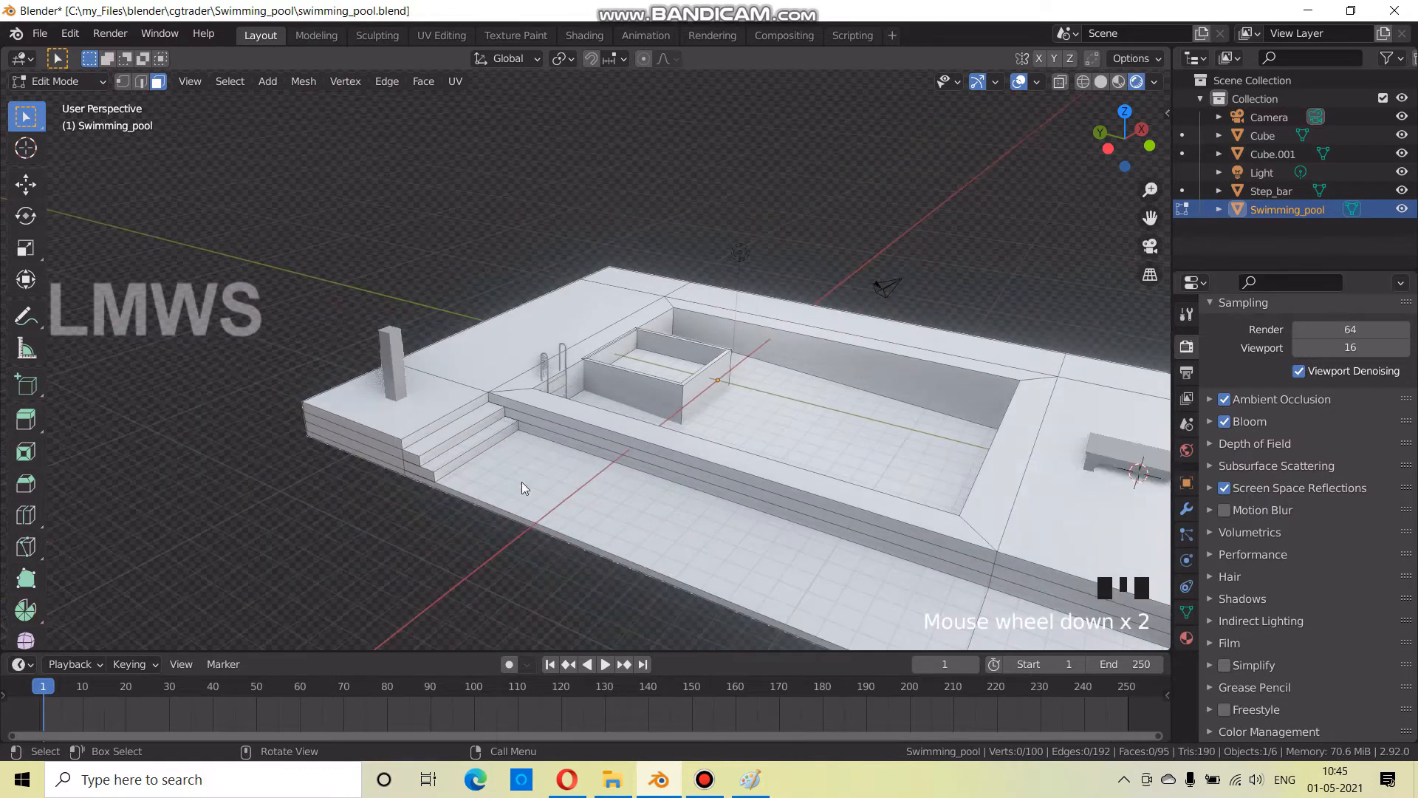
key(Tab)
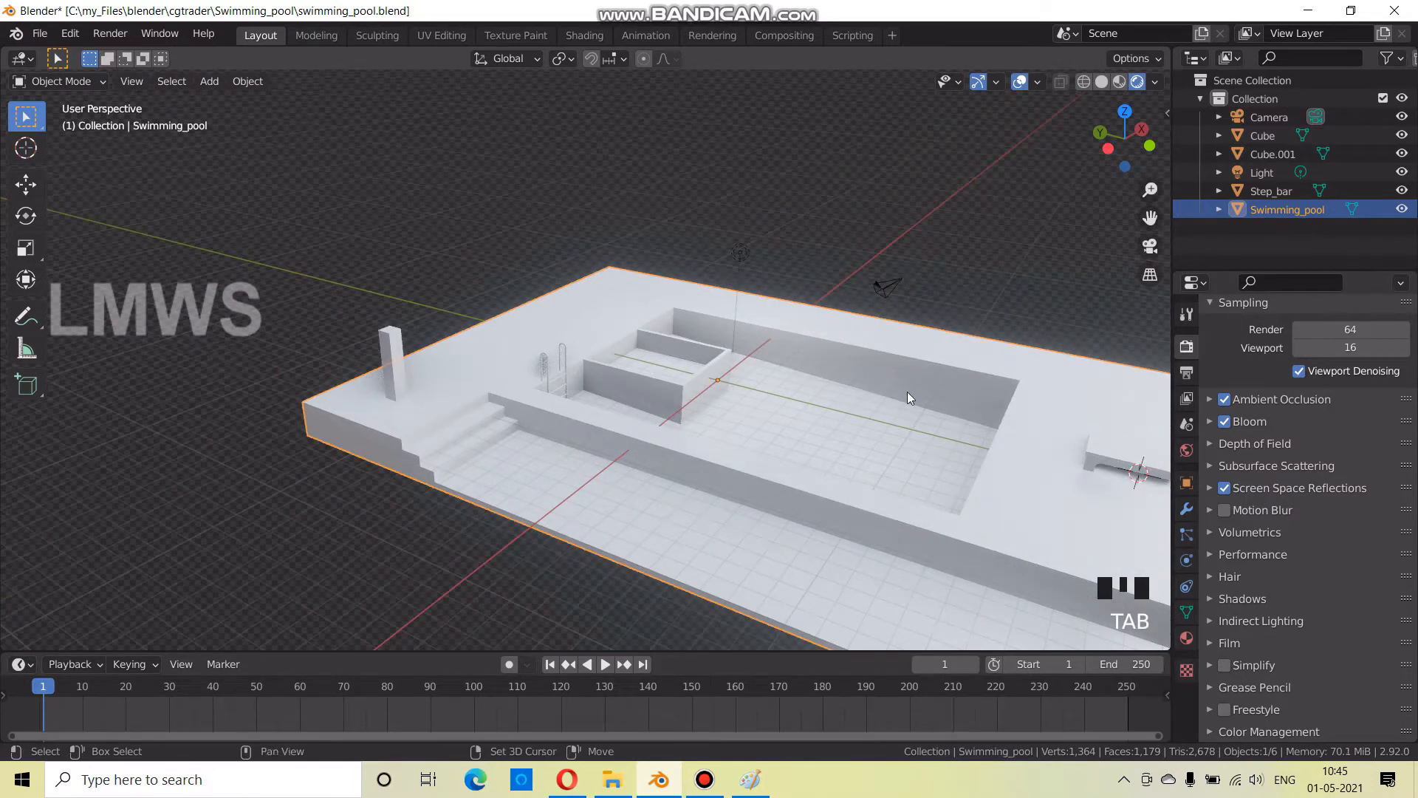
Rename the lounger object Cube.001 as Chair and save the file
shift+middle_drag(908, 394, 761, 386)
click(1272, 155)
double_click(1272, 155)
text(Chair)
key(Return)
key(ctrl+s)
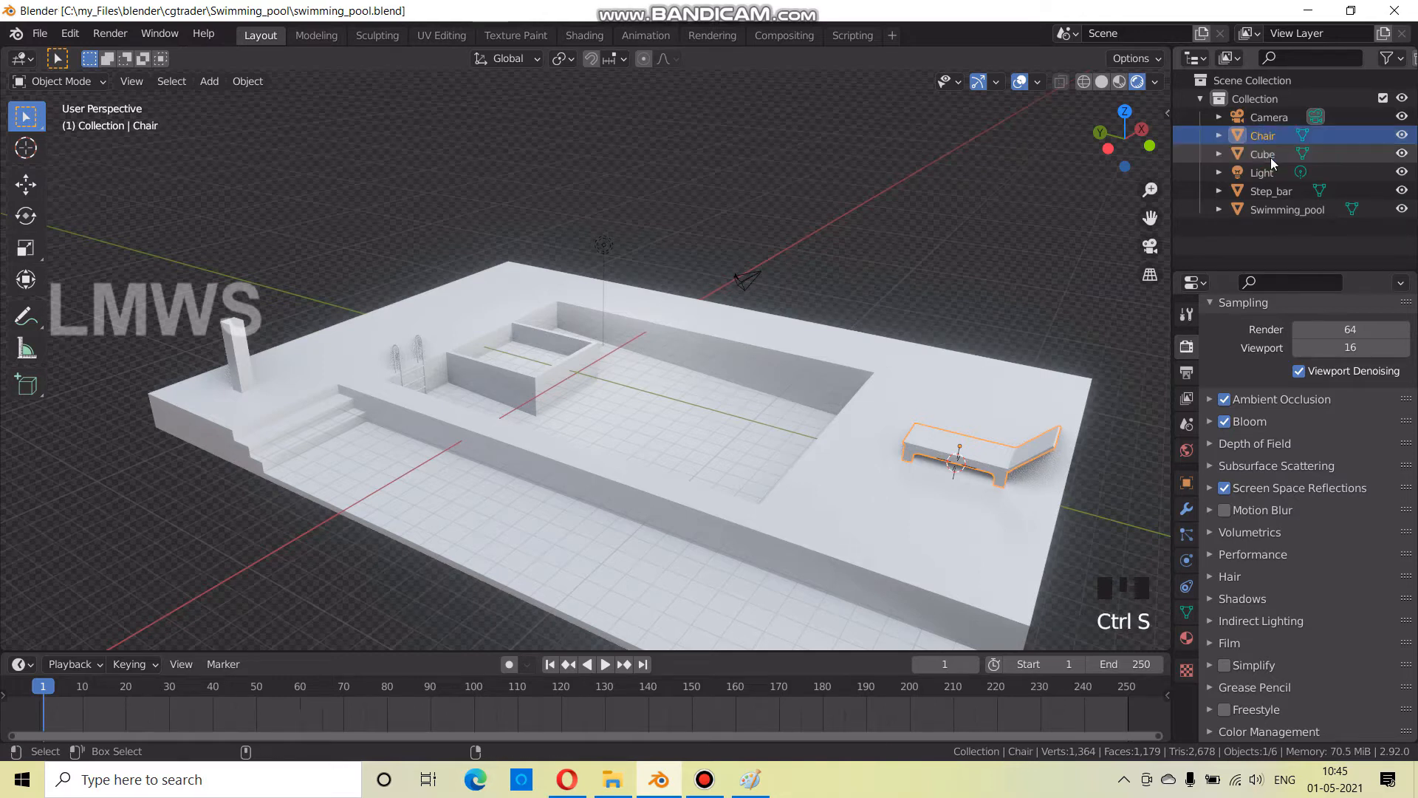
middle_drag(726, 416, 761, 451)
key(ctrl+s)
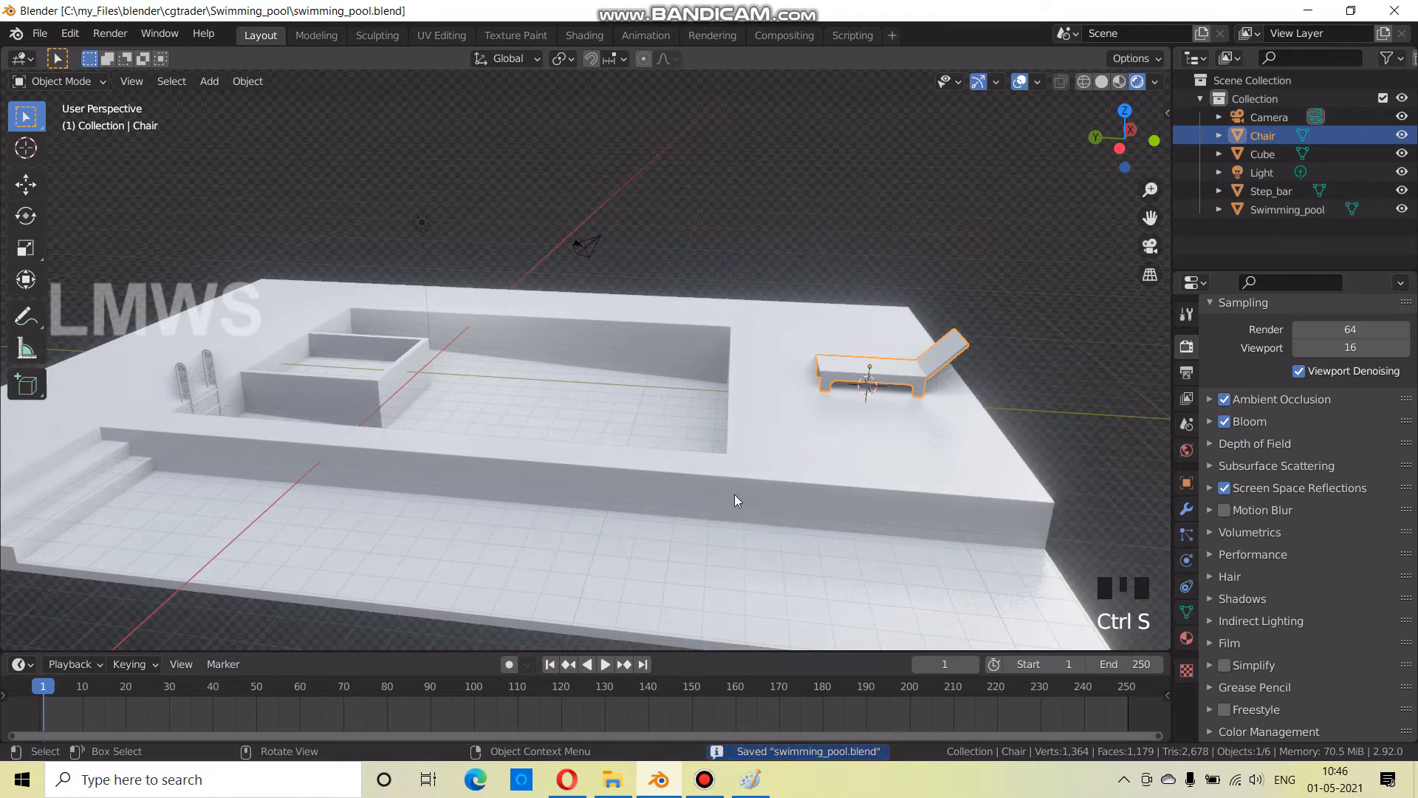
Select the swimming pool object and open its mesh in Edit Mode
click(764, 464)
middle_drag(712, 506, 669, 508)
key(Tab)
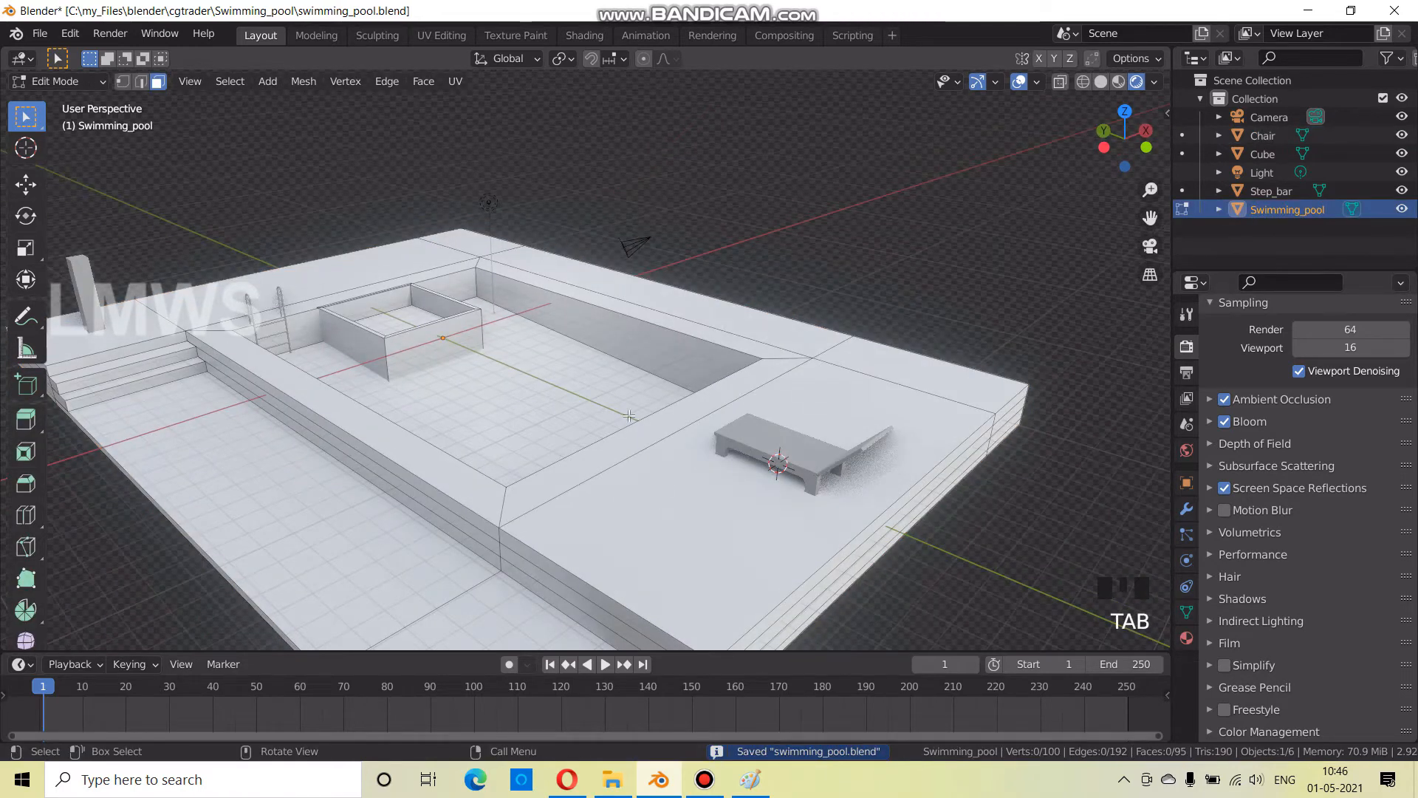
scroll(527, 352, up, 2)
scroll(527, 352, down, 4)
middle_drag(527, 351, 578, 450)
Rename the swimming pool's material as Floor and save the file
click(1187, 638)
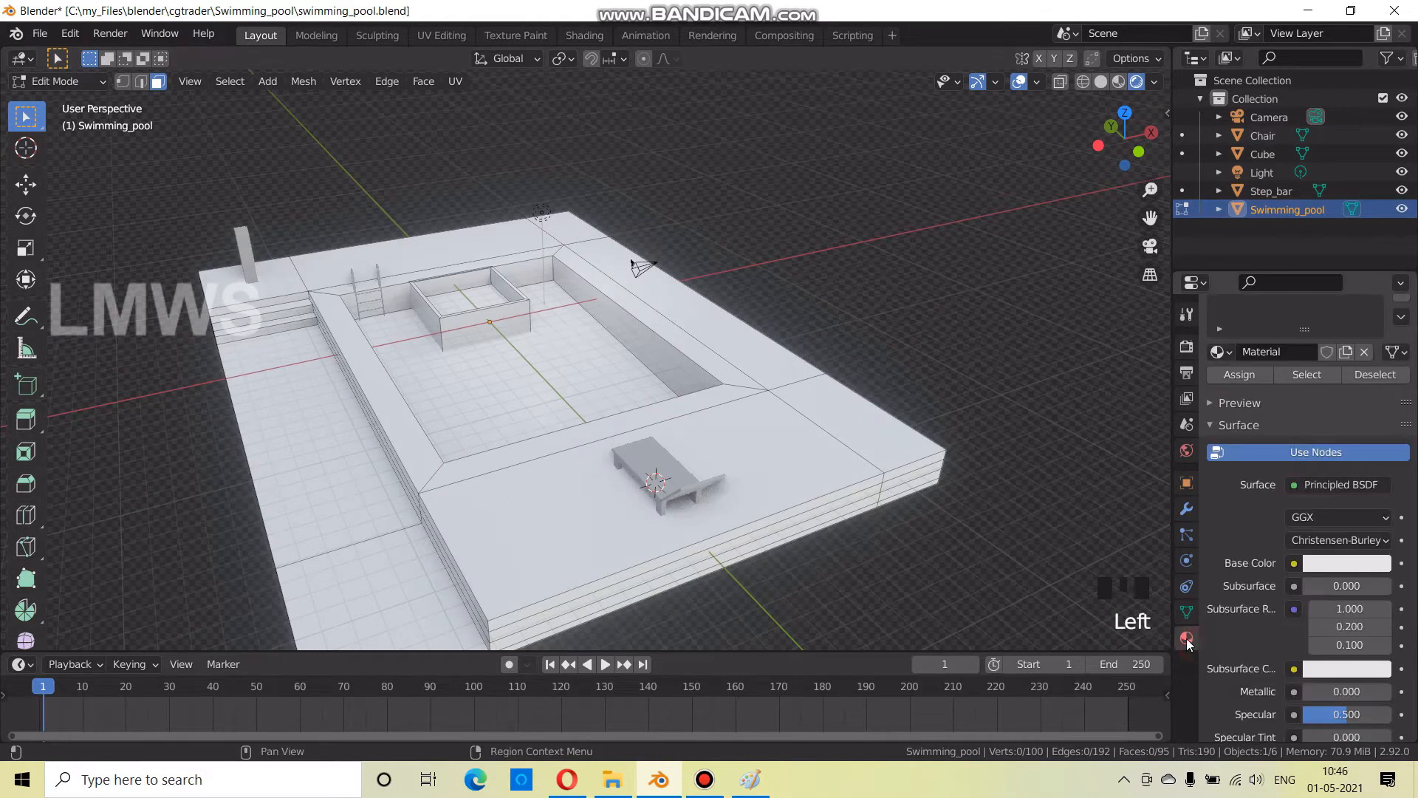
scroll(1304, 376, up, 7)
click(1219, 421)
click(1221, 421)
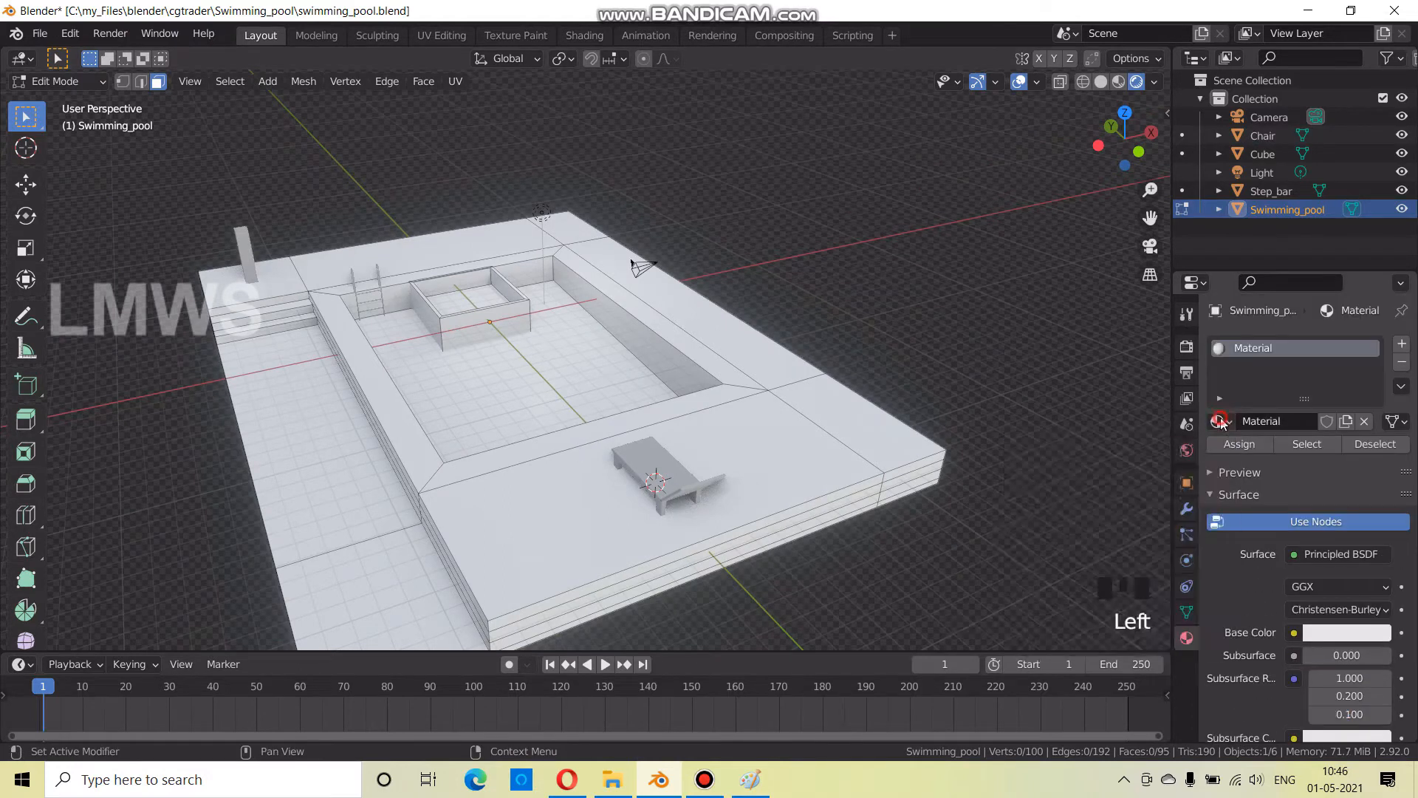
double_click(1267, 425)
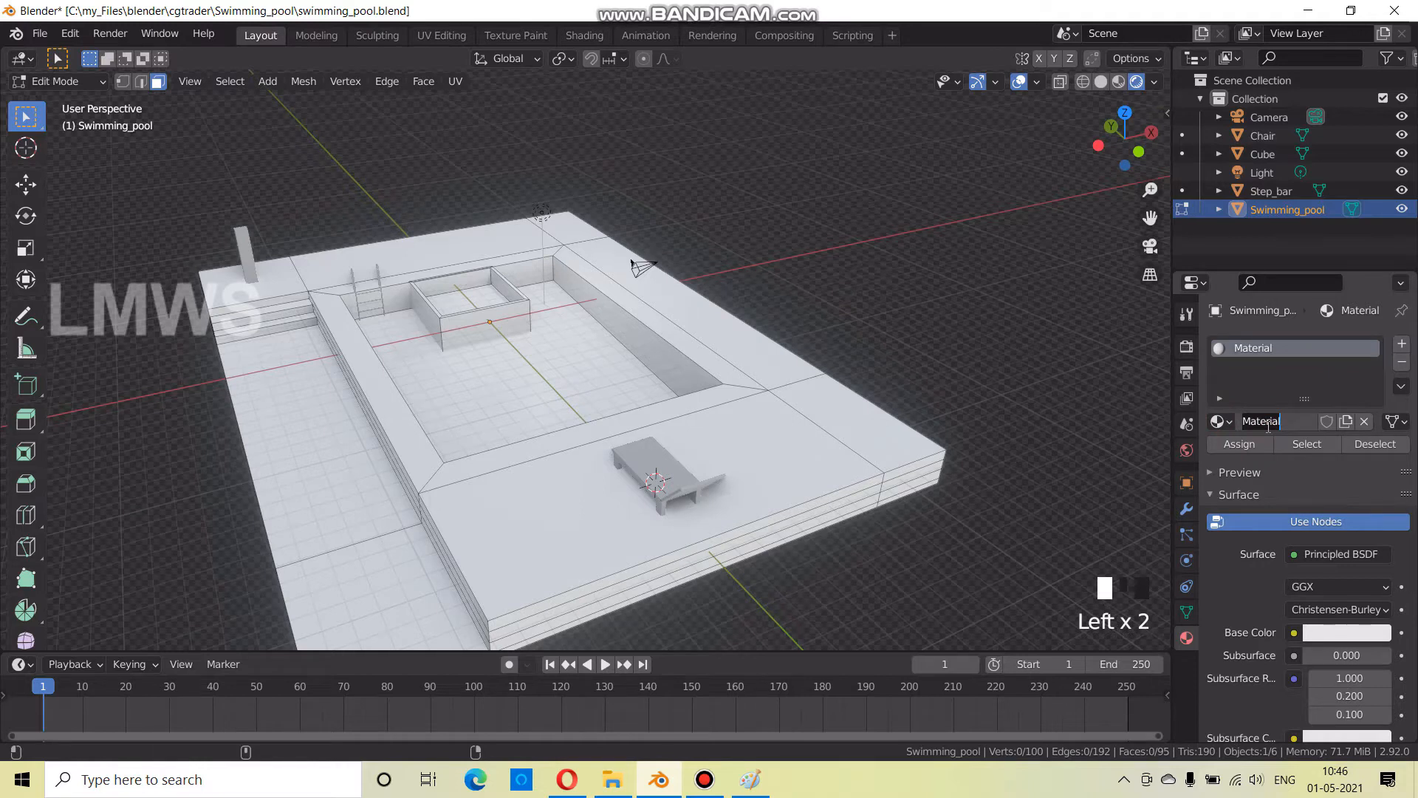
key(BackSpace)
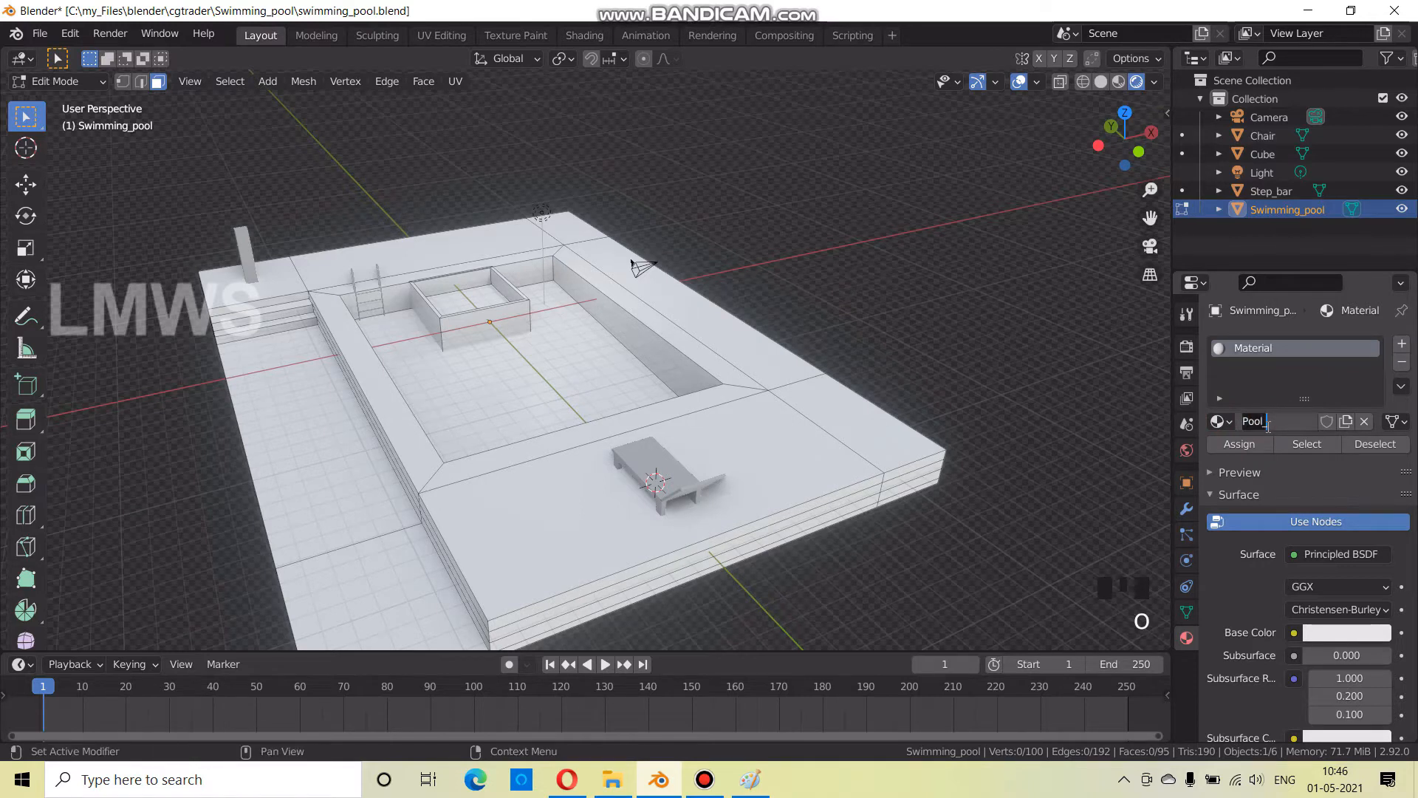
key(Return)
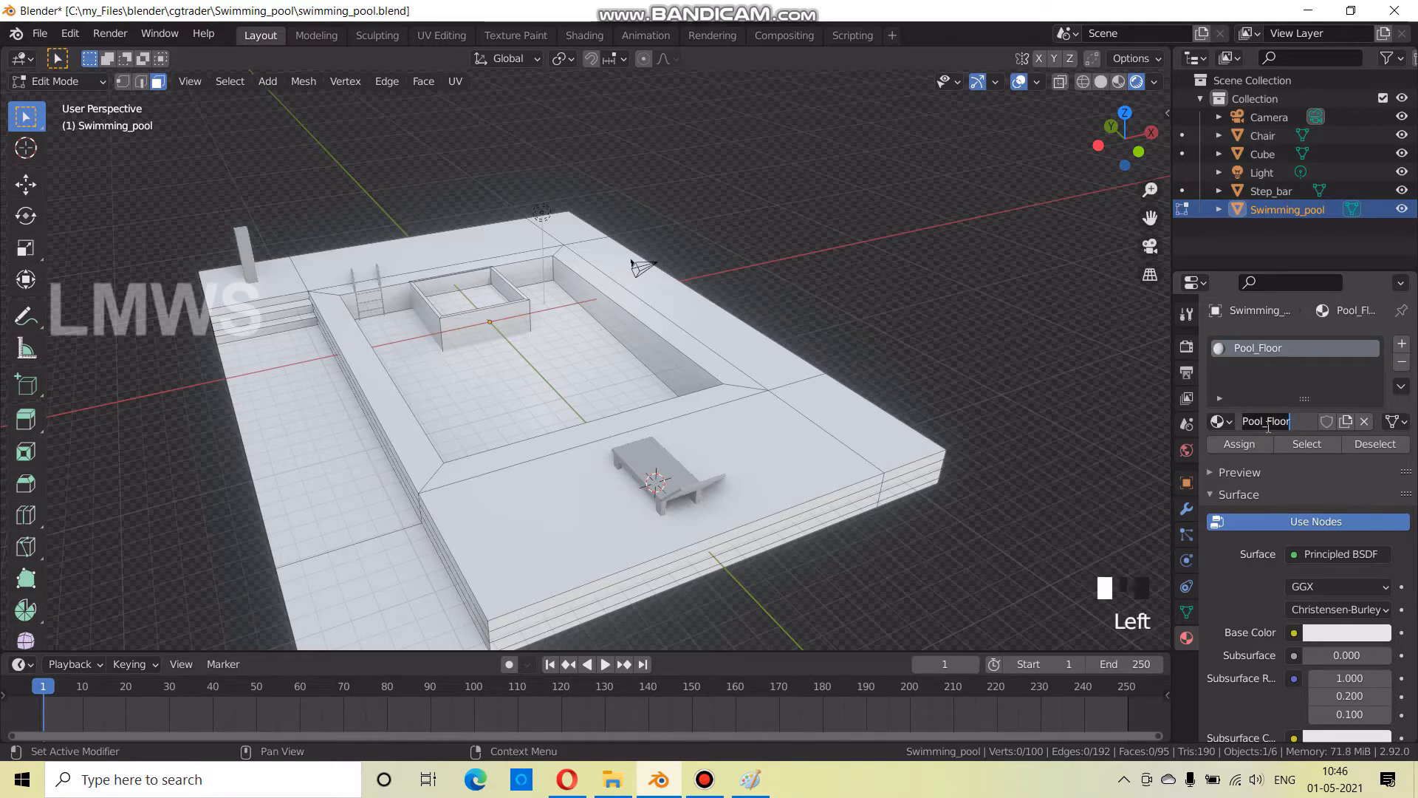
text(Floor)
key(Return)
key(ctrl+s)
triple_click(1249, 446)
Select all faces of the pool mesh and unwrap them with Cube Projection in the UV Editing workspace
scroll(650, 463, up, 1)
scroll(651, 464, down, 2)
middle_drag(651, 463, 715, 457)
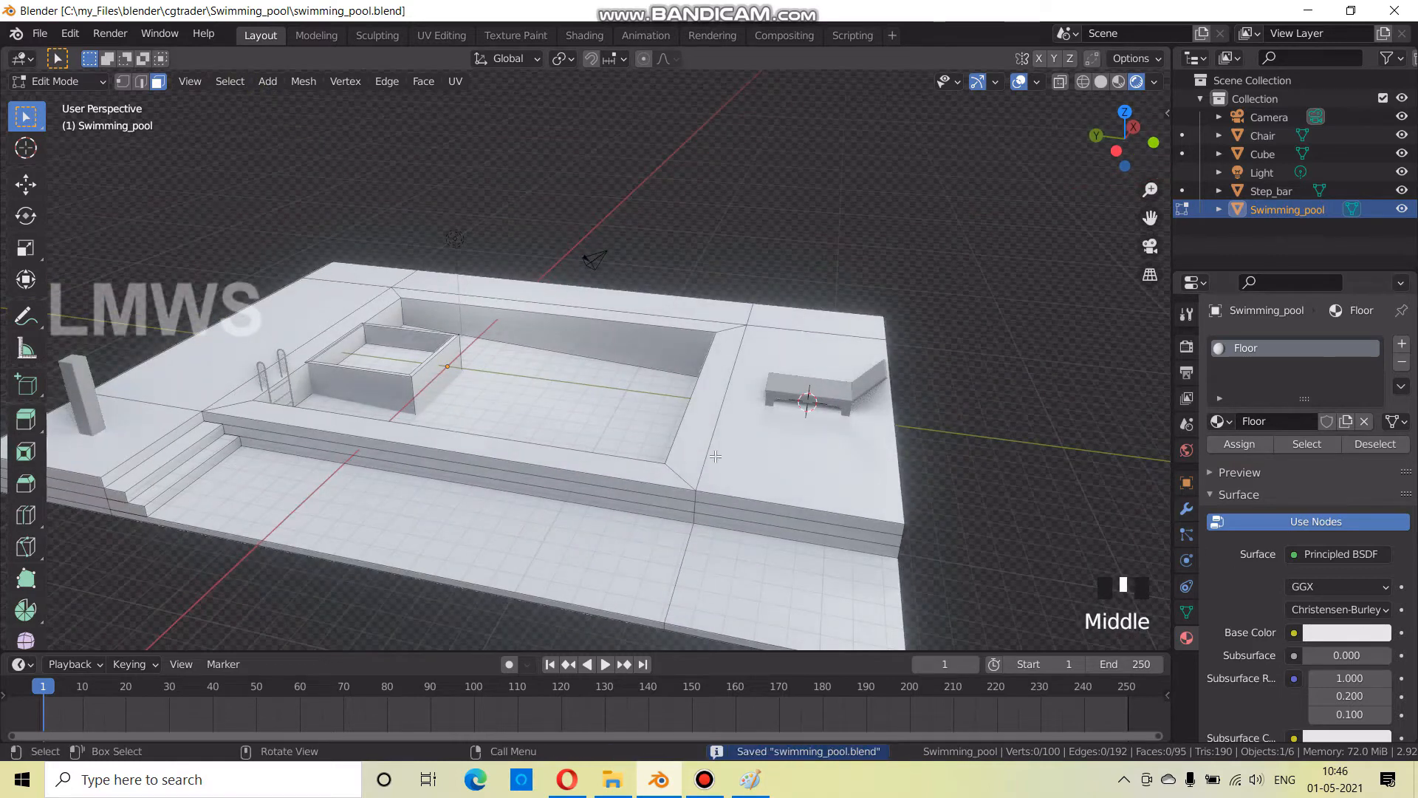
key(a)
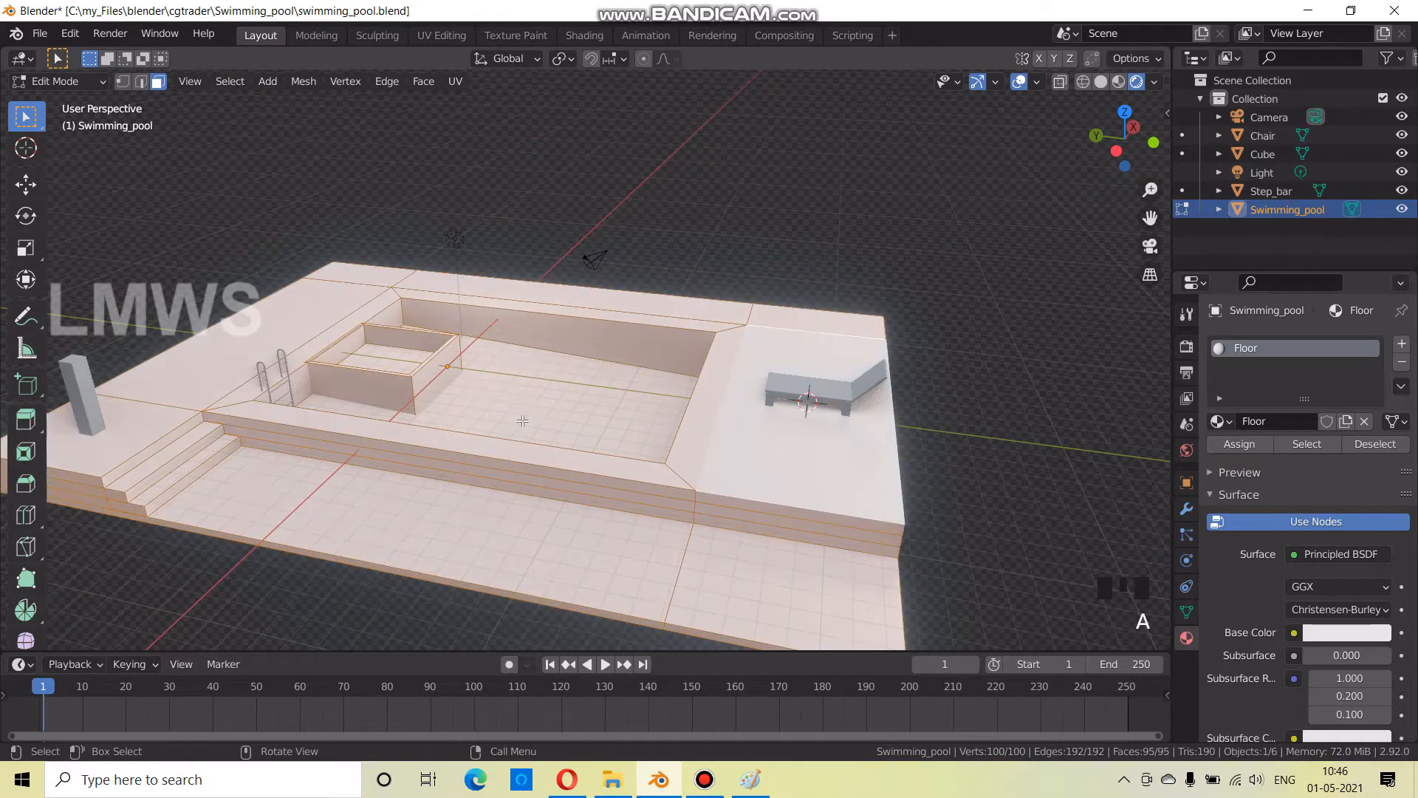
key(u)
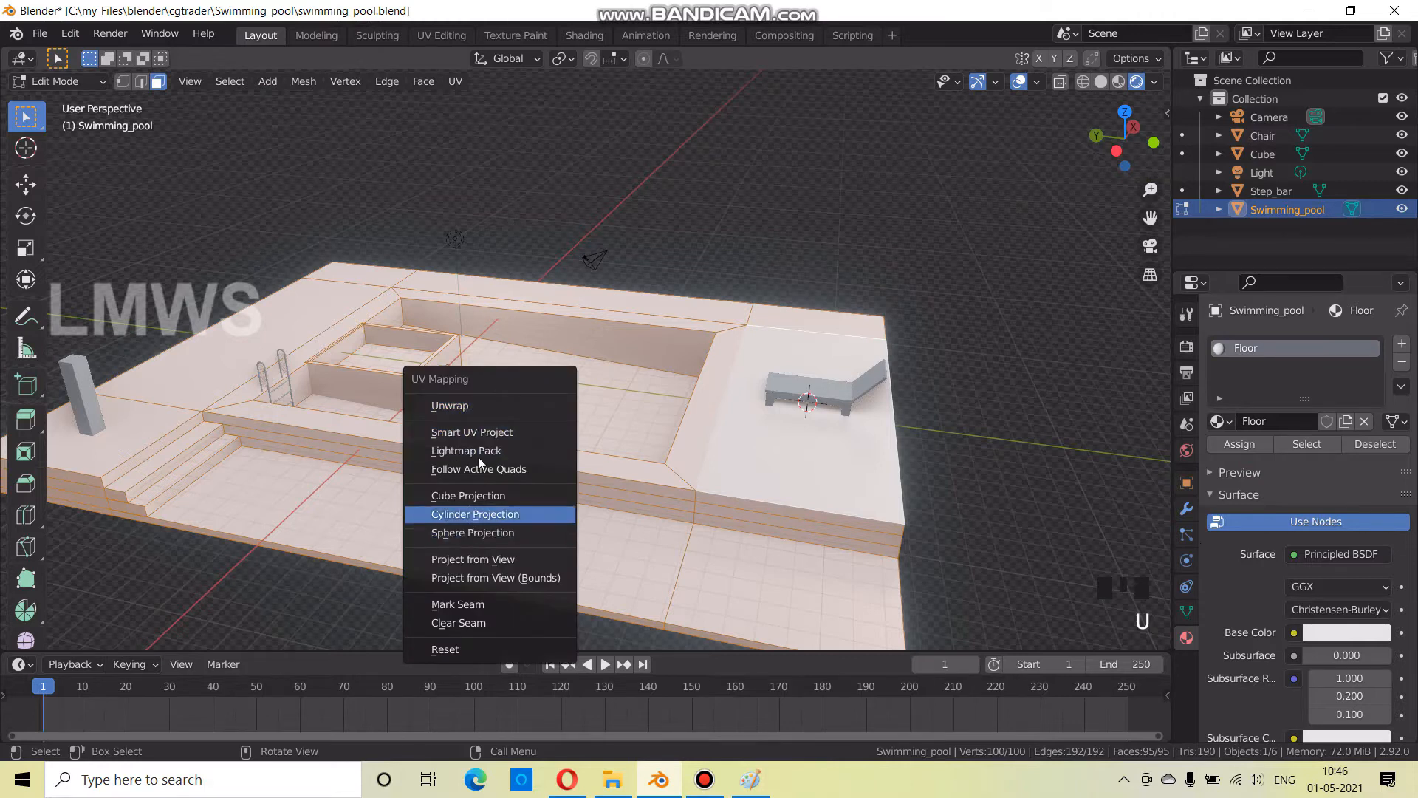
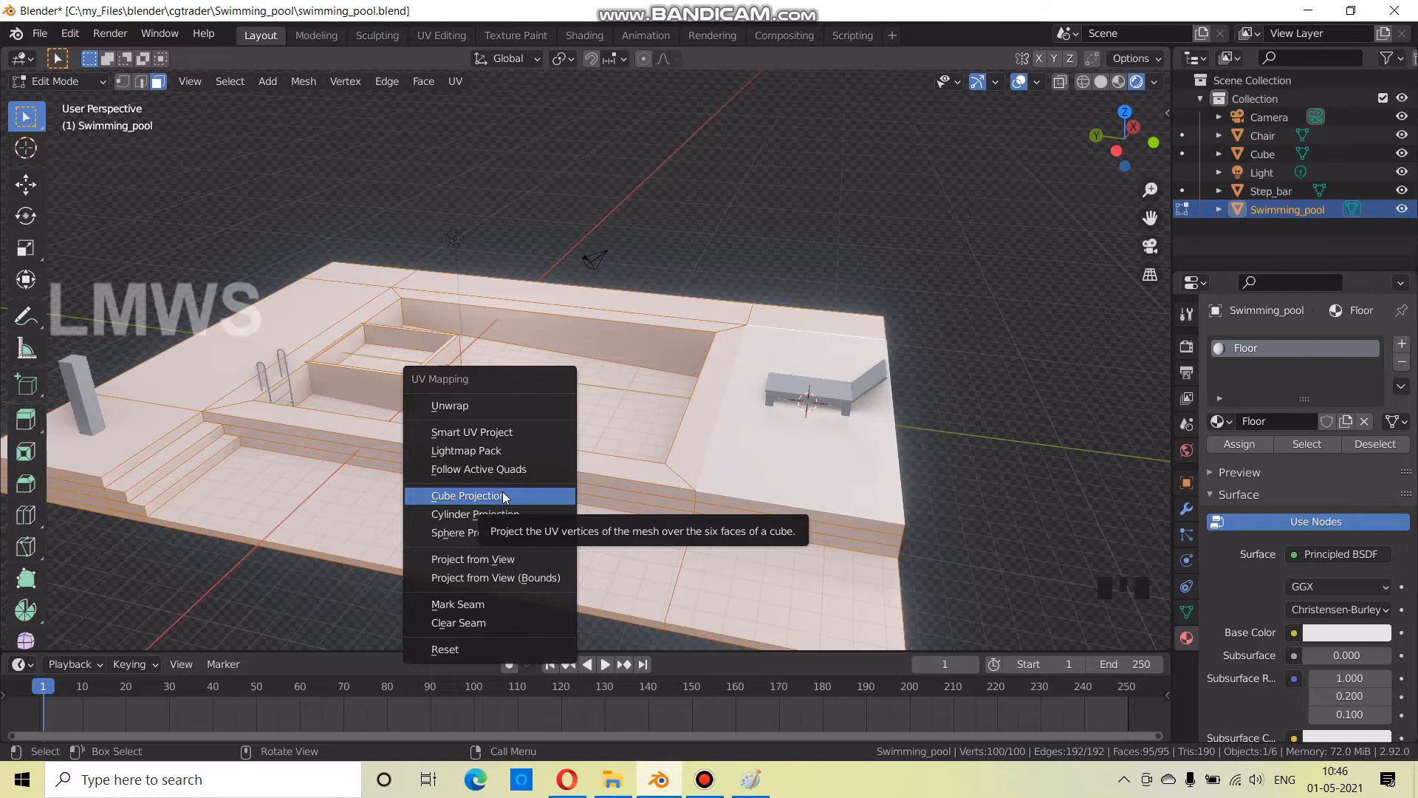
click(442, 34)
scroll(857, 392, down, 2)
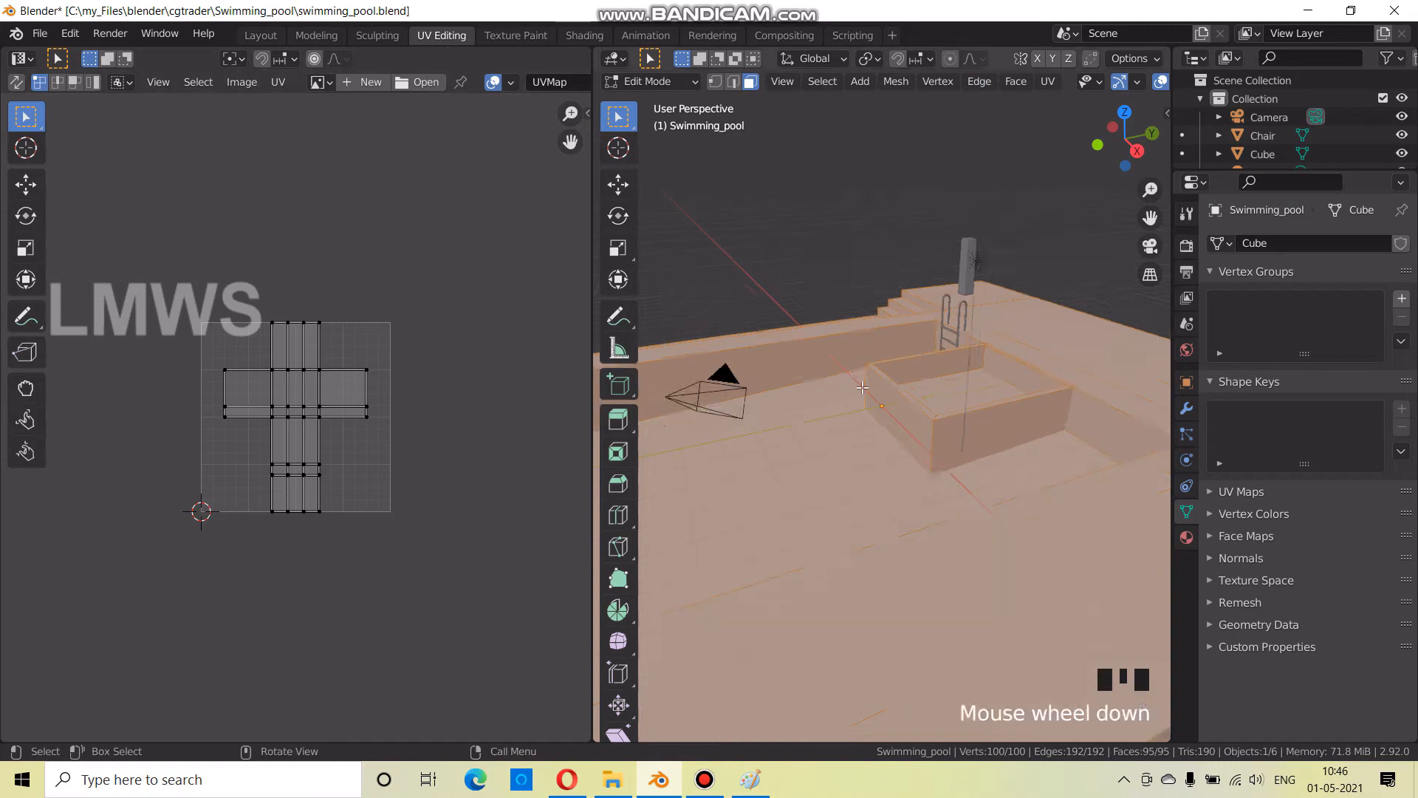
key(u)
click(834, 485)
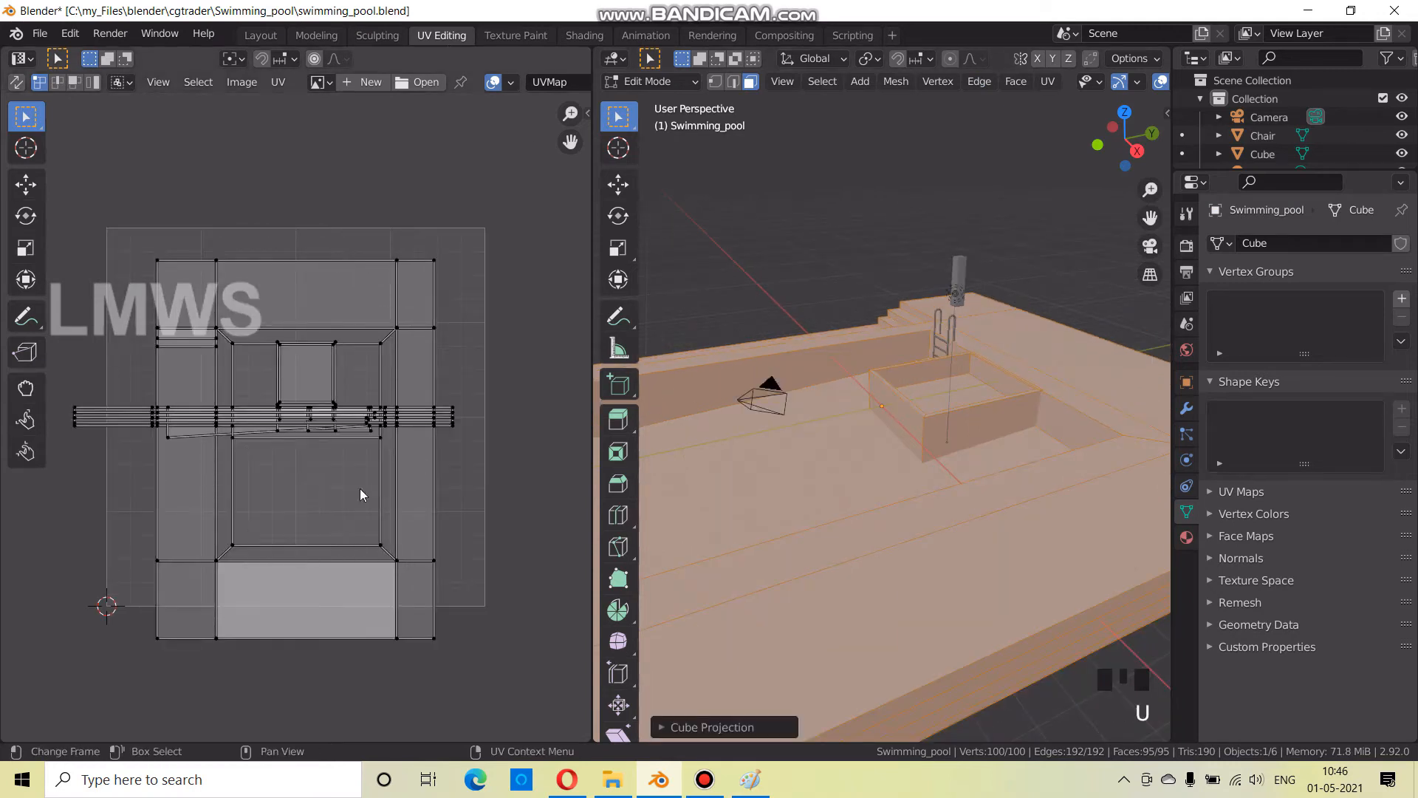
Return to the Layout workspace, split the 3D viewport vertically and show the Floor material in a Shader Editor without its sidebar
click(260, 35)
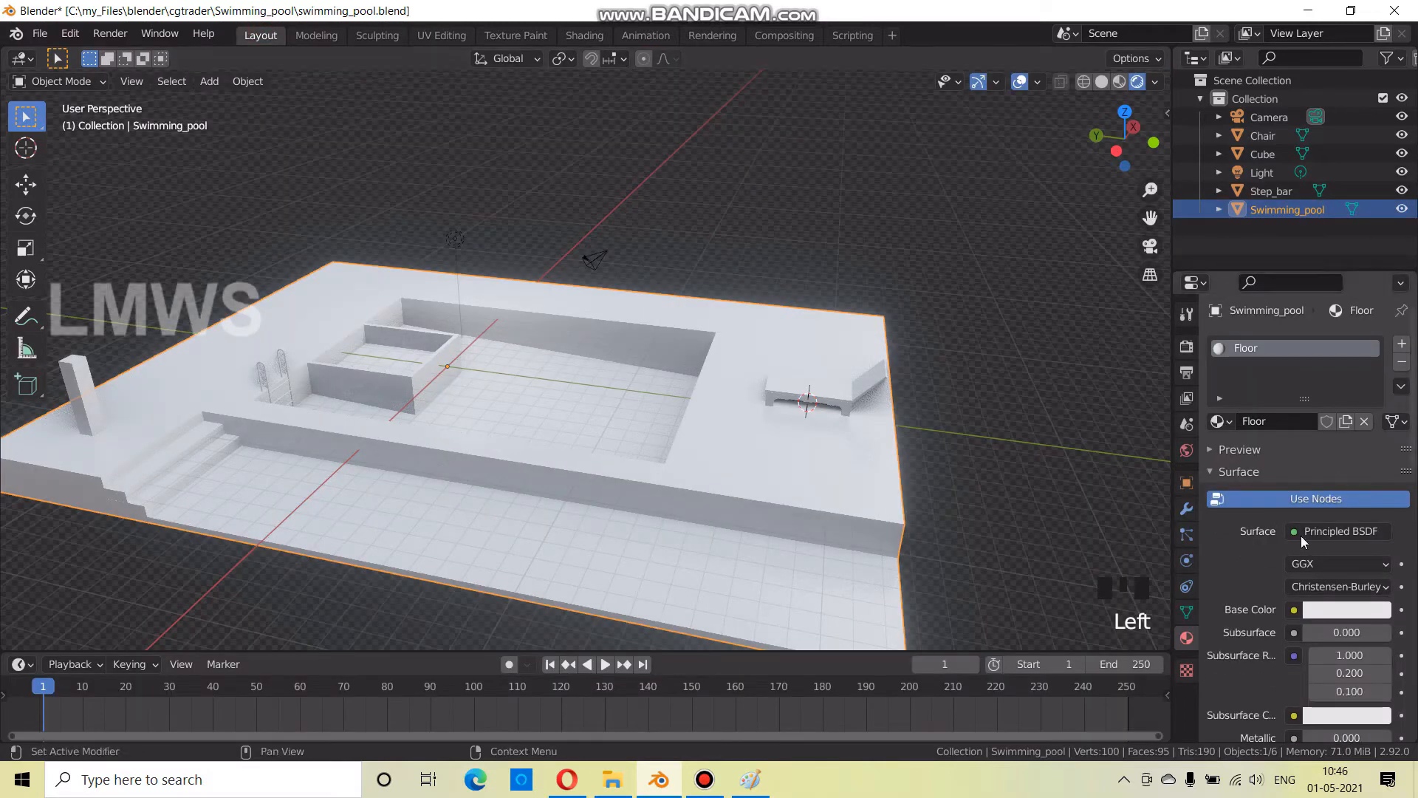
middle_drag(792, 483, 1170, 49)
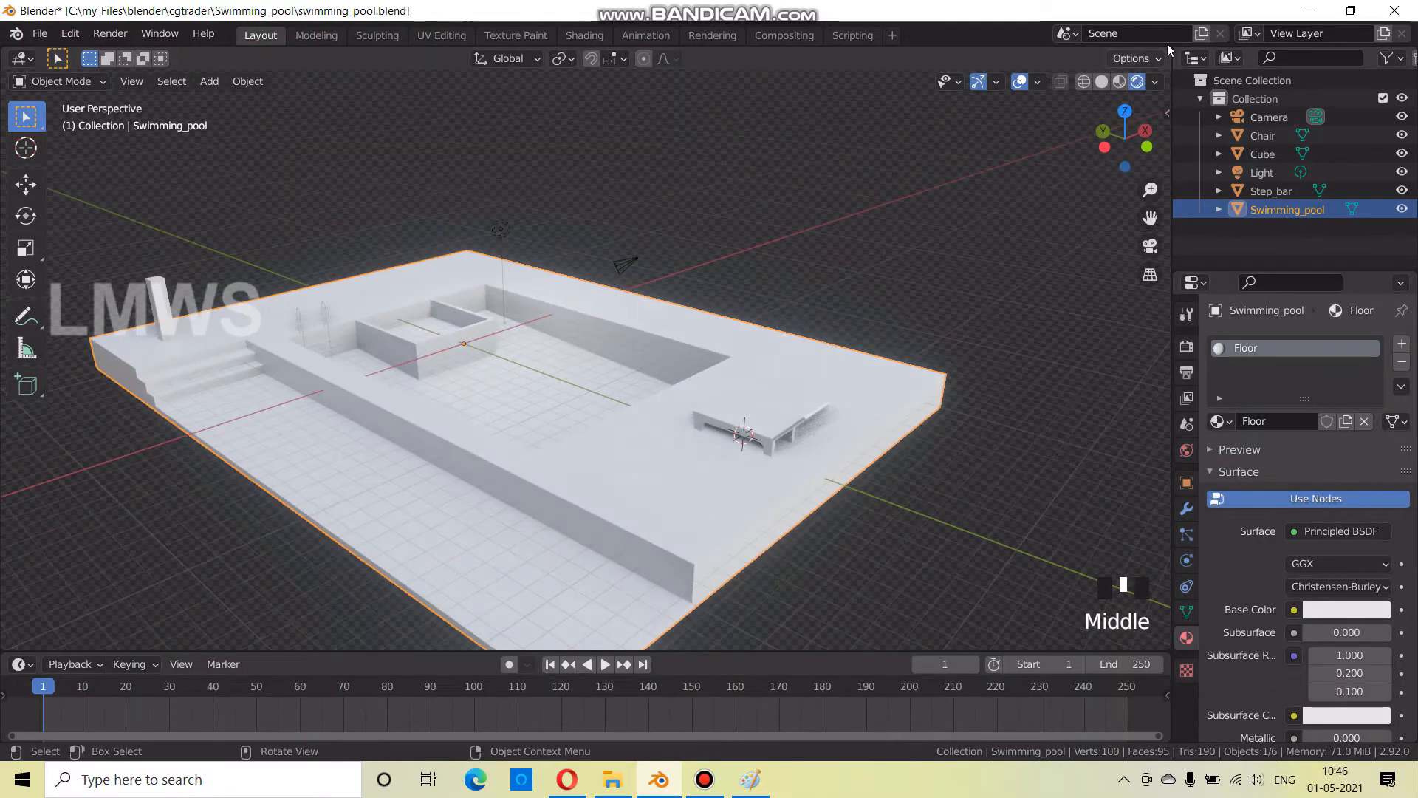
drag(1163, 50, 646, 93)
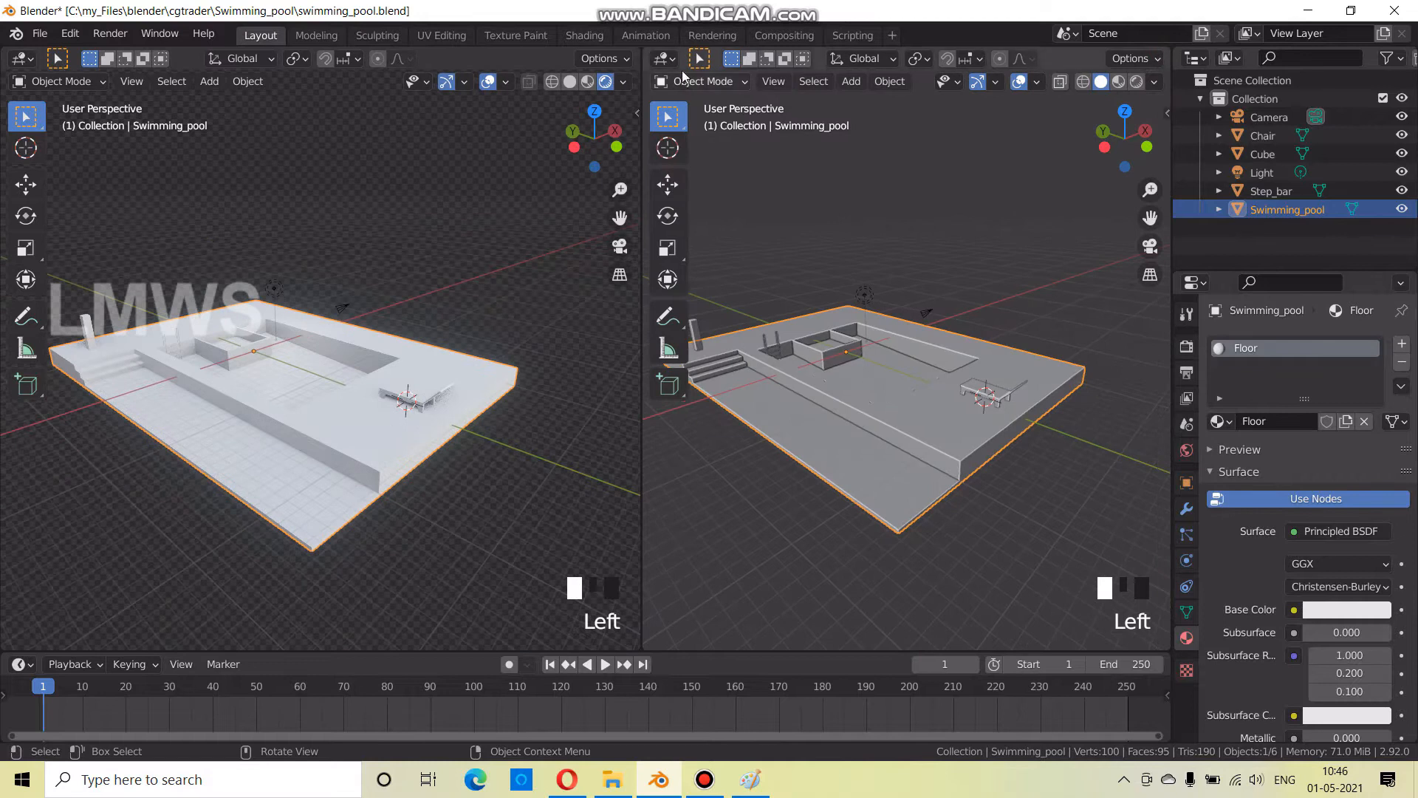
click(663, 59)
click(707, 229)
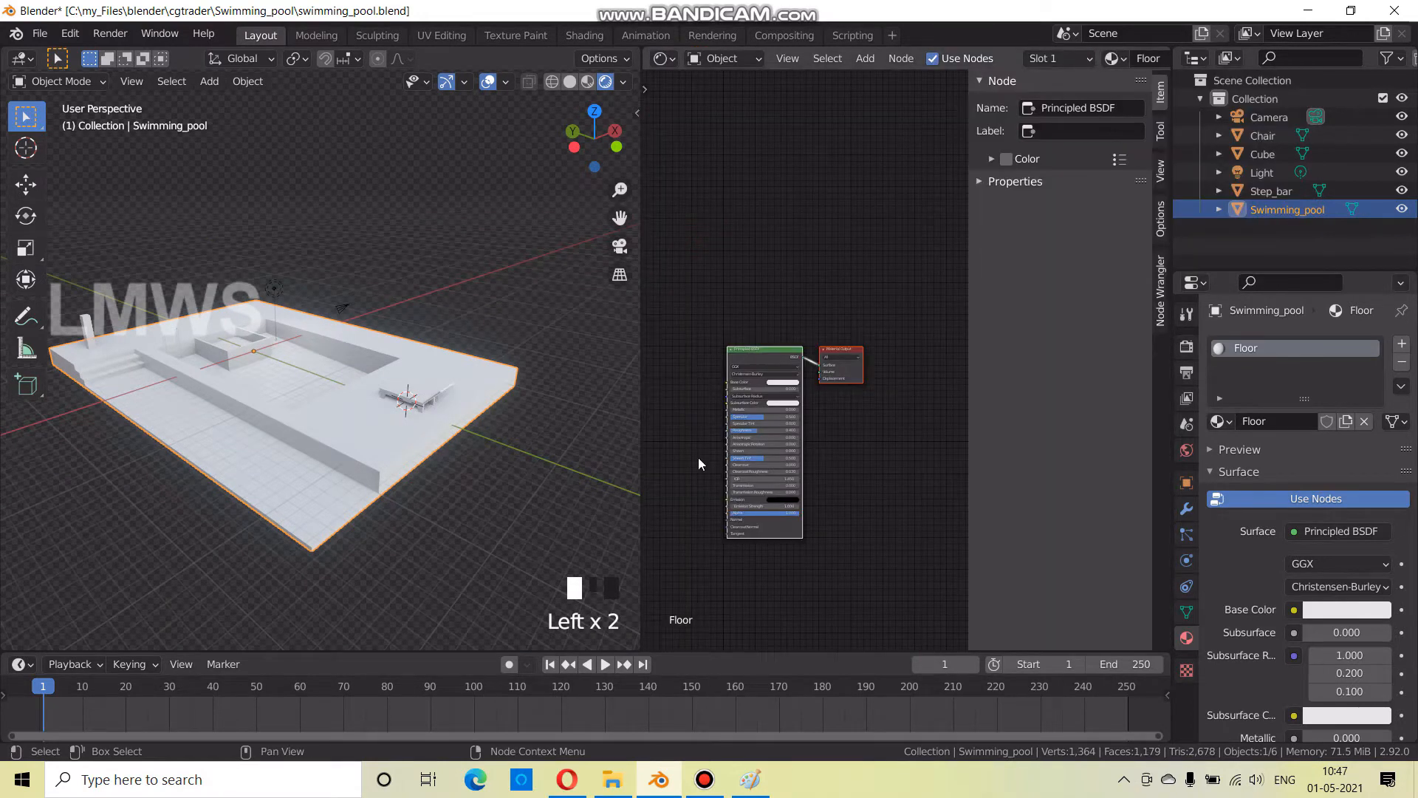
key(n)
scroll(801, 316, up, 2)
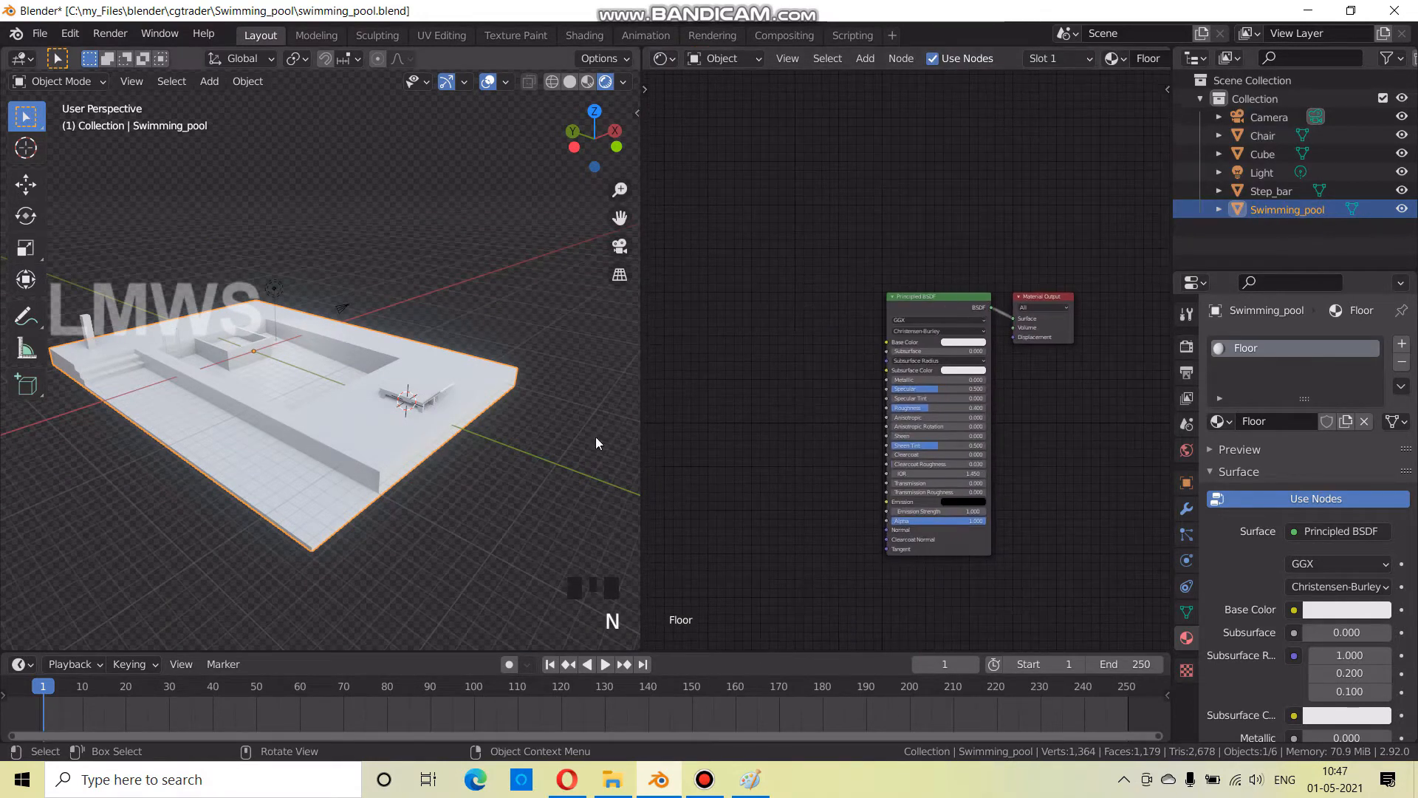
Add an Image Texture node beside the Principled BSDF in the Floor material
key(shift+a)
text(siam)
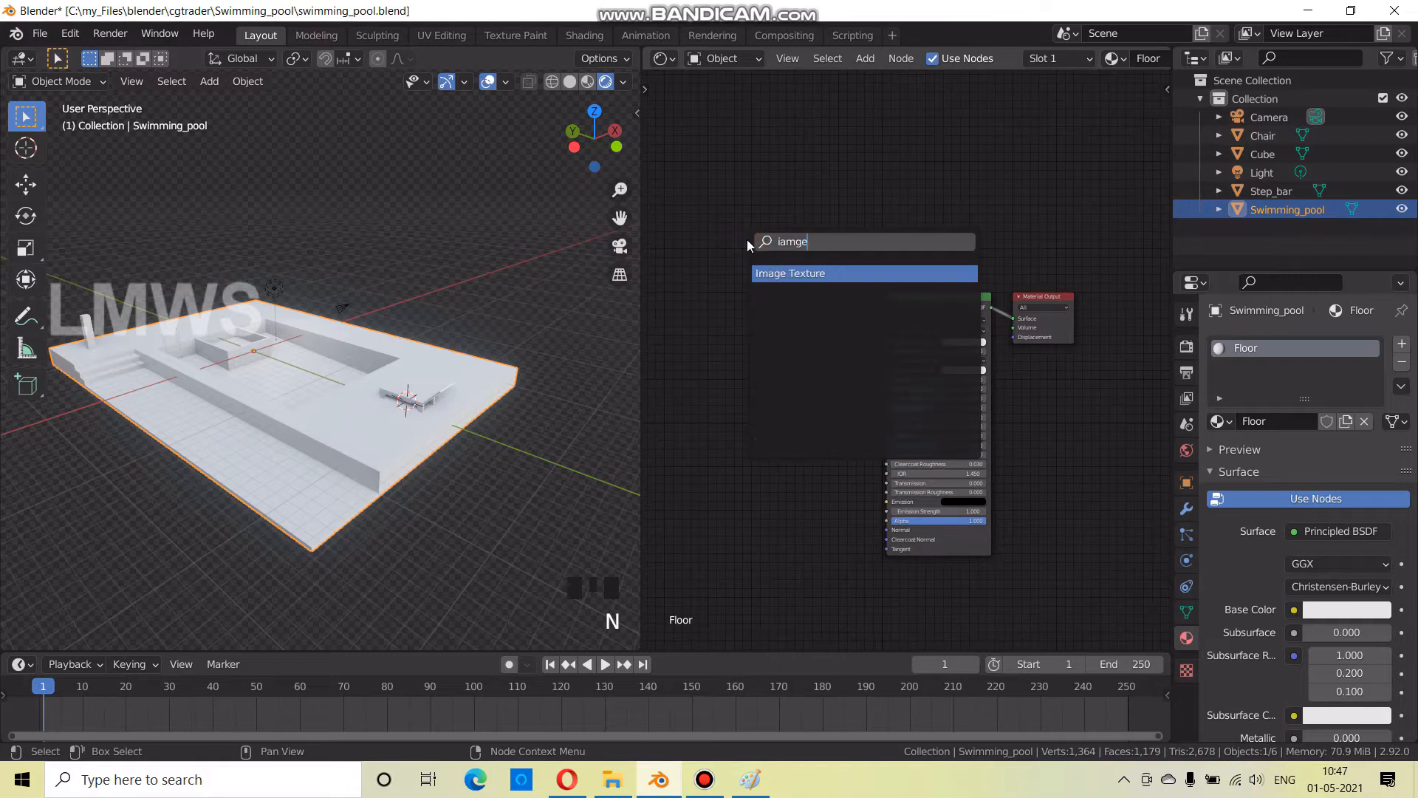
key(Return)
click(798, 273)
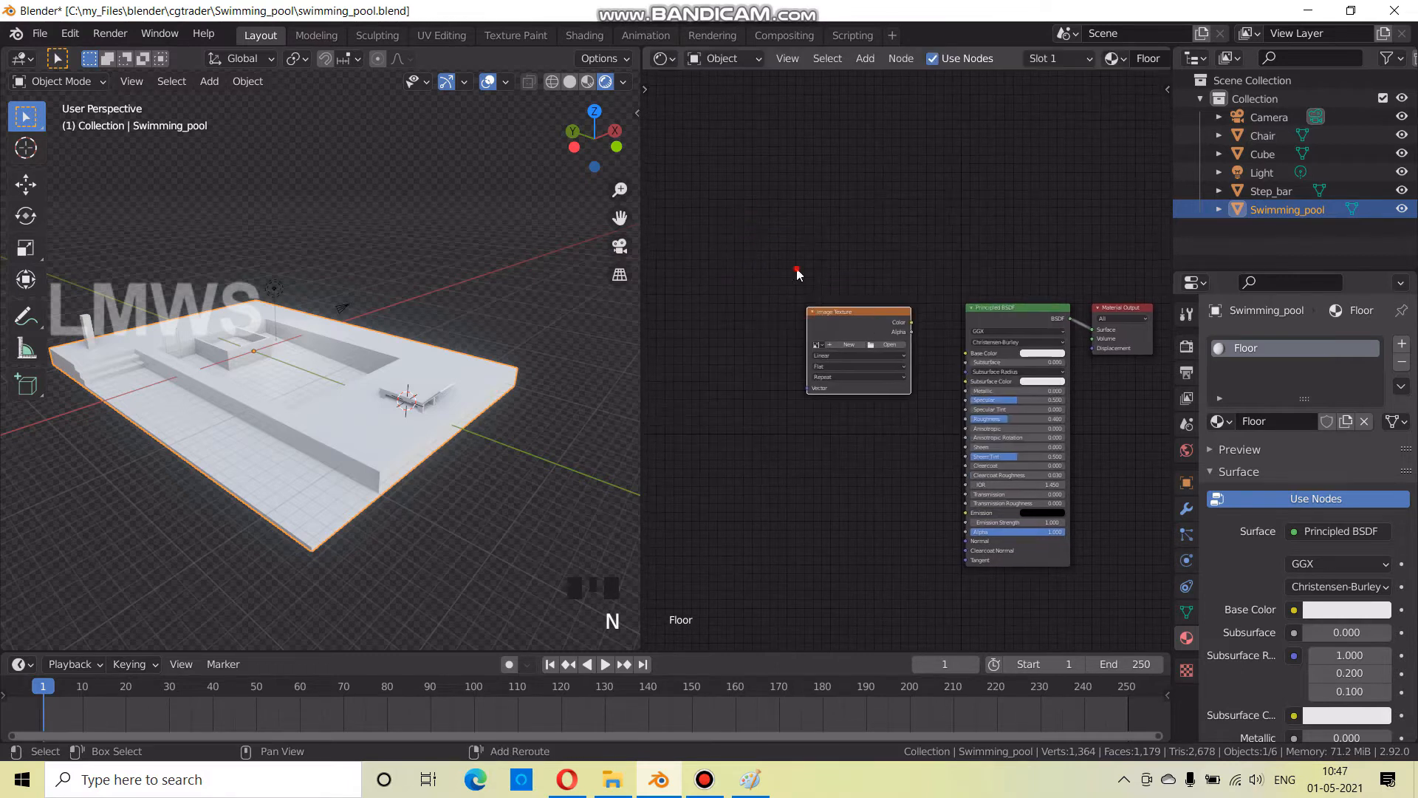
Add a Texture Coordinate node, place it well before the Image Texture node, and save the file
key(shift+a)
click(798, 274)
text(te)
key(Return)
click(1147, 320)
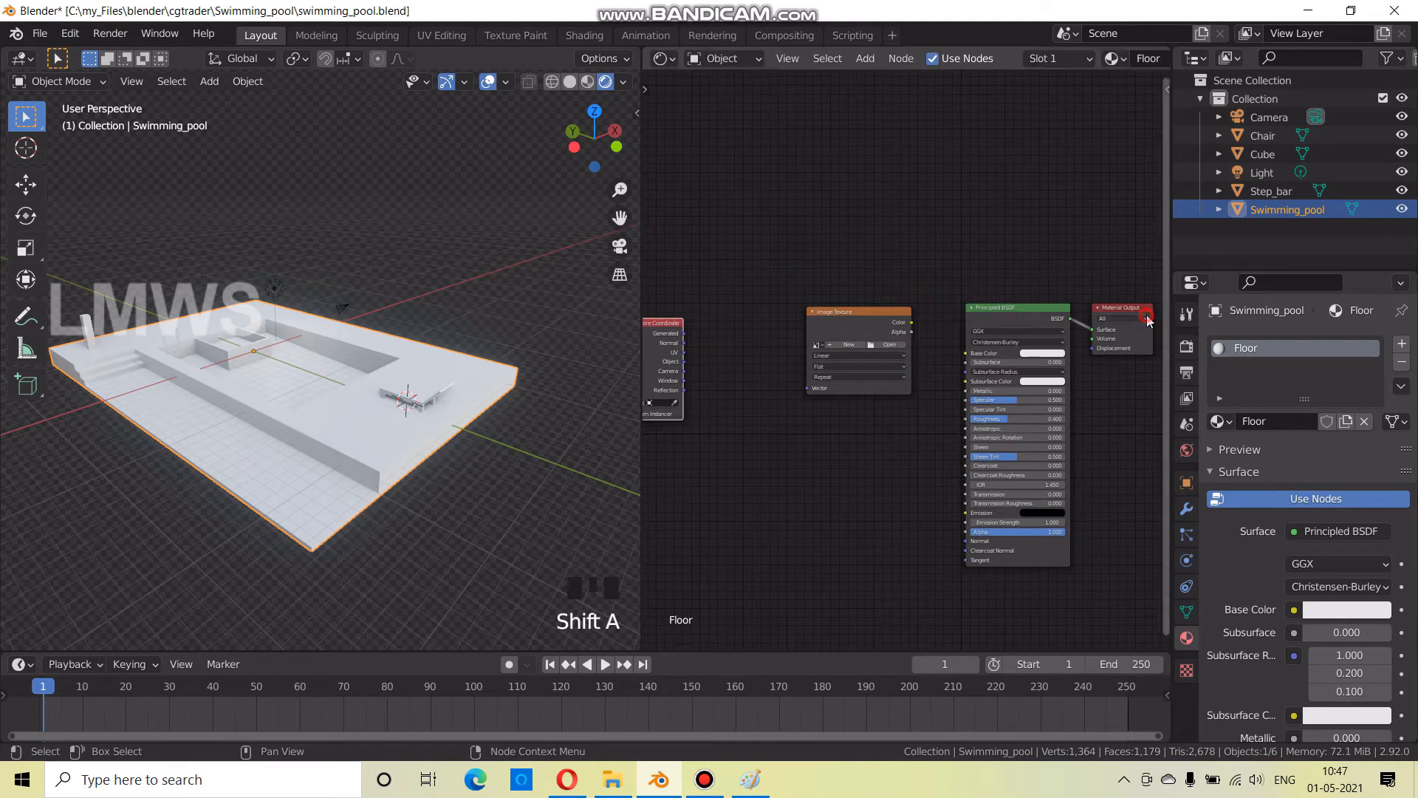
middle_drag(789, 268, 942, 291)
scroll(942, 294, up, 2)
drag(788, 347, 710, 353)
key(ctrl+s)
scroll(250, 436, up, 2)
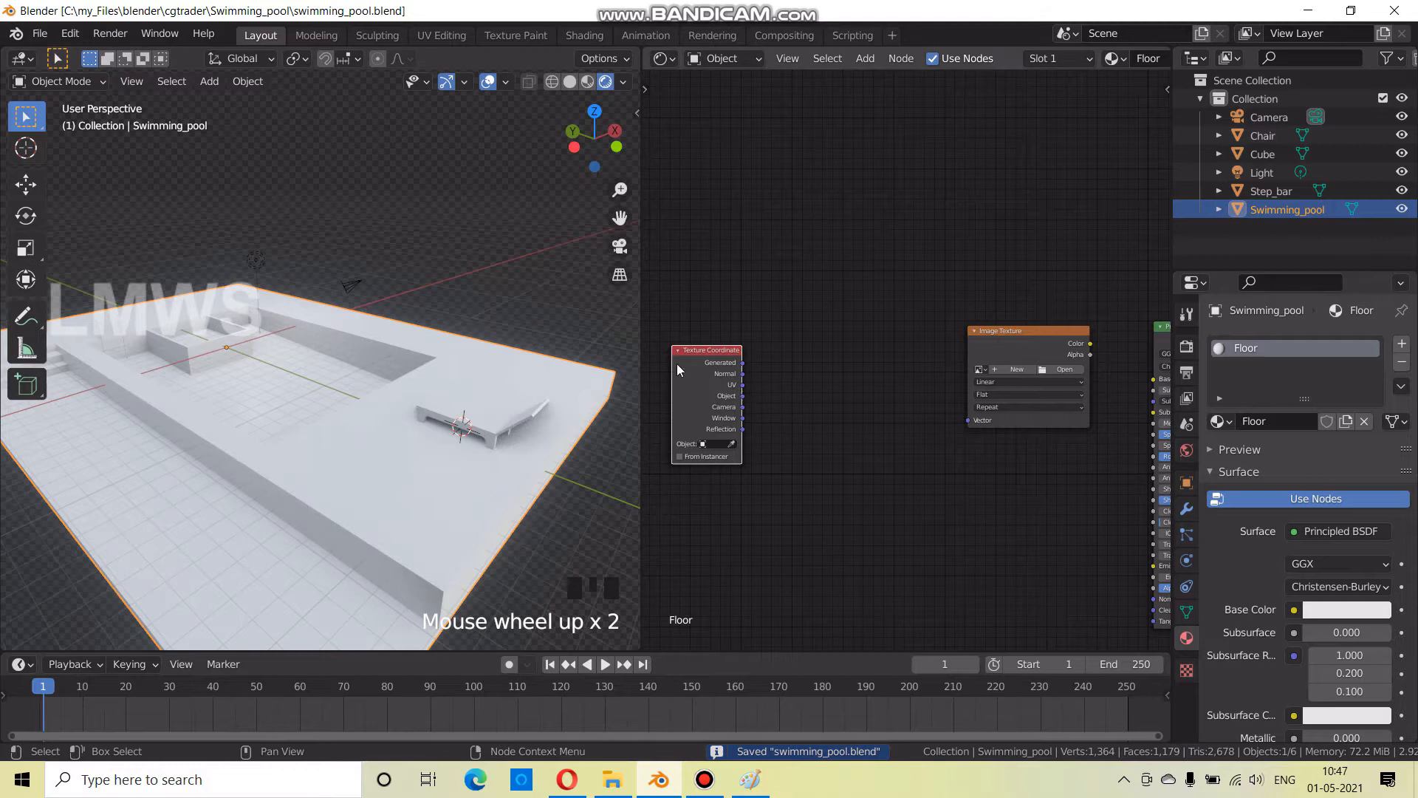
Add a Mapping node and link it between the Texture Coordinate's UV output and the Image Texture's Vector input
click(748, 247)
key(shift+a)
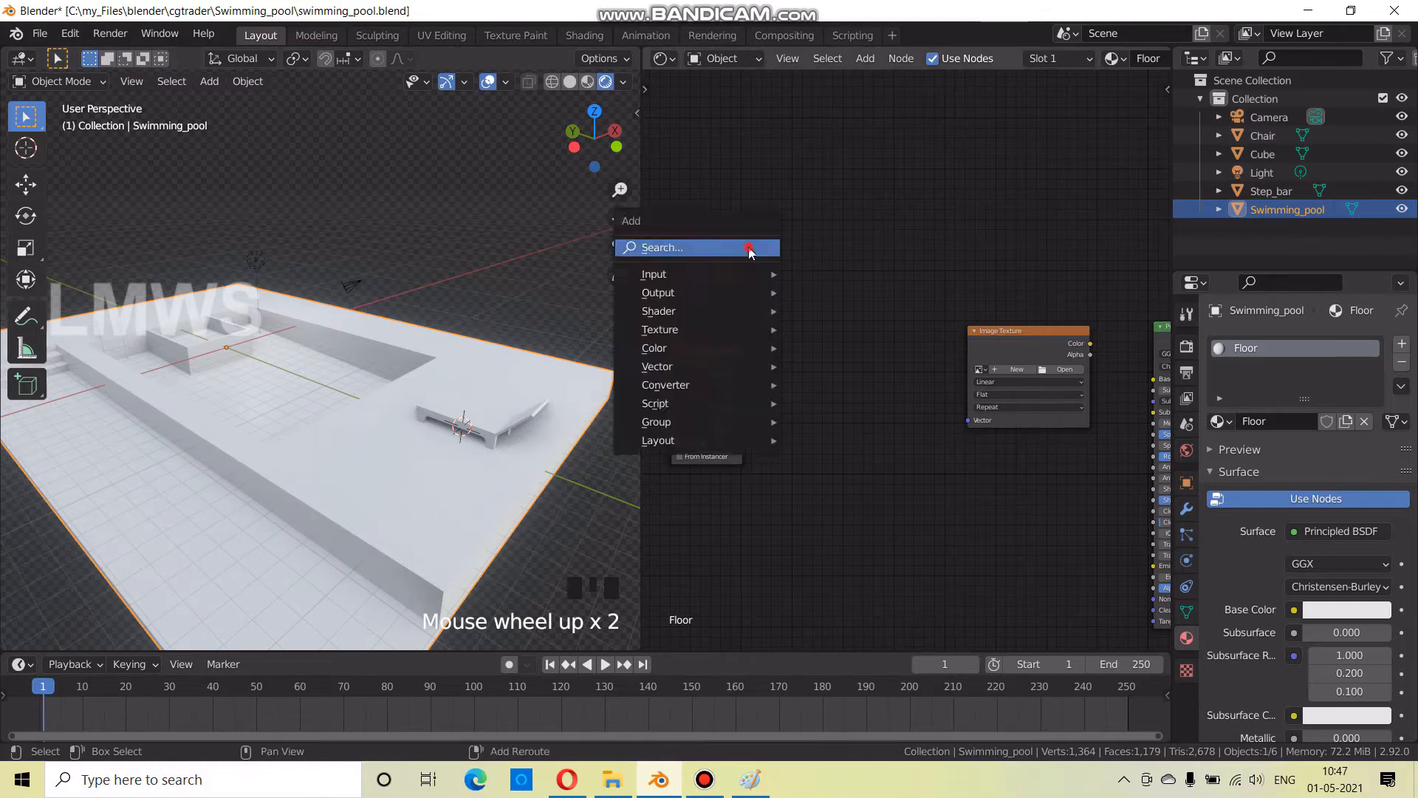
click(749, 249)
text(mapping)
key(Return)
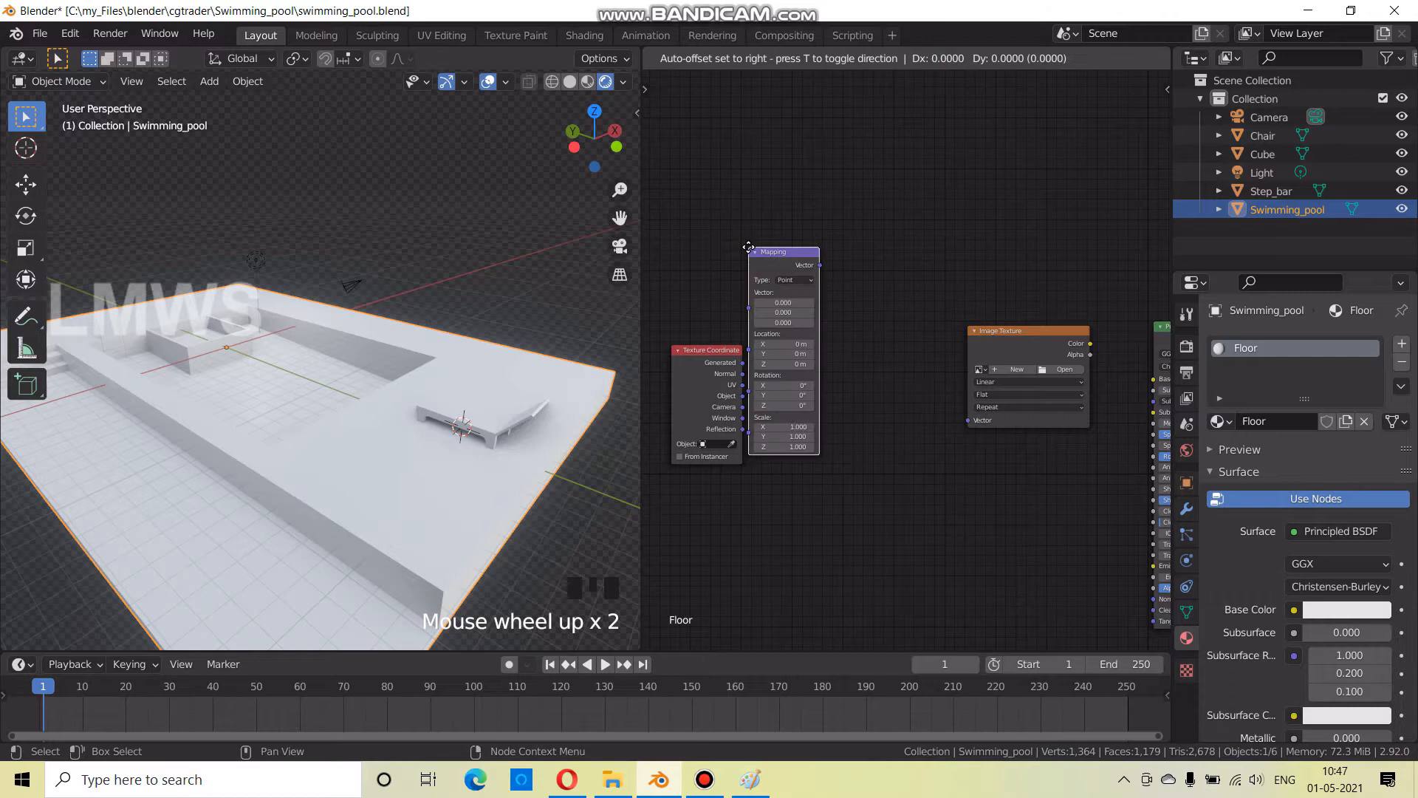
click(808, 280)
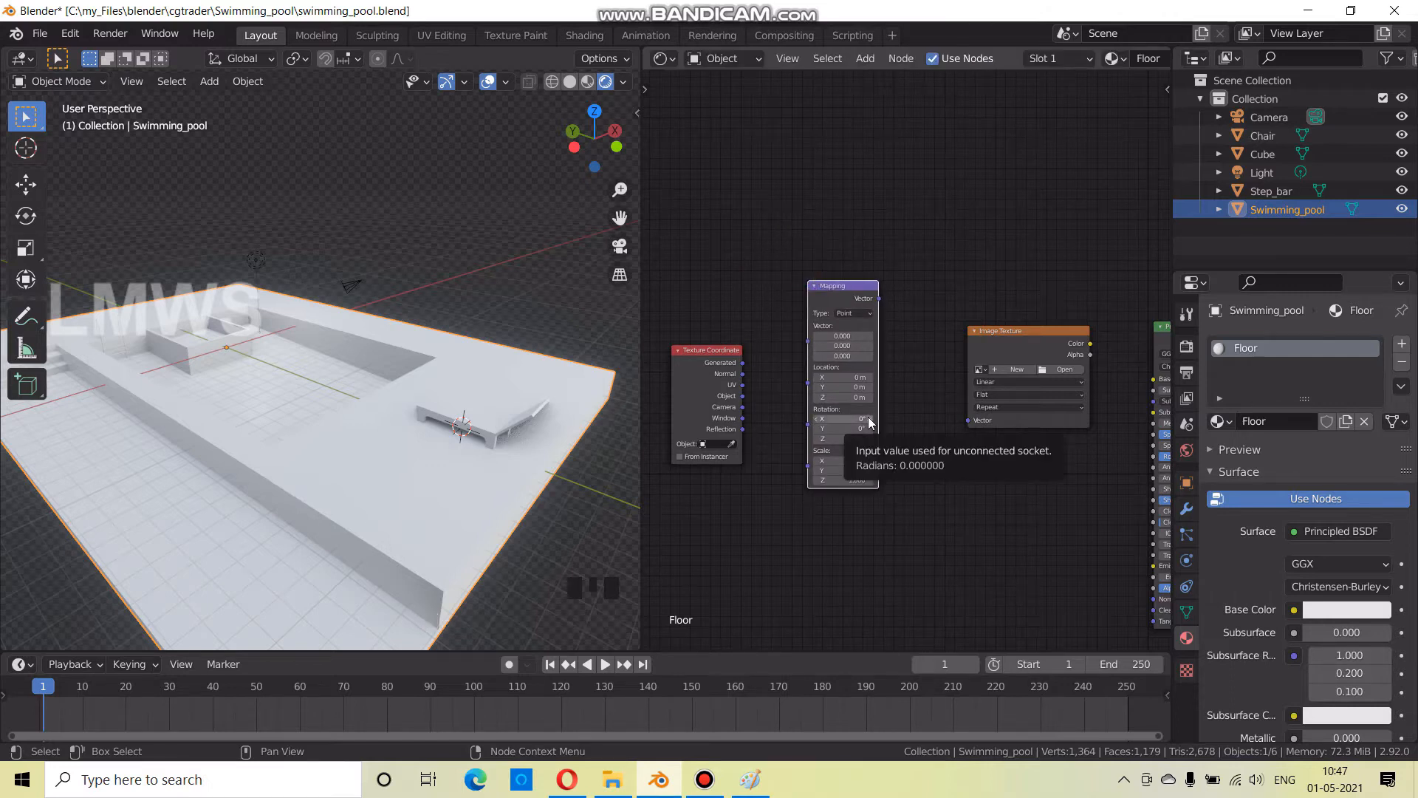
drag(741, 386, 806, 342)
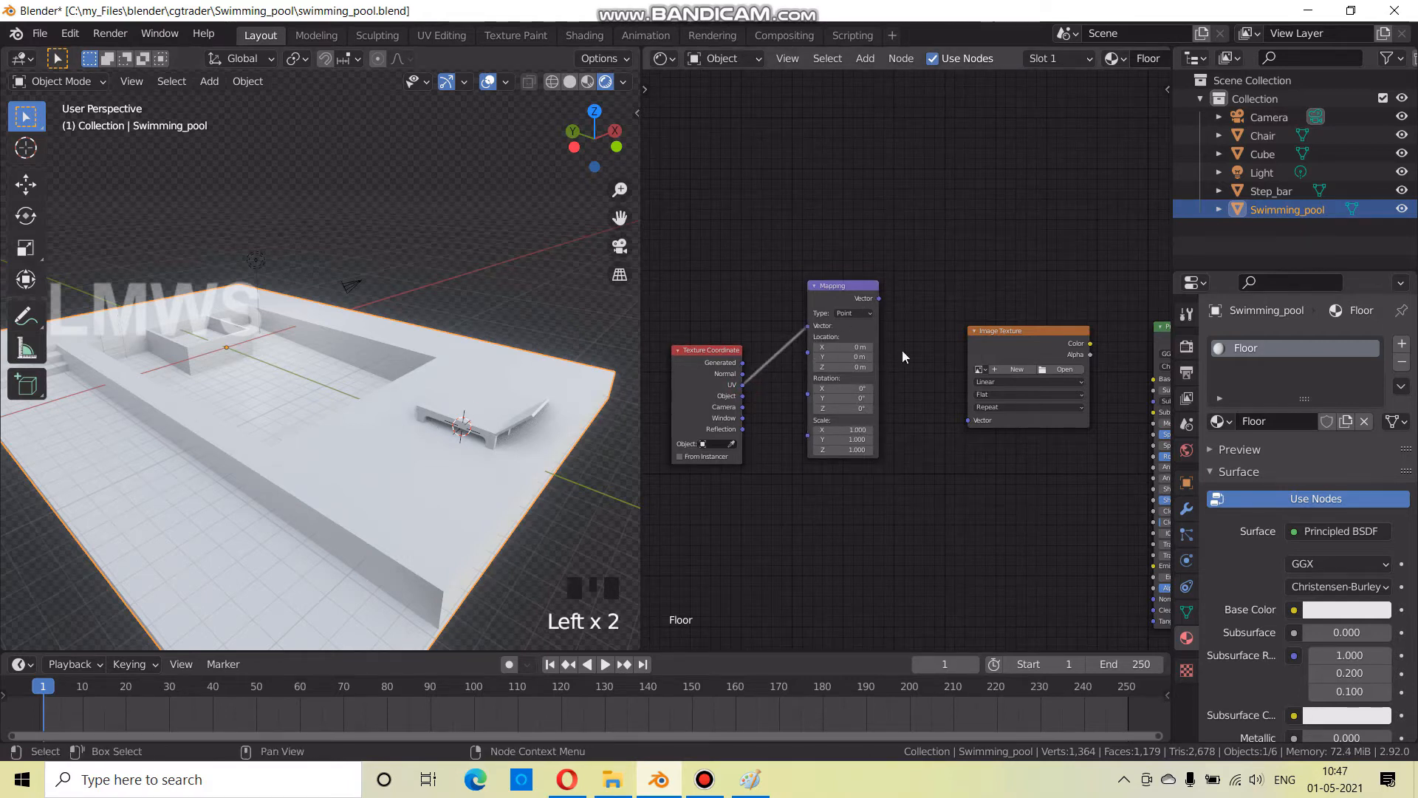
drag(879, 299, 968, 420)
Load large_floor_tiles_02_diff_2k.jpg into the Image Texture, link its Color to the Principled BSDF's Base Color, and save
click(987, 393)
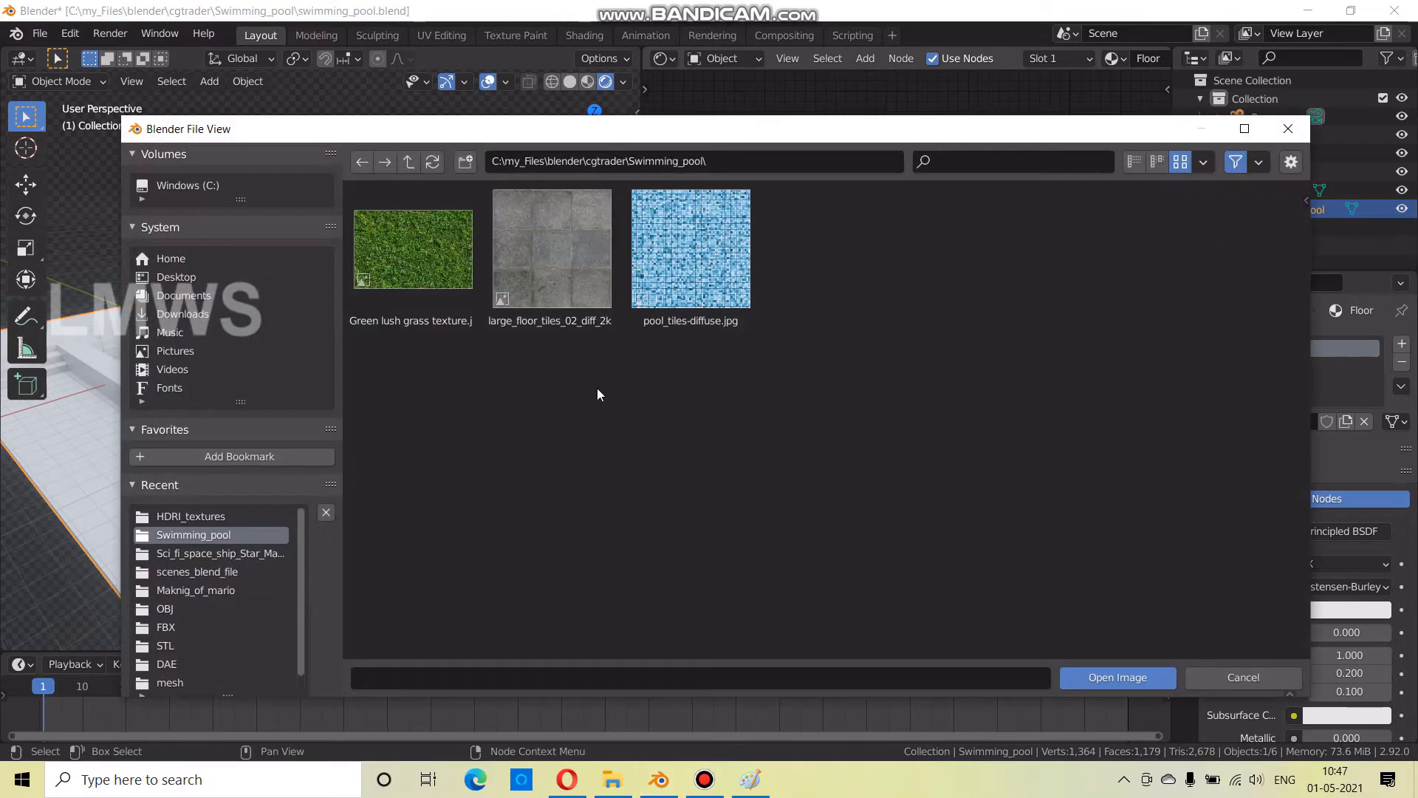
double_click(562, 260)
drag(1012, 367, 1081, 403)
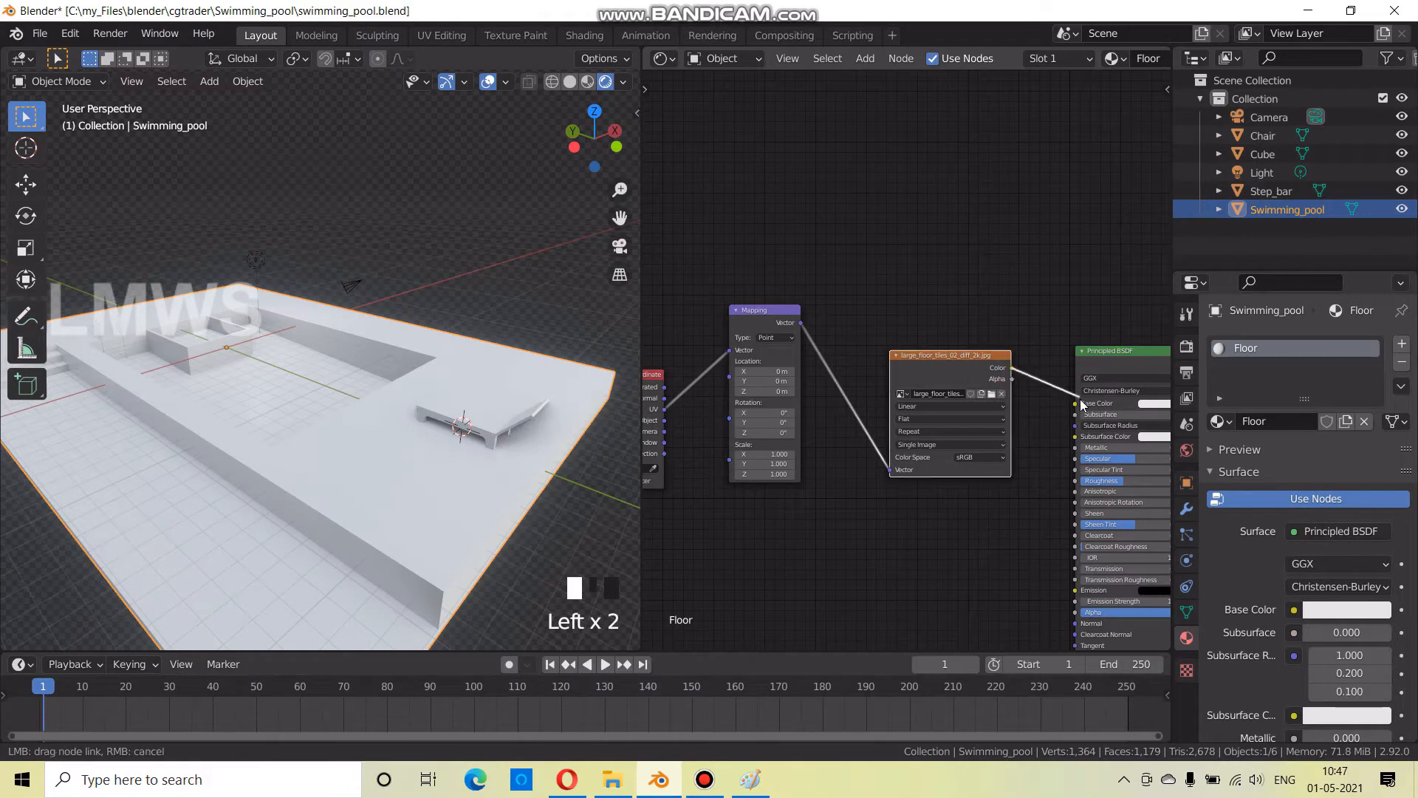
scroll(268, 387, down, 2)
middle_drag(268, 387, 369, 474)
scroll(438, 481, up, 3)
key(ctrl+s)
scroll(799, 465, up, 1)
middle_drag(855, 507, 1010, 490)
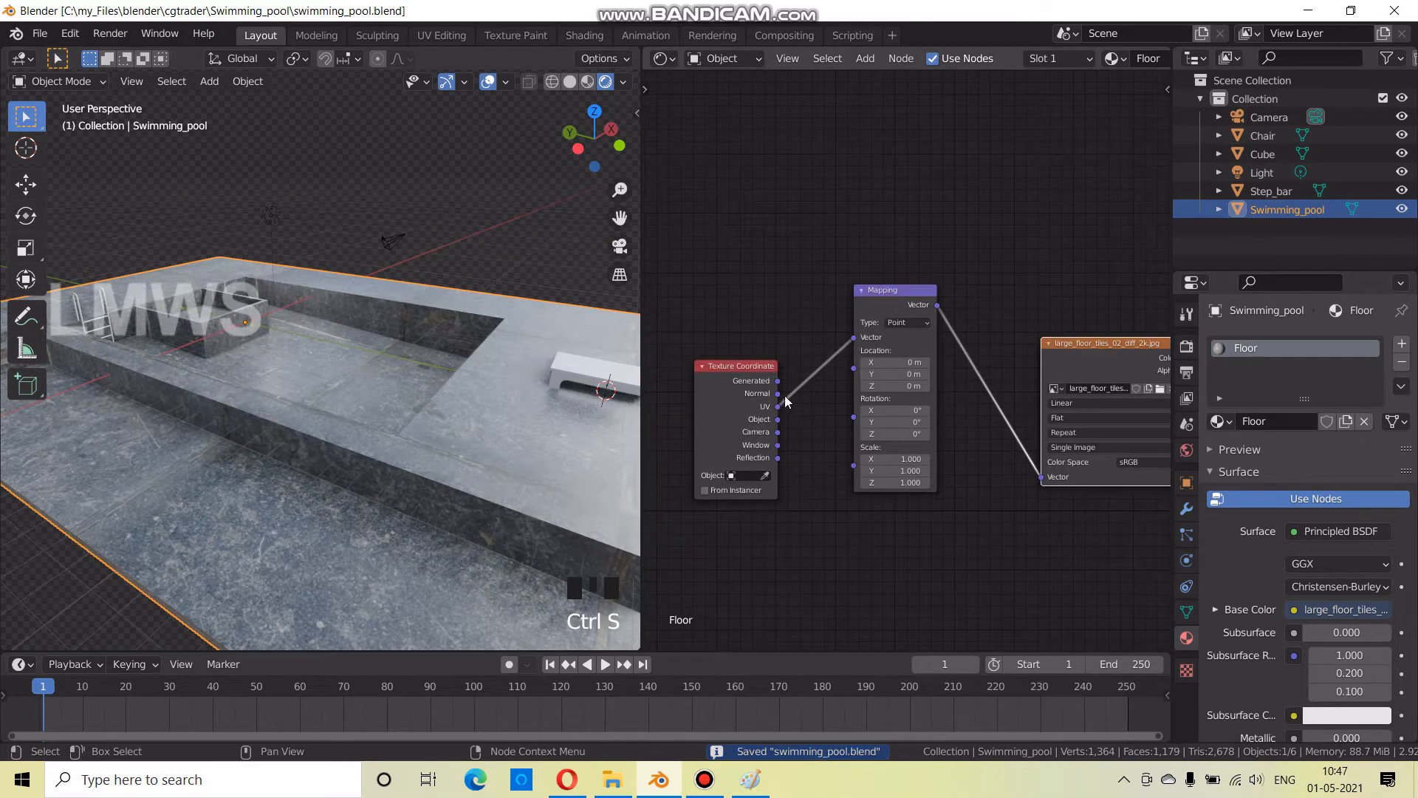
Try Object coordinates as the Mapping node's Vector input, inspect the pool walls, and reconnect the UV output
drag(778, 427, 854, 347)
middle_drag(468, 501, 326, 481)
scroll(370, 513, up, 3)
scroll(546, 491, down, 1)
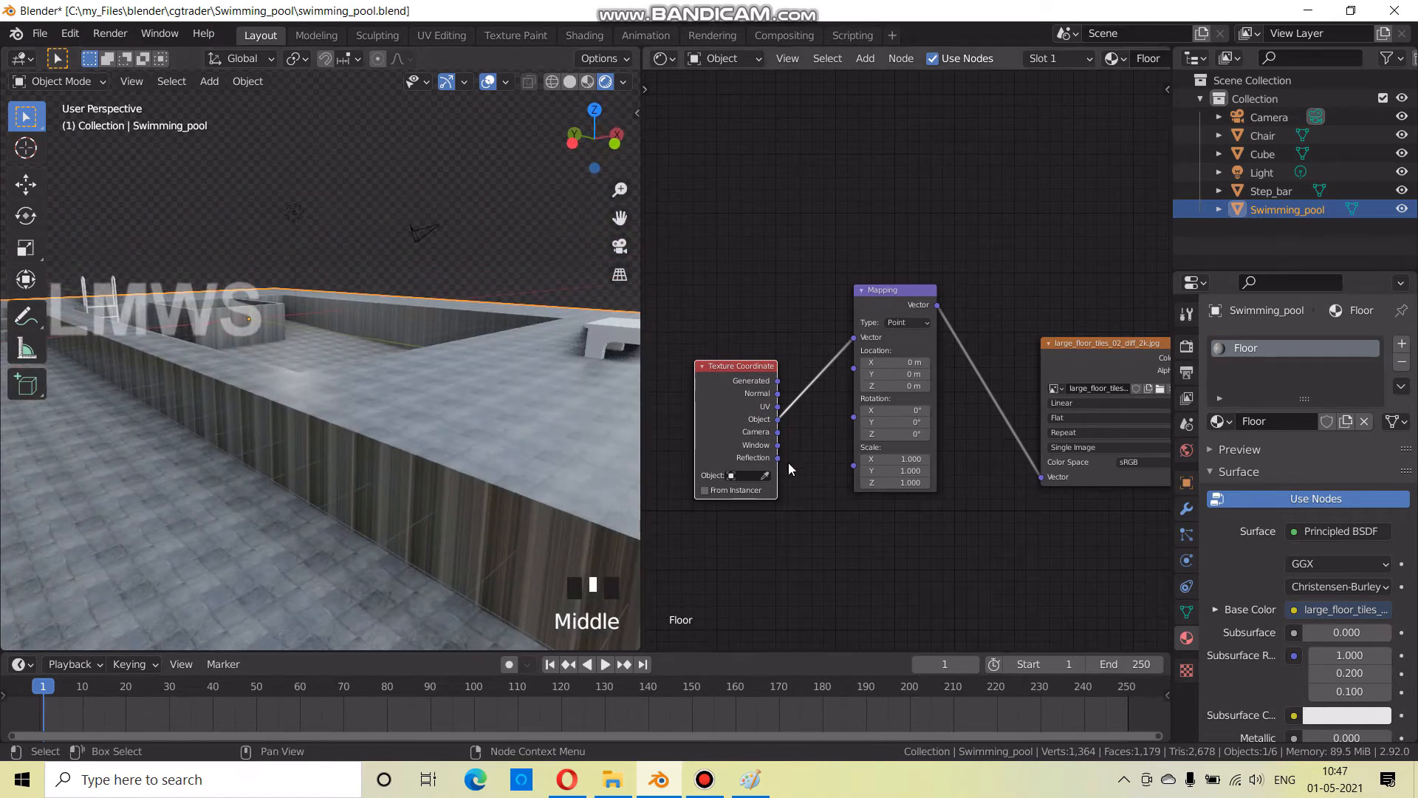
drag(778, 406, 858, 340)
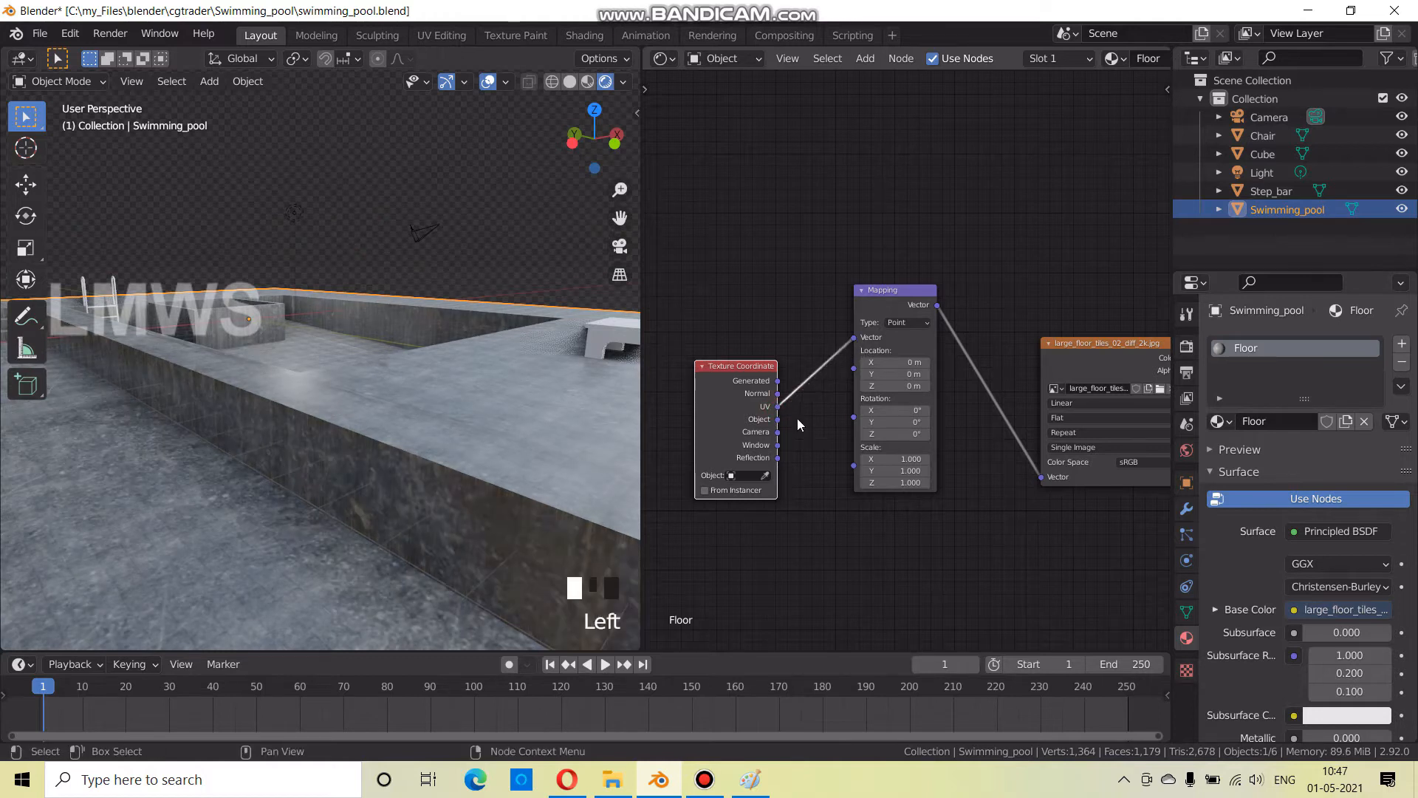
Set the Mapping node's scale to 10 on X, Y and Z, check the tiling on the pool, and save
scroll(469, 484, down, 2)
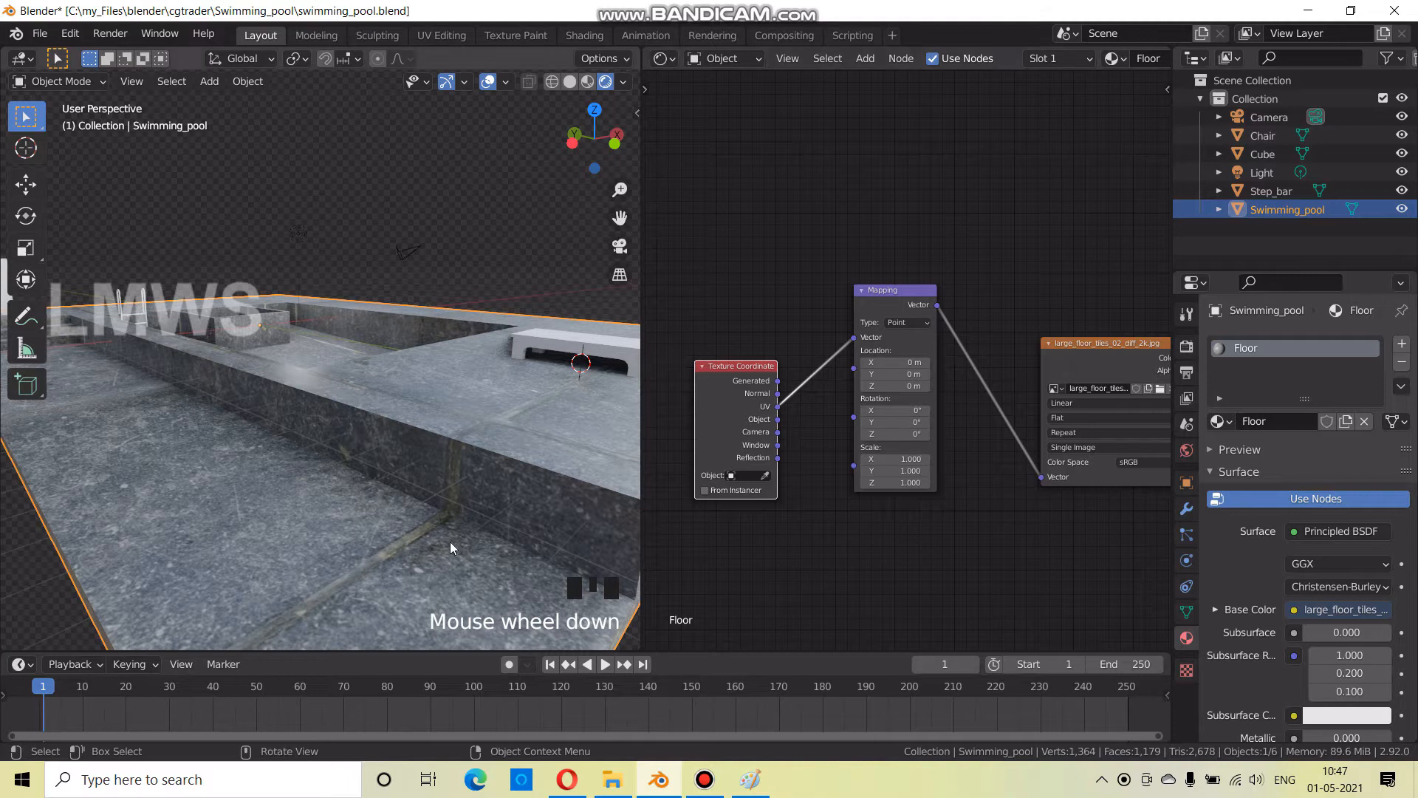
click(904, 461)
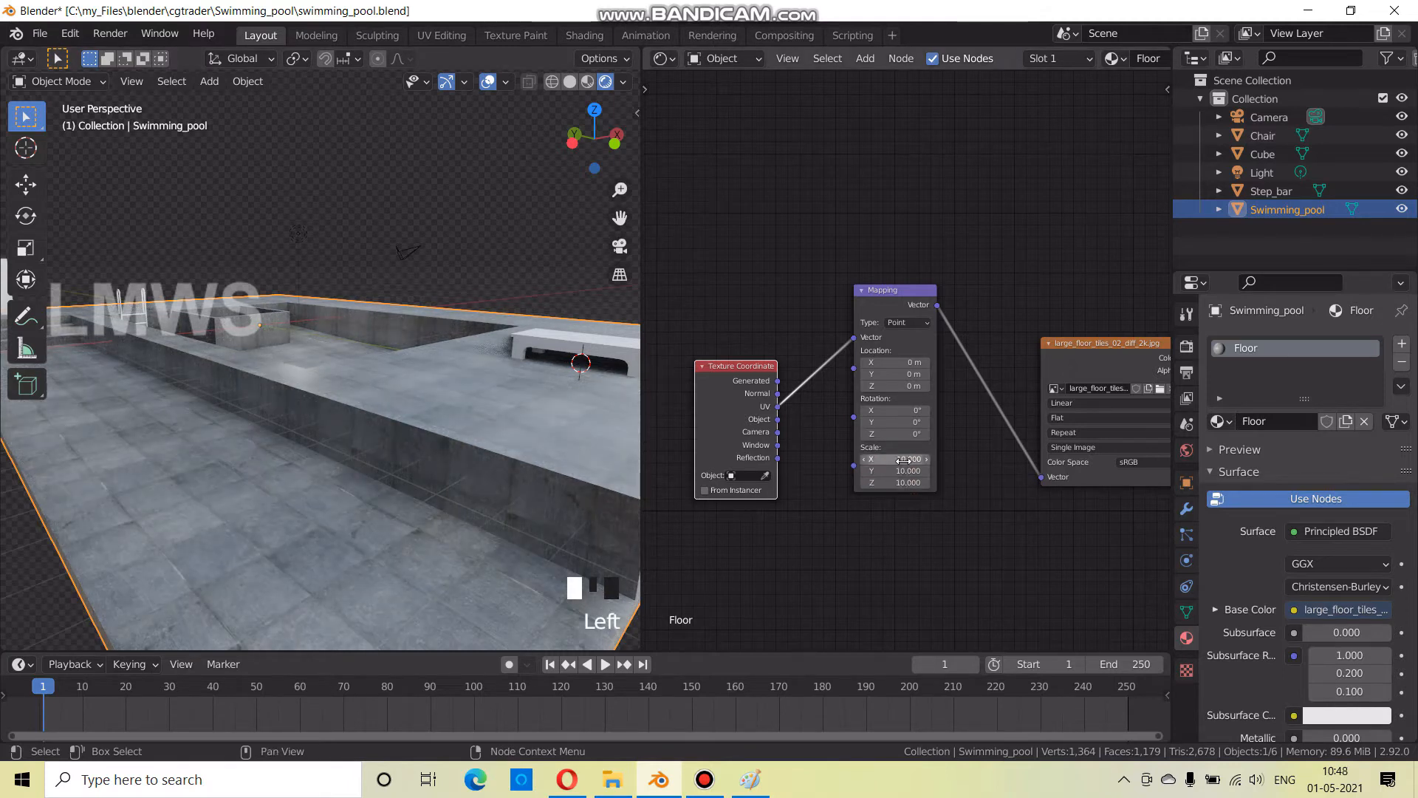
middle_drag(138, 513, 290, 515)
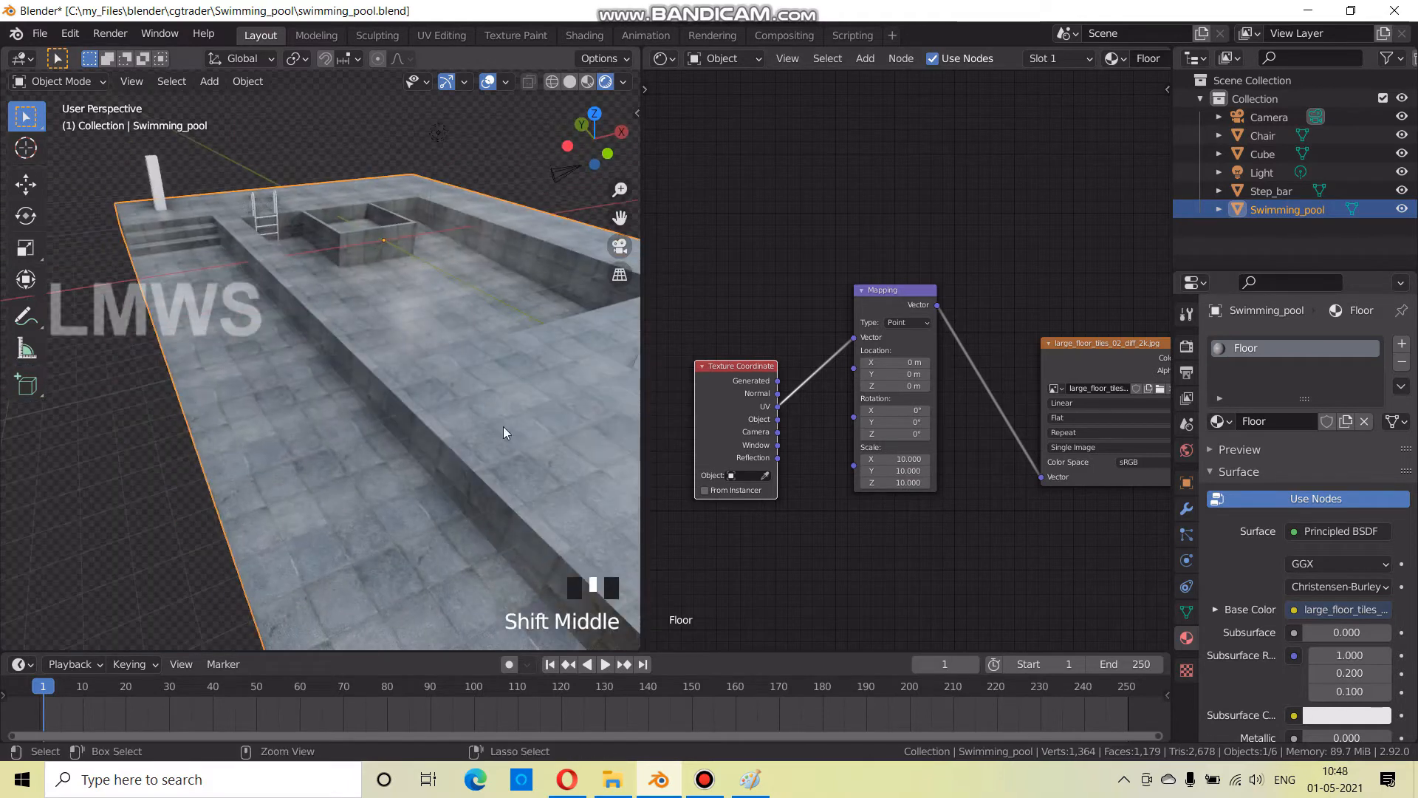
key(ctrl+s)
middle_drag(1085, 550, 863, 575)
middle_drag(1013, 567, 866, 505)
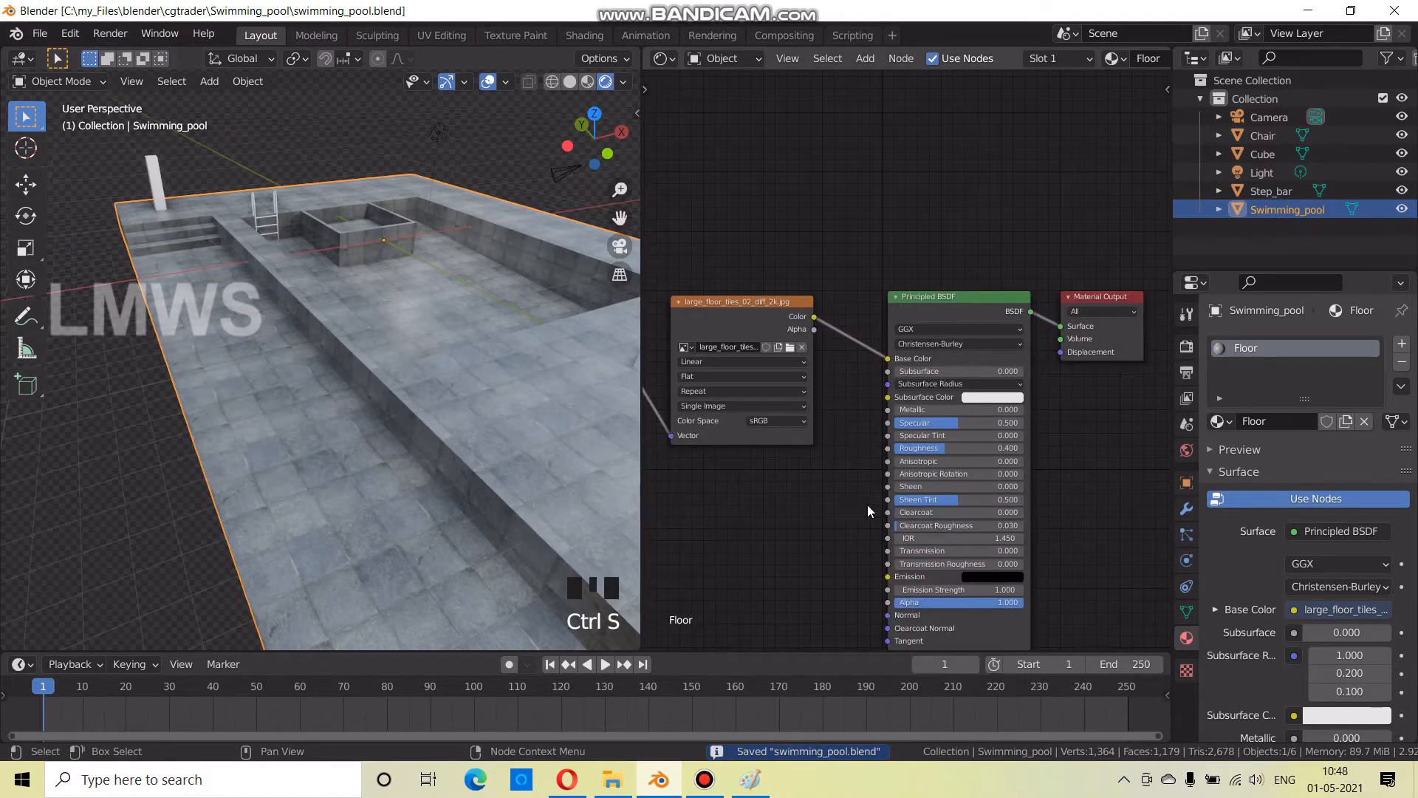
Raise the Floor material's roughness to 1.000 and save the file
scroll(959, 430, up, 1)
drag(954, 463, 1042, 463)
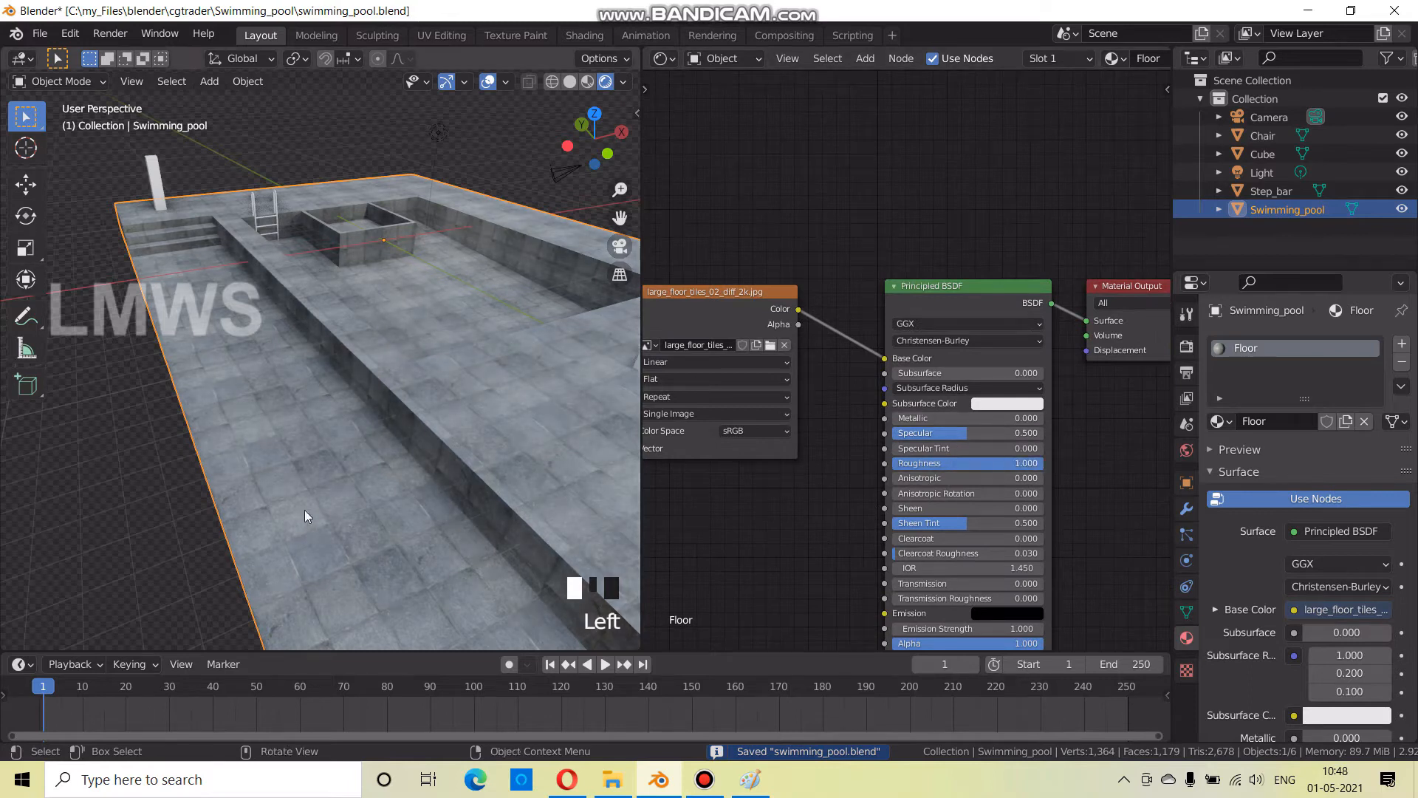
middle_drag(356, 519, 285, 547)
scroll(353, 525, up, 2)
key(ctrl+s)
scroll(432, 546, up, 3)
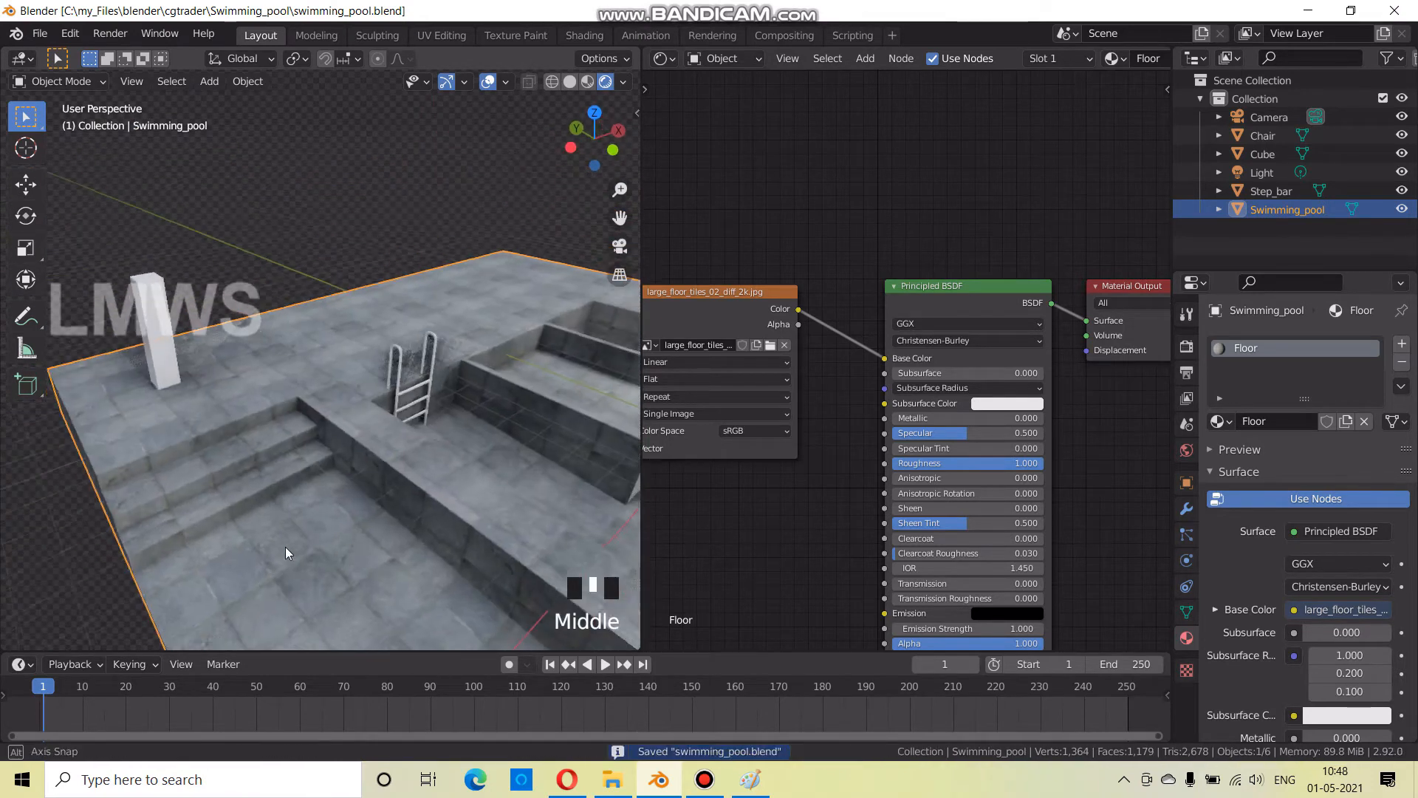
scroll(246, 490, up, 2)
scroll(381, 421, down, 2)
Try different X and Y rotations for the tile texture in the Mapping node and return both to 0°
middle_drag(839, 405, 1099, 481)
scroll(1096, 481, up, 2)
drag(769, 369, 839, 369)
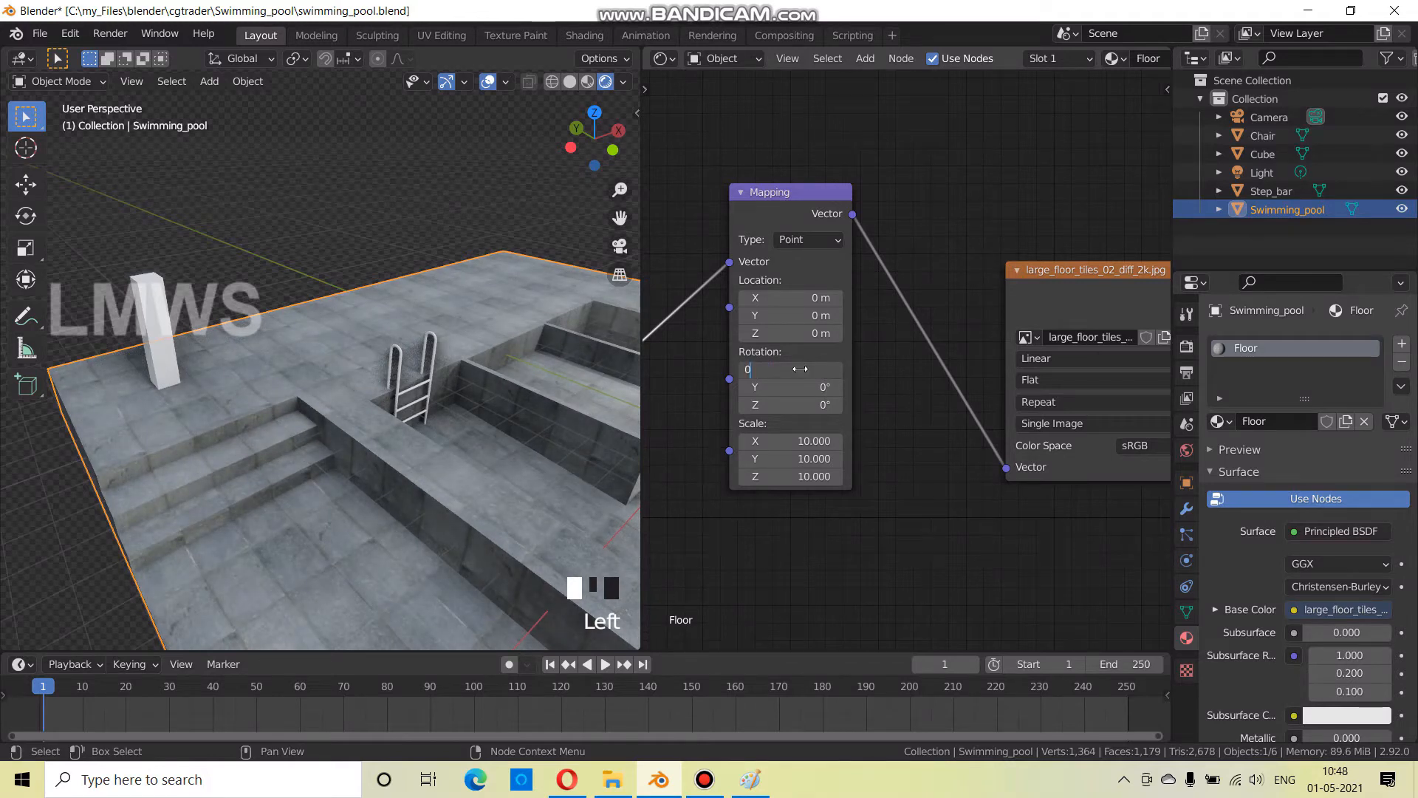
click(801, 369)
mouse_move(785, 393)
mouse_down()
mouse_move(848, 393)
mouse_move(793, 405)
mouse_up()
click(786, 394)
text(0)
key(Return)
Try rotating the tile texture 22.6° about Z, reset the Mapping node's Z rotation to 0° and save
click(788, 419)
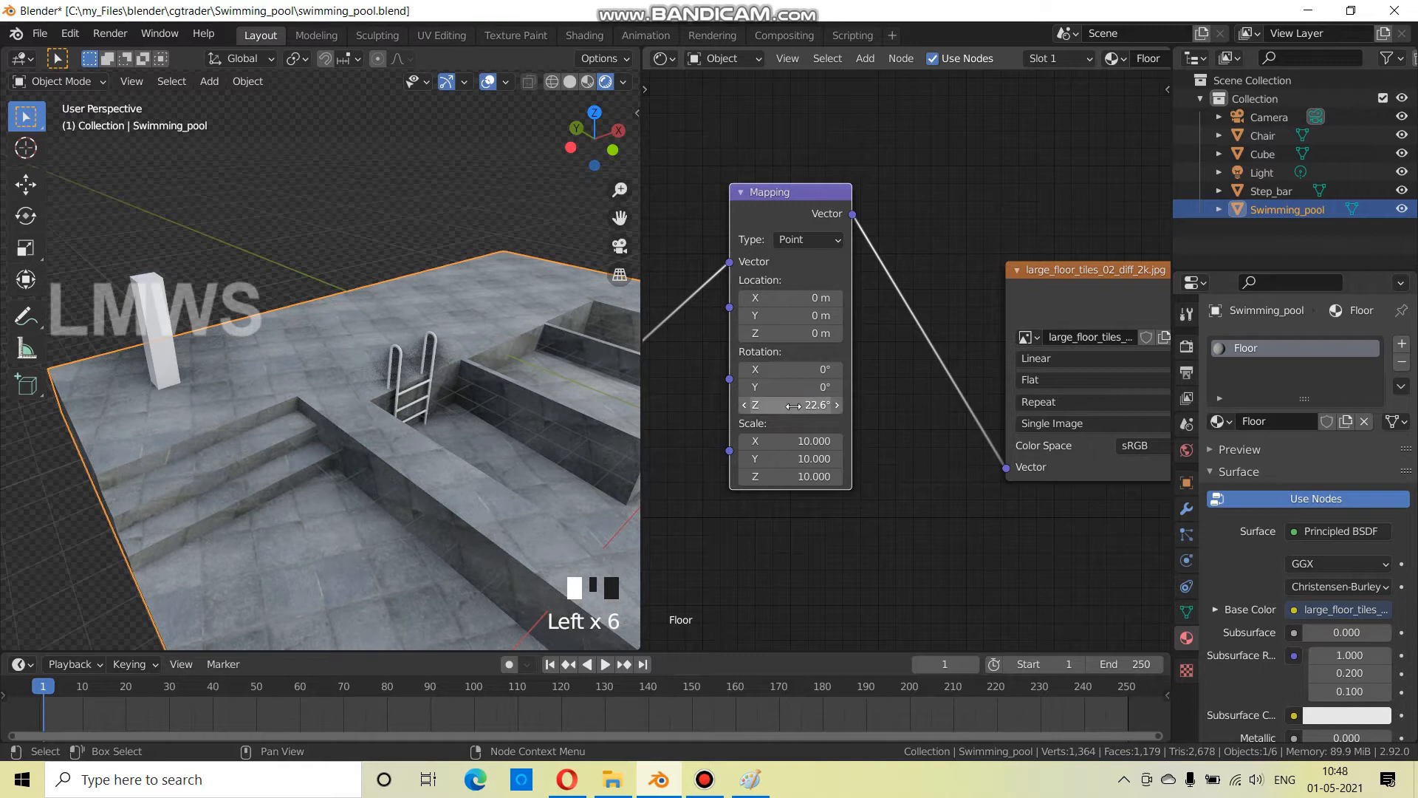
click(769, 408)
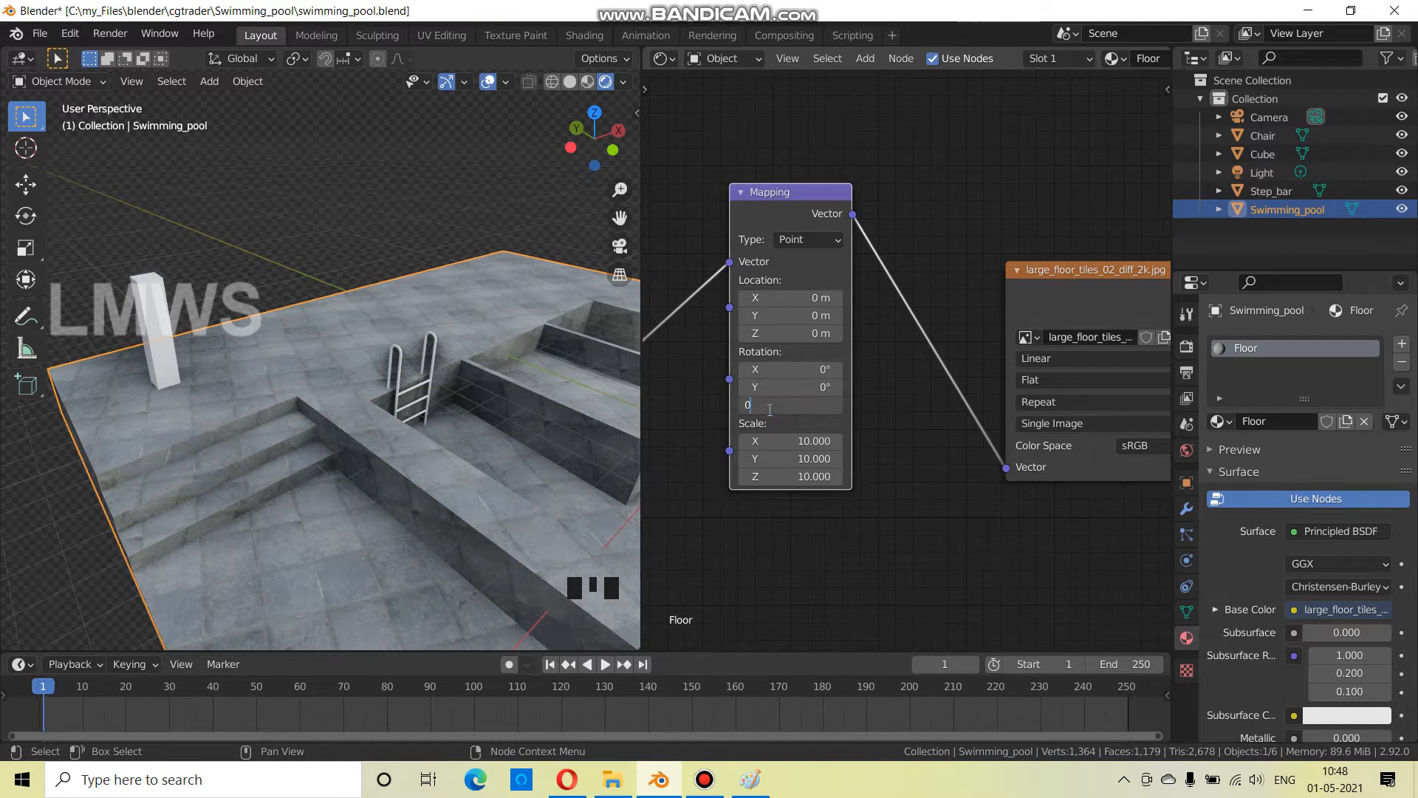
text(0)
click(344, 485)
scroll(343, 484, down, 2)
key(ctrl+s)
scroll(344, 485, up, 2)
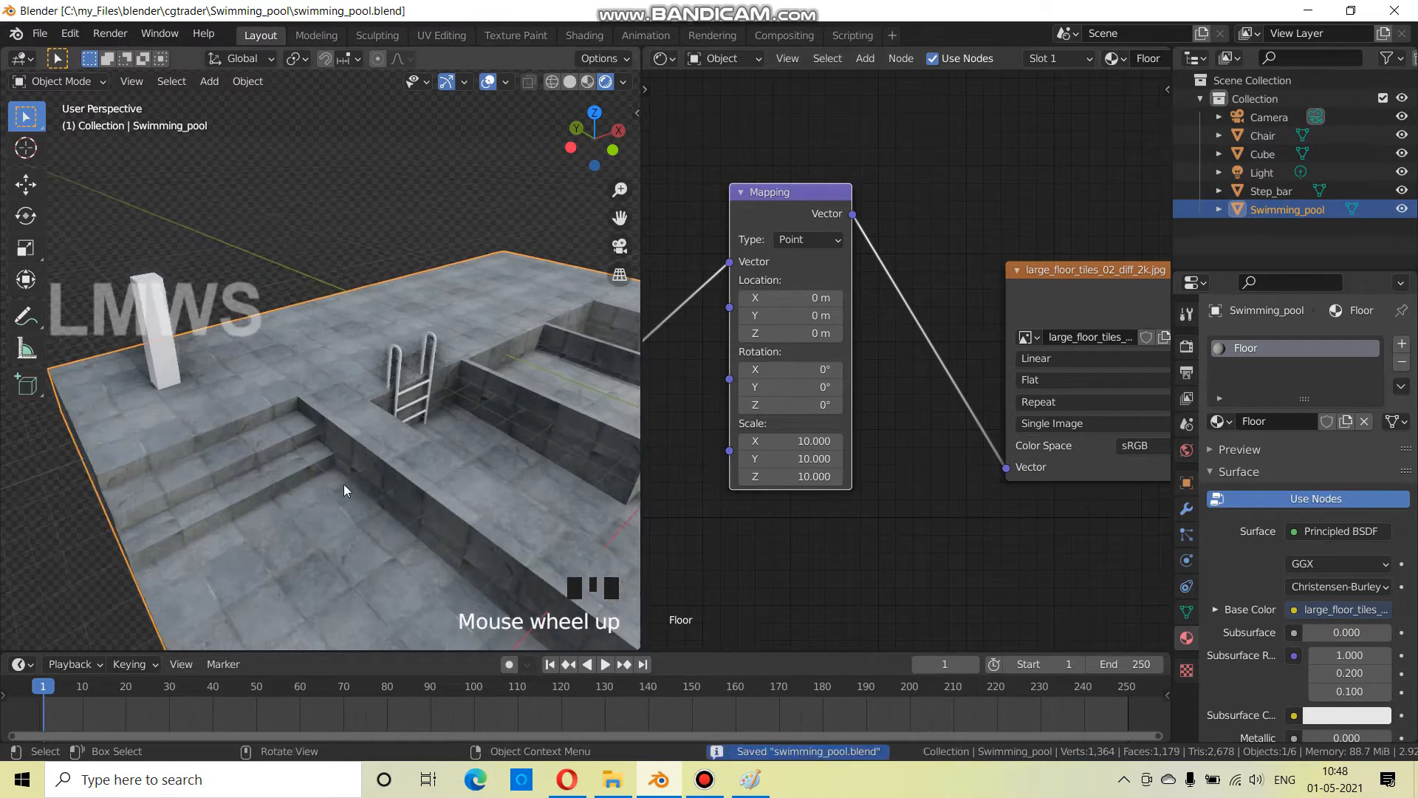
Offset the tile texture 0.1 m along Y in the Mapping node, leaving X at 0 m, and save the file
click(838, 299)
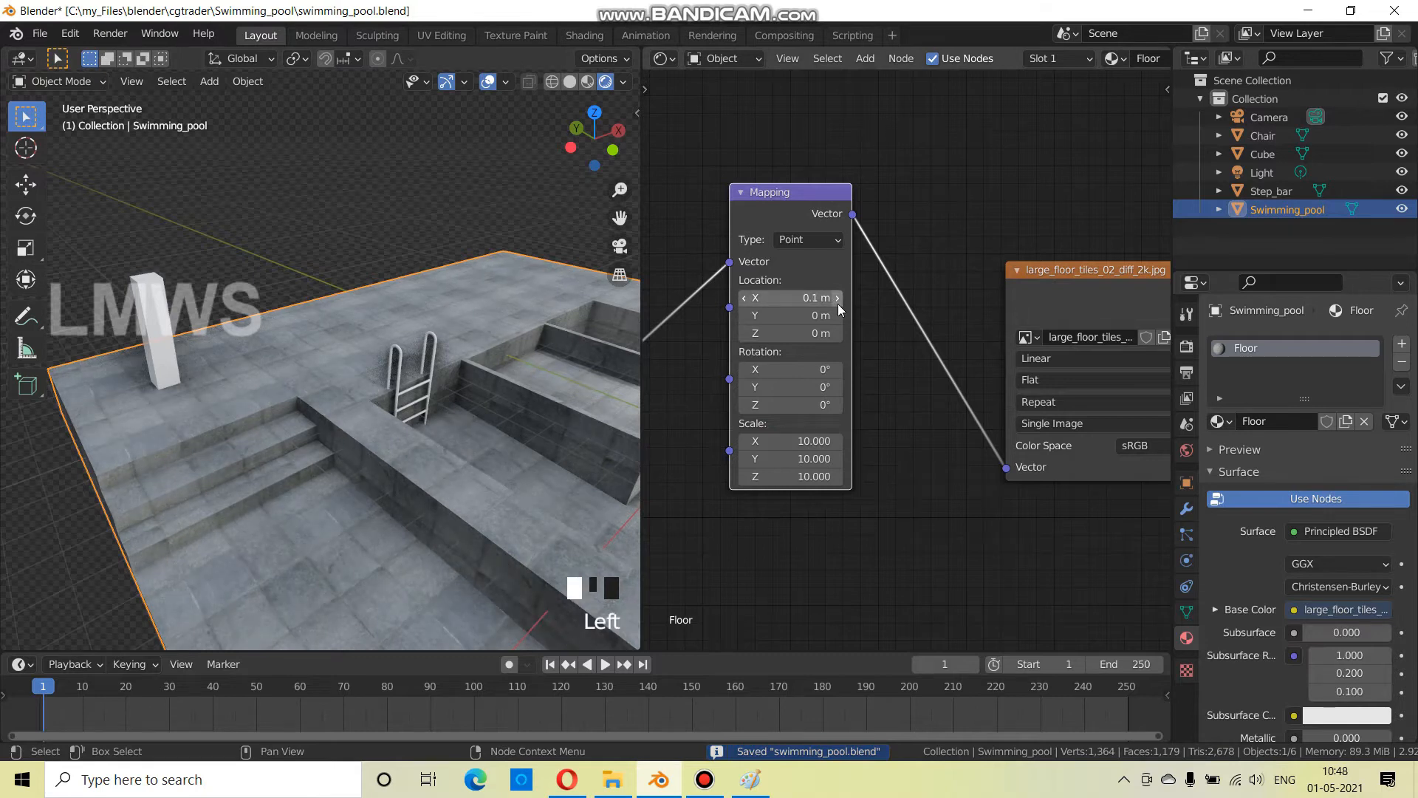
click(743, 298)
click(744, 299)
click(838, 317)
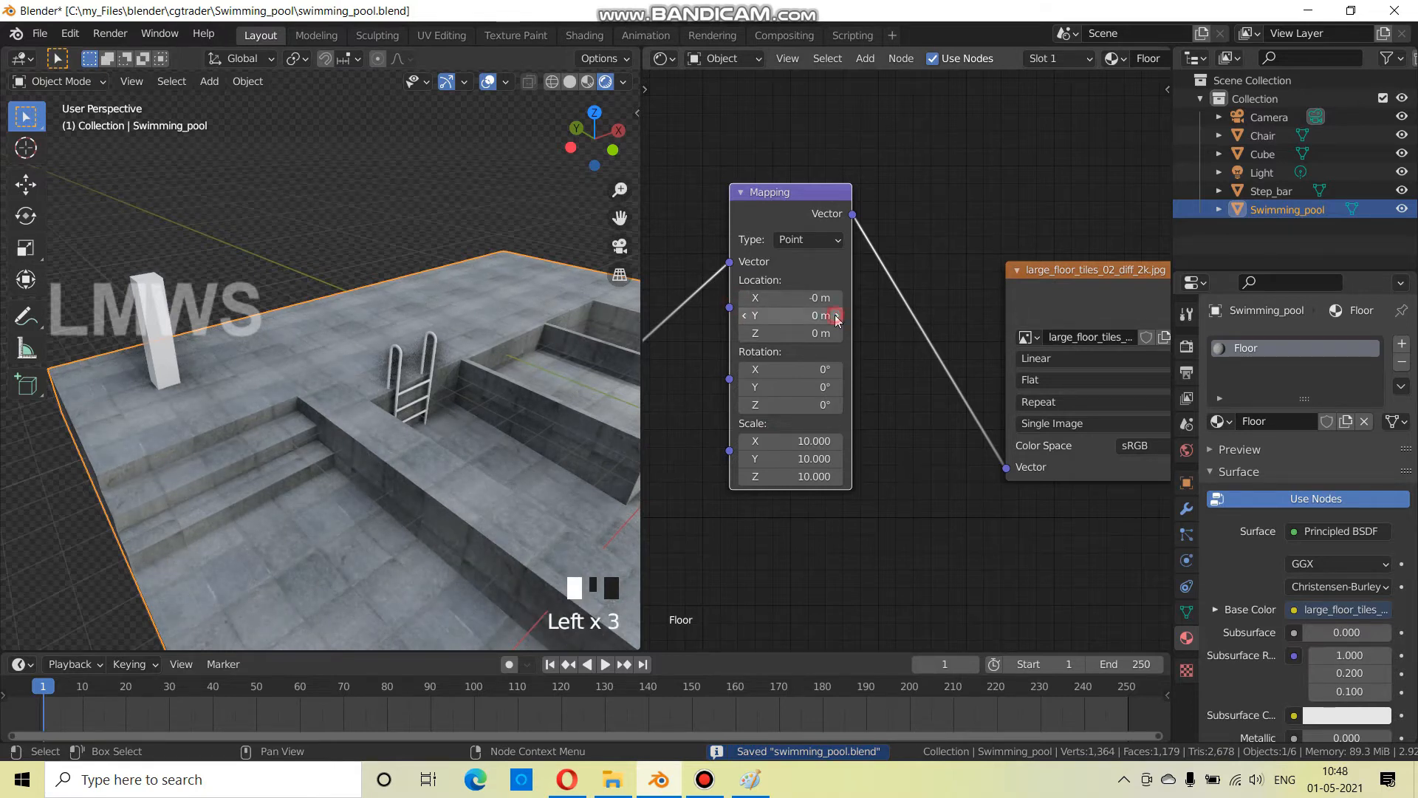
scroll(551, 377, down, 1)
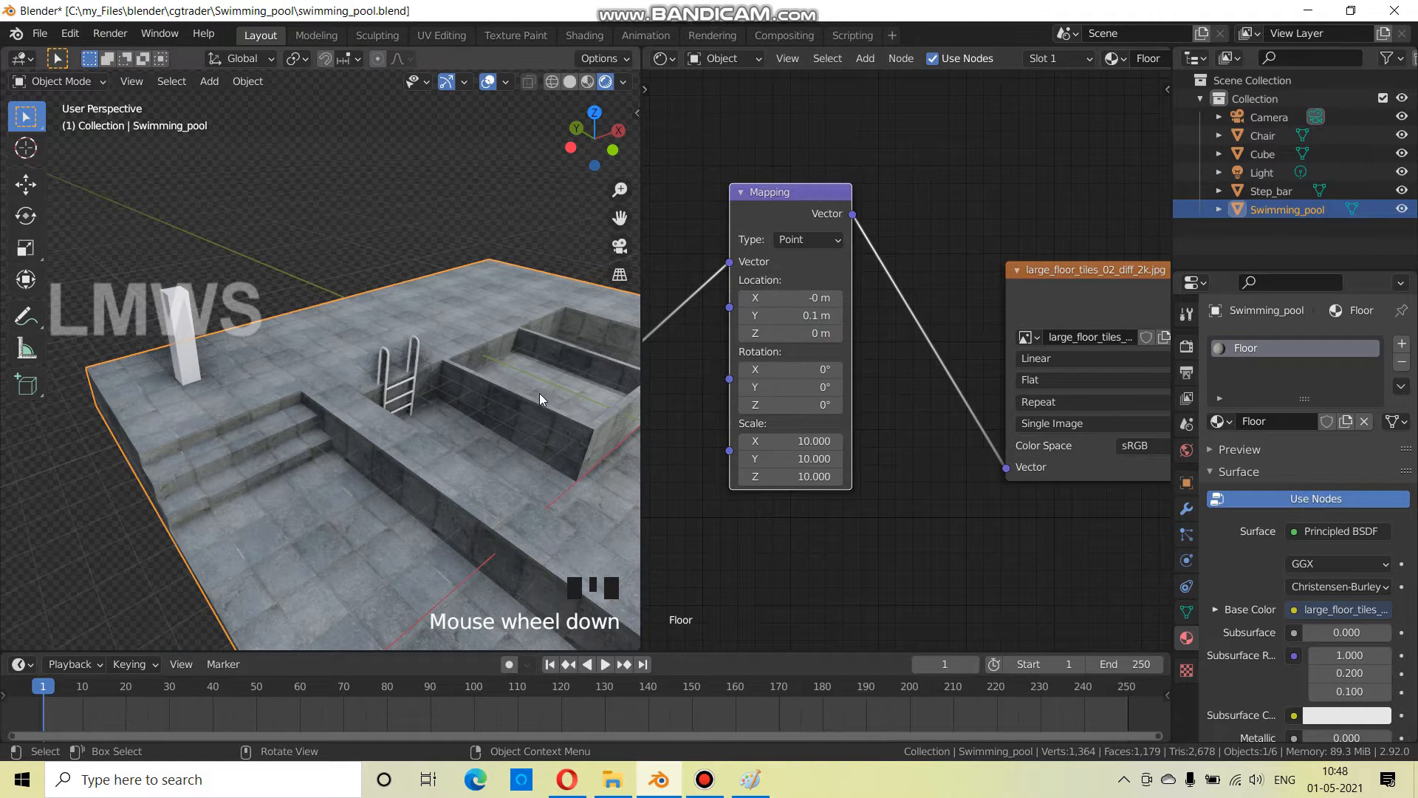
key(ctrl+s)
scroll(458, 473, down, 5)
middle_drag(552, 481, 366, 446)
scroll(489, 437, up, 3)
scroll(378, 439, up, 2)
key(ctrl+s)
Switch the Swimming_pool object to Edit Mode with nothing selected
click(414, 396)
key(Tab)
key(alt+a)
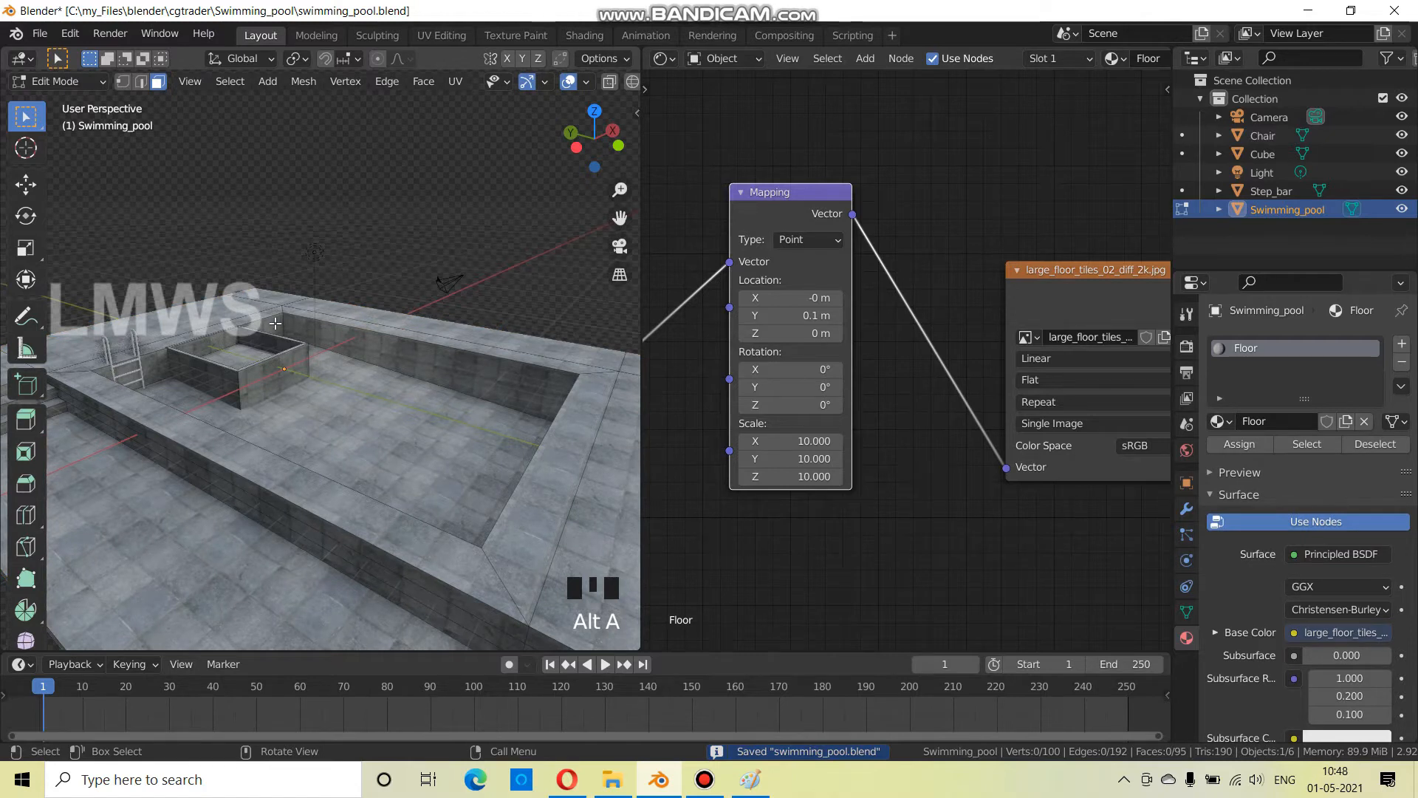
Select the inner floor and wall faces of the main basin and the small inner pool, and clear the selection
alt+shift+click(465, 470)
middle_drag(465, 470, 489, 443)
shift+click(207, 377)
shift+click(458, 332)
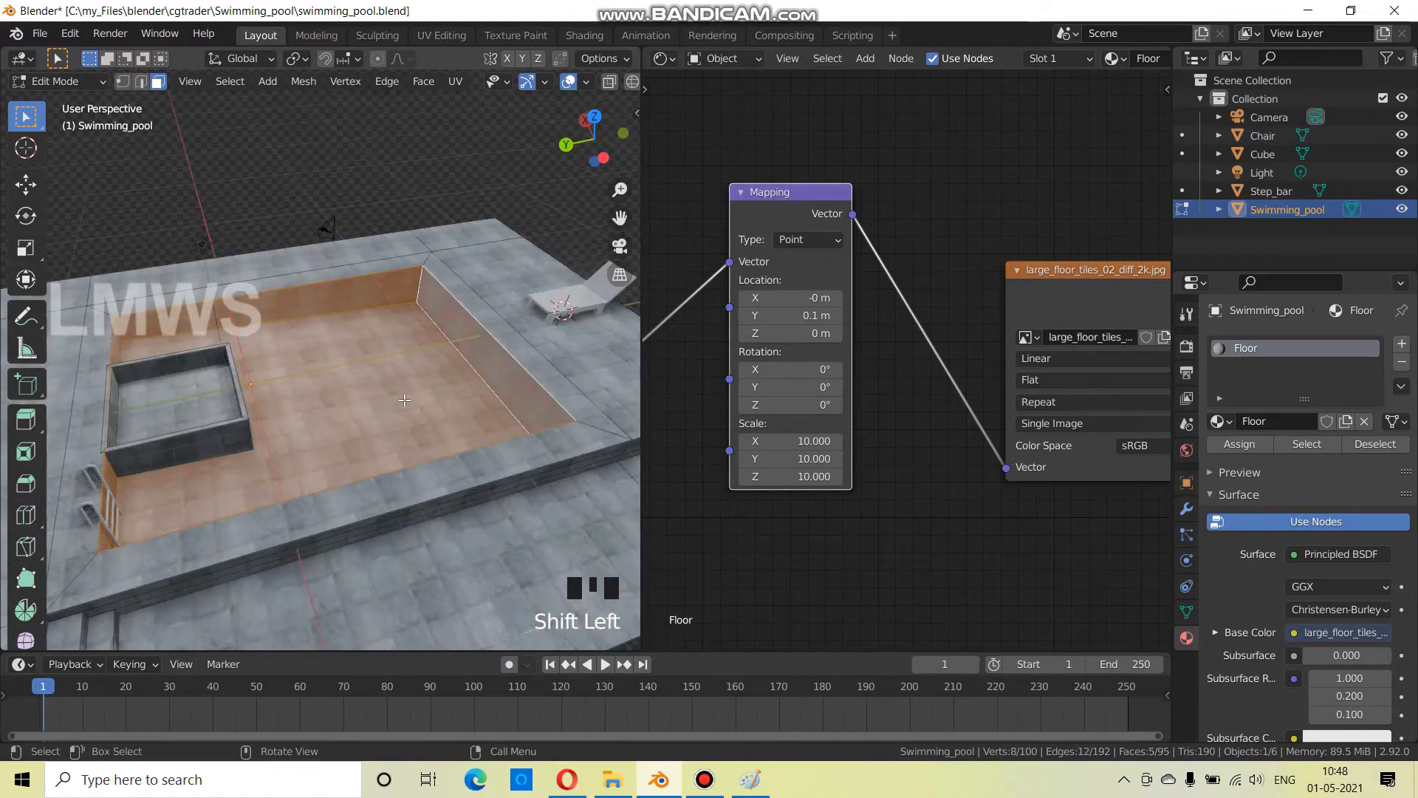
scroll(458, 333, up, 3)
middle_drag(399, 422, 399, 392)
scroll(399, 393, up, 4)
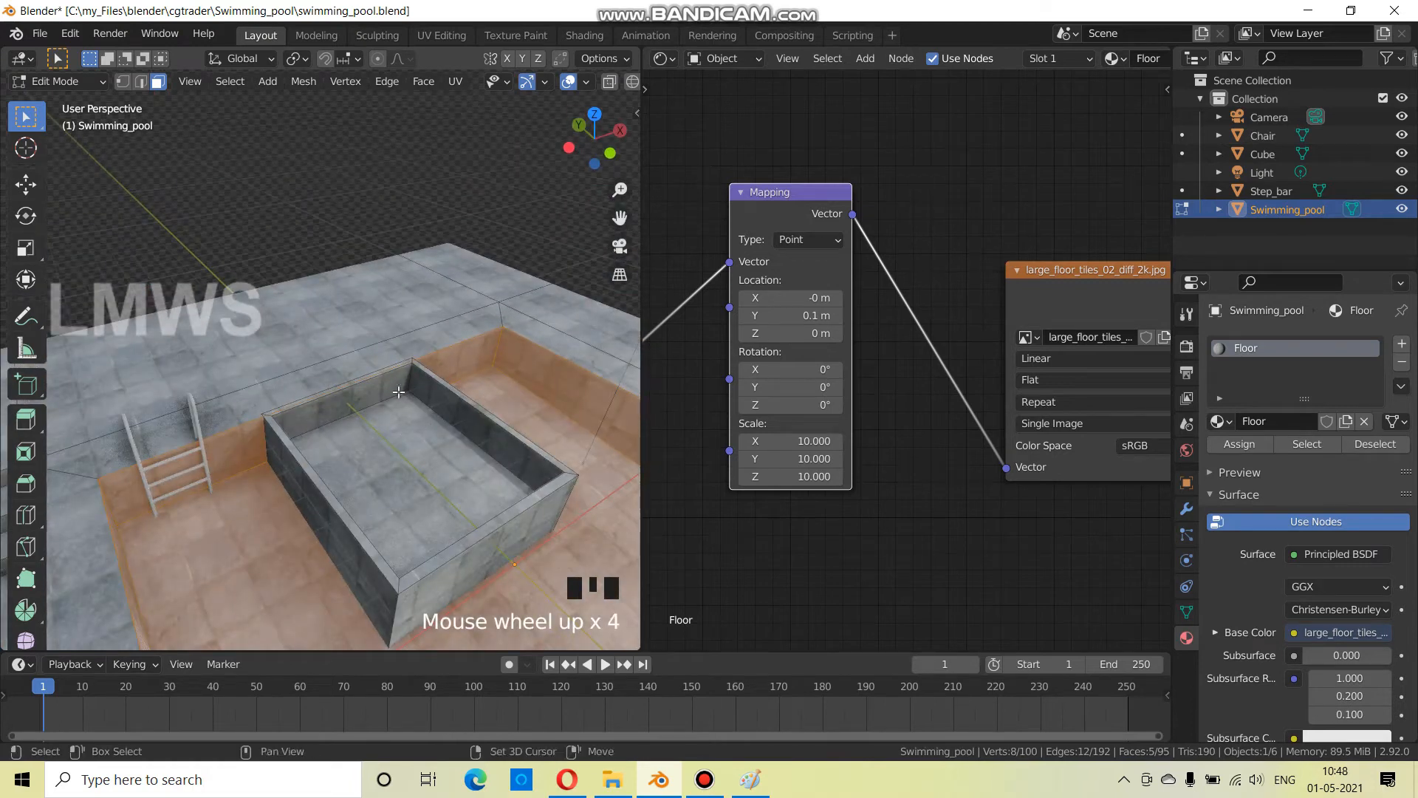
alt+shift+click(408, 381)
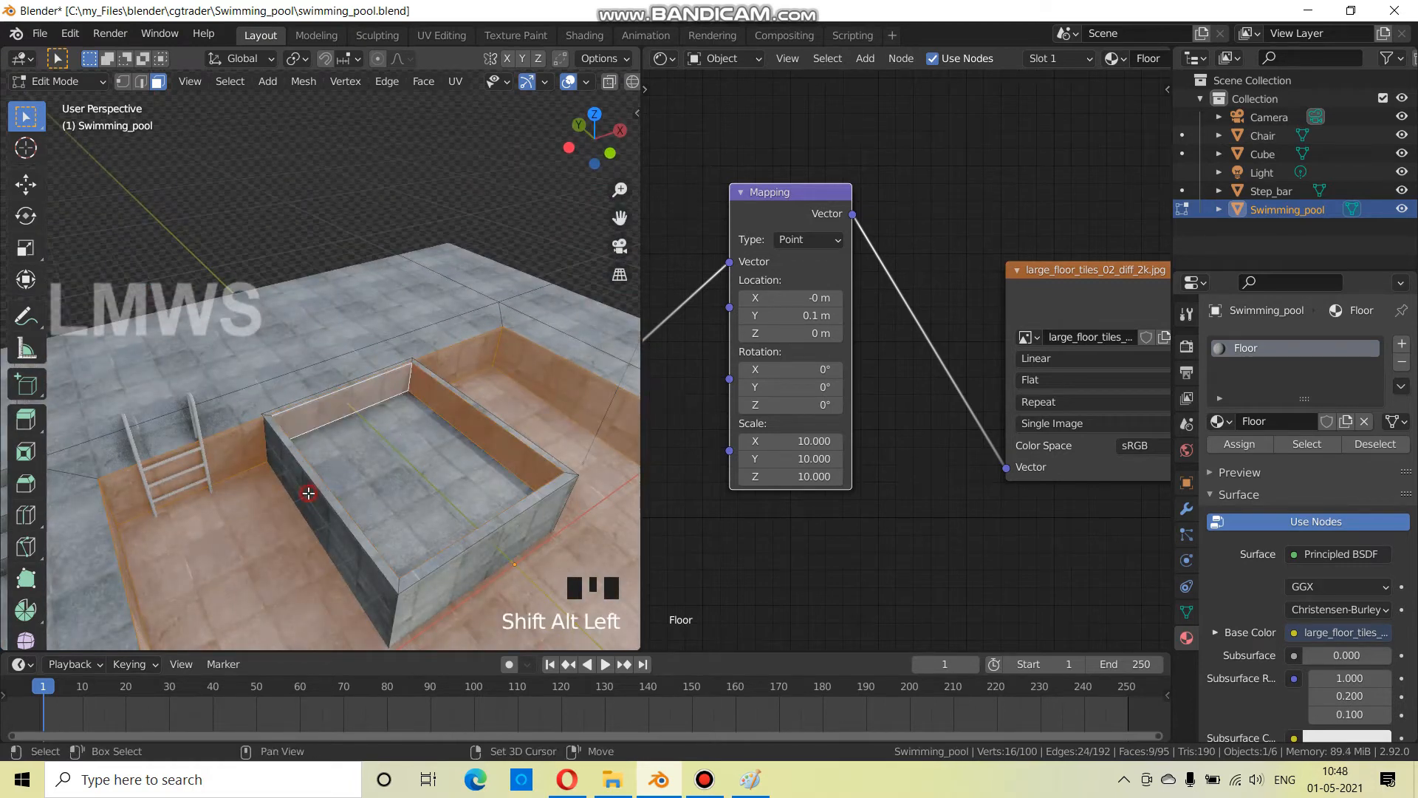
shift+click(308, 493)
middle_drag(462, 515, 381, 462)
scroll(399, 517, down, 6)
key(alt+a)
Move the texture coordinate, mapping and image texture nodes farther from the Principled BSDF to make room, and save
scroll(340, 473, down, 3)
key(ctrl+s)
scroll(892, 538, down, 3)
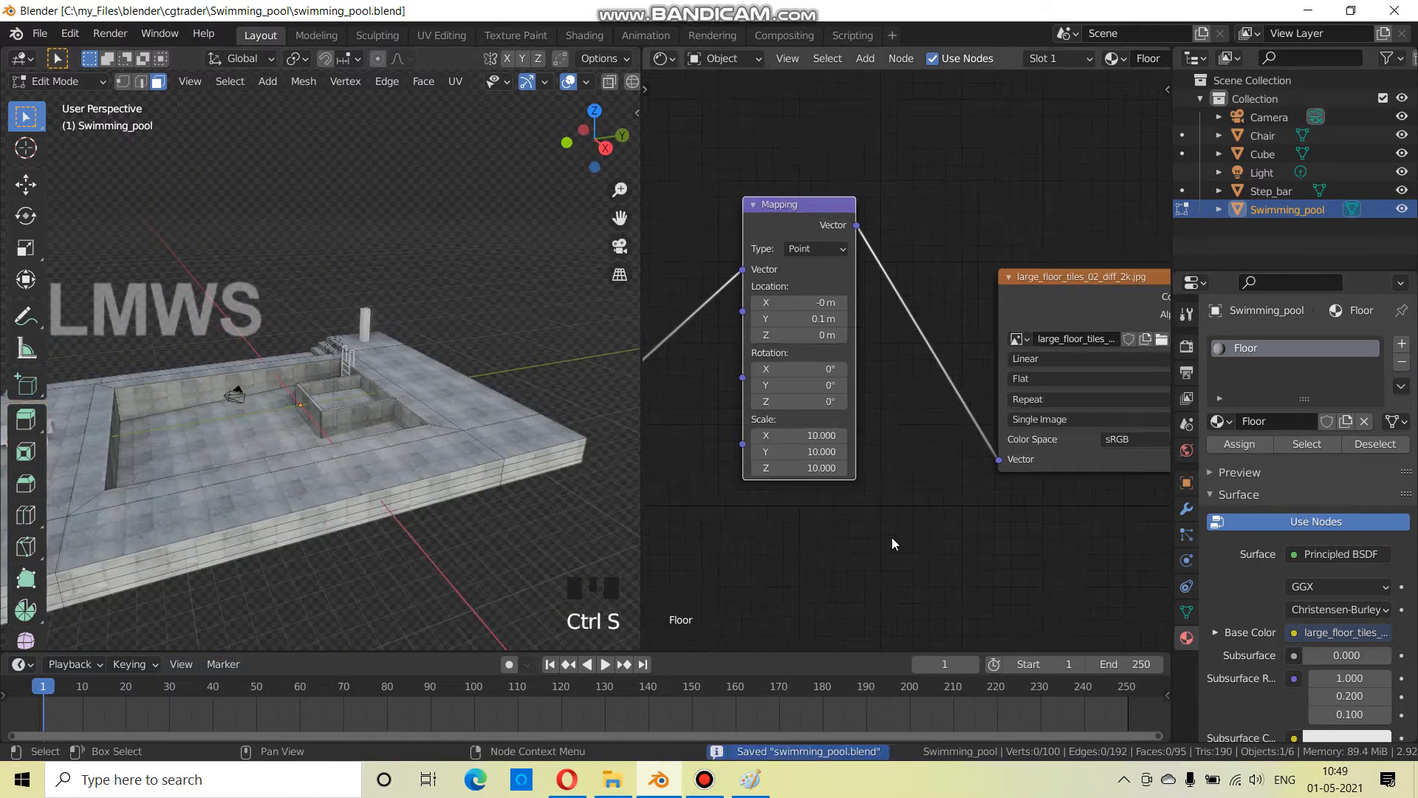
middle_drag(892, 538, 724, 505)
middle_drag(436, 492, 637, 496)
scroll(637, 497, up, 1)
scroll(918, 434, down, 7)
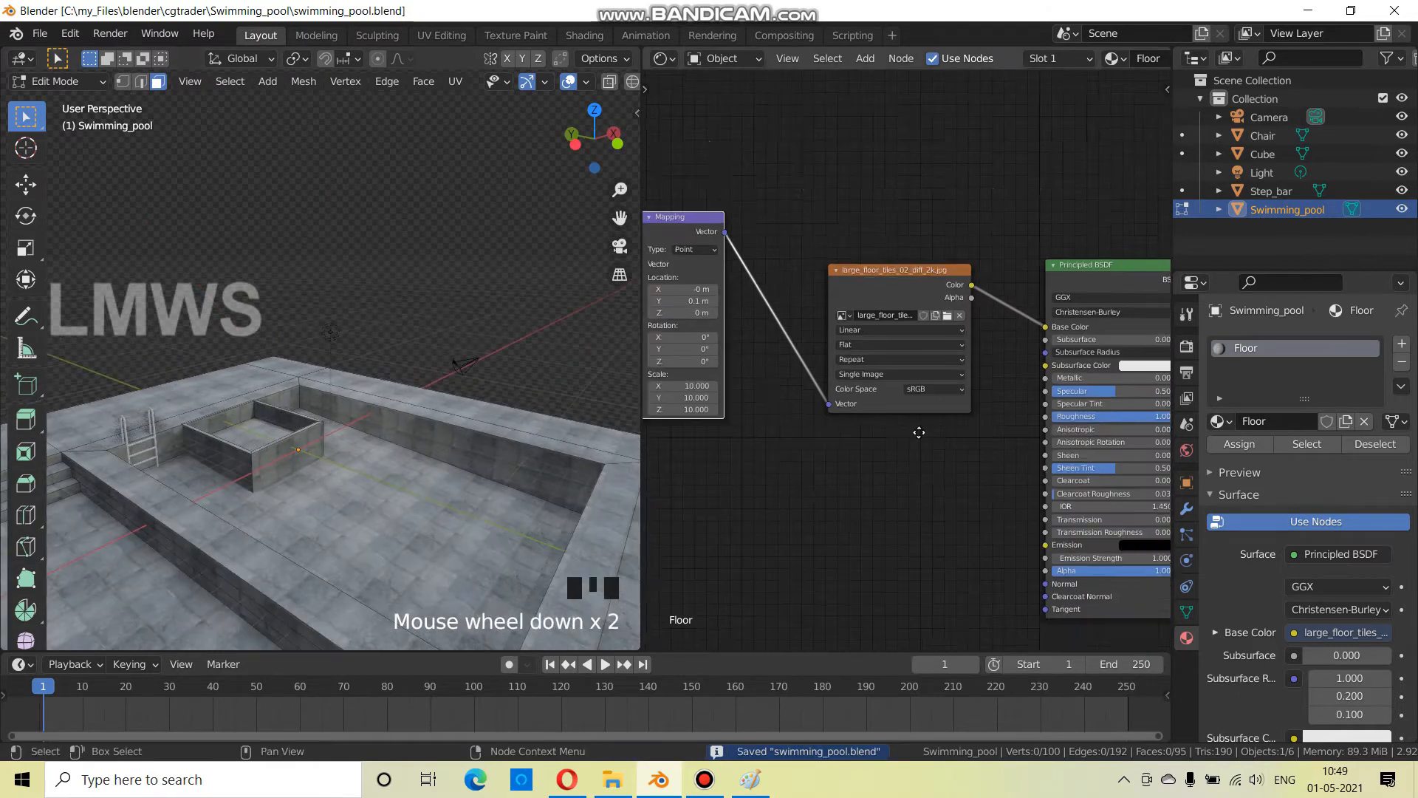
middle_drag(939, 532, 929, 423)
middle_drag(887, 158, 913, 232)
drag(898, 277, 724, 247)
click(845, 316)
key(ctrl+s)
Add a Bump node below the link between the image texture and the Principled BSDF
click(871, 250)
key(shift+a)
click(870, 250)
text(bum)
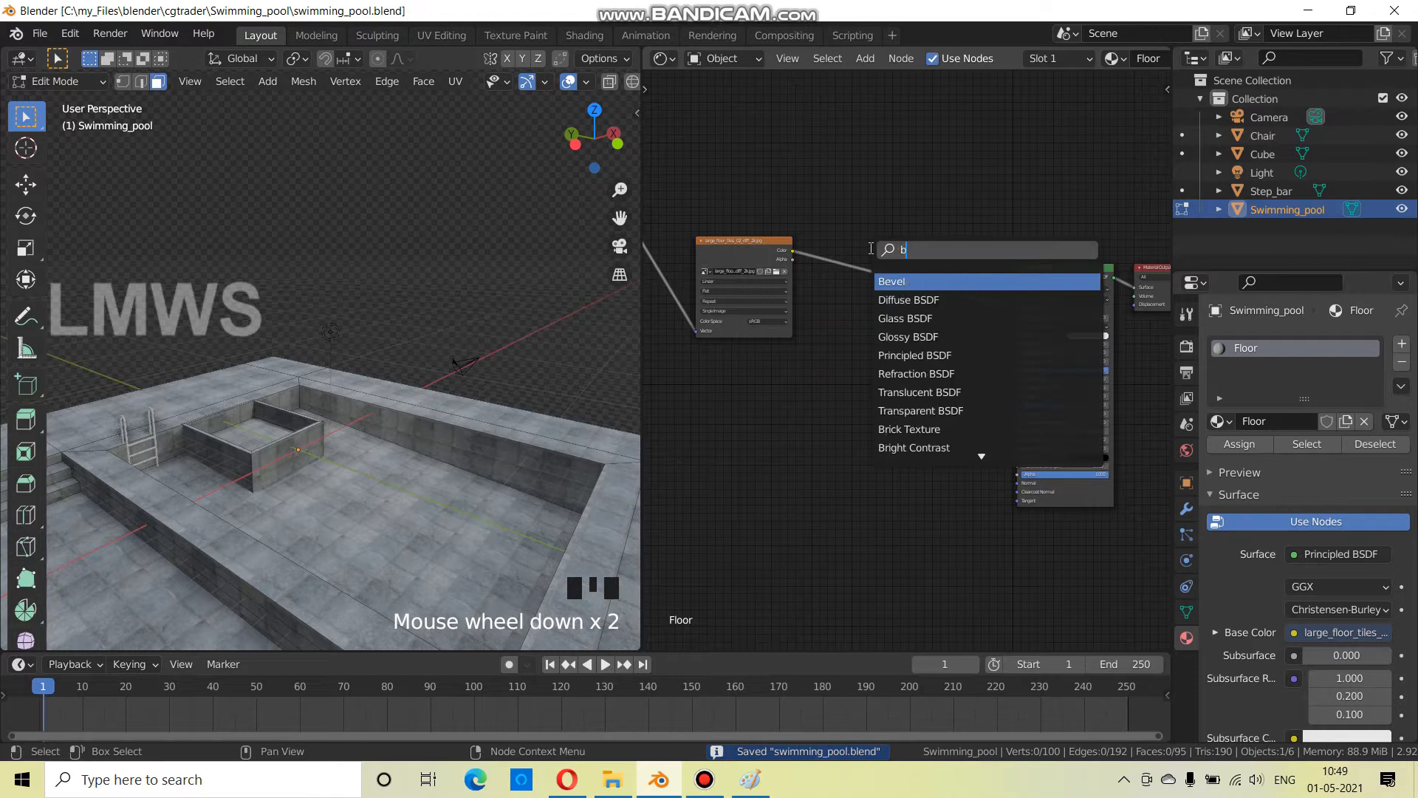
key(Return)
click(862, 429)
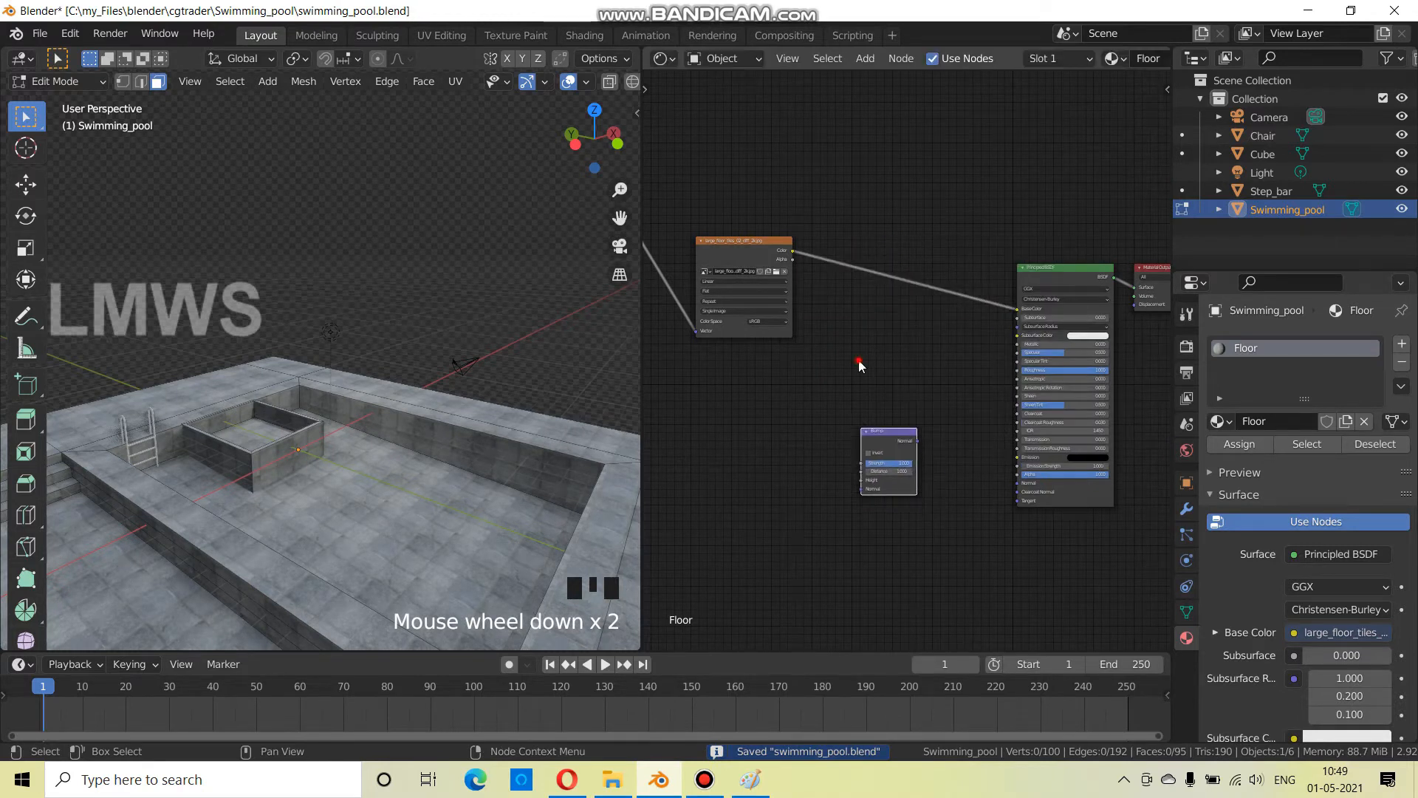
Add a Hue Saturation Value node between the image texture and the Bump node
scroll(874, 370, up, 3)
key(shift+a)
click(859, 198)
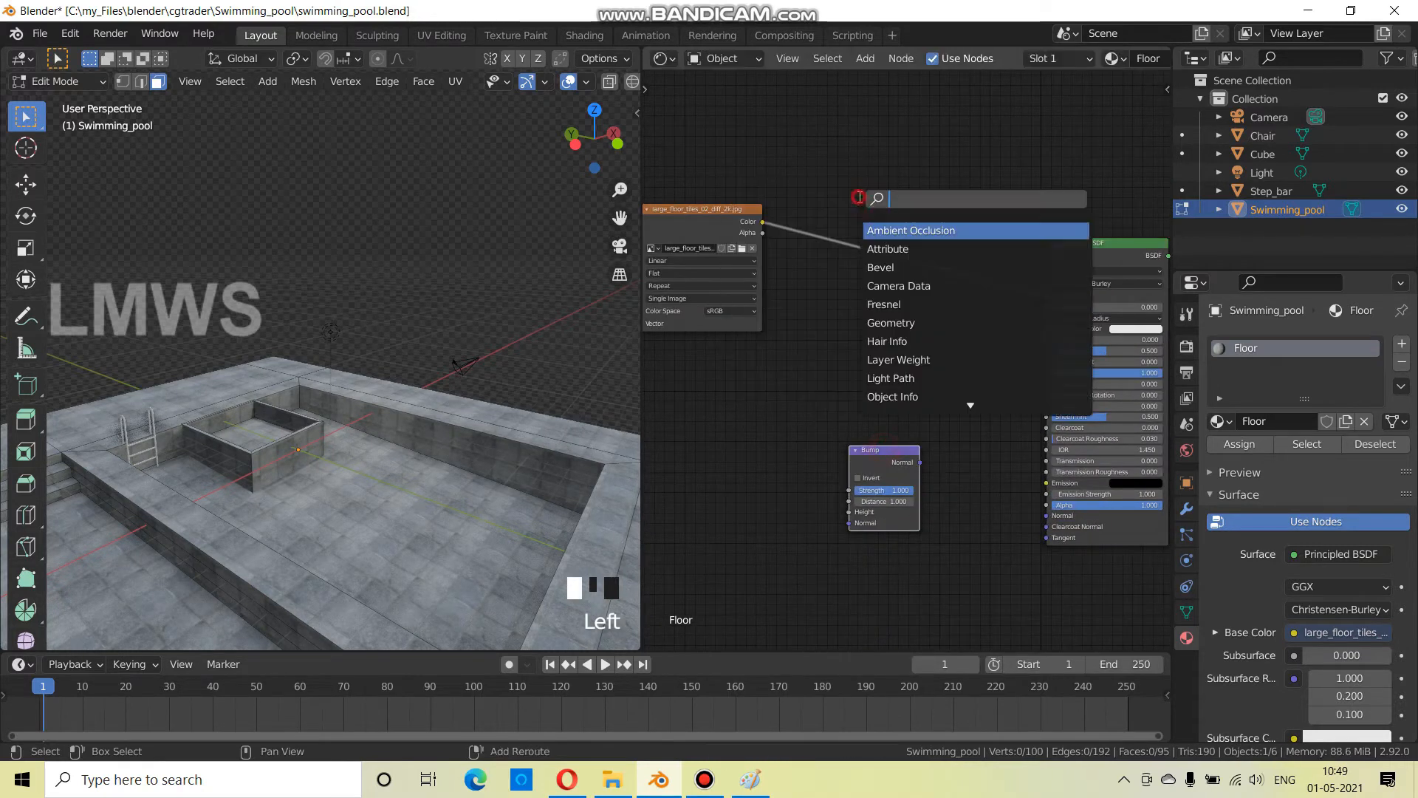
text(hue)
key(Return)
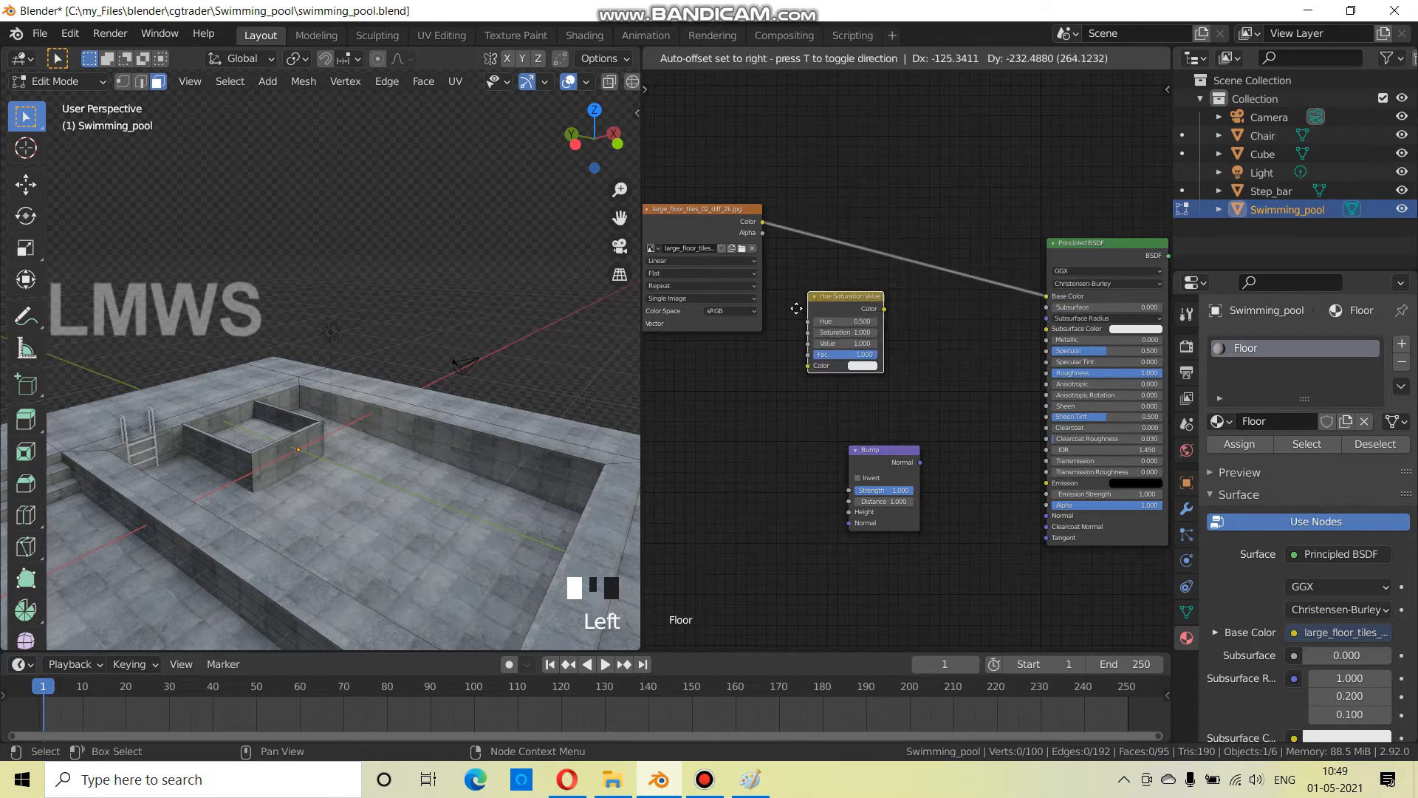
click(876, 350)
Space out the texture nodes and the Hue Saturation Value node away from the Bump node, and save
scroll(876, 347, down, 2)
middle_drag(701, 276, 836, 384)
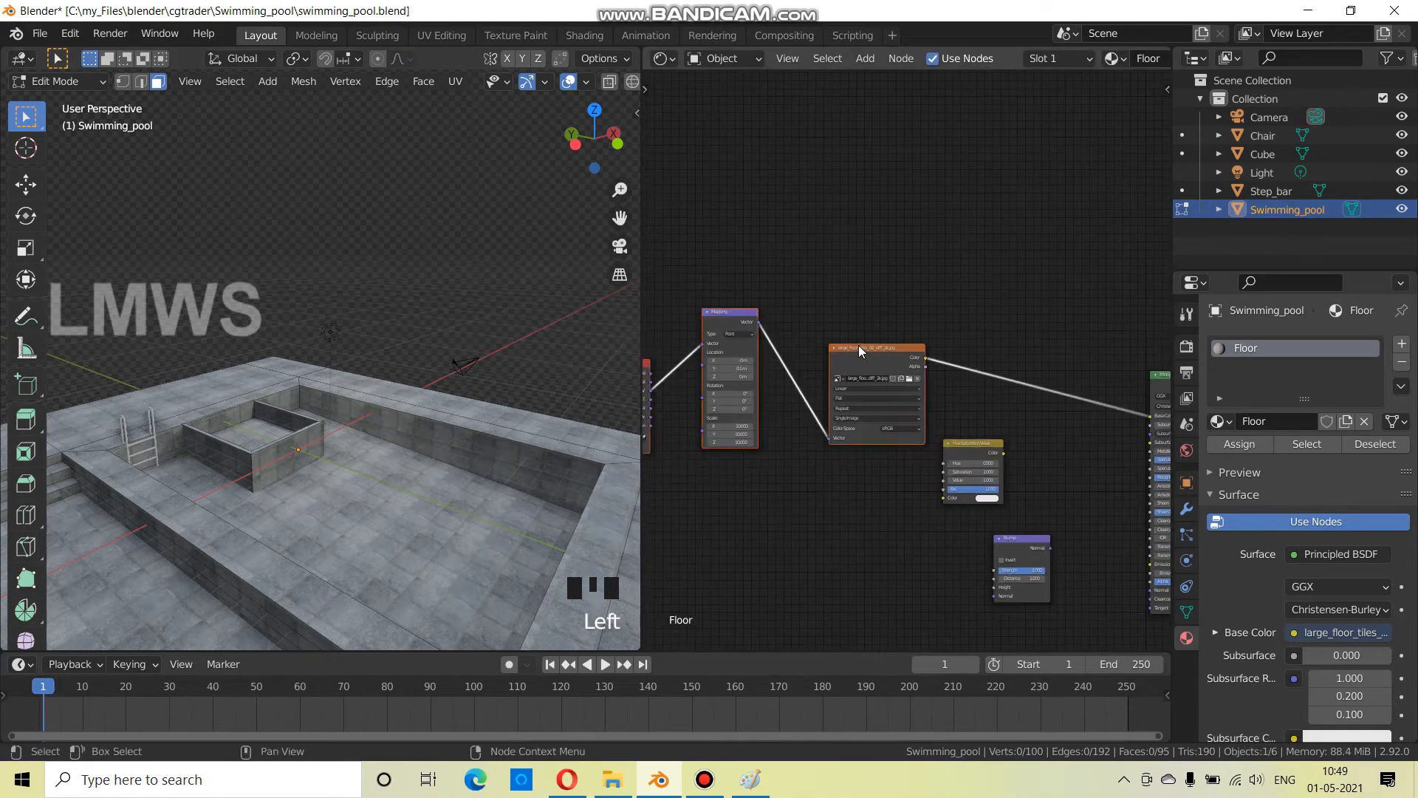
drag(858, 344, 721, 374)
scroll(1000, 397, up, 2)
drag(1000, 397, 880, 389)
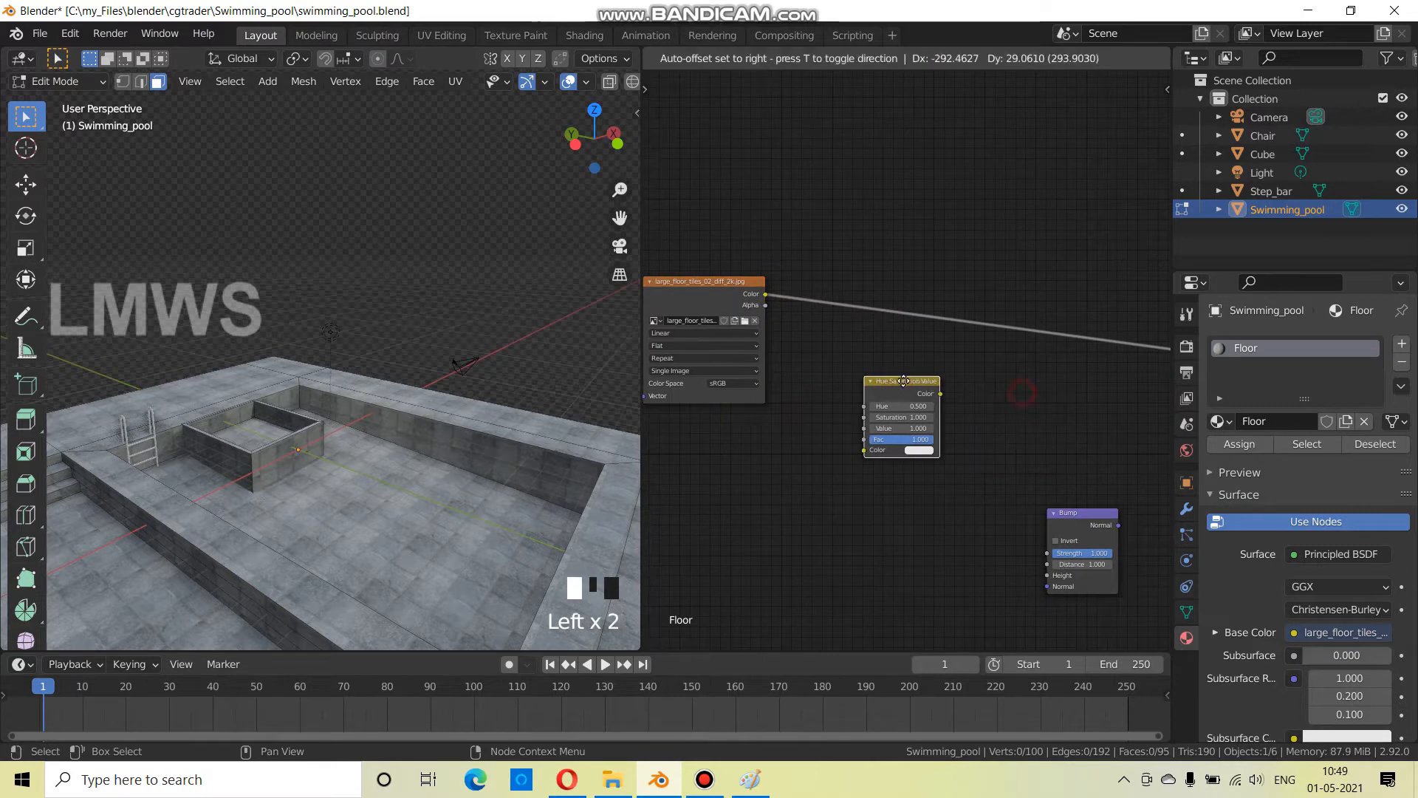
scroll(782, 387, up, 1)
key(ctrl+s)
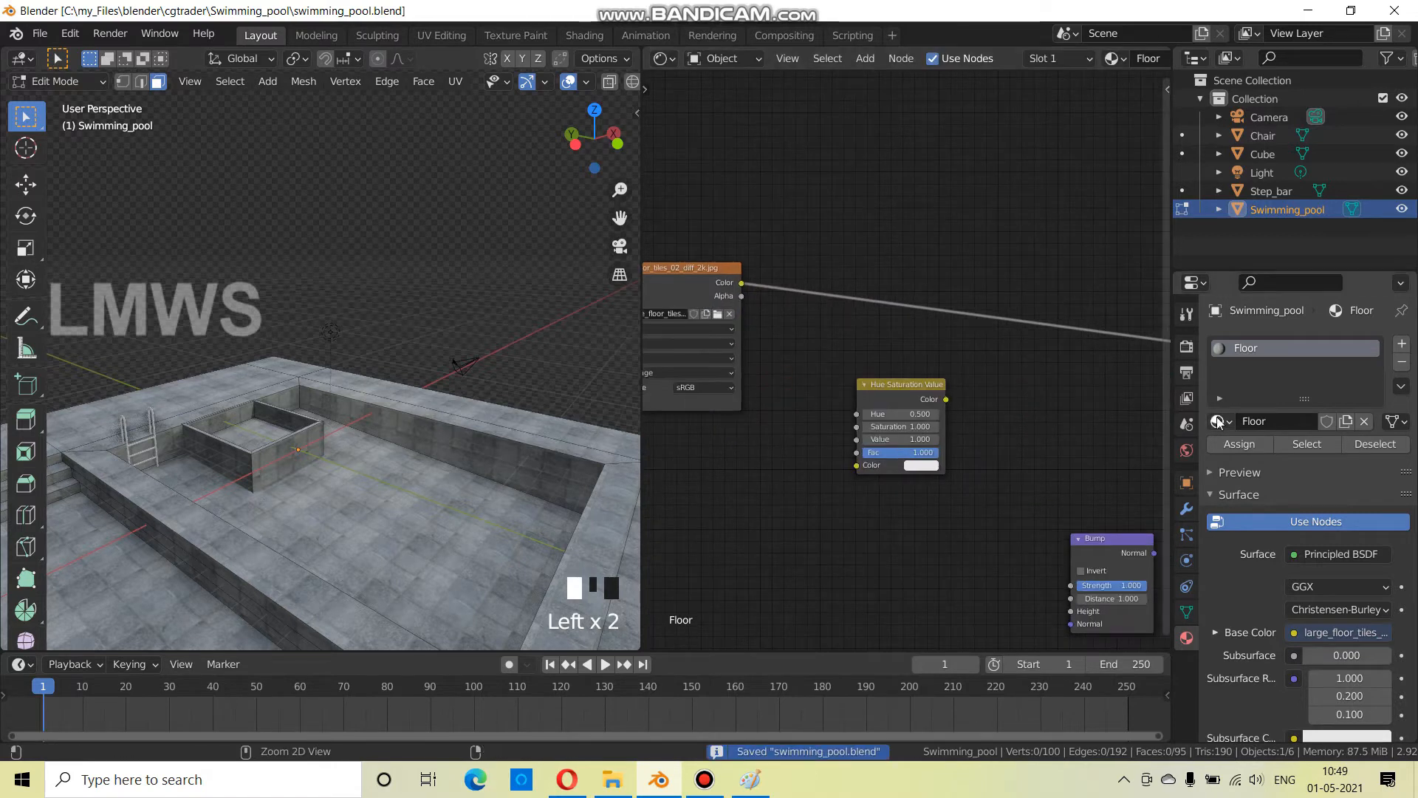
Expand the Floor material's preview
click(1236, 472)
scroll(797, 493, up, 1)
middle_drag(798, 493, 879, 488)
scroll(827, 458, up, 1)
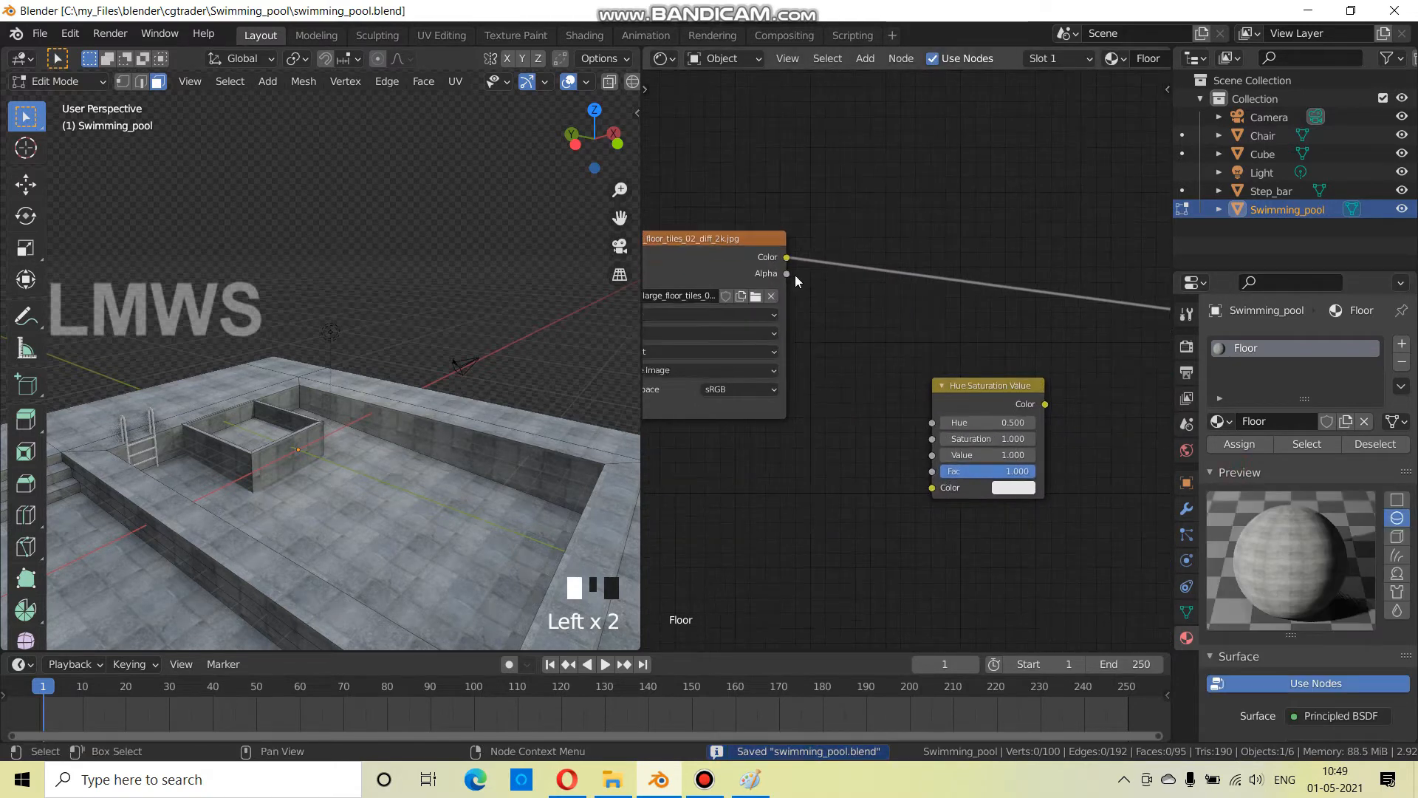
Link the image texture's Color output to the Hue Saturation Value node's Color input and set its Saturation to 0
drag(788, 257, 932, 487)
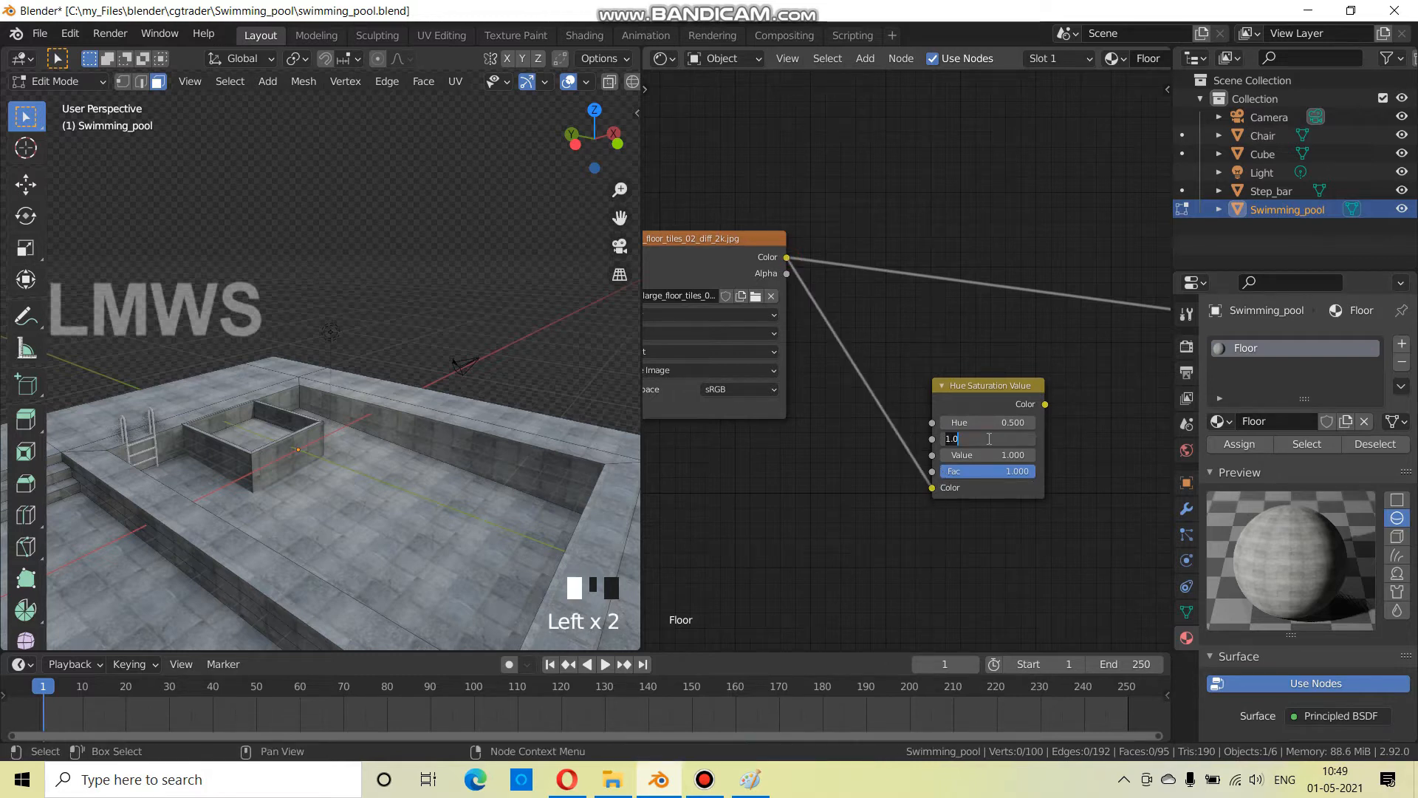
scroll(918, 338, down, 2)
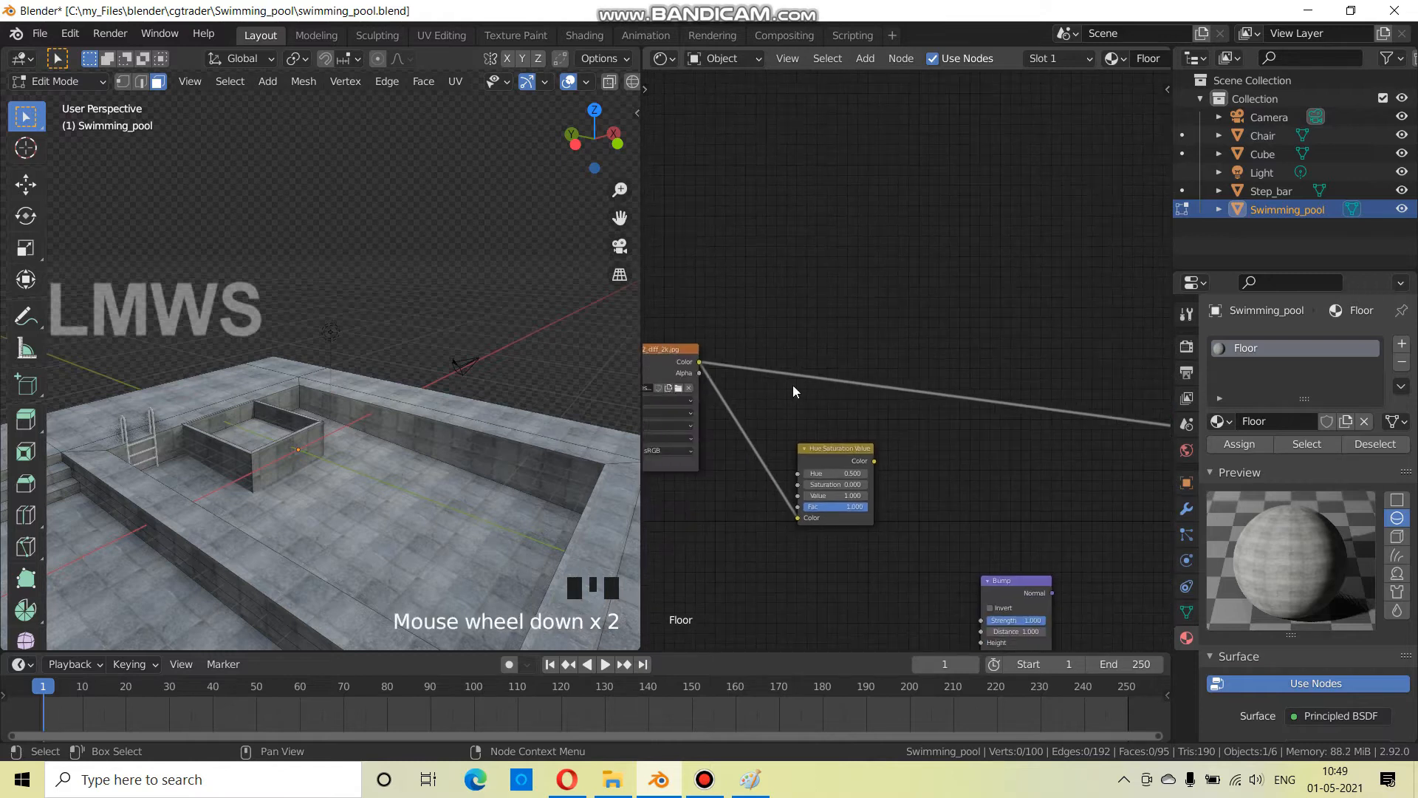
scroll(850, 555, up, 1)
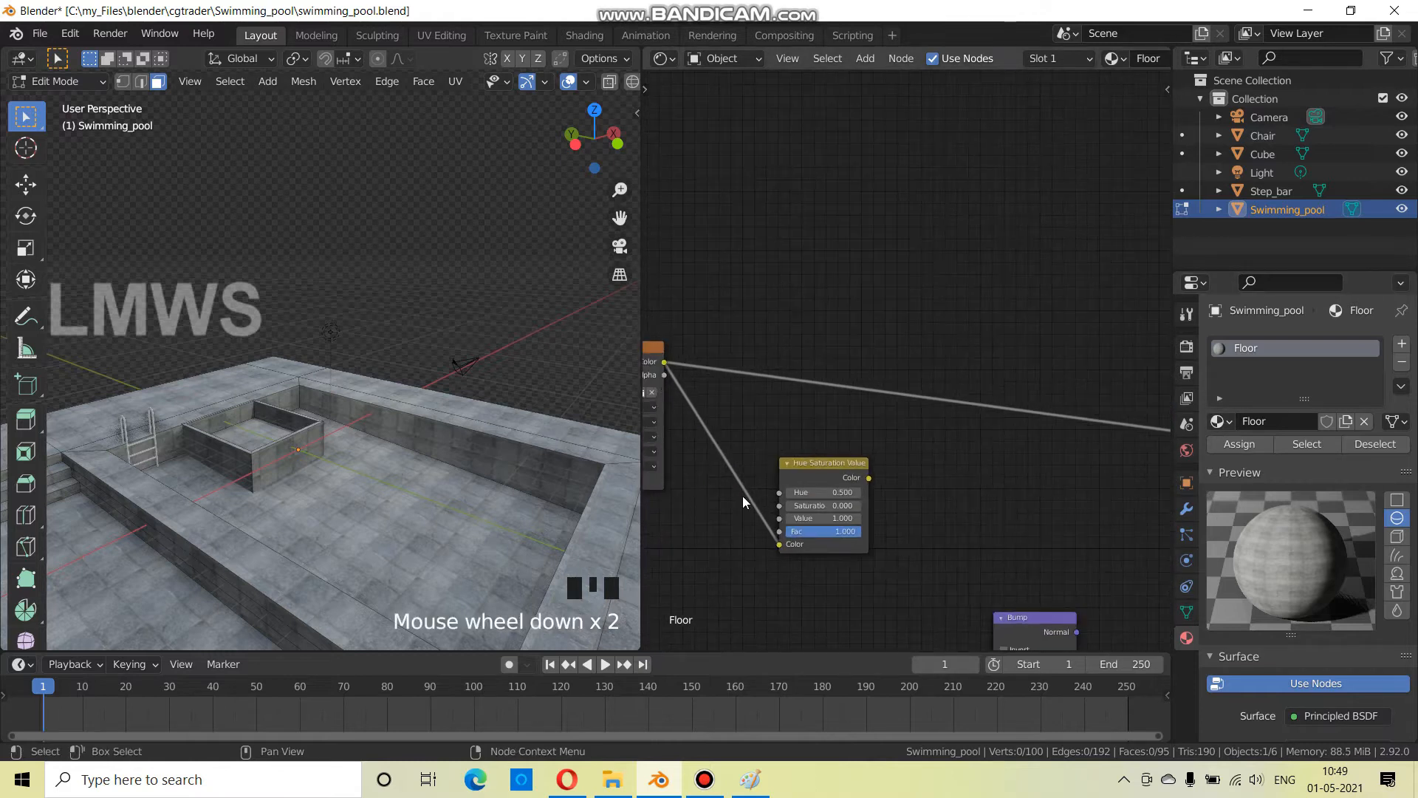
scroll(779, 549, up, 1)
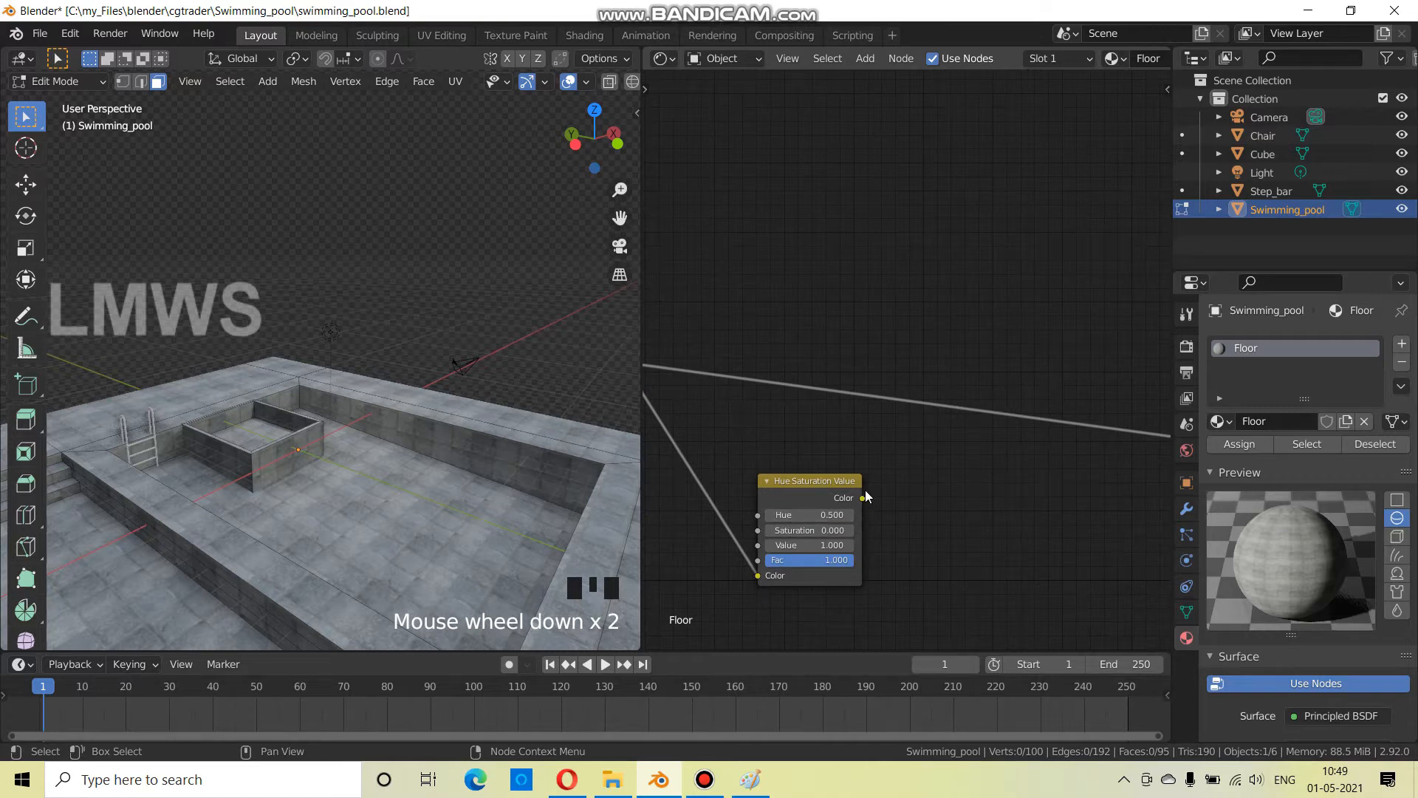
Try feeding the Hue Saturation Value output into the Base Color, and reconnect the image texture's Color directly to it
drag(1017, 491, 960, 510)
scroll(922, 522, down, 1)
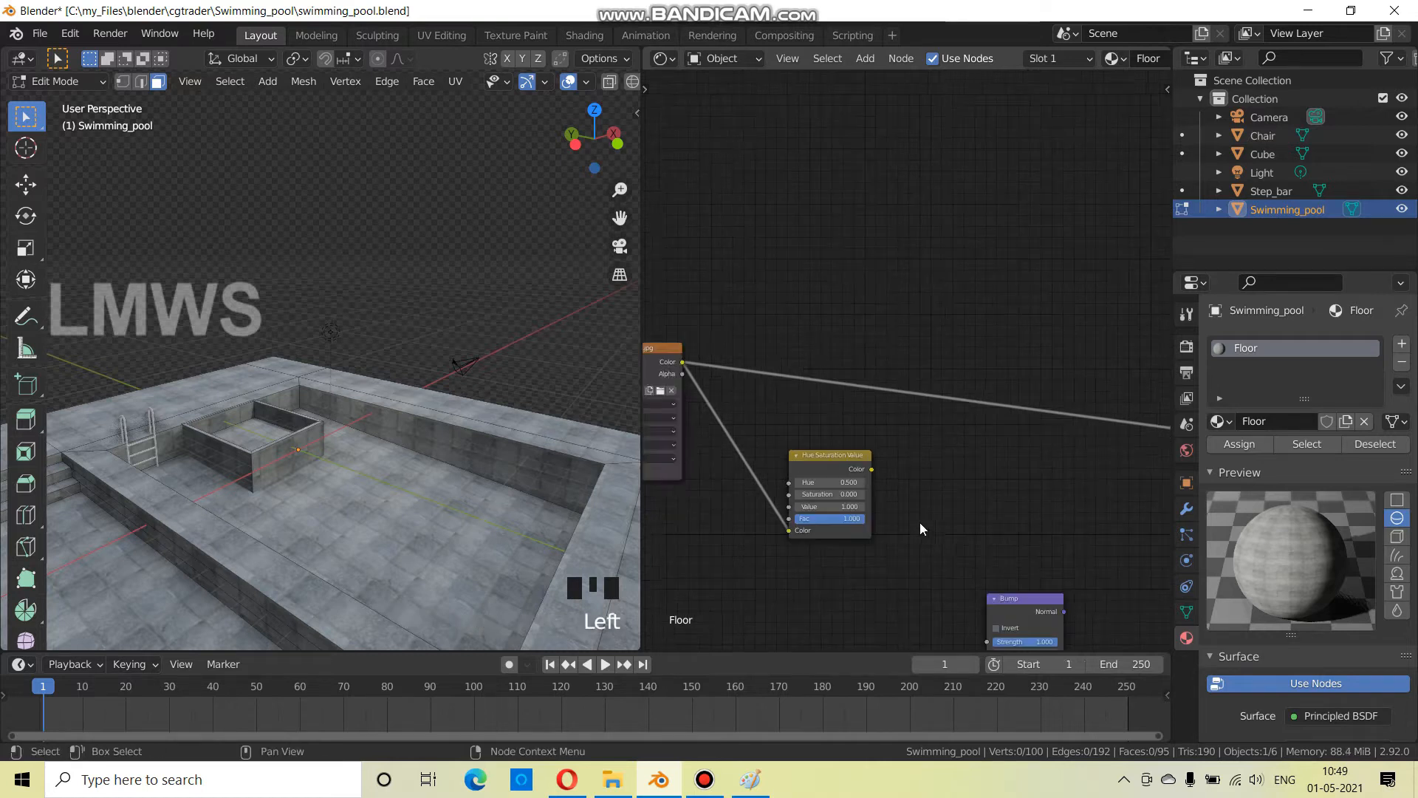
middle_drag(881, 515, 783, 525)
drag(771, 479, 1111, 445)
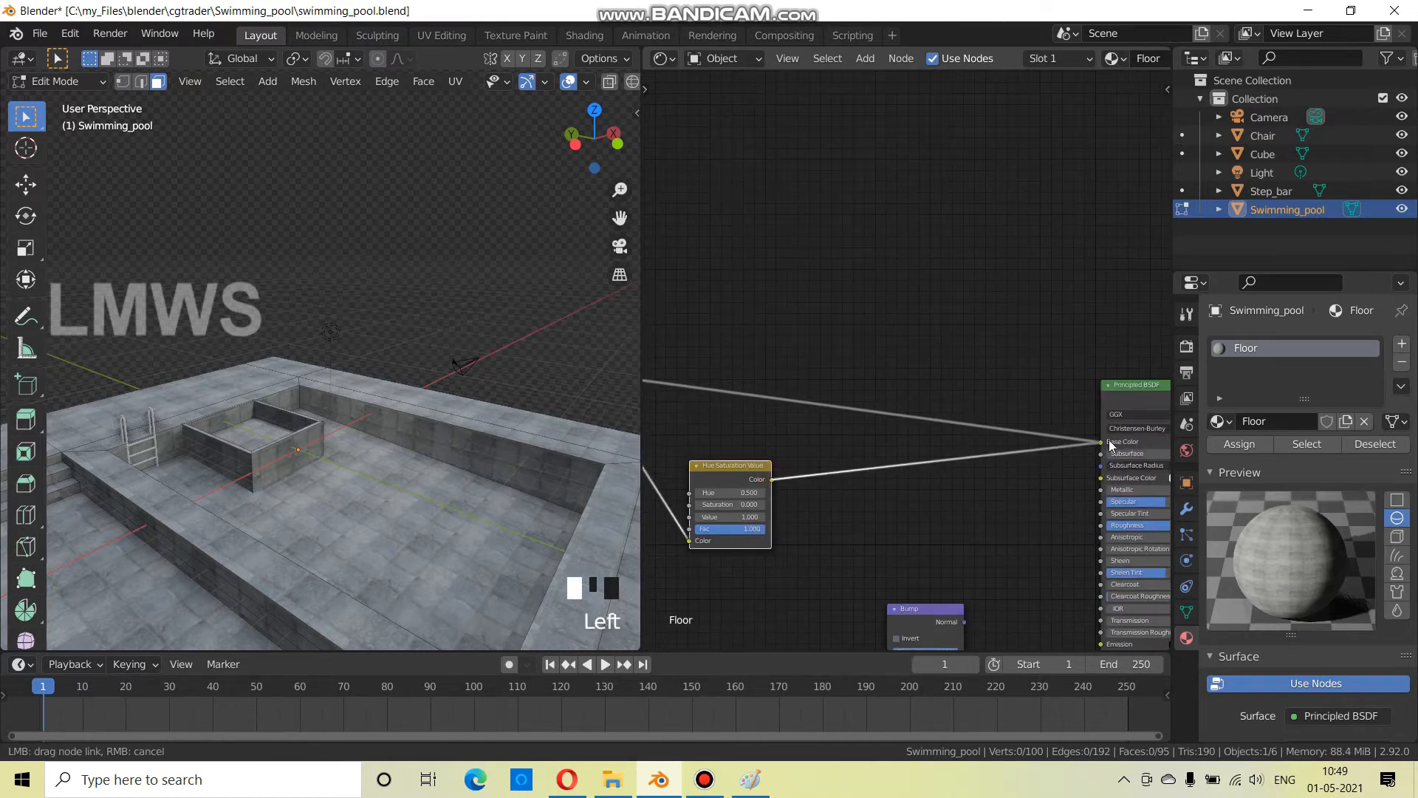
drag(1031, 473, 1032, 464)
scroll(405, 515, up, 2)
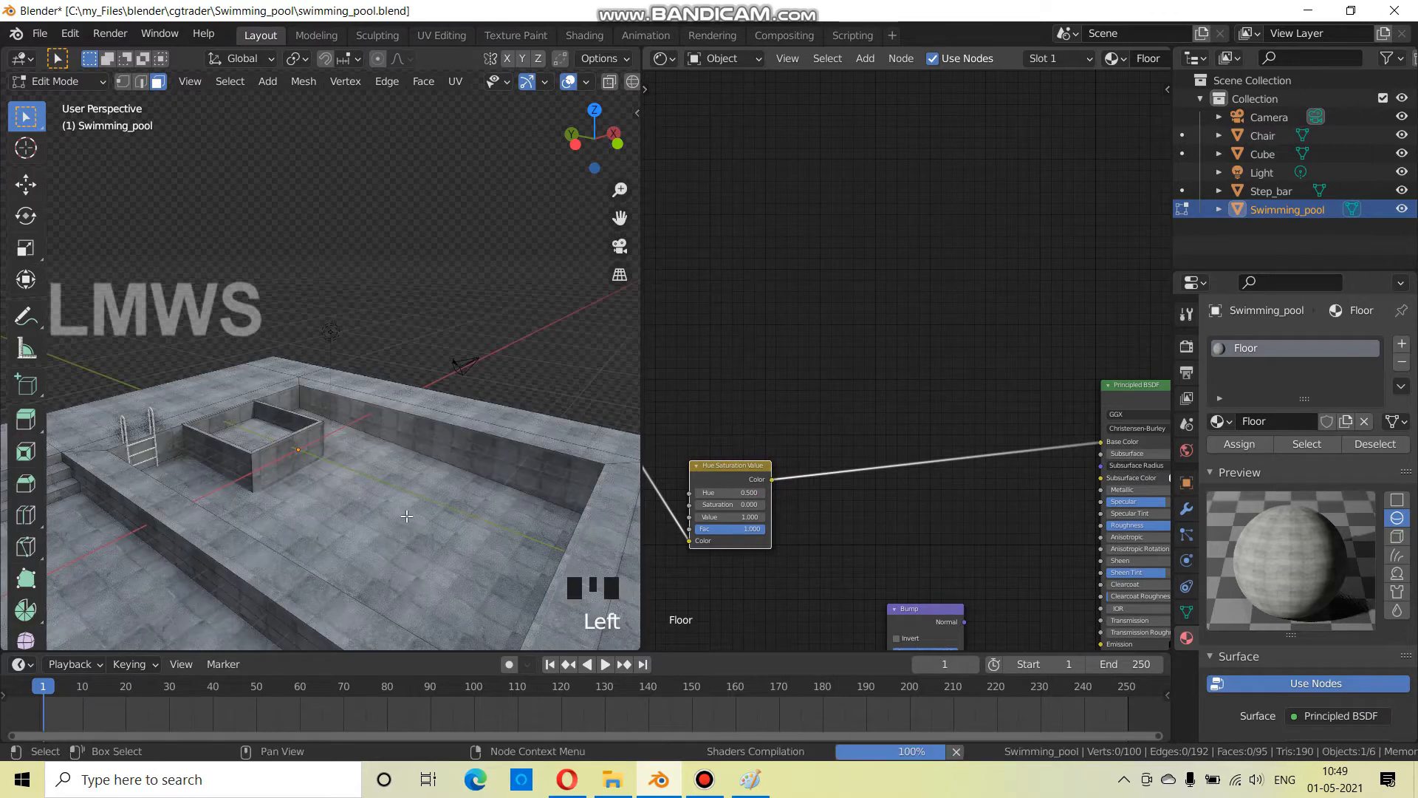
scroll(405, 515, up, 4)
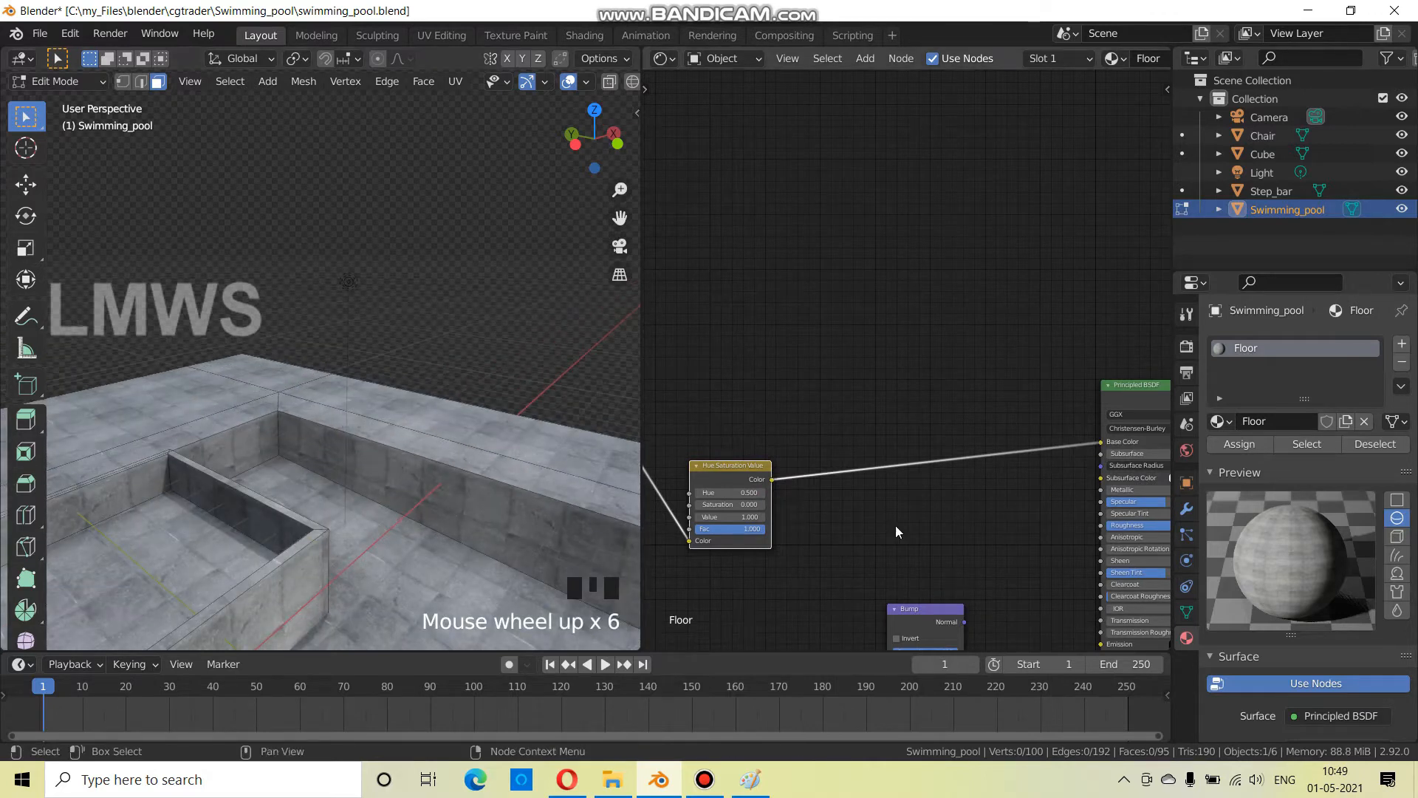
scroll(892, 532, down, 6)
middle_drag(864, 535, 908, 596)
drag(759, 427, 933, 468)
middle_drag(934, 468, 969, 376)
Add a ColorRamp node beside the Hue Saturation Value node, above the Bump node
key(shift+a)
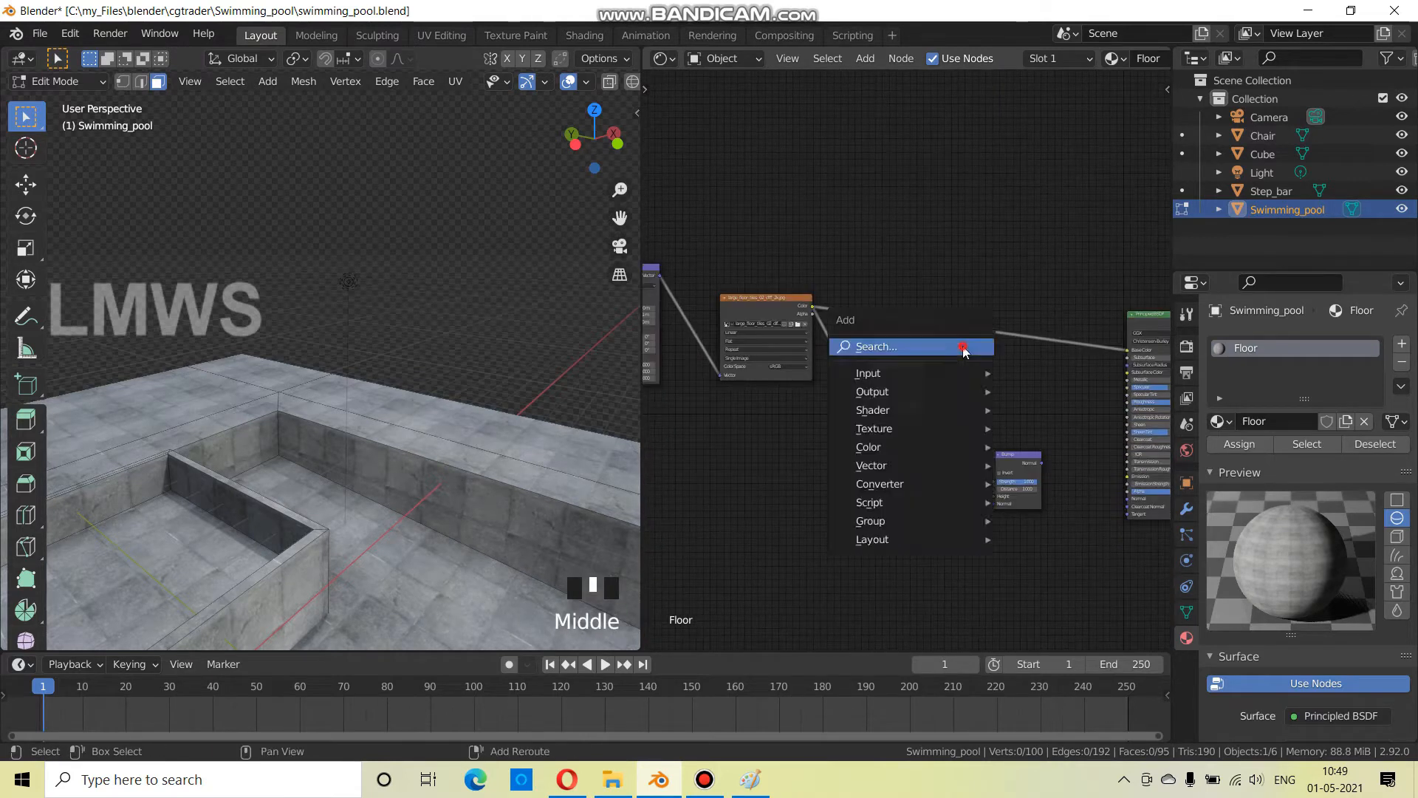
click(966, 348)
text(color)
key(Down)
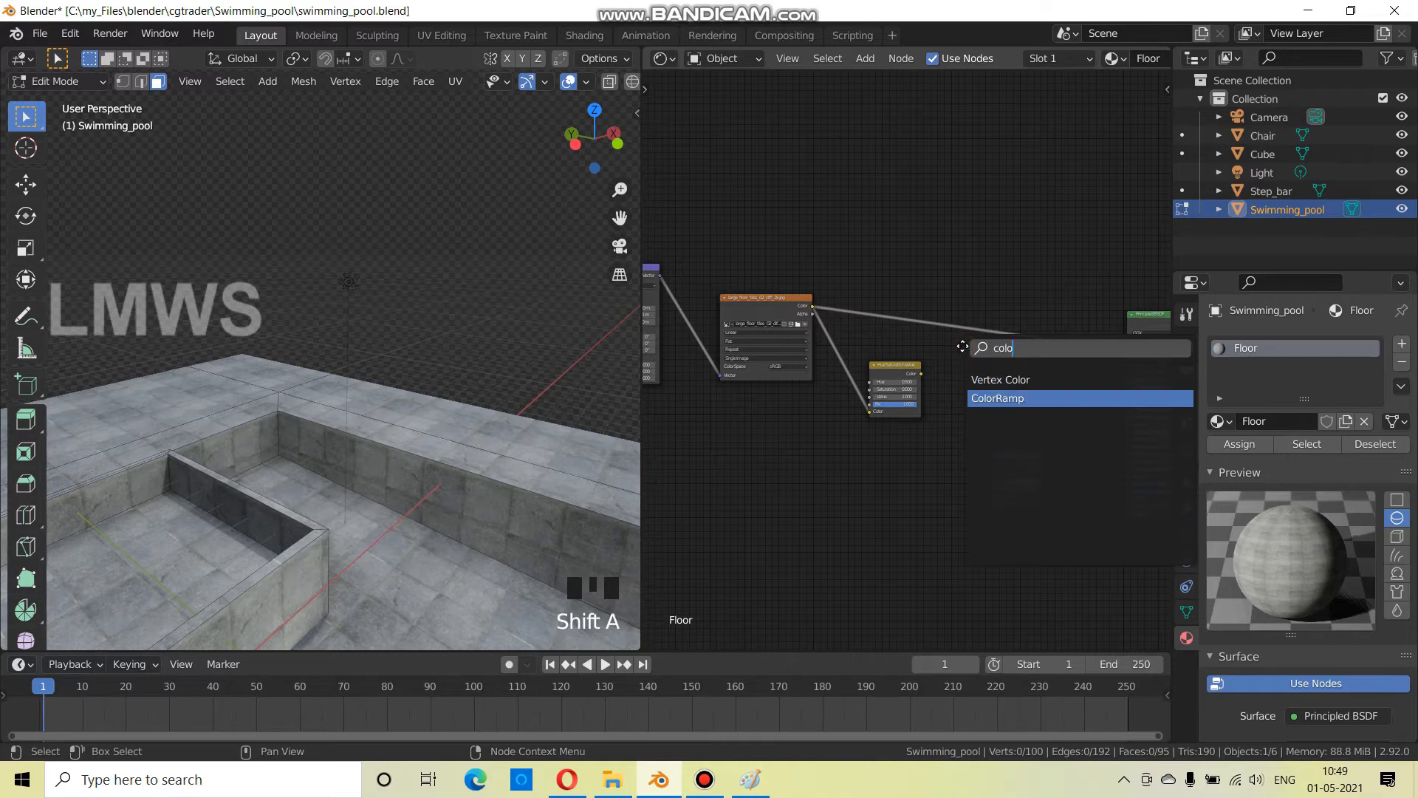
key(Return)
click(965, 351)
scroll(974, 449, down, 5)
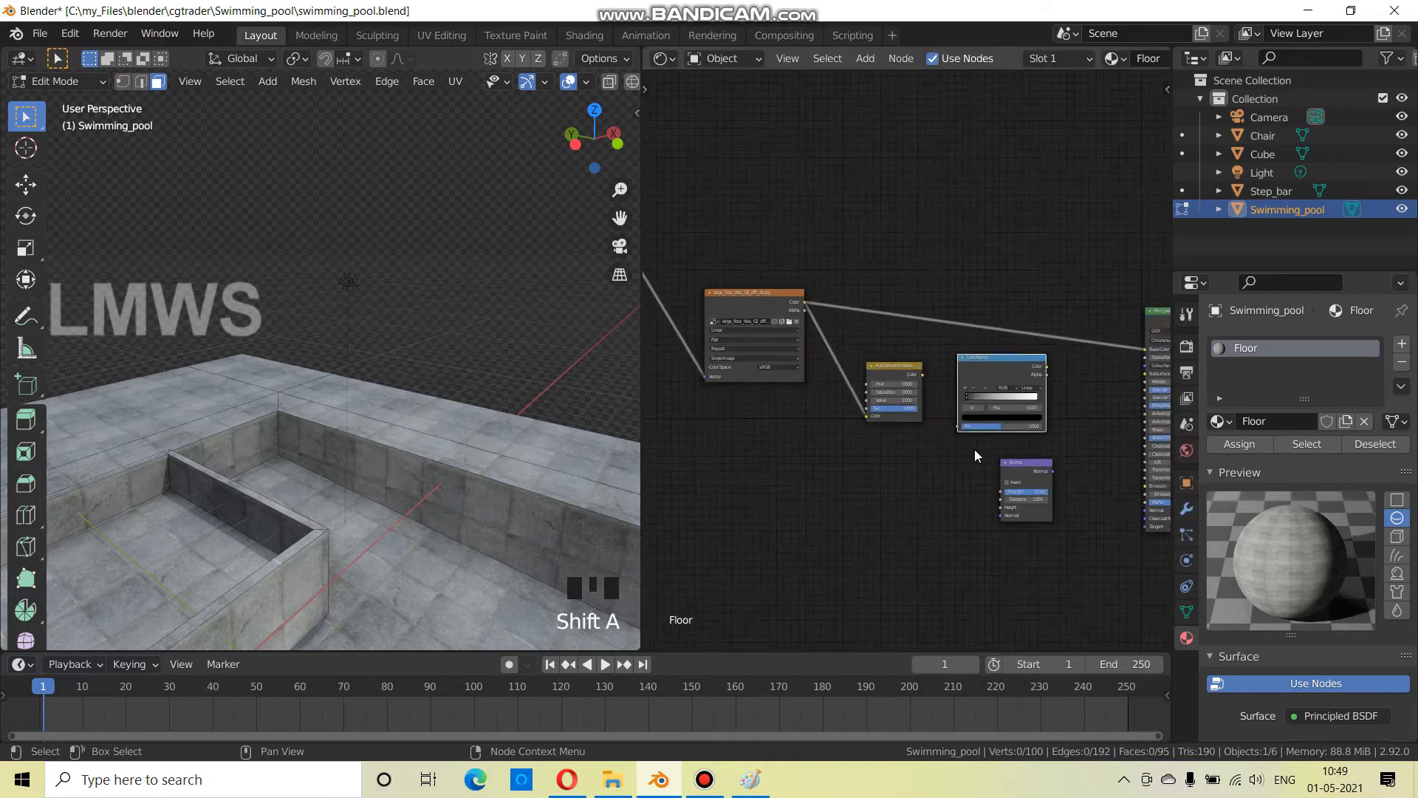
scroll(916, 424, down, 3)
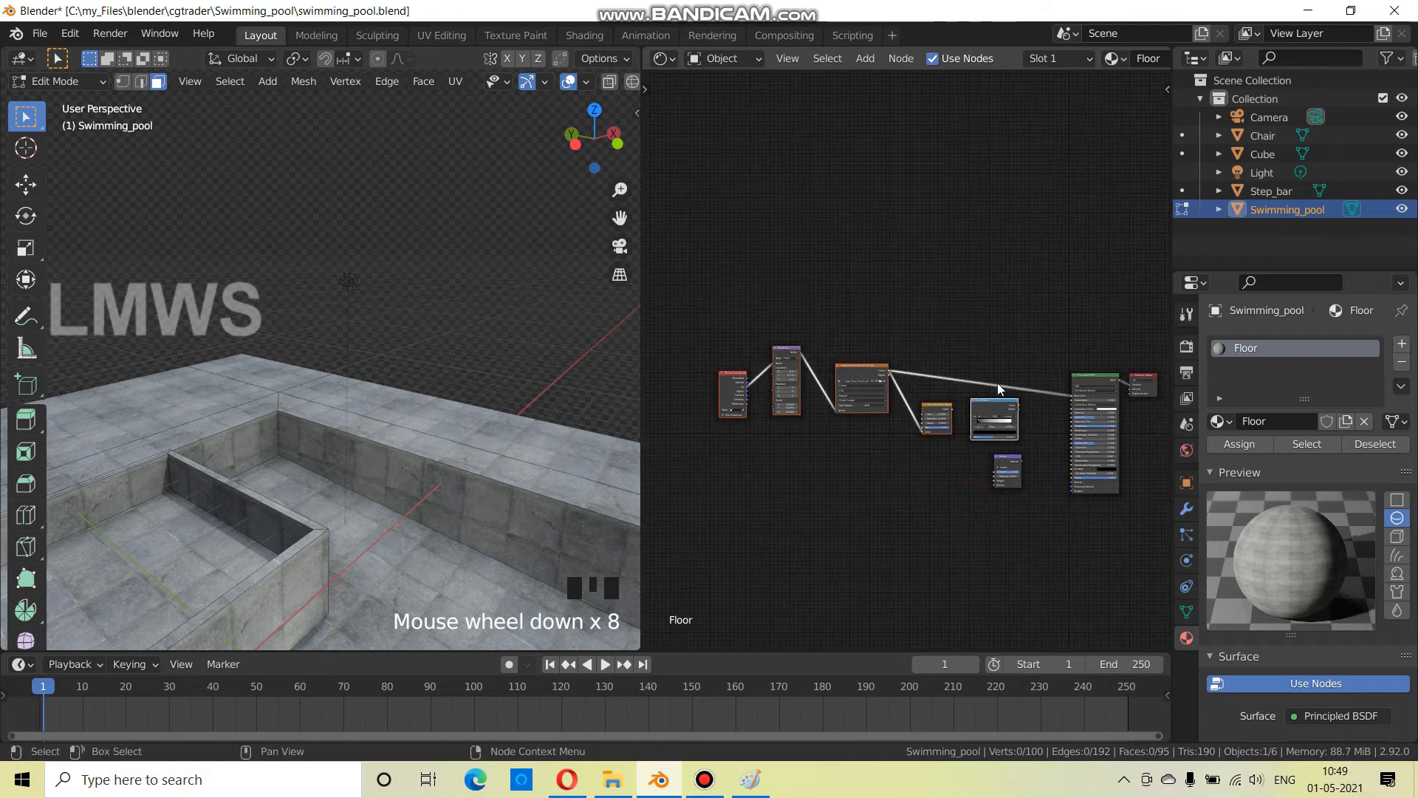
Link the Hue Saturation Value output to the ColorRamp's Fac and the ColorRamp's Color to the Bump node's Height
drag(979, 406, 857, 462)
scroll(880, 461, up, 7)
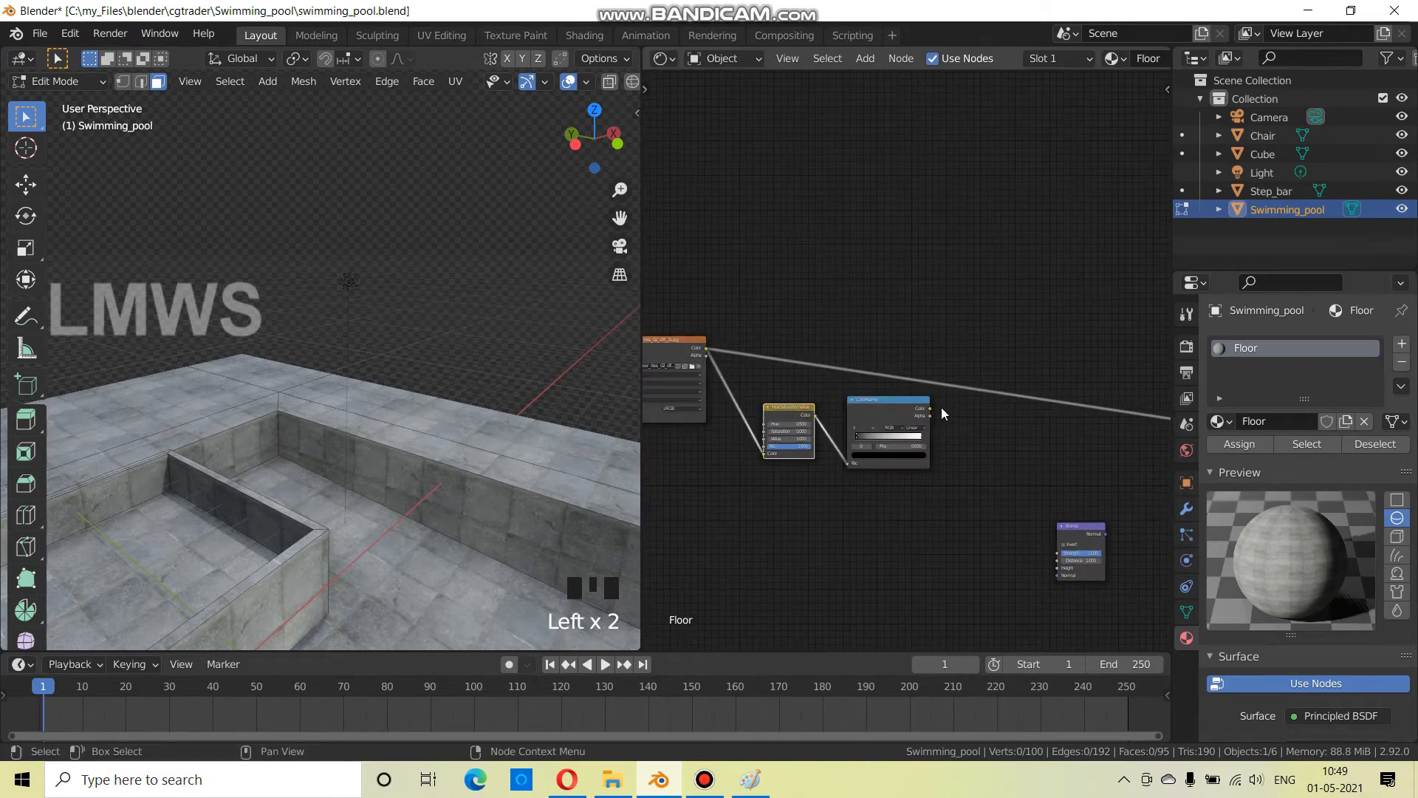
drag(1060, 569, 1060, 569)
middle_drag(1061, 569, 897, 485)
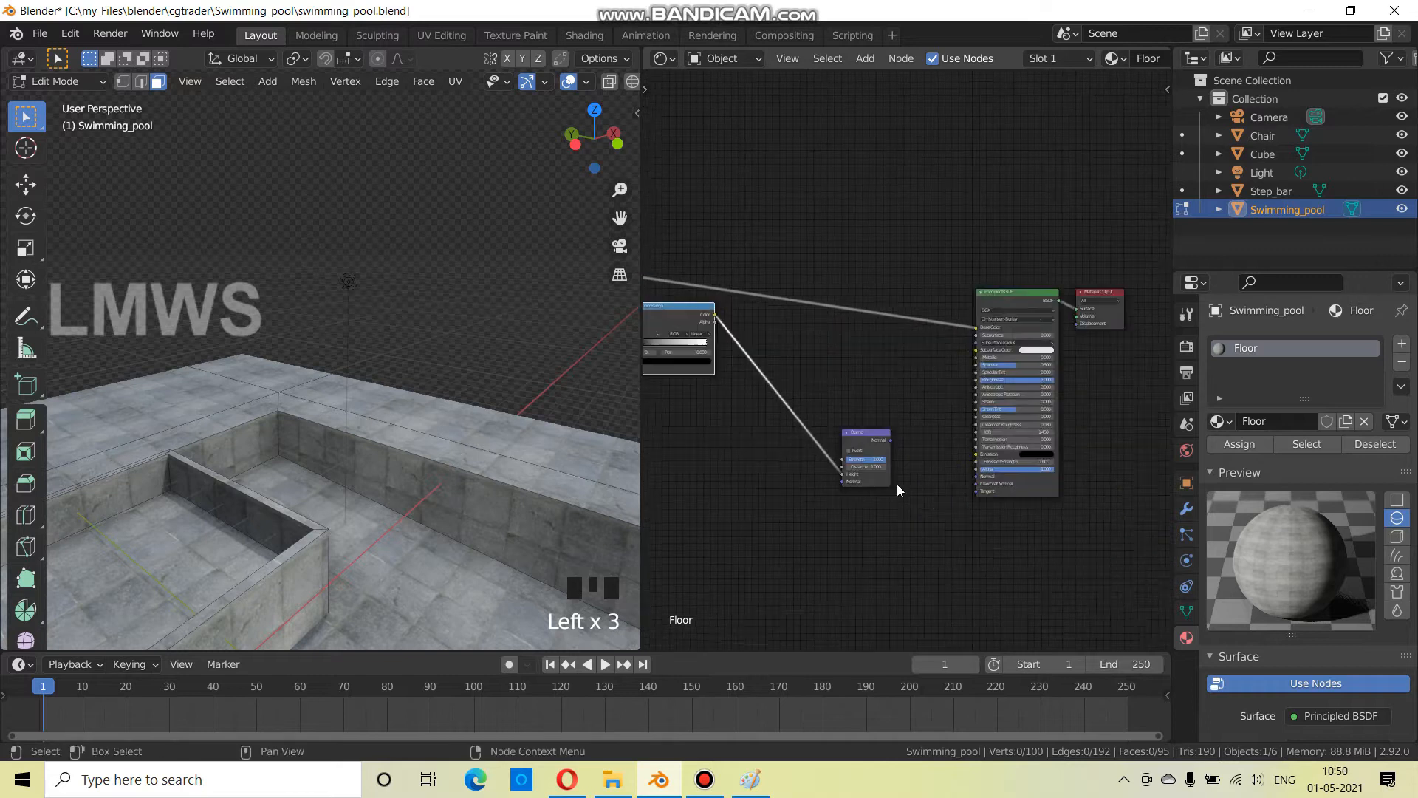
Link the Bump node's Normal output to the Principled BSDF's Normal input and save the file
scroll(845, 485, up, 3)
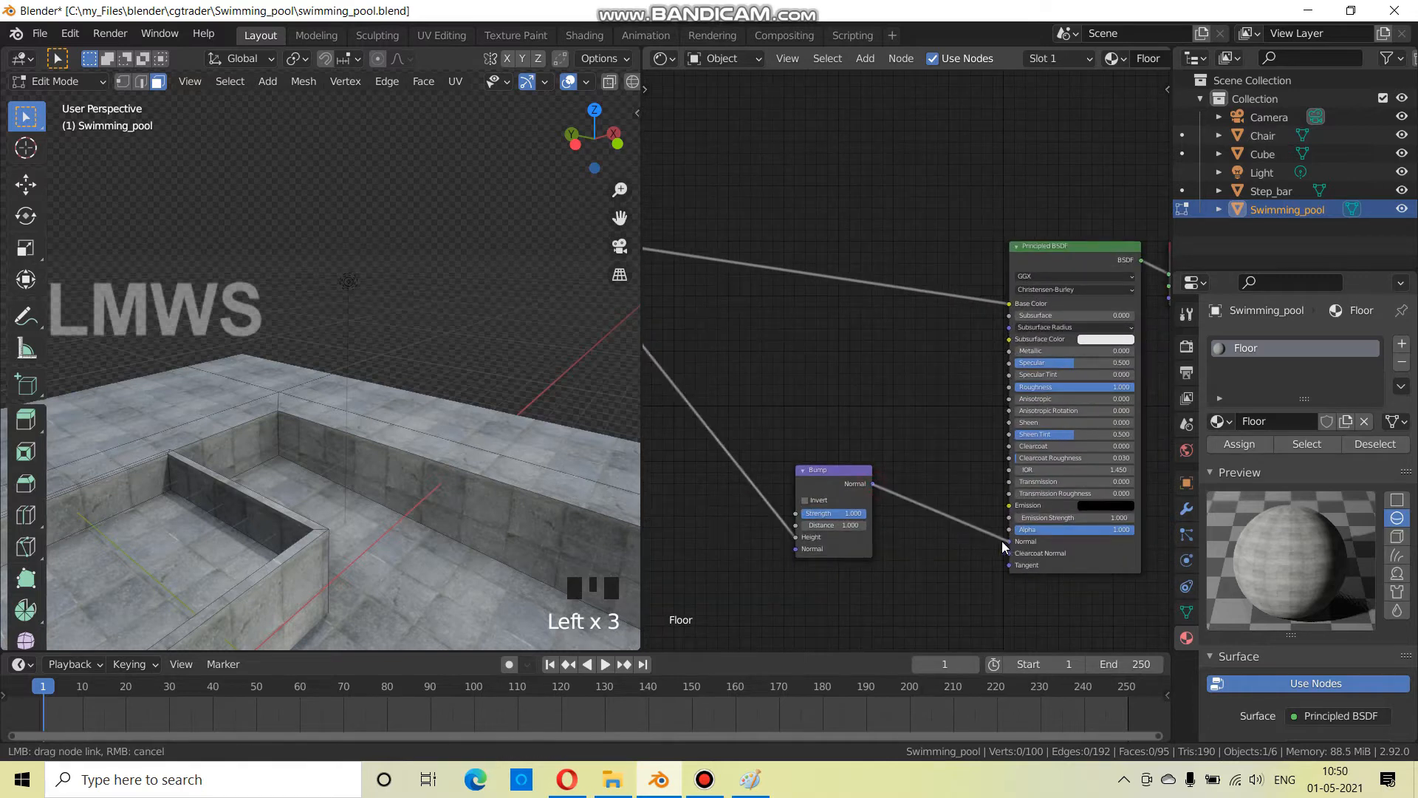
scroll(961, 405, down, 2)
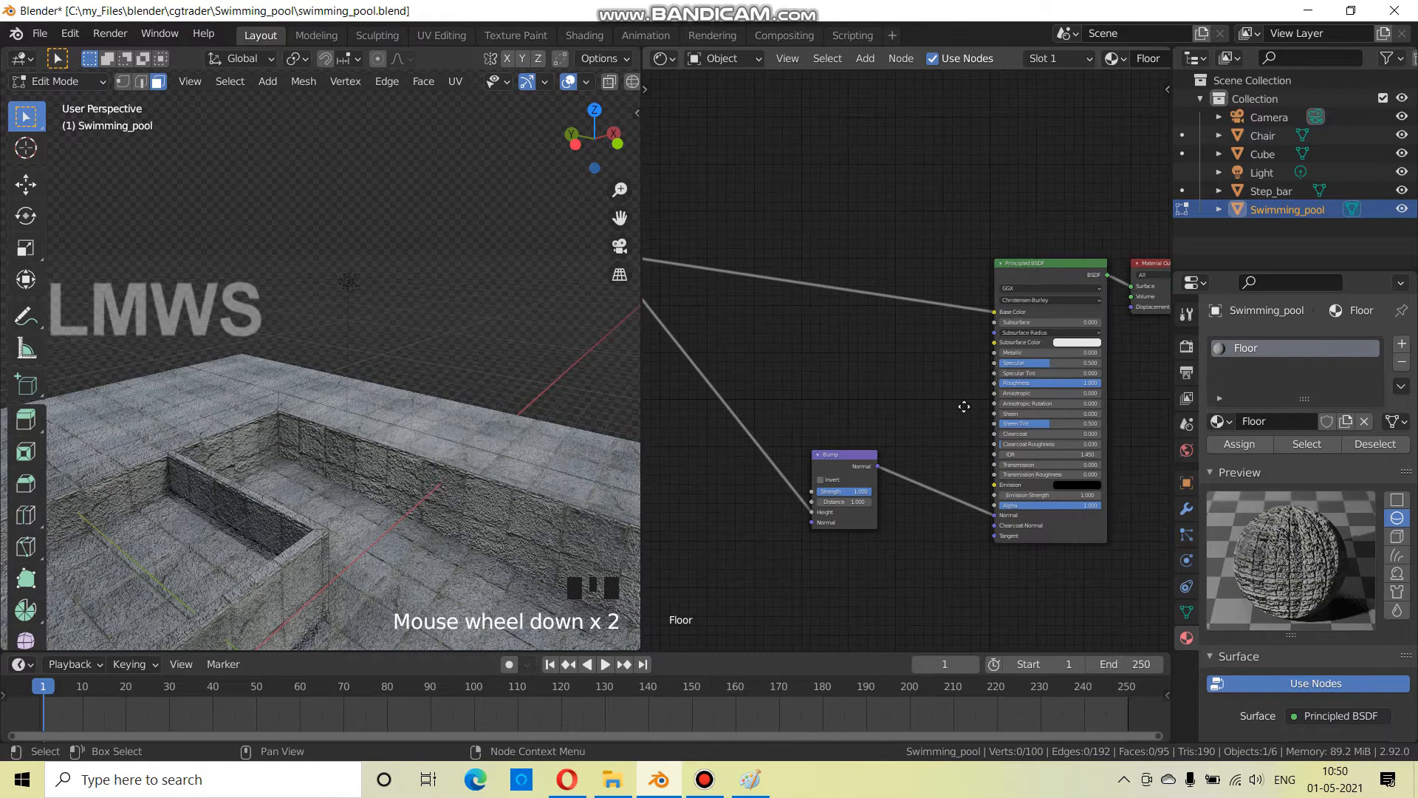
middle_drag(678, 424, 853, 437)
middle_drag(523, 445, 606, 440)
key(ctrl+s)
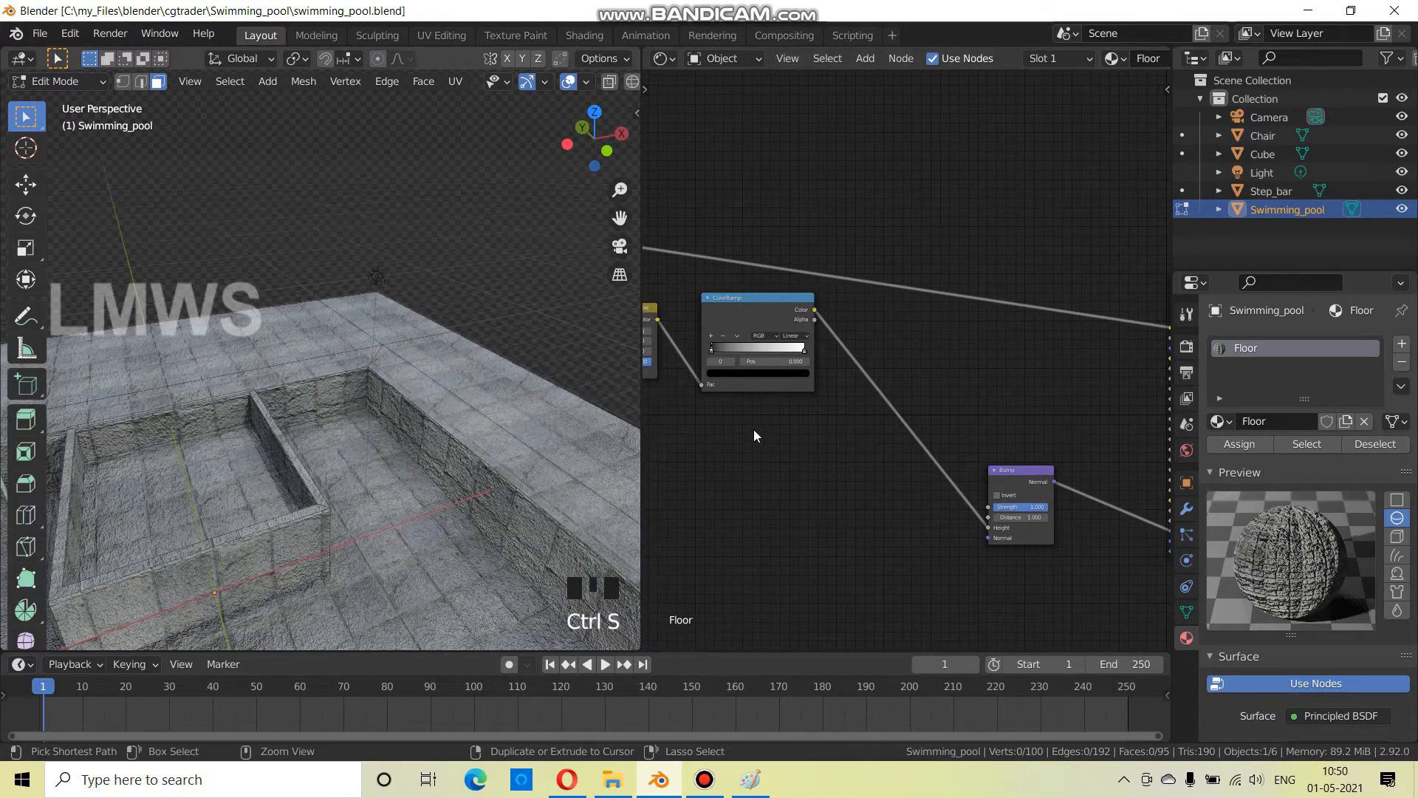
Move the ColorRamp's black stop to 0.355 and bring the white stop close beside it
scroll(757, 413, up, 5)
scroll(866, 525, up, 4)
drag(673, 477, 745, 490)
click(903, 480)
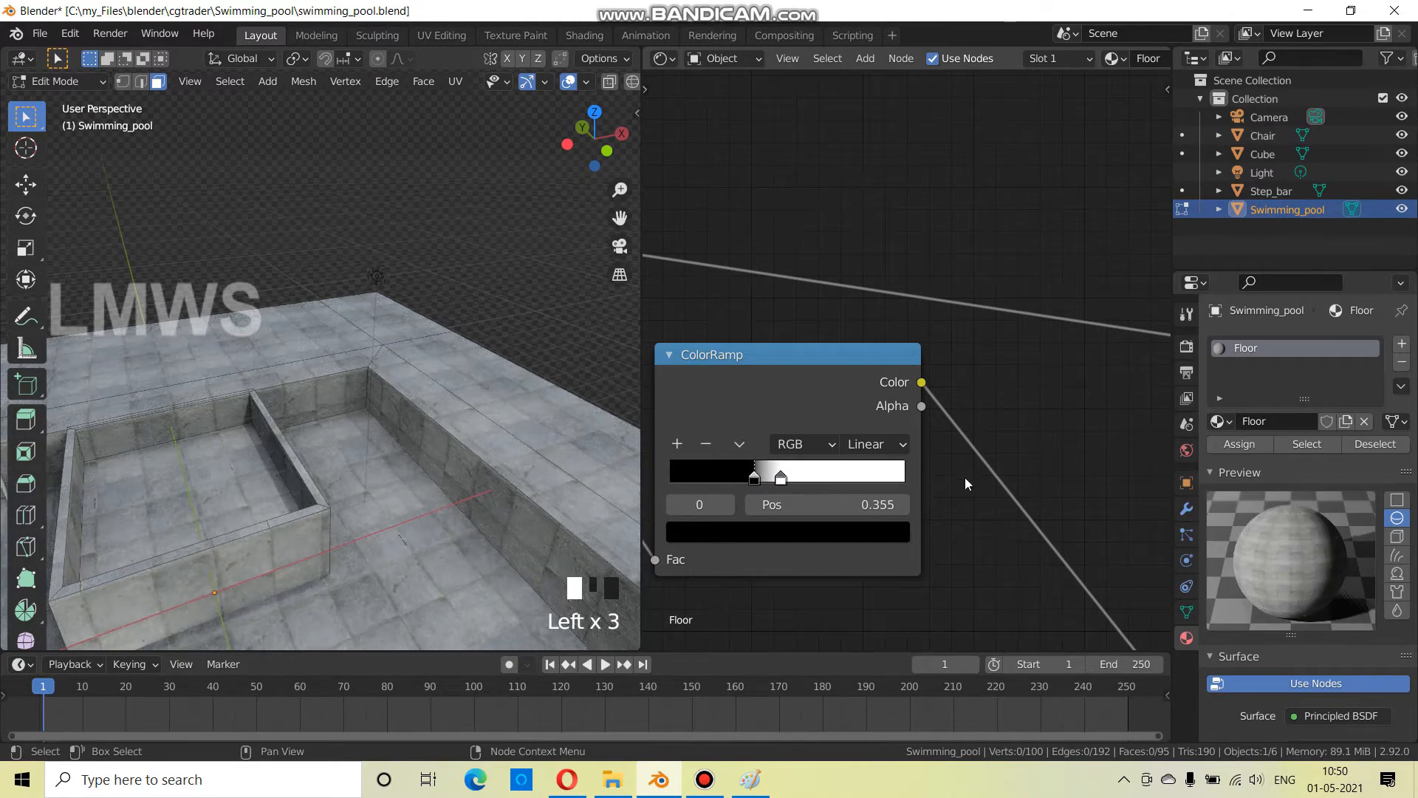
Send the ColorRamp output to the viewer to preview it on the pool, and switch the viewport to Material Preview shading
scroll(745, 491, down, 4)
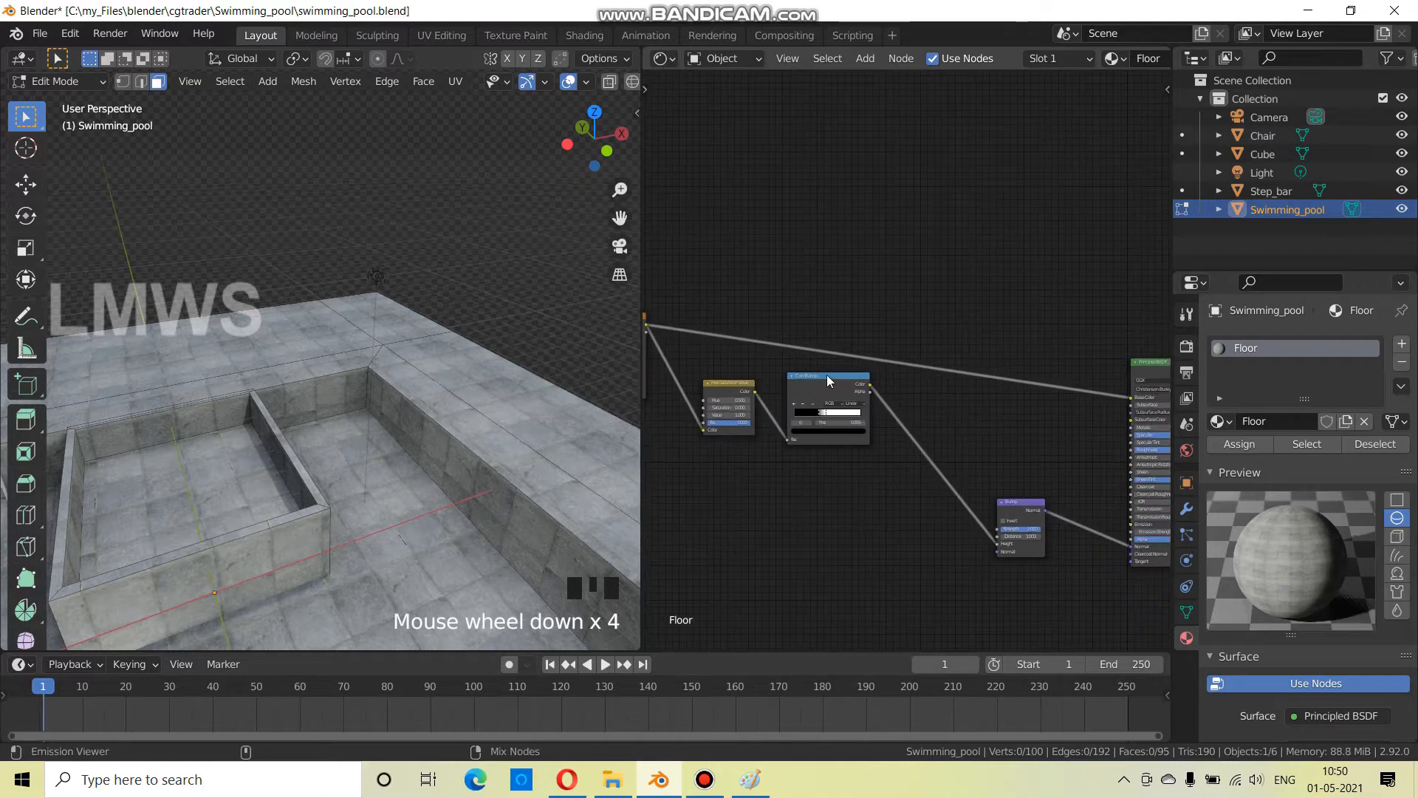
ctrl+shift+click(825, 375)
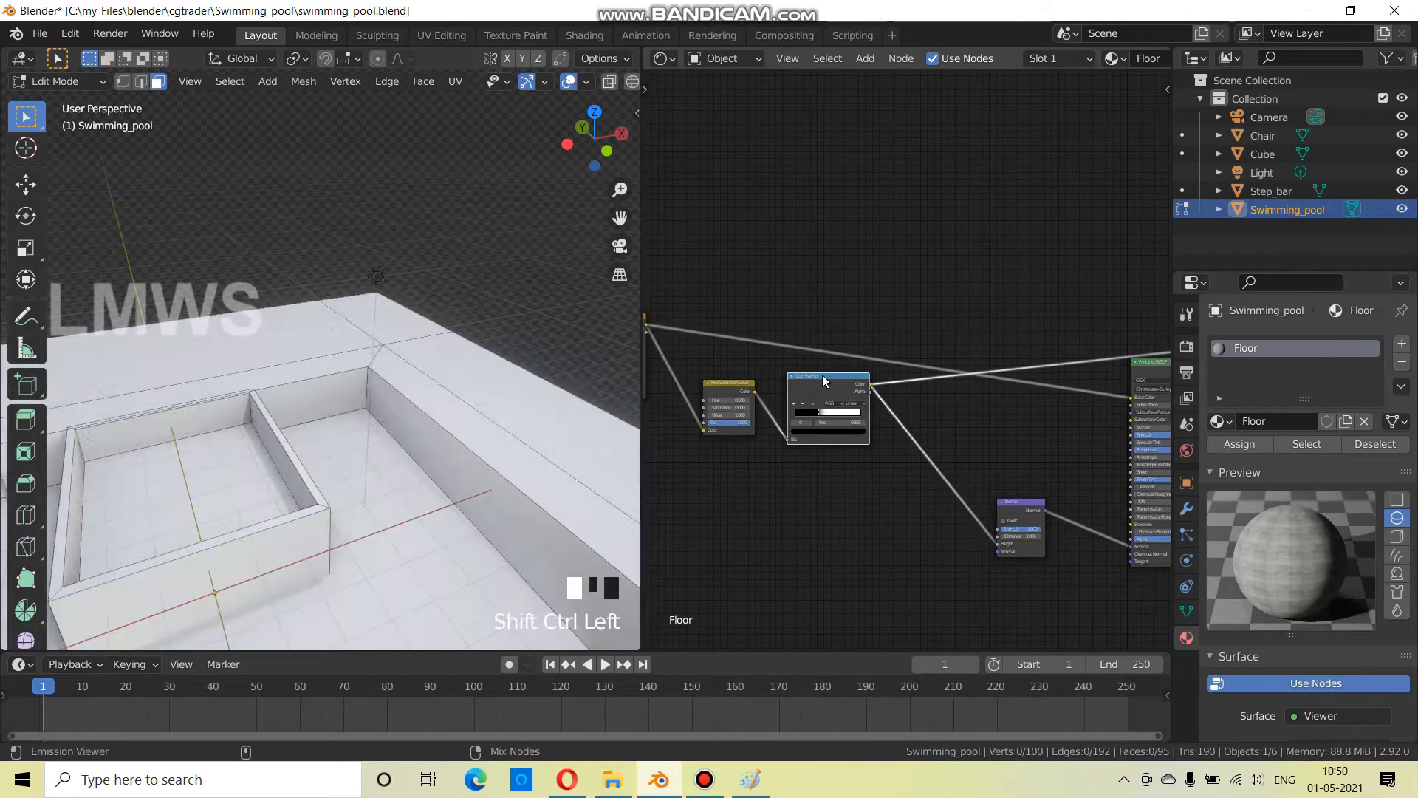
scroll(510, 465, down, 3)
scroll(511, 464, down, 4)
middle_drag(481, 485, 554, 473)
scroll(608, 83, down, 3)
click(589, 82)
scroll(488, 458, up, 3)
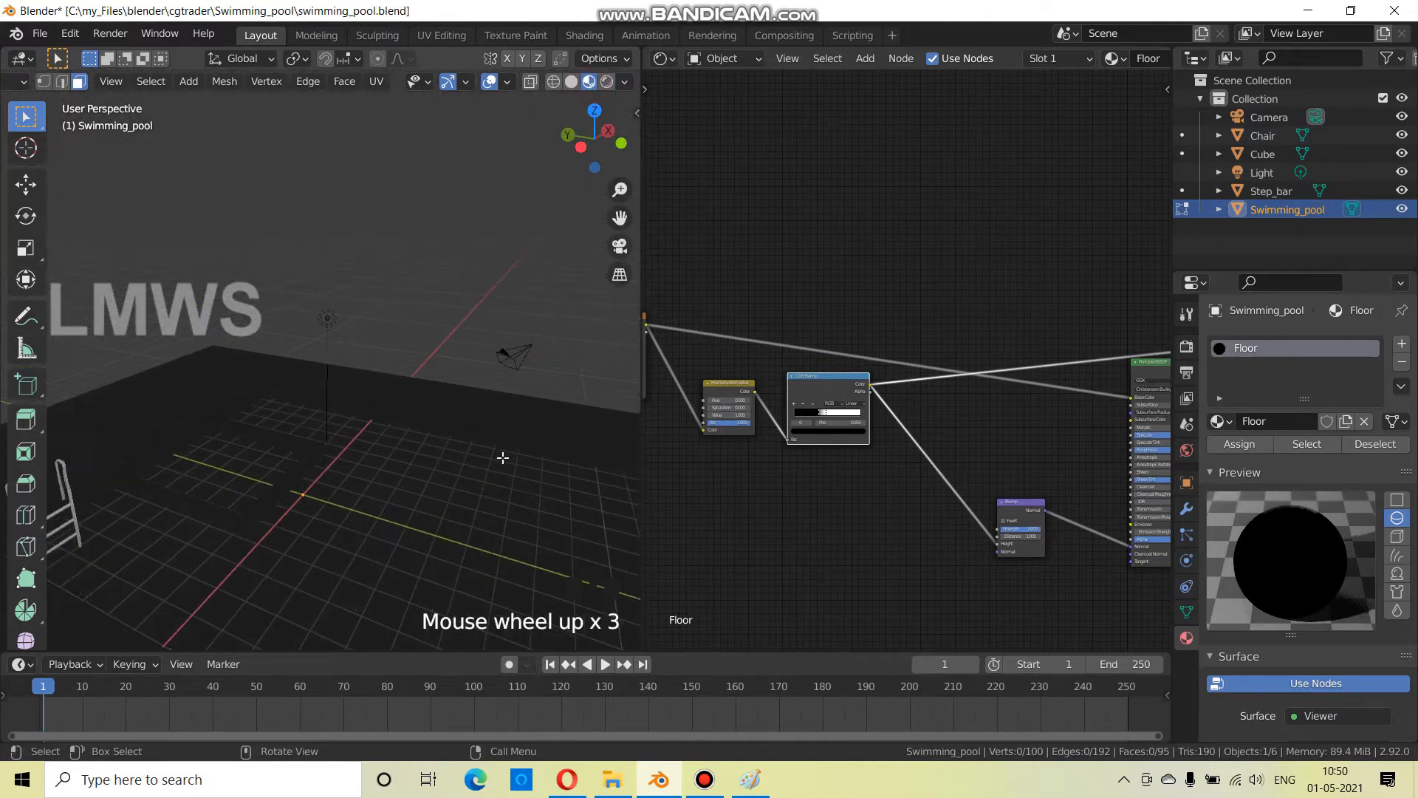
scroll(899, 475, up, 3)
Spread the ColorRamp's stops back to opposite ends, with the black stop at 0
middle_drag(952, 539, 879, 548)
scroll(947, 535, down, 6)
scroll(880, 545, up, 6)
middle_drag(680, 540, 933, 541)
scroll(933, 542, up, 4)
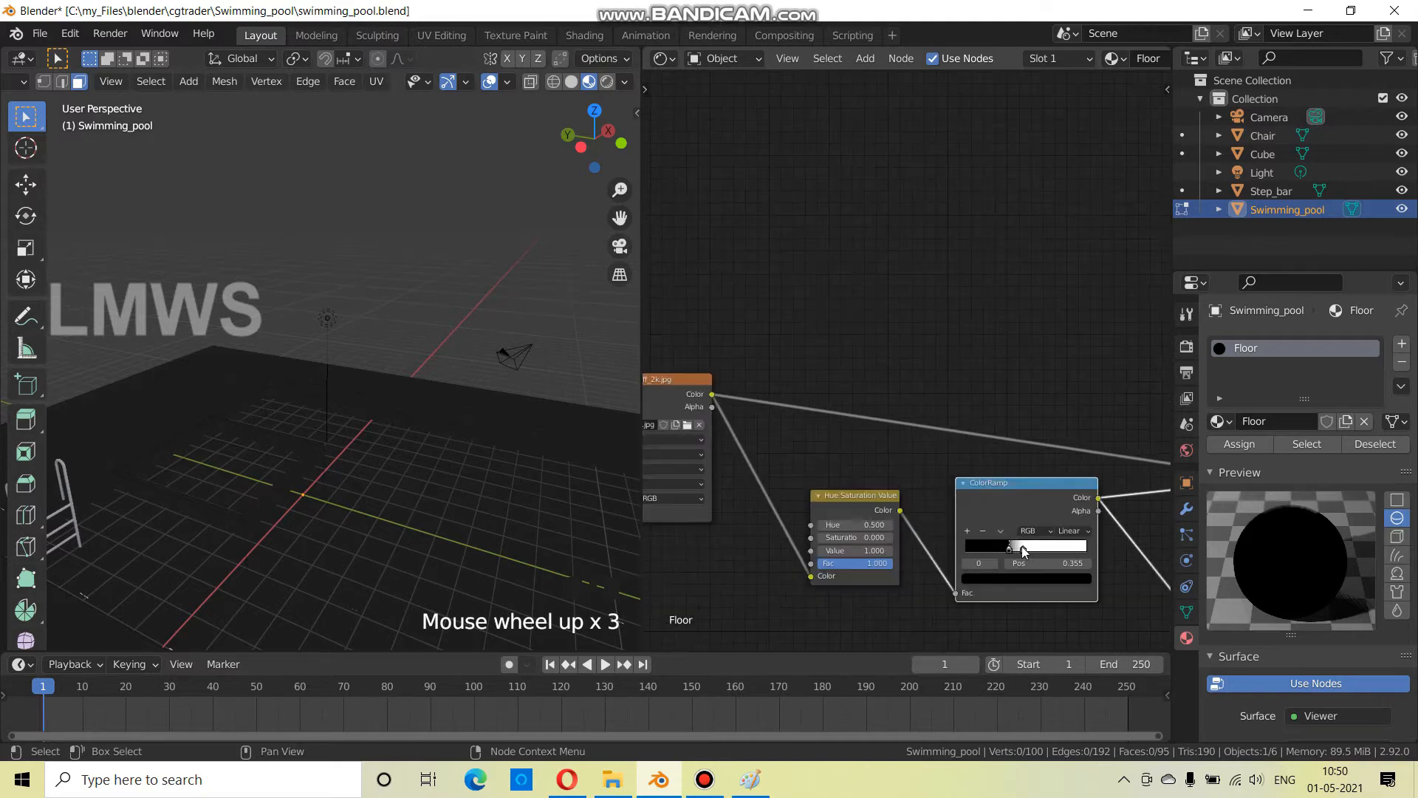
drag(1005, 556, 896, 564)
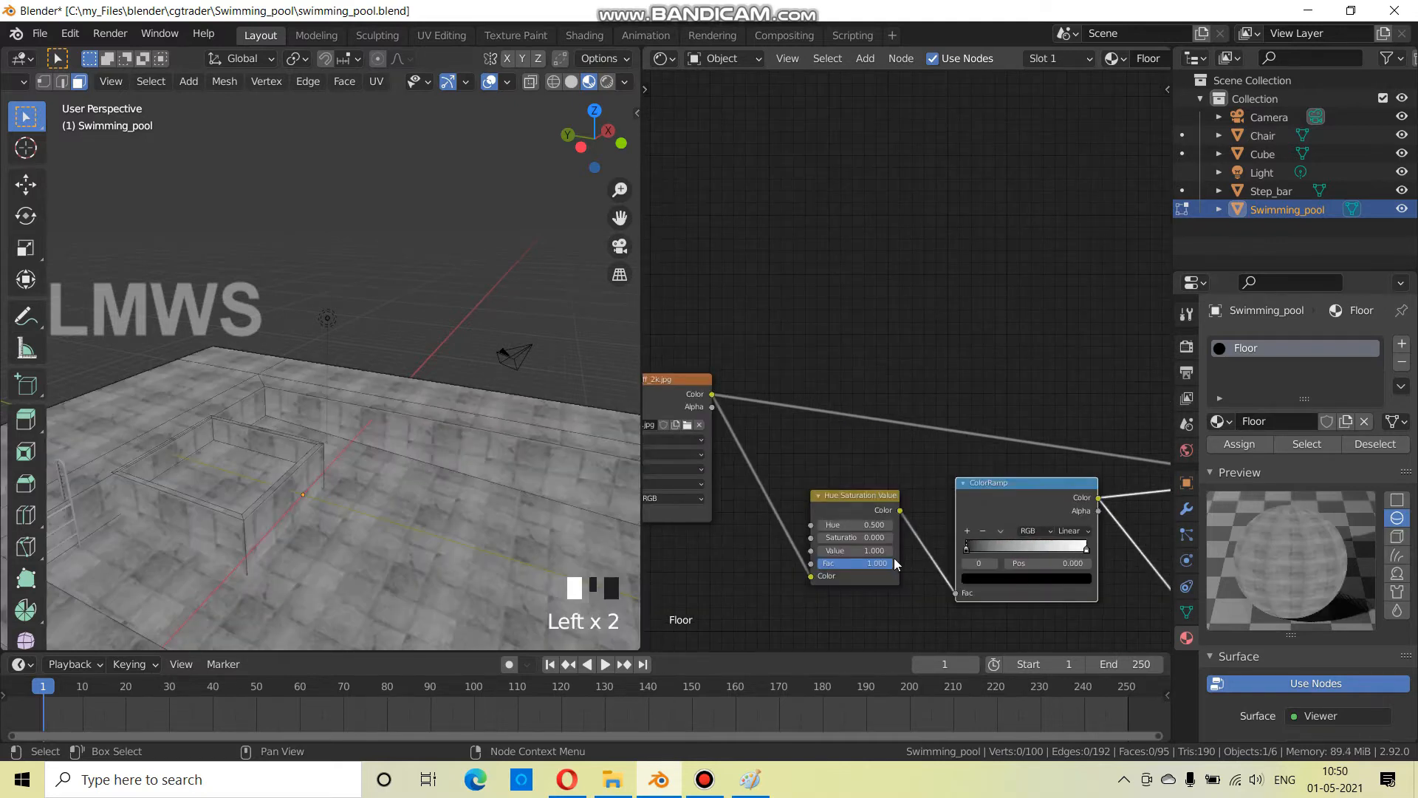
middle_drag(617, 527, 532, 413)
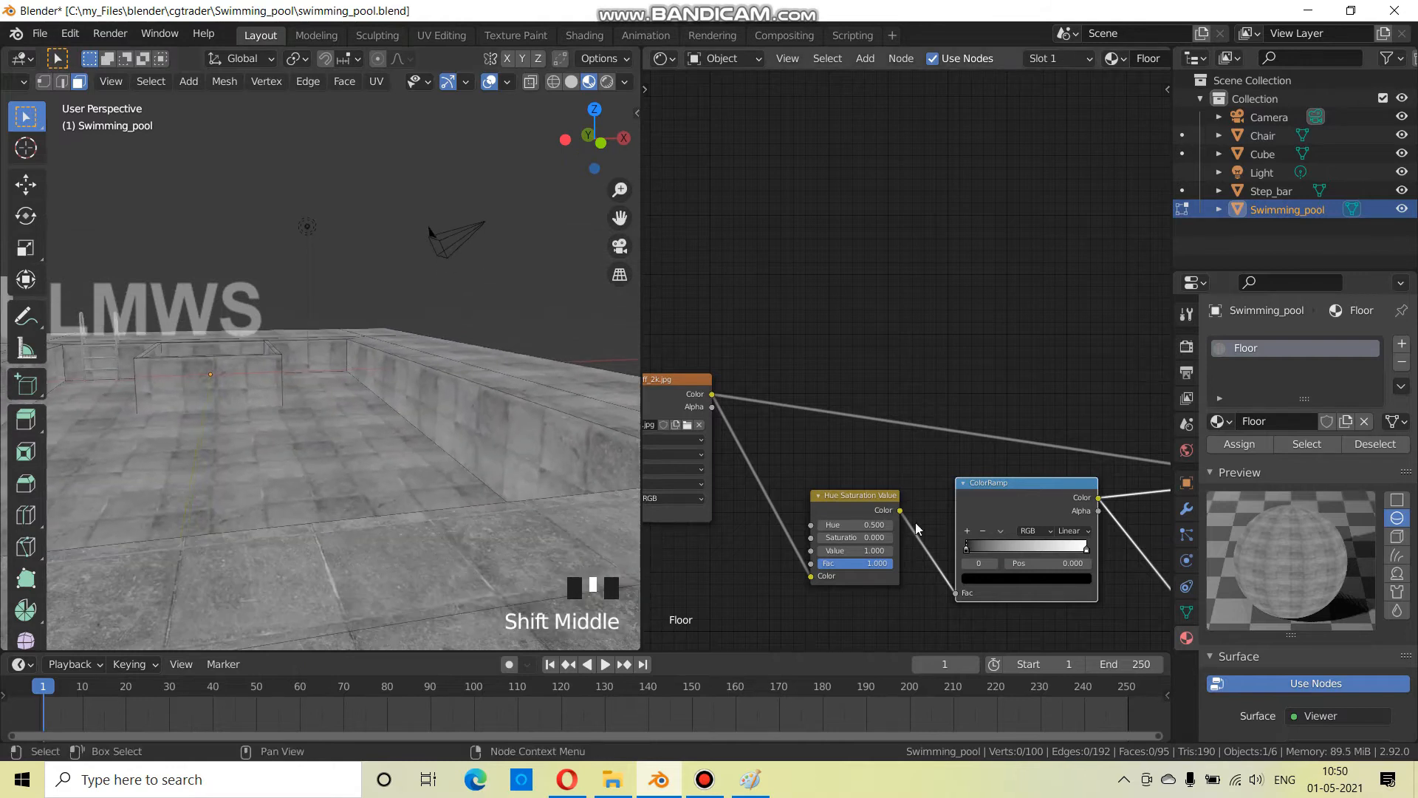
Move the ColorRamp's white stop close to the black stop near the dark end, at about 0.14
scroll(985, 573, up, 3)
mouse_move(982, 599)
mouse_down()
mouse_move(1029, 605)
mouse_move(974, 605)
mouse_up()
drag(1135, 604, 982, 621)
scroll(979, 584, up, 3)
mouse_move(989, 562)
mouse_down()
mouse_move(942, 570)
mouse_move(997, 564)
mouse_move(963, 567)
mouse_up()
Restore the Principled BSDF as the Floor material's output and inspect the bumped tiles on the pool
scroll(897, 387, down, 4)
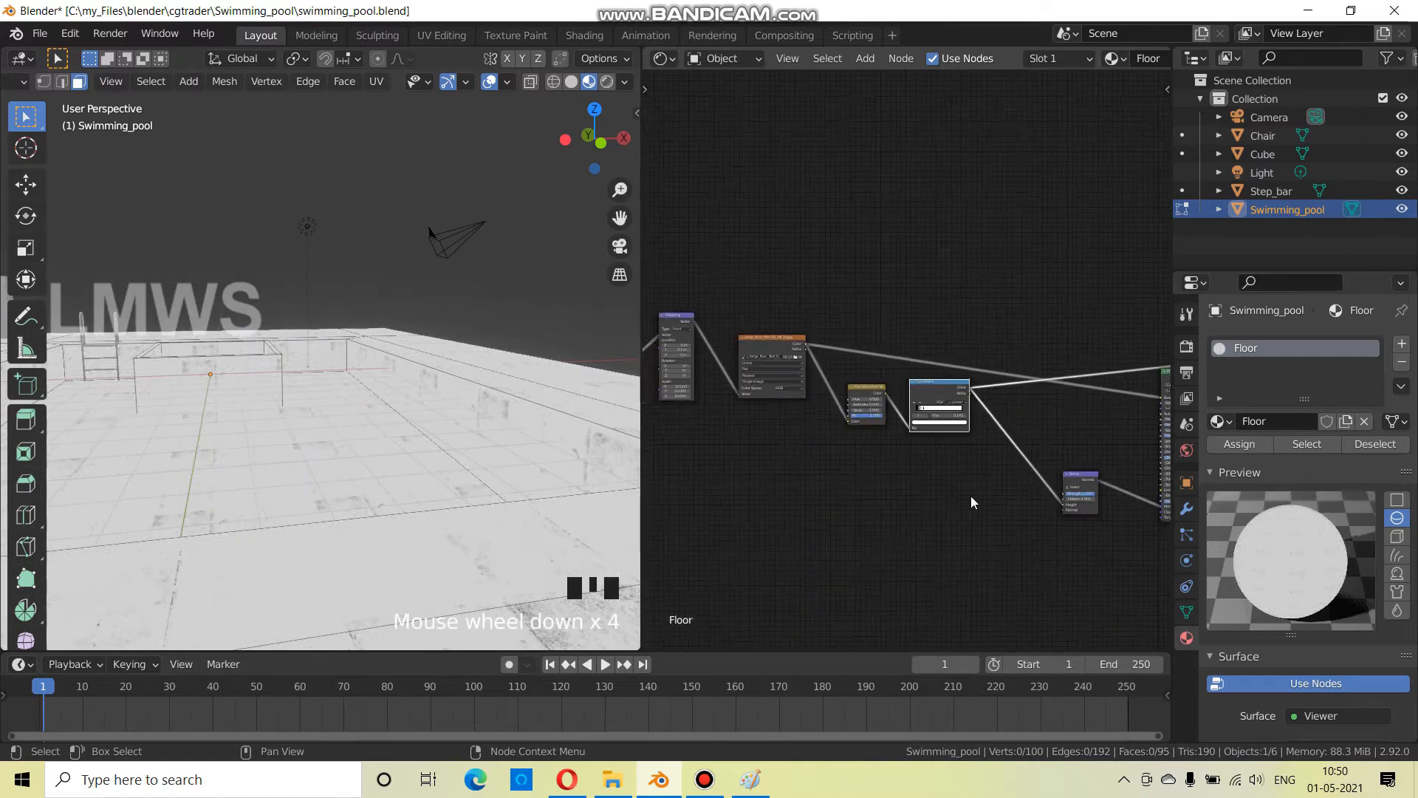
middle_drag(996, 521, 973, 523)
ctrl+shift+click(1049, 390)
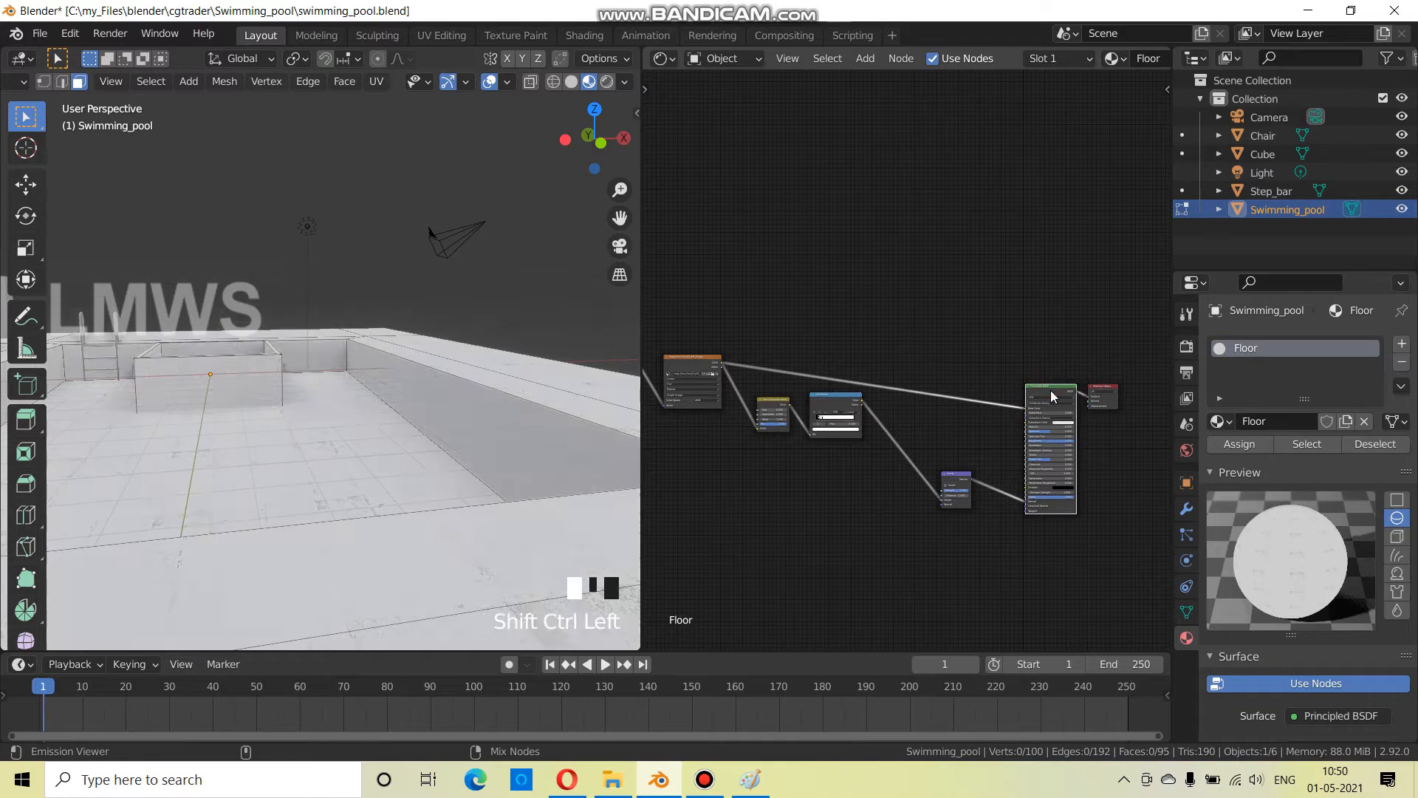
middle_drag(509, 517, 547, 543)
scroll(980, 516, up, 10)
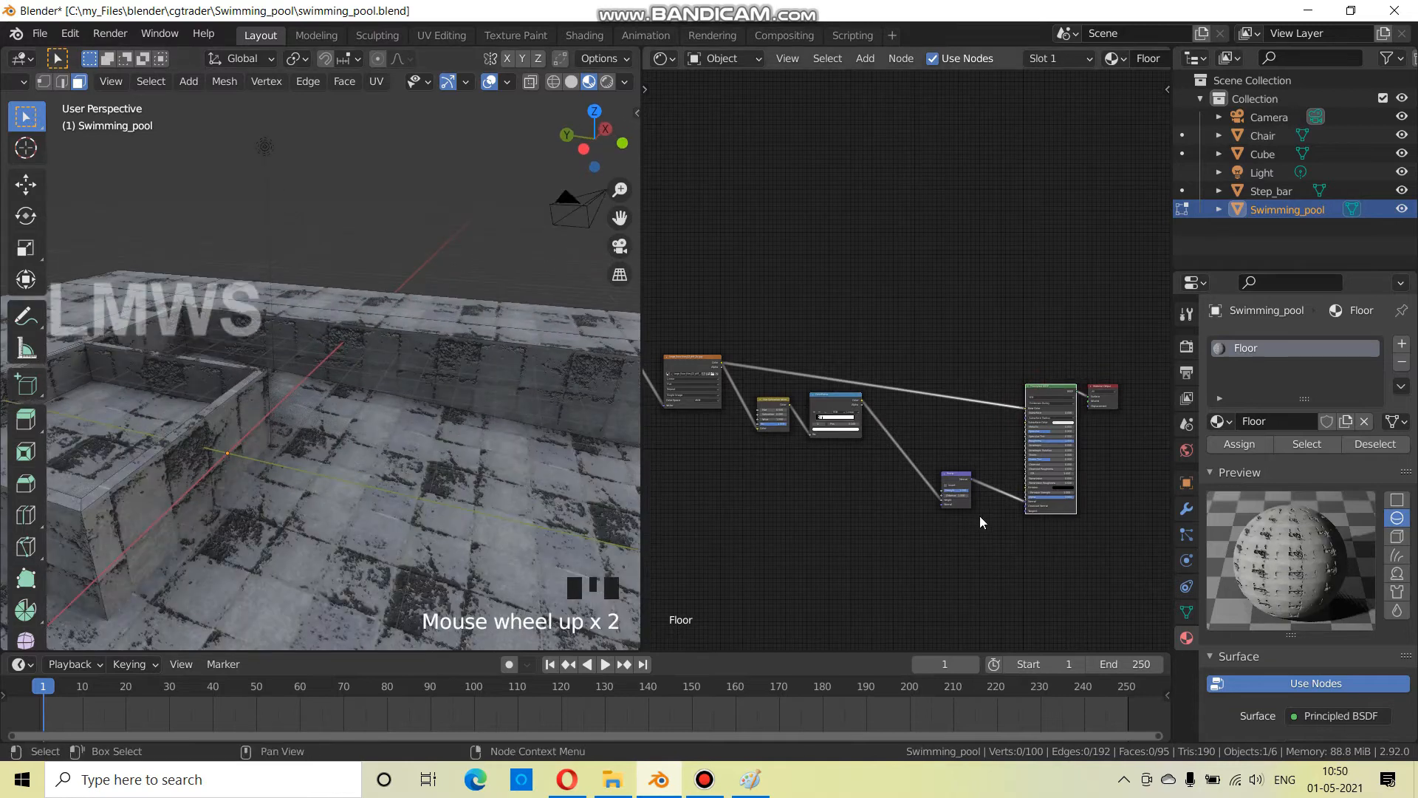
Try an extra link from the ColorRamp's Color to the Bump node, and set the Bump's Strength to 0.180
middle_drag(999, 549, 1050, 467)
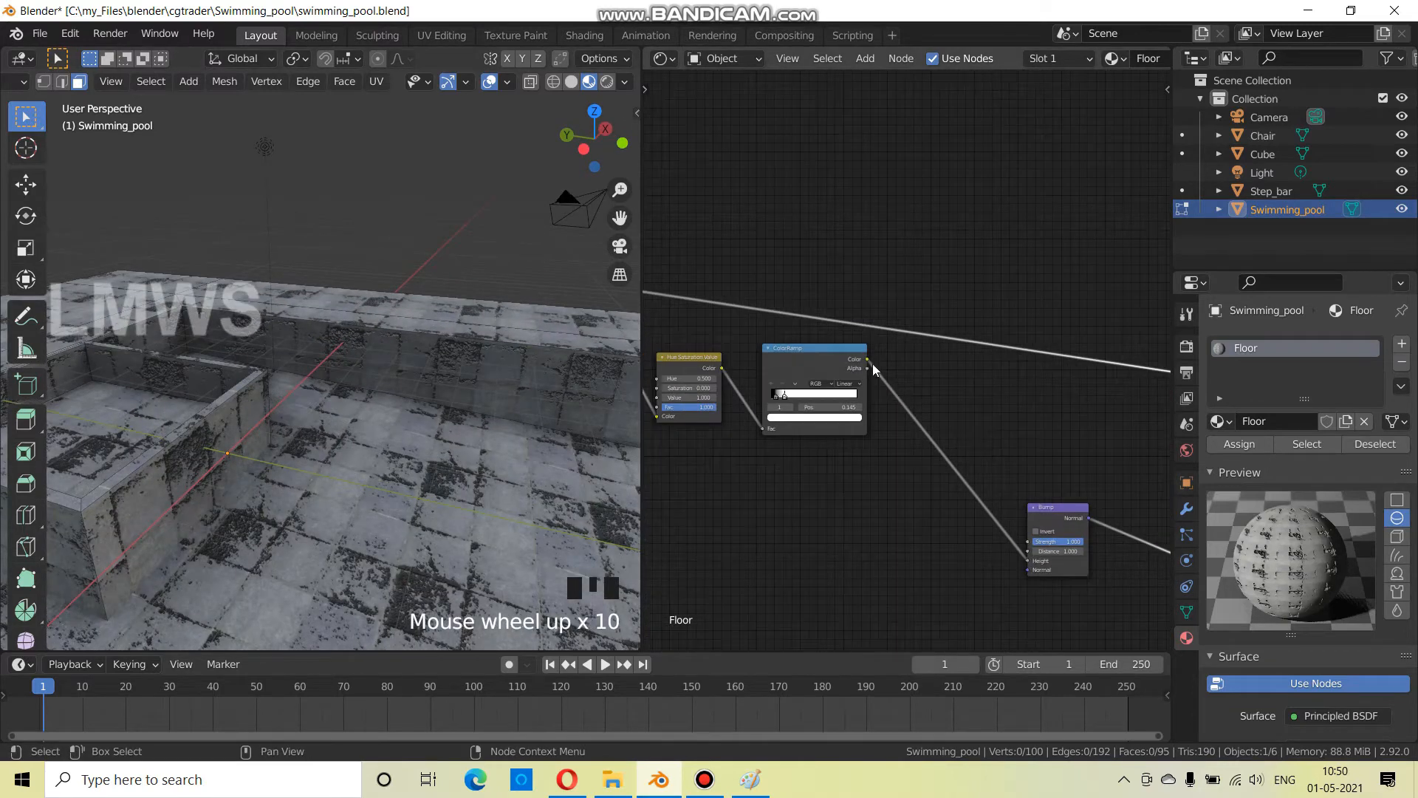
drag(870, 362, 1064, 546)
middle_drag(517, 444, 473, 443)
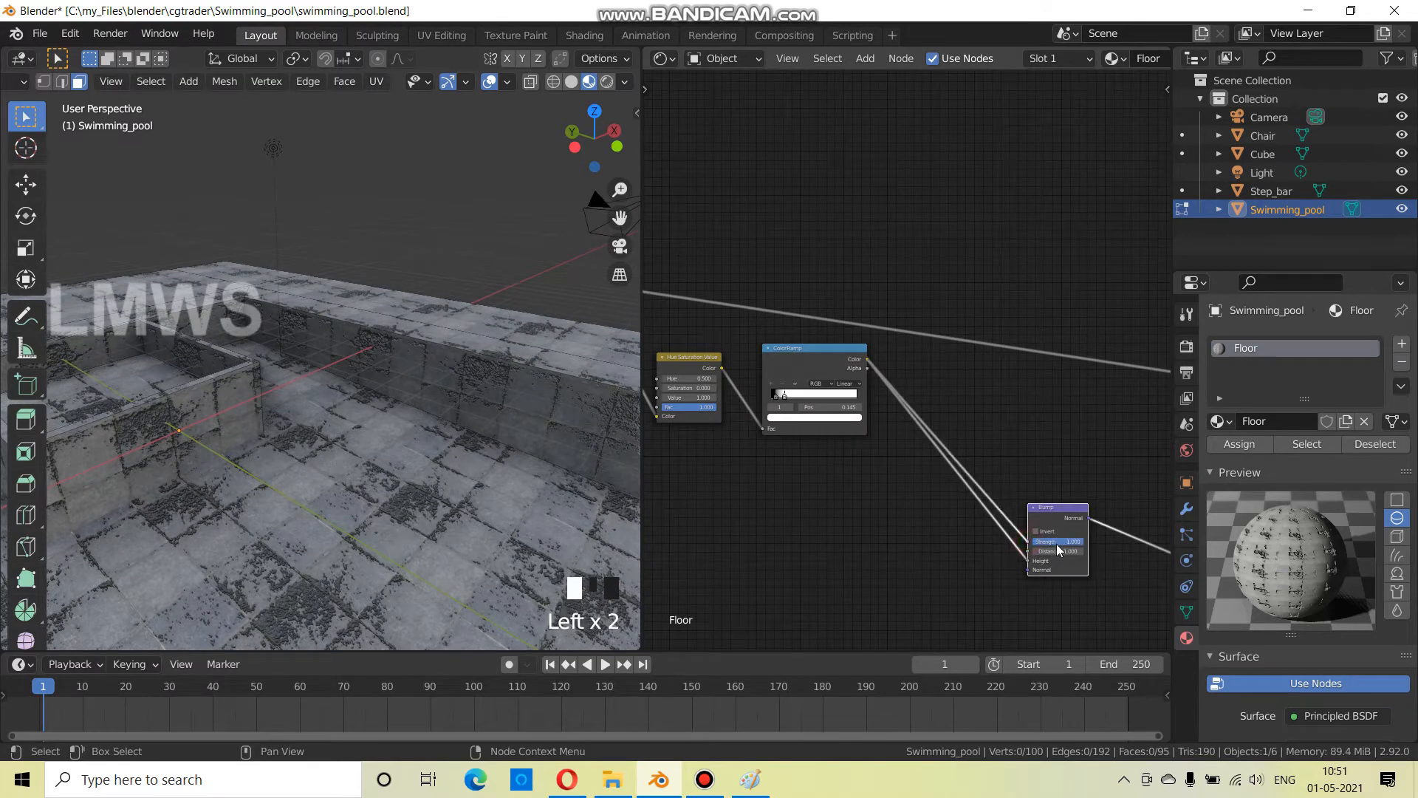
drag(1078, 541, 1048, 541)
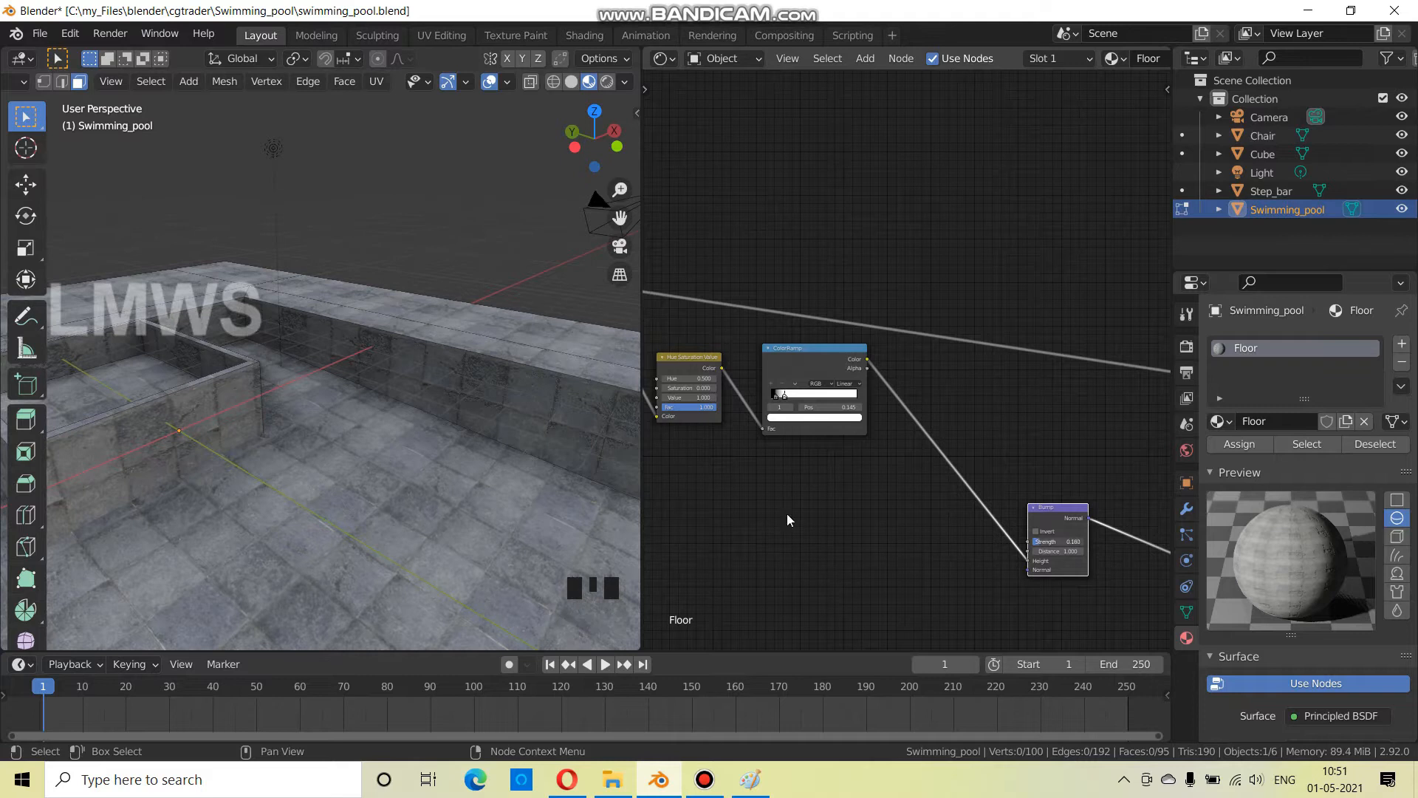
Save the file and check the pool's floor material in Object Mode
scroll(480, 462, down, 4)
middle_drag(480, 462, 410, 512)
key(ctrl+s)
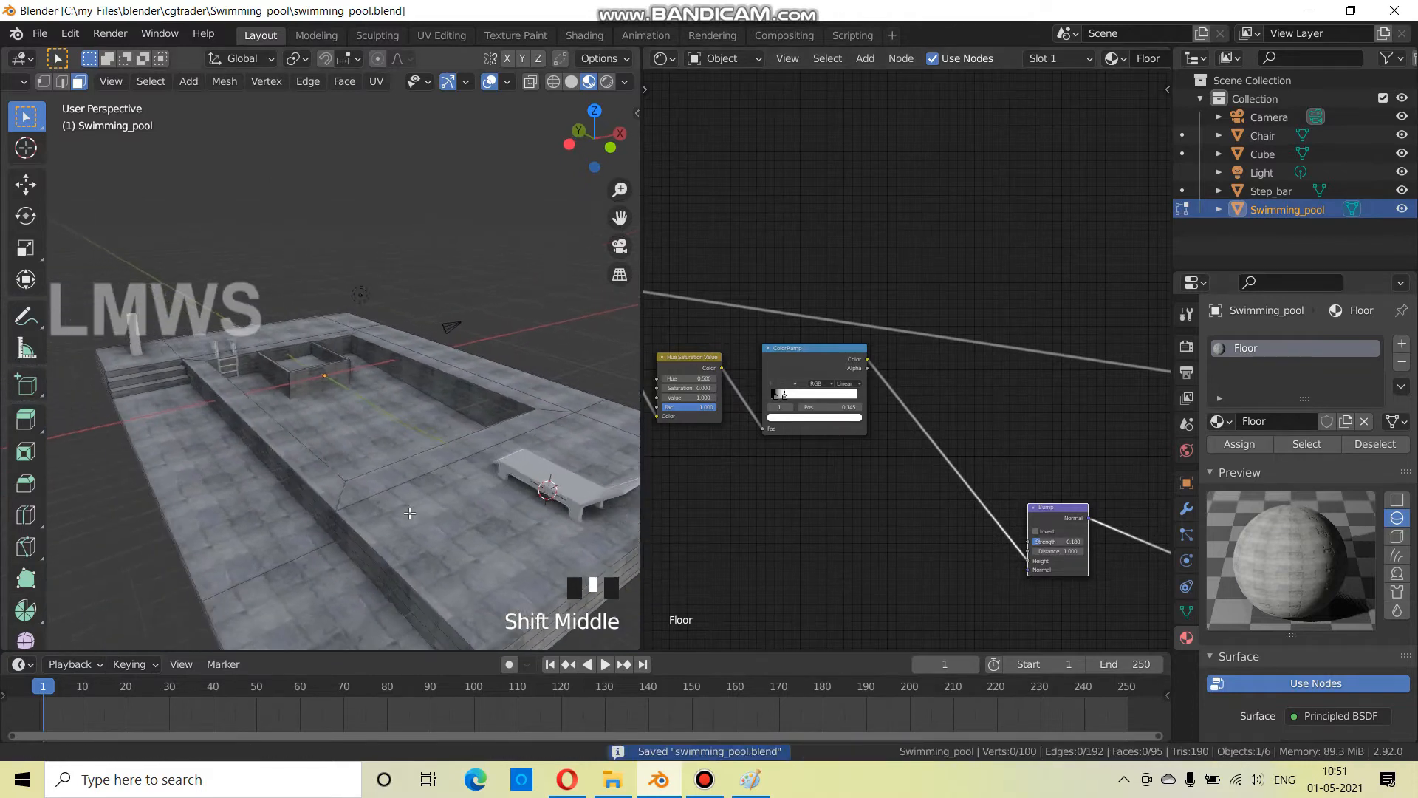
key(Tab)
scroll(446, 519, up, 6)
scroll(542, 540, down, 1)
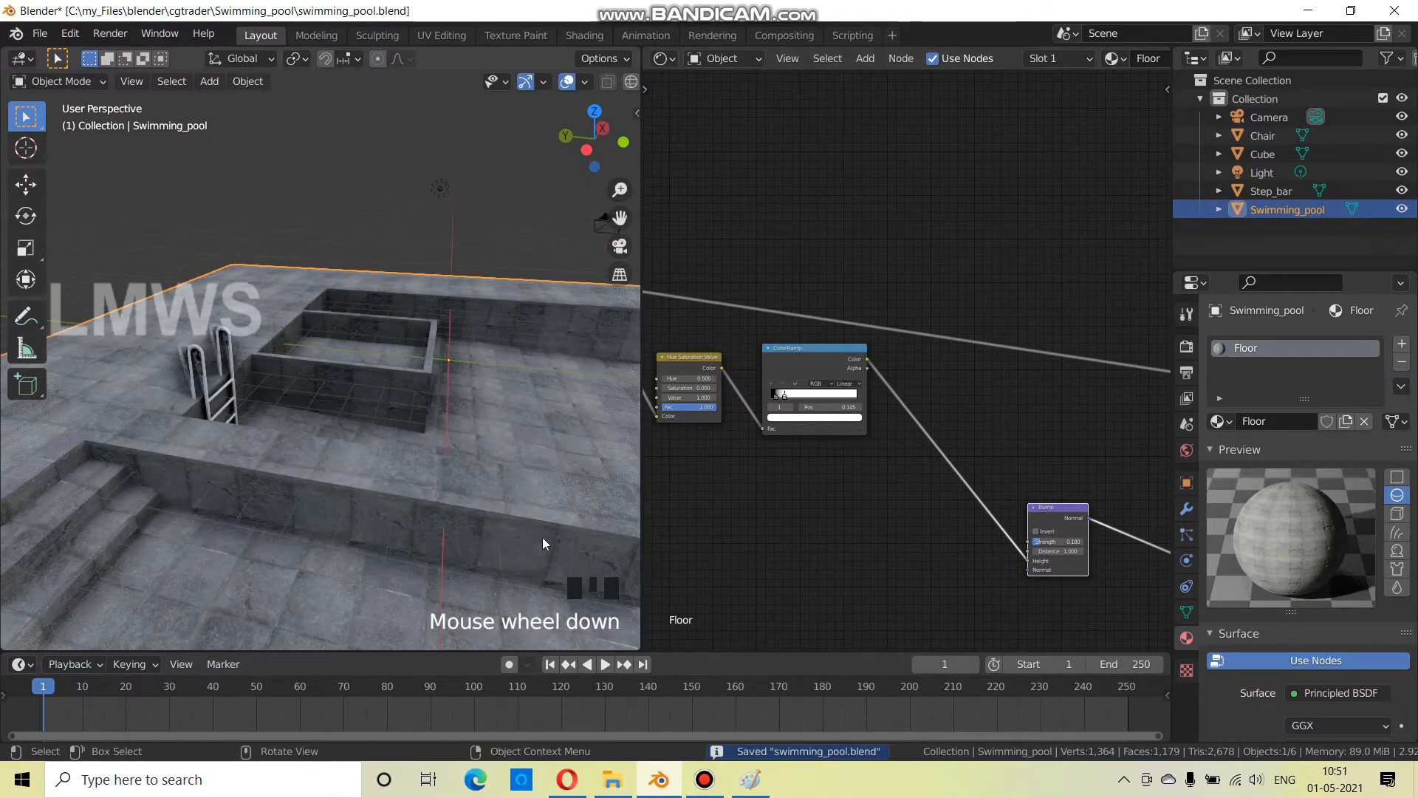
key(ctrl+s)
scroll(811, 439, down, 2)
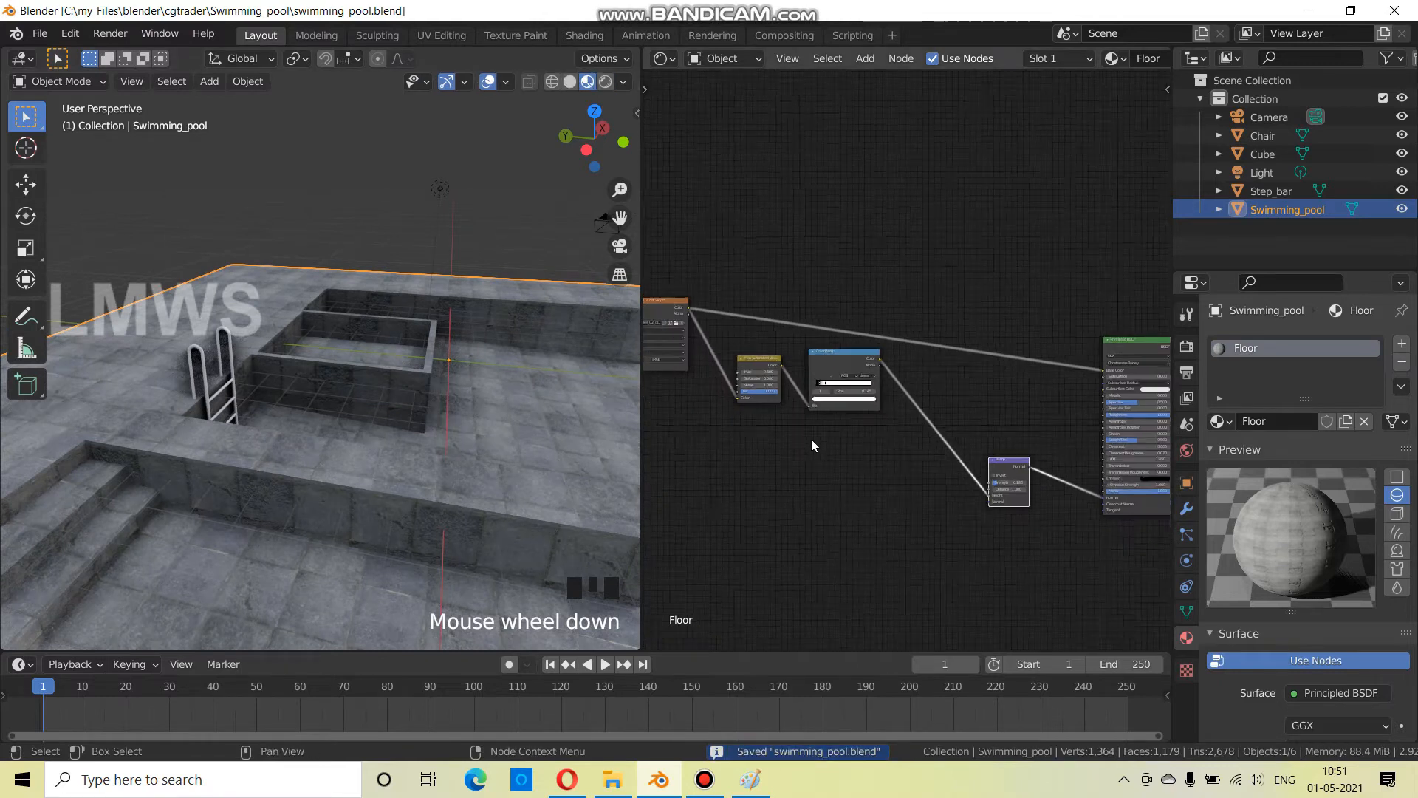
scroll(811, 439, down, 1)
In Edit Mode, clear the selection and select the pool's bottom face and two of its inner side walls
middle_drag(414, 443, 426, 470)
key(Tab)
alt+shift+click(243, 347)
key(alt+a)
click(315, 346)
shift+click(215, 373)
shift+click(251, 418)
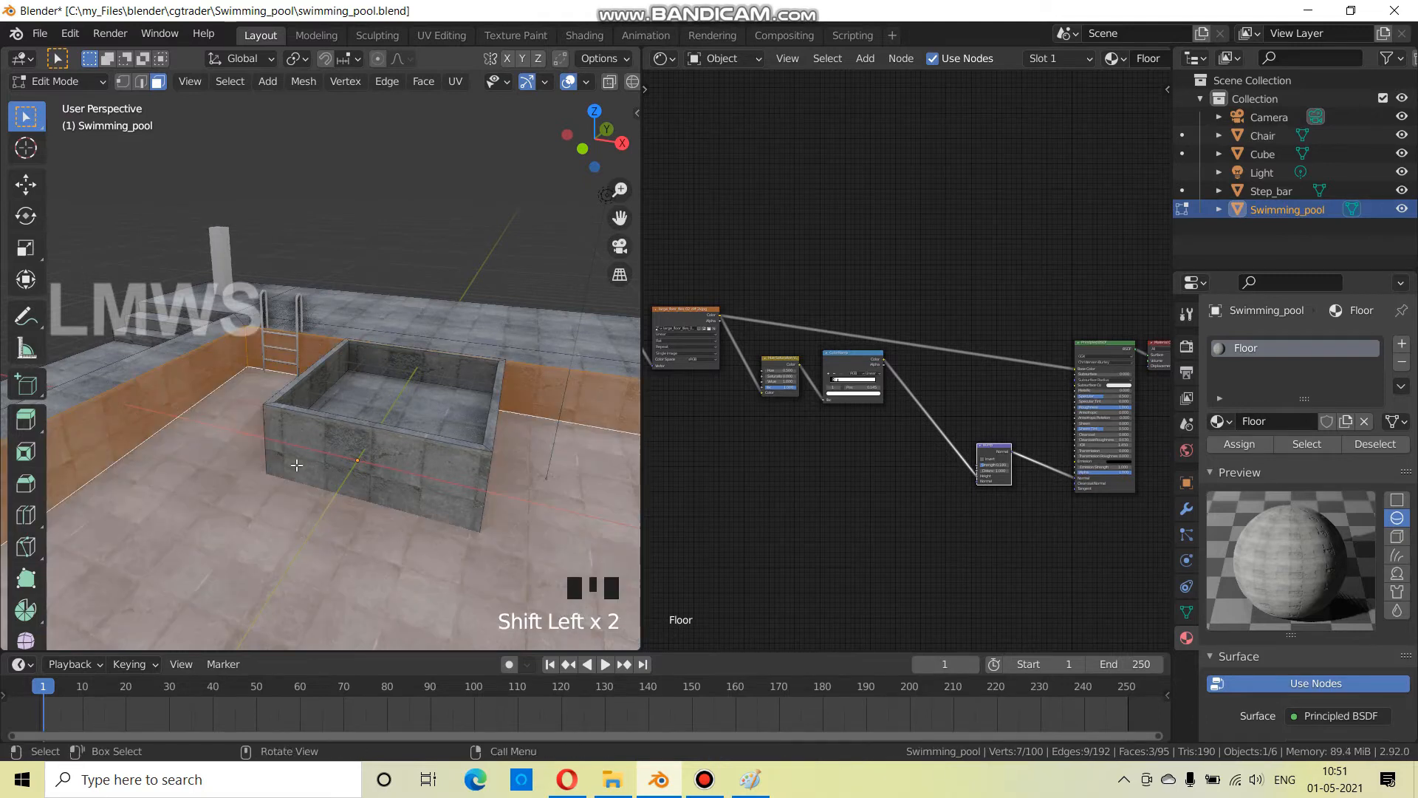
Add the remaining inner pool walls, the small basin's bottom and the divider's side faces to the selection, leaving out the divider's top
middle_drag(291, 443, 480, 477)
shift+middle_drag(621, 347, 449, 354)
shift+click(450, 355)
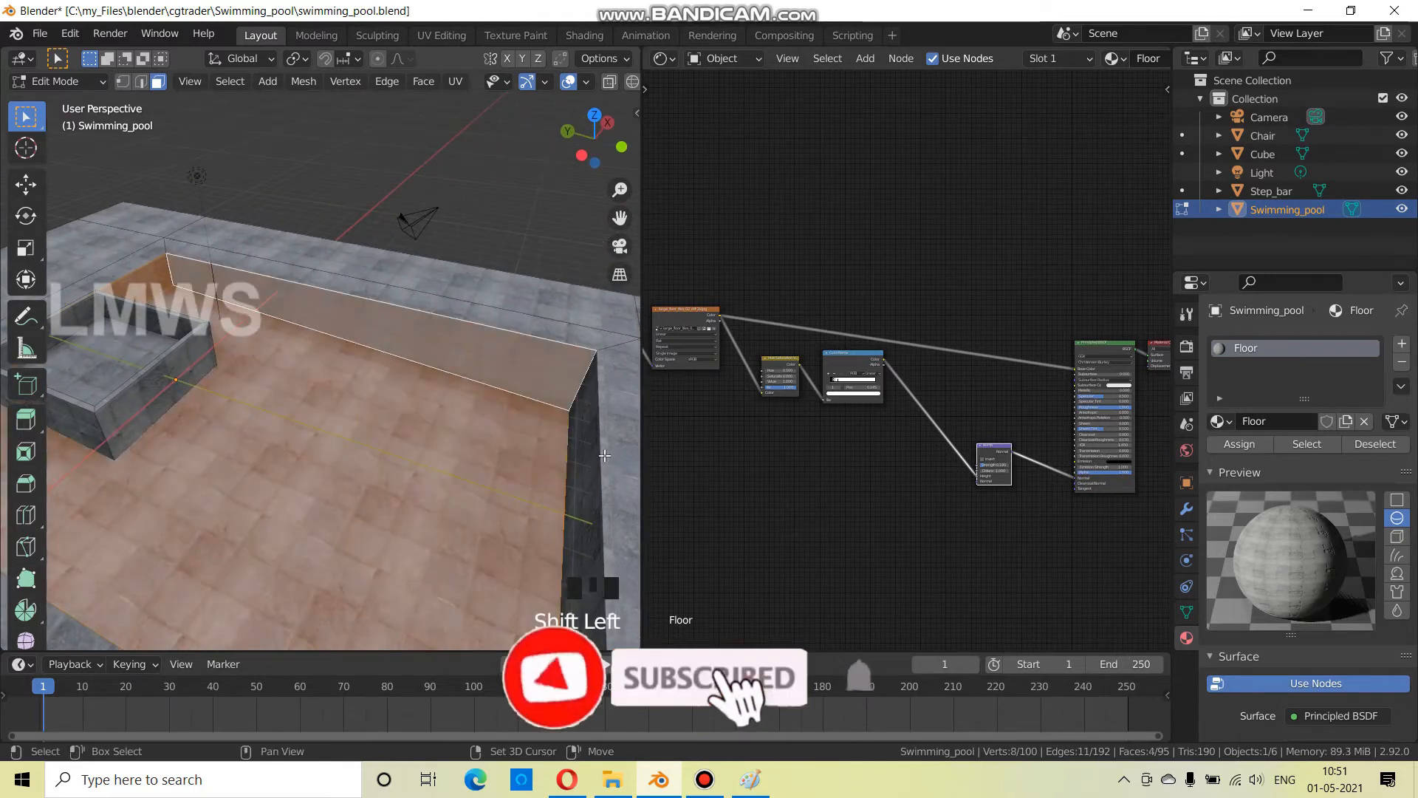
shift+click(582, 444)
shift+middle_drag(158, 462, 329, 512)
scroll(169, 388, up, 3)
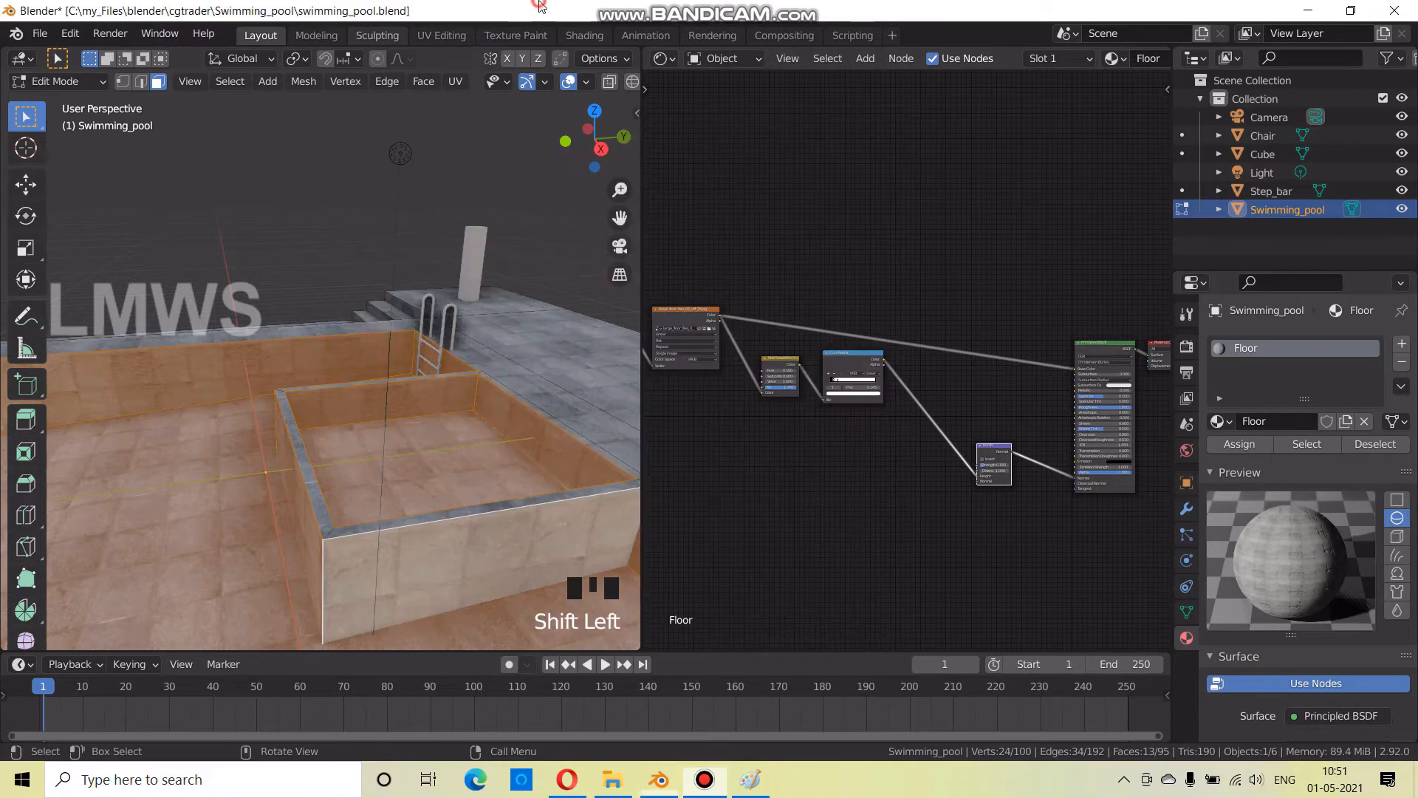
Create a new material named pool_tiles in a second slot and assign it to the selected inner pool faces
scroll(310, 473, down, 3)
middle_drag(281, 458, 586, 532)
scroll(400, 453, up, 4)
middle_drag(219, 489, 414, 484)
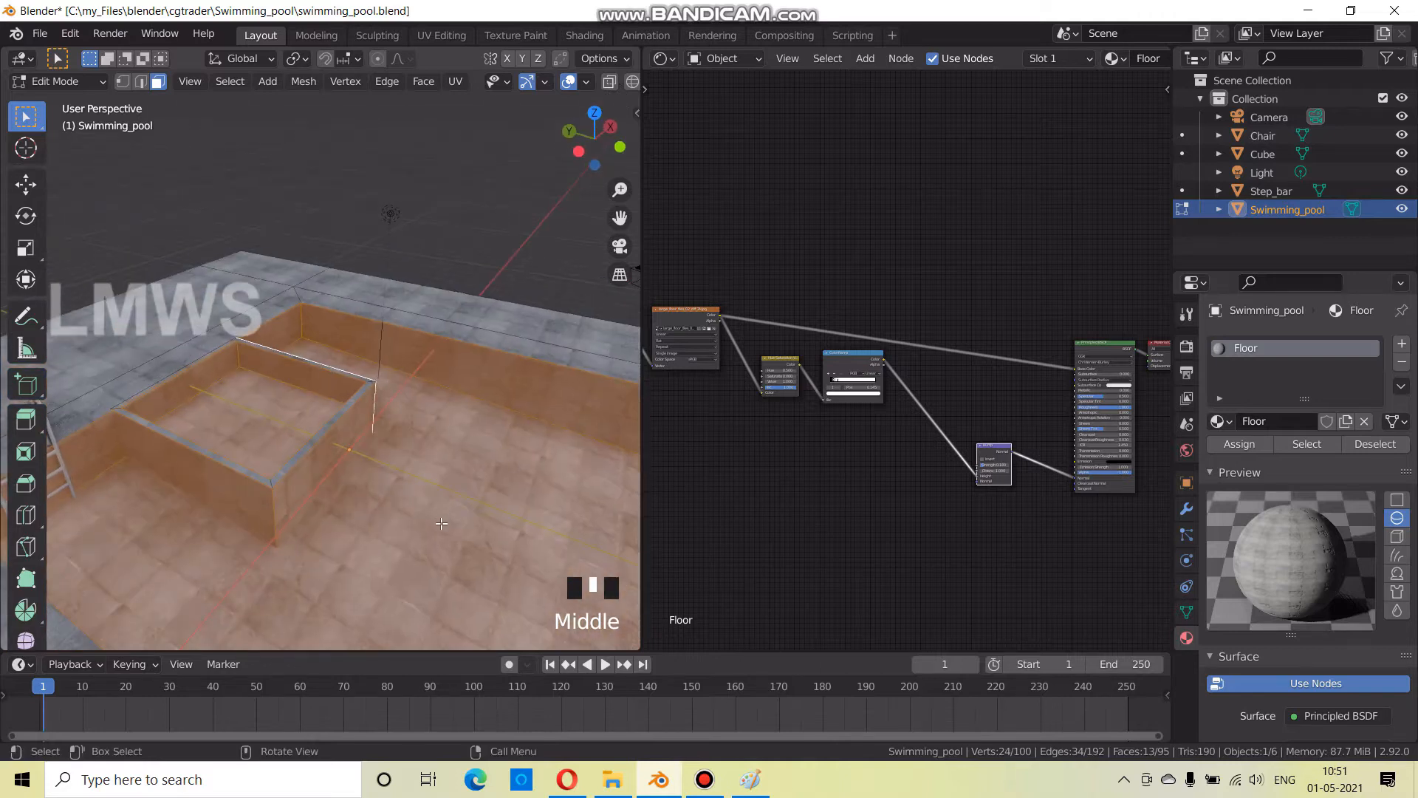
click(1402, 345)
click(1299, 462)
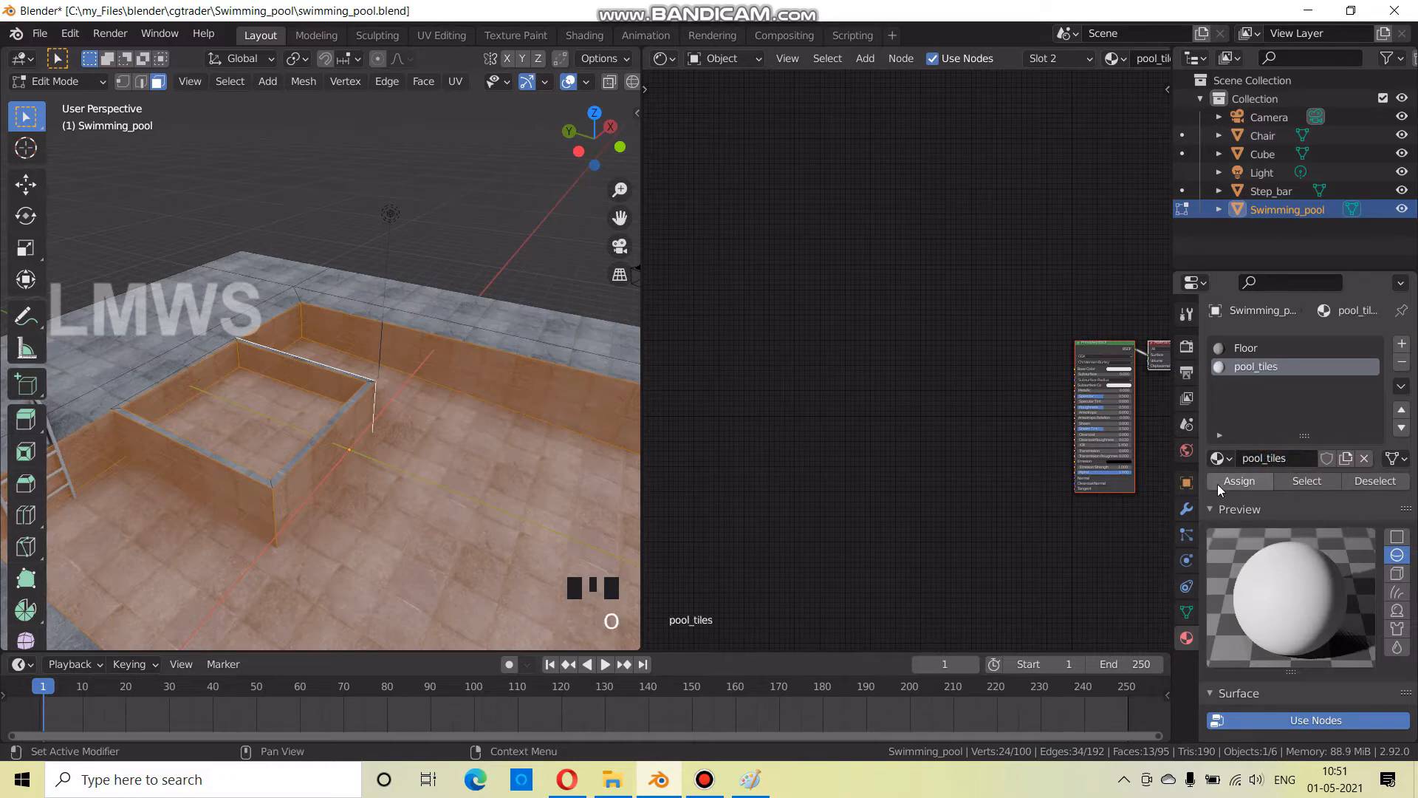
click(1240, 481)
click(1240, 481)
Add an Image Texture node to the pool_tiles material, beside the Principled BSDF
scroll(952, 377, up, 2)
middle_drag(969, 368, 911, 386)
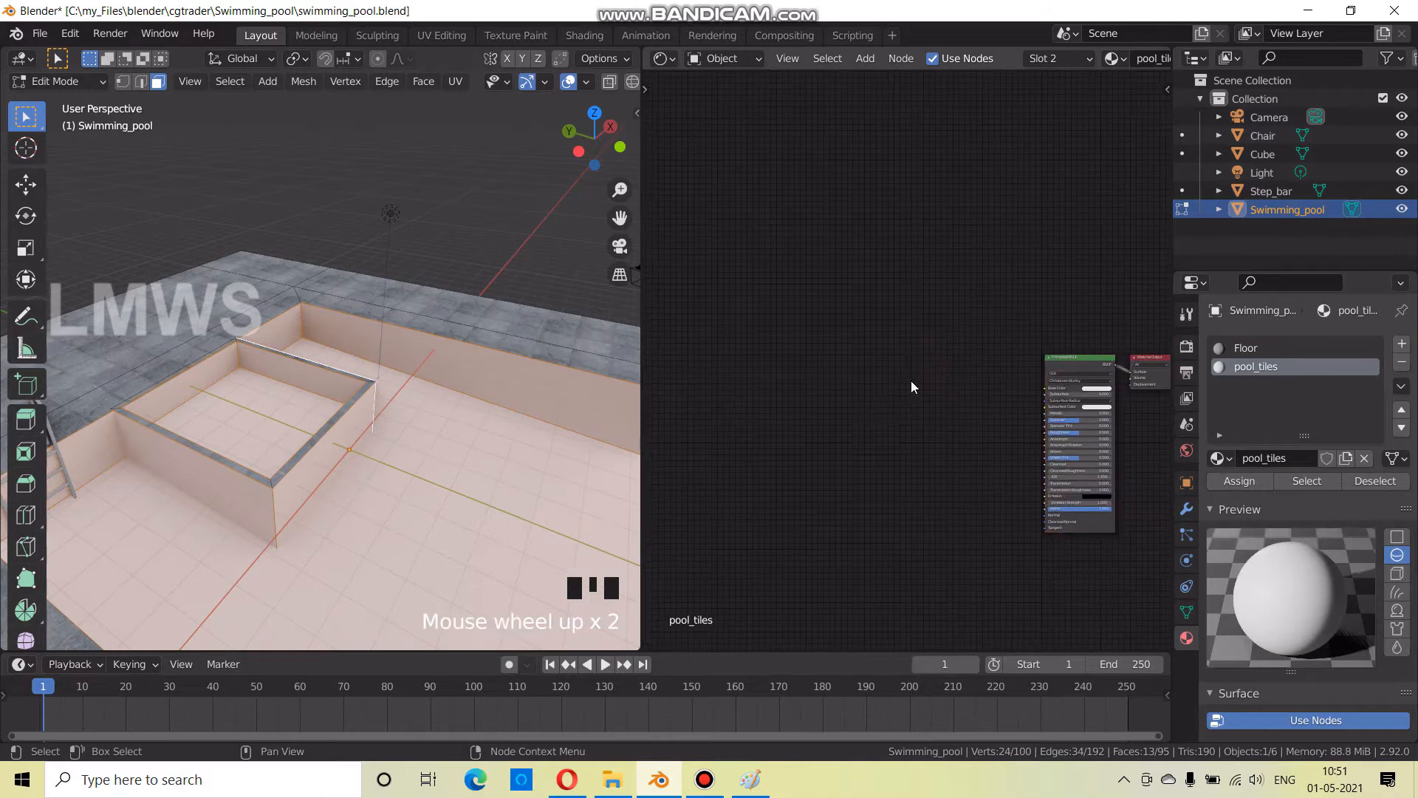
key(shift+a)
click(908, 360)
text(image)
key(Return)
click(911, 356)
Add a Texture Coordinate node ahead of the Image Texture node
key(shift+a)
click(913, 355)
text(tex)
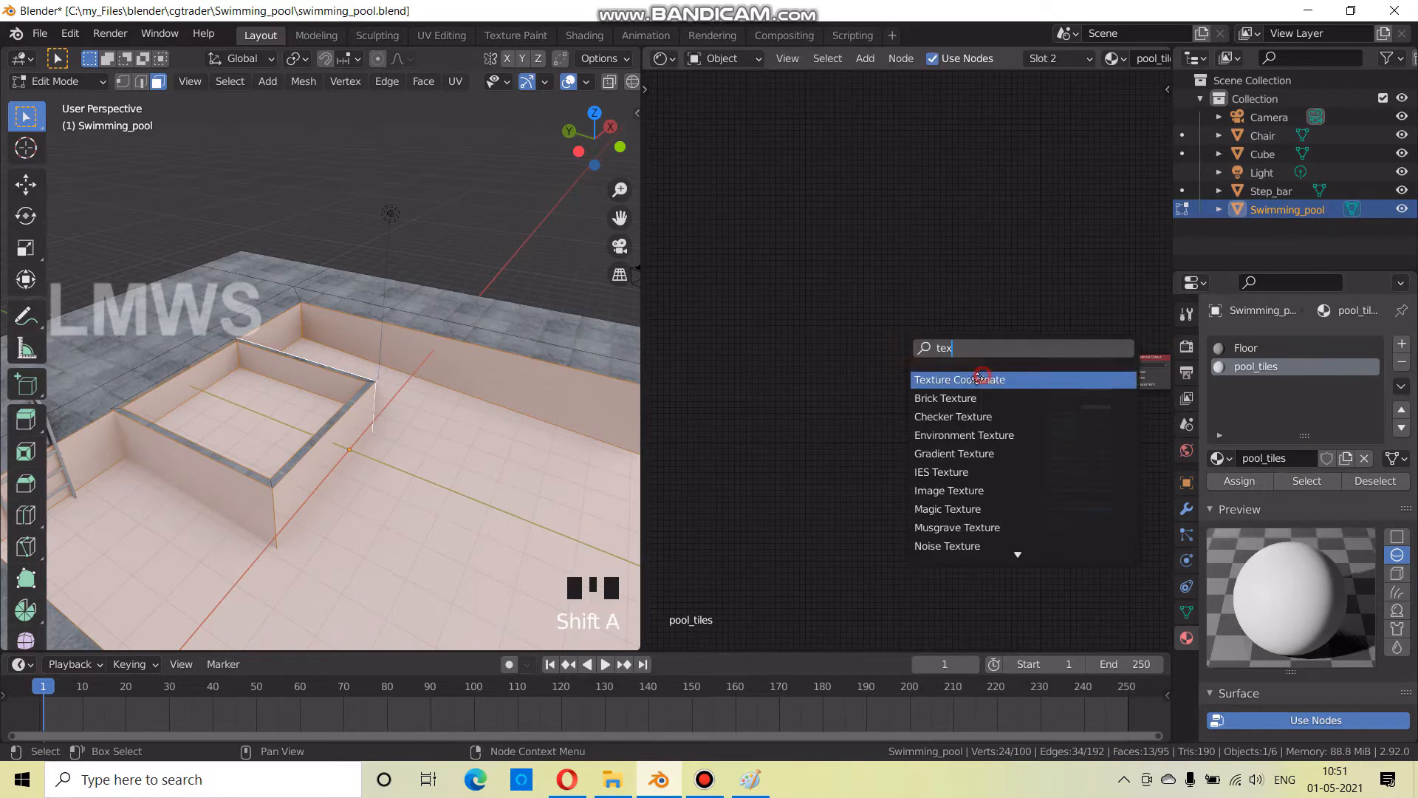
key(Return)
click(827, 343)
Add a Mapping node between the Texture Coordinate and Image Texture nodes
key(shift+a)
click(831, 338)
text(map)
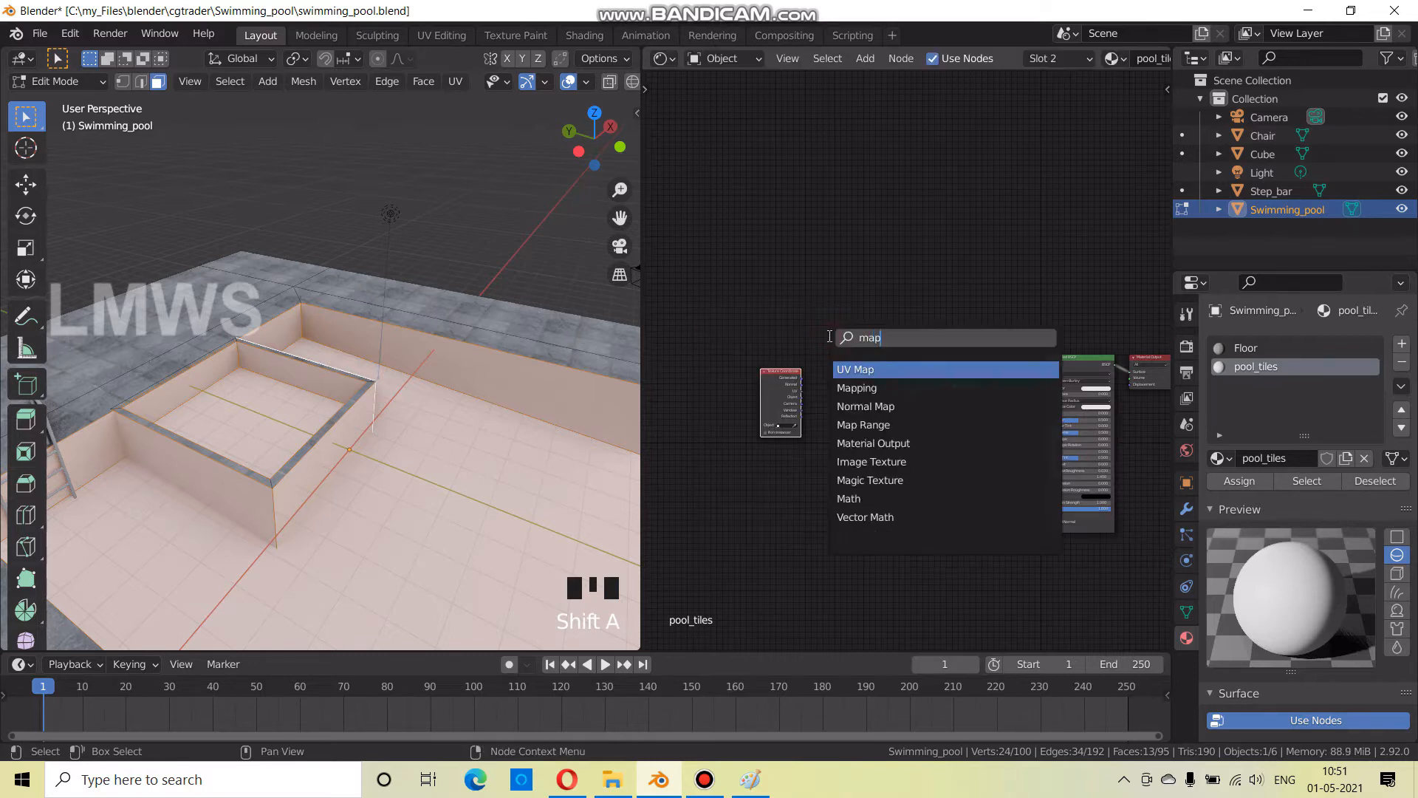
key(Down)
key(Return)
click(829, 337)
Link the Texture Coordinate's UV output to the Mapping node's Vector, and the Mapping output to the Image Texture's Vector
scroll(813, 399, up, 3)
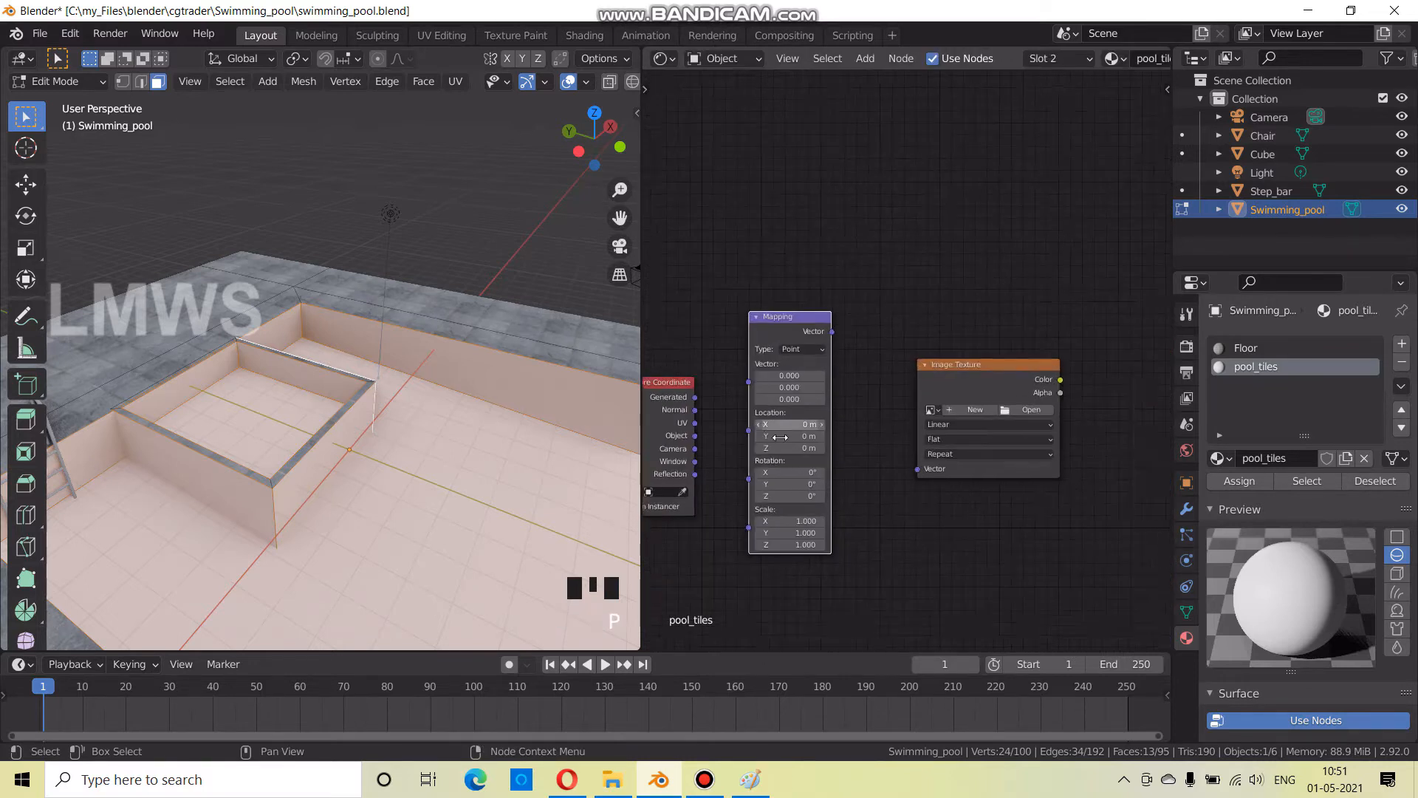
middle_drag(701, 436, 754, 451)
drag(804, 405, 803, 401)
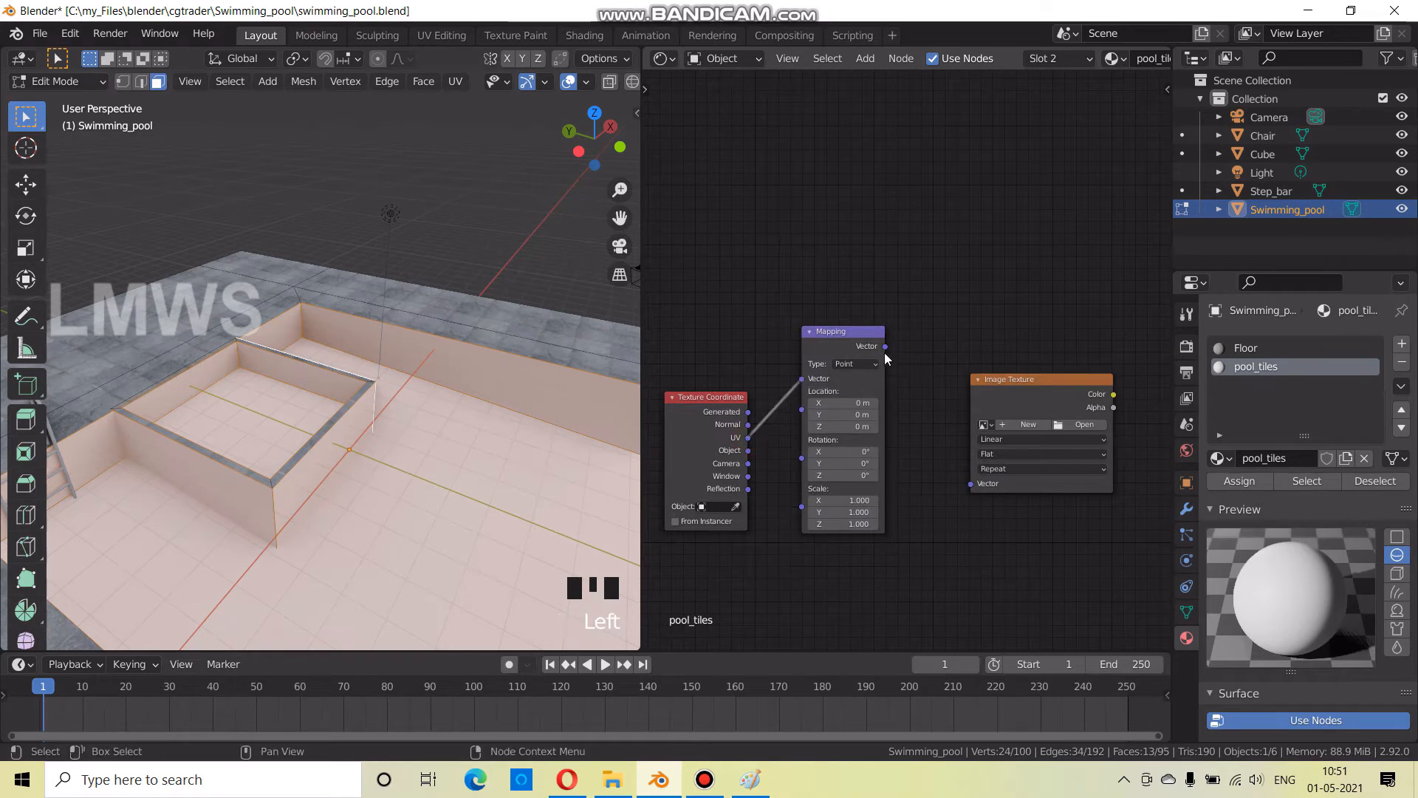
drag(974, 487, 972, 485)
Link the Image Texture's Color to the Base Color and load pool_tiles-diffuse.jpg as its image
middle_drag(1027, 528, 869, 557)
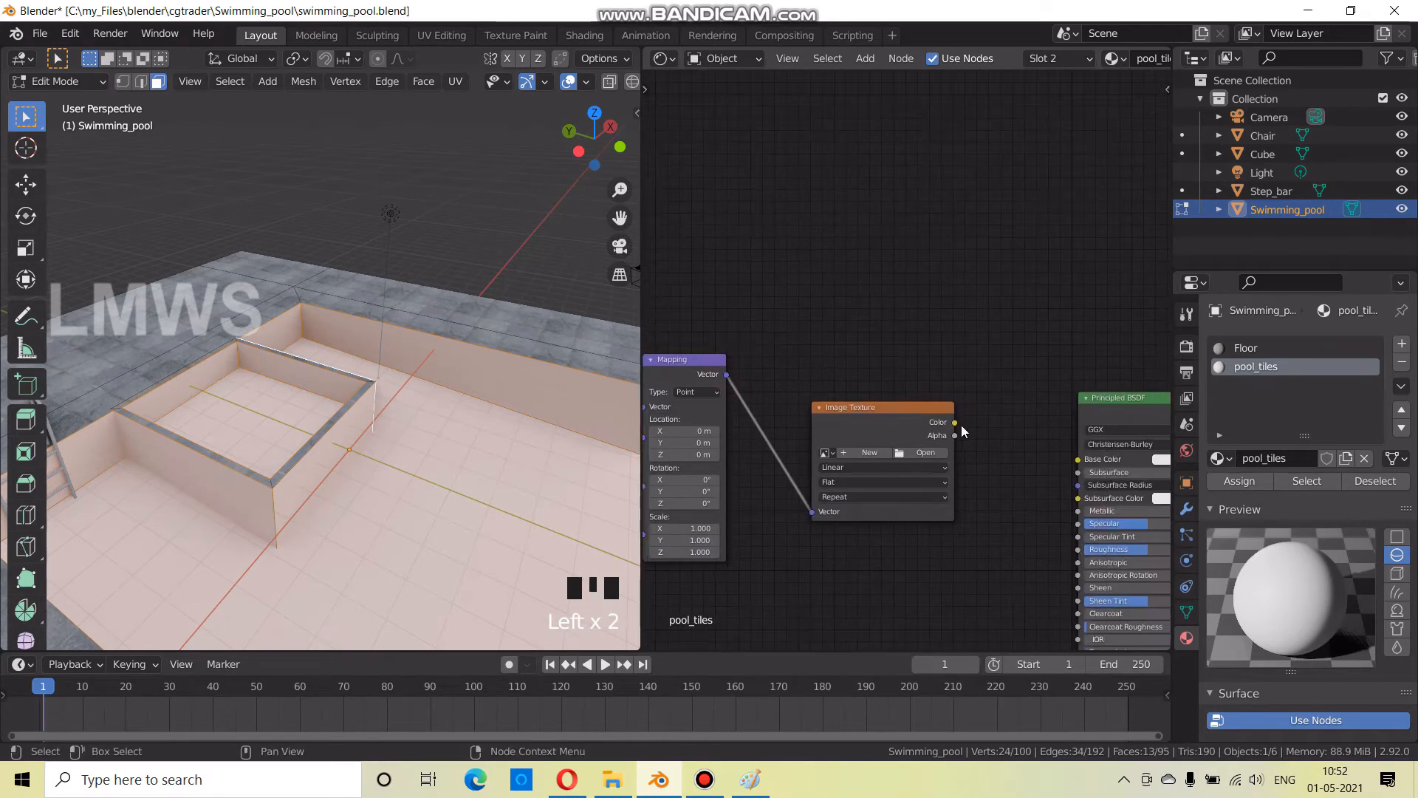
click(919, 449)
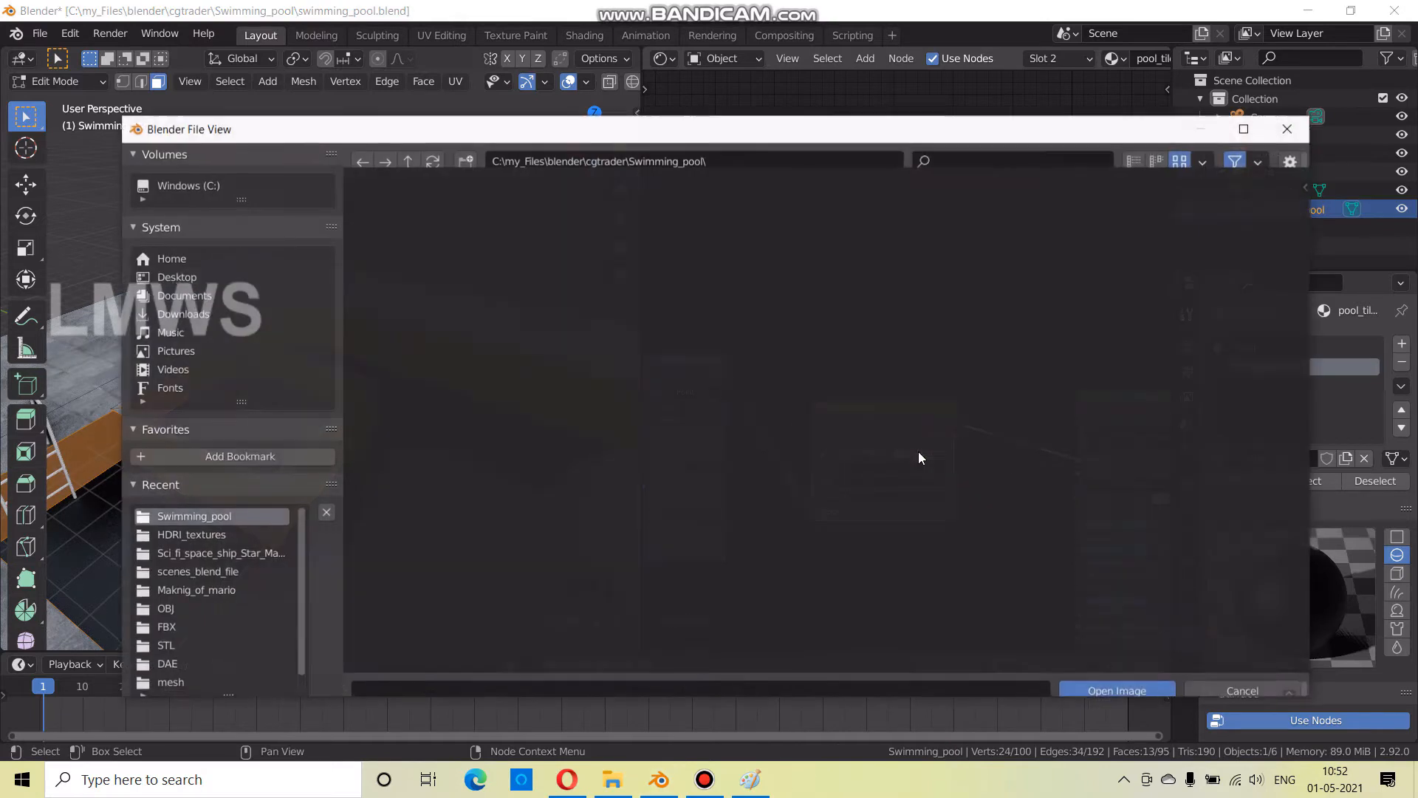
double_click(709, 268)
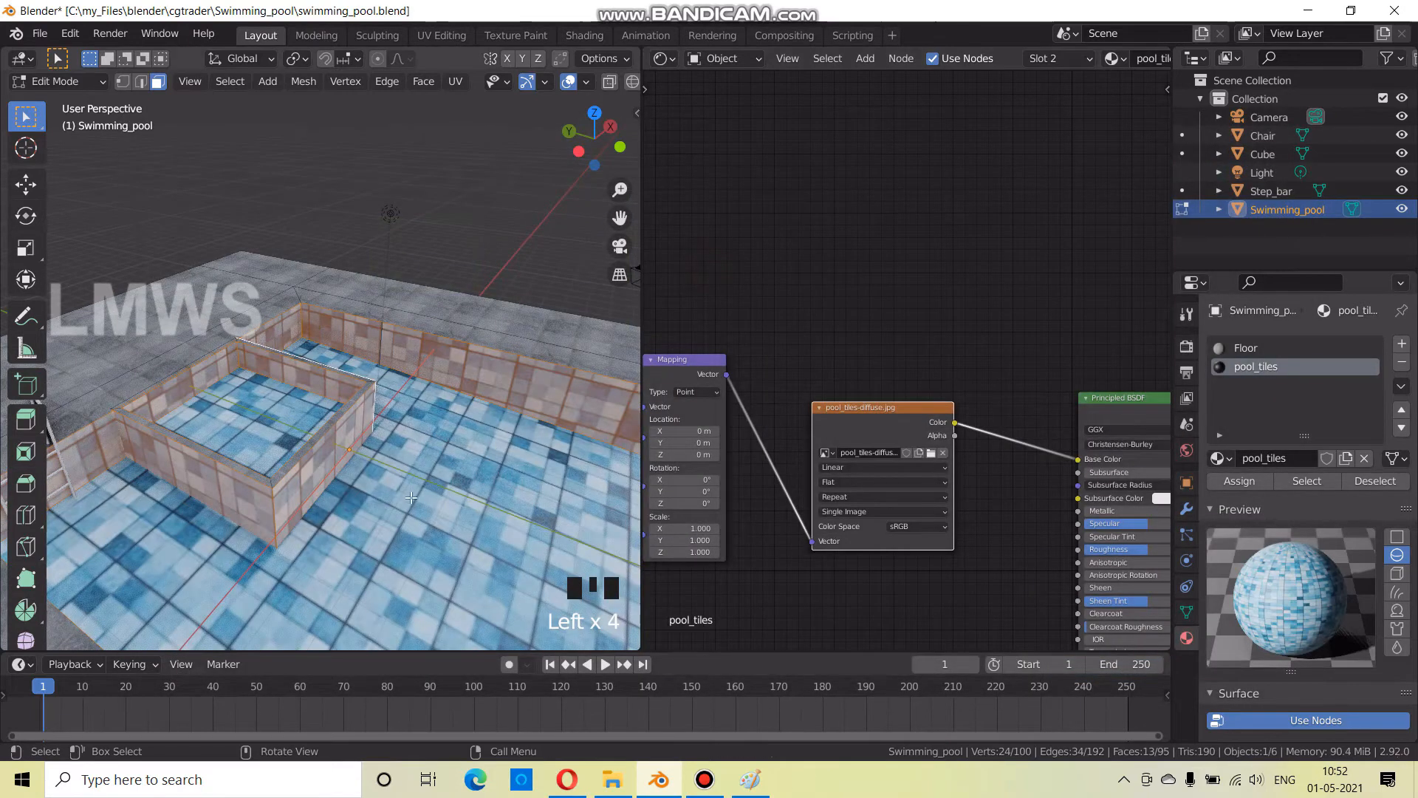
scroll(310, 458, down, 3)
middle_drag(310, 458, 325, 473)
scroll(311, 479, up, 4)
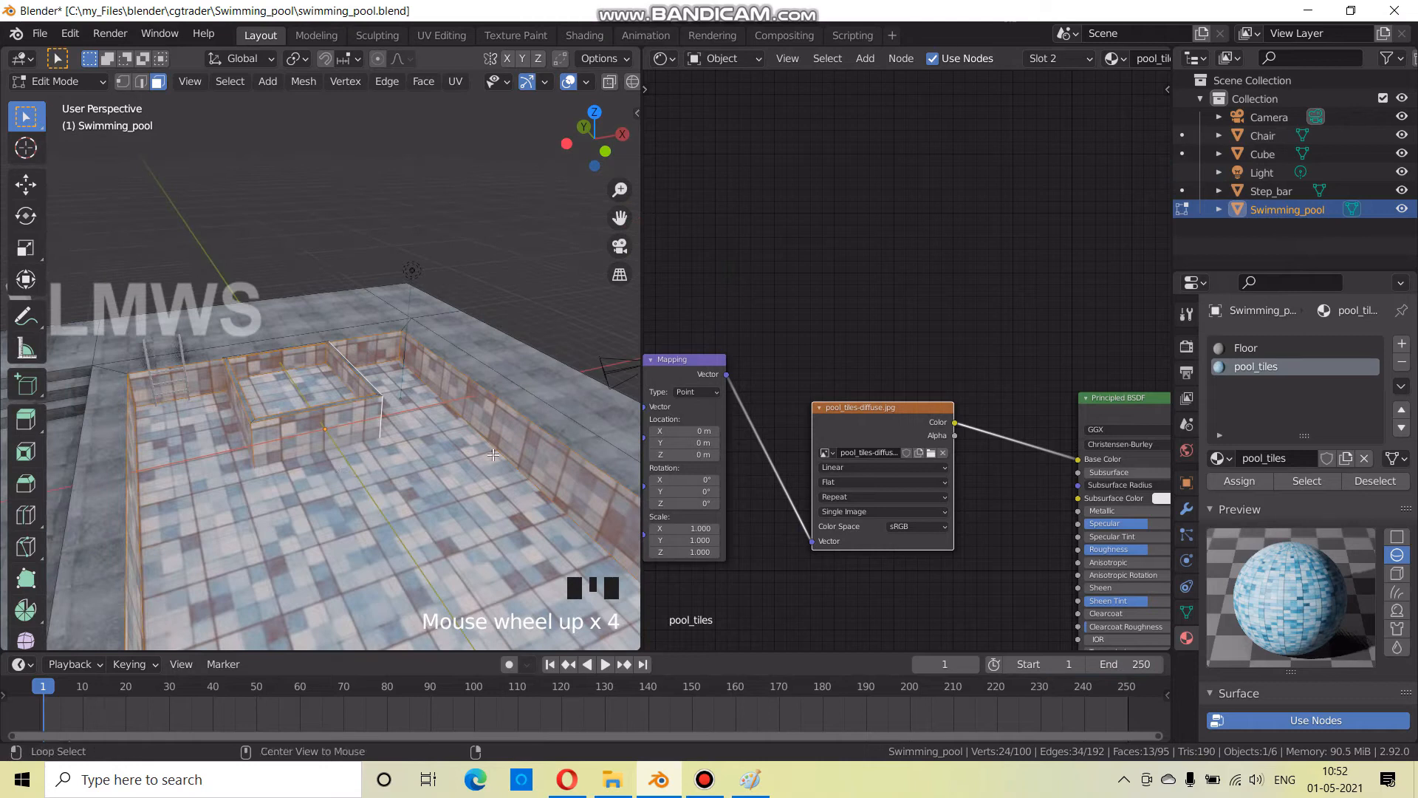
Leave Edit Mode on the pool and set the Mapping node's scale to 5 on X, Y and Z
key(Tab)
middle_drag(870, 573, 886, 574)
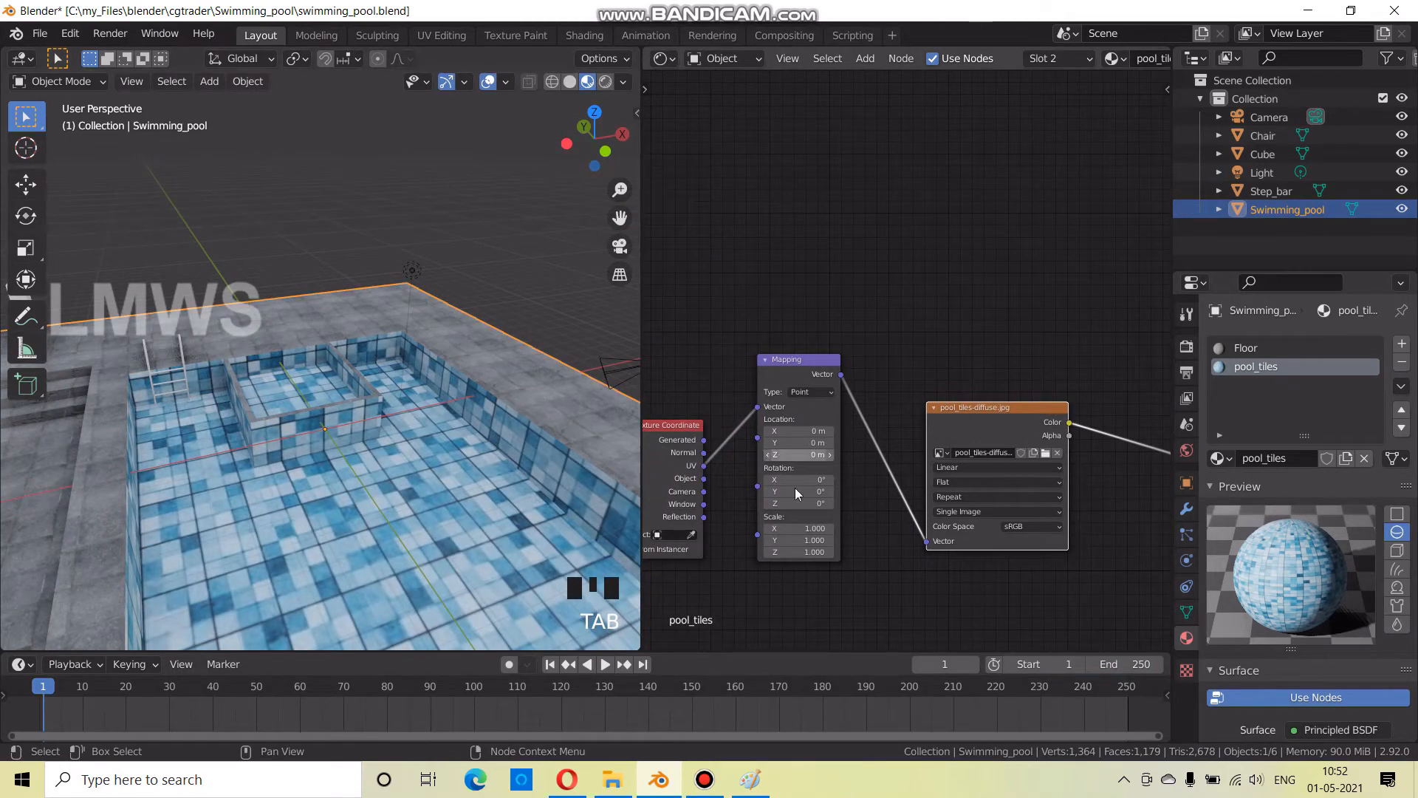
click(797, 526)
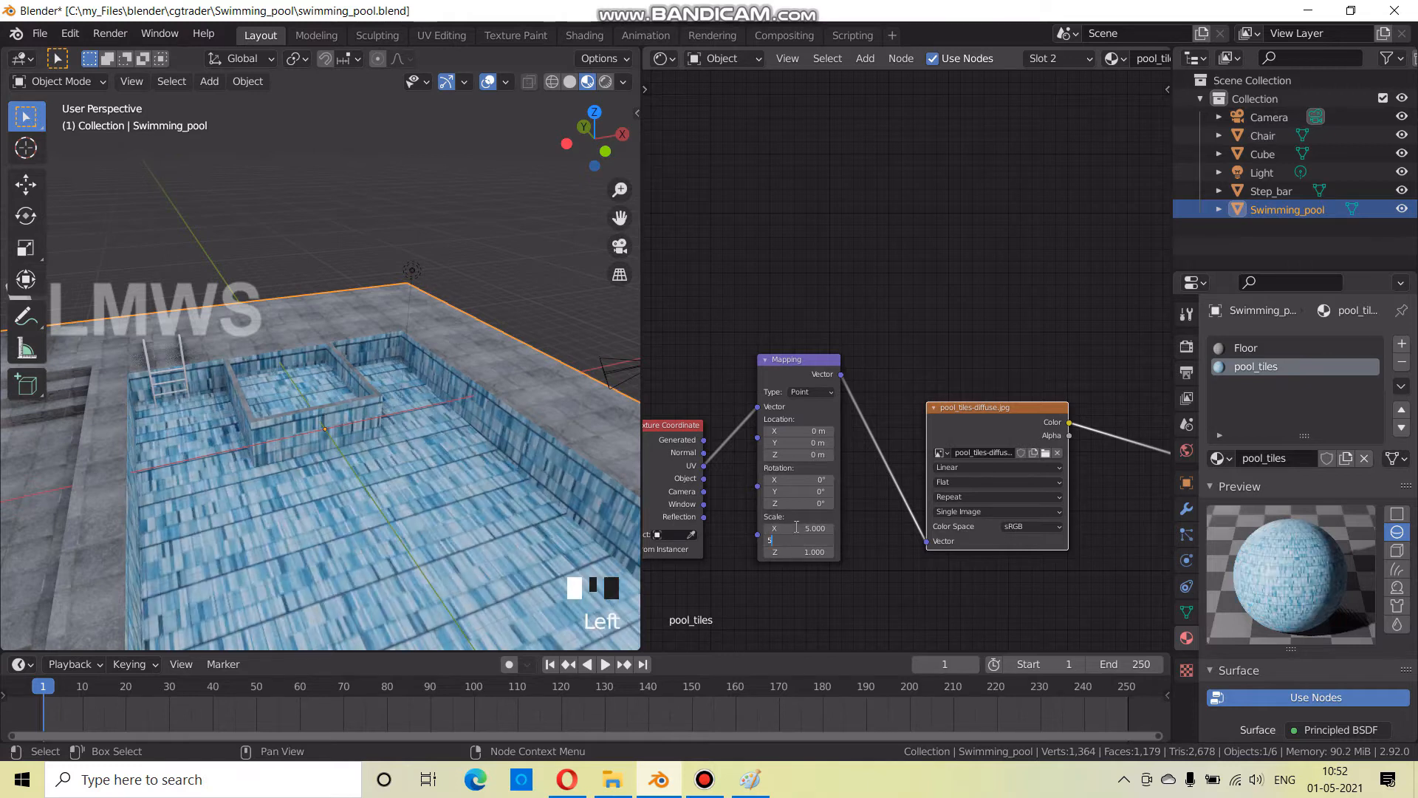
scroll(412, 433, up, 4)
middle_drag(286, 472, 318, 526)
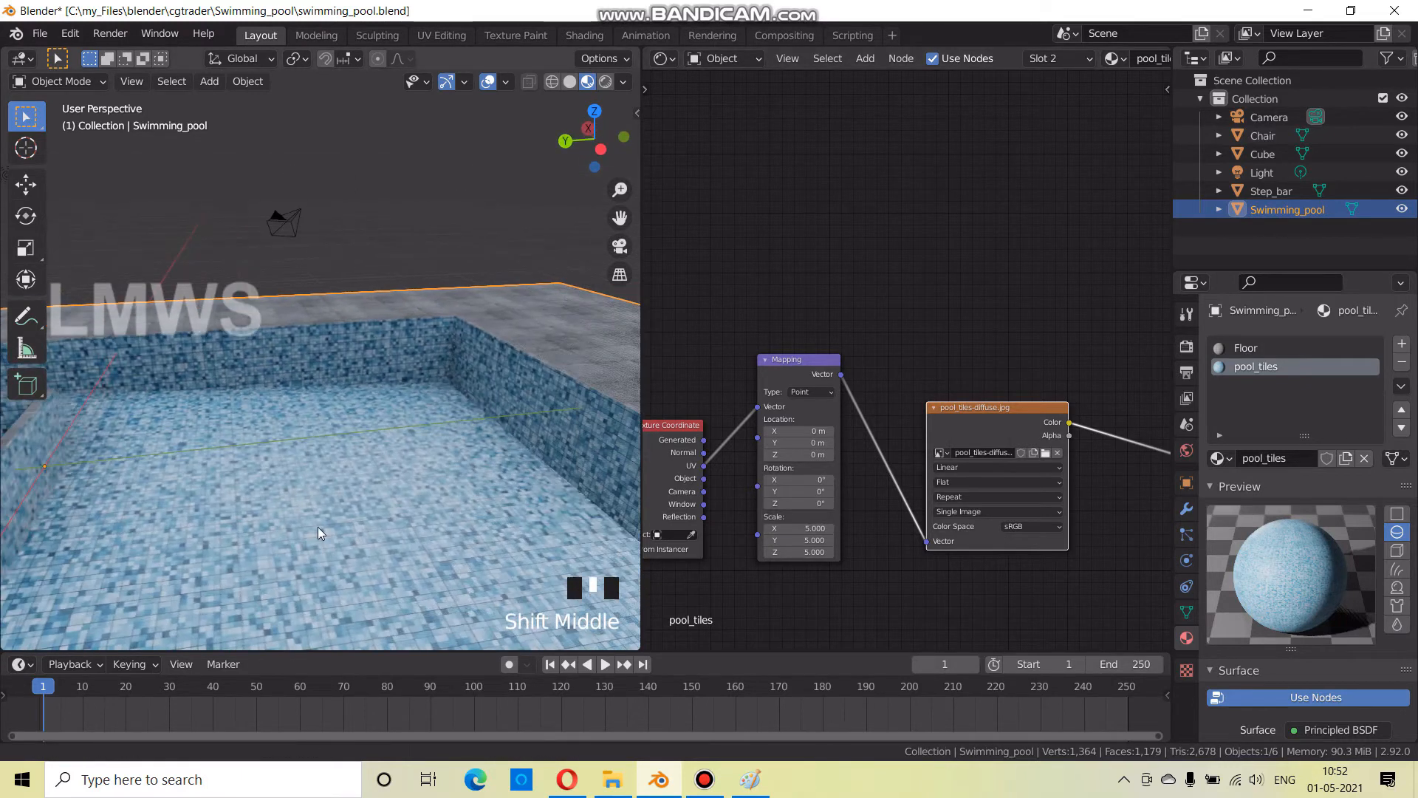
Set the pool_tiles Mapping scale to 8 on X, Y and Z and save the file
click(798, 526)
text(8)
key(Tab)
text(8)
key(Tab)
text(8)
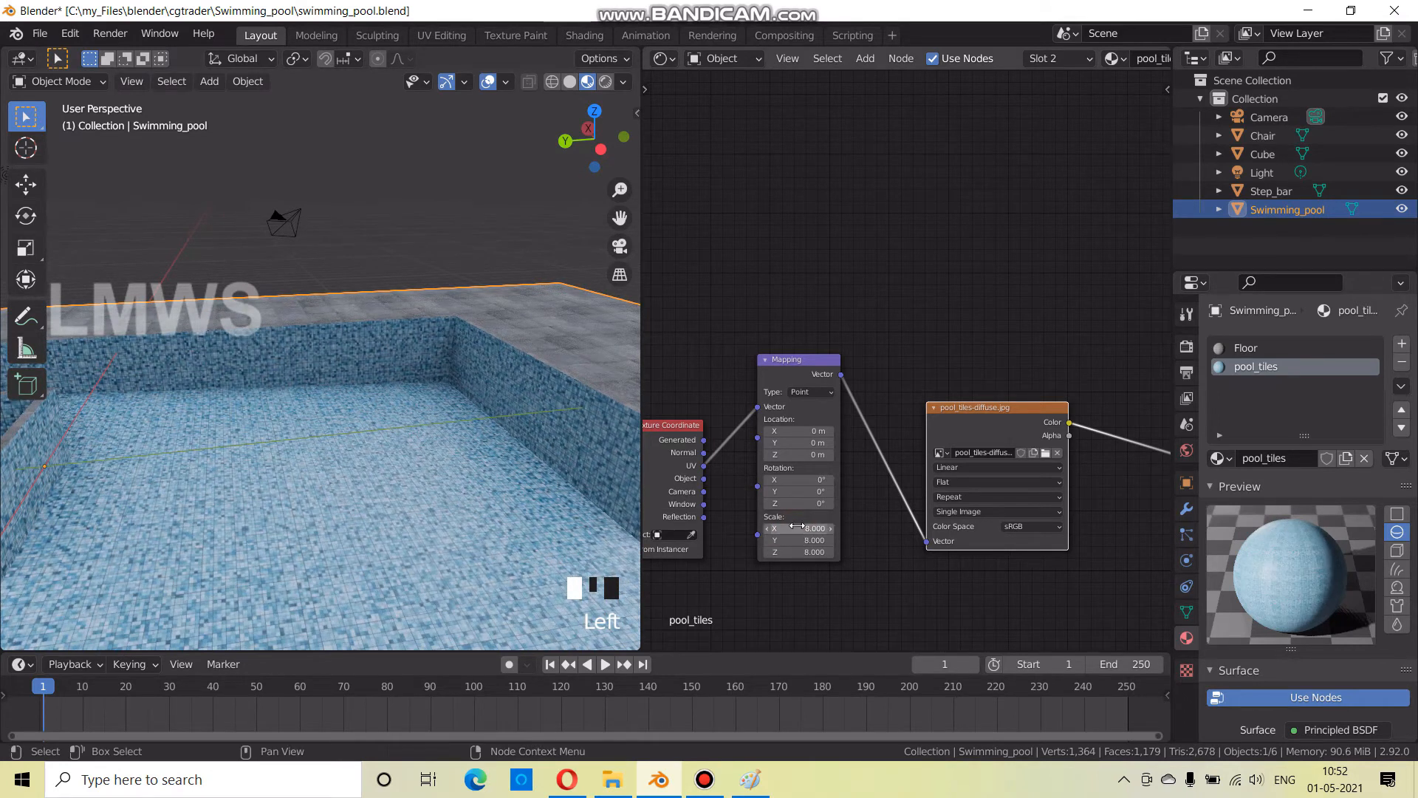
mouse_move(216, 454)
middle_down()
mouse_move(77, 455)
mouse_move(199, 442)
middle_up()
key(ctrl+s)
scroll(216, 441, up, 2)
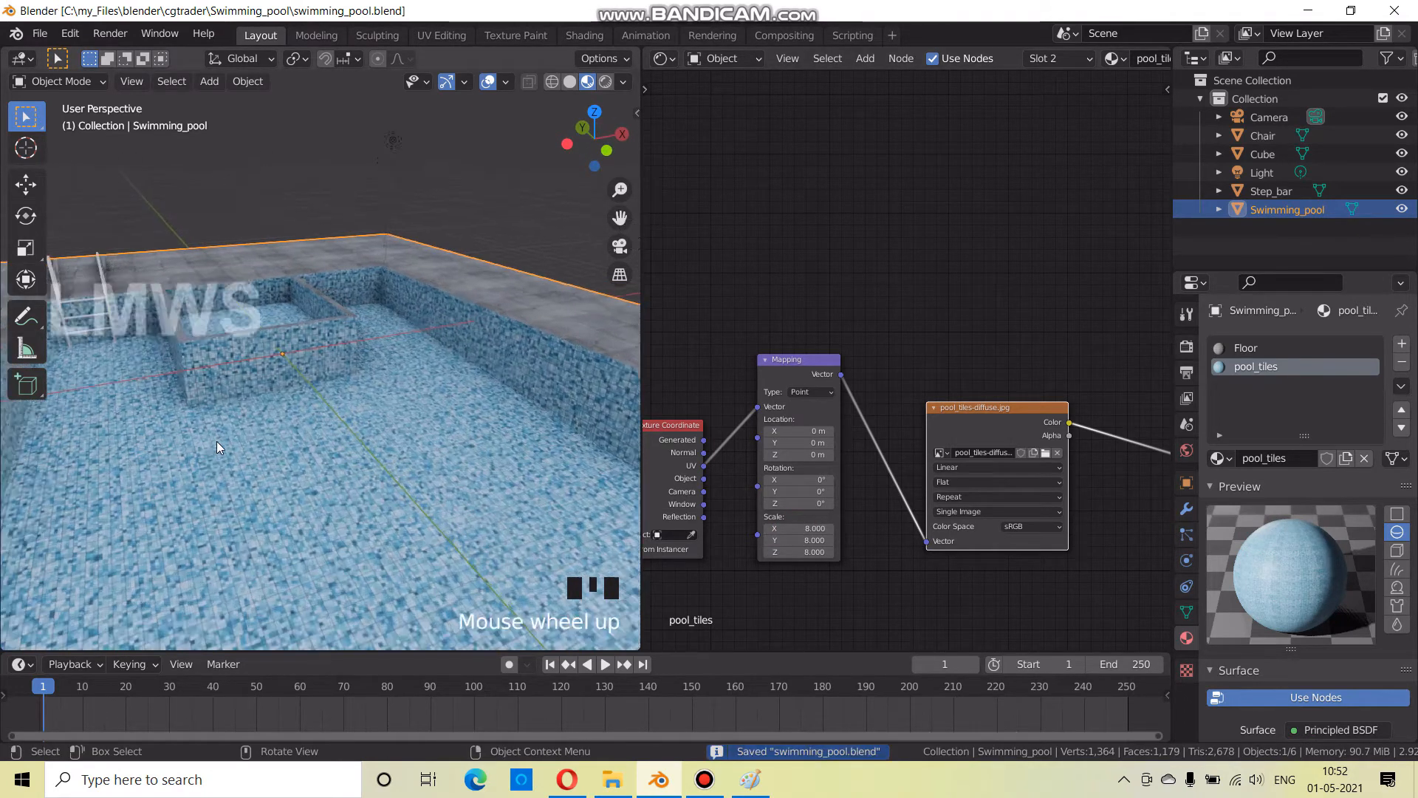
scroll(218, 447, up, 6)
scroll(188, 446, down, 5)
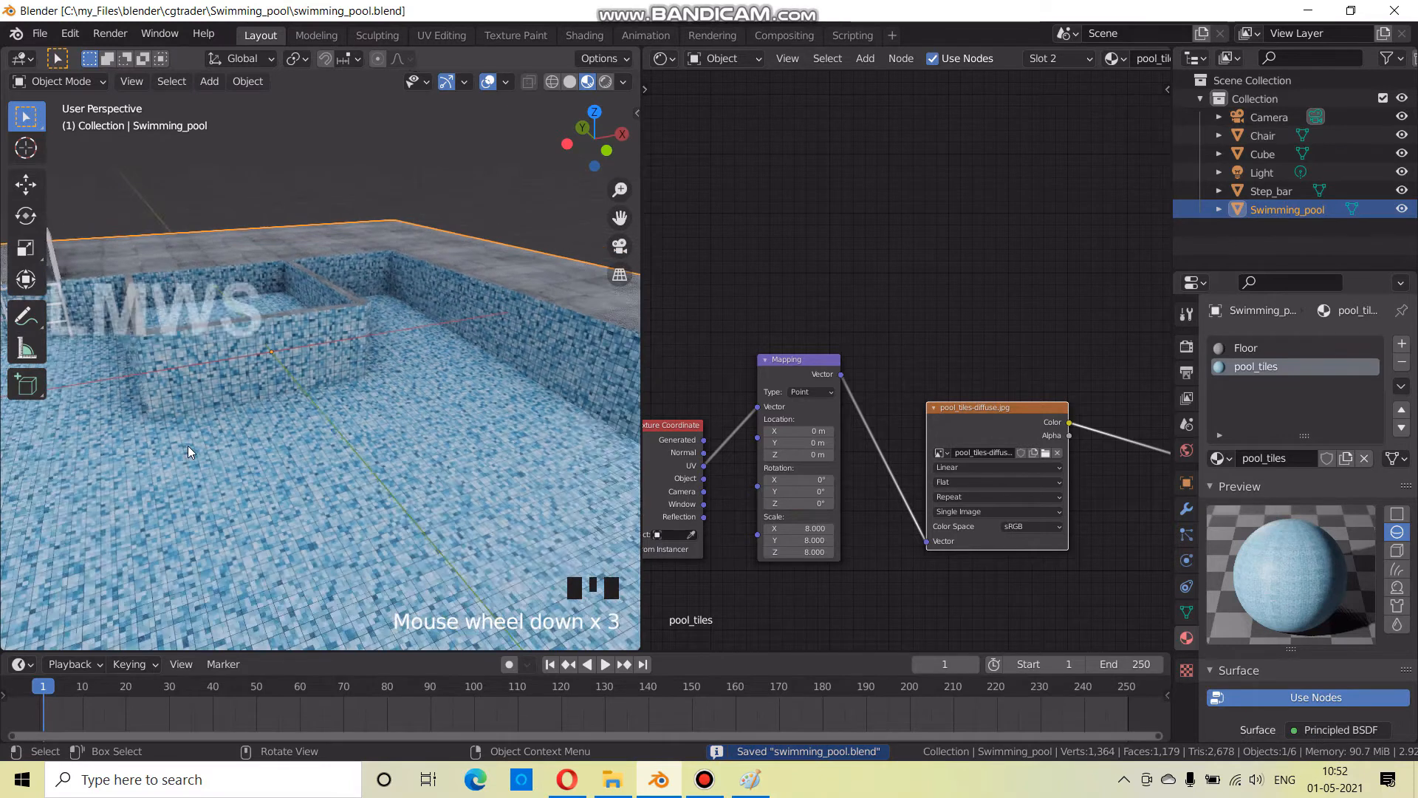
Set the Roughness of the pool_tiles Principled BSDF to 0
middle_drag(931, 548, 634, 416)
scroll(978, 412, up, 5)
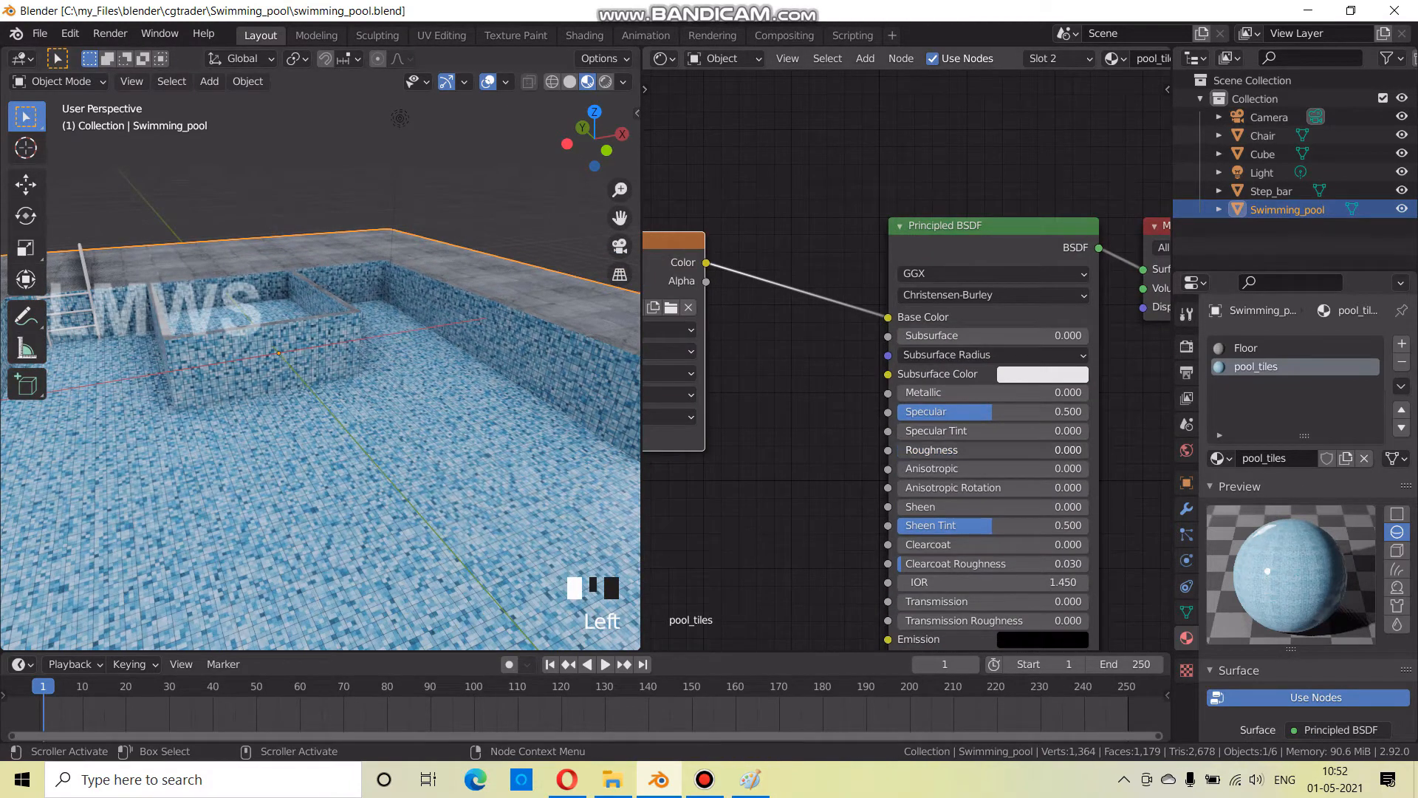
middle_drag(517, 421, 712, 485)
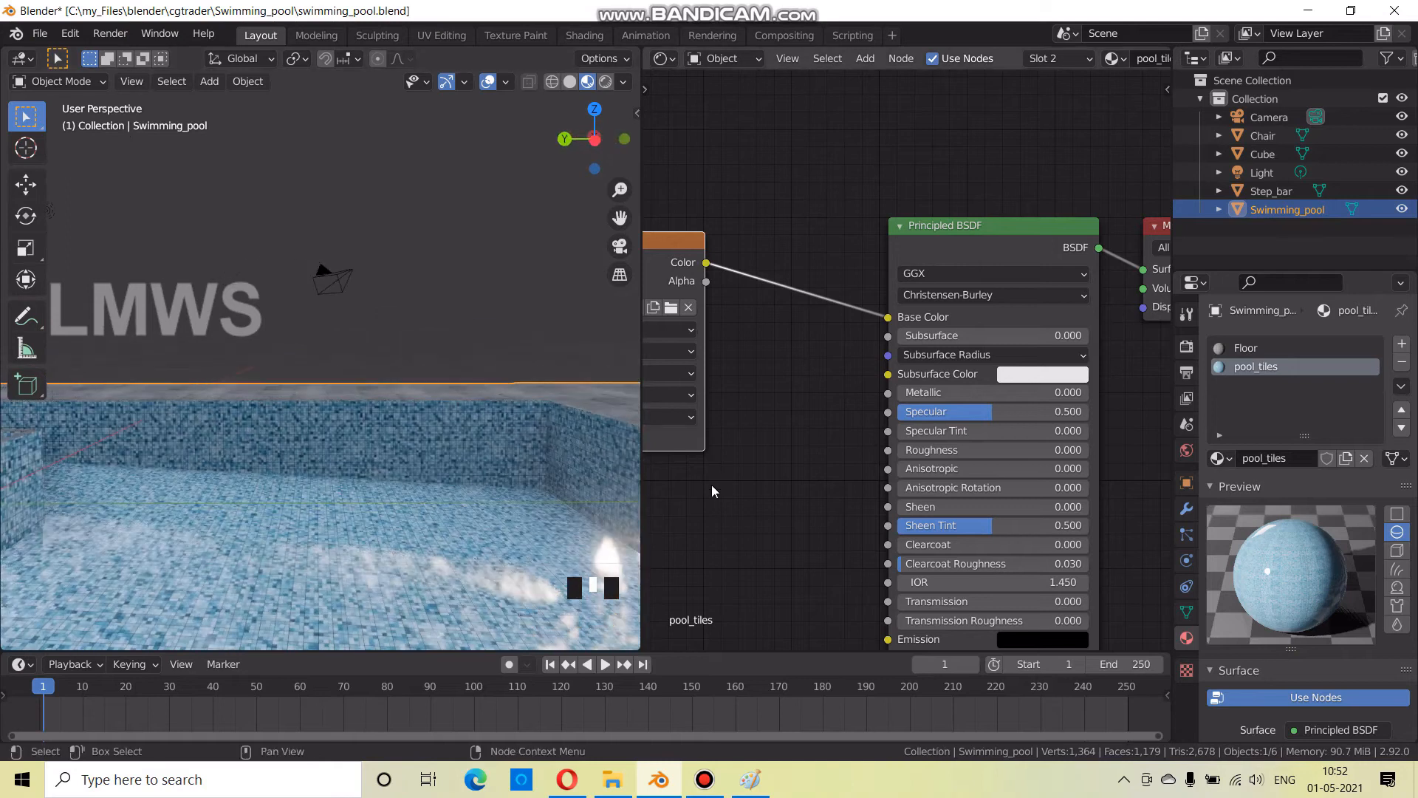
Try different Metallic amounts on the pool_tiles material and return Metallic to 0
scroll(576, 458, down, 3)
drag(914, 393, 897, 393)
middle_drag(411, 473, 385, 473)
scroll(384, 473, up, 6)
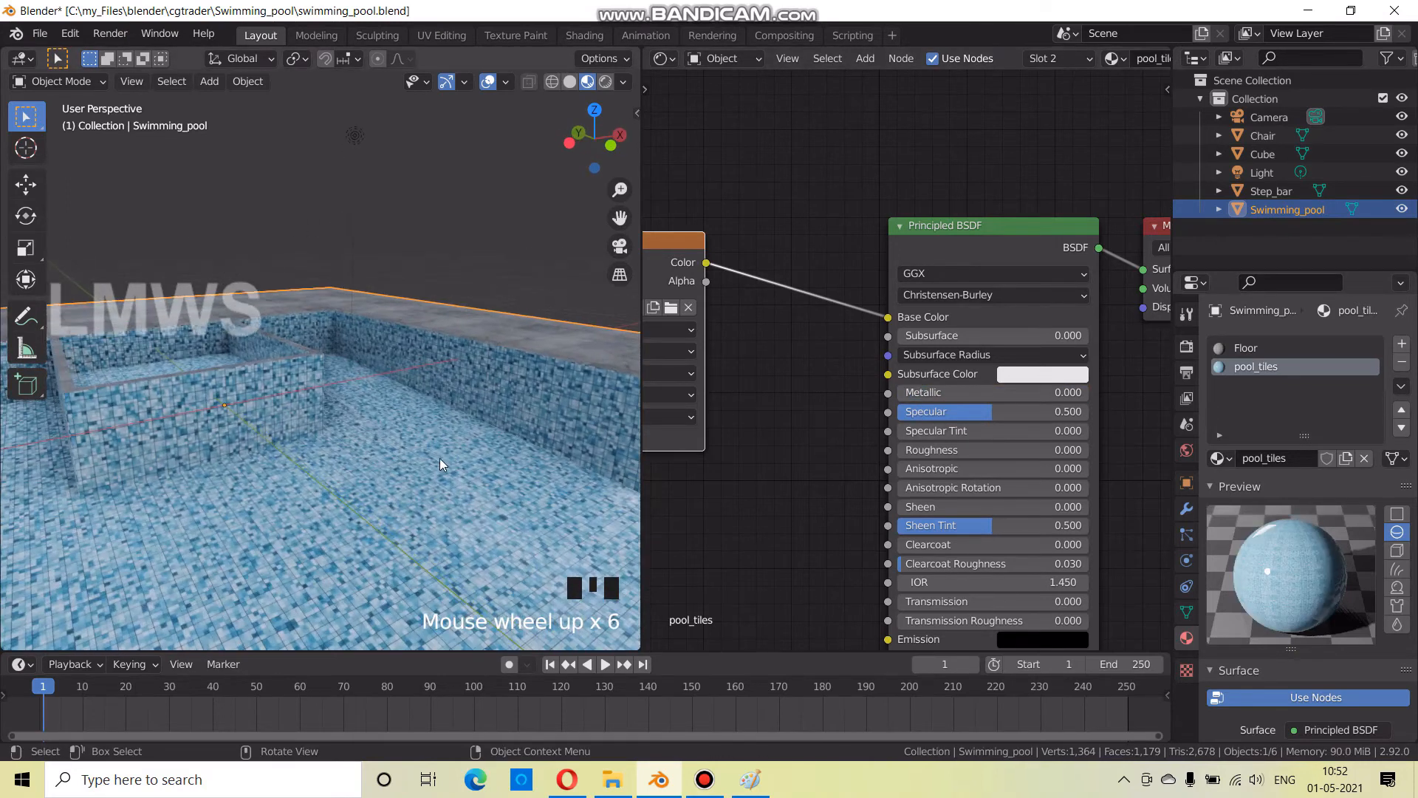
drag(944, 393, 898, 392)
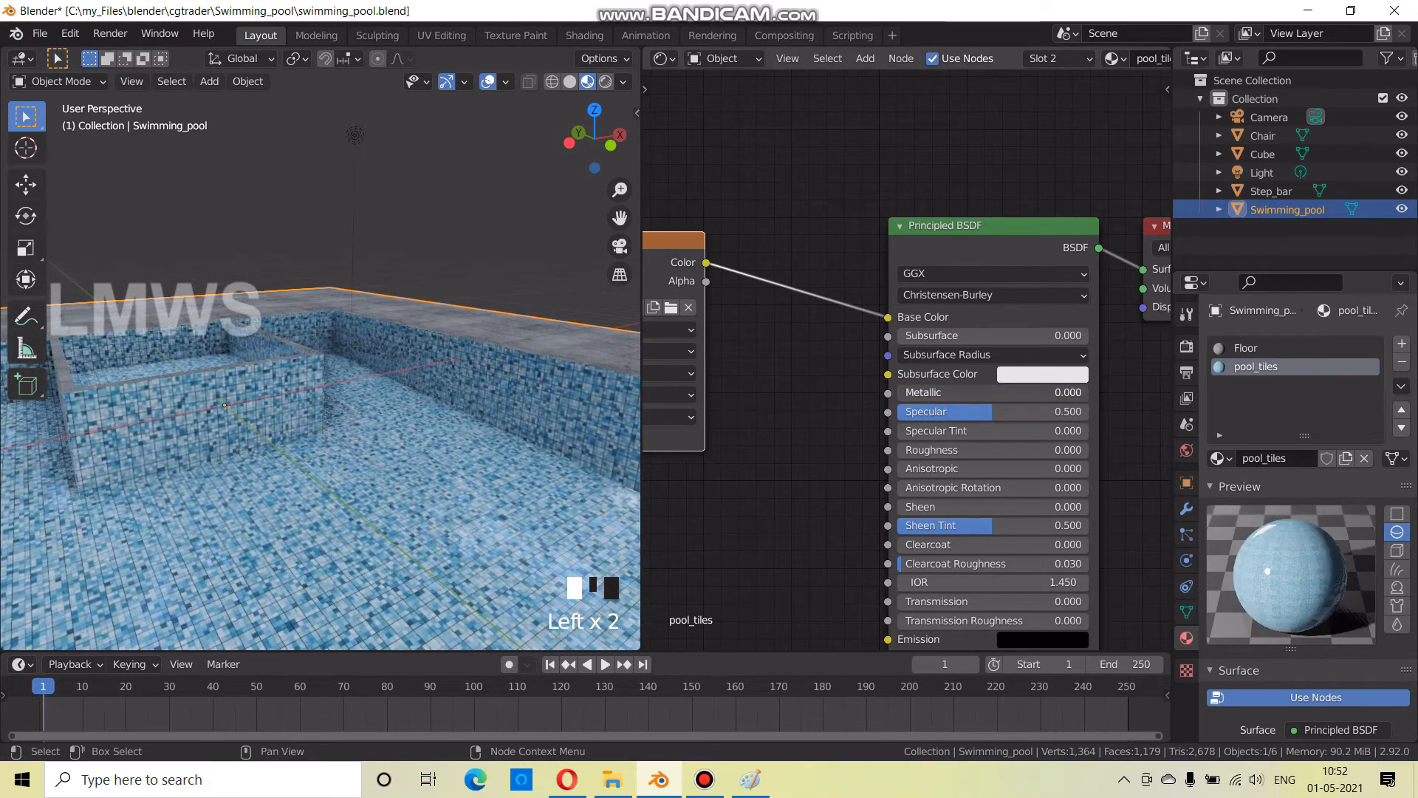
scroll(382, 465, down, 6)
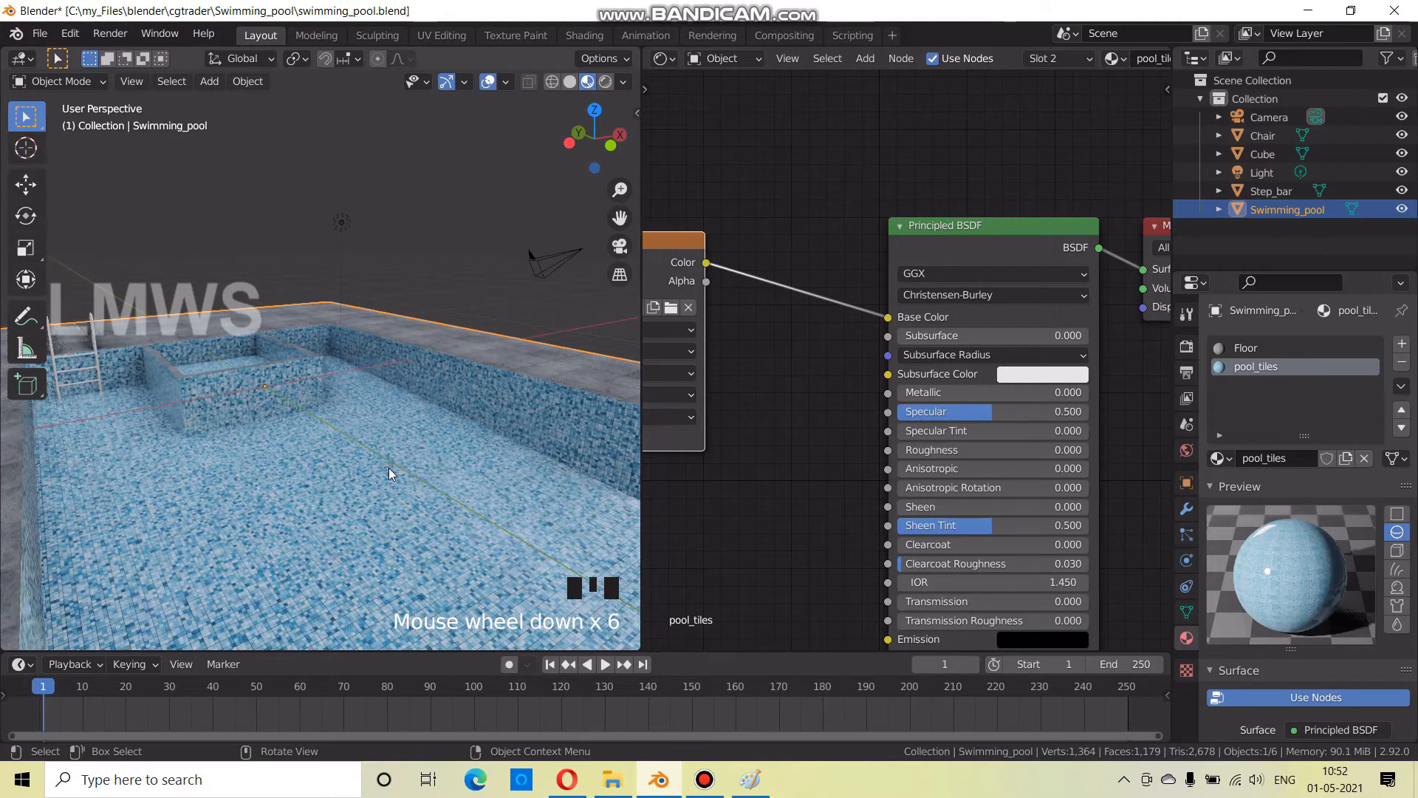
Select the pool ladder, give it a new material named Step_bar, and save the file
key(ctrl+s)
scroll(277, 455, down, 3)
shift+middle_drag(277, 455, 396, 415)
scroll(428, 529, up, 3)
scroll(341, 437, up, 4)
click(348, 458)
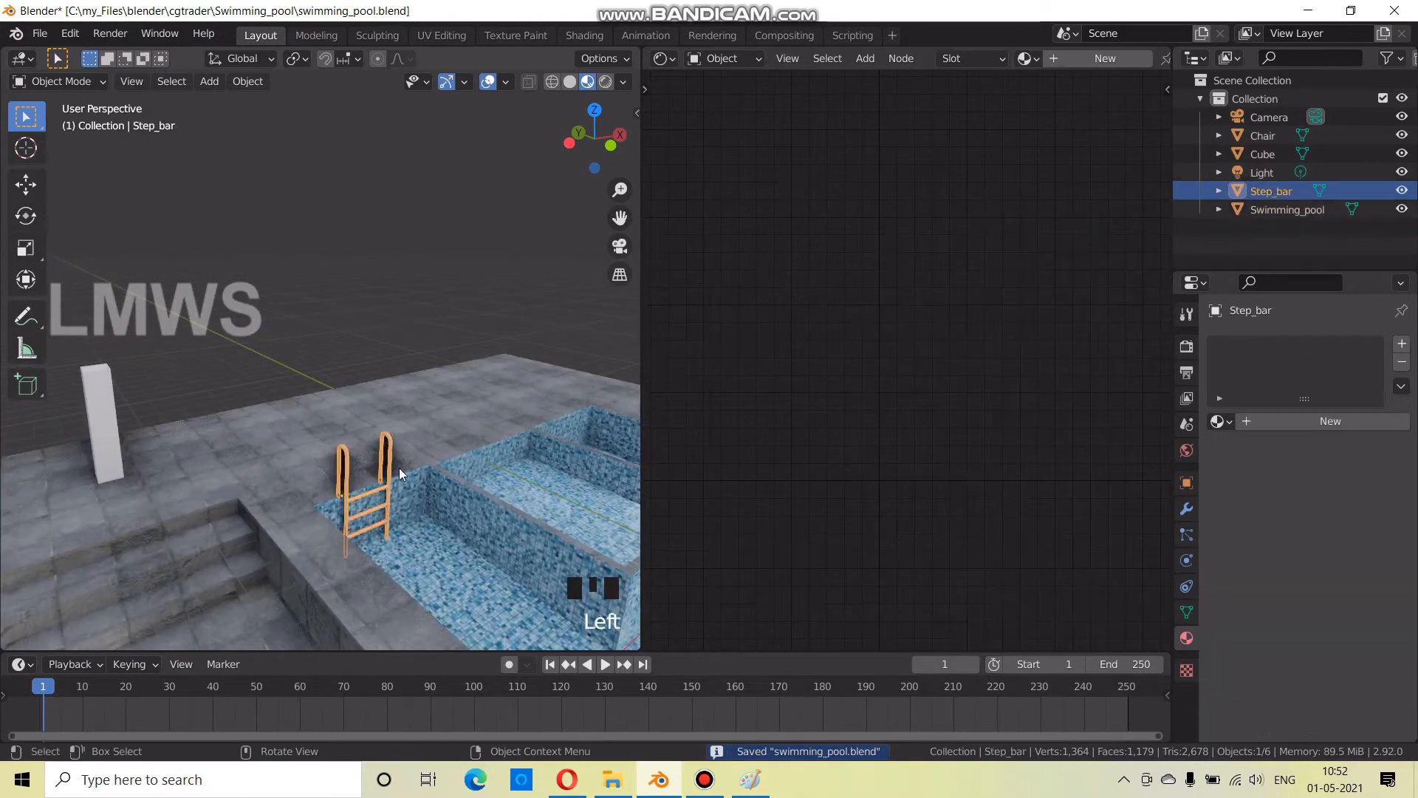
click(1304, 425)
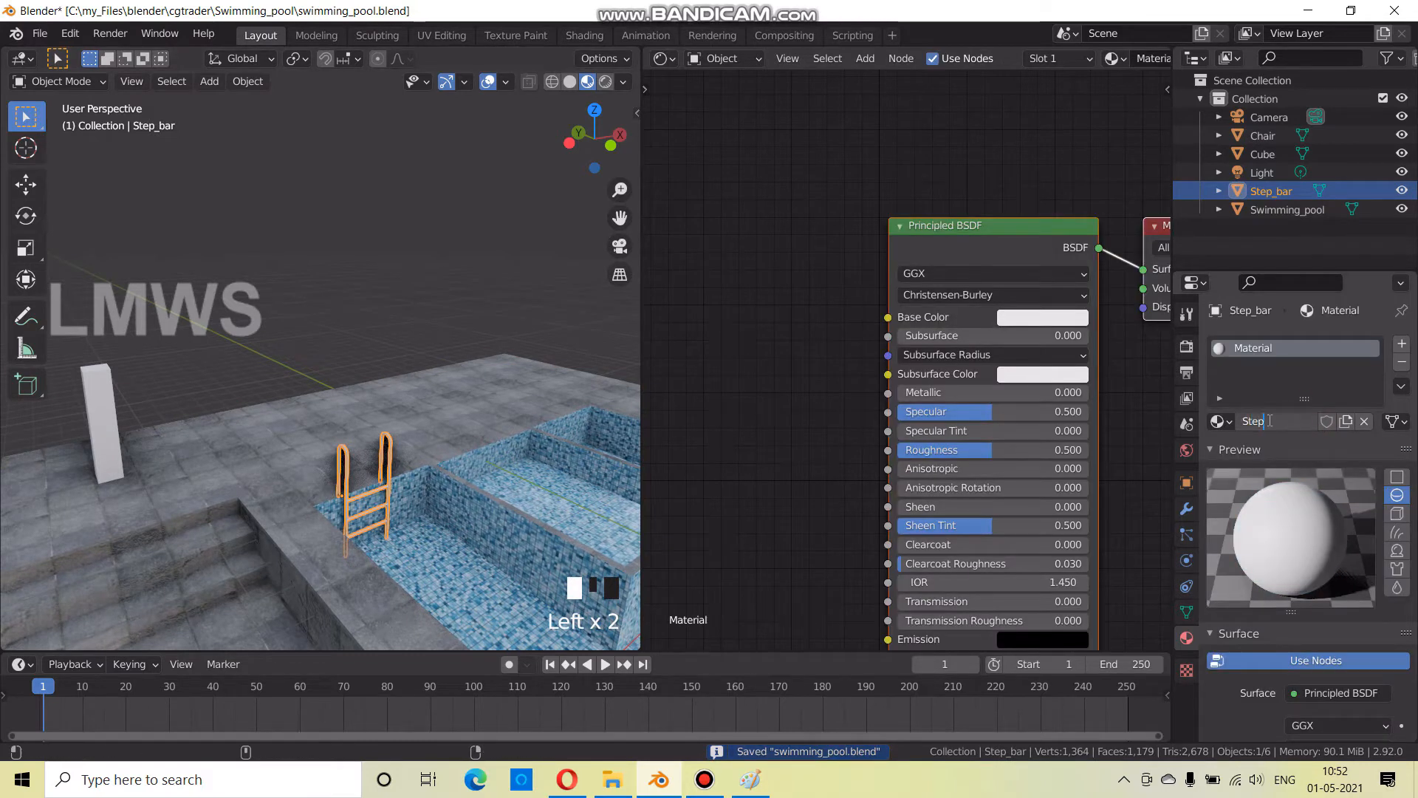
key(ctrl+s)
Set the Step_bar material's Metallic to 1 and Roughness to 0
scroll(924, 381, up, 3)
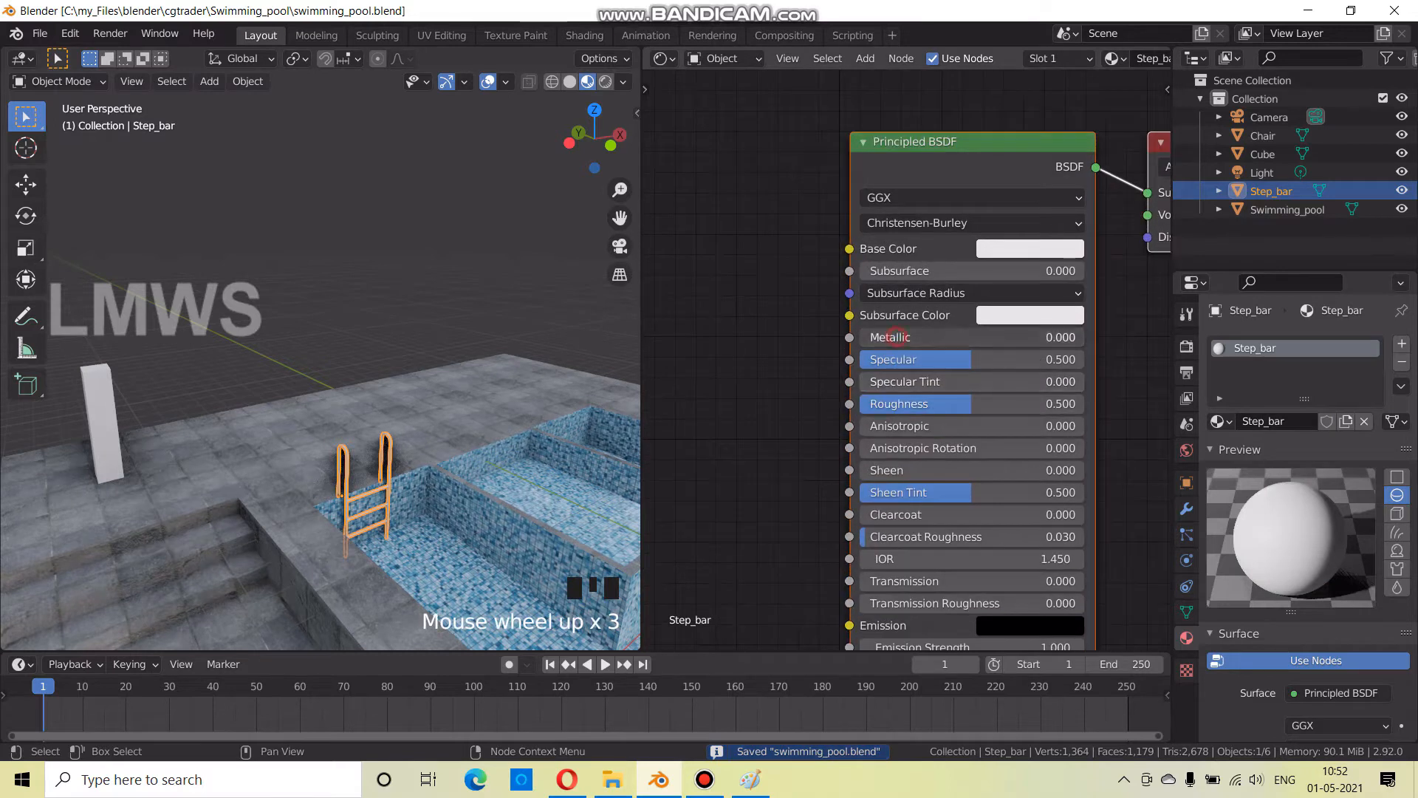
drag(954, 418, 864, 418)
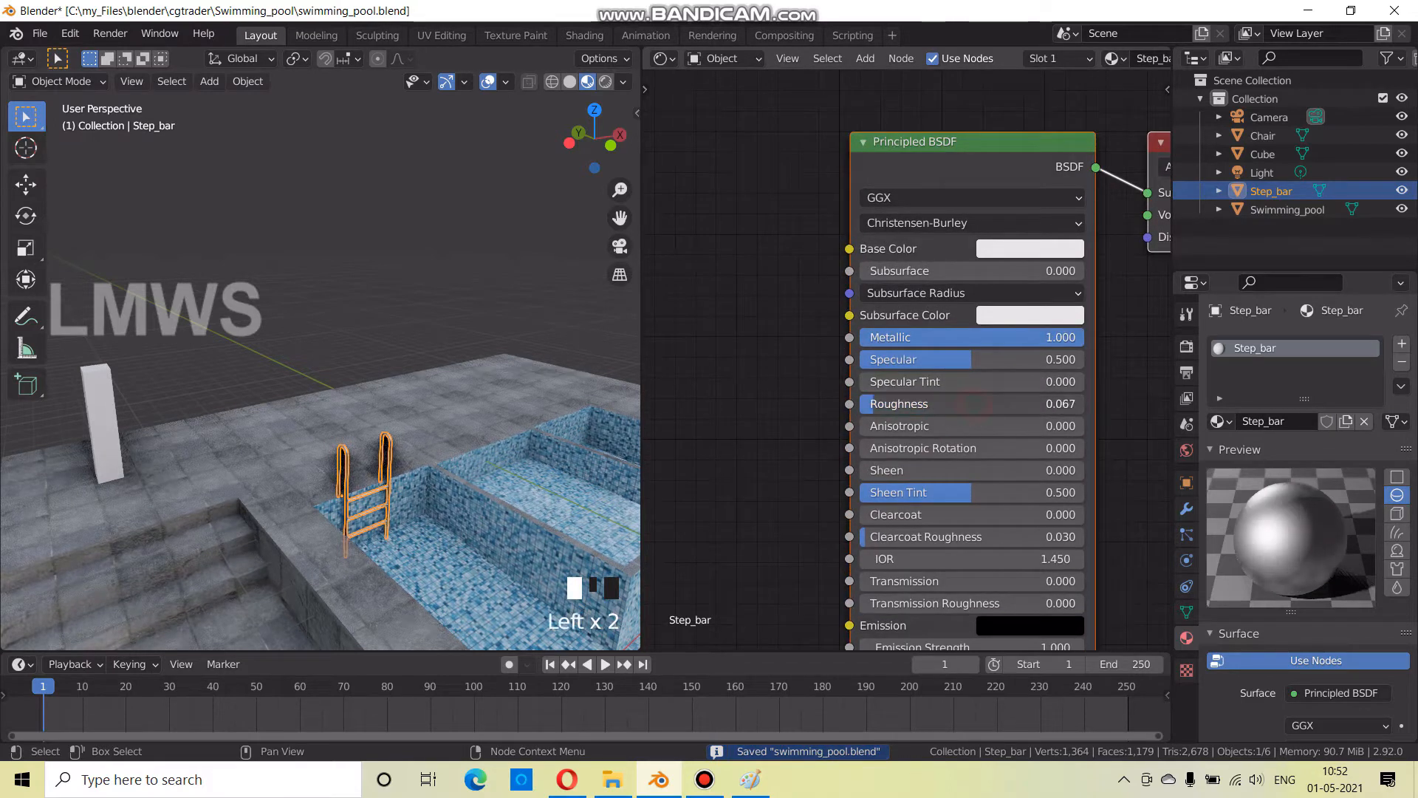
shift+middle_drag(421, 438, 542, 427)
scroll(397, 353, up, 3)
Apply smooth shading to the ladder and save the file
scroll(244, 421, down, 9)
shift+middle_drag(244, 421, 619, 372)
scroll(506, 464, up, 7)
scroll(497, 493, down, 2)
middle_drag(495, 495, 377, 473)
shift+middle_drag(377, 473, 350, 408)
click(318, 379)
right_click(318, 381)
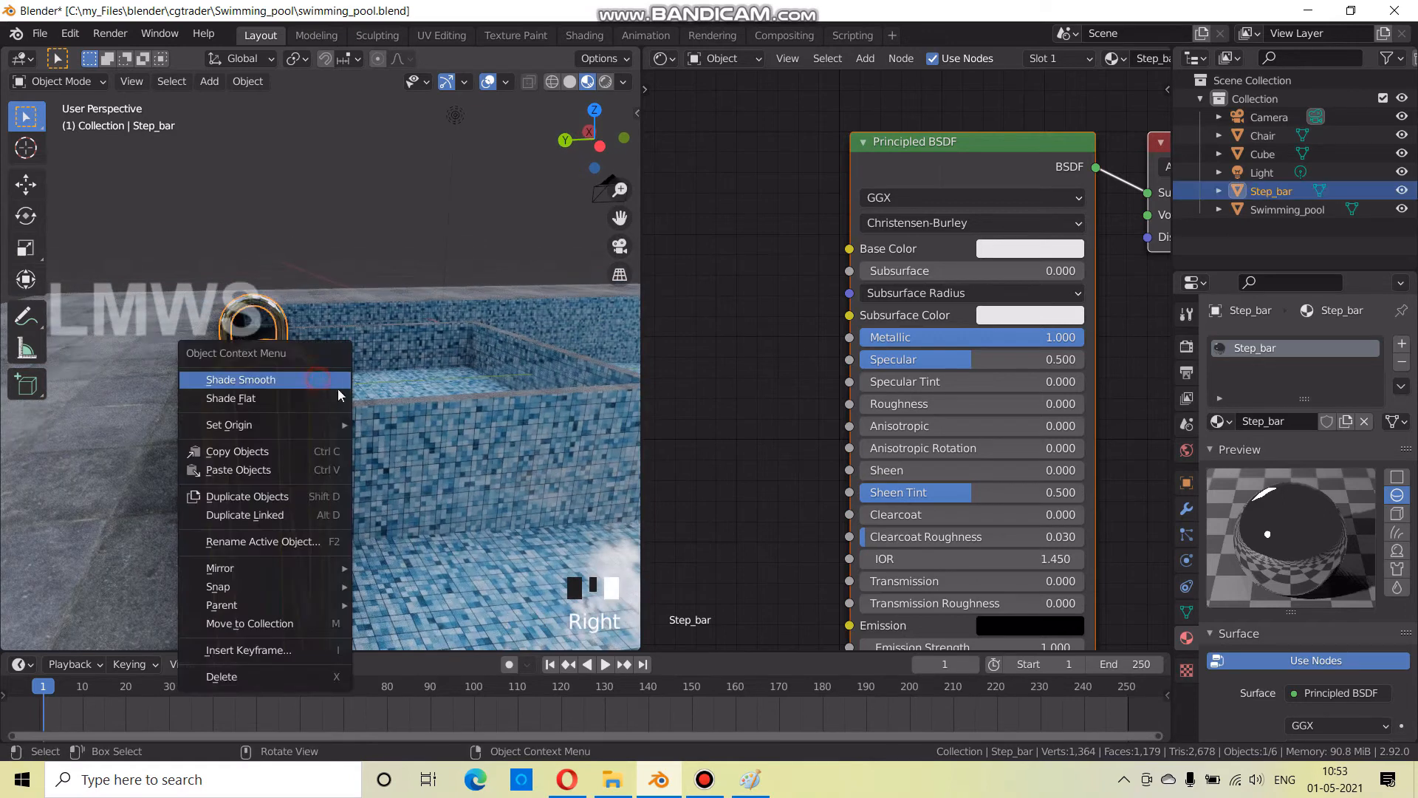
click(338, 387)
scroll(396, 464, down, 3)
middle_drag(396, 464, 477, 437)
scroll(307, 421, up, 4)
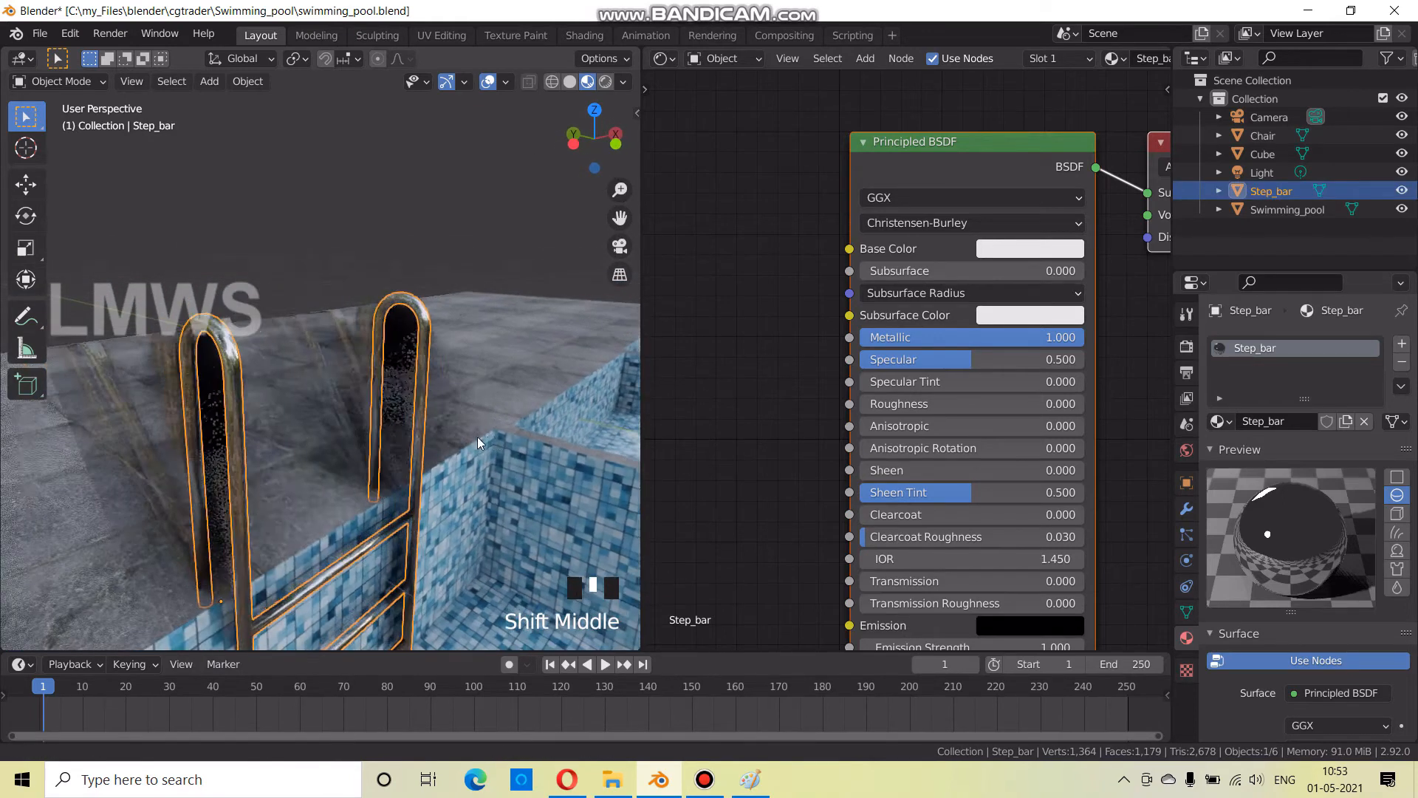
key(ctrl+s)
Duplicate the ladder along the X axis to the far end of the pool, deselect everything and save the file
mouse_move(297, 417)
middle_down()
mouse_move(281, 475)
mouse_move(353, 473)
mouse_move(148, 477)
mouse_move(312, 445)
mouse_move(313, 405)
middle_up()
scroll(319, 424, up, 2)
scroll(340, 435, down, 8)
key(shift+d)
key(x)
click(430, 455)
scroll(408, 329, up, 3)
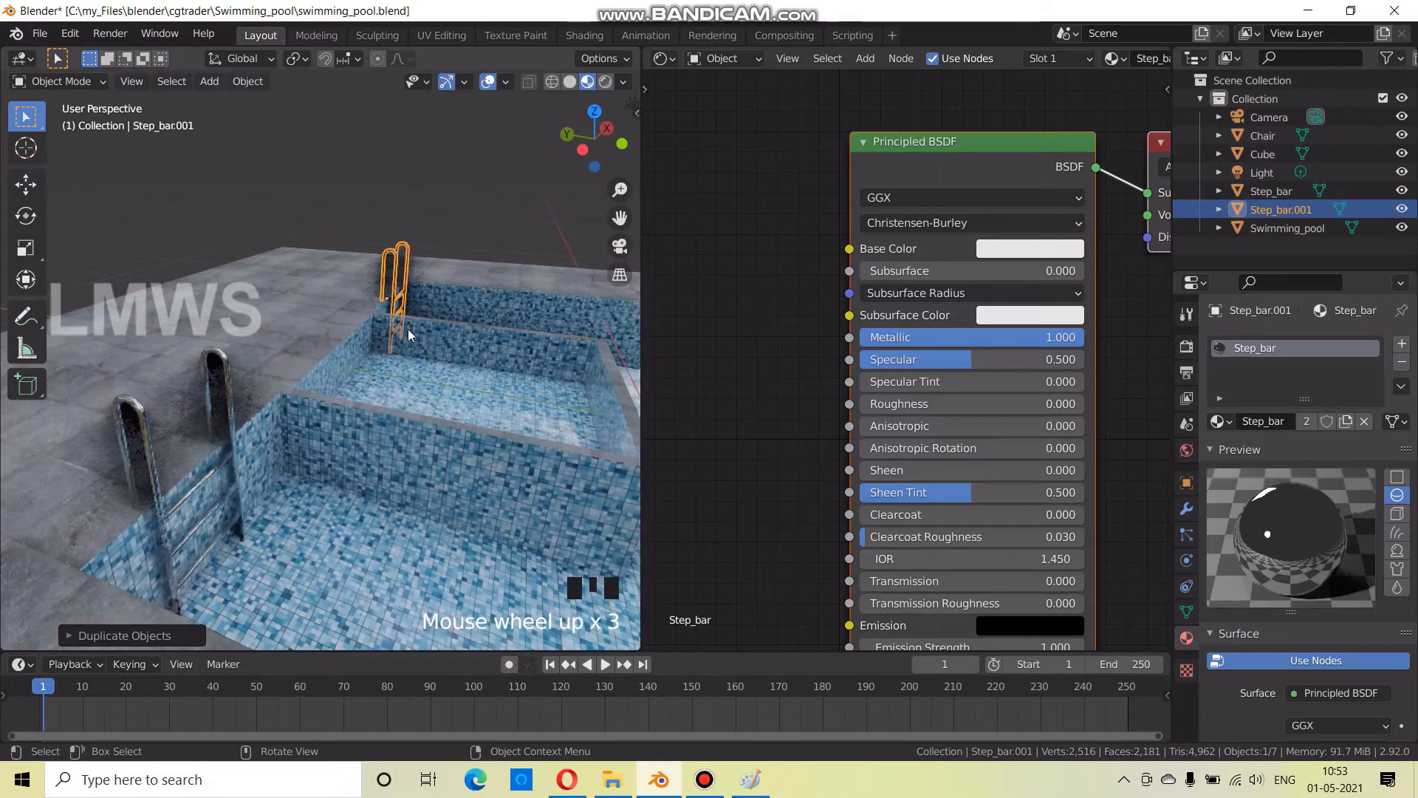
key(alt+a)
key(ctrl+s)
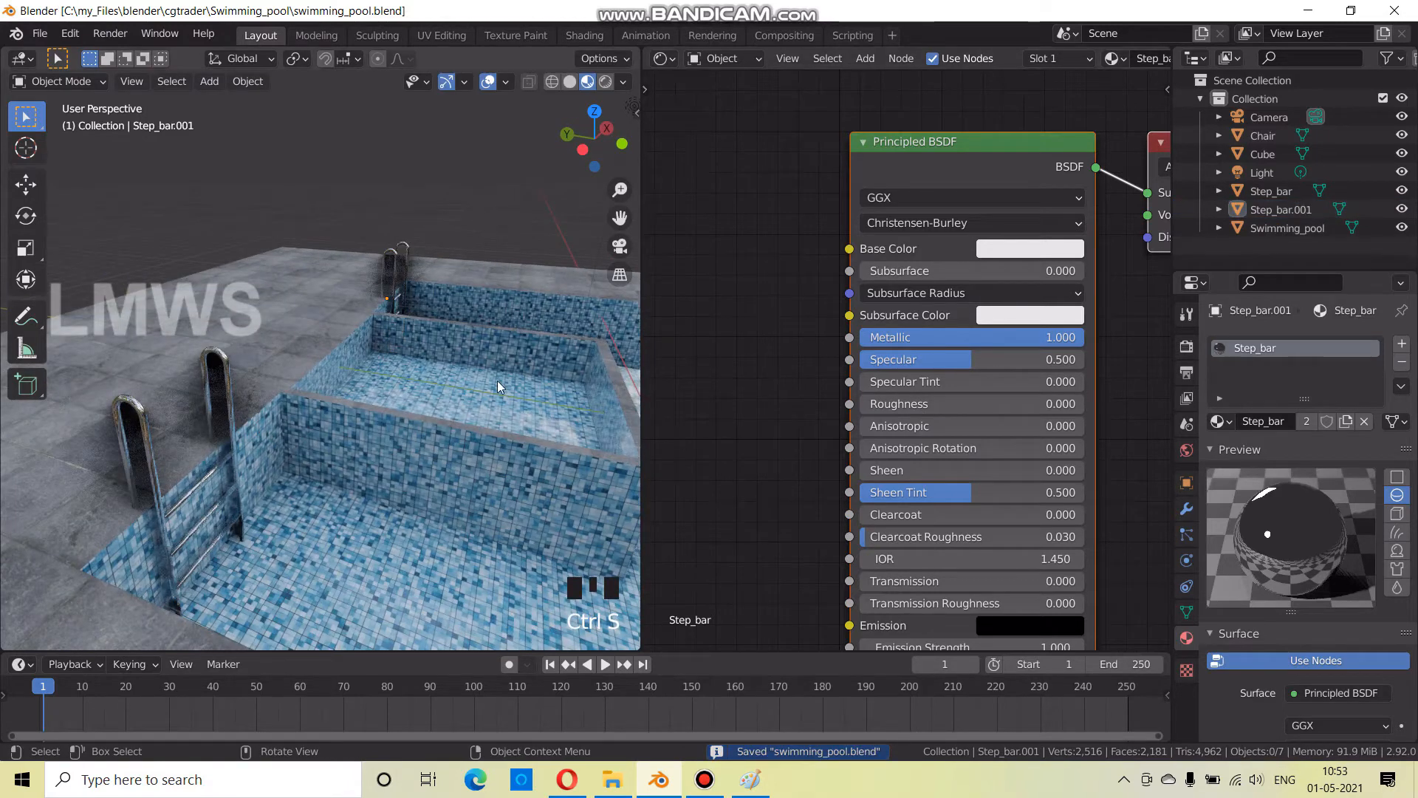
Select the original ladder and add a Texture Coordinate node to its material, placed well ahead of the Principled BSDF
scroll(484, 389, down, 2)
middle_drag(468, 399, 478, 424)
scroll(164, 395, up, 4)
shift+middle_drag(164, 394, 308, 415)
scroll(307, 415, up, 2)
click(441, 421)
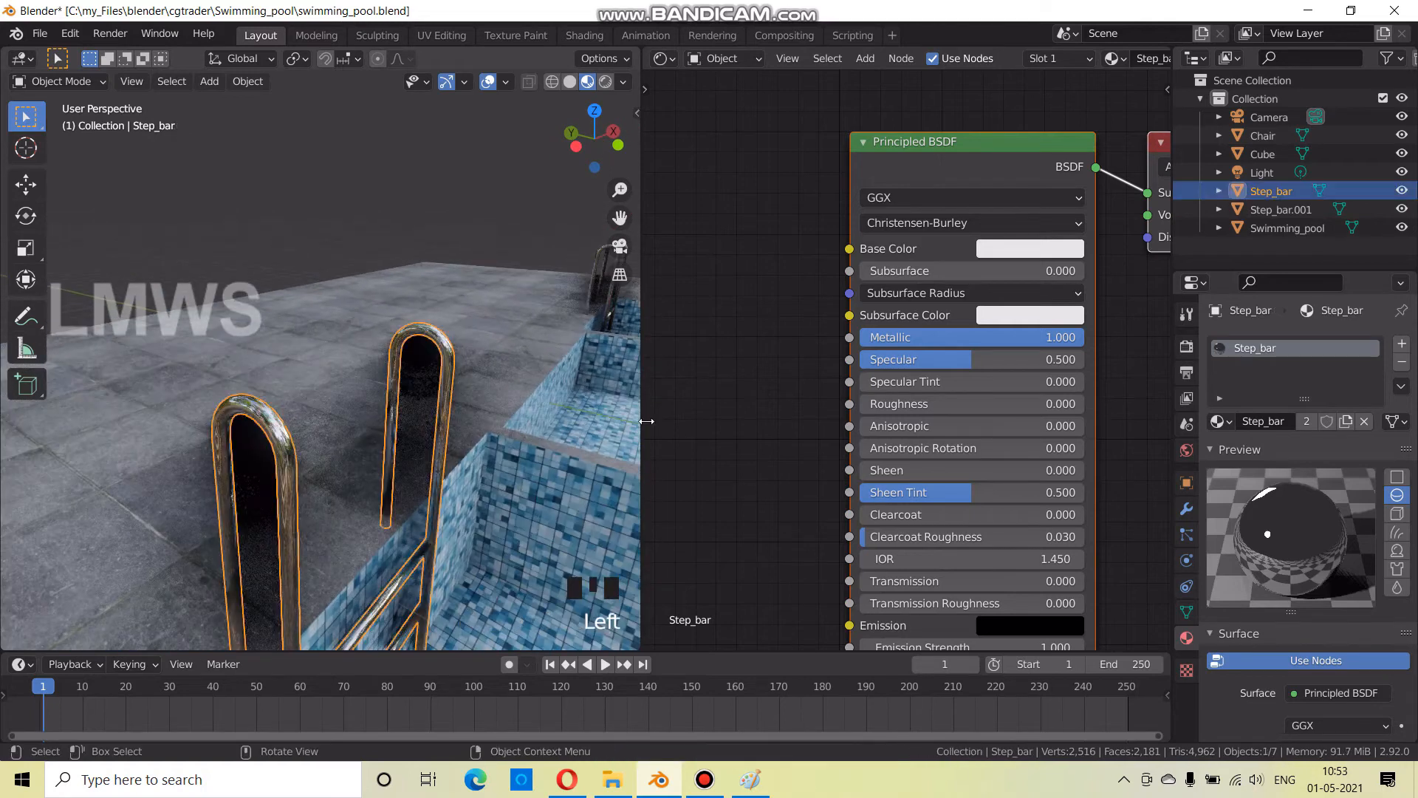
scroll(674, 287, down, 2)
middle_drag(674, 287, 799, 263)
key(shift+a)
click(799, 263)
text(te)
key(Return)
click(1117, 330)
scroll(745, 245, down, 6)
middle_drag(814, 217, 1044, 231)
drag(888, 318, 708, 305)
click(862, 319)
Add a Noise Texture node beside the Texture Coordinate node
key(shift+a)
click(865, 235)
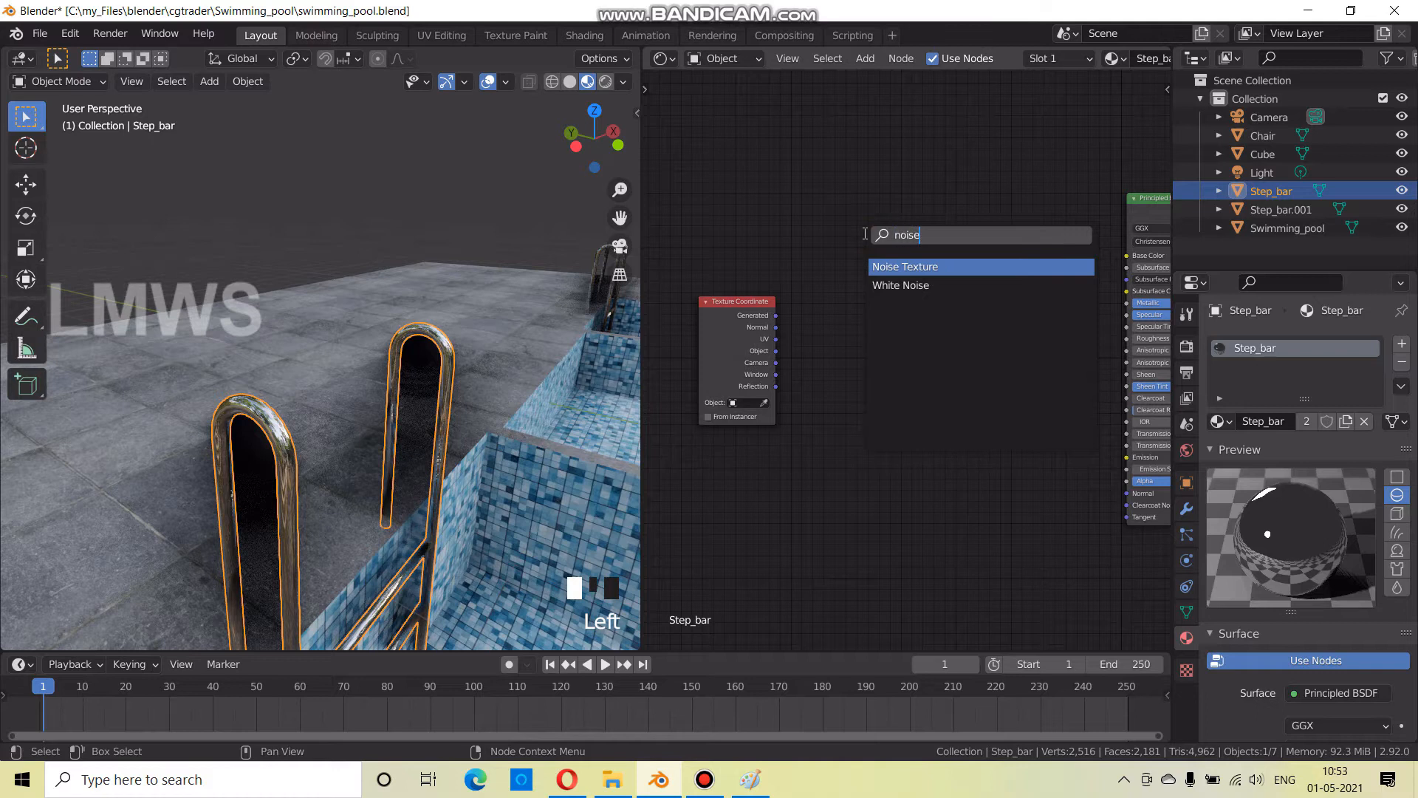
key(Return)
click(840, 306)
key(shift+a)
click(885, 238)
text(map)
key(Down)
key(Return)
right_click(895, 211)
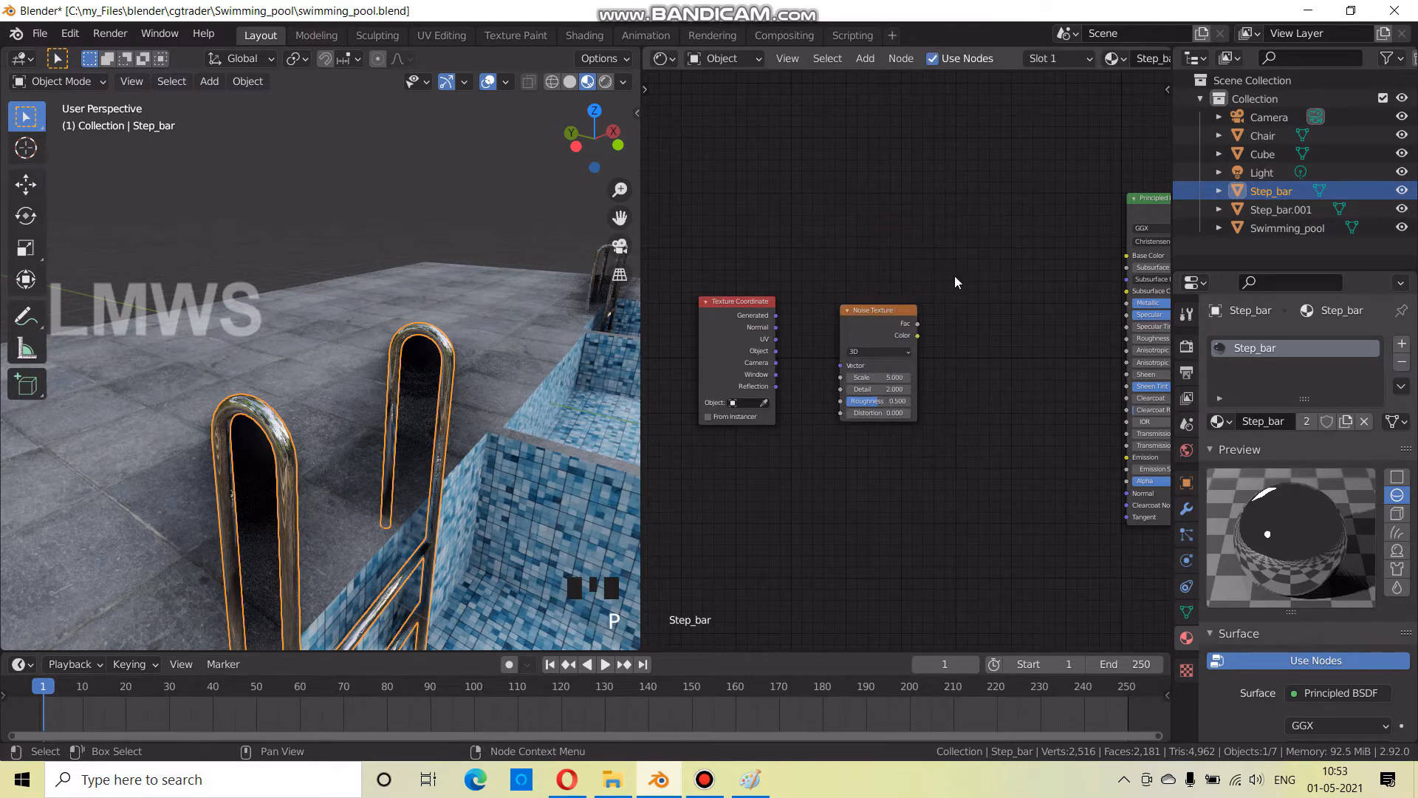
Add a Bump node between the Noise Texture and the Principled BSDF
key(shift+a)
click(956, 278)
text(b)
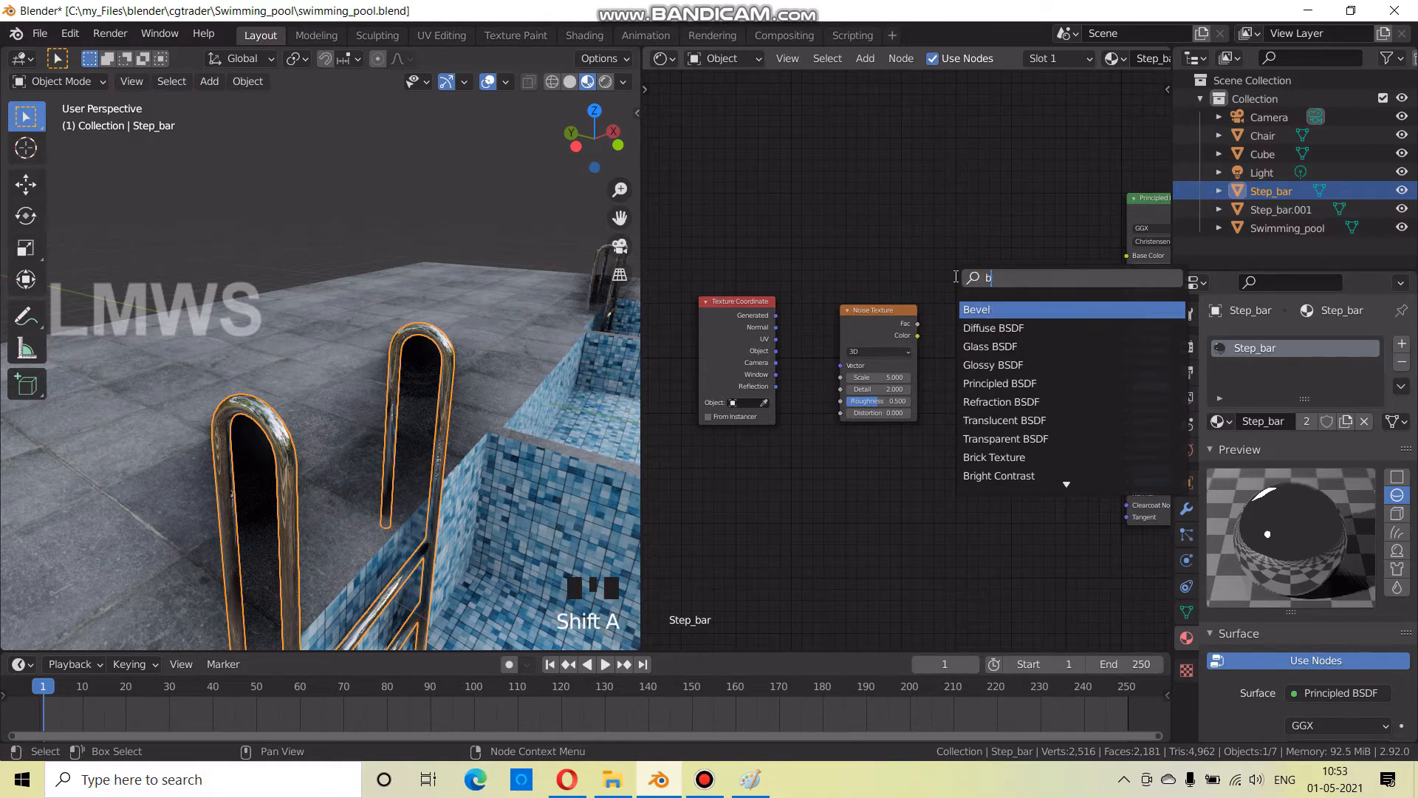
text(um)
key(Return)
click(1024, 424)
Add a ColorRamp node between the Noise Texture and Bump nodes
key(shift+a)
click(986, 302)
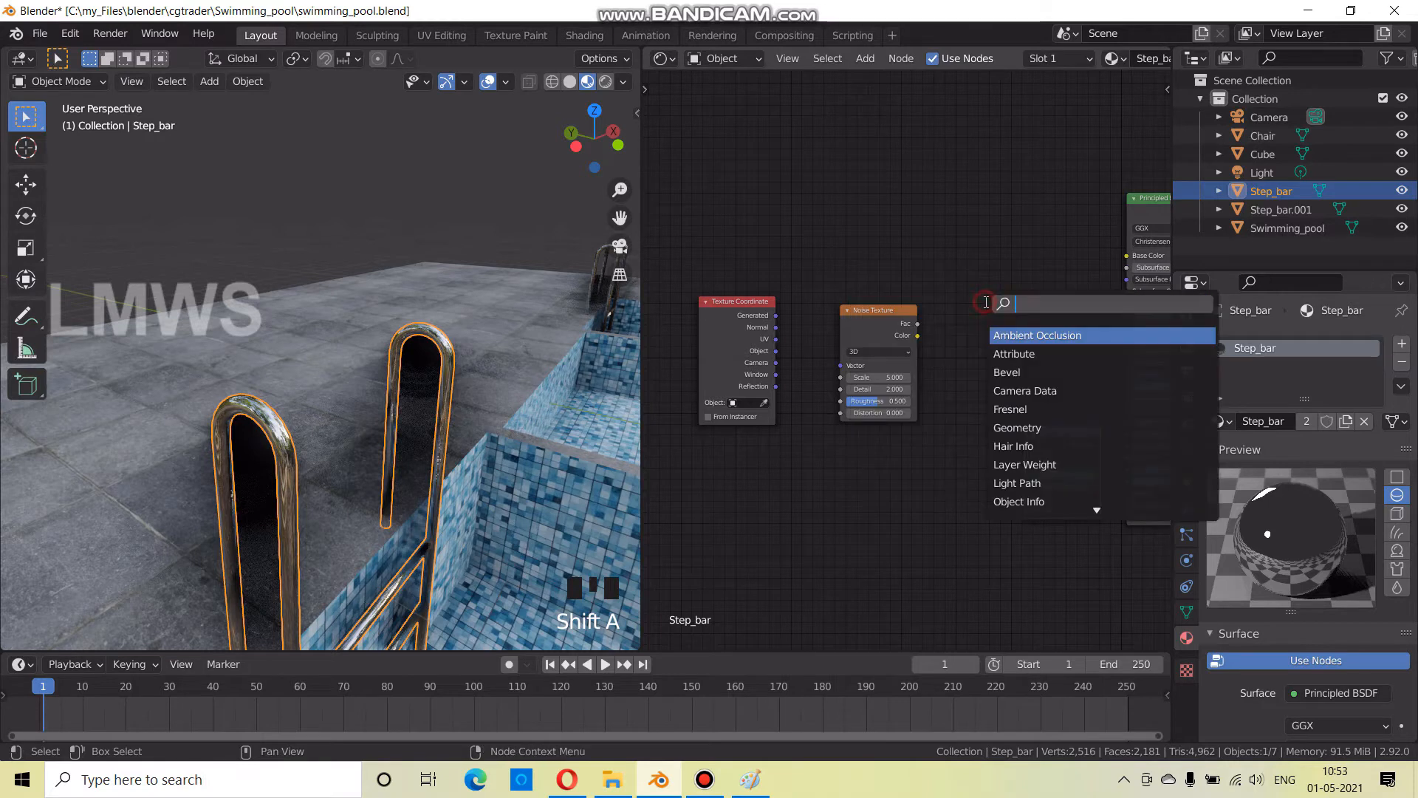
text(colo)
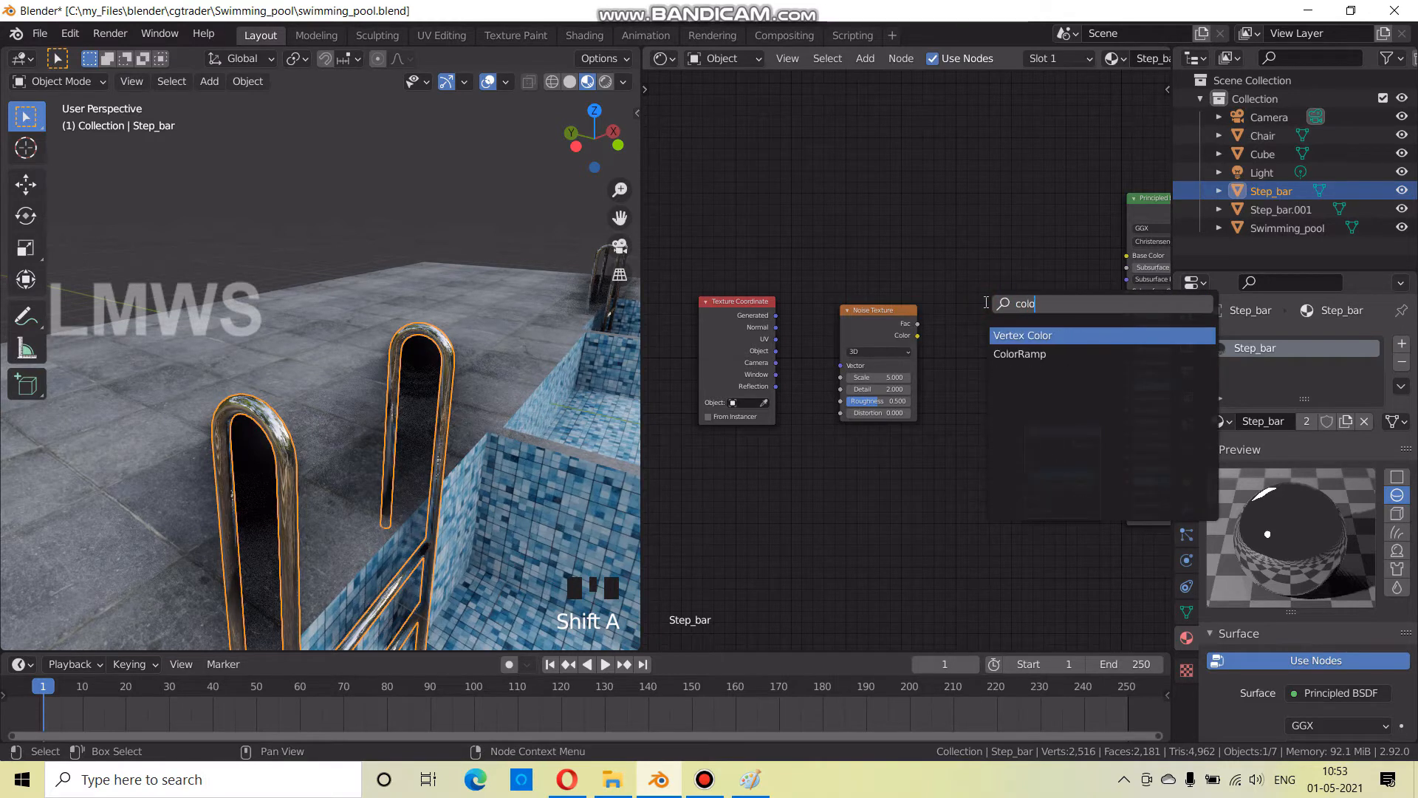
key(Down)
key(Return)
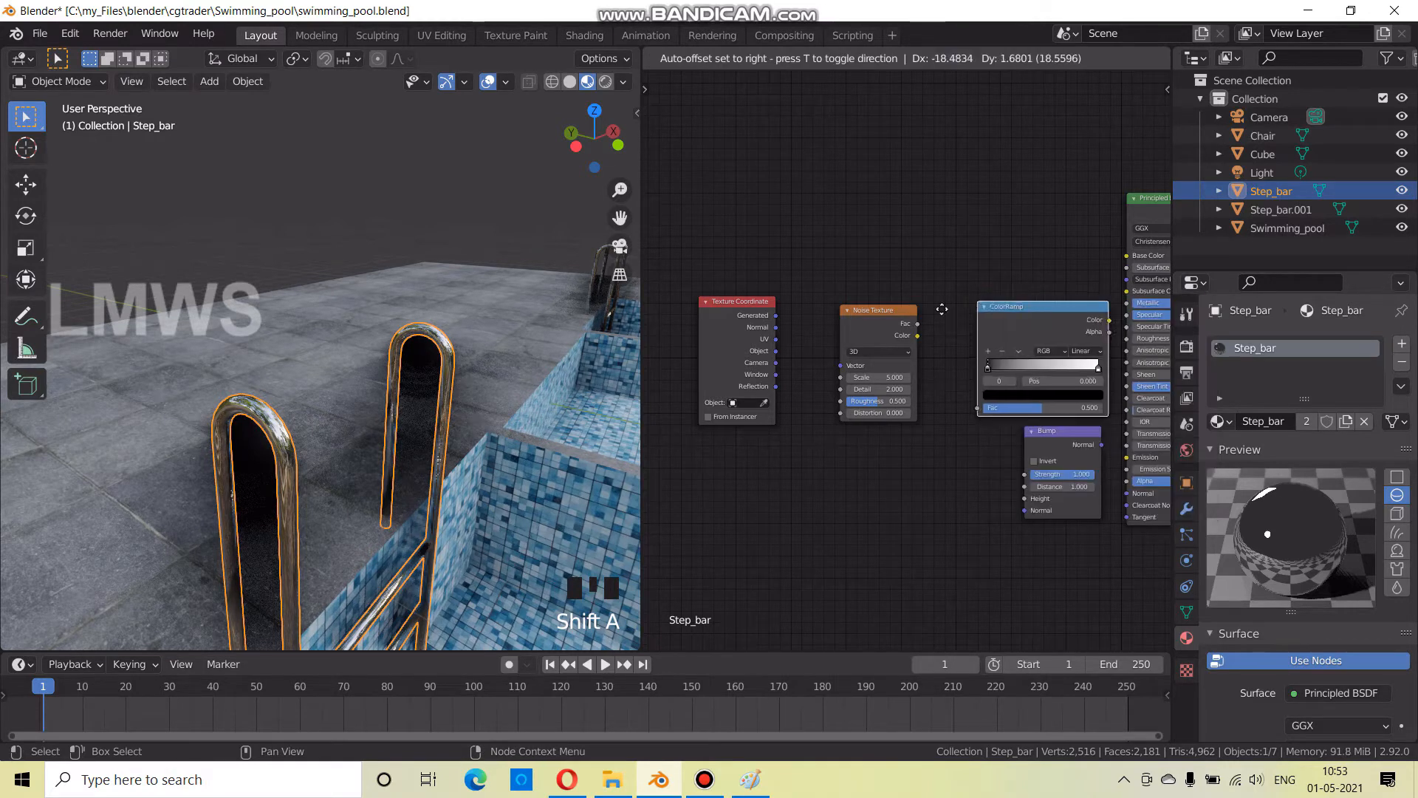
click(935, 304)
Spread the Texture Coordinate, Noise Texture and ColorRamp nodes out in a row ahead of the Bump node
drag(856, 326, 719, 331)
drag(952, 321, 845, 348)
middle_drag(754, 306, 855, 315)
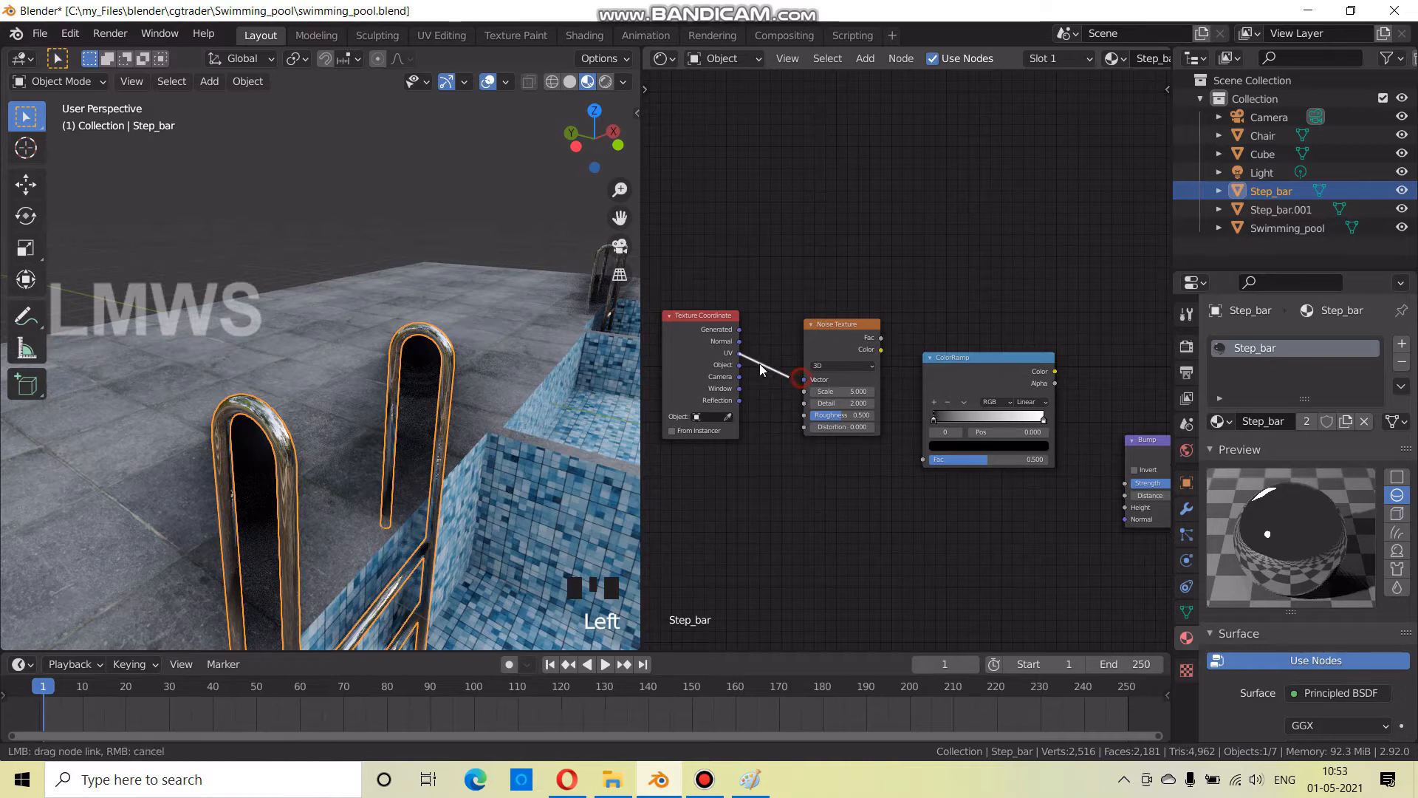
Select both ladders, UV-unwrap all their faces in Edit Mode, and return to Object Mode with nothing selected
scroll(496, 382, down, 4)
middle_drag(510, 370, 529, 356)
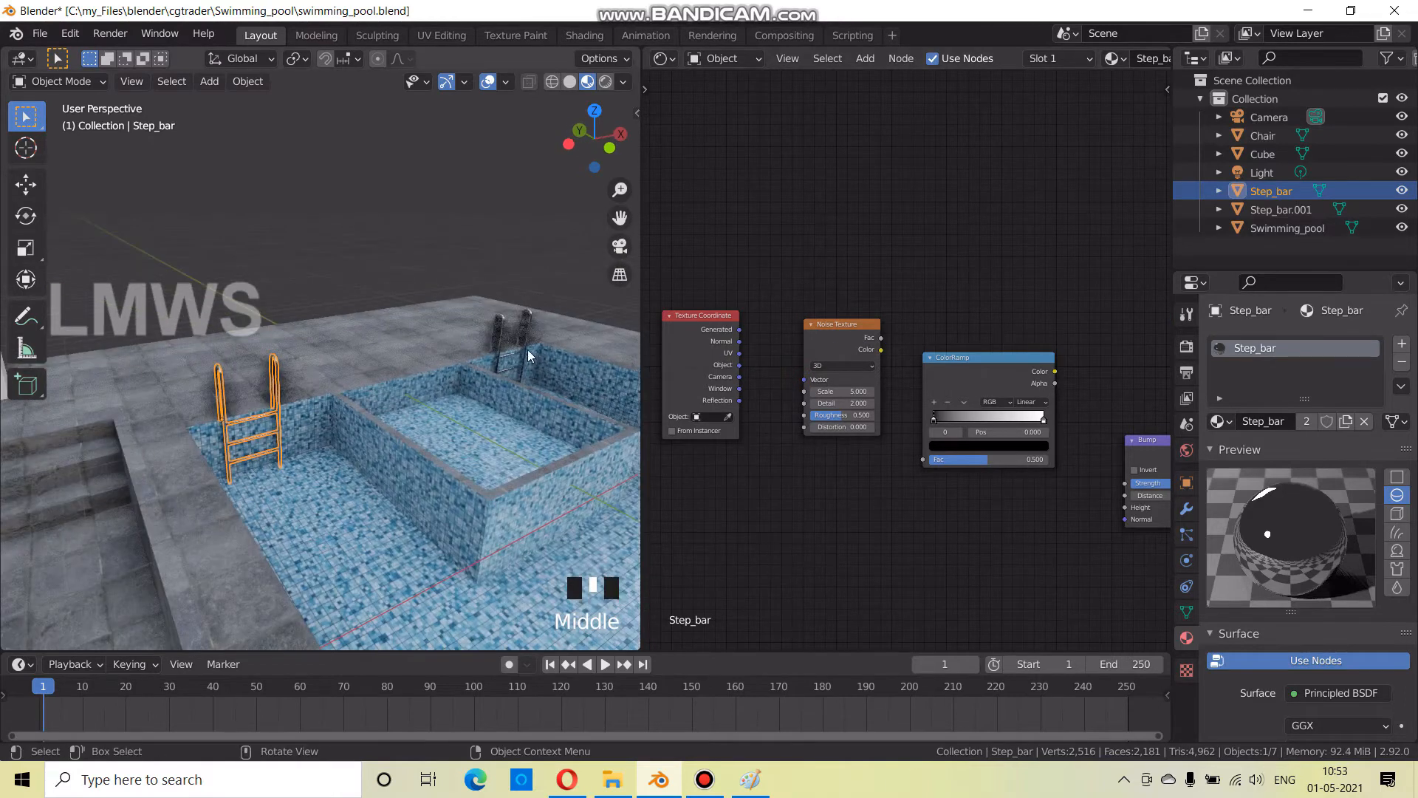
shift+click(501, 333)
key(Tab)
key(a)
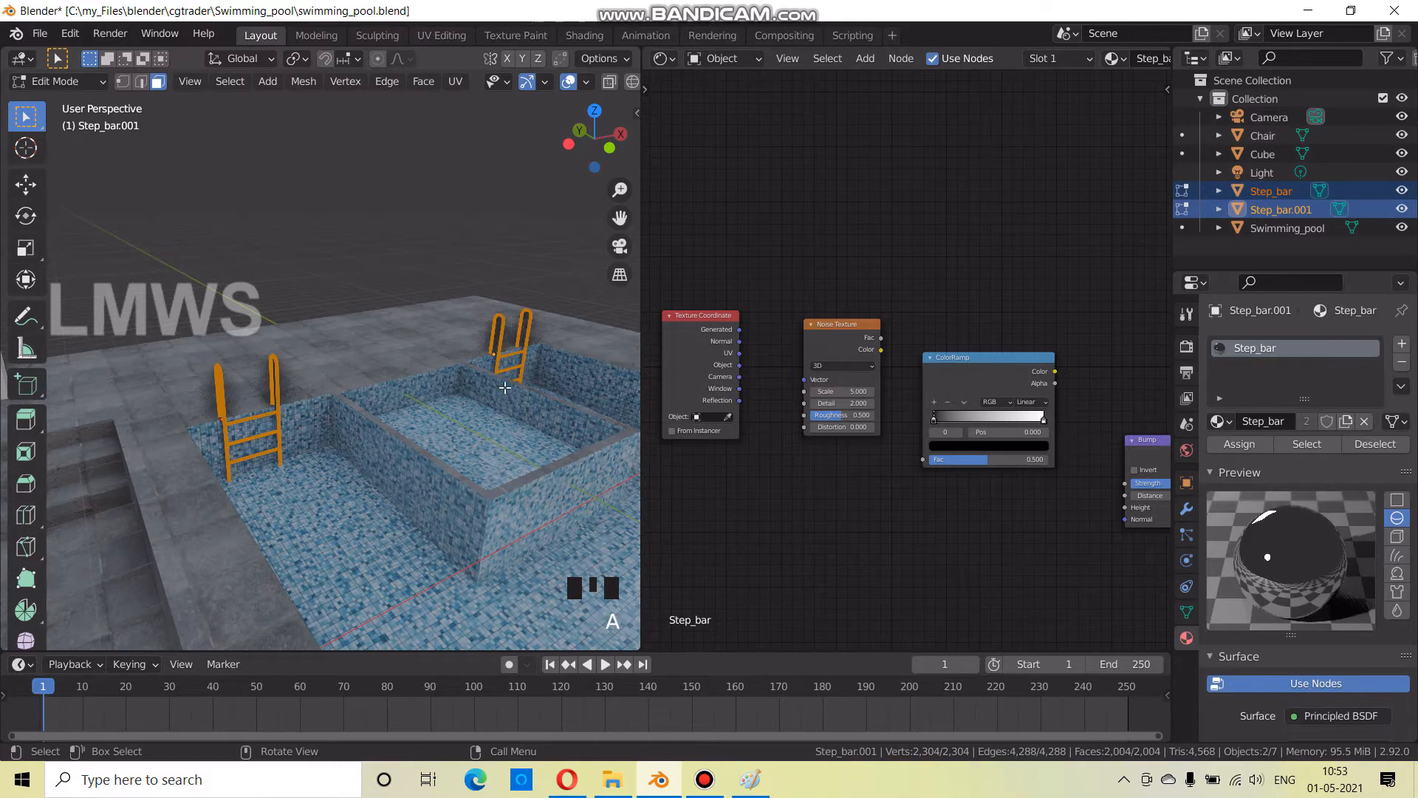
key(u)
click(503, 387)
key(Tab)
scroll(300, 432, up, 4)
middle_drag(300, 432, 649, 475)
key(alt+a)
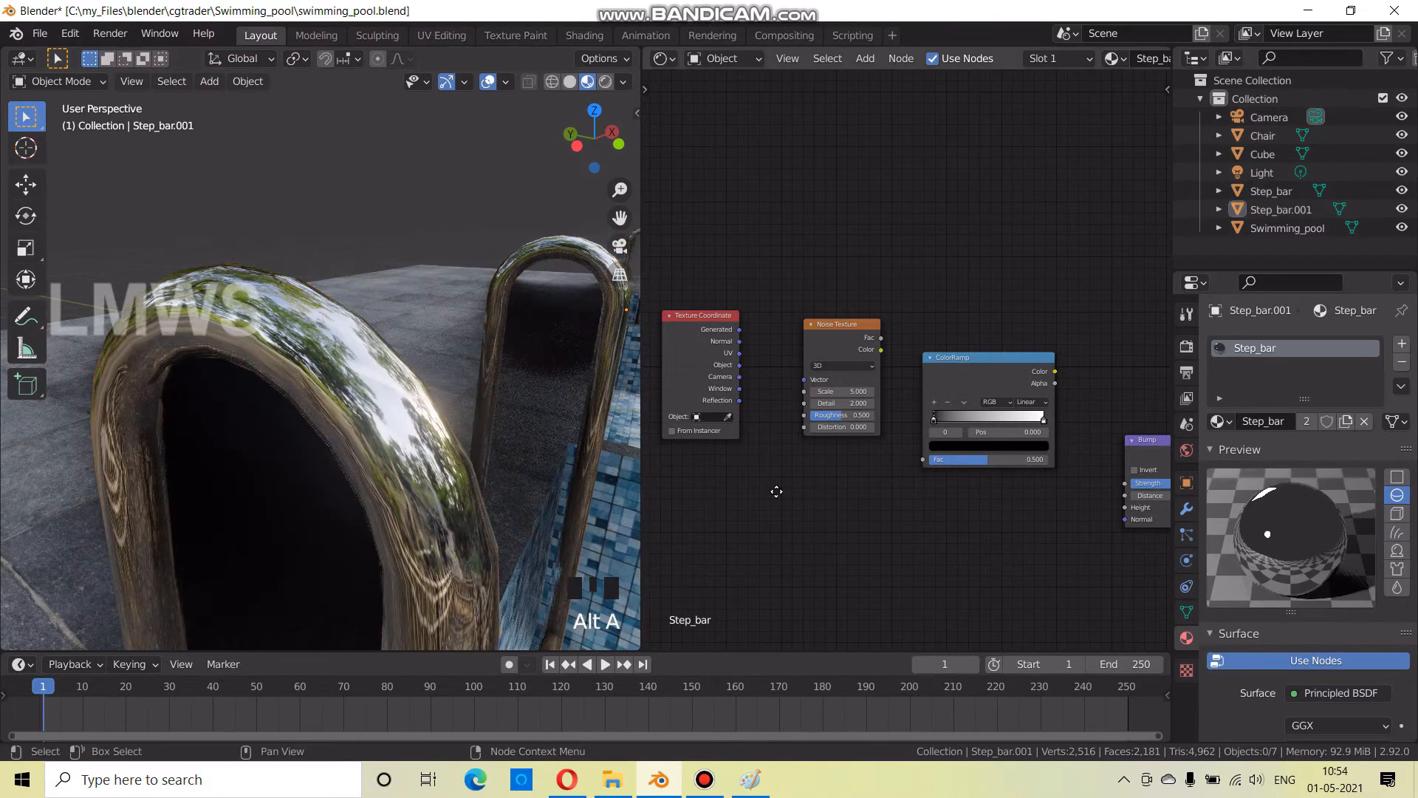
Link the Texture Coordinate's Object output to the Noise Texture's Vector, and the Noise Texture's Color to the ColorRamp's Fac
middle_drag(777, 491, 776, 410)
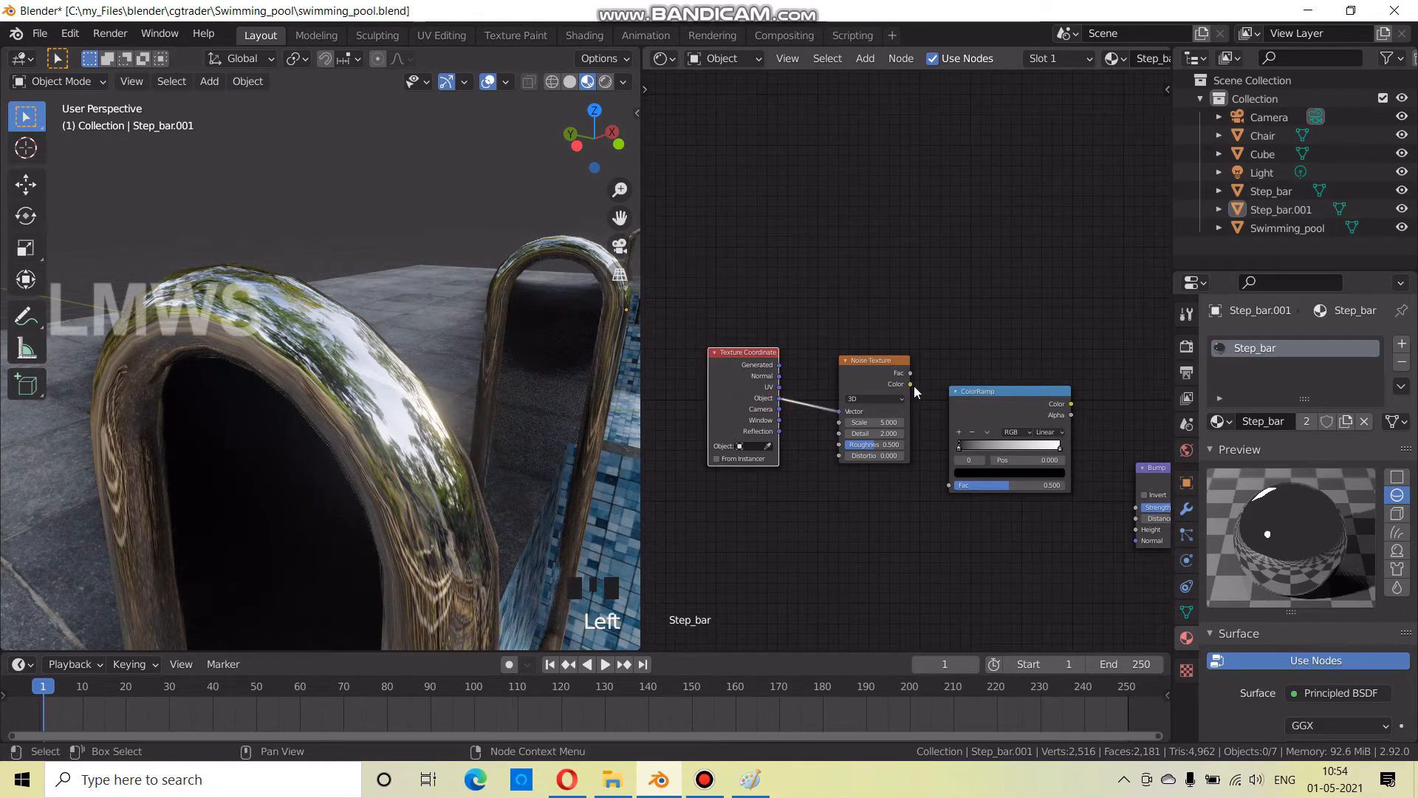
drag(956, 485, 928, 442)
drag(908, 386, 910, 384)
Link the ColorRamp's Color to the Bump node's Height, and the Bump's Normal to the Principled BSDF's Normal
middle_drag(993, 532, 855, 527)
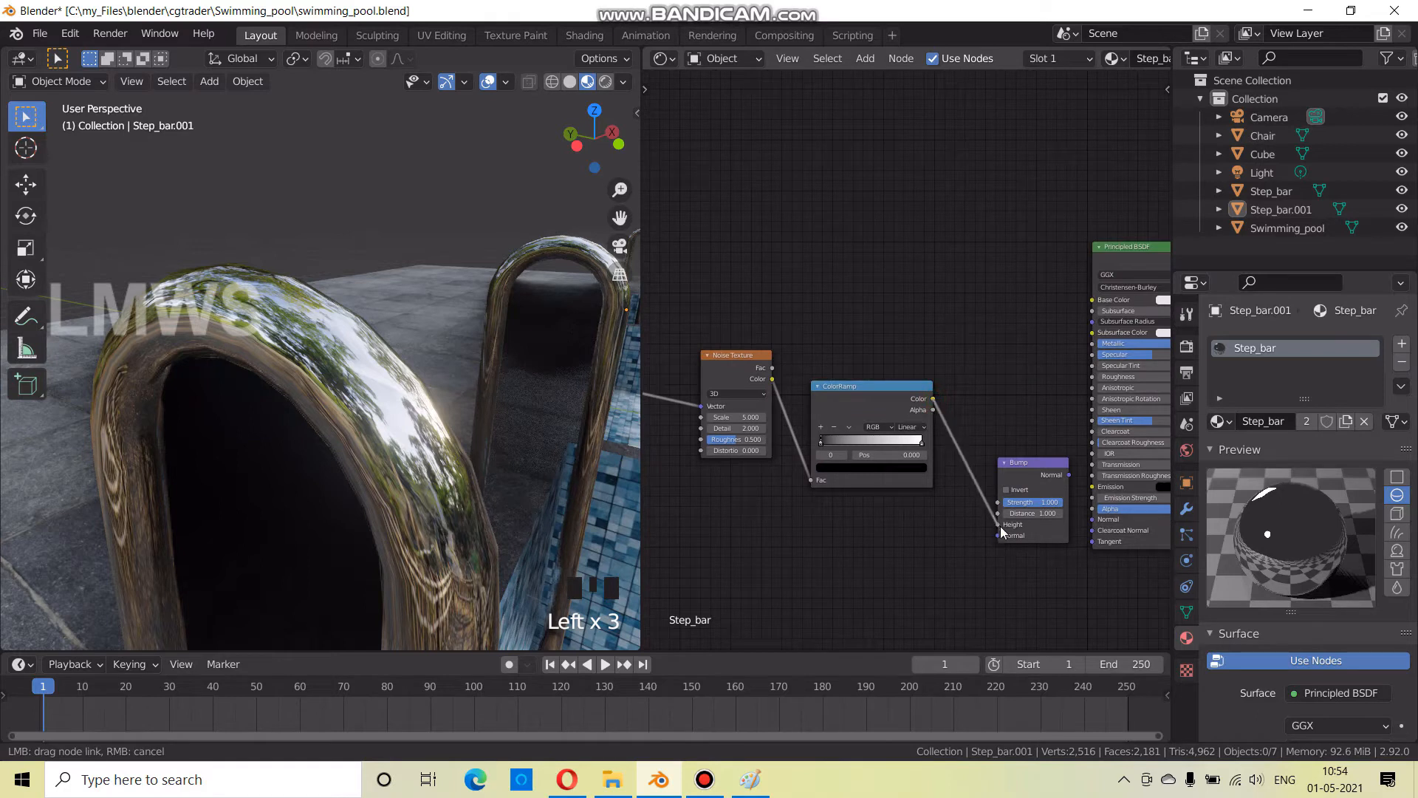
drag(1068, 476, 1092, 523)
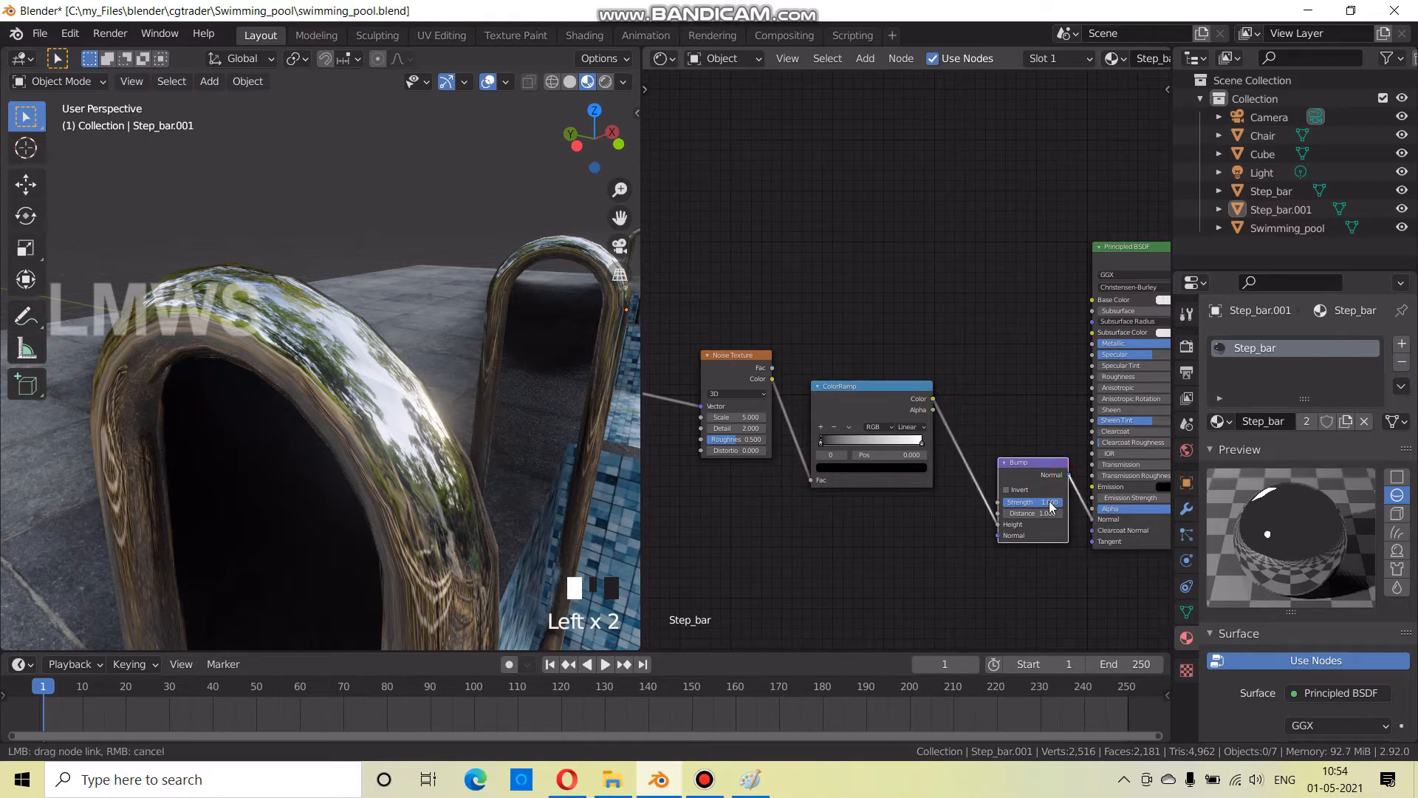
click(714, 793)
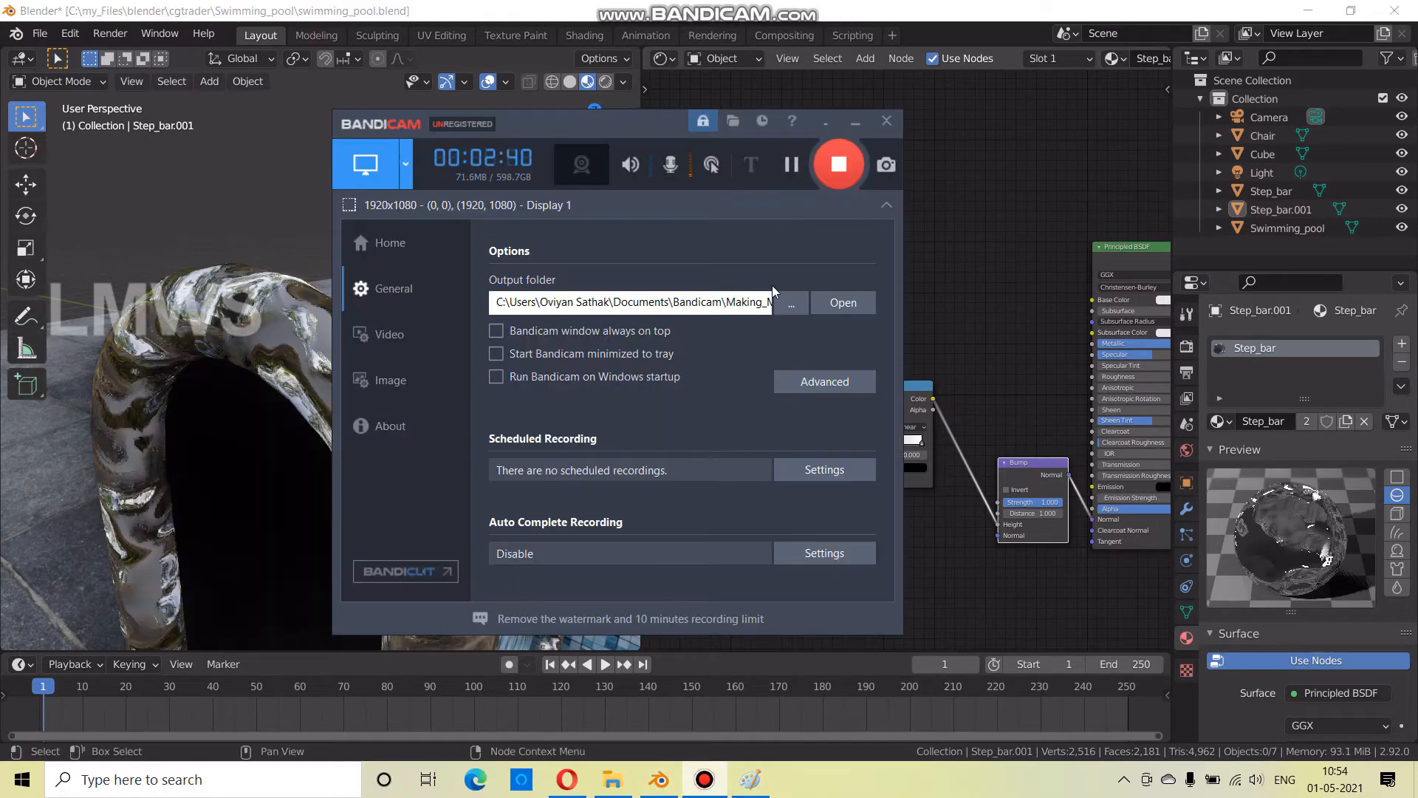
click(748, 2)
Set the Noise Texture's Scale to 50 and the Bump node's Strength to 0.573
scroll(977, 544, up, 2)
middle_drag(843, 552, 947, 542)
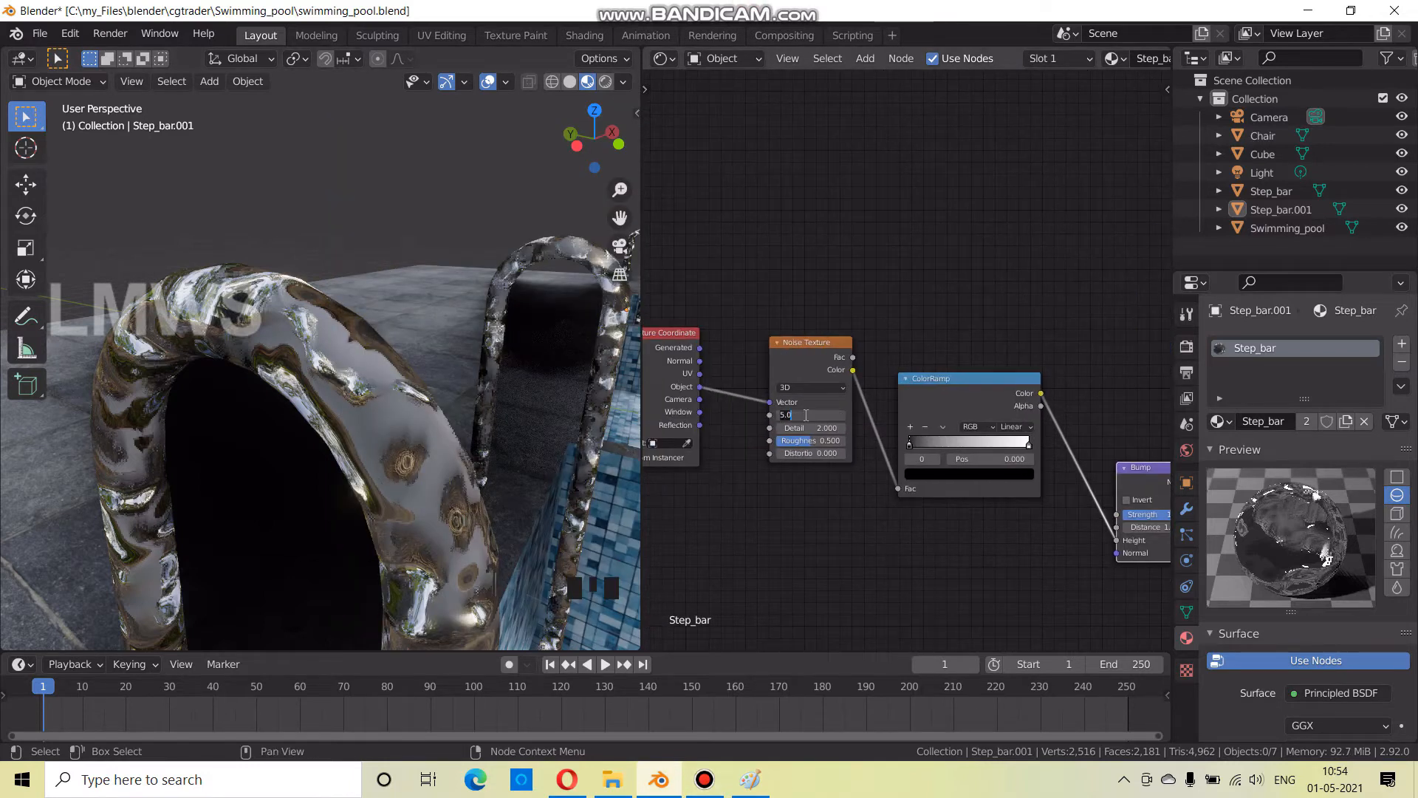
key(Return)
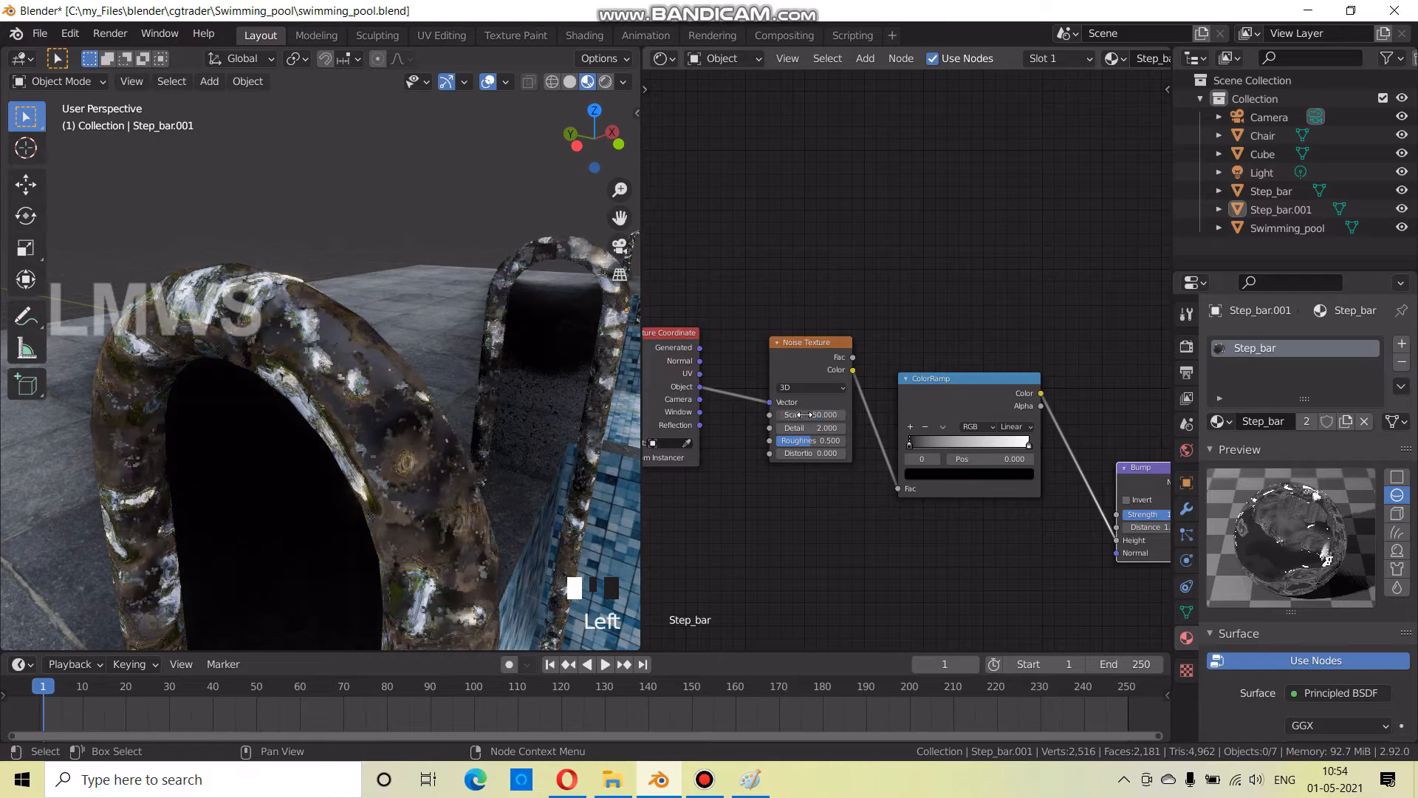
middle_drag(1022, 544, 956, 565)
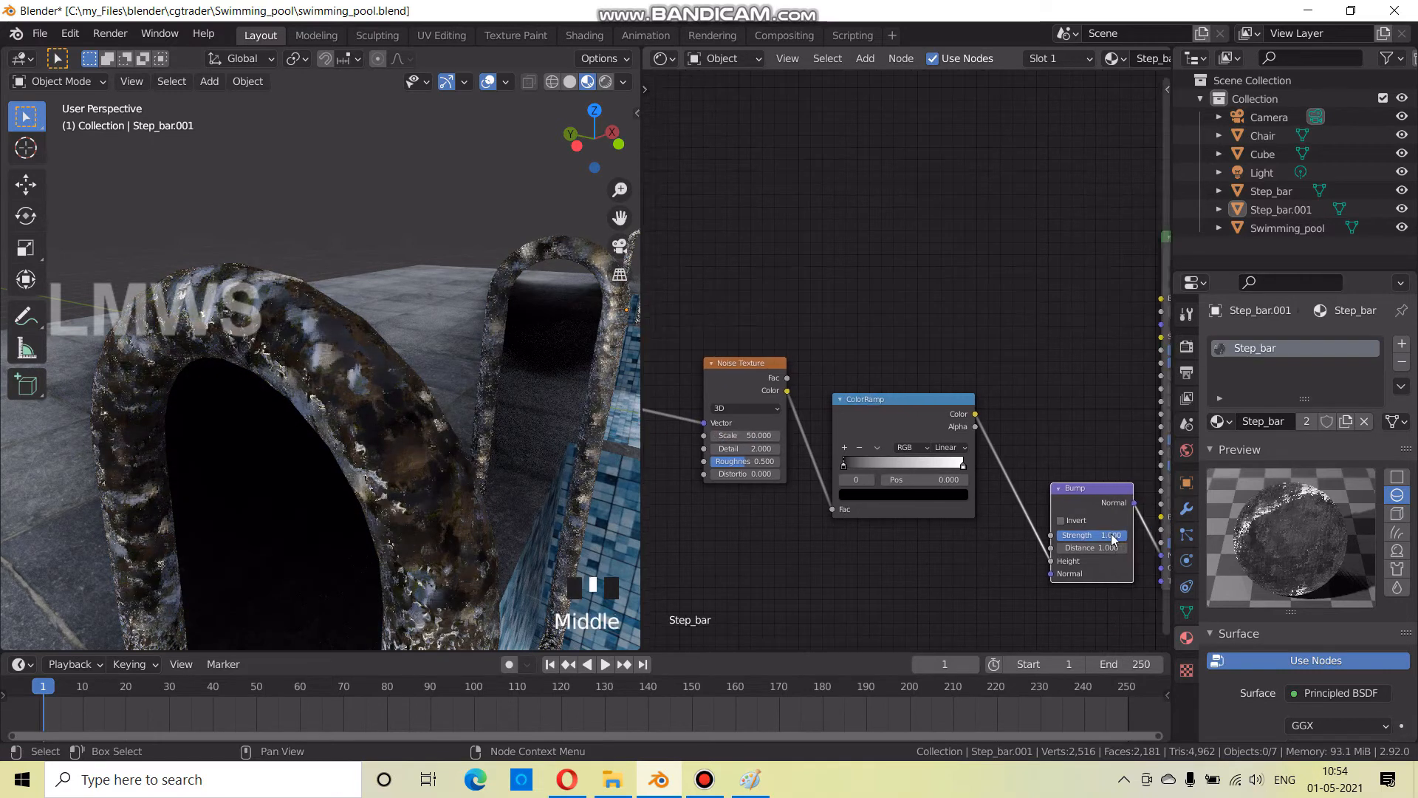
scroll(870, 456, up, 1)
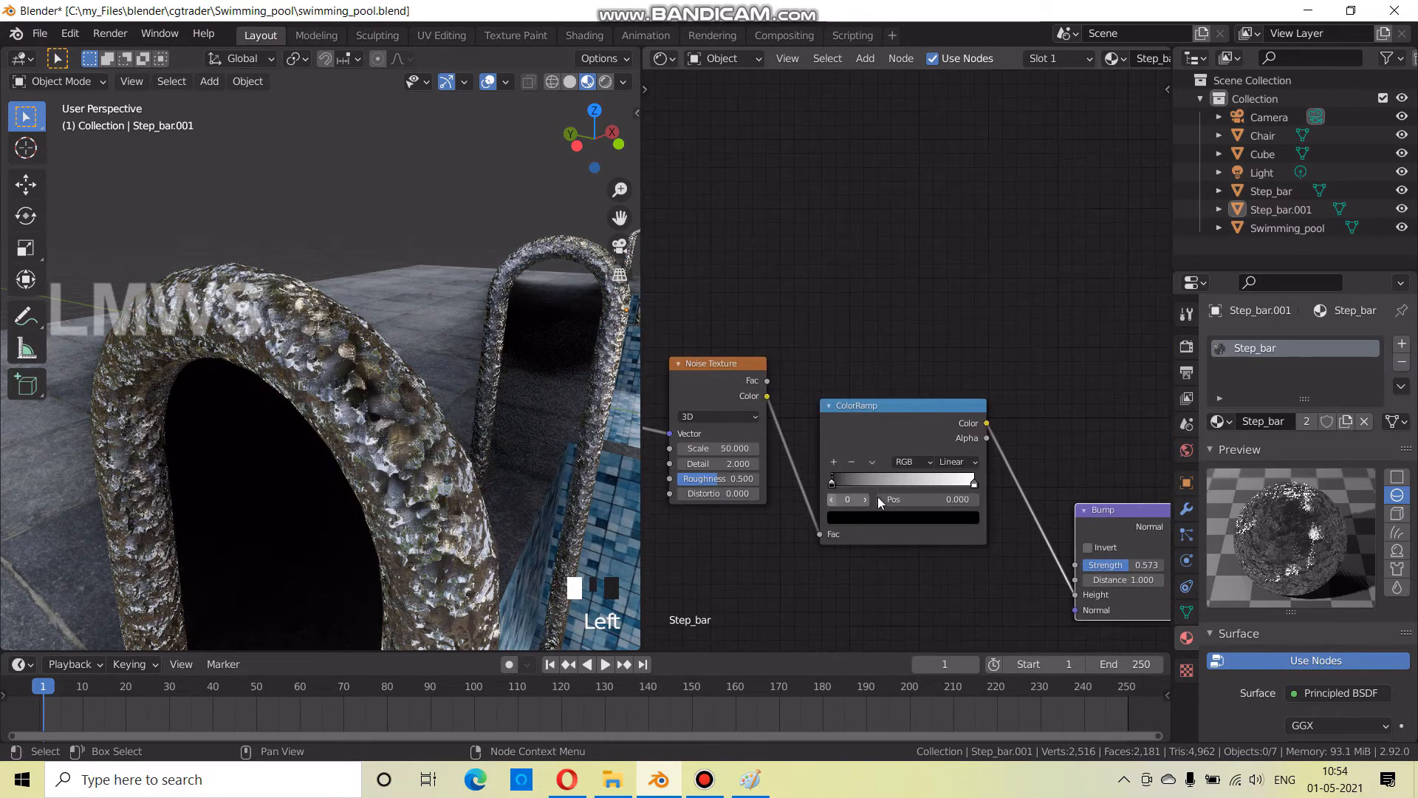
Move the ColorRamp's white stop to 0.355 and its black stop to 0.033
drag(972, 482, 876, 494)
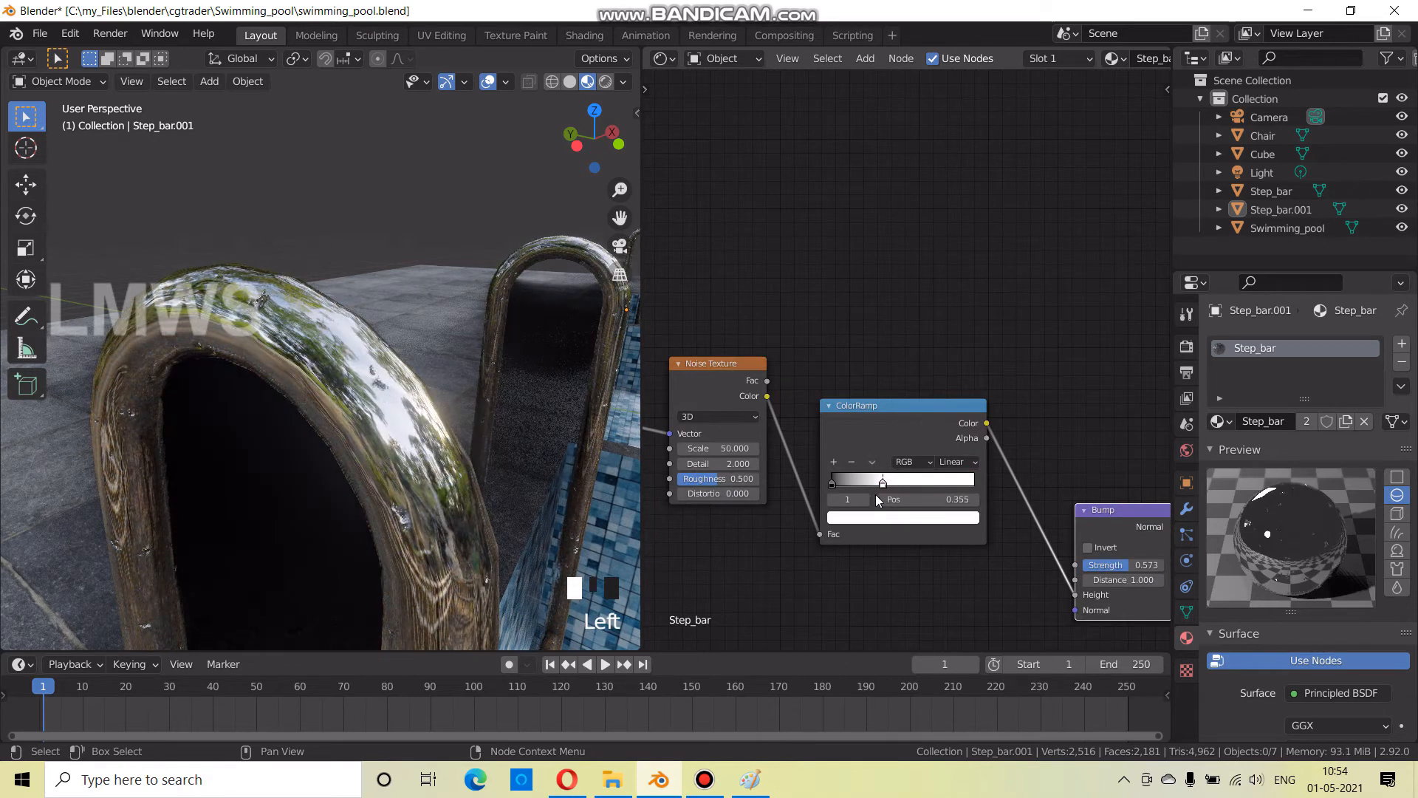
click(834, 480)
drag(844, 483, 837, 484)
Insert a Mapping node into the link between the Texture Coordinate and the Noise Texture
scroll(849, 586, down, 3)
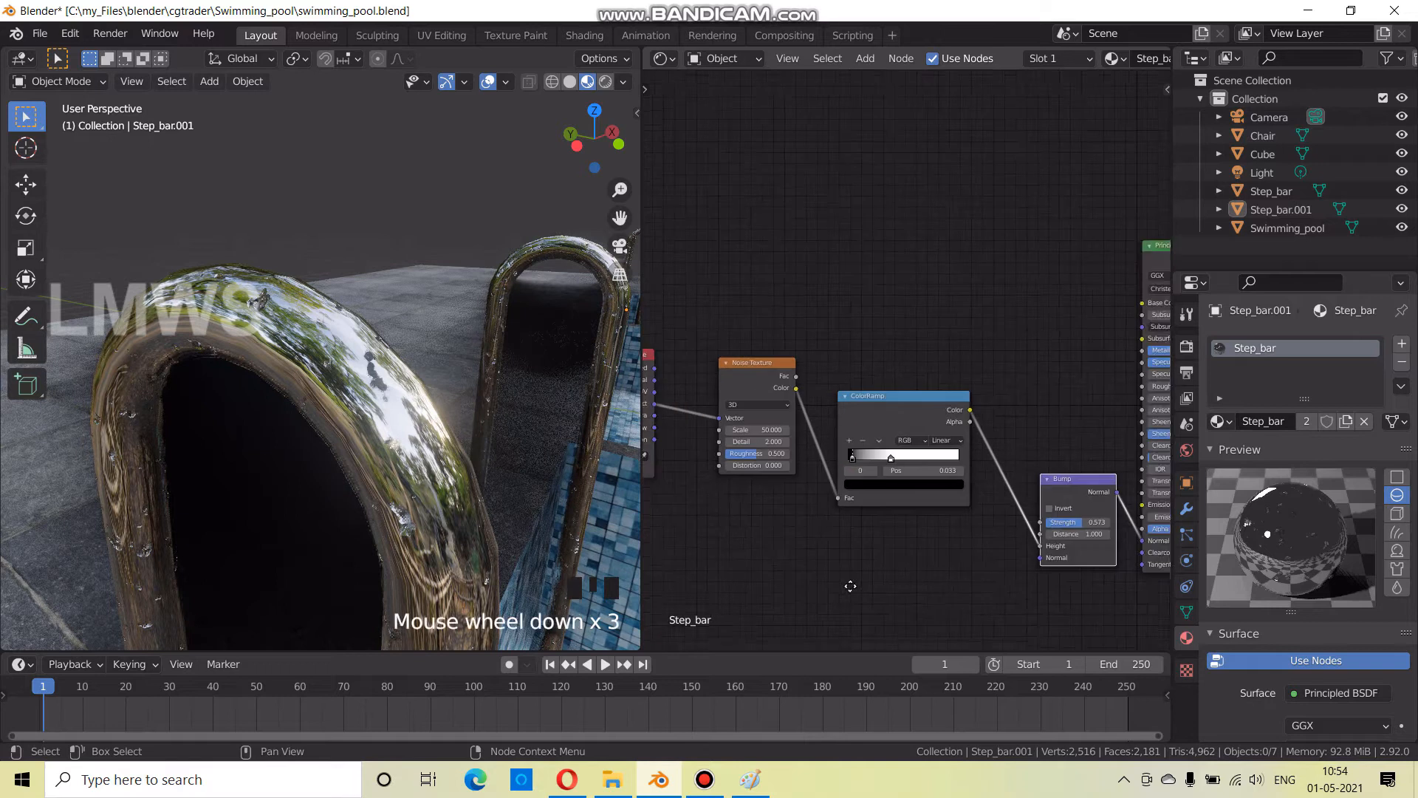
middle_drag(848, 586, 979, 606)
key(shift+a)
click(794, 257)
click(820, 309)
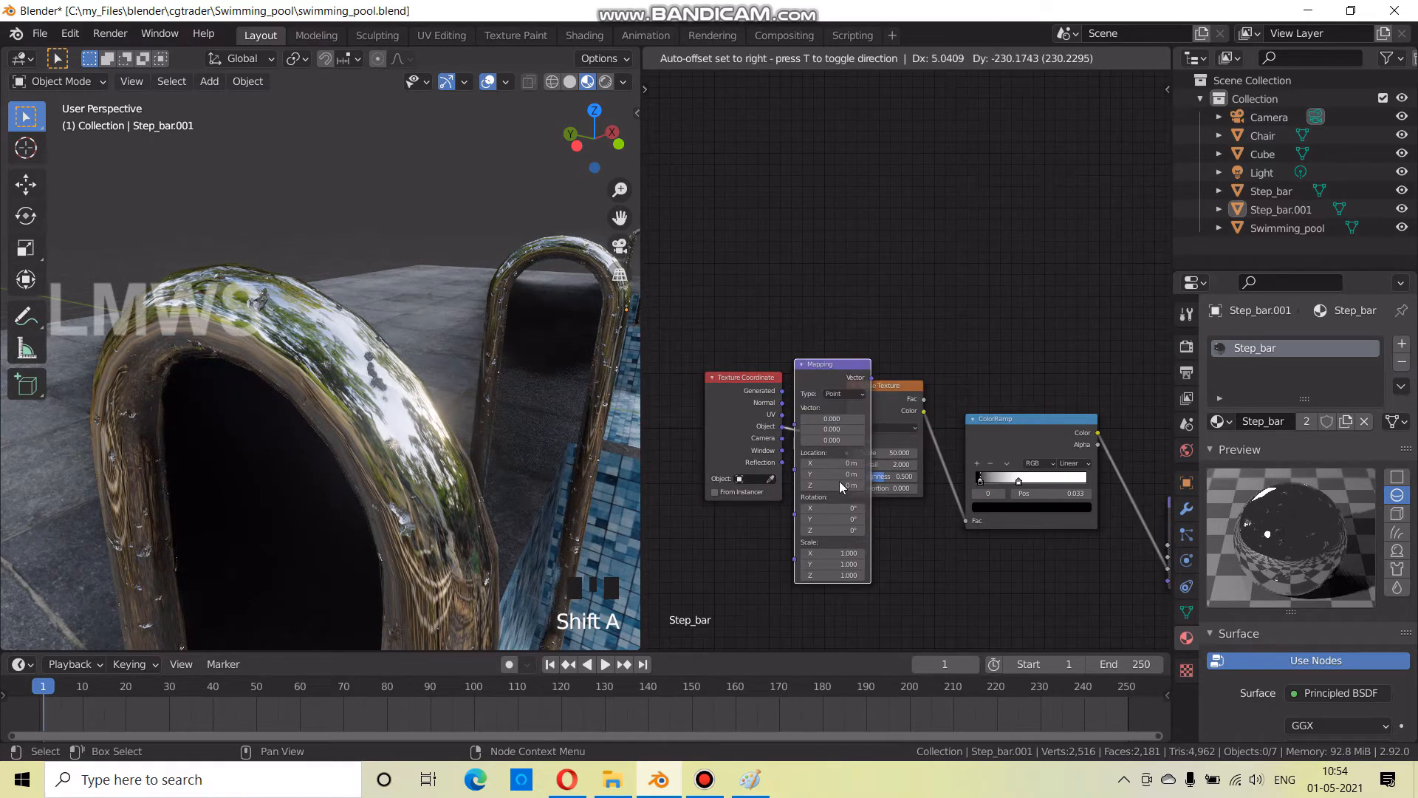
click(808, 368)
Move the ColorRamp's black stop to 0.609 with the white stop slightly beyond it, and save the file
scroll(823, 383, up, 3)
middle_drag(880, 561, 884, 475)
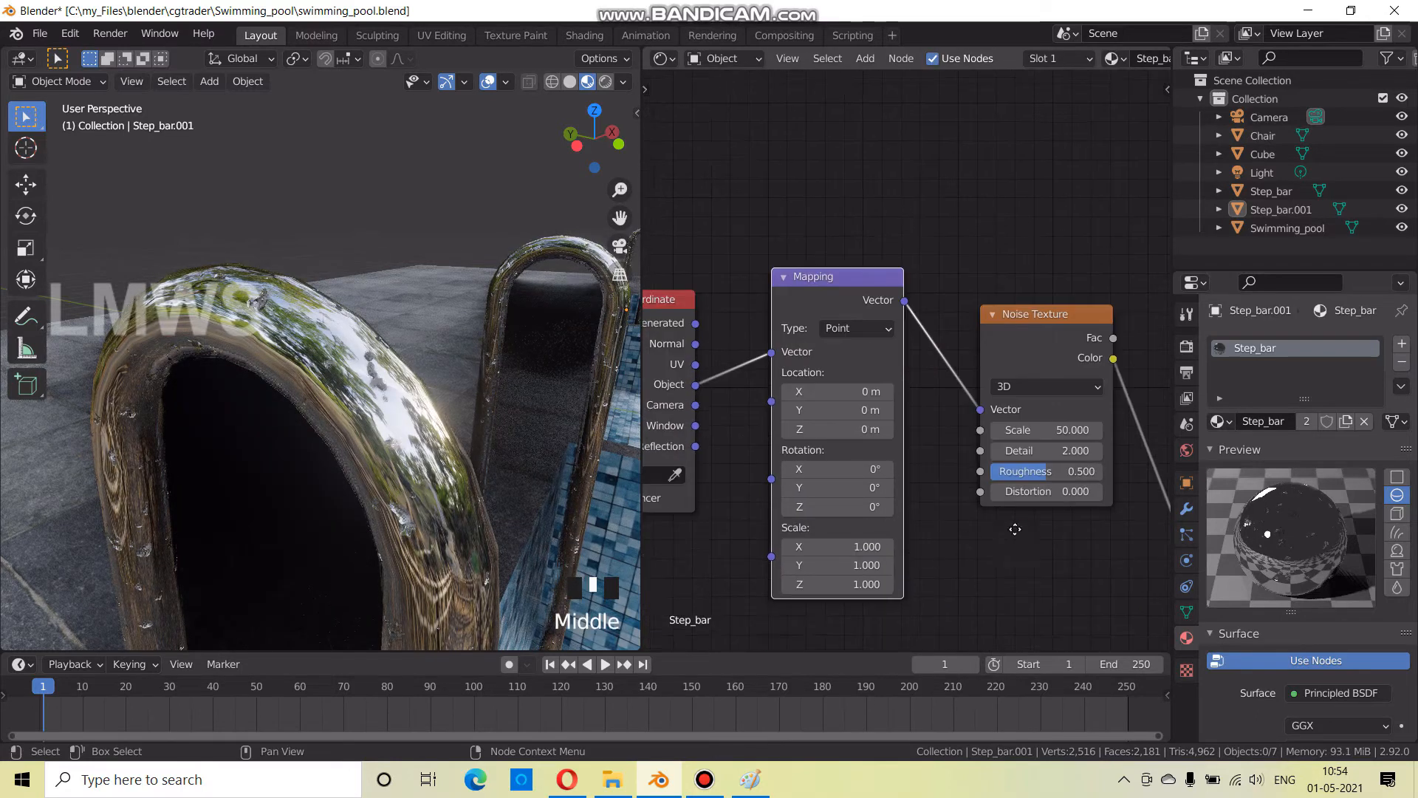
middle_drag(1015, 529, 955, 537)
middle_drag(1168, 506, 981, 525)
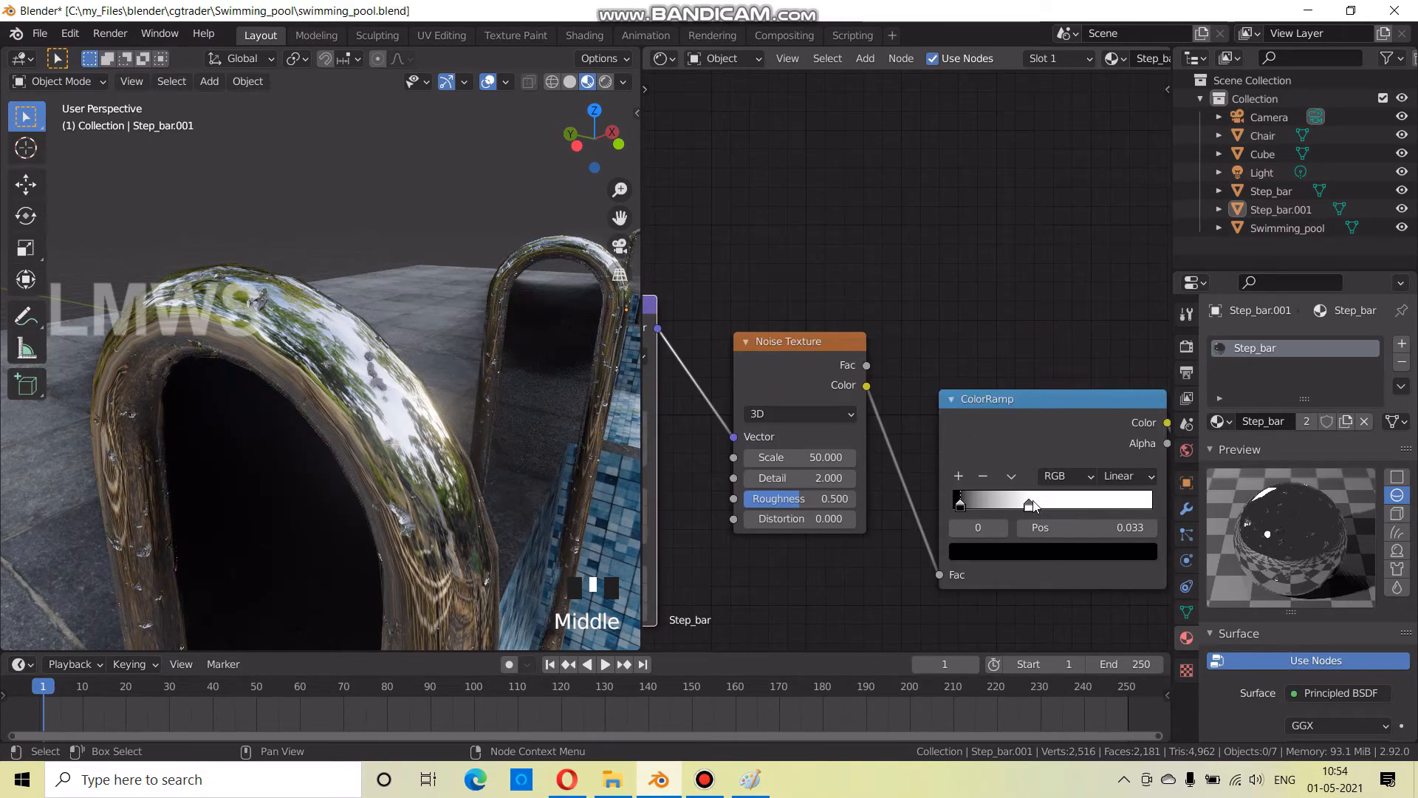
drag(1032, 506, 1108, 506)
drag(957, 504, 1075, 511)
middle_drag(790, 521, 882, 481)
middle_drag(398, 491, 406, 455)
scroll(389, 451, up, 2)
key(ctrl+s)
scroll(836, 525, down, 5)
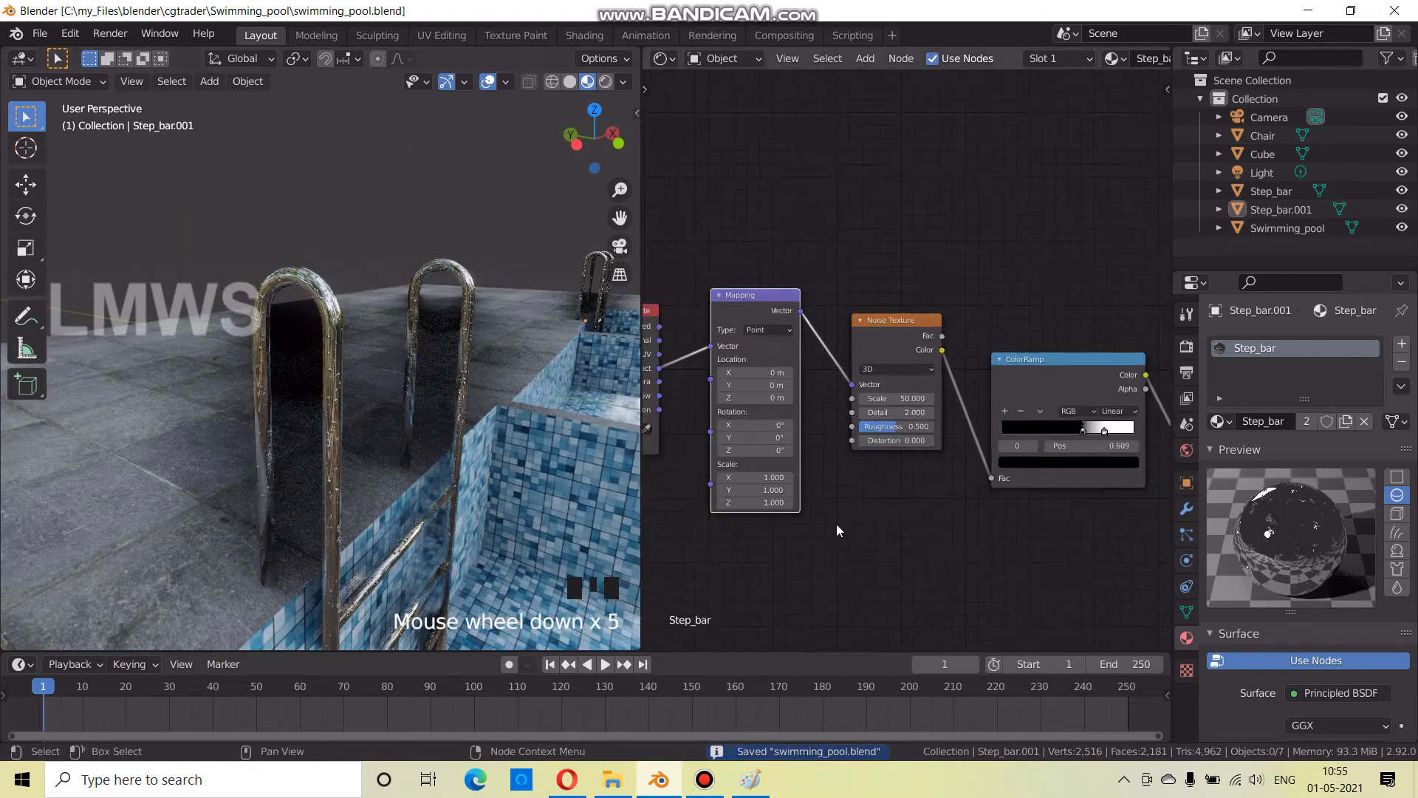
Try other X location and Y scale values on the Mapping node, and reset them to 0 m and 1
scroll(871, 464, up, 2)
middle_drag(794, 493, 893, 518)
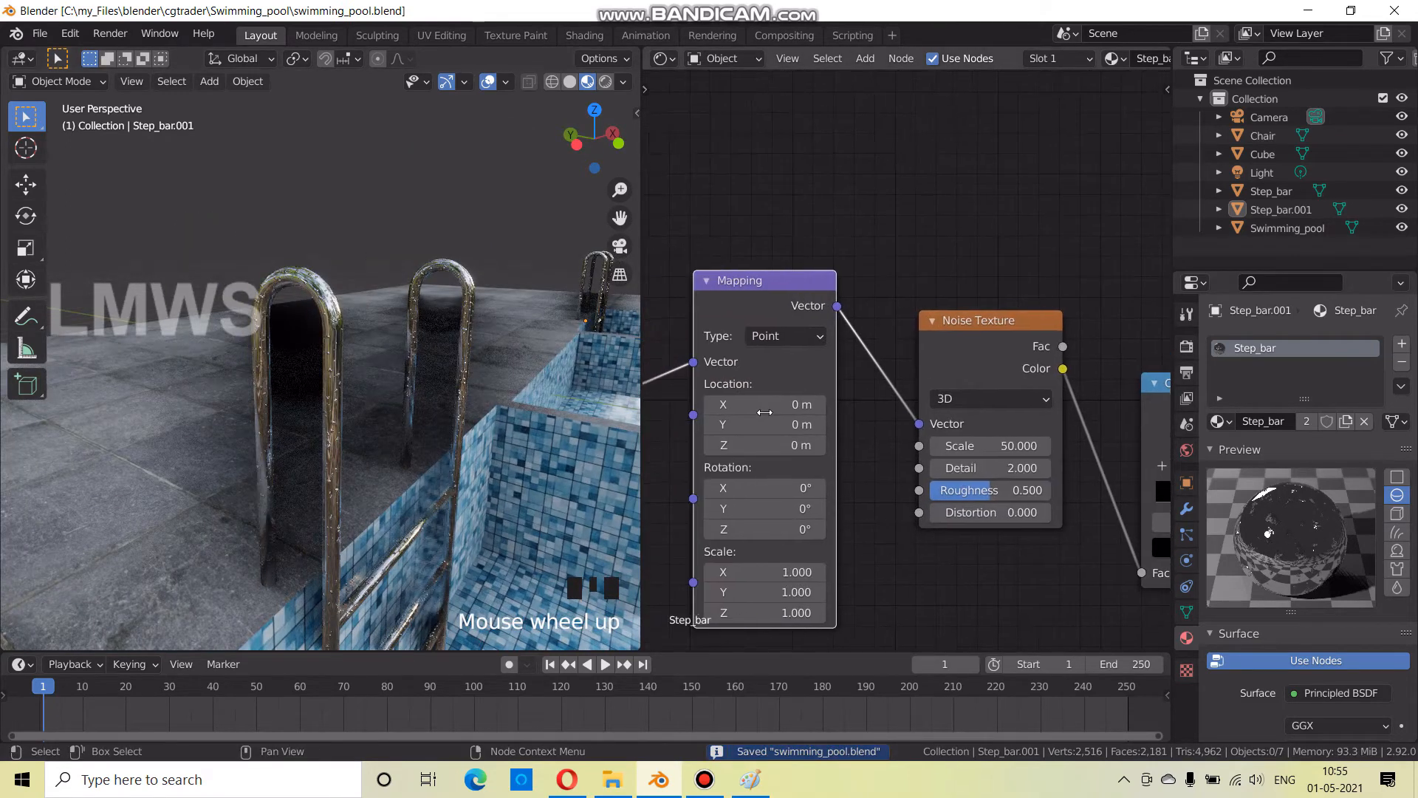
scroll(438, 451, up, 2)
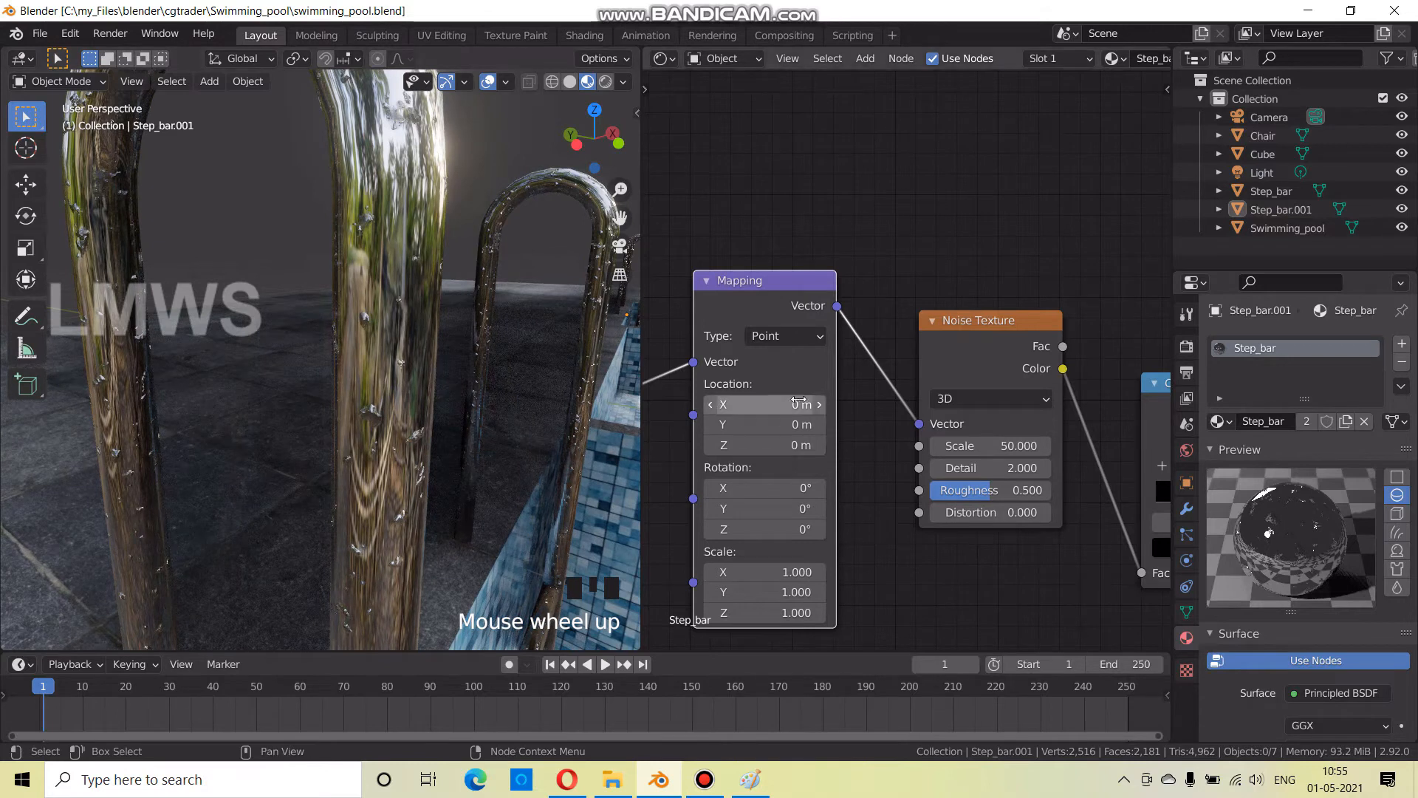
drag(752, 401, 755, 401)
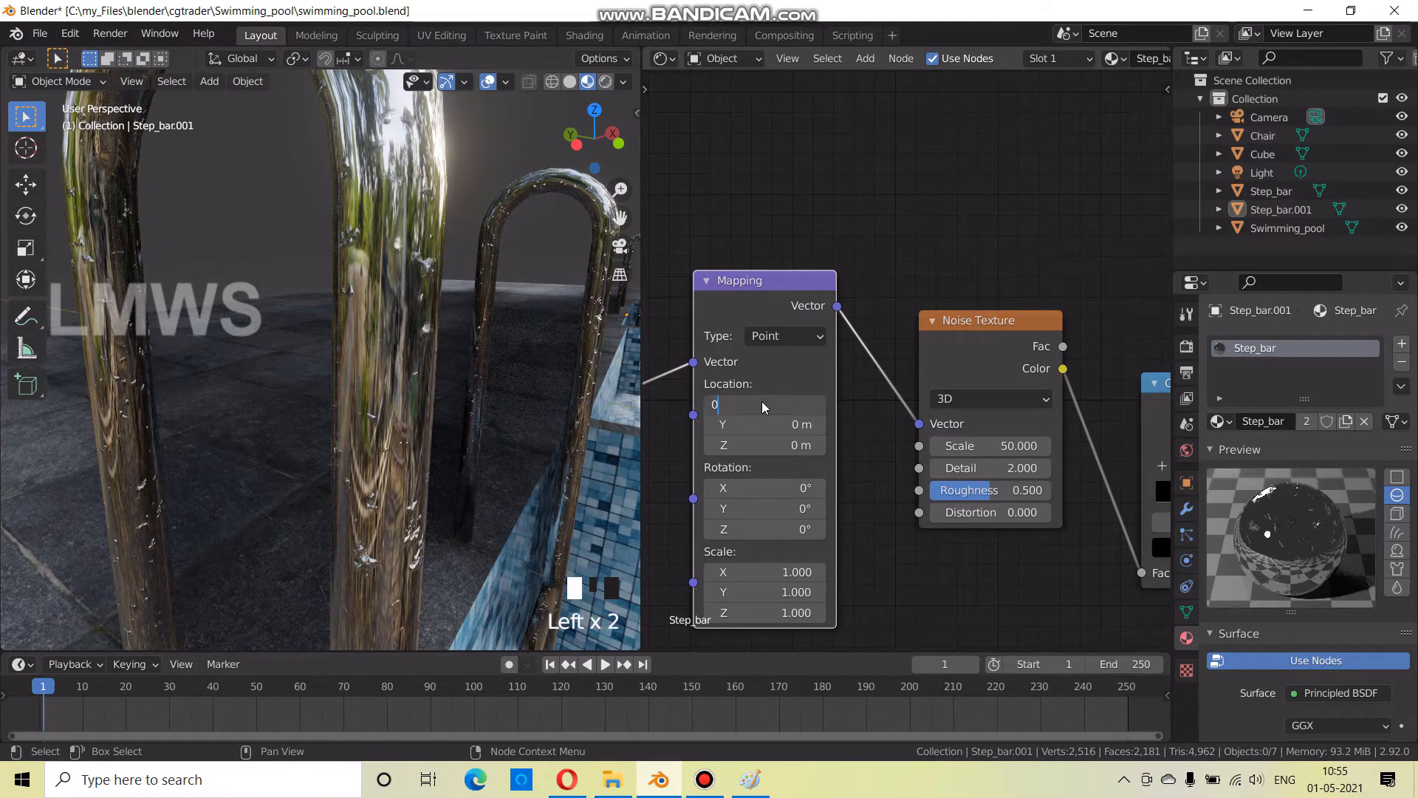
text(0)
key(Return)
drag(768, 572, 786, 572)
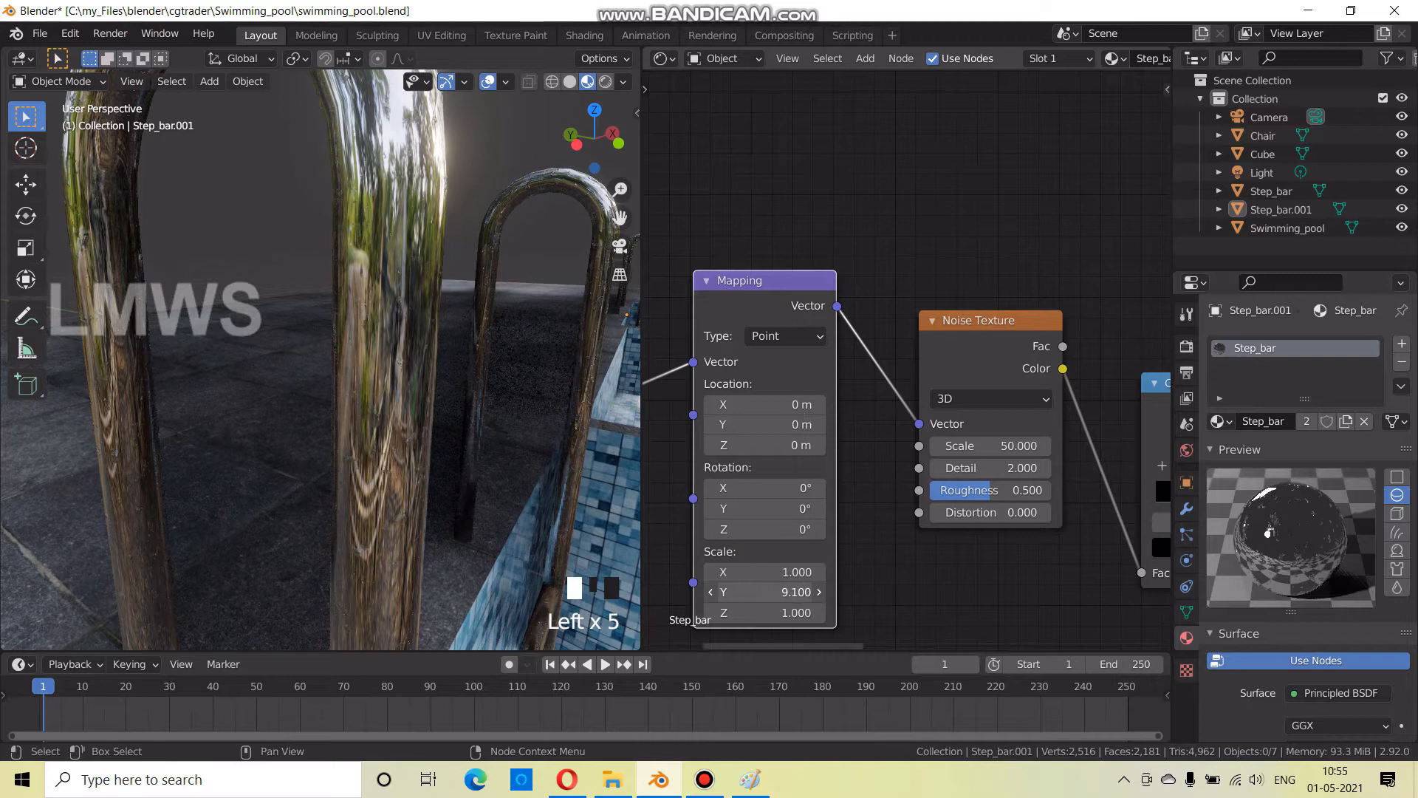
drag(758, 583, 757, 582)
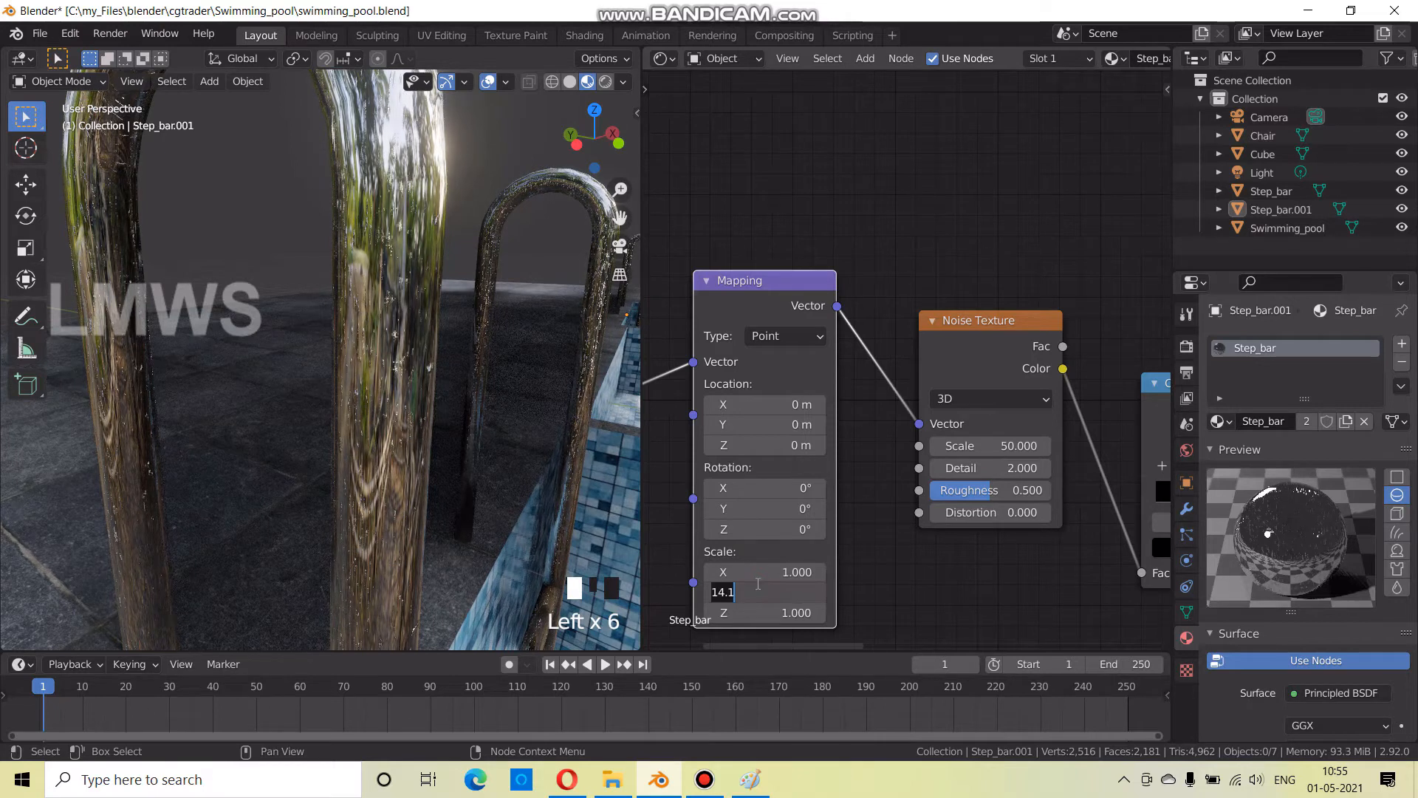
text(1)
key(Return)
Look over the whole pool with its ladders from several angles and save the file
scroll(872, 446, down, 4)
scroll(466, 495, down, 7)
middle_drag(465, 495, 304, 485)
scroll(304, 486, up, 3)
key(ctrl+s)
scroll(266, 480, down, 2)
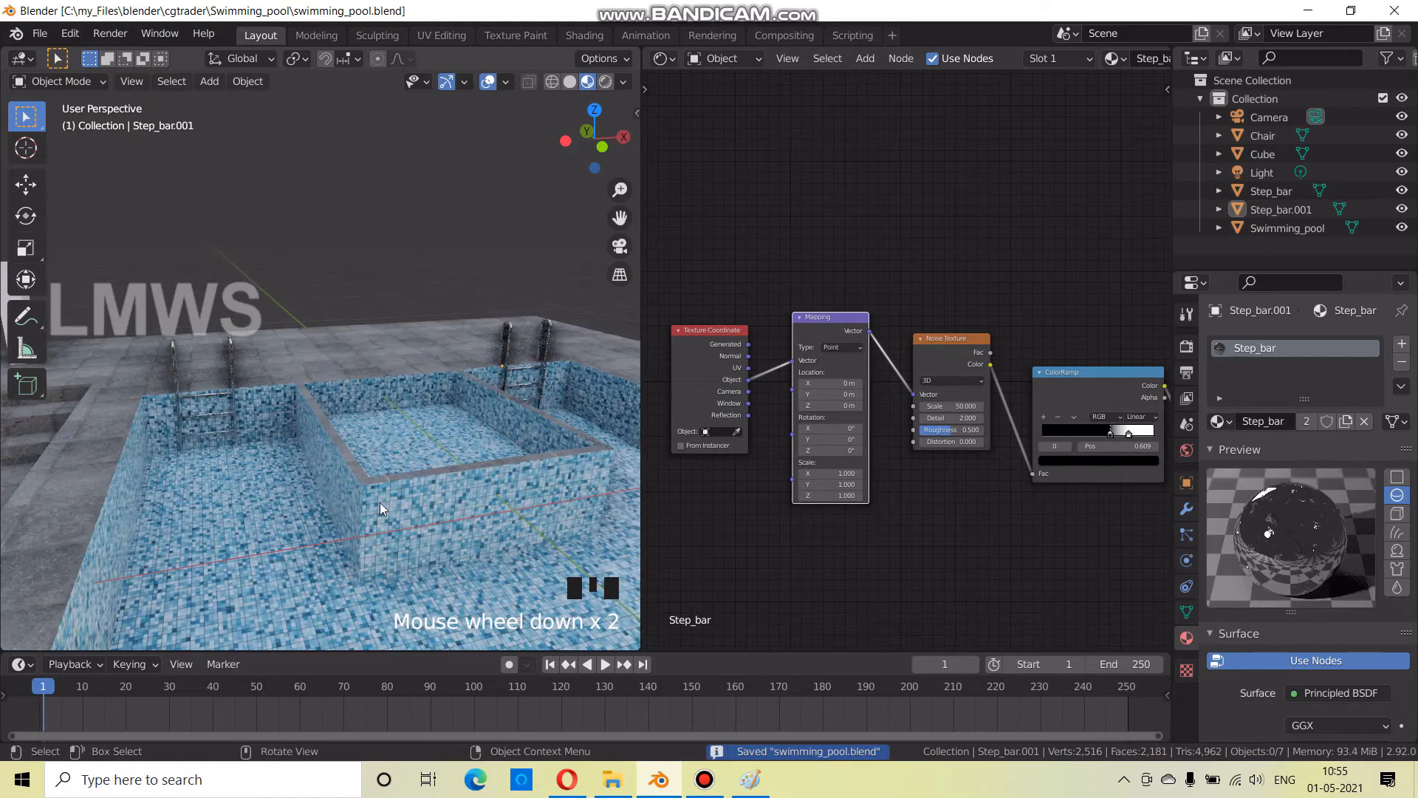
scroll(894, 525, down, 3)
middle_drag(473, 480, 442, 475)
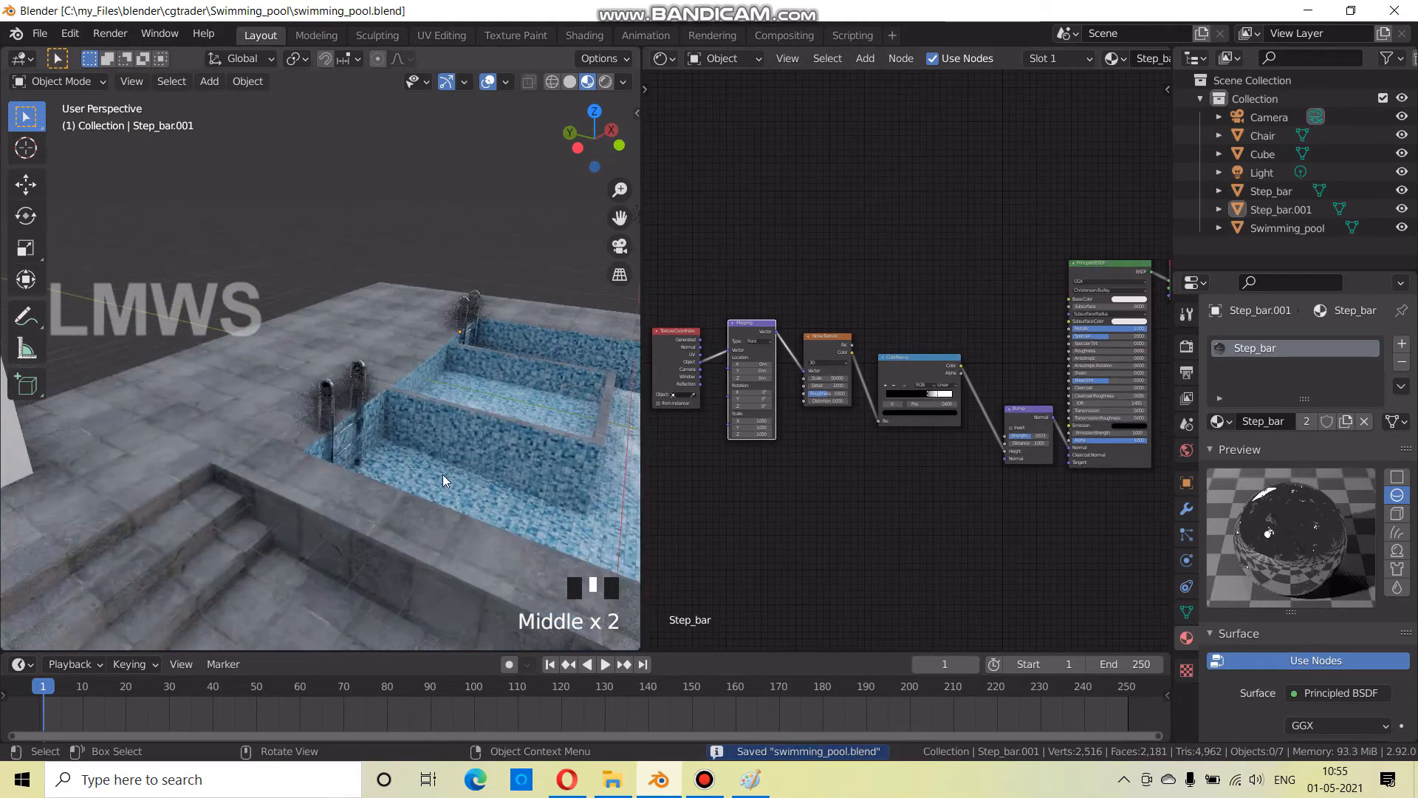
scroll(442, 474, down, 3)
shift+middle_drag(560, 494, 356, 424)
scroll(353, 416, up, 2)
scroll(356, 414, down, 2)
key(ctrl+s)
key(shift+a)
click(704, 779)
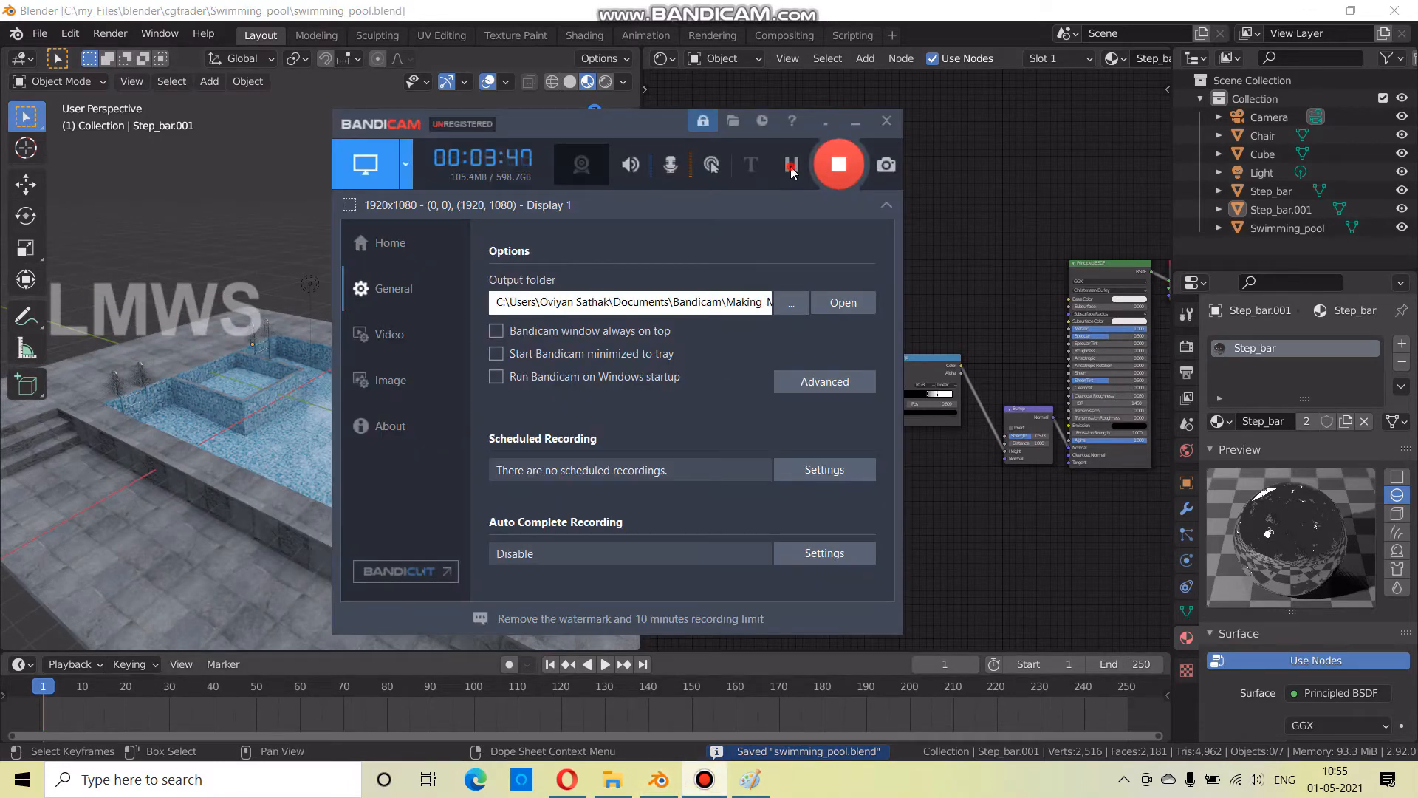
click(792, 169)
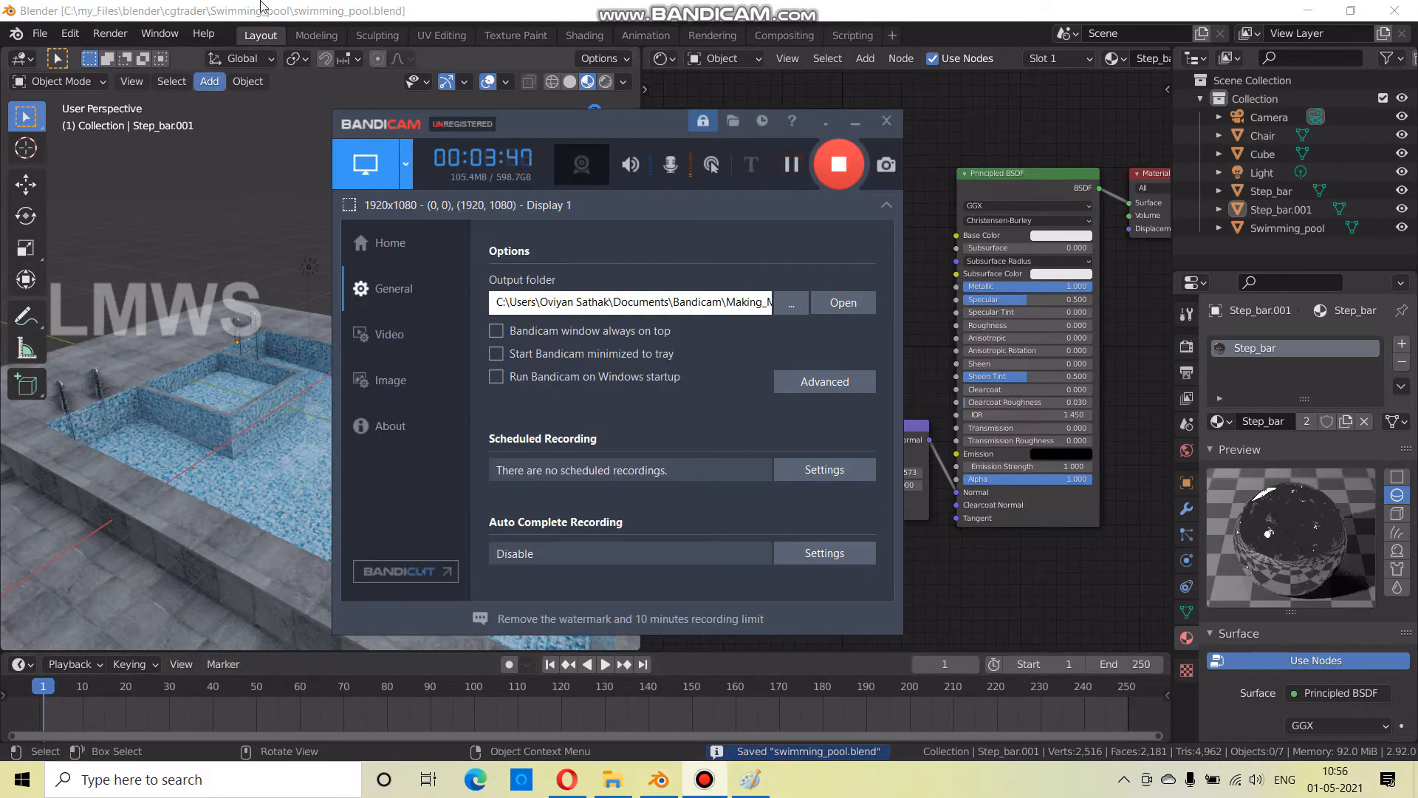
click(439, 7)
Add a mesh plane, scale it to about 8.65 m square, and move it over the middle of the pool
middle_drag(152, 415, 241, 359)
key(shift+a)
mouse_move(248, 350)
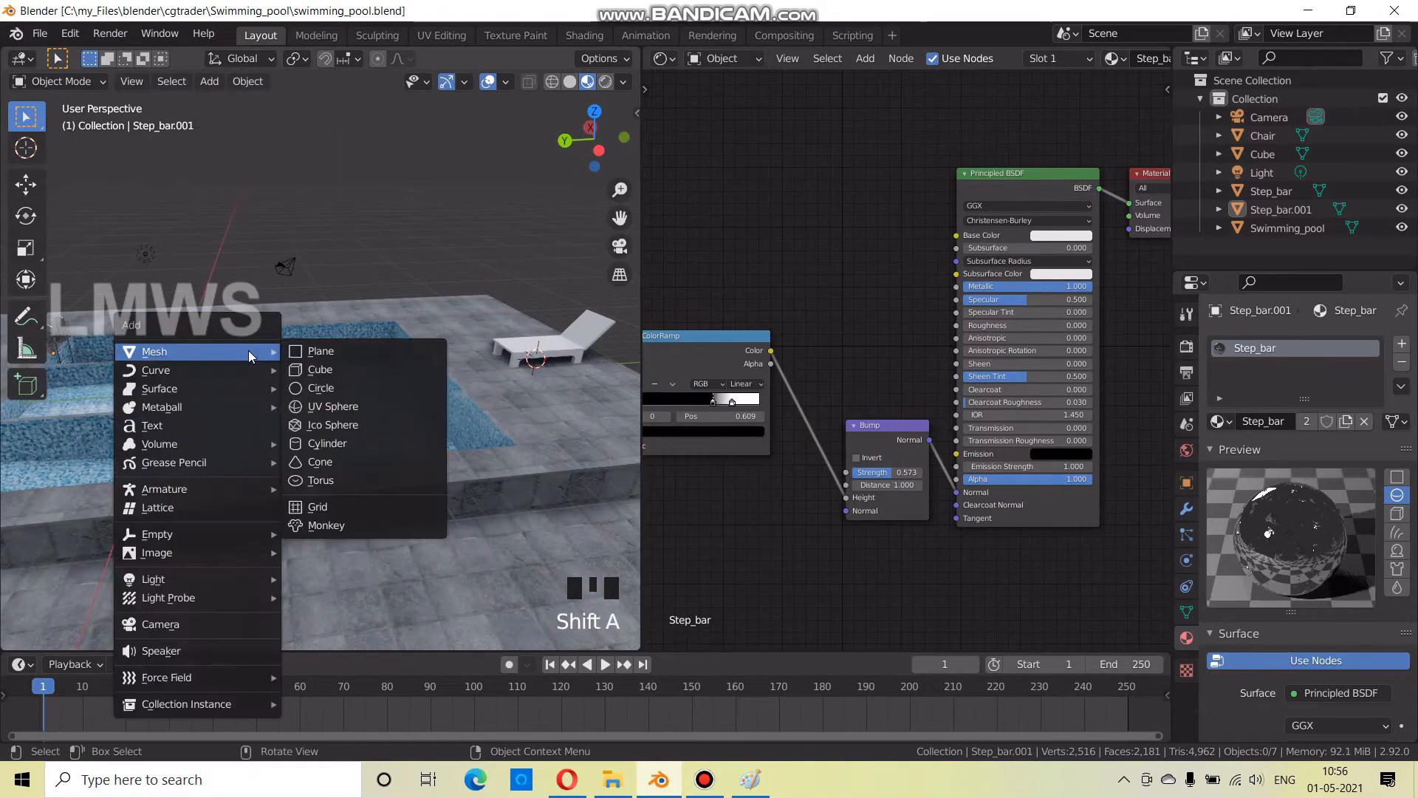
click(343, 351)
middle_drag(392, 427, 443, 458)
key(s)
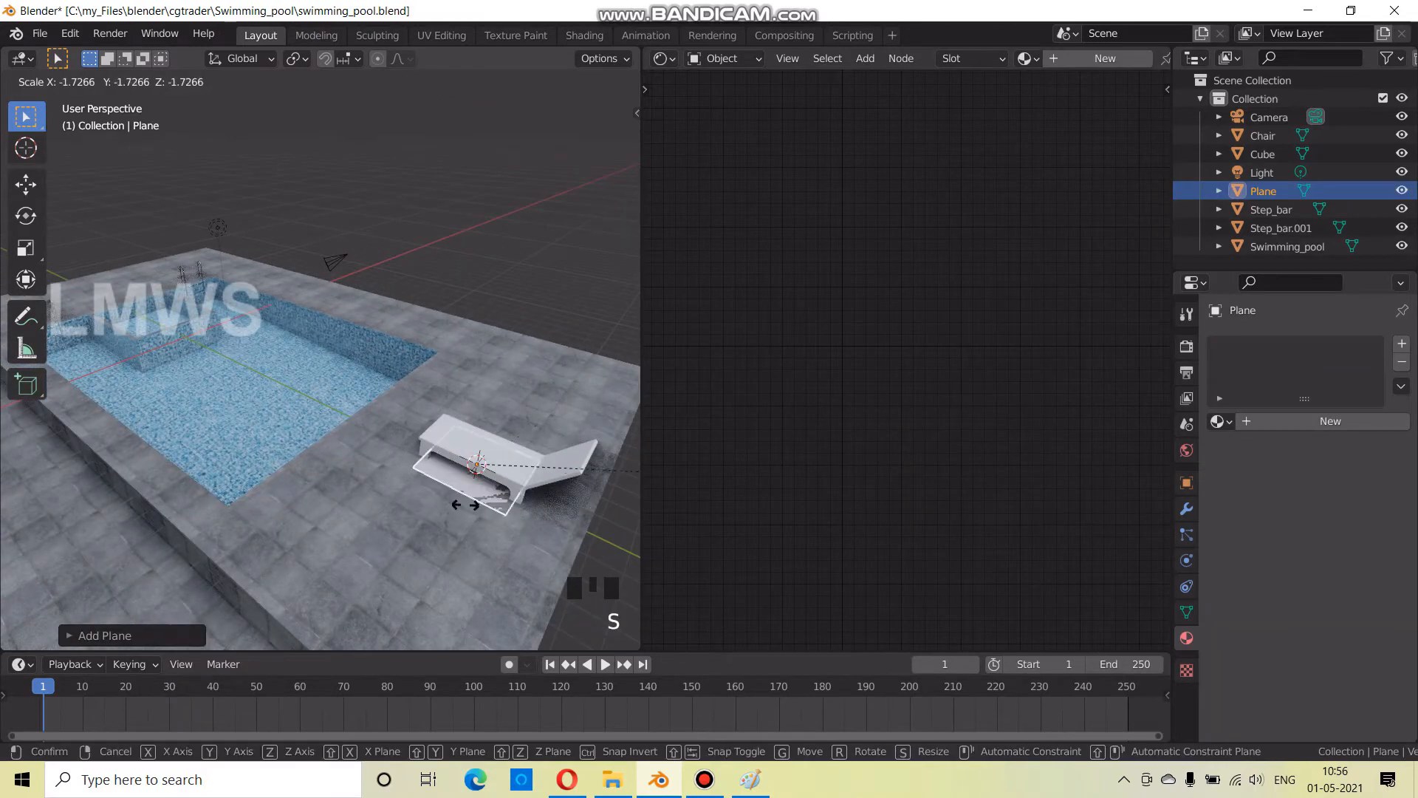
click(356, 554)
scroll(357, 554, down, 3)
key(g)
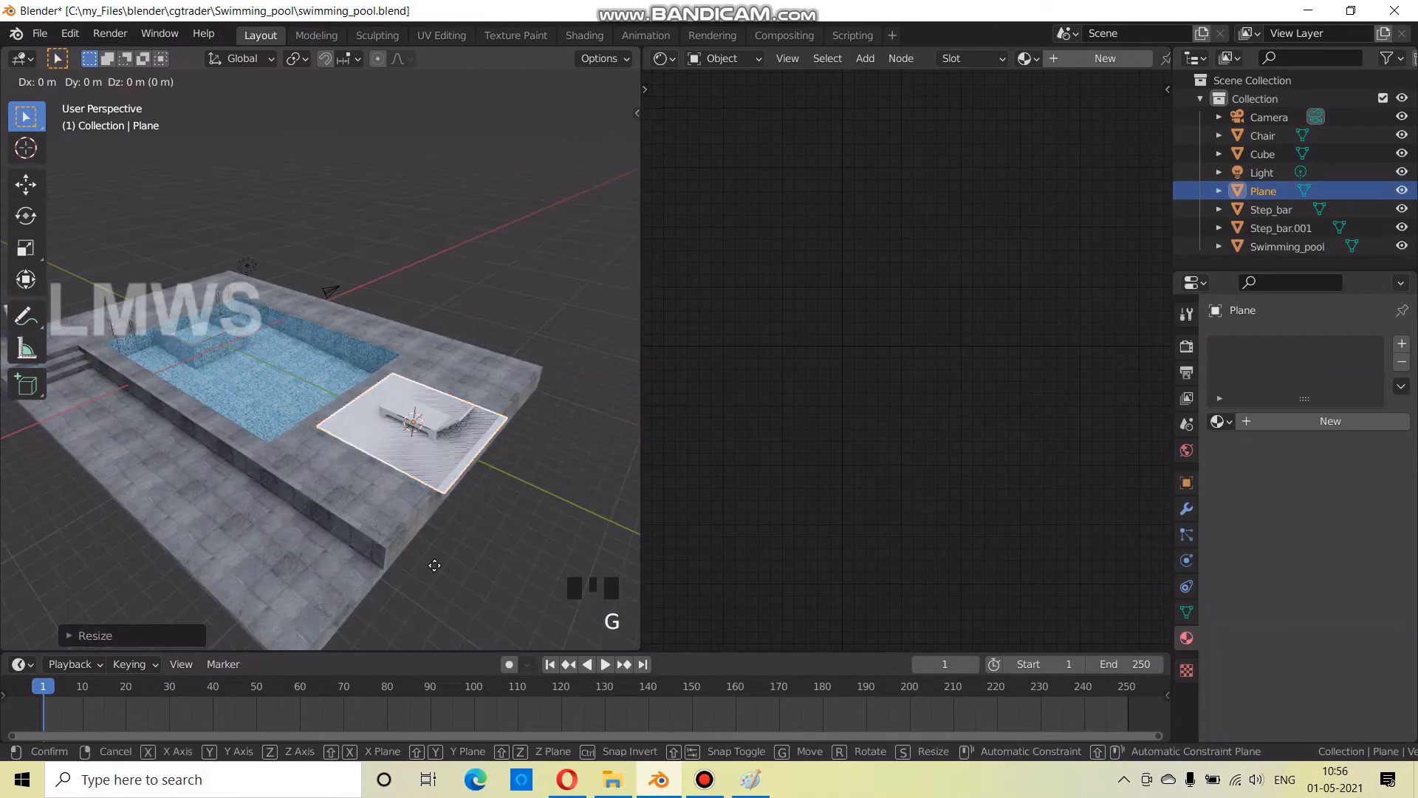
click(251, 481)
scroll(209, 446, up, 3)
shift+middle_drag(210, 447, 413, 456)
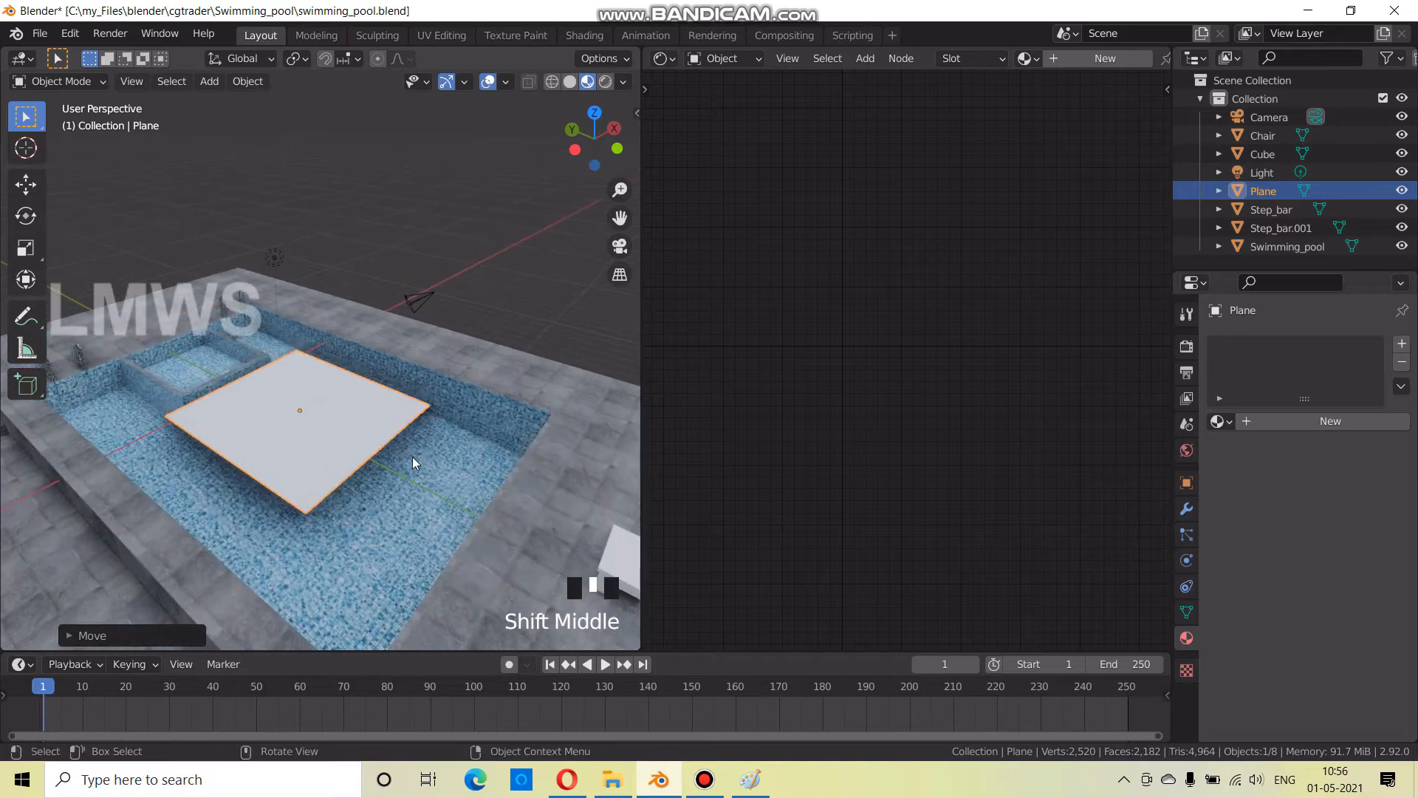
key(s)
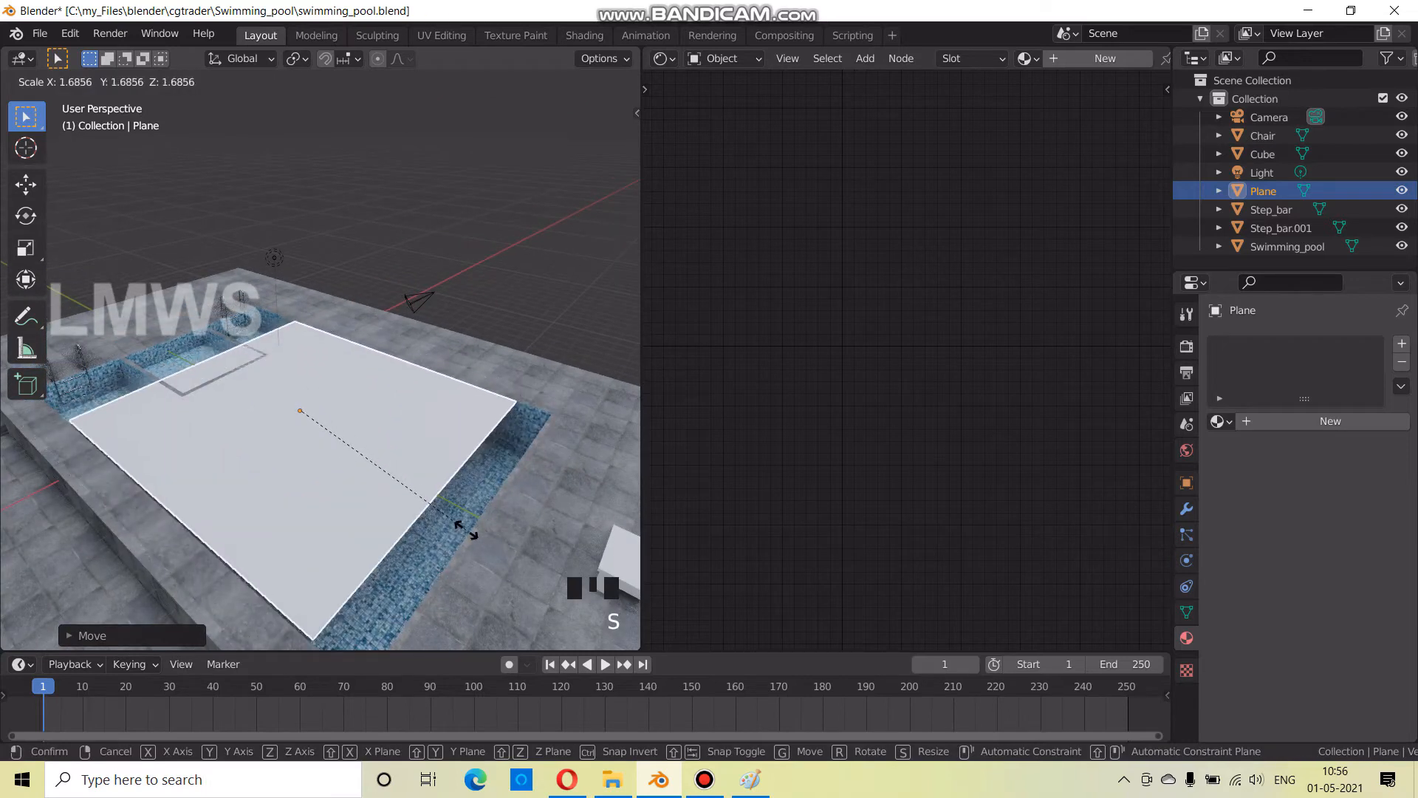
click(467, 521)
key(ctrl+z)
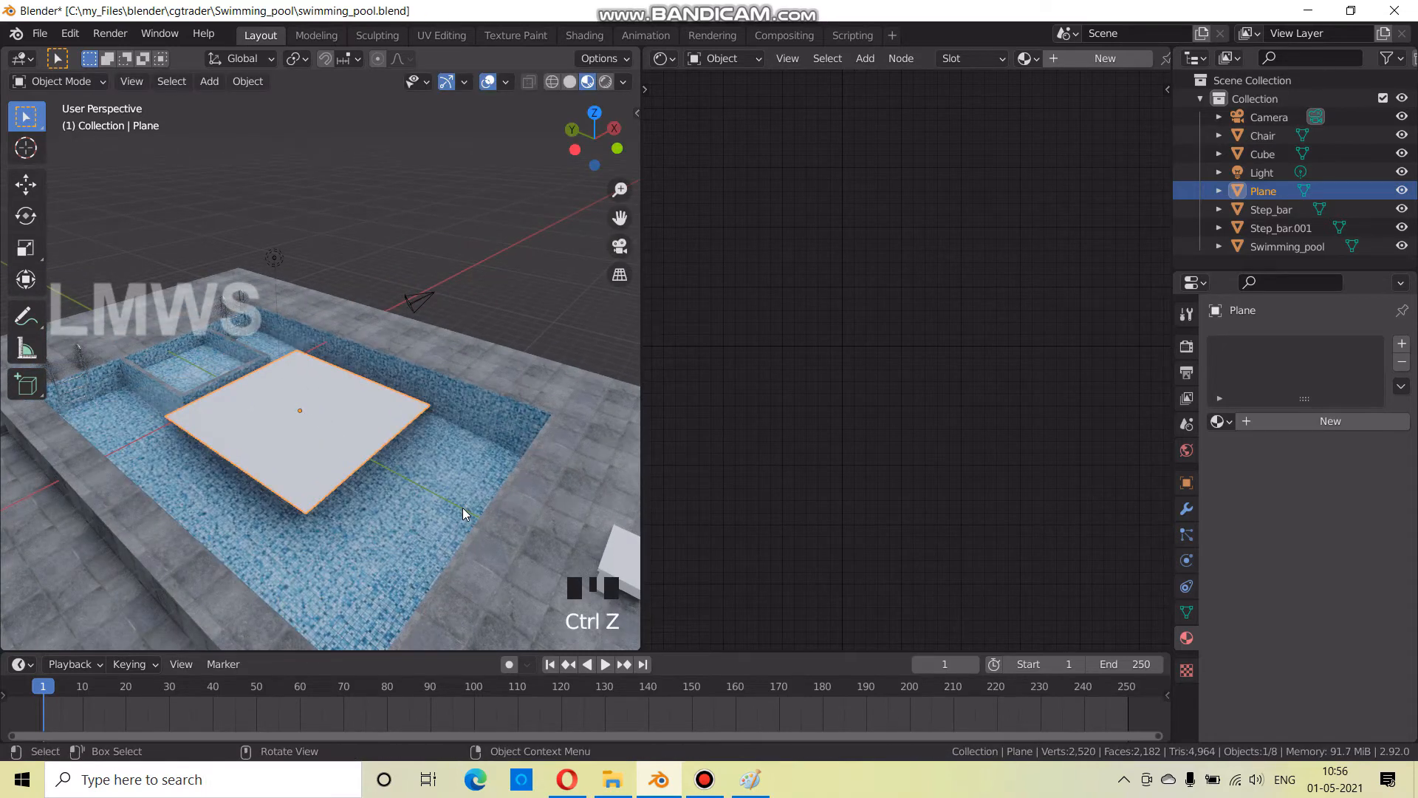
Set the plane's X, Y and Z scale to 1
key(n)
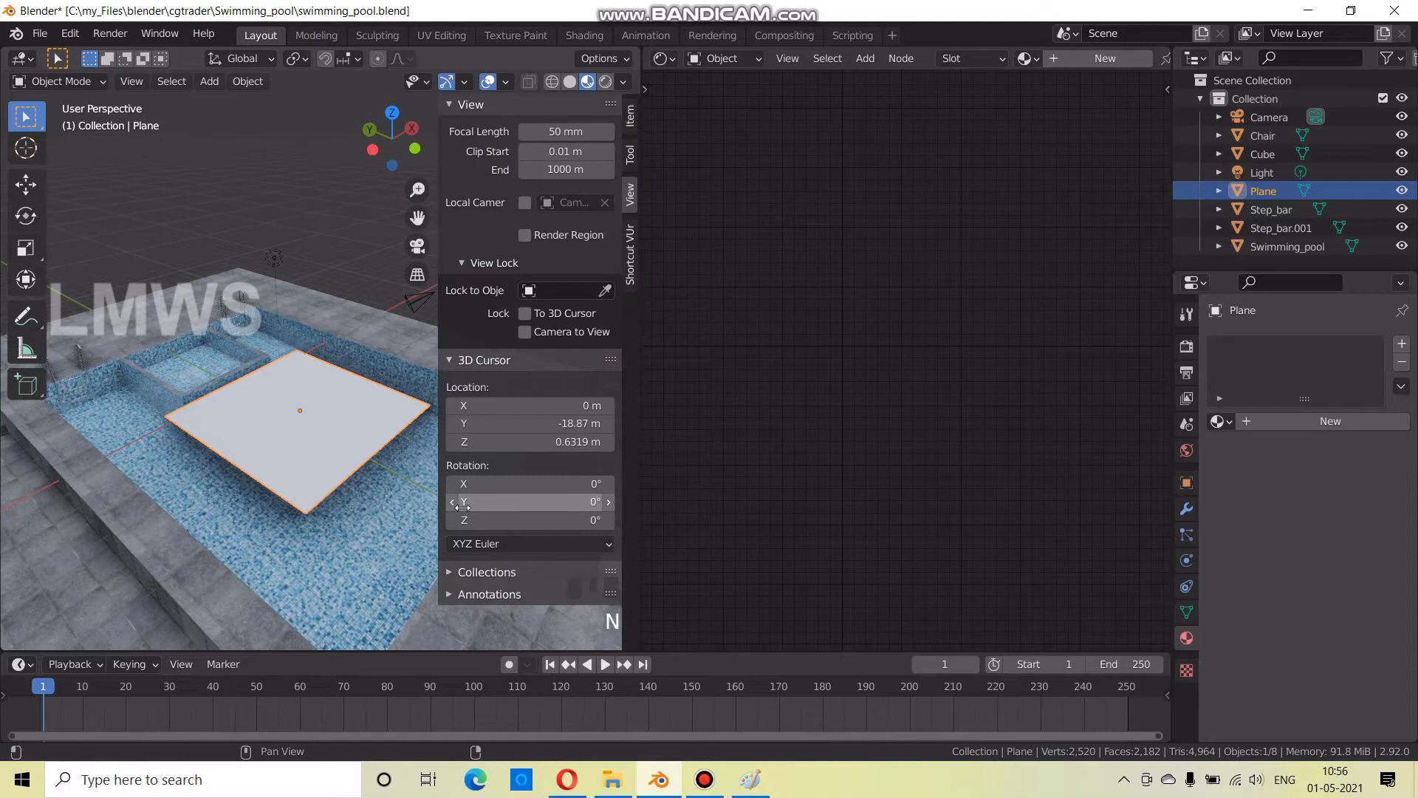
click(630, 117)
click(526, 322)
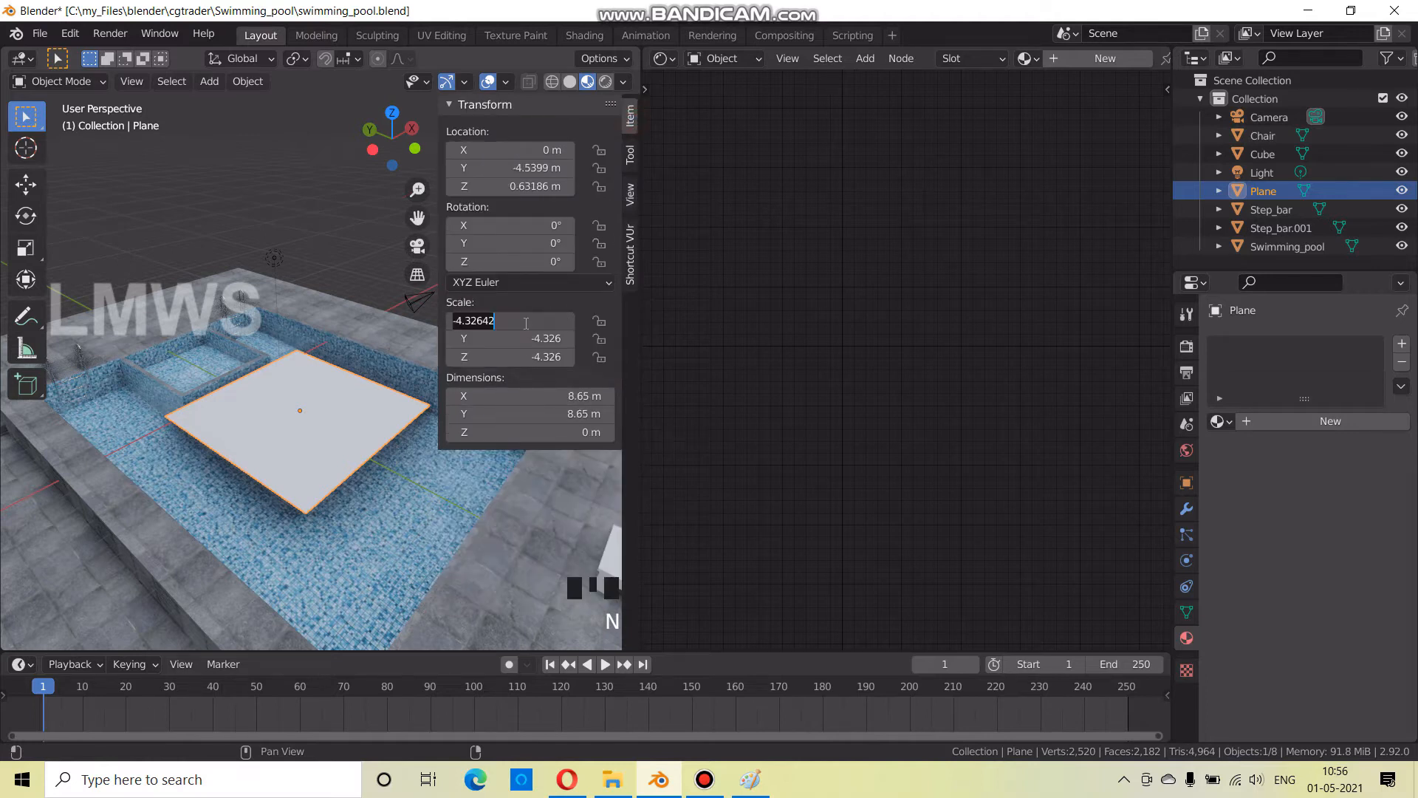
text(1)
key(Tab)
text(1)
key(Tab)
text(1)
key(Return)
key(n)
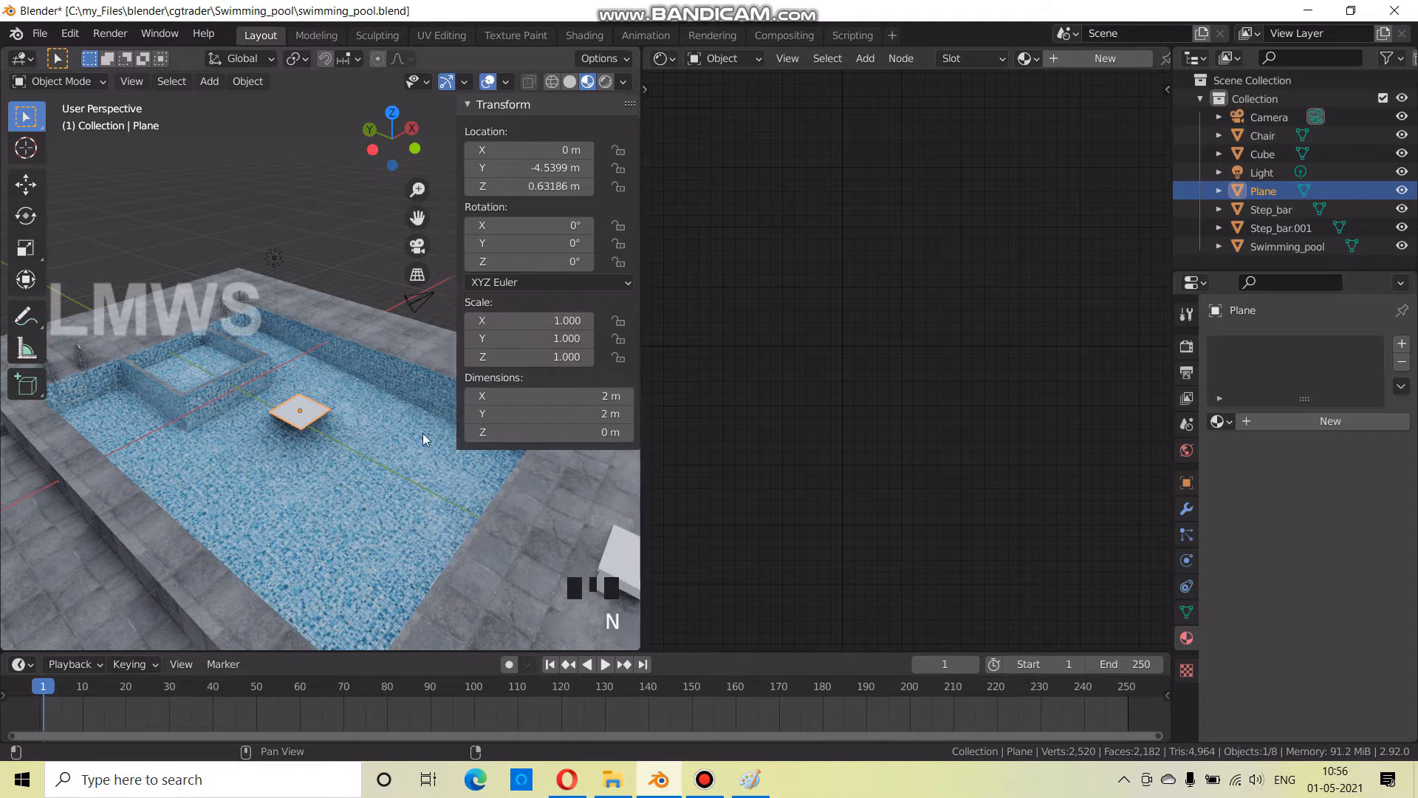
In Edit Mode, stretch the whole plane along X and Y to cover the pool opening, and return to Object Mode
key(Tab)
key(a)
key(s)
key(x)
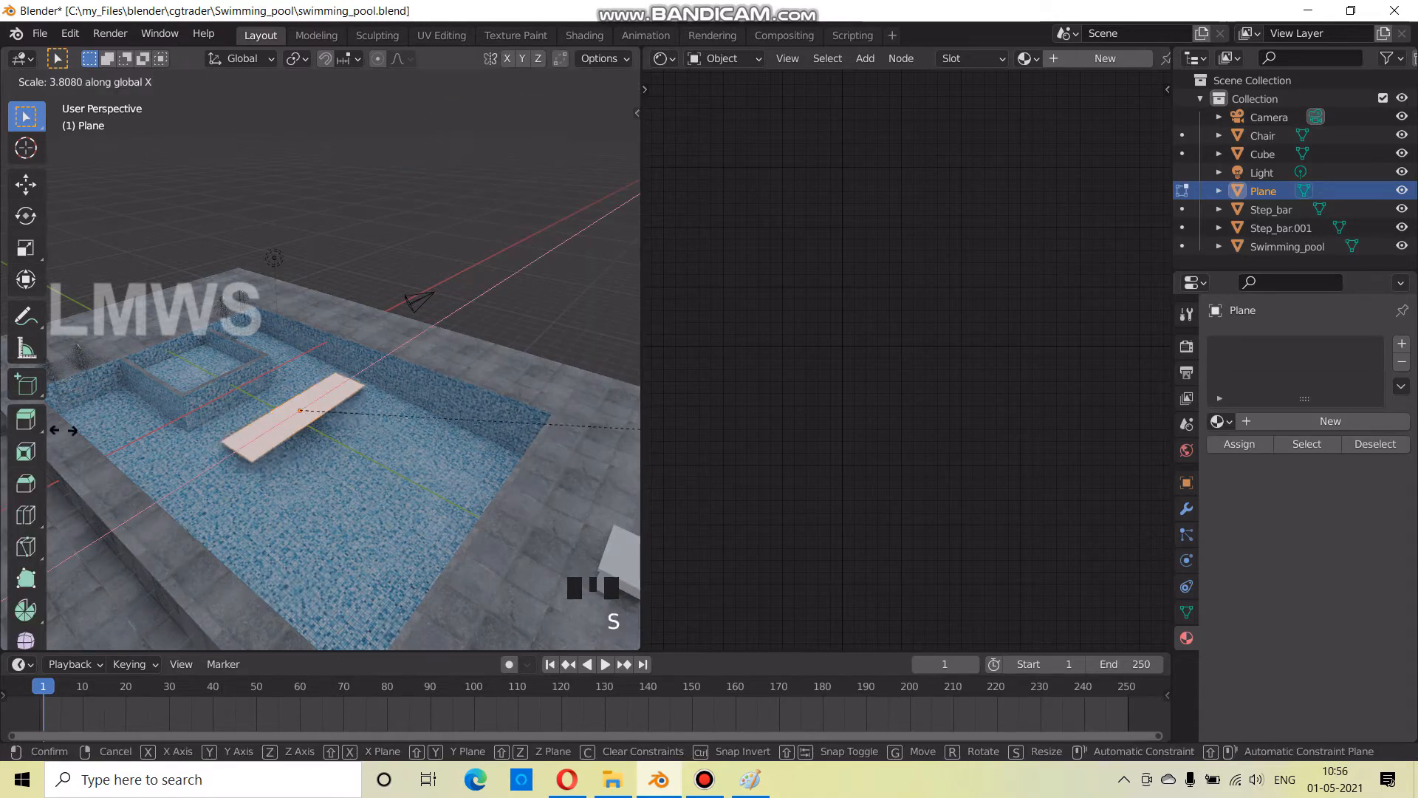
click(346, 499)
key(s)
key(y)
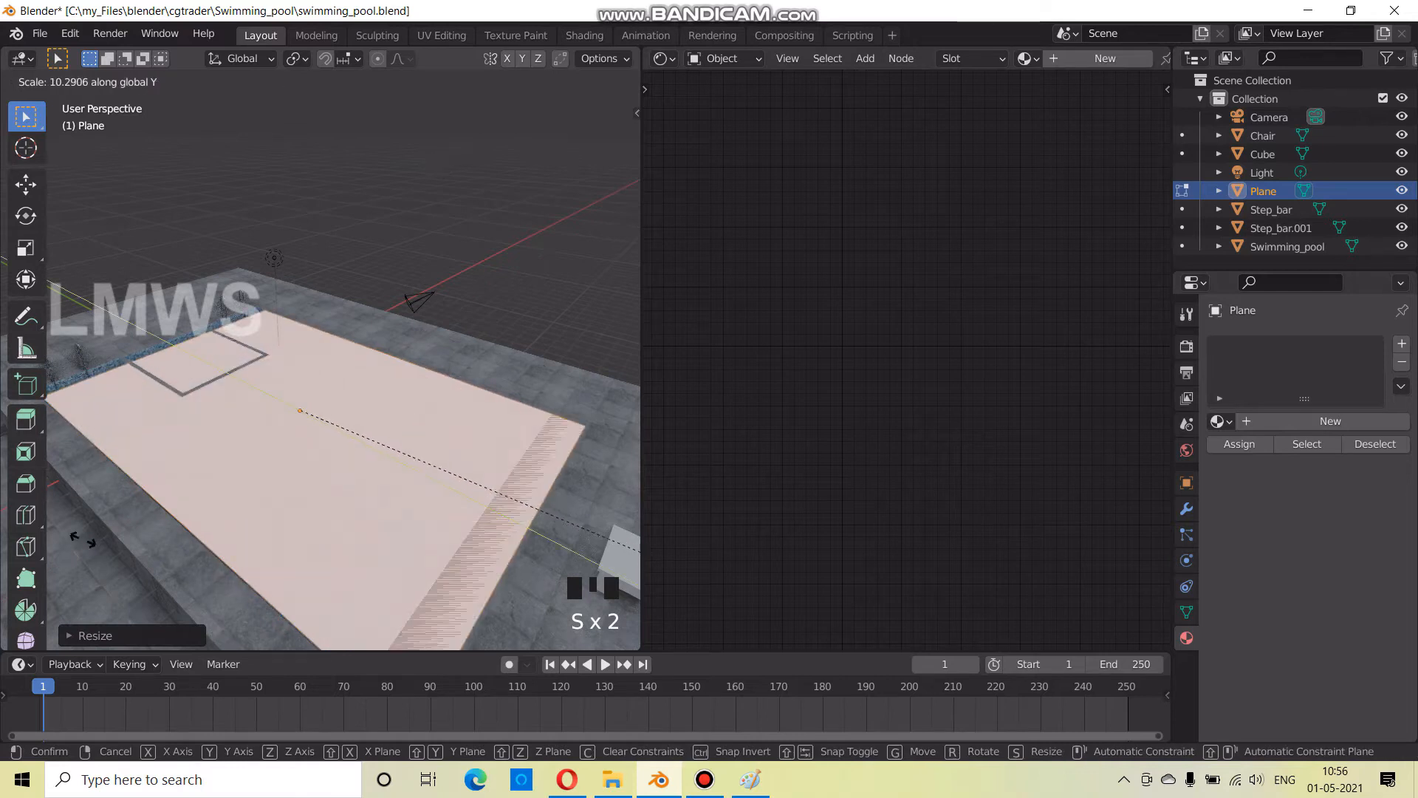
click(181, 482)
scroll(181, 483, down, 2)
key(Tab)
Shift the plane along Y to line up with the pool, and lower it along Z to just below the rim
middle_drag(181, 482, 331, 504)
scroll(325, 498, up, 2)
key(g)
key(y)
click(365, 481)
scroll(348, 506, up, 3)
scroll(296, 512, down, 2)
key(g)
key(z)
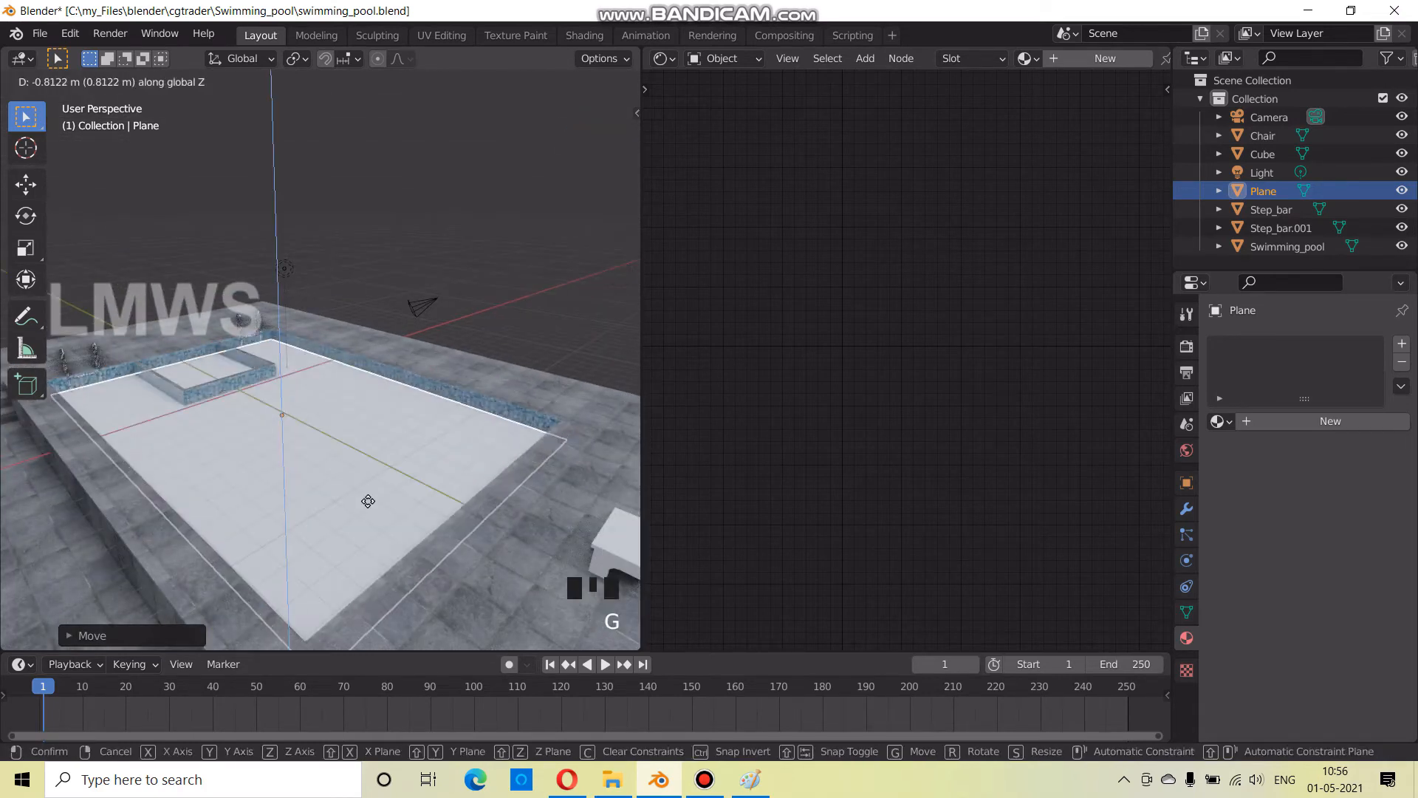
click(369, 492)
In Edit Mode, adjust the plane's width along X to fit the pool walls, and return to Object Mode
middle_drag(347, 507, 235, 564)
key(alt+a)
scroll(428, 517, up, 3)
drag(283, 486, 313, 470)
key(Tab)
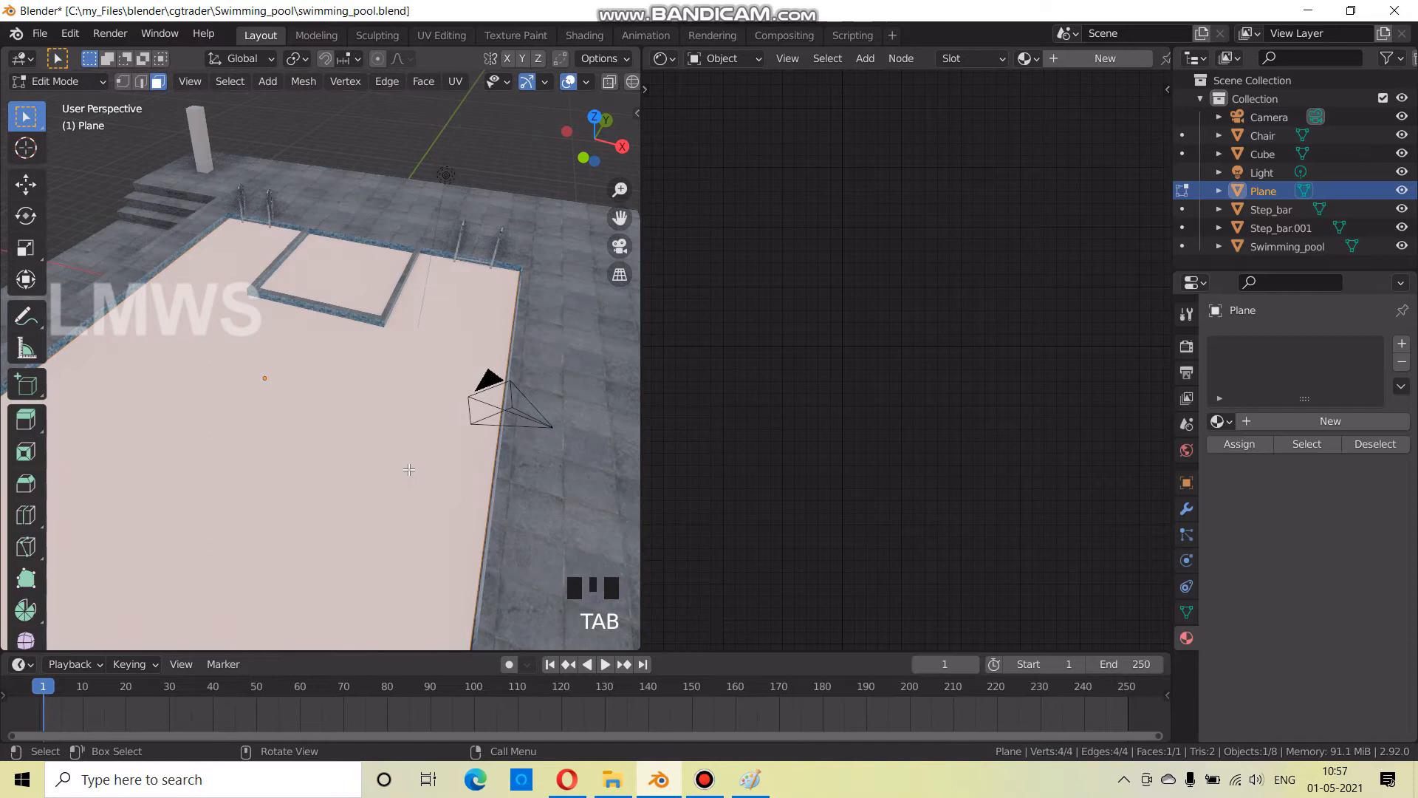
key(s)
key(x)
click(421, 473)
scroll(386, 374, down, 4)
middle_drag(386, 373, 344, 489)
scroll(201, 463, up, 3)
key(Tab)
scroll(203, 477, down, 2)
scroll(247, 487, up, 3)
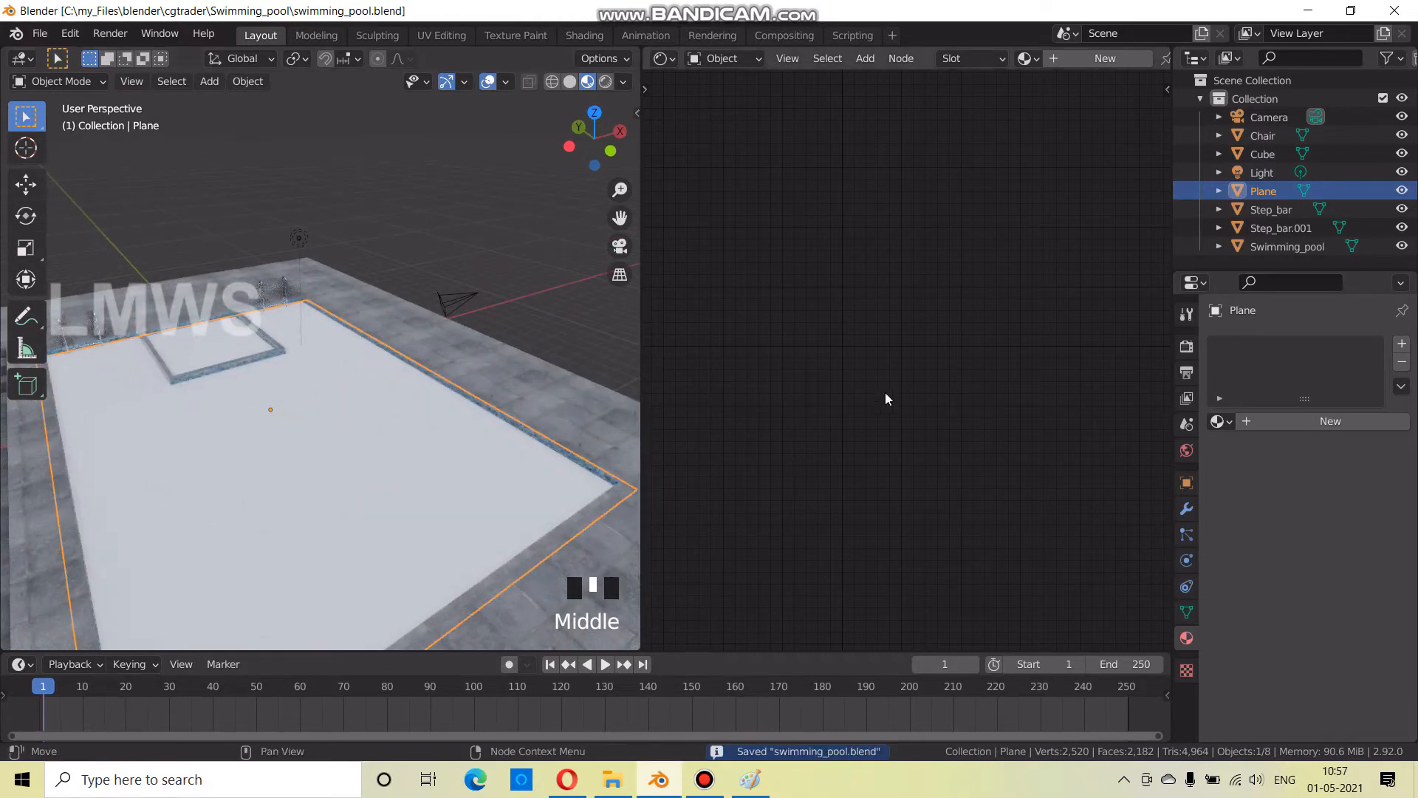
Create a new material named Water on the plane and save the file
click(1301, 421)
double_click(1274, 422)
text(Water)
key(Return)
key(ctrl+s)
Set the Roughness of the Water material's Principled BSDF to 0
middle_drag(776, 335, 797, 341)
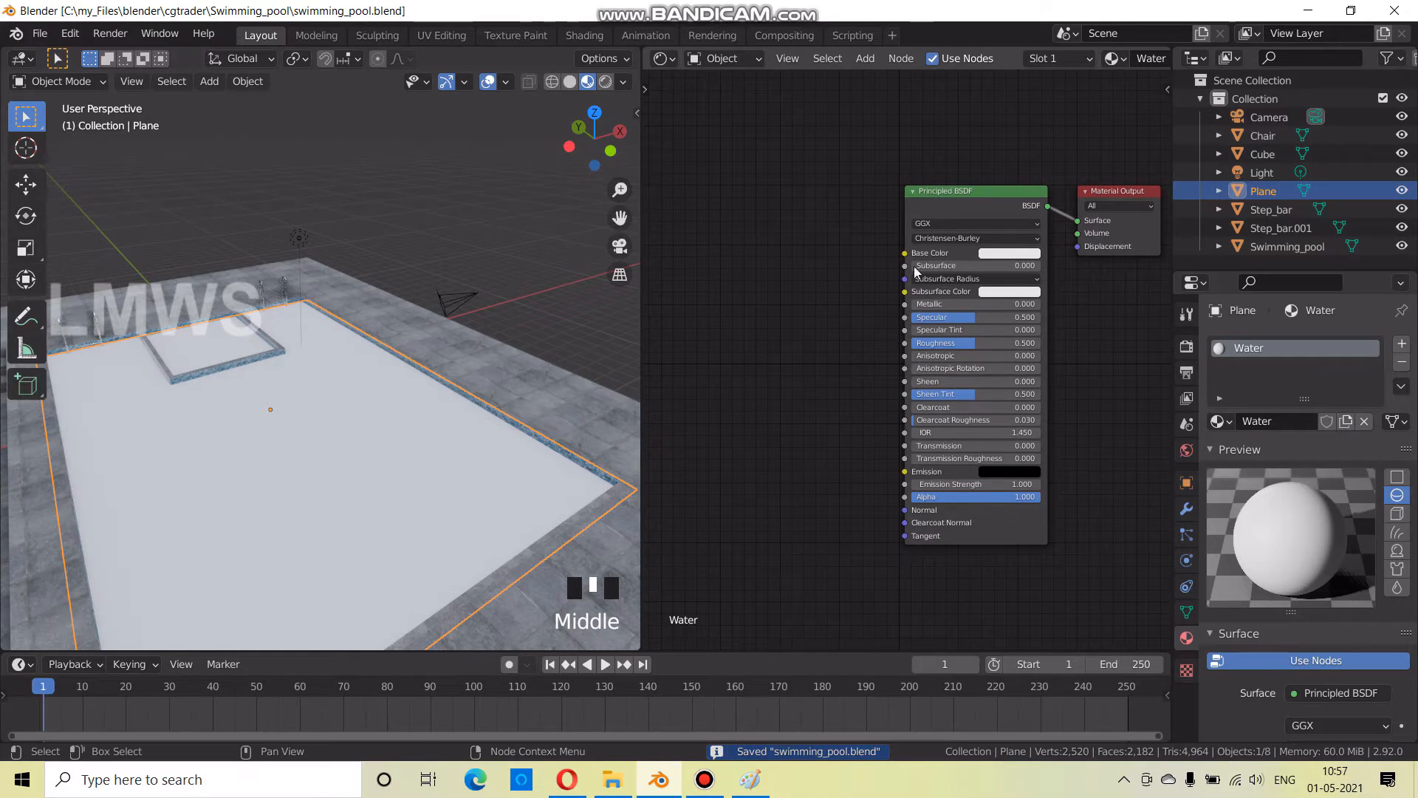
key(shift+a)
click(818, 170)
scroll(901, 347, up, 2)
drag(953, 336, 909, 348)
scroll(843, 358, down, 1)
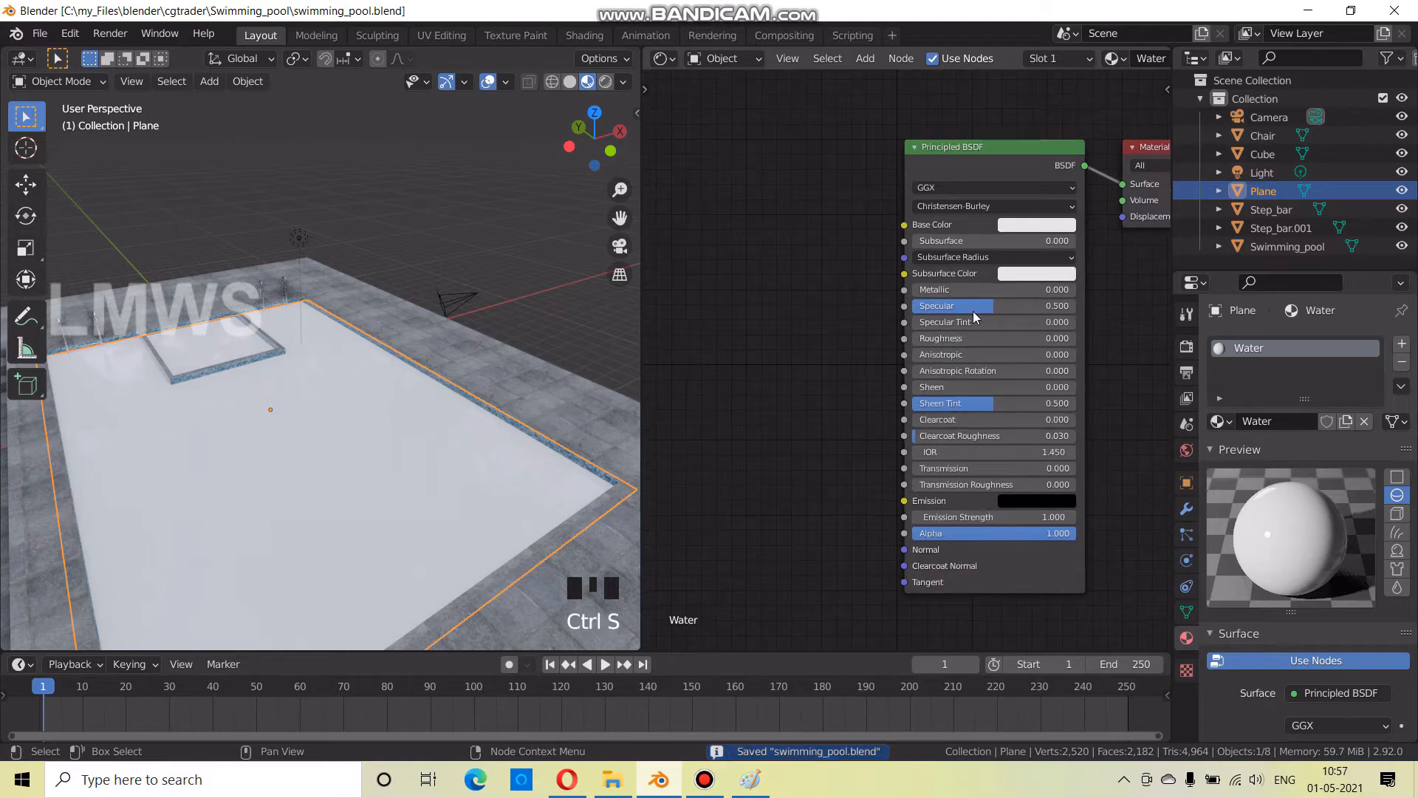
Add a Texture Coordinate node to the Water material and place it well ahead of the Principled BSDF
key(shift+a)
click(759, 228)
text(tex)
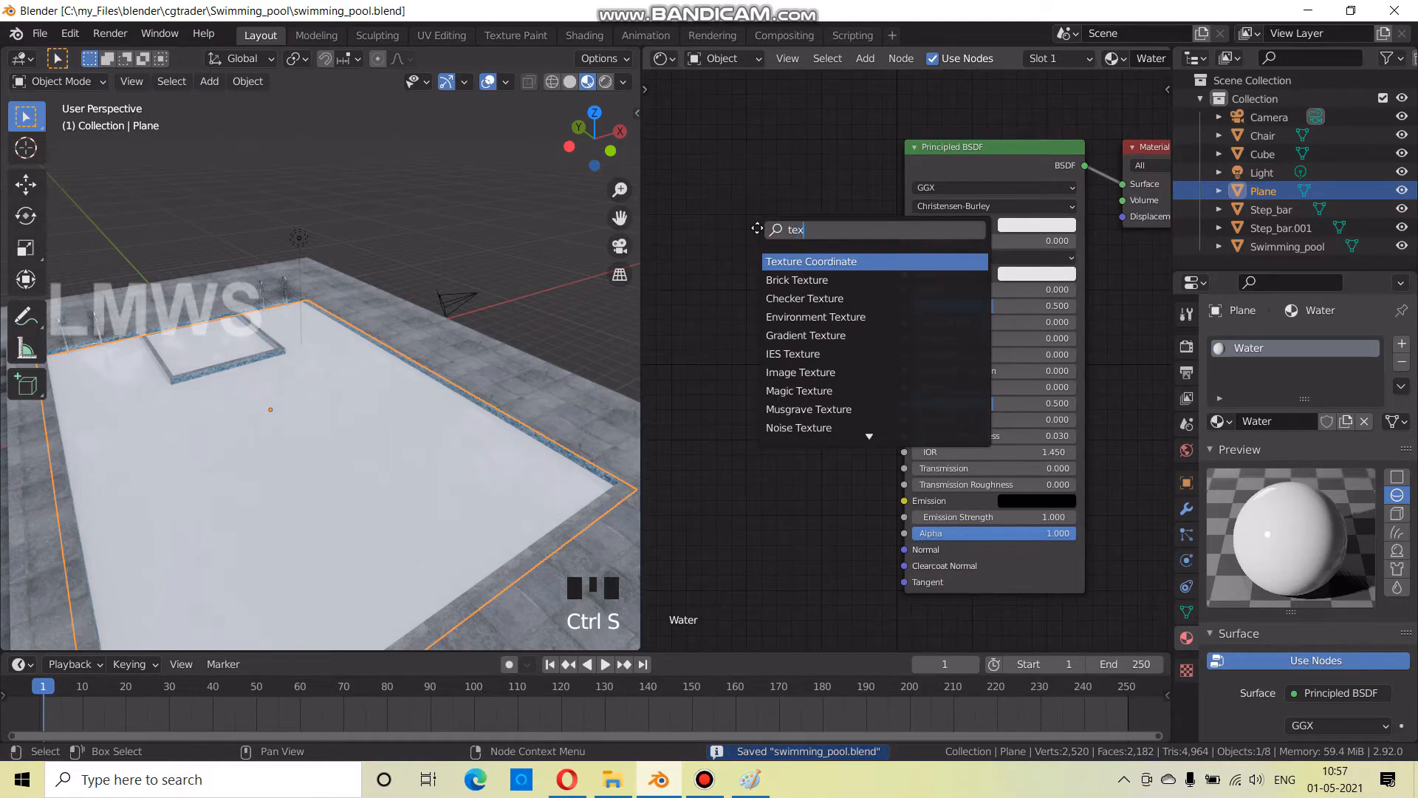
key(Return)
click(944, 299)
middle_drag(944, 299, 1150, 249)
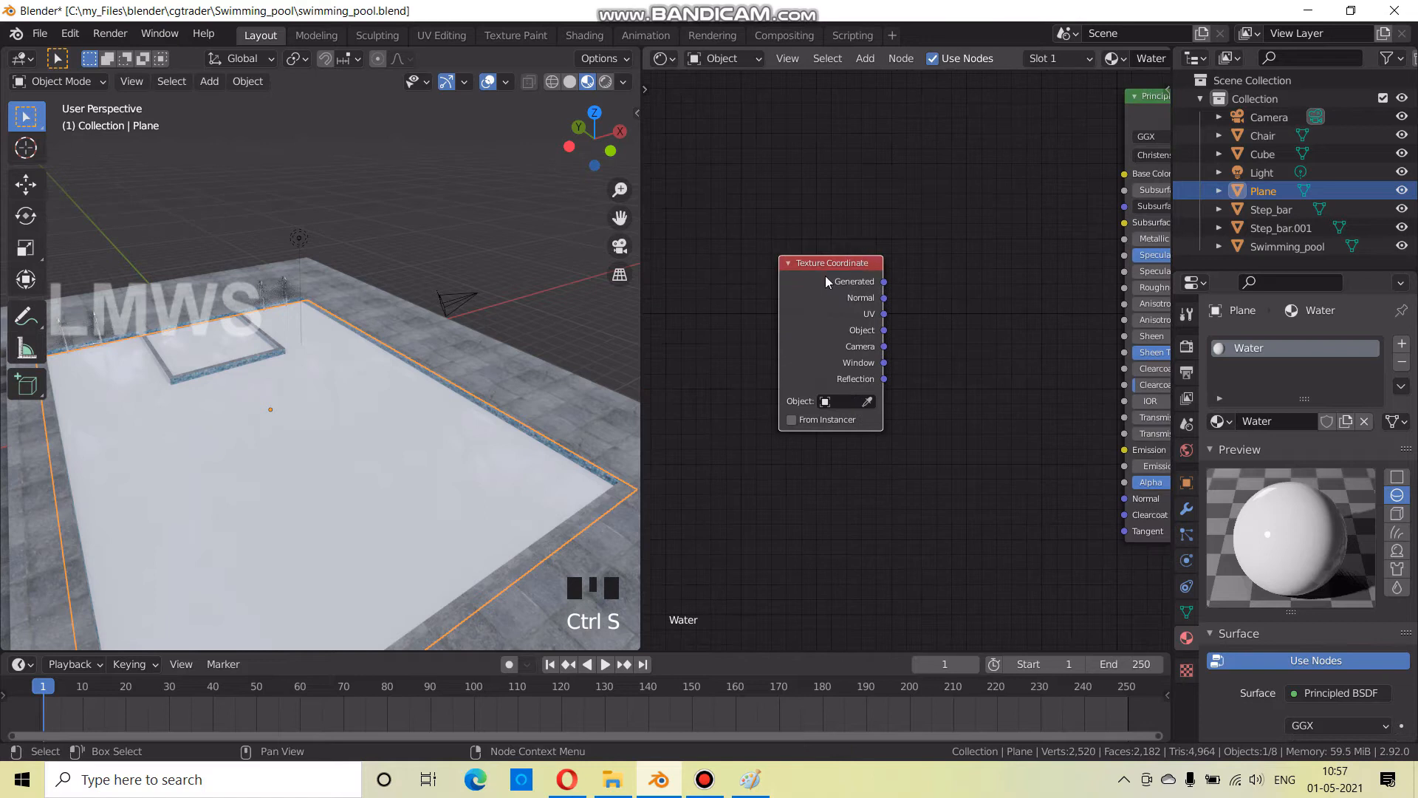
drag(826, 277, 690, 307)
Add a Noise Texture node between the Texture Coordinate node and the Principled BSDF
key(shift+a)
click(806, 249)
text(noise)
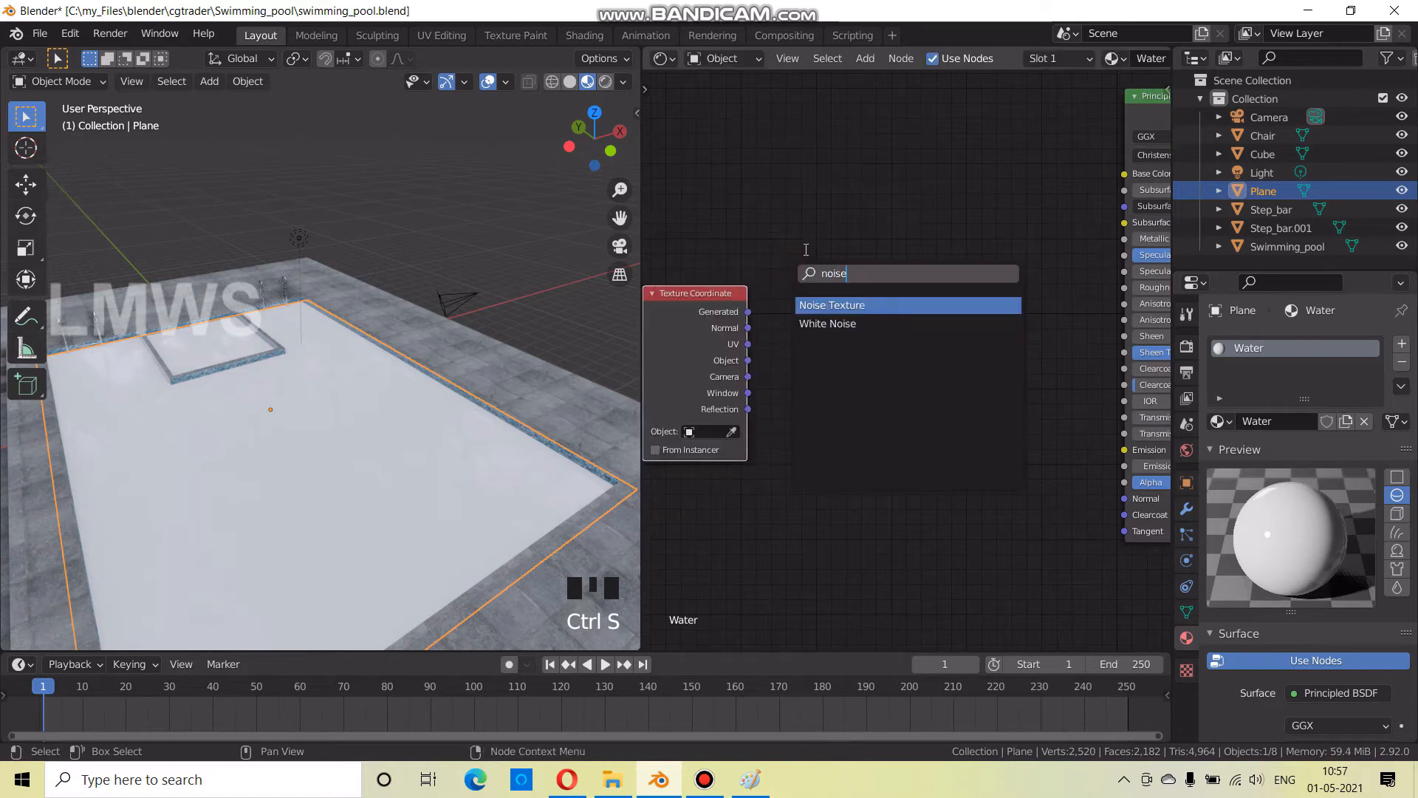
key(Return)
click(828, 311)
click(727, 302)
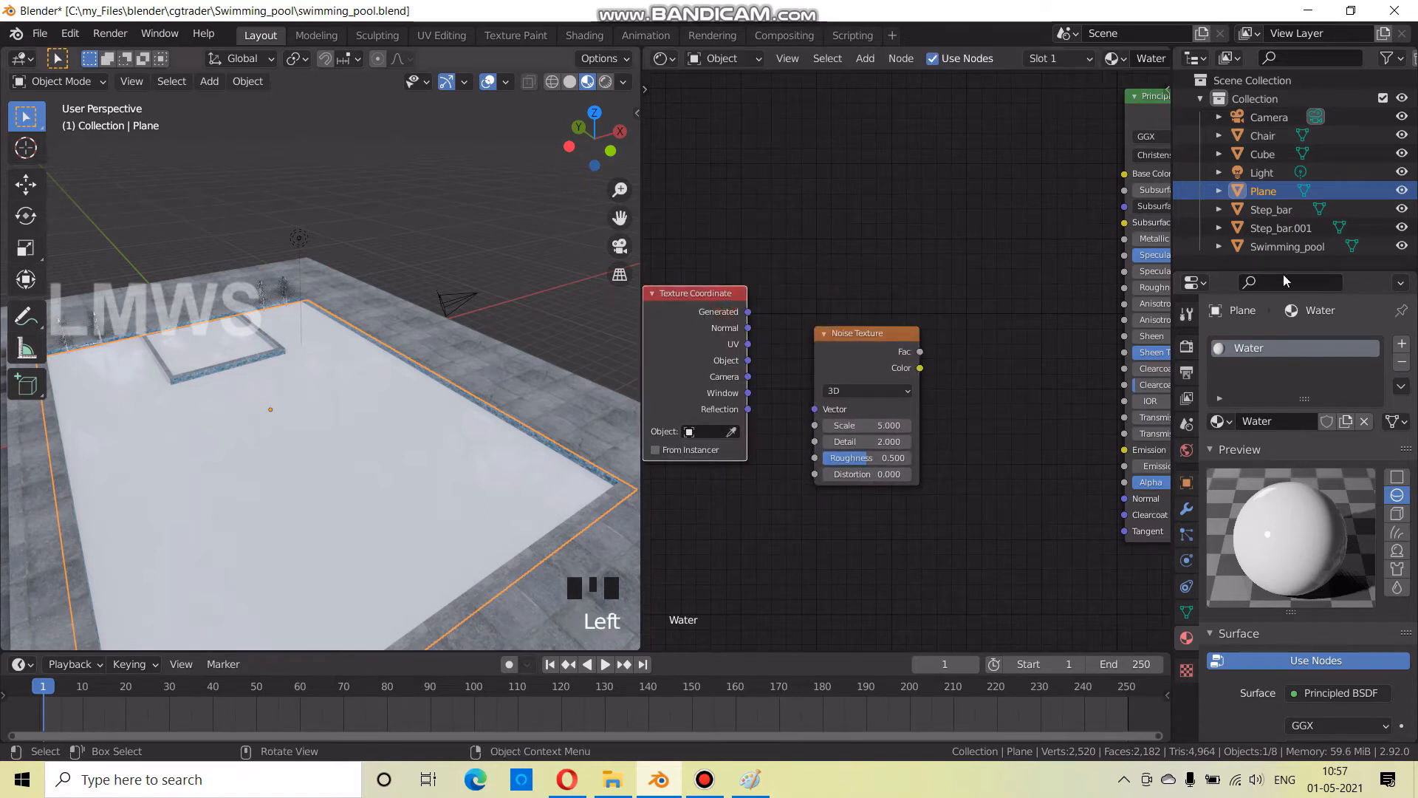
Insert a Mapping node before the Noise Texture, linking Texture Coordinate Object to its Vector and its output to the Noise Texture's Vector
middle_drag(720, 260, 817, 286)
drag(781, 325, 657, 319)
key(shift+a)
click(776, 240)
text(amap)
key(Return)
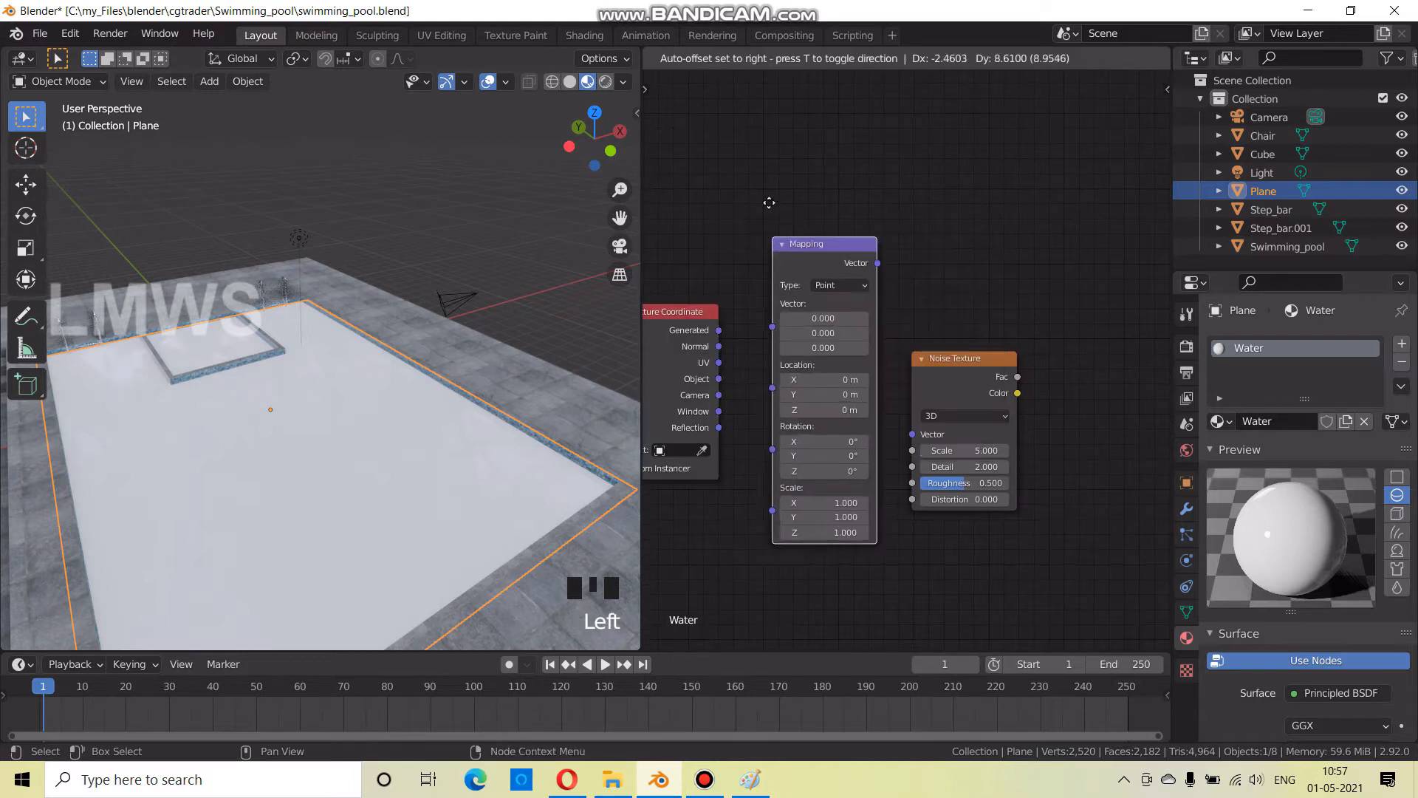
click(769, 202)
drag(720, 379, 799, 289)
drag(860, 245, 914, 436)
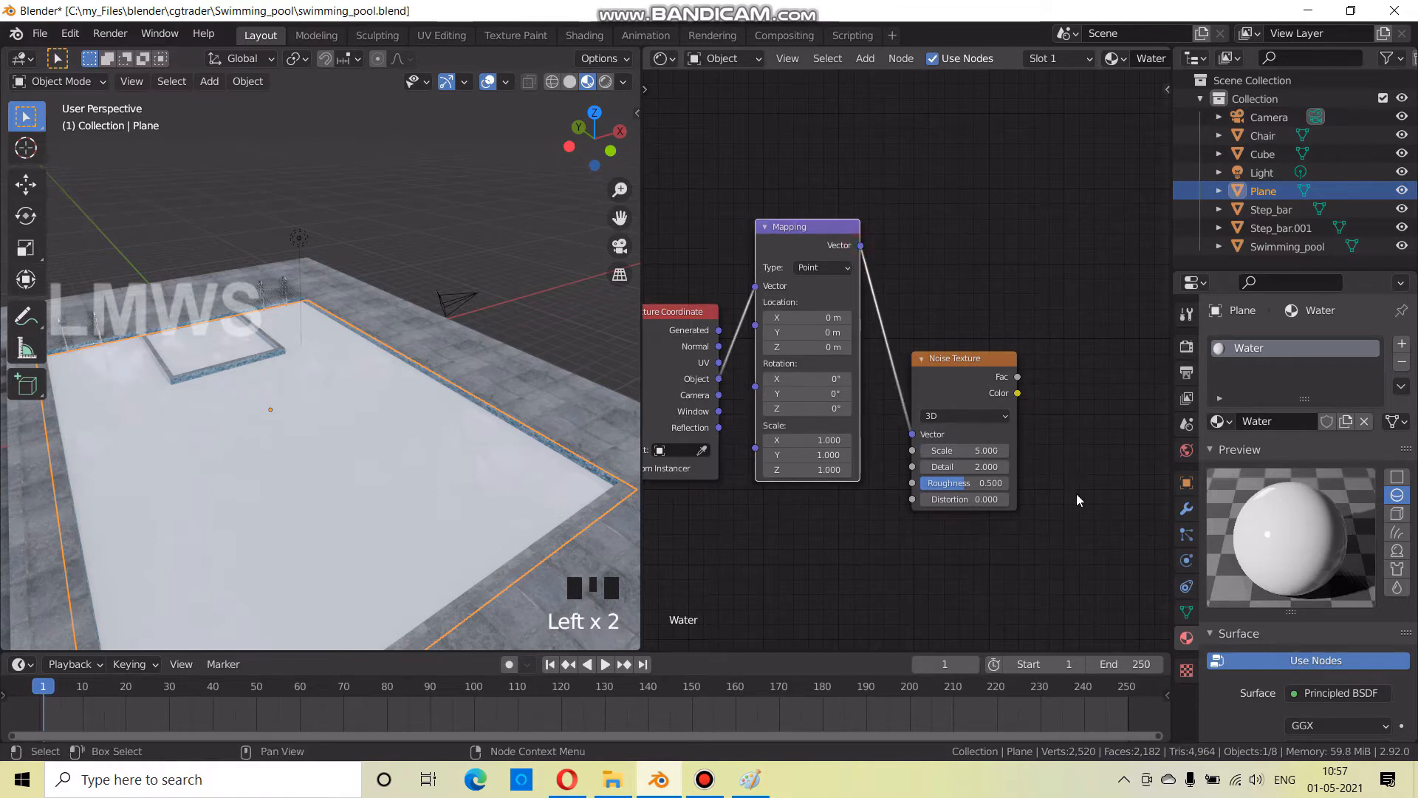
Add a Bump node near the Principled BSDF and spread the nodes apart to make room for links
middle_drag(1075, 494, 948, 480)
key(shift+a)
click(876, 277)
text(noi)
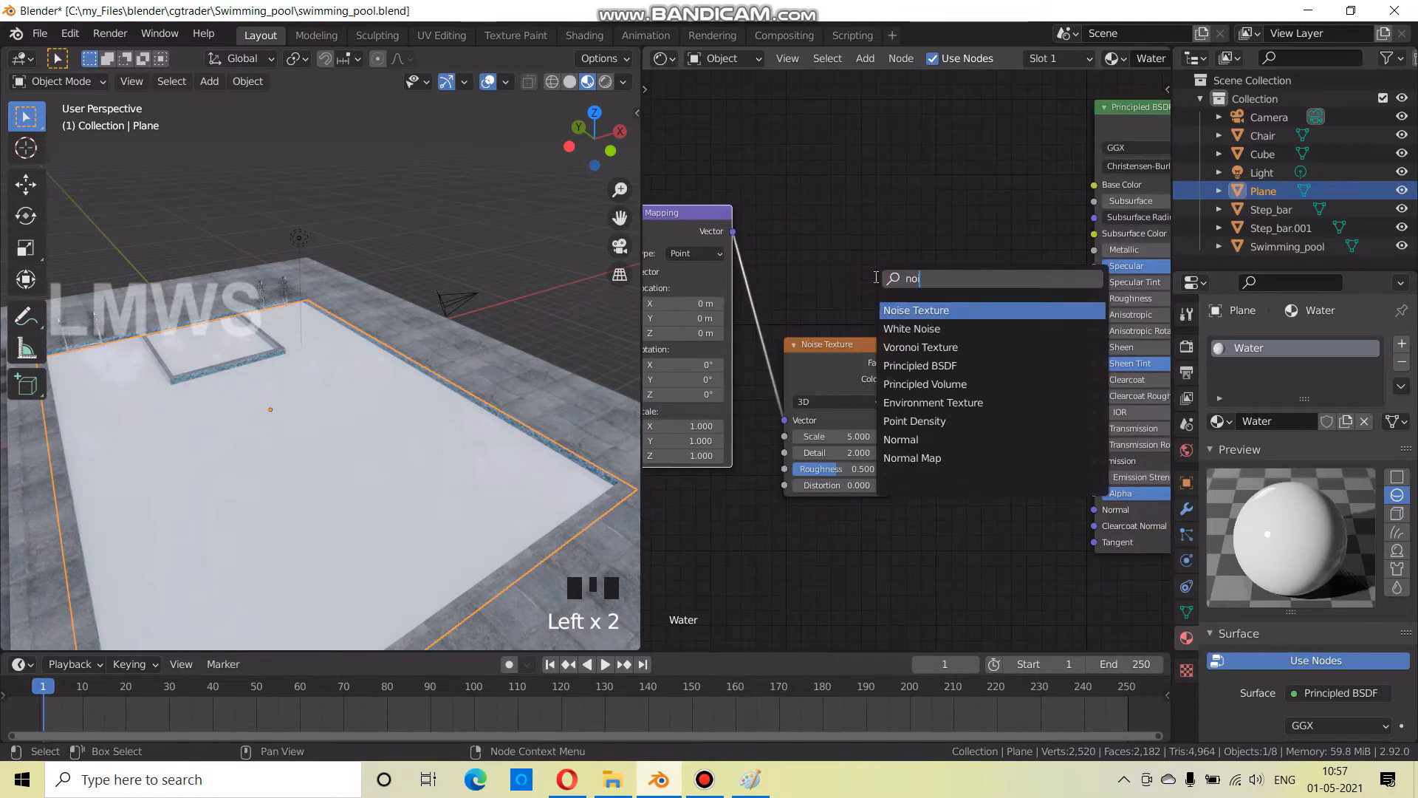
text(bum)
key(Return)
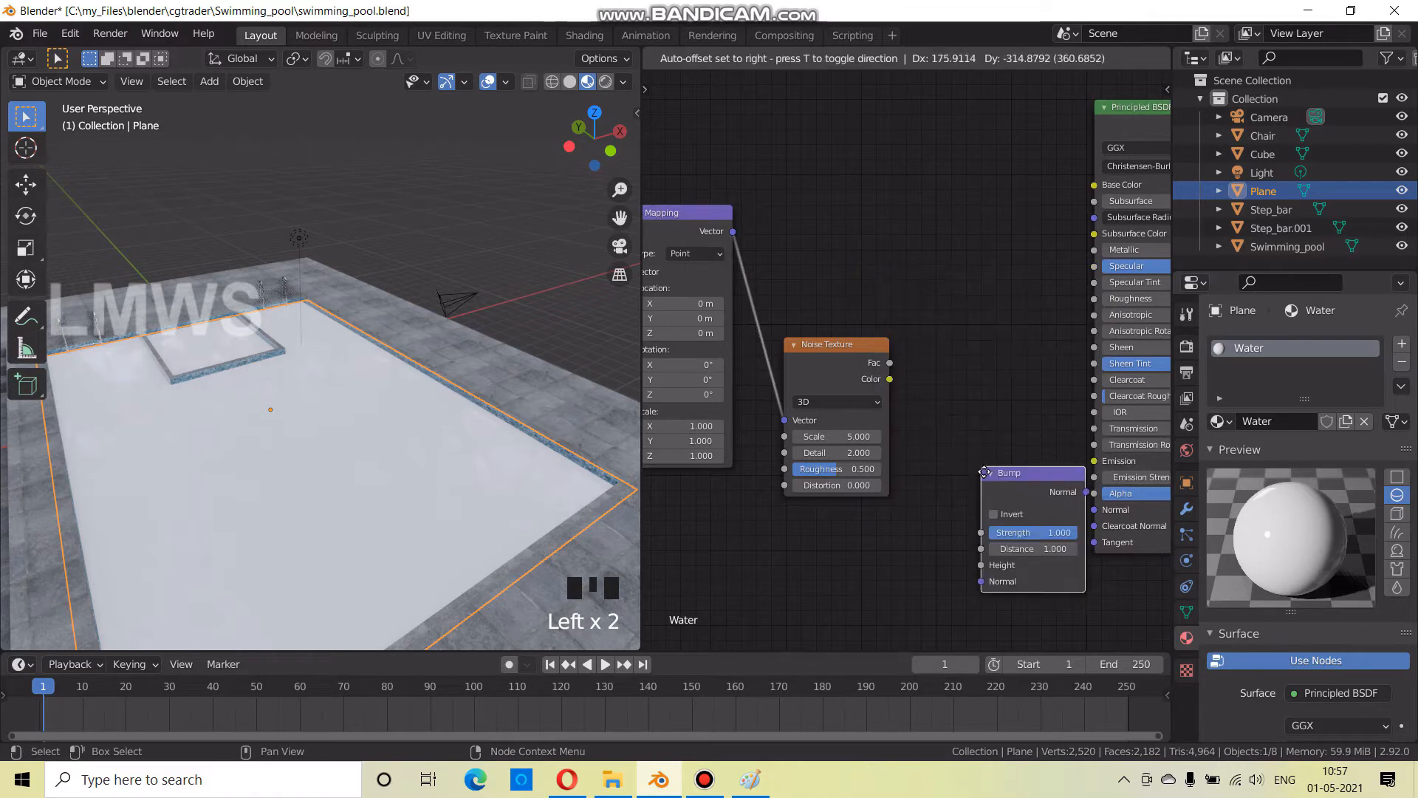
click(984, 473)
scroll(977, 416, down, 4)
middle_drag(977, 416, 1063, 457)
drag(1094, 489, 1062, 474)
drag(937, 277, 736, 466)
drag(954, 396, 777, 397)
Link the Bump's Normal output to the Principled BSDF's Normal and the Noise Texture's Color to the Bump's Height
scroll(1040, 467, up, 3)
middle_drag(1043, 465, 981, 417)
click(1027, 463)
drag(996, 455, 919, 413)
drag(1002, 427, 1128, 504)
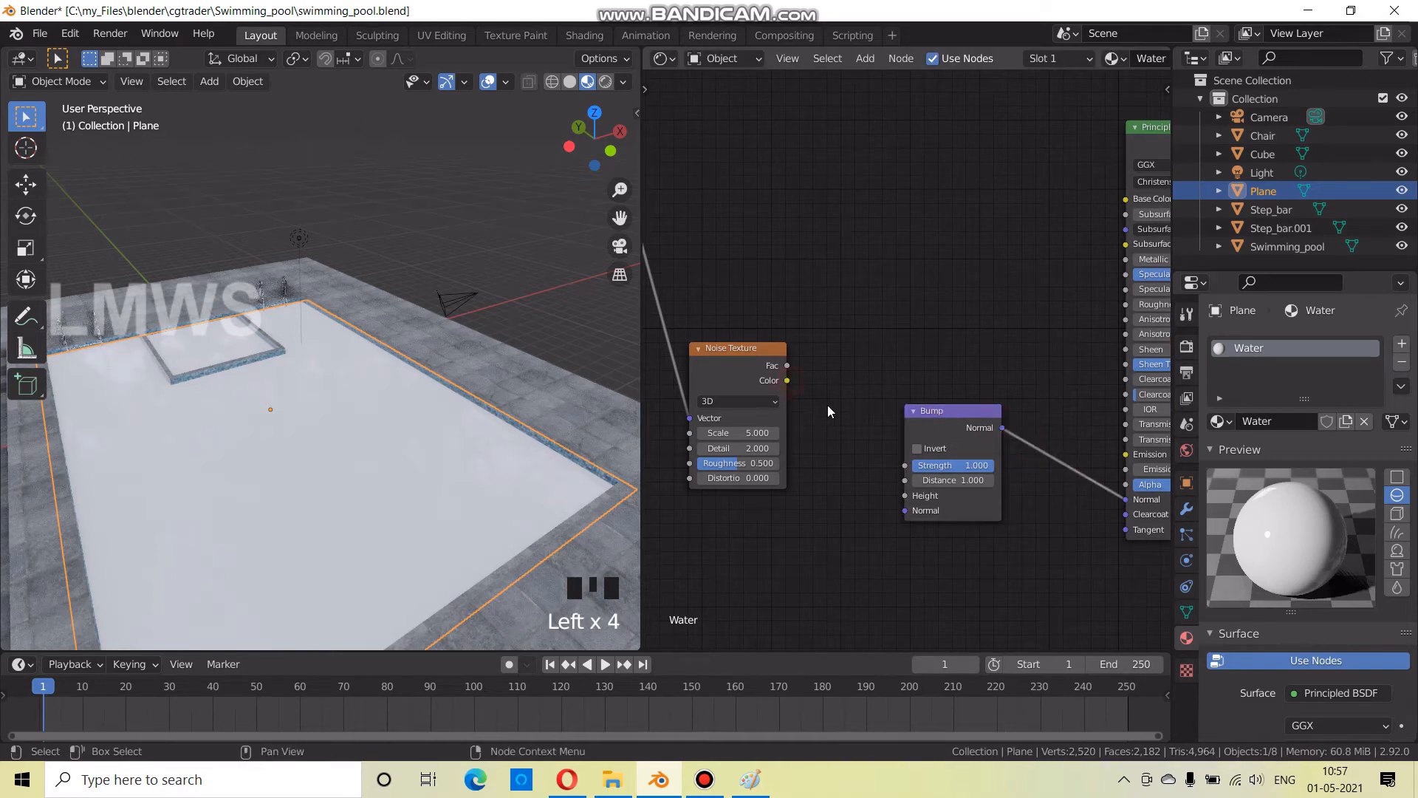
drag(787, 379, 906, 496)
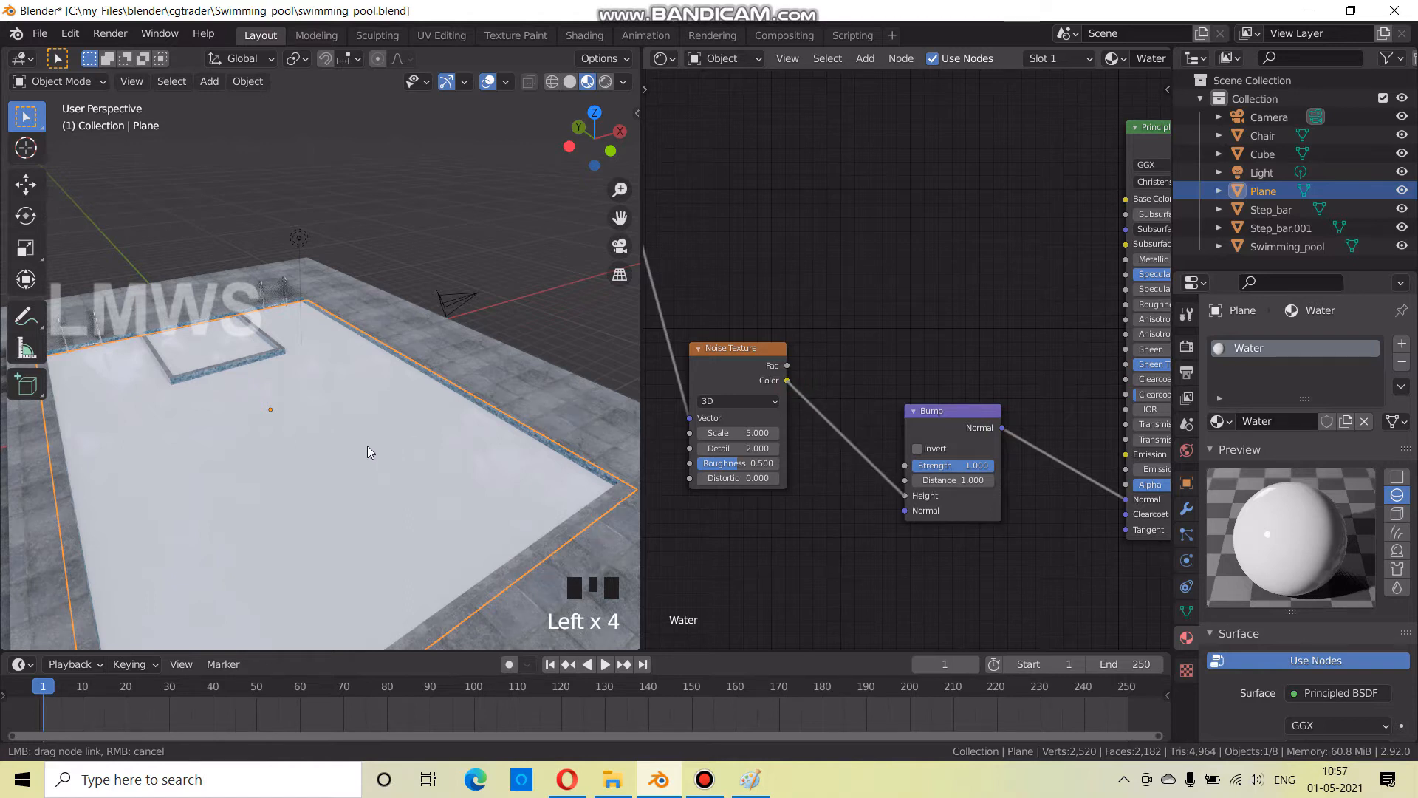
Check the bumped water surface up close and save the file
middle_drag(487, 446, 427, 459)
scroll(424, 452, up, 2)
key(ctrl+s)
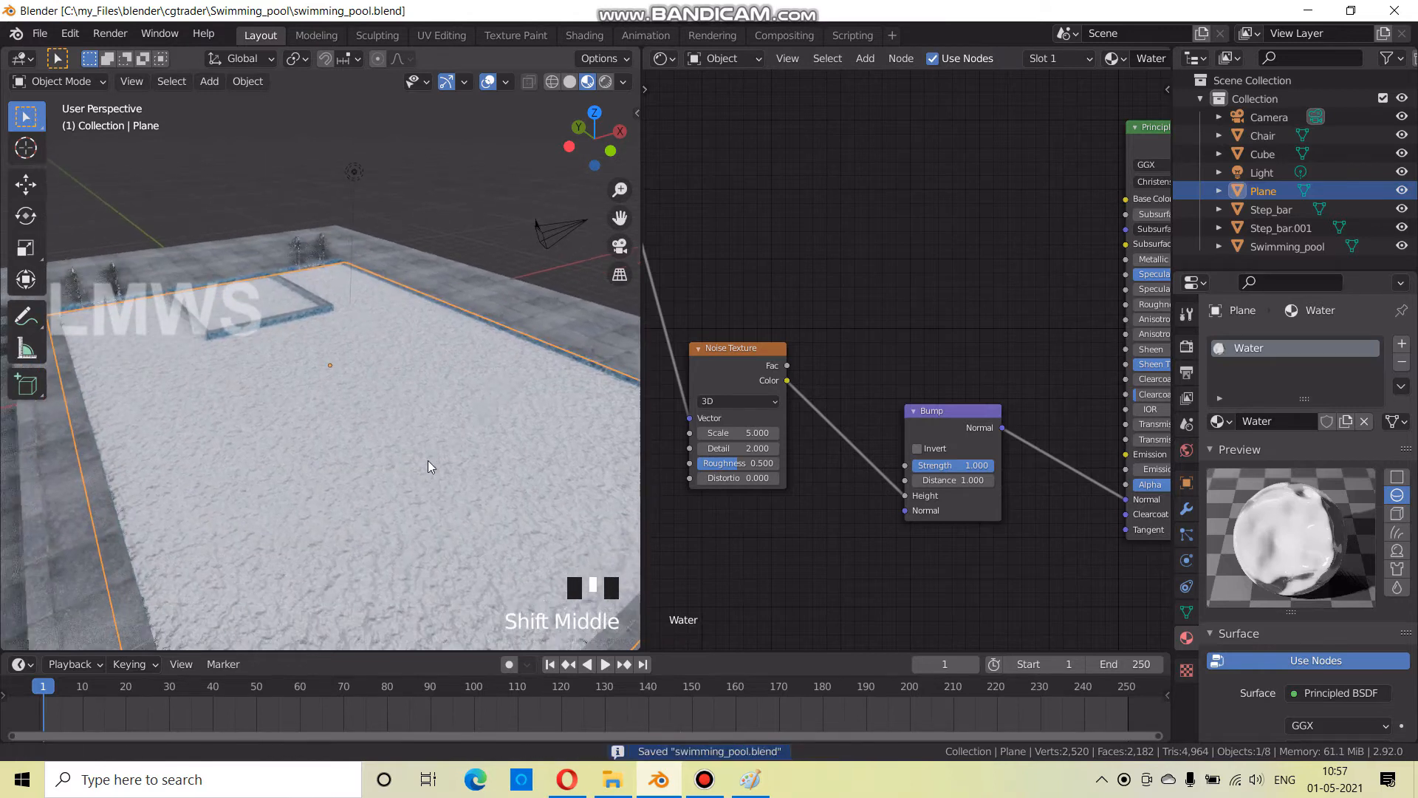
scroll(427, 460, up, 2)
key(ctrl+s)
Insert a ColorRamp node on the link between the Noise Texture and the Bump node
scroll(437, 463, down, 1)
middle_drag(721, 502, 894, 510)
key(shift+a)
click(946, 249)
text(color ramp)
key(Return)
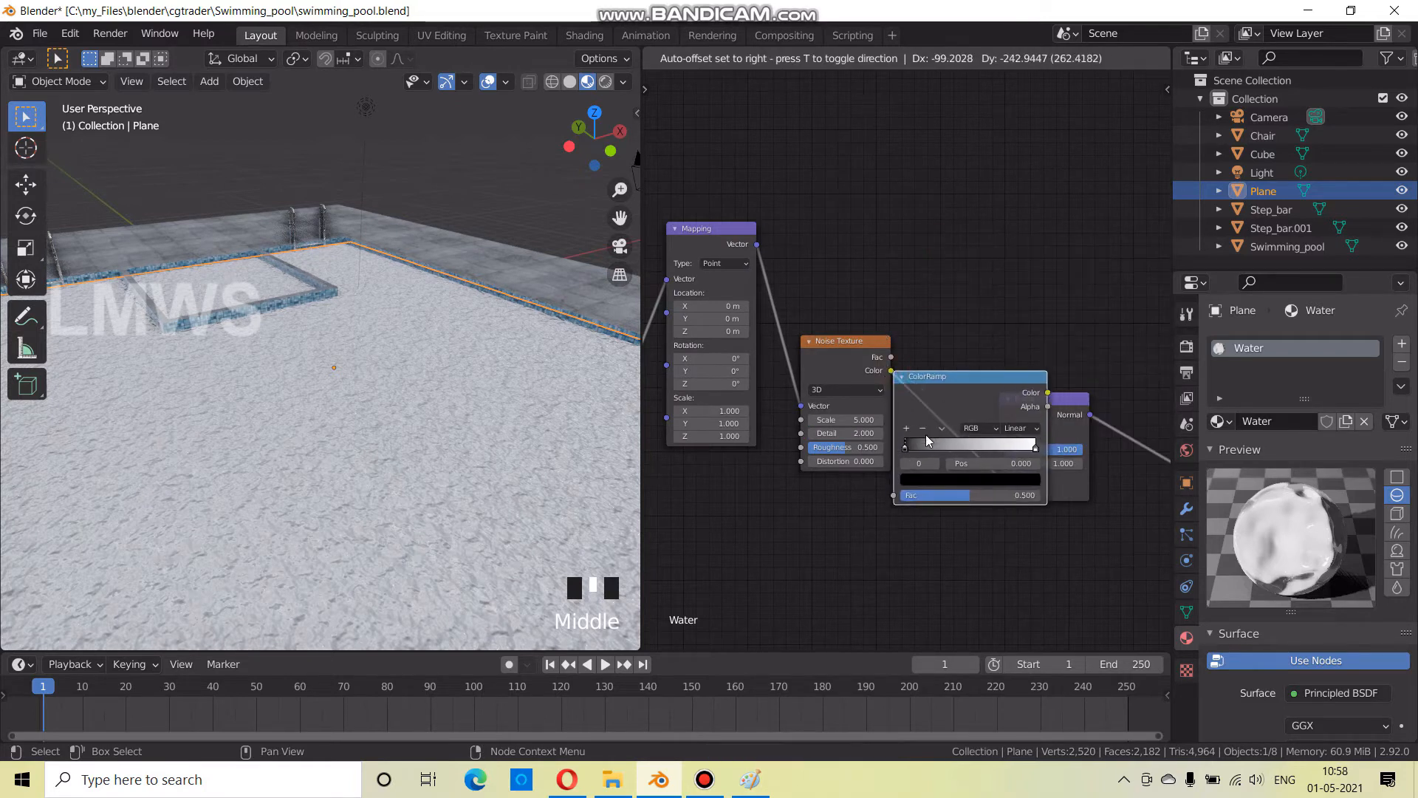
click(900, 396)
Set the Principled BSDF's Transmission to 1 and deselect the water plane
scroll(896, 367, down, 3)
scroll(427, 414, down, 1)
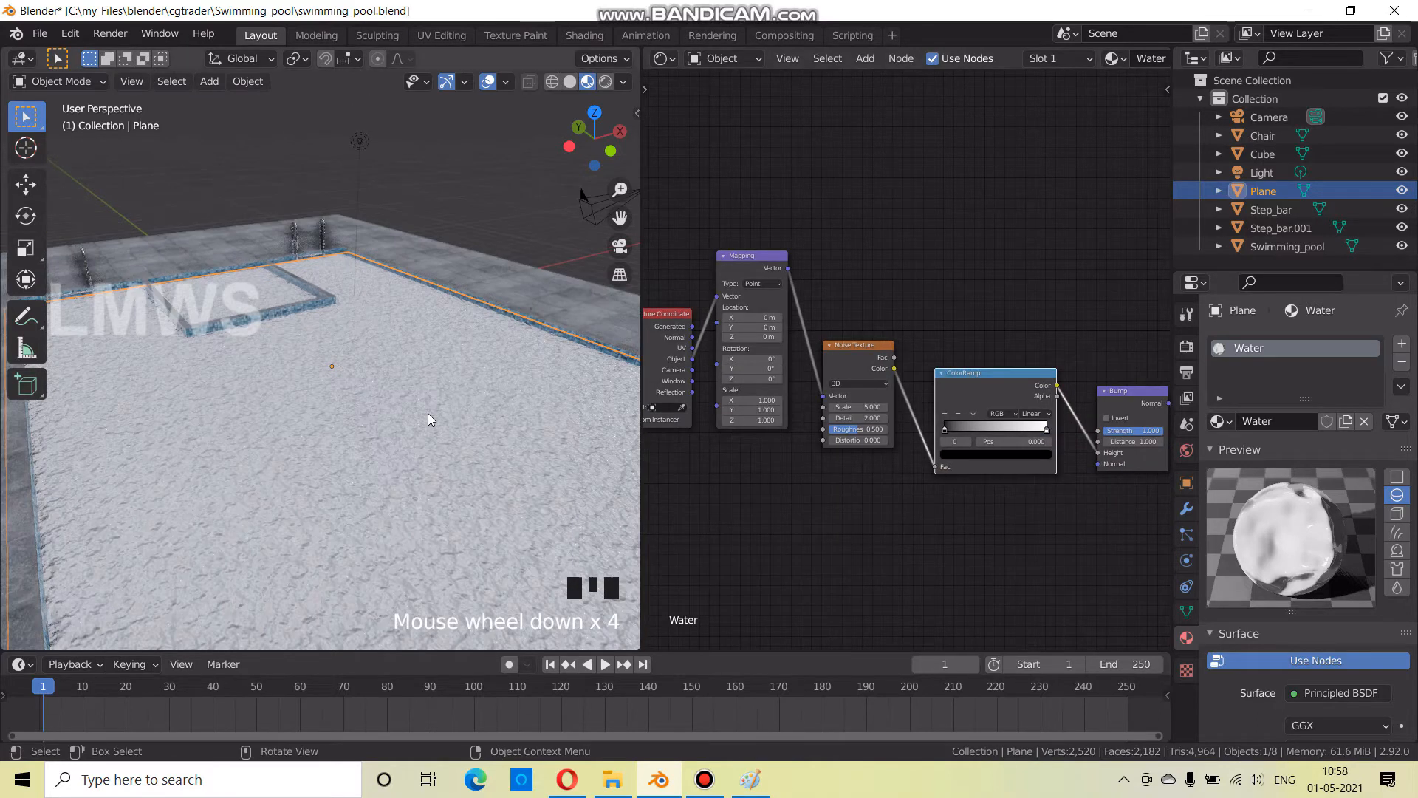
scroll(427, 417, down, 2)
middle_drag(1150, 324, 857, 354)
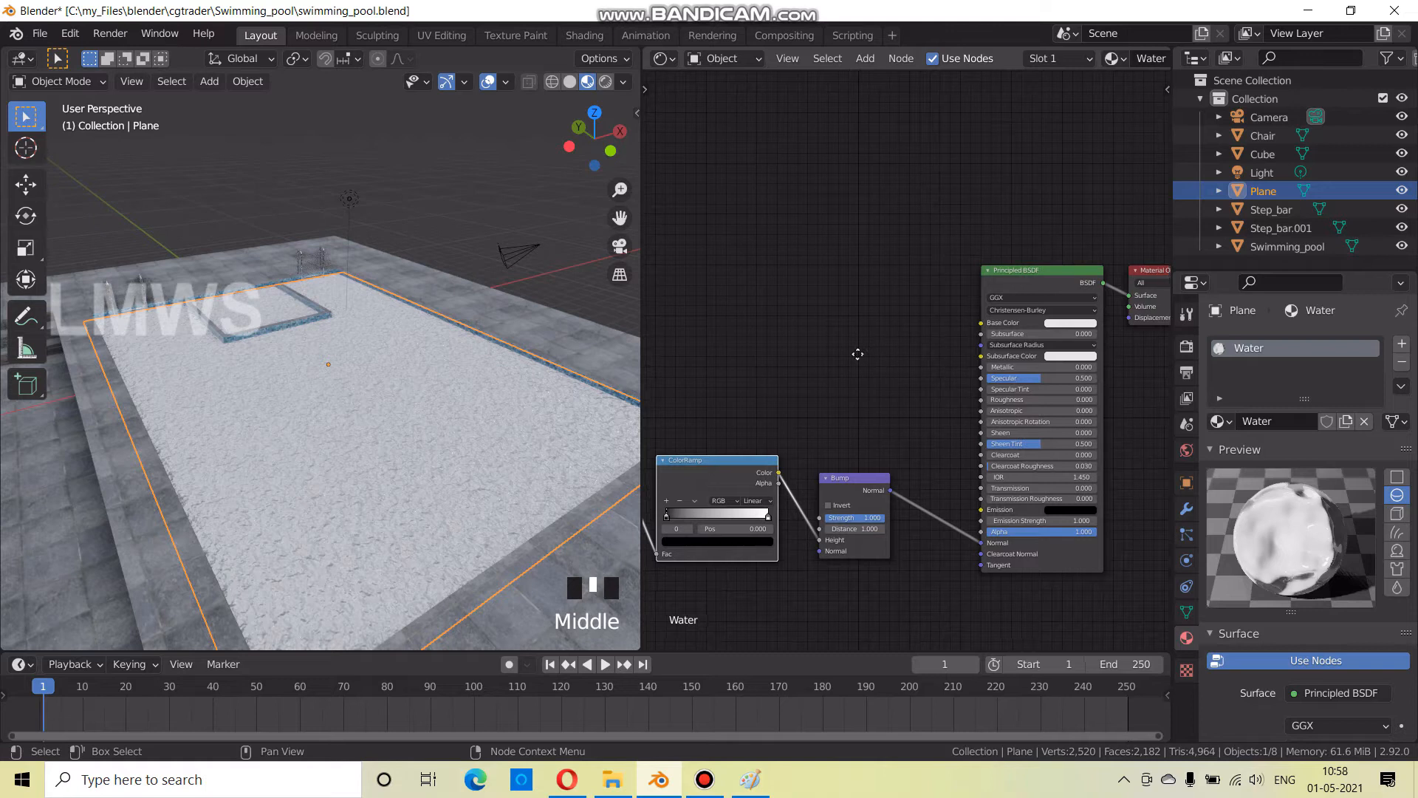
scroll(857, 354, up, 2)
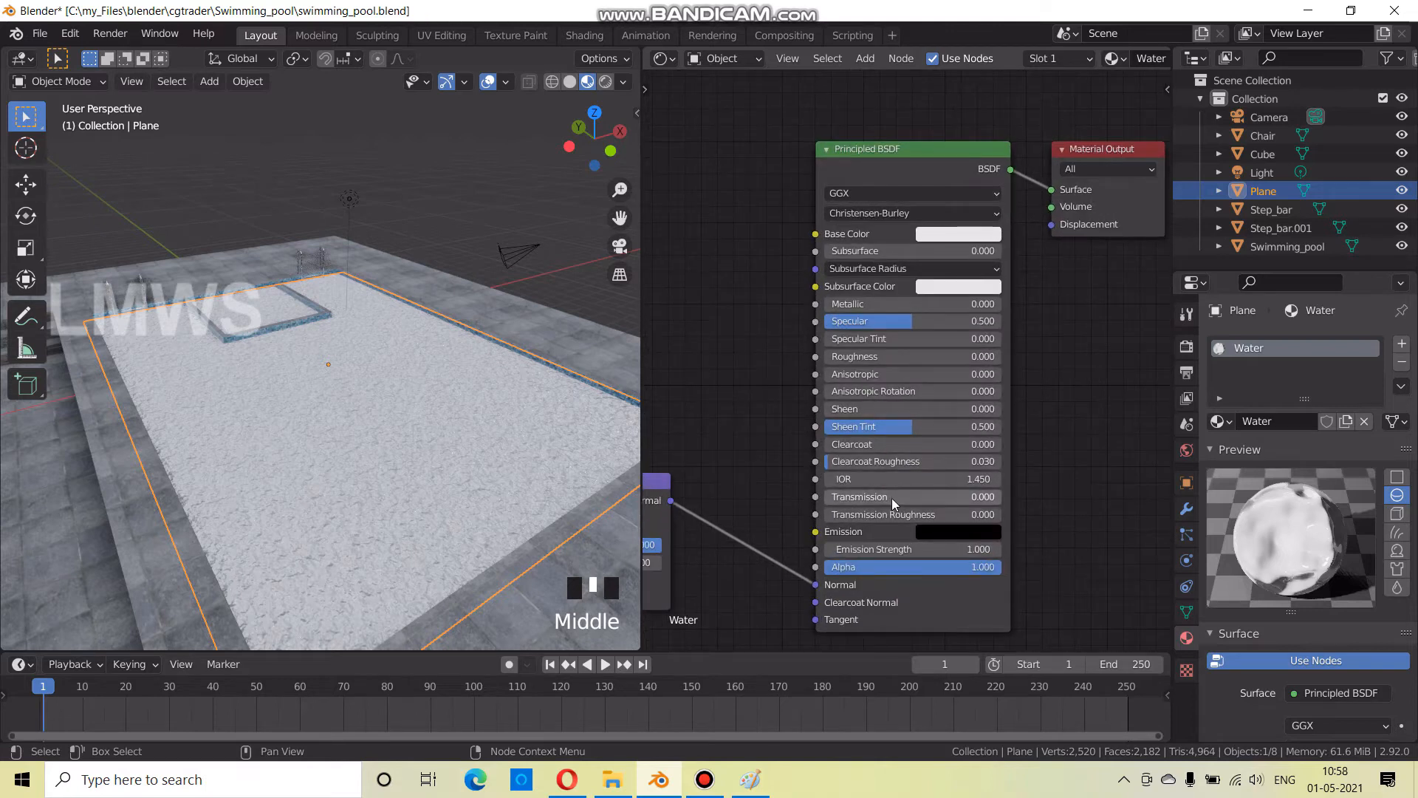
click(892, 498)
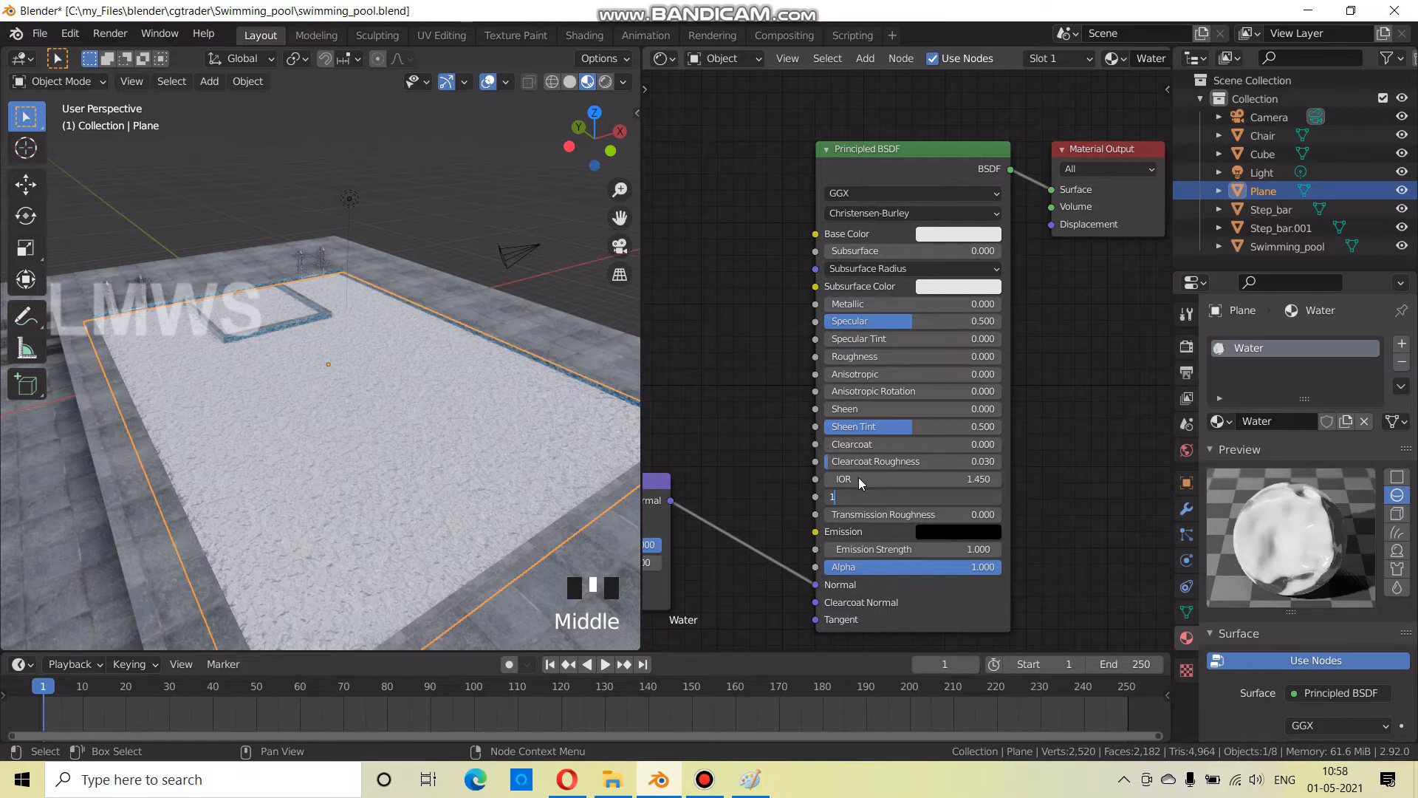
key(Return)
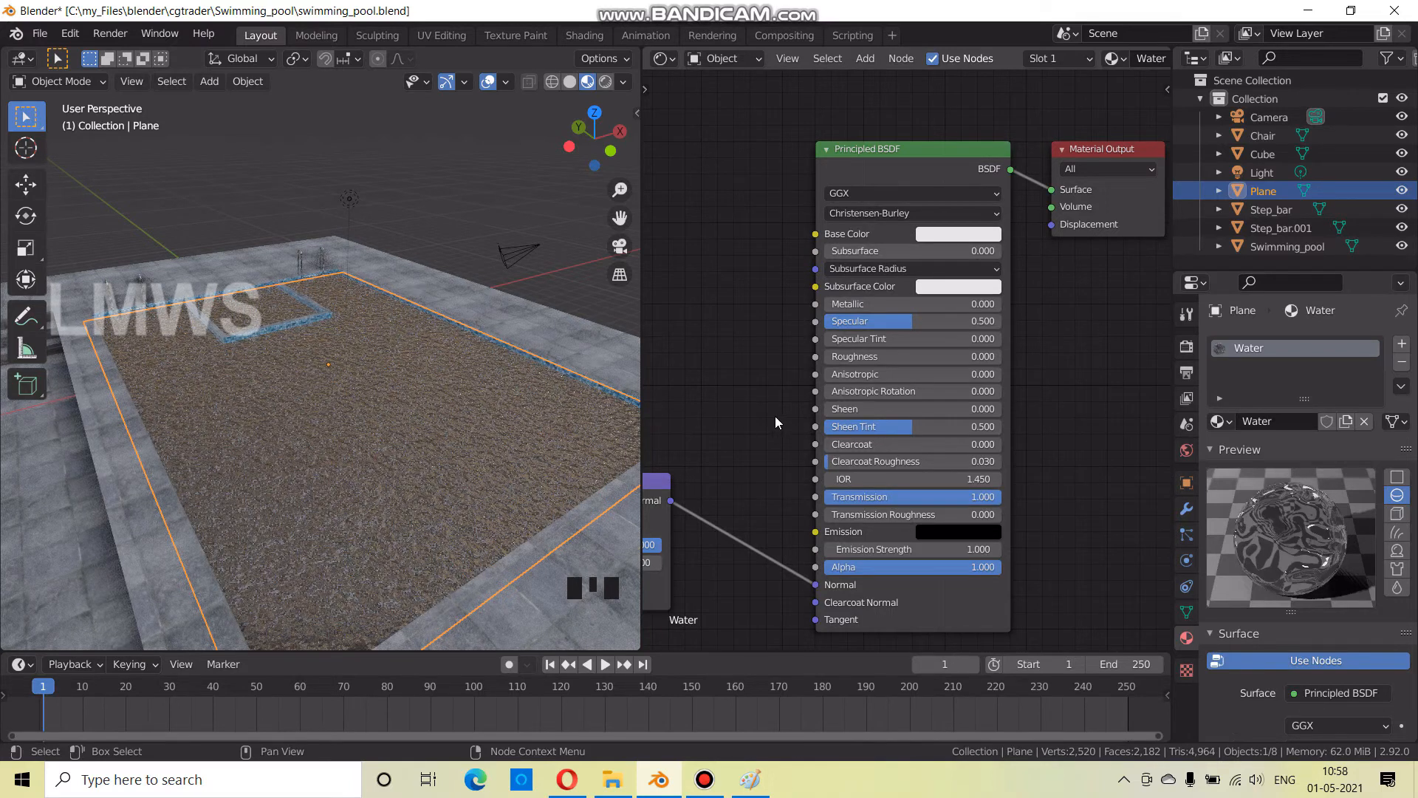
scroll(384, 442, up, 3)
key(alt+a)
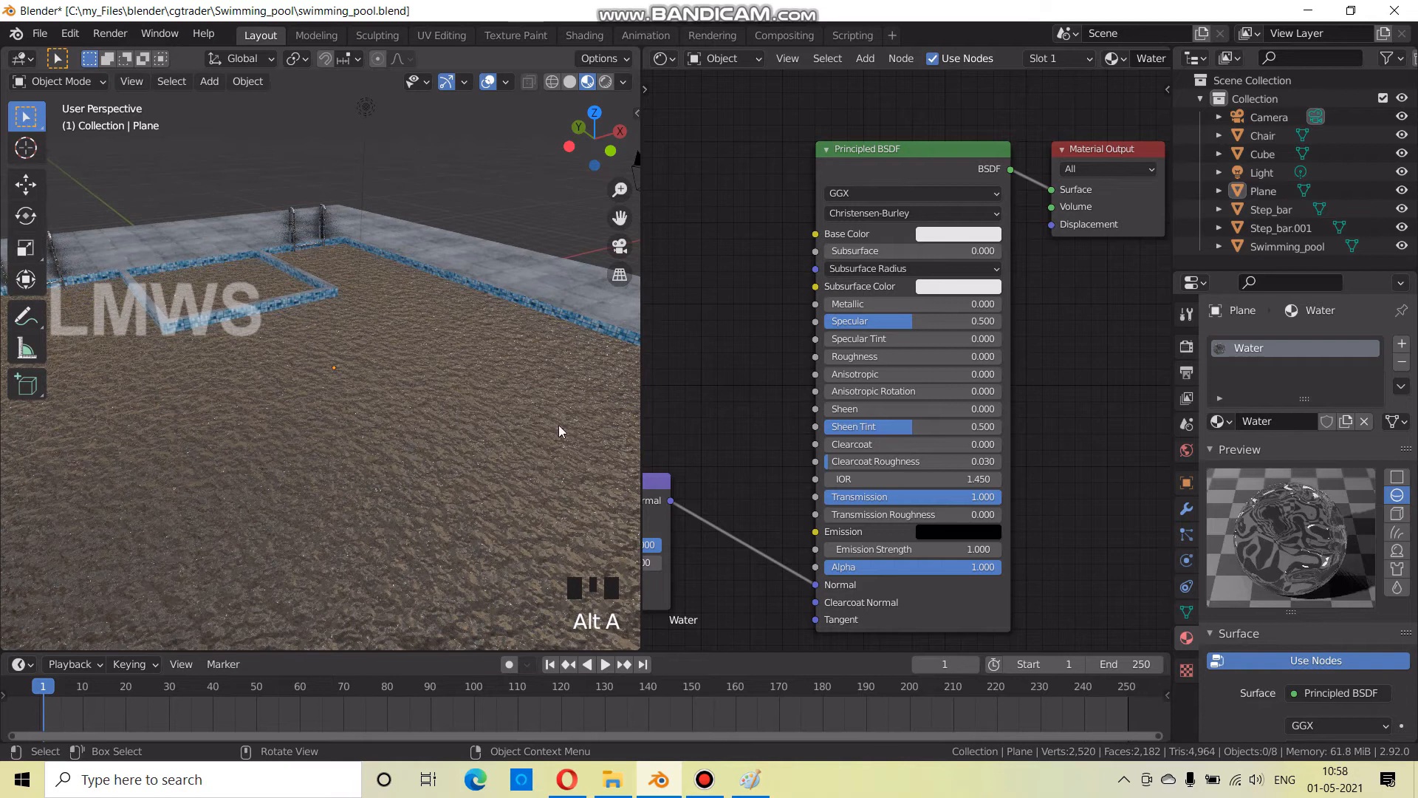
Set the Water material's Blend Mode to Alpha Blend in the shader editor's material options
scroll(577, 417, down, 1)
click(755, 359)
key(n)
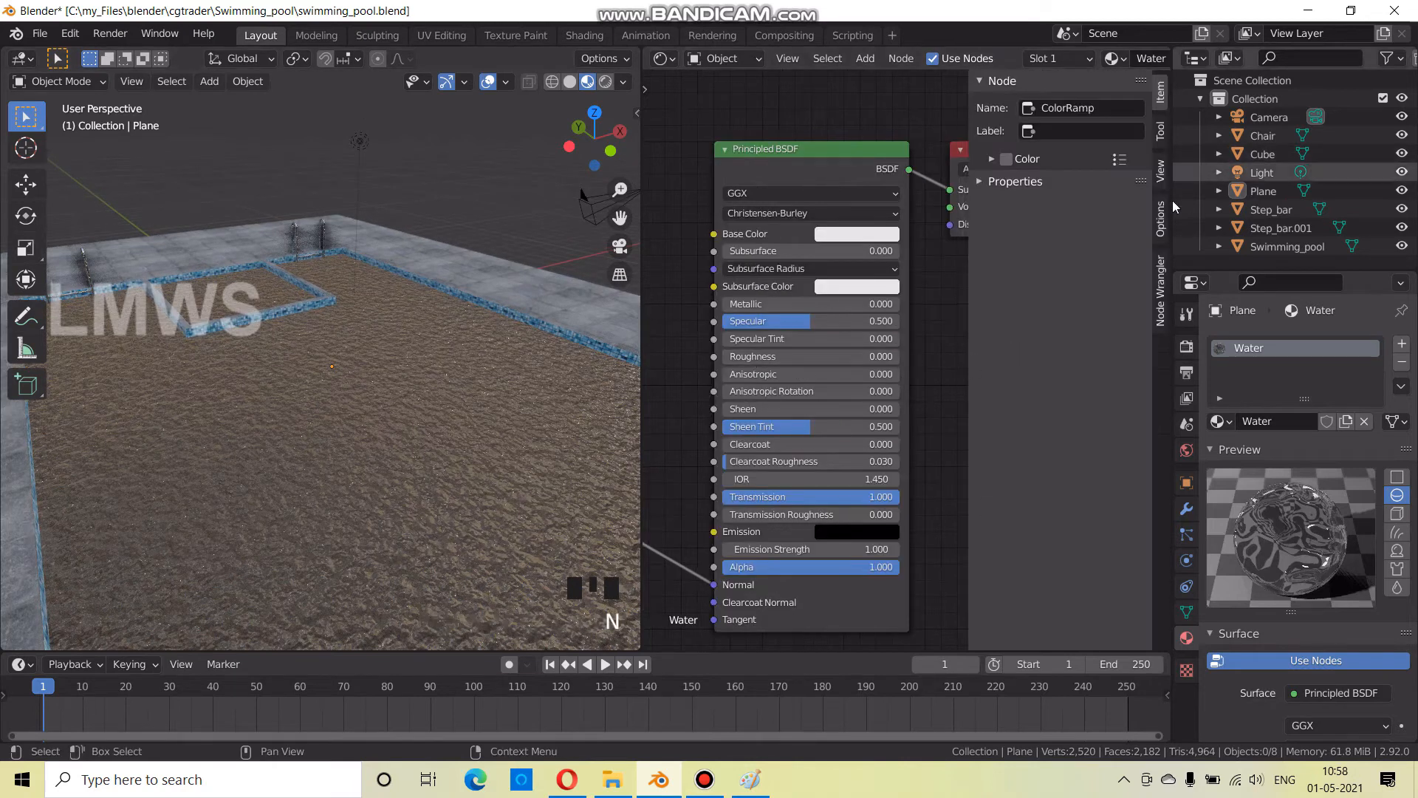
key(n)
key(n)
key(n)
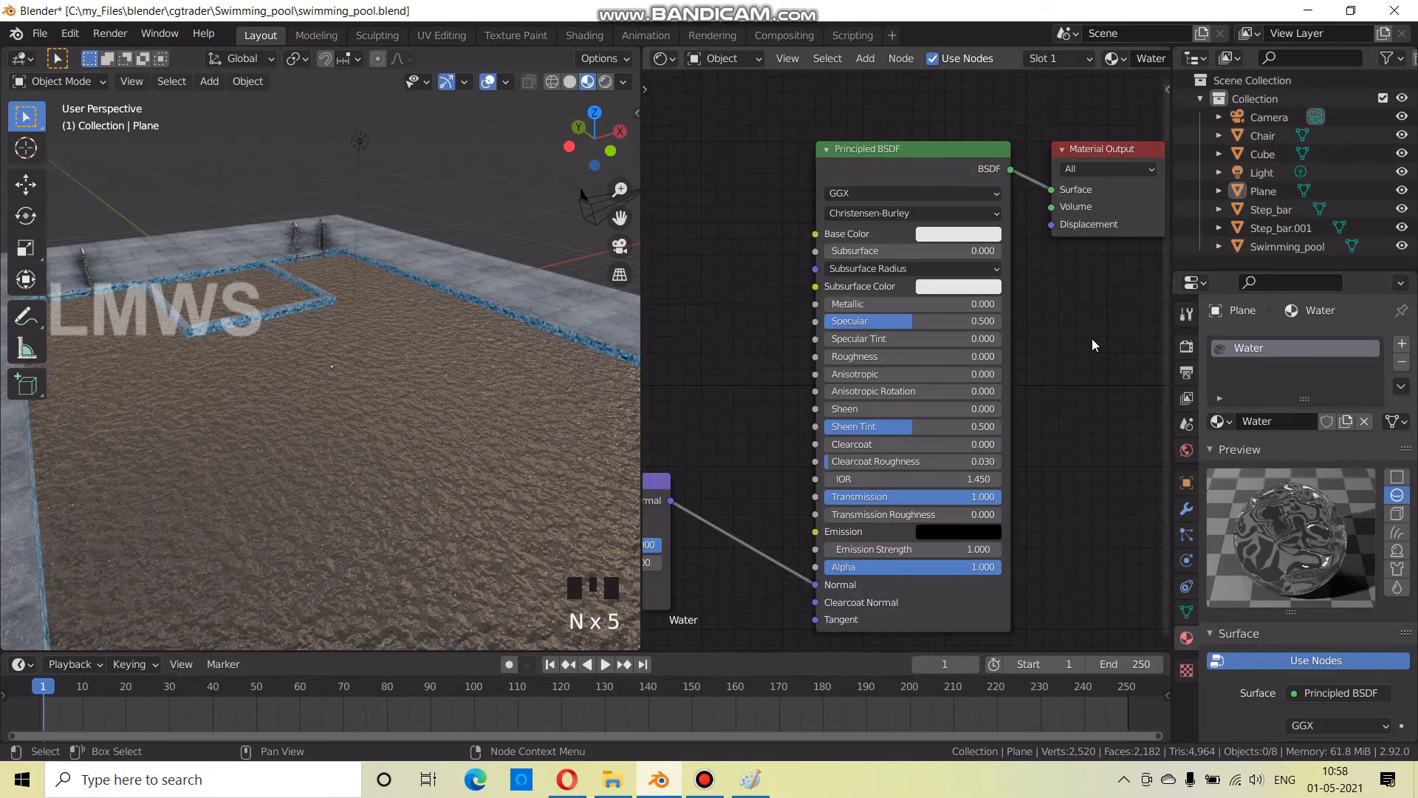
key(n)
click(1161, 222)
click(1092, 131)
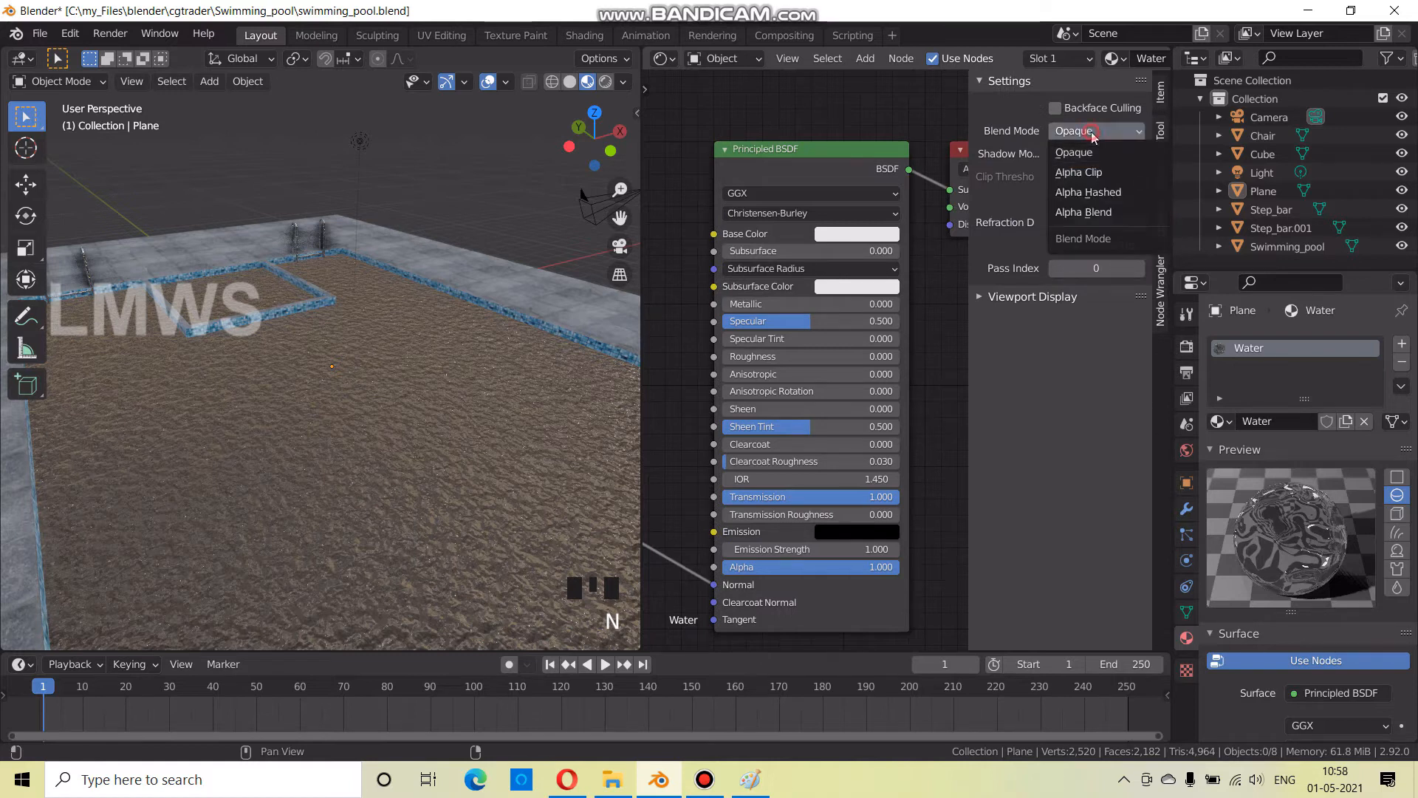
click(1089, 213)
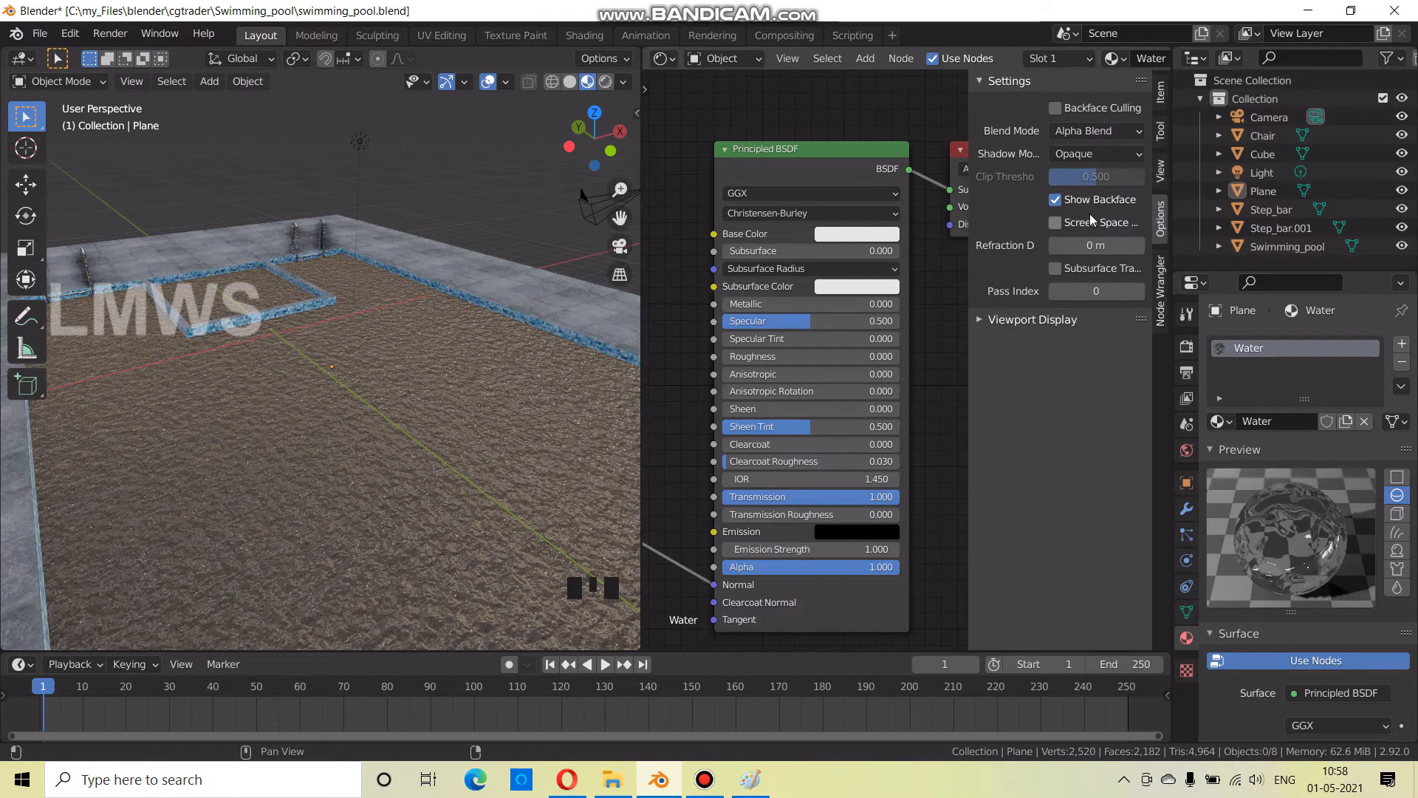
key(n)
Disconnect the Bump from the Principled BSDF's Normal input and inspect the water surface without it
middle_drag(713, 429, 986, 361)
middle_drag(339, 433, 680, 437)
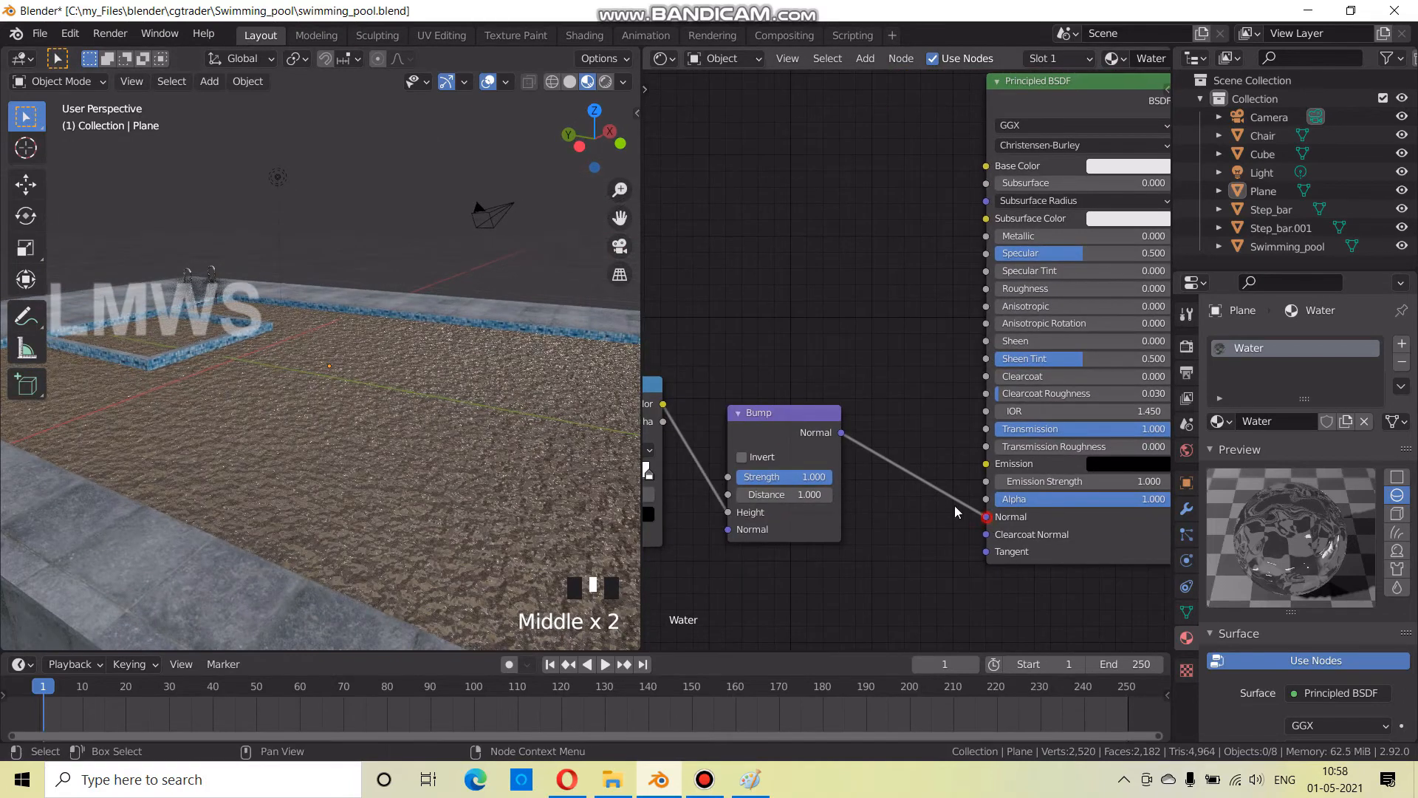
drag(987, 516, 853, 458)
drag(385, 468, 384, 467)
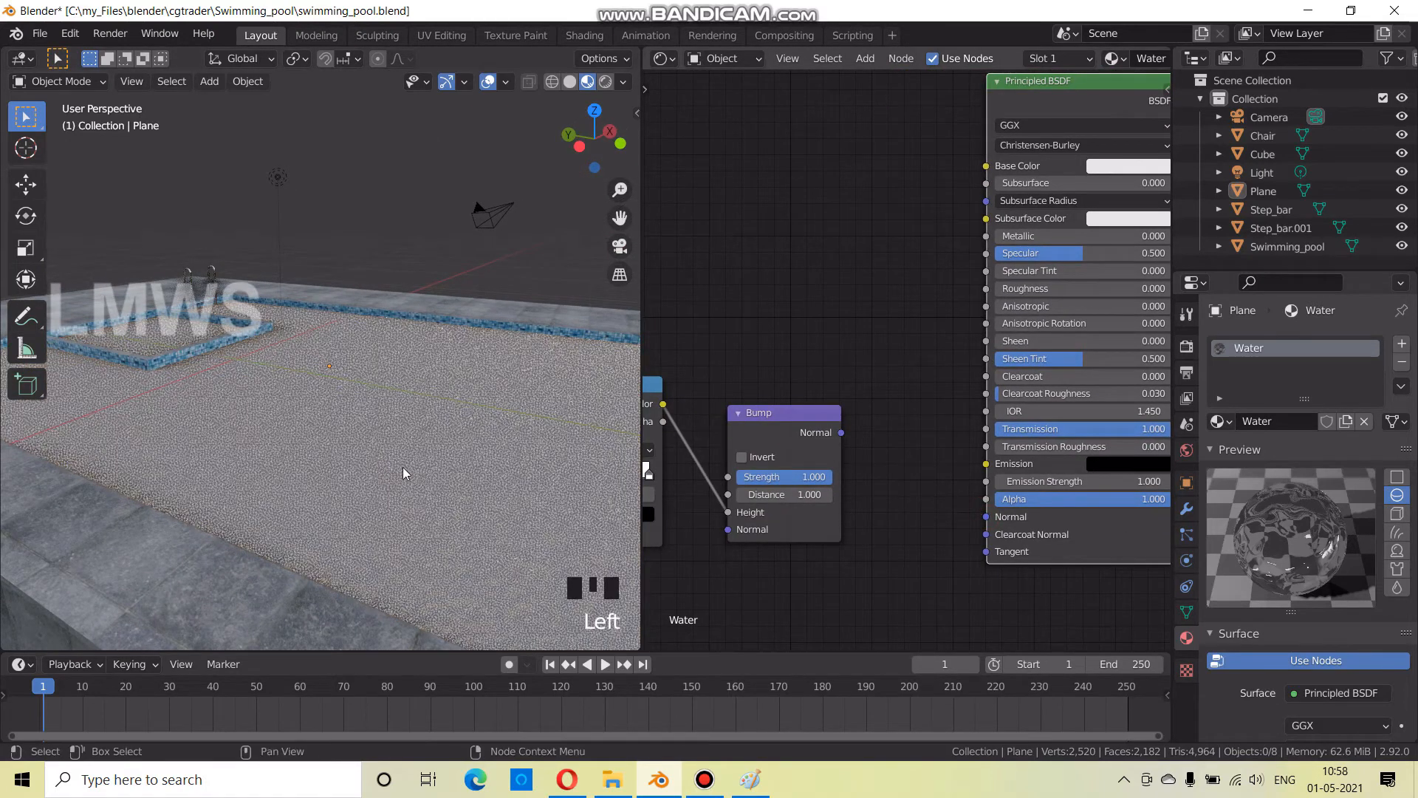
scroll(402, 467, up, 3)
mouse_move(436, 476)
middle_down()
mouse_move(436, 504)
mouse_move(354, 494)
mouse_move(593, 458)
mouse_move(363, 485)
middle_up()
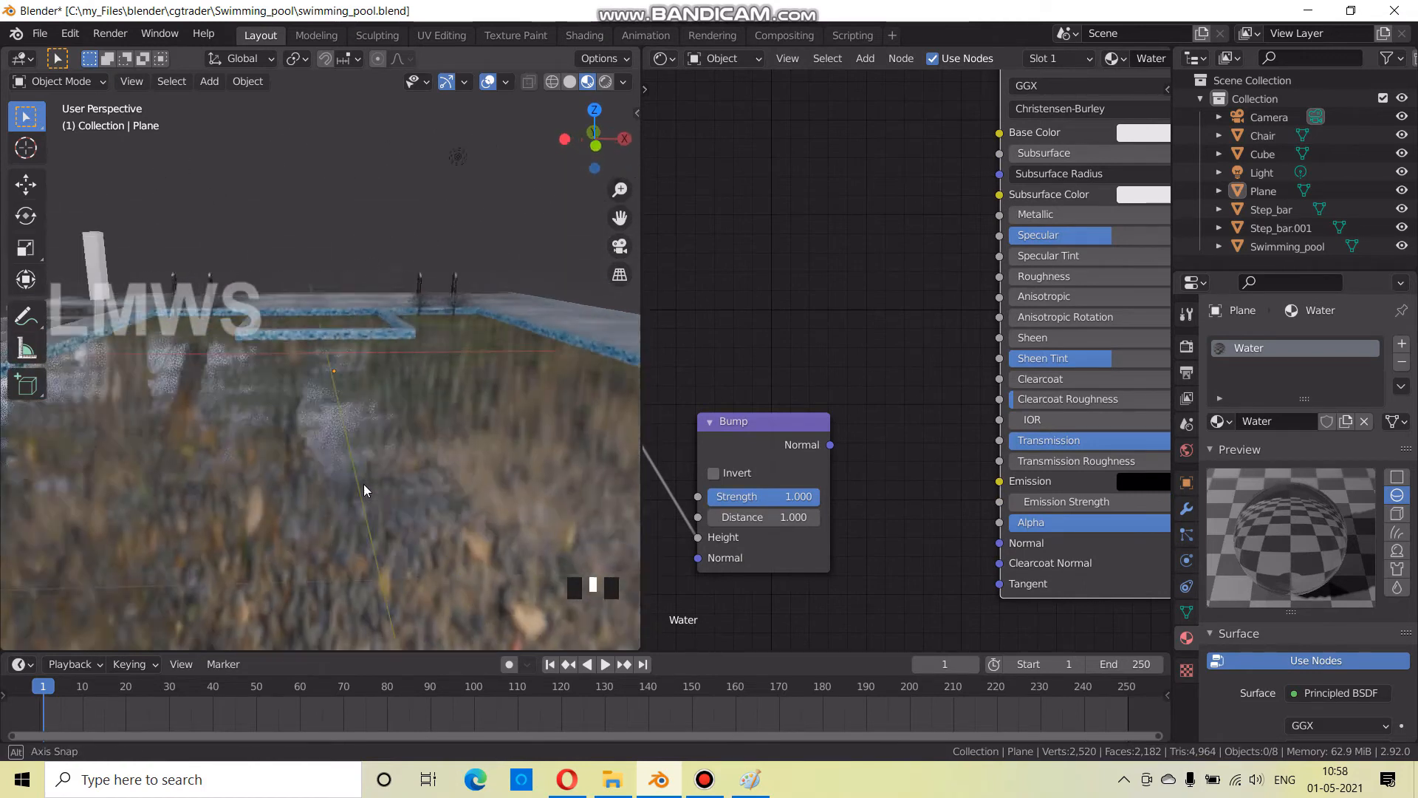
scroll(362, 484, up, 2)
scroll(413, 529, down, 3)
middle_drag(414, 529, 473, 510)
scroll(813, 451, down, 3)
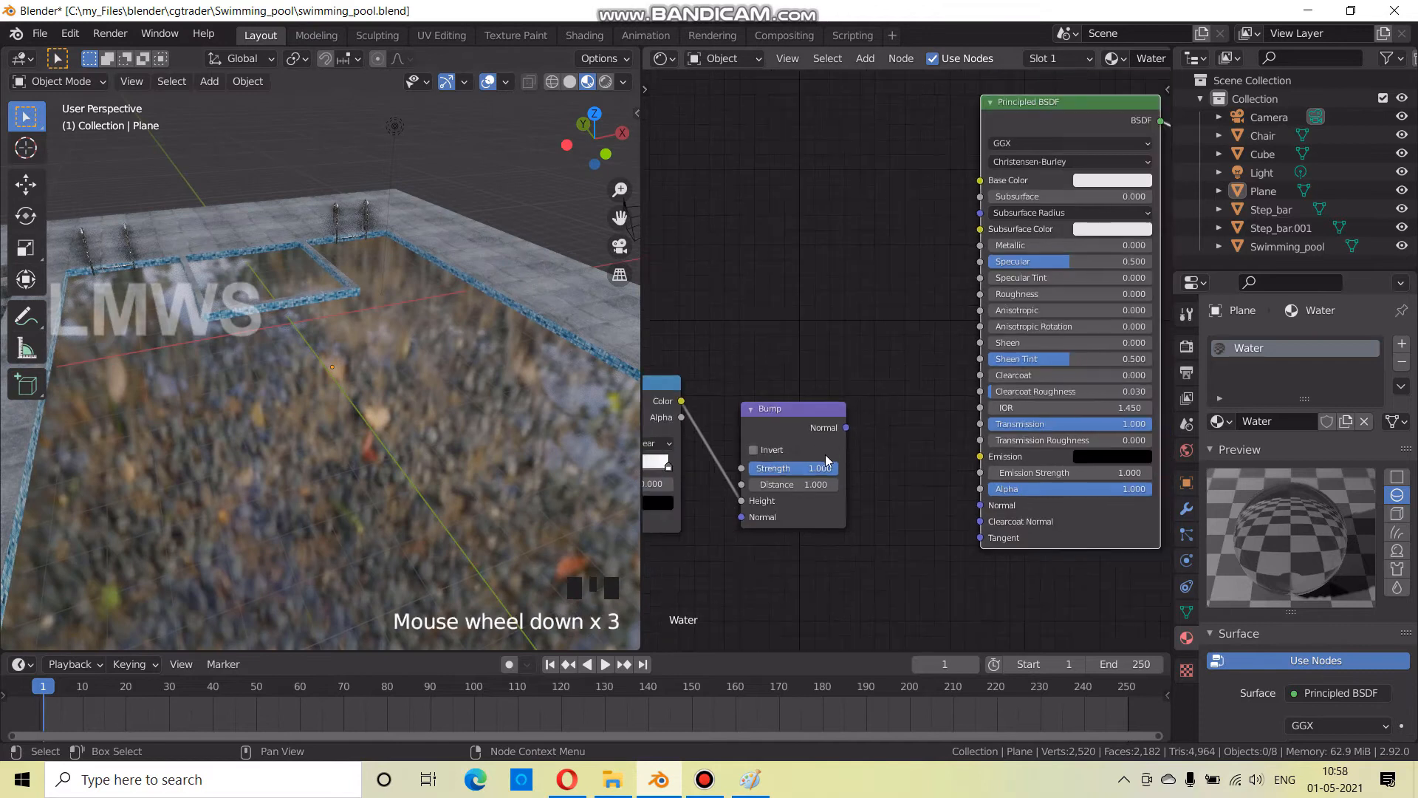
Reconnect the Bump's Normal output to the Principled BSDF's Normal input and save the file
drag(848, 429, 988, 464)
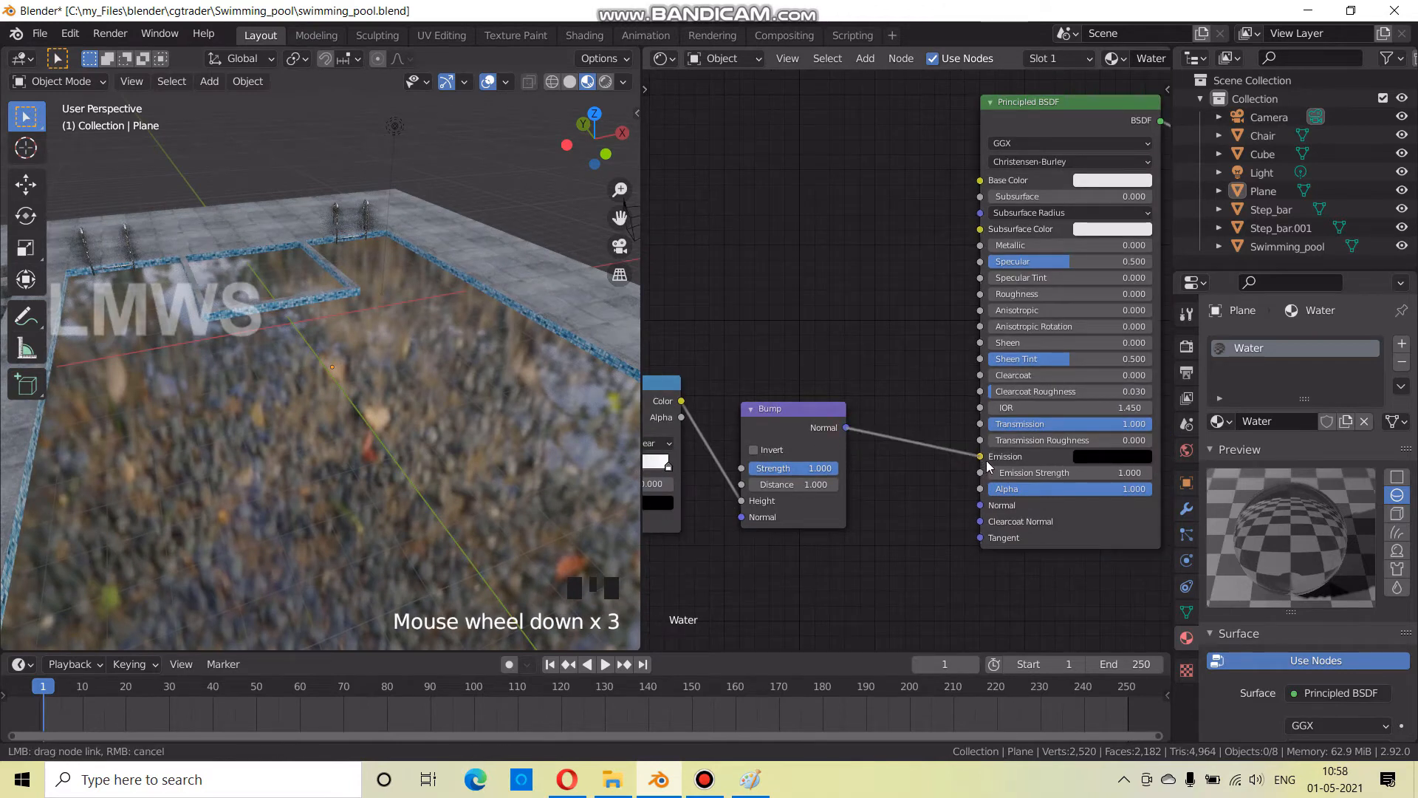
drag(982, 512, 848, 447)
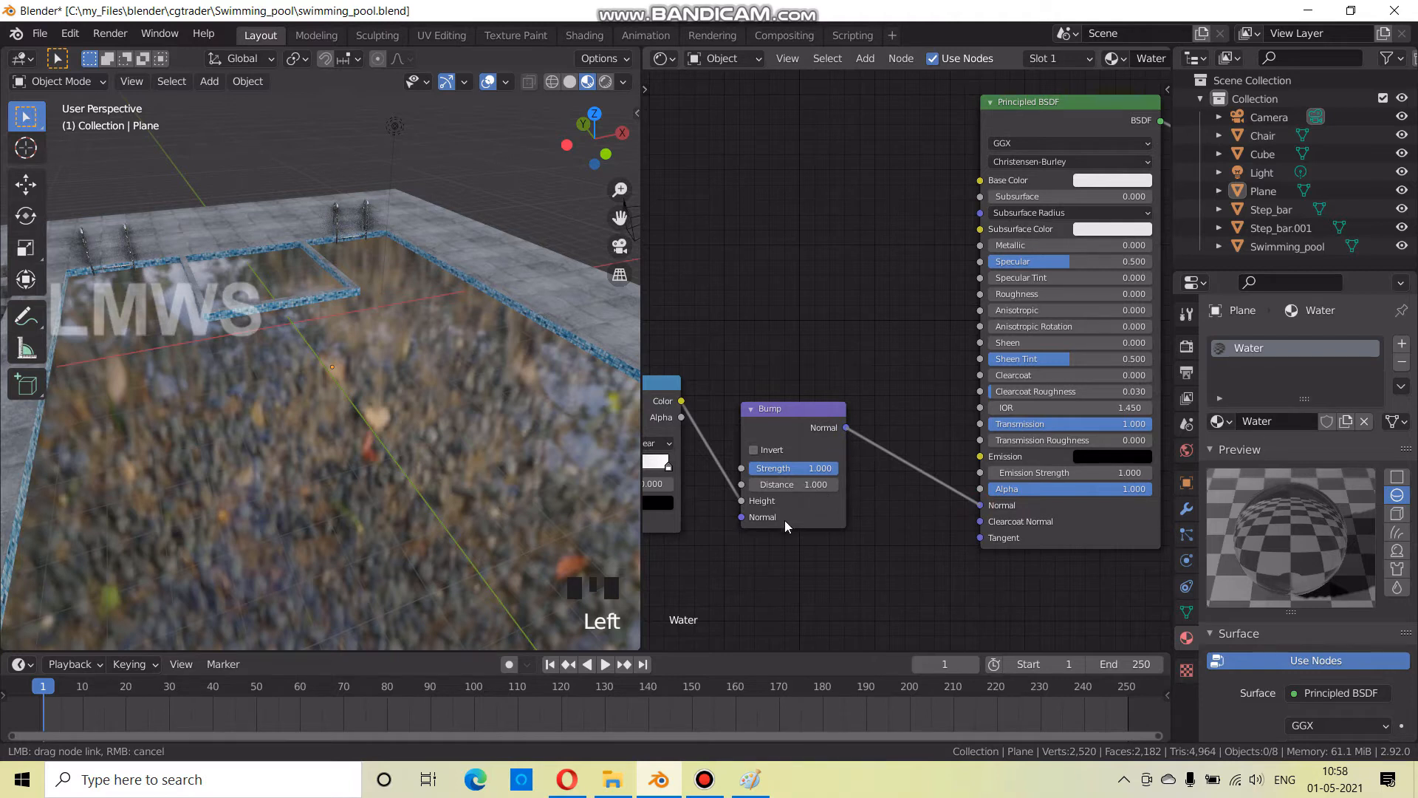
key(ctrl+s)
Try moving the ColorRamp's white stop to about 0.522, return it to 1, and test the black stop
scroll(893, 498, down, 5)
mouse_move(773, 530)
middle_down()
mouse_move(814, 515)
mouse_move(909, 520)
middle_up()
scroll(814, 515, up, 2)
scroll(909, 520, up, 2)
middle_drag(654, 509, 846, 531)
scroll(779, 522, up, 1)
click(1000, 484)
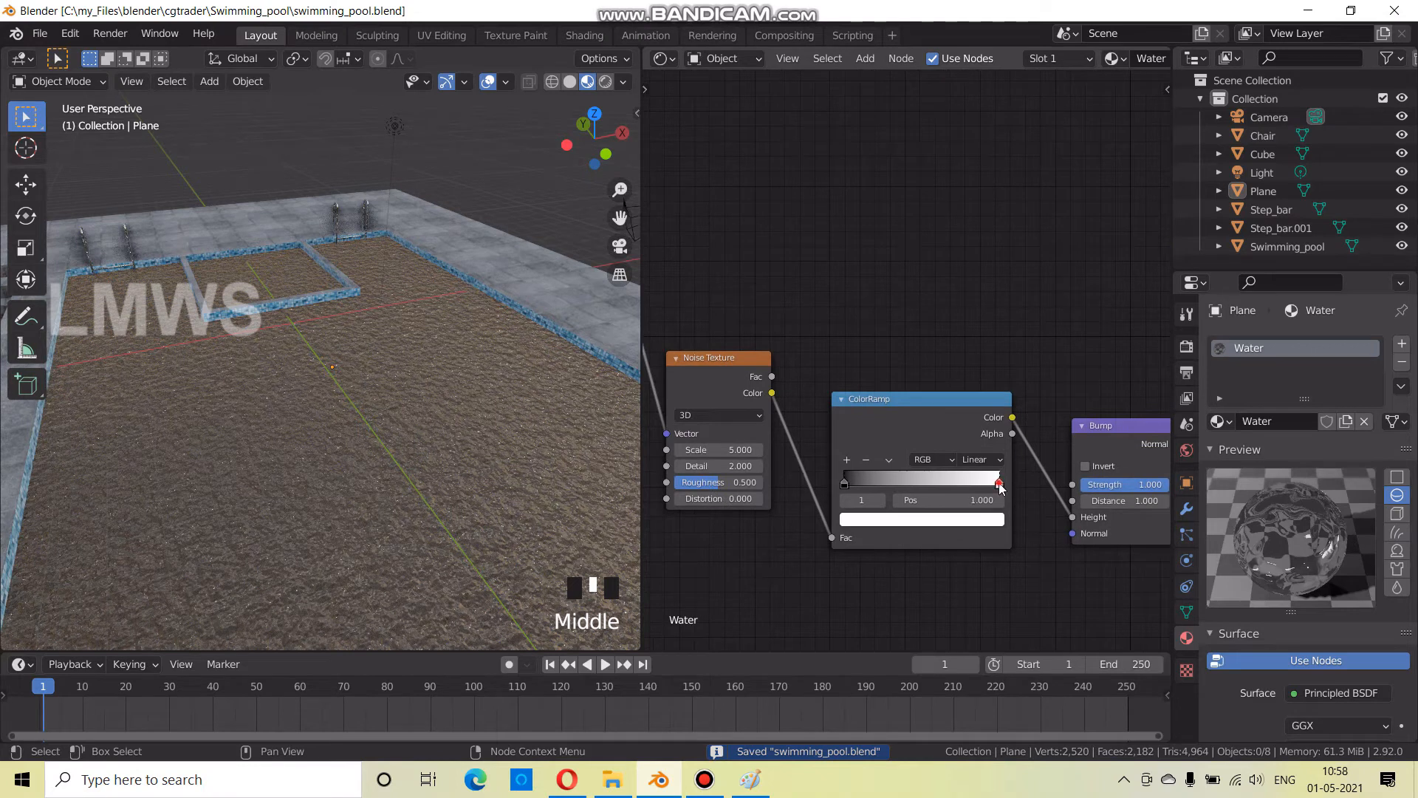
mouse_move(955, 488)
mouse_down()
mouse_move(900, 497)
mouse_move(924, 499)
mouse_up()
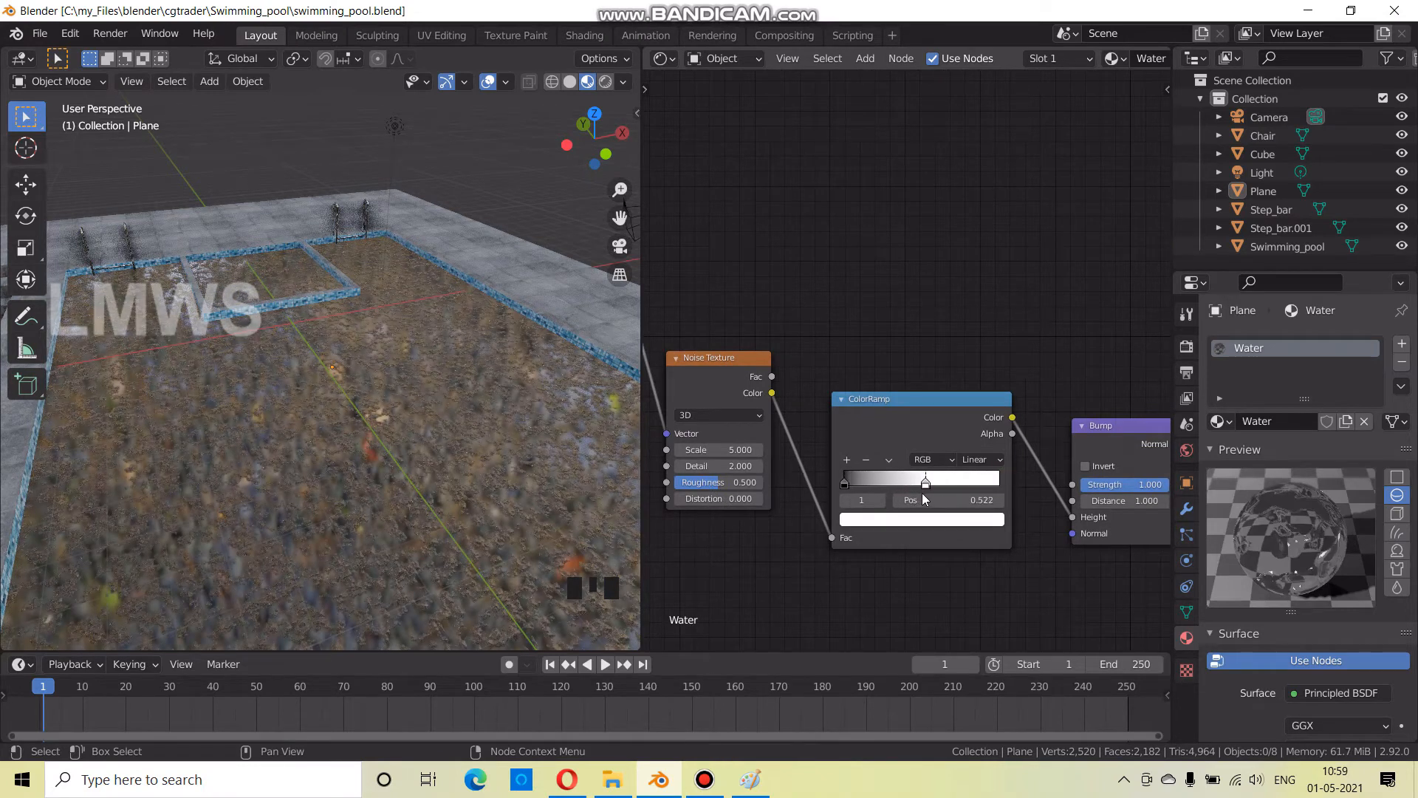
drag(1015, 499, 1019, 499)
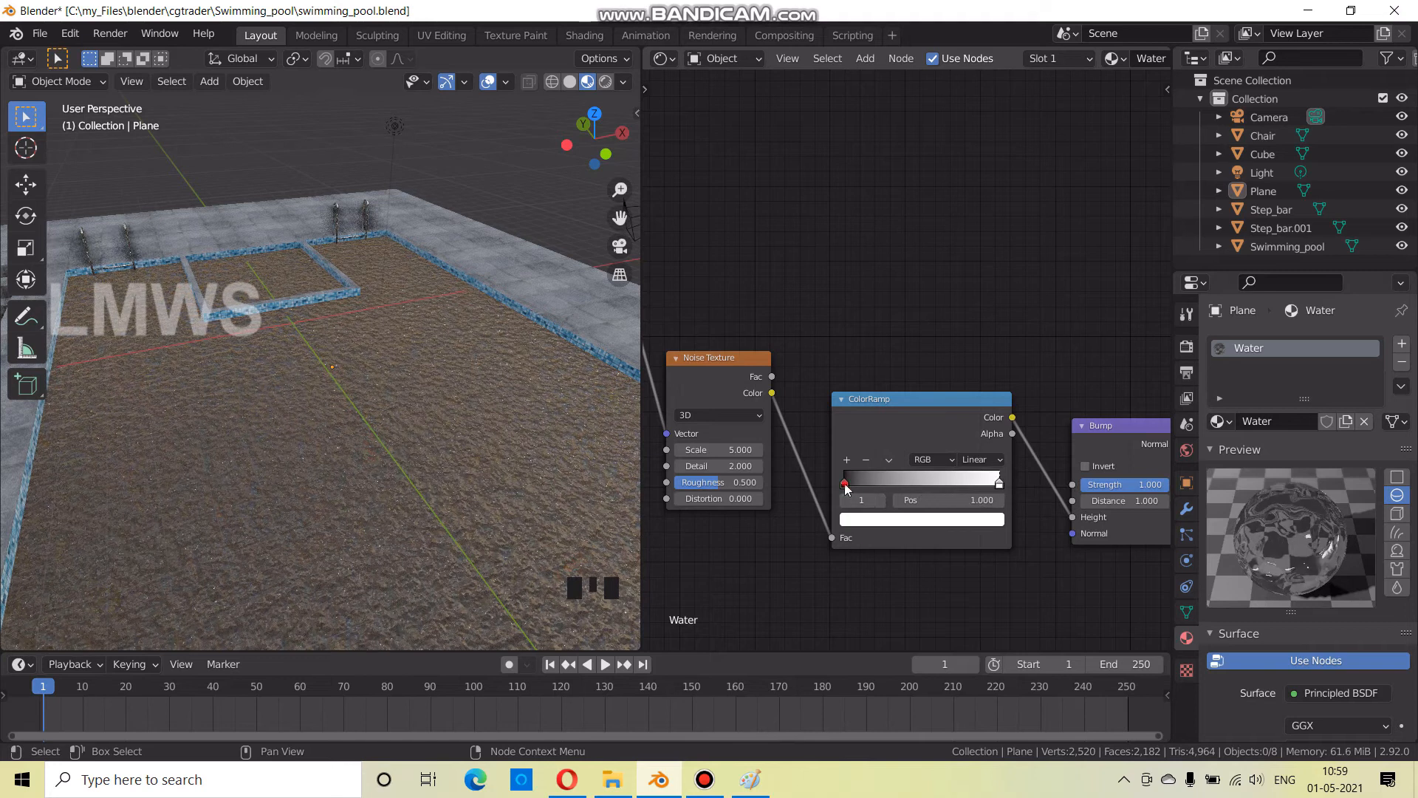
drag(847, 485, 851, 484)
Lower the Noise Texture's Scale for broader water ripples, and save the file
scroll(905, 425, down, 3)
middle_drag(911, 428, 1038, 430)
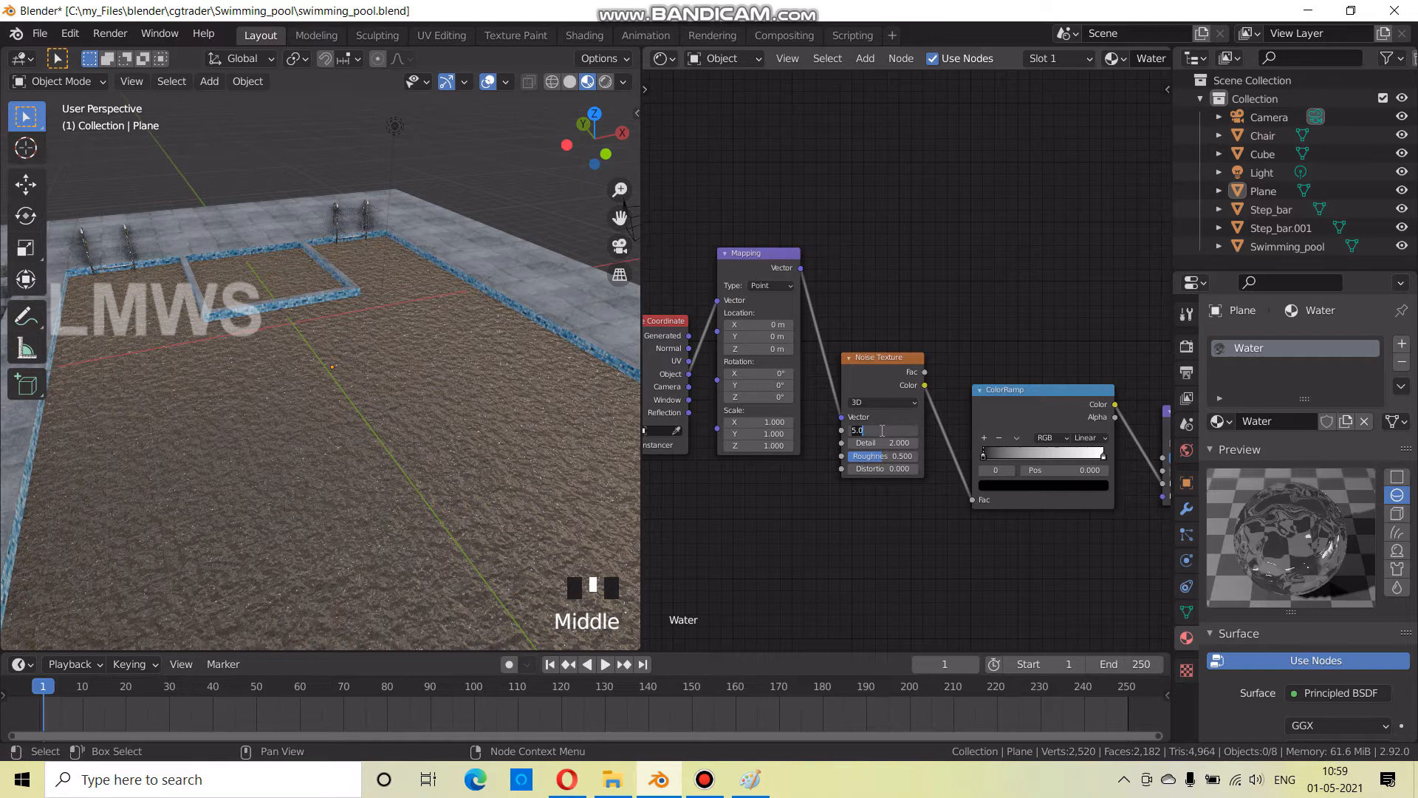
key(Return)
middle_drag(135, 419, 263, 472)
scroll(263, 471, up, 2)
key(ctrl+s)
Set the Water material's Base Color to blue with hue about 0.593 and saturation about 0.836, and save the file
scroll(1030, 317, down, 3)
middle_drag(955, 315, 746, 451)
scroll(972, 434, up, 4)
click(980, 399)
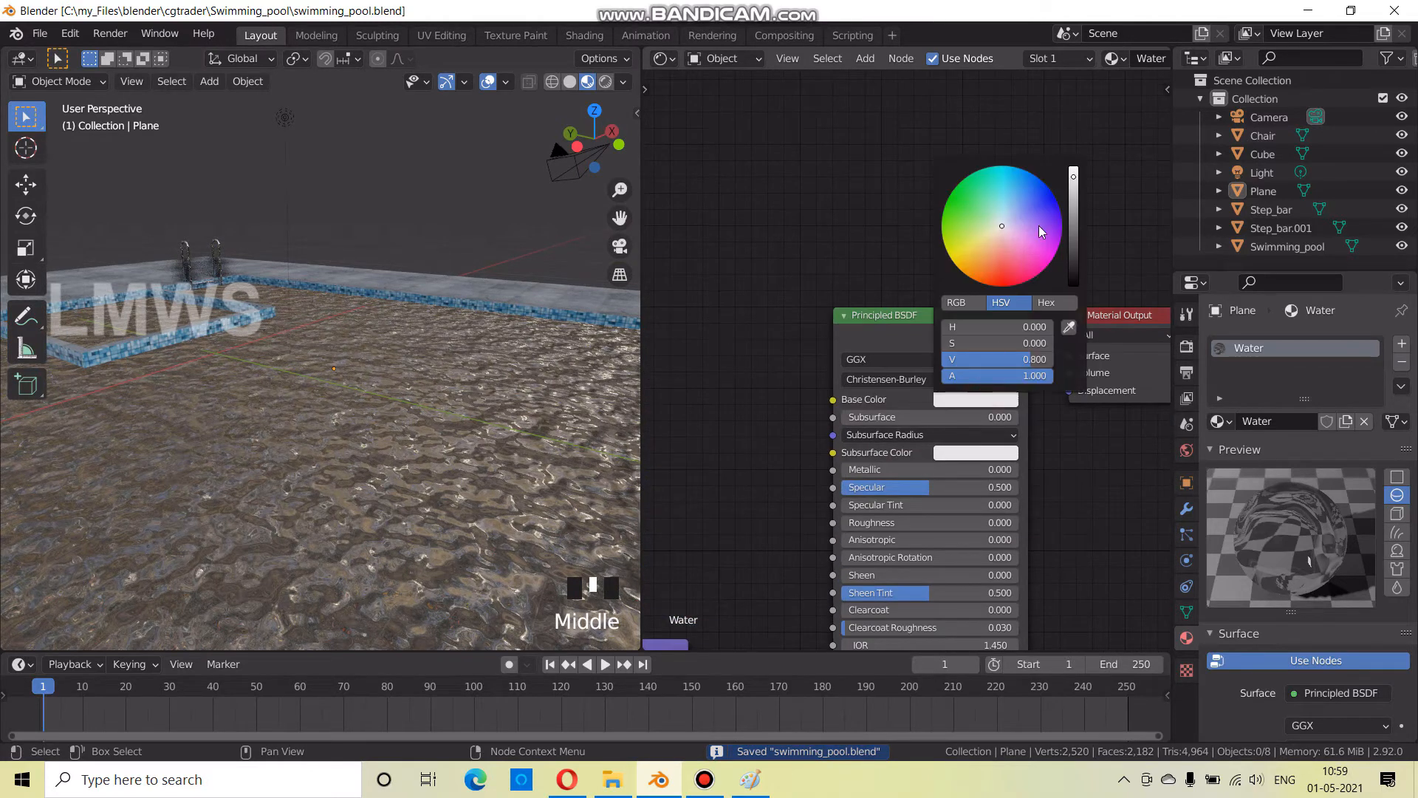
drag(1002, 226, 1019, 194)
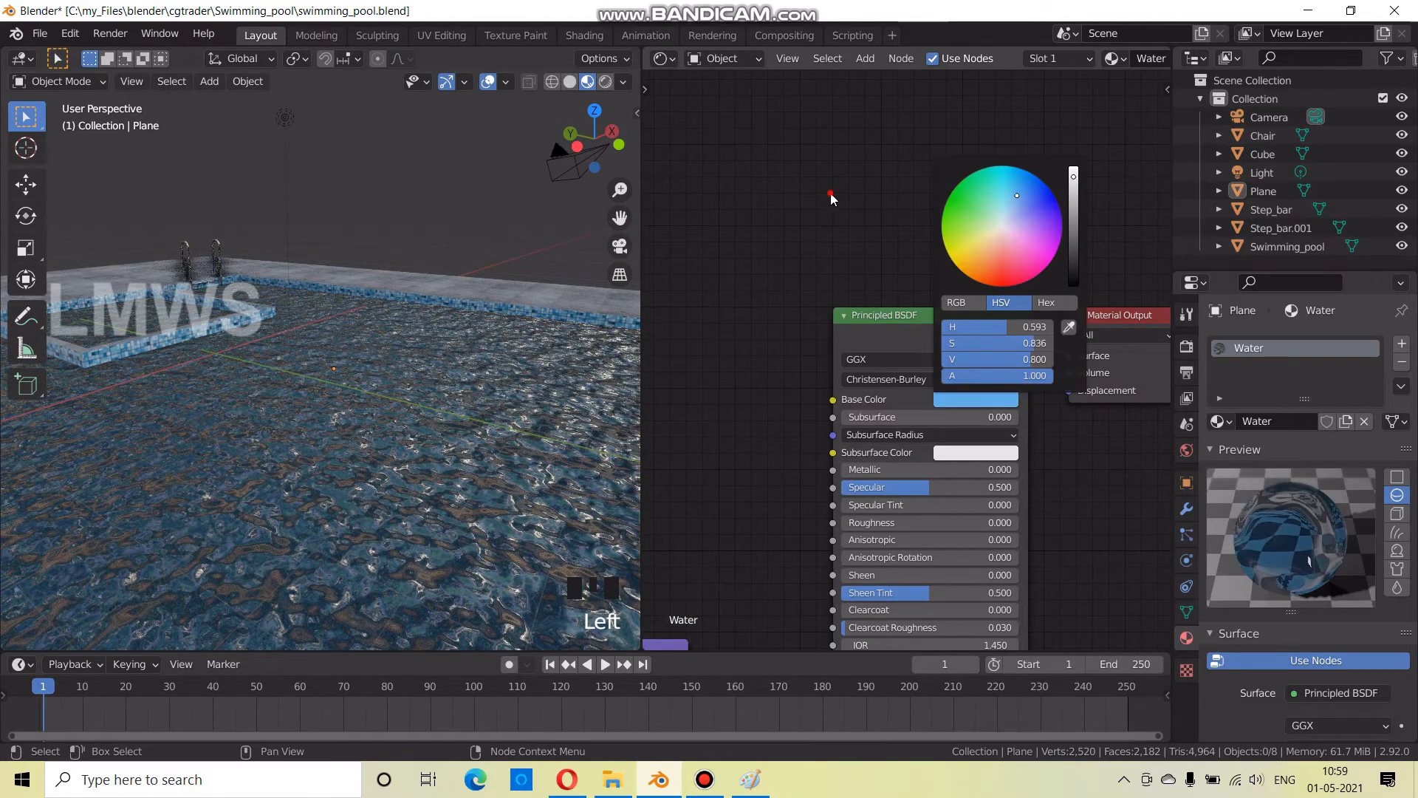
click(831, 193)
scroll(424, 384, down, 3)
middle_drag(452, 445, 357, 463)
key(ctrl+s)
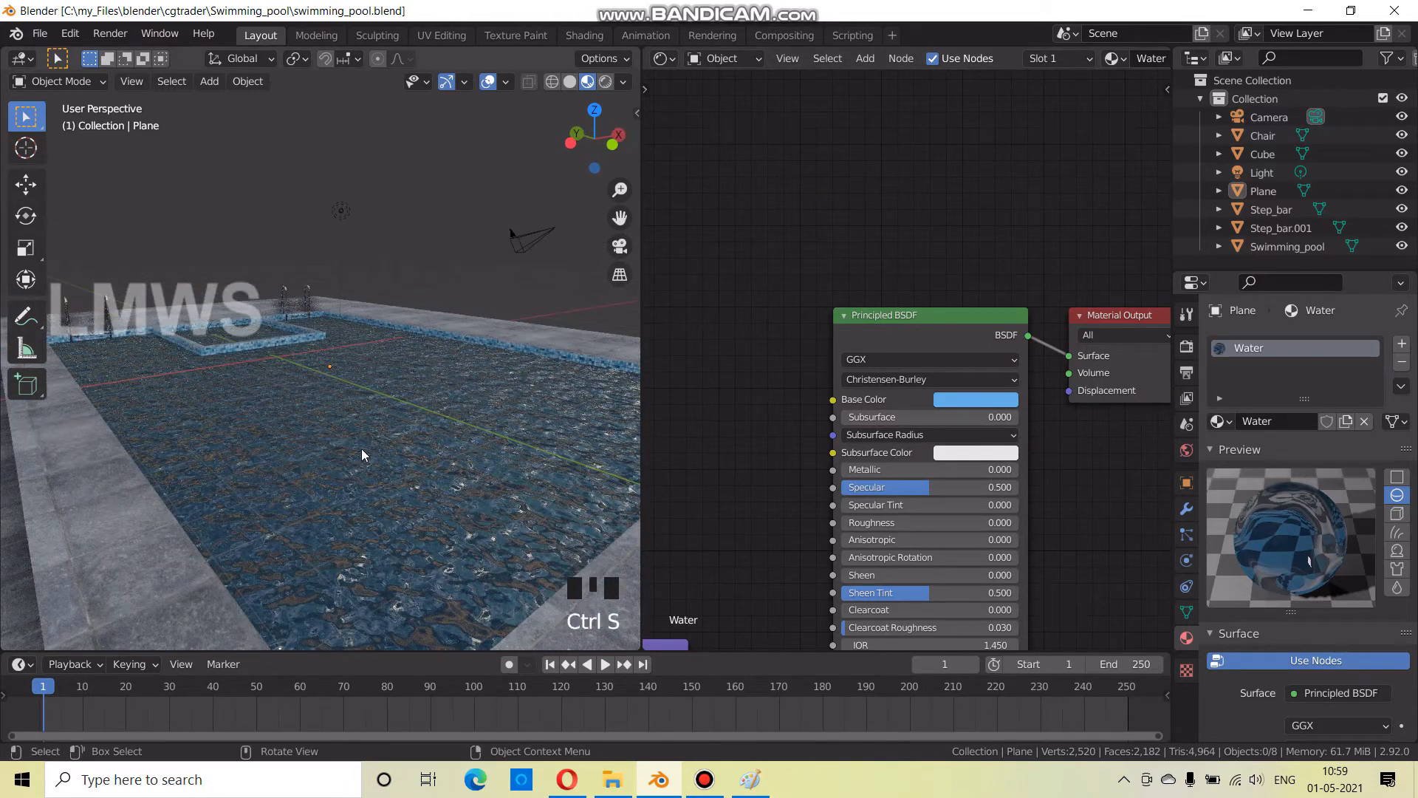
Set the Noise Texture's Scale to 1.5 in the Water material and save the file
scroll(726, 500, down, 3)
middle_drag(801, 461, 966, 334)
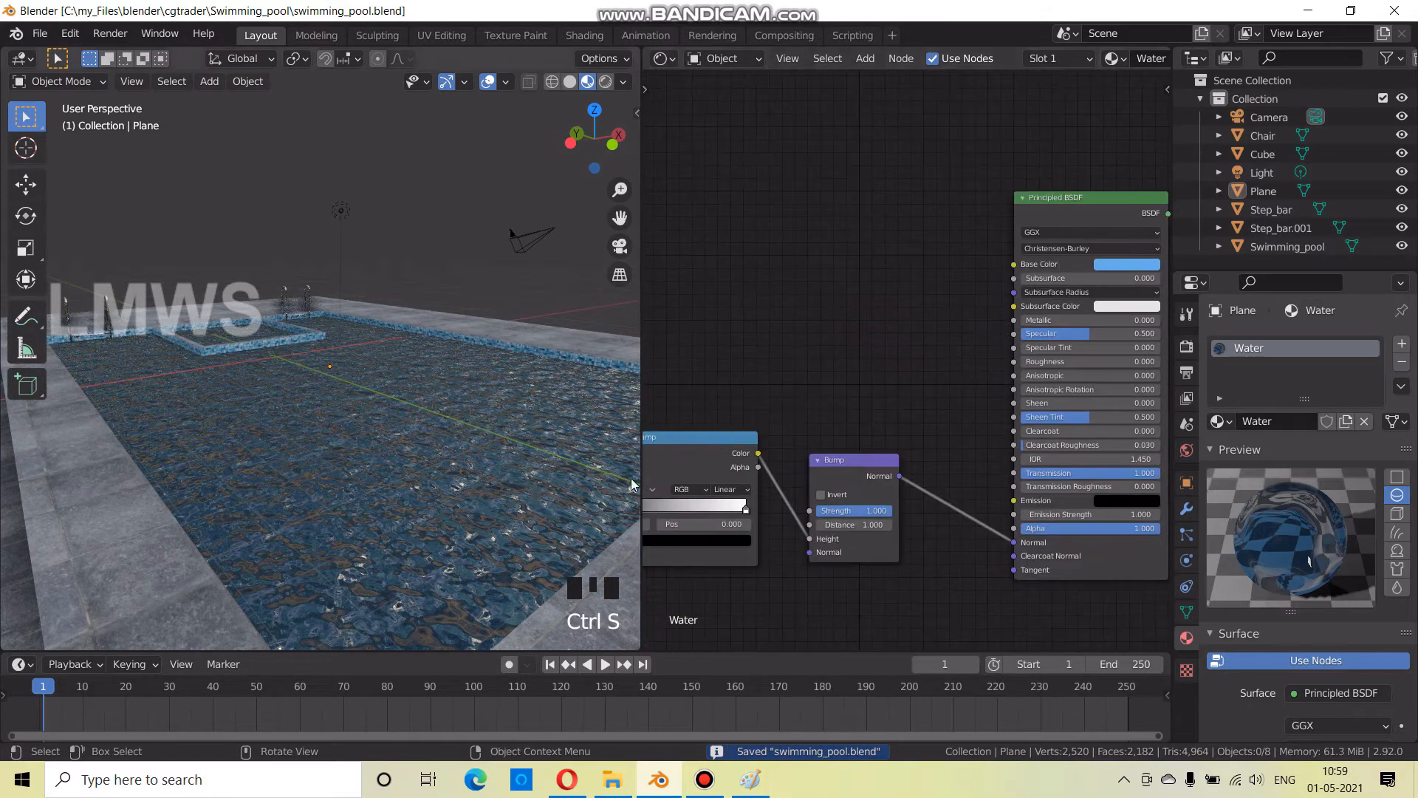
middle_drag(804, 576, 963, 533)
middle_drag(690, 565, 828, 563)
scroll(771, 563, up, 3)
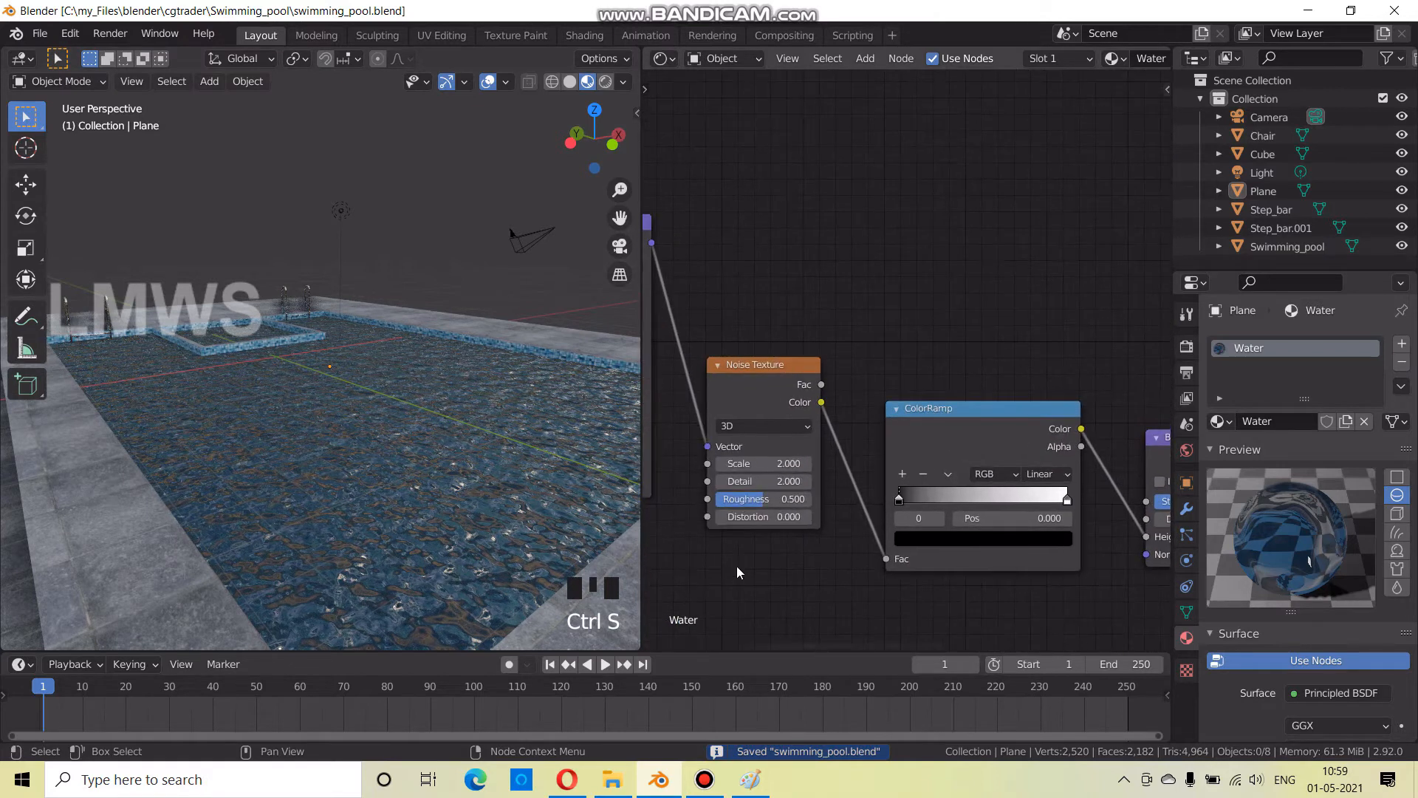
middle_drag(720, 564, 810, 553)
scroll(810, 553, down, 2)
scroll(806, 517, up, 3)
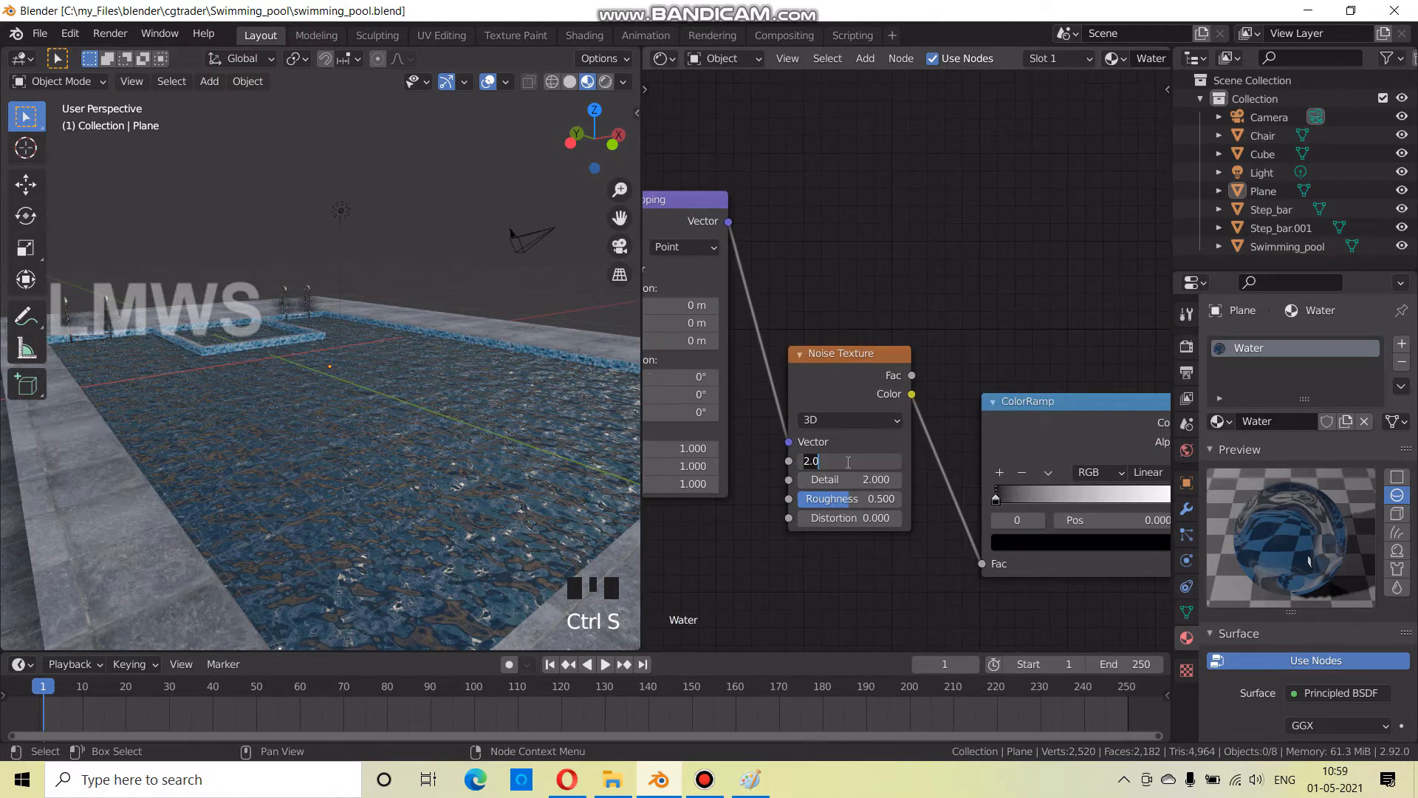
click(848, 463)
text(1.5)
key(Return)
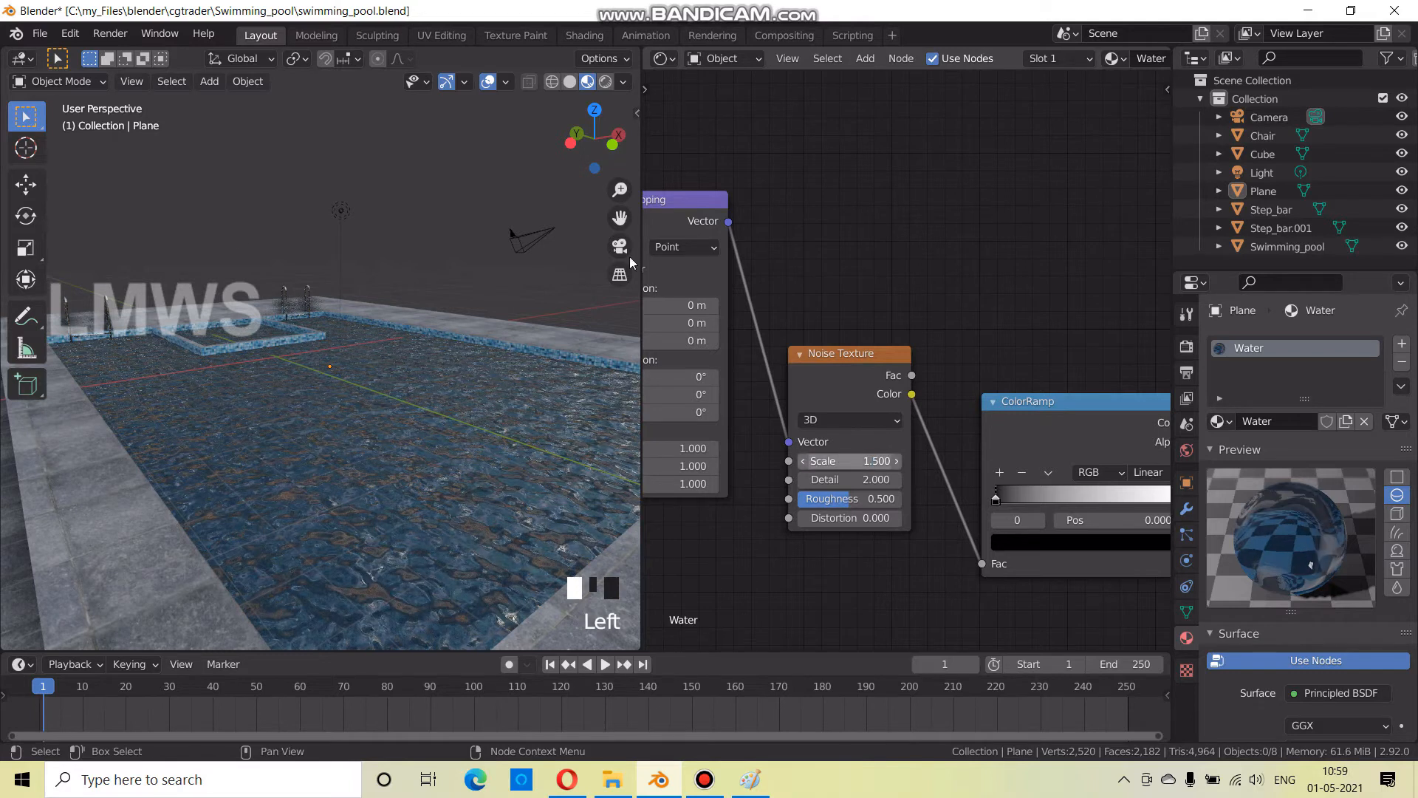
middle_drag(220, 490, 295, 503)
scroll(295, 502, up, 3)
key(alt+a)
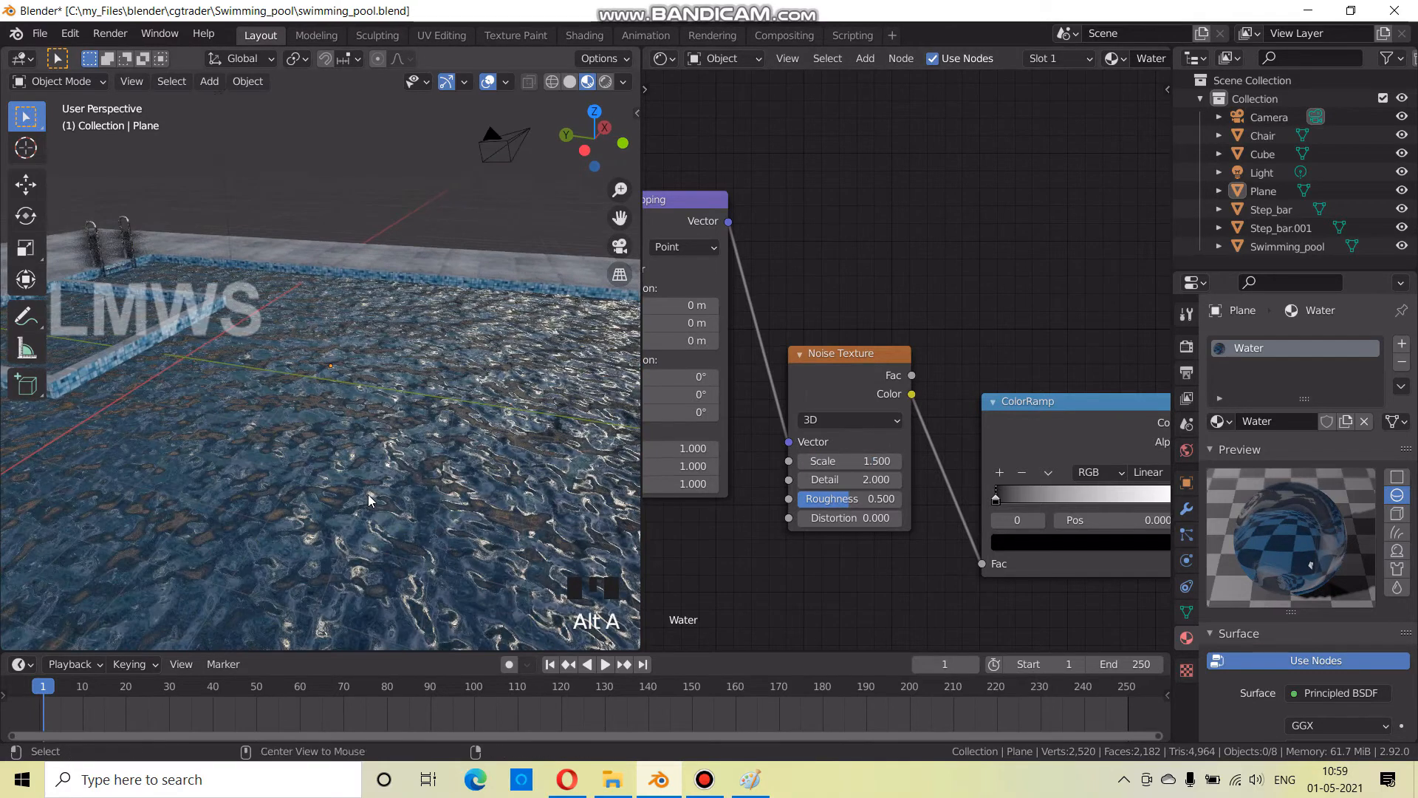
scroll(794, 455, down, 3)
key(ctrl+s)
scroll(879, 513, down, 2)
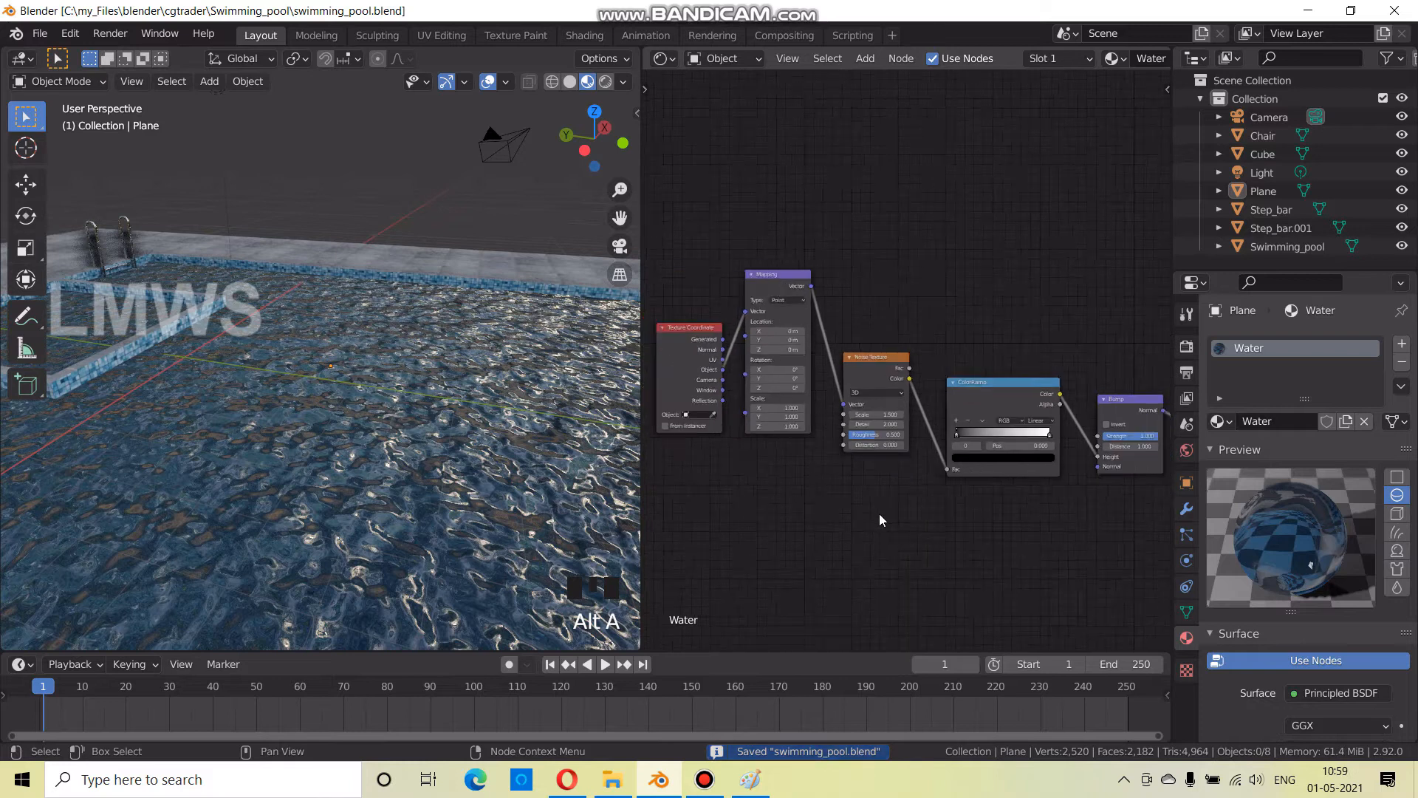
Try the Principled BSDF's Metallic at 1, then return it to 0
ctrl+scroll(1034, 528, down, 5)
scroll(1071, 486, up, 5)
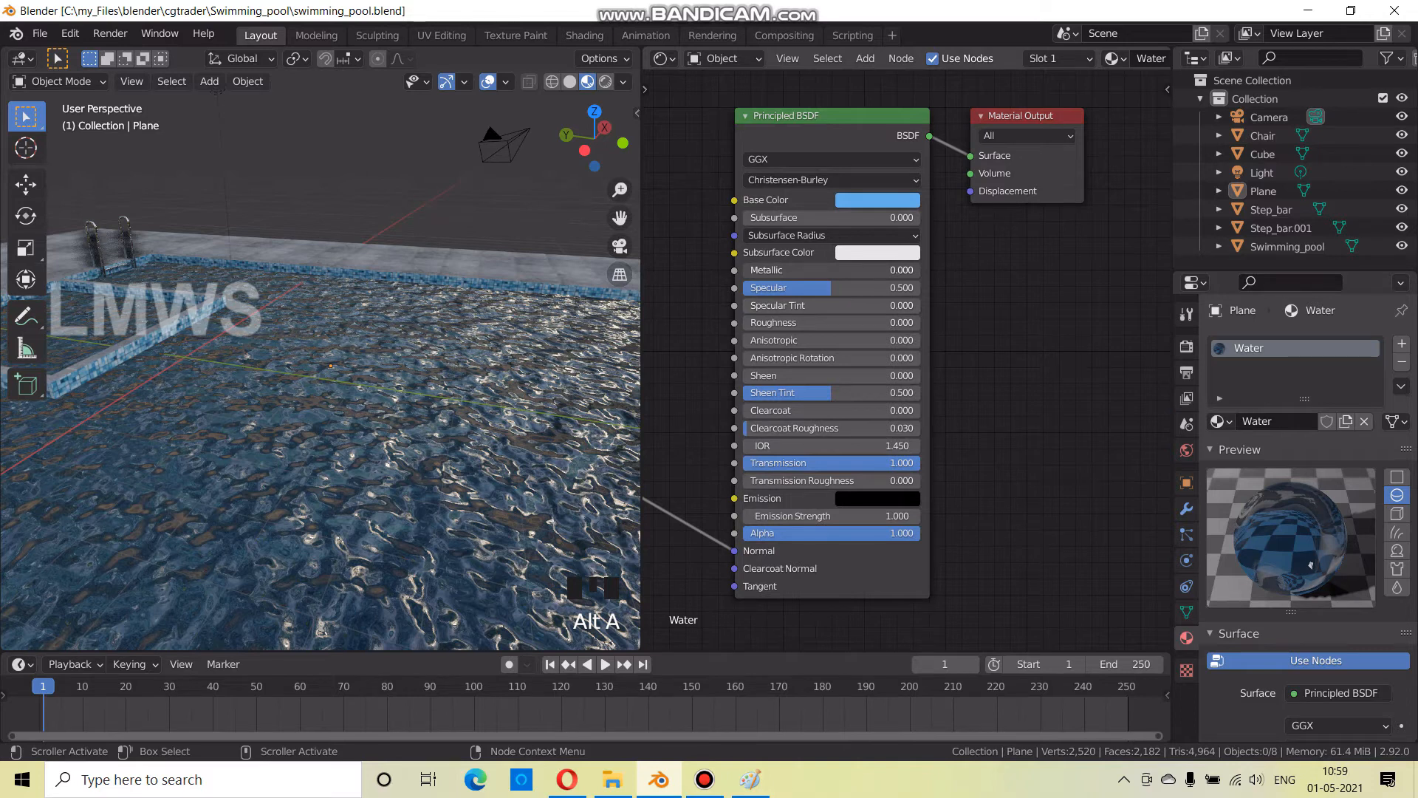
drag(750, 269, 916, 269)
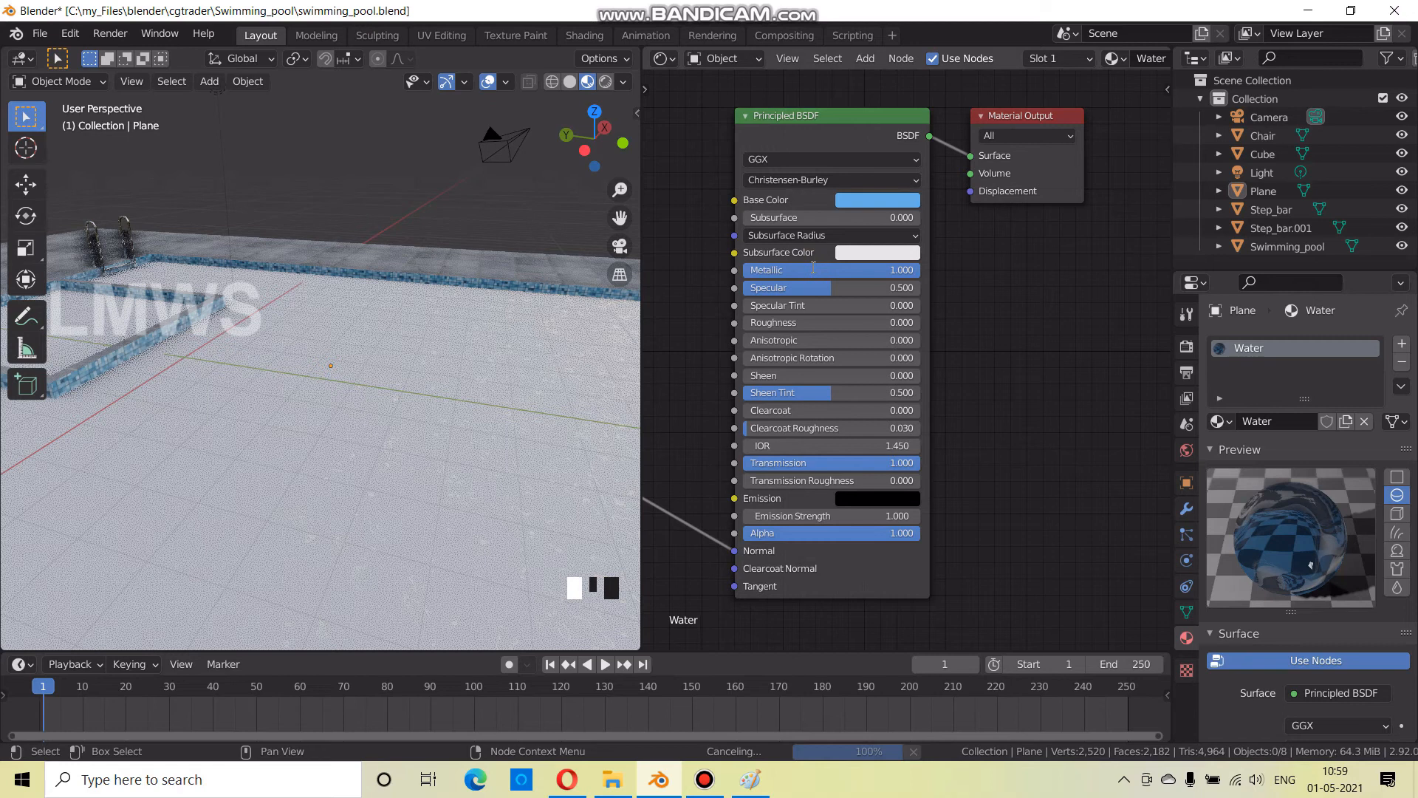
double_click(864, 269)
text(0)
key(Return)
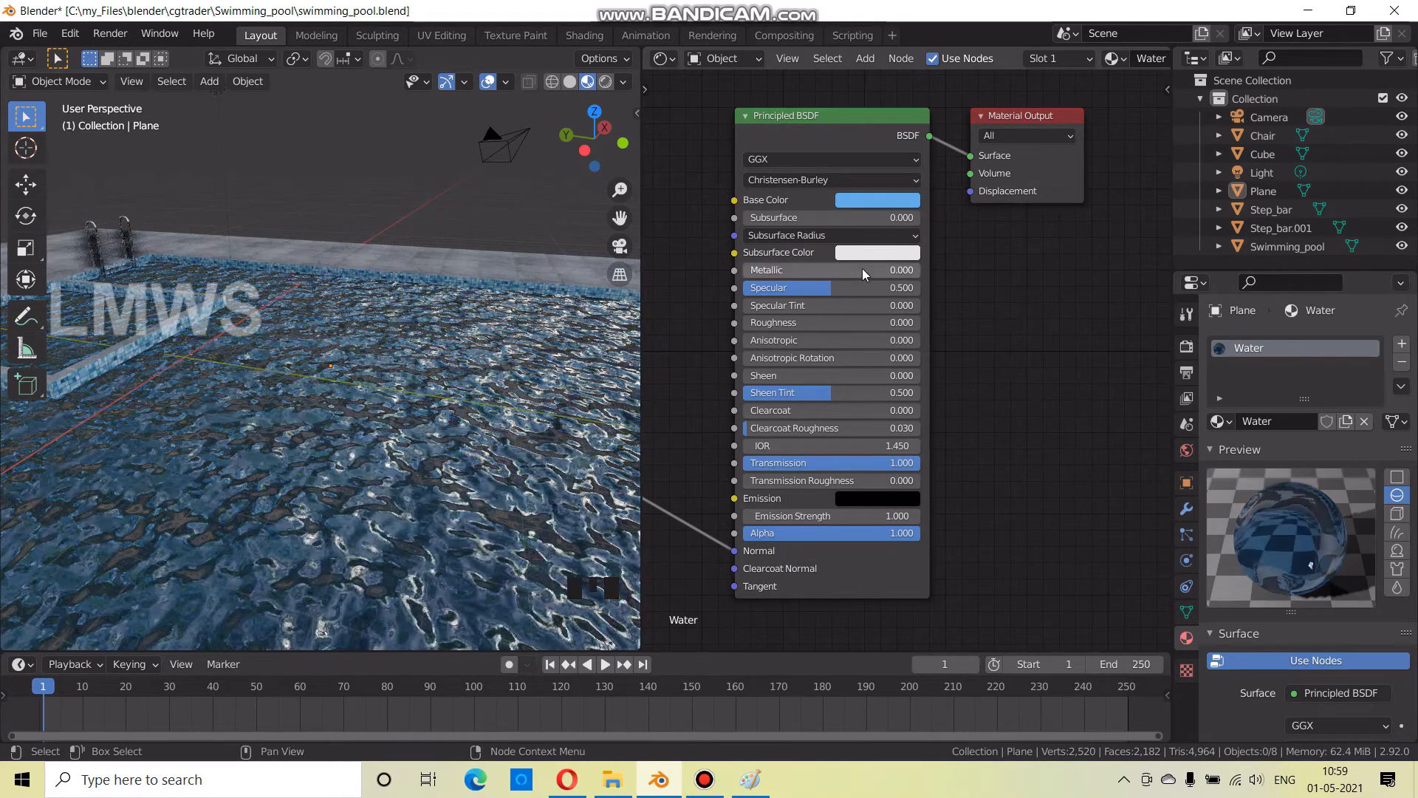
scroll(702, 354, down, 1)
scroll(510, 444, down, 5)
middle_drag(481, 430, 690, 361)
key(alt+a)
Move the Material Output node aside and insert a Mix Shader on the link between the Principled BSDF and Material Output
drag(992, 172, 1137, 325)
scroll(999, 384, down, 5)
middle_drag(1005, 391, 1051, 470)
key(shift+a)
click(986, 255)
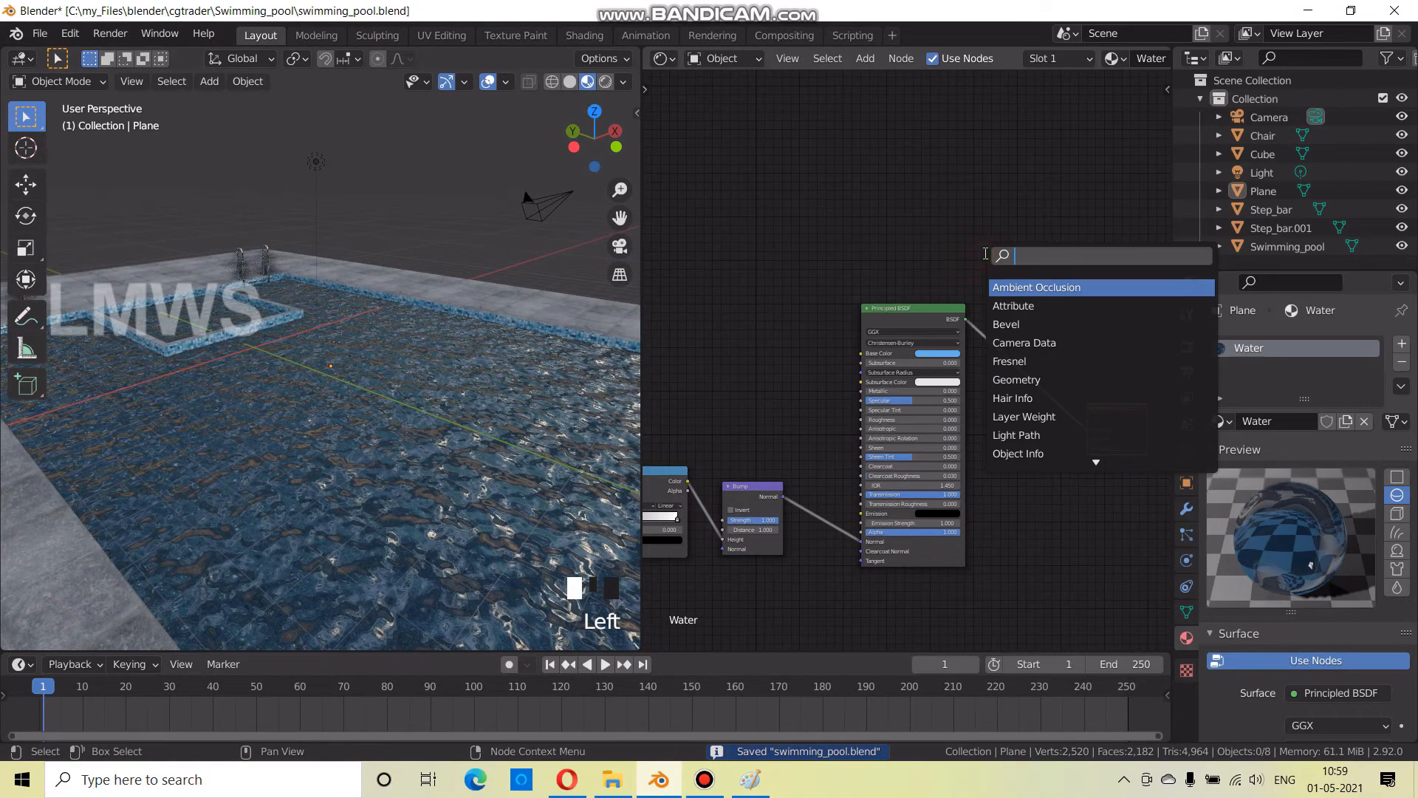
text(mix)
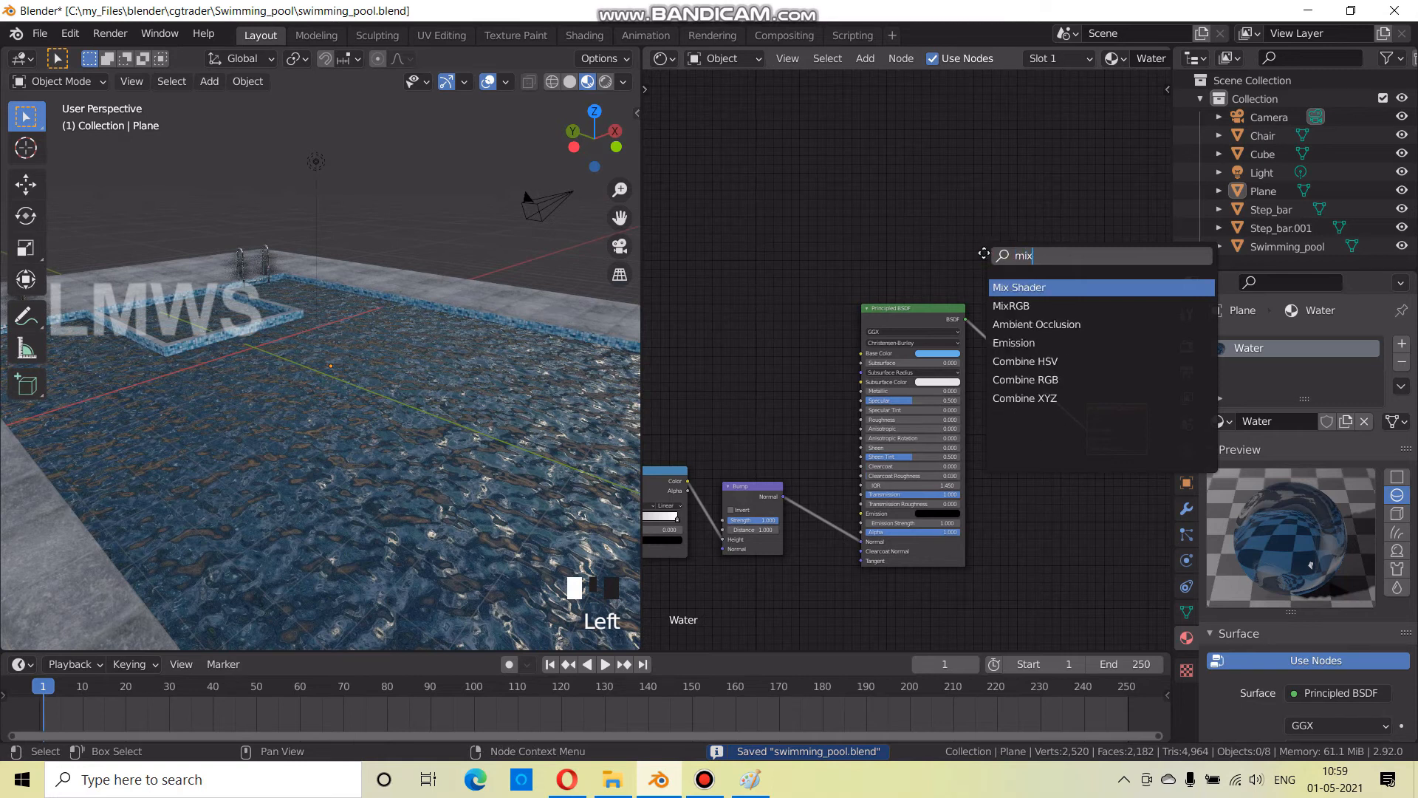
key(Return)
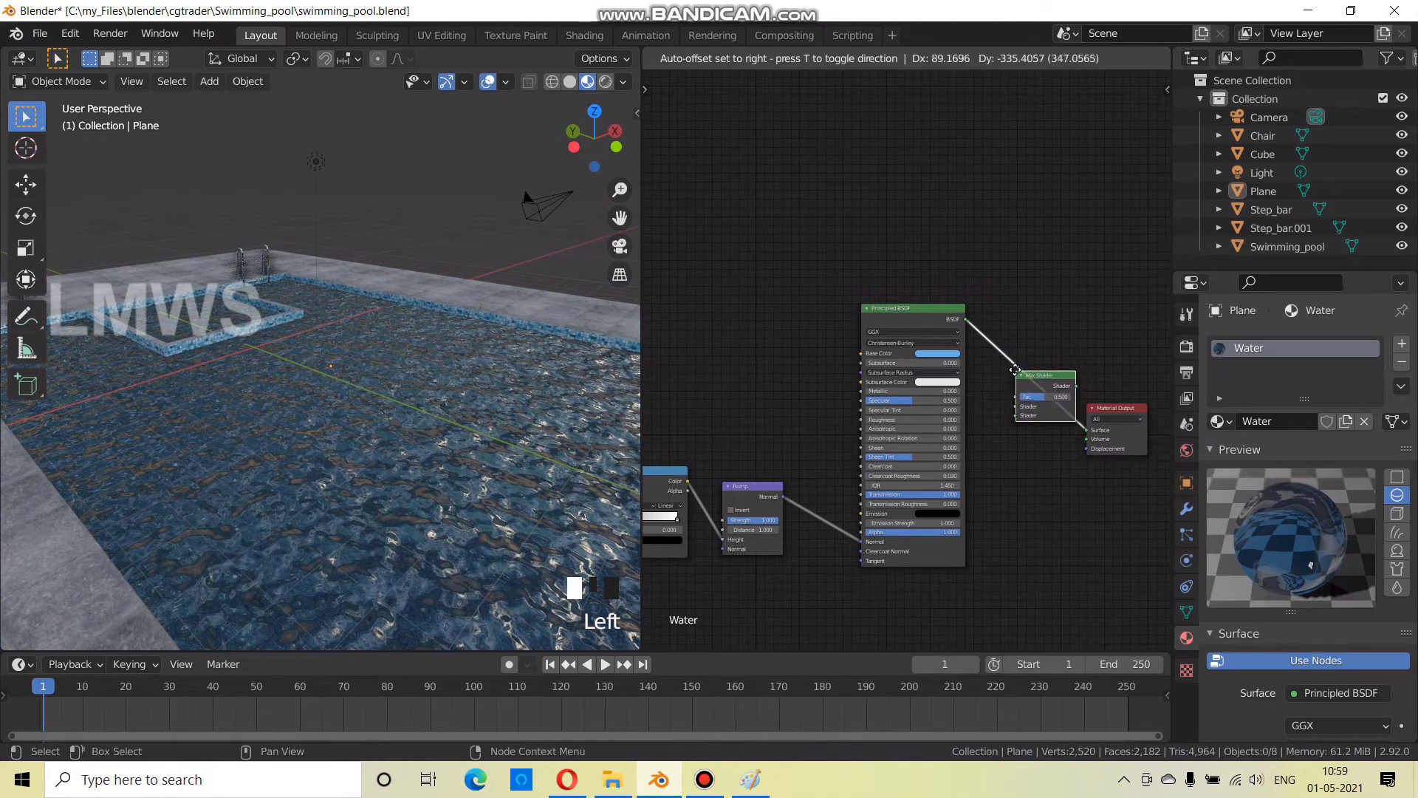
click(1019, 373)
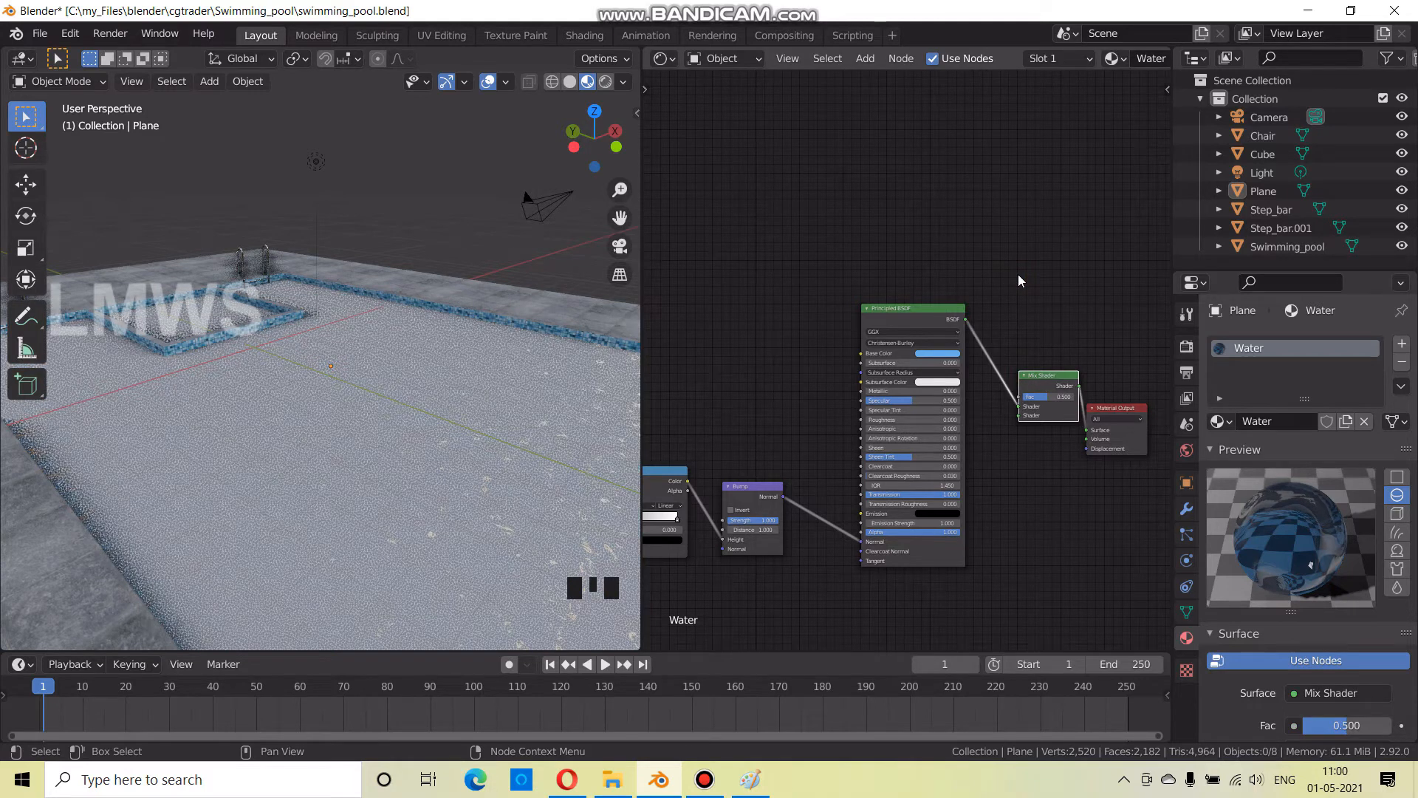
Add a Transparent BSDF below the Principled BSDF and connect its BSDF output to the Mix Shader's second Shader input
key(shift+a)
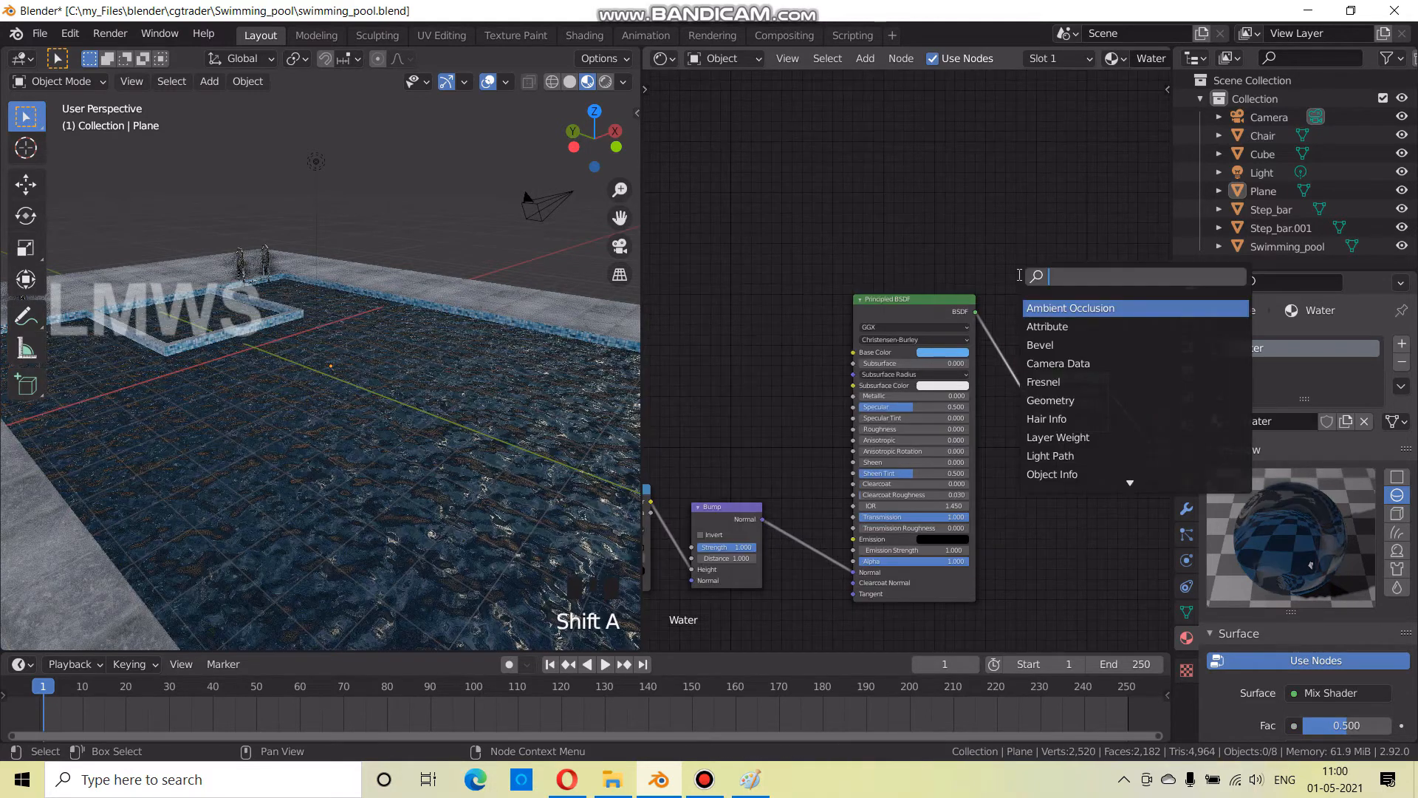
text(tra)
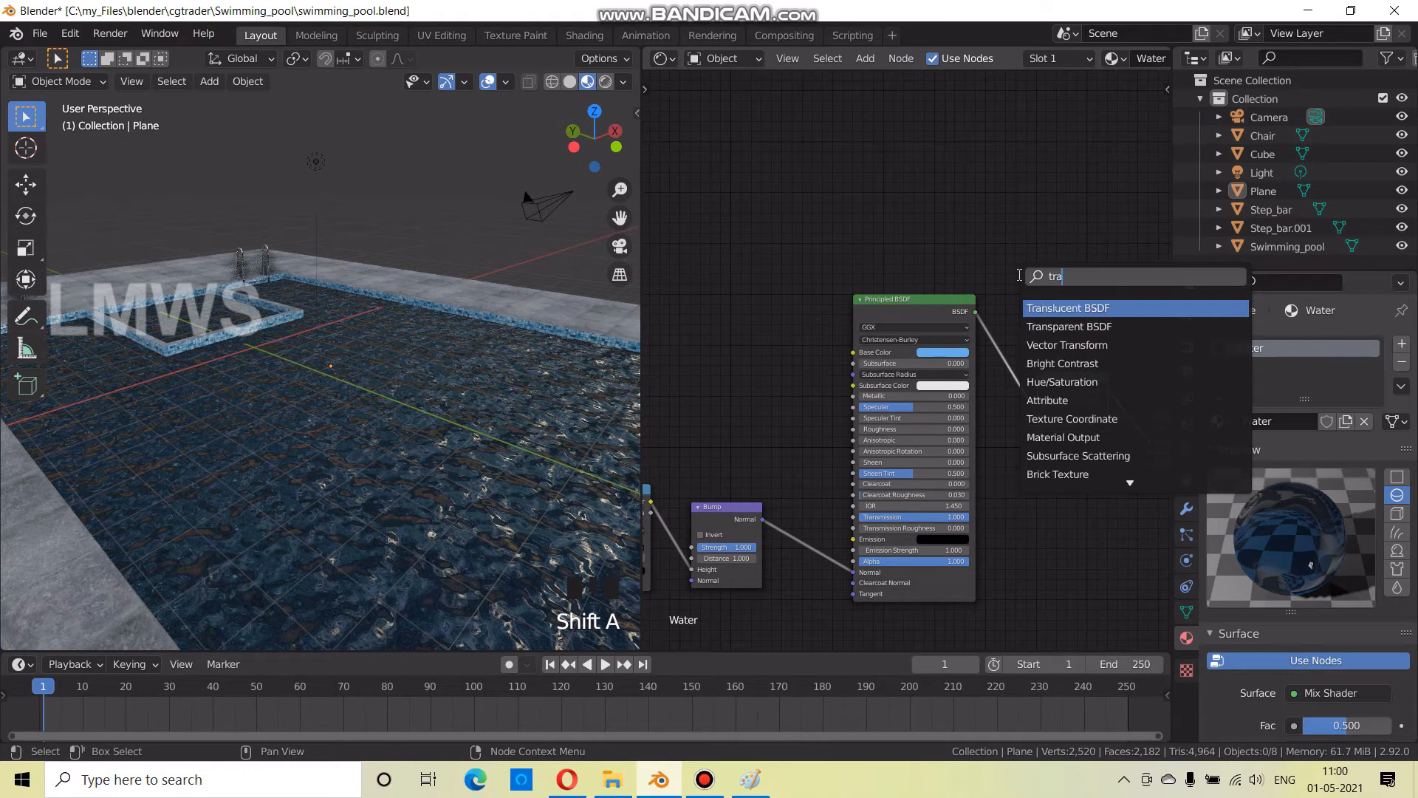
click(1069, 326)
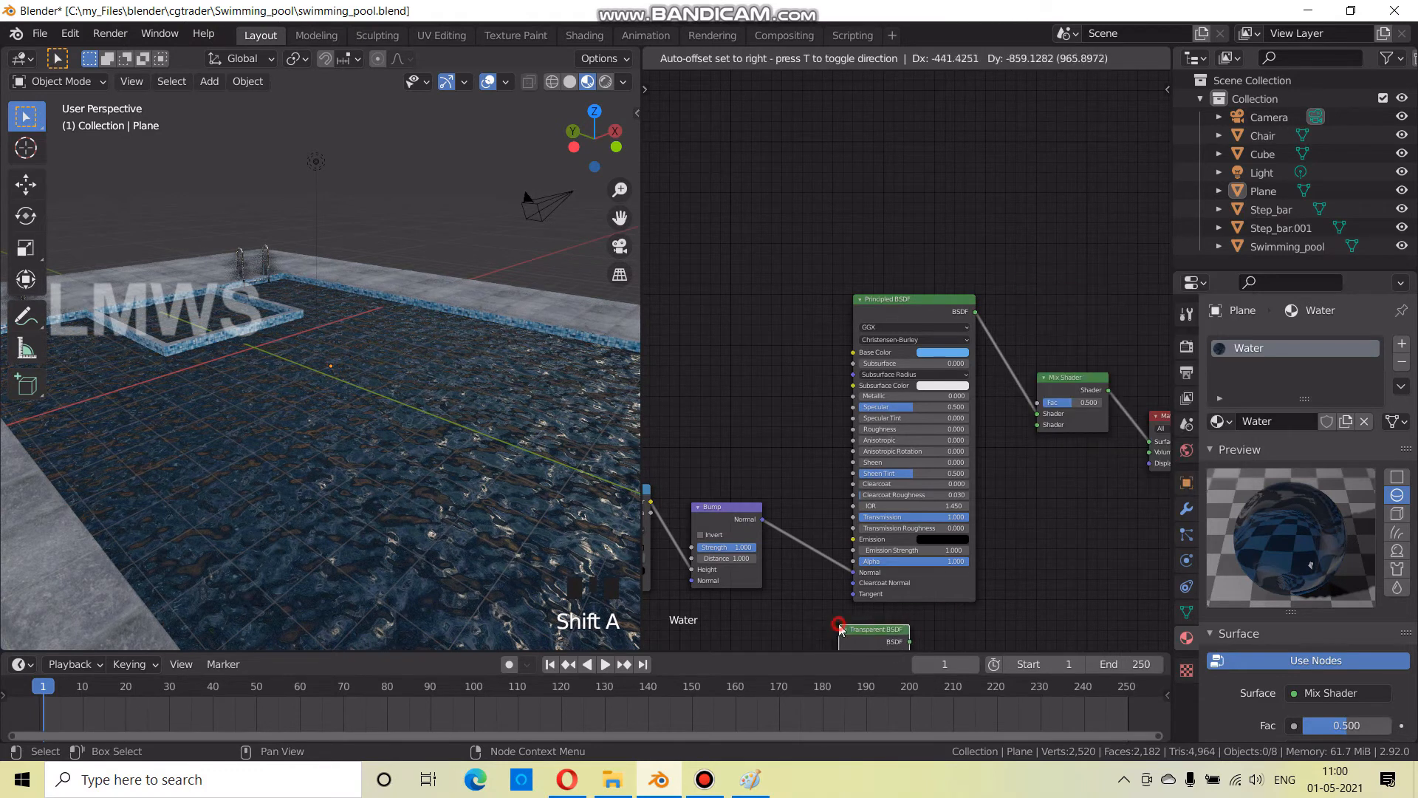
click(840, 628)
middle_drag(840, 628, 808, 526)
mouse_move(876, 540)
mouse_down()
mouse_move(995, 371)
mouse_move(1002, 327)
mouse_move(888, 534)
mouse_up()
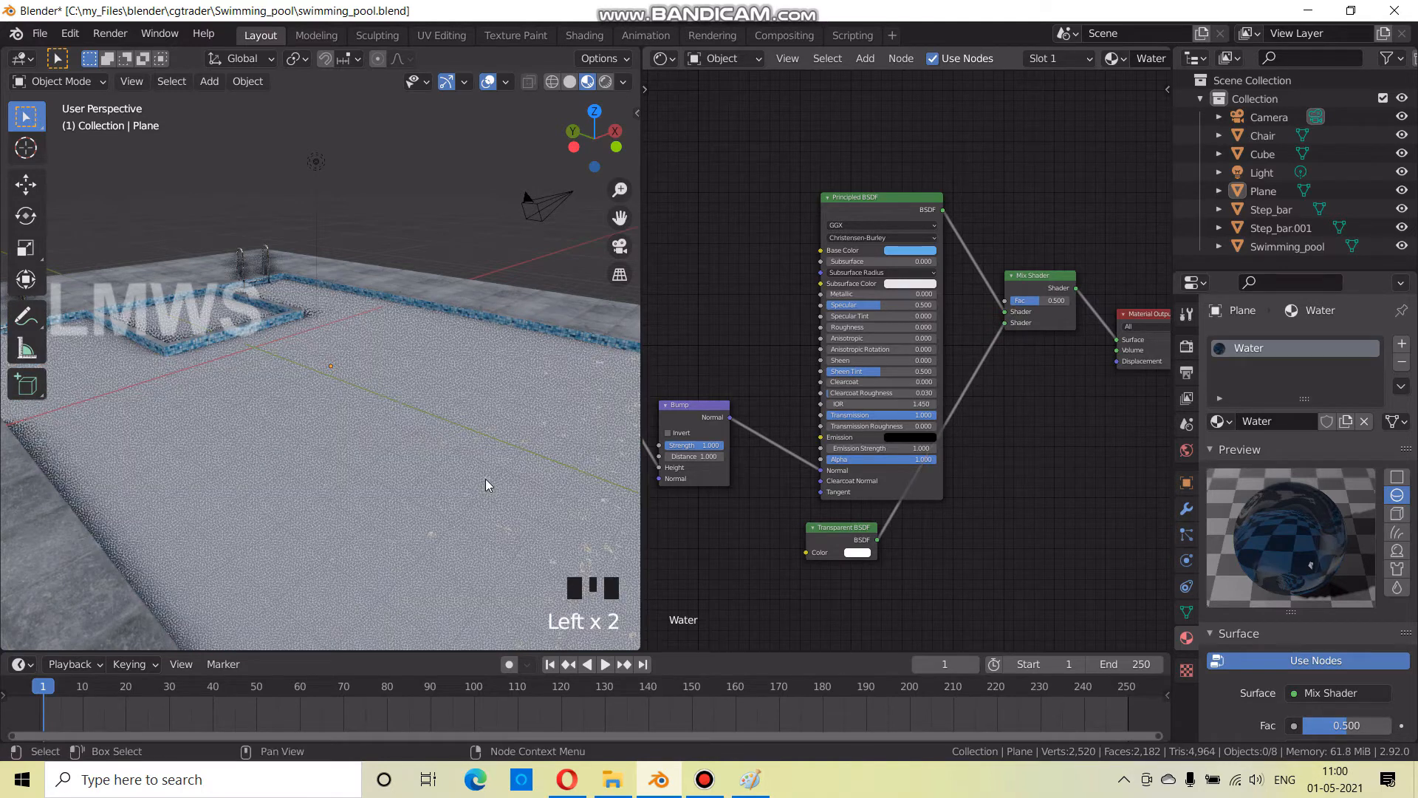
scroll(481, 491, up, 2)
scroll(424, 490, down, 3)
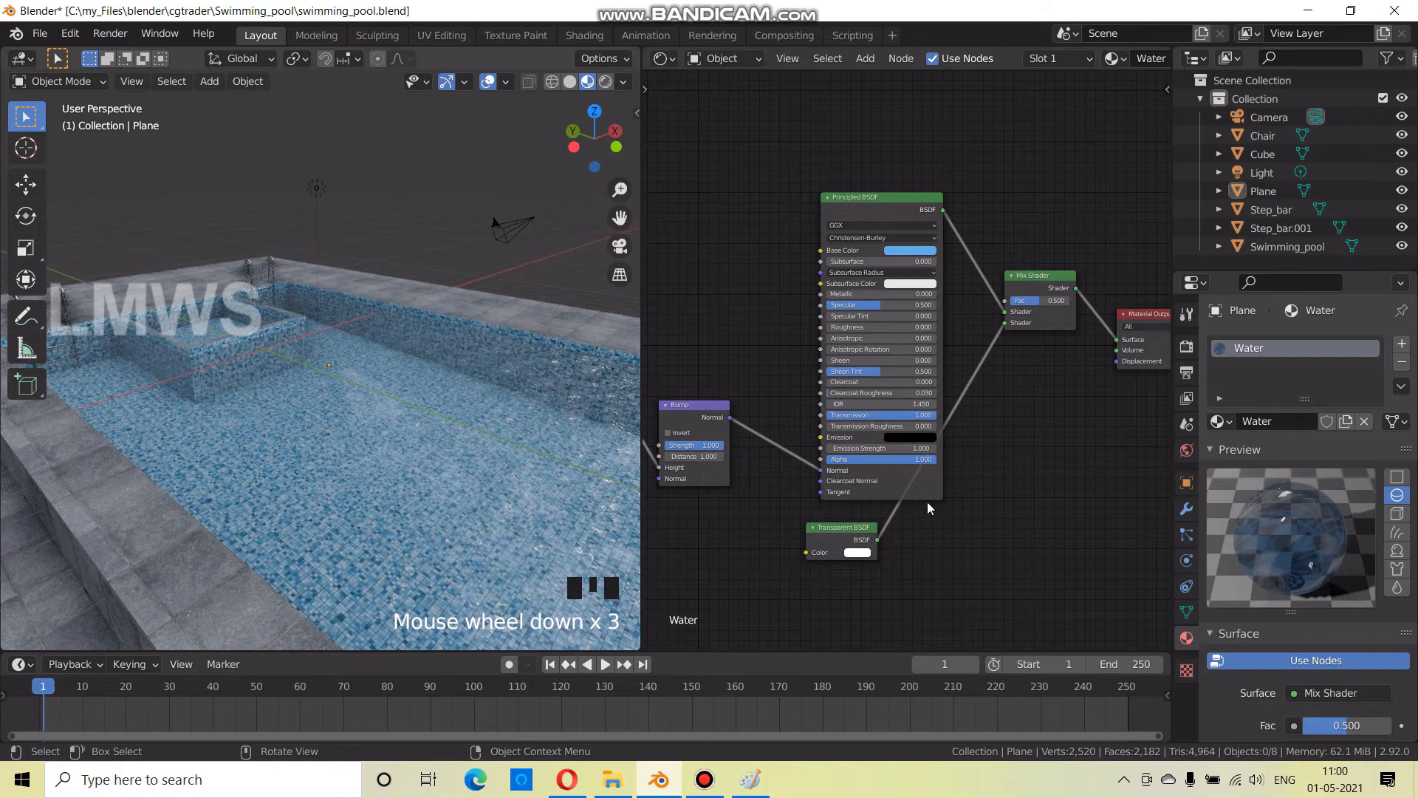
Duplicate the ColorRamp, place the copy above the original, and connect its Color output to the Mix Shader's Fac input
middle_drag(1000, 481, 1071, 523)
scroll(795, 478, down, 3)
middle_drag(788, 508, 844, 511)
mouse_move(396, 463)
middle_down()
mouse_move(375, 458)
mouse_move(468, 473)
mouse_move(597, 451)
mouse_move(407, 454)
middle_up()
scroll(454, 476, up, 2)
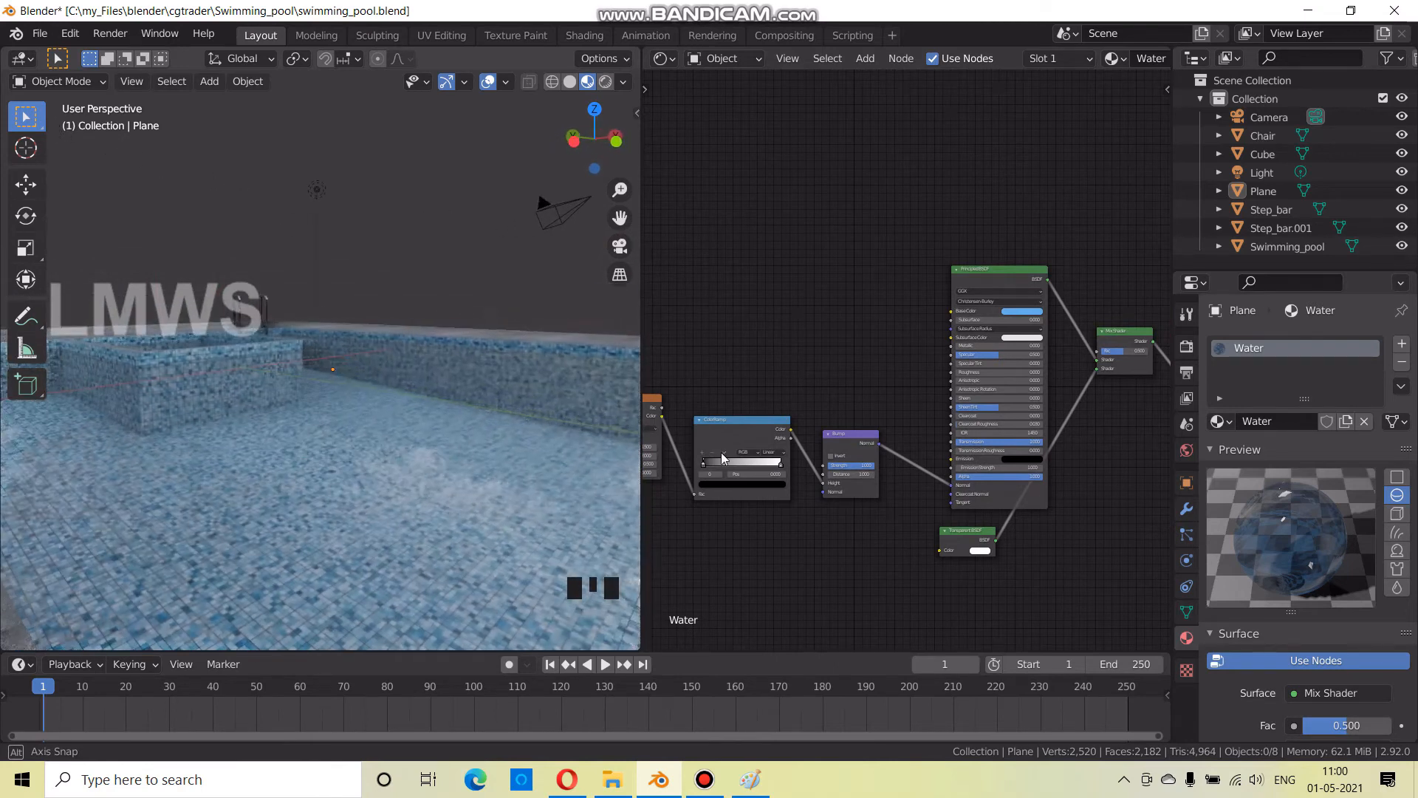
middle_drag(841, 504, 767, 487)
key(shift+a)
click(789, 342)
click(730, 329)
click(760, 441)
key(shift+d)
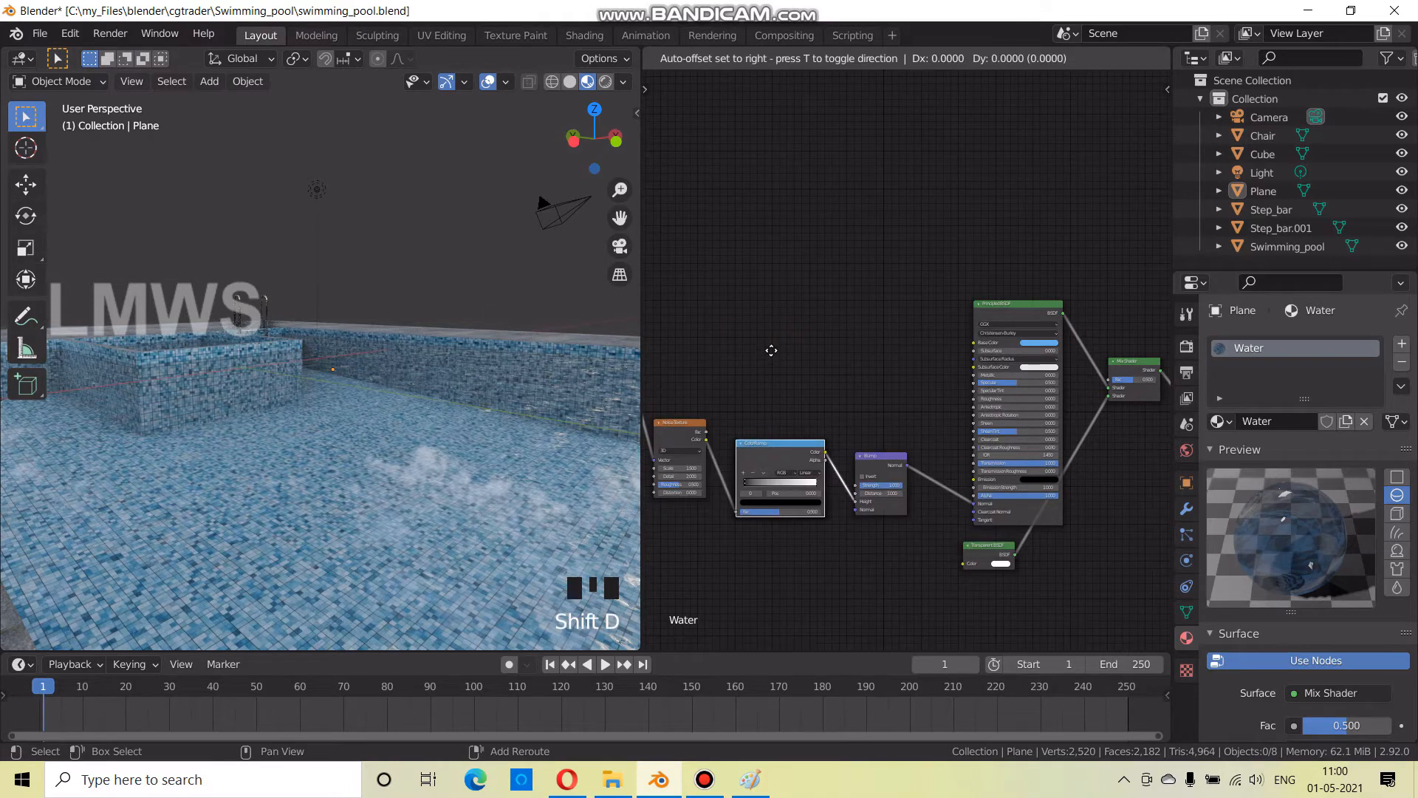
click(834, 352)
drag(823, 340, 1086, 378)
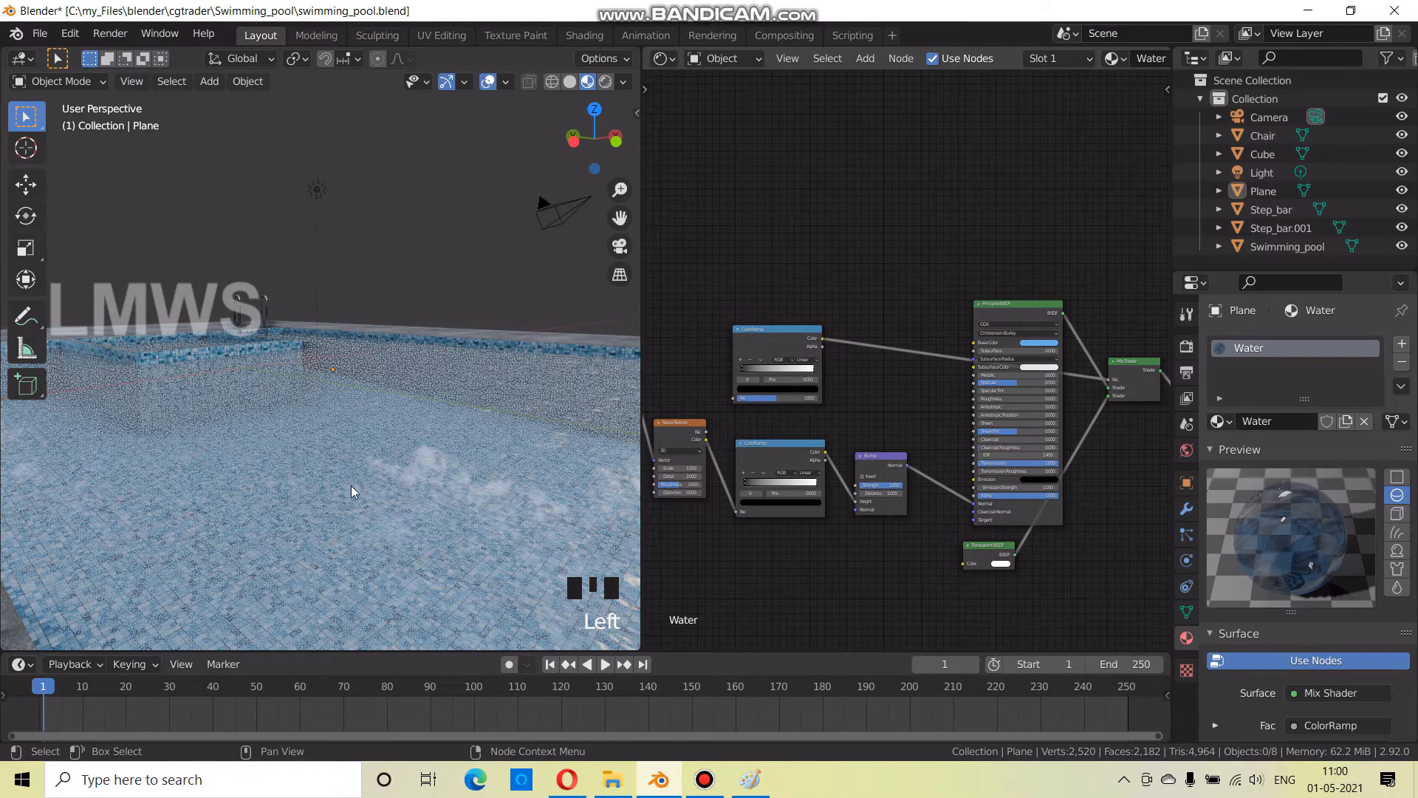
Connect the Noise Texture's Color output to the upper ColorRamp's Fac input
scroll(906, 361, up, 8)
middle_drag(928, 420, 1146, 364)
scroll(777, 458, down, 1)
drag(768, 447, 810, 379)
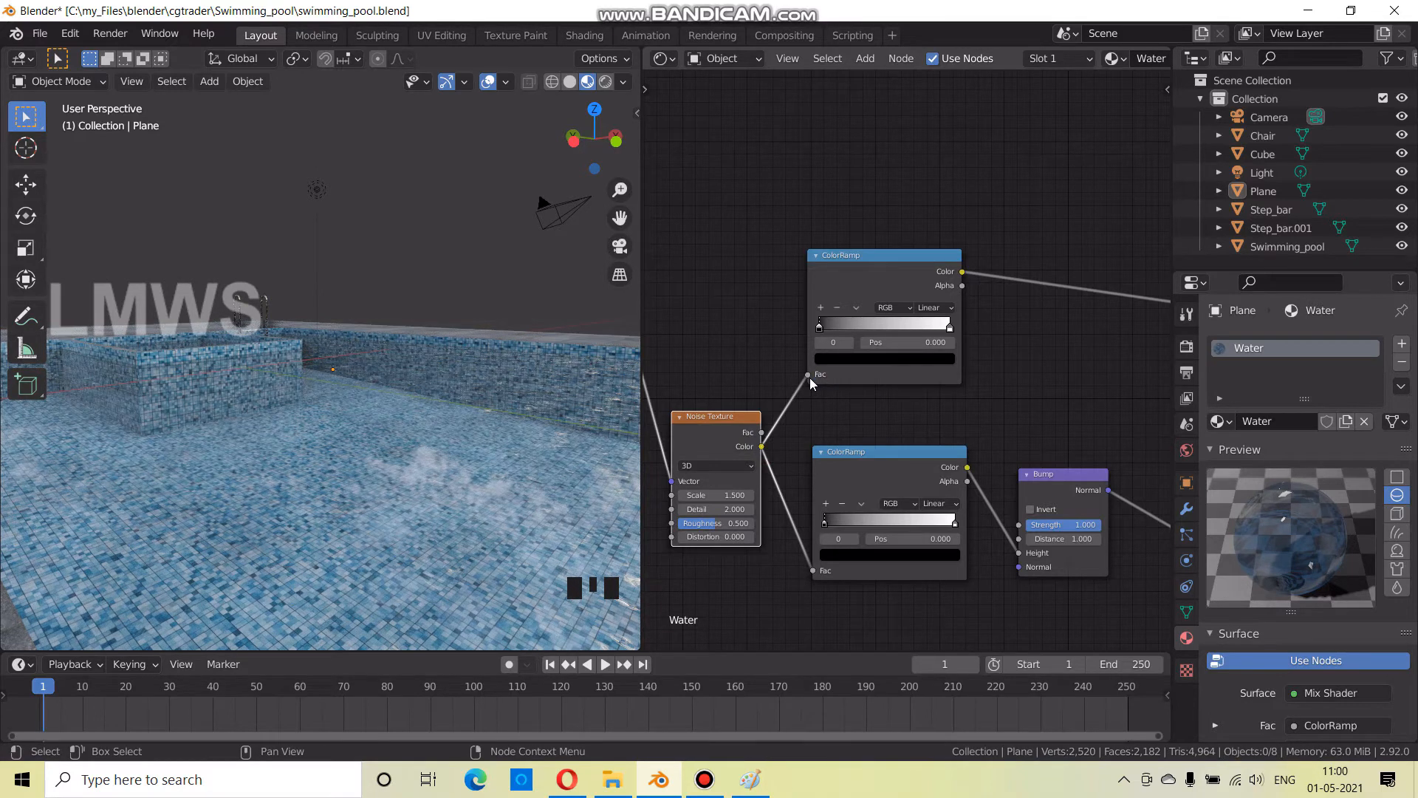
scroll(350, 414, down, 2)
middle_drag(472, 499, 379, 507)
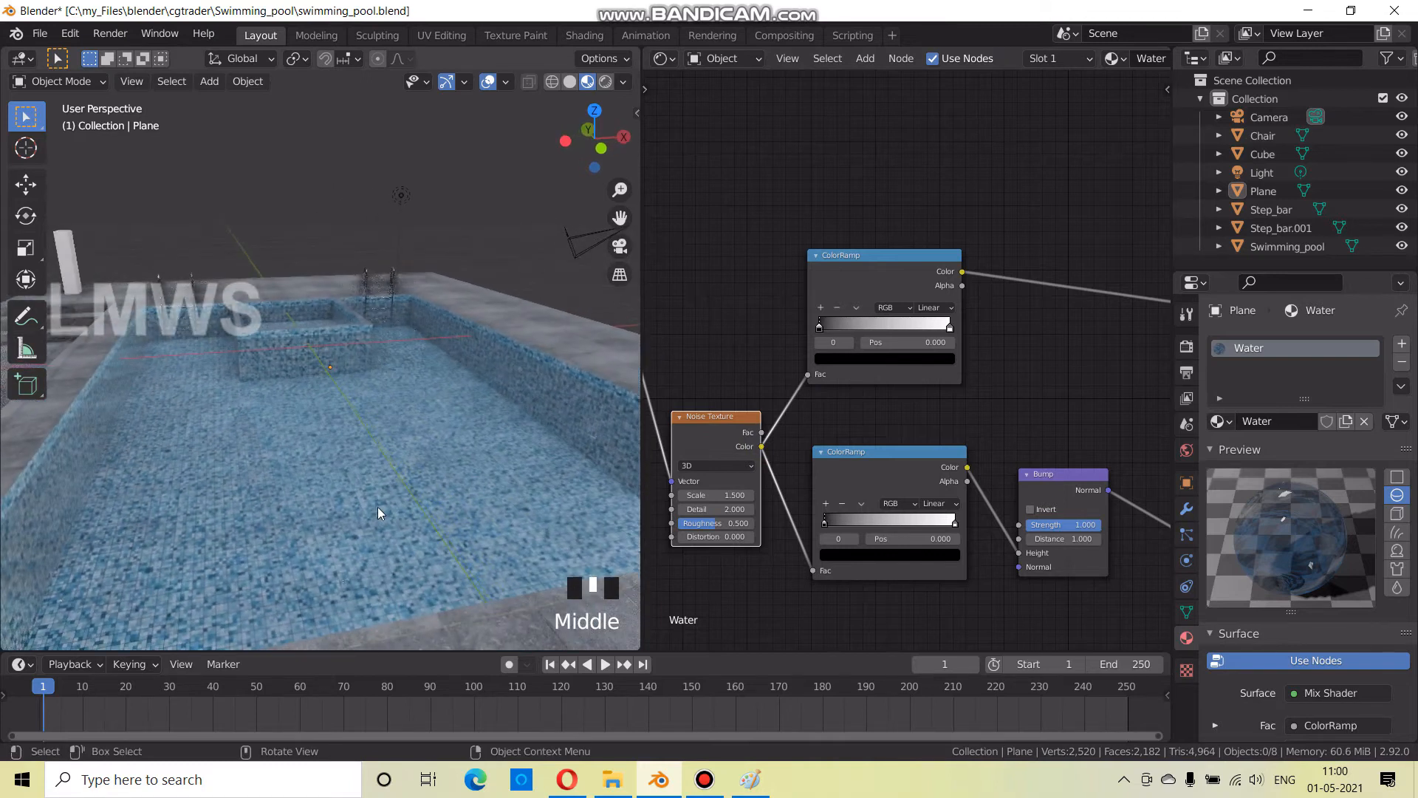
Move the upper ColorRamp's black stop to about 0.525 and save the file
drag(817, 328, 957, 328)
drag(826, 326, 903, 331)
middle_drag(516, 488, 361, 521)
key(alt+a)
key(ctrl+s)
scroll(383, 491, down, 6)
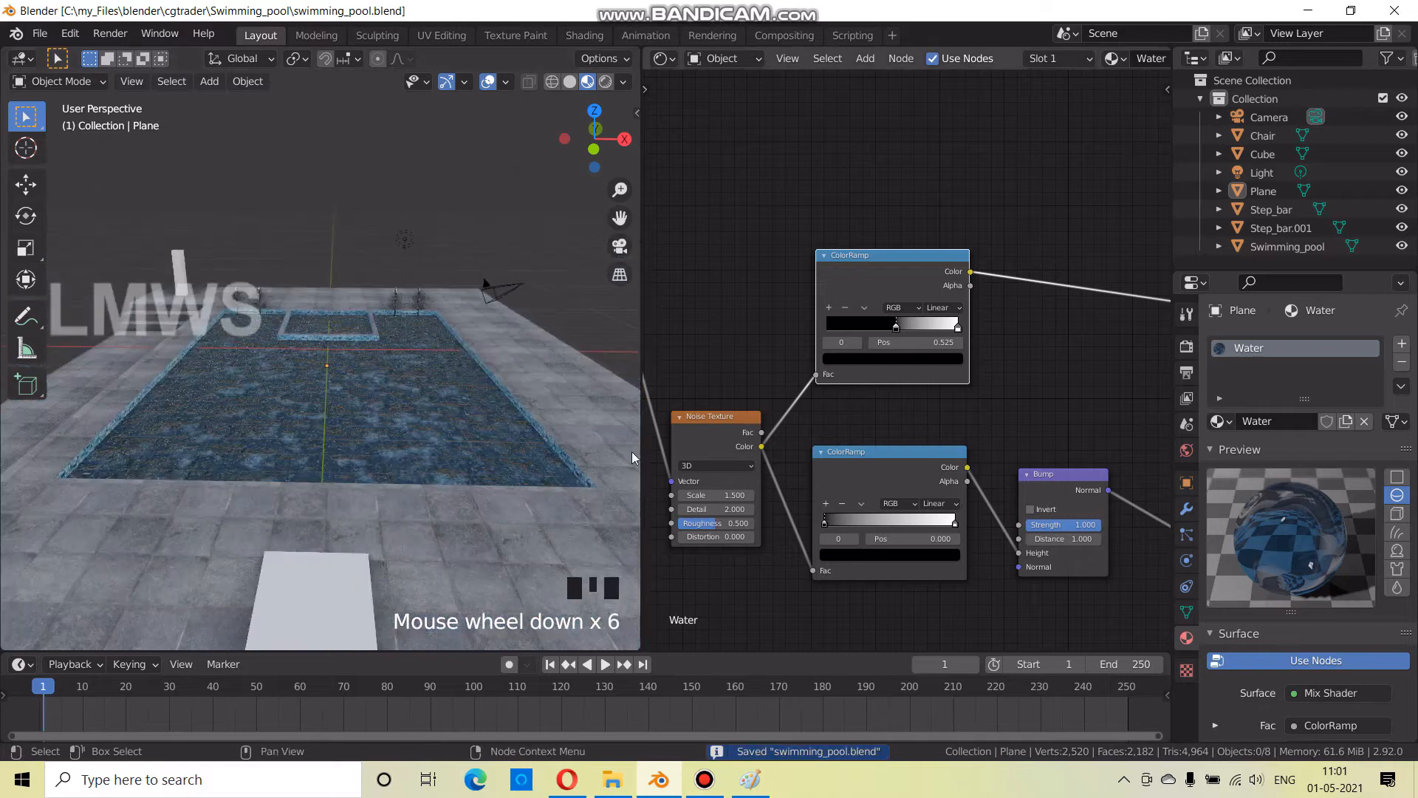
middle_drag(749, 369, 944, 358)
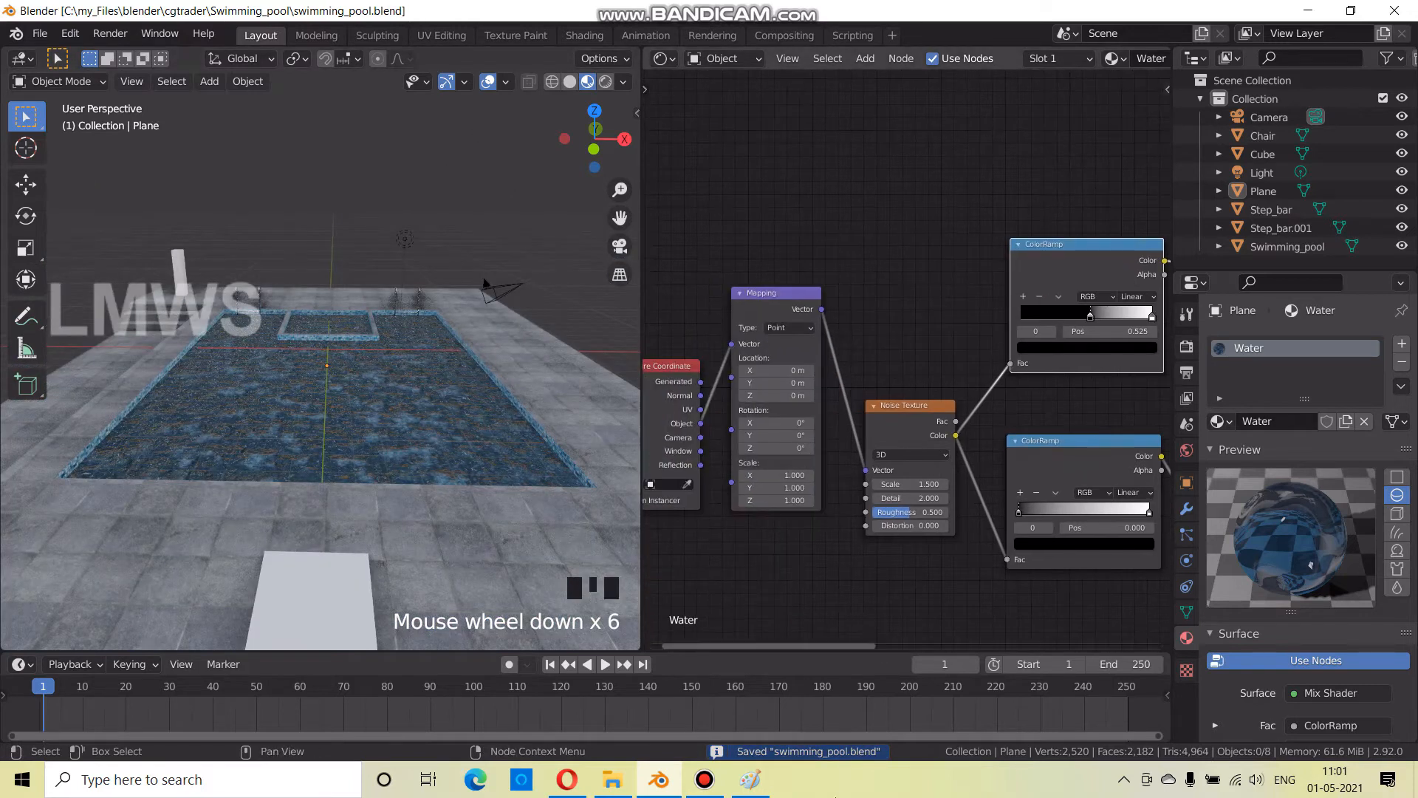
click(704, 779)
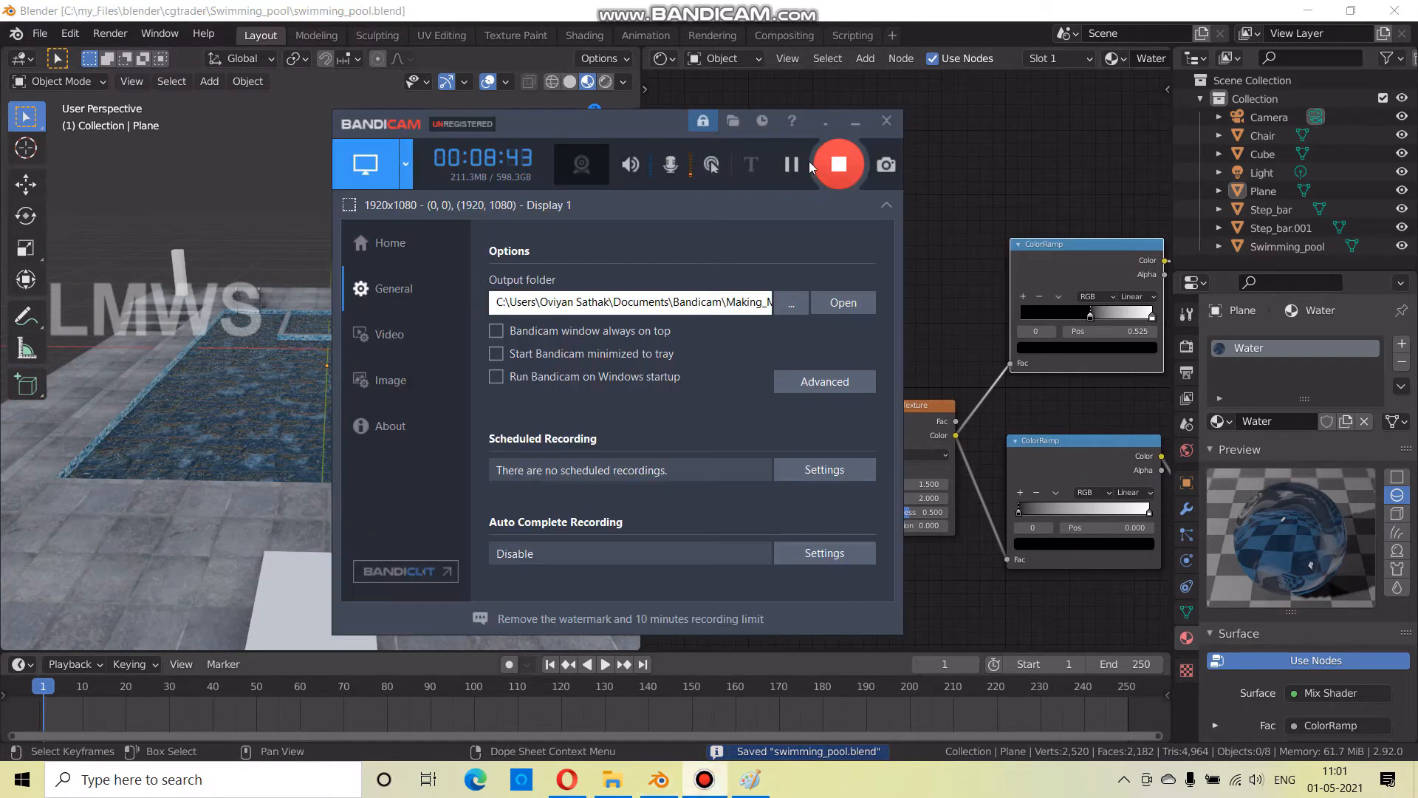
click(988, 163)
Lower the Bump node's Strength to about 0.207 and inspect the softened ripples on the pool surface
middle_drag(366, 450, 727, 419)
scroll(444, 414, up, 3)
scroll(903, 496, down, 2)
middle_drag(903, 495, 858, 468)
scroll(906, 535, up, 5)
middle_drag(906, 535, 523, 396)
scroll(861, 491, up, 1)
scroll(1027, 418, up, 1)
drag(968, 388, 876, 387)
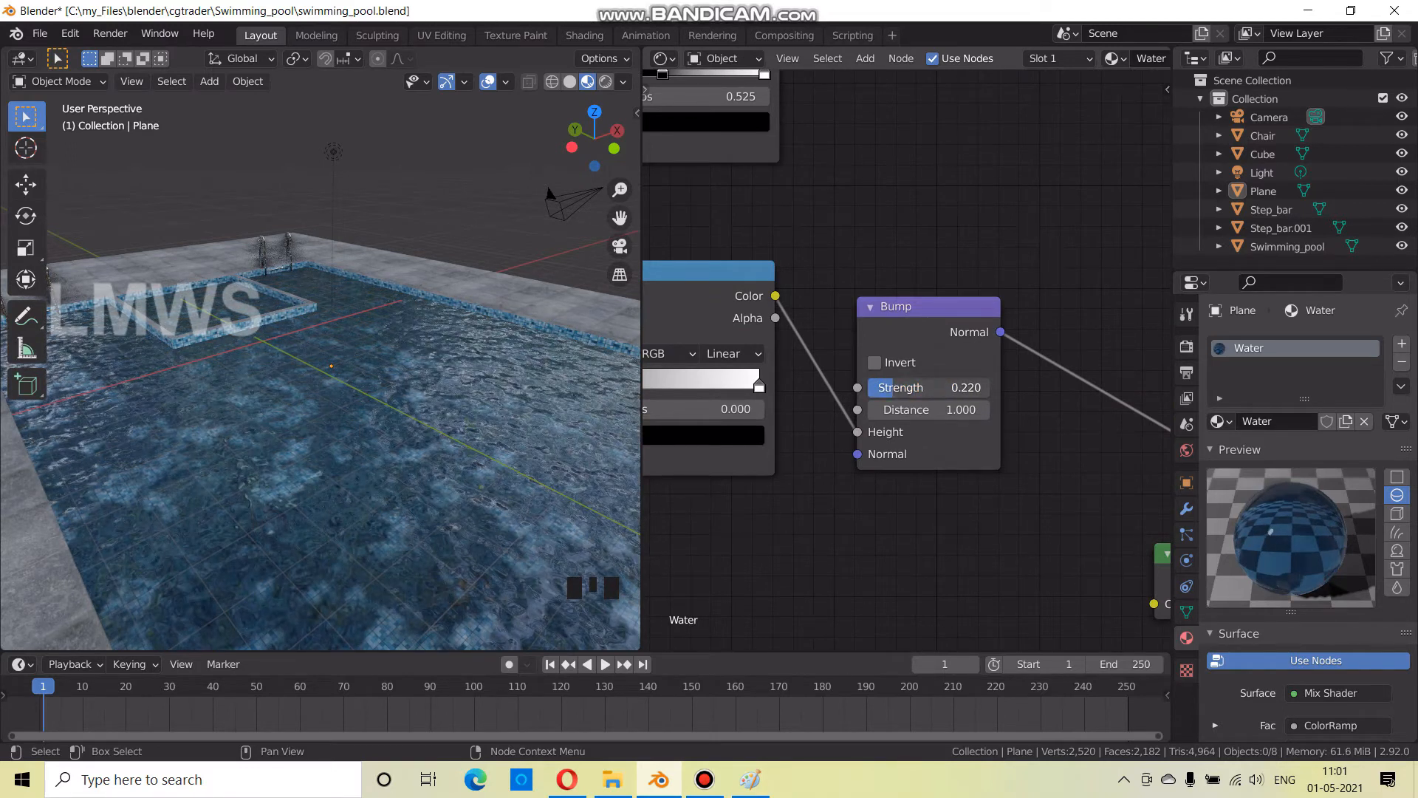
middle_drag(467, 407, 550, 393)
key(alt+a)
middle_drag(428, 397, 233, 405)
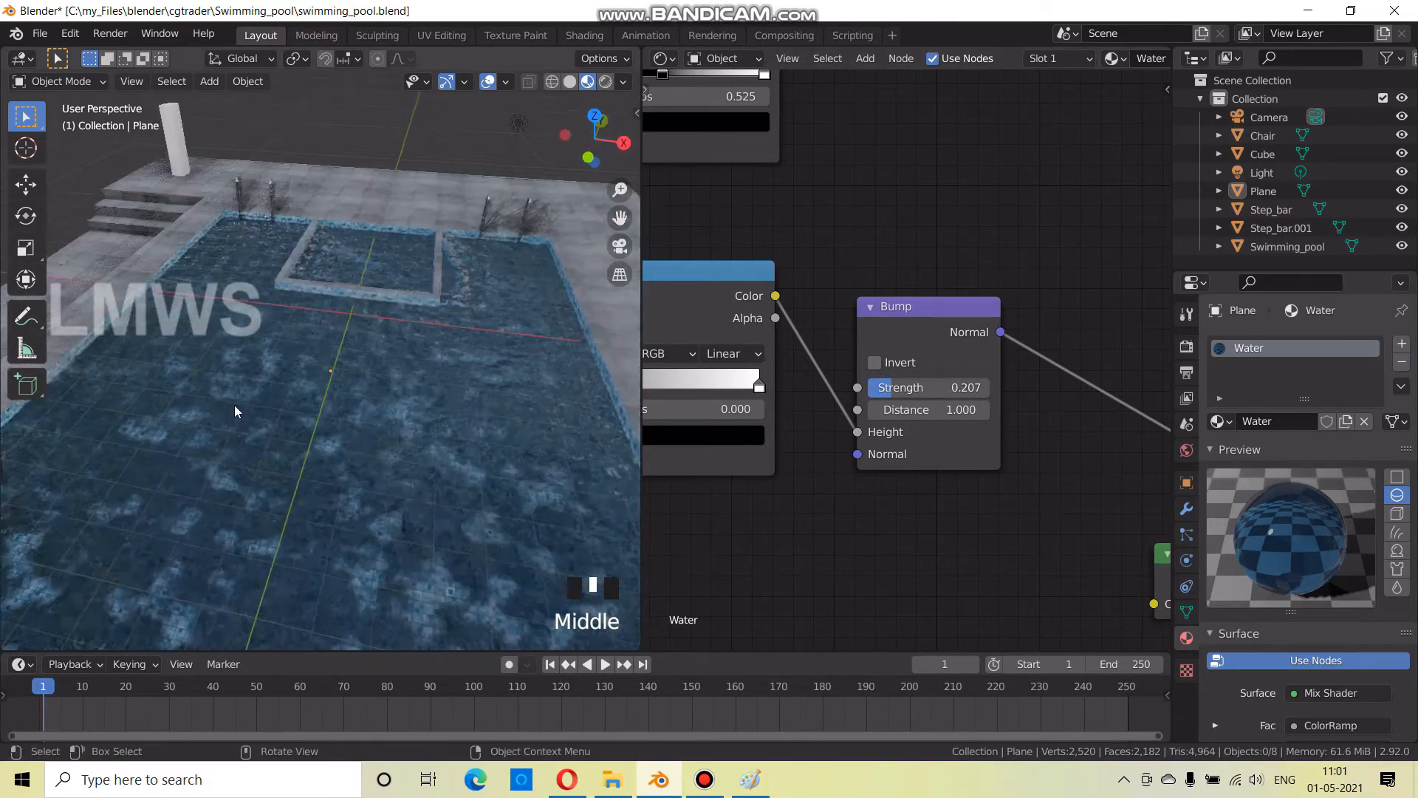
scroll(270, 454, down, 4)
middle_drag(271, 454, 376, 427)
scroll(380, 427, up, 3)
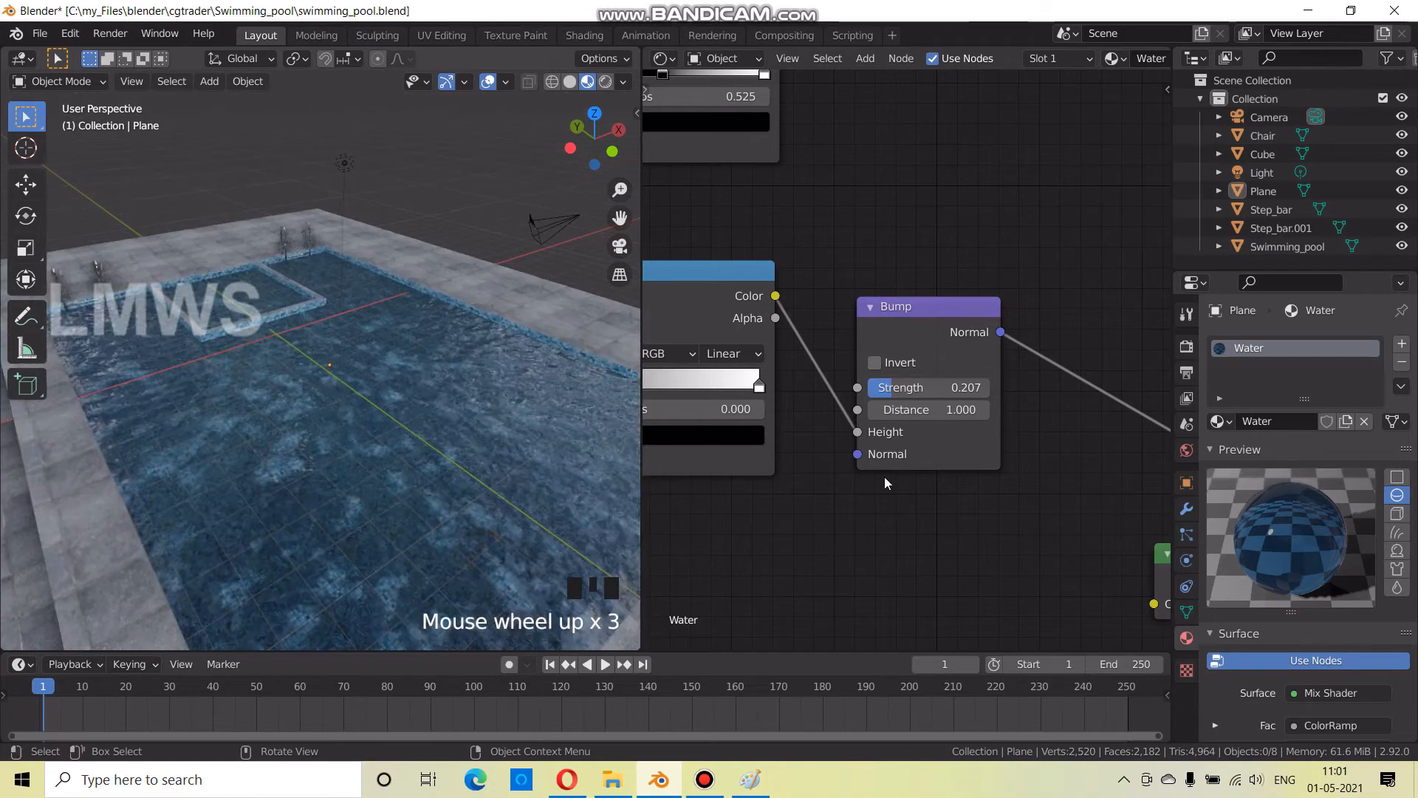
Move the upper ColorRamp's black stop to about 0.312 to make the water more transparent
scroll(859, 495, down, 6)
middle_drag(643, 293, 811, 373)
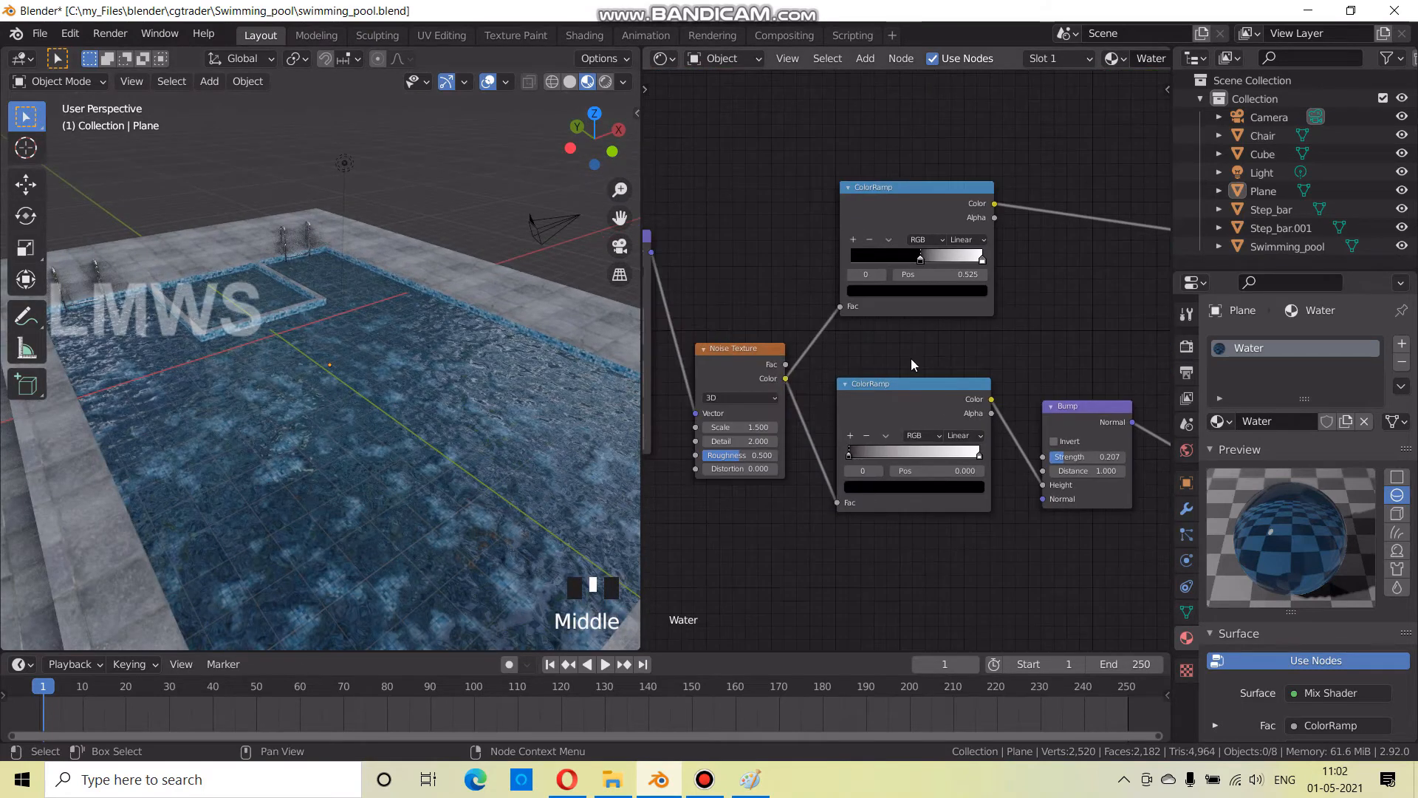
scroll(911, 358, up, 4)
middle_drag(963, 168, 887, 361)
scroll(887, 361, up, 3)
click(949, 430)
drag(948, 430, 1011, 446)
drag(717, 432, 784, 447)
shift+middle_drag(422, 472, 424, 396)
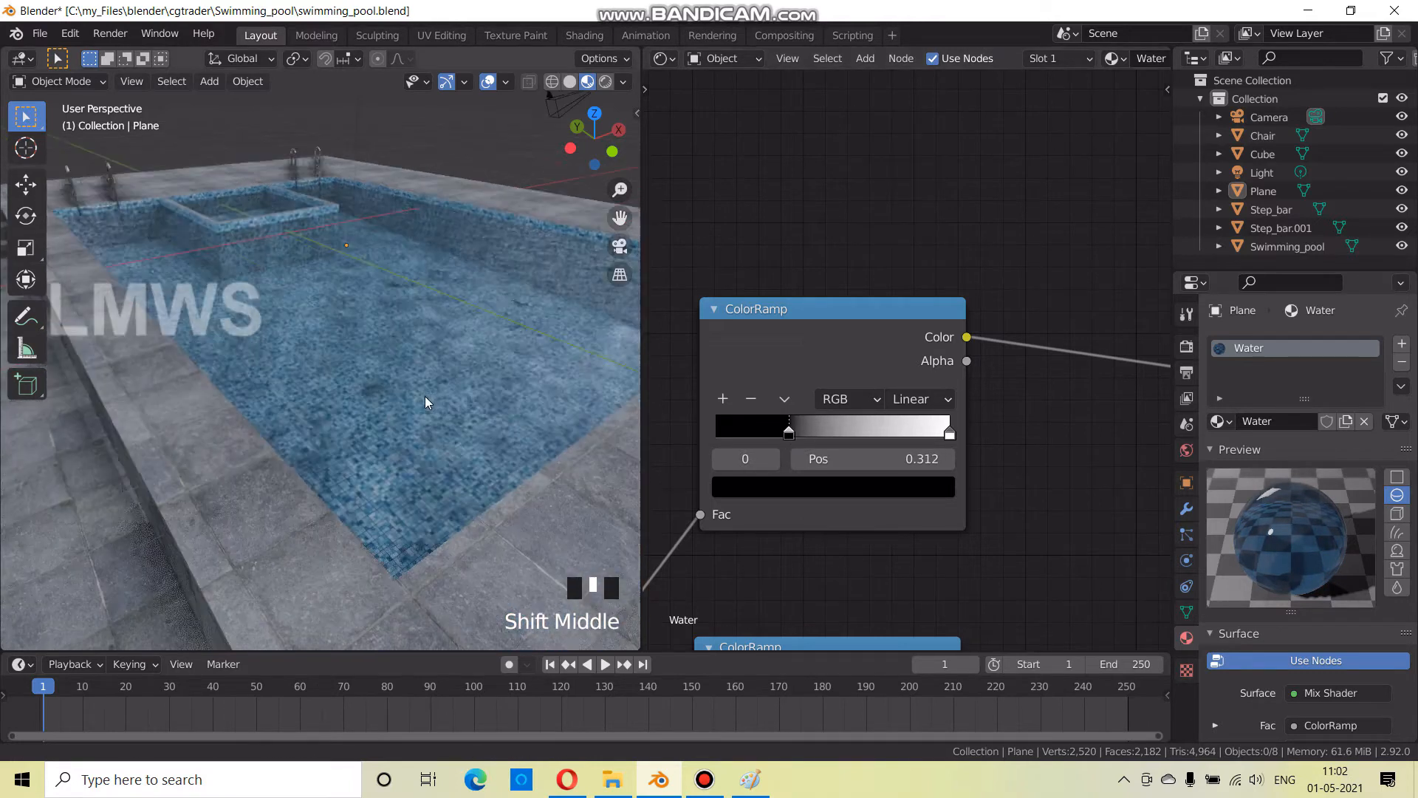
scroll(431, 447, up, 2)
key(alt+a)
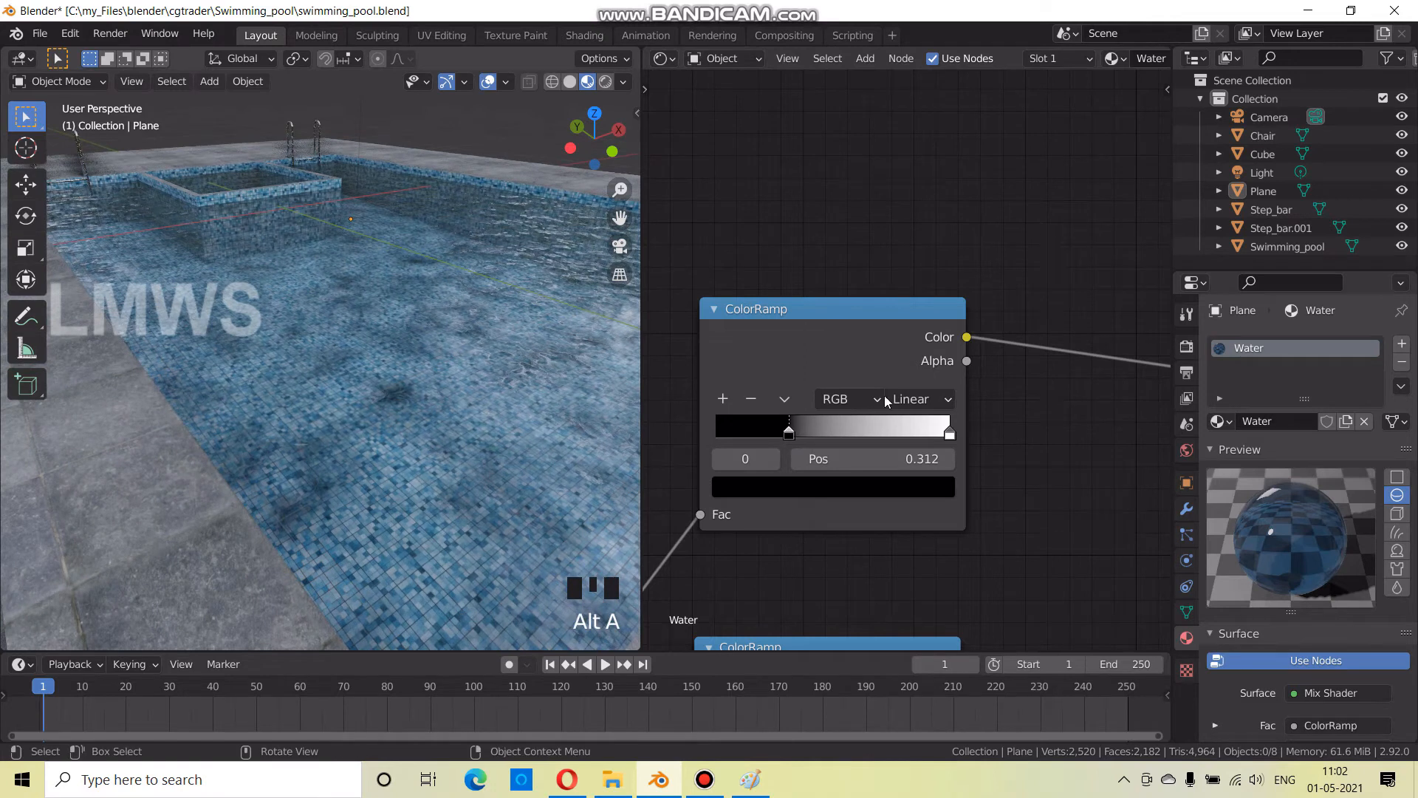
Move the upper ColorRamp's white stop to about 0.931
click(948, 433)
mouse_move(916, 433)
mouse_down()
mouse_move(889, 446)
mouse_move(931, 445)
mouse_up()
scroll(351, 397, down, 2)
key(alt+a)
scroll(781, 424, down, 3)
scroll(781, 424, down, 3)
middle_drag(811, 424, 951, 335)
scroll(950, 335, up, 4)
Set the timeline's current frame to 0 and save the file
key(ctrl+s)
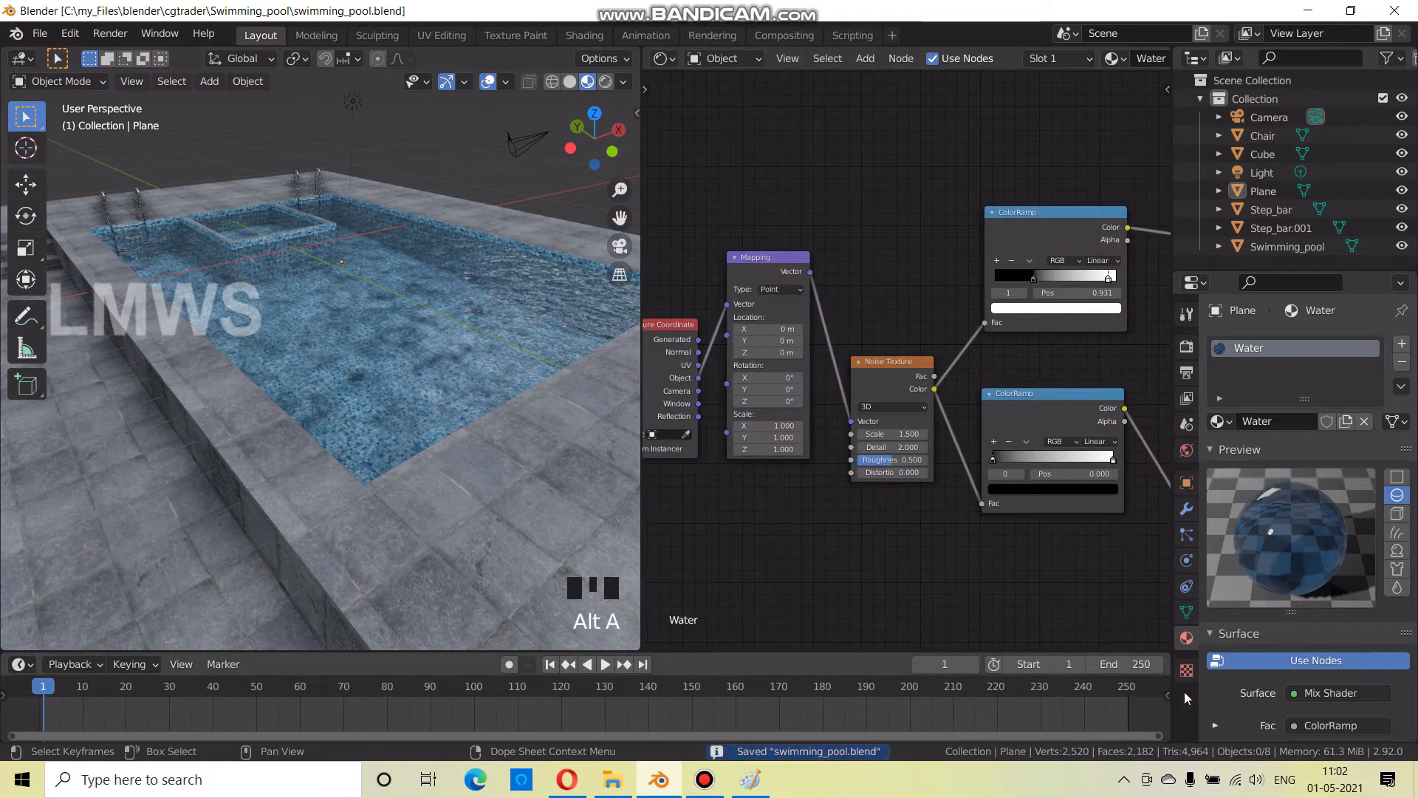
click(37, 690)
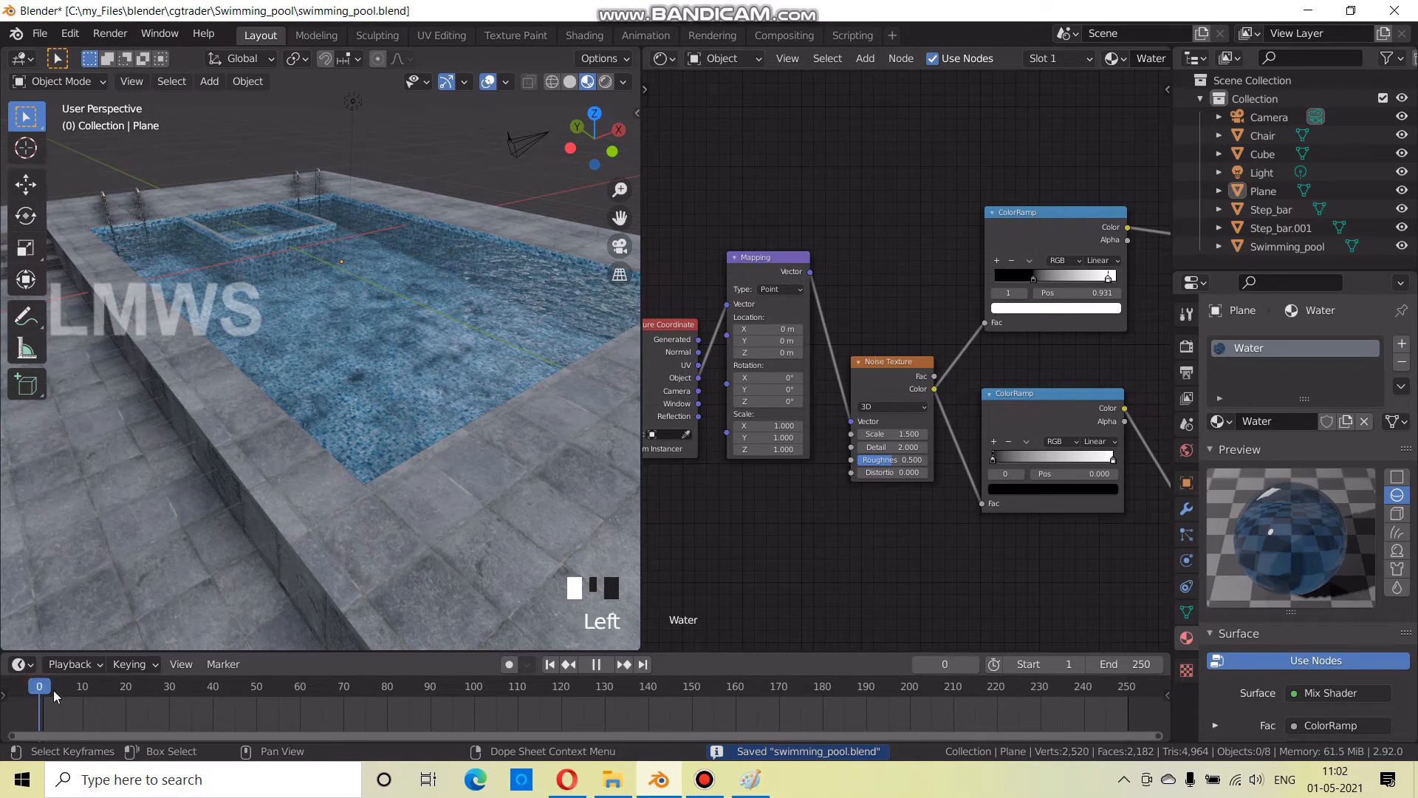
key(ctrl+s)
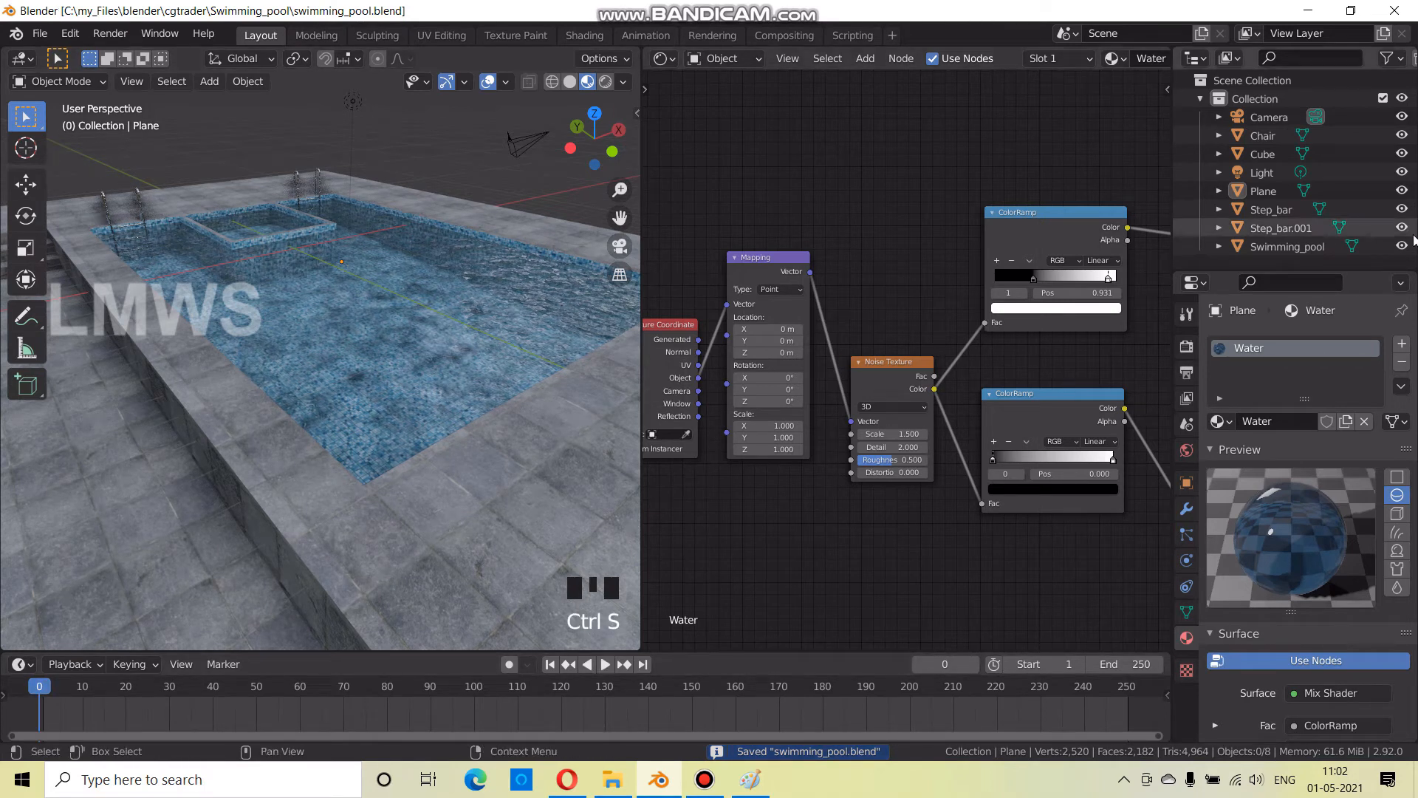
Rename the Plane object as Water in the outliner and save the file
click(1290, 194)
double_click(1289, 193)
text(Water)
key(Return)
key(ctrl+s)
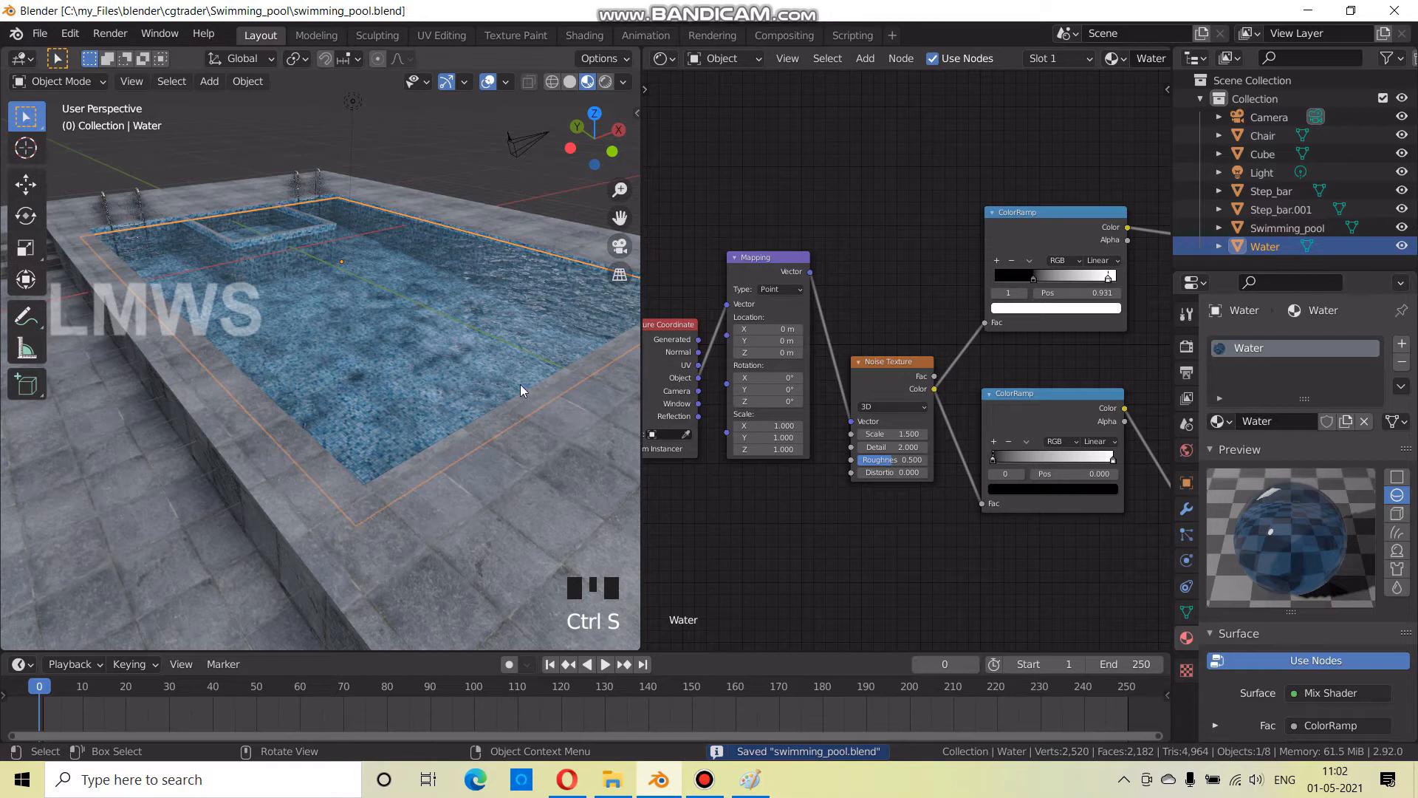
Insert a keyframe on the Mapping node's Location at frame 0
click(770, 260)
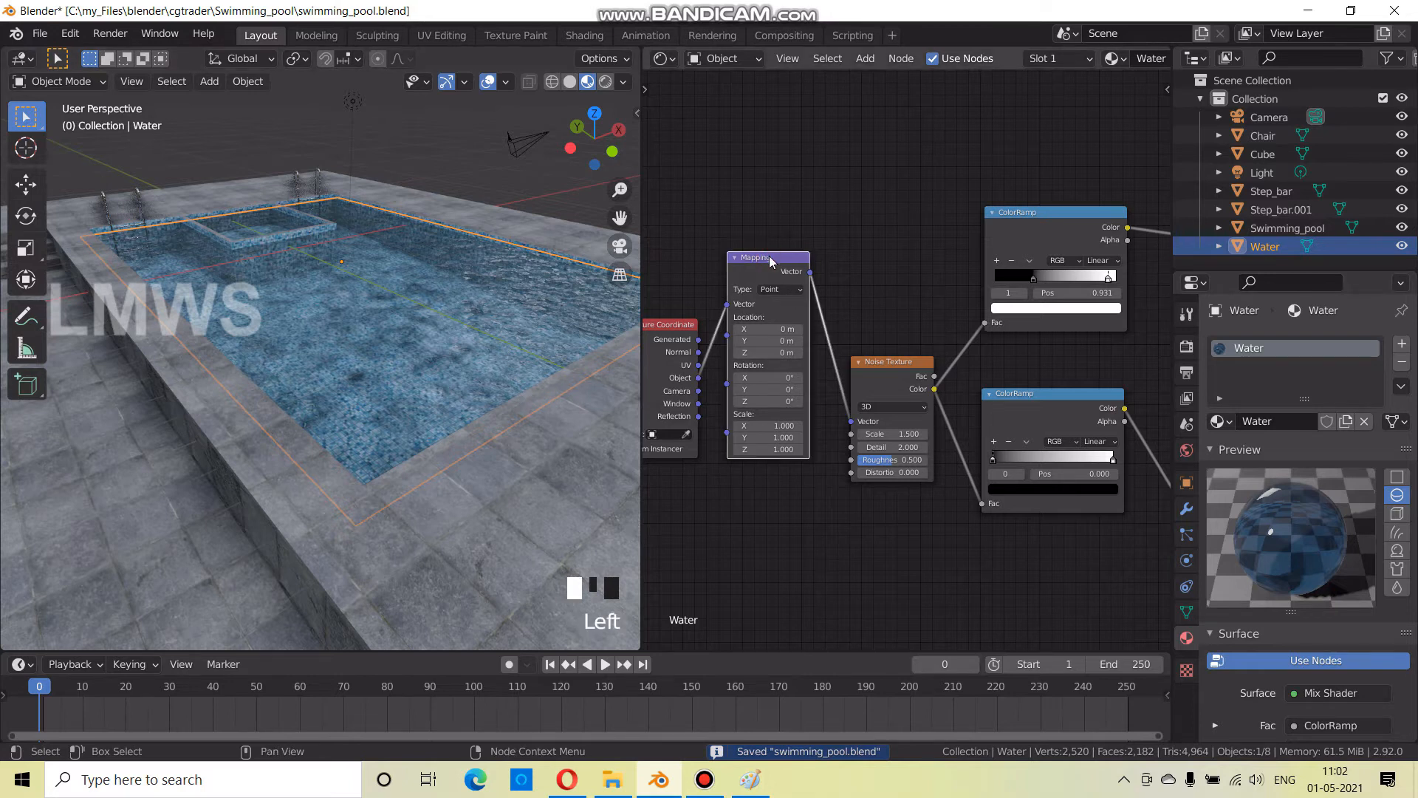
right_click(762, 330)
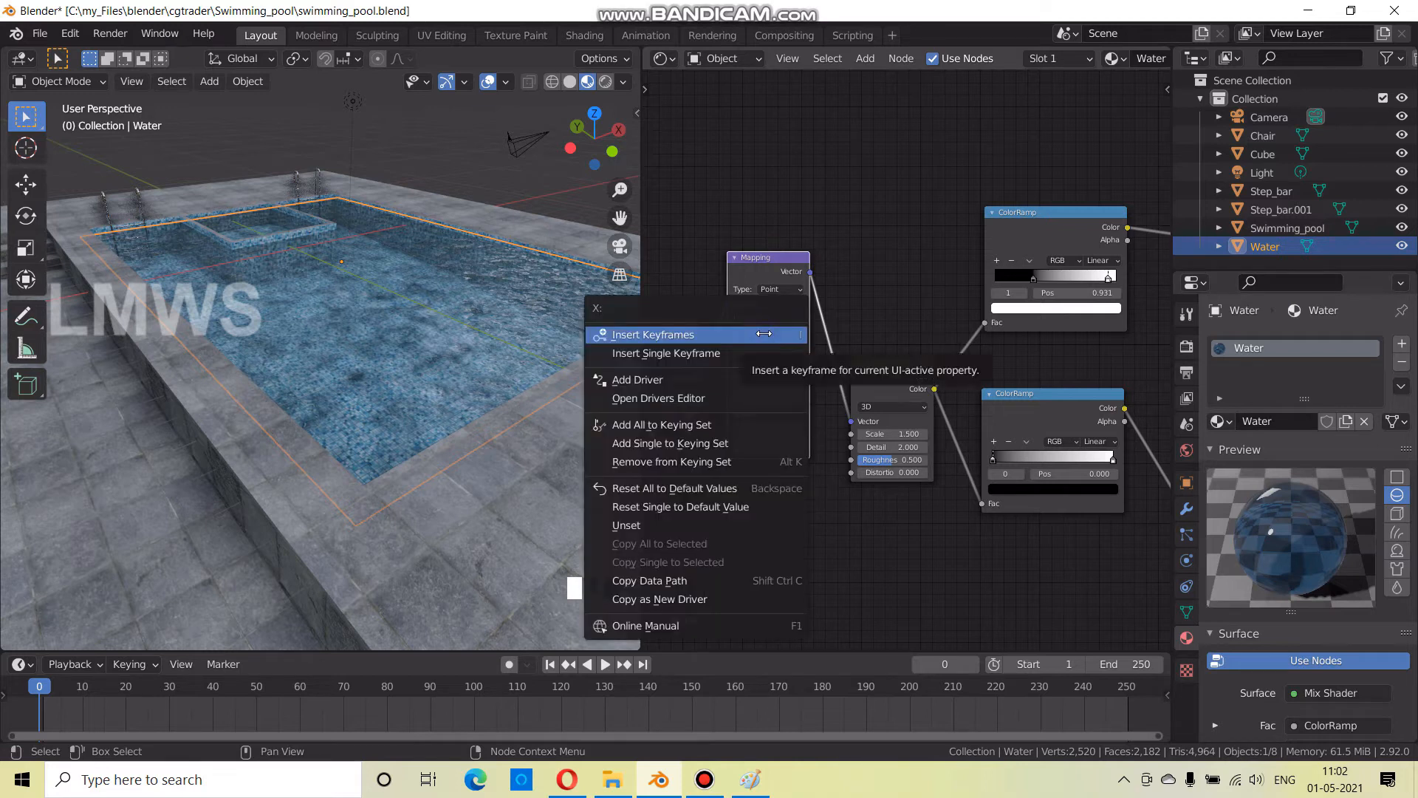
click(763, 332)
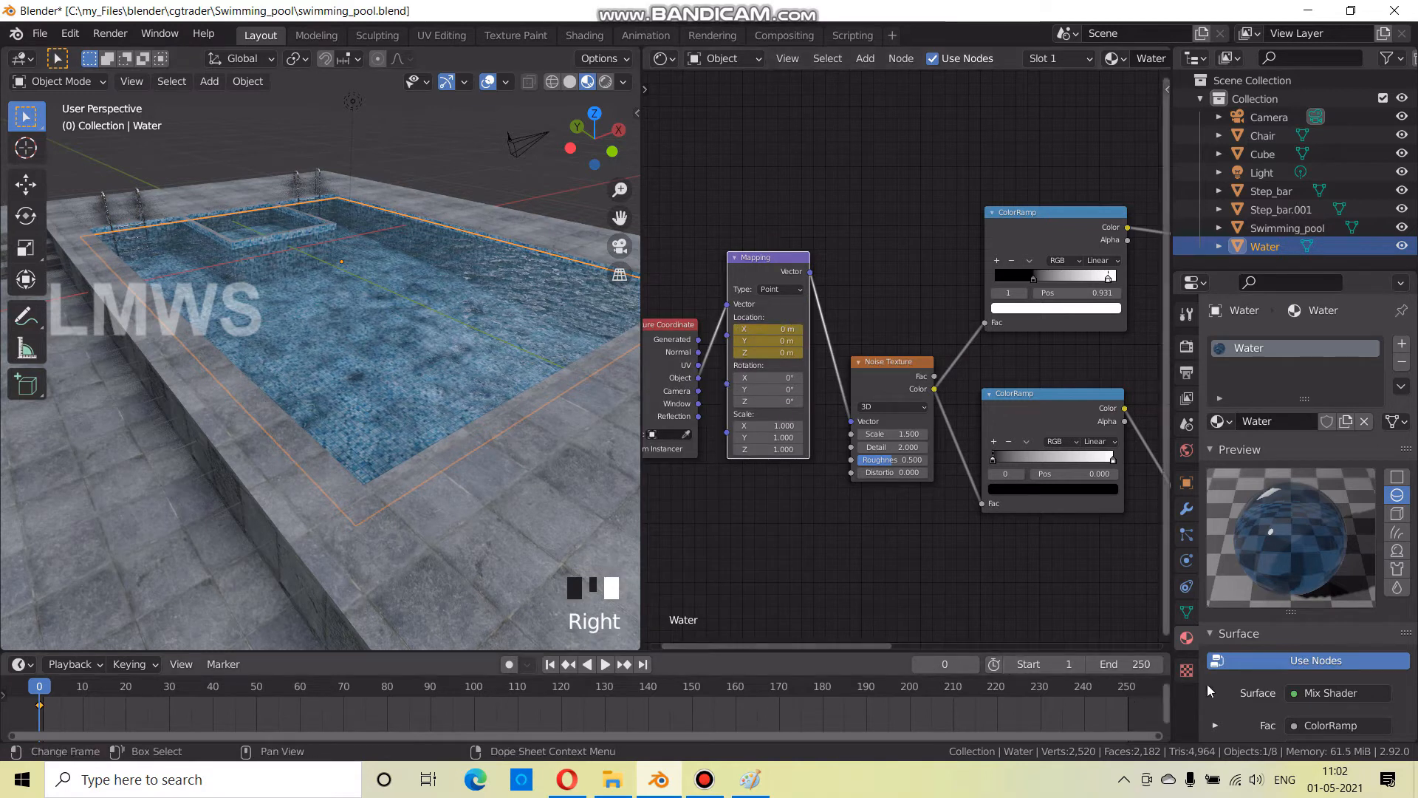
Go to frame 252, try an X offset in the Mapping node's Location, and reset X to 0 m
click(1134, 689)
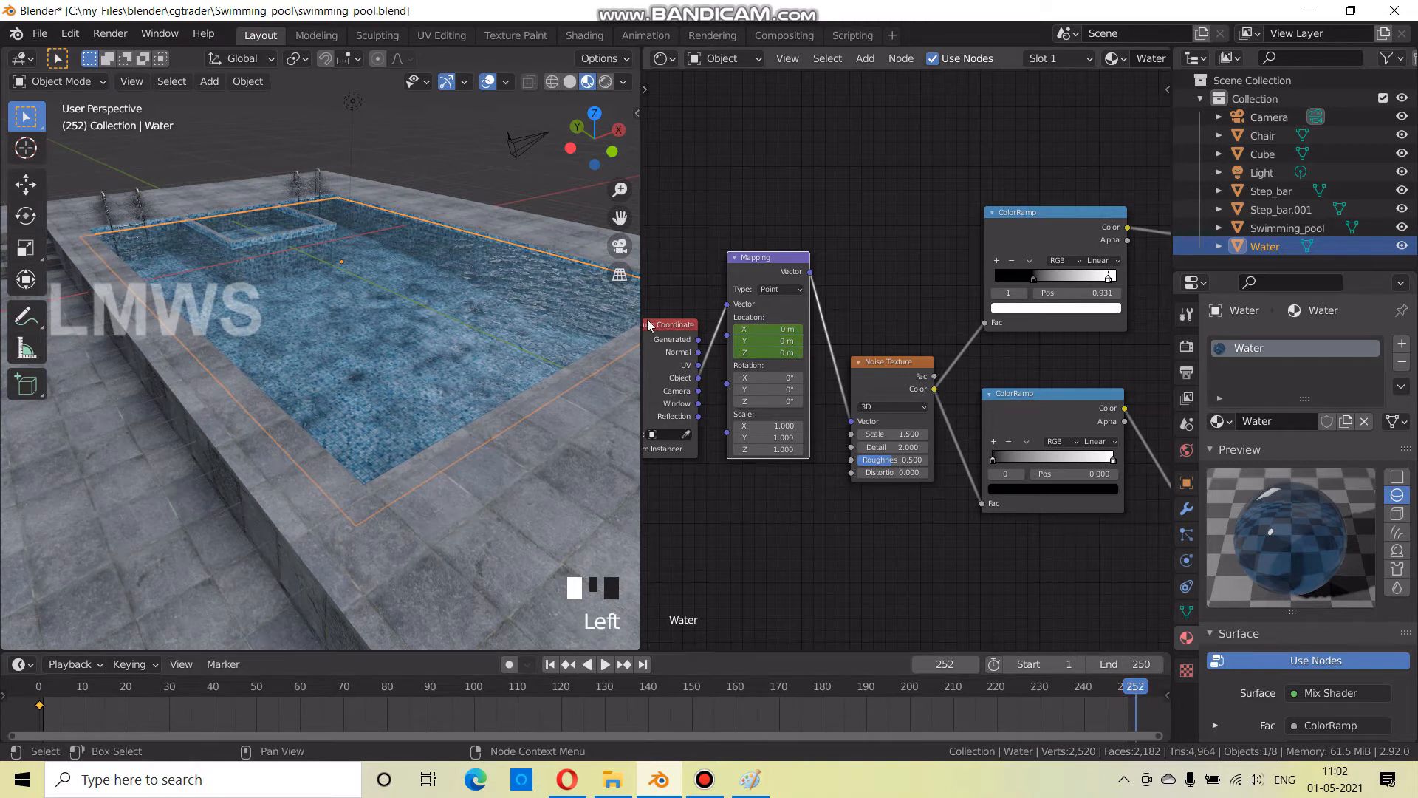
scroll(427, 386, up, 3)
middle_drag(427, 387, 419, 411)
drag(761, 326, 764, 331)
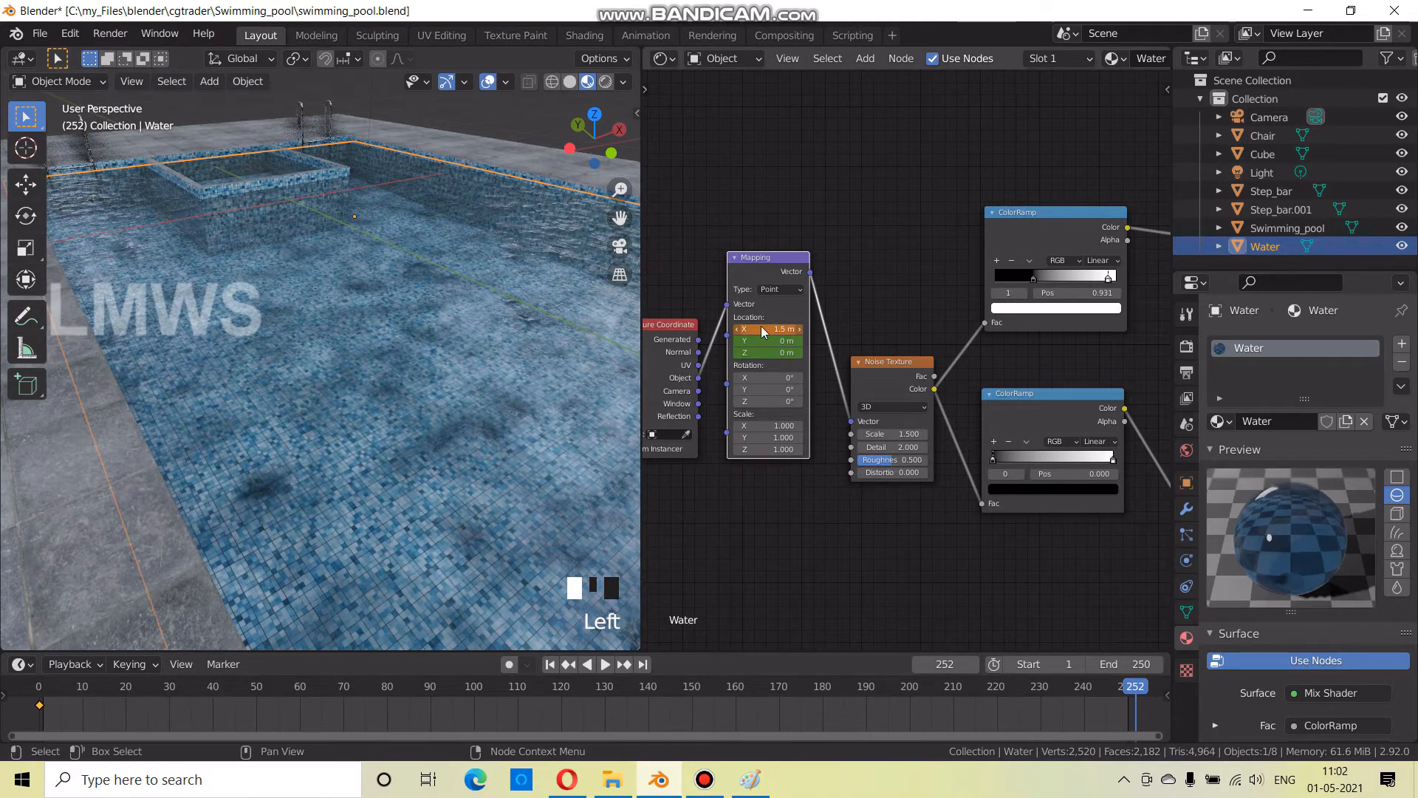
click(762, 329)
text(0)
key(Return)
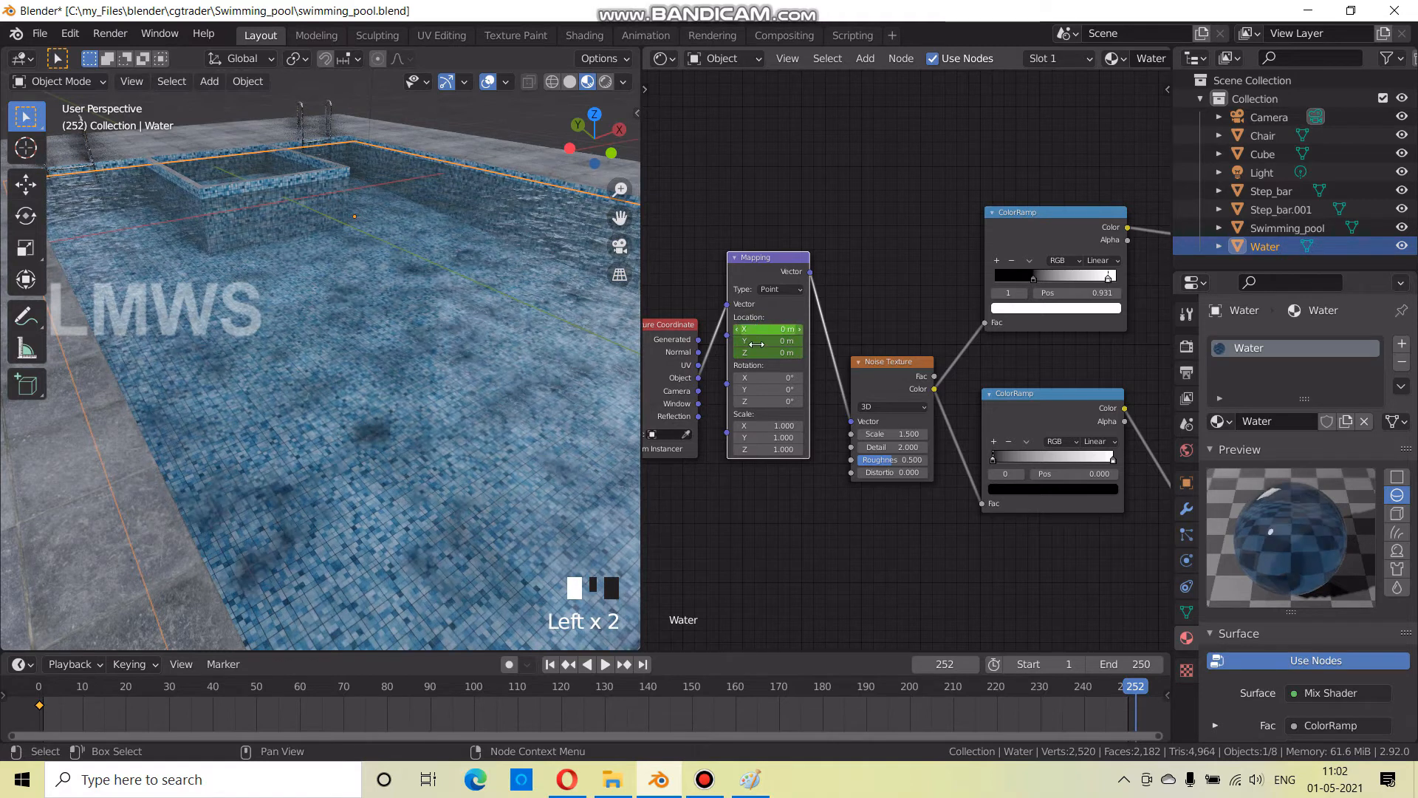
Offset the Mapping node's Location along negative Y and insert a keyframe for it at frame 252
drag(768, 341, 771, 340)
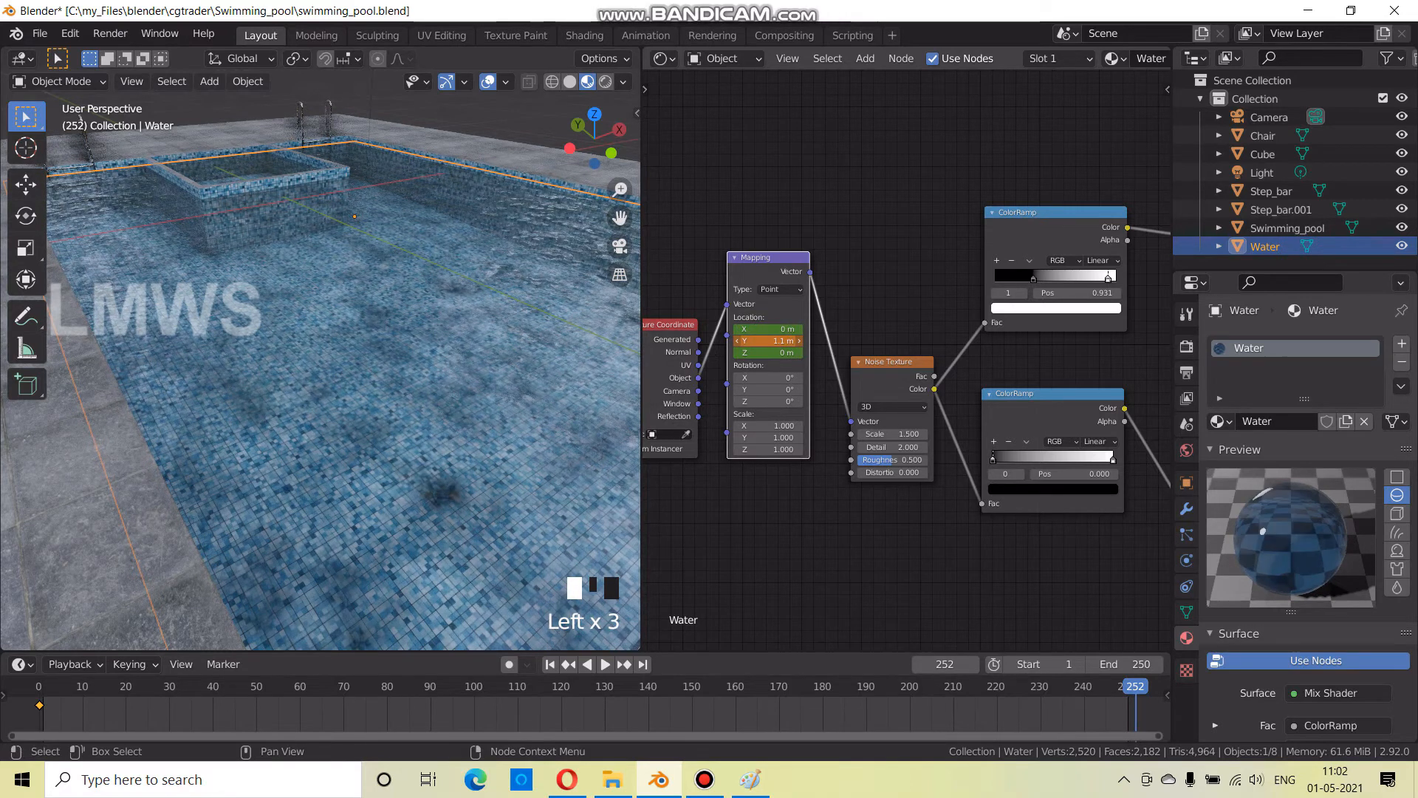
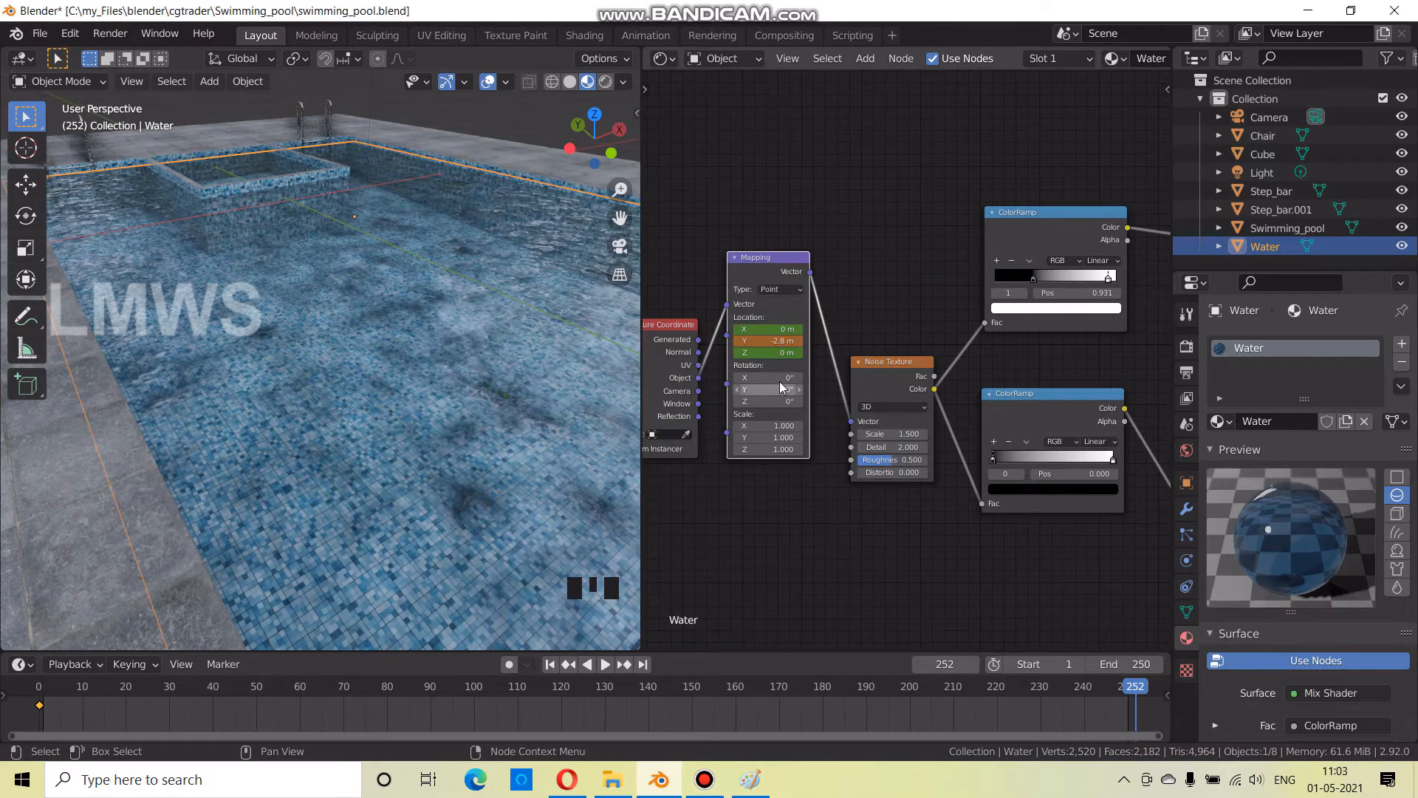
click(772, 341)
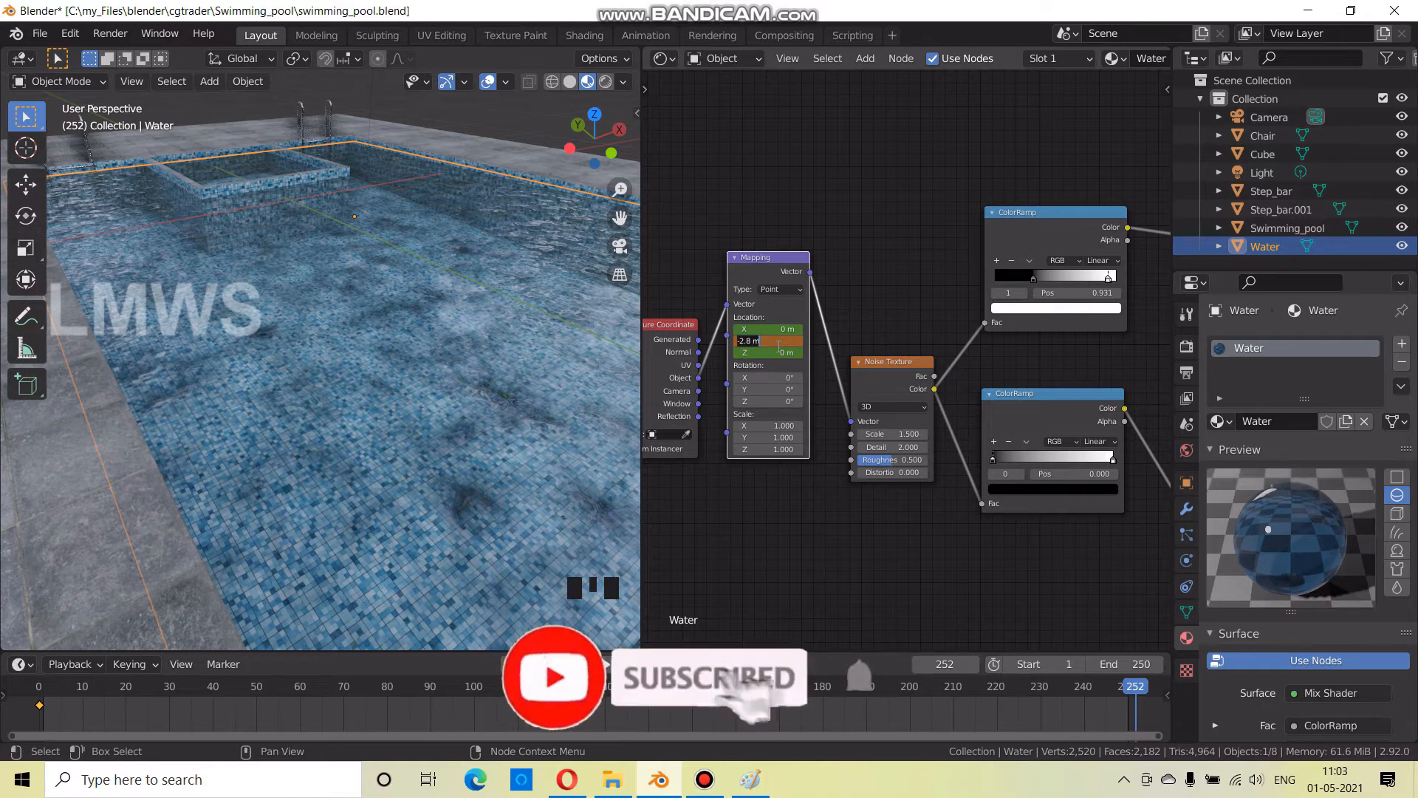
text(-2.5)
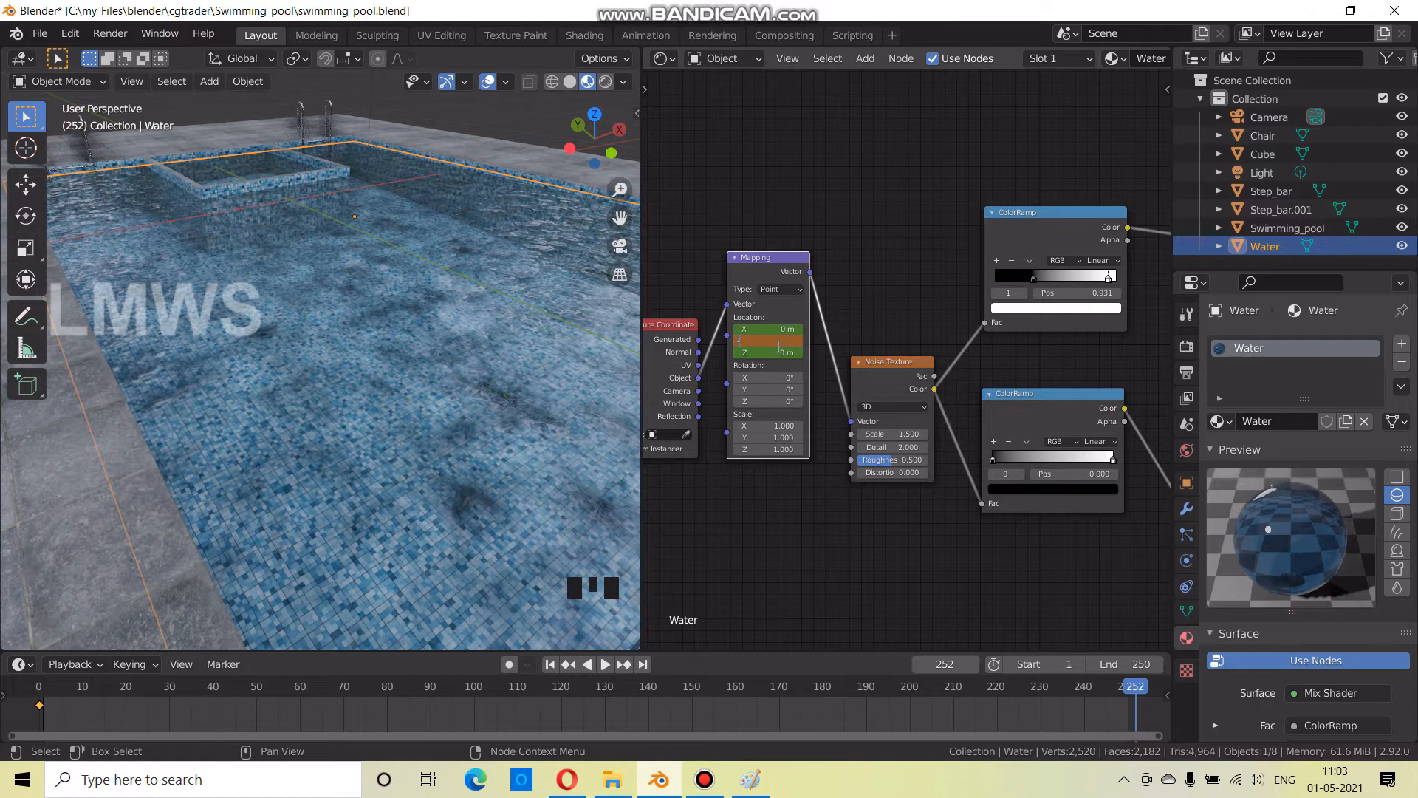
key(Return)
right_click(774, 341)
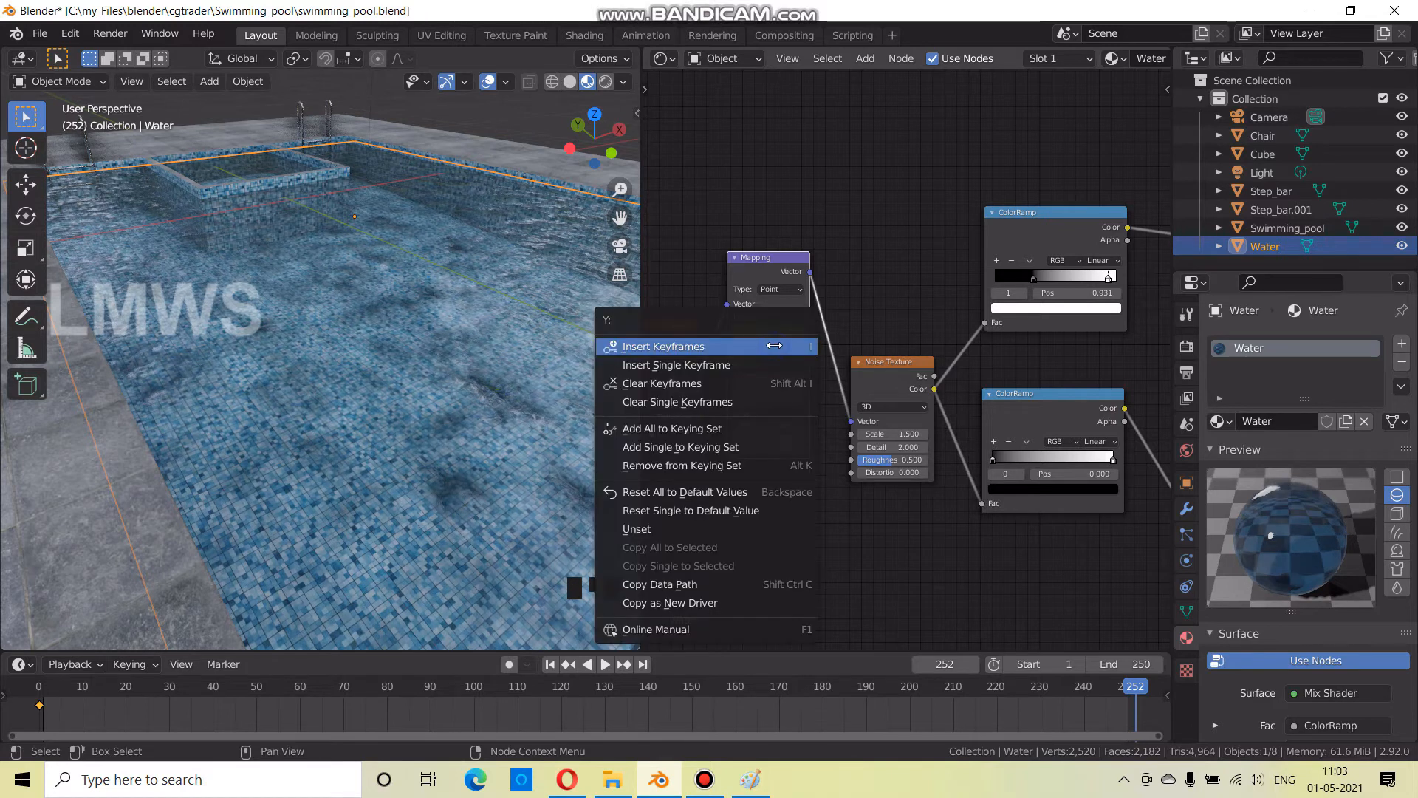
click(772, 345)
Preview the water animation briefly, and set the interpolation of both Mapping keyframes to Linear
key(space)
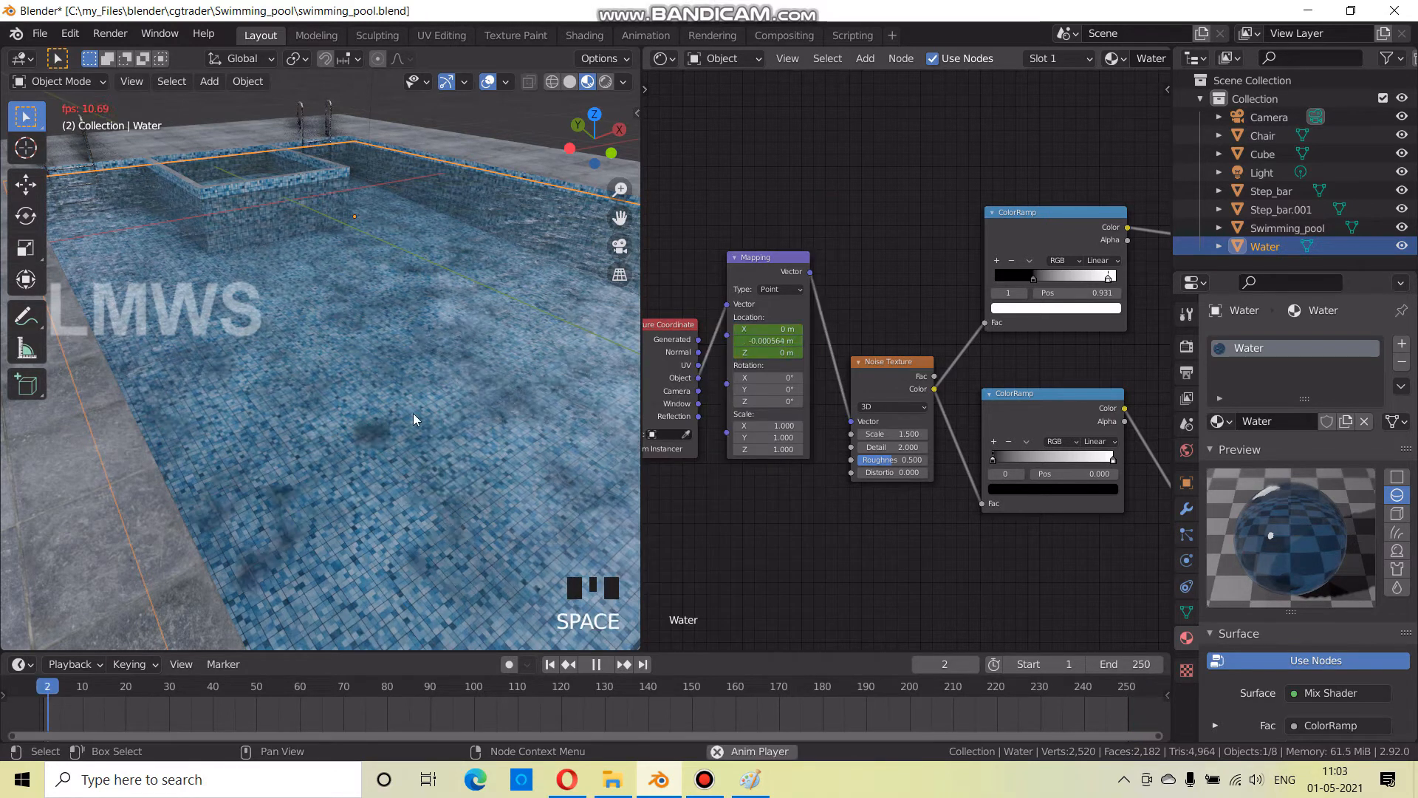
middle_drag(354, 455, 415, 462)
key(space)
click(765, 268)
drag(1147, 717, 22, 693)
key(t)
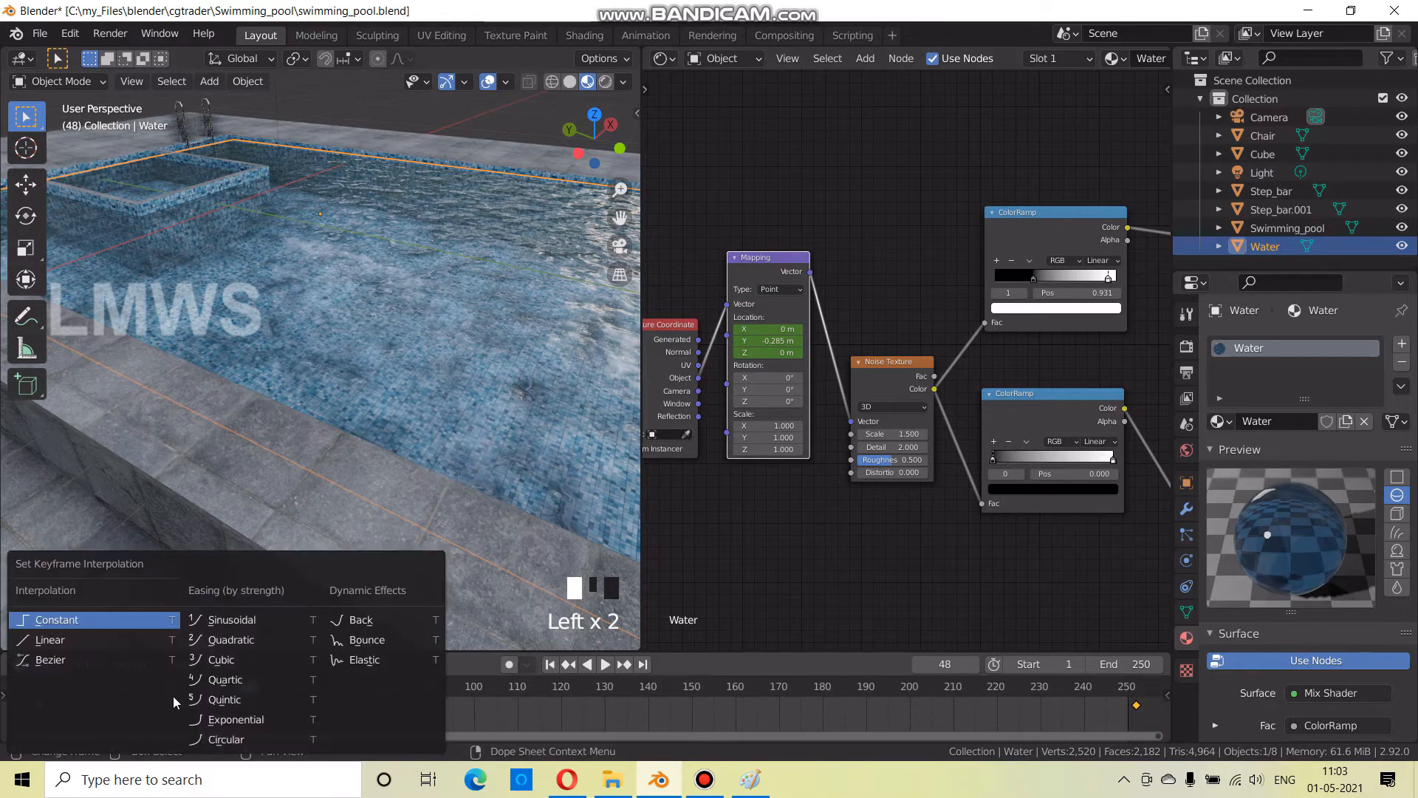
click(94, 647)
Play the water animation with nothing selected and examine the moving ripples from several sides of the pool
key(space)
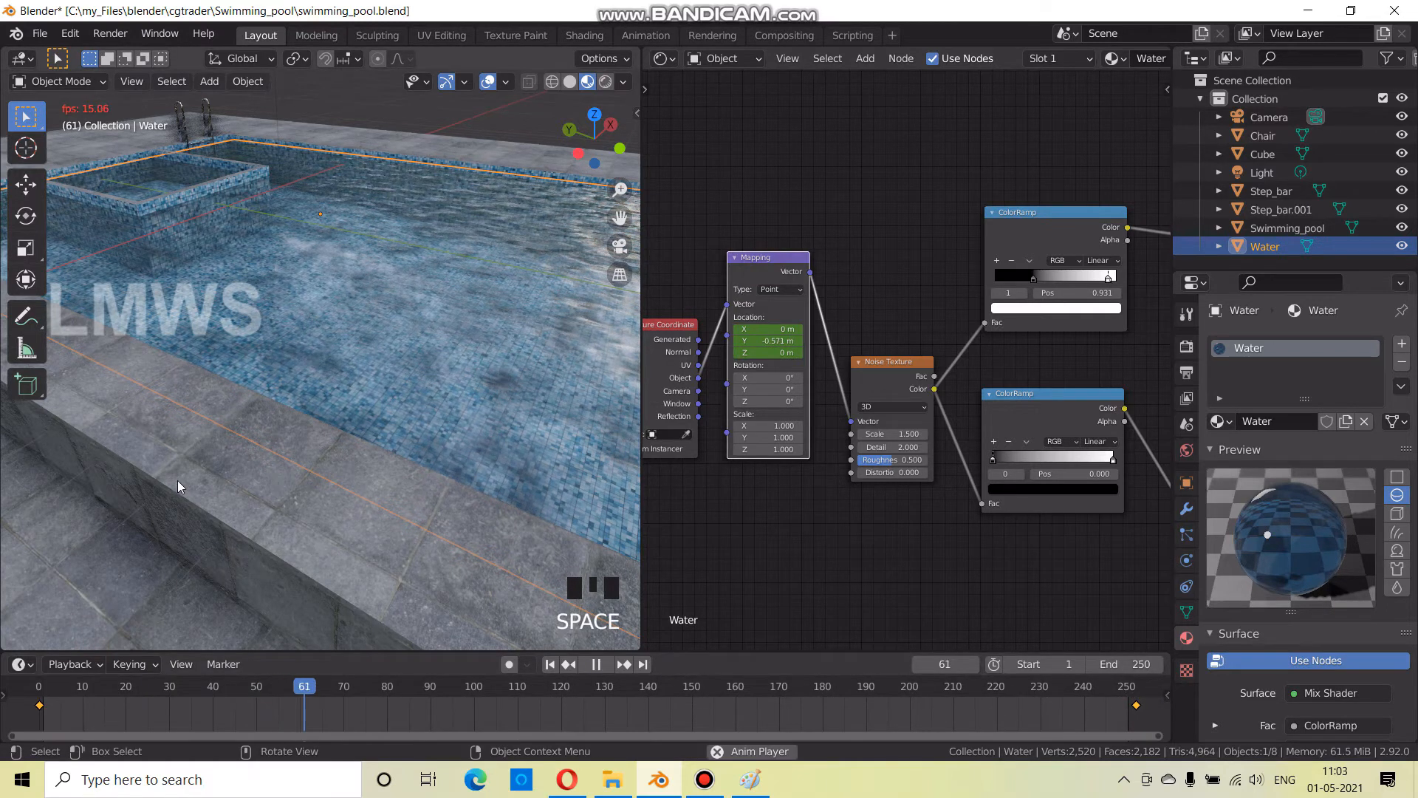
middle_drag(177, 480, 300, 486)
key(alt+a)
middle_drag(402, 465, 299, 485)
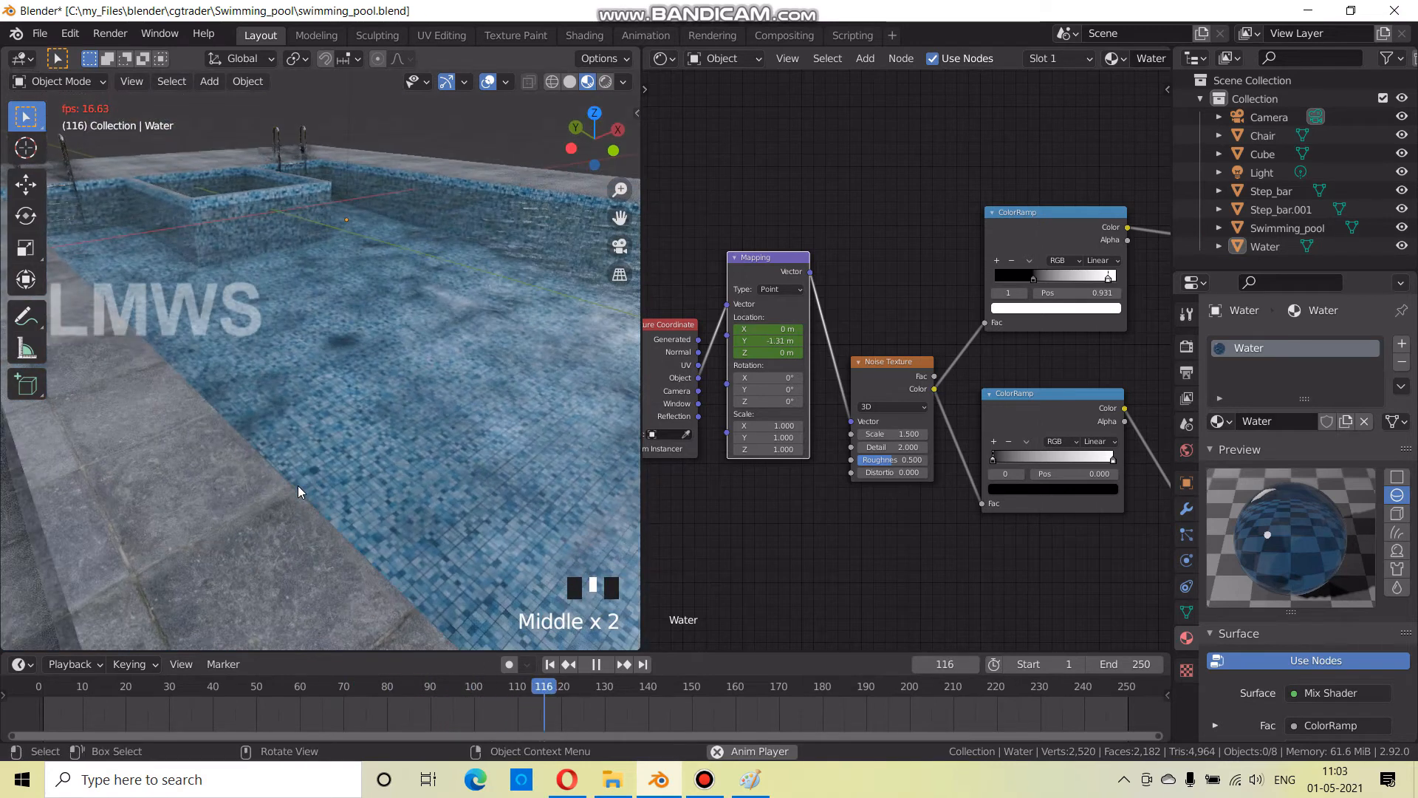
scroll(302, 495, down, 2)
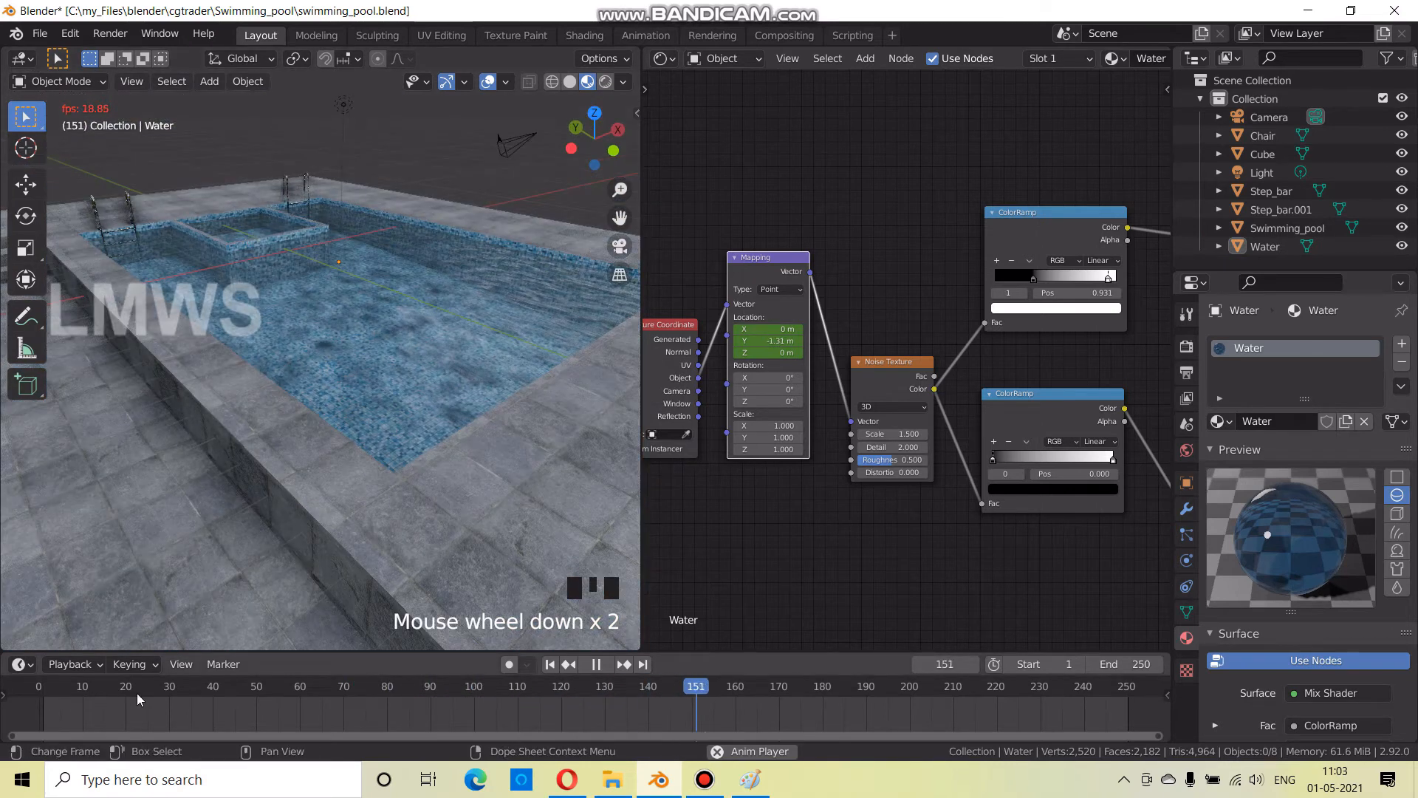
scroll(237, 451, up, 2)
middle_drag(263, 455, 355, 454)
scroll(246, 458, down, 1)
middle_drag(246, 458, 361, 467)
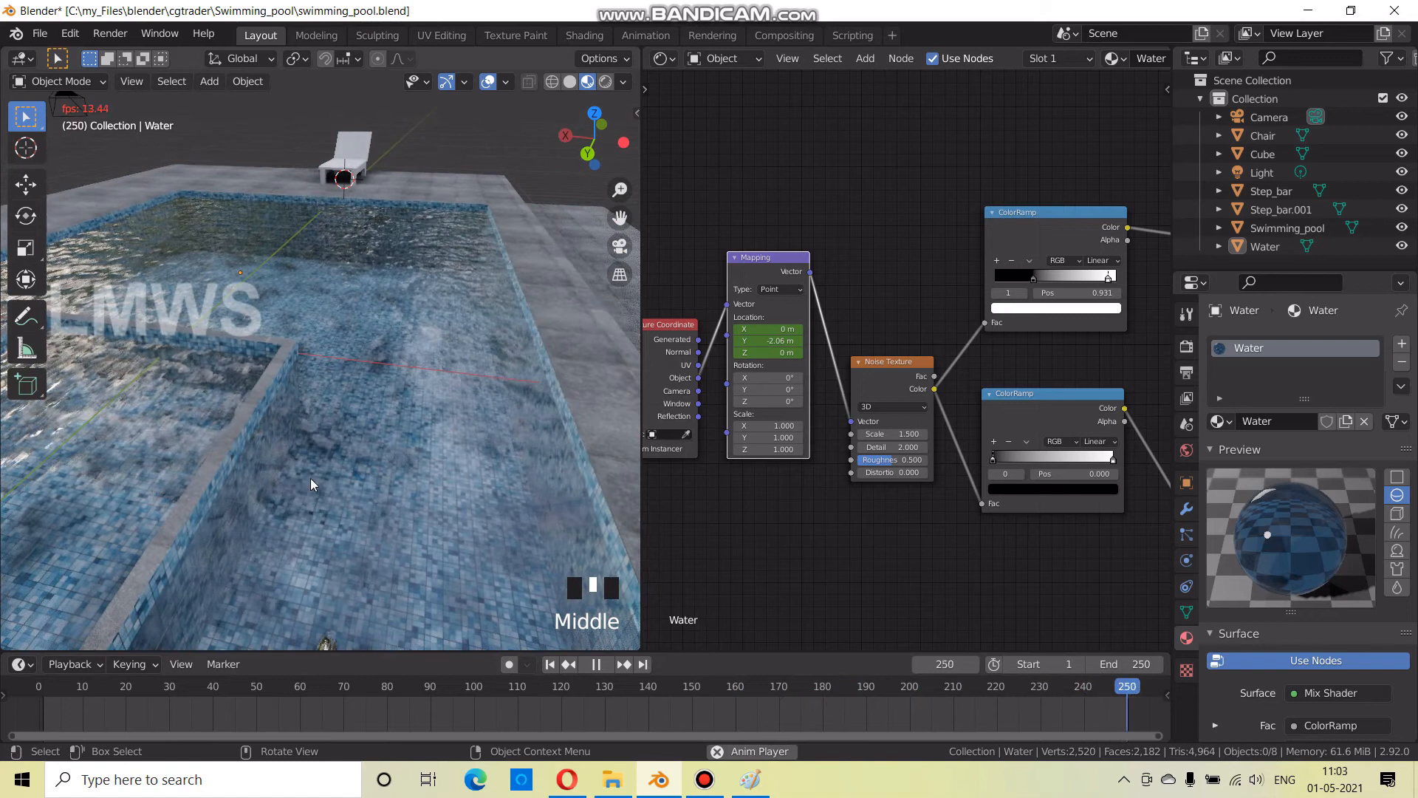
middle_drag(402, 495, 206, 502)
scroll(206, 502, down, 2)
Save the file, check the moving water up close, and stop the animation playback
key(ctrl+s)
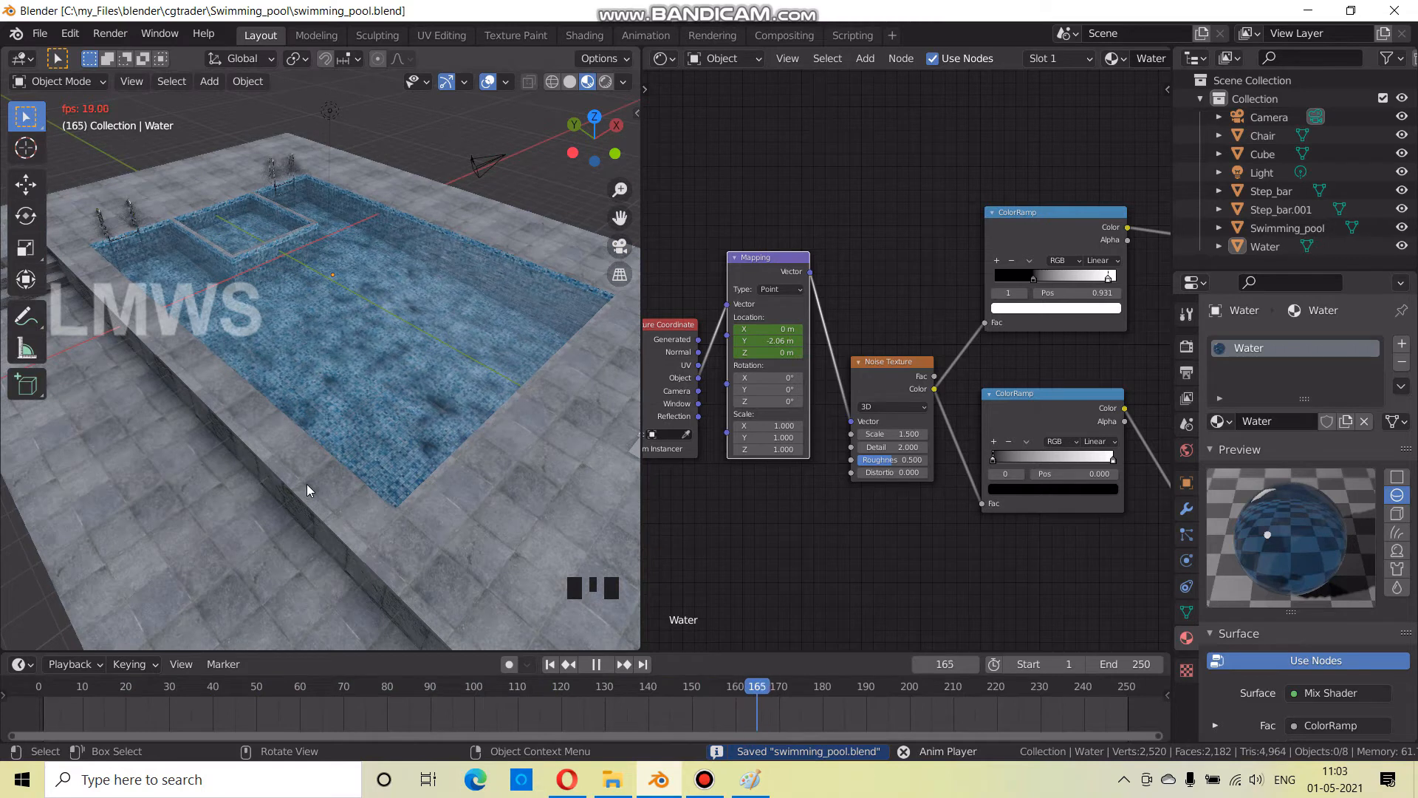
middle_drag(193, 484, 108, 462)
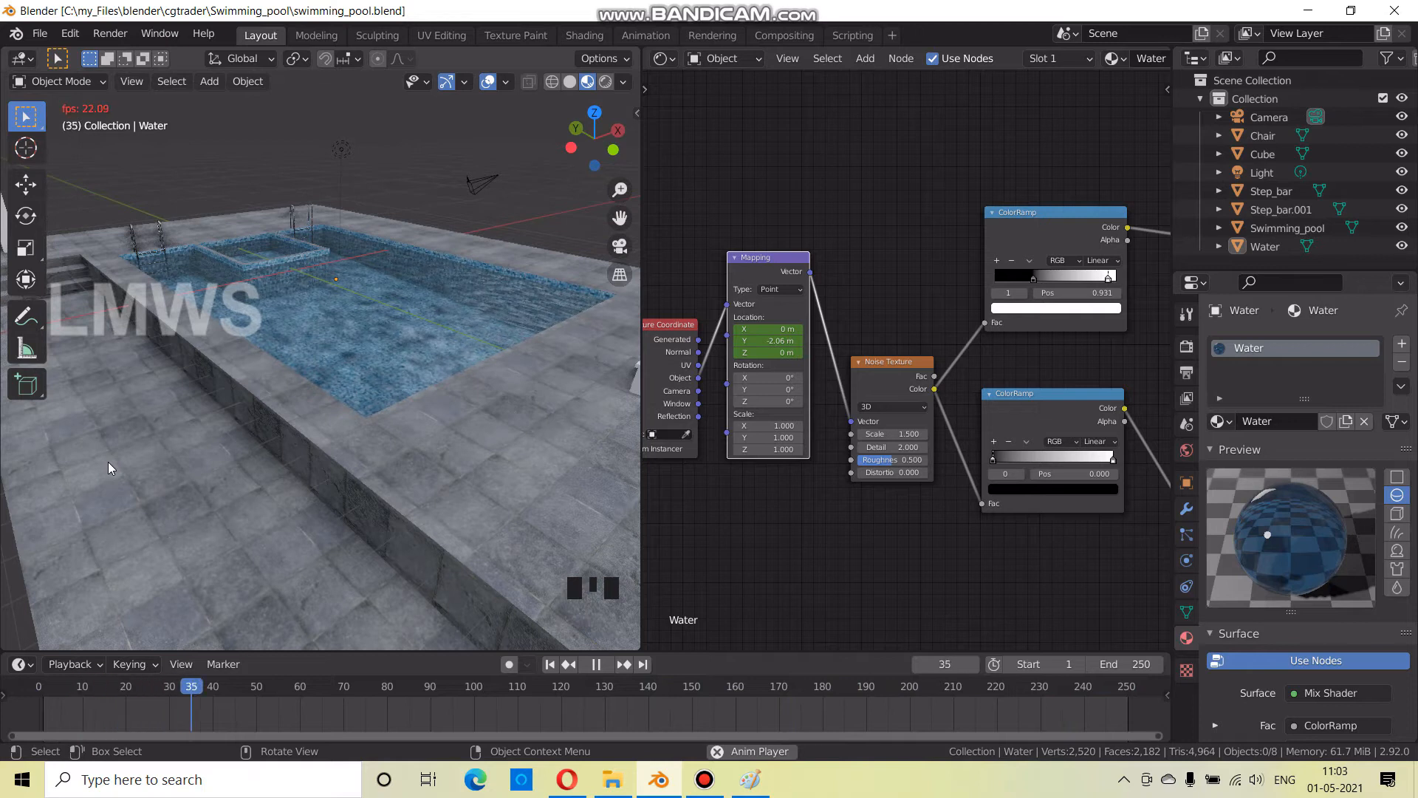
key(ctrl+s)
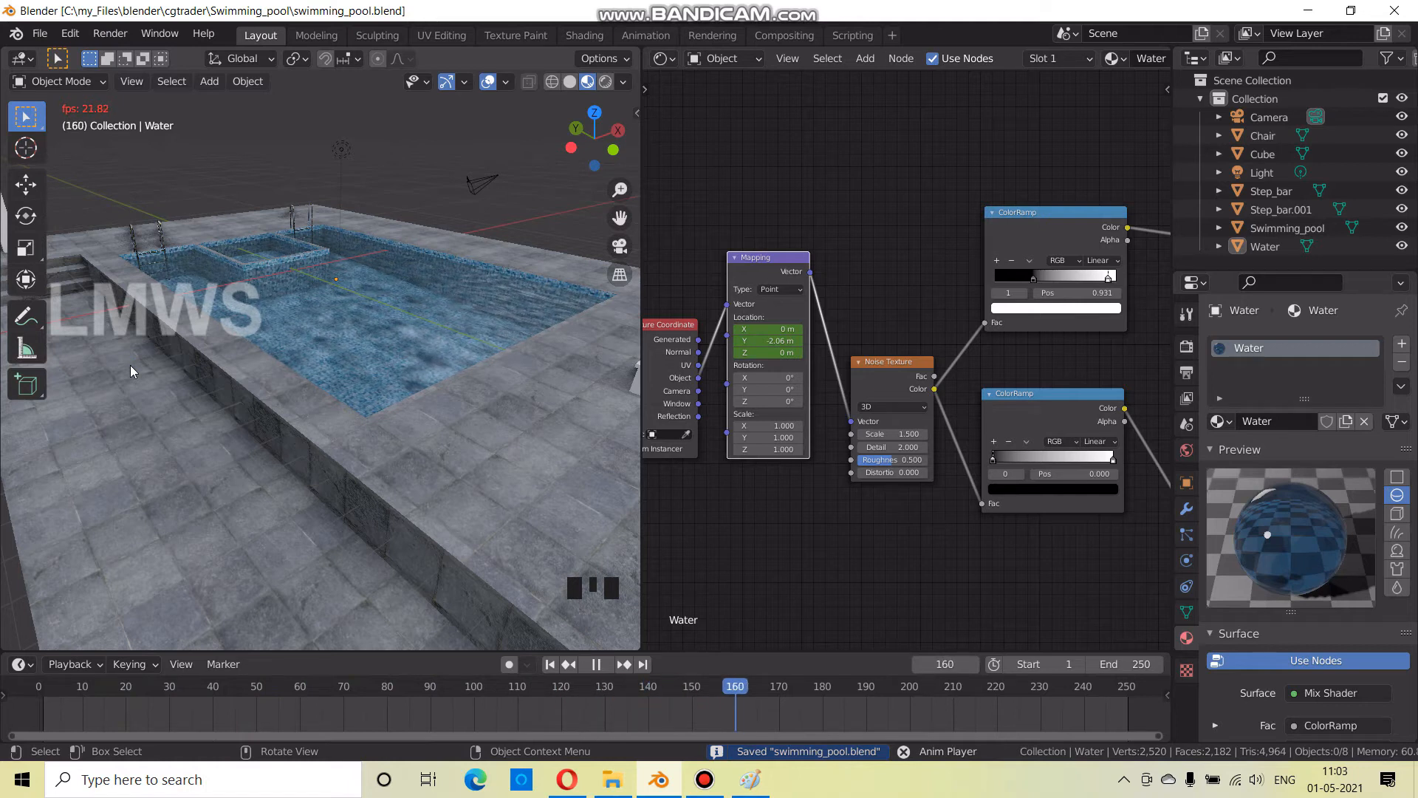
scroll(165, 300, up, 3)
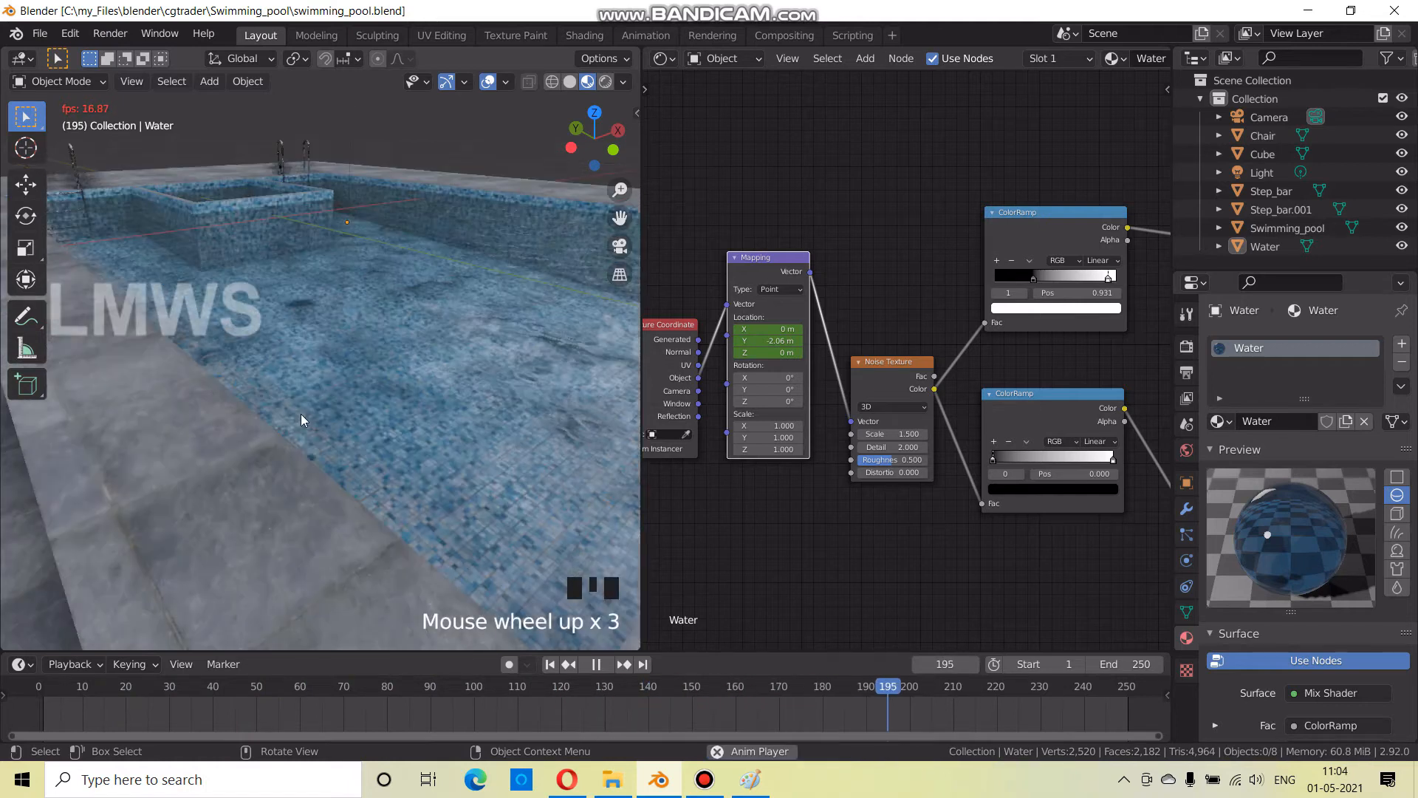
middle_drag(300, 414, 396, 375)
scroll(489, 331, down, 1)
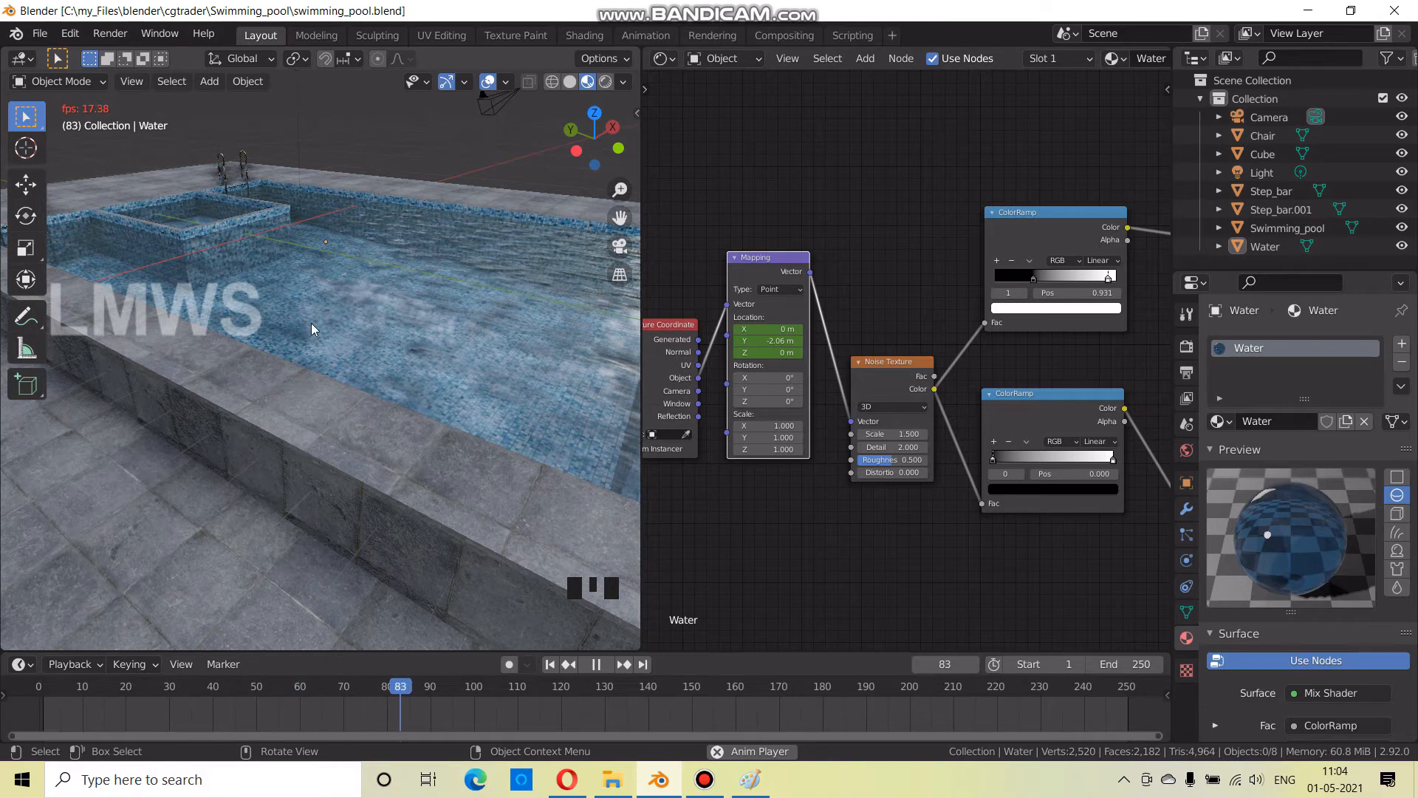
key(space)
scroll(313, 347, down, 5)
middle_drag(314, 357, 411, 403)
key(ctrl+s)
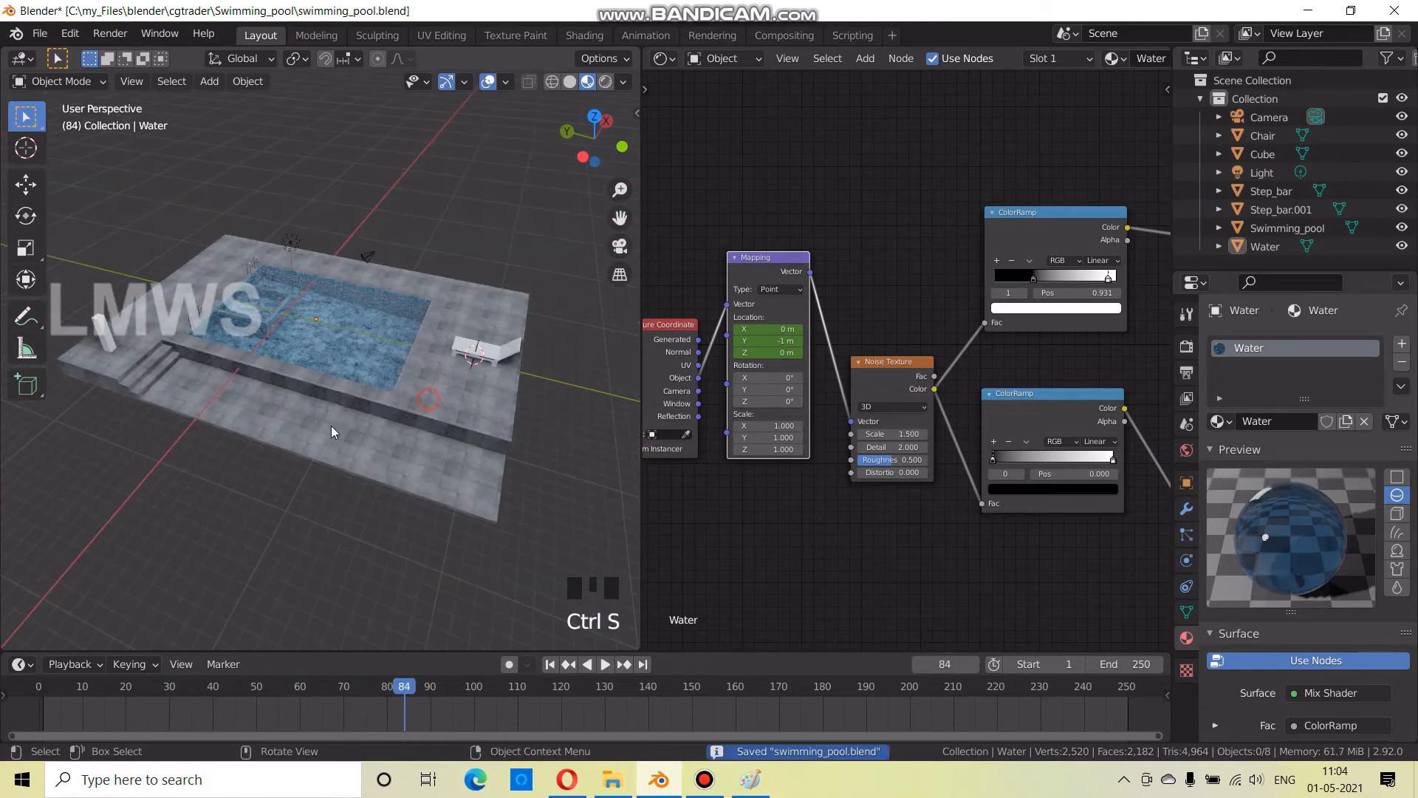
Enter Edit Mode on the Swimming_pool object and select the deck face beside the small inner pool
click(331, 426)
scroll(297, 415, up, 2)
shift+middle_drag(297, 416, 350, 210)
key(Tab)
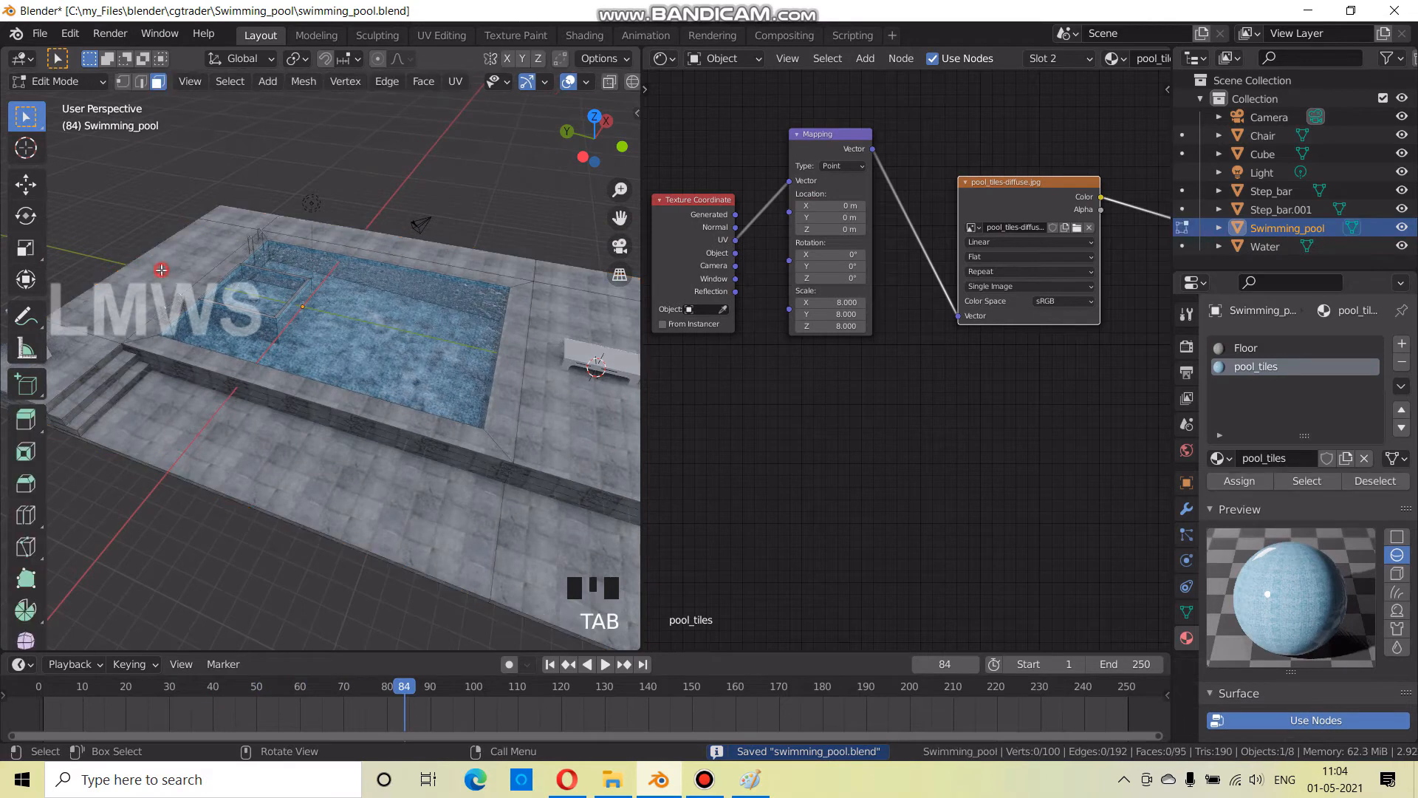
click(268, 225)
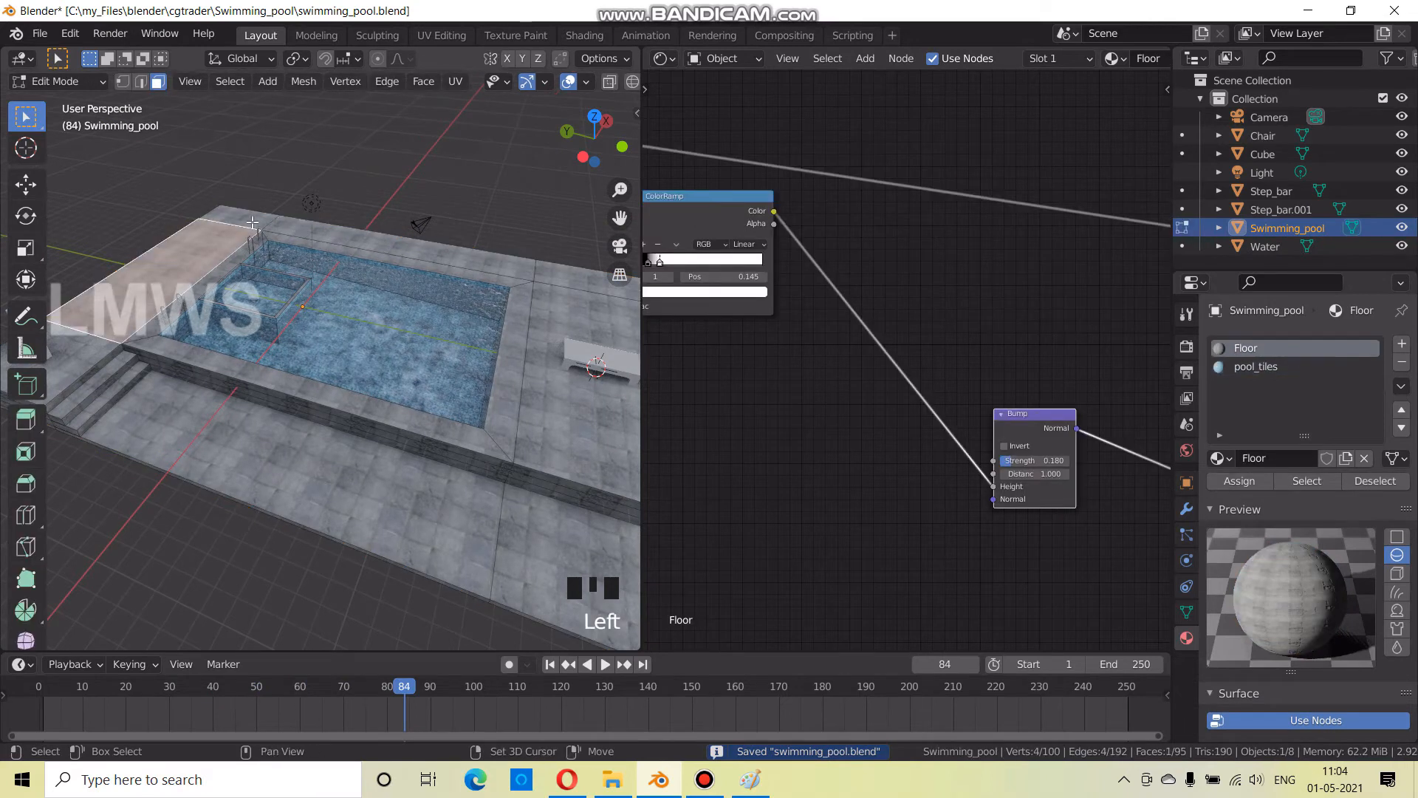
Switch to the Opera browser to check the swimming pool reference photo, and return to Blender
click(658, 780)
click(822, 5)
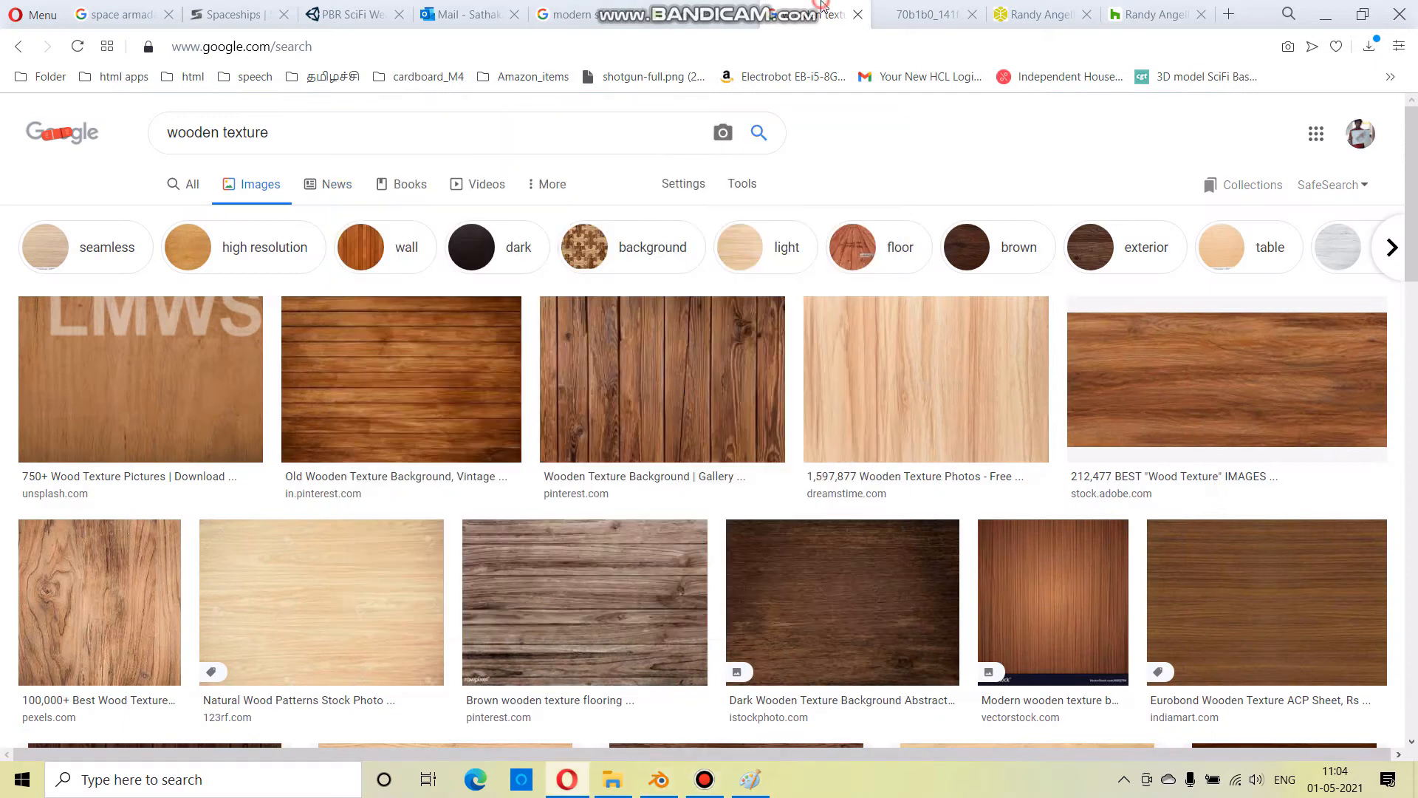
click(883, 8)
click(658, 780)
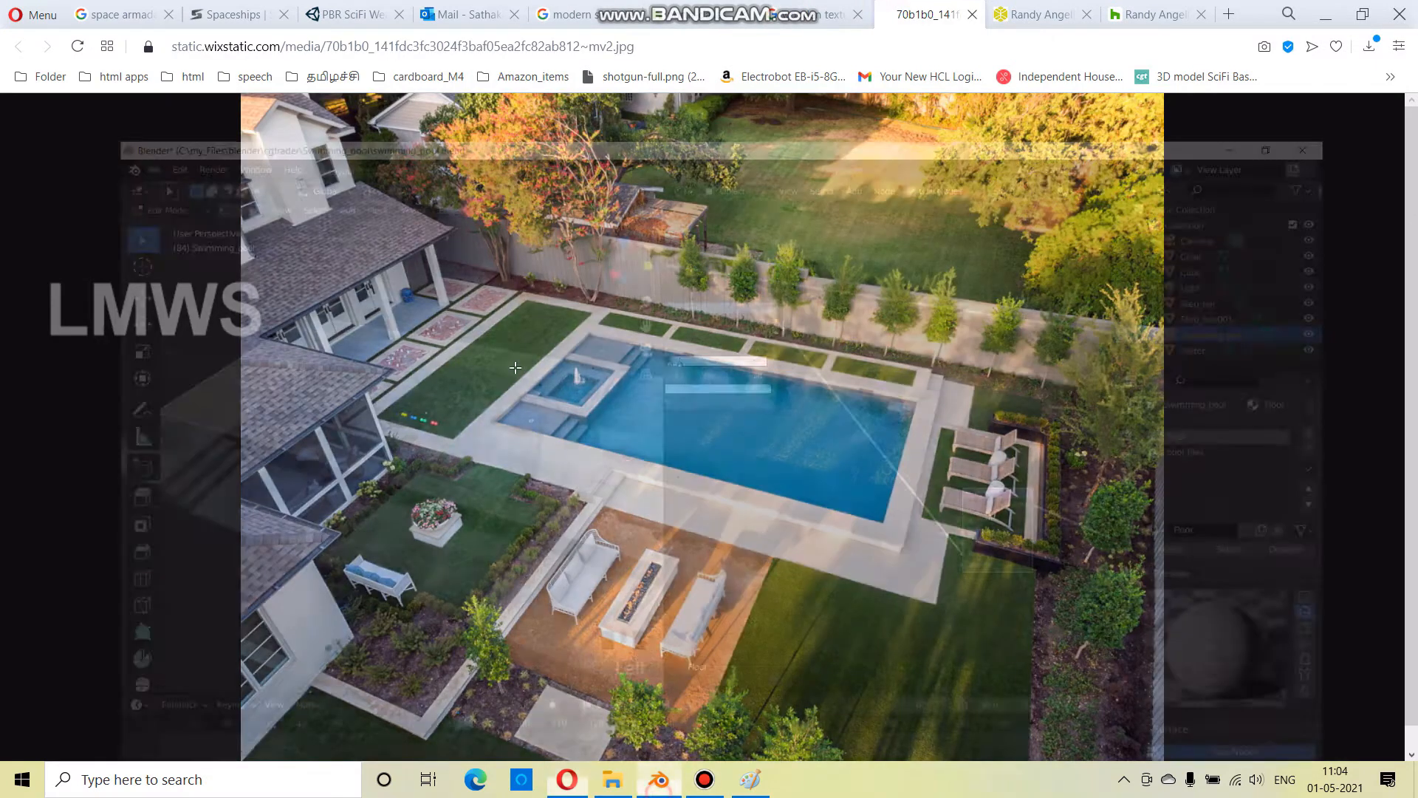
Add three evenly spaced loop cuts across the width of the pool and deck, and clear the selection
middle_drag(288, 479, 464, 484)
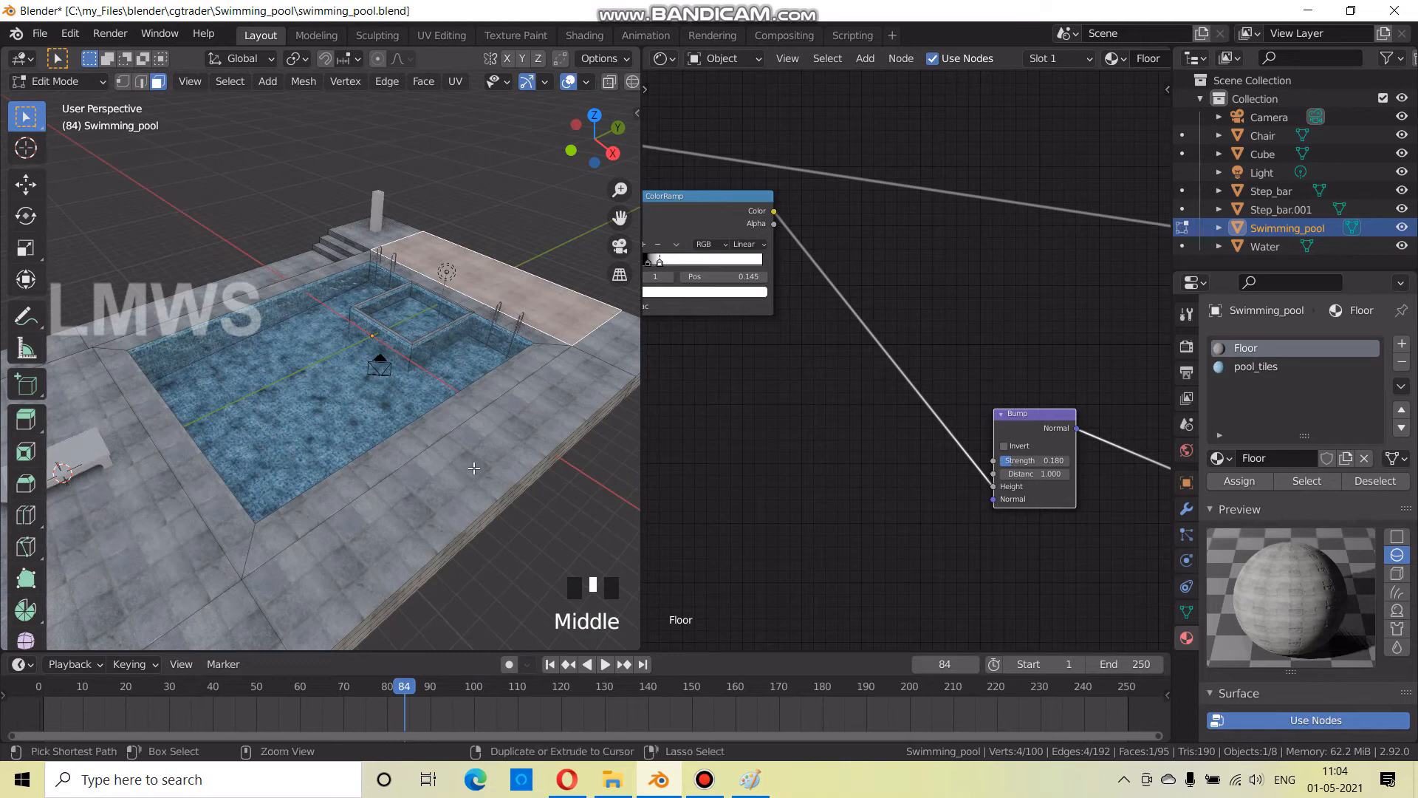
key(ctrl+r)
click(461, 465)
key(Escape)
key(Escape)
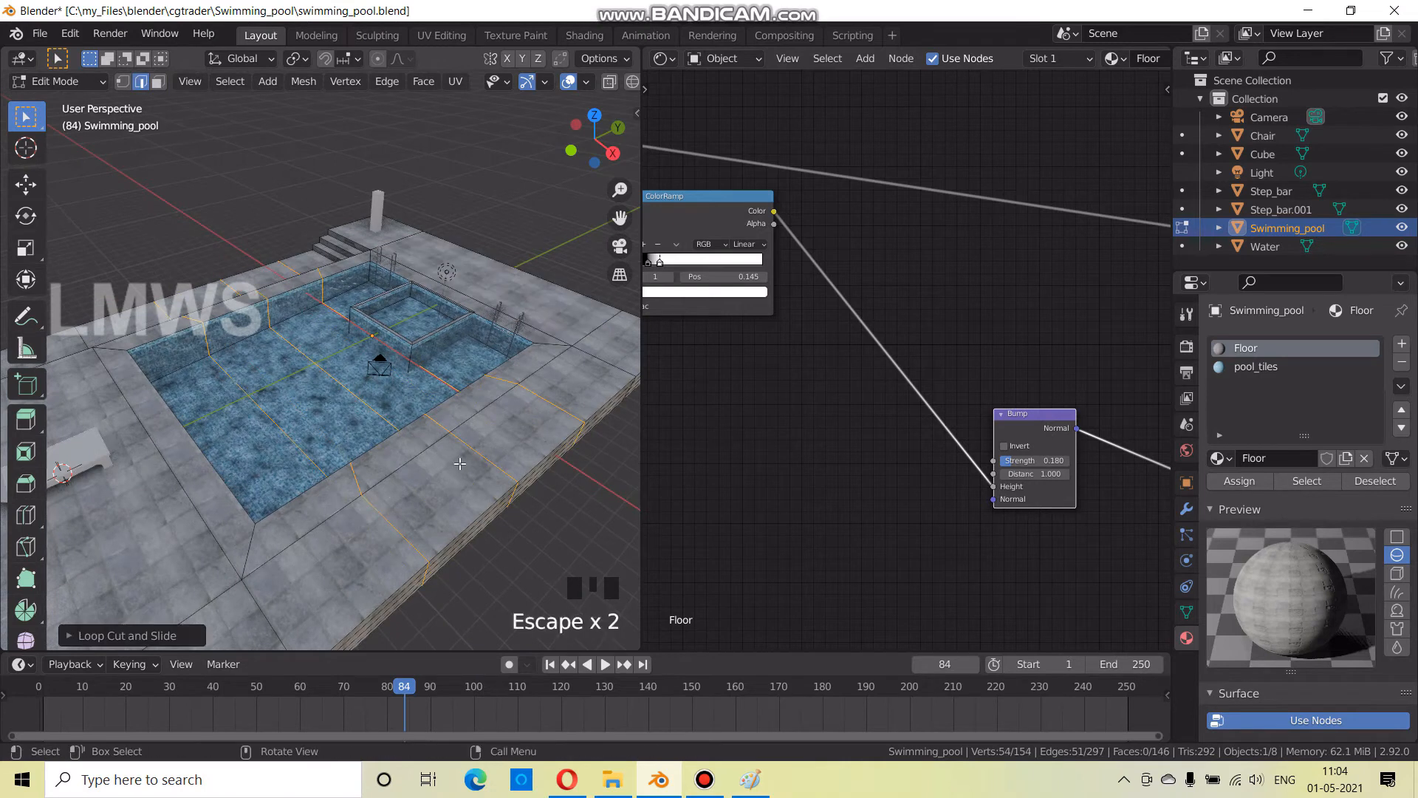
key(alt+a)
Select the top deck faces around three sides of the pool, including the one under the chair, and choose a transform pivot point
scroll(488, 467, up, 2)
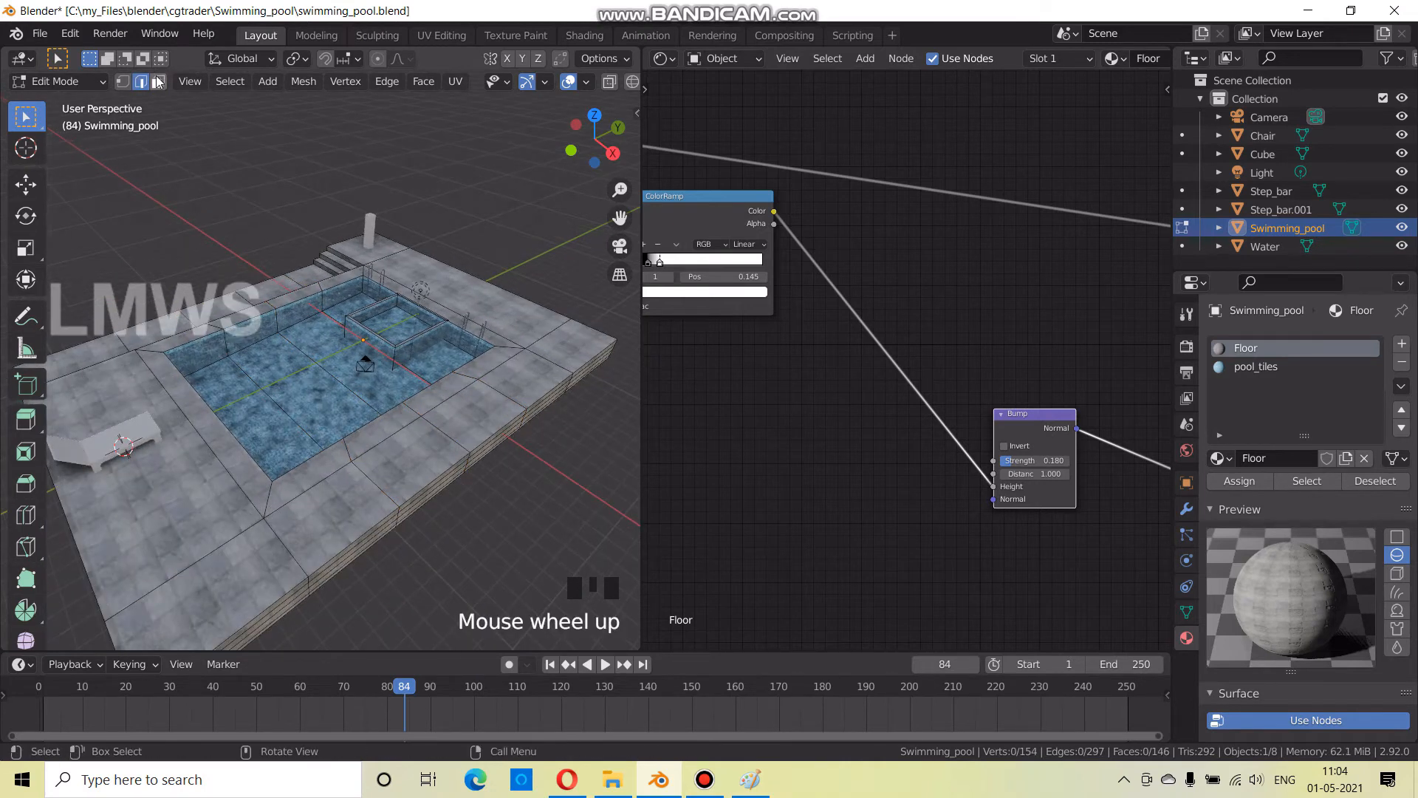
click(515, 319)
shift+click(564, 345)
shift+click(528, 375)
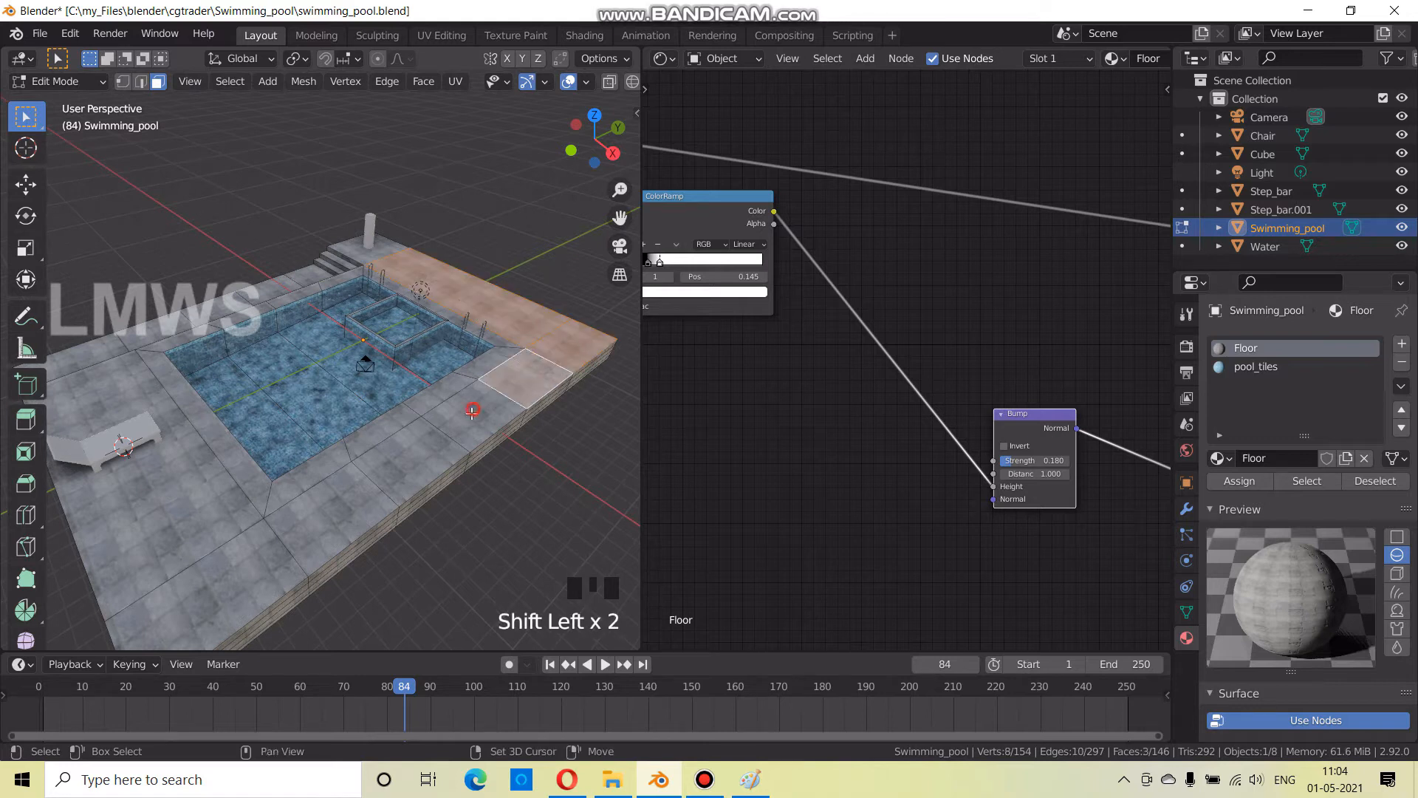
shift+click(479, 412)
shift+click(420, 450)
shift+click(343, 507)
shift+click(241, 595)
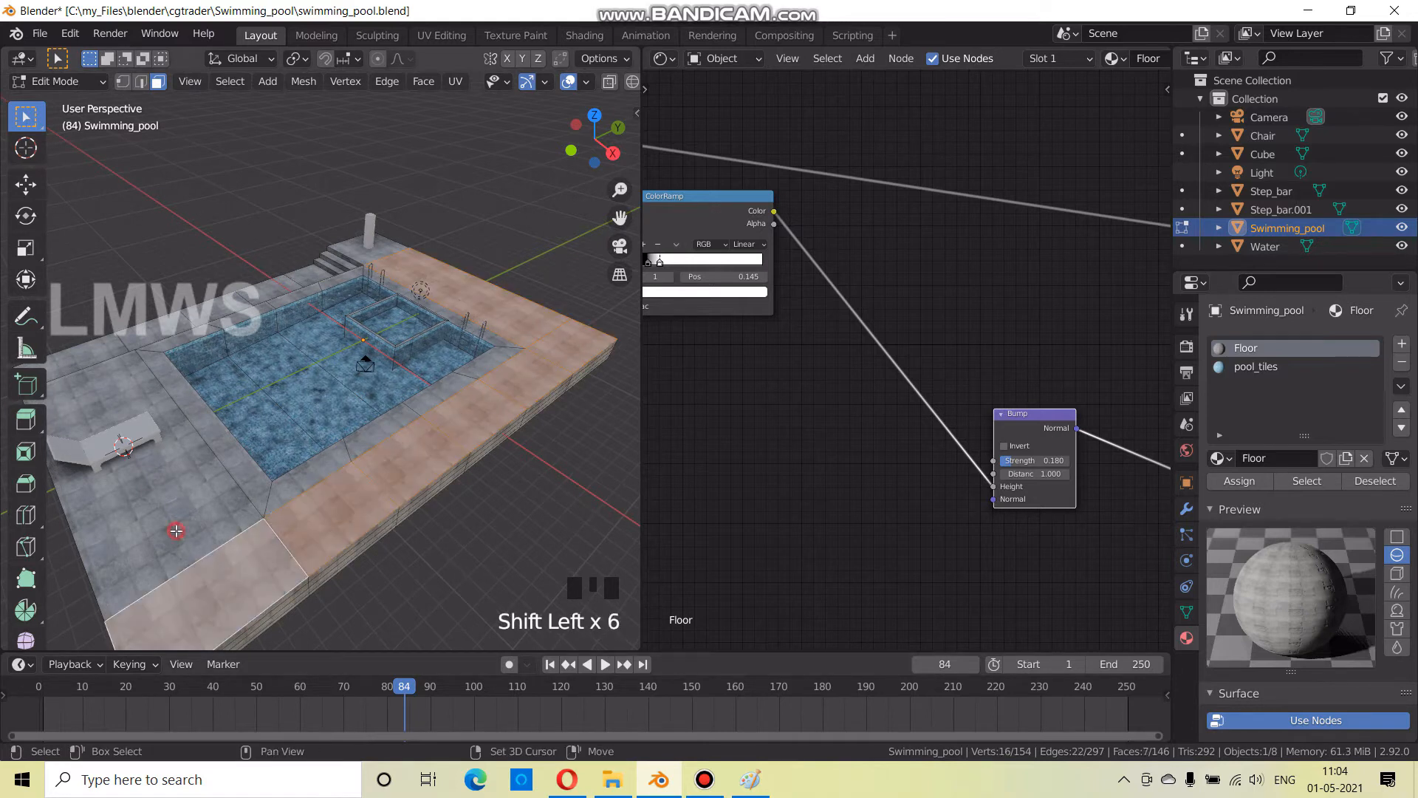
shift+click(177, 529)
middle_drag(231, 570, 400, 577)
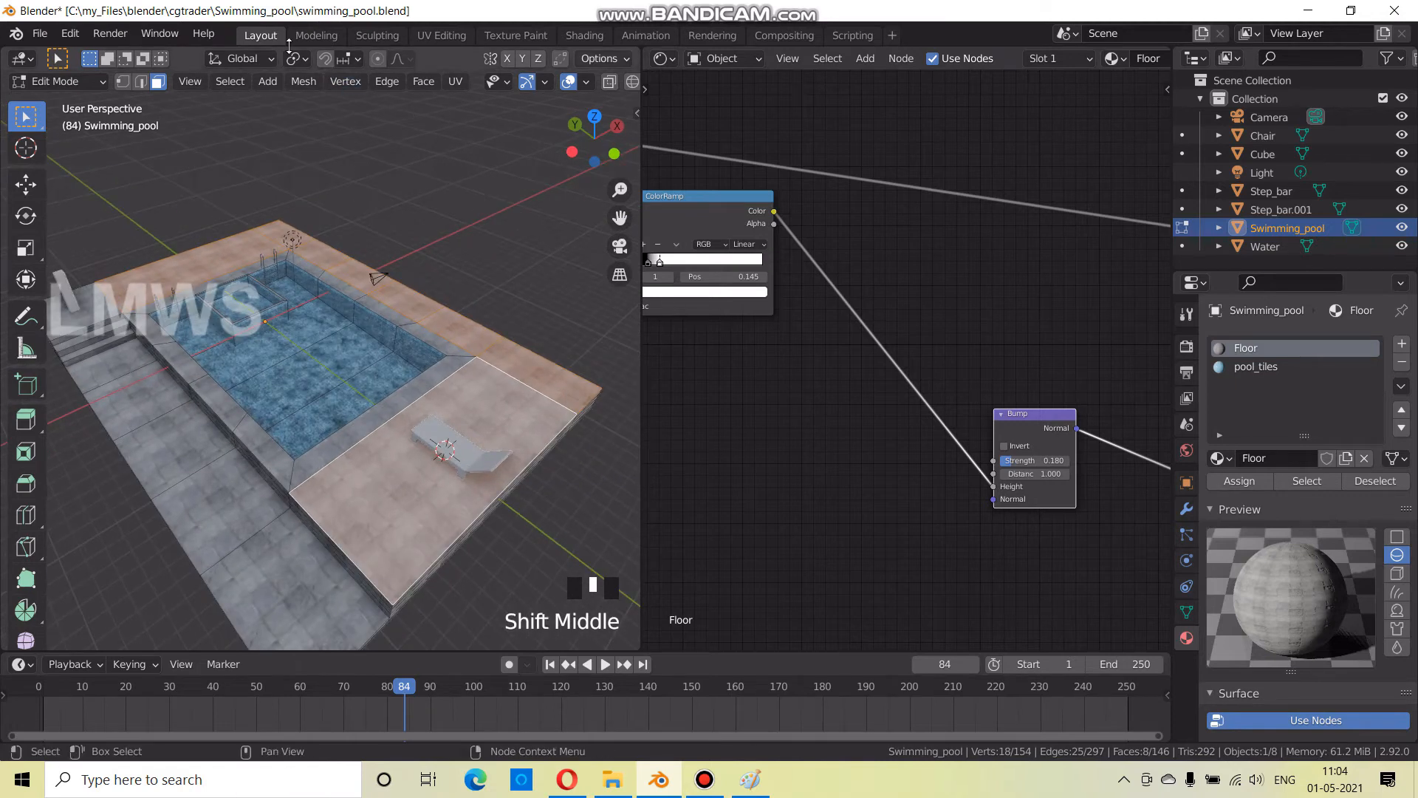
click(303, 60)
click(336, 122)
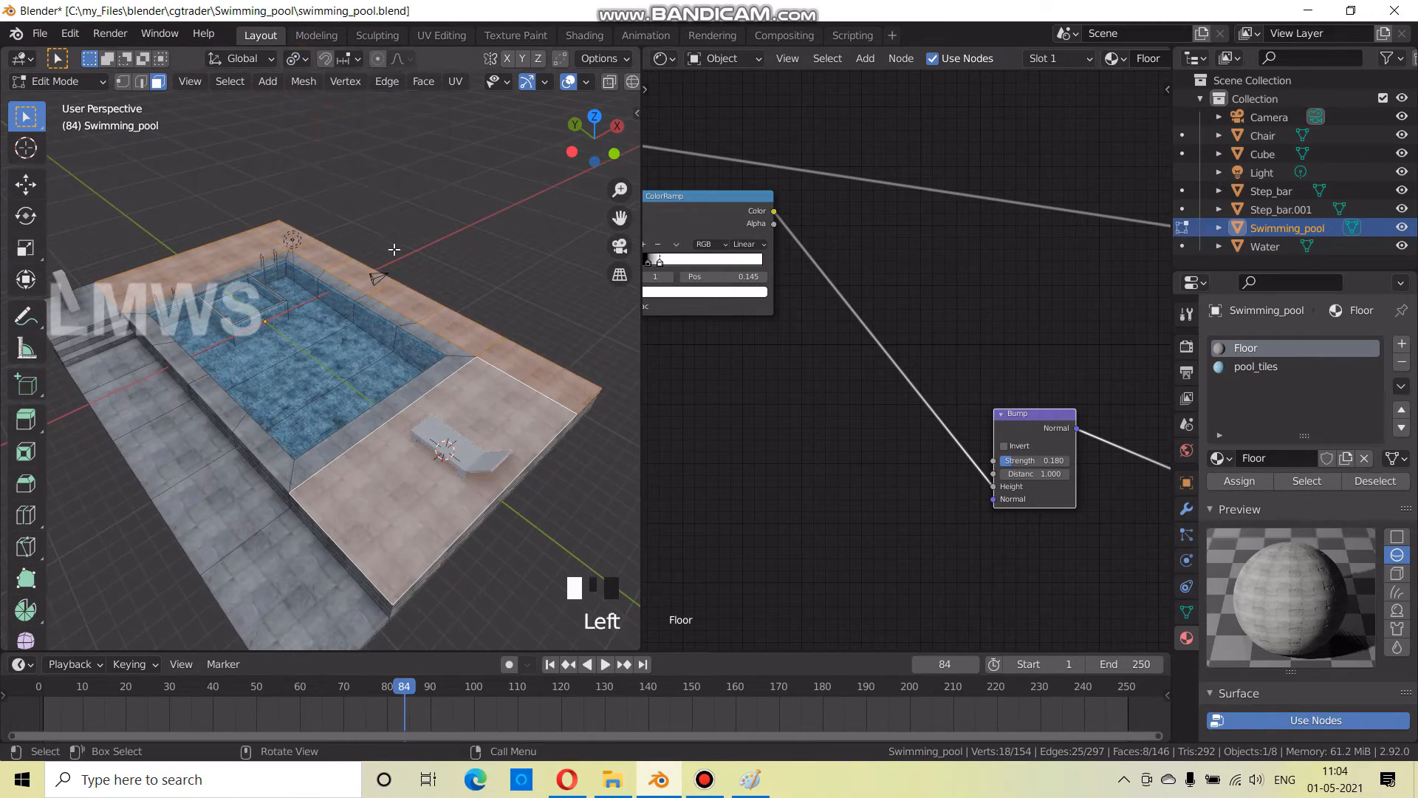
Extrude the selected deck faces individually and scale the new faces down to about 0.88 to leave a border
key(alt+e)
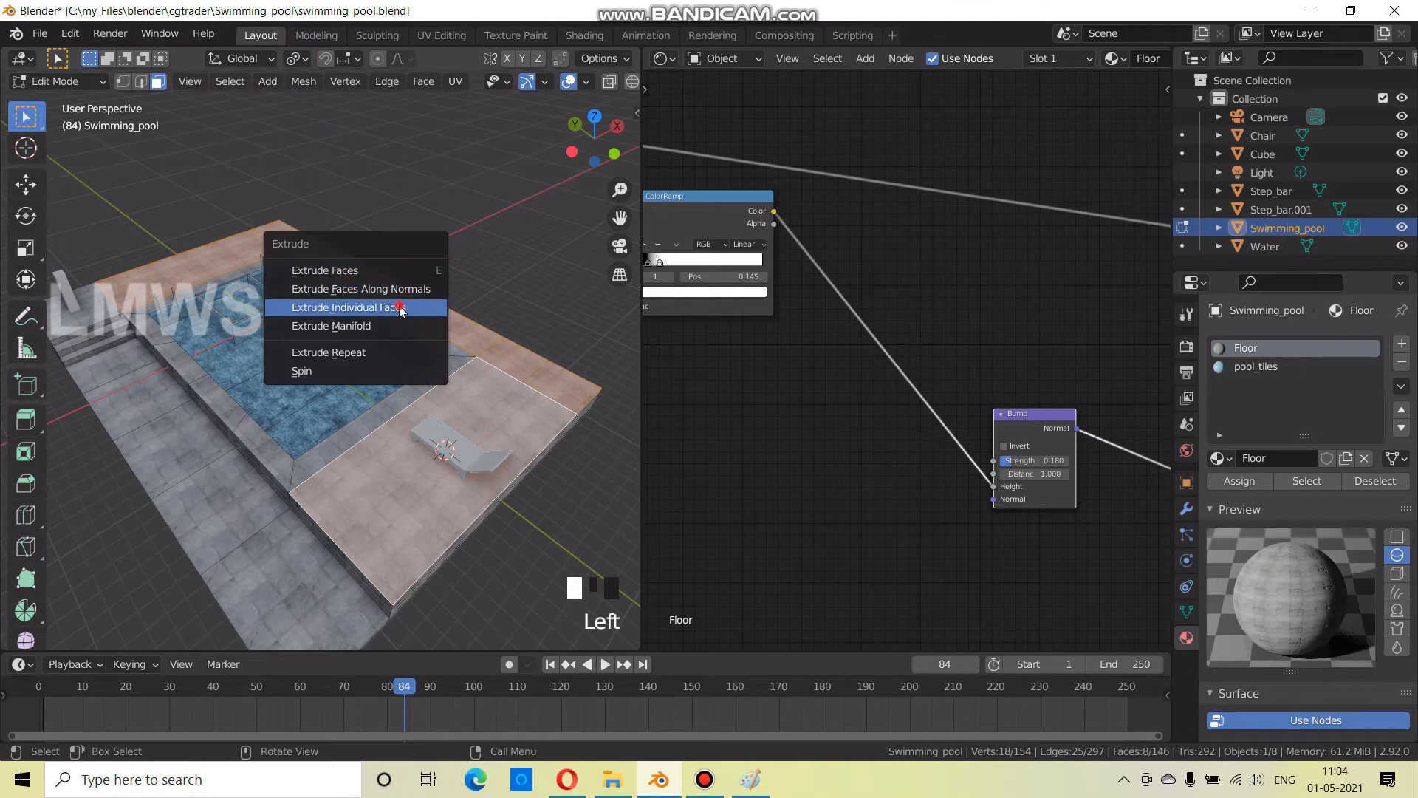
click(402, 305)
click(394, 312)
key(s)
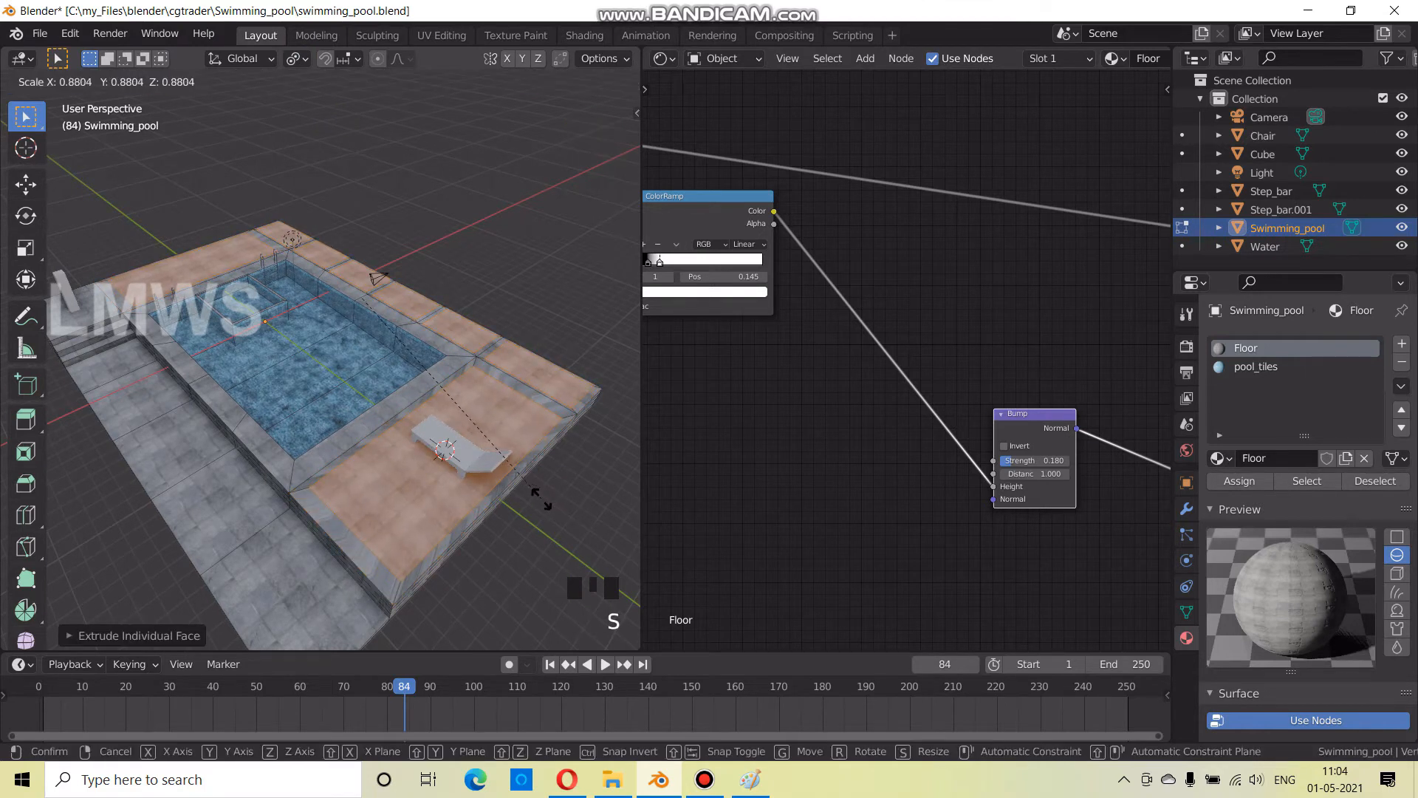
click(541, 499)
Extrude the inset deck faces downward by about 0.06 m to recess them
middle_drag(444, 495, 353, 498)
scroll(353, 498, up, 2)
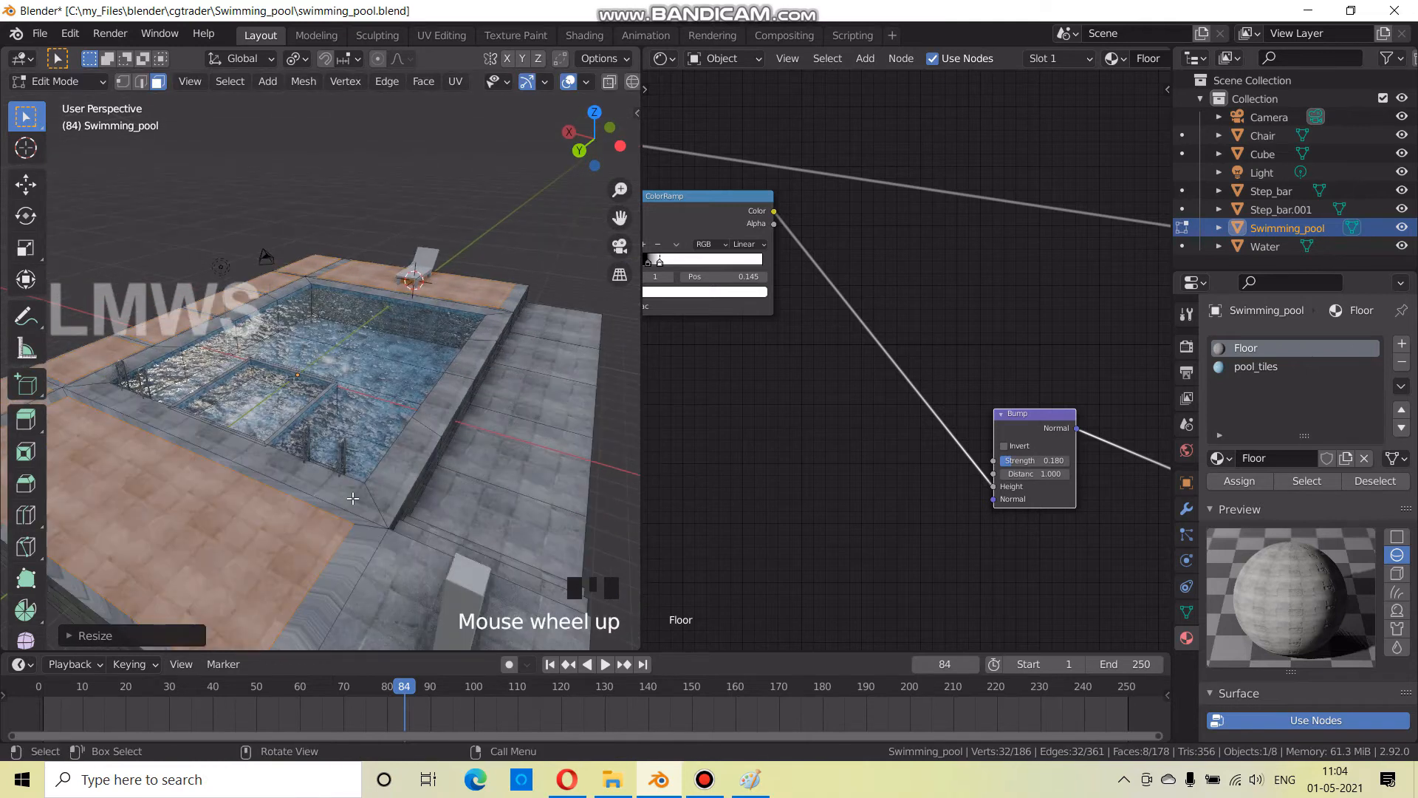
key(e)
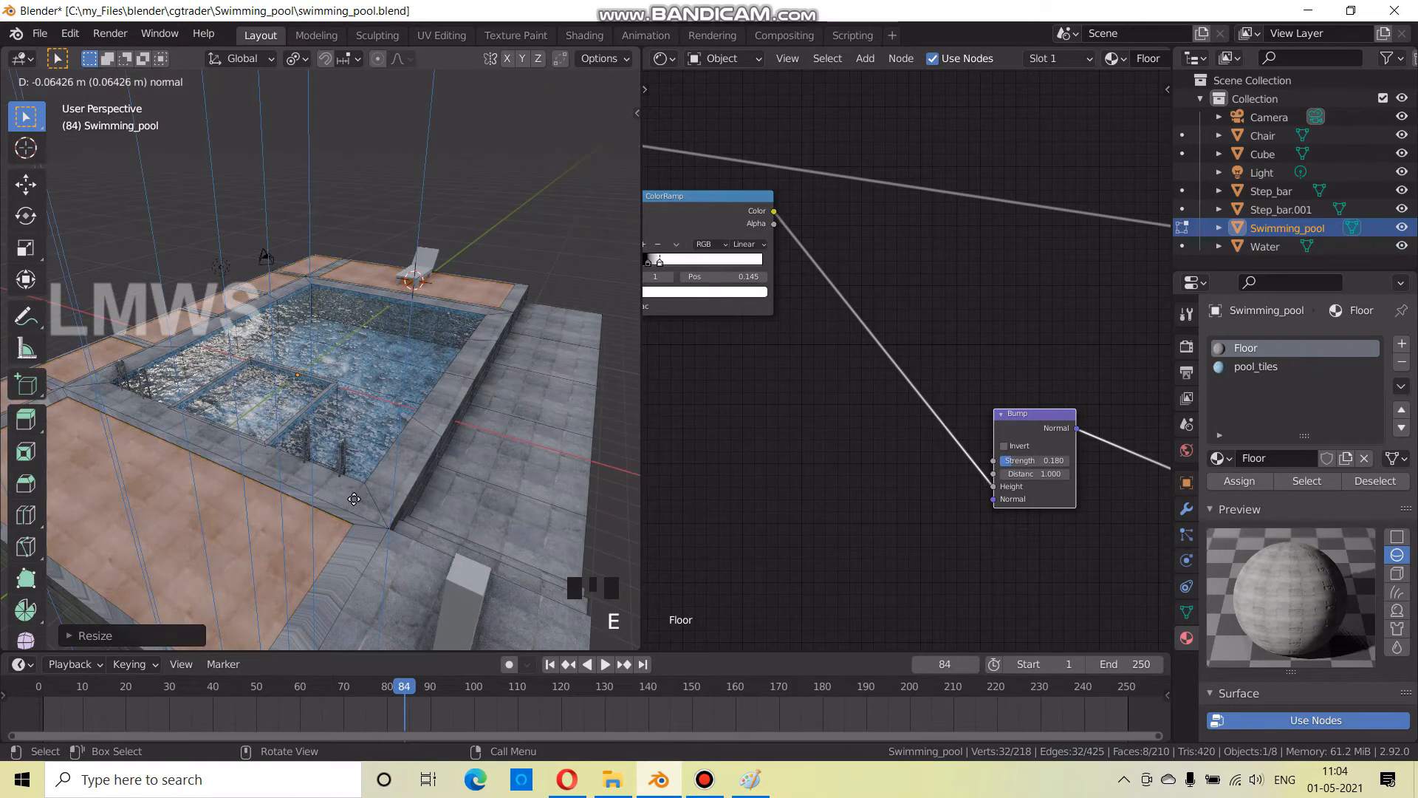
click(354, 499)
shift+middle_drag(354, 498, 416, 495)
scroll(374, 482, up, 3)
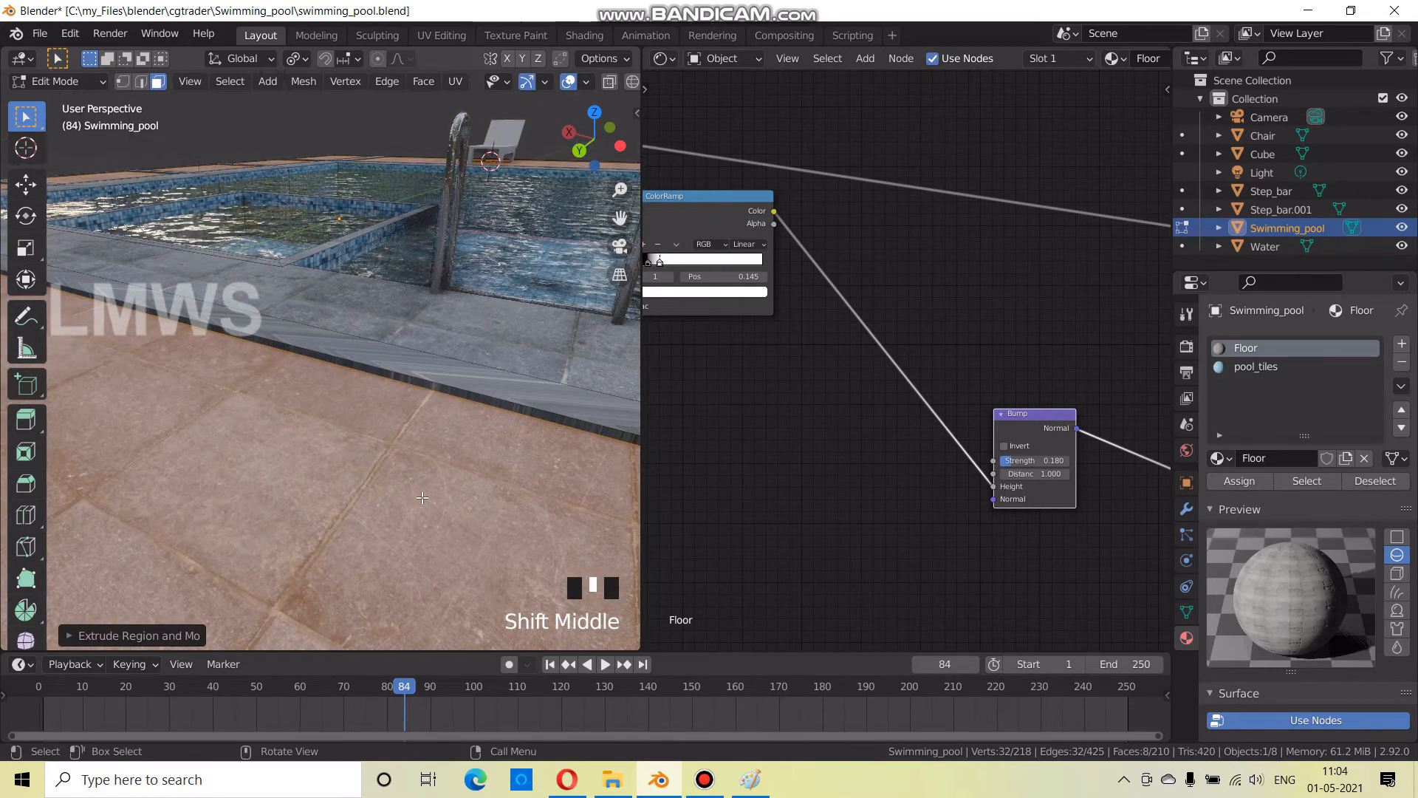
Adjust the height of the recessed deck faces along the Z axis, clear the selection, and save the file
key(g)
key(z)
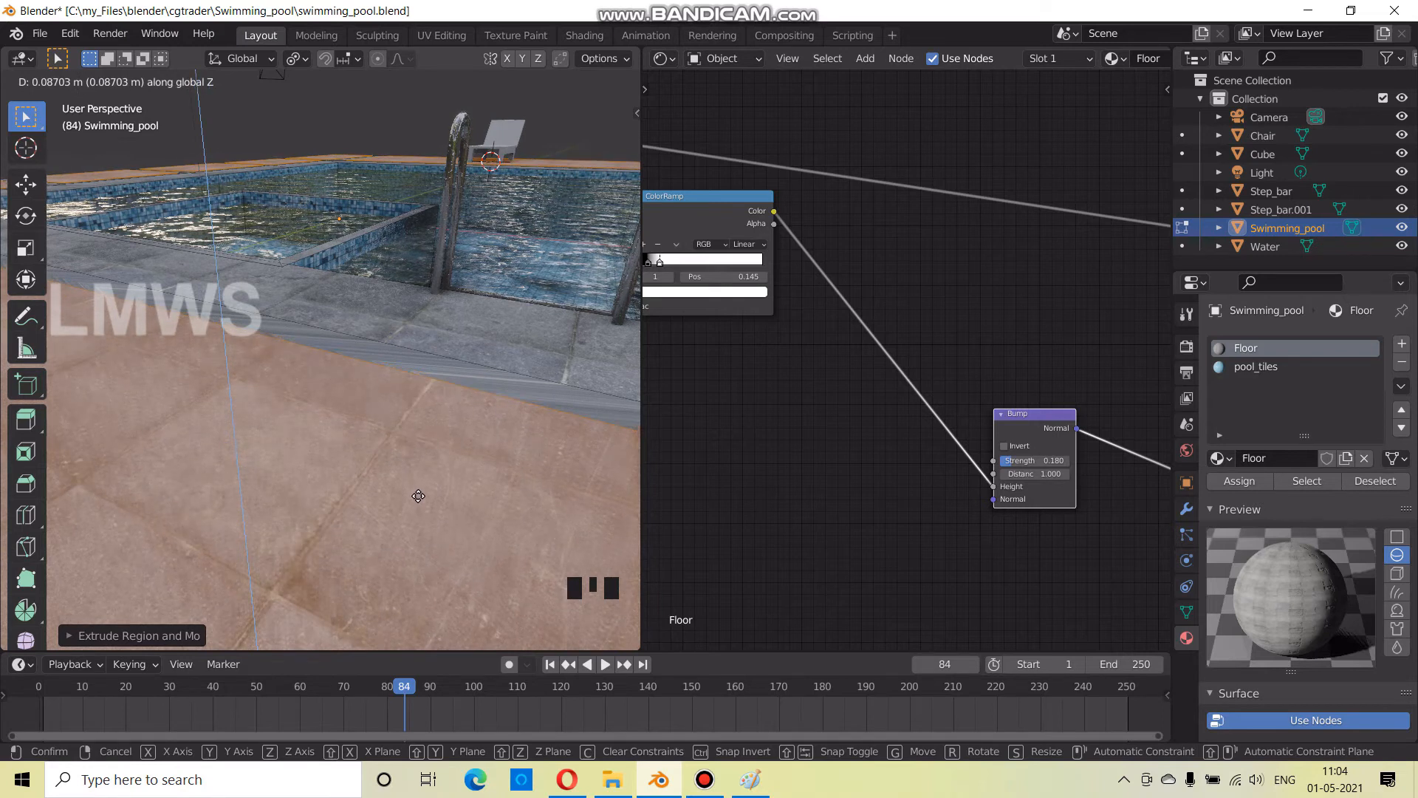
click(412, 498)
scroll(408, 460, down, 3)
key(alt+a)
middle_drag(407, 460, 332, 484)
scroll(327, 484, up, 1)
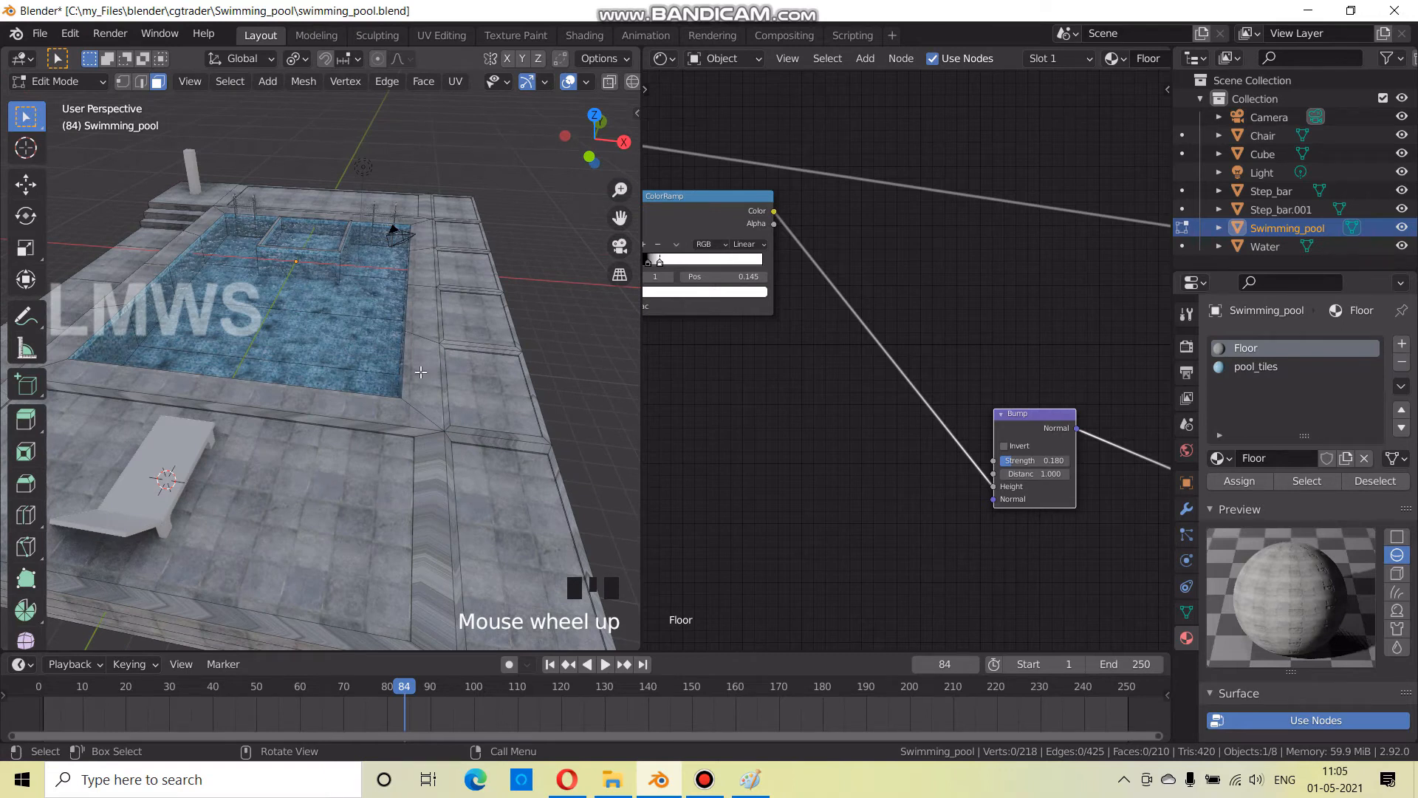
key(alt+a)
mouse_move(424, 380)
middle_down()
mouse_move(421, 439)
mouse_move(445, 390)
middle_up()
scroll(493, 442, down, 2)
scroll(445, 389, up, 1)
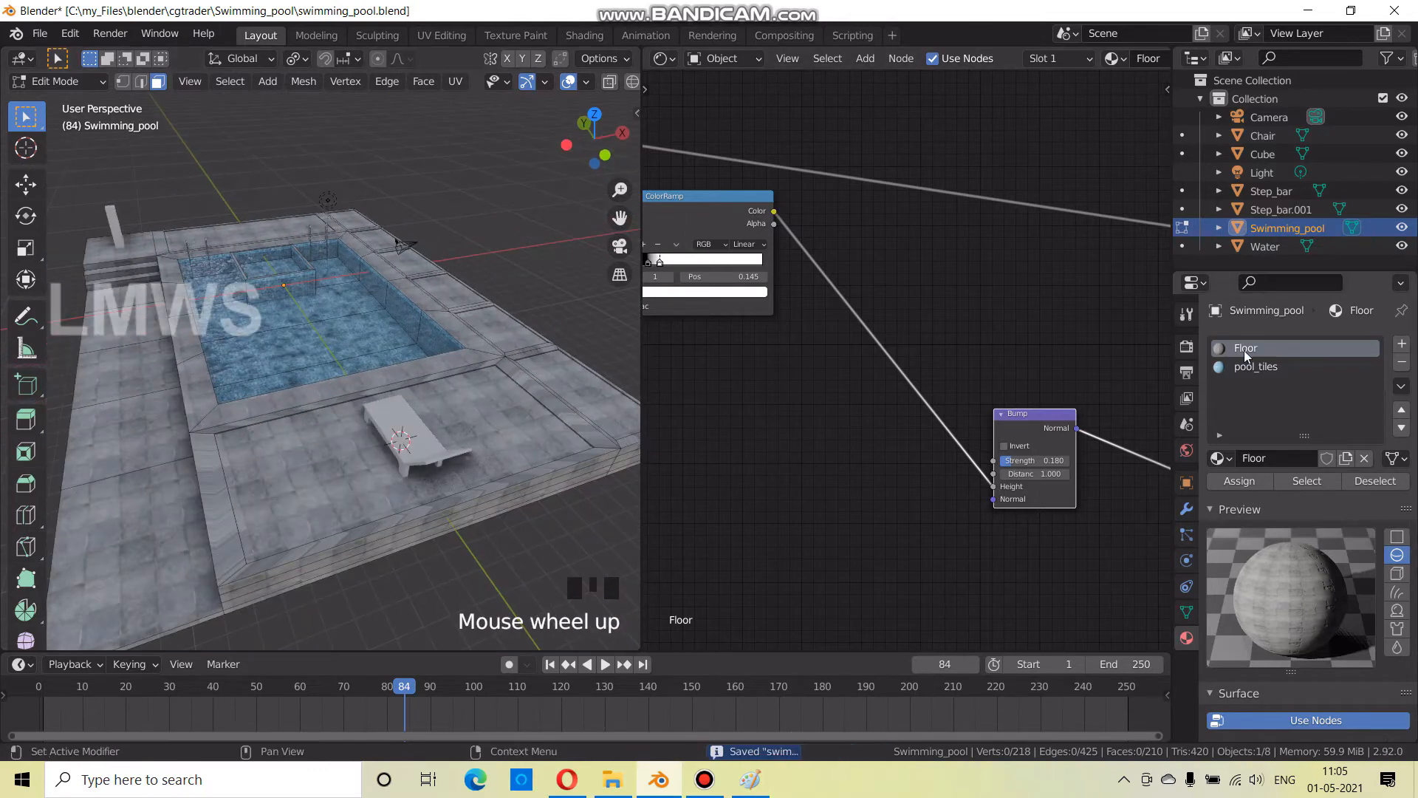
key(ctrl+s)
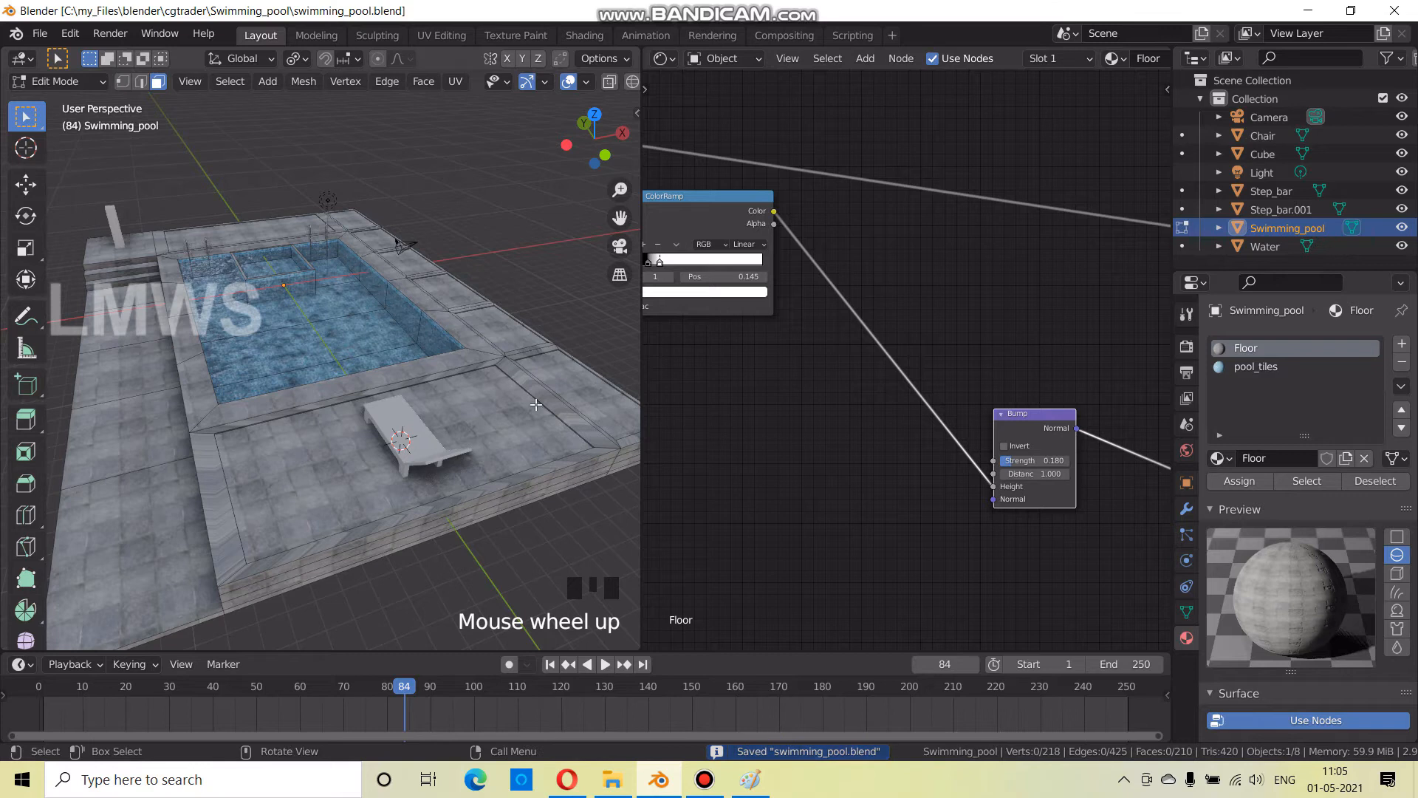
Select all faces using the Floor material, redo their UV mapping, save the file, and clear the selection
click(1304, 482)
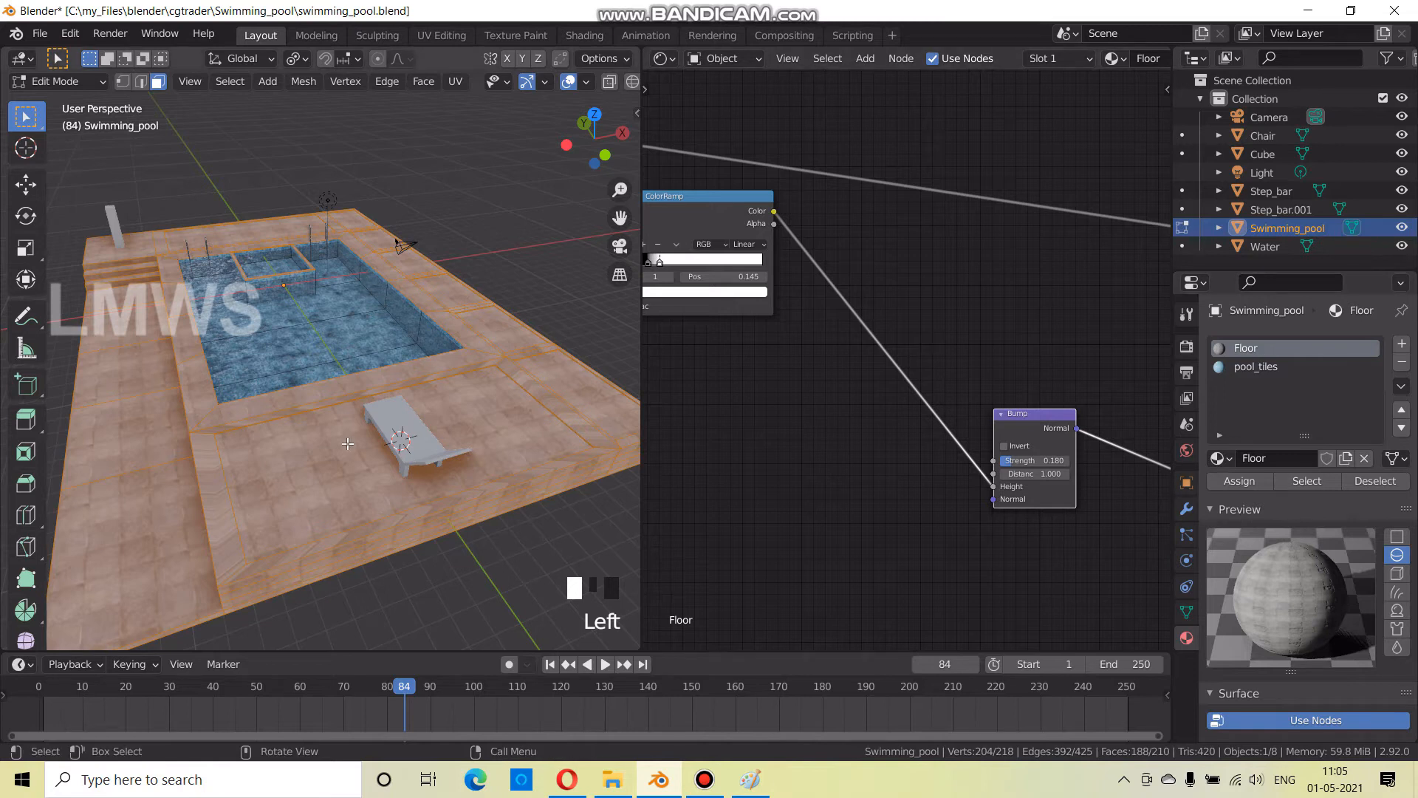
scroll(489, 236, down, 2)
middle_drag(489, 236, 93, 311)
key(u)
click(318, 369)
scroll(122, 381, up, 2)
key(ctrl+s)
key(alt+a)
Select the recessed deck faces around three sides of the pool, including the one under the chair
click(93, 310)
shift+click(94, 311)
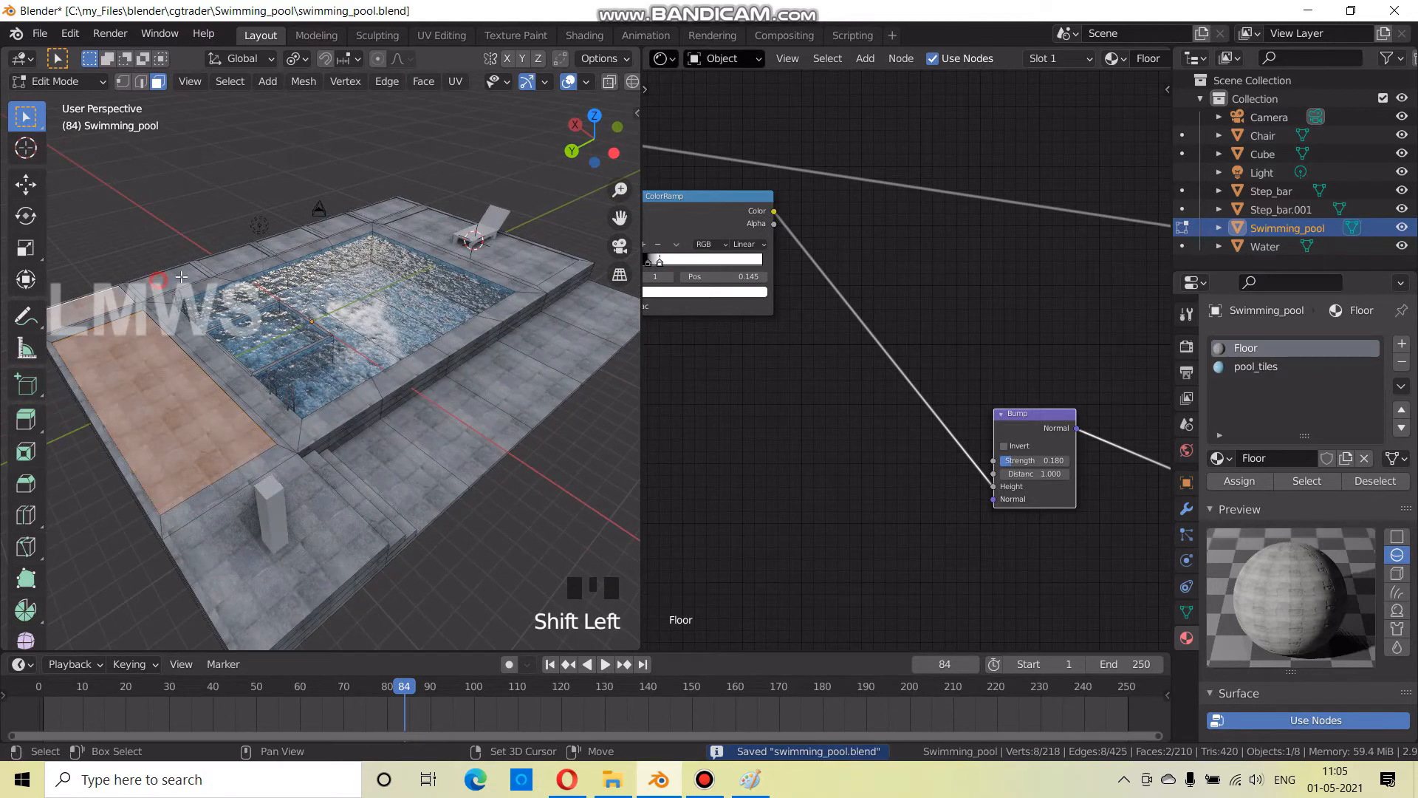
shift+click(179, 277)
shift+click(229, 252)
shift+click(434, 236)
middle_drag(447, 251, 111, 226)
scroll(111, 226, up, 3)
mouse_move(383, 446)
shift+middle_down()
mouse_move(475, 443)
mouse_move(402, 437)
shift+middle_up()
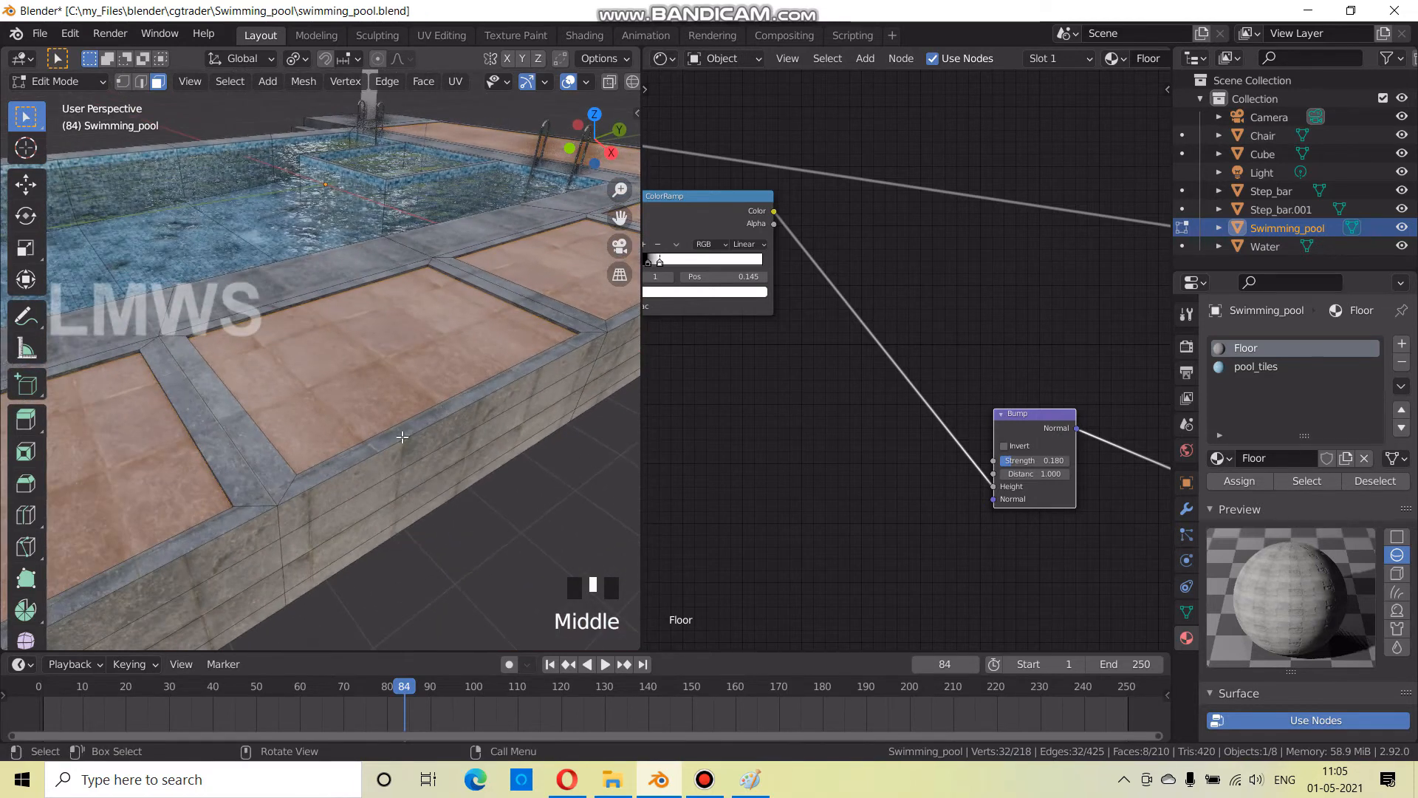
scroll(402, 437, down, 4)
middle_drag(285, 449, 364, 172)
scroll(364, 171, up, 2)
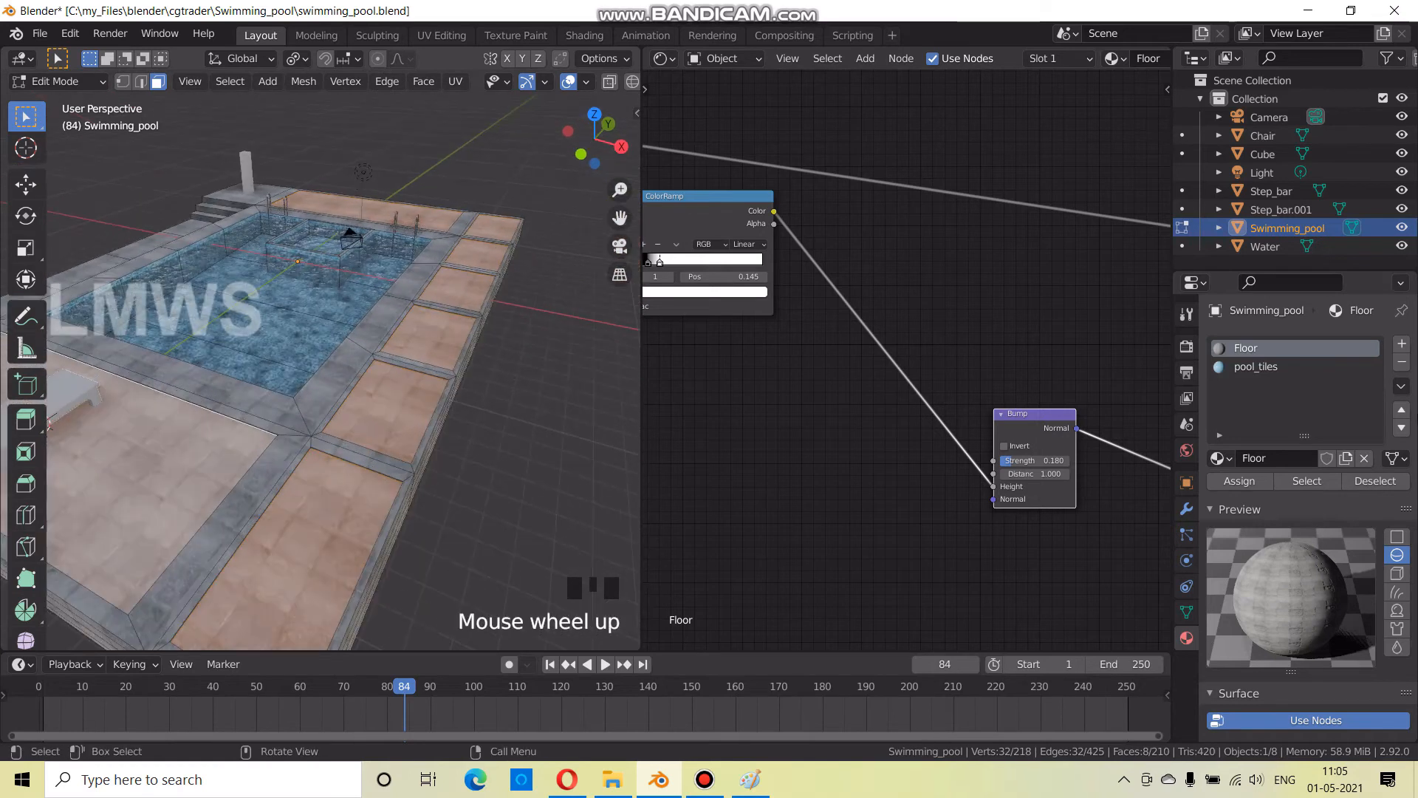
Add a new material named Grass to the Swimming_pool object, save the file, and frame the material's nodes
click(1401, 346)
click(1275, 459)
click(1272, 458)
key(ctrl+s)
scroll(1283, 578, down, 5)
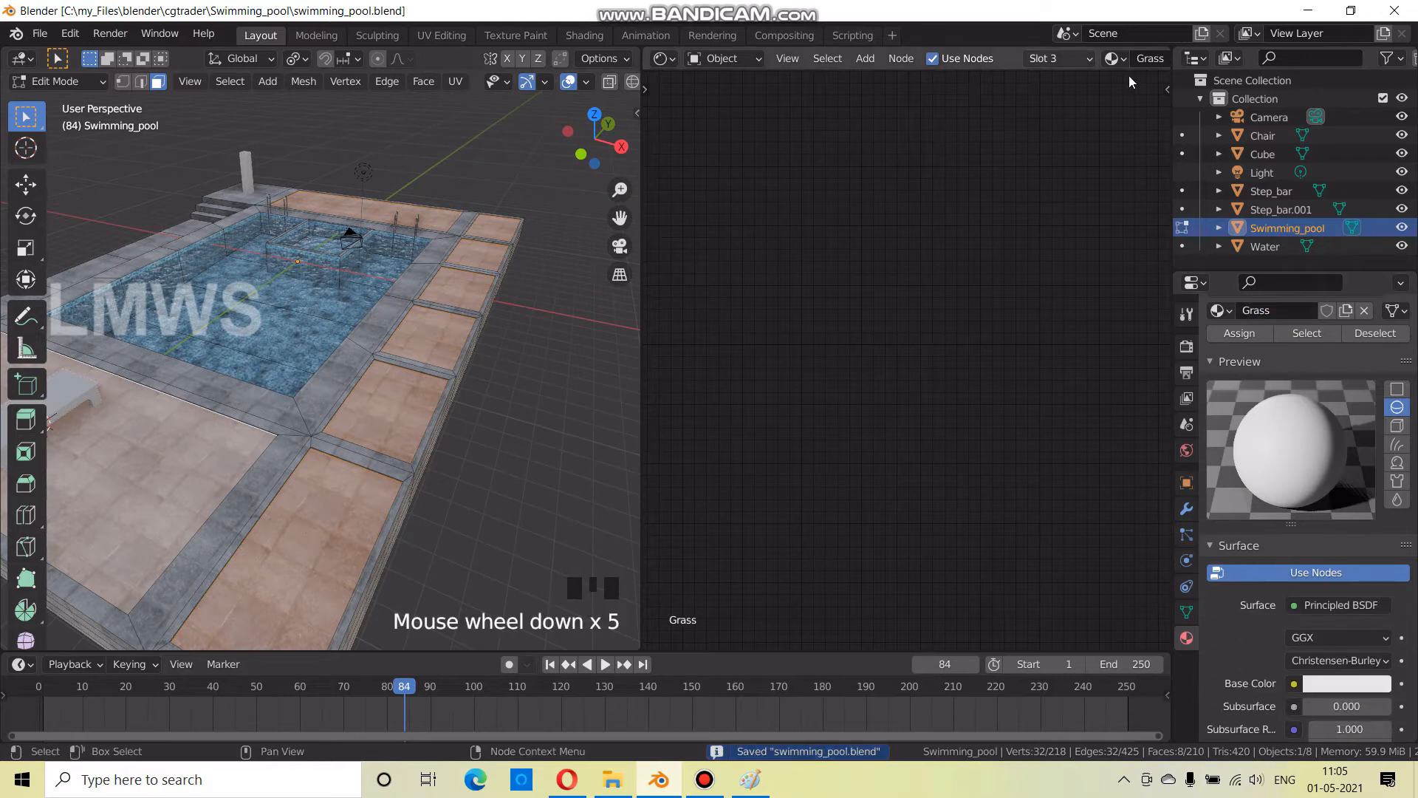
key(Home)
key(shift+a)
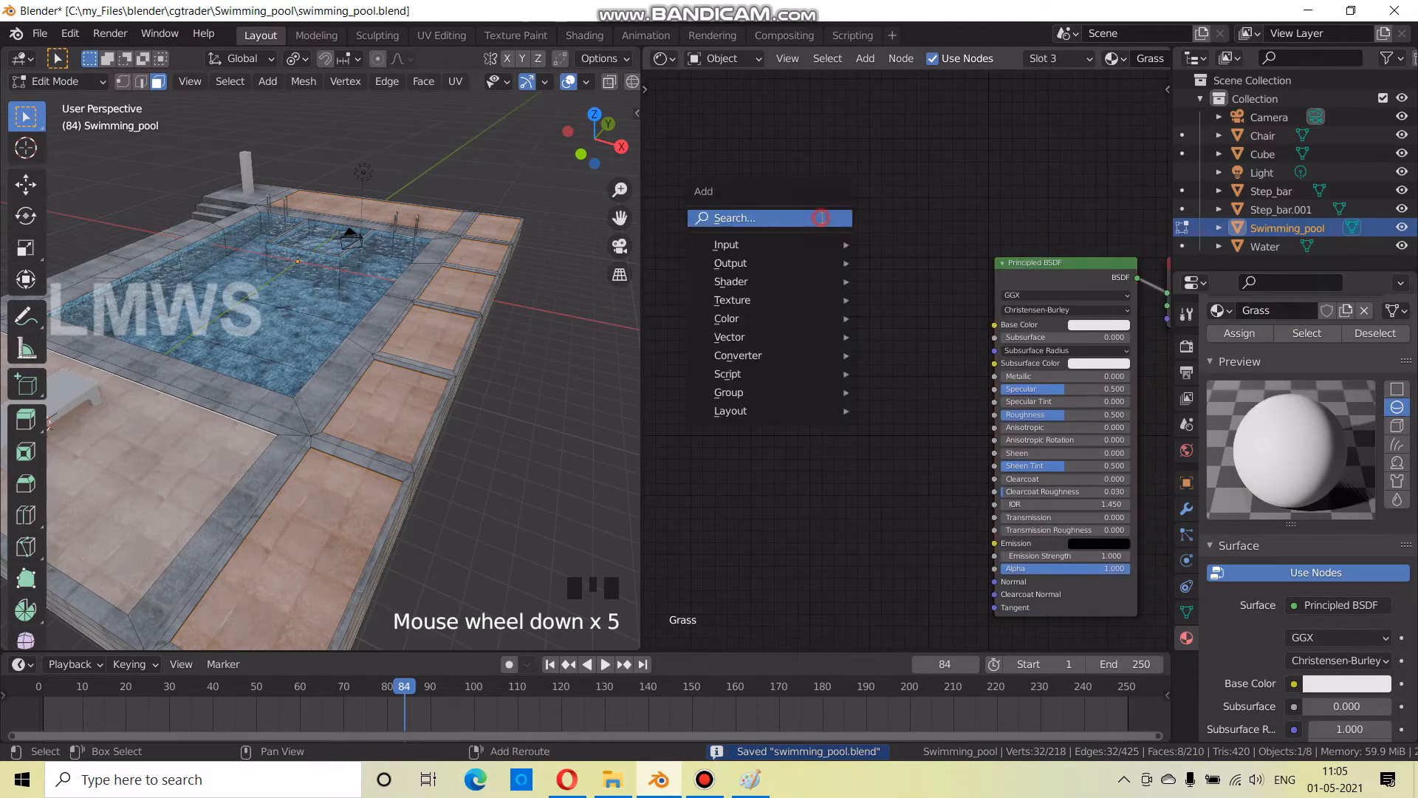
click(821, 218)
text(image)
key(Return)
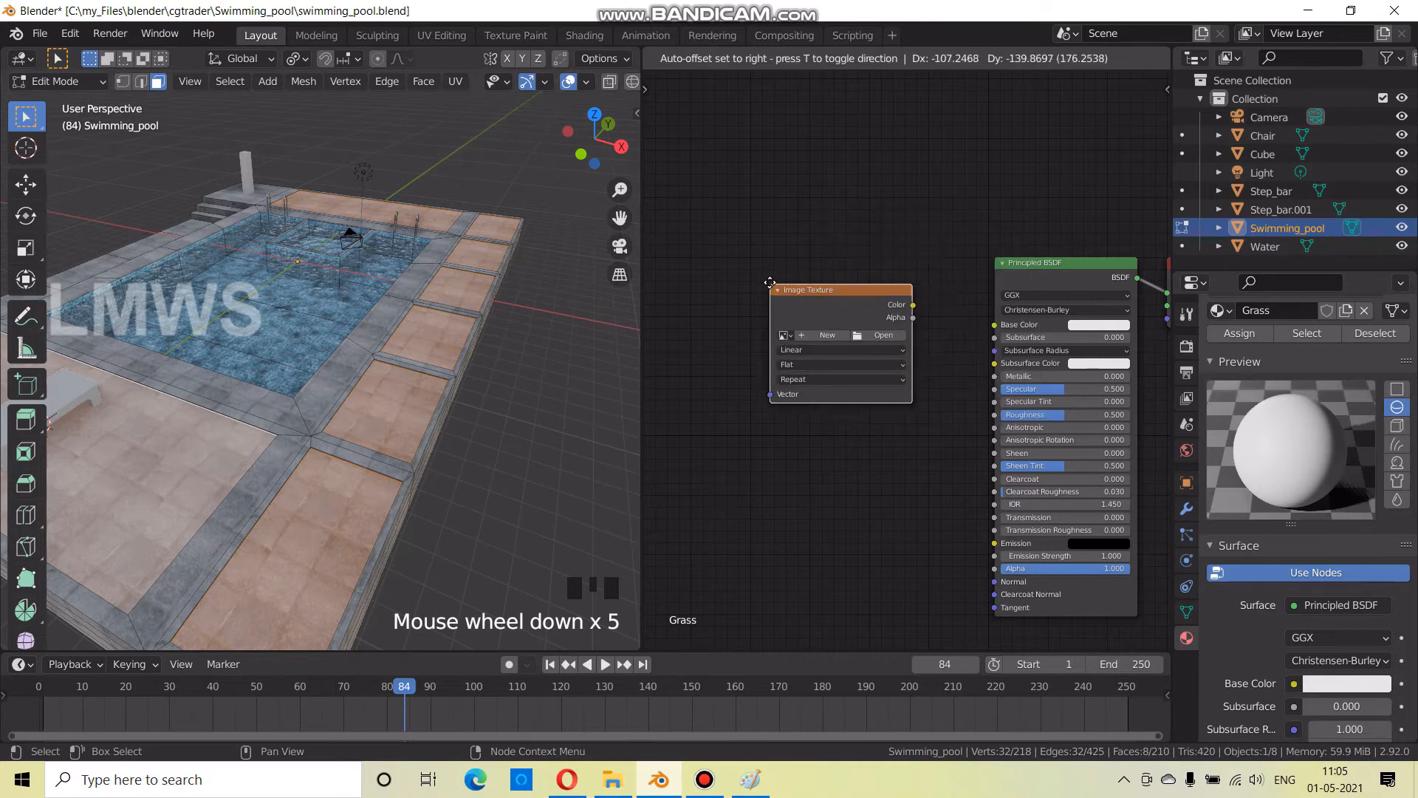
click(787, 270)
Copy the Texture Coordinate, Mapping and Image Texture nodes from the Floor material into the Grass material
scroll(1292, 358, up, 7)
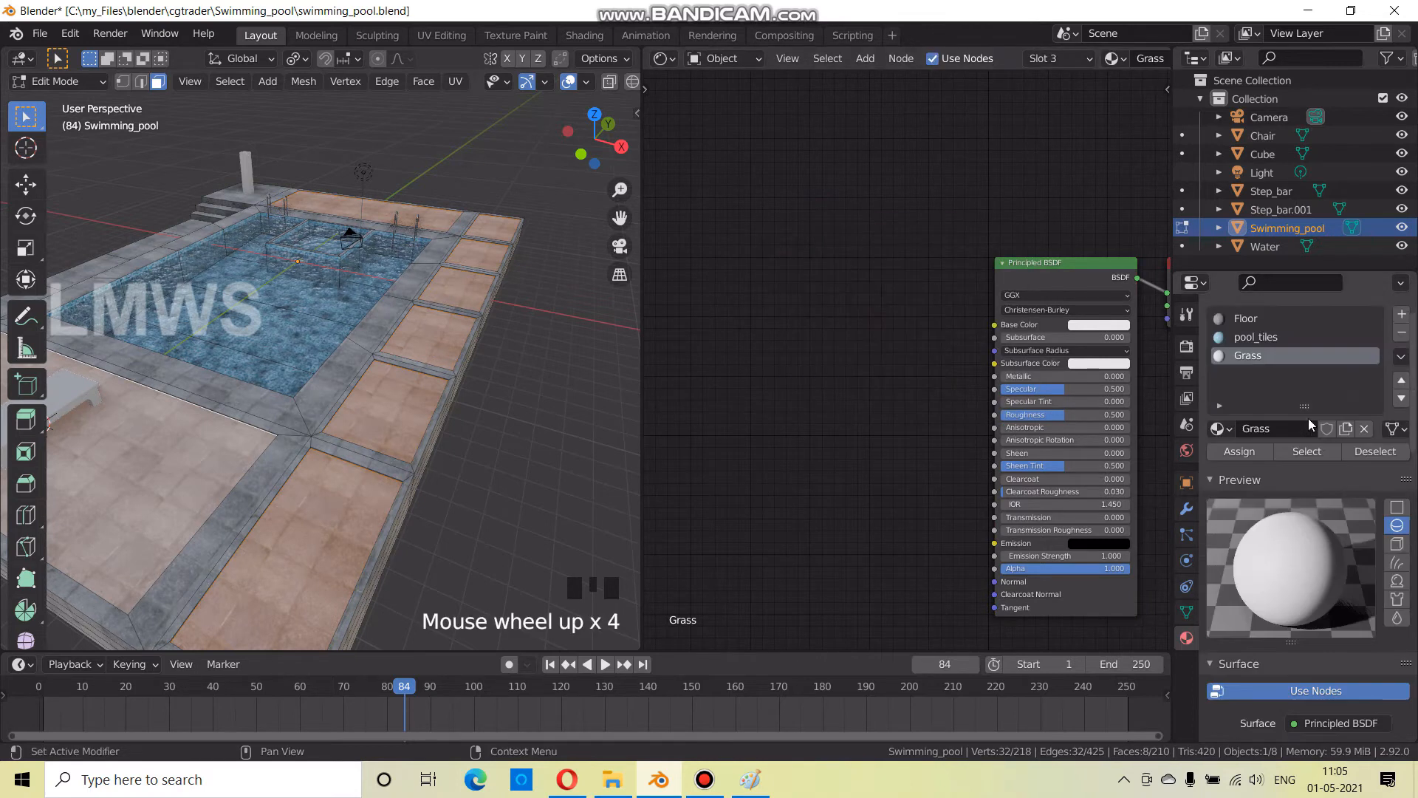
click(1263, 348)
scroll(952, 377, down, 4)
scroll(952, 378, down, 3)
middle_drag(952, 377, 1166, 482)
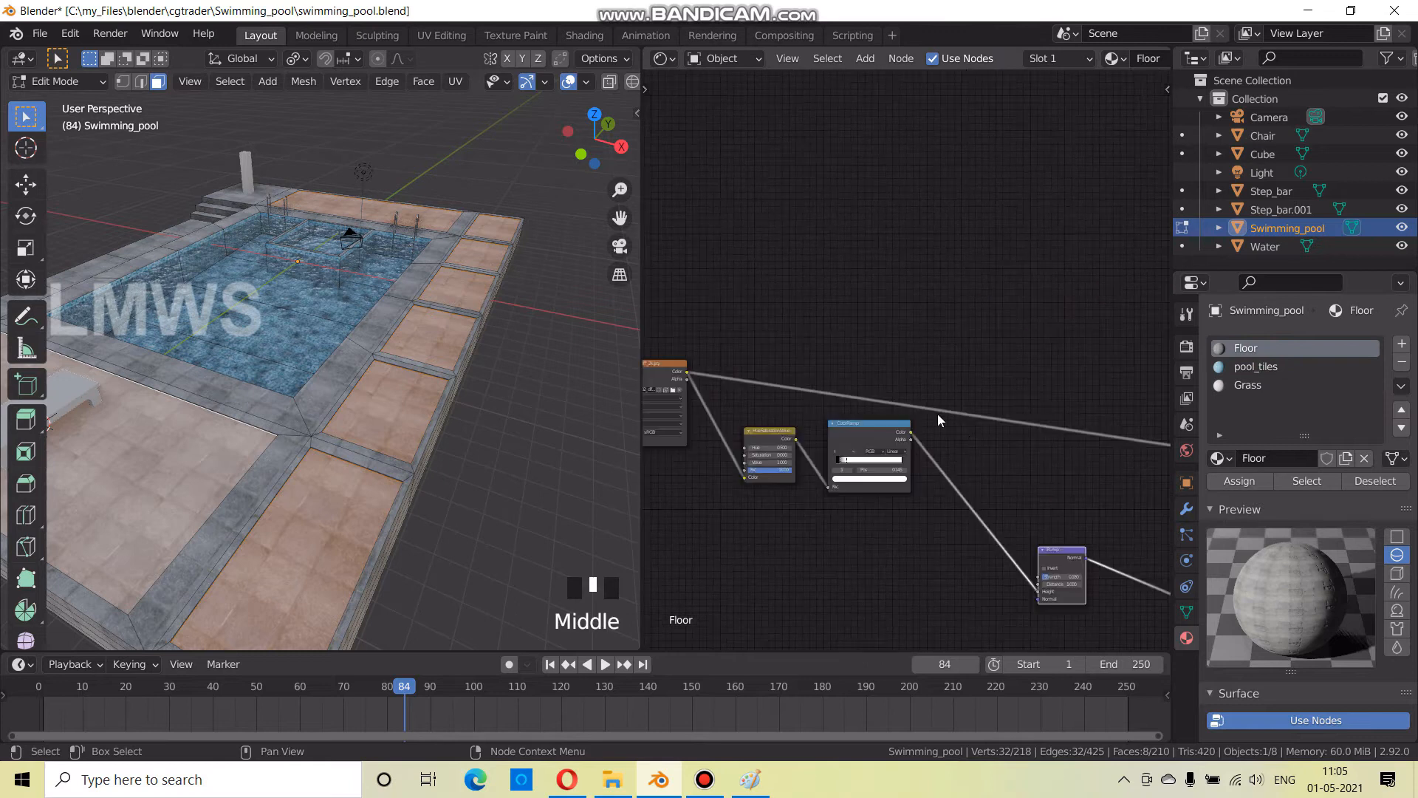
scroll(938, 414, down, 1)
middle_drag(917, 421, 1102, 424)
scroll(1099, 424, down, 3)
drag(889, 313, 685, 439)
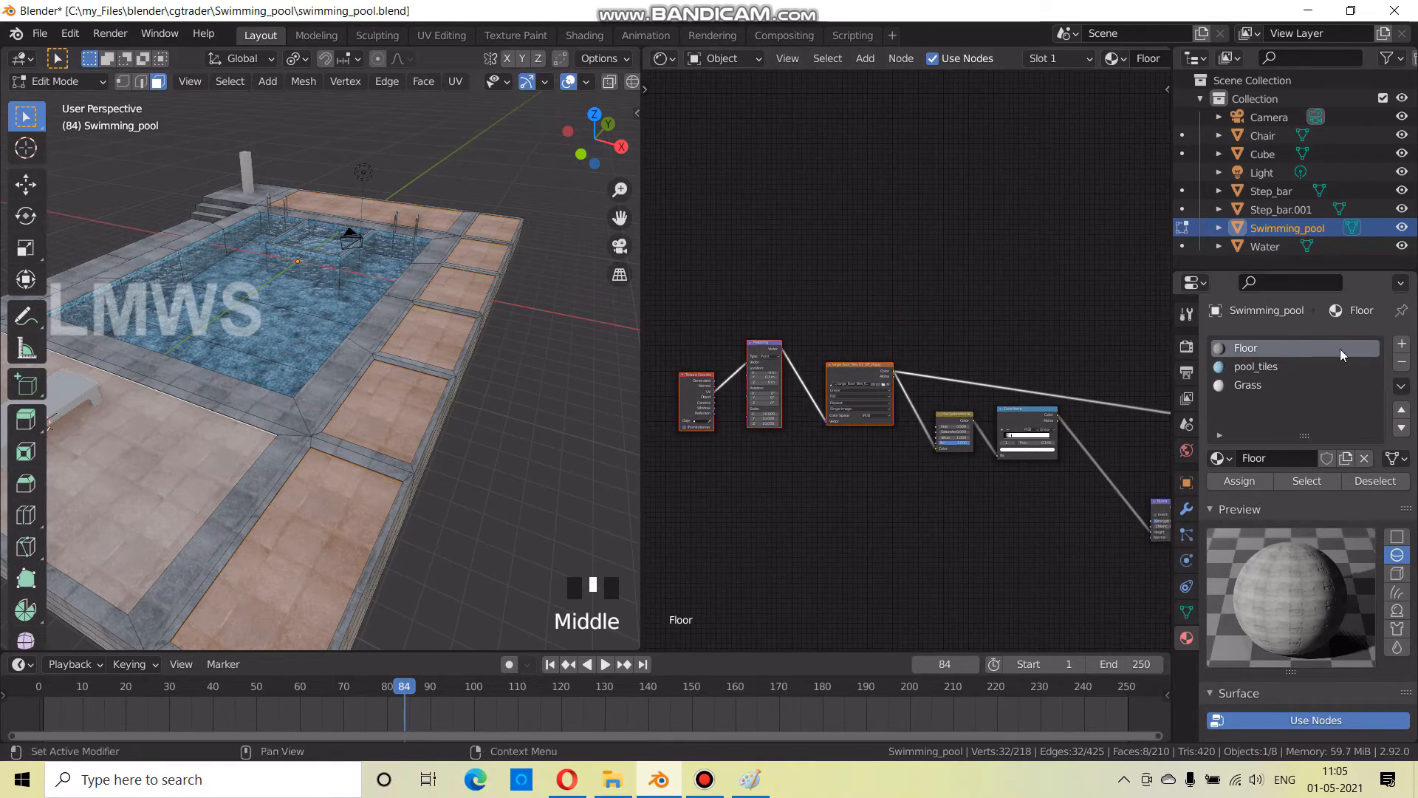
click(1265, 367)
click(1256, 385)
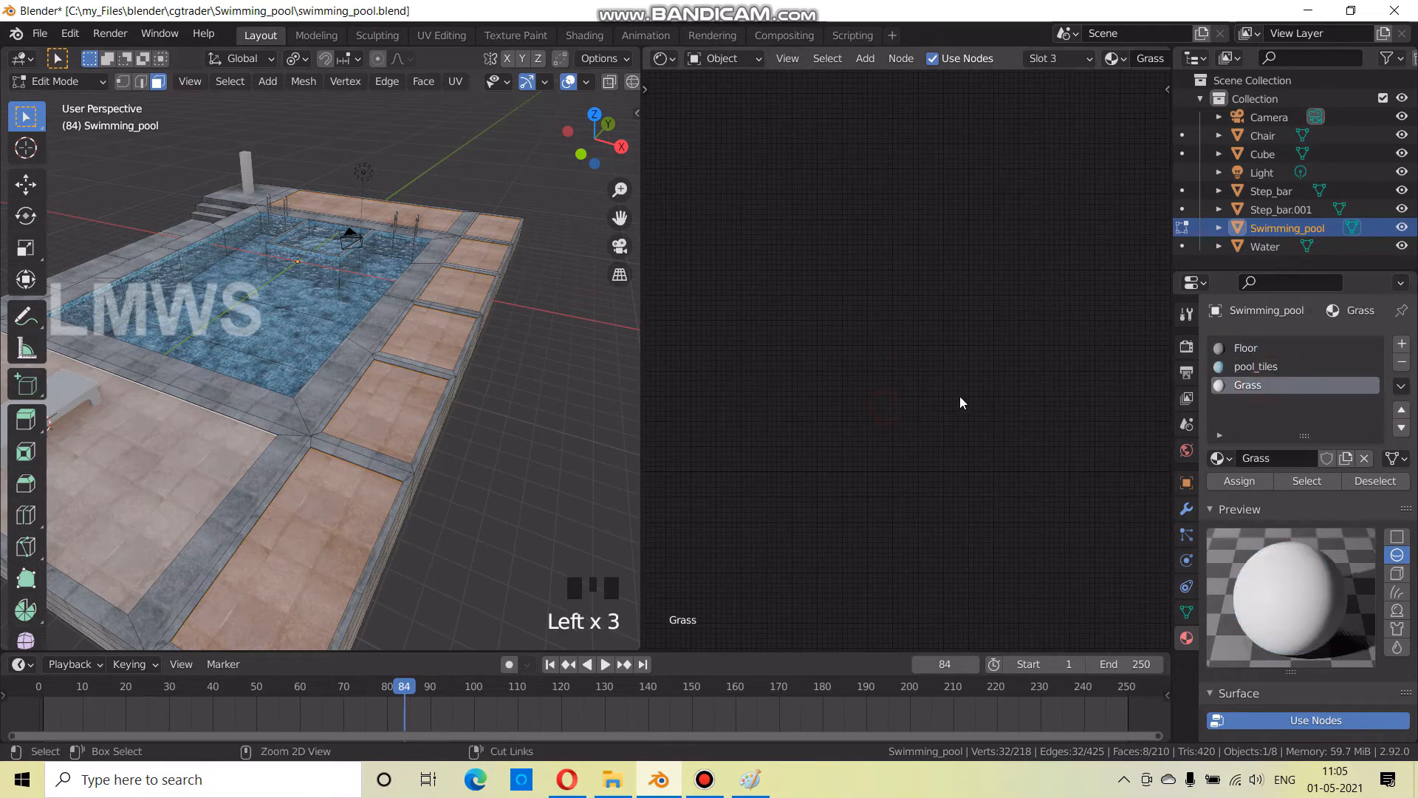
middle_drag(962, 403, 956, 465)
Load the grass image into the copied Image Texture node and connect its Color to the Principled BSDF's Base Color
click(822, 413)
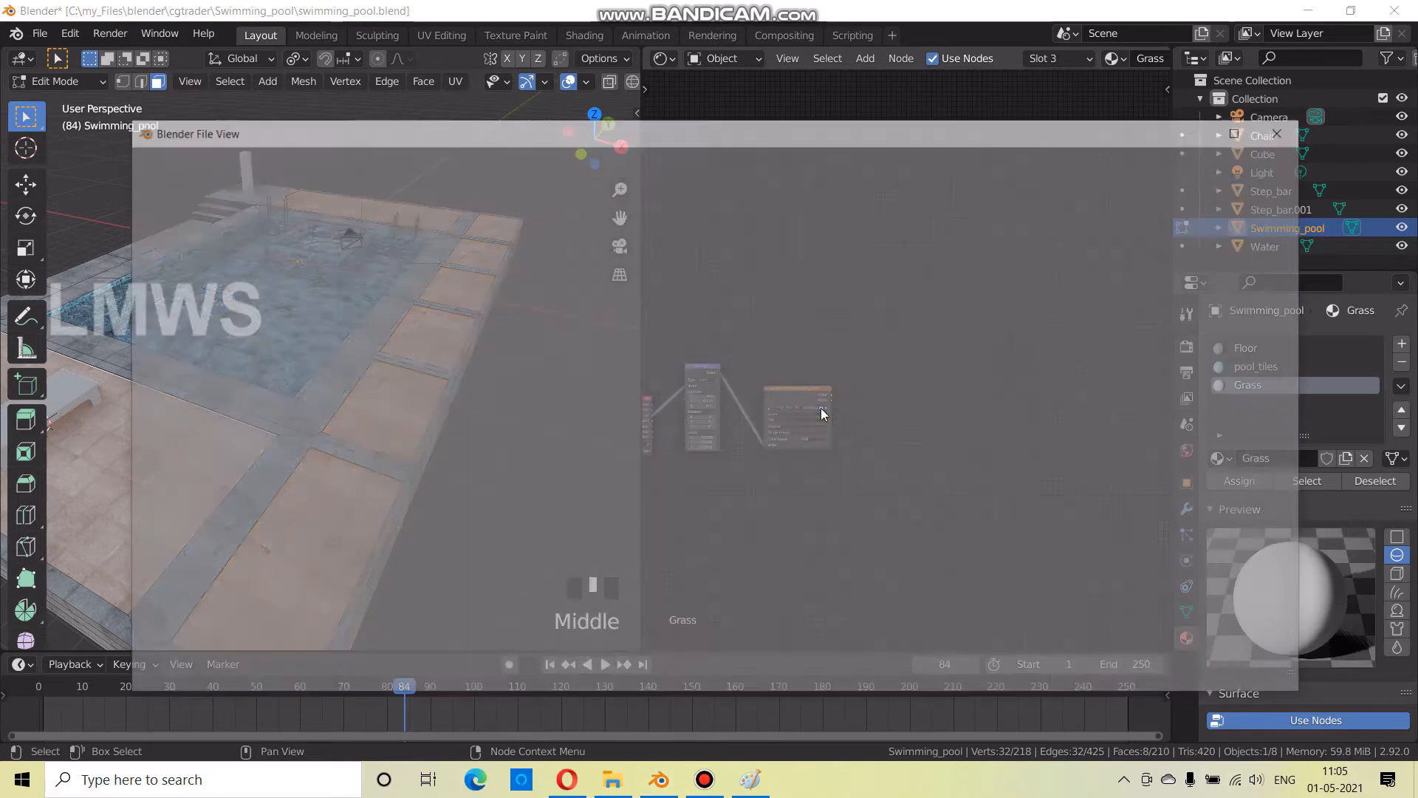
double_click(445, 247)
scroll(786, 466, down, 2)
middle_click(826, 387)
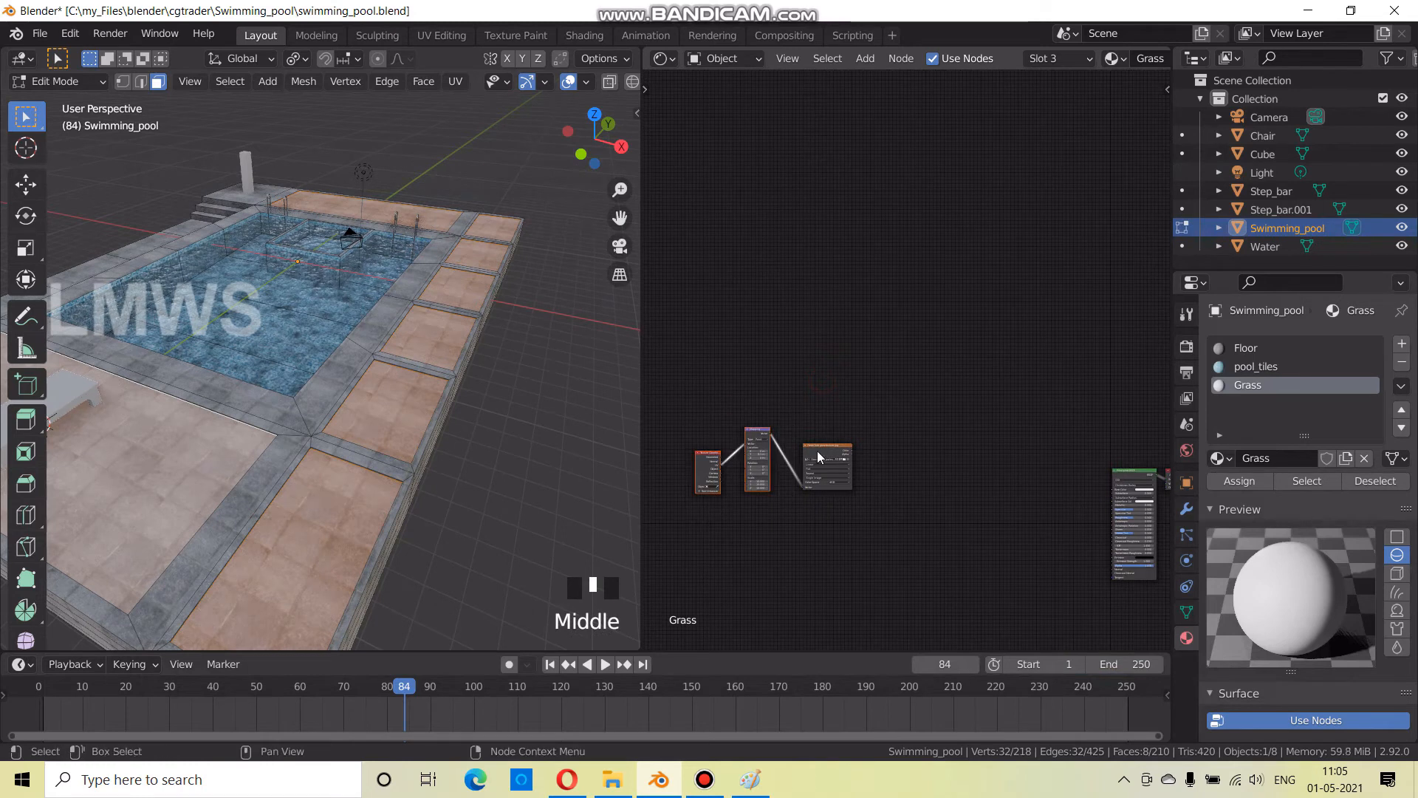
drag(878, 449, 1005, 462)
scroll(941, 468, up, 7)
middle_drag(1123, 545, 877, 463)
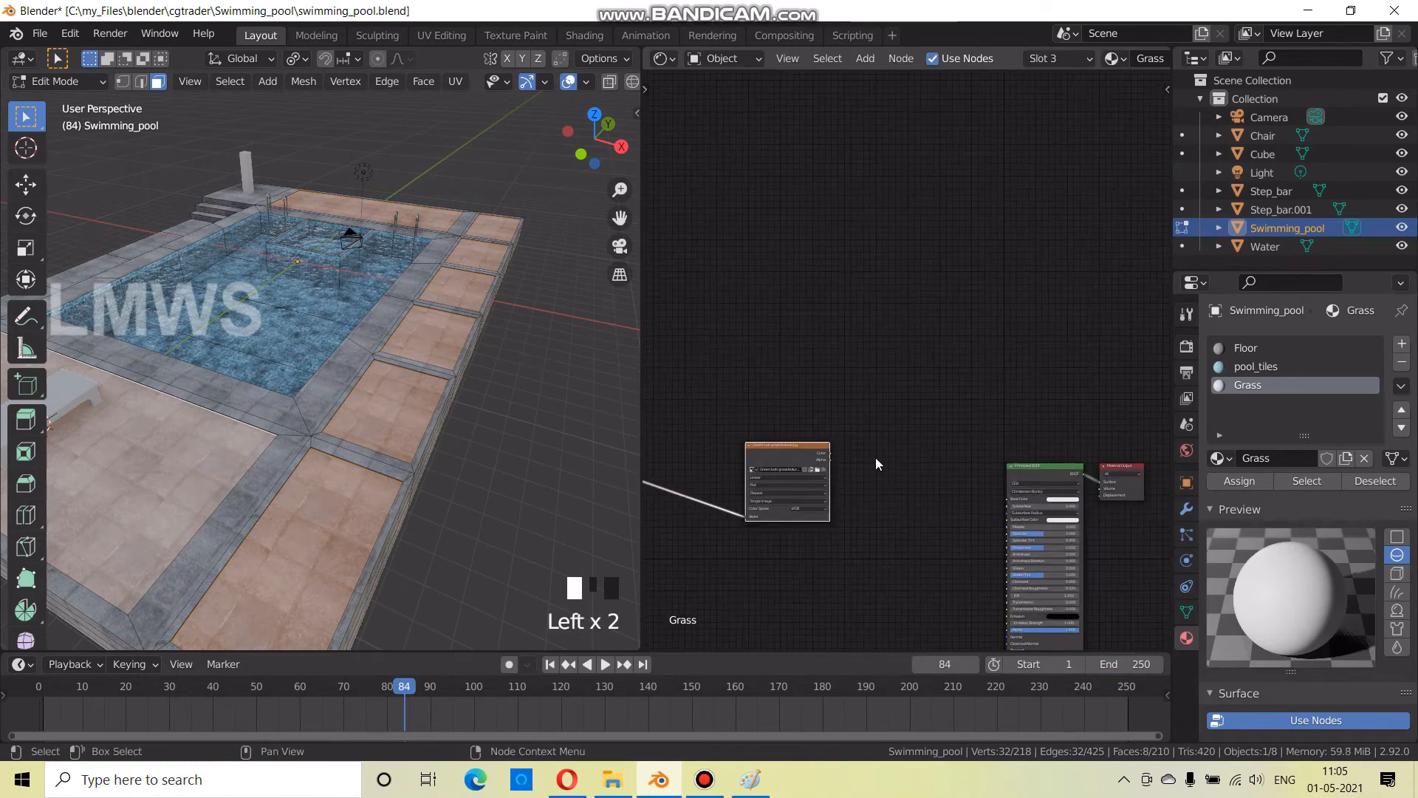
drag(830, 455, 1011, 505)
Assign the Grass material to the selected deck faces, clear the selection, and return to Object Mode
middle_drag(281, 415, 425, 414)
click(1238, 481)
mouse_move(310, 399)
middle_down()
mouse_move(173, 385)
mouse_move(299, 389)
middle_up()
key(alt+a)
key(Tab)
scroll(242, 404, up, 3)
scroll(932, 621, down, 1)
Raise the Grass material's Roughness to its maximum and save the file
middle_drag(931, 618, 795, 520)
scroll(829, 507, up, 2)
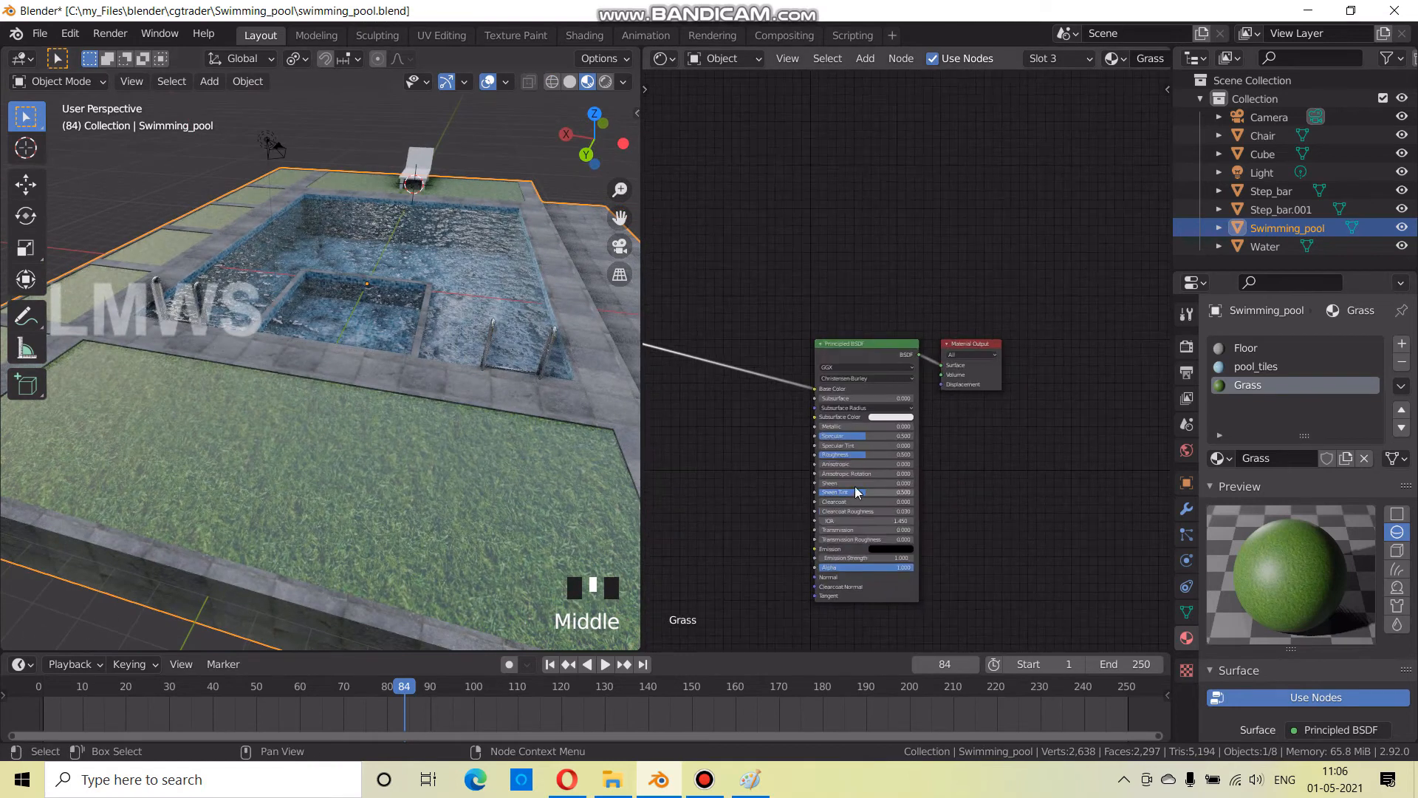
drag(894, 455, 900, 472)
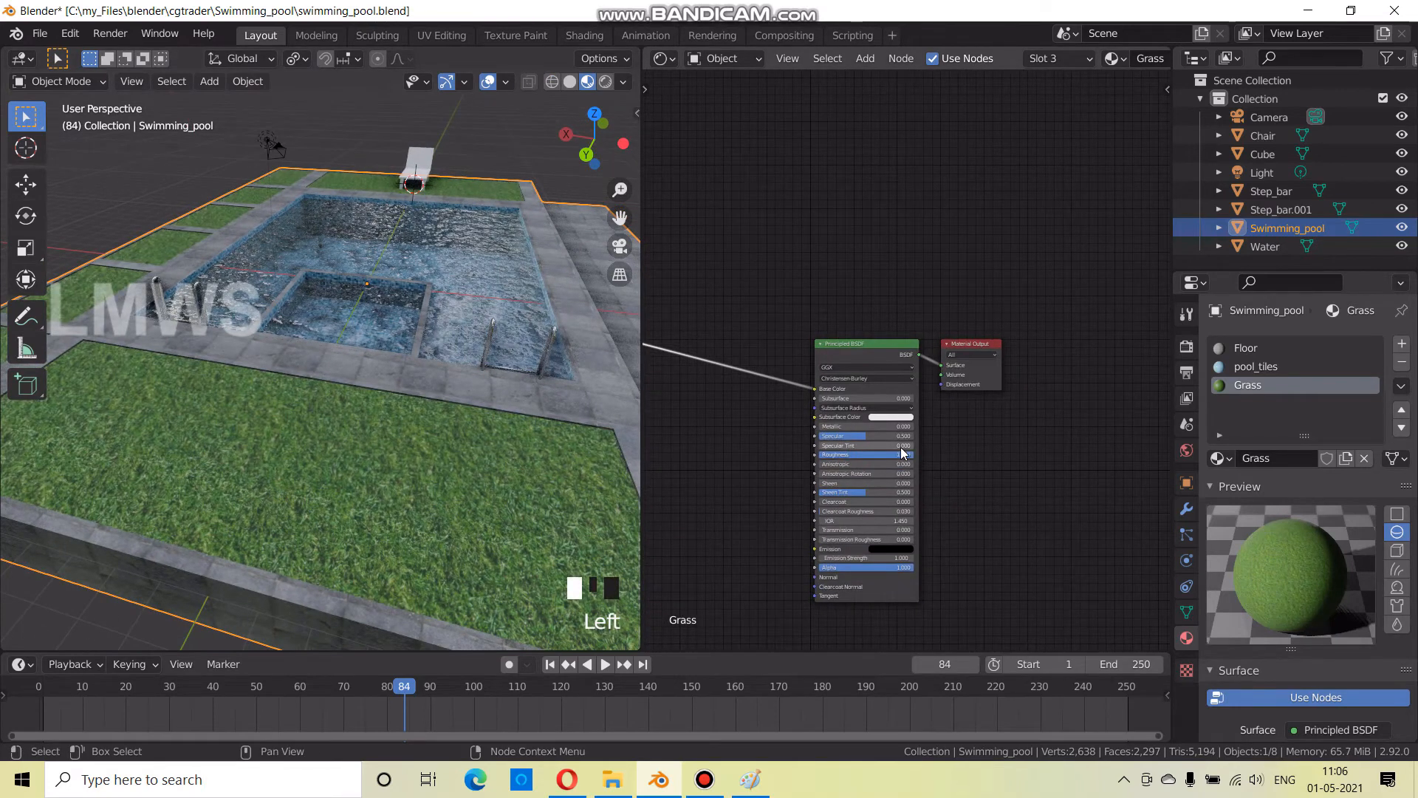
key(ctrl+s)
Set the X, Y and Z scale of the Grass material's Mapping node to 50 and inspect the grass
scroll(785, 455, down, 1)
middle_drag(784, 456, 962, 431)
scroll(879, 384, up, 1)
middle_drag(975, 279, 1170, 328)
scroll(812, 412, up, 3)
middle_drag(748, 431, 1095, 374)
scroll(813, 423, down, 4)
middle_drag(889, 450, 1005, 490)
scroll(844, 468, up, 2)
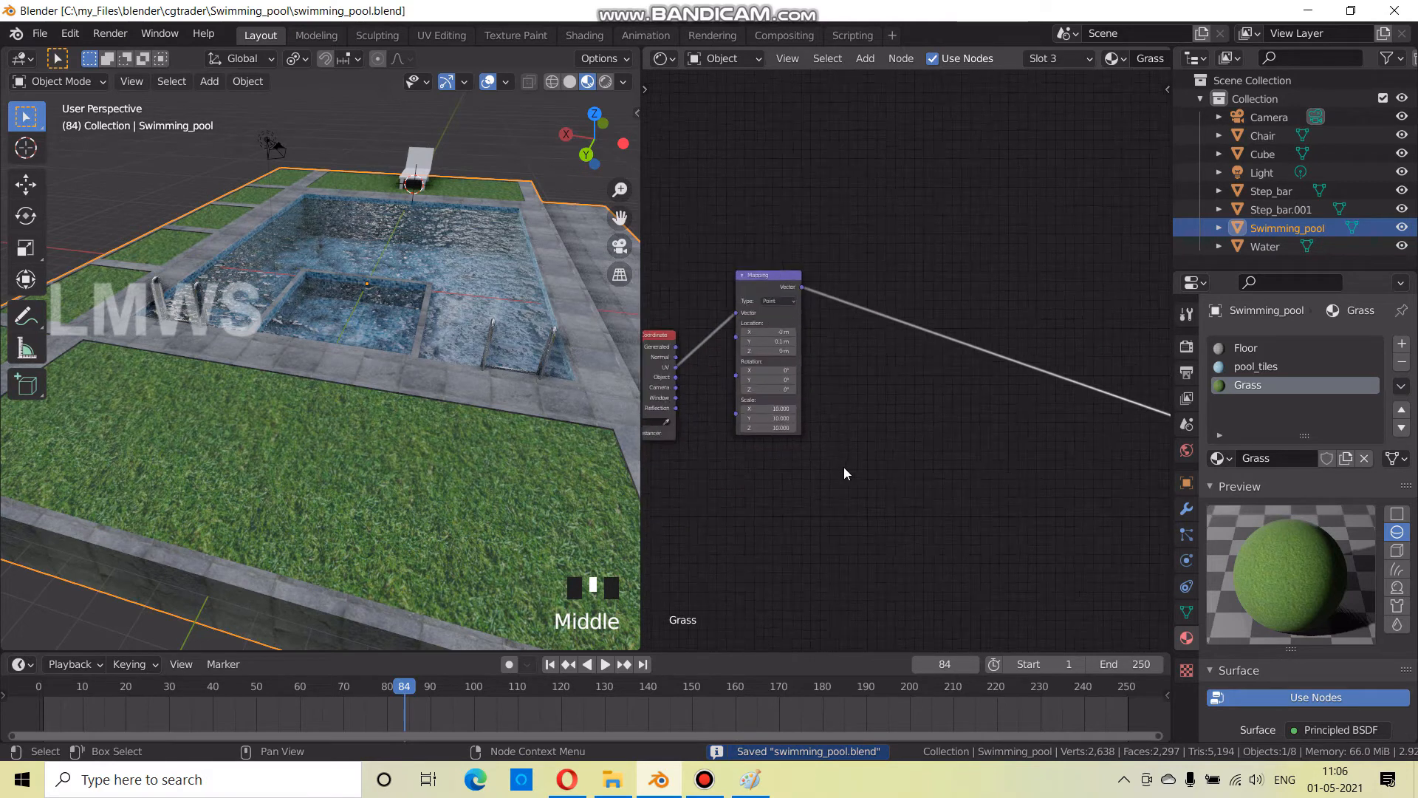
scroll(845, 473, up, 1)
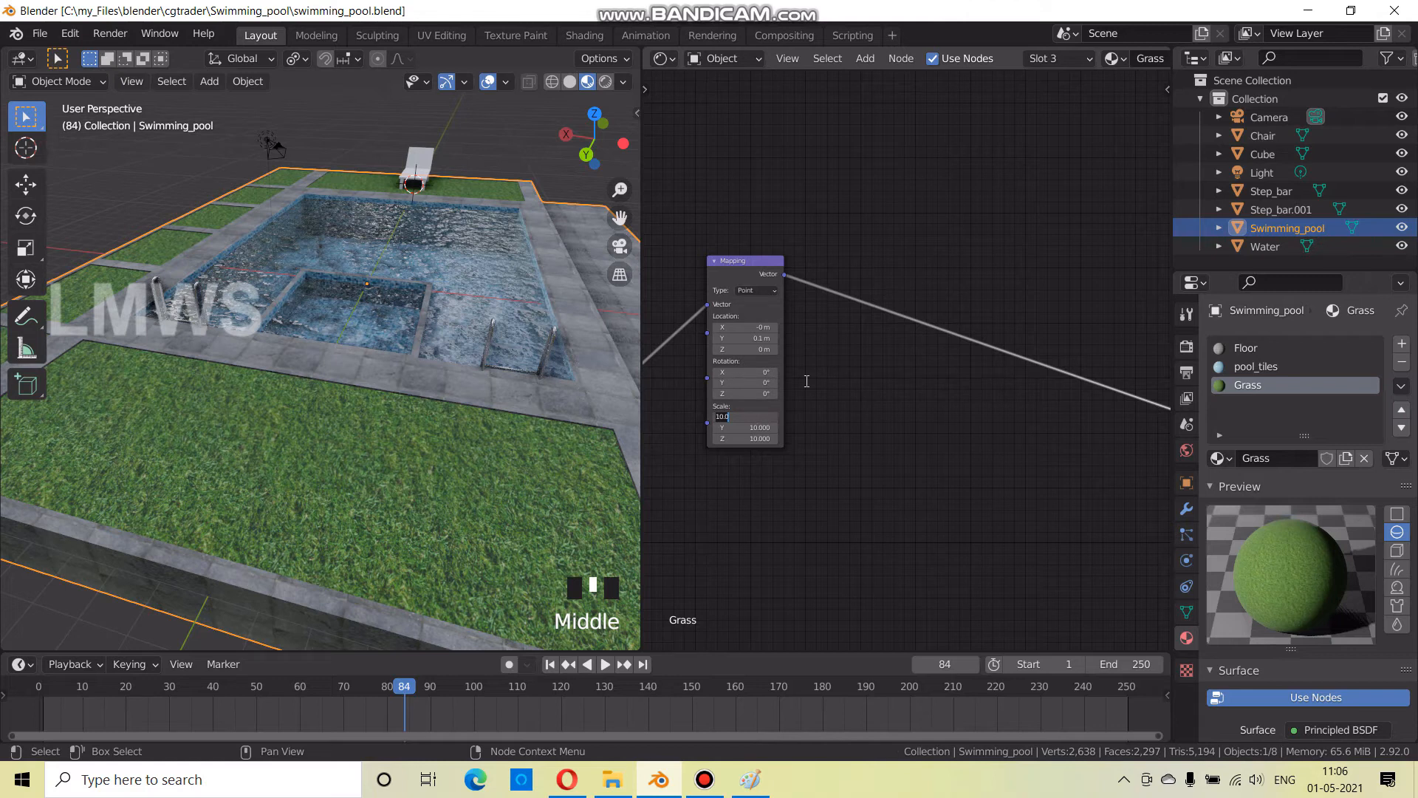
text(50)
key(Tab)
text(50)
key(Tab)
text(50)
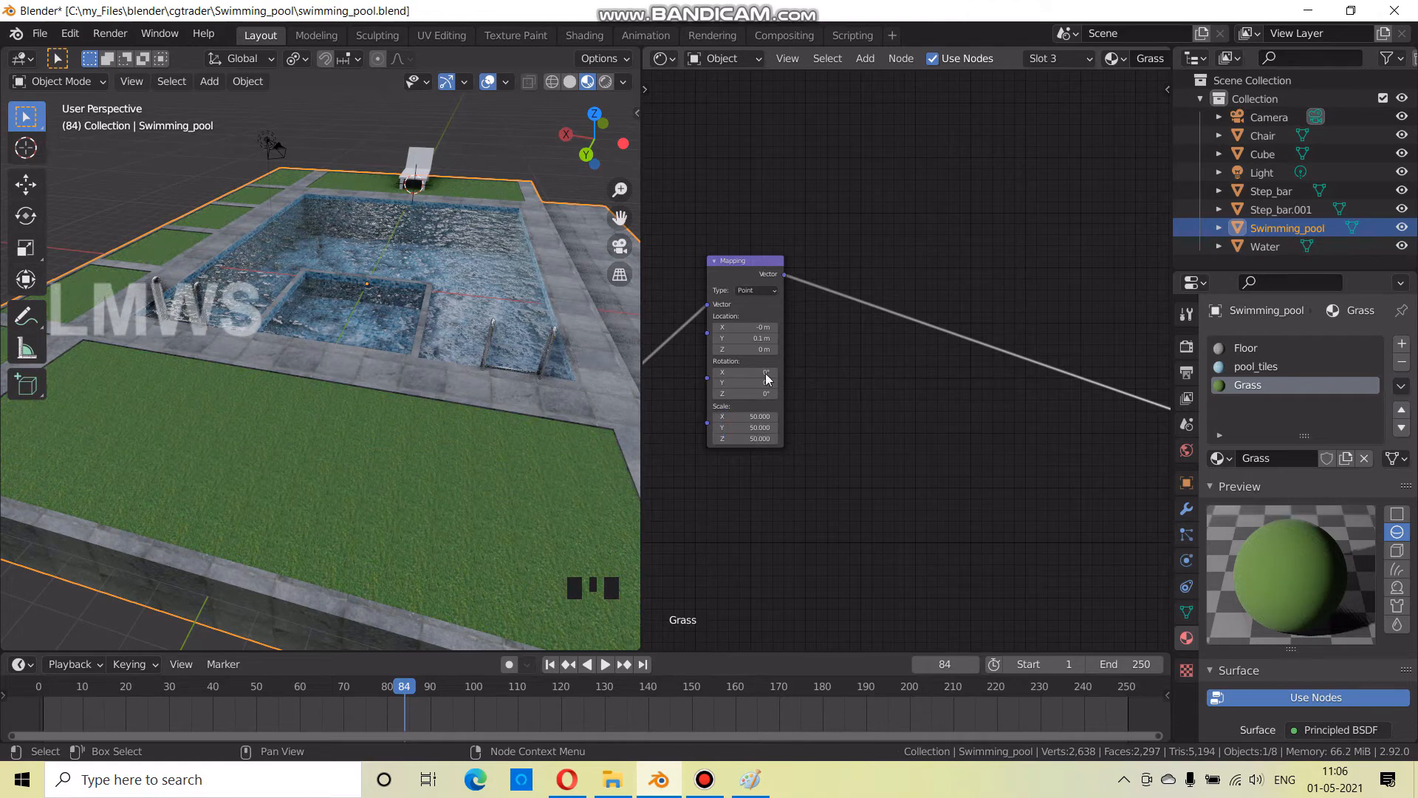
middle_drag(583, 472, 384, 474)
scroll(388, 488, up, 3)
scroll(508, 494, down, 1)
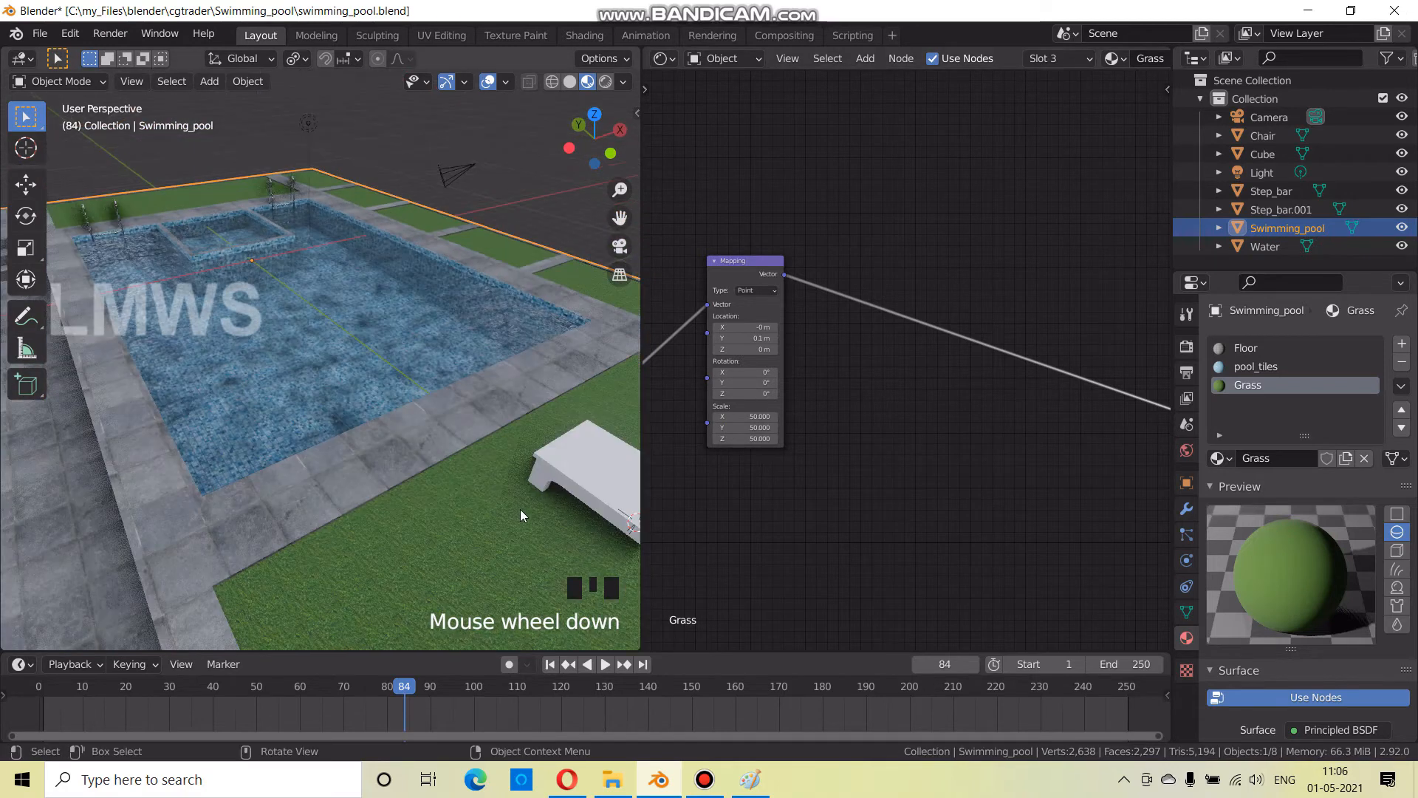
Set the X, Y and Z scale of the Grass material's Mapping node to 25 and save the file
click(753, 425)
text(2)
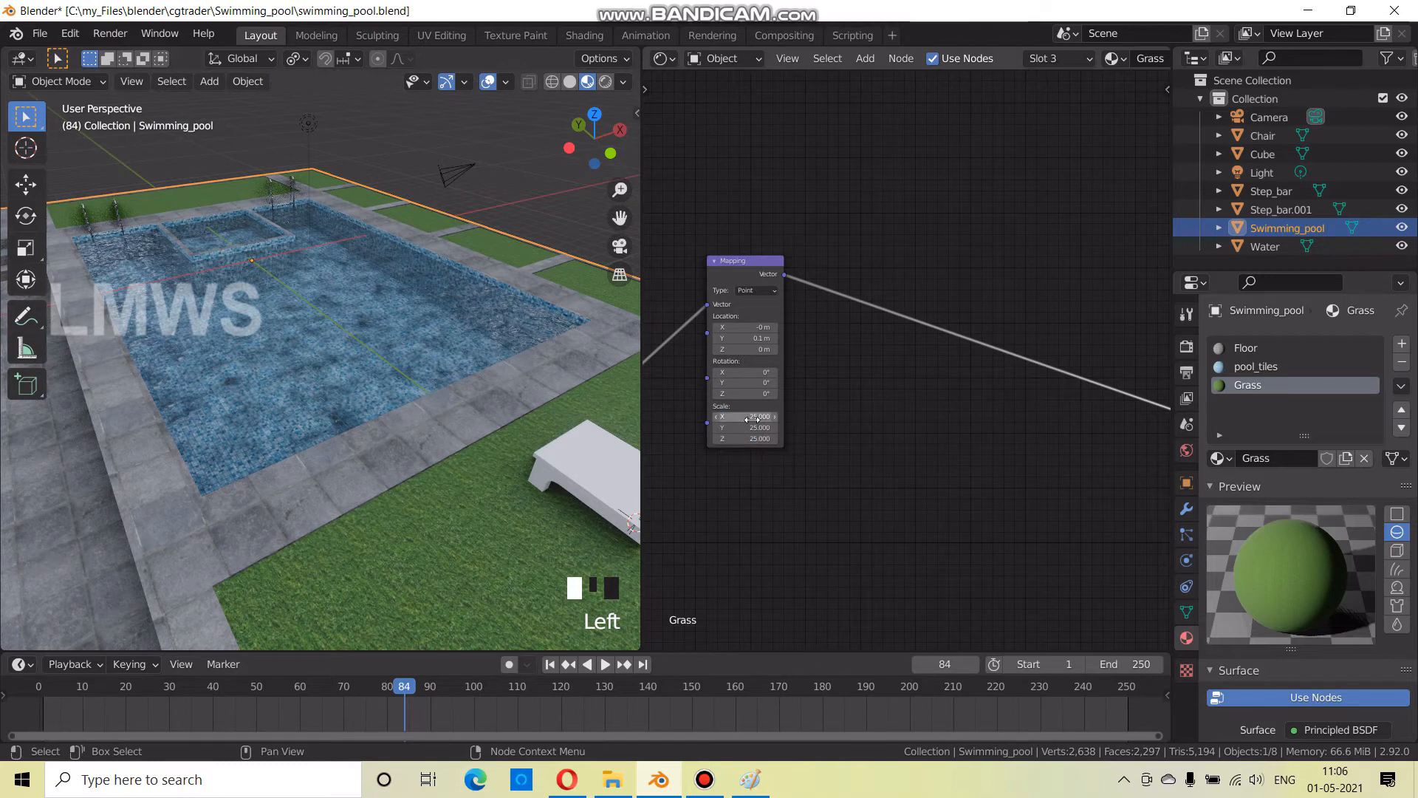
scroll(190, 493, down, 2)
middle_drag(263, 526, 306, 523)
scroll(307, 523, up, 3)
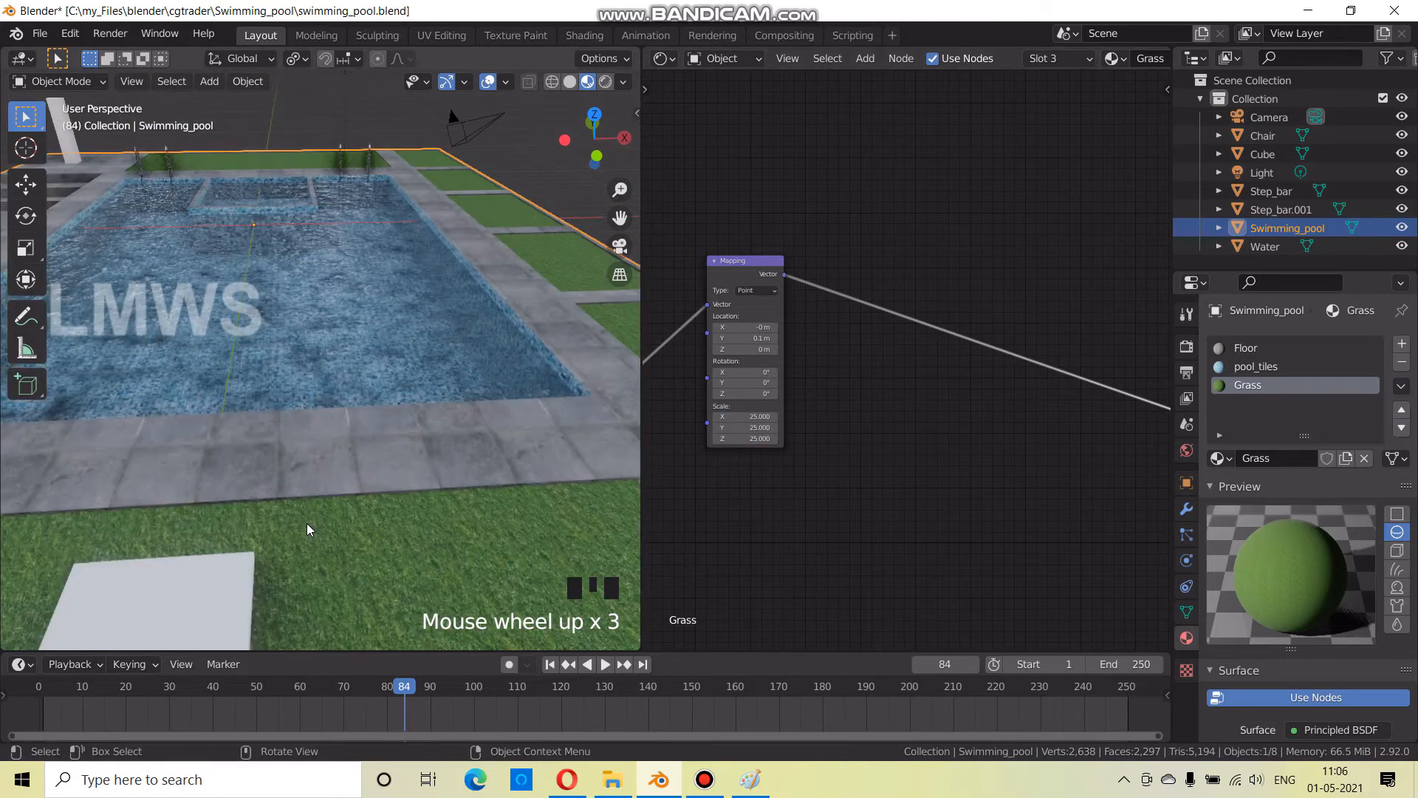
scroll(308, 523, down, 1)
middle_drag(231, 579, 241, 529)
key(ctrl+s)
scroll(265, 480, down, 3)
scroll(244, 529, up, 1)
key(ctrl+s)
scroll(319, 503, down, 1)
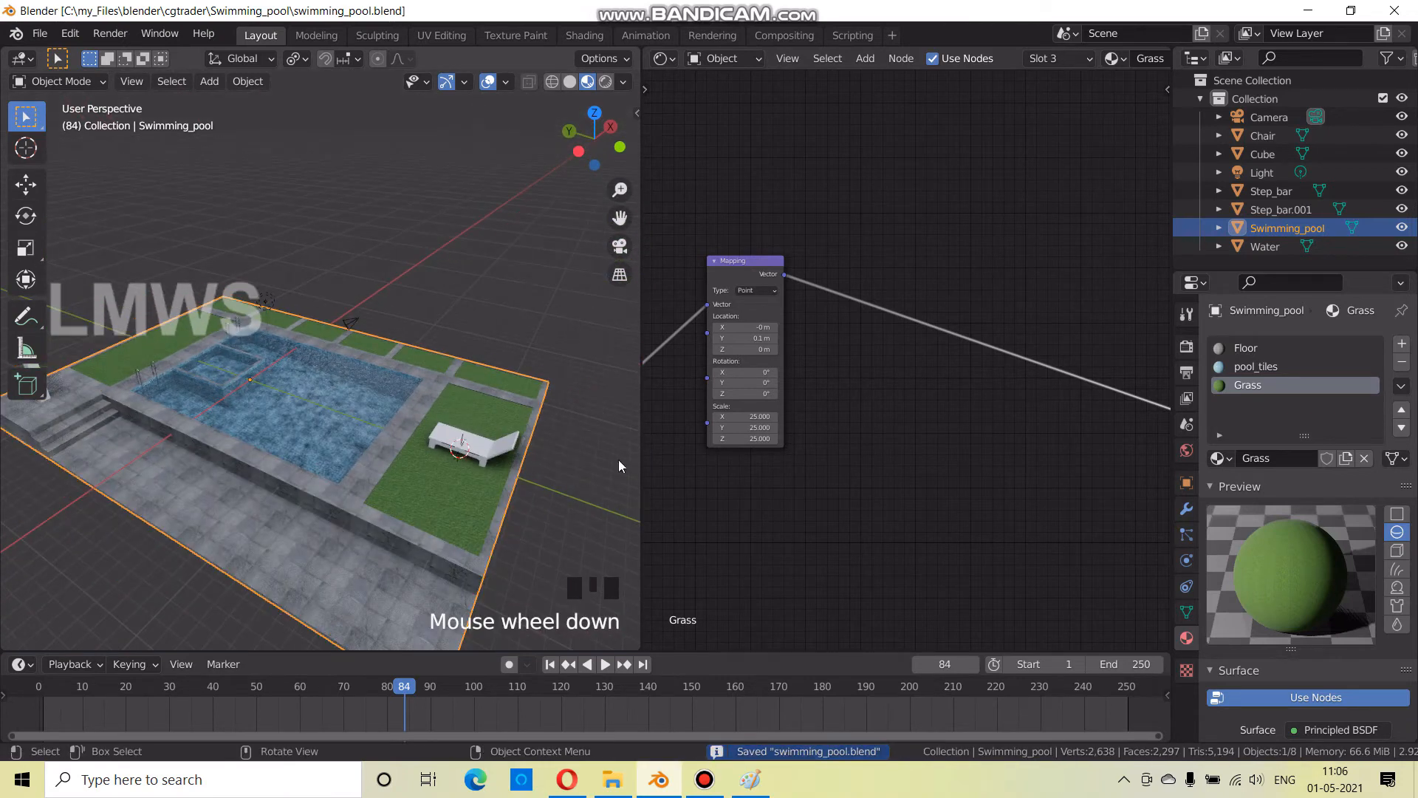
Rearrange the Grass material's texture nodes to leave room between the Image Texture and the Principled BSDF
scroll(923, 513, down, 2)
scroll(924, 513, down, 2)
middle_drag(1008, 533, 724, 409)
scroll(857, 365, down, 10)
drag(784, 209, 666, 347)
drag(741, 286, 810, 285)
scroll(972, 335, up, 4)
middle_drag(774, 473, 524, 494)
scroll(699, 427, up, 4)
middle_drag(702, 433, 822, 453)
drag(824, 278, 727, 256)
key(shift+a)
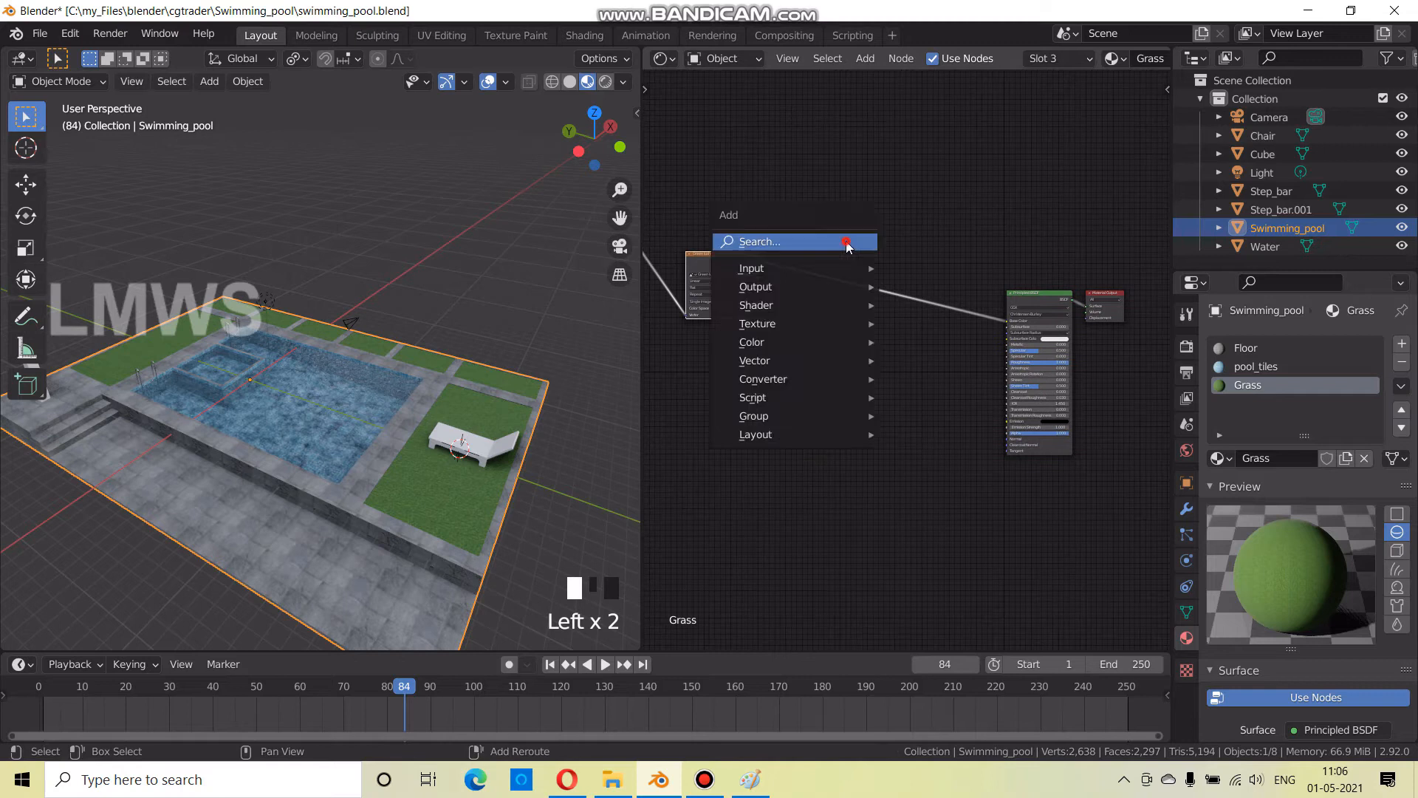
click(847, 243)
text(bm)
key(Return)
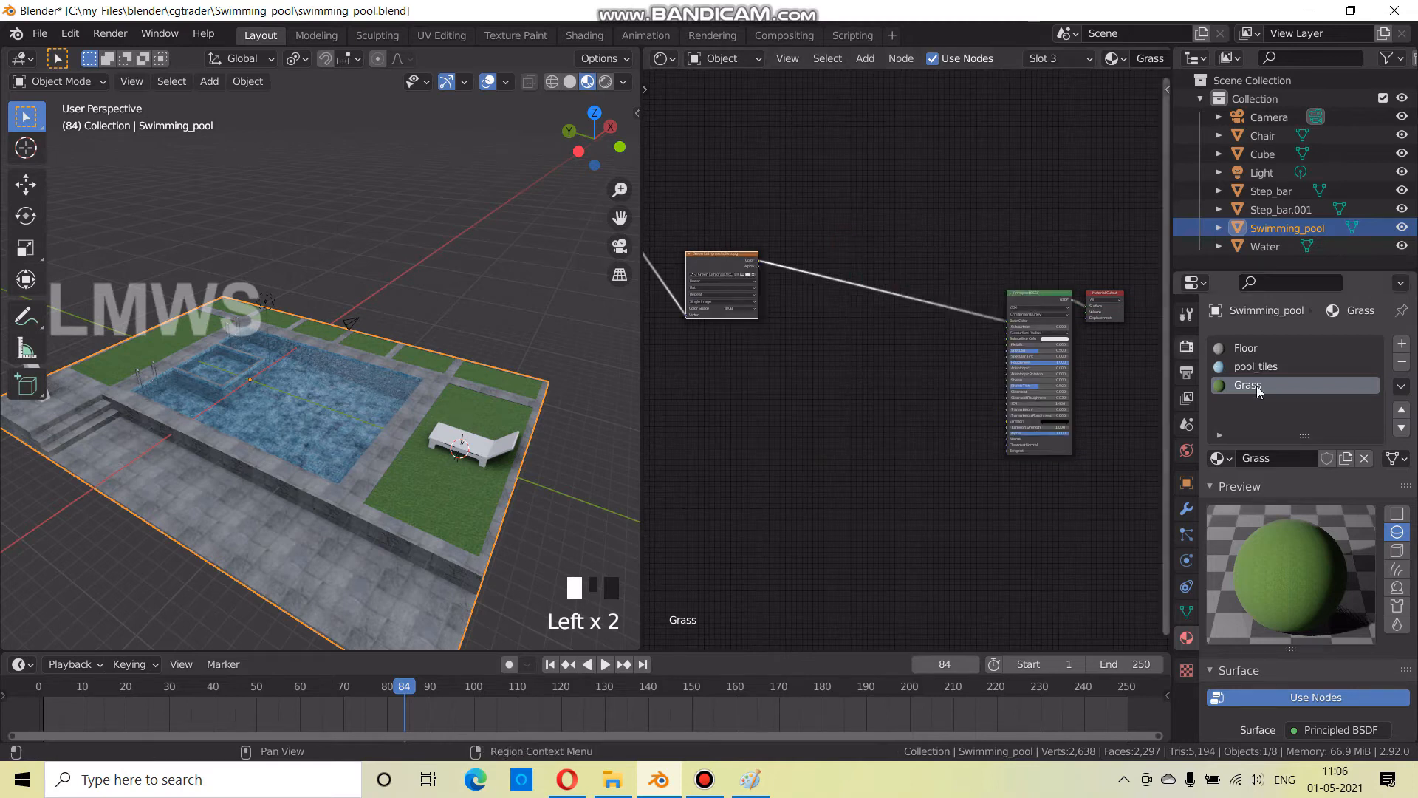
Copy the Hue Saturation Value, ColorRamp and Bump nodes from the Floor material into the Grass material
click(1247, 347)
scroll(741, 343, down, 2)
drag(686, 299, 923, 477)
click(1269, 382)
click(823, 402)
key(ctrl+v)
scroll(813, 385, up, 2)
middle_drag(813, 385, 789, 394)
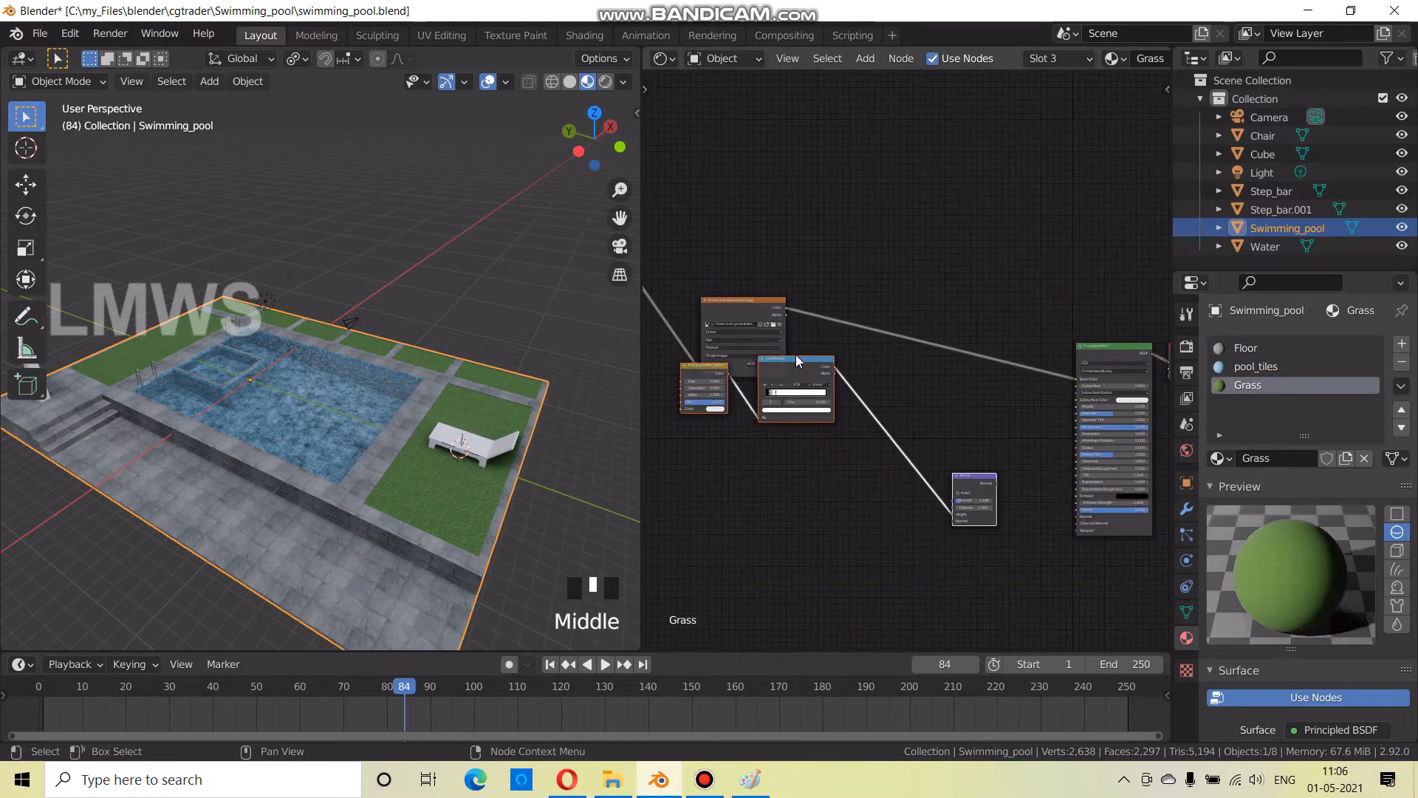
Space out the Grass material's nodes by moving the Hue Saturation Value node and the Image Texture node clear of the ColorRamp
click(813, 387)
drag(697, 372, 707, 408)
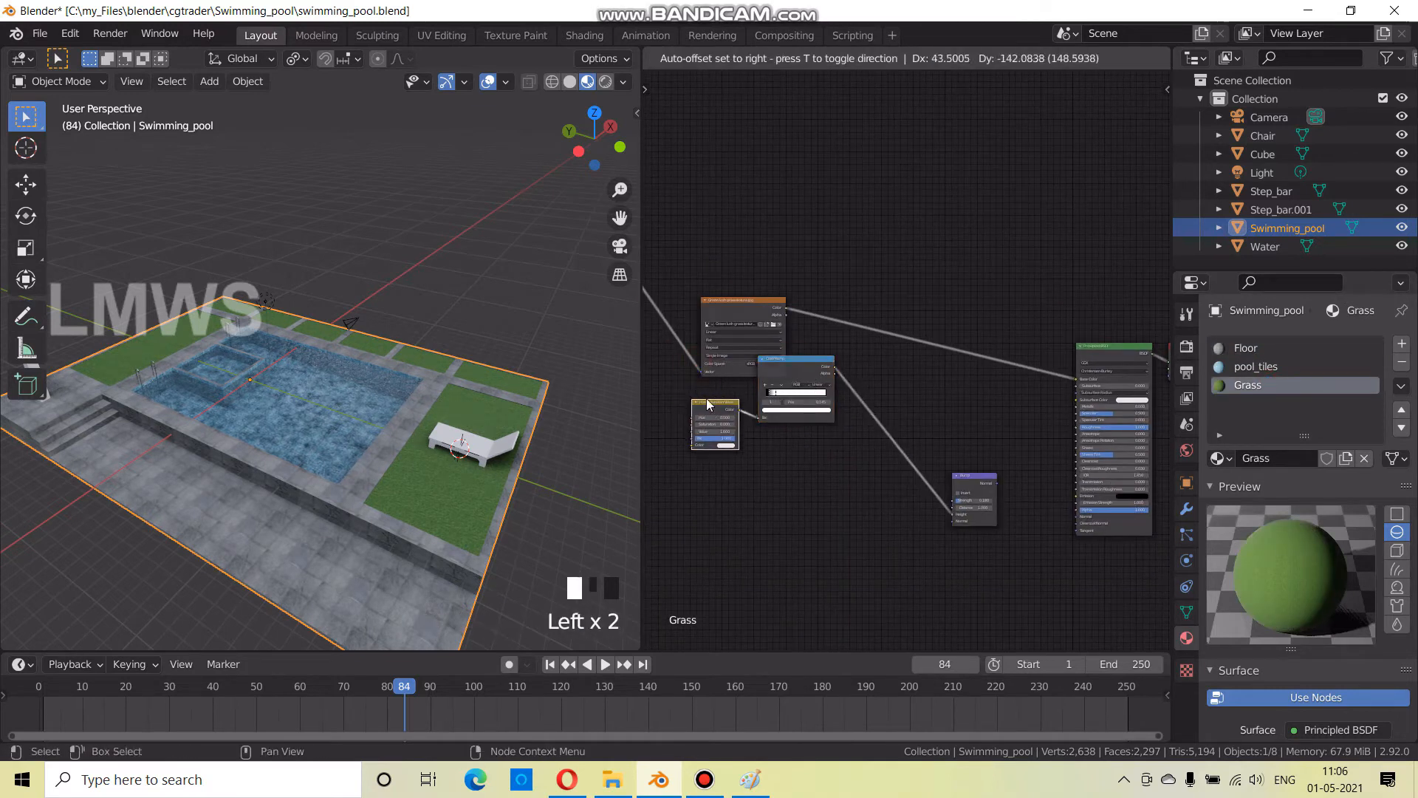
drag(739, 332, 676, 261)
Link the grass Image Texture's Color to Hue Saturation Value's Color and Bump's Normal to the Principled BSDF's Normal, and save the file
click(704, 779)
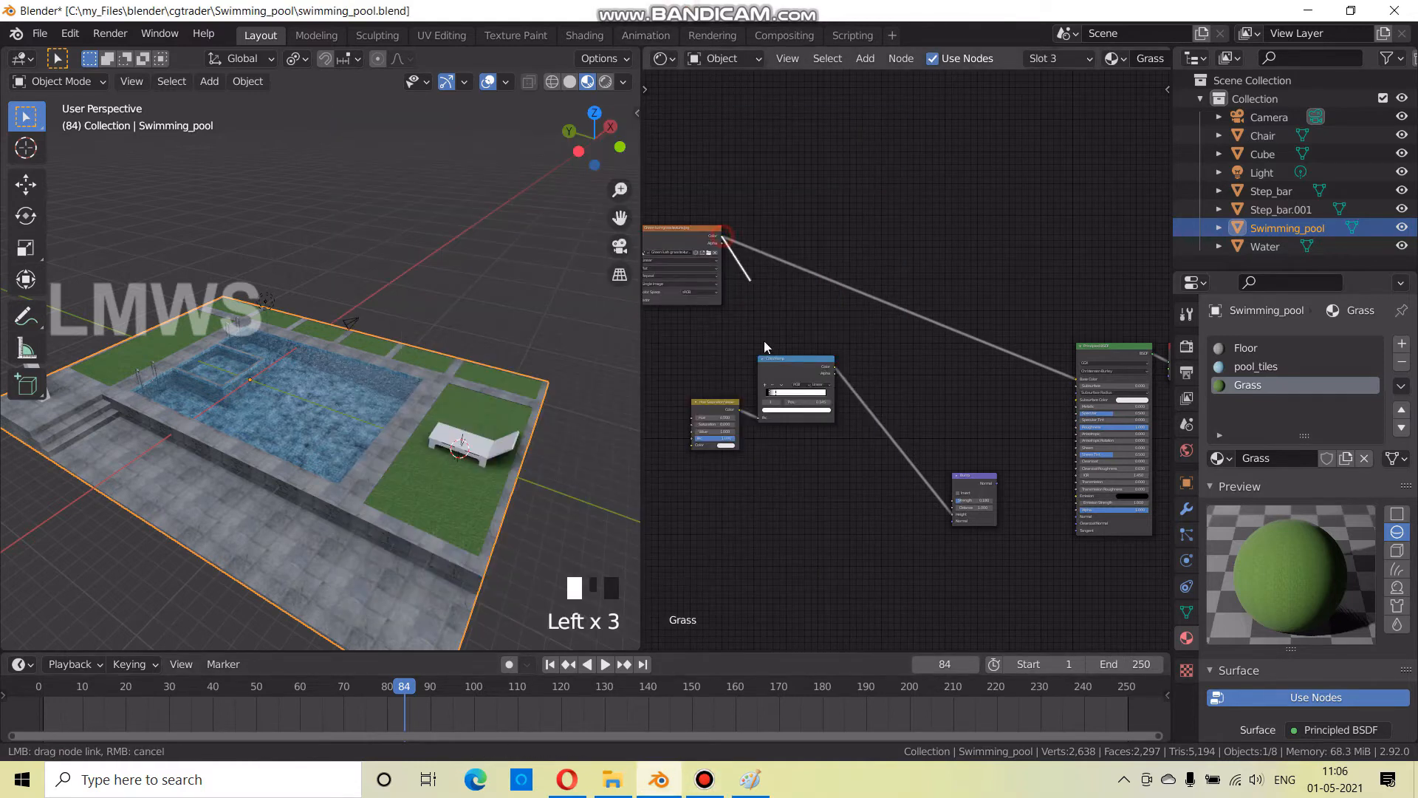
drag(764, 340, 690, 446)
drag(996, 484, 1086, 525)
key(ctrl+s)
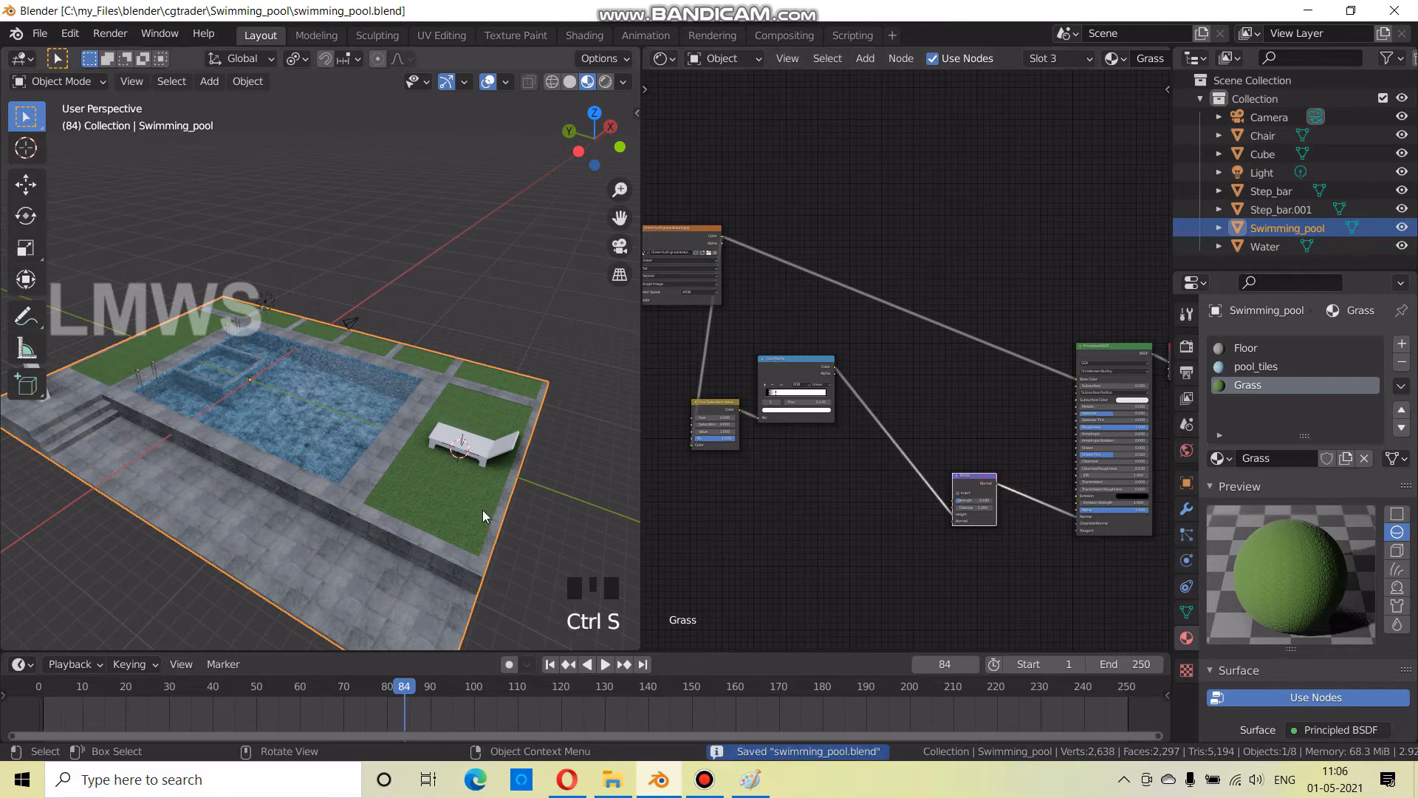
Adjust the Grass material's ColorRamp with the white stop at the far end and the black stop at position 0.120
scroll(481, 510, up, 3)
shift+middle_drag(551, 501, 460, 498)
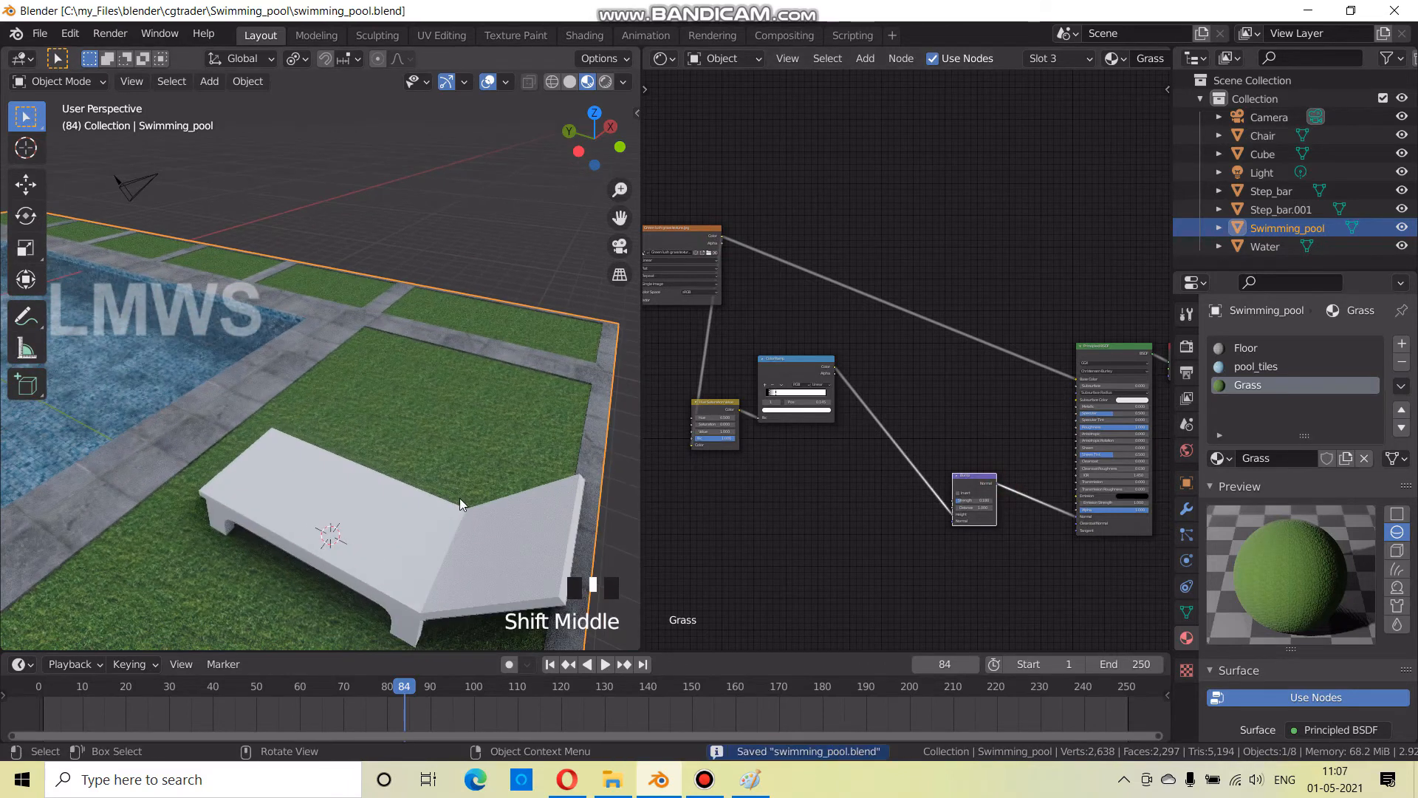
scroll(460, 498, up, 1)
scroll(786, 496, up, 6)
middle_drag(873, 471, 1003, 449)
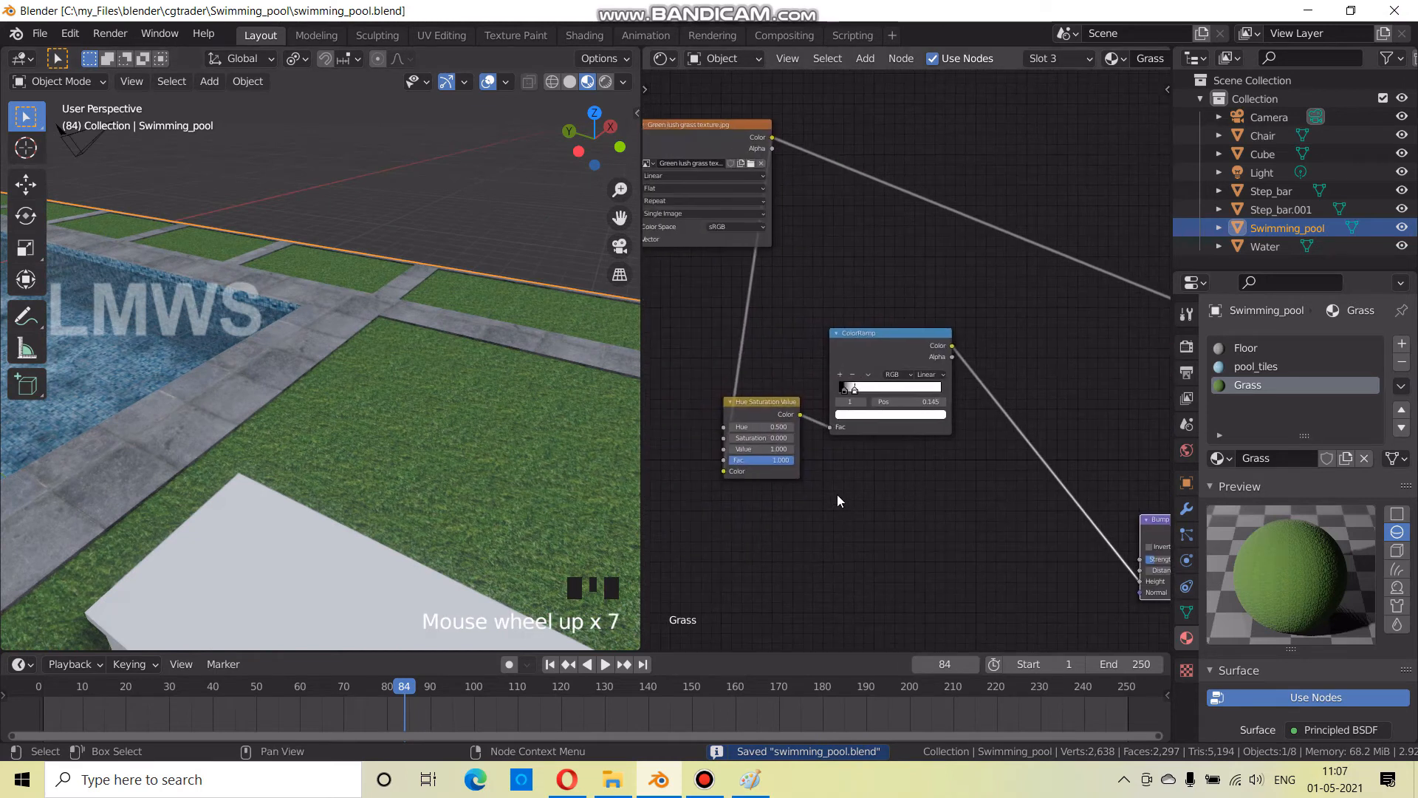
middle_drag(520, 495, 444, 494)
scroll(456, 499, up, 3)
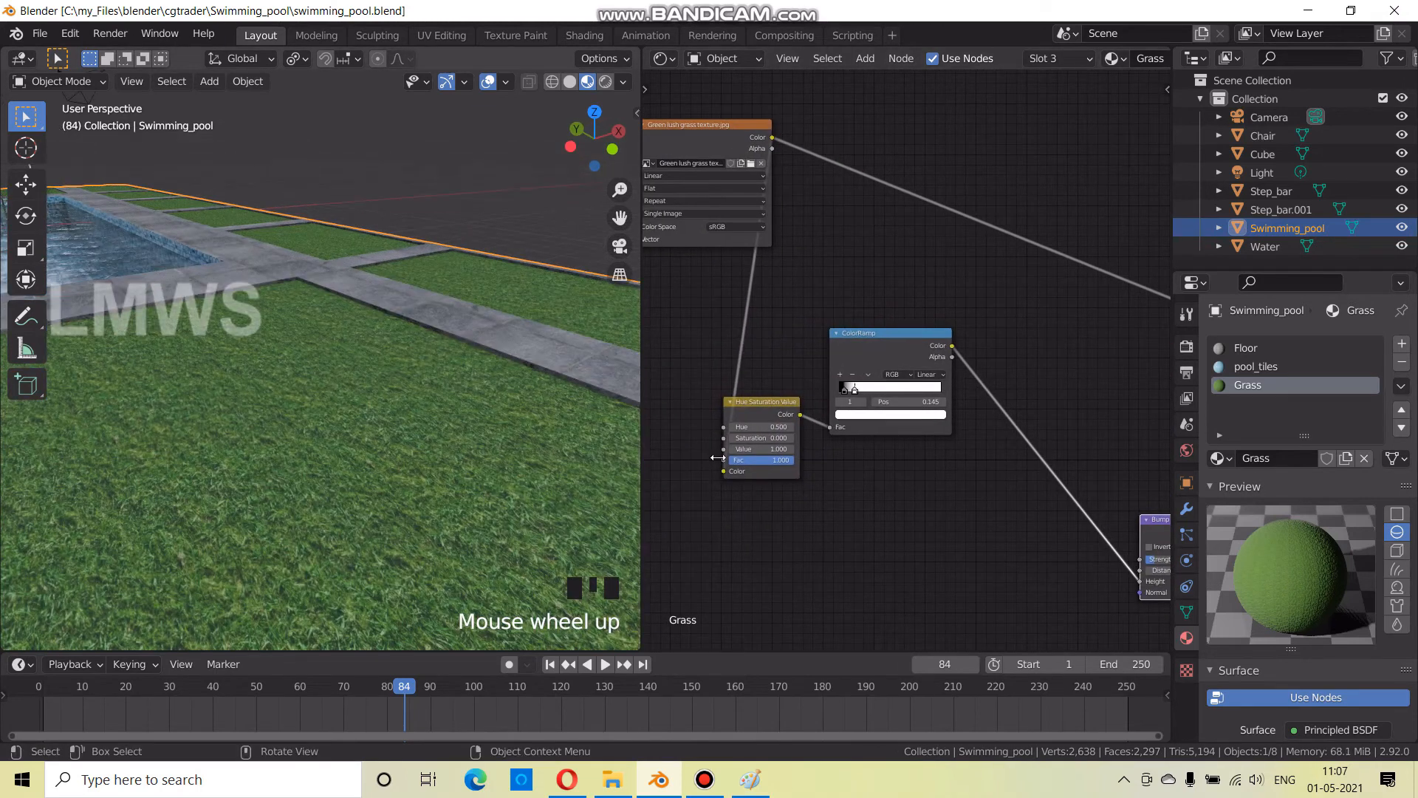
scroll(890, 551, up, 3)
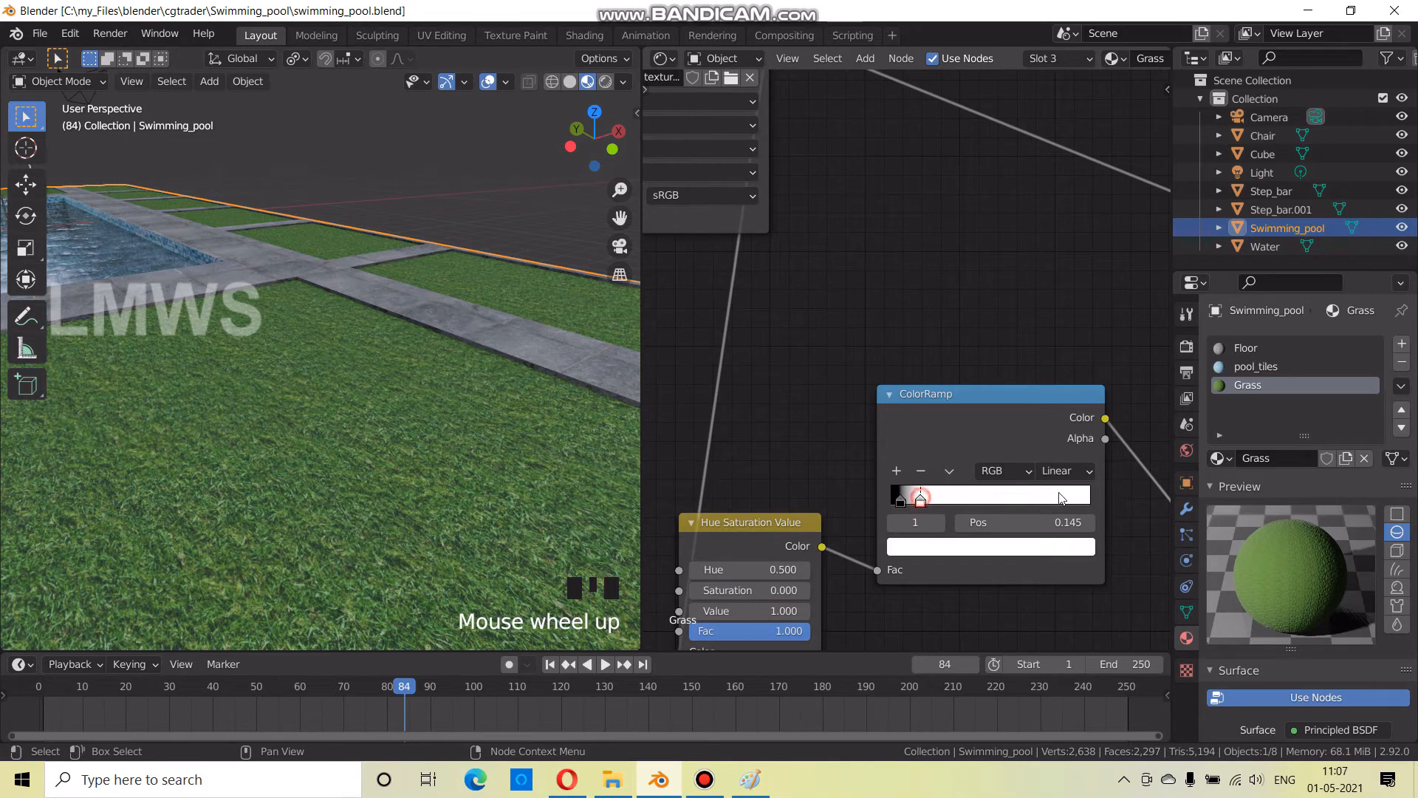
drag(1062, 498, 1092, 498)
drag(964, 499, 1037, 503)
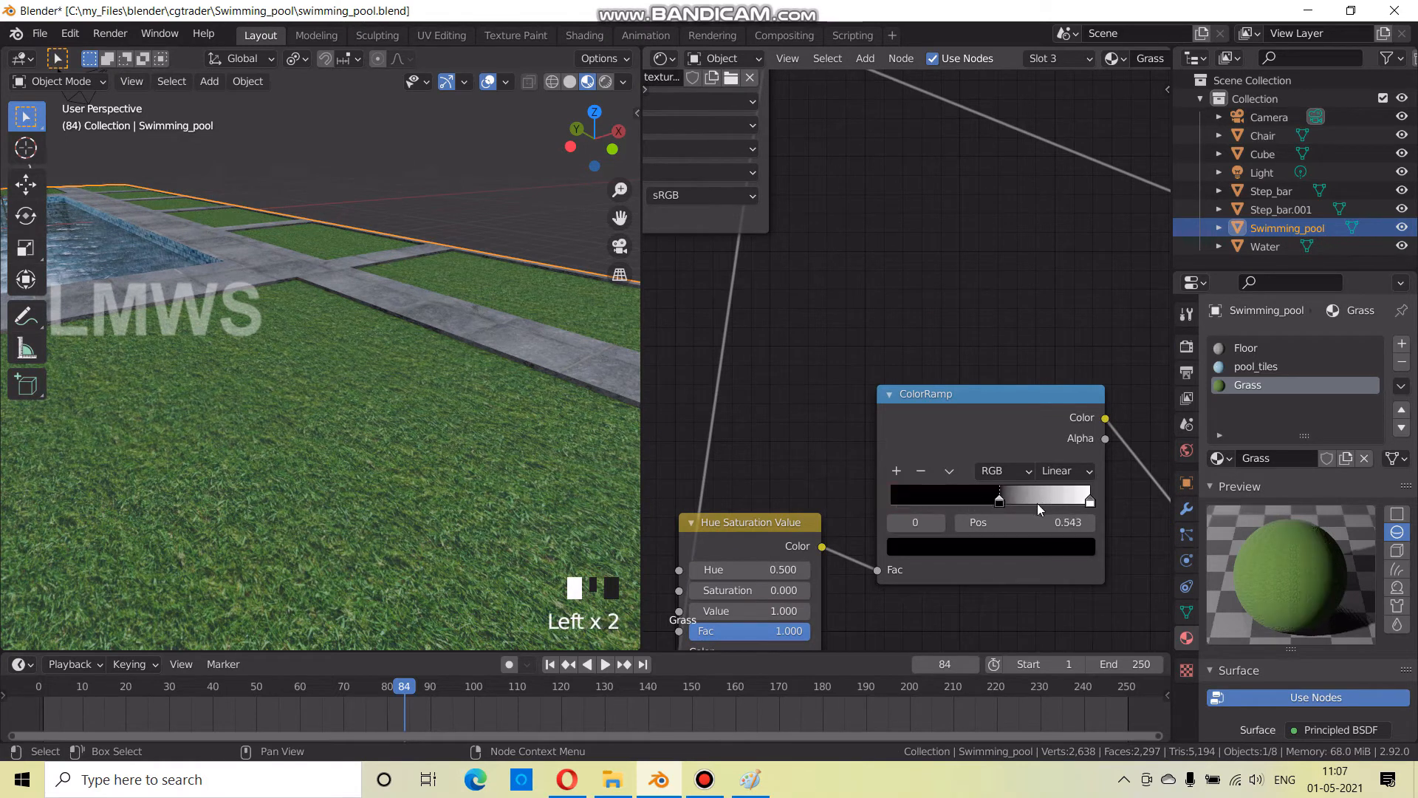
drag(946, 507, 758, 477)
scroll(758, 477, down, 13)
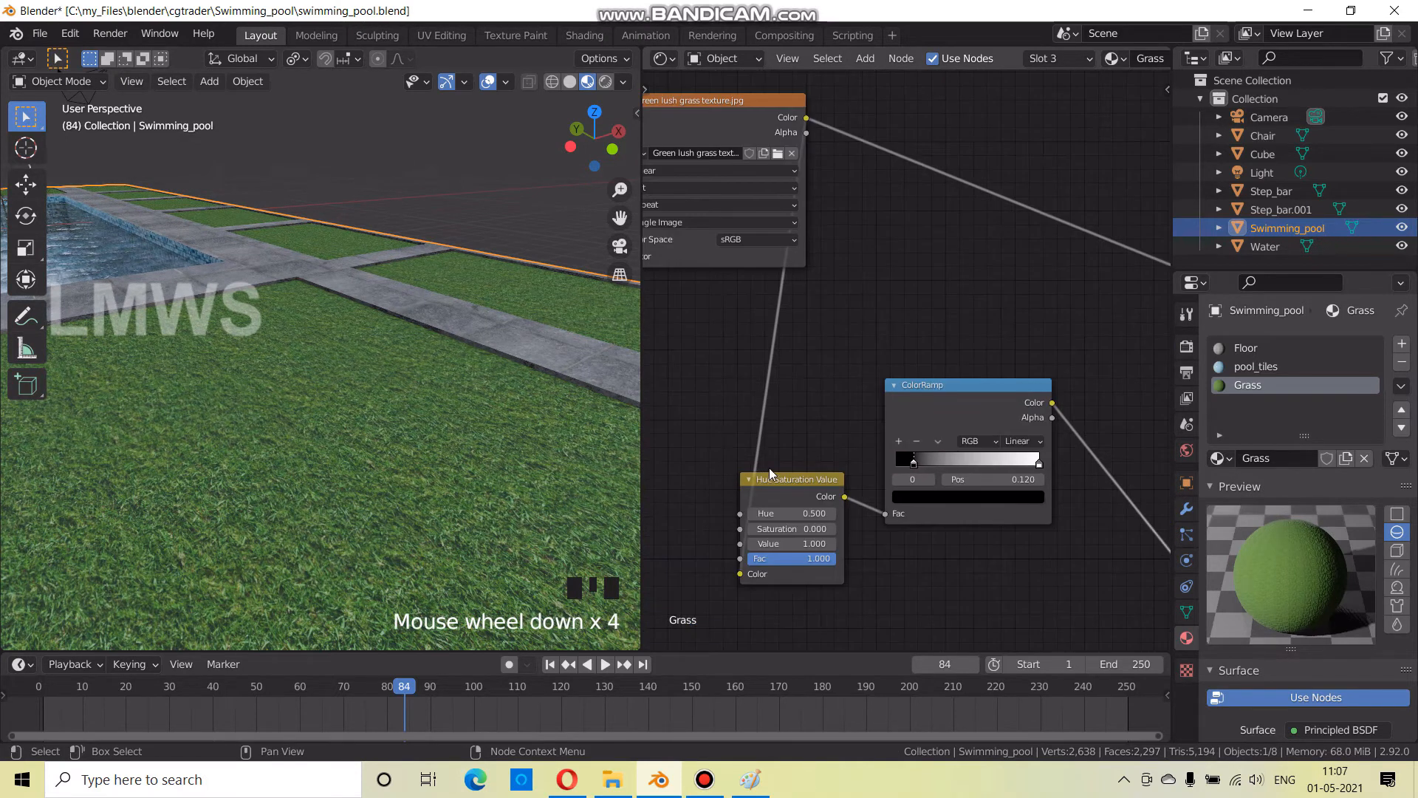
Moderately increase the Bump node's strength in the Grass material and save the file
scroll(870, 521, down, 2)
drag(760, 288, 659, 287)
scroll(784, 517, up, 4)
middle_drag(1130, 513, 956, 542)
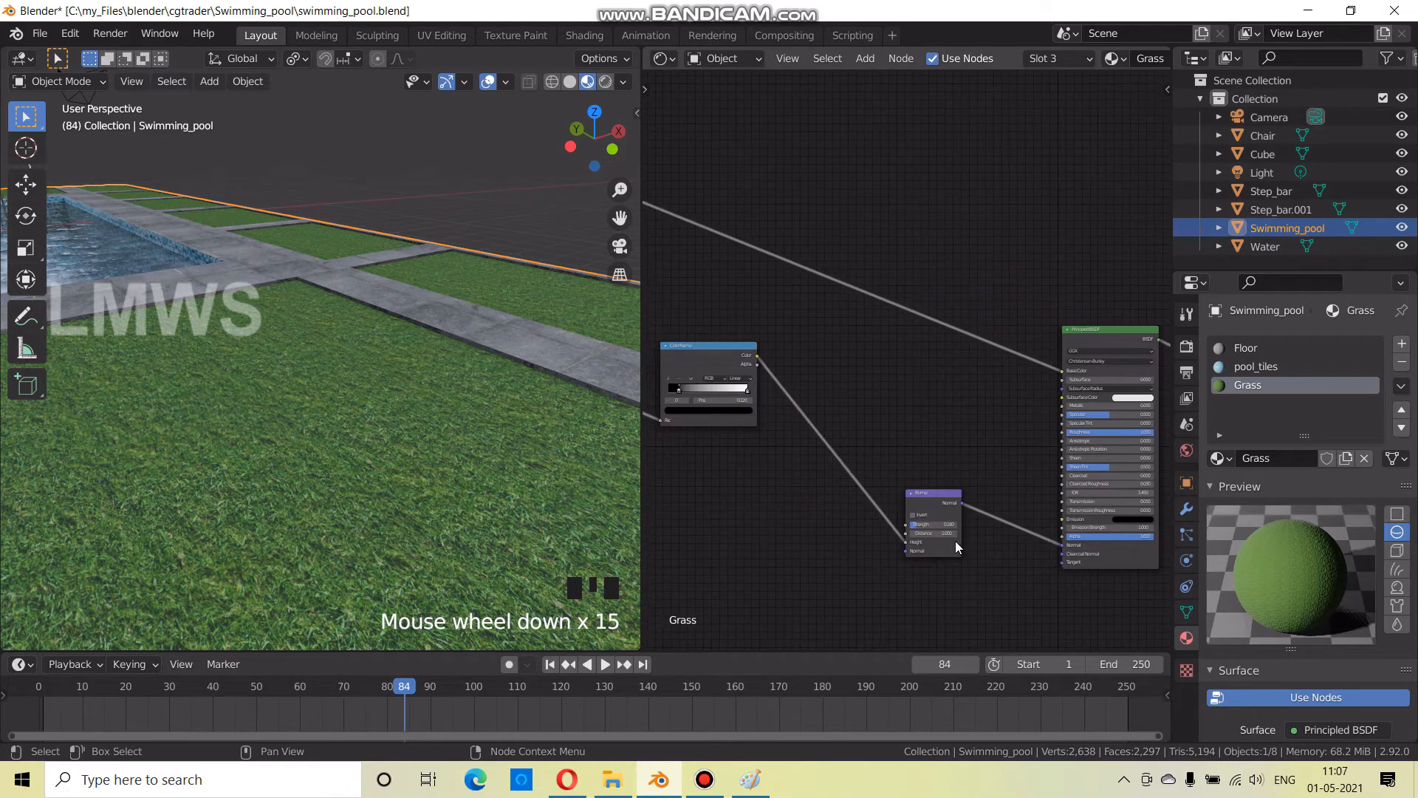
drag(922, 526, 957, 525)
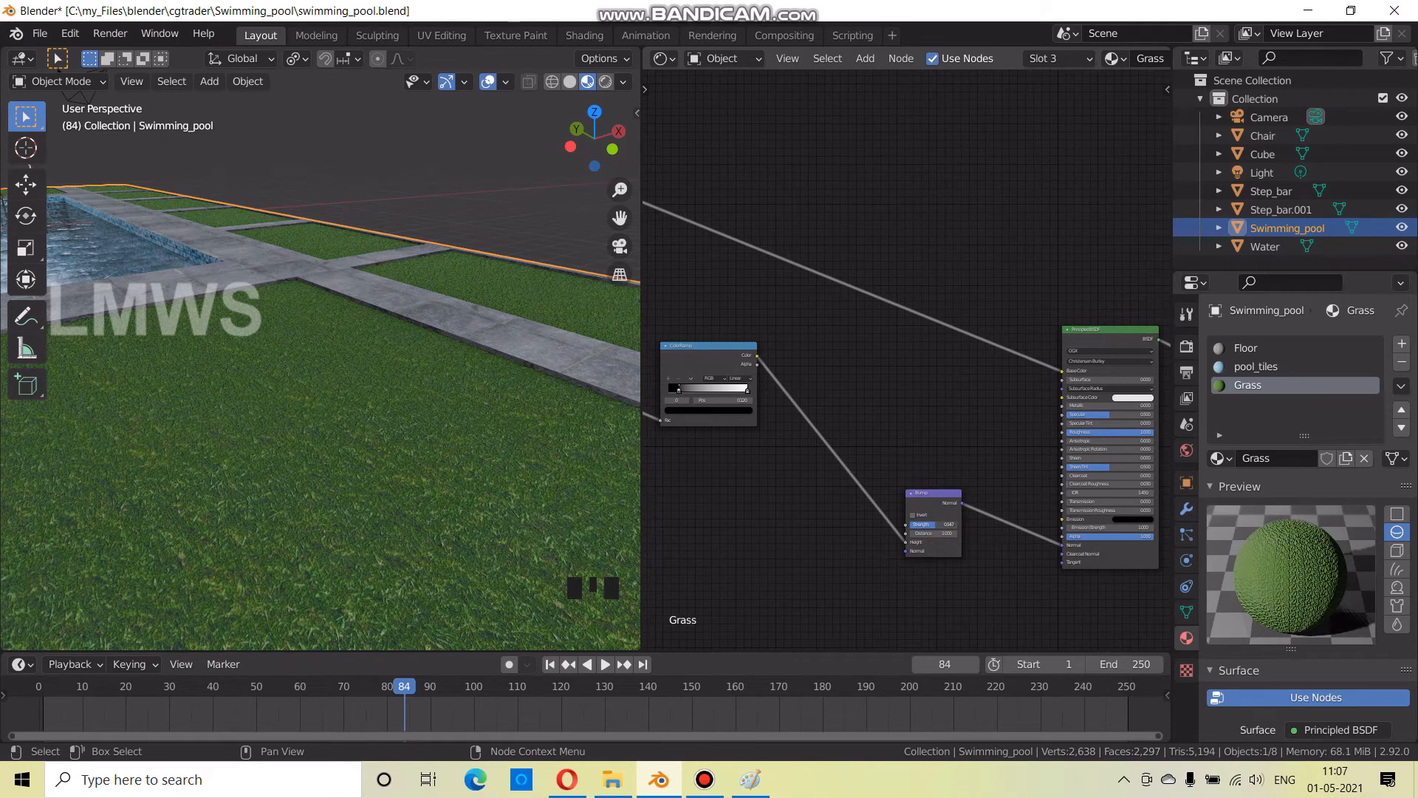
key(ctrl+s)
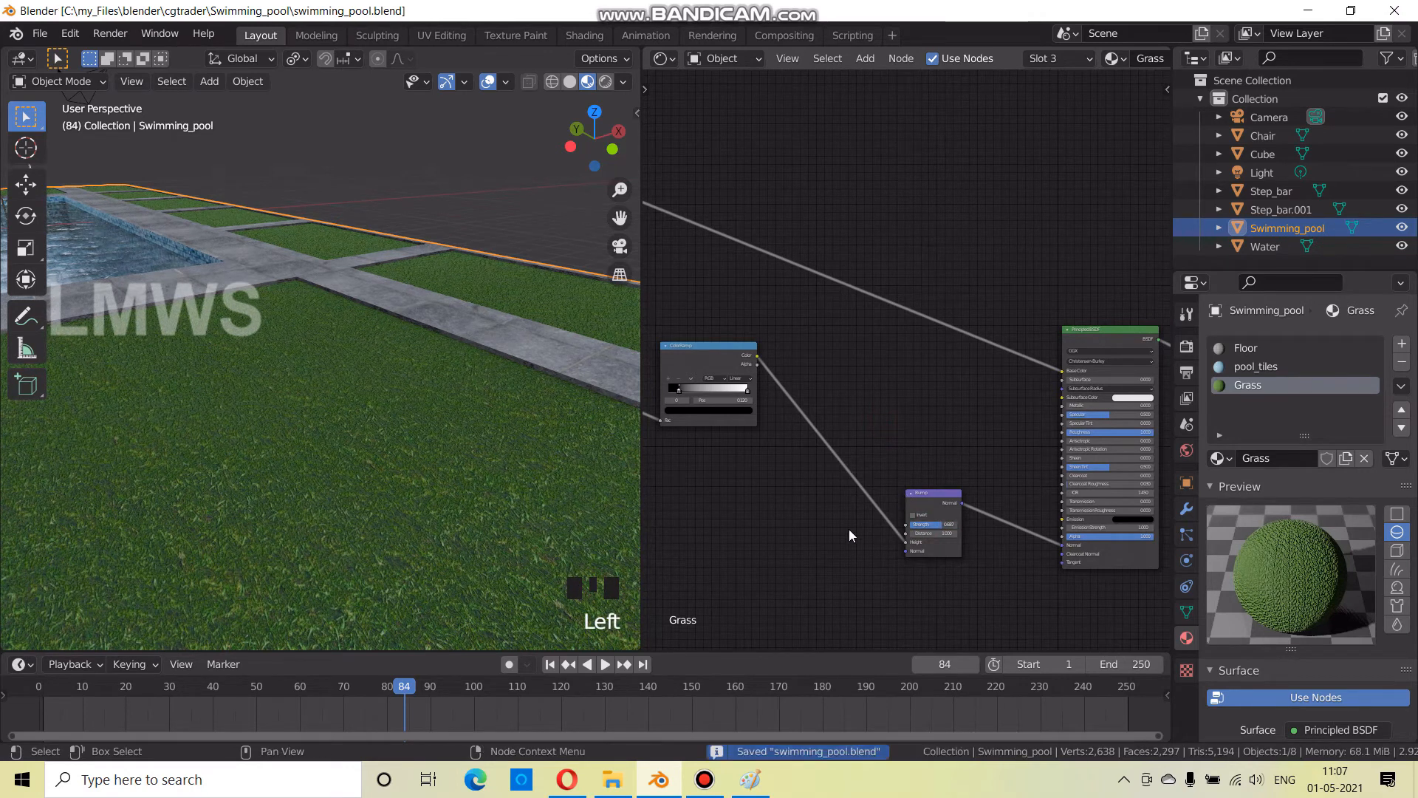
scroll(848, 529, down, 3)
middle_drag(383, 509, 449, 501)
key(ctrl+s)
scroll(934, 531, up, 1)
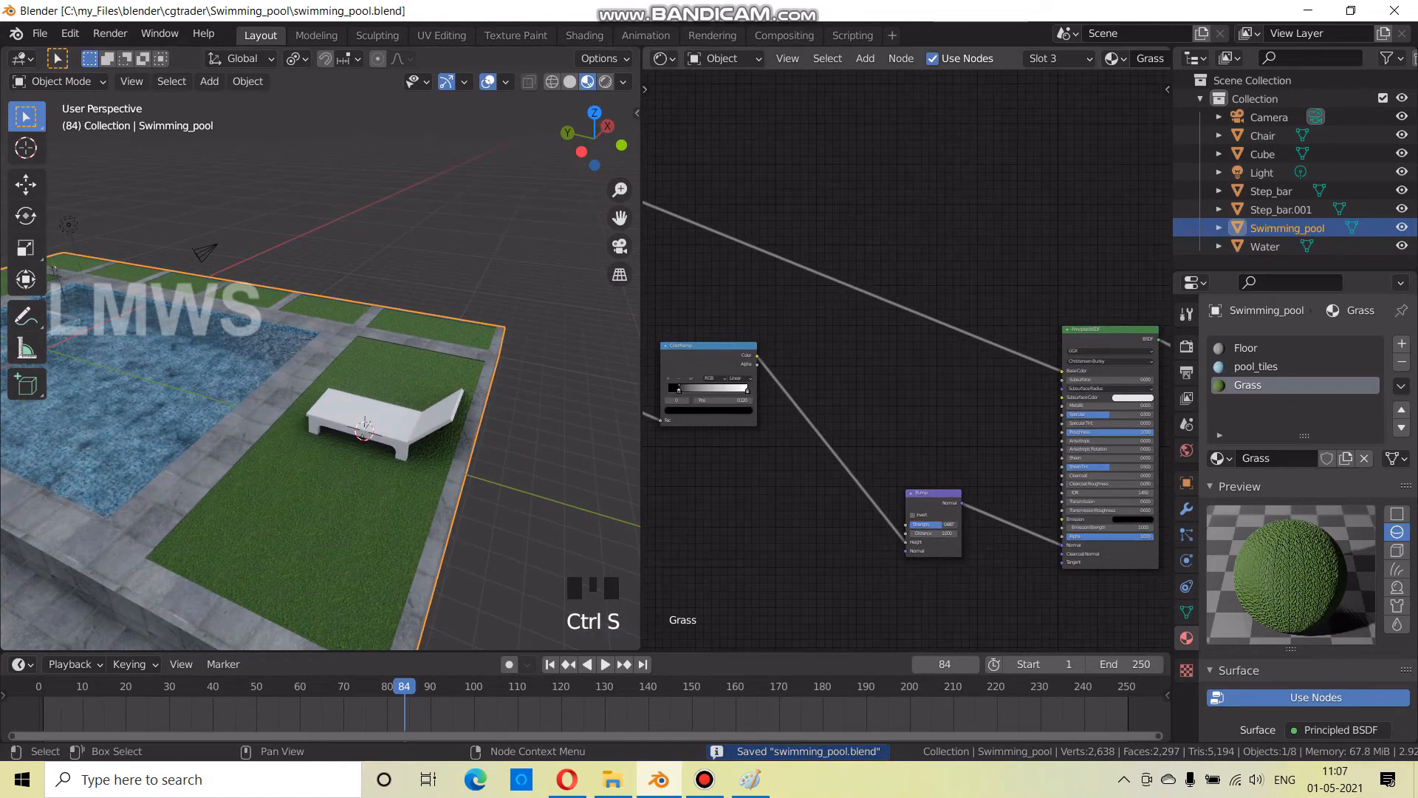
drag(932, 525, 924, 524)
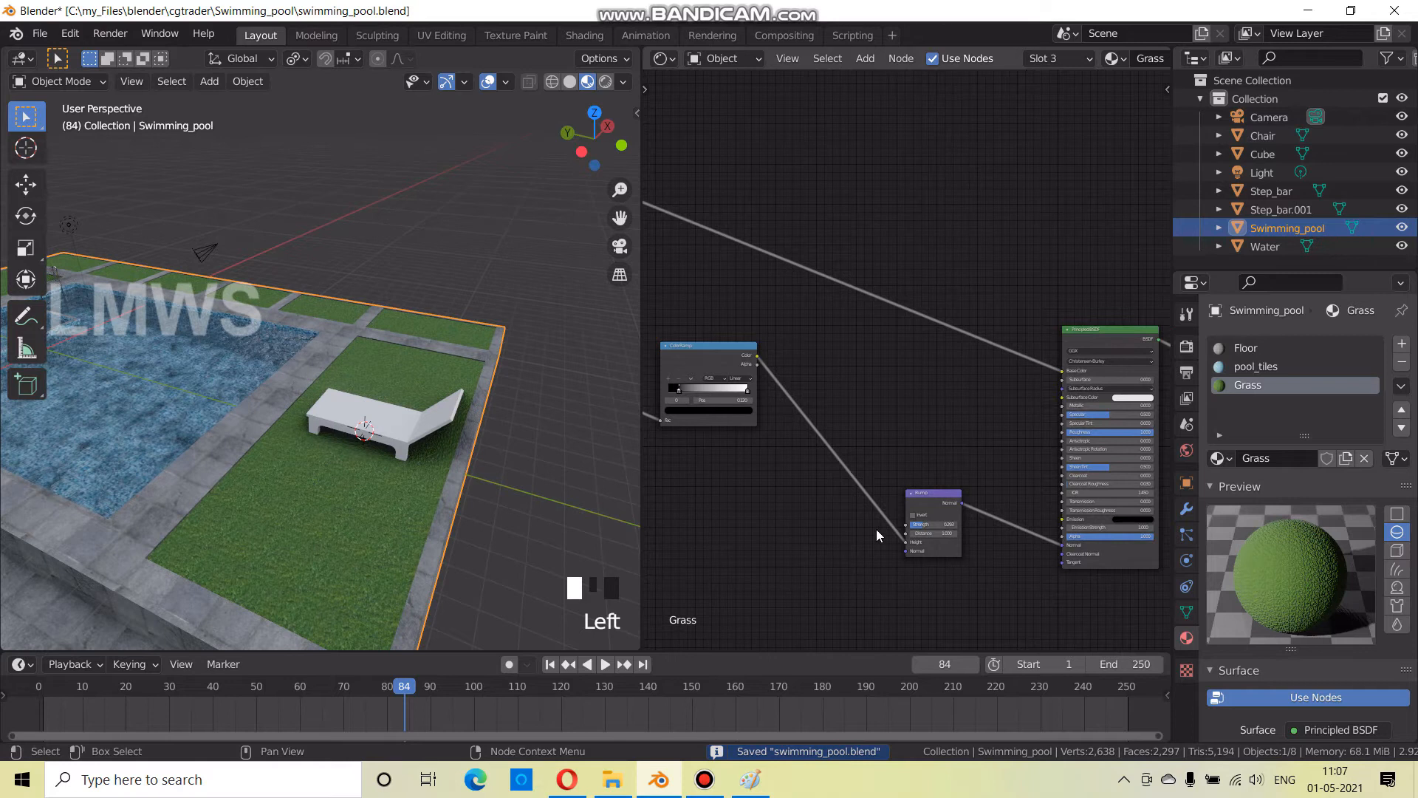
key(ctrl+s)
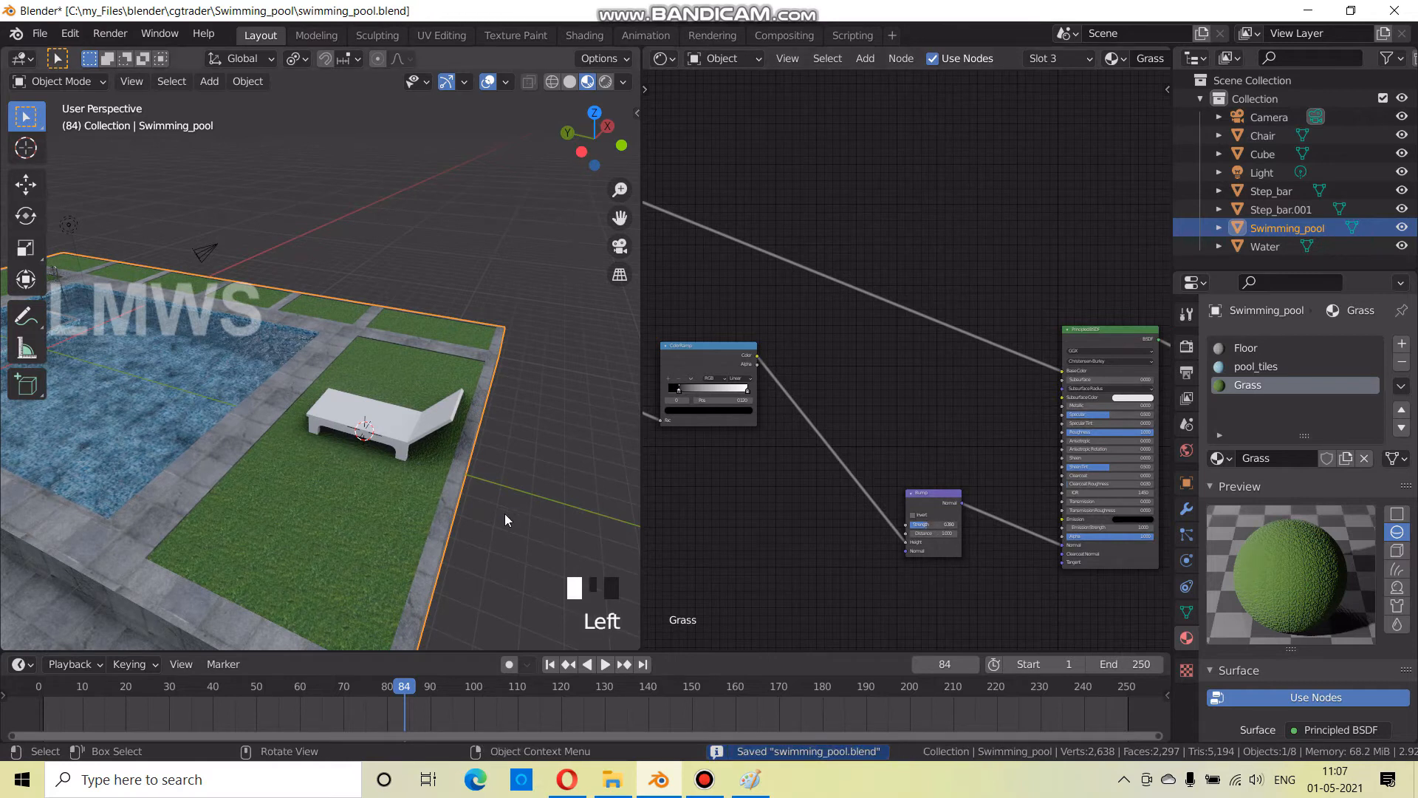
Frame the whole pool and close the node editor so the 3D viewport fills its area
scroll(302, 497, down, 2)
shift+middle_drag(302, 497, 459, 545)
scroll(299, 498, up, 2)
middle_drag(300, 498, 339, 490)
scroll(610, 454, down, 1)
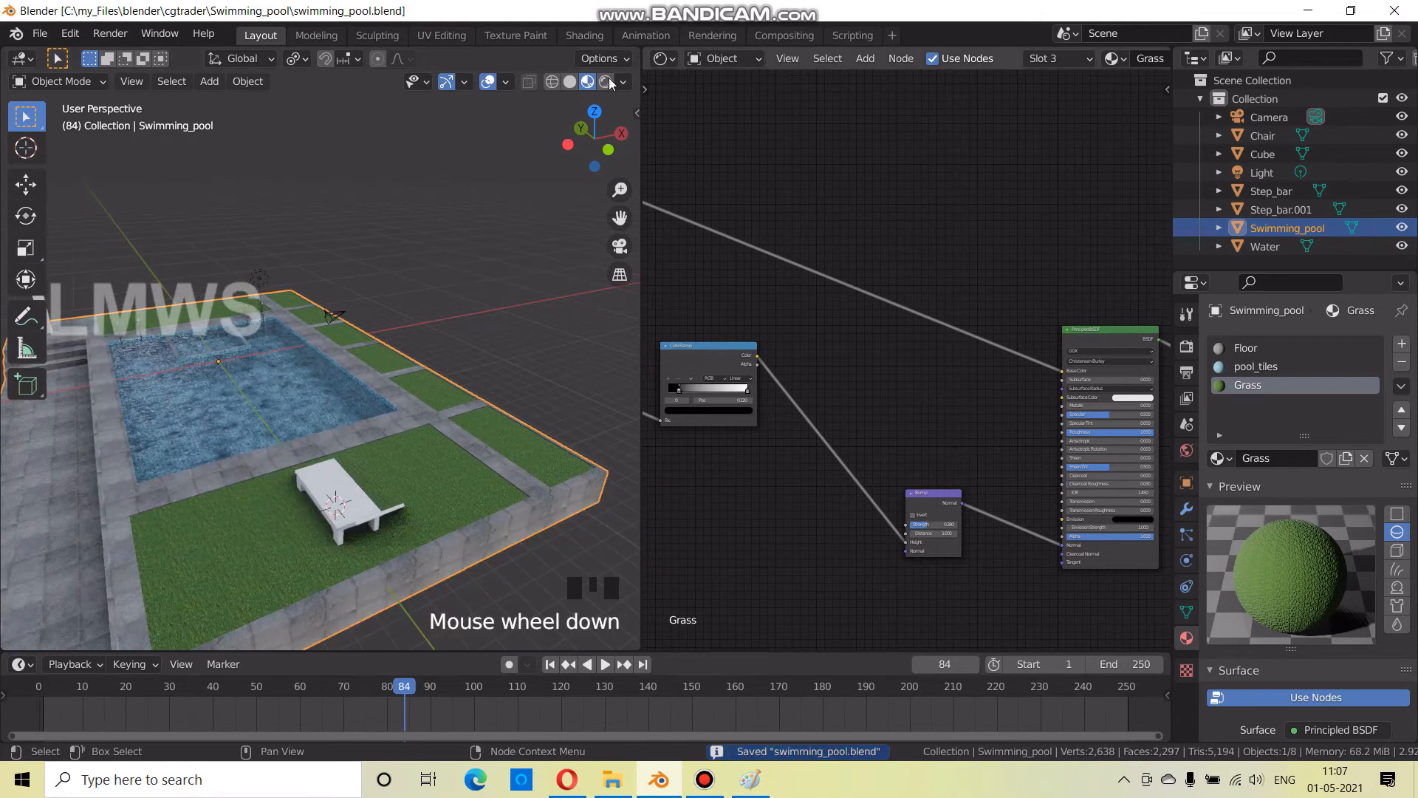
drag(687, 49, 593, 283)
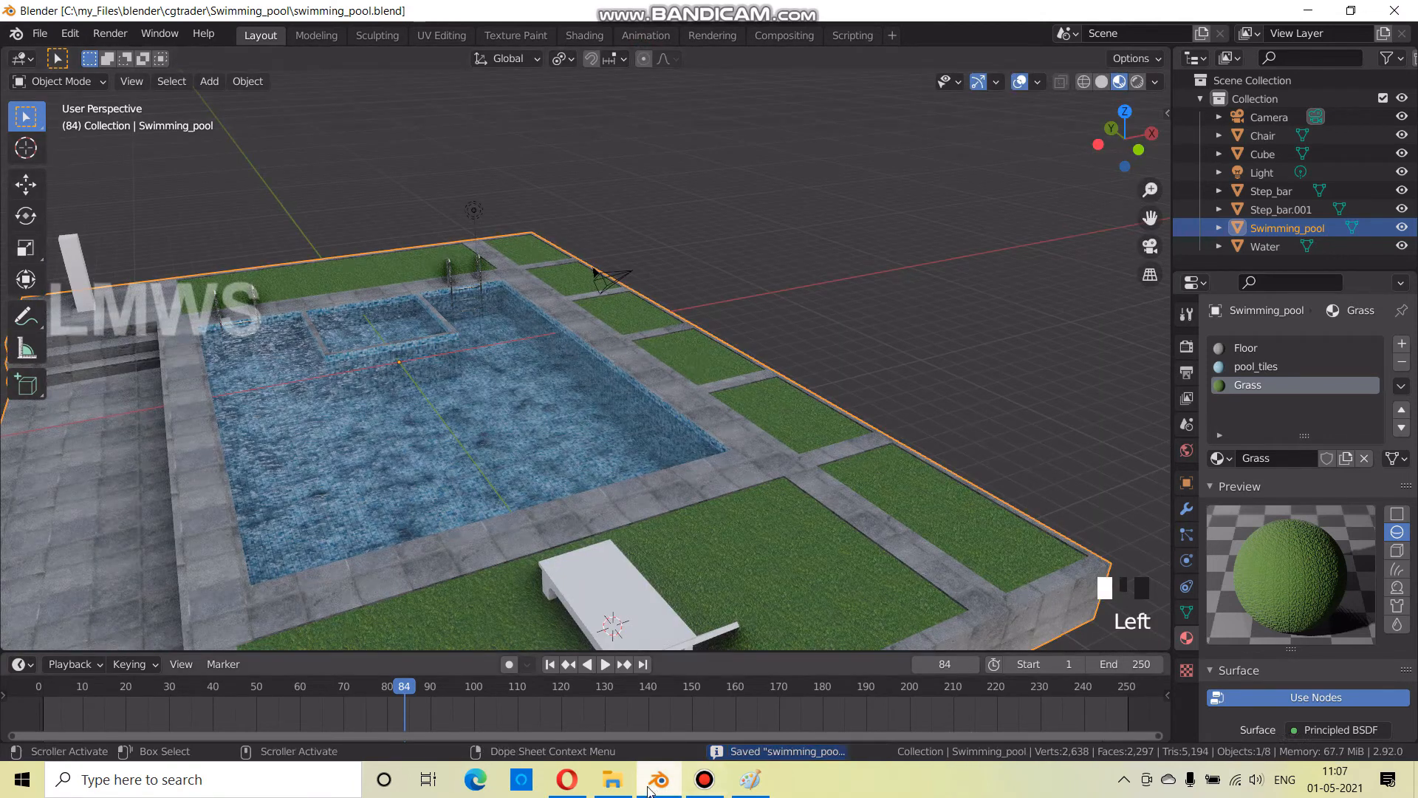
Switch to the Opera browser and examine the modern backyard pool reference photos
click(613, 780)
click(567, 780)
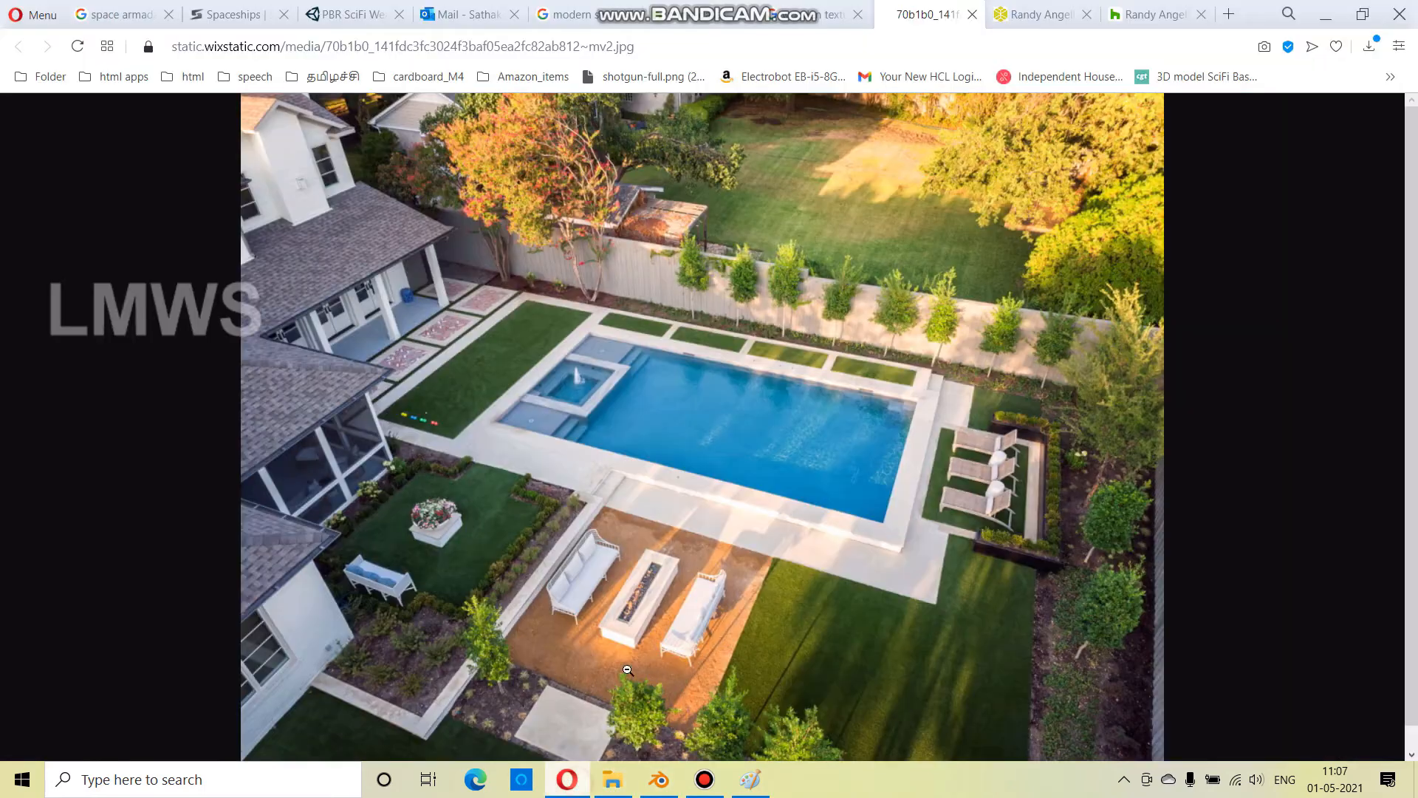
click(791, 10)
click(678, 8)
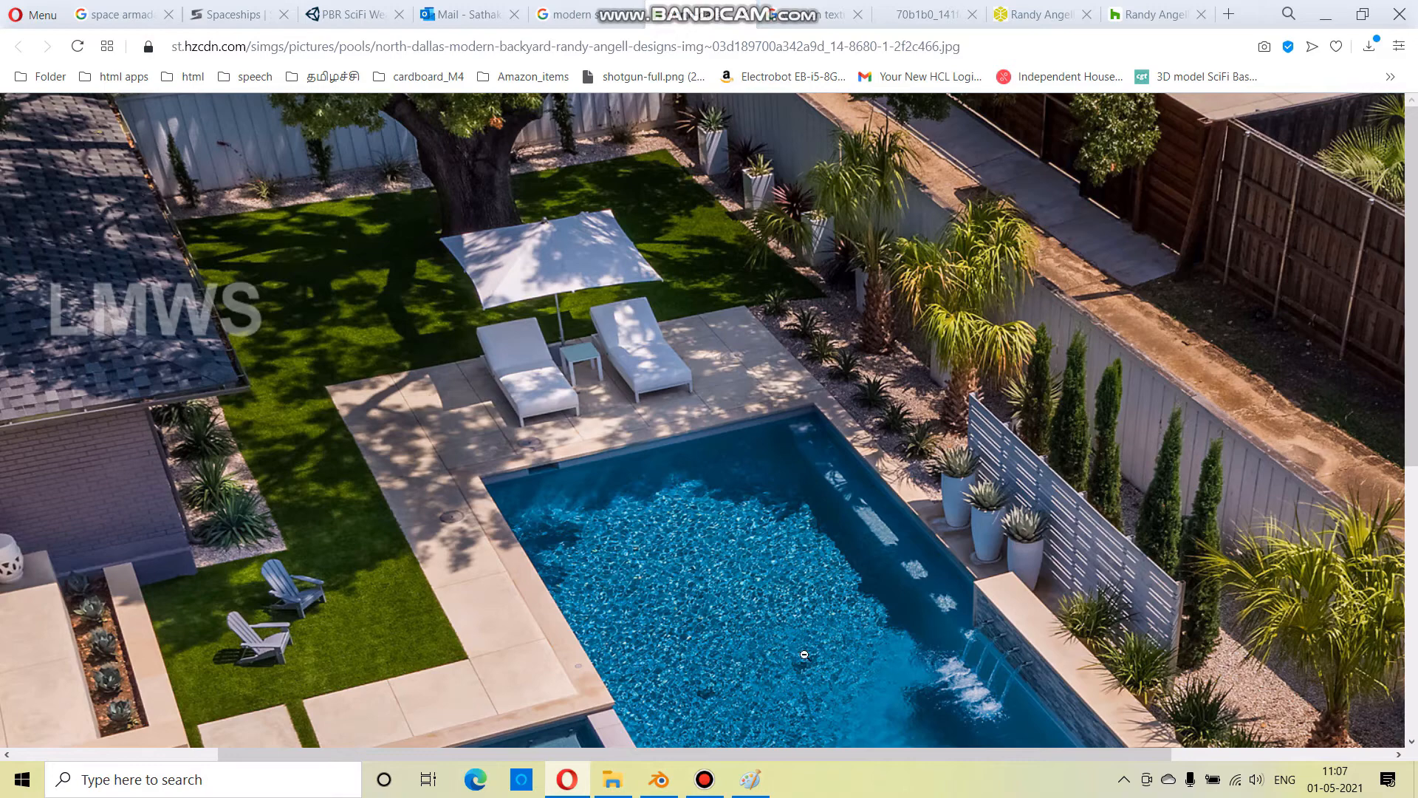
Back in Blender, set the Water material's Principled base colour to light blue (H 0.583, S 0.542, V 1.000) and save
click(653, 781)
scroll(515, 445, down, 3)
click(627, 398)
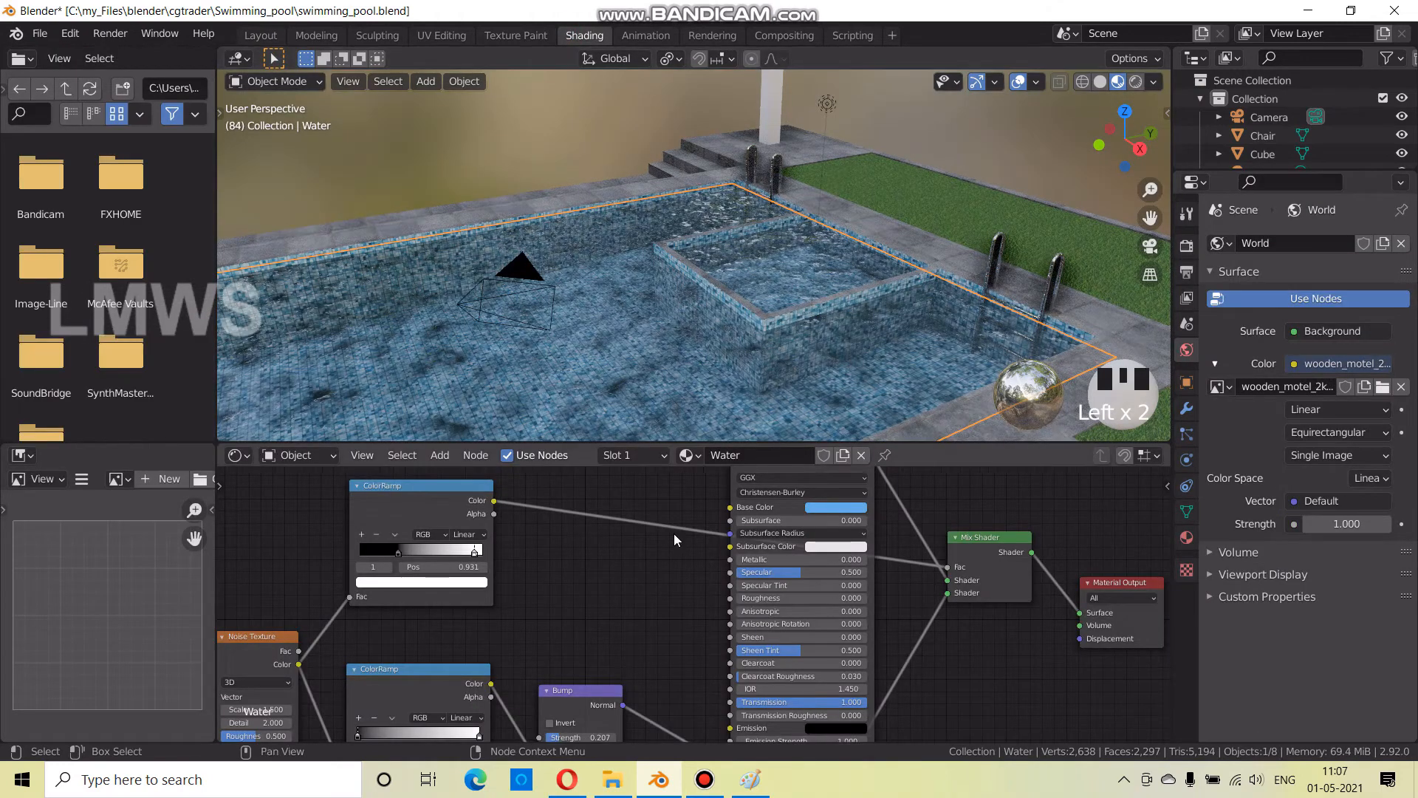
scroll(817, 522, down, 3)
click(822, 507)
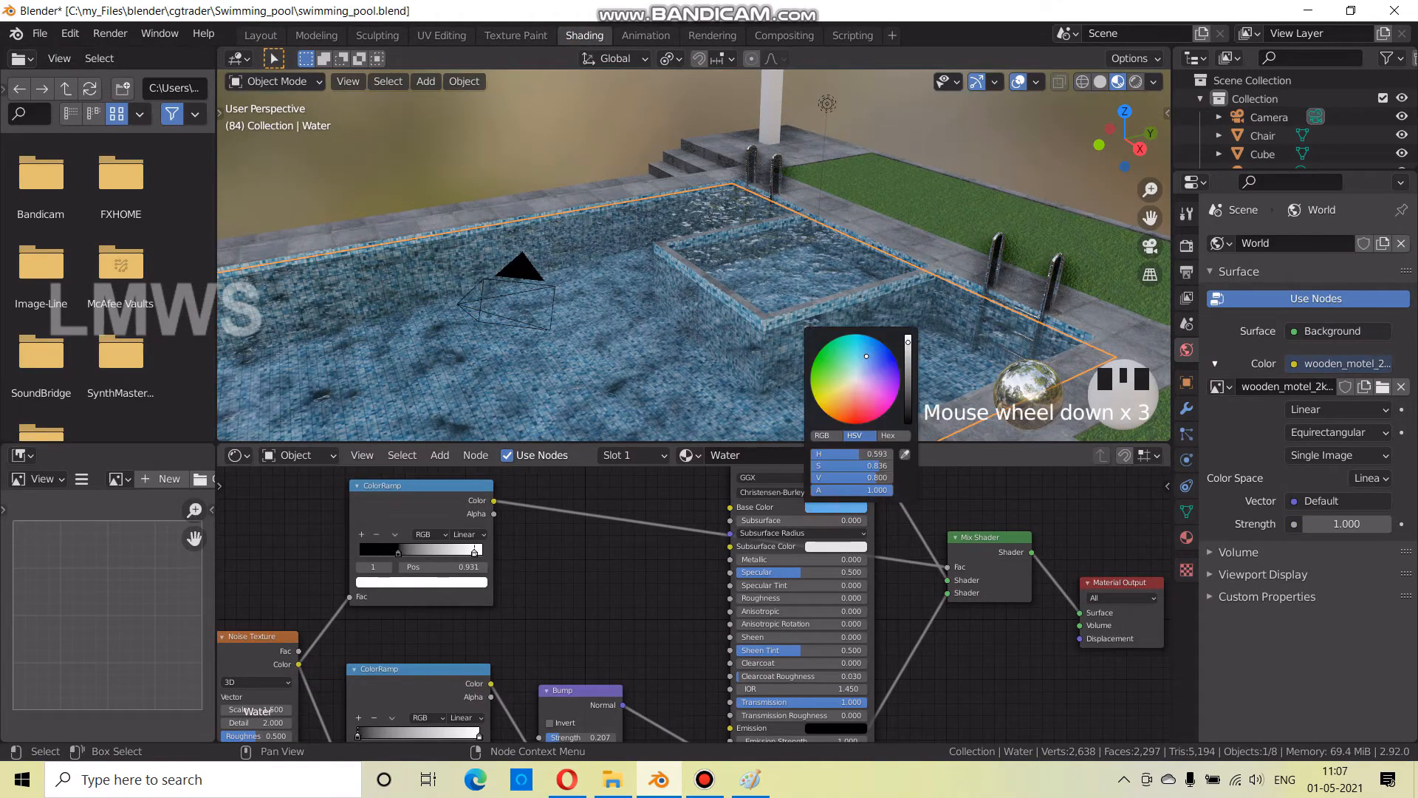
drag(866, 356, 873, 340)
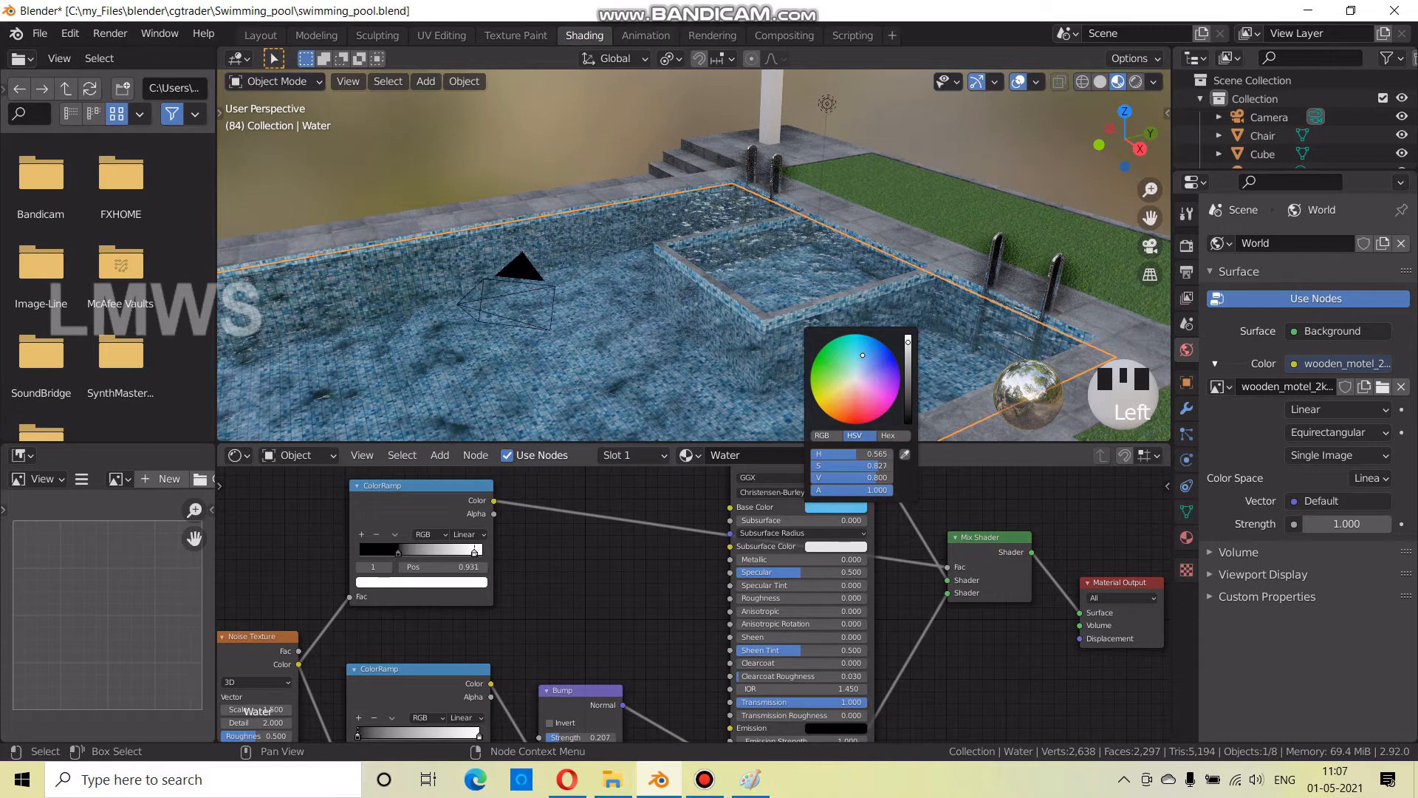
mouse_move(908, 353)
mouse_down()
mouse_move(908, 394)
mouse_move(908, 338)
mouse_up()
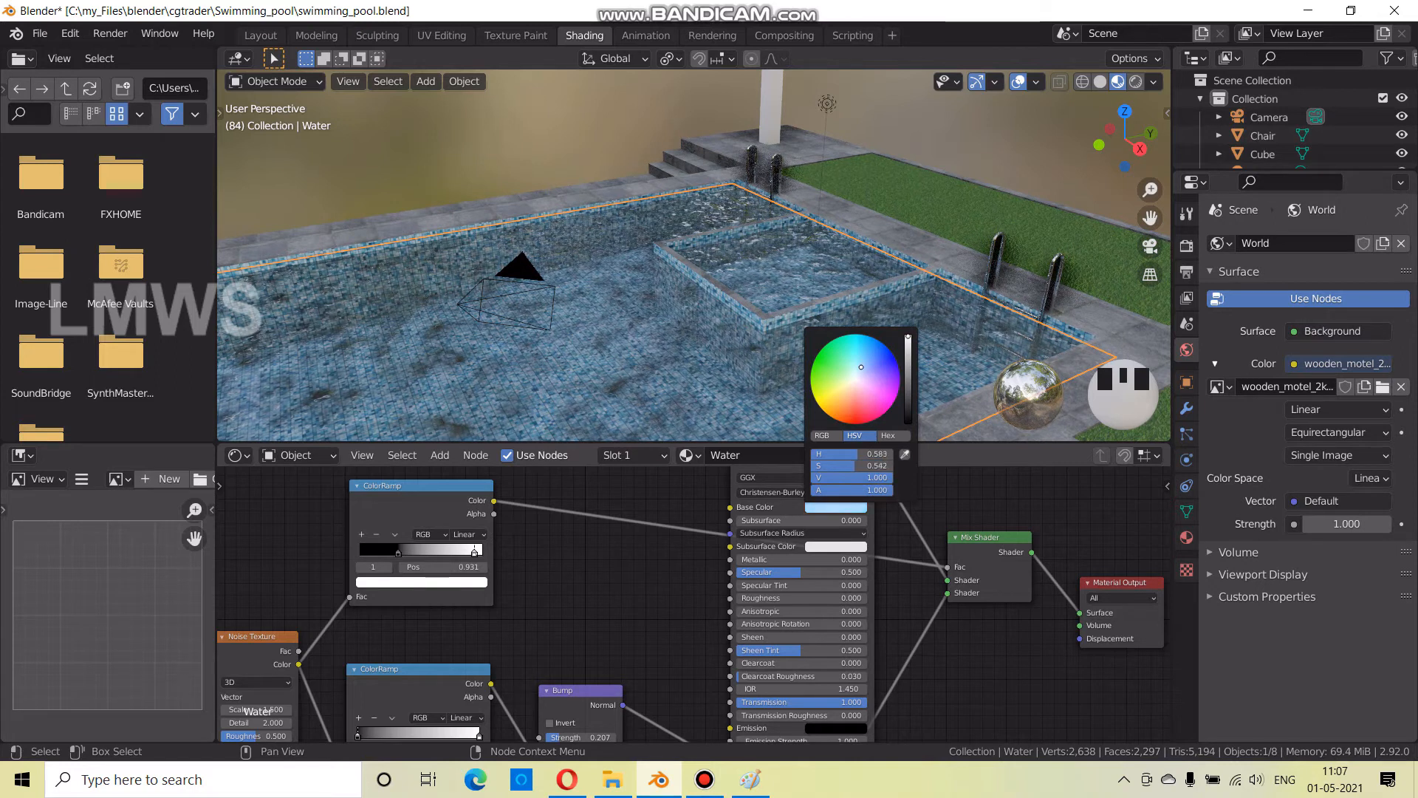
click(630, 571)
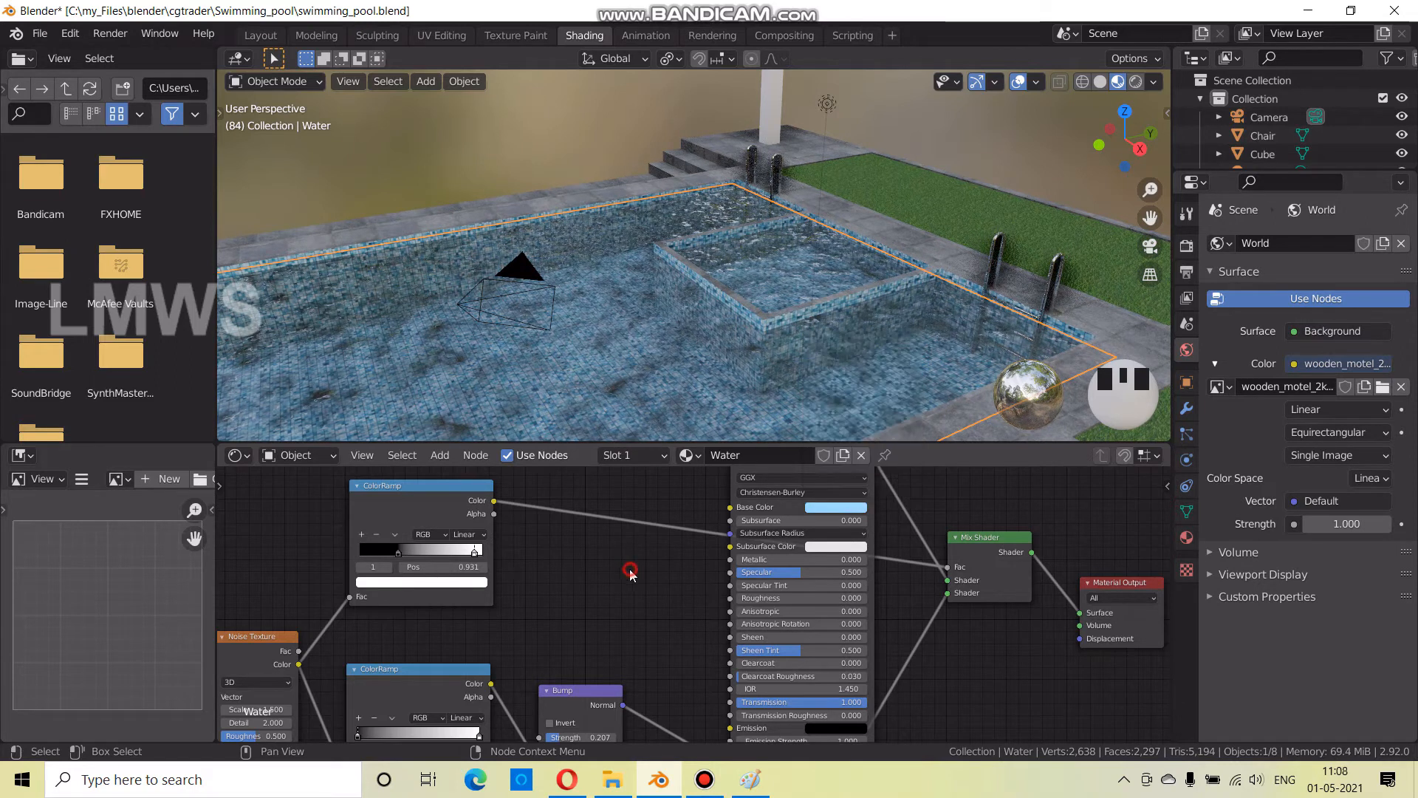
scroll(633, 518, down, 7)
middle_drag(636, 575, 698, 566)
scroll(697, 566, up, 4)
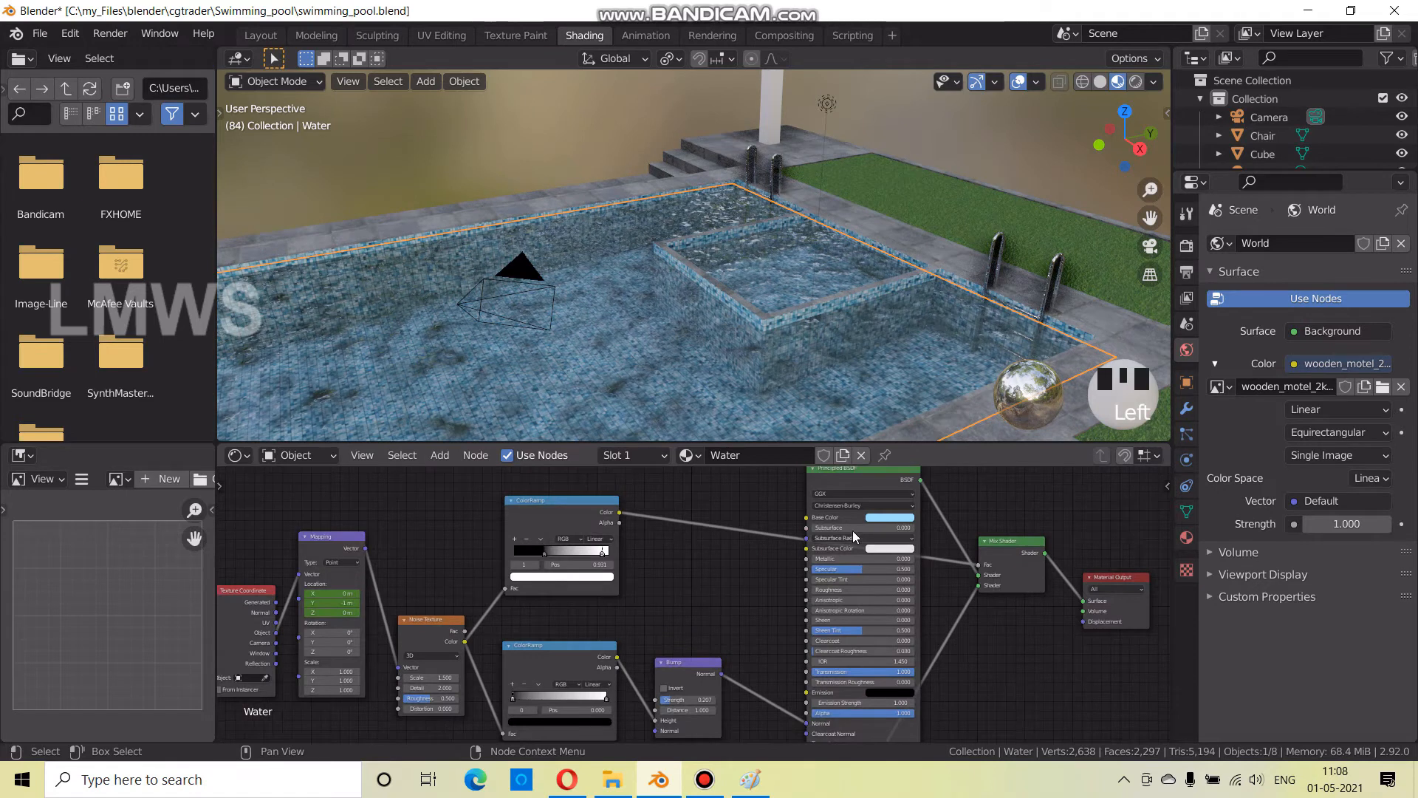
scroll(672, 547, down, 5)
key(ctrl+s)
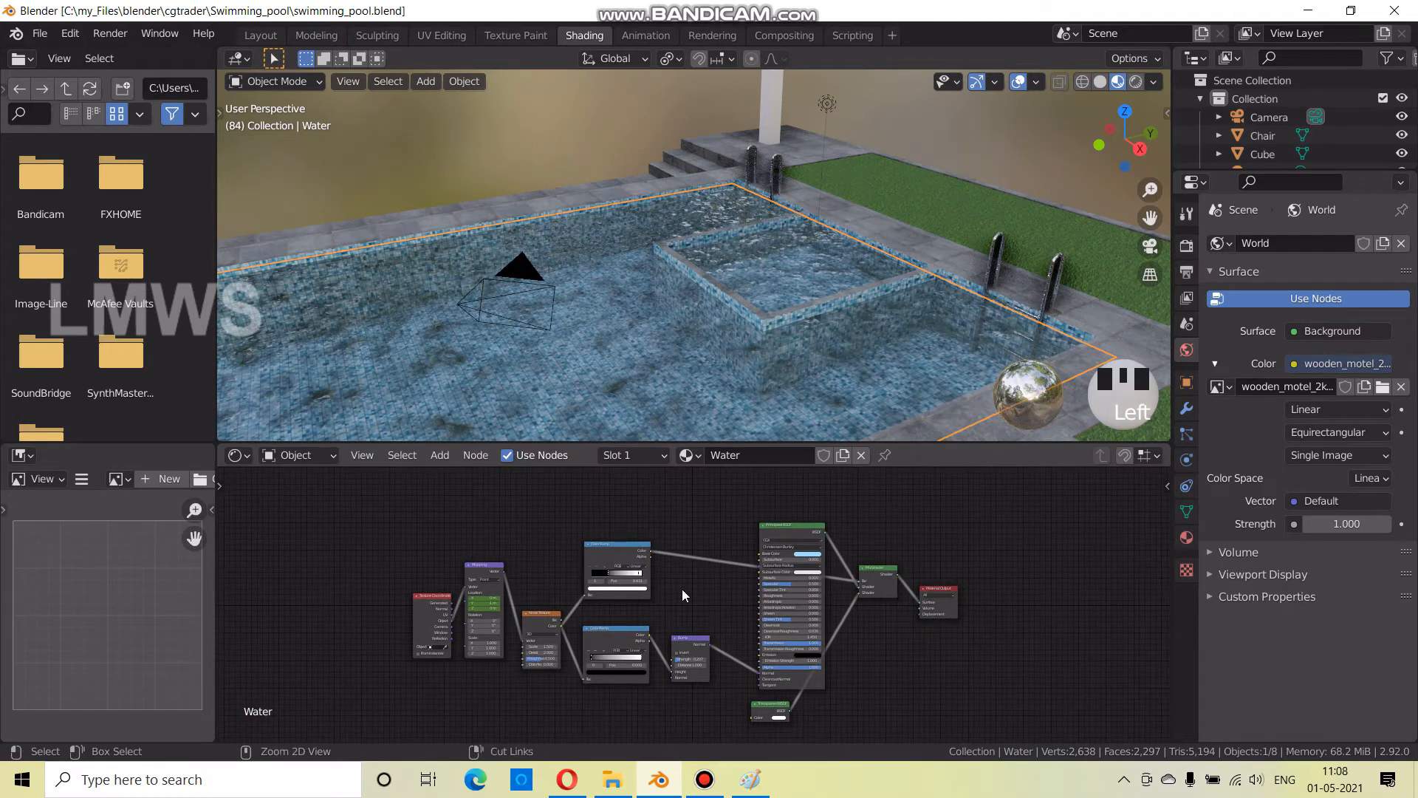
Inspect the water from the opposite side of the pool, save the file and return to the Layout workspace
scroll(679, 587, up, 3)
scroll(680, 587, up, 1)
middle_drag(700, 586, 767, 583)
middle_drag(516, 327, 842, 355)
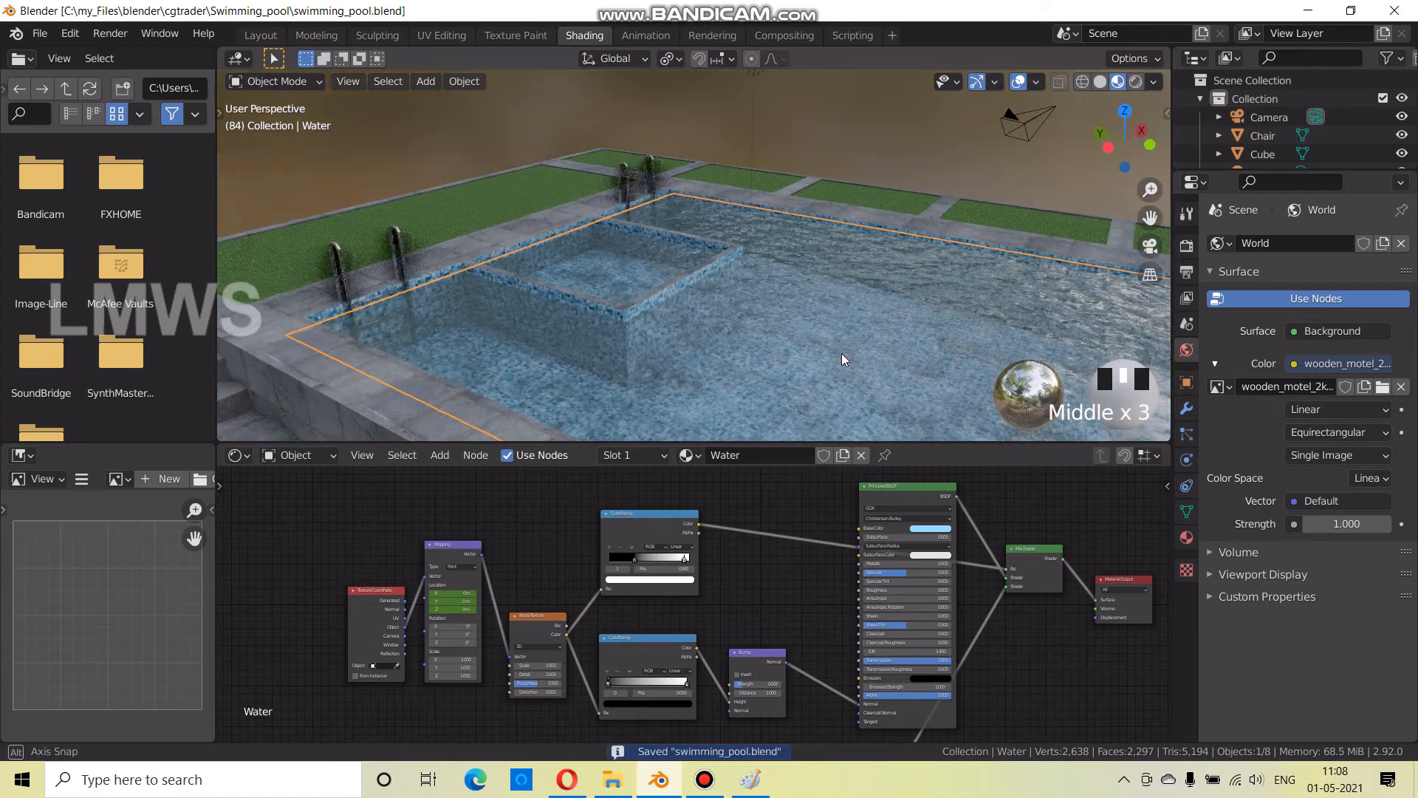
key(ctrl+s)
click(260, 35)
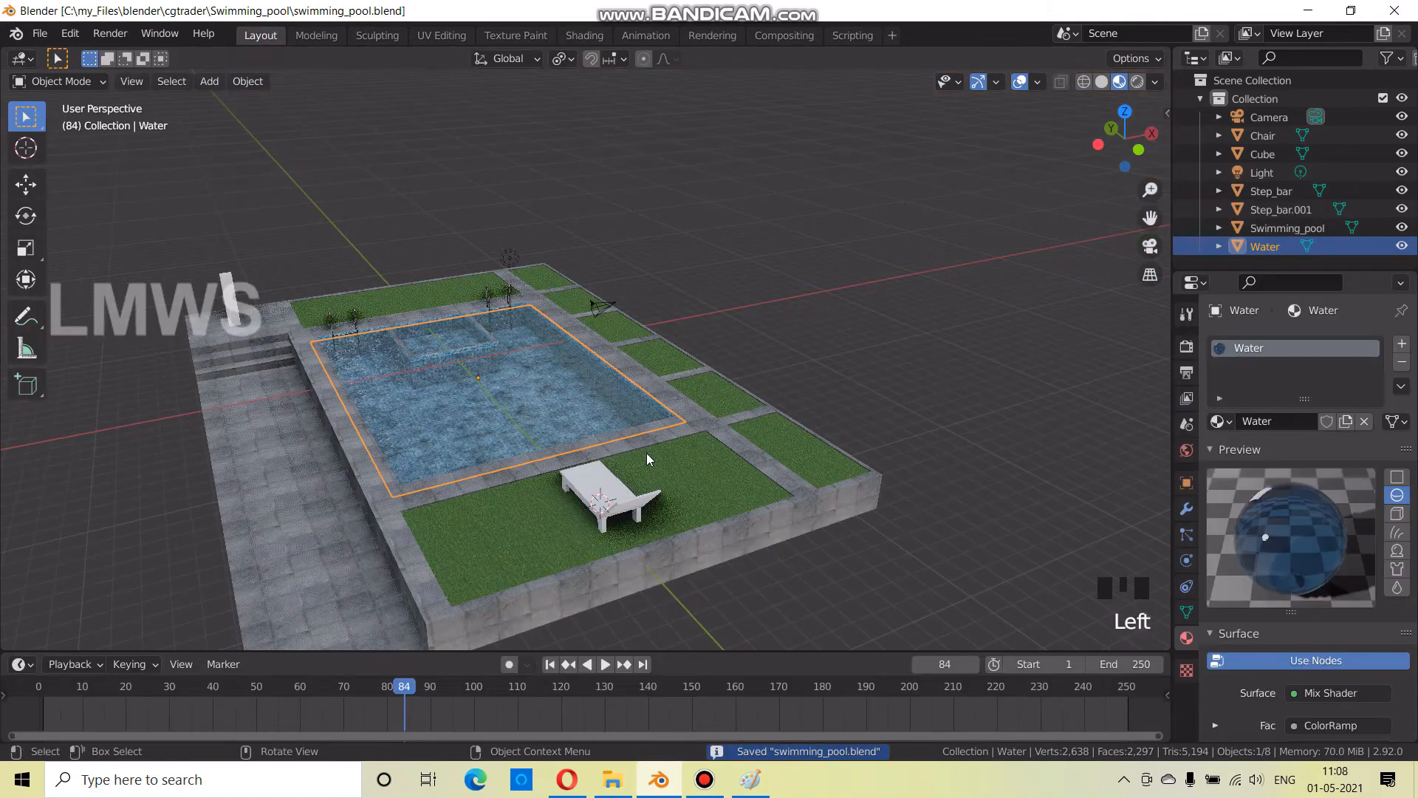
Display the viewport in solid shading and deselect all objects
scroll(1154, 132, up, 3)
click(1102, 81)
scroll(725, 347, down, 2)
key(alt+a)
scroll(699, 379, down, 2)
middle_drag(699, 379, 704, 435)
scroll(754, 377, down, 1)
scroll(701, 357, up, 3)
scroll(747, 374, down, 3)
key(shift+a)
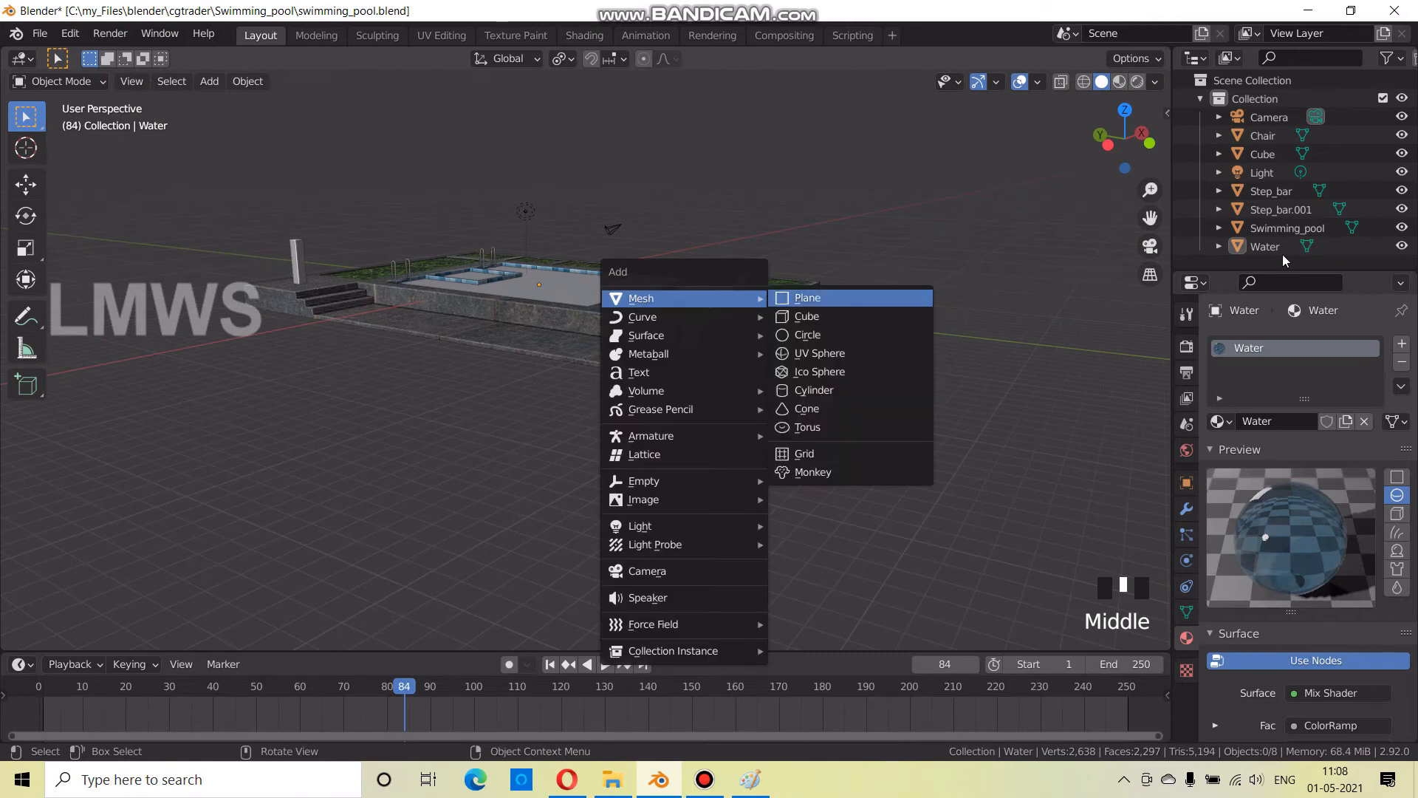
Create a new collection in the scene and rename it Plant_leaf_particles
click(1199, 98)
right_click(1260, 151)
click(1261, 147)
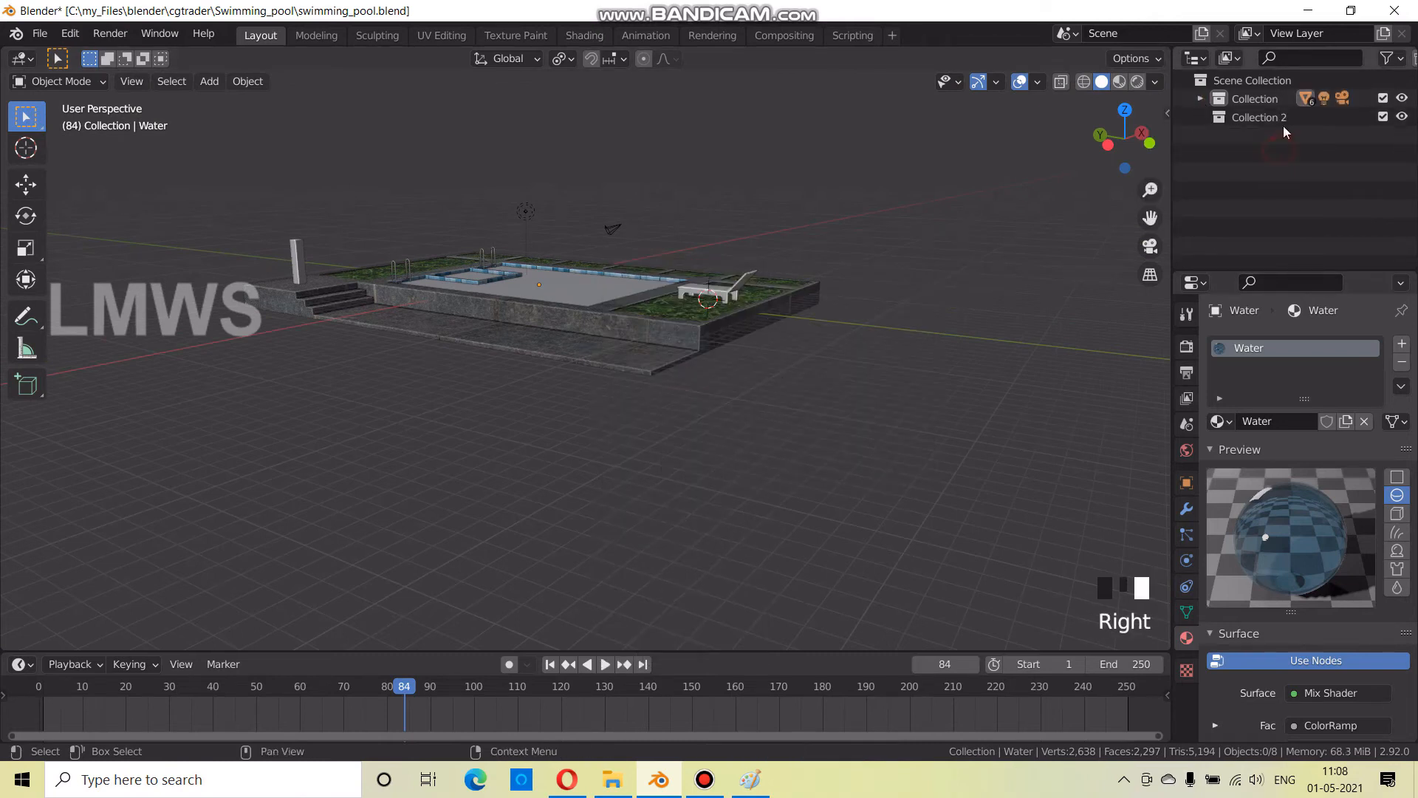
double_click(1284, 118)
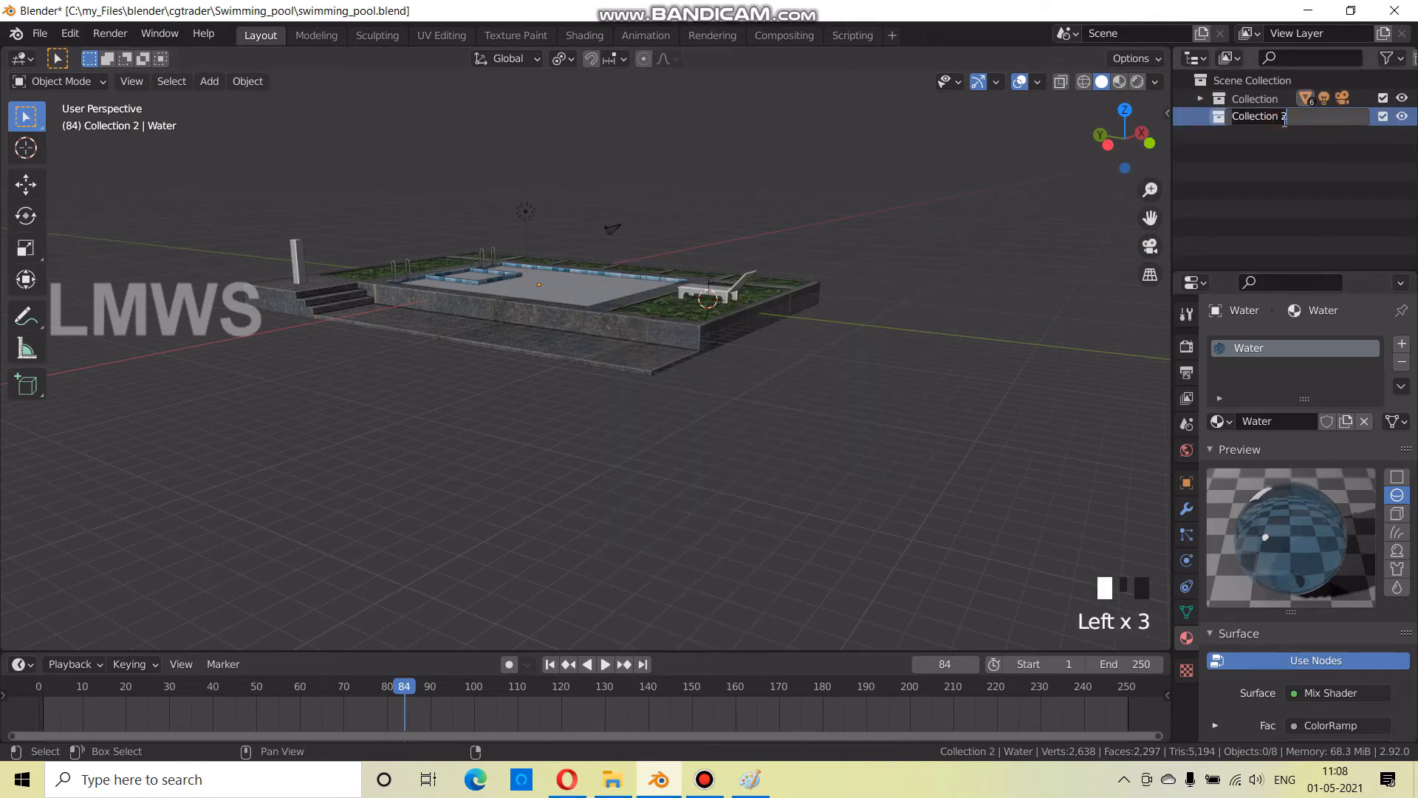
text(Plant)
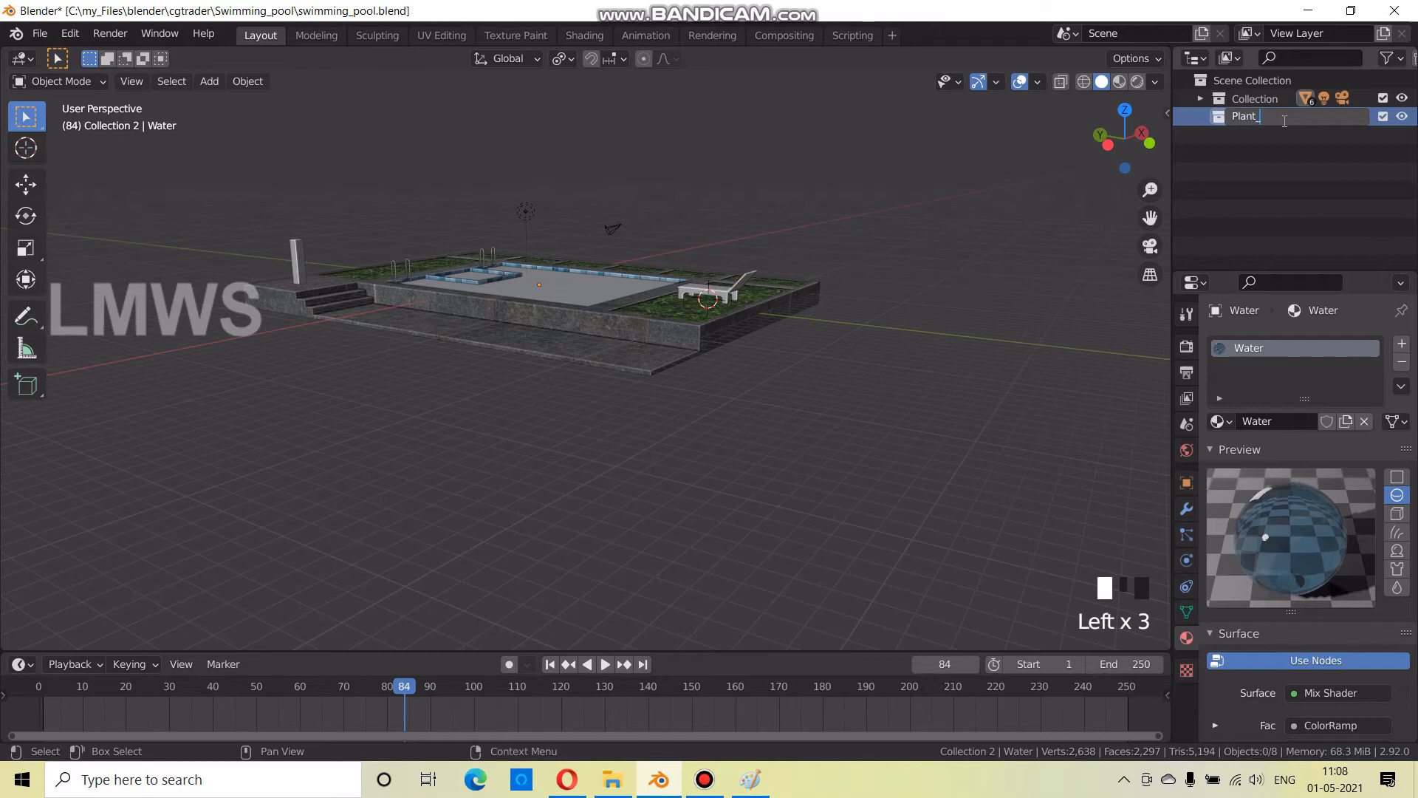
text(_leaf_particles)
key(Return)
scroll(656, 331, up, 1)
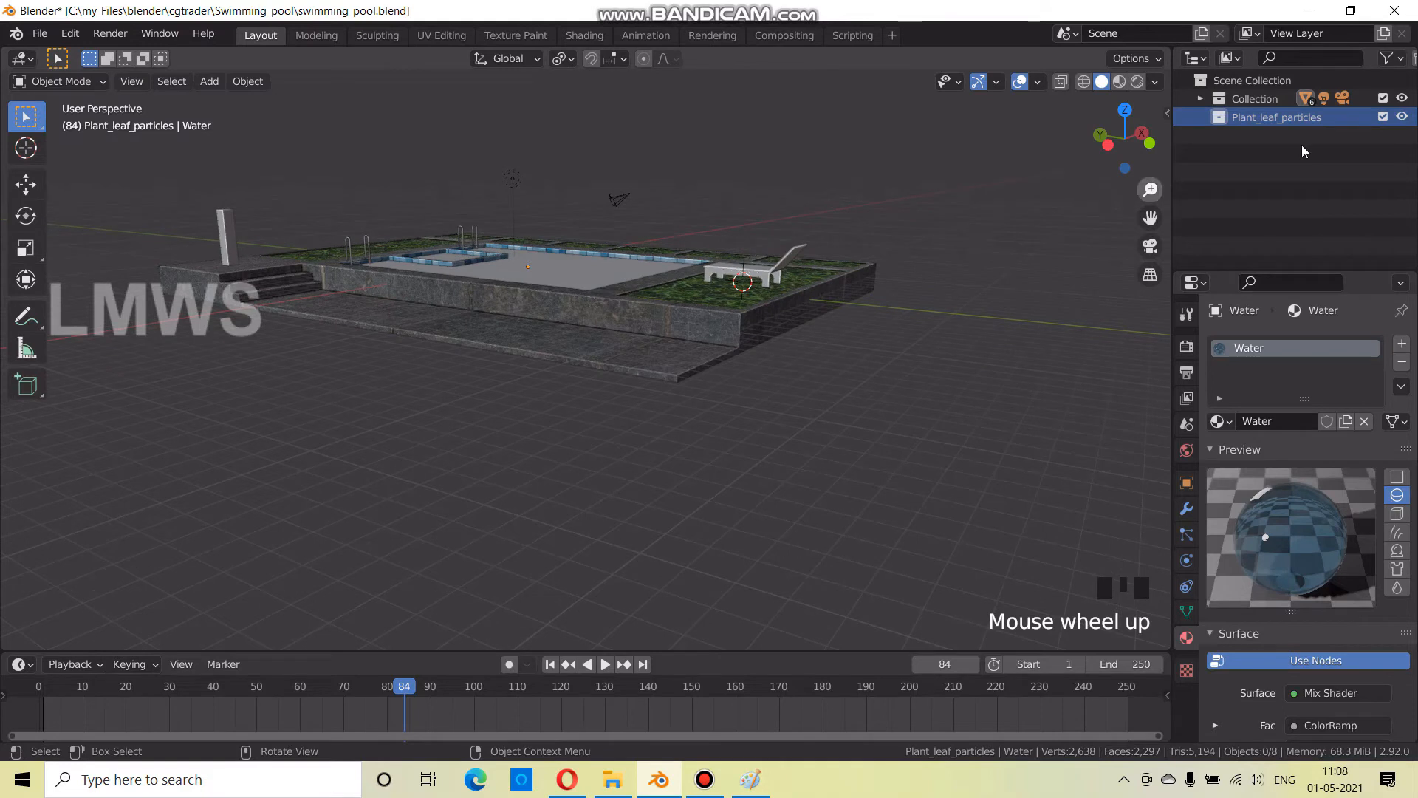
Hide the pool's collection and snap the 3D cursor to the world origin
click(1403, 98)
scroll(724, 352, up, 2)
middle_drag(724, 352, 679, 331)
key(shift+s)
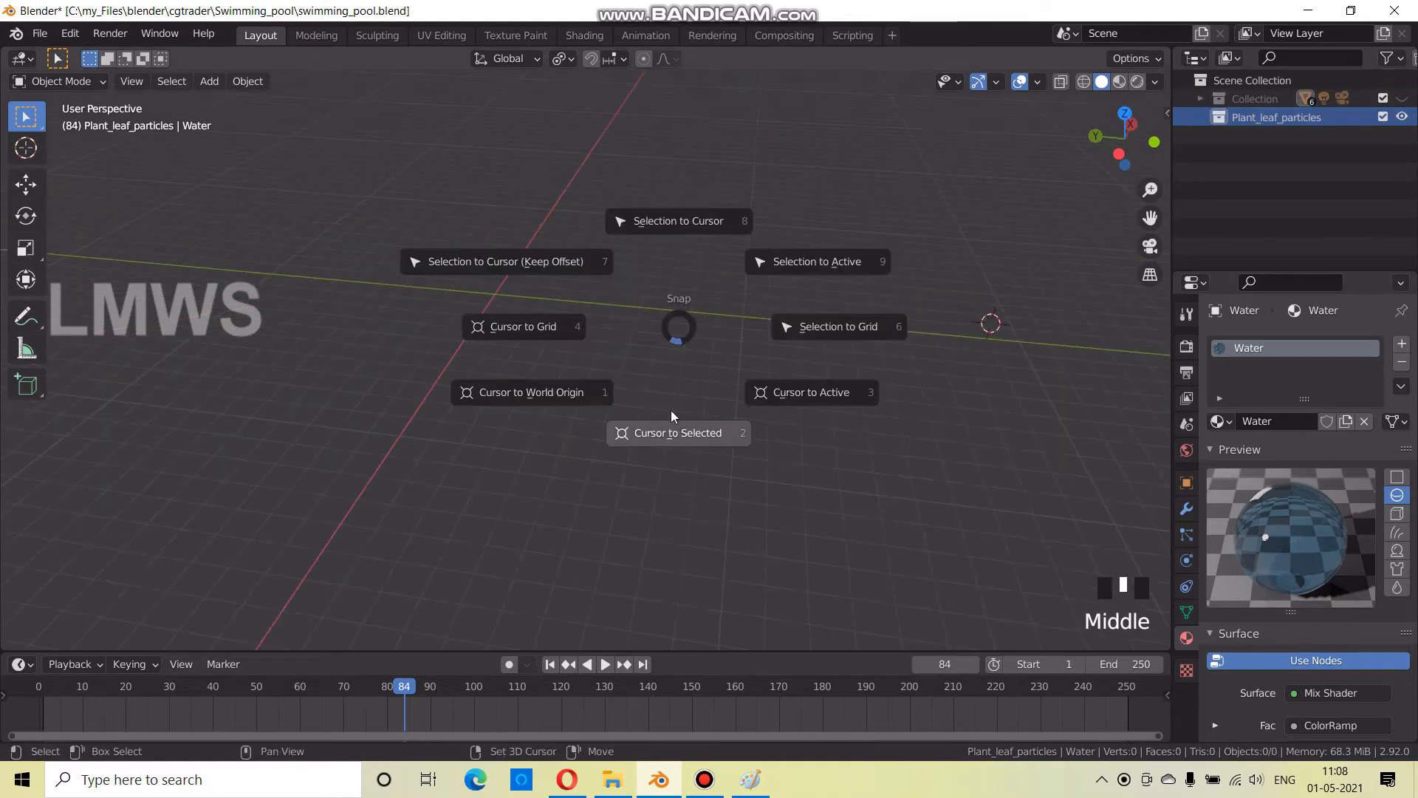
click(673, 437)
key(shift+s)
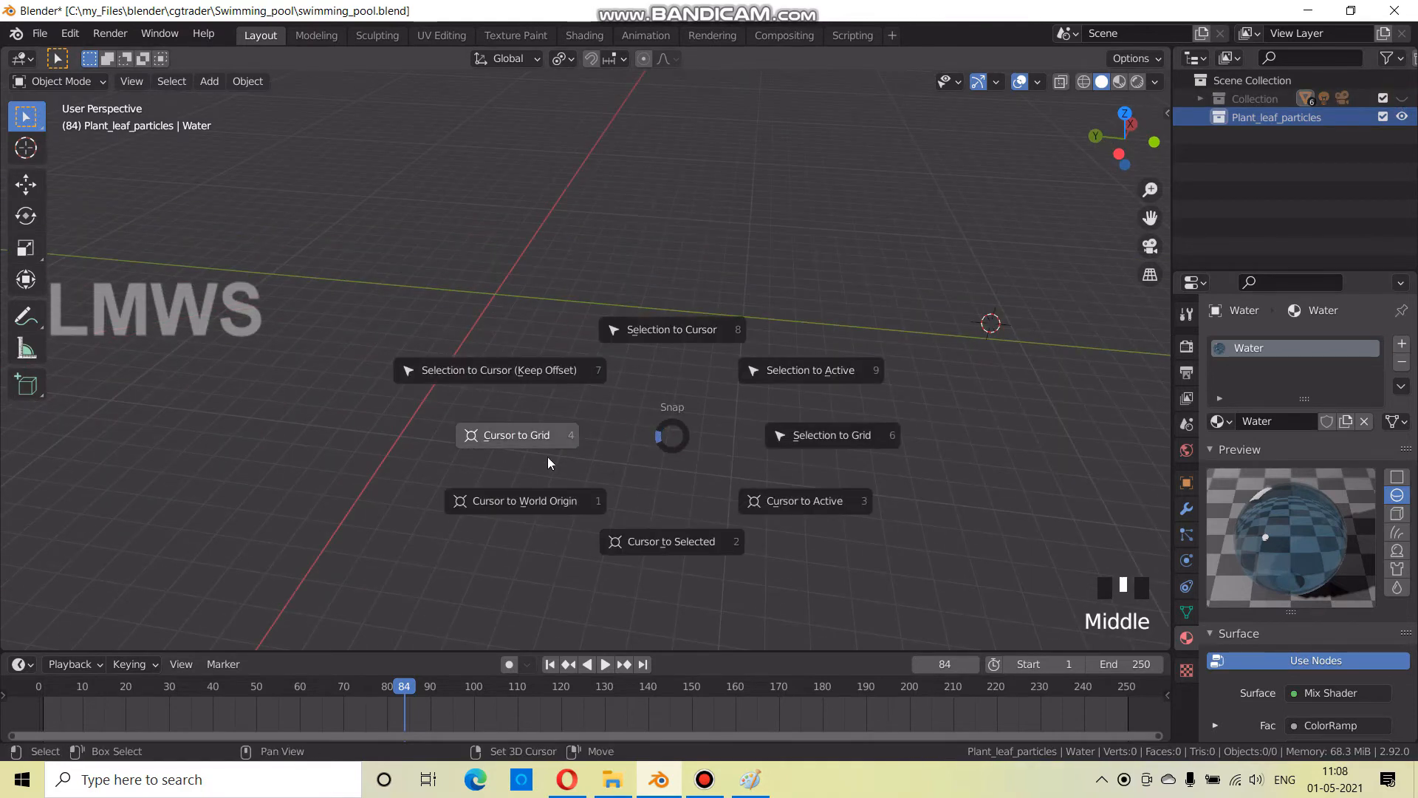
click(544, 500)
Add a plane mesh at the world origin inside the Plant_leaf_particles collection
scroll(498, 356, up, 2)
scroll(499, 356, up, 1)
shift+middle_drag(463, 301, 551, 386)
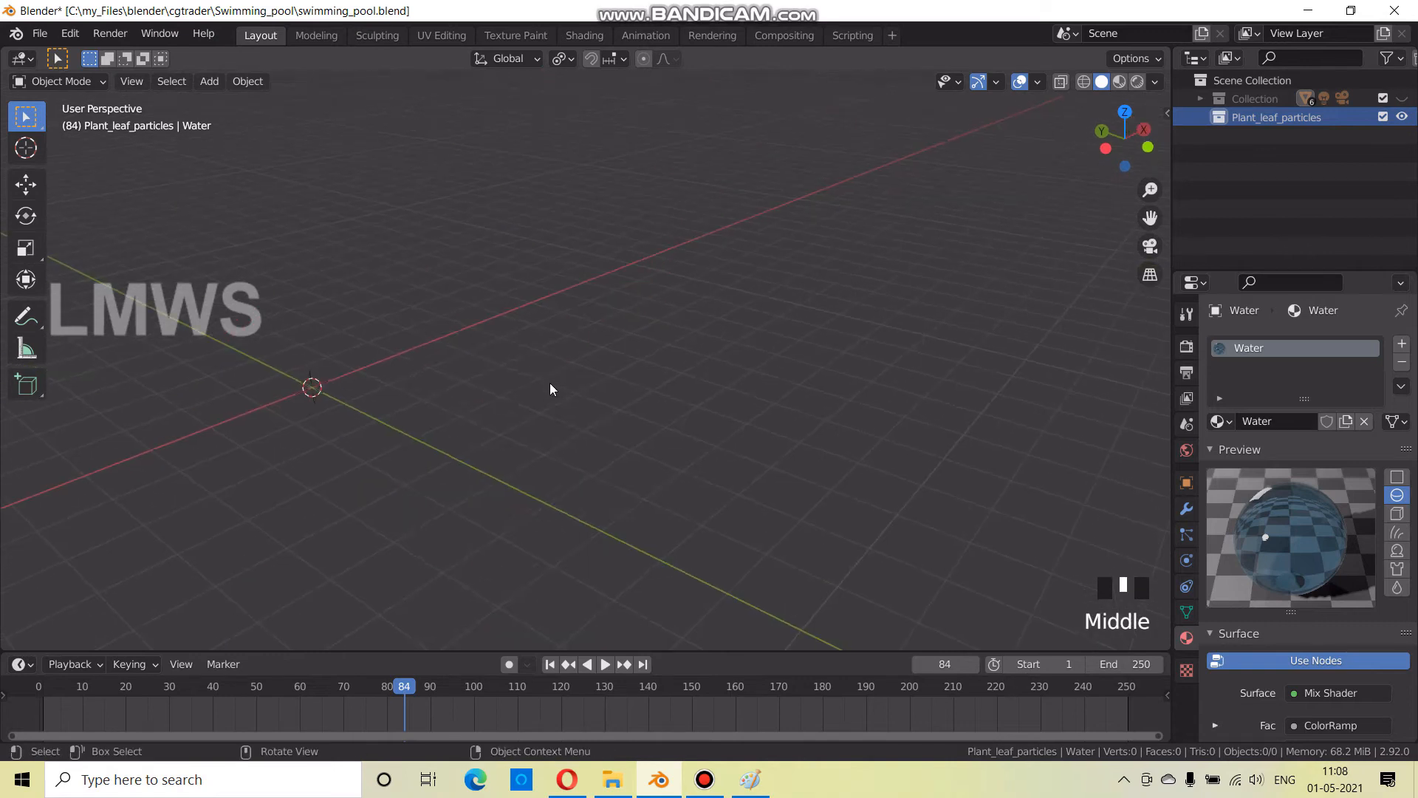
key(shift+a)
mouse_move(551, 377)
click(634, 377)
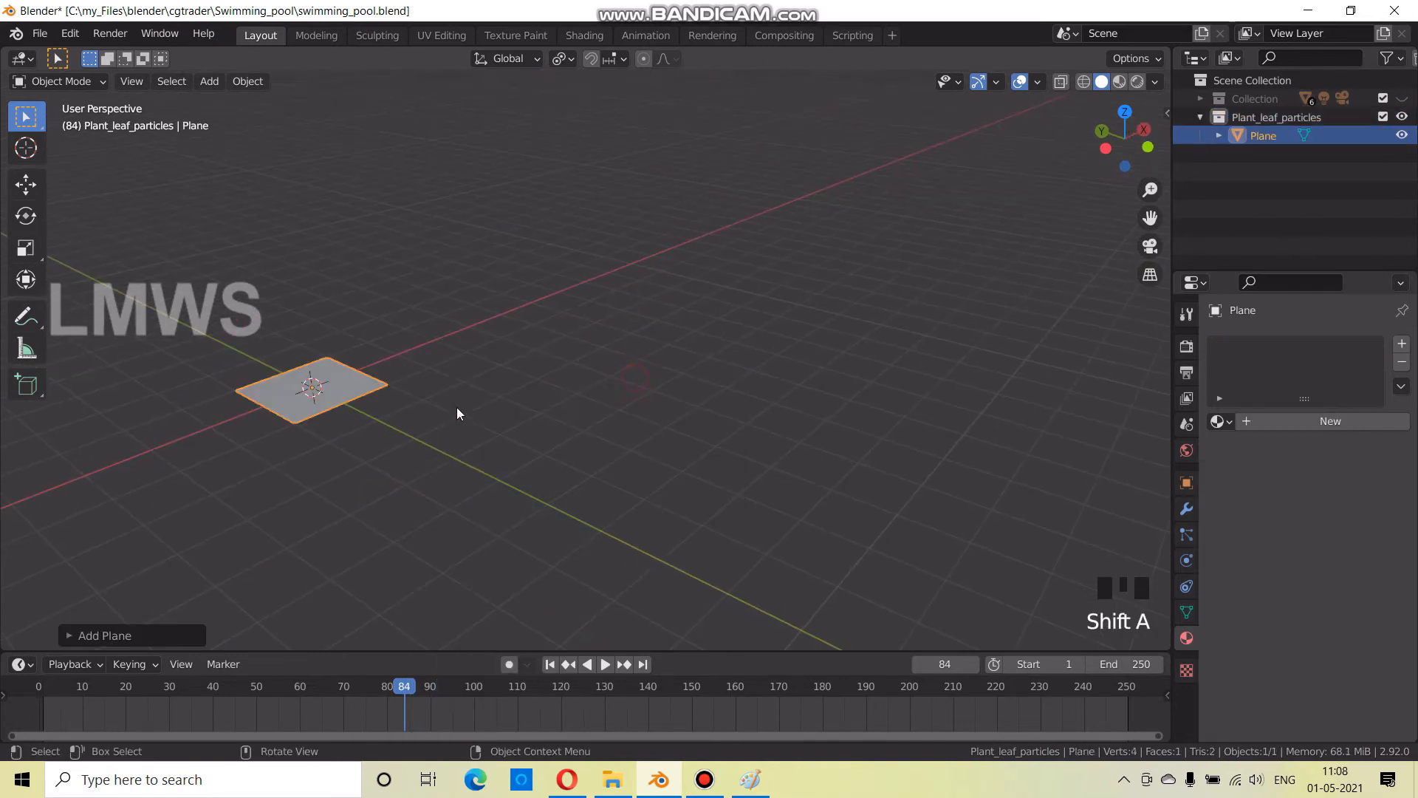
In Edit Mode, scale the plane along Y to about 0.145 to form a narrow strip
click(60, 81)
click(69, 123)
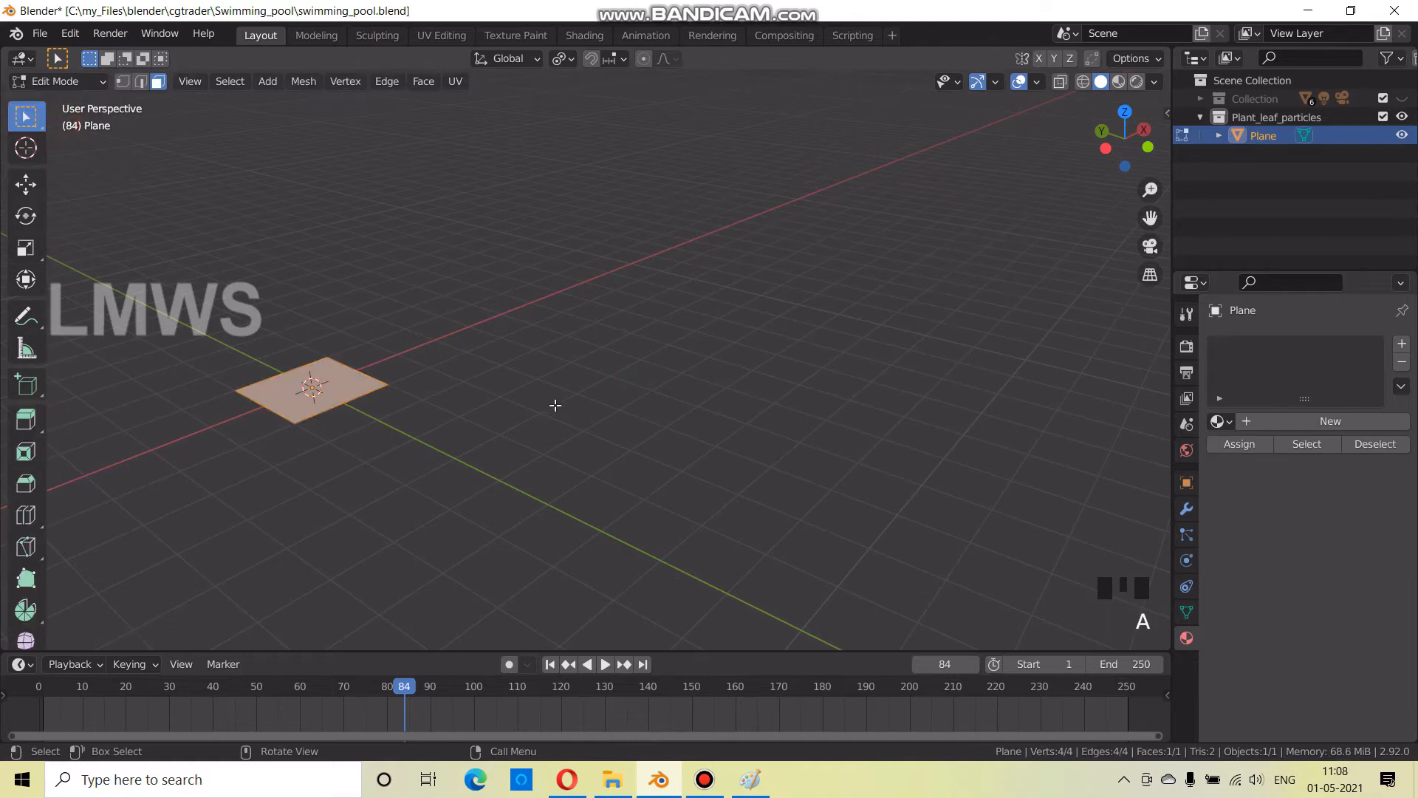
key(s)
key(y)
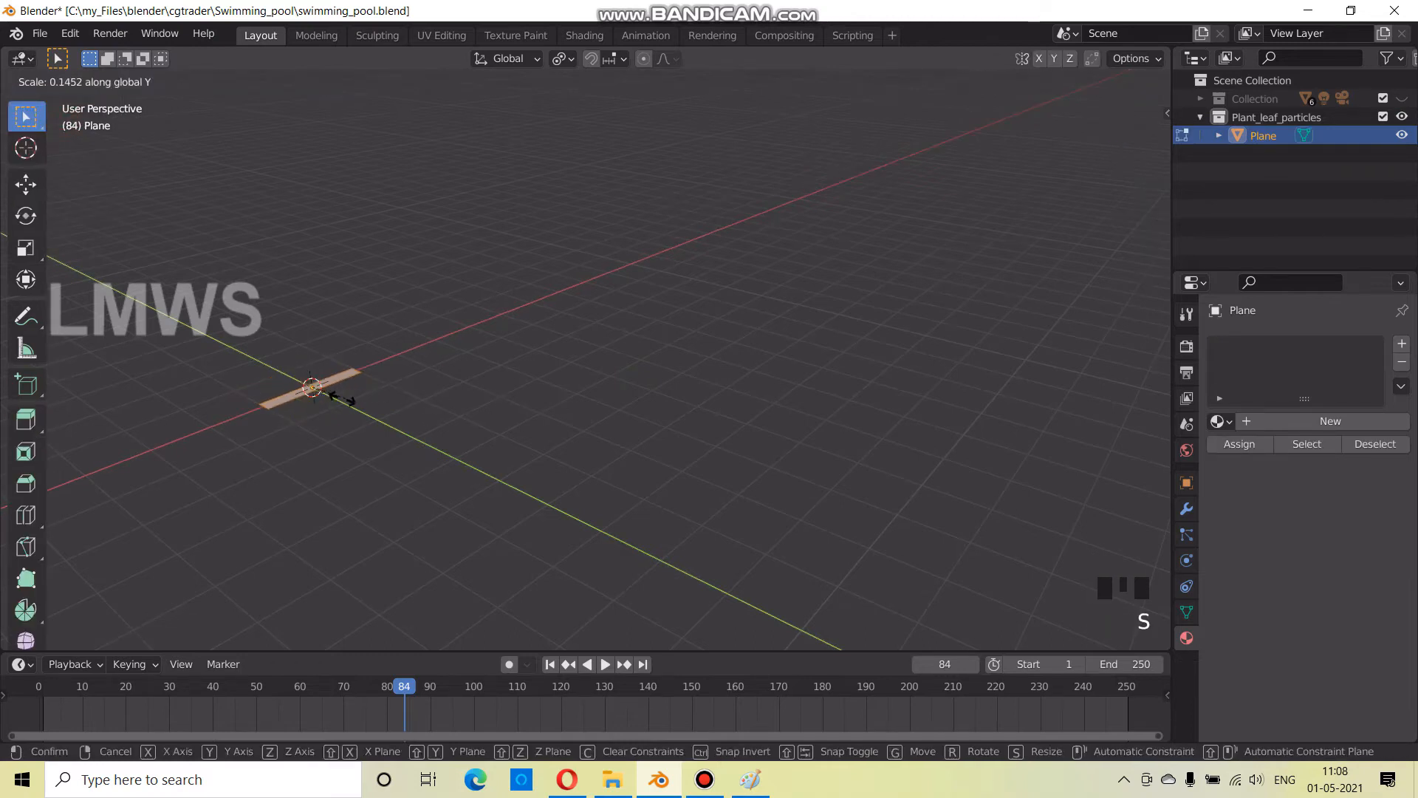
click(340, 399)
Add one lengthwise loop cut along the middle of the strip
scroll(335, 406, up, 2)
shift+middle_drag(335, 406, 522, 406)
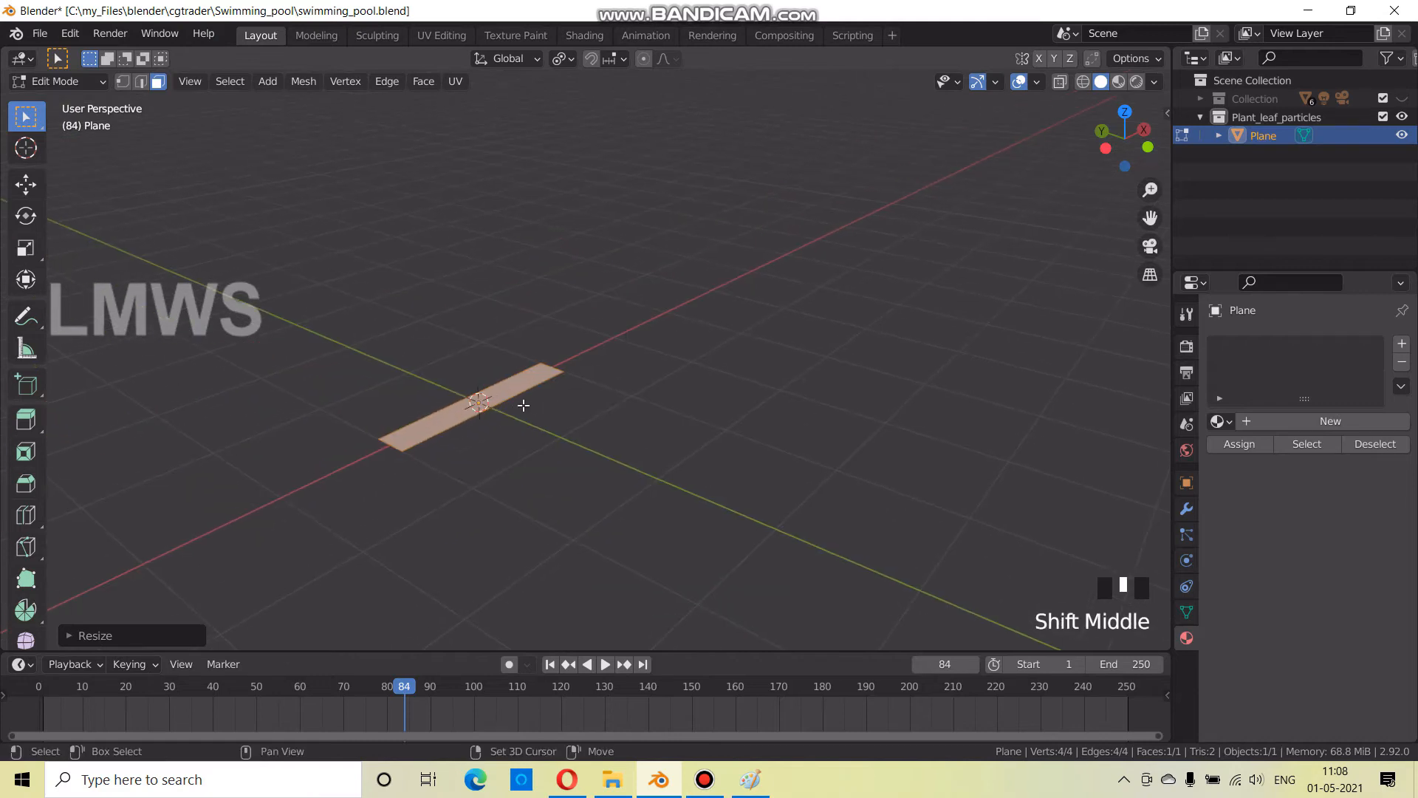
key(ctrl+r)
click(411, 432)
Select the whole strip and scale it along Y to make it narrower
key(a)
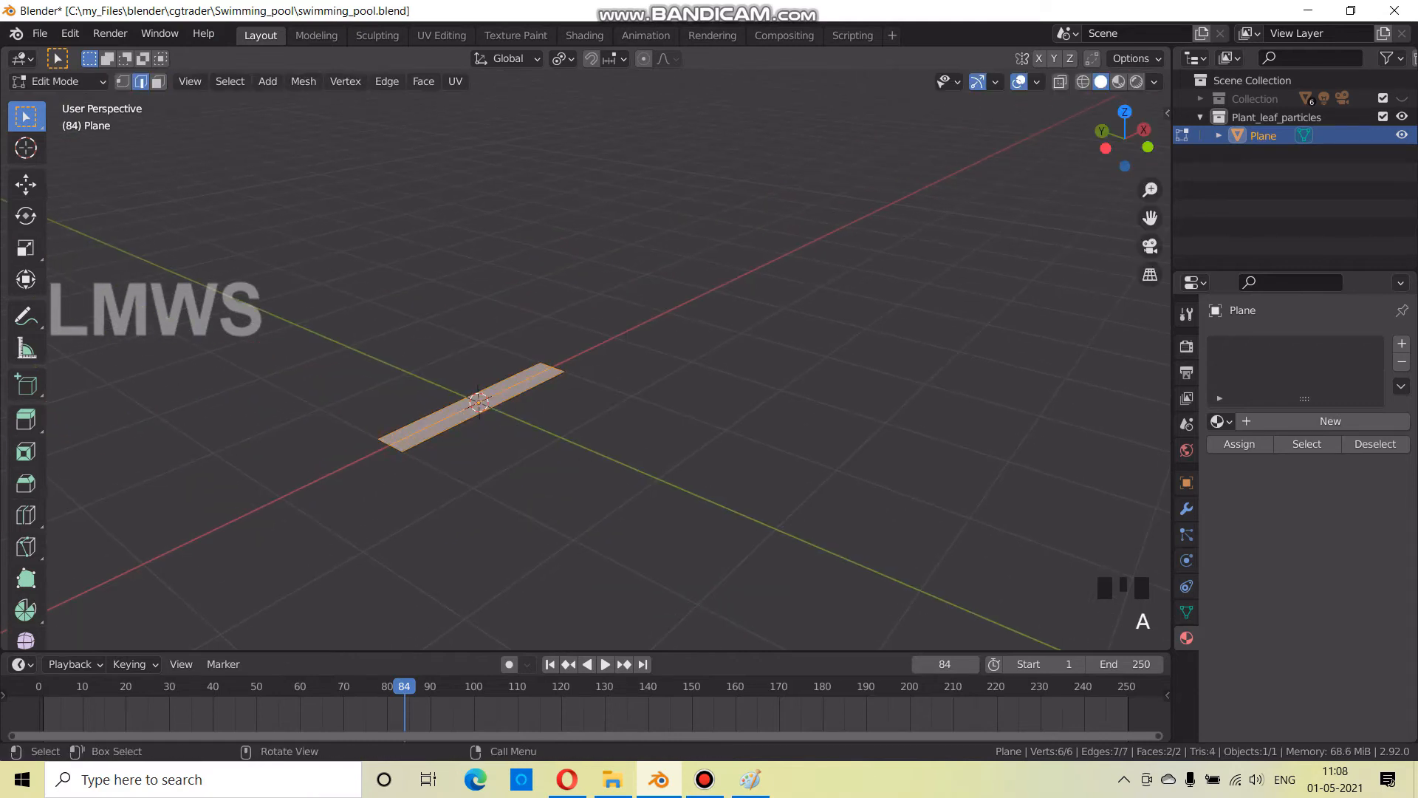
key(s)
key(x)
key(y)
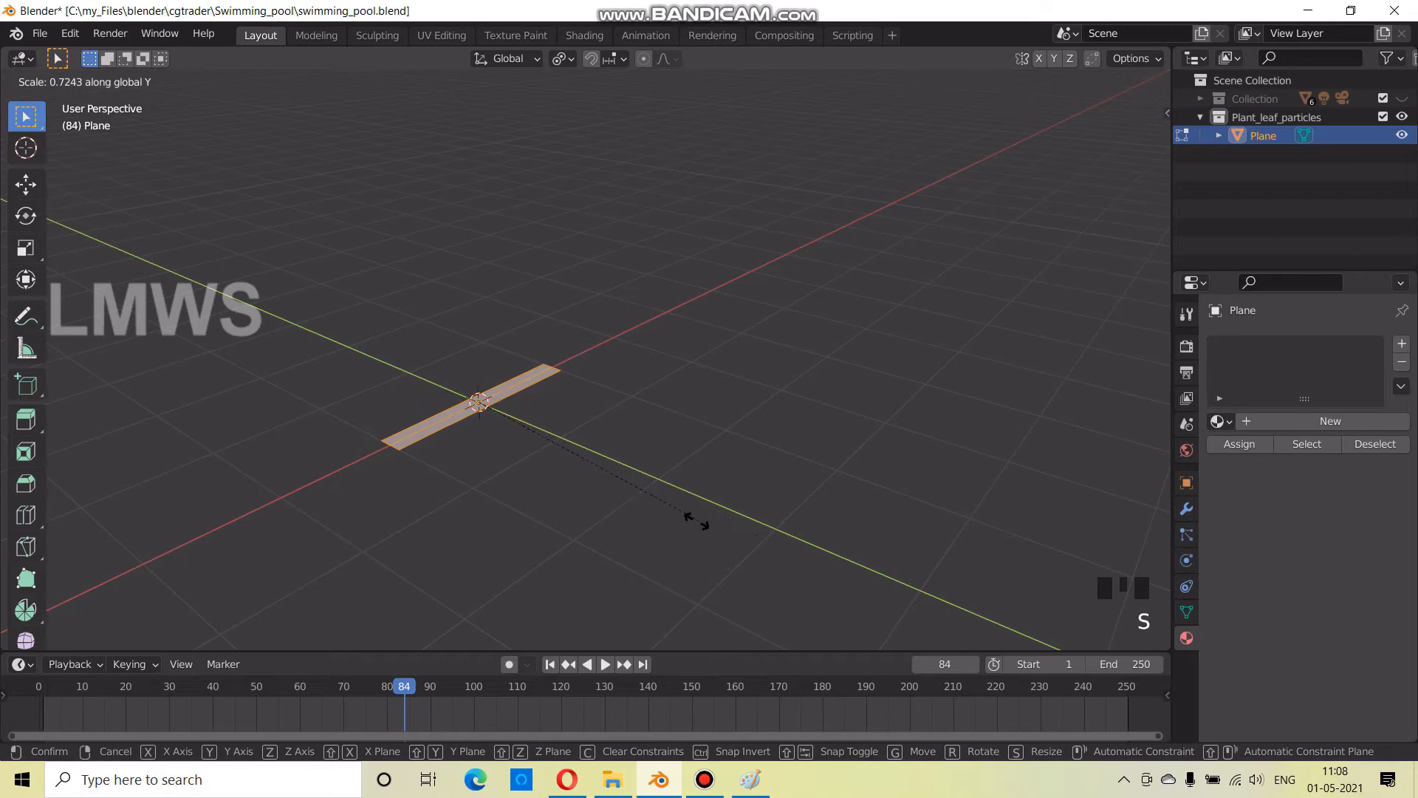
click(494, 437)
Add four evenly spaced crosswise loop cuts to the strip and select all of its geometry in Edit Mode
key(alt+a)
key(ctrl+r)
scroll(467, 401, up, 2)
click(467, 401)
scroll(575, 444, up, 3)
key(Tab)
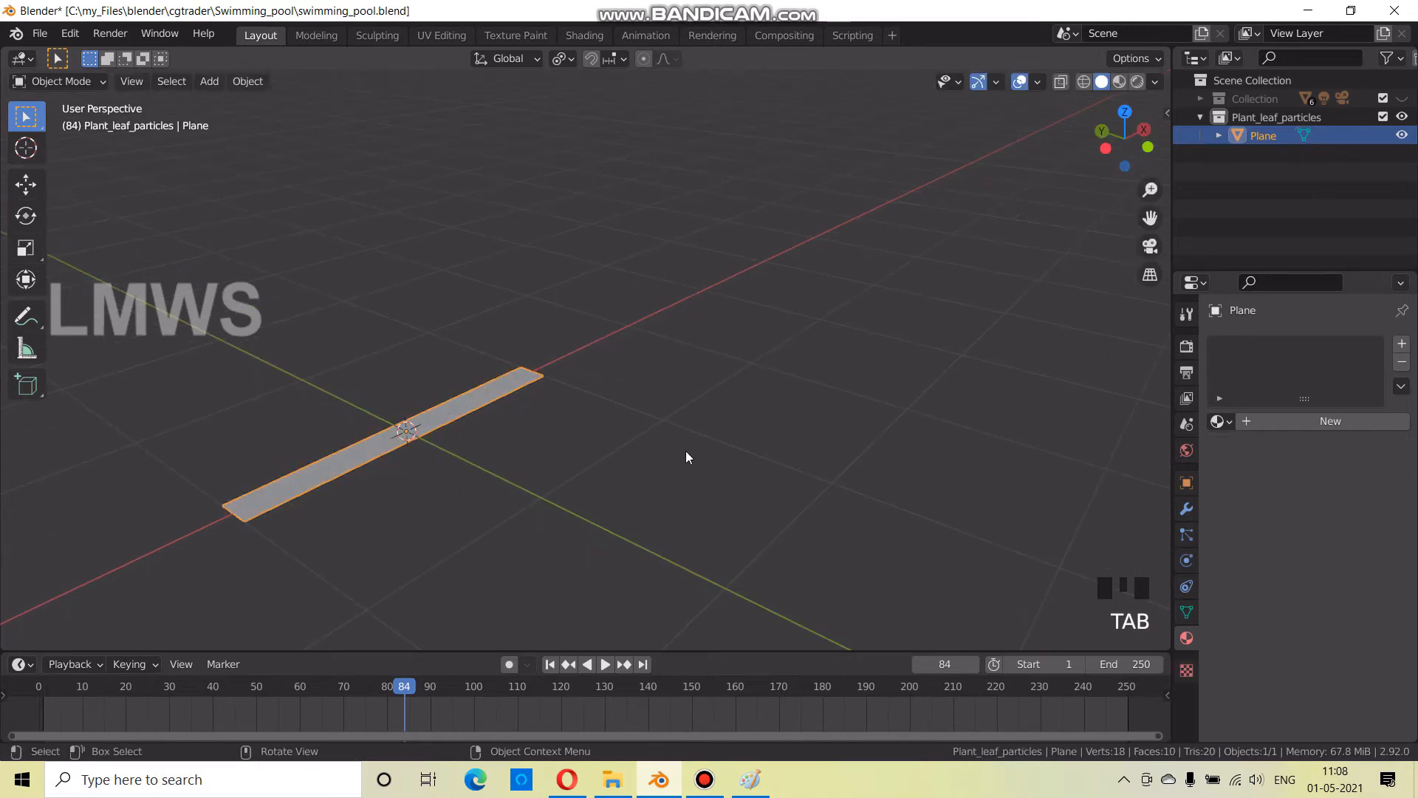
key(Tab)
key(a)
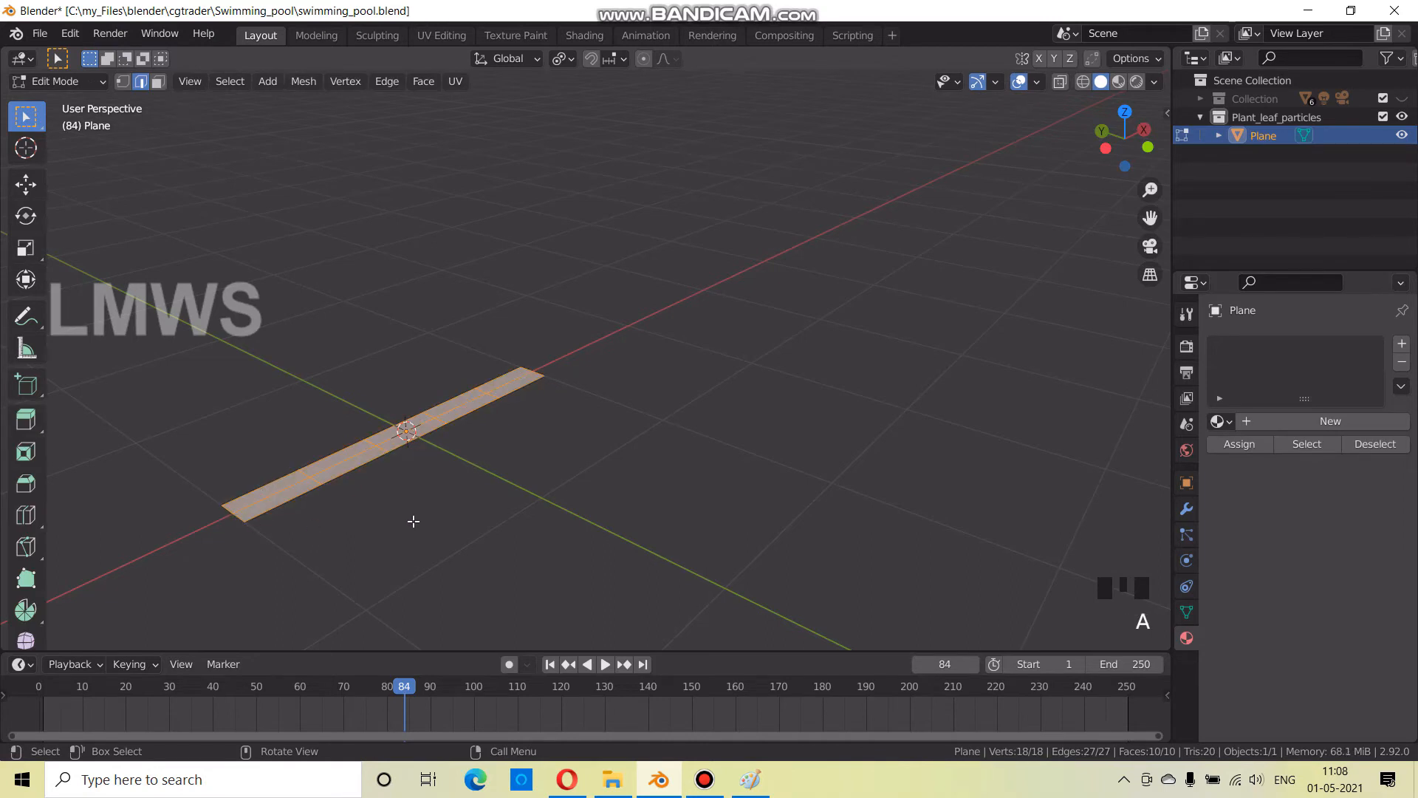
Move all of the strip's geometry along X until its near end sits at the object origin, and return to Object Mode
key(g)
key(x)
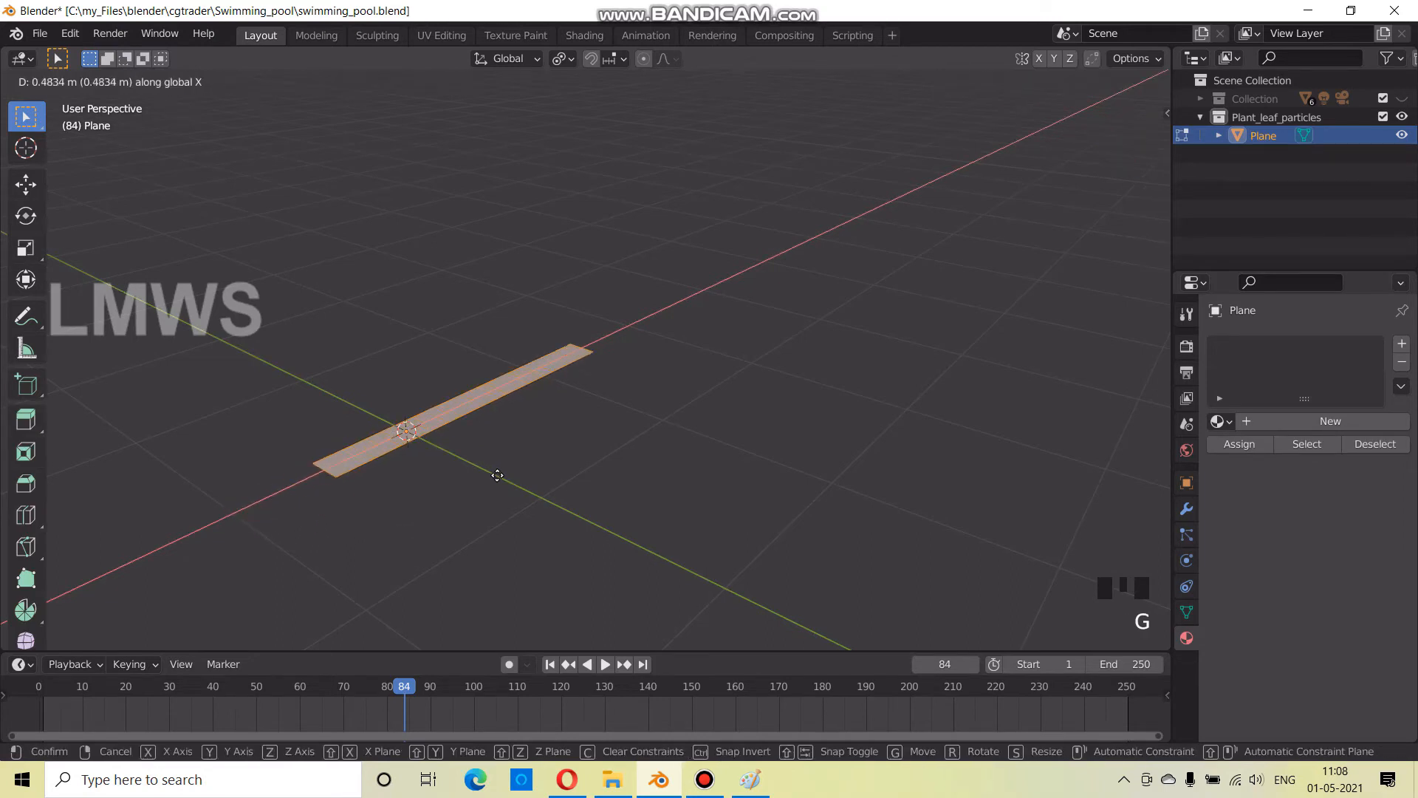
click(542, 469)
key(Tab)
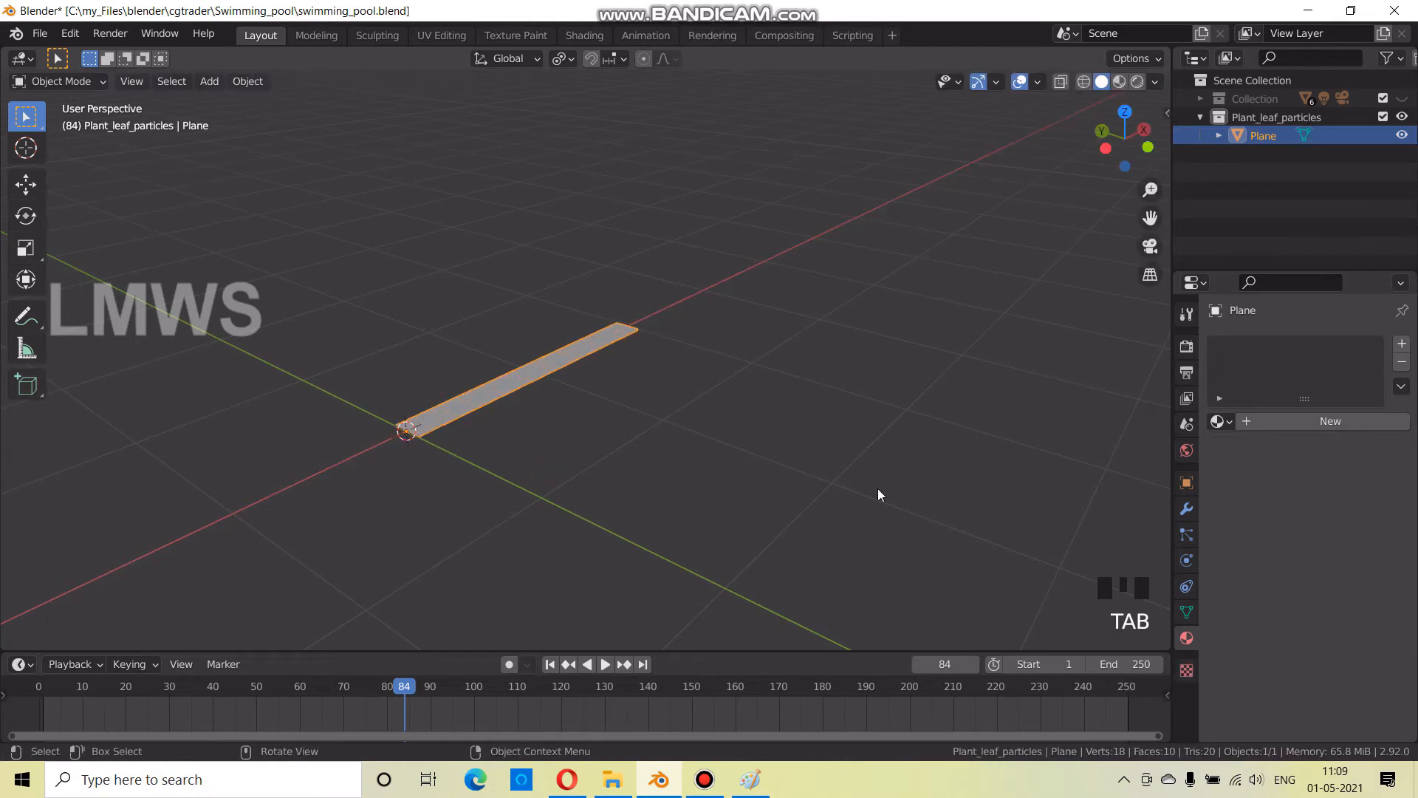
Rotate the strip 90° and another 180° about the Y axis to stand it upright on the origin
key(r)
key(y)
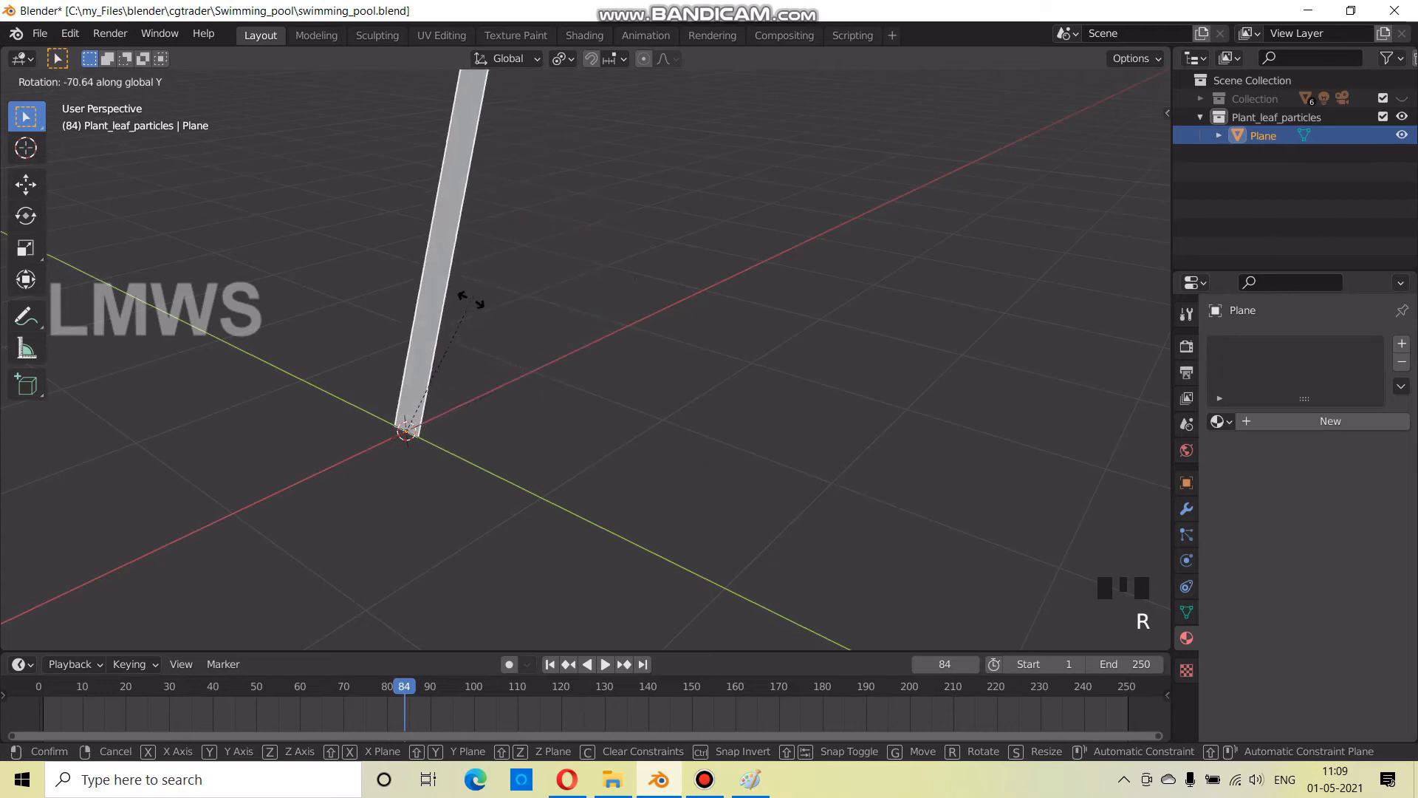
text(90)
key(Return)
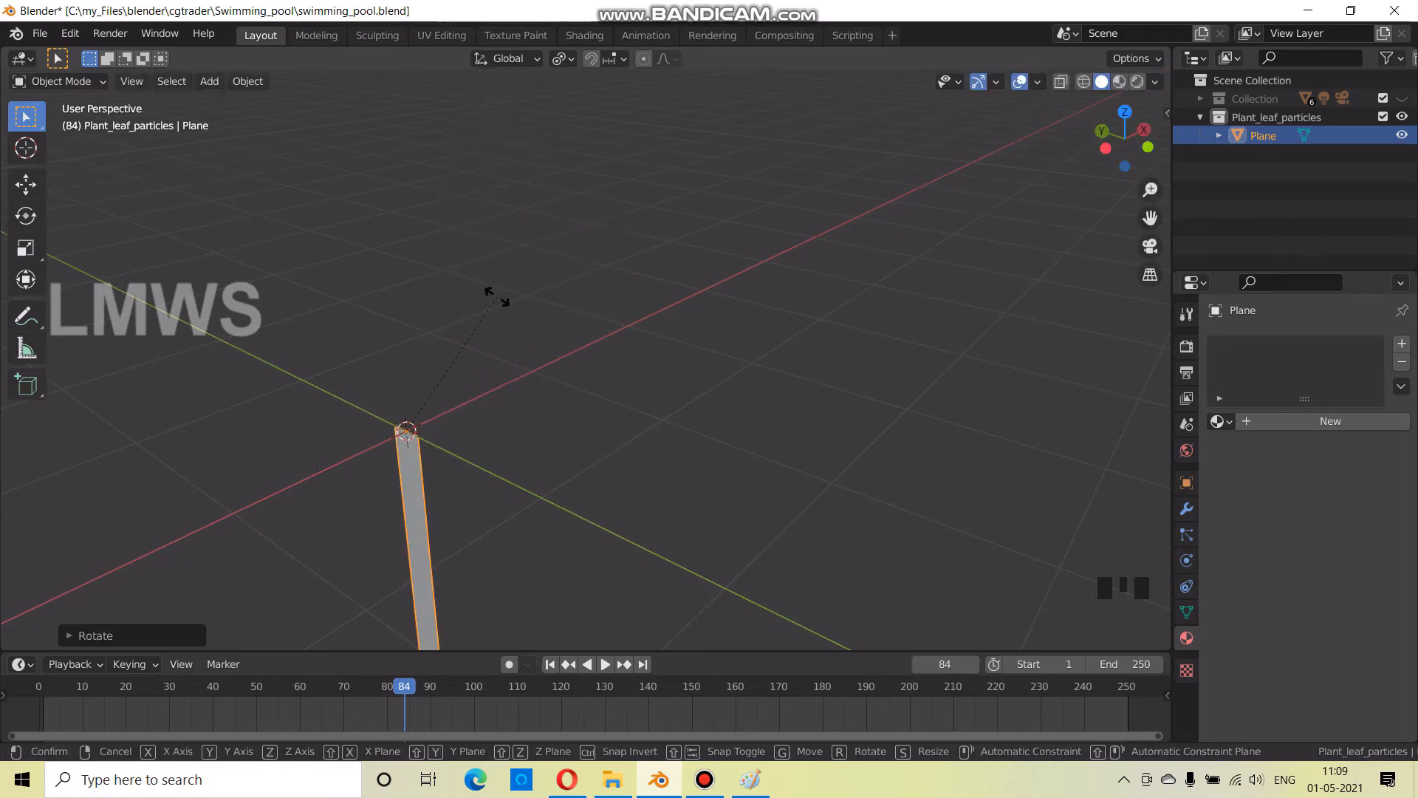
text(ry180)
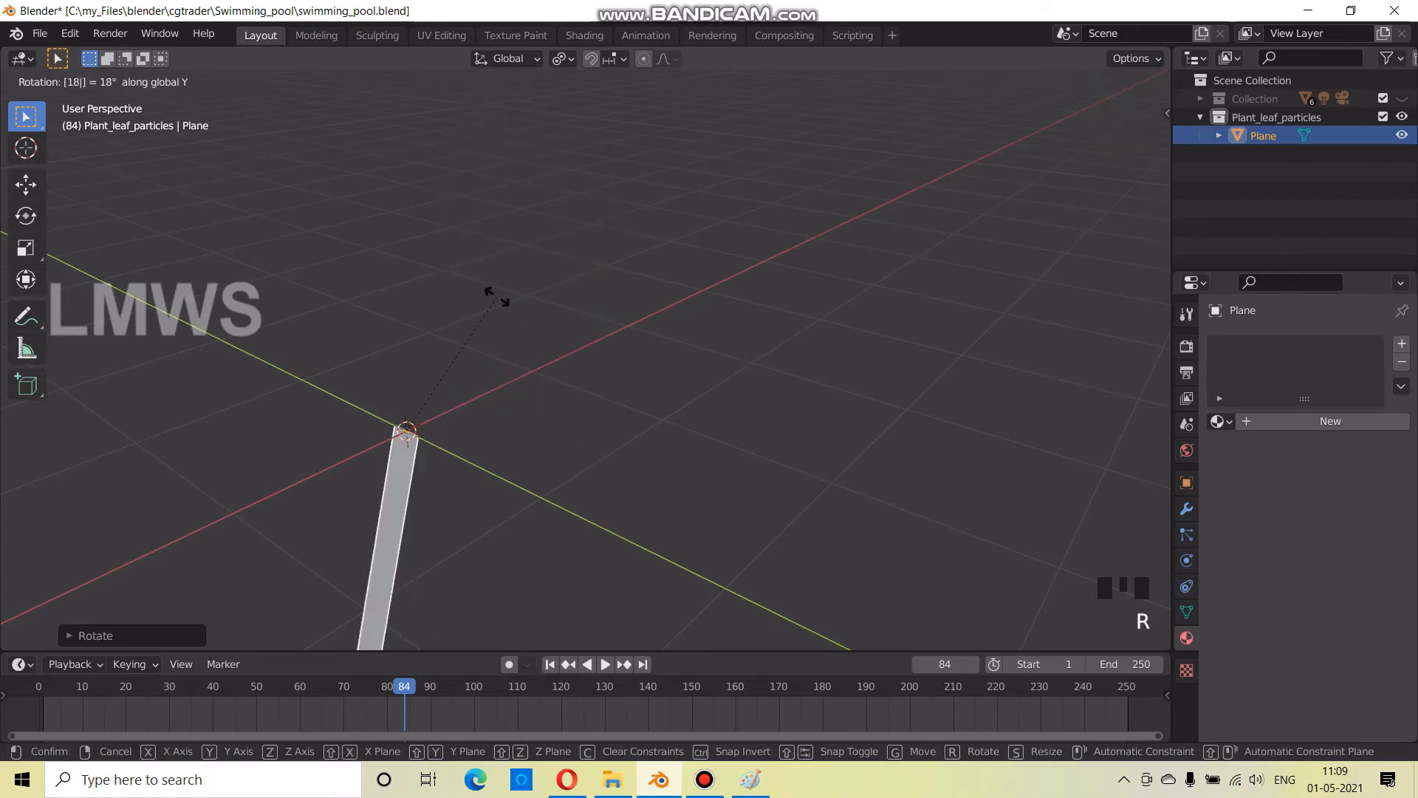
key(Return)
In Edit Mode, move the lengthwise middle edge loop out of the strip's plane to form a V-shaped fold
key(Tab)
shift+middle_drag(497, 296, 564, 363)
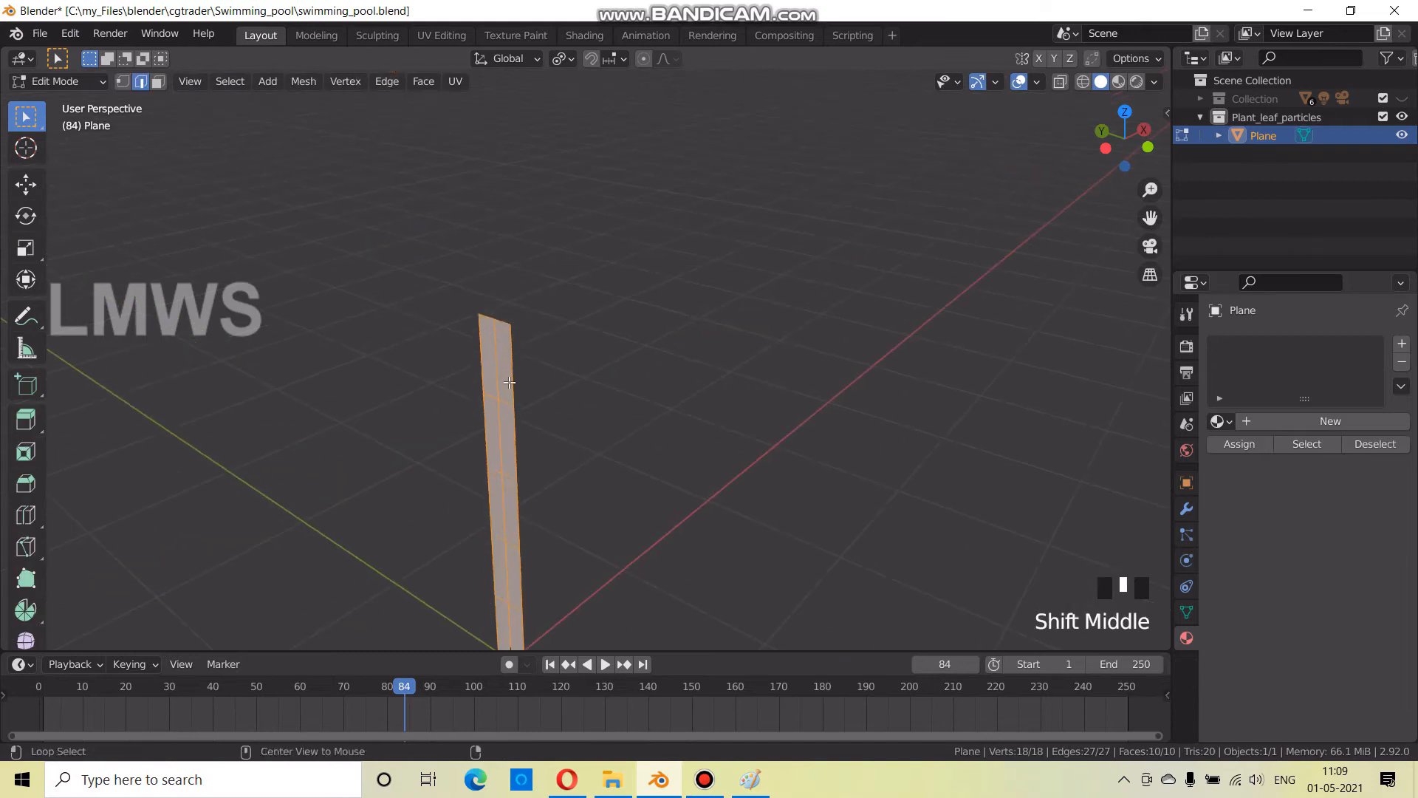
click(247, 179)
scroll(246, 179, down, 2)
scroll(630, 512, up, 1)
key(alt+a)
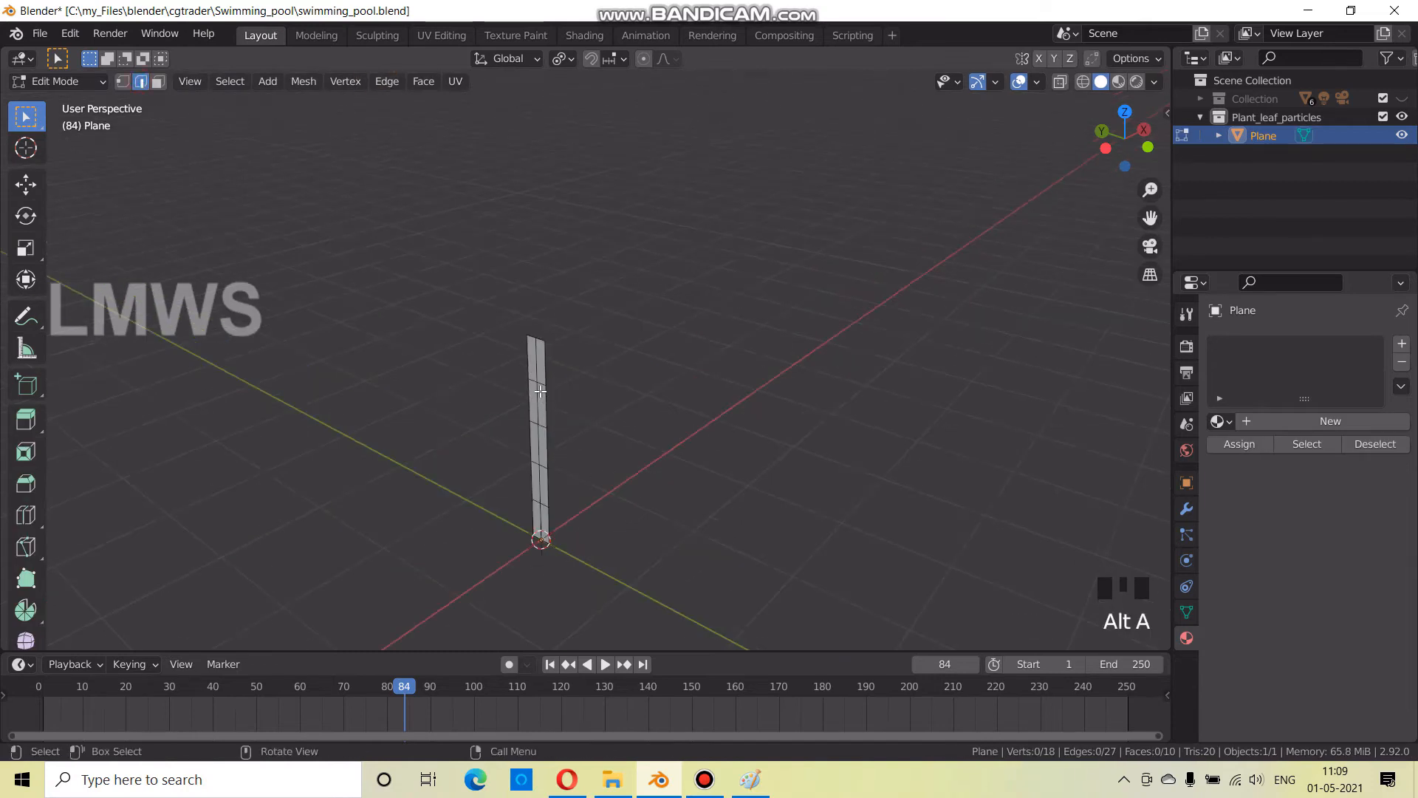
alt+shift+click(603, 495)
scroll(553, 528, up, 1)
key(g)
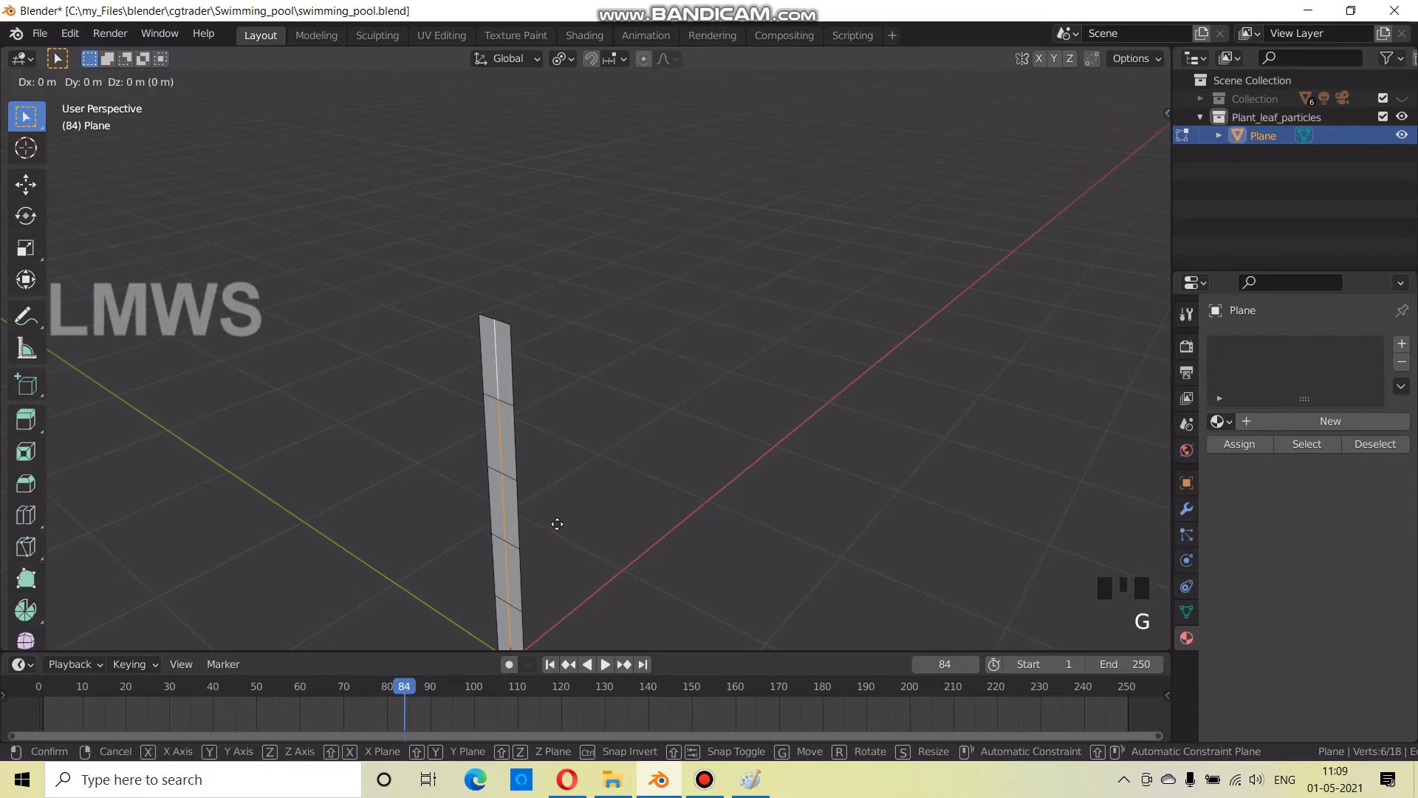
click(562, 520)
key(alt+a)
scroll(554, 386, down, 1)
middle_drag(554, 387, 613, 404)
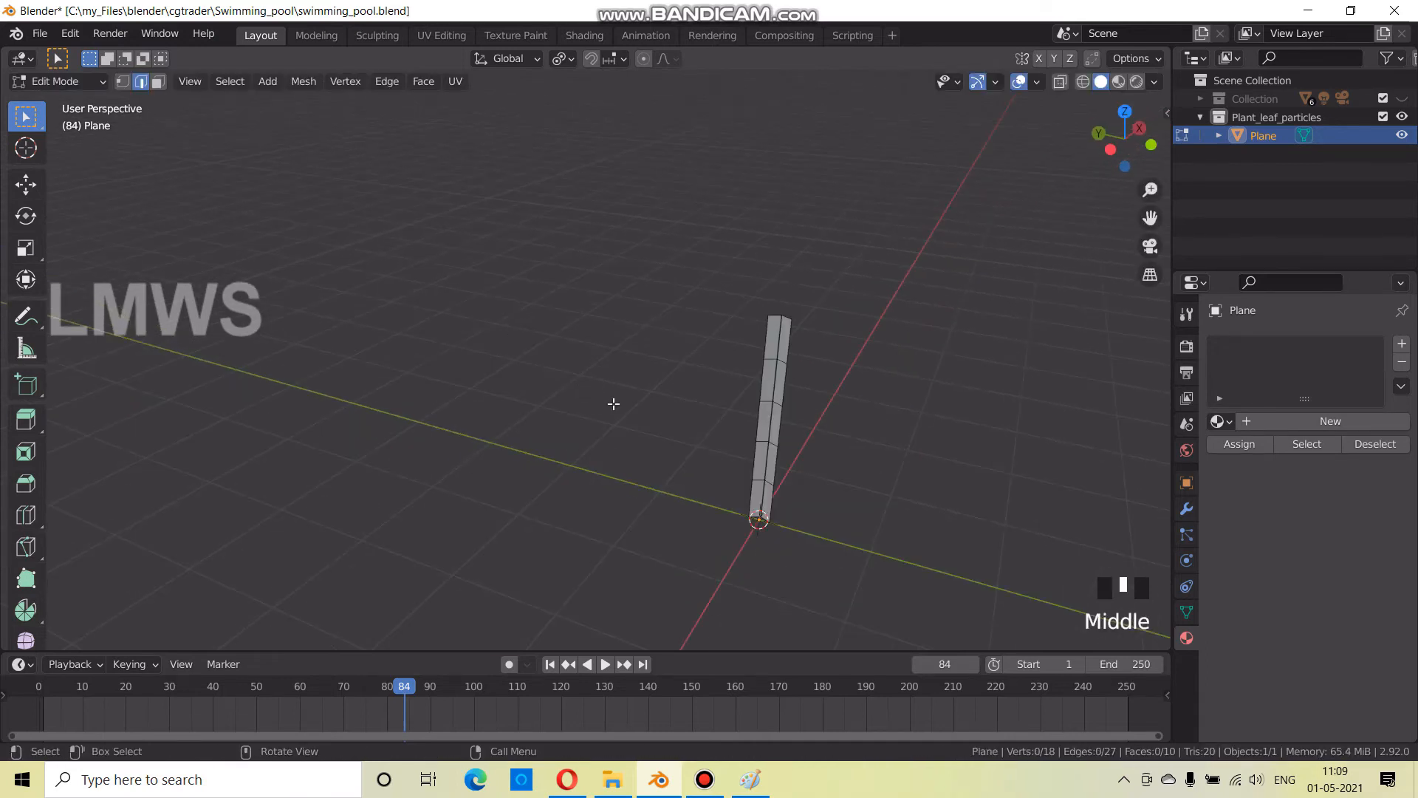
Turn on proportional editing with the Median Point pivot and switch to vertex selection
click(570, 59)
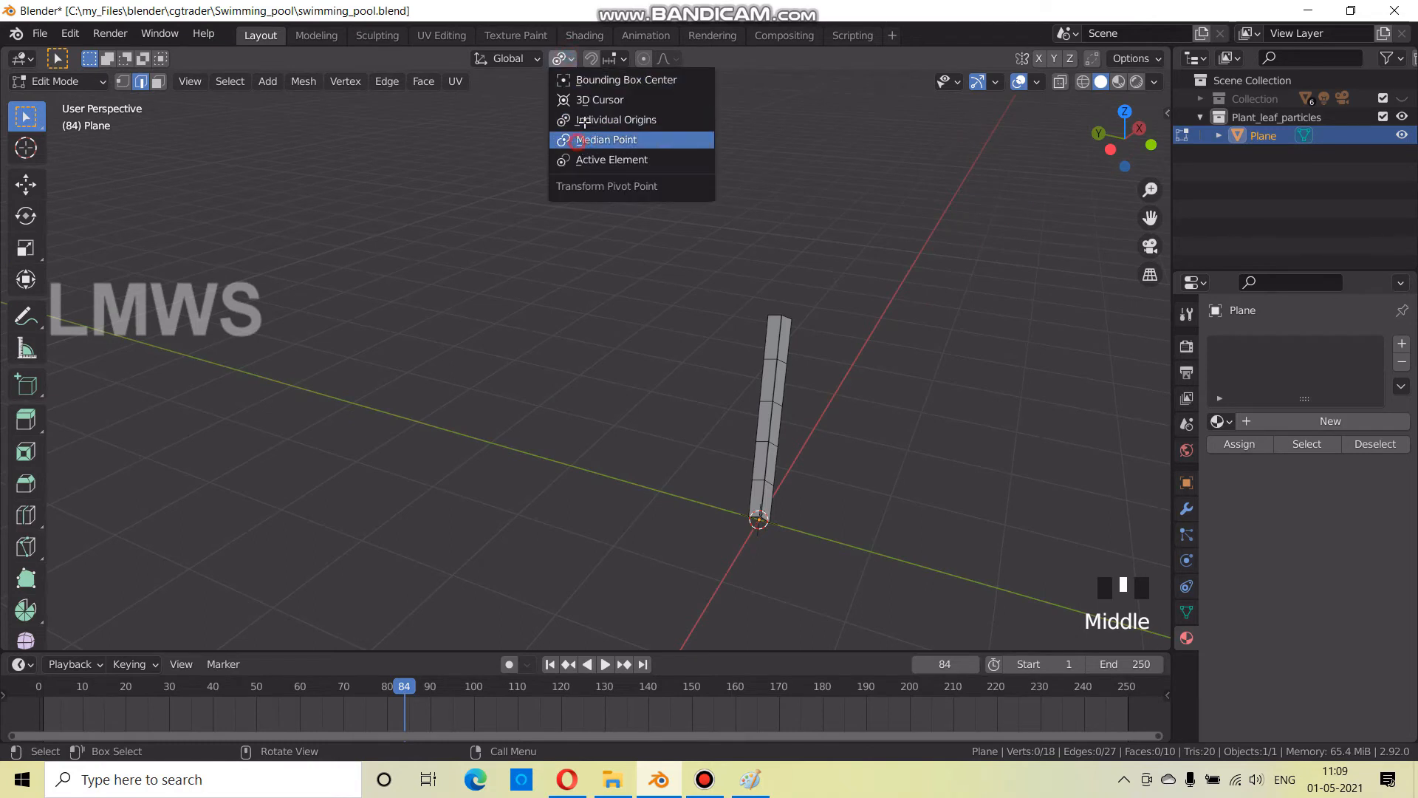
click(579, 138)
click(644, 59)
shift+middle_drag(730, 329, 733, 333)
scroll(640, 326, up, 1)
middle_drag(640, 325, 646, 336)
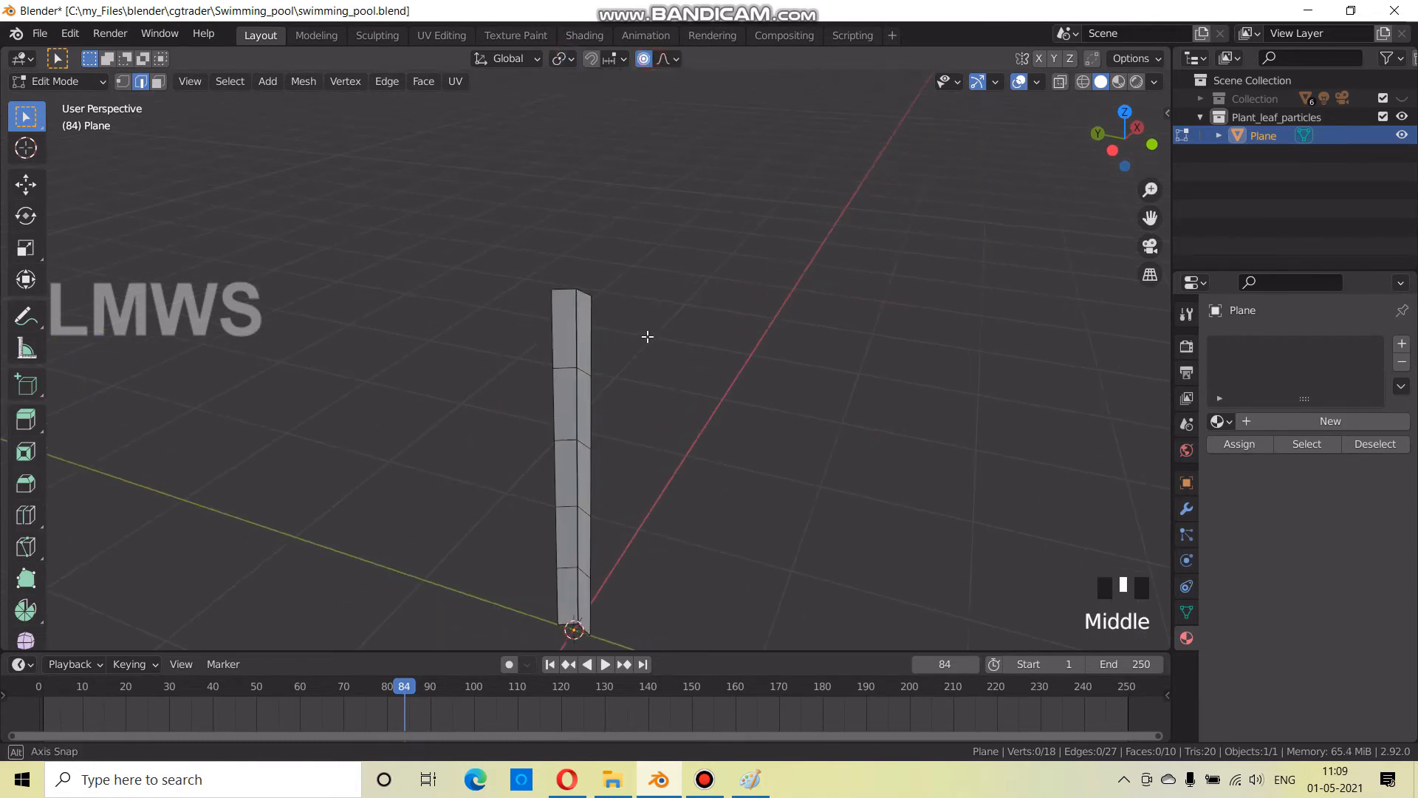
click(122, 81)
Try to taper the strip by scaling its two top corner vertices along Y to about 0.6 with smooth proportional falloff, size 1.10
click(592, 294)
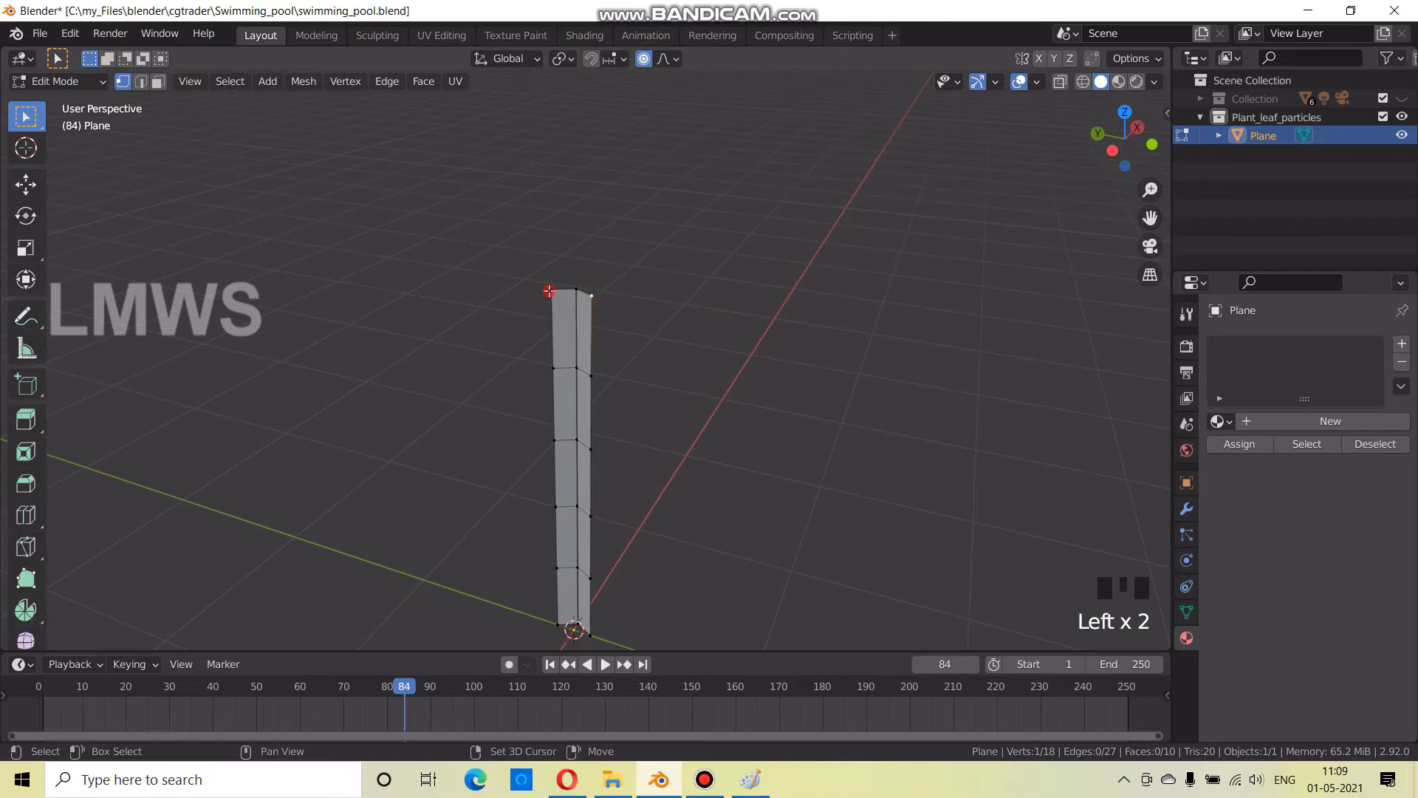
key(s)
key(x)
key(y)
scroll(743, 395, up, 3)
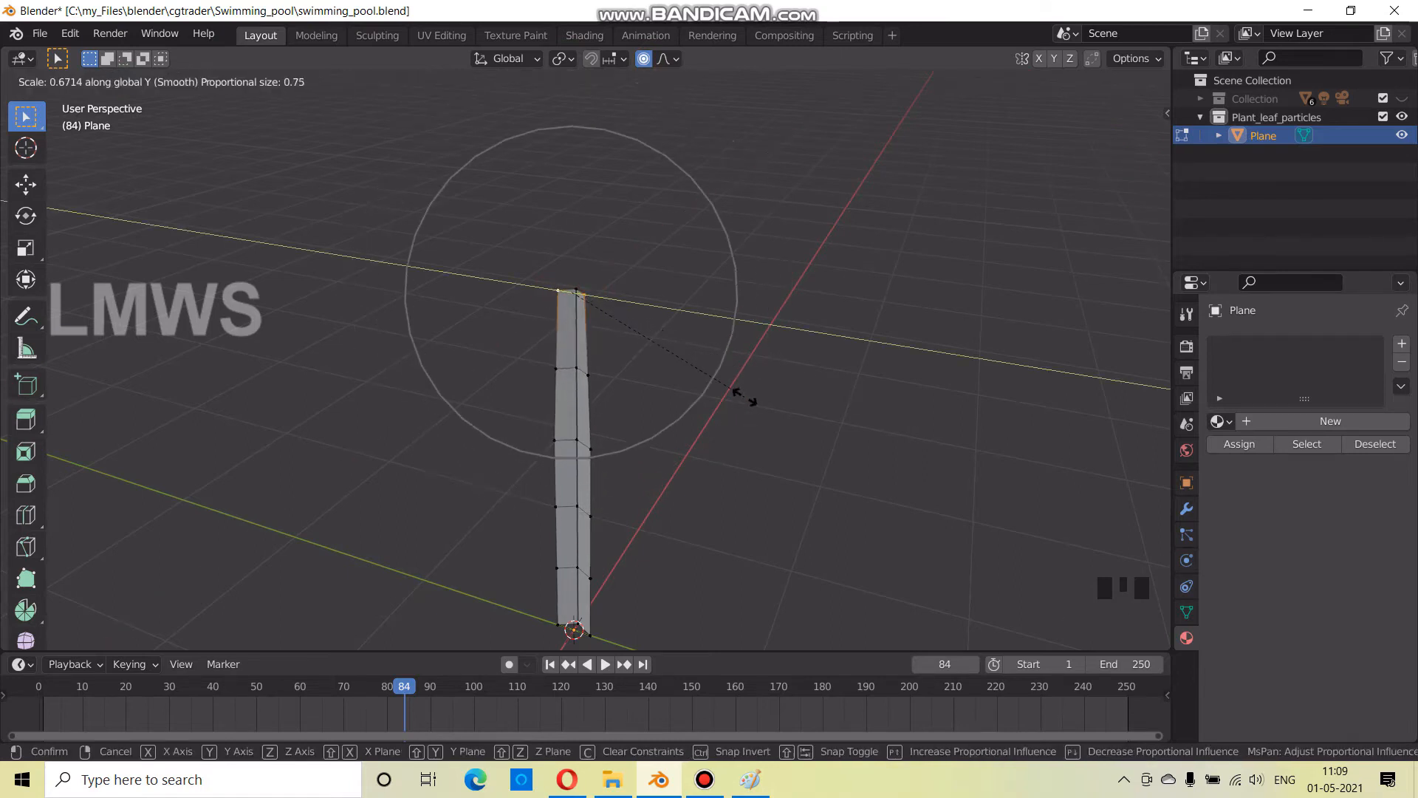
scroll(739, 392, down, 4)
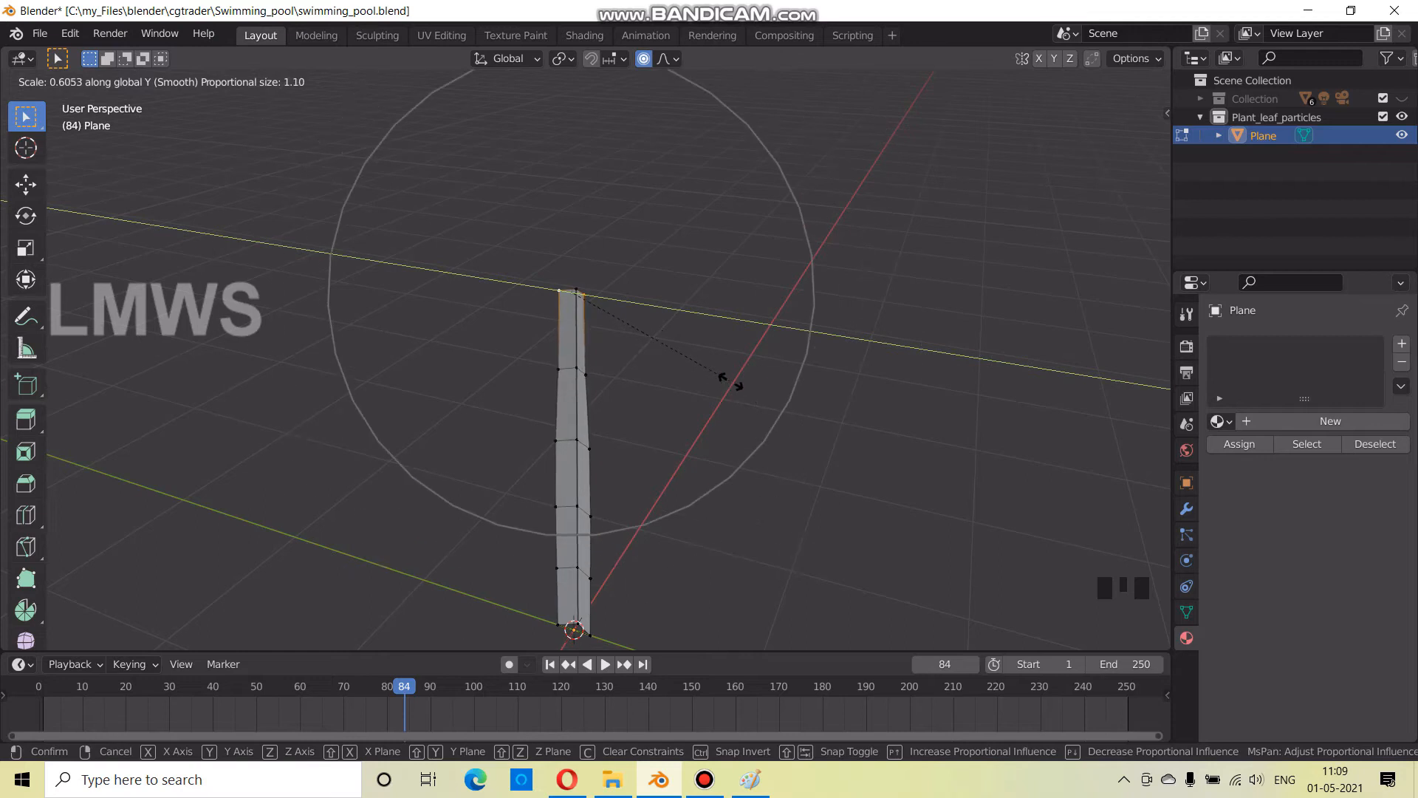
click(731, 381)
Set the proportional falloff to Linear and try scaling the two top corner vertices down to about half
click(669, 59)
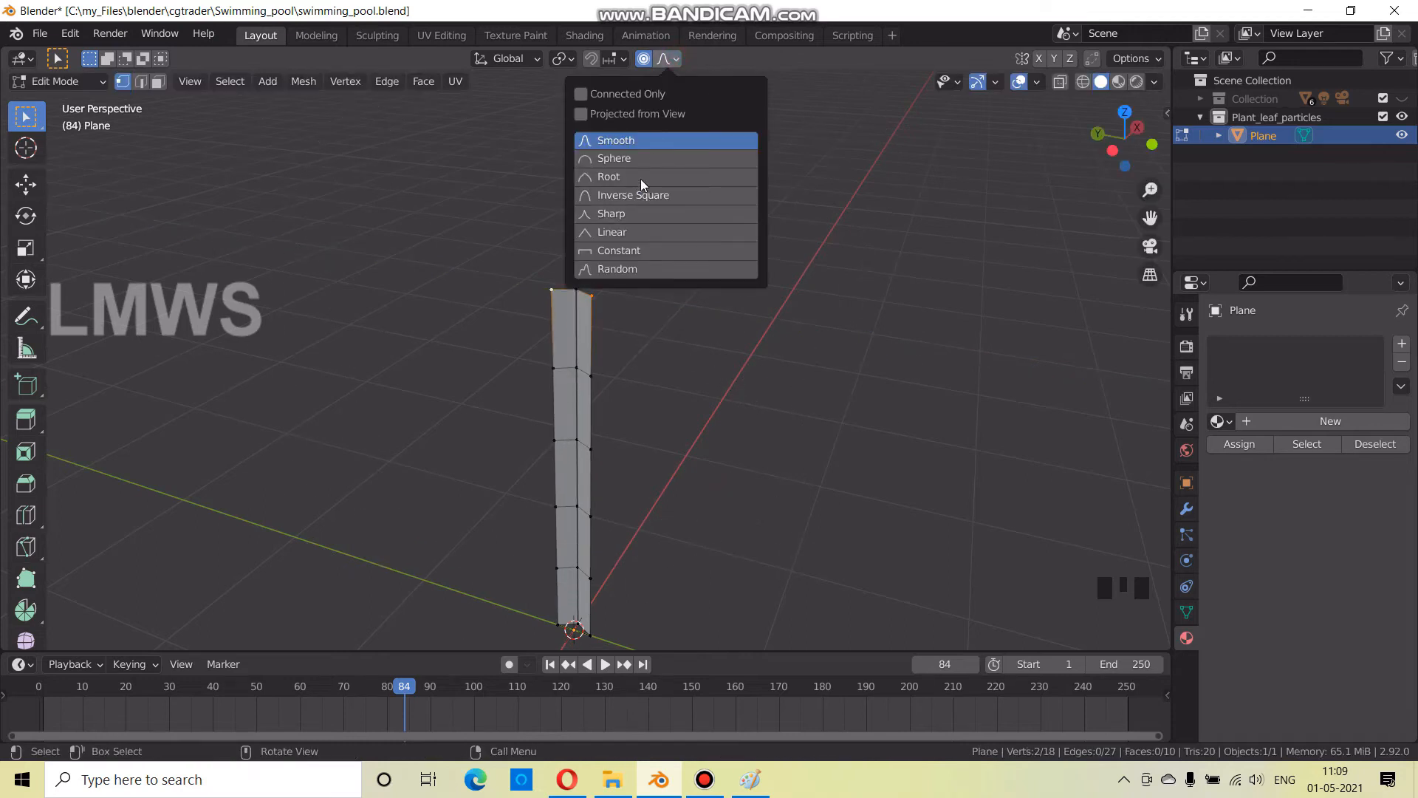
click(639, 231)
key(s)
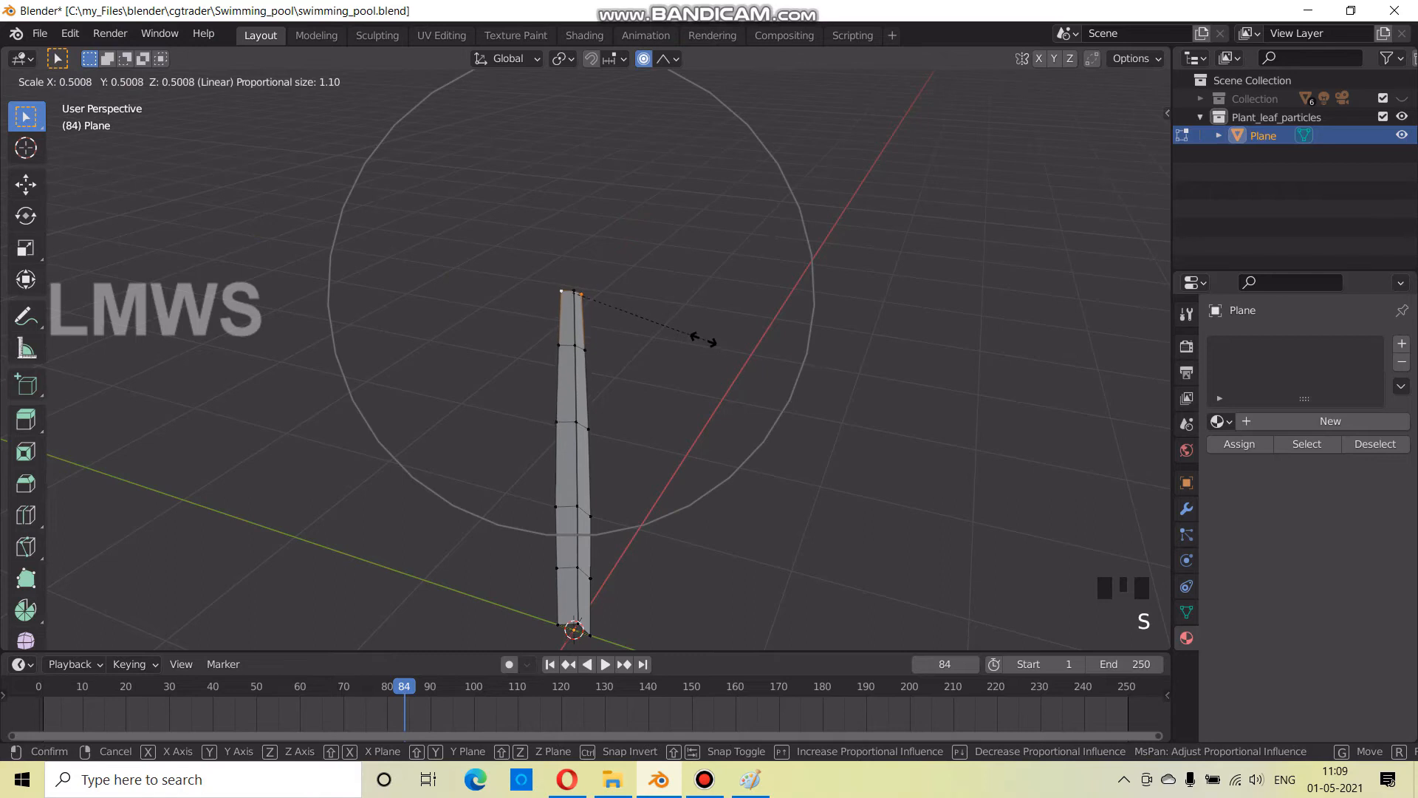
click(706, 348)
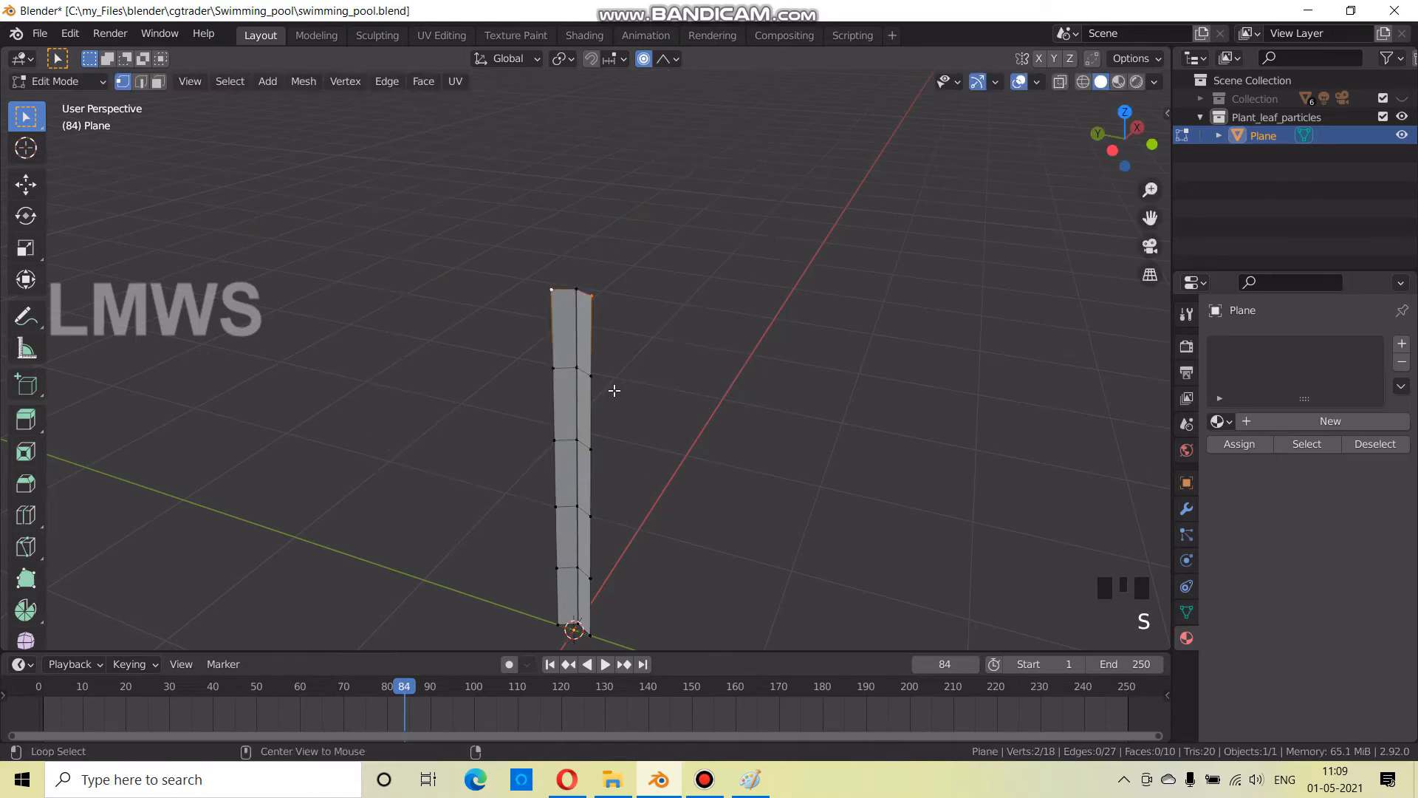
Select the upper three rows of vertices and narrow them along Y with linear proportional falloff, size about 0.83
alt+shift+click(598, 442)
key(ctrl+z)
alt+shift+click(585, 372)
alt+shift+click(584, 444)
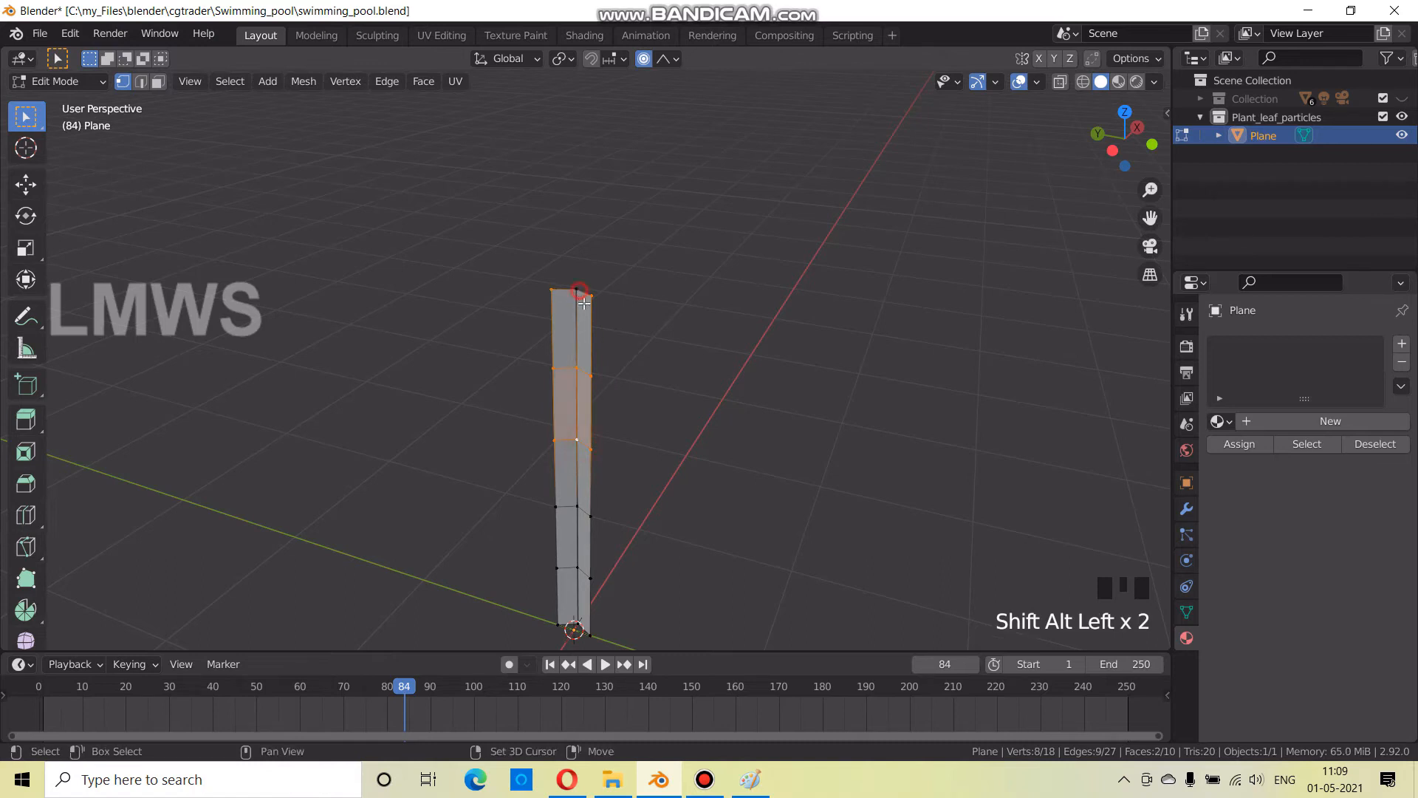
shift+click(583, 303)
key(s)
key(y)
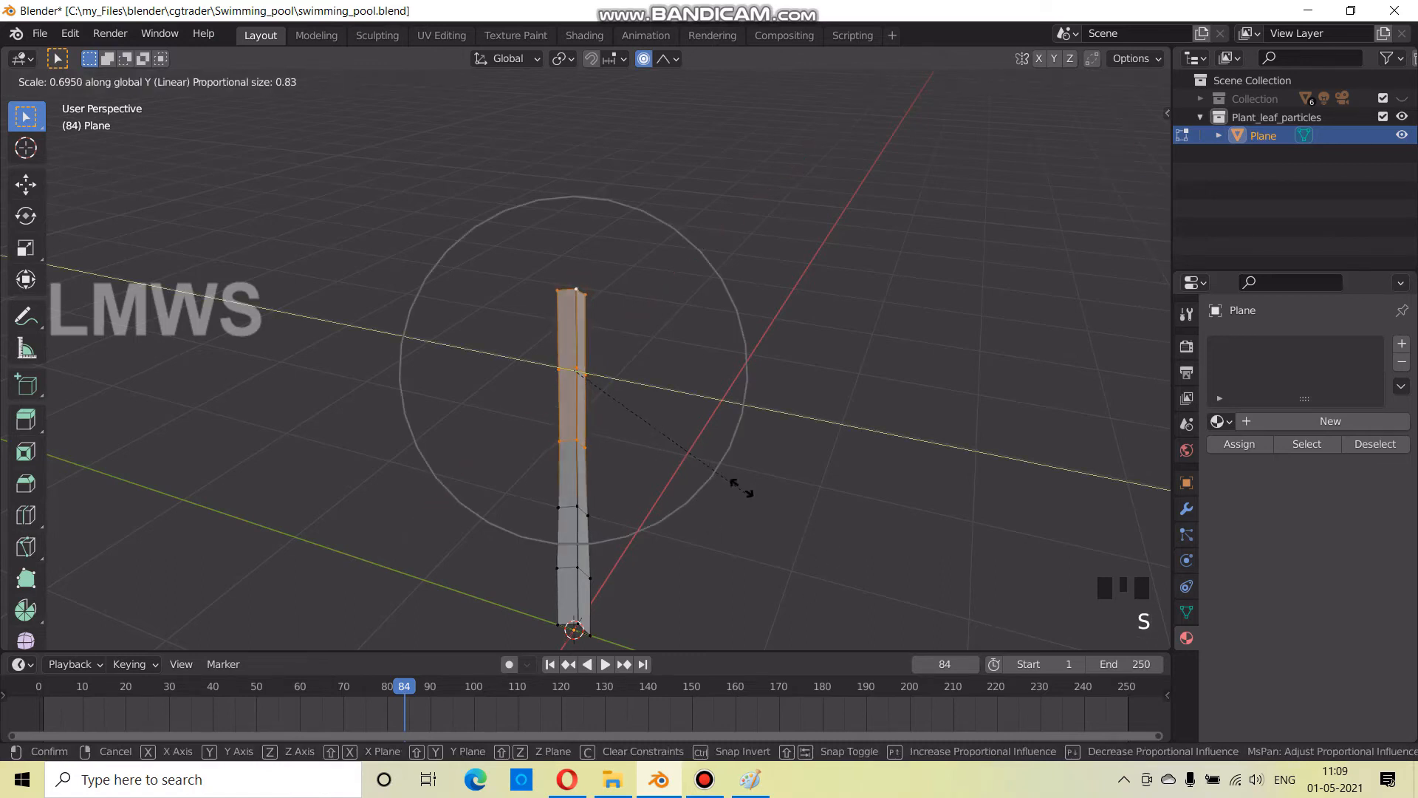
click(734, 470)
Turn off proportional editing and scale the two top corner vertices along Y to narrow the tip
click(611, 303)
shift+click(554, 289)
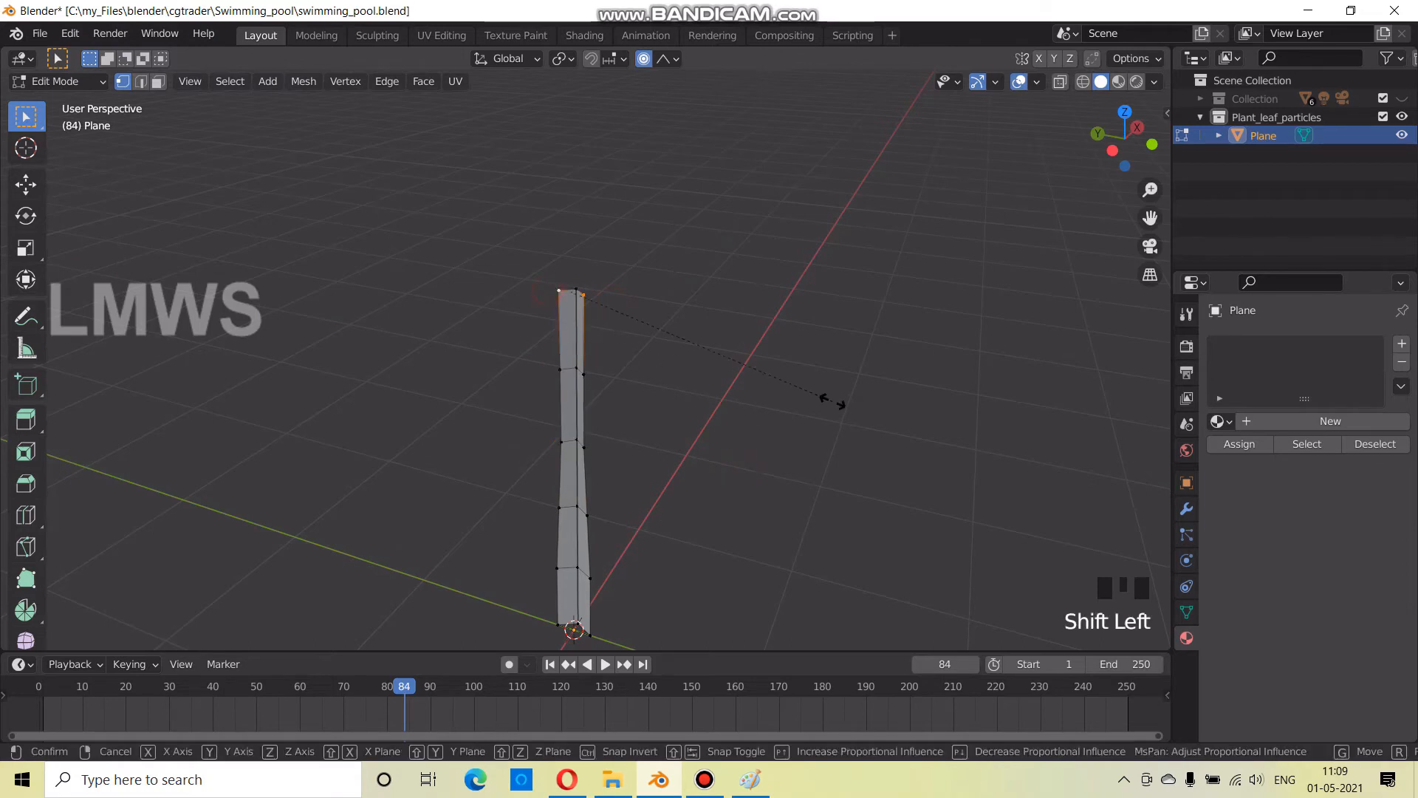
key(s)
click(766, 375)
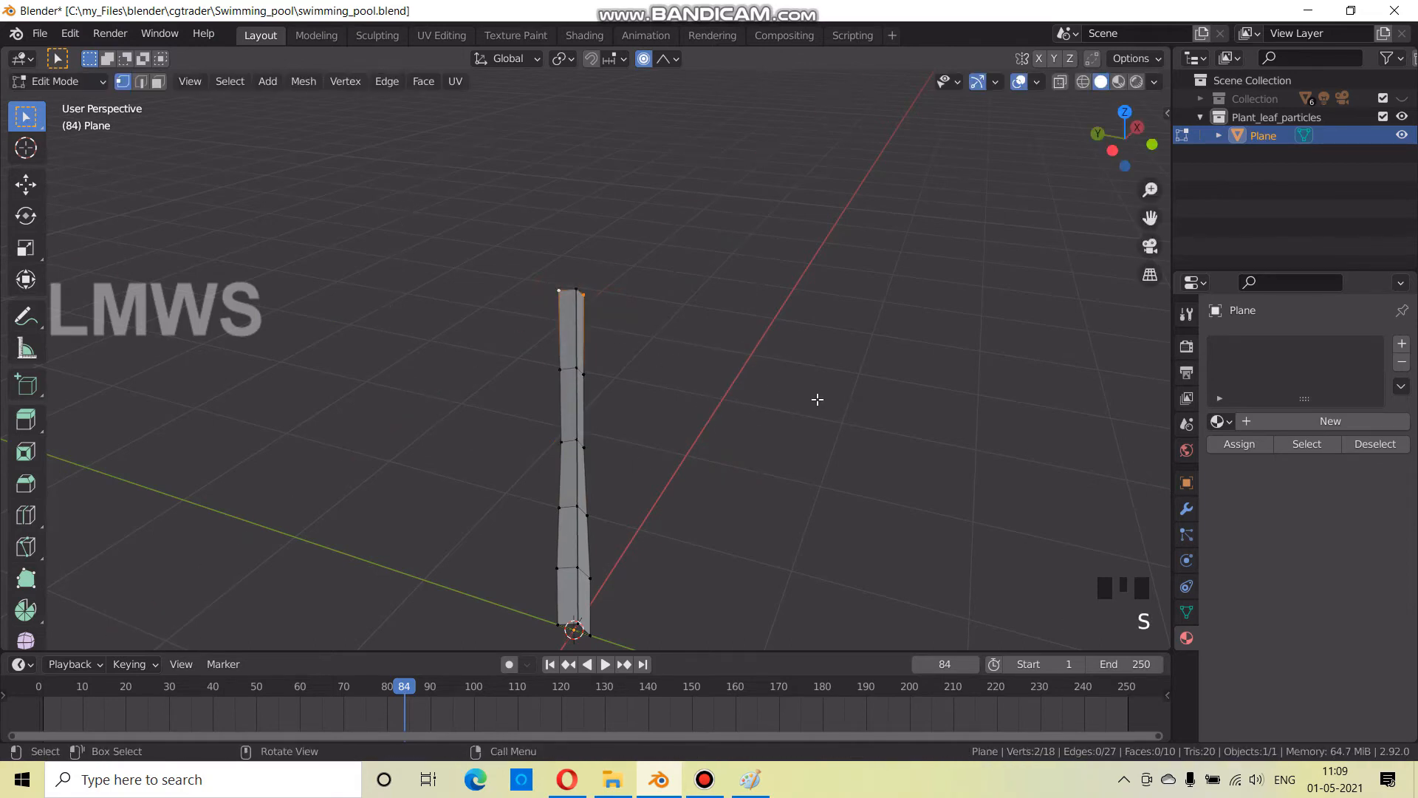
key(o)
key(s)
key(y)
click(707, 356)
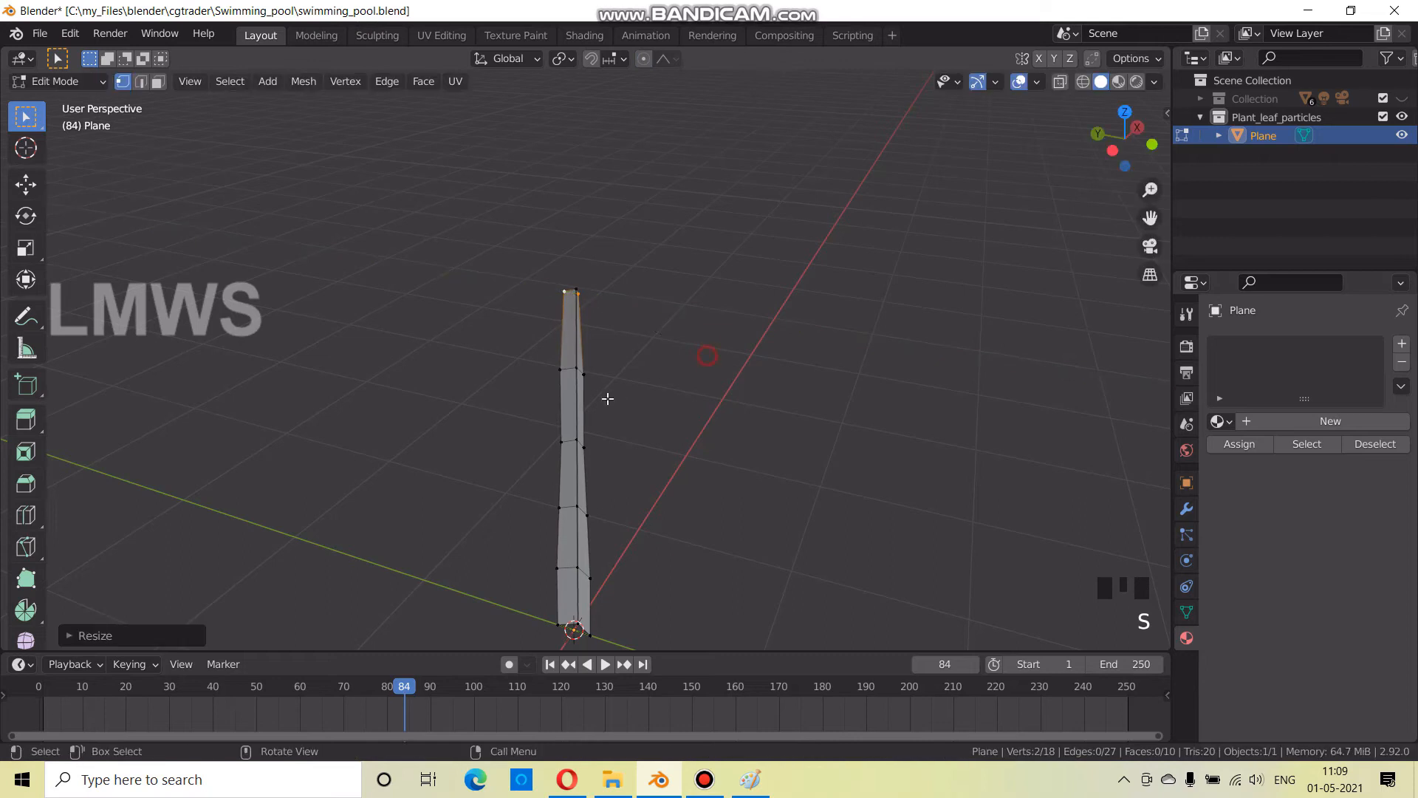
click(593, 376)
key(g)
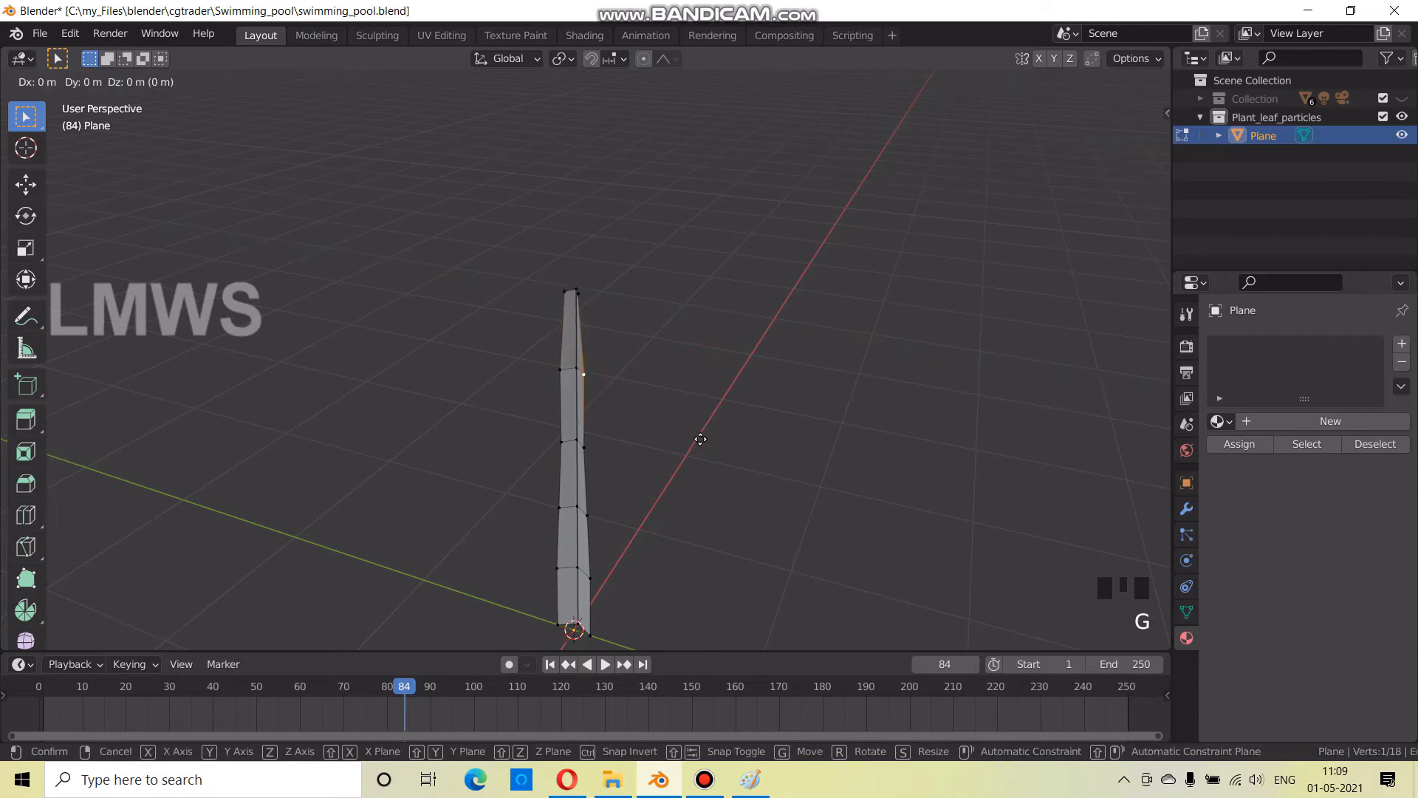
right_click(690, 436)
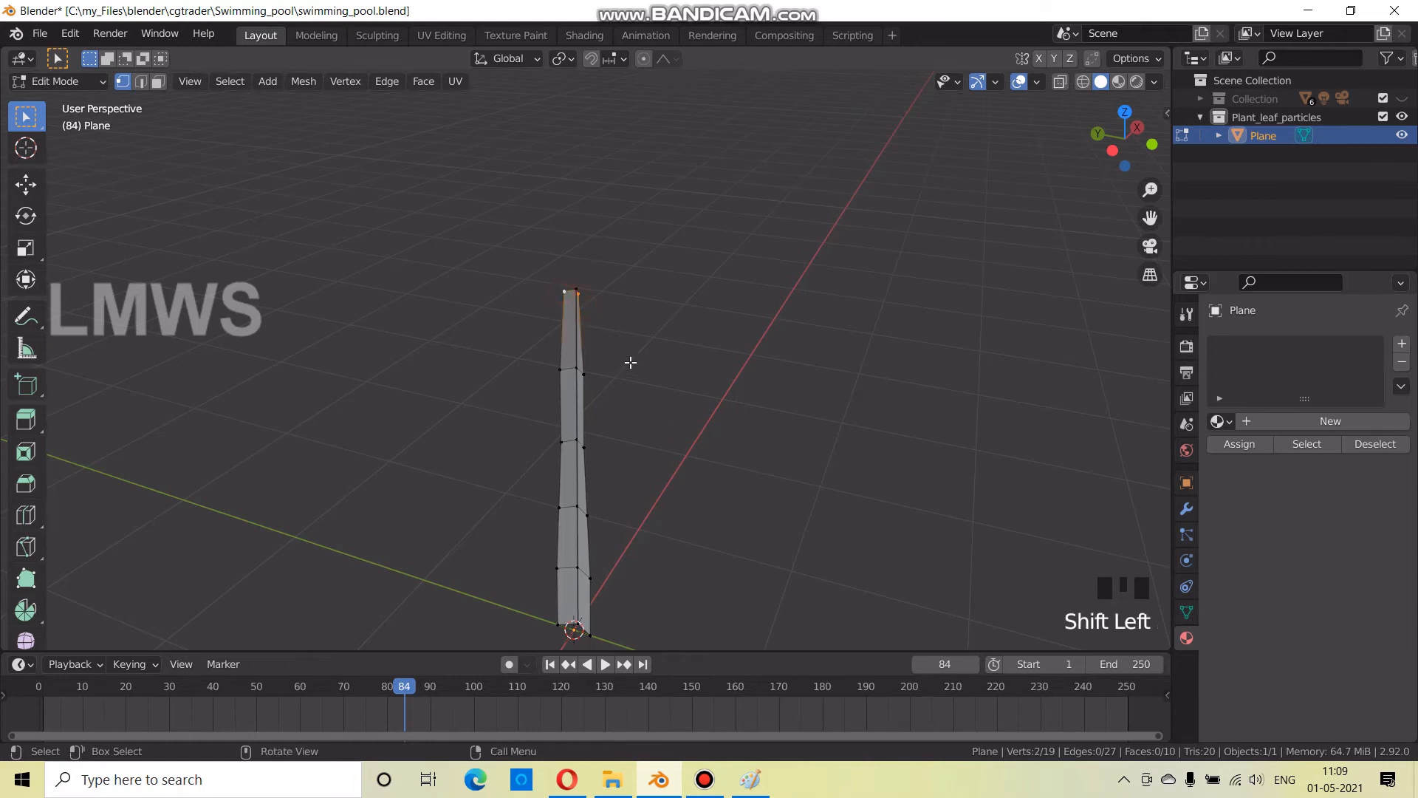
Move the two top corner vertices about 0.02 m along X
key(g)
key(y)
key(x)
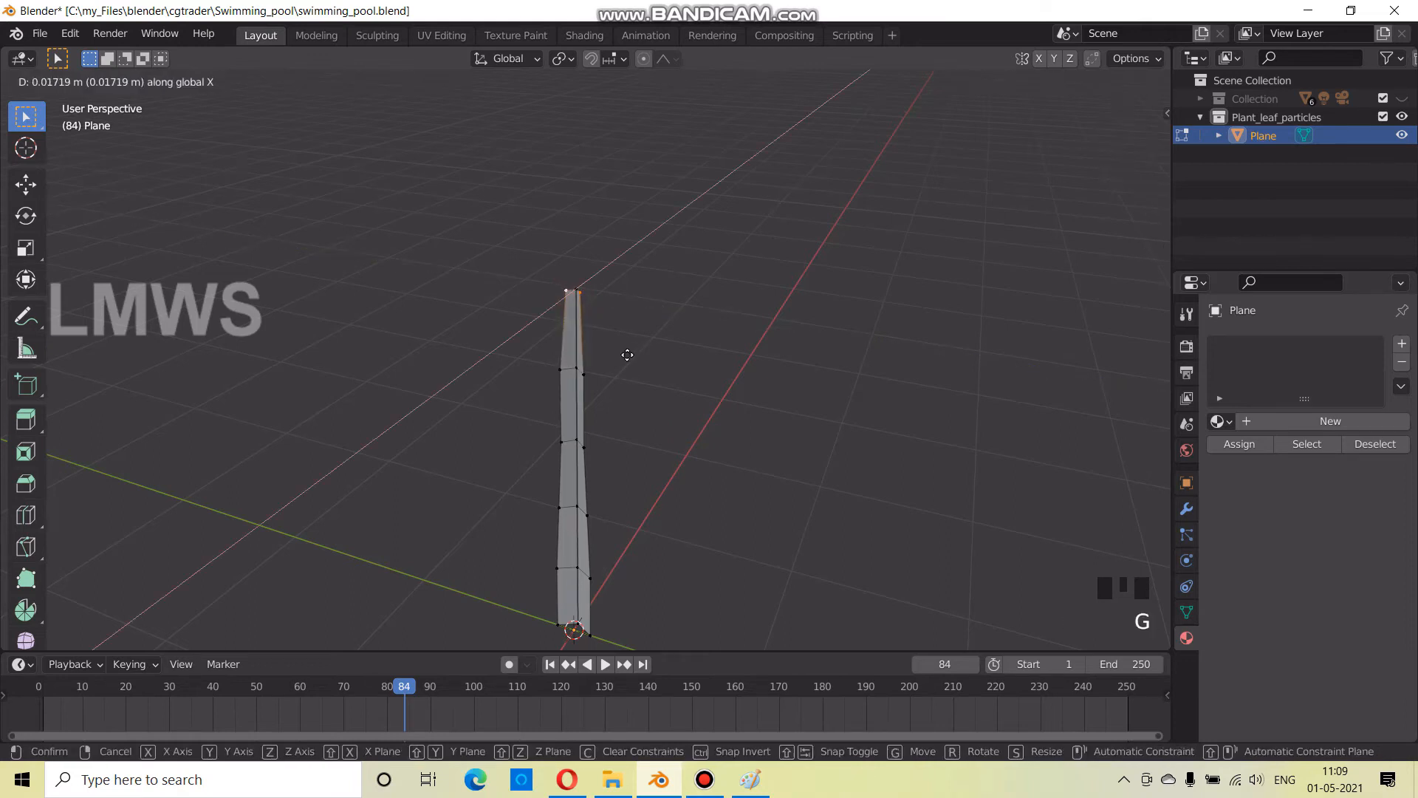
click(629, 355)
key(s)
key(x)
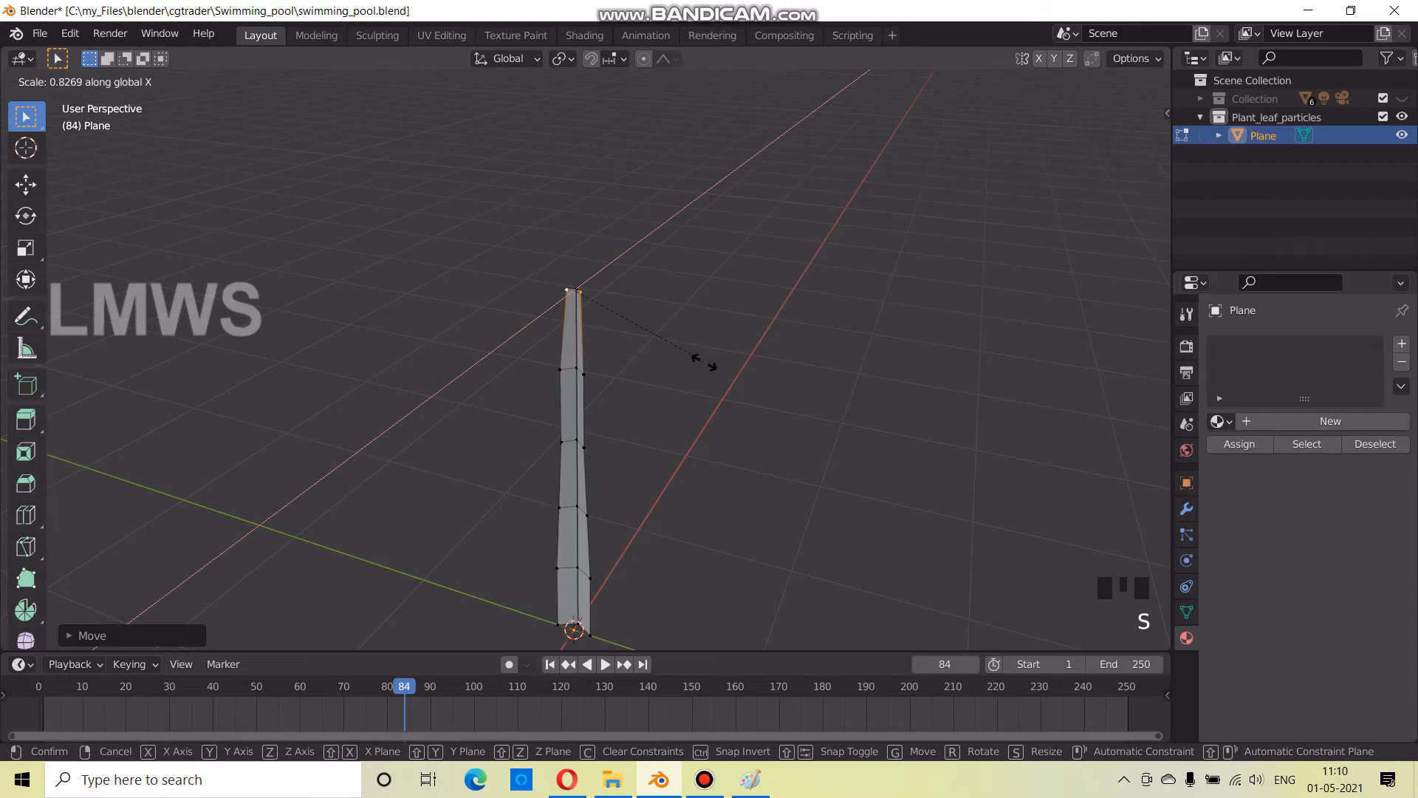
right_click(714, 374)
Select all three top vertices and scale them along Y to about 0.59 to sharpen the tip
shift+click(578, 285)
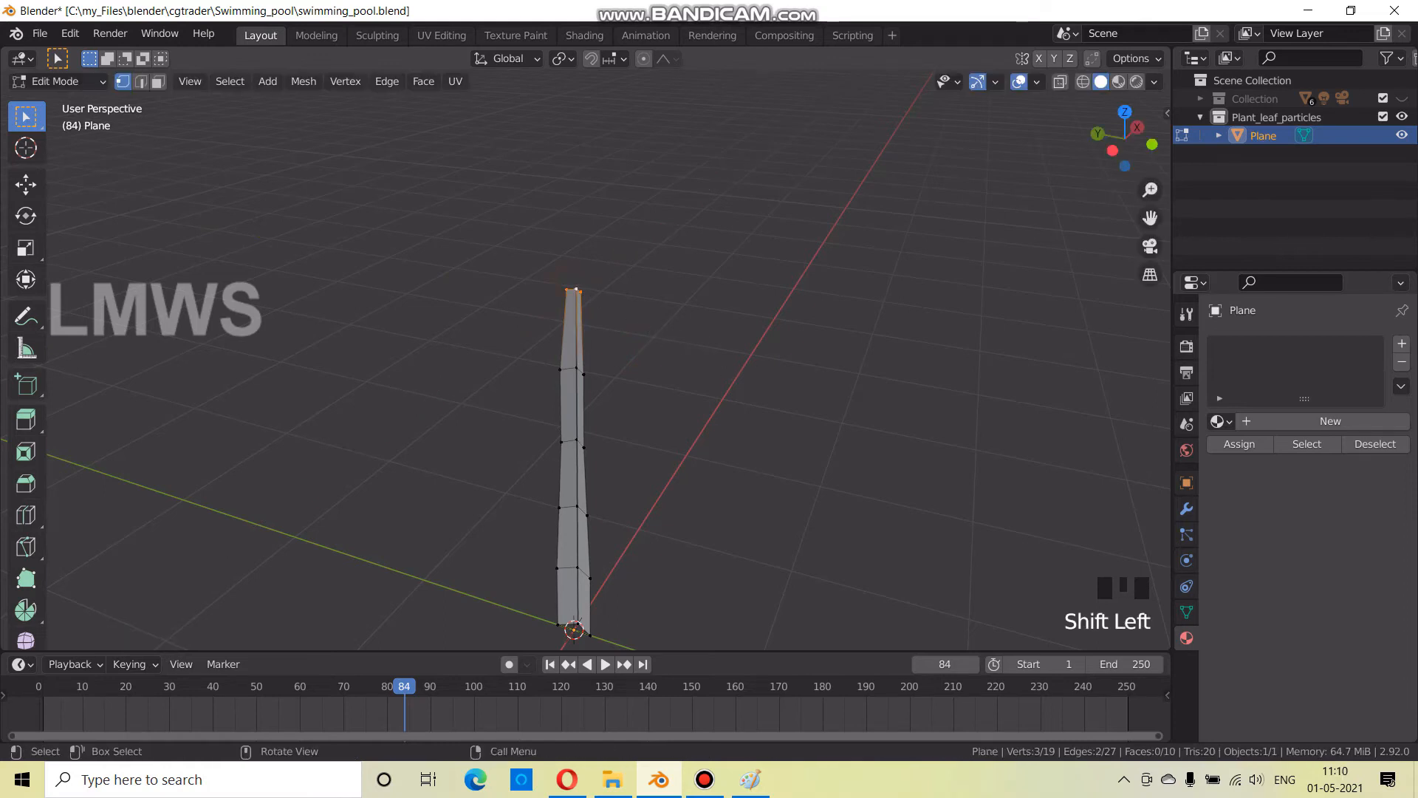
key(s)
key(x)
key(y)
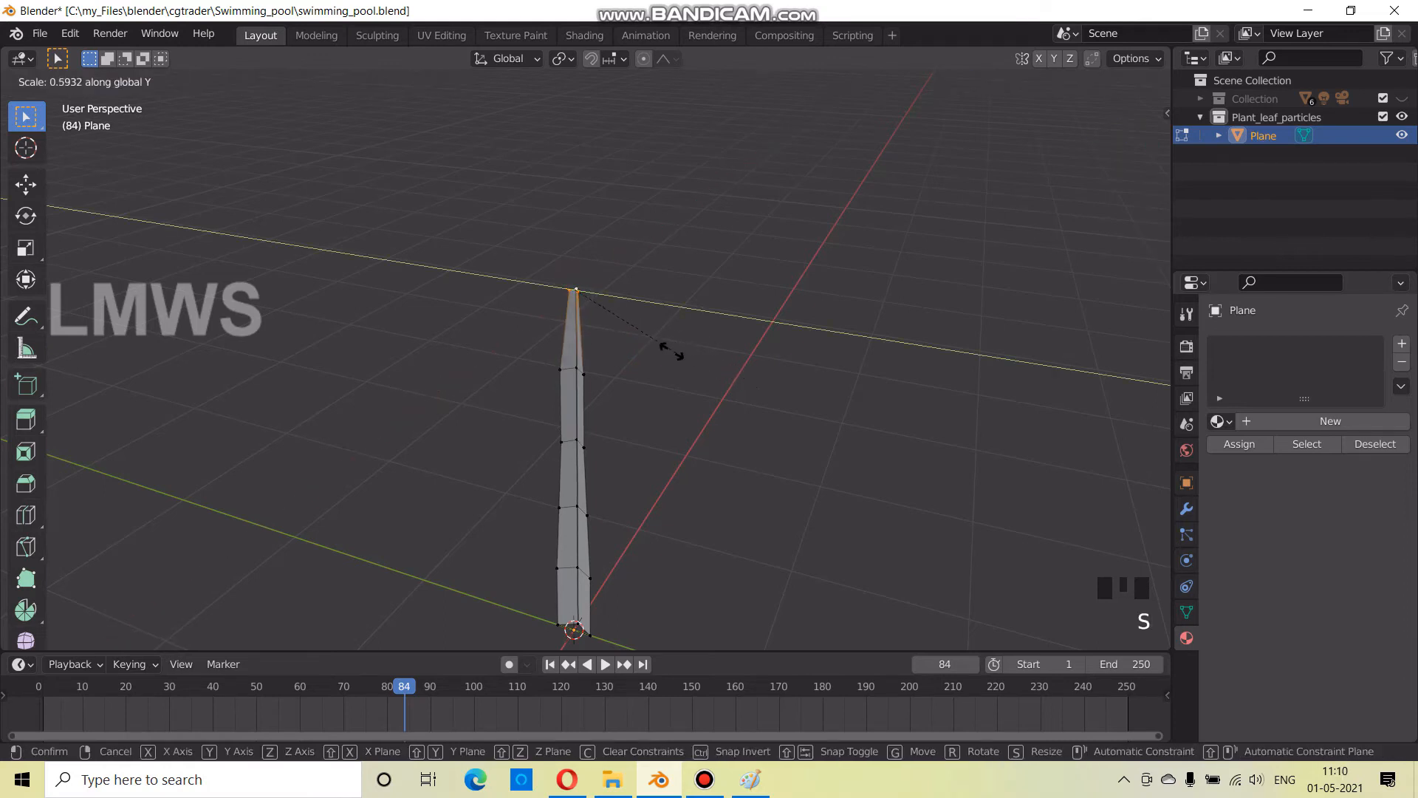
click(672, 353)
Scale the two outer vertices of the third row from the tip along Y to adjust the leaf's width there
click(585, 449)
shift+click(556, 439)
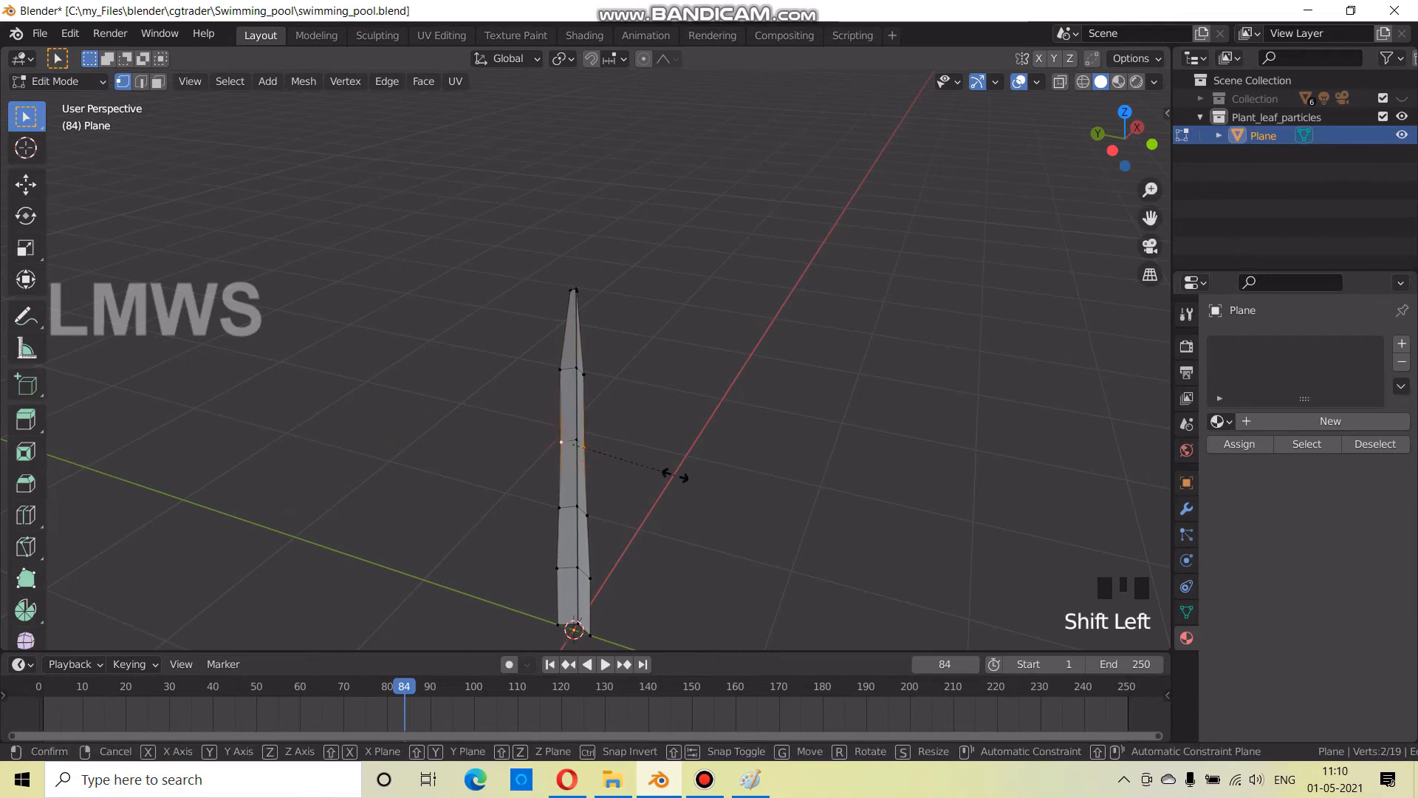
key(s)
key(y)
click(683, 478)
Scale the two outer vertices of the fourth row from the tip along Y to adjust the leaf's width
click(559, 509)
shift+click(587, 516)
key(s)
key(y)
click(651, 523)
Clear the selection and select the leaf's tip vertices, using the front orthographic view
middle_drag(651, 522, 605, 481)
scroll(382, 371, up, 2)
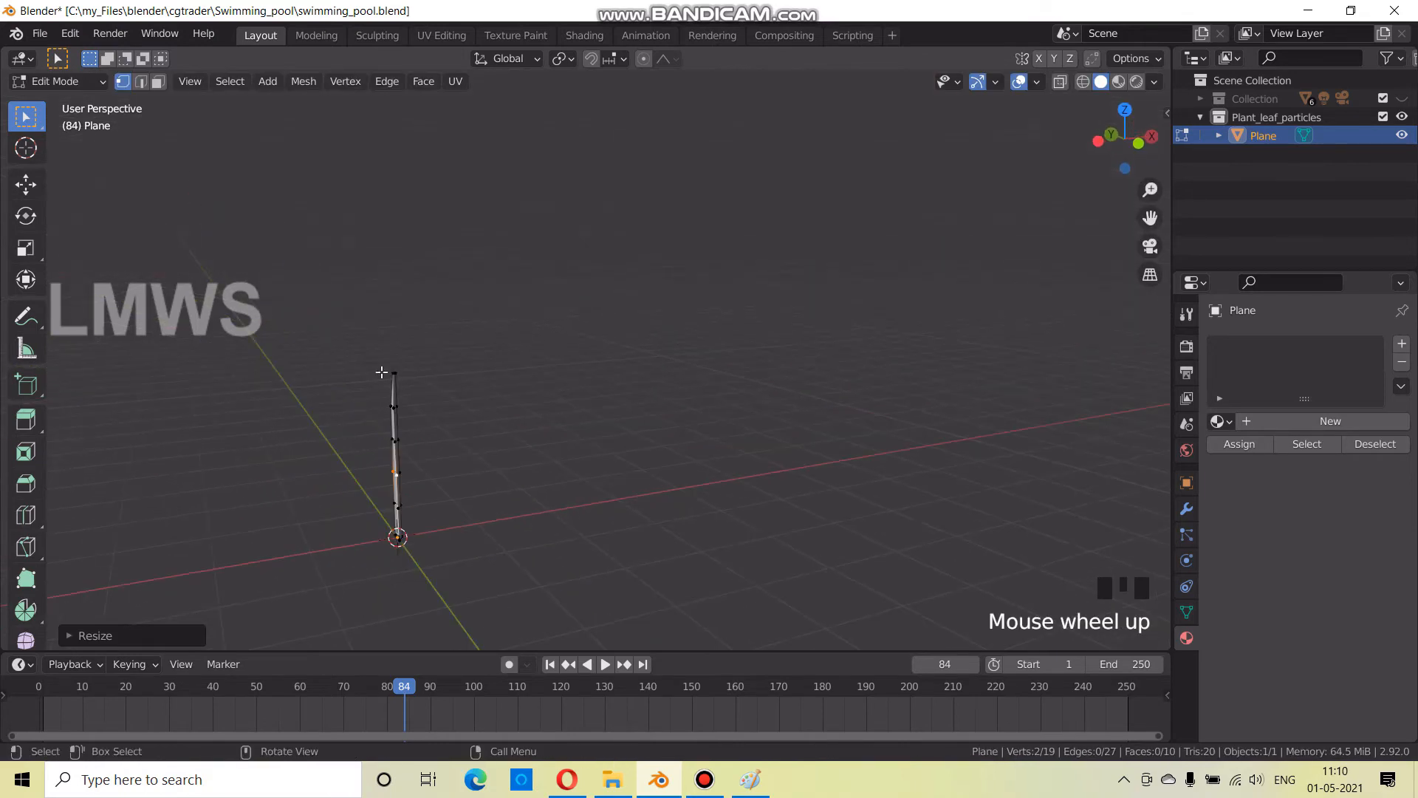
key(alt+a)
click(386, 371)
key(KP_3)
key(KP_1)
scroll(380, 377, up, 6)
shift+middle_drag(379, 377, 845, 532)
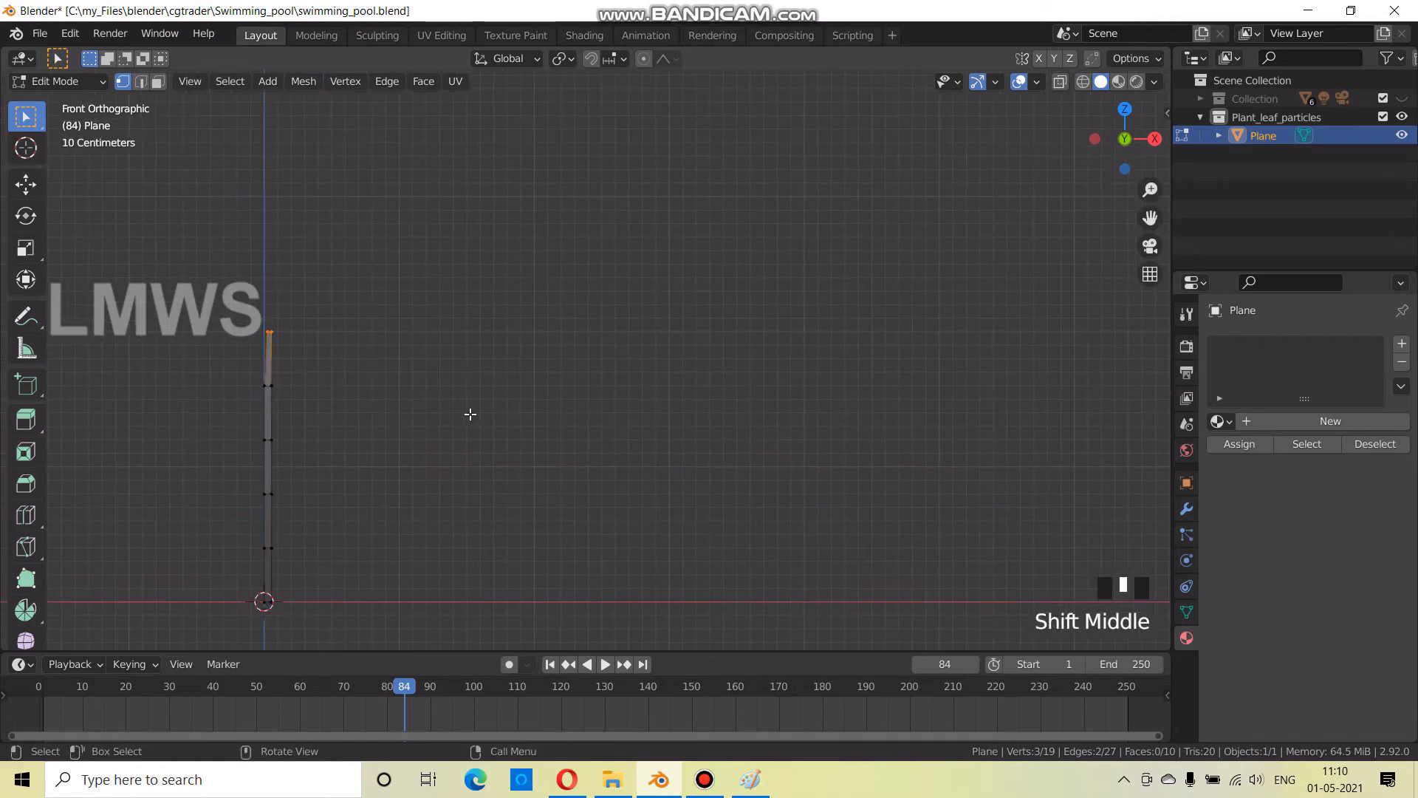
Turn on proportional editing and try bending the leaf by moving its tip sideways and slightly down, with a 0.83 influence size
key(g)
right_click(481, 463)
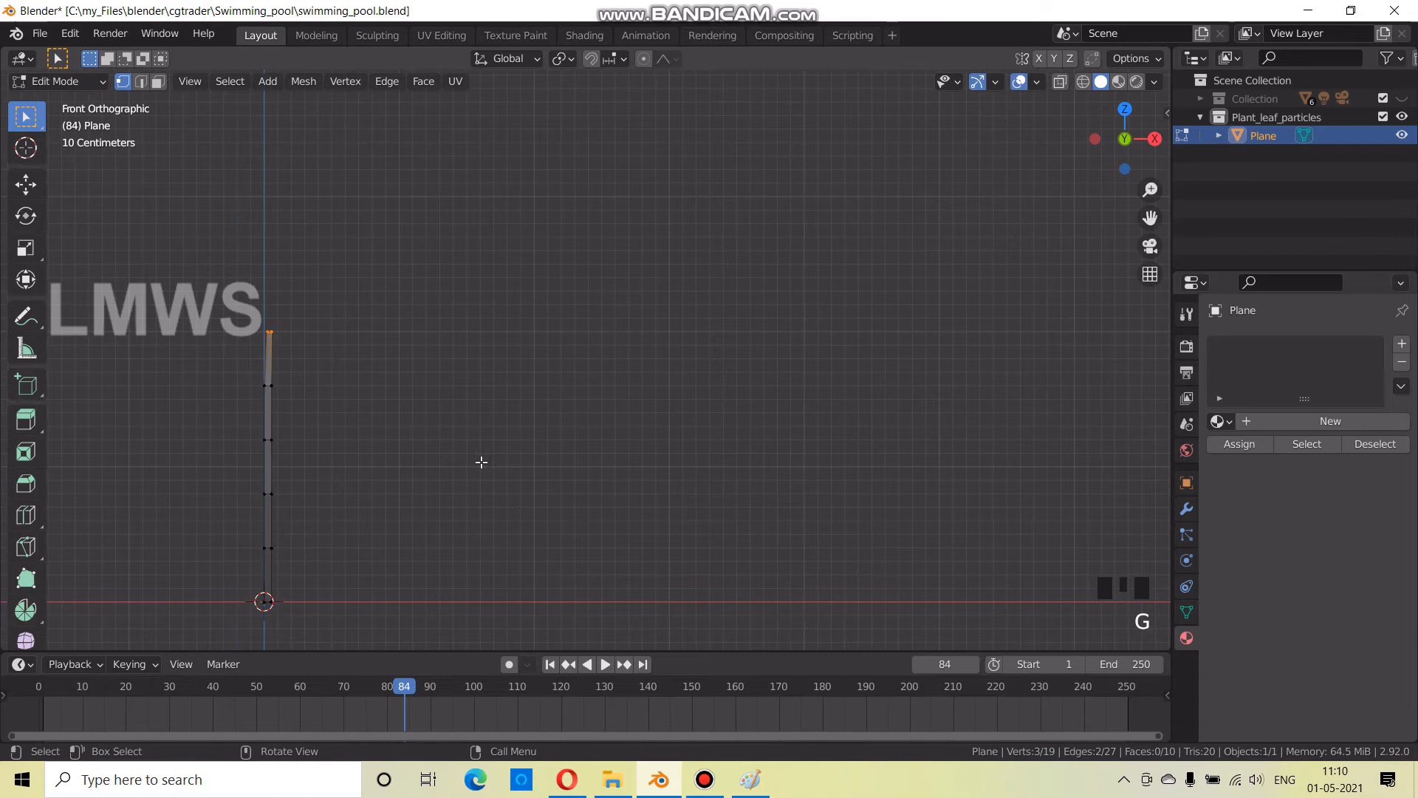
key(g)
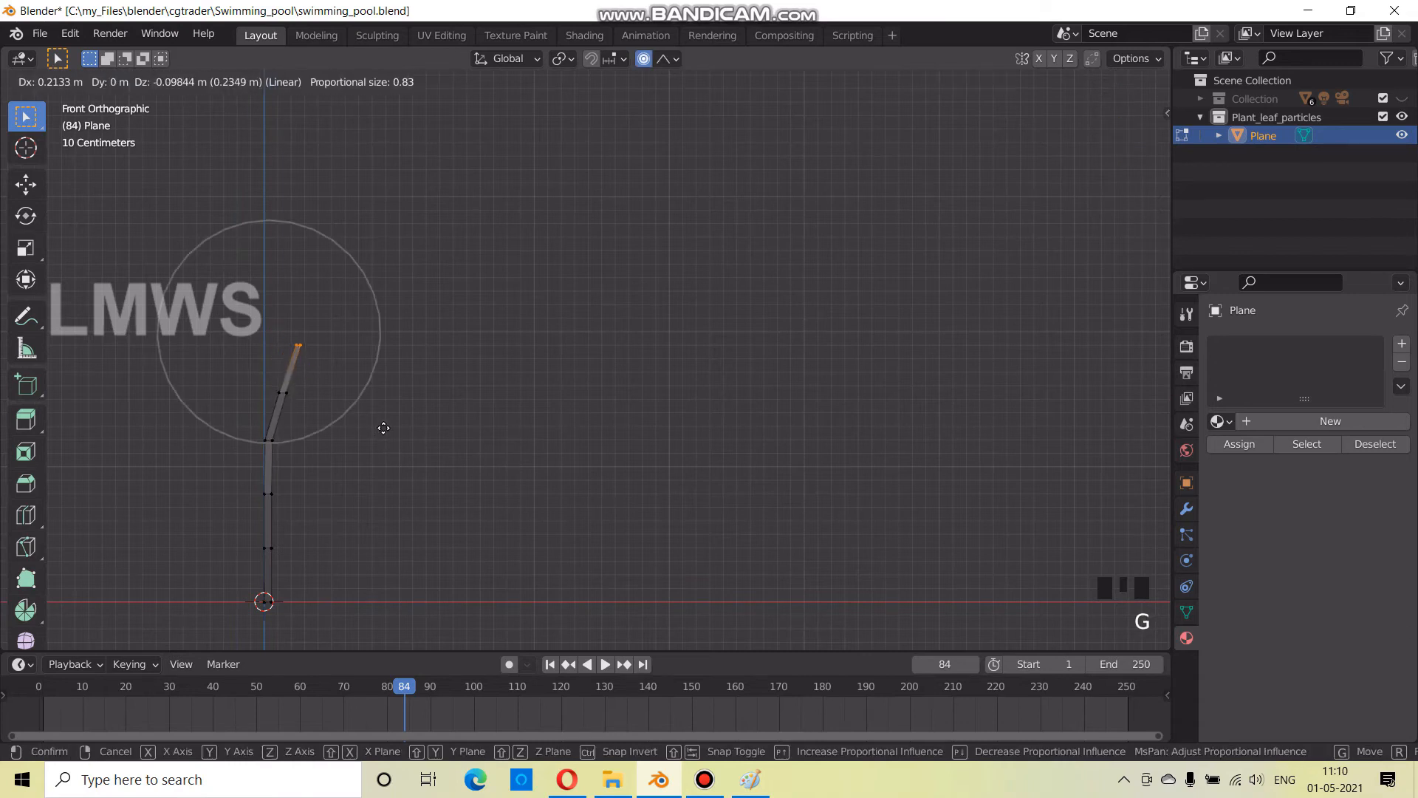
scroll(381, 423, up, 2)
right_click(380, 422)
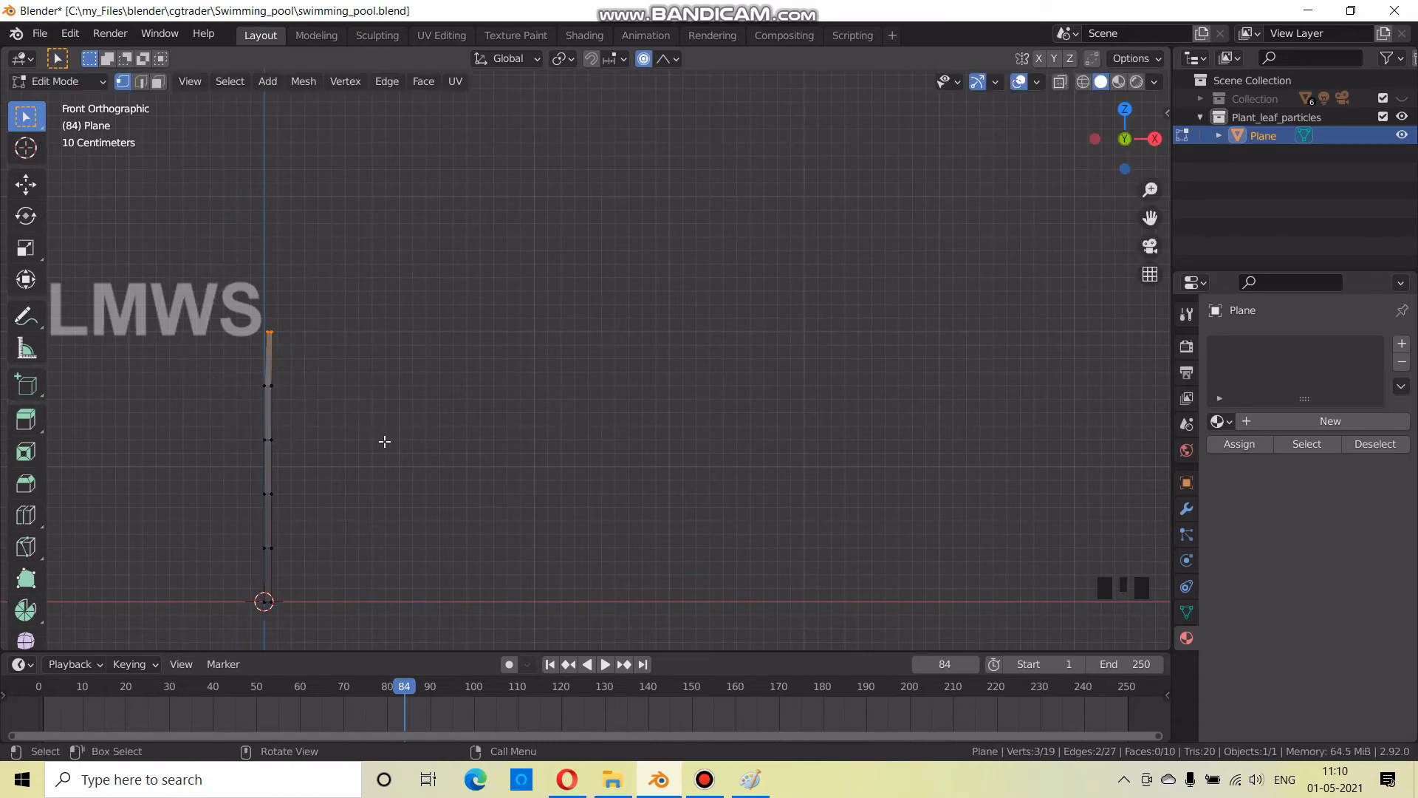
Move the leaf's tip about 0.44 m along X and slightly down, locking Y, with a proportional influence size of 1.46
key(g)
key(shift+y)
scroll(440, 475, down, 12)
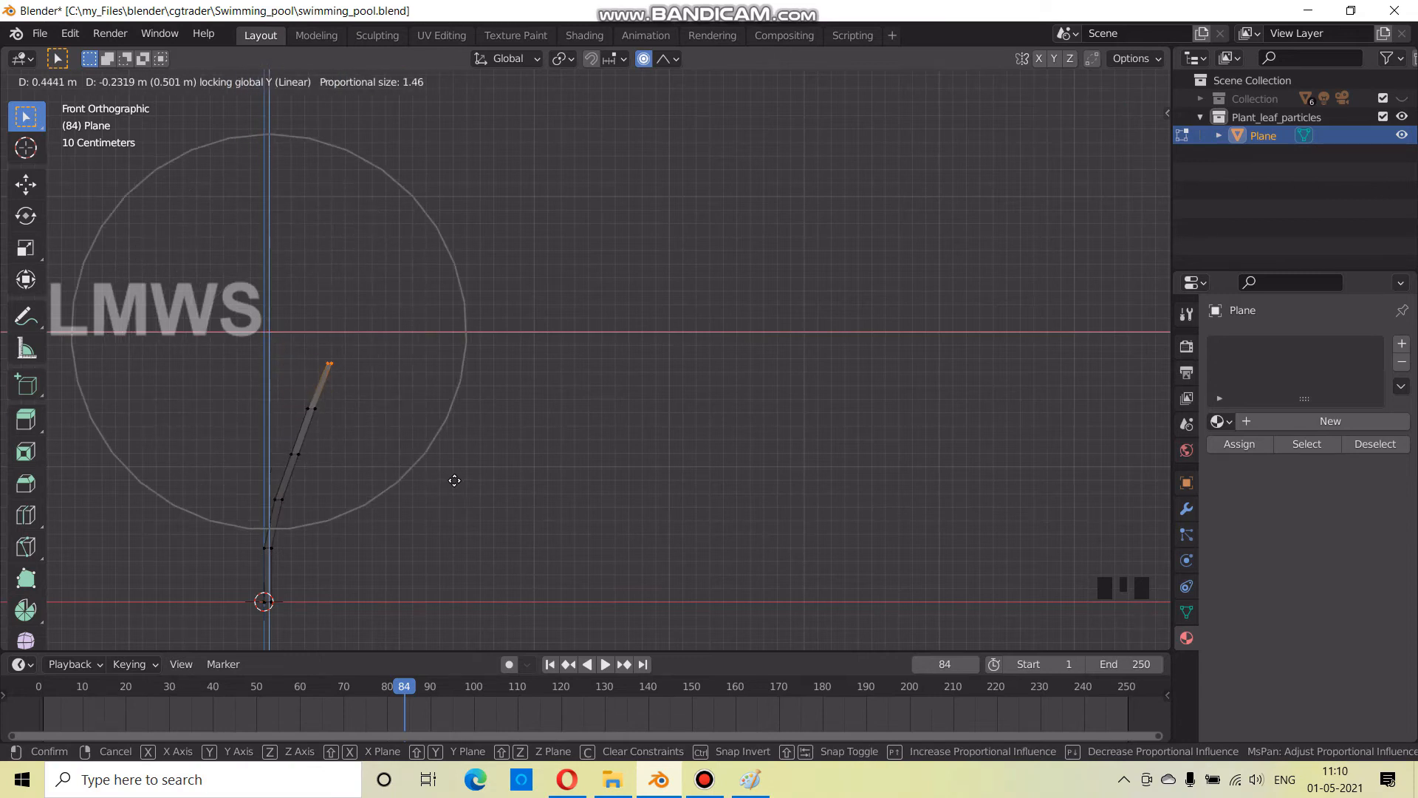
click(454, 483)
Change the proportional falloff to Inverse Square and move the leaf's tip back about 0.16 m along X and 0.05 m up
click(668, 58)
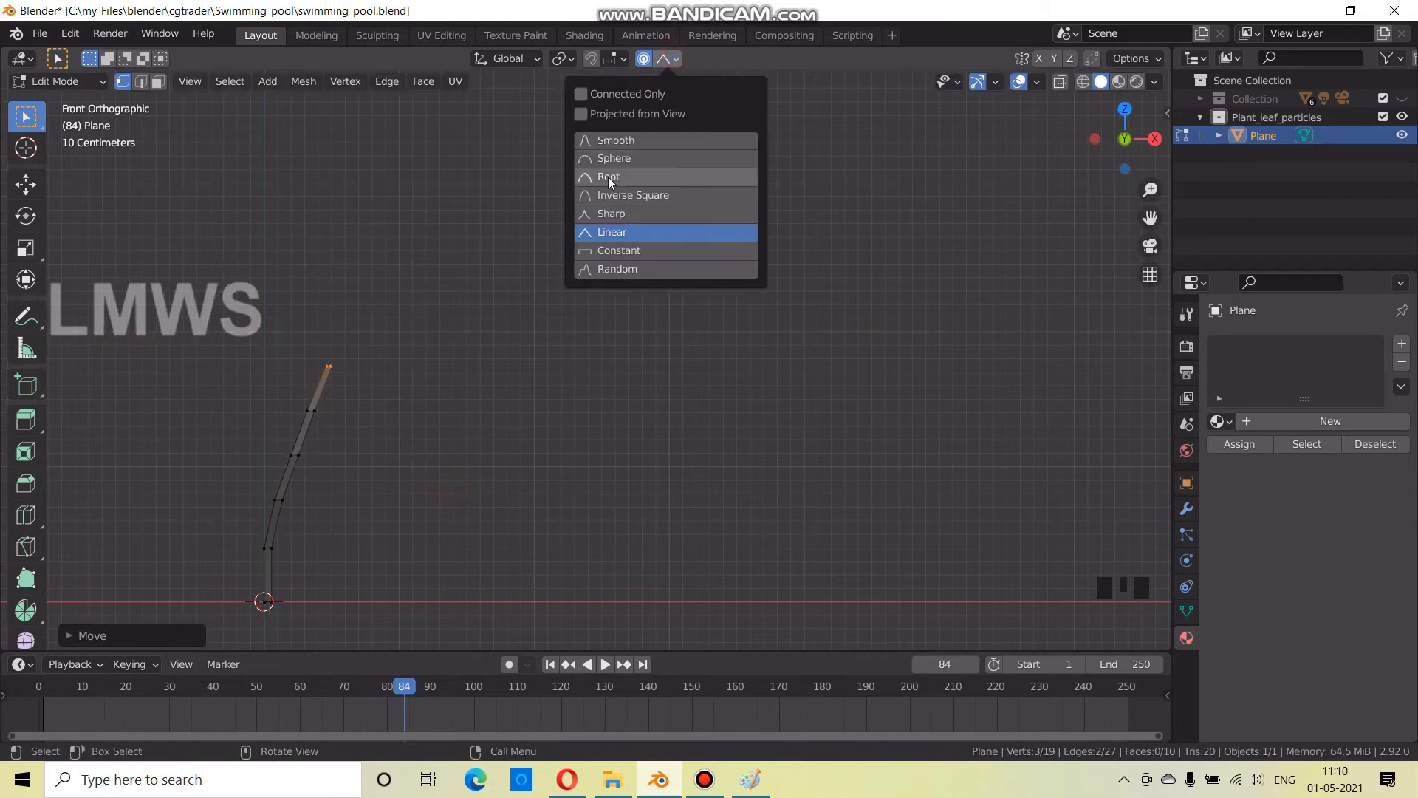
click(633, 195)
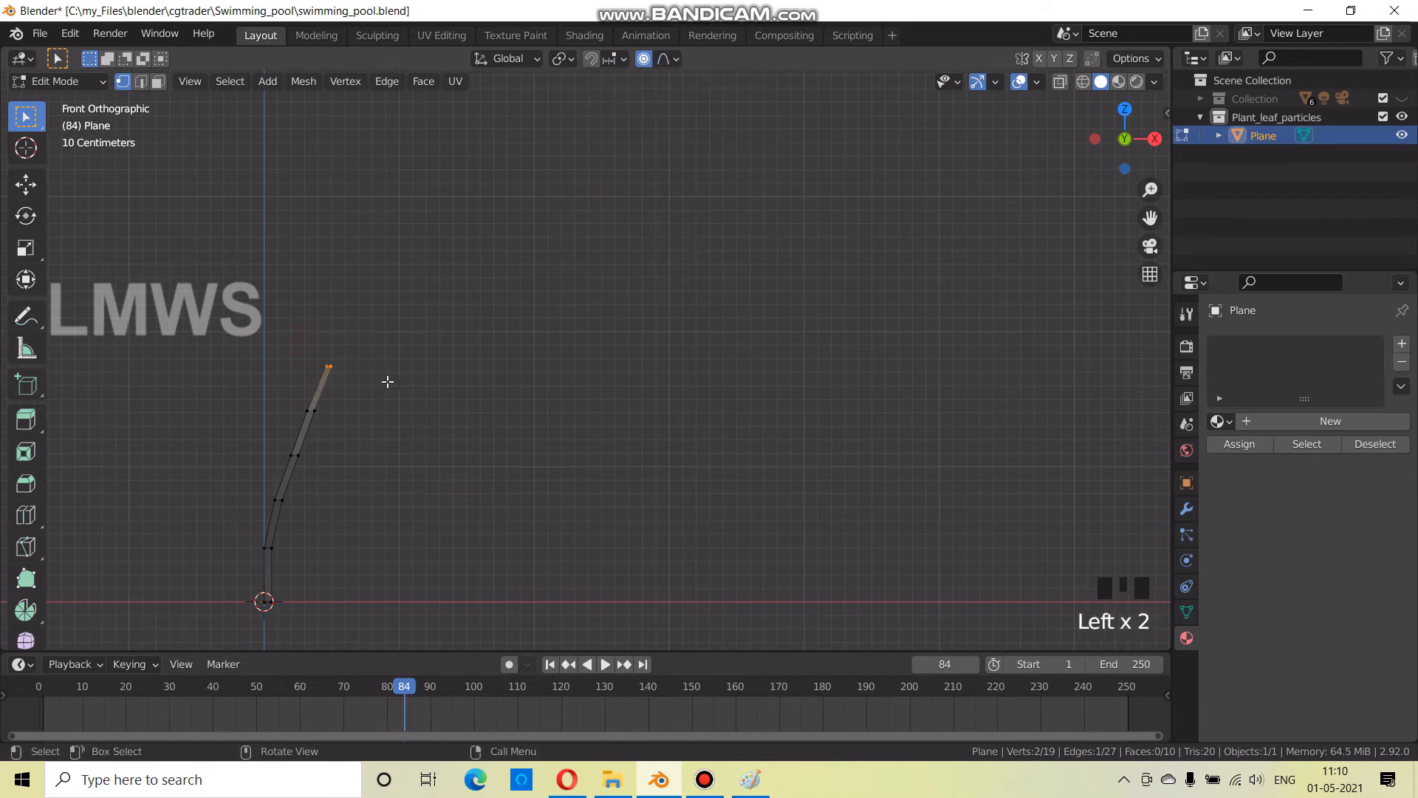
key(g)
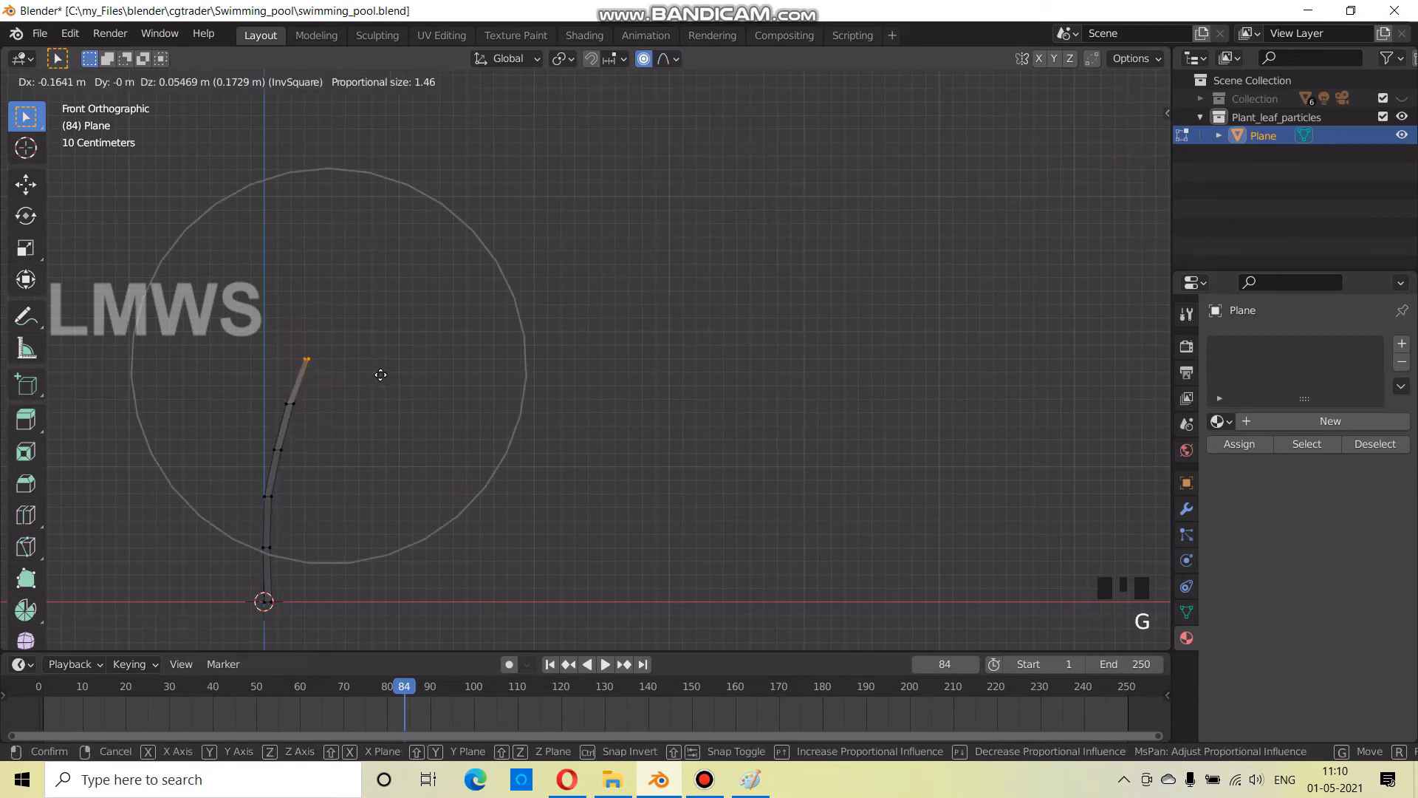
click(381, 374)
With X-ray on, select the leaf's top three vertex rows and rotate them about the Y axis to curve the leaf
drag(251, 428, 336, 481)
drag(244, 463, 326, 391)
drag(199, 481, 428, 293)
key(r)
key(x)
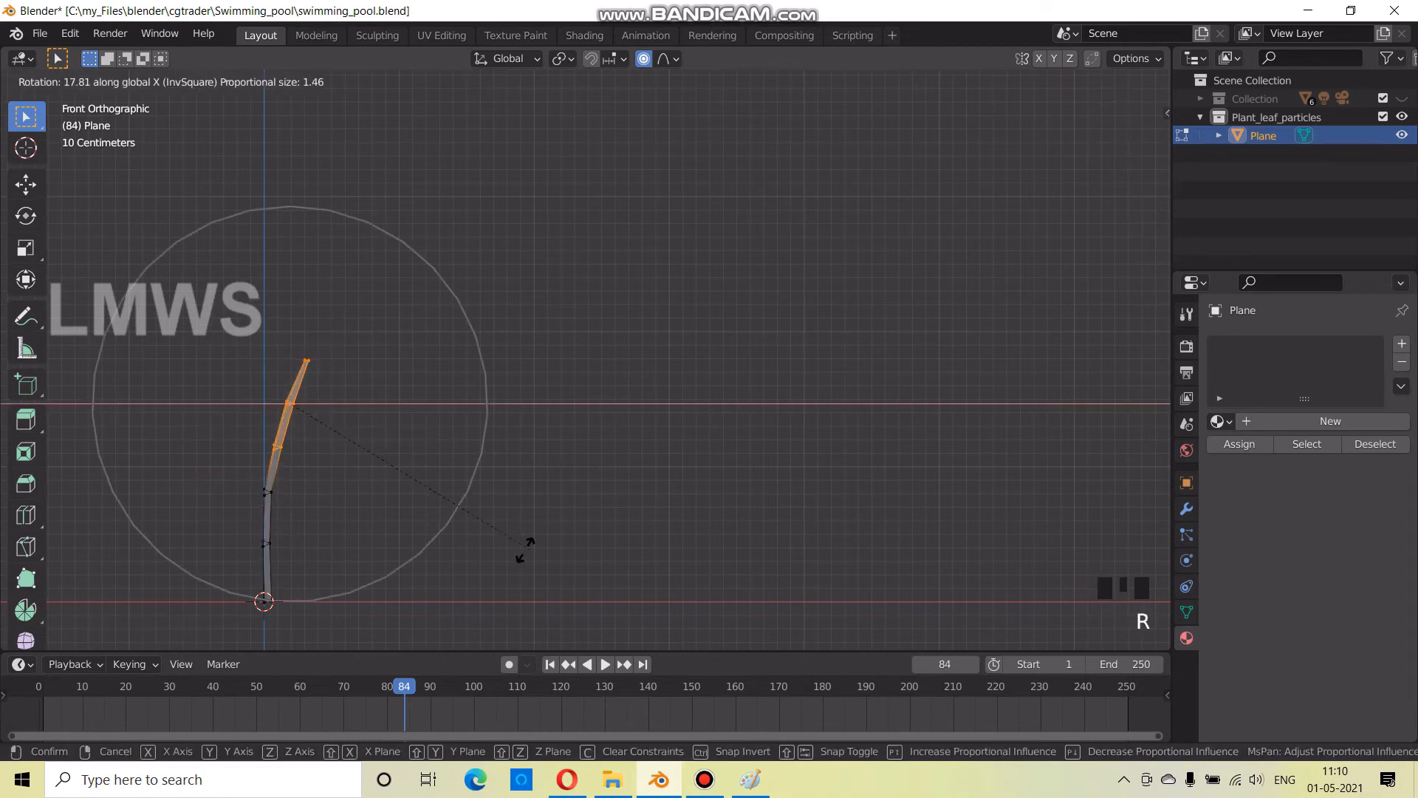
key(y)
scroll(492, 545, up, 6)
scroll(492, 544, down, 4)
click(491, 543)
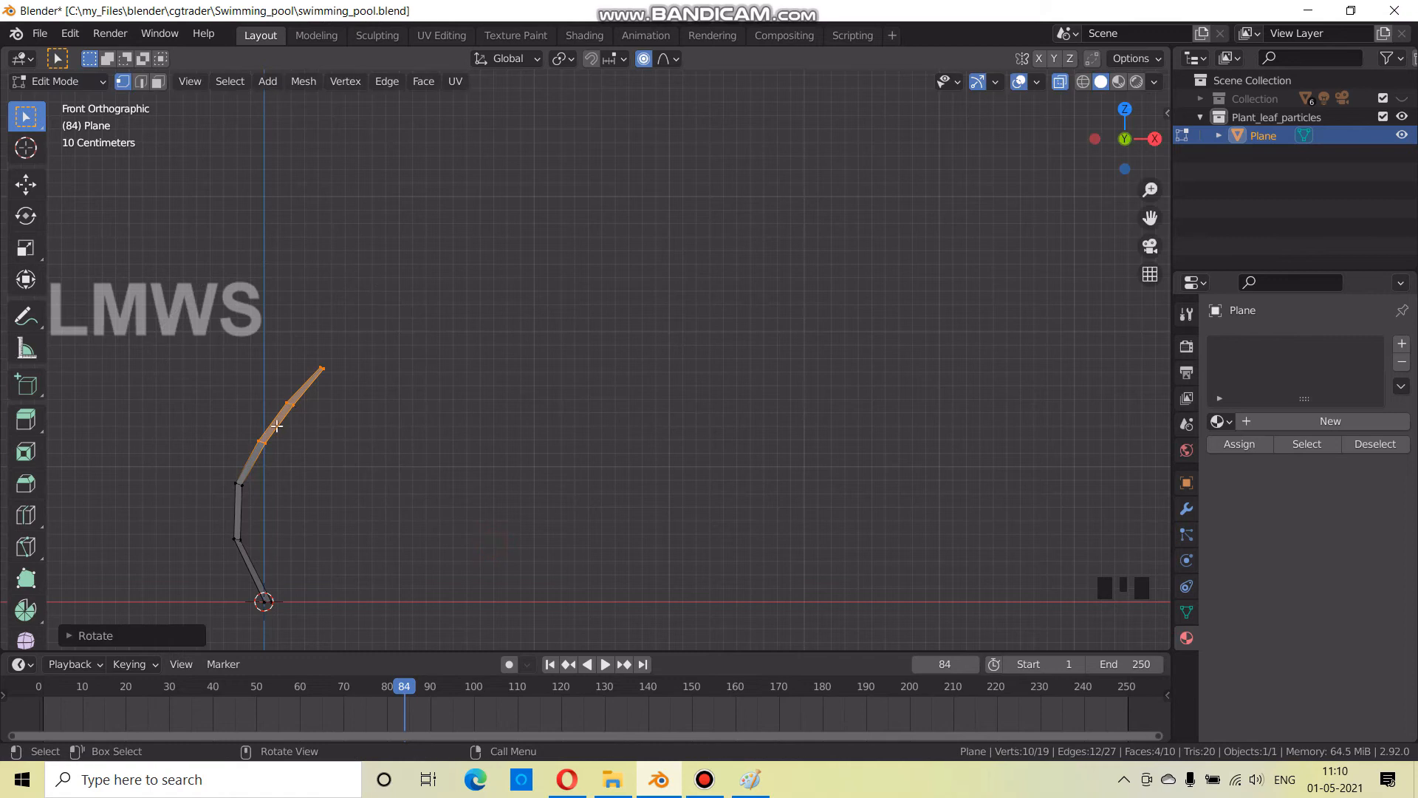
Select the two vertex rows nearest the tip and rotate them about 9° with a 0.83 influence size
drag(253, 443, 387, 304)
key(r)
scroll(480, 476, up, 7)
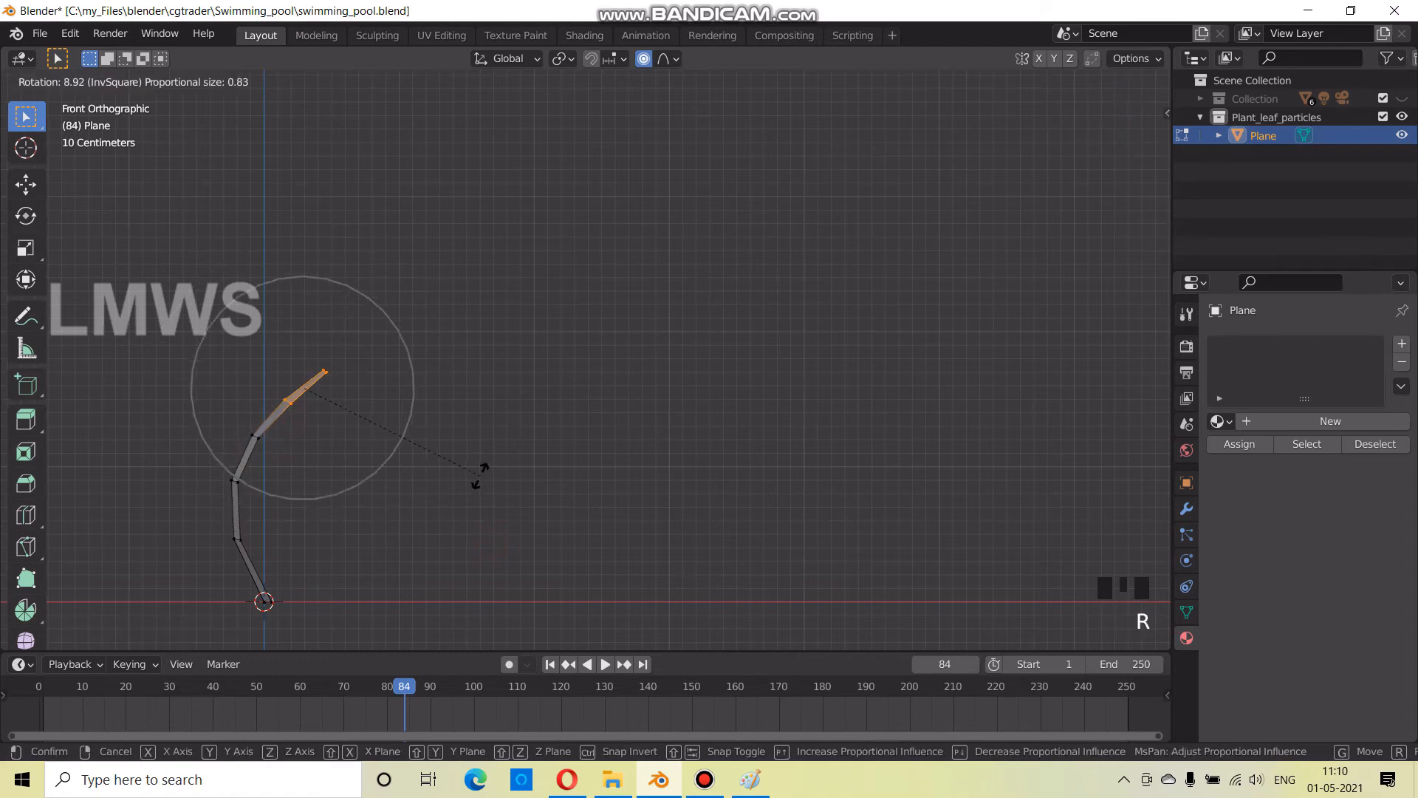
click(480, 475)
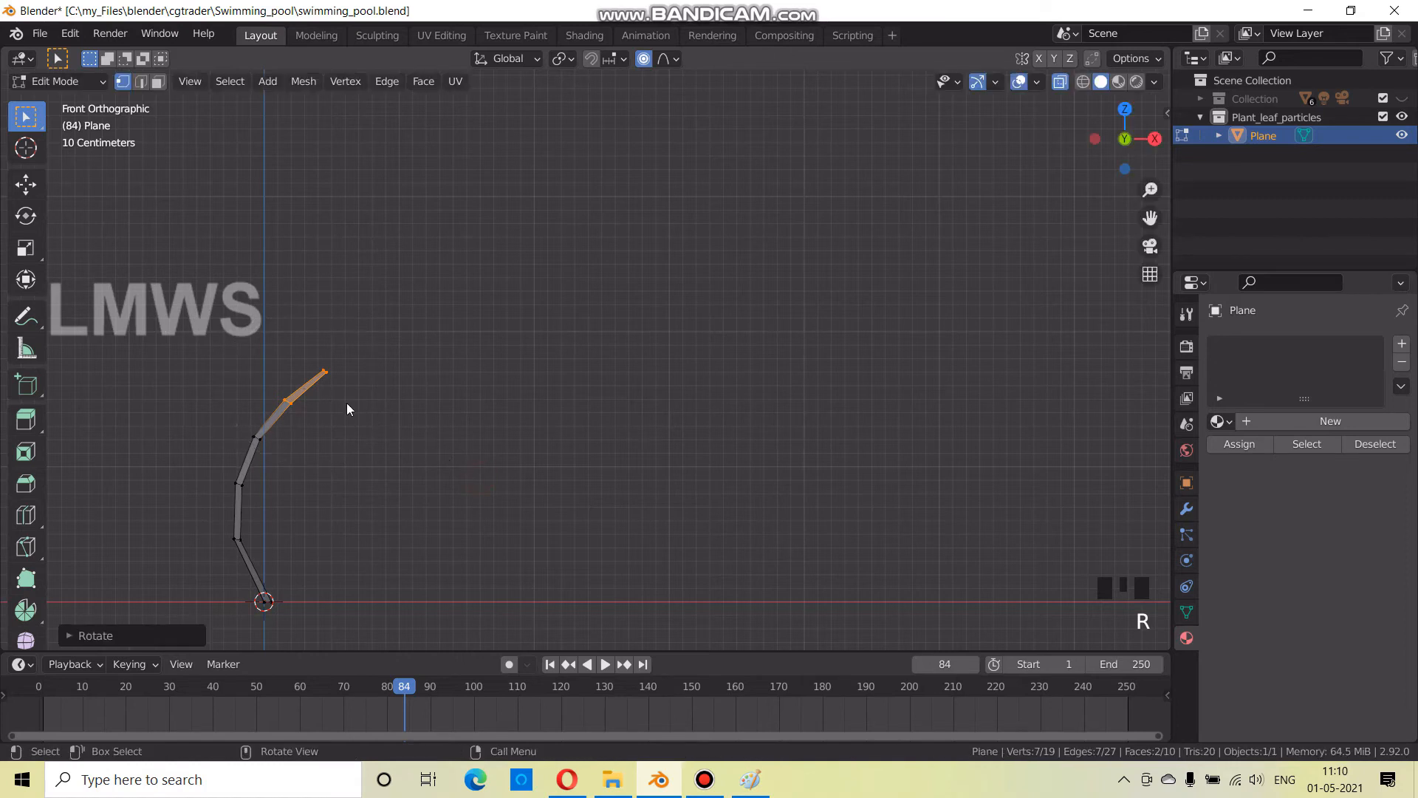
Leave mesh editing and rotate the whole leaf object to adjust its lean from the base
key(Tab)
key(r)
key(x)
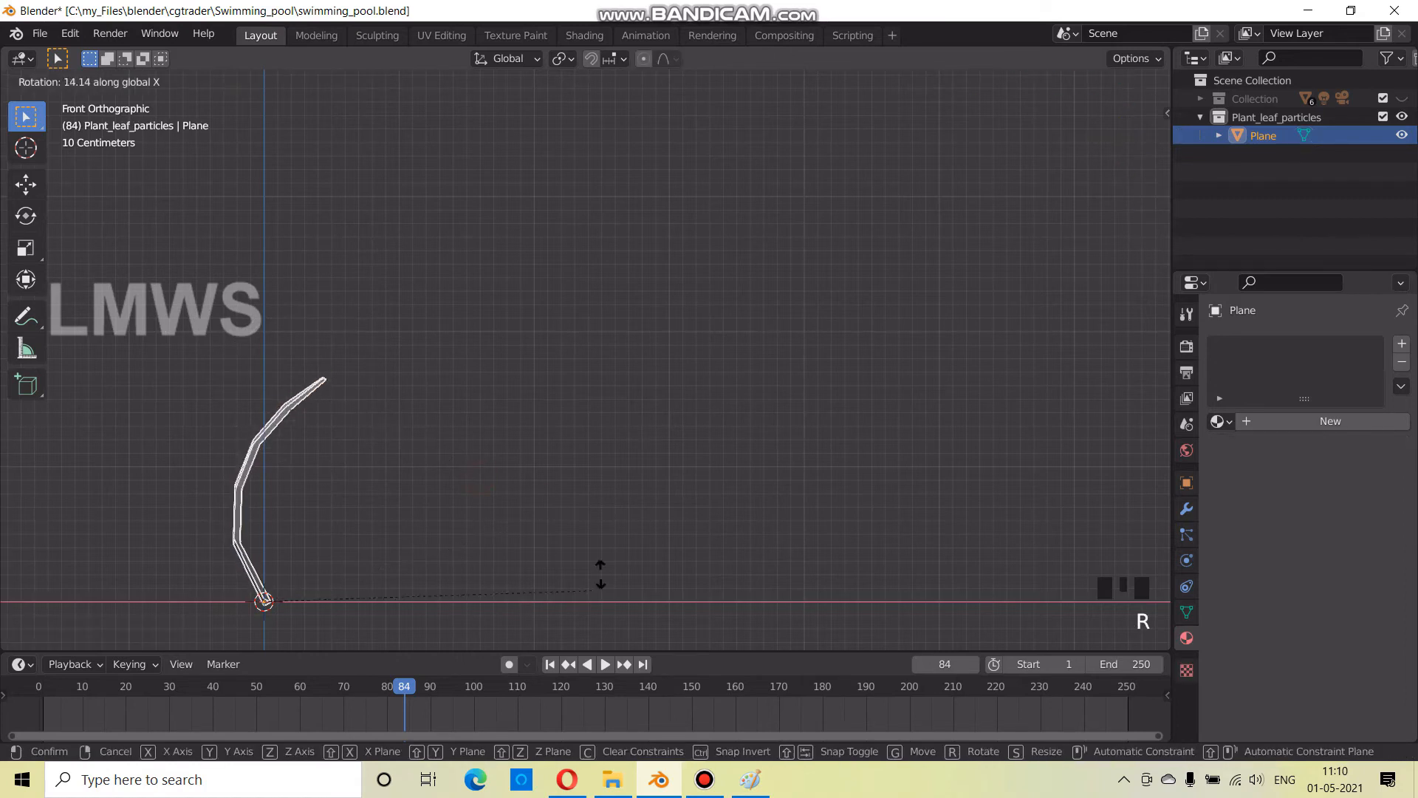
click(464, 34)
Reopen the leaf for mesh editing in perspective view and clear its selection
scroll(486, 272, down, 5)
middle_drag(485, 272, 641, 282)
scroll(619, 197, down, 4)
middle_drag(619, 197, 652, 279)
scroll(548, 318, up, 4)
click(548, 319)
middle_drag(548, 319, 835, 403)
click(683, 347)
key(Tab)
scroll(743, 344, up, 2)
key(alt+a)
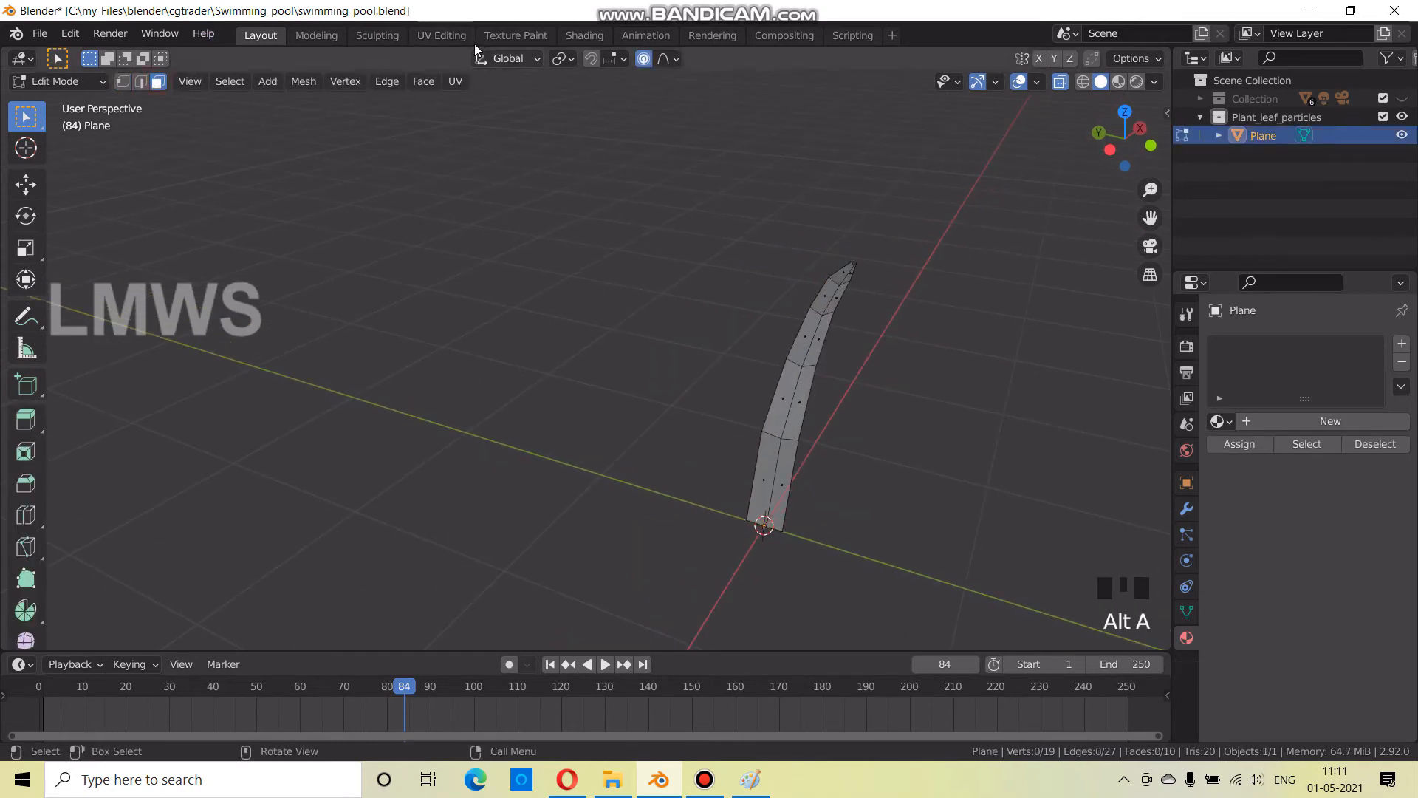
Switch to the UV Editing workspace, select the entire leaf mesh and unwrap it with Unwrap
click(447, 39)
scroll(919, 407, up, 6)
middle_drag(918, 399, 950, 379)
scroll(950, 378, up, 1)
key(alt+a)
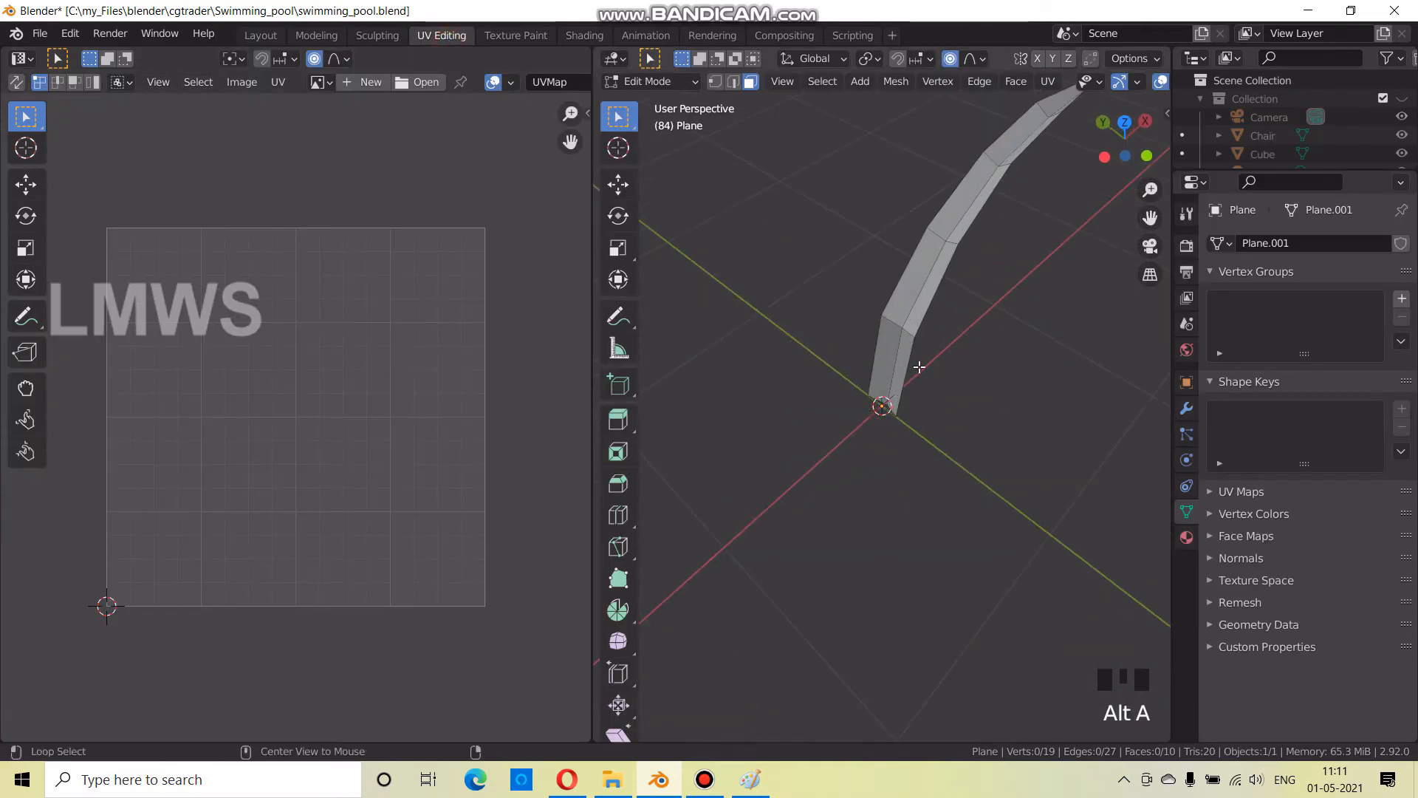
key(a)
key(u)
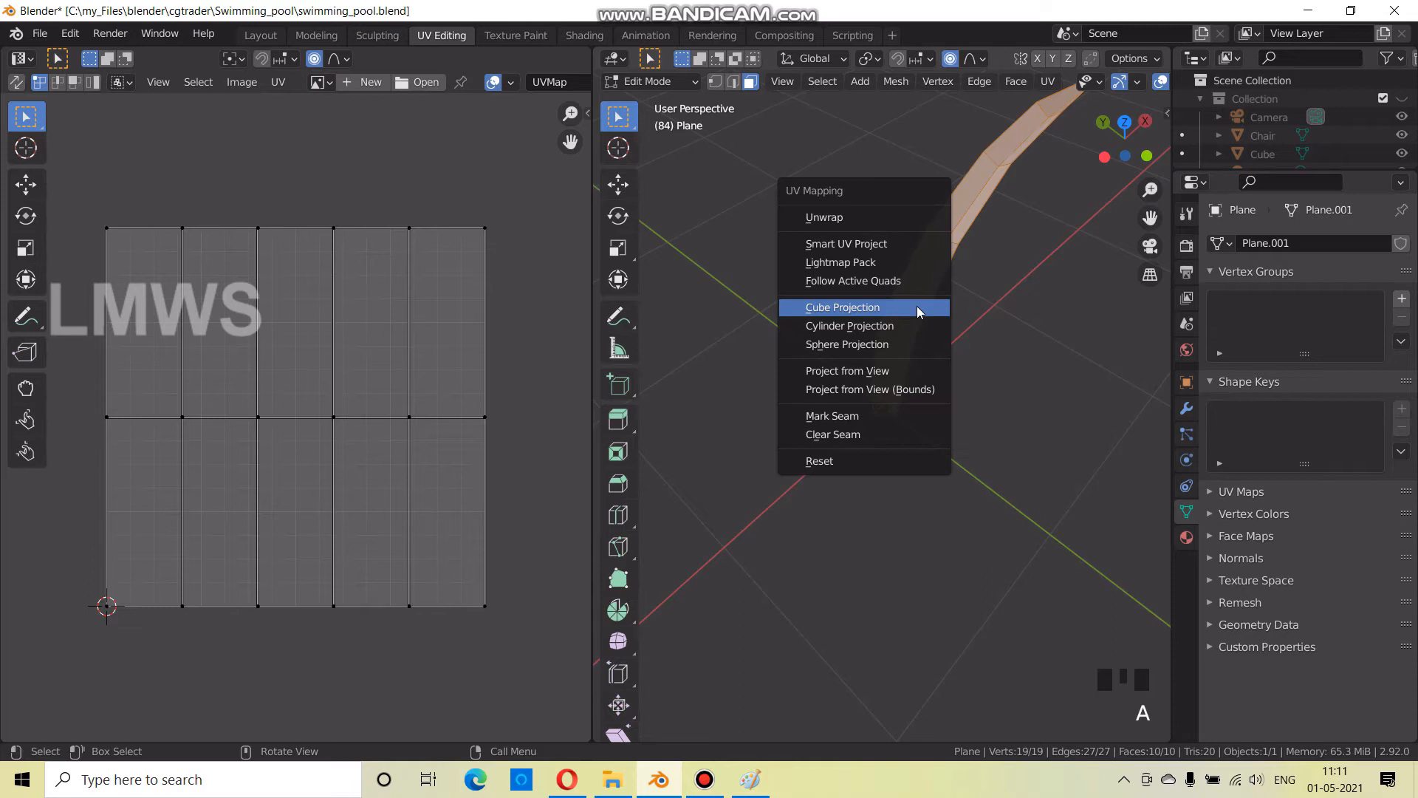
click(859, 219)
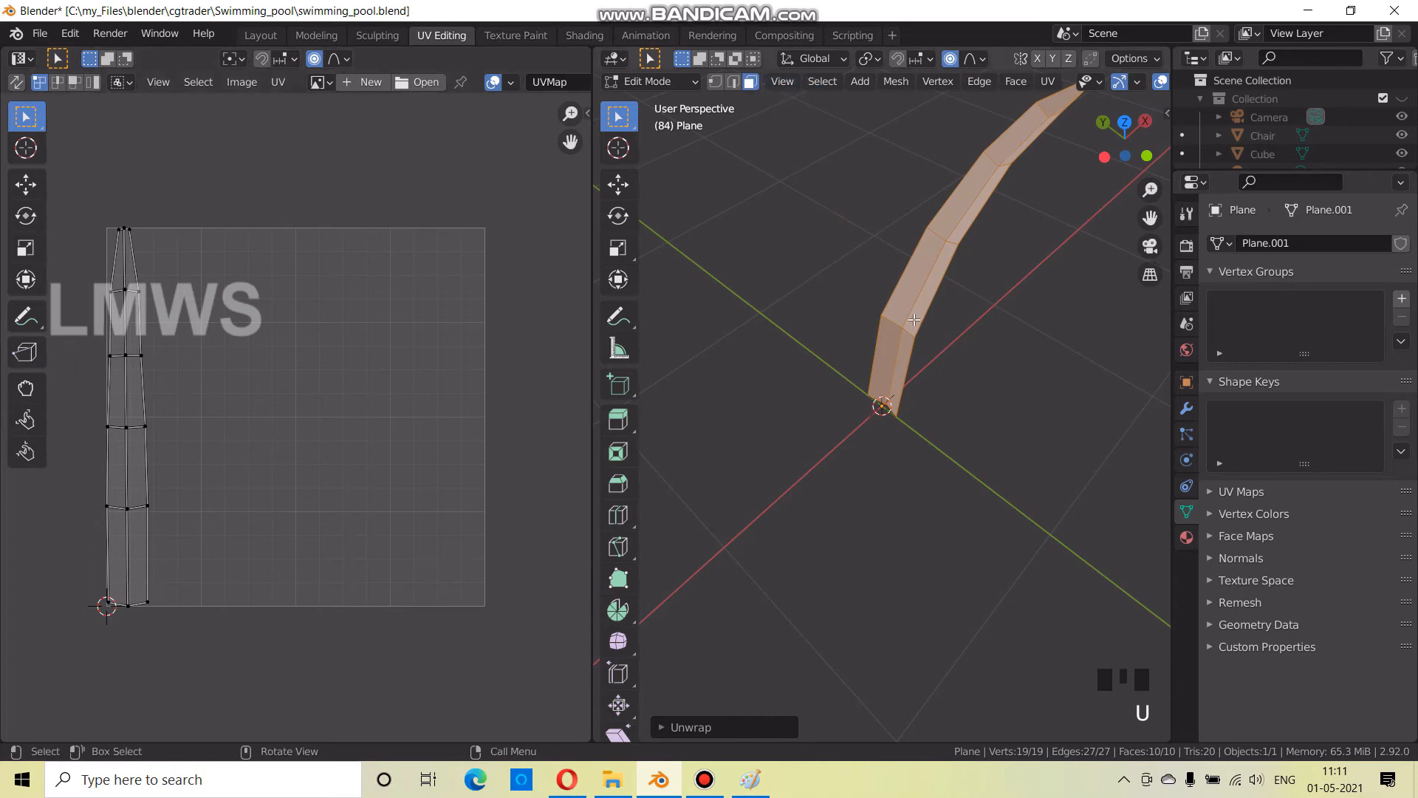
Select only the five faces forming one lengthwise half of the leaf
click(903, 345)
shift+click(914, 313)
shift+click(964, 222)
key(ctrl+z)
shift+click(1001, 164)
shift+click(1013, 152)
shift+click(1049, 118)
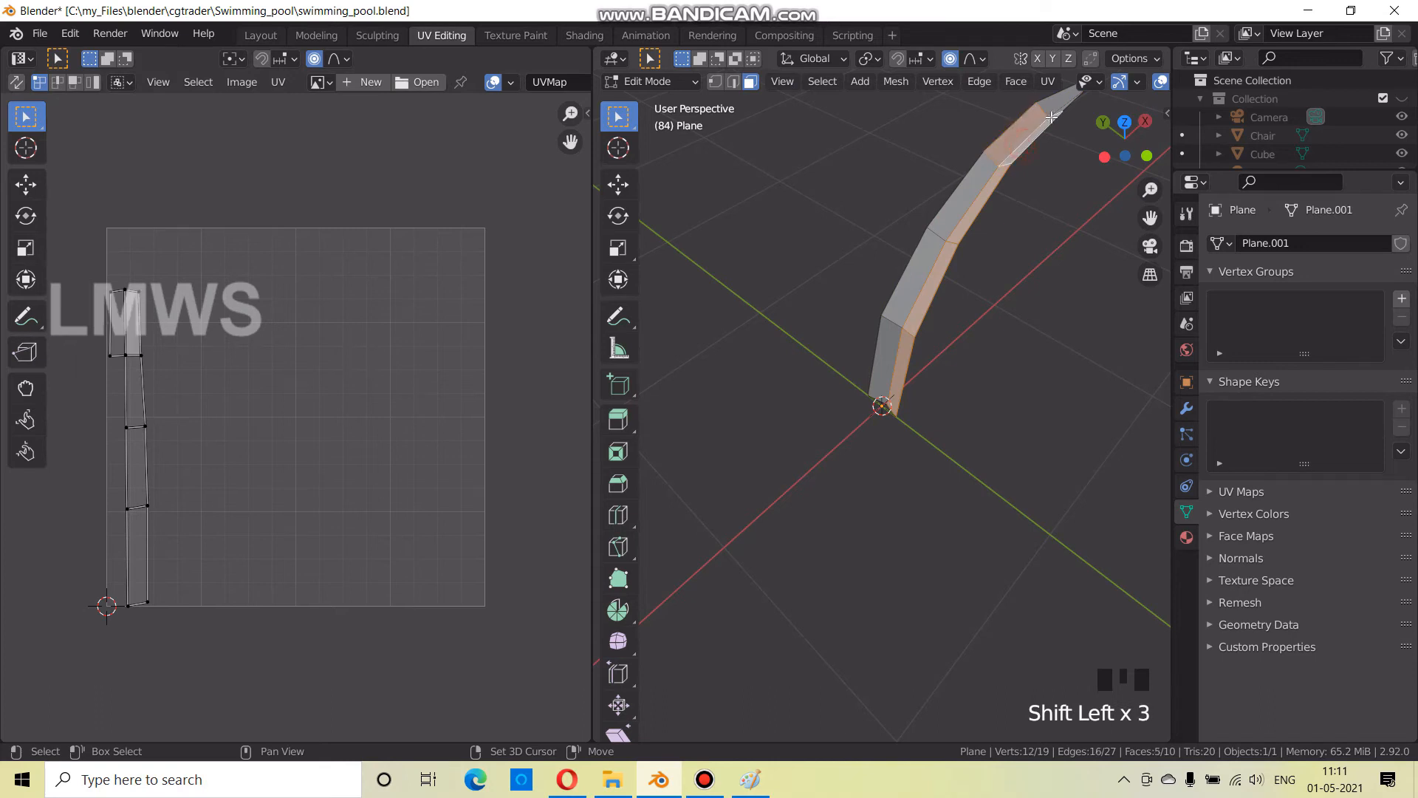
shift+click(1015, 130)
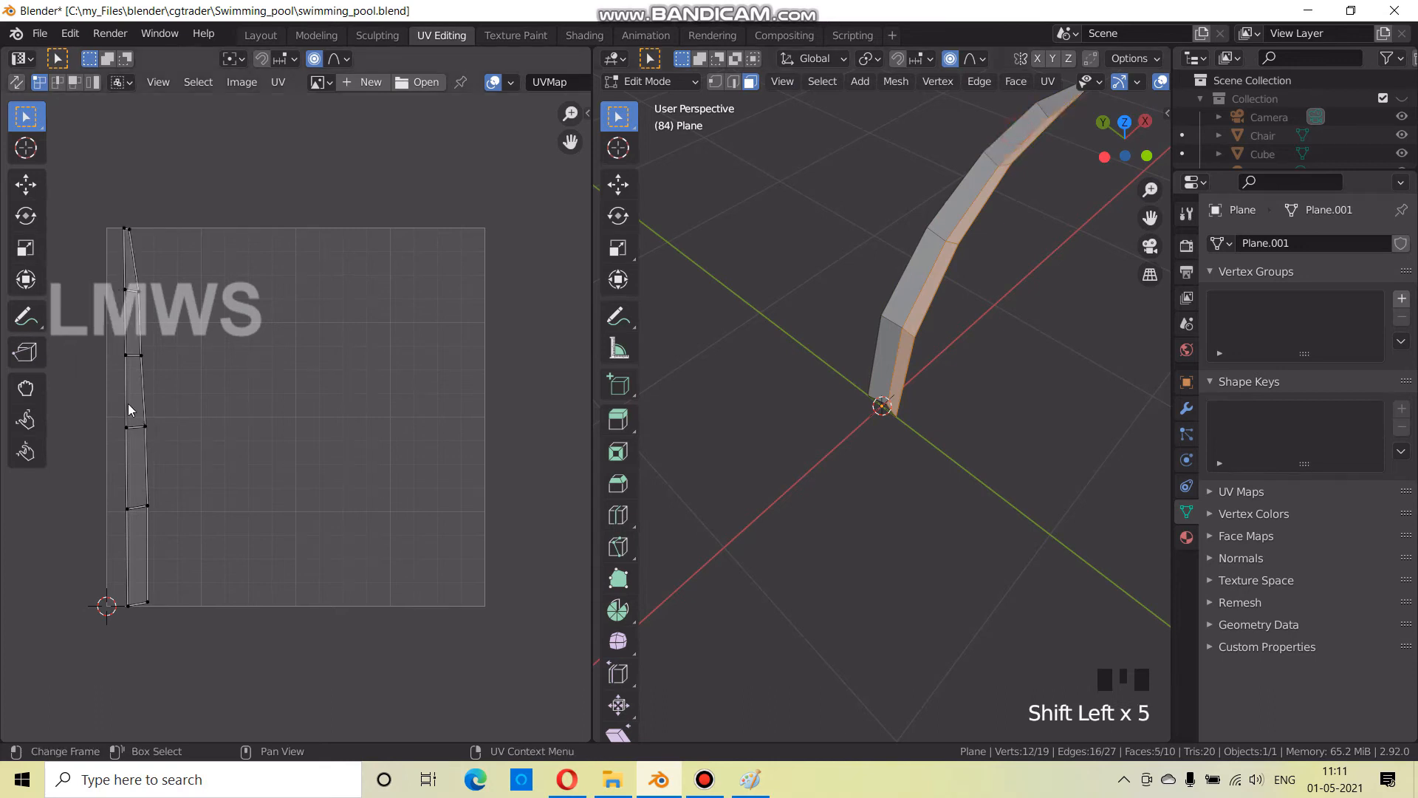
Turn off proportional editing and move the selected half's UVs horizontally to the opposite side of the UV square
key(a)
key(g)
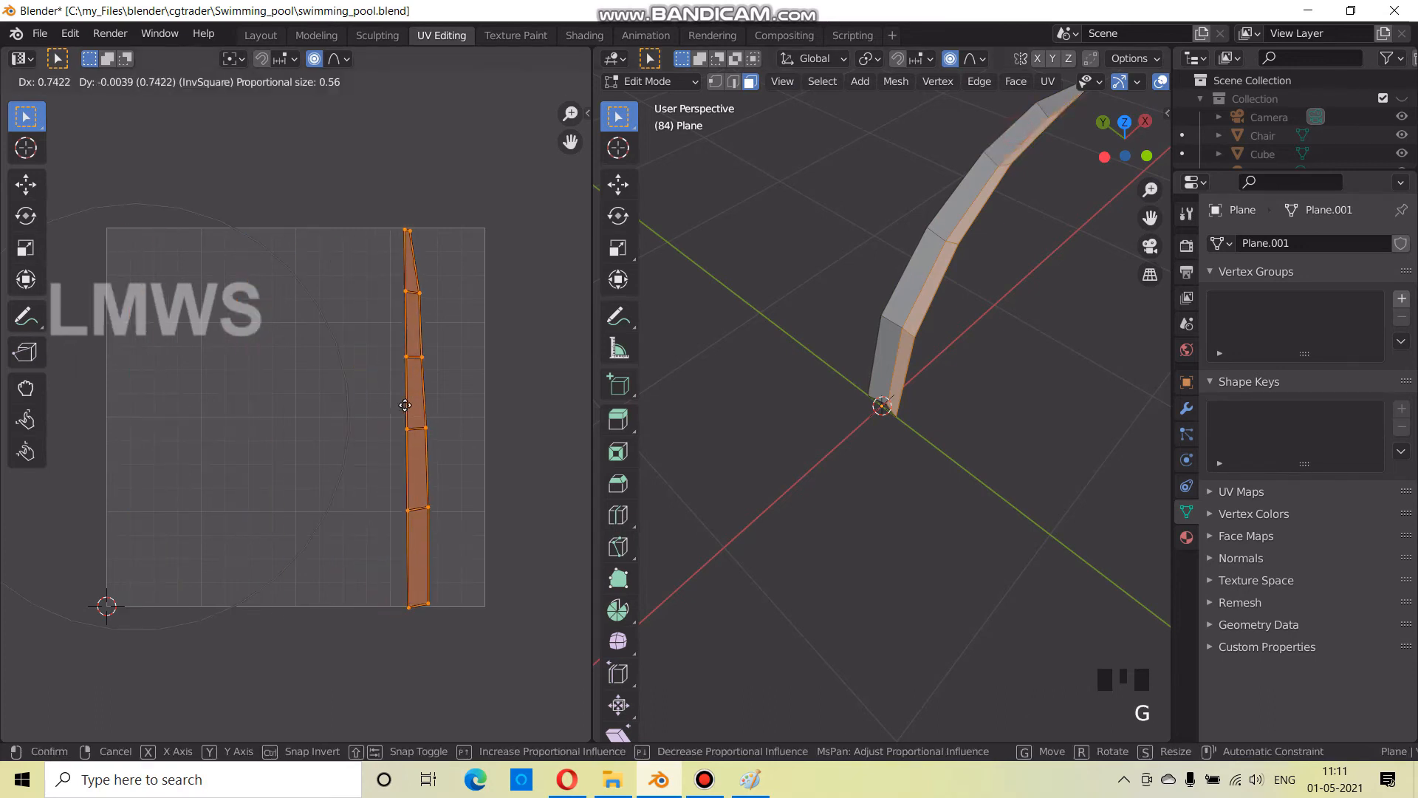
key(Escape)
key(g)
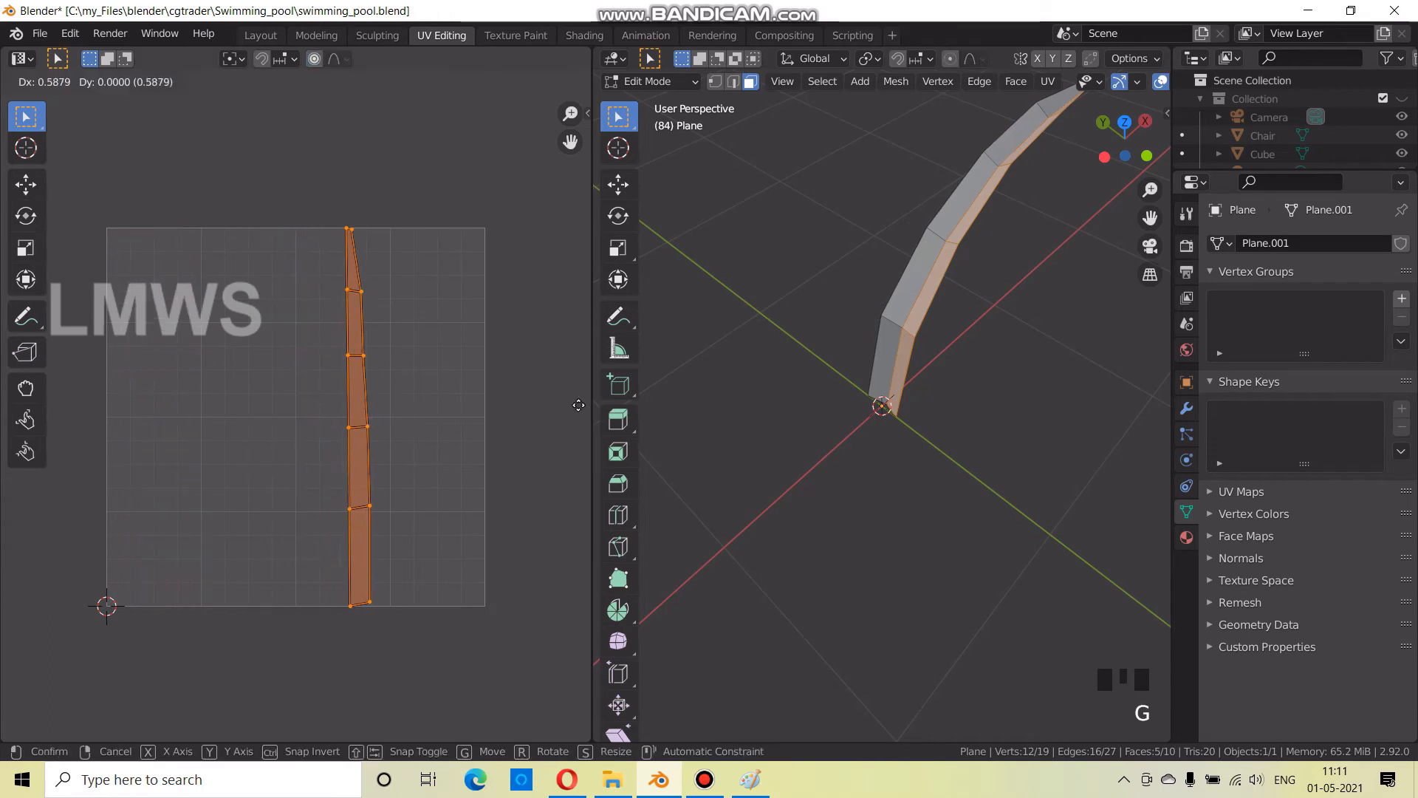
click(569, 443)
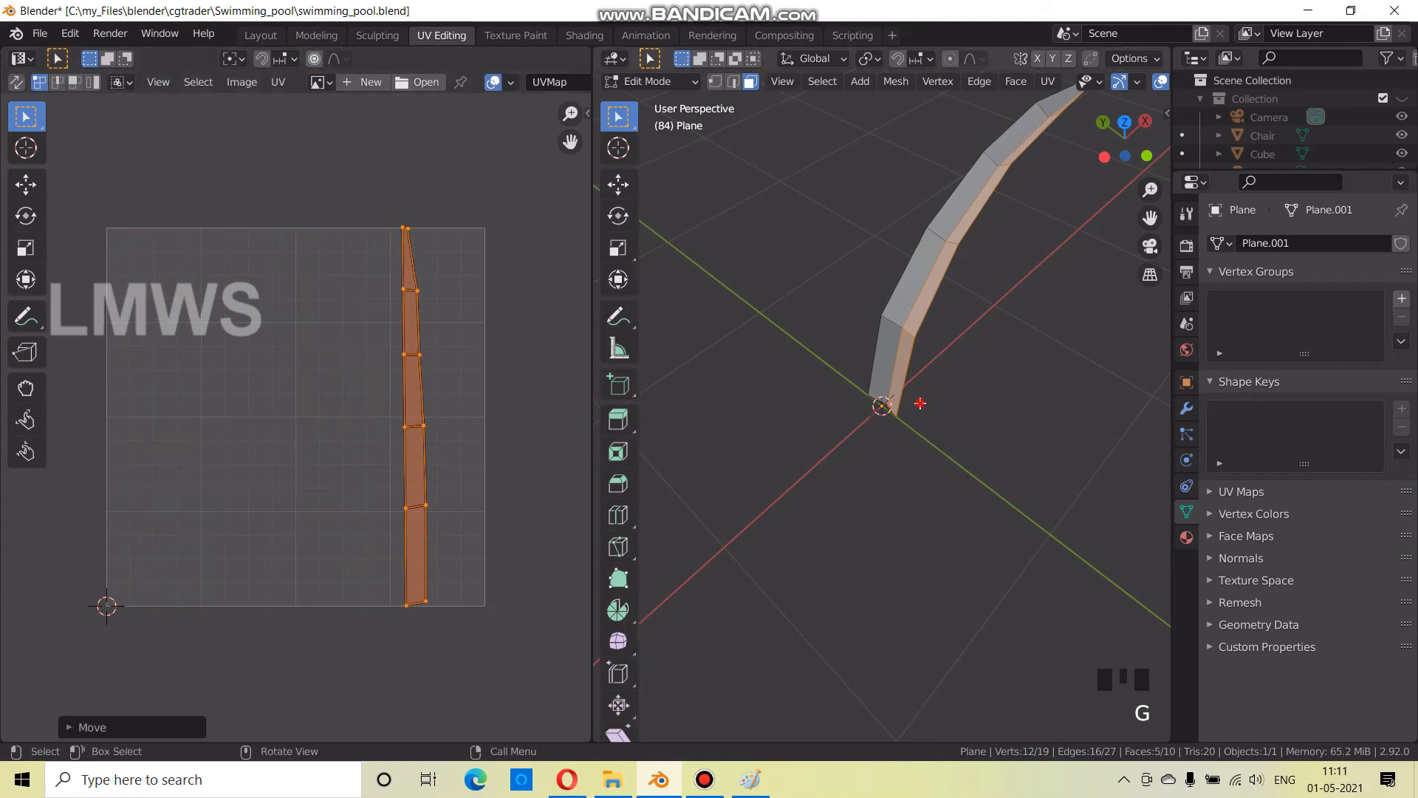
Show all of the leaf's UVs, then move the other half's strip inward and scale it down slightly
key(a)
drag(134, 219, 88, 643)
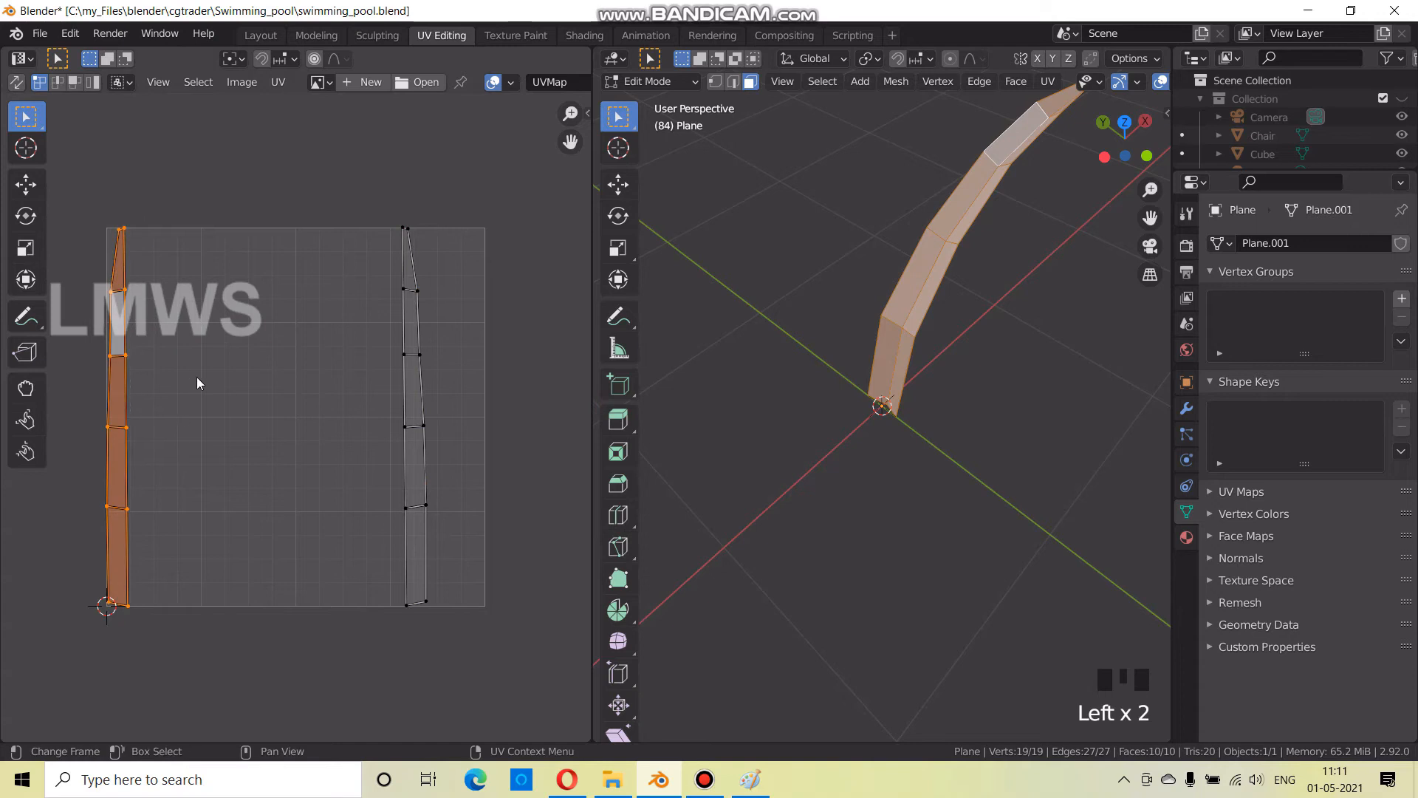
key(g)
click(234, 379)
key(s)
click(260, 461)
Scale down the UV strip that was moved across to match the other half, and save the file
drag(341, 213, 480, 622)
key(s)
click(472, 601)
key(ctrl+s)
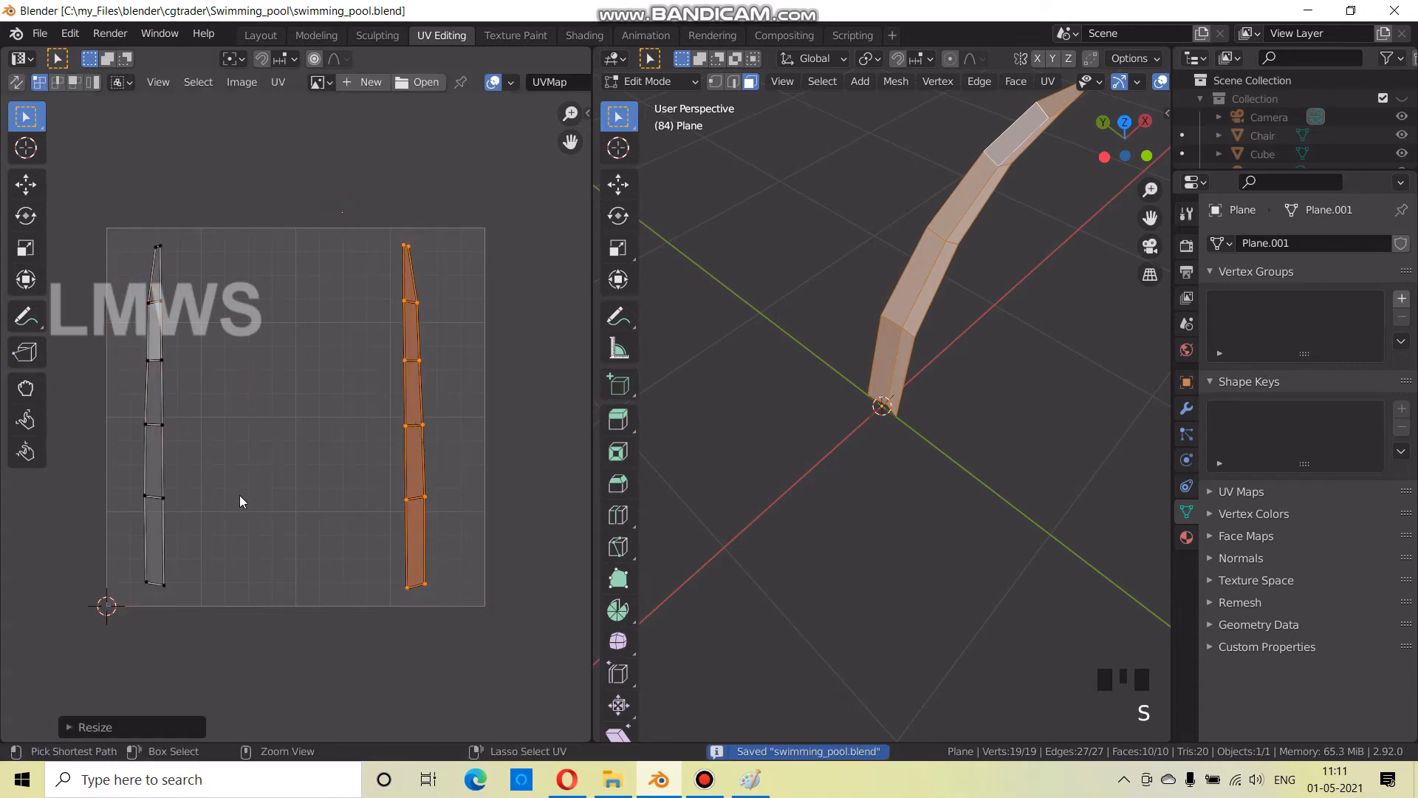
Return to the Layout workspace, split the 3D viewport vertically and turn the new area into a Shader Editor without its sidebar
click(266, 37)
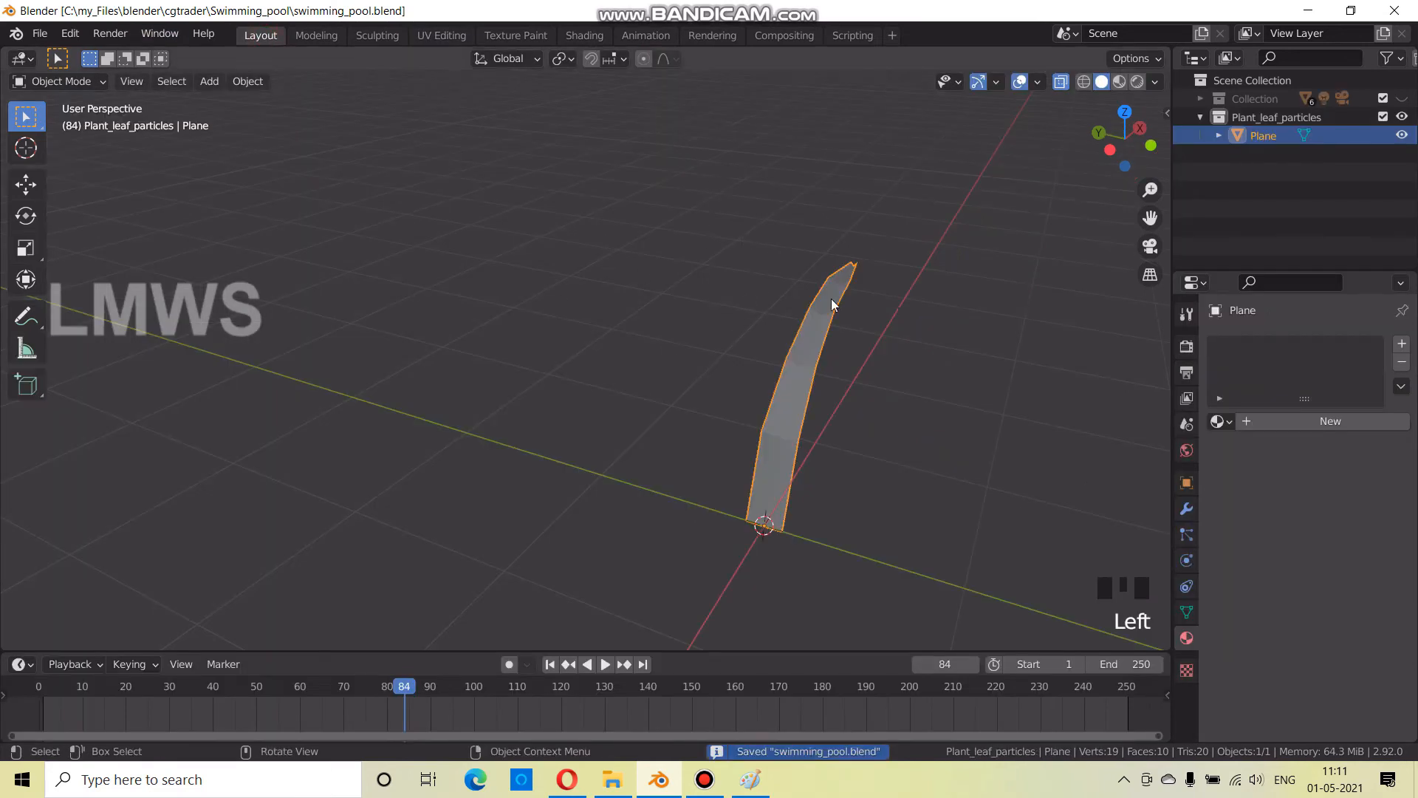
drag(1010, 58, 732, 340)
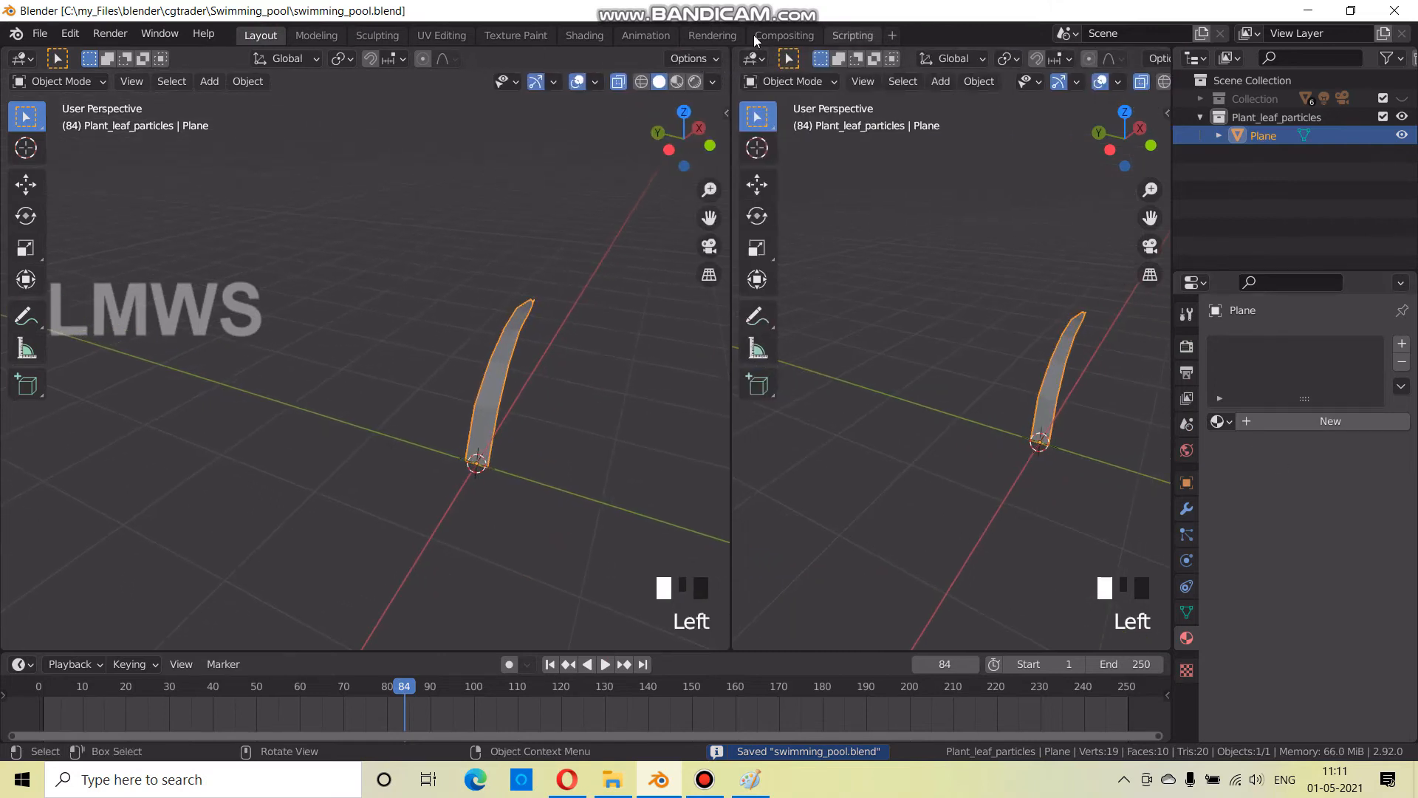
click(753, 58)
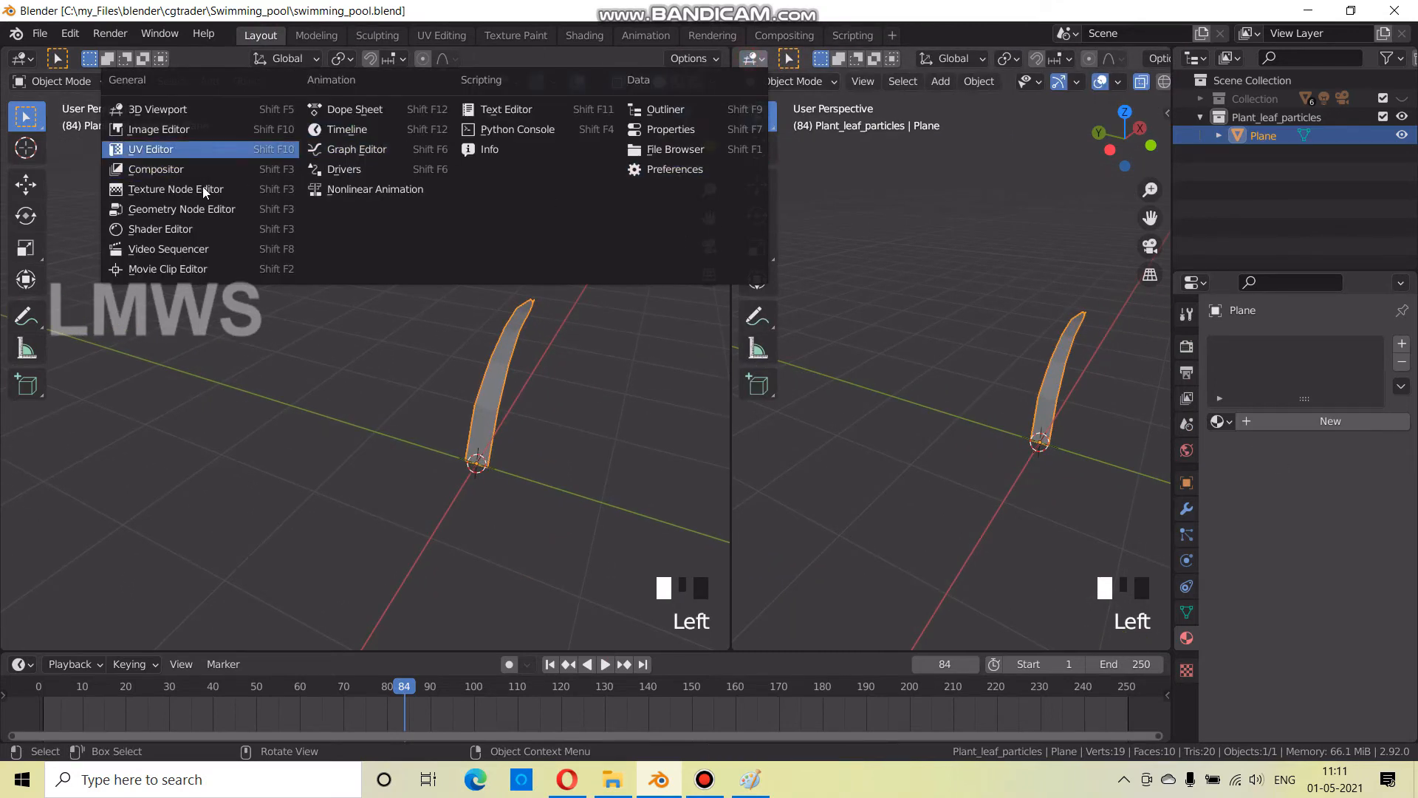
click(166, 229)
key(n)
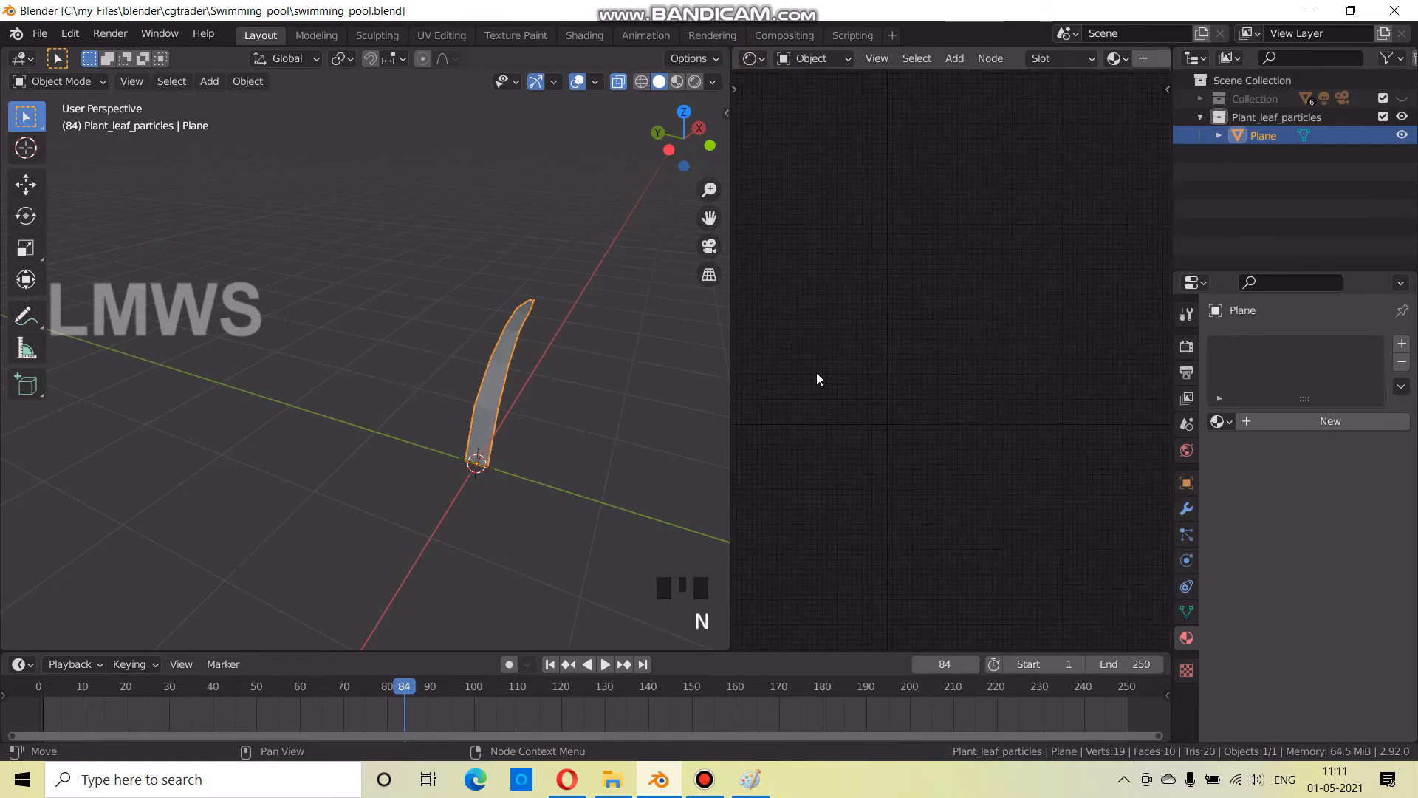
Create a new material named leaf on the plane and add a Mix color node before the Principled BSDF
click(1143, 58)
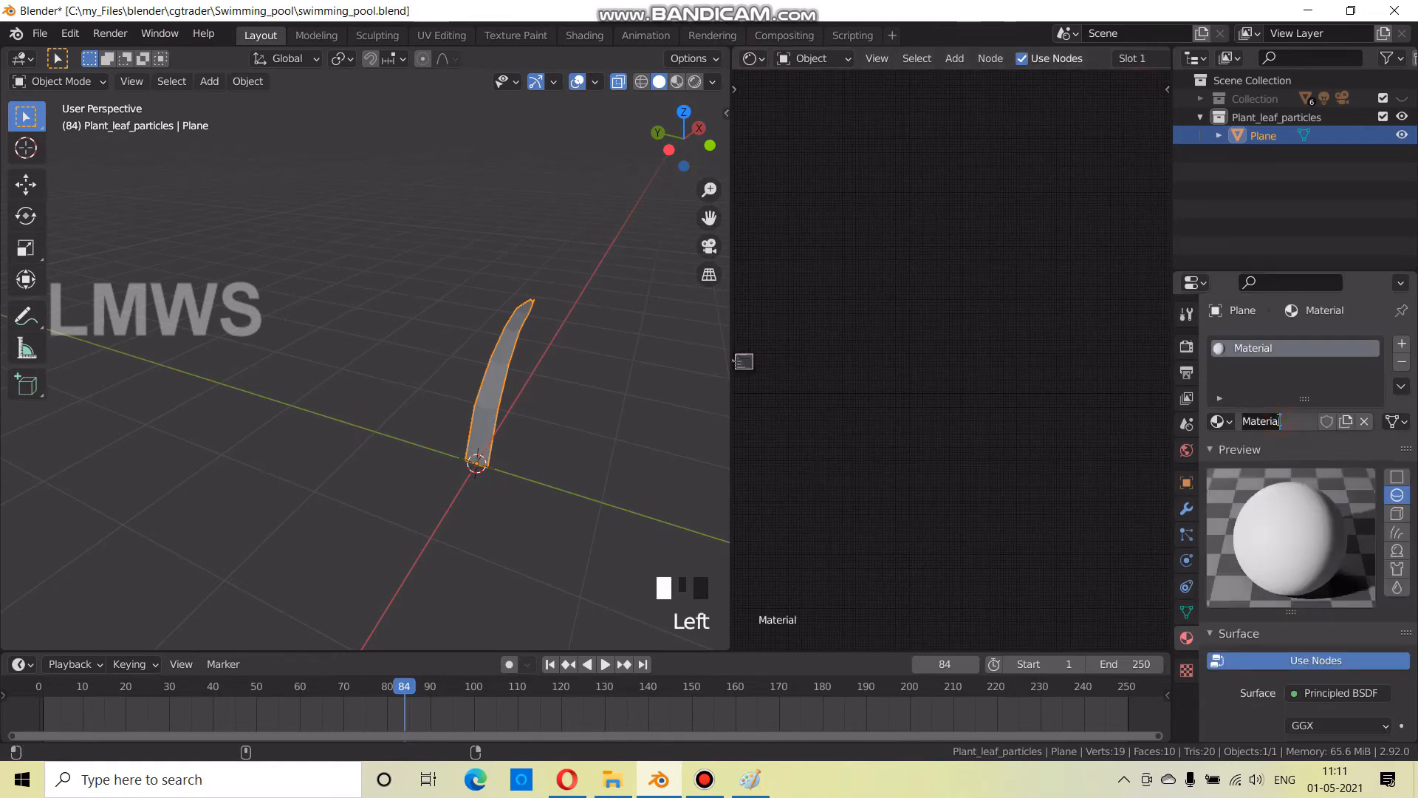
key(Home)
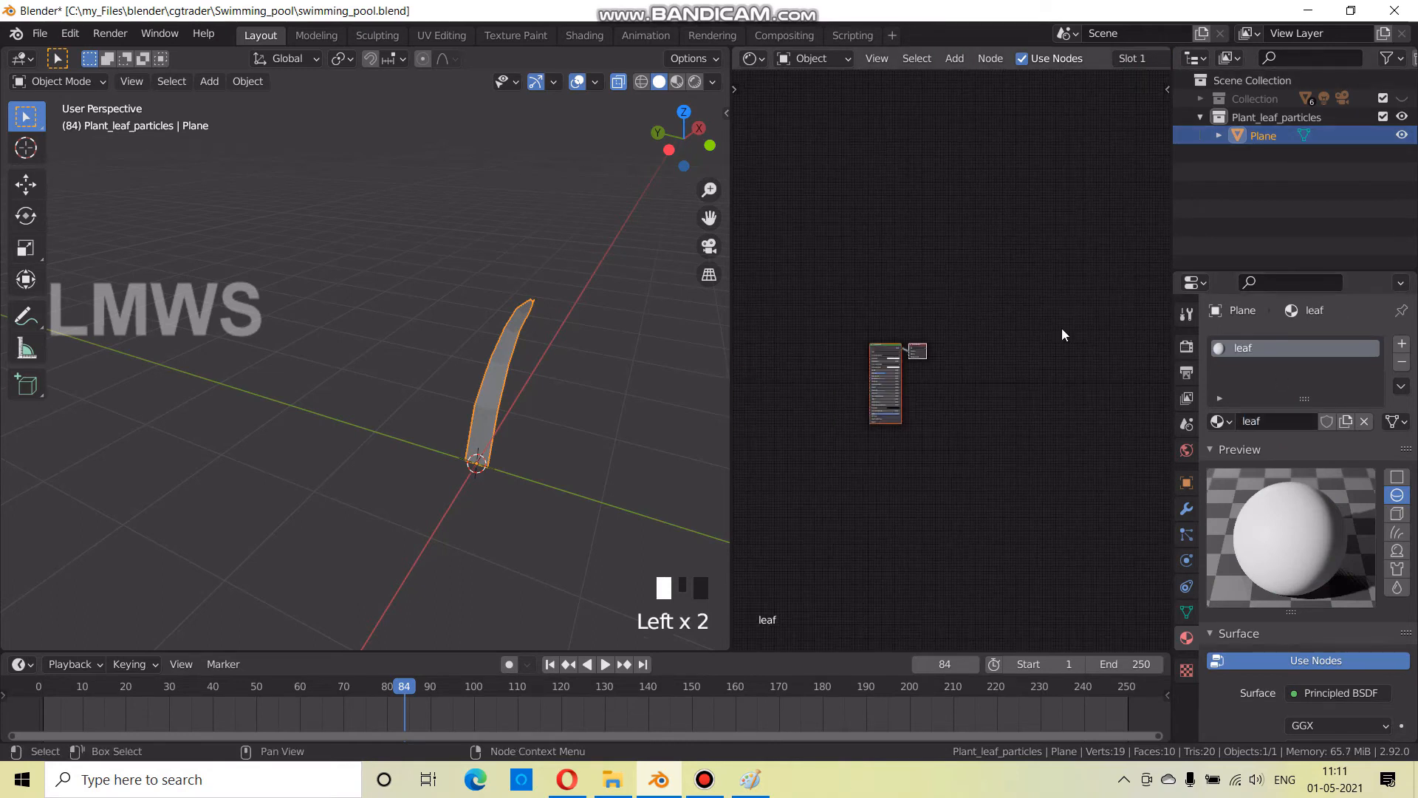
scroll(909, 307, up, 2)
key(shift+a)
text(mix)
key(Down)
key(Return)
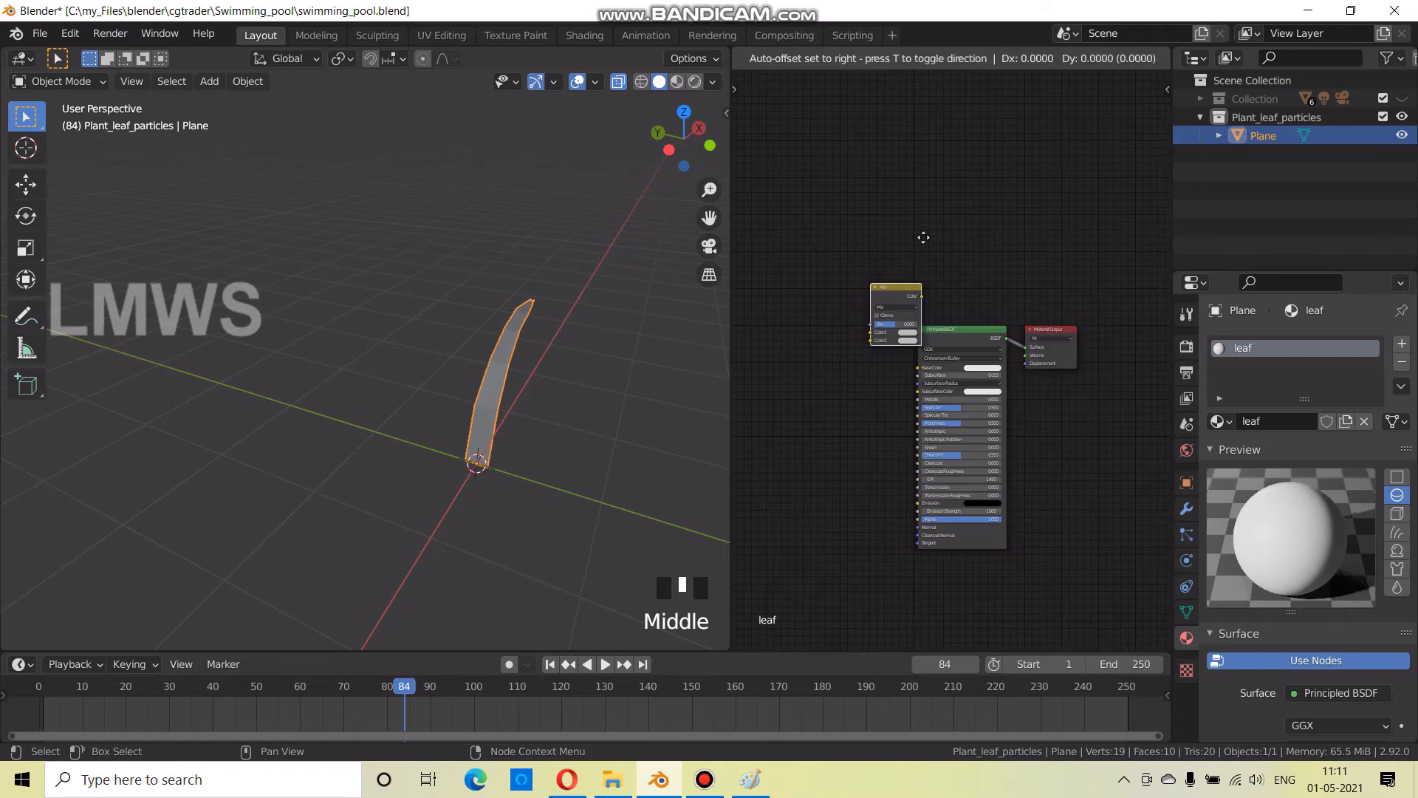
click(870, 266)
Set the Mix node's Color1 to green and Color2 to dark green, and link its Color output to Base Color
scroll(886, 323, up, 6)
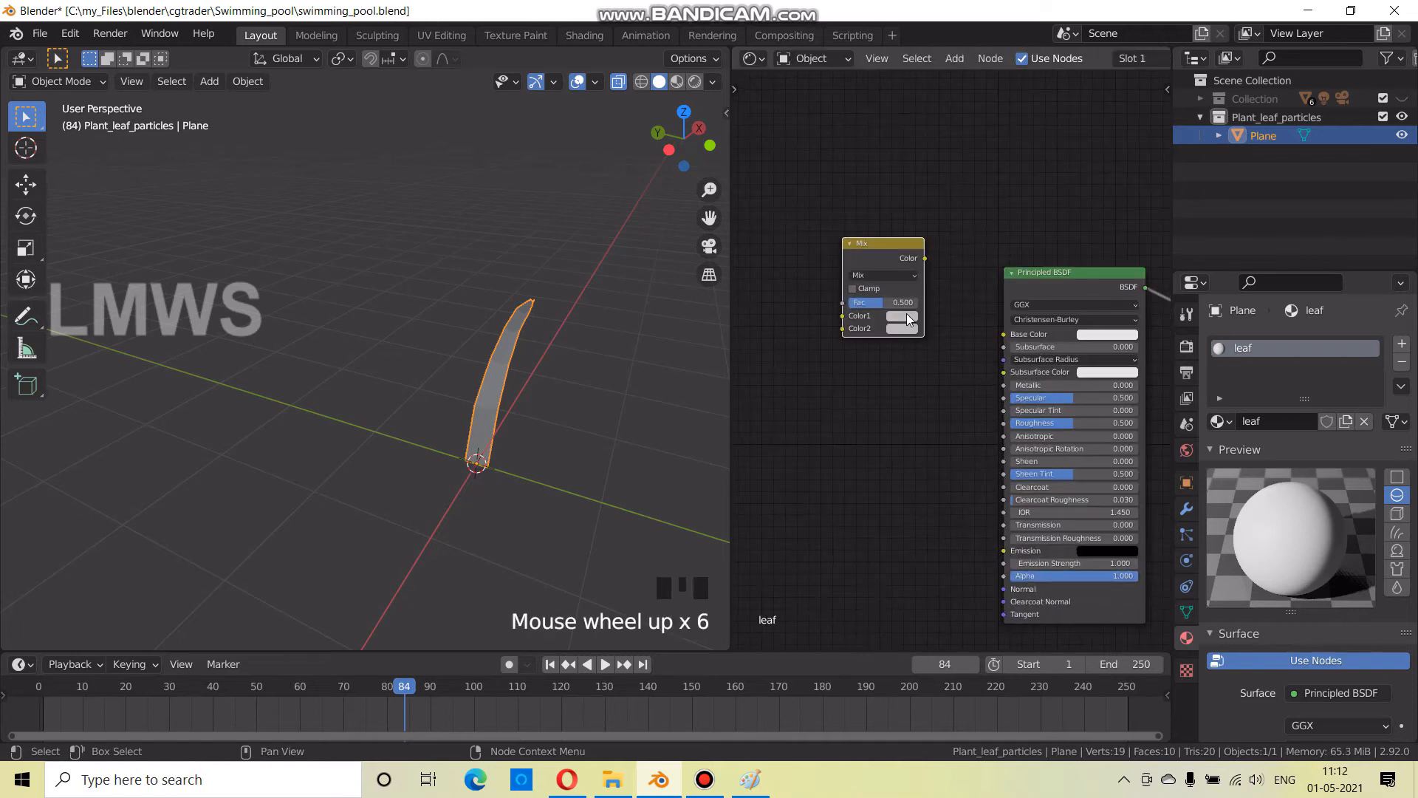
click(903, 315)
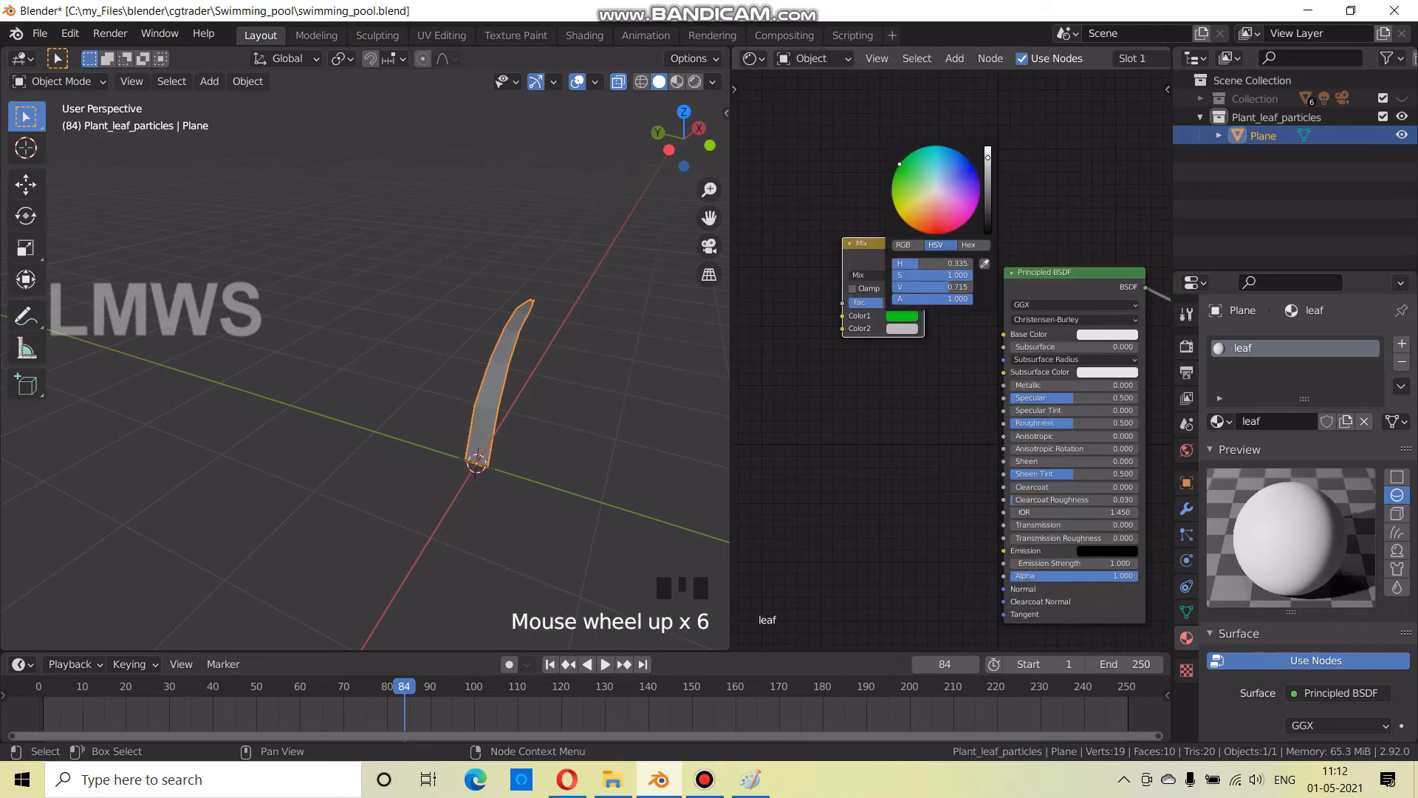
click(907, 319)
drag(986, 167, 988, 225)
click(897, 331)
click(891, 387)
drag(925, 259, 1004, 333)
Add a Gradient Texture node ahead of the Mix node
key(shift+a)
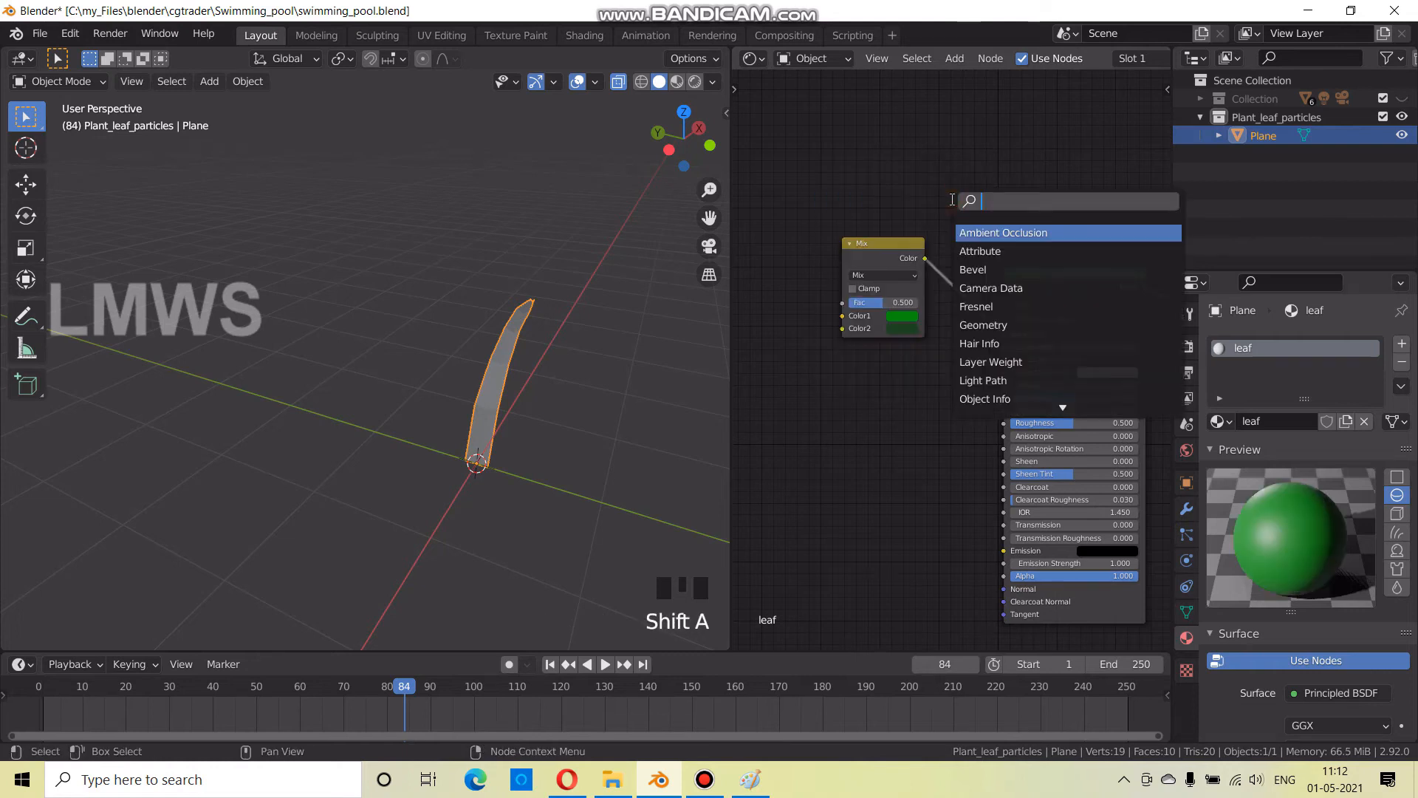
text(gr)
key(Return)
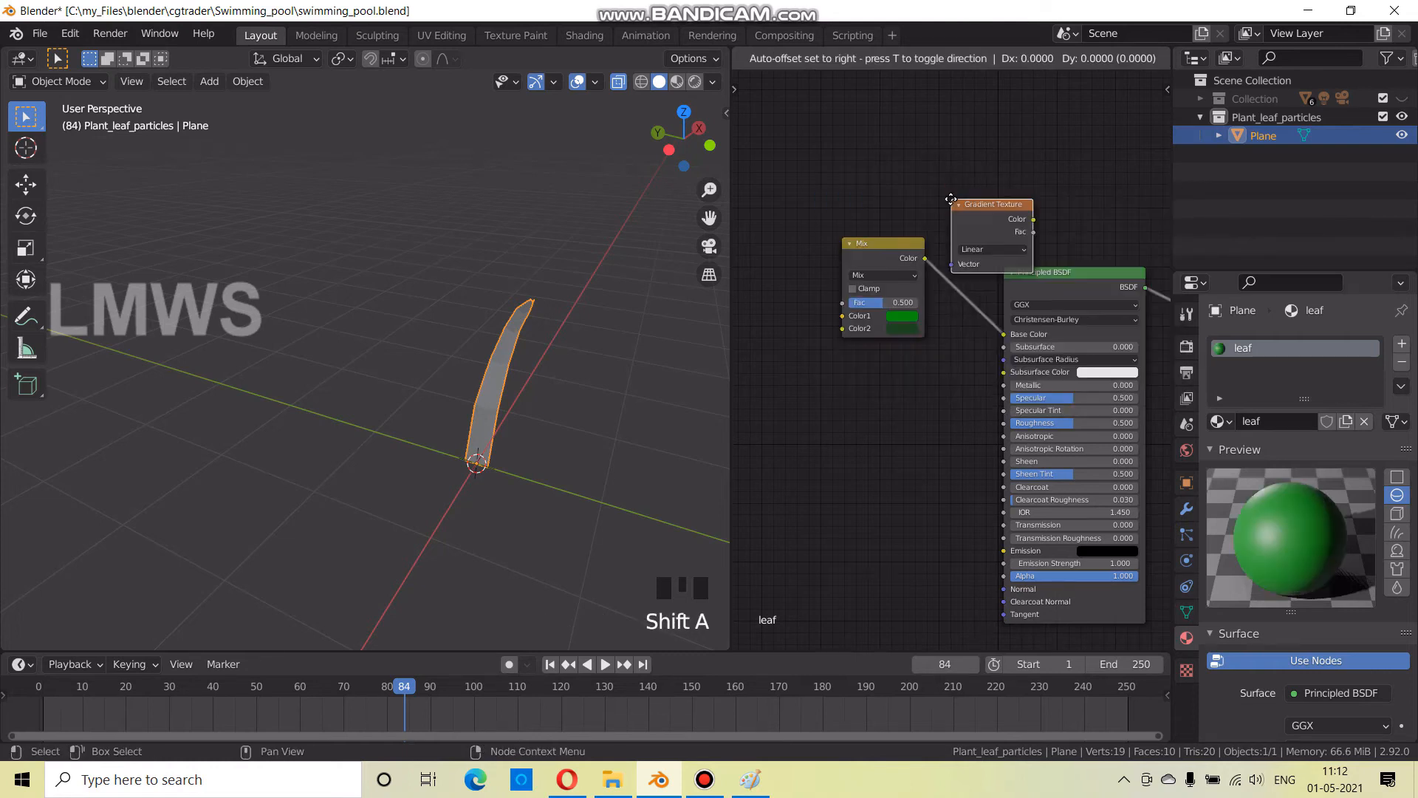
click(1108, 250)
scroll(960, 215, down, 3)
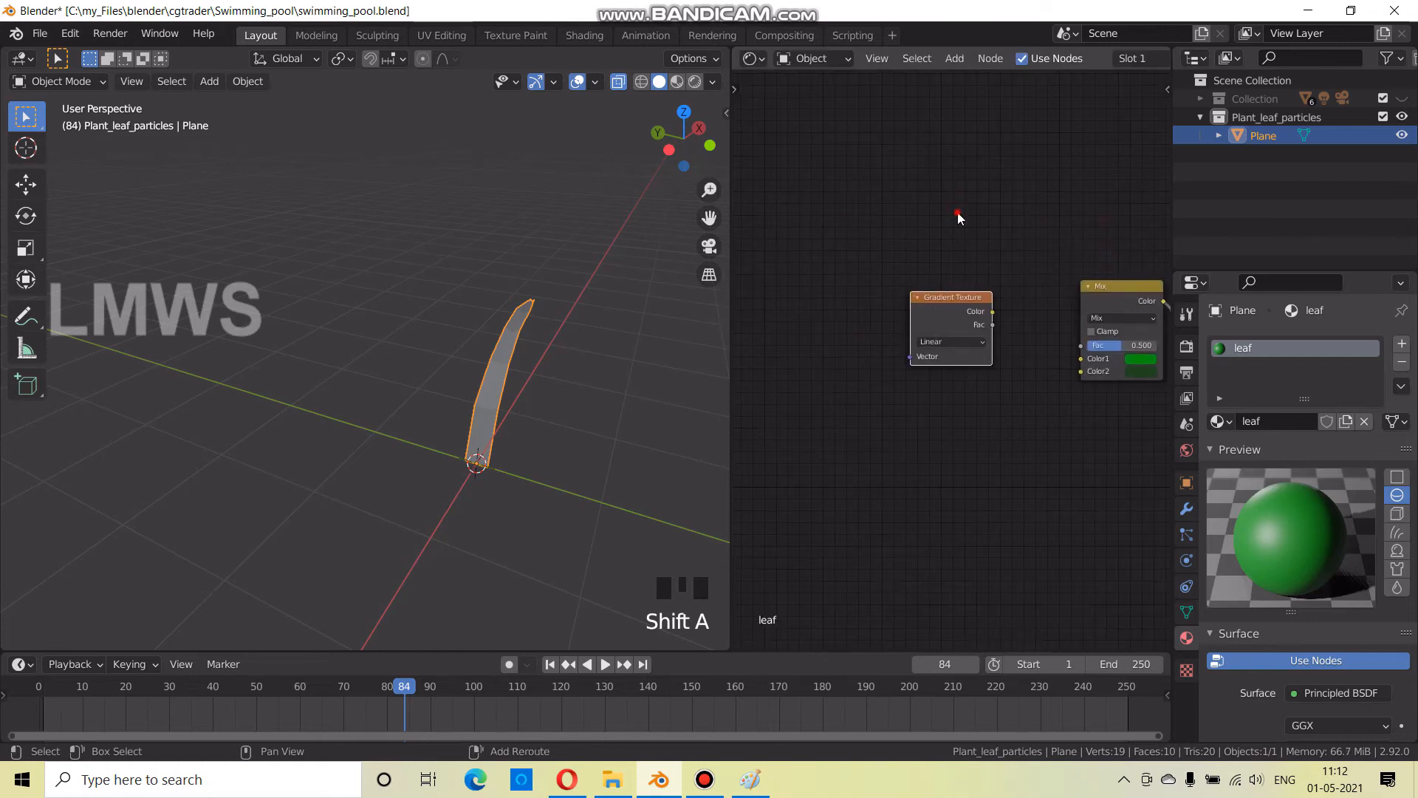
Add a Texture Coordinate node and a Mapping node ahead of the Gradient Texture
key(shift+a)
text(tex)
key(Return)
click(849, 248)
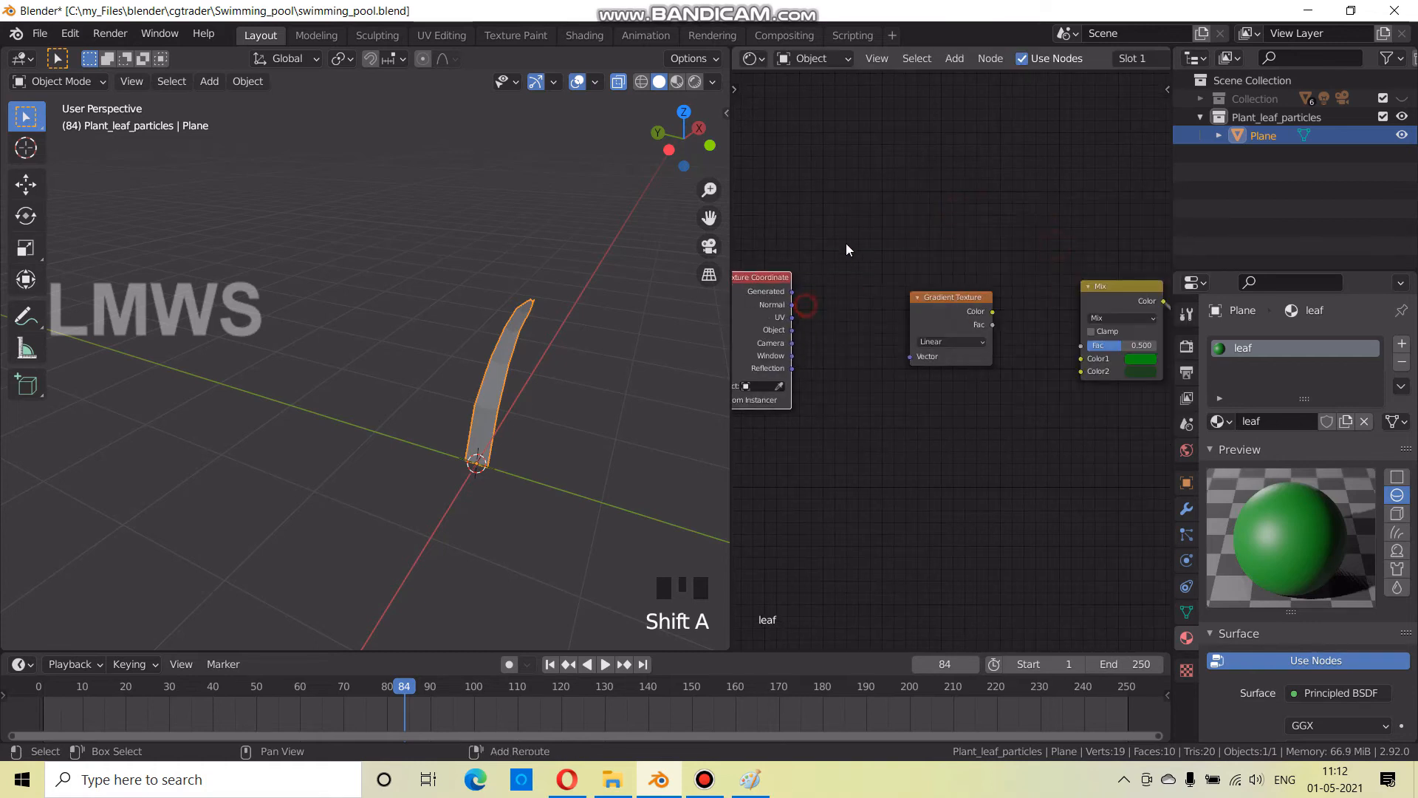
key(shift+a)
text(mapp)
key(Return)
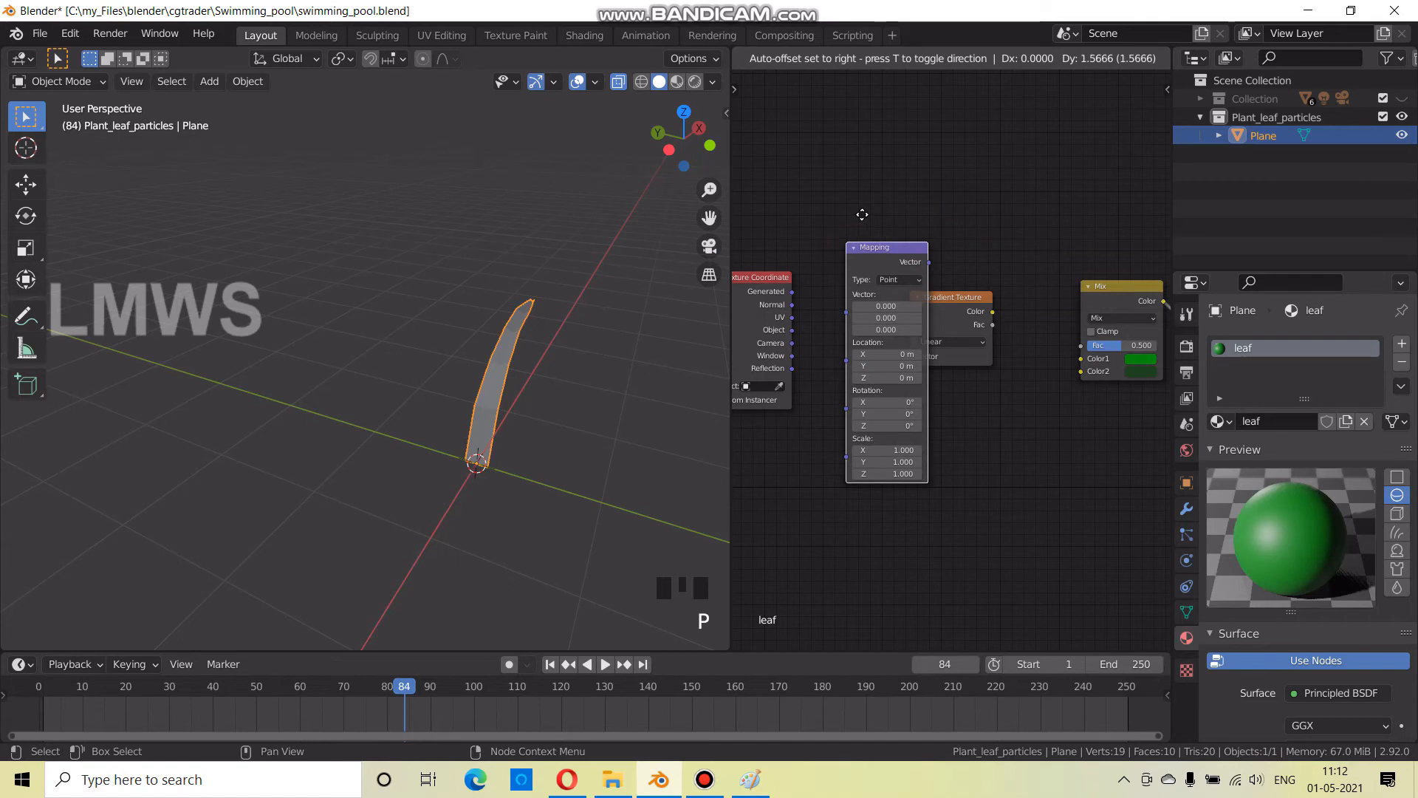
click(829, 195)
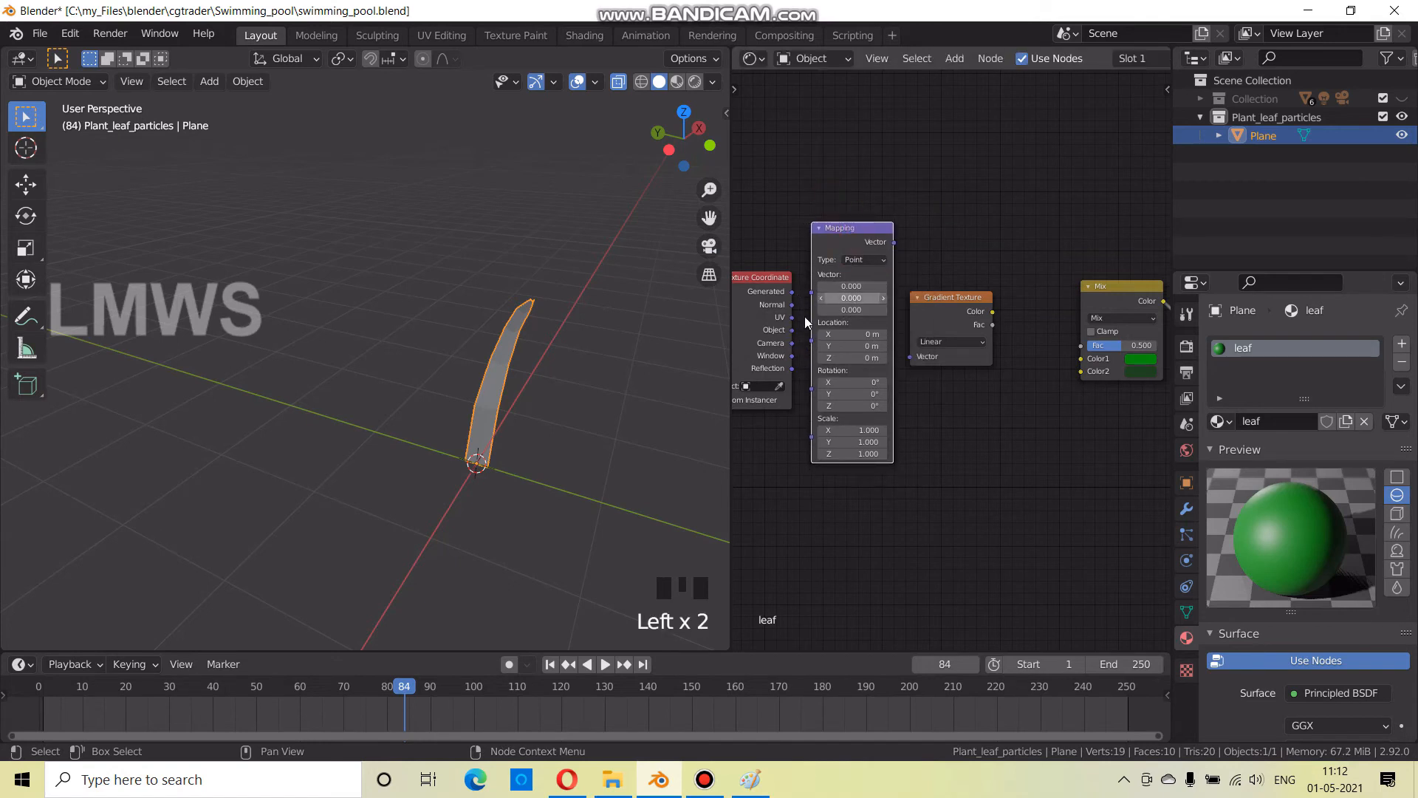
Delete the Mapping node, then link UV to the Gradient Texture's Vector and the gradient's Color to the Mix node's Fac
key(Delete)
drag(794, 318, 910, 357)
drag(993, 311, 1080, 345)
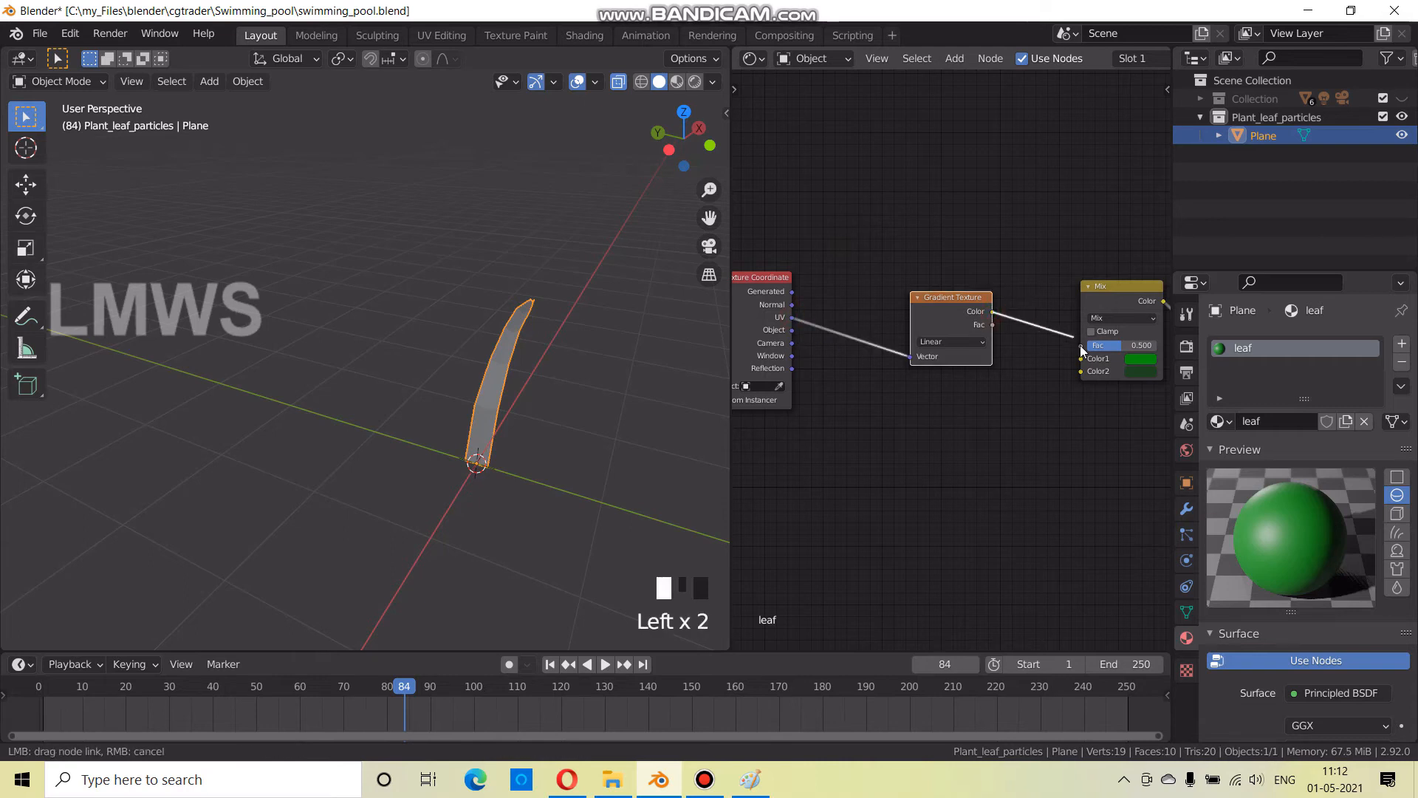
scroll(587, 448, up, 2)
scroll(587, 448, down, 2)
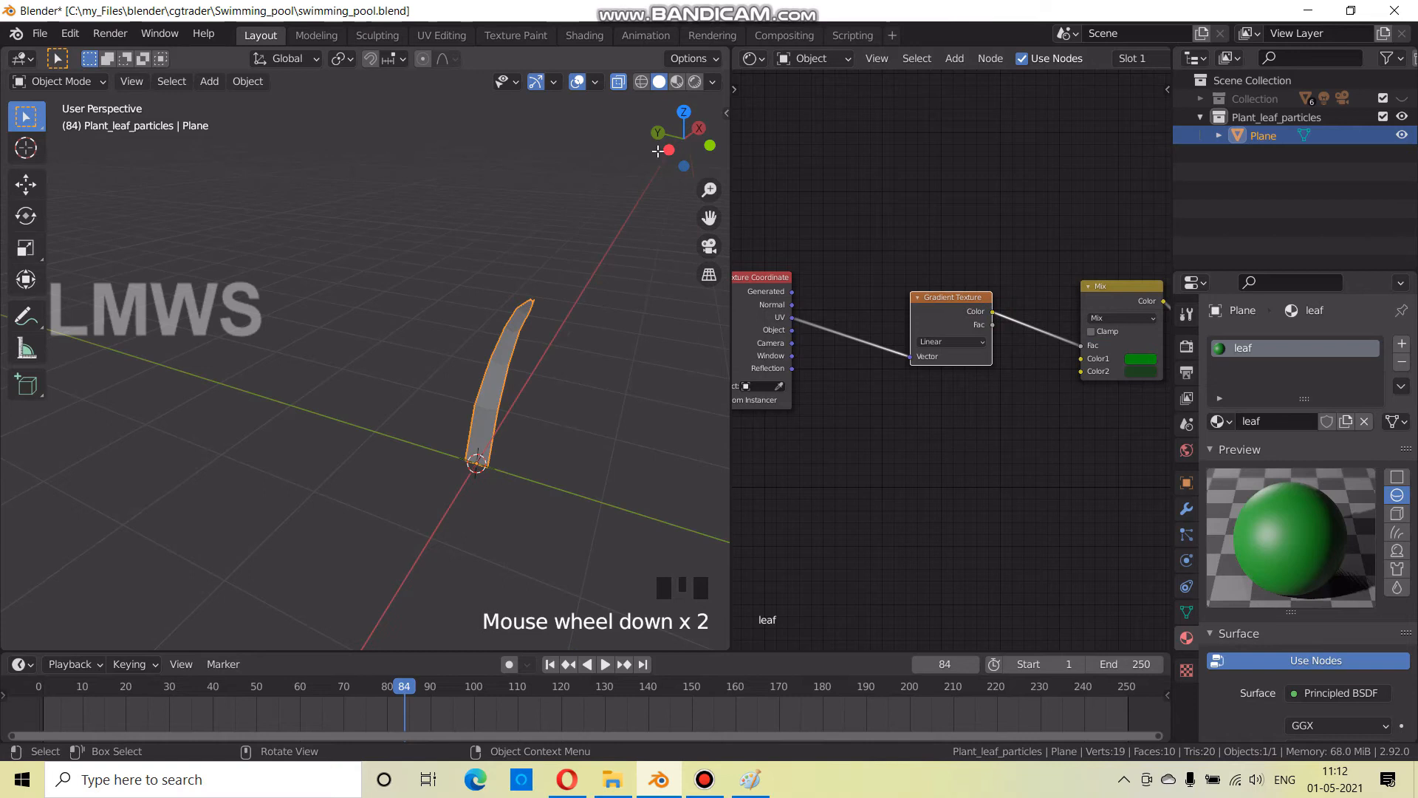
Show the leaf in Material Preview shading to check its green gradient and save the file
click(678, 82)
middle_drag(595, 399, 601, 444)
scroll(916, 424, up, 2)
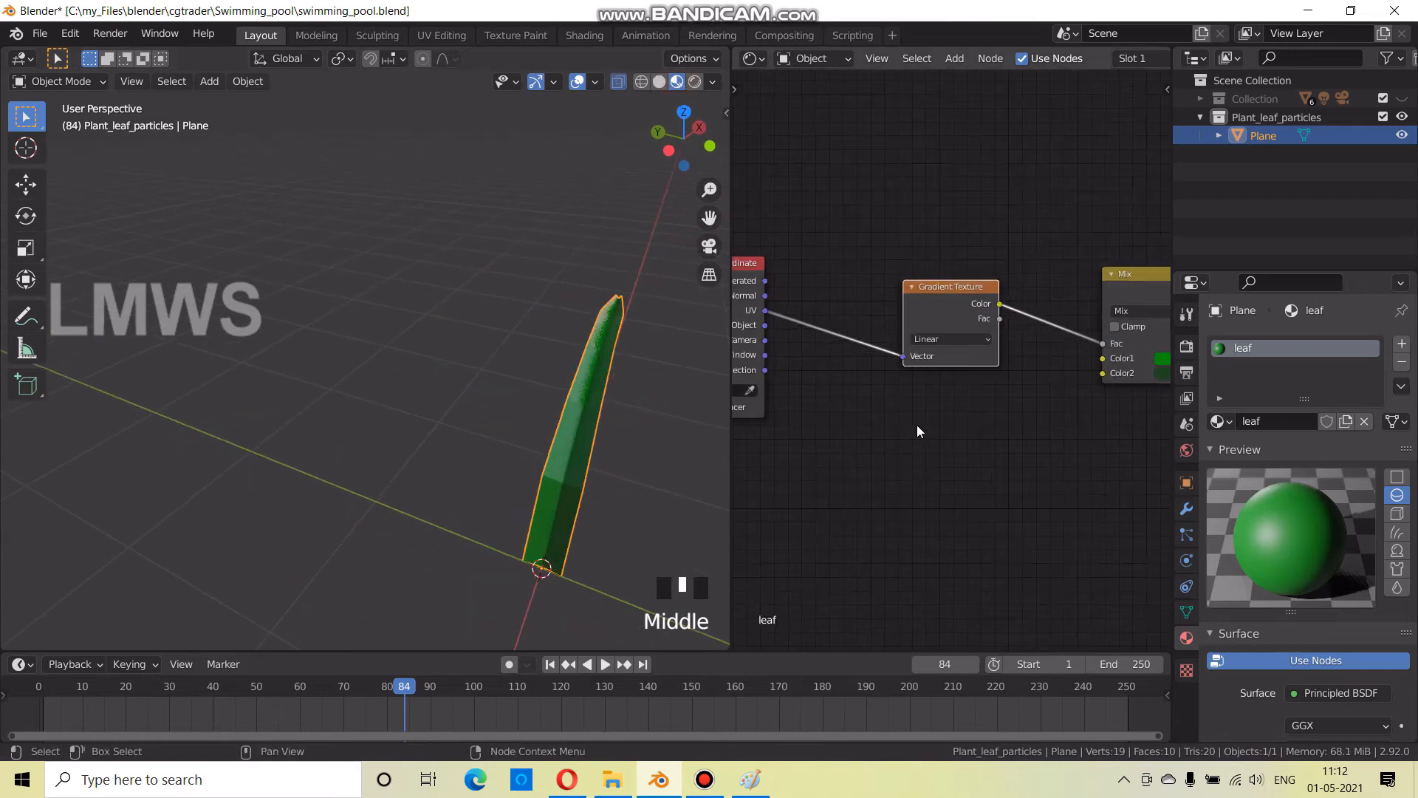
scroll(916, 424, down, 3)
middle_drag(937, 472, 792, 386)
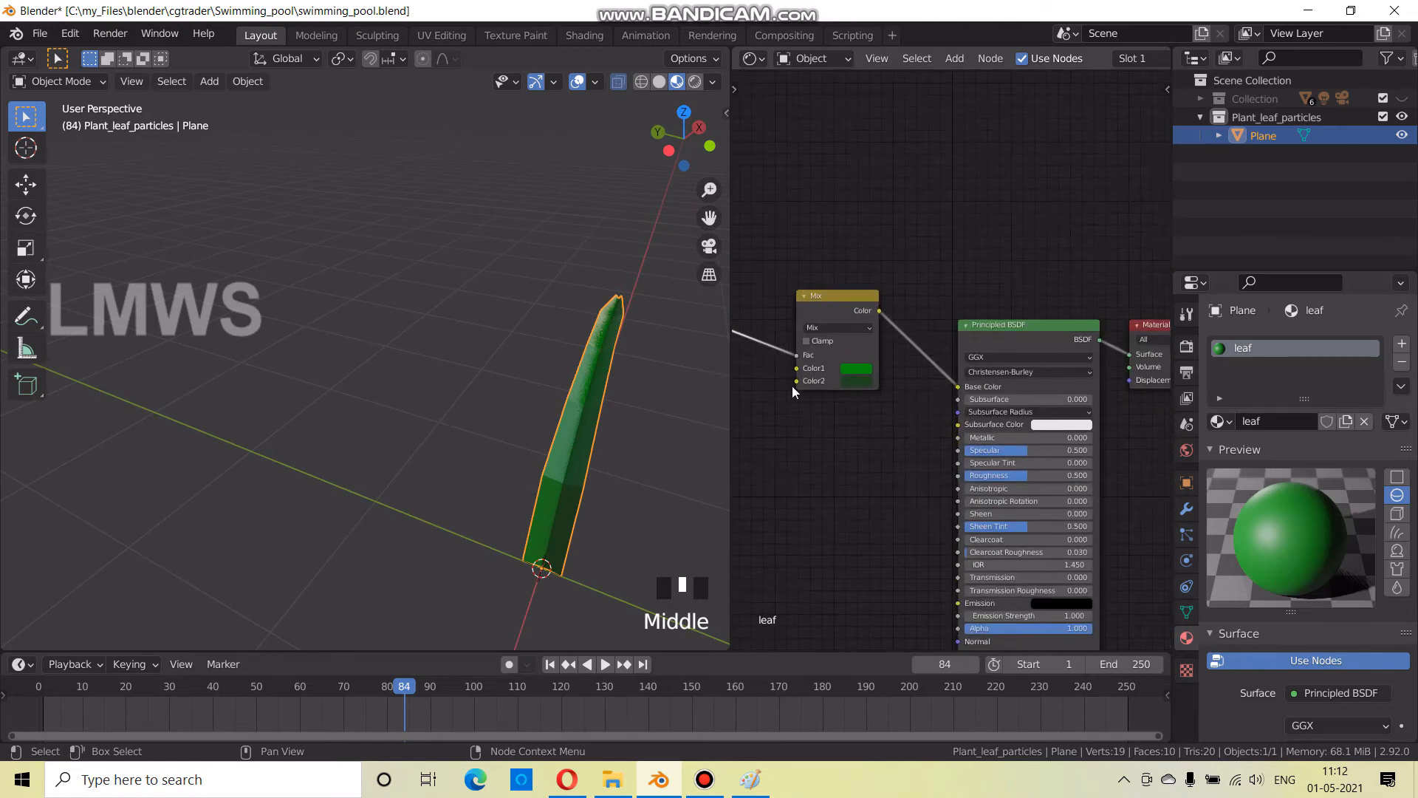
scroll(915, 443, down, 1)
middle_drag(914, 443, 884, 386)
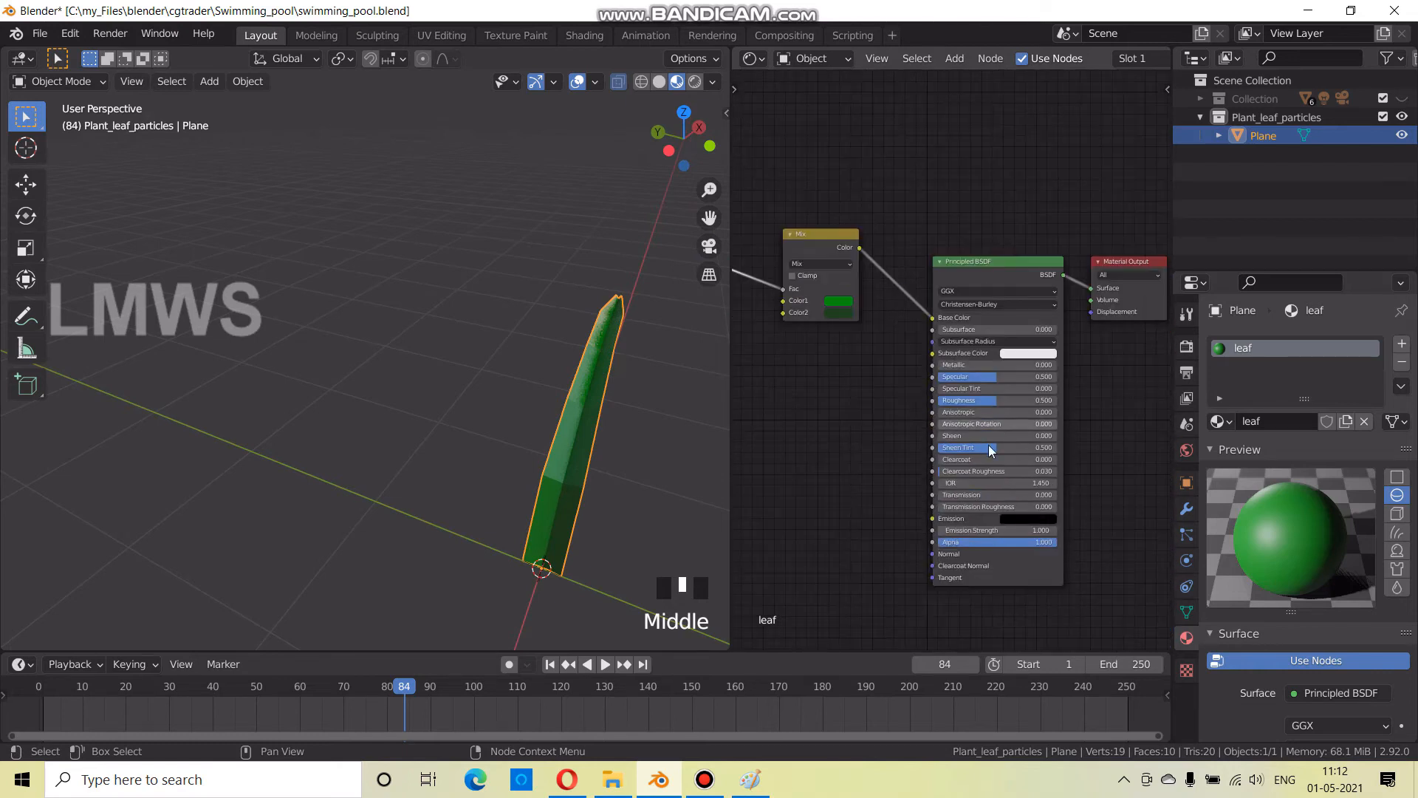
key(ctrl+s)
scroll(535, 346, down, 2)
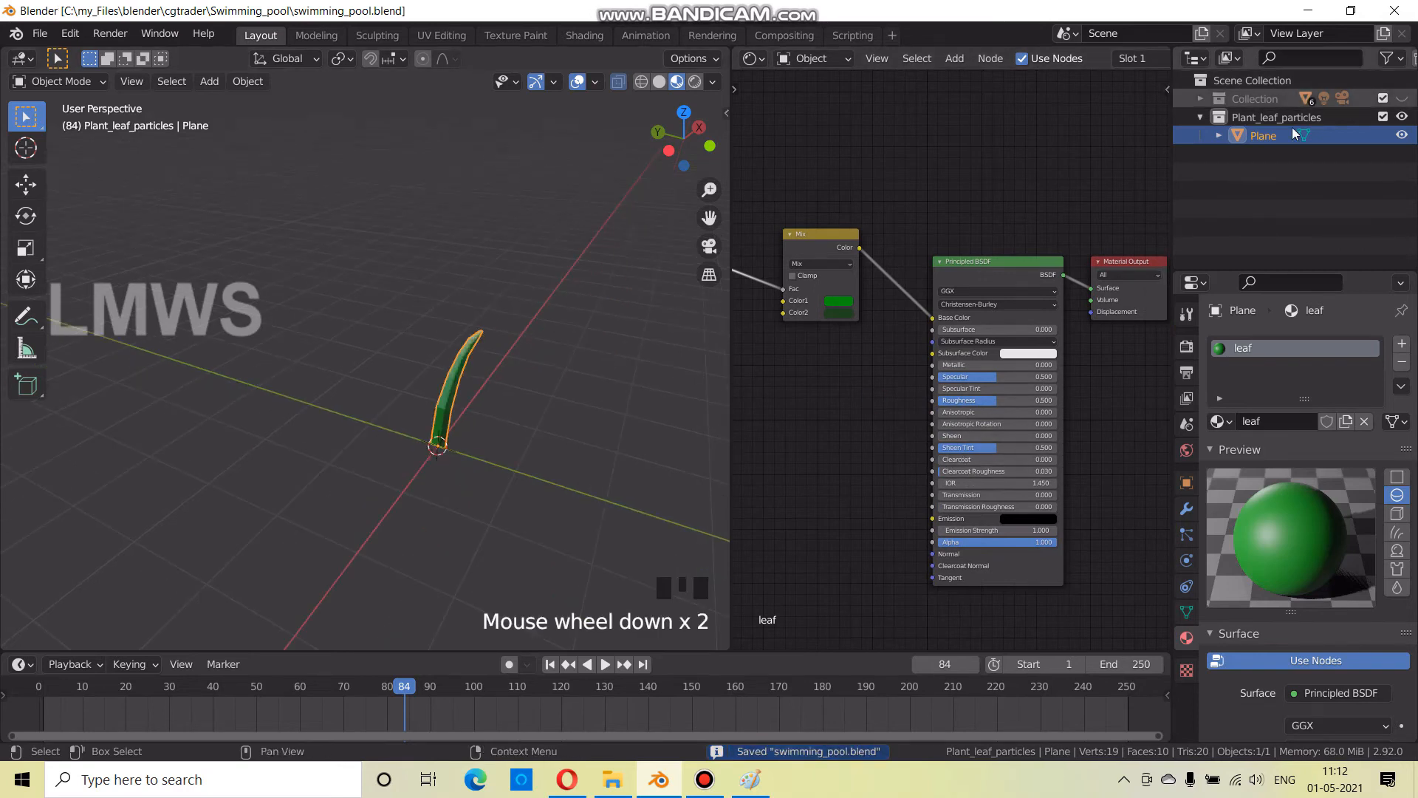
Rename the Plane object as Leaf and save the file
click(1271, 138)
double_click(1270, 138)
text(Leaf)
key(Return)
key(ctrl+s)
scroll(557, 438, up, 2)
scroll(561, 437, down, 1)
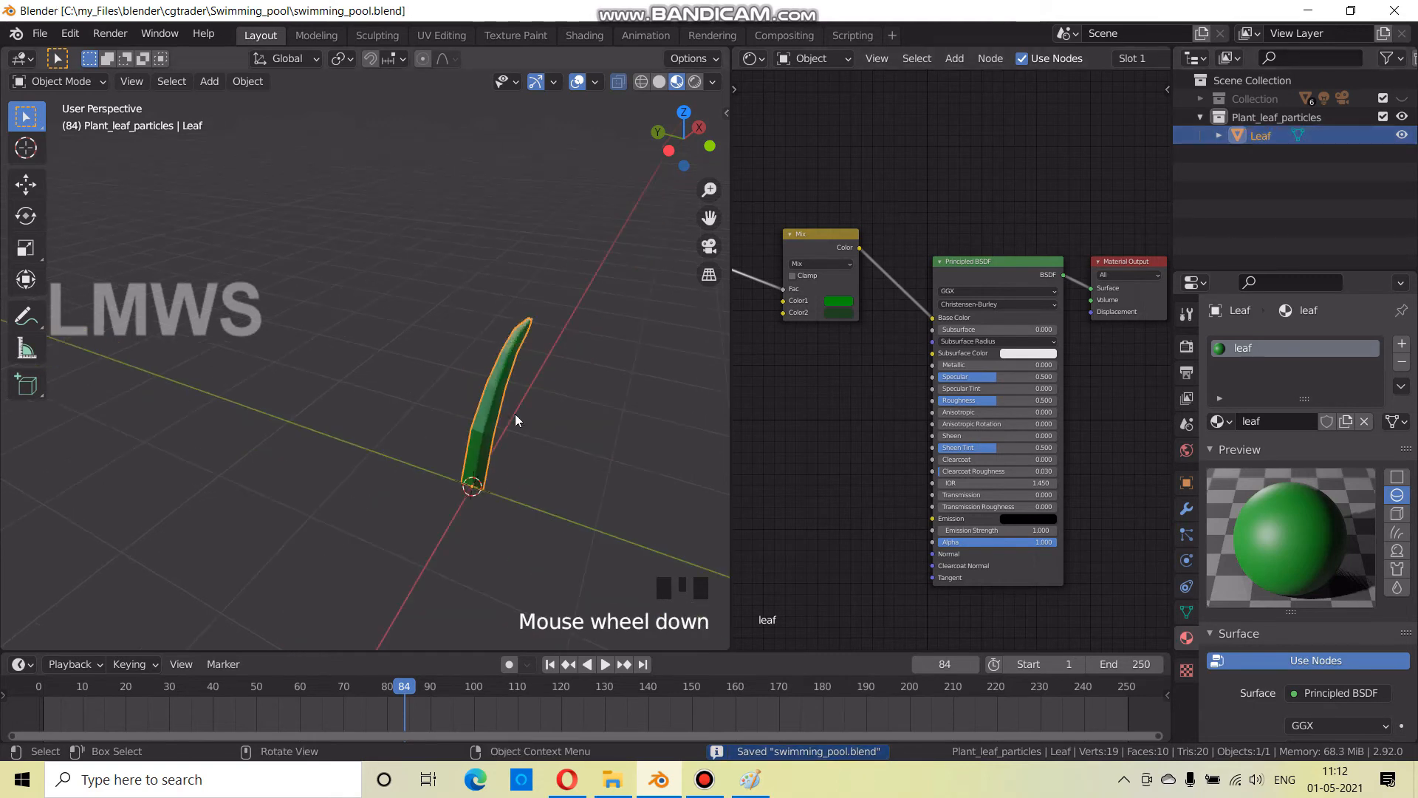
Duplicate the leaf and place the copy beside the original
key(shift+d)
click(567, 450)
middle_drag(561, 452, 404, 338)
In Edit Mode, stretch the duplicated leaf's mesh along Z and raise it about 0.17 m
key(Tab)
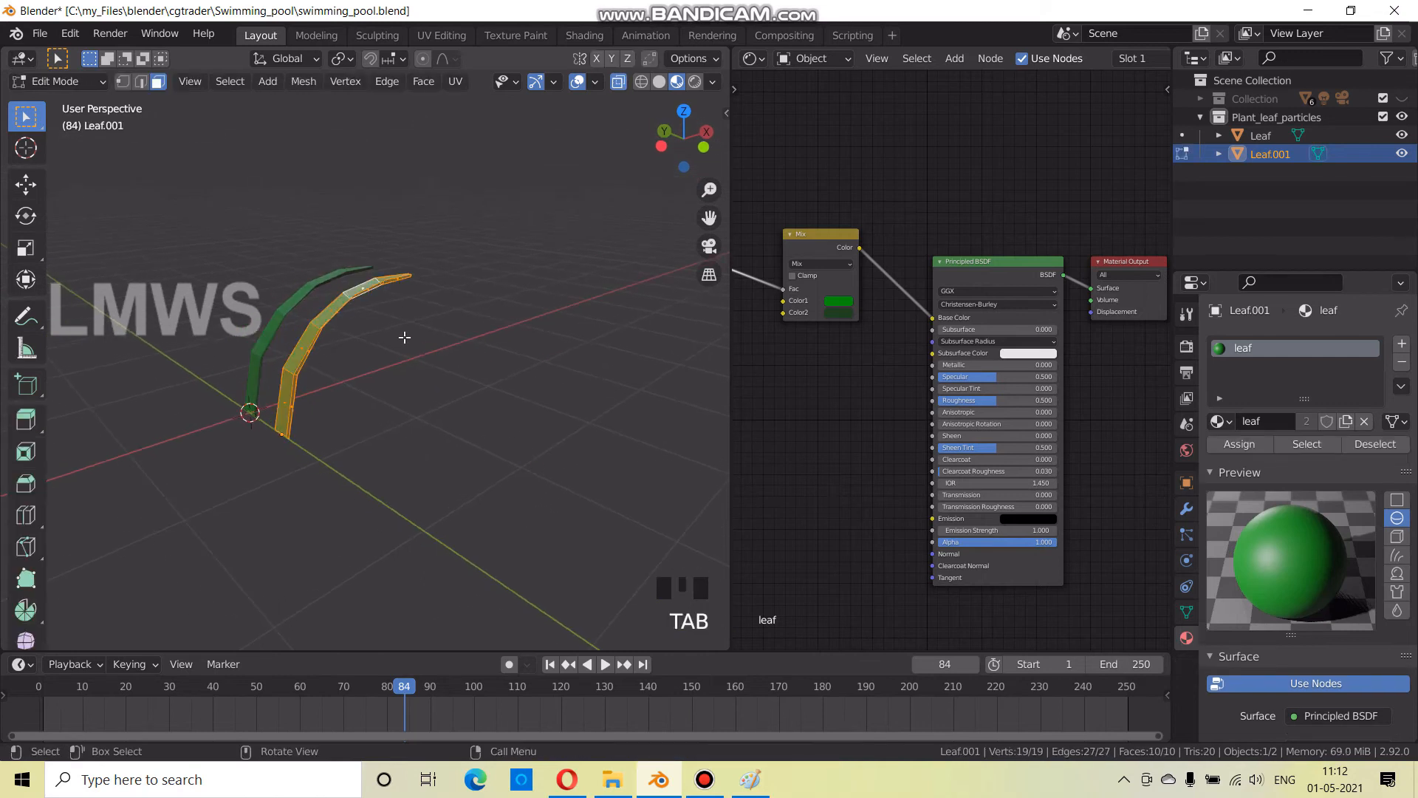
key(s)
key(z)
click(480, 344)
key(g)
key(z)
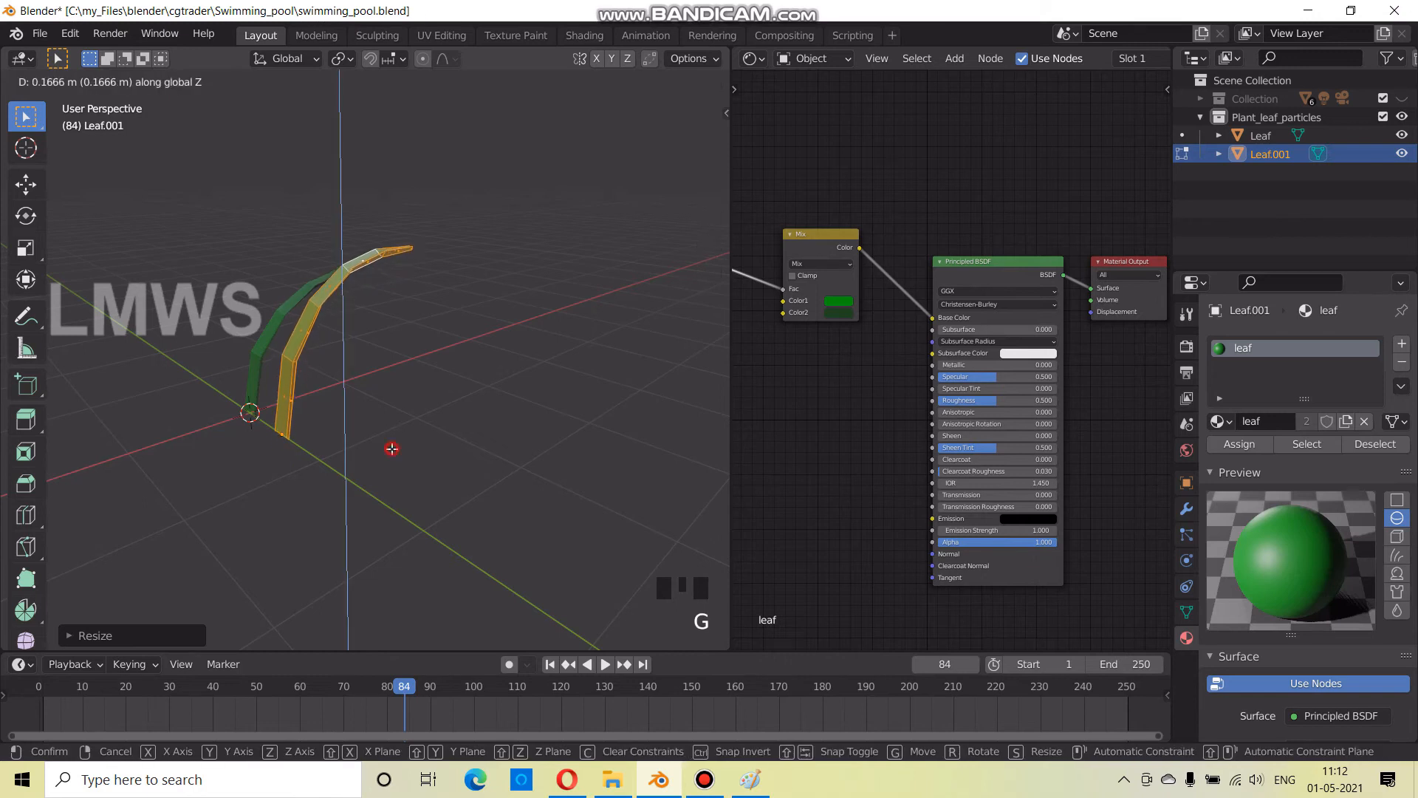
click(392, 448)
middle_drag(456, 316, 453, 443)
key(KP_1)
scroll(453, 463, up, 2)
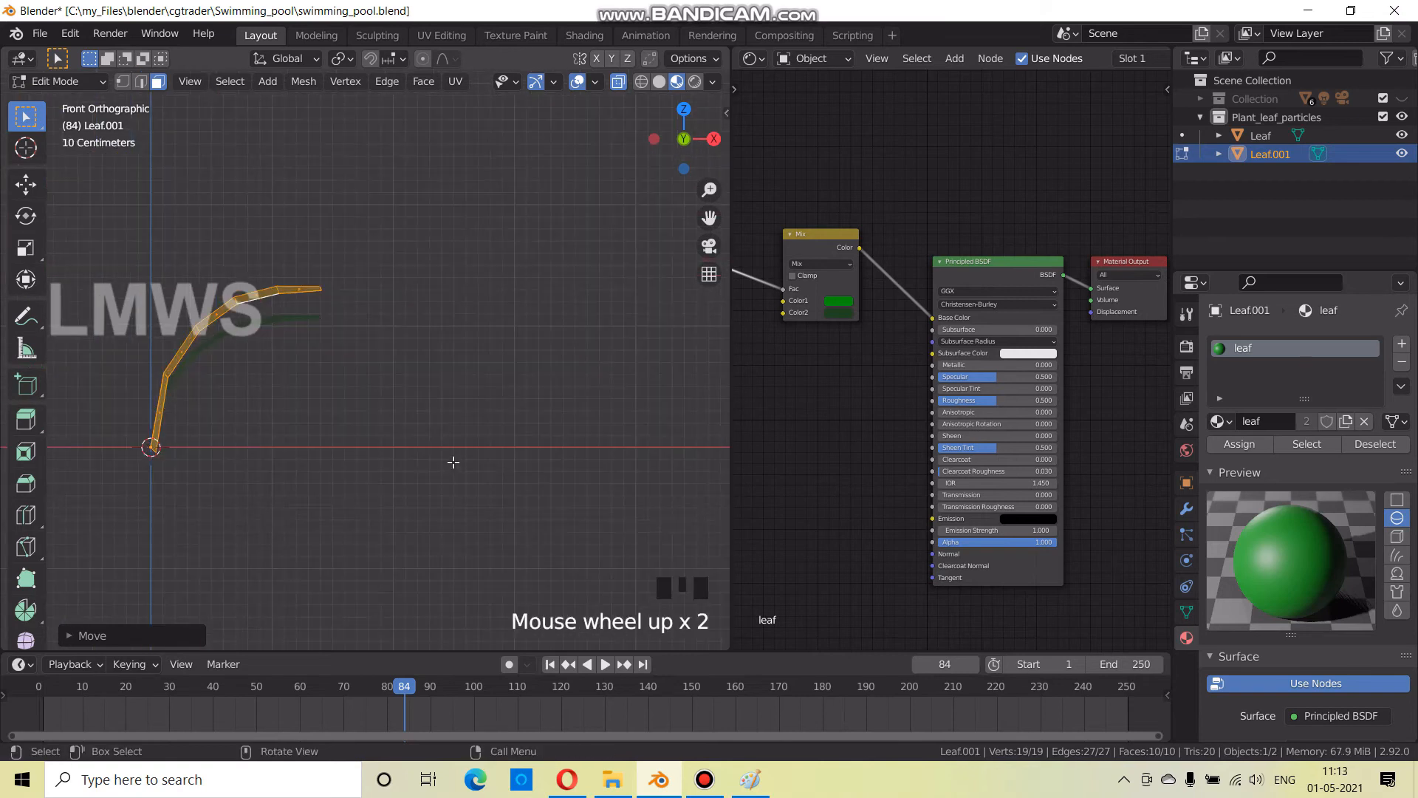
click(340, 58)
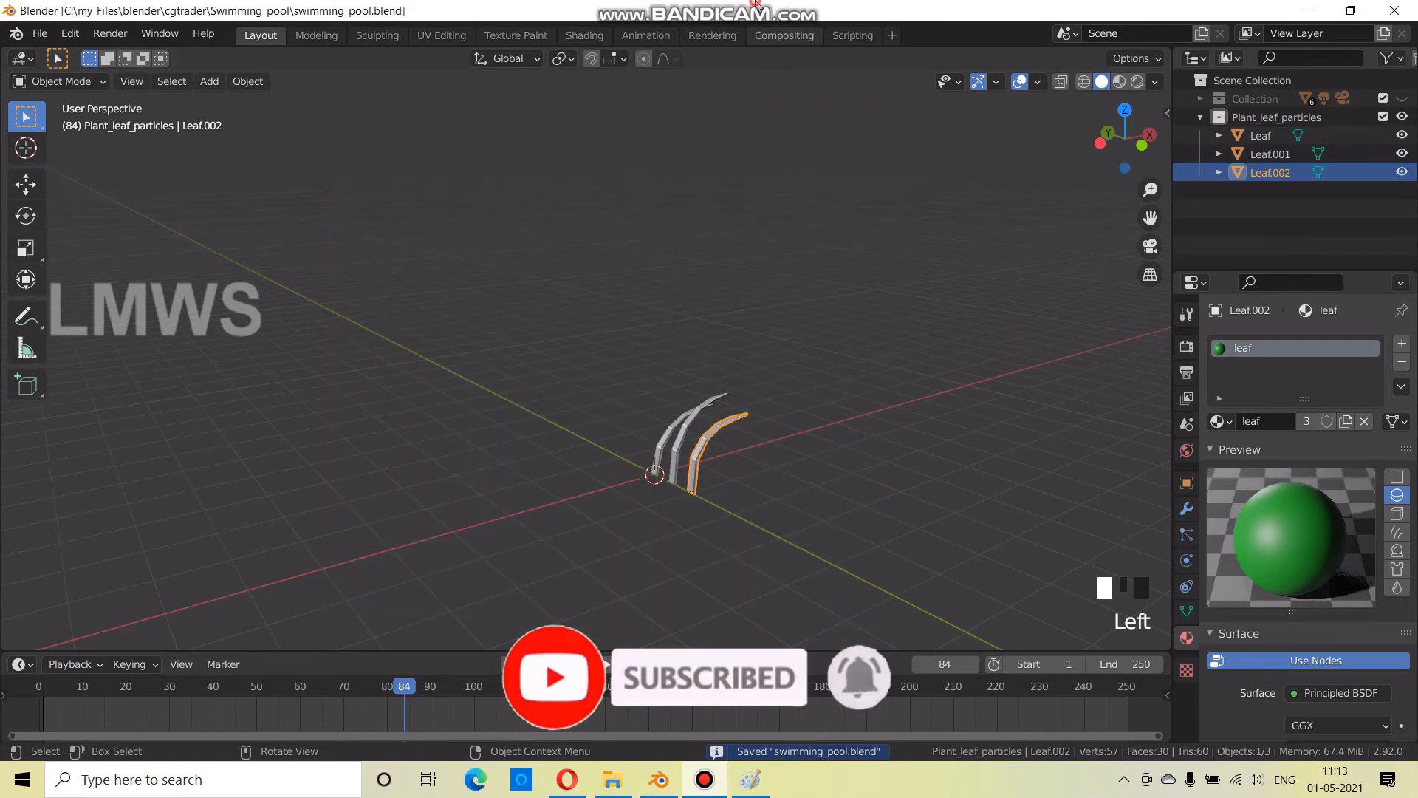
Select all three leaves, move them together away from the scene origin, and save the file
scroll(722, 481, up, 2)
middle_drag(721, 482, 872, 546)
shift+middle_drag(871, 554, 834, 518)
drag(964, 545, 695, 404)
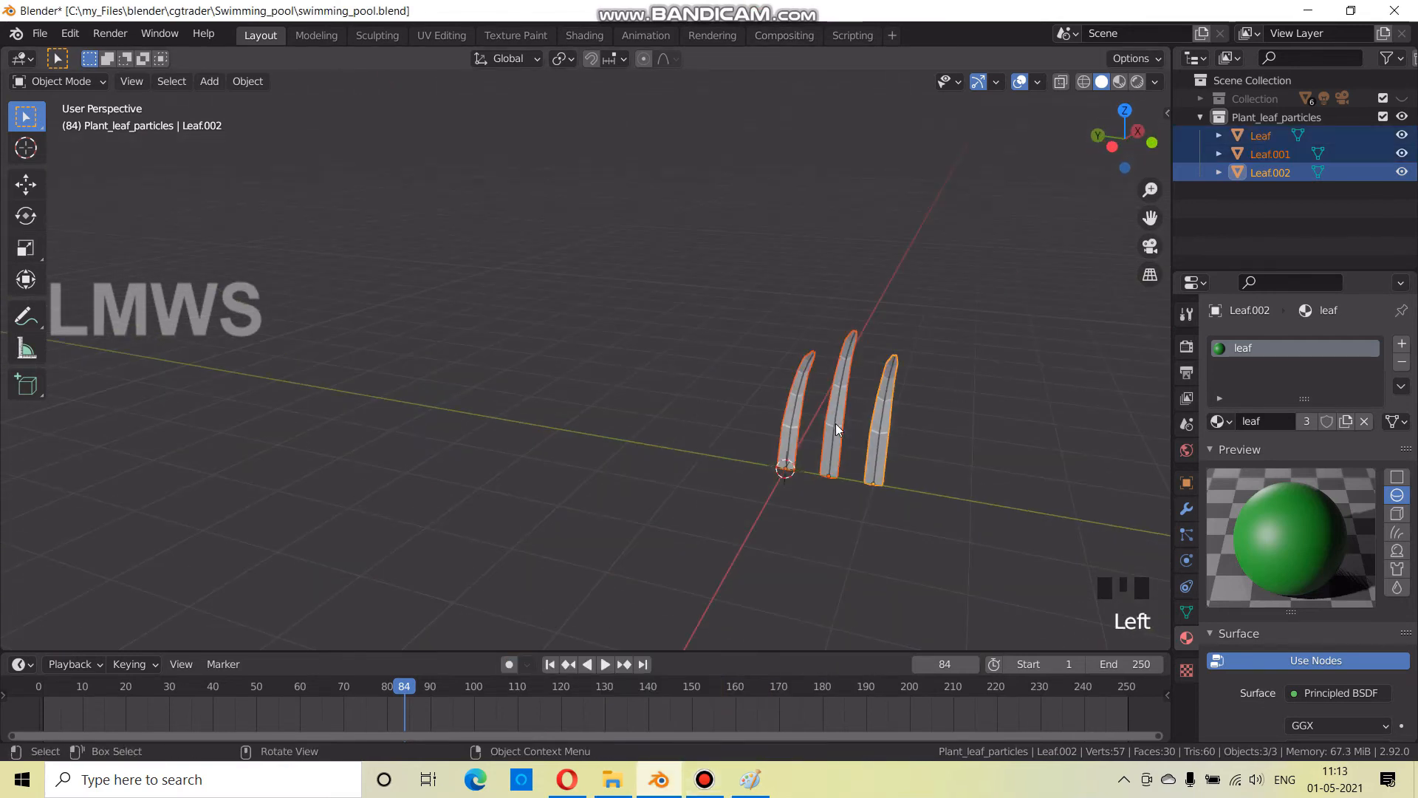
scroll(836, 424, down, 4)
click(1198, 118)
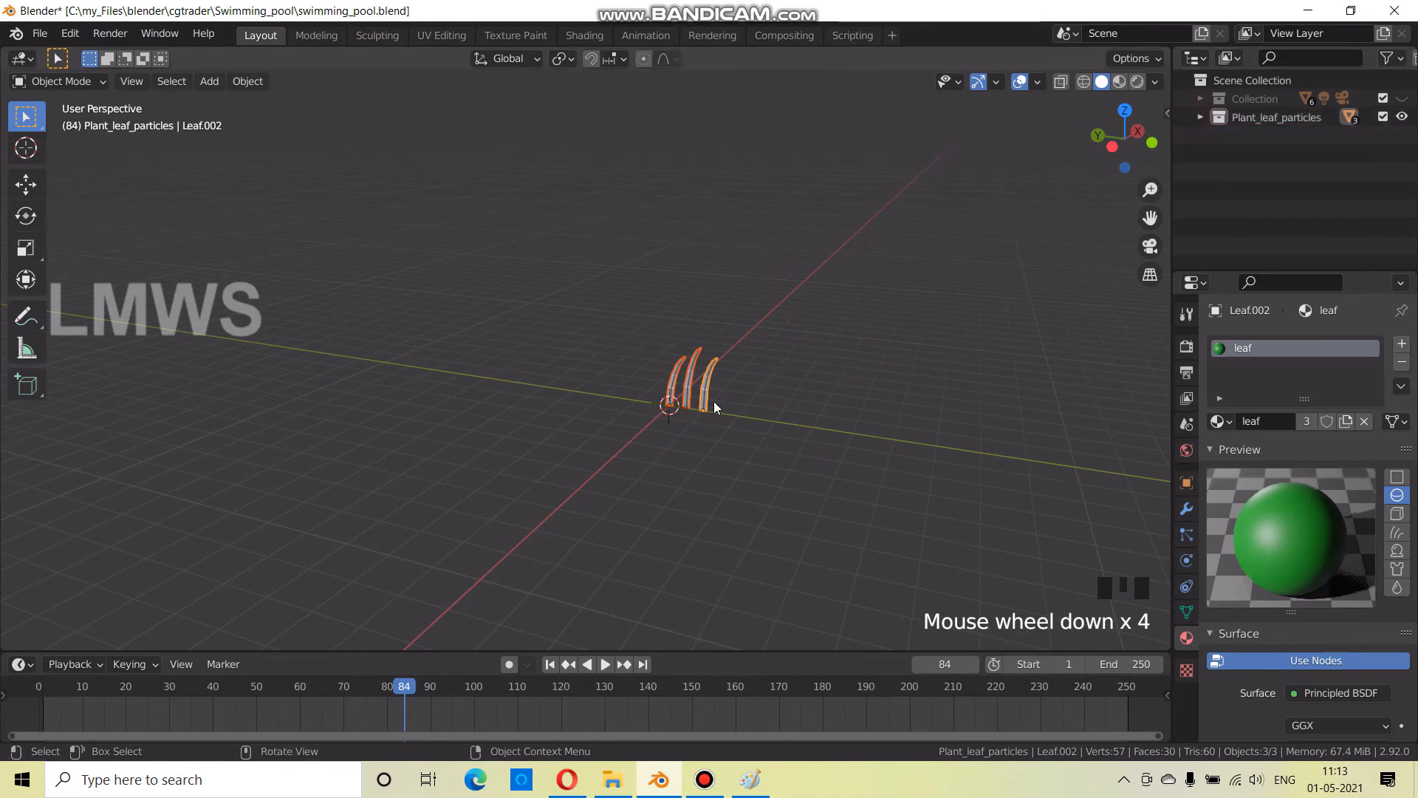
middle_drag(709, 443, 700, 452)
scroll(691, 412, down, 3)
key(g)
key(y)
key(z)
click(657, 135)
key(ctrl+s)
Unhide the main Collection and snap the 3D cursor to a selected stone walkway face of the Swimming_pool object
click(1402, 98)
scroll(746, 361, up, 3)
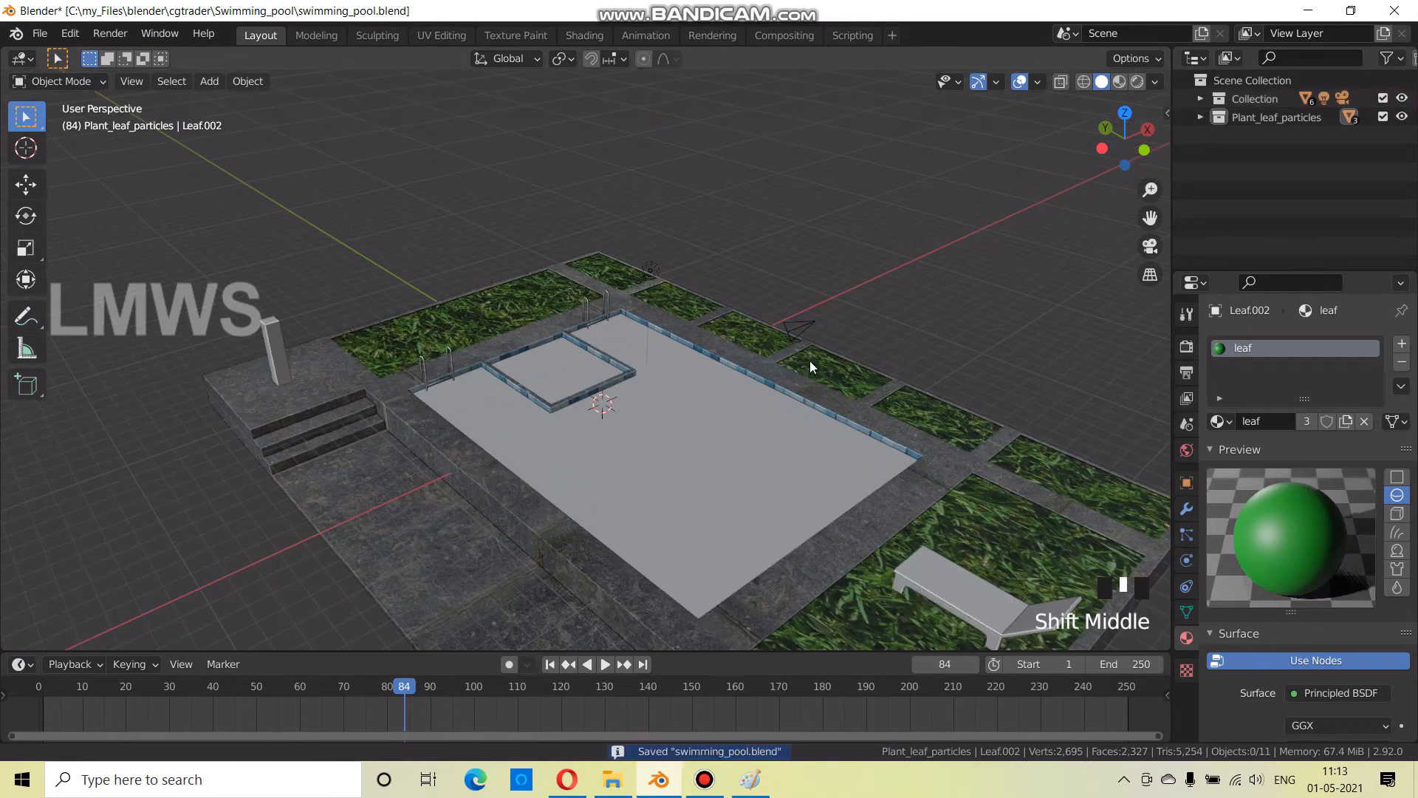
shift+middle_drag(810, 361, 698, 325)
click(710, 359)
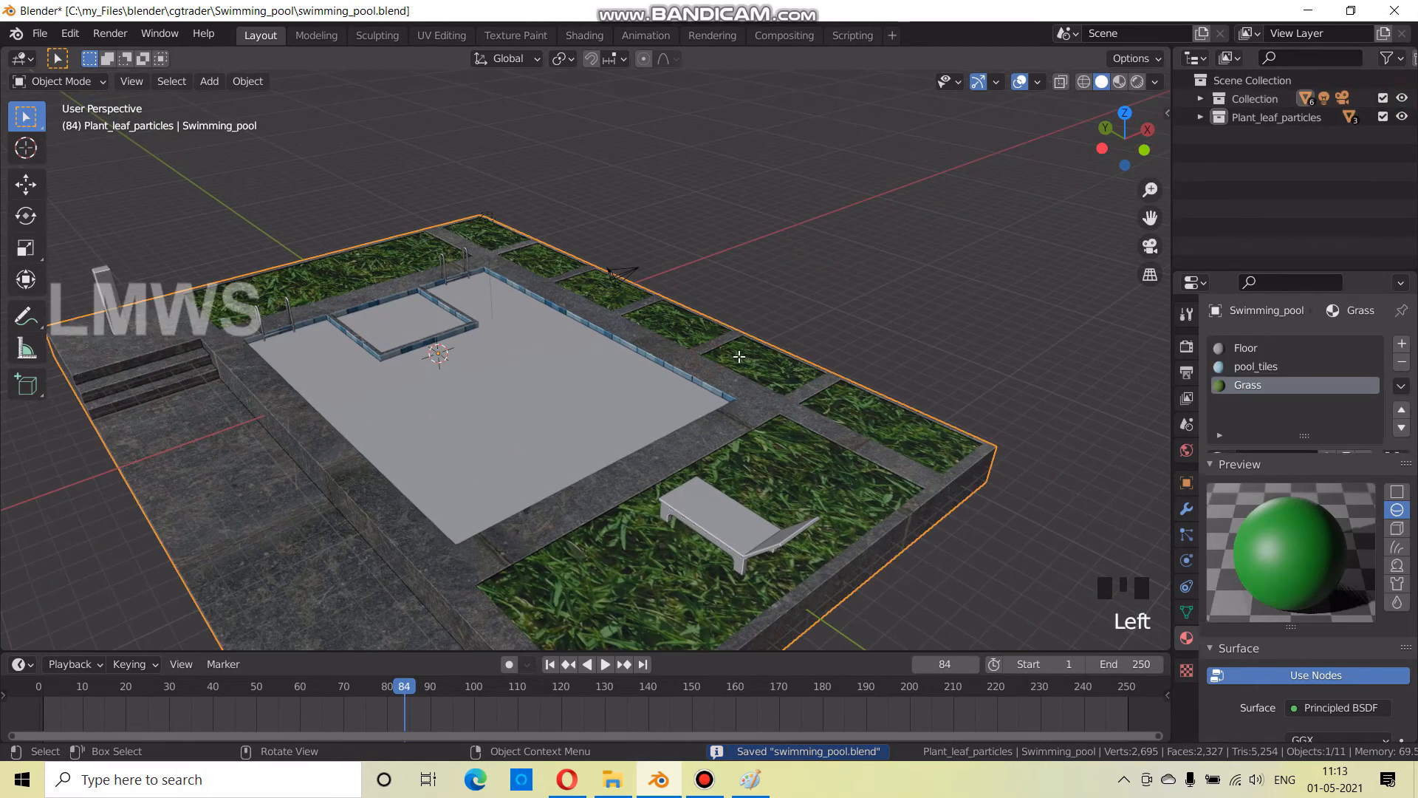
key(Tab)
scroll(741, 375, up, 2)
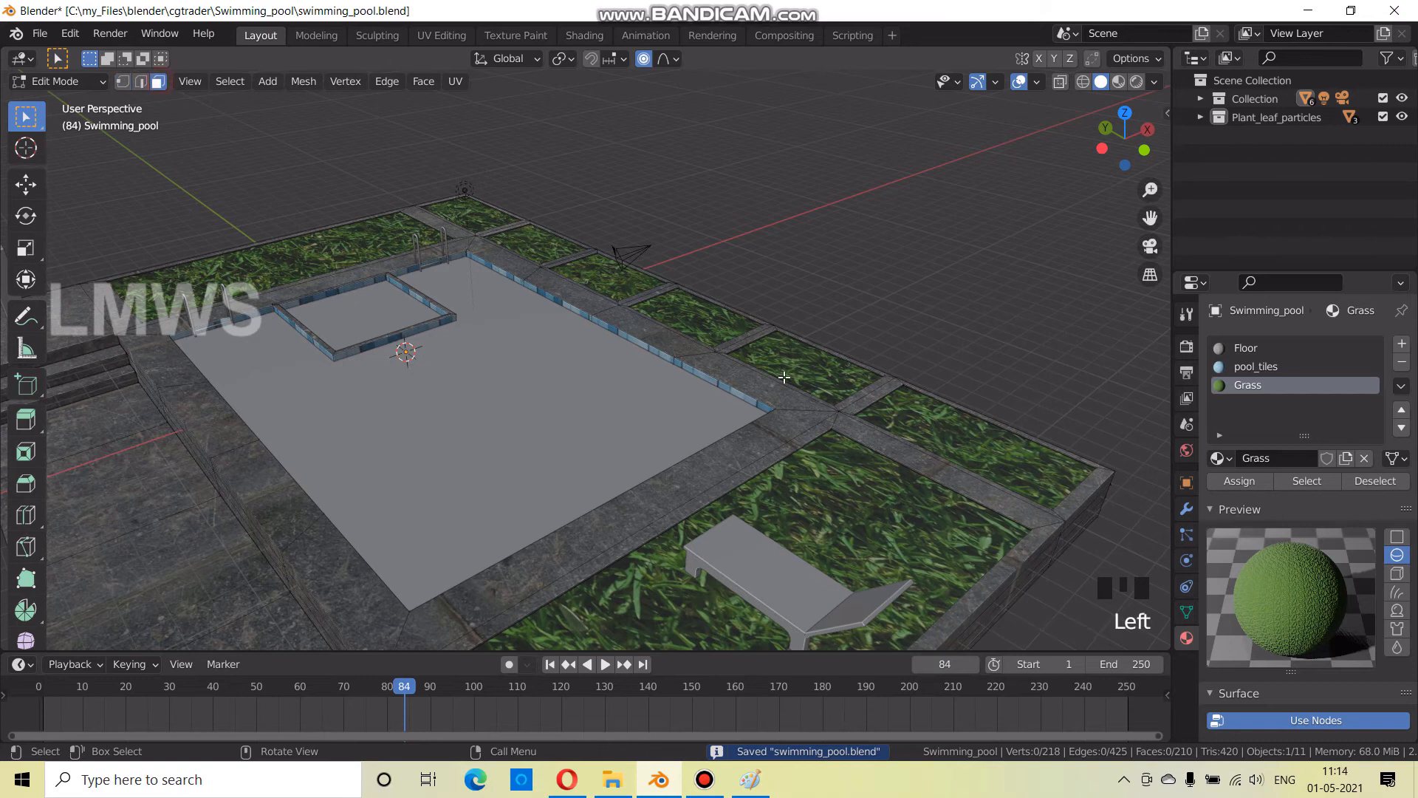
click(820, 402)
key(shift+s)
click(860, 448)
key(Tab)
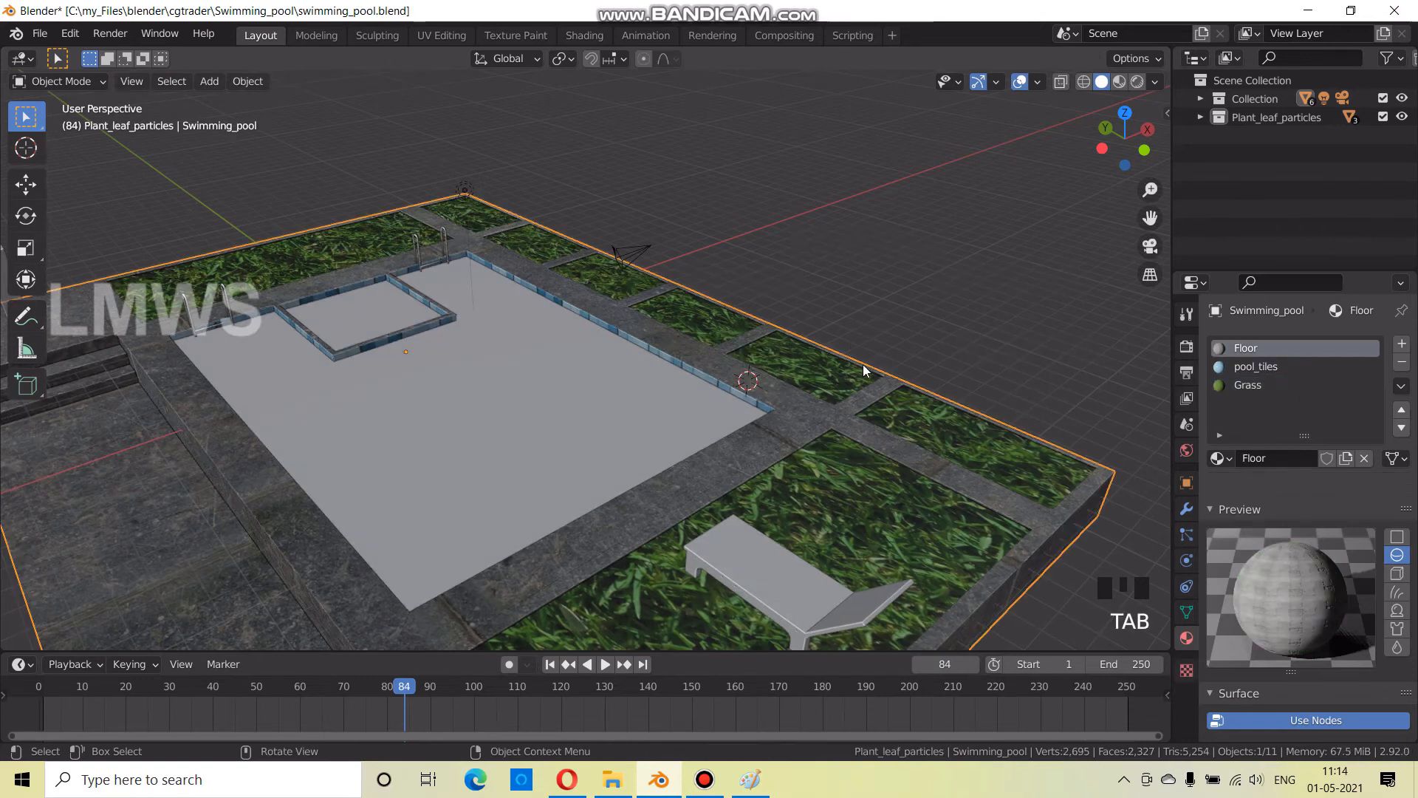
Deselect everything, make Collection the active collection, and hide the Plant_leaf_particles collection
key(shift+a)
mouse_move(833, 308)
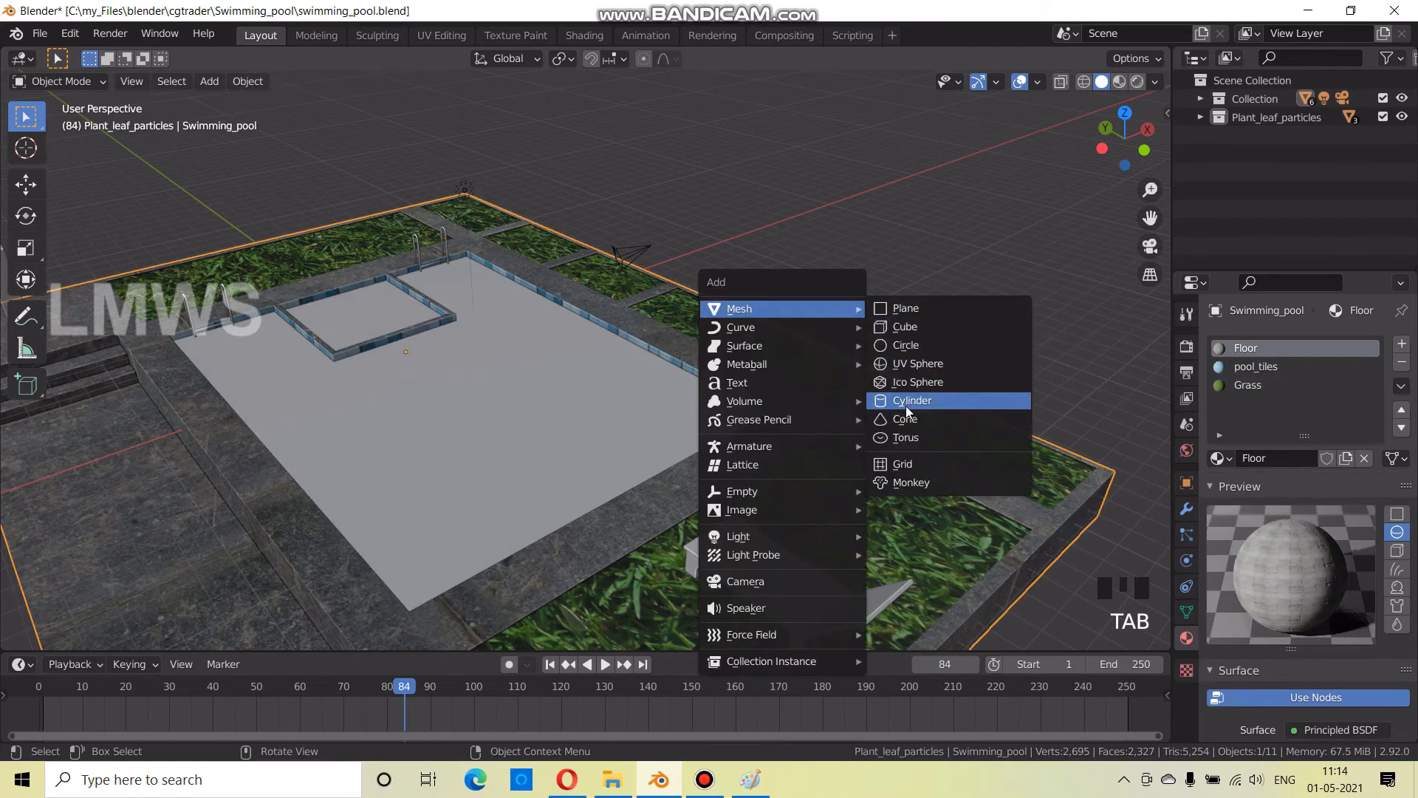
key(alt+a)
click(1255, 99)
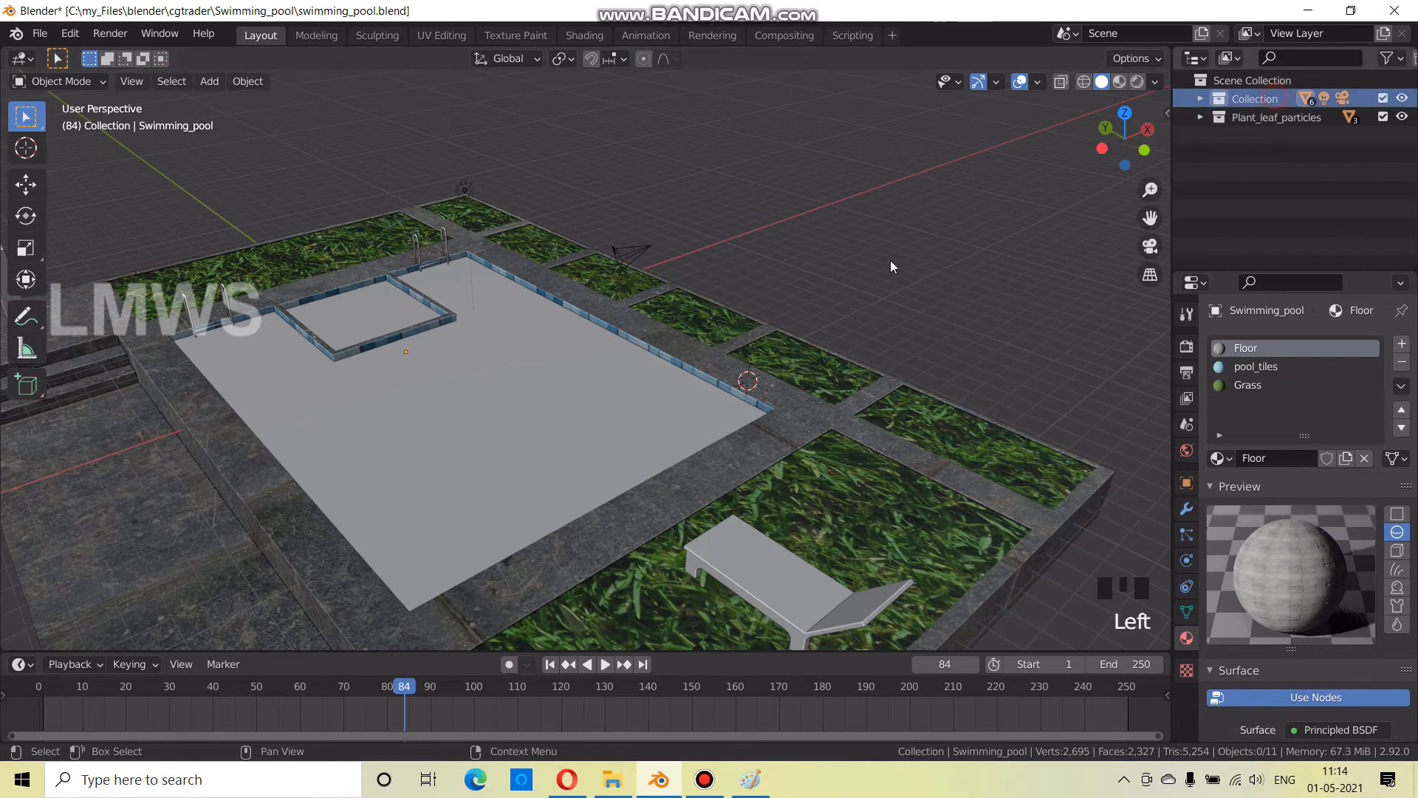
key(shift+a)
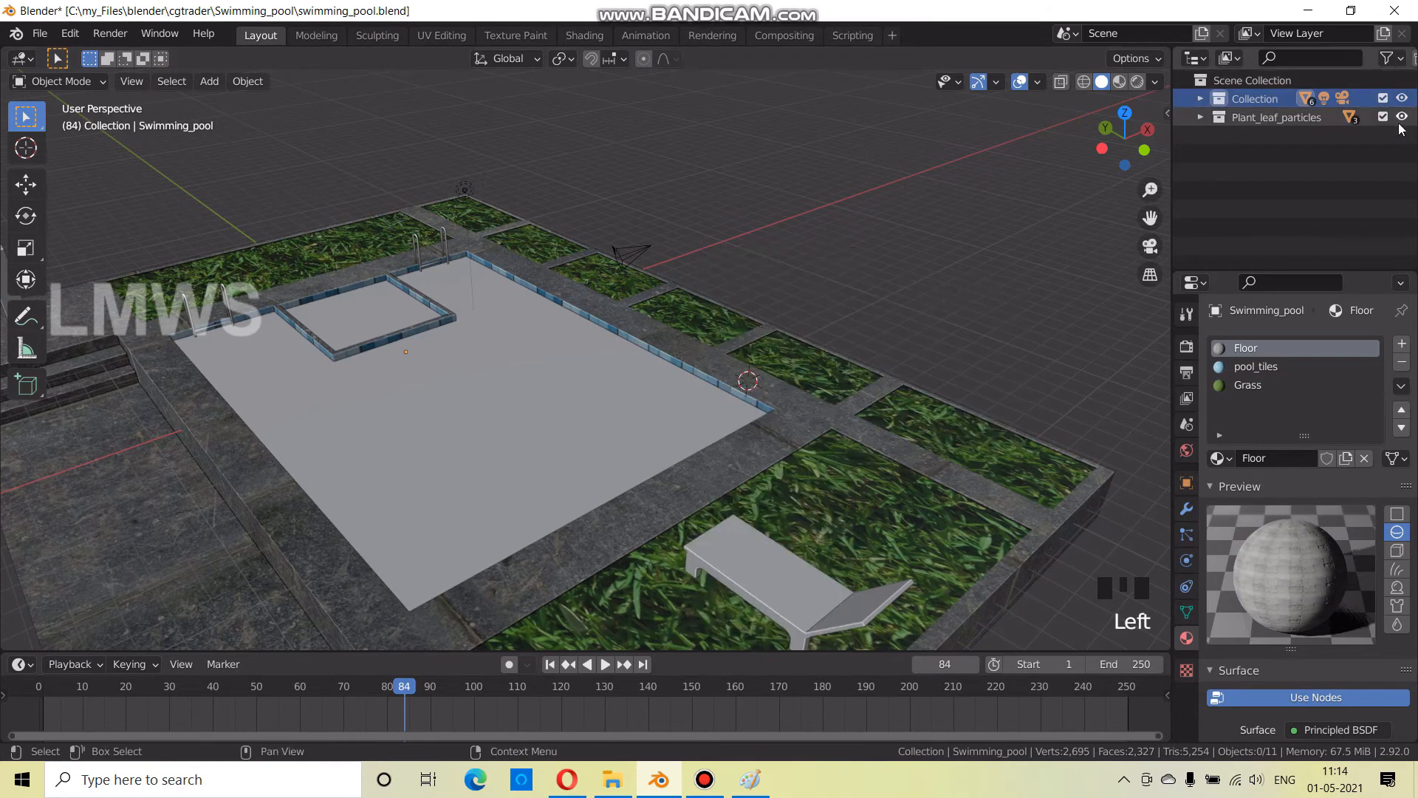
click(1402, 116)
Add a UV sphere at the 3D cursor with 24 segments and 12 rings
key(shift+a)
mouse_move(802, 270)
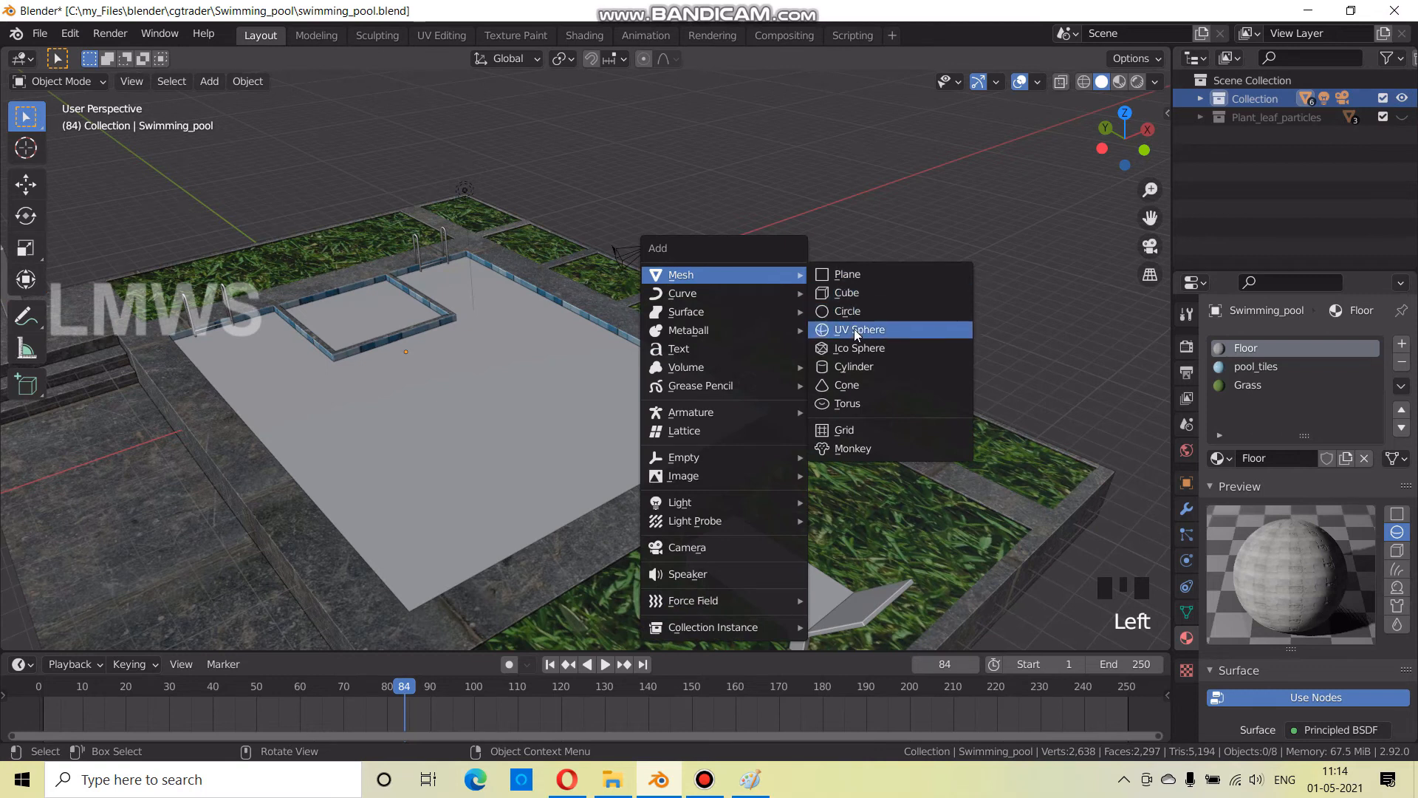
click(857, 330)
middle_drag(857, 329, 926, 303)
key(KP_1)
scroll(927, 300, up, 7)
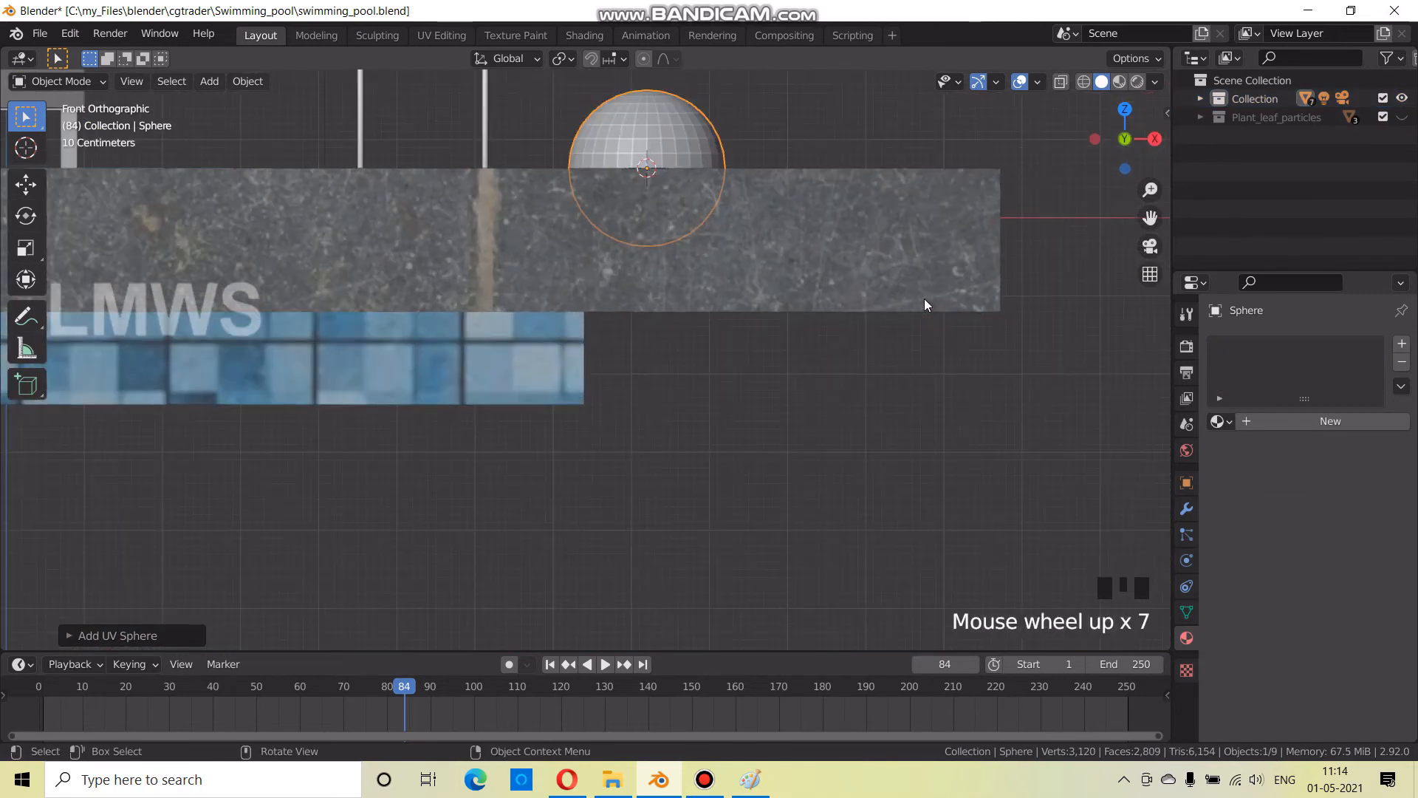
scroll(924, 298, down, 1)
click(129, 643)
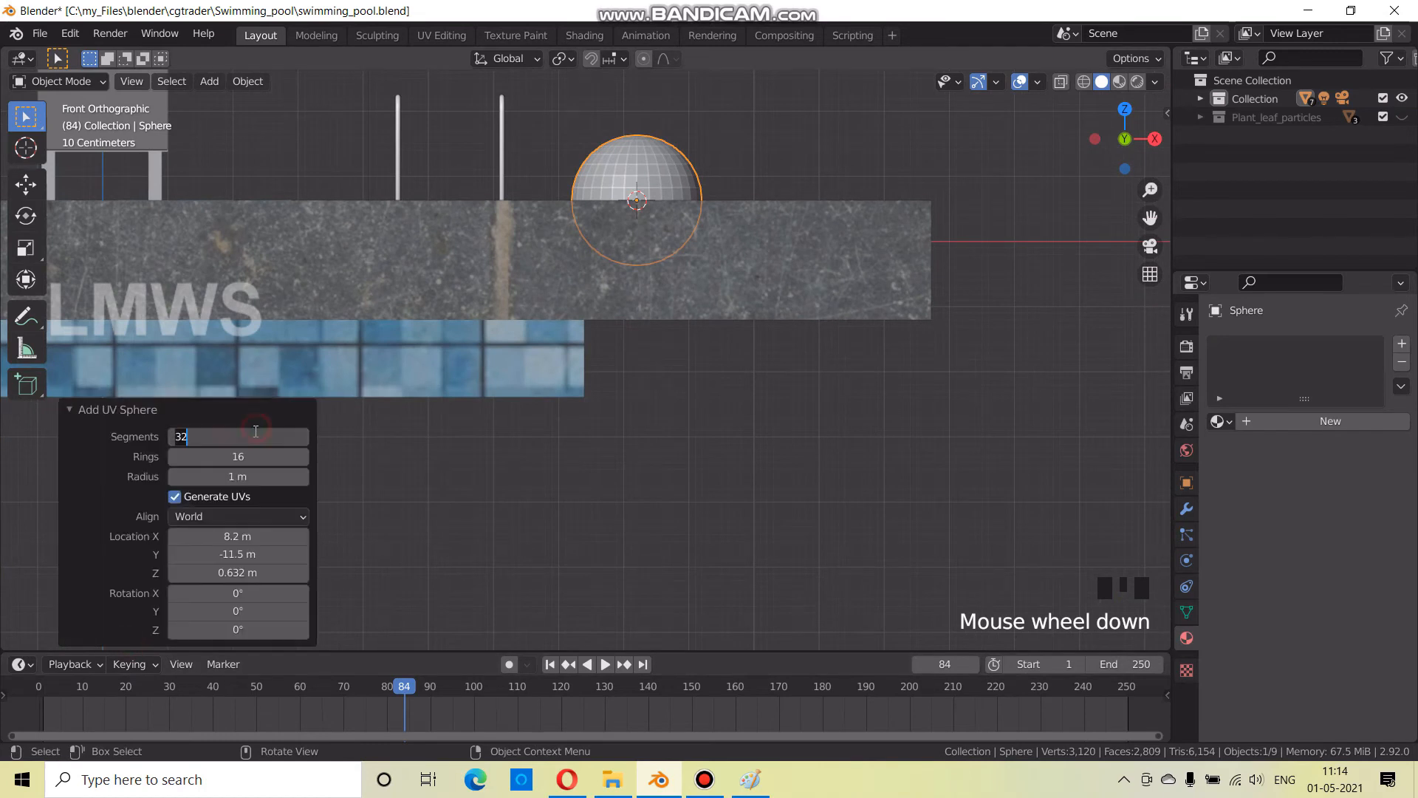
text(4)
key(Tab)
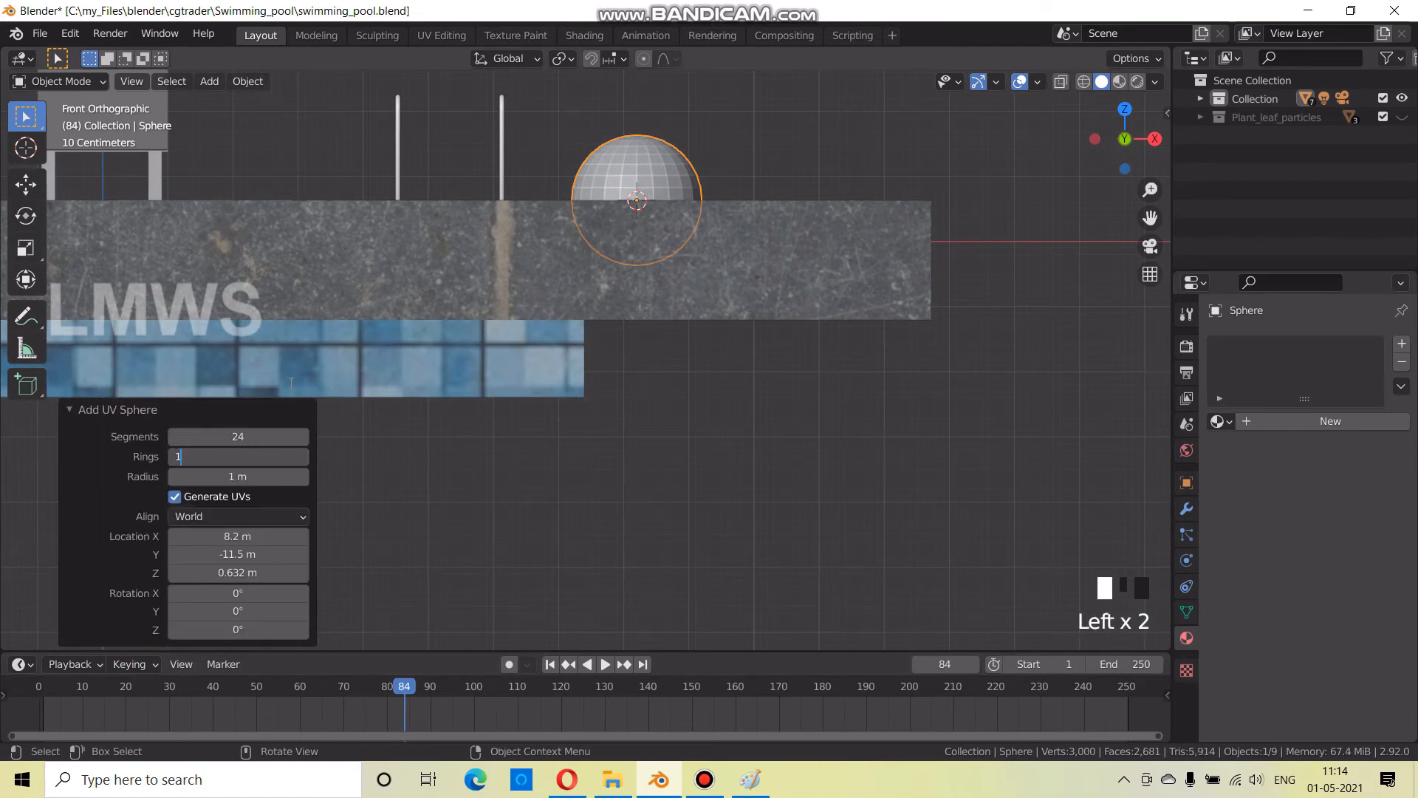
click(133, 411)
In wireframe front view, delete the lower half of the sphere's faces to leave a dome
key(Tab)
scroll(133, 411, up, 1)
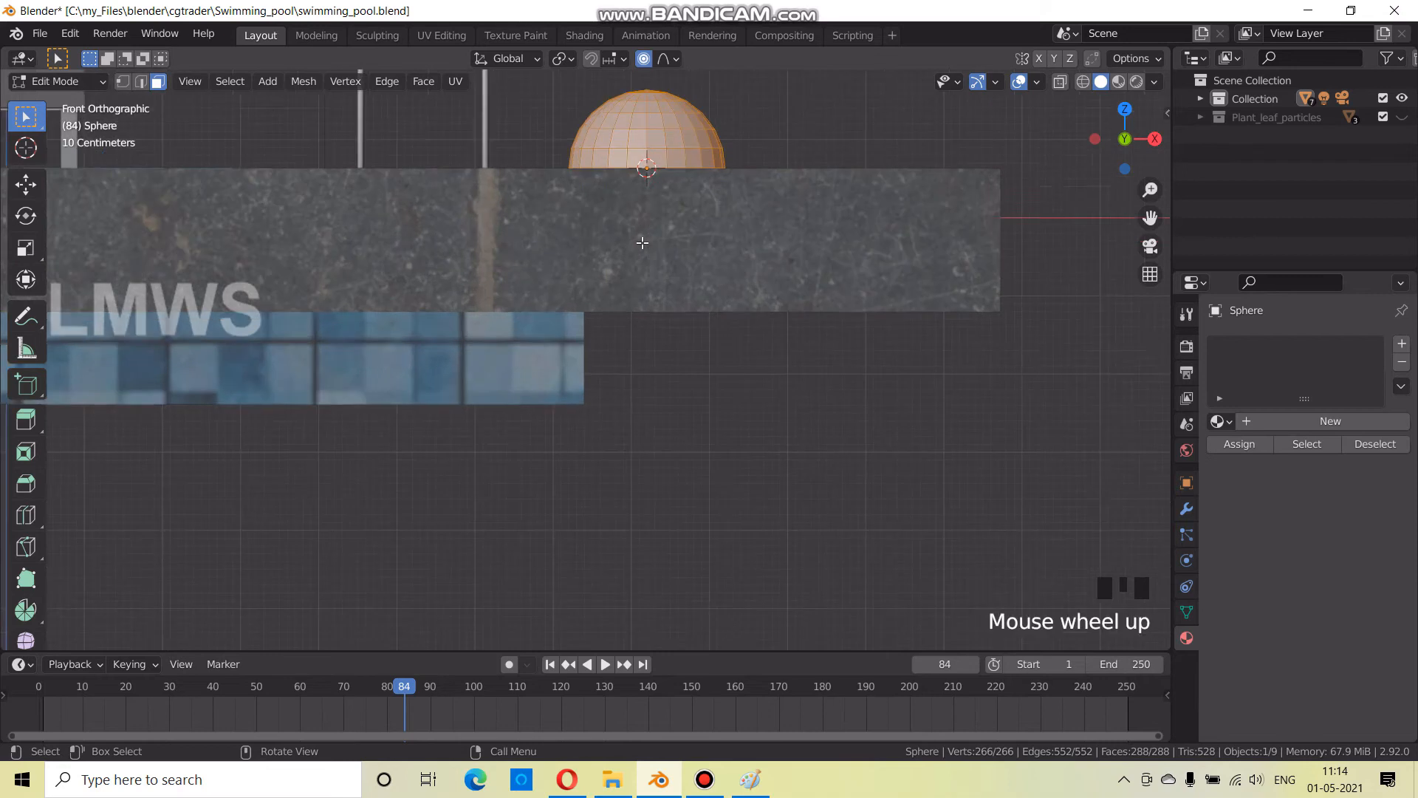
shift+middle_drag(133, 411, 99, 526)
click(1083, 82)
drag(526, 286, 824, 388)
key(x)
scroll(712, 295, down, 2)
scroll(696, 310, up, 2)
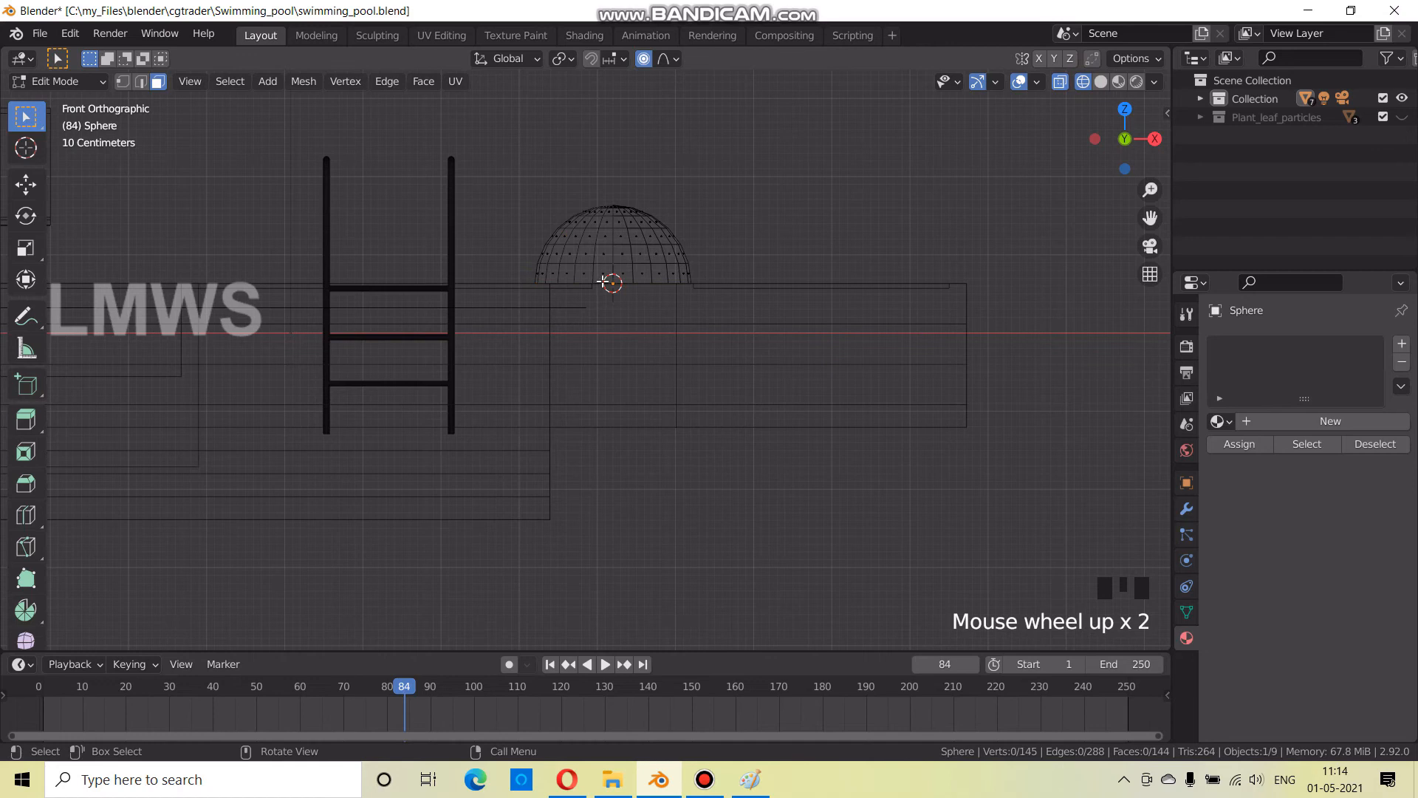
With proportional editing off and the pivot set to 3D Cursor, scale the whole dome down to less than half its size
click(561, 59)
click(628, 160)
key(a)
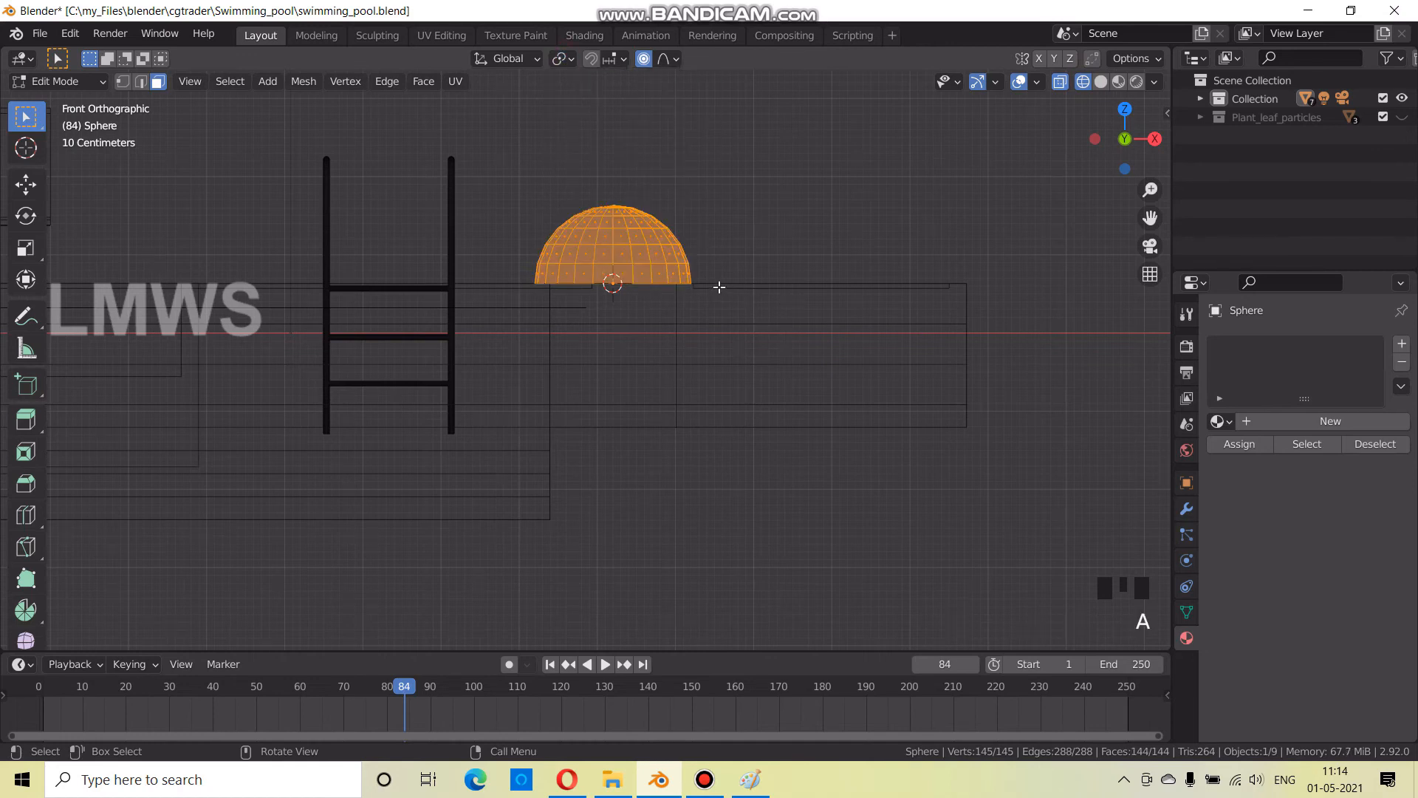
scroll(716, 303, down, 2)
key(alt+a)
click(562, 59)
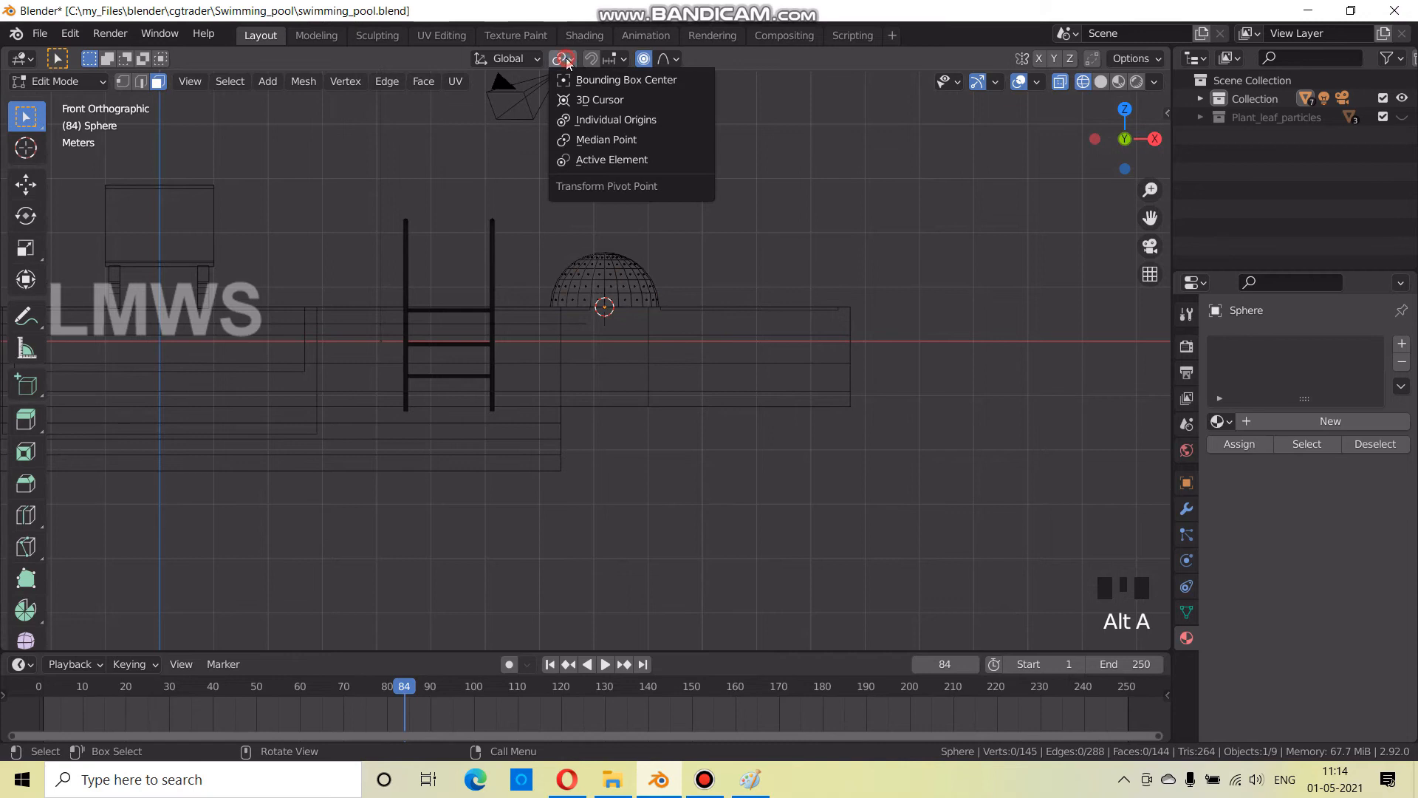
click(585, 100)
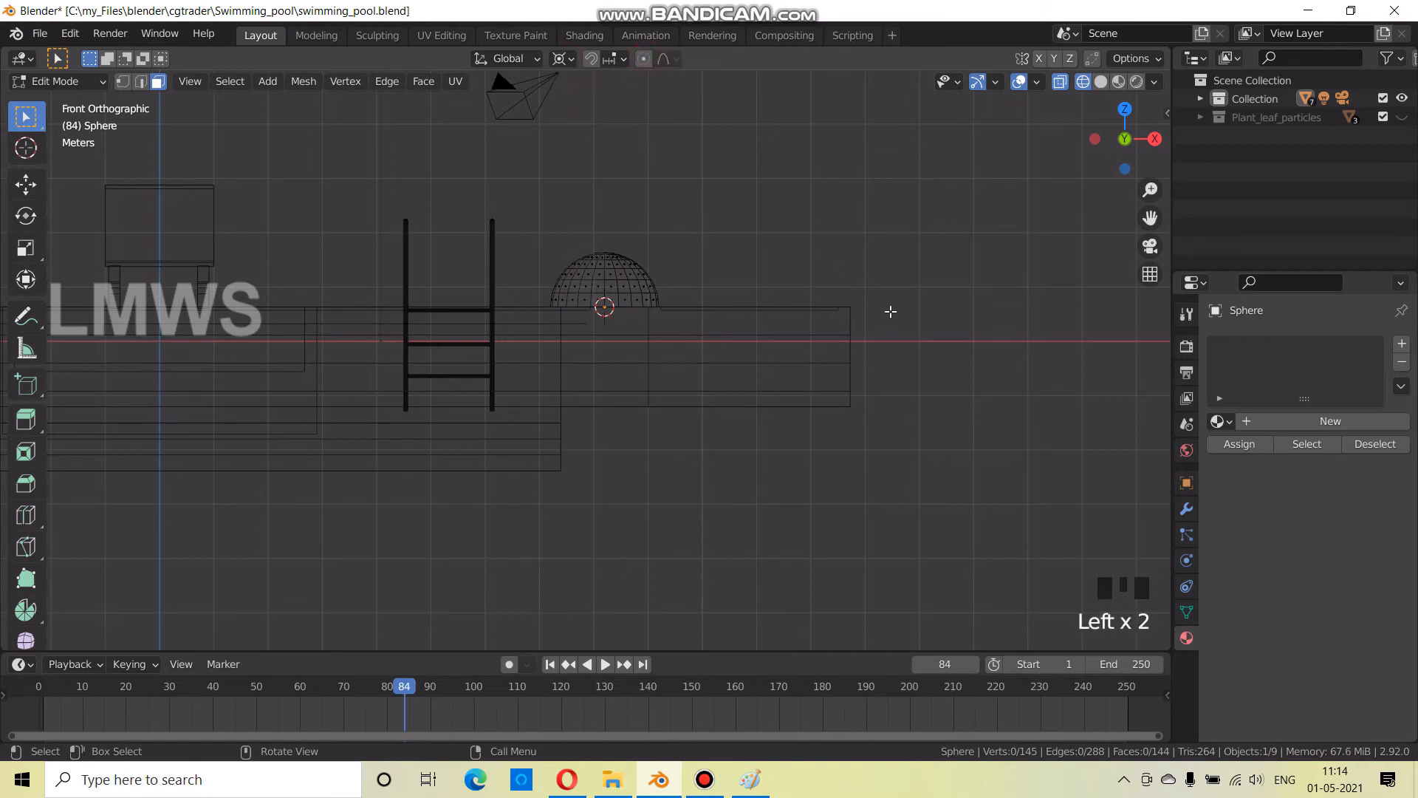
key(a)
key(s)
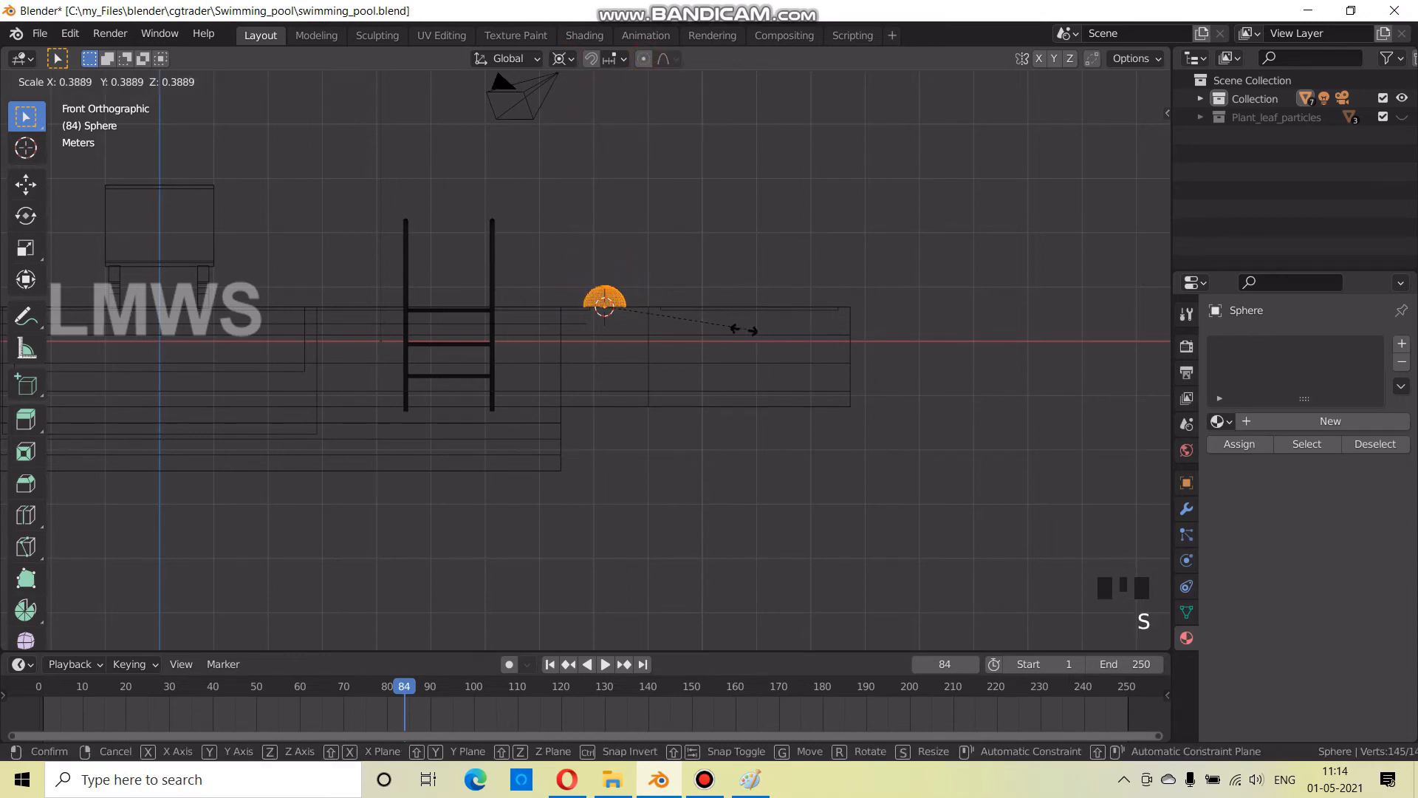
click(725, 342)
middle_drag(726, 352, 792, 381)
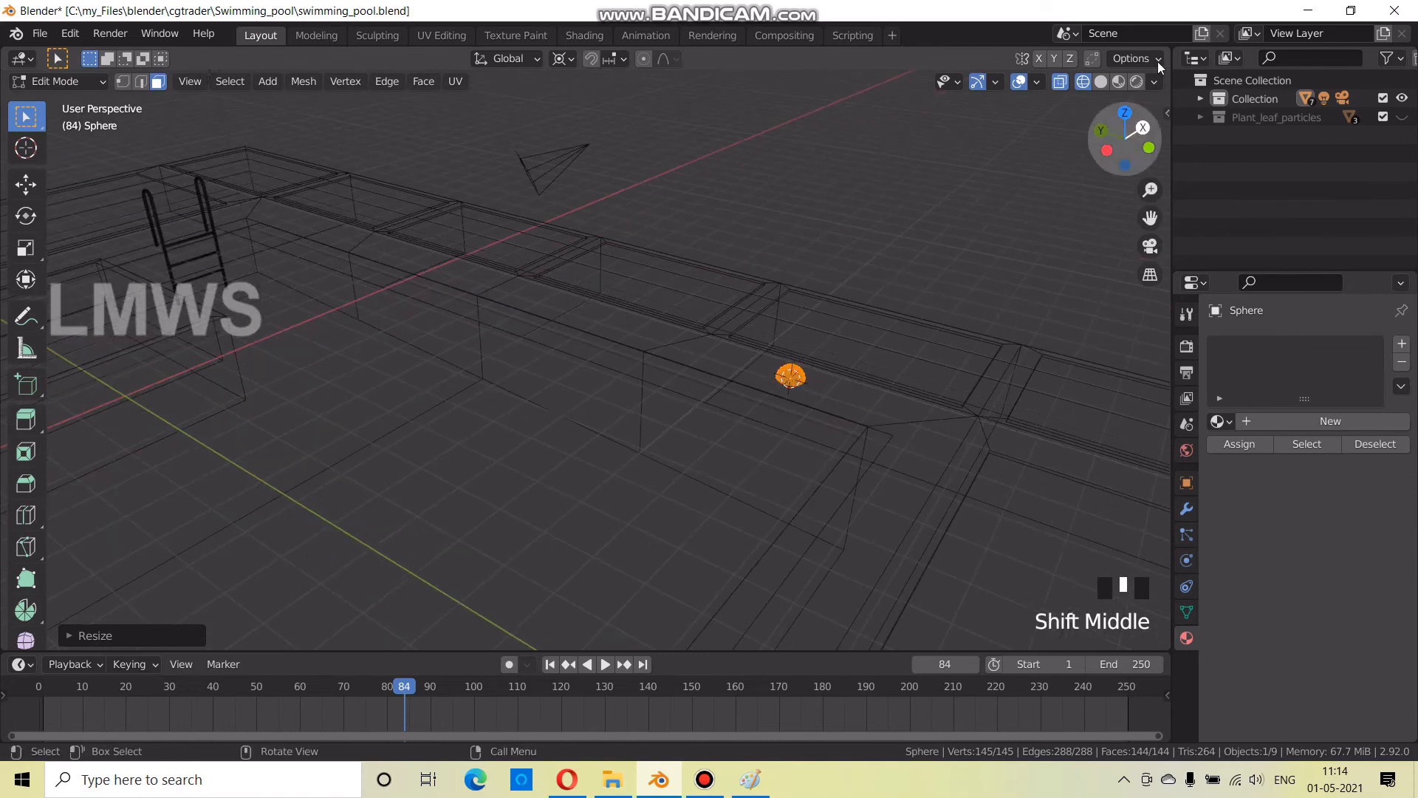
Return the viewport to solid shading, save the file, and leave Edit Mode
click(1101, 82)
key(ctrl+s)
shift+middle_drag(930, 289, 804, 265)
key(Tab)
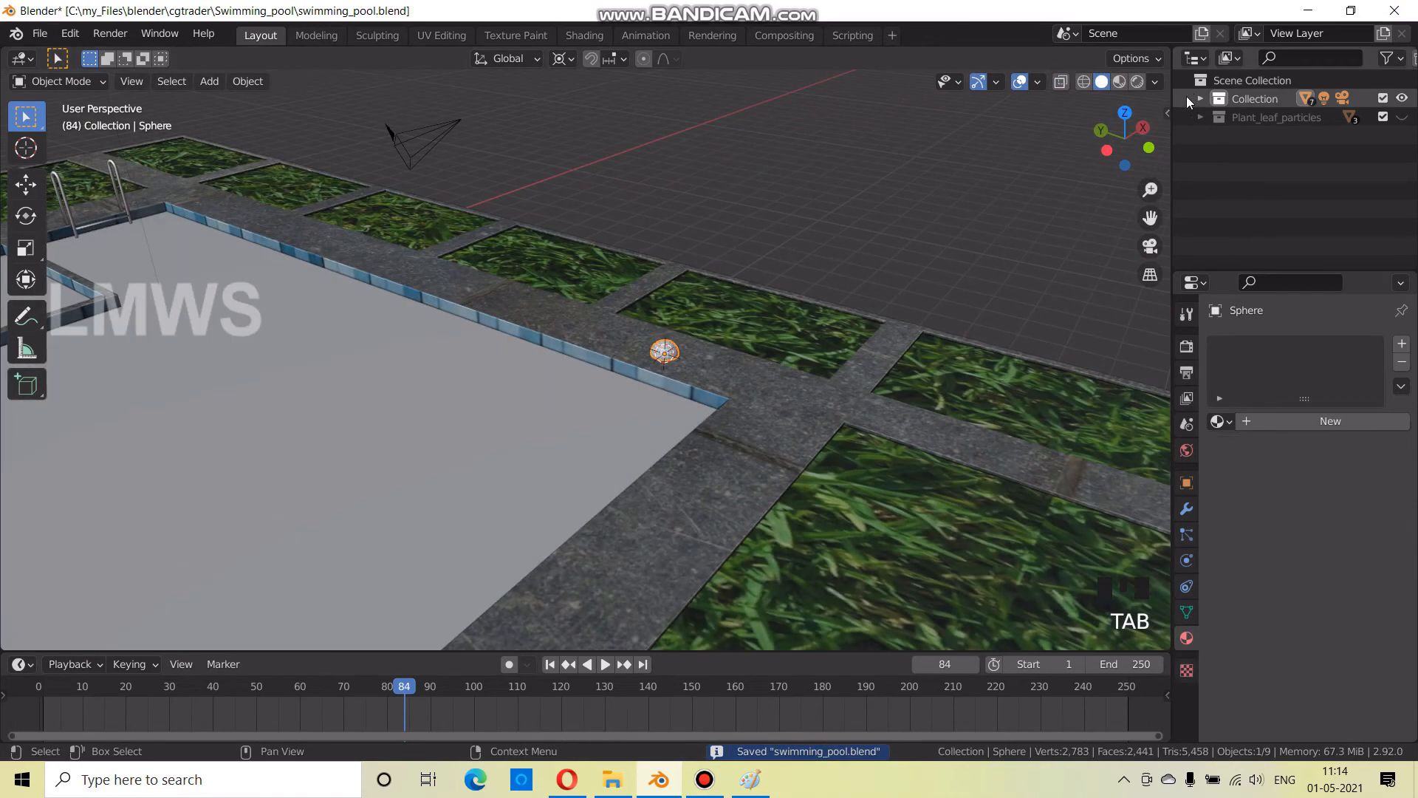
Rename the Sphere object in Collection as Plant_1 and save the file
click(1198, 99)
double_click(1272, 194)
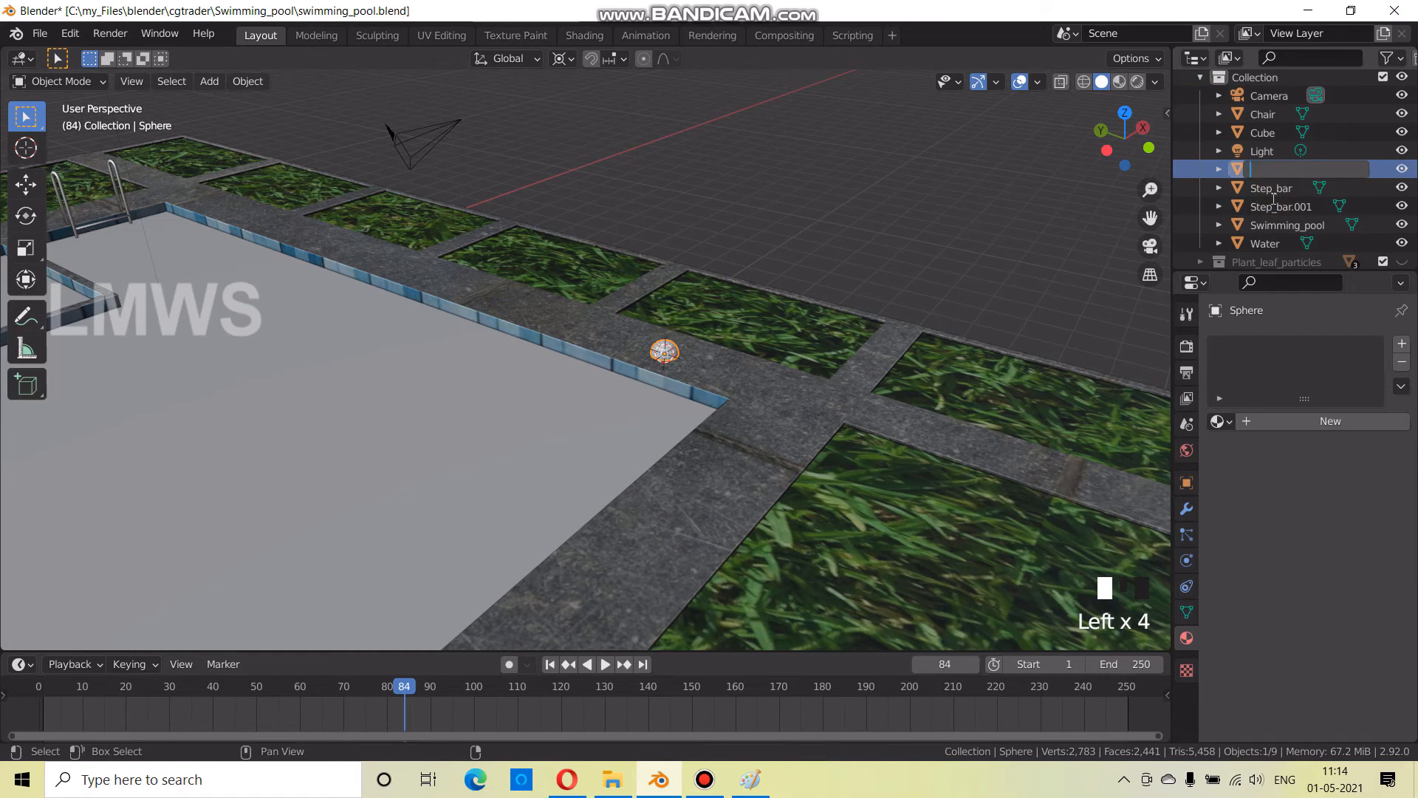
text(Plant_1)
key(Return)
key(ctrl+s)
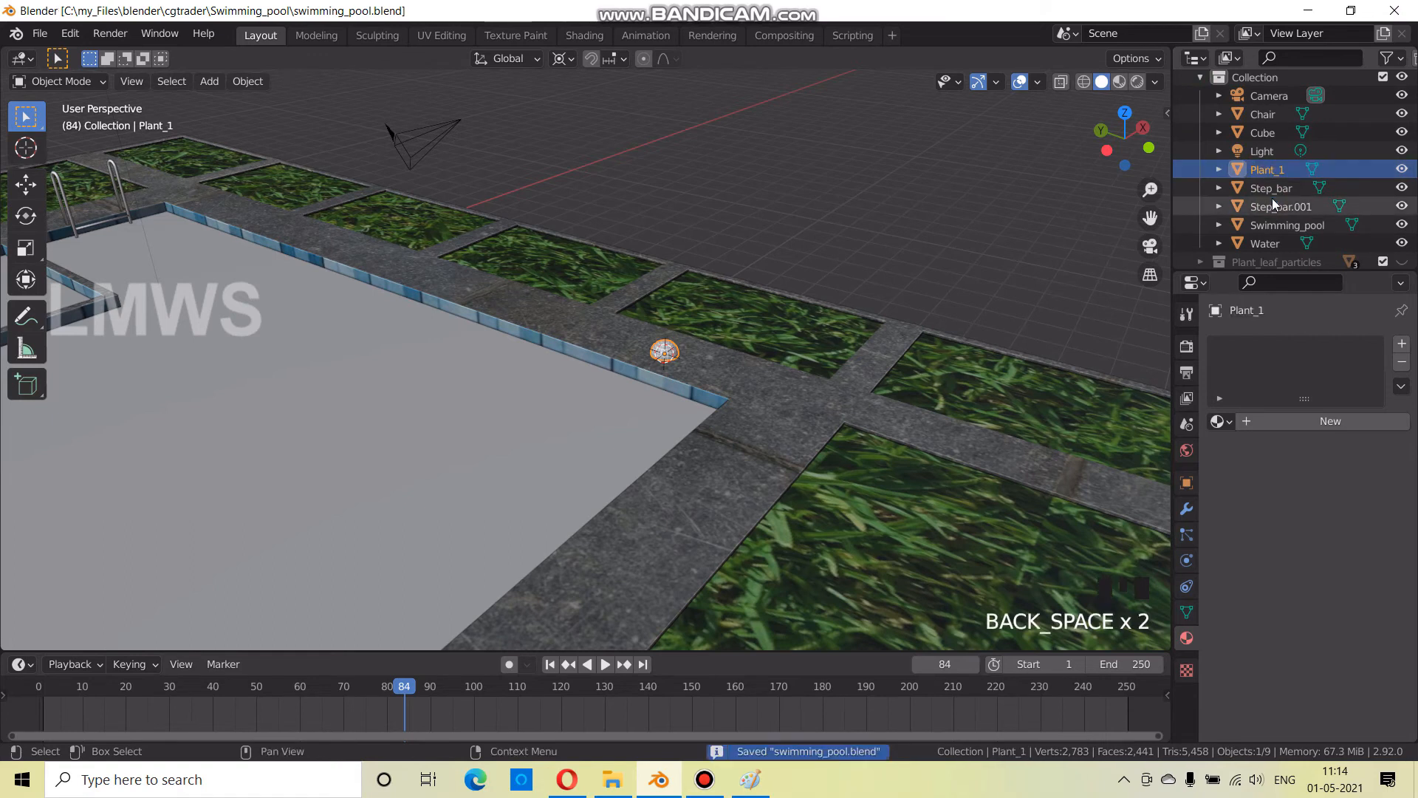
scroll(880, 405, up, 5)
shift+middle_drag(880, 406, 405, 479)
scroll(406, 479, down, 2)
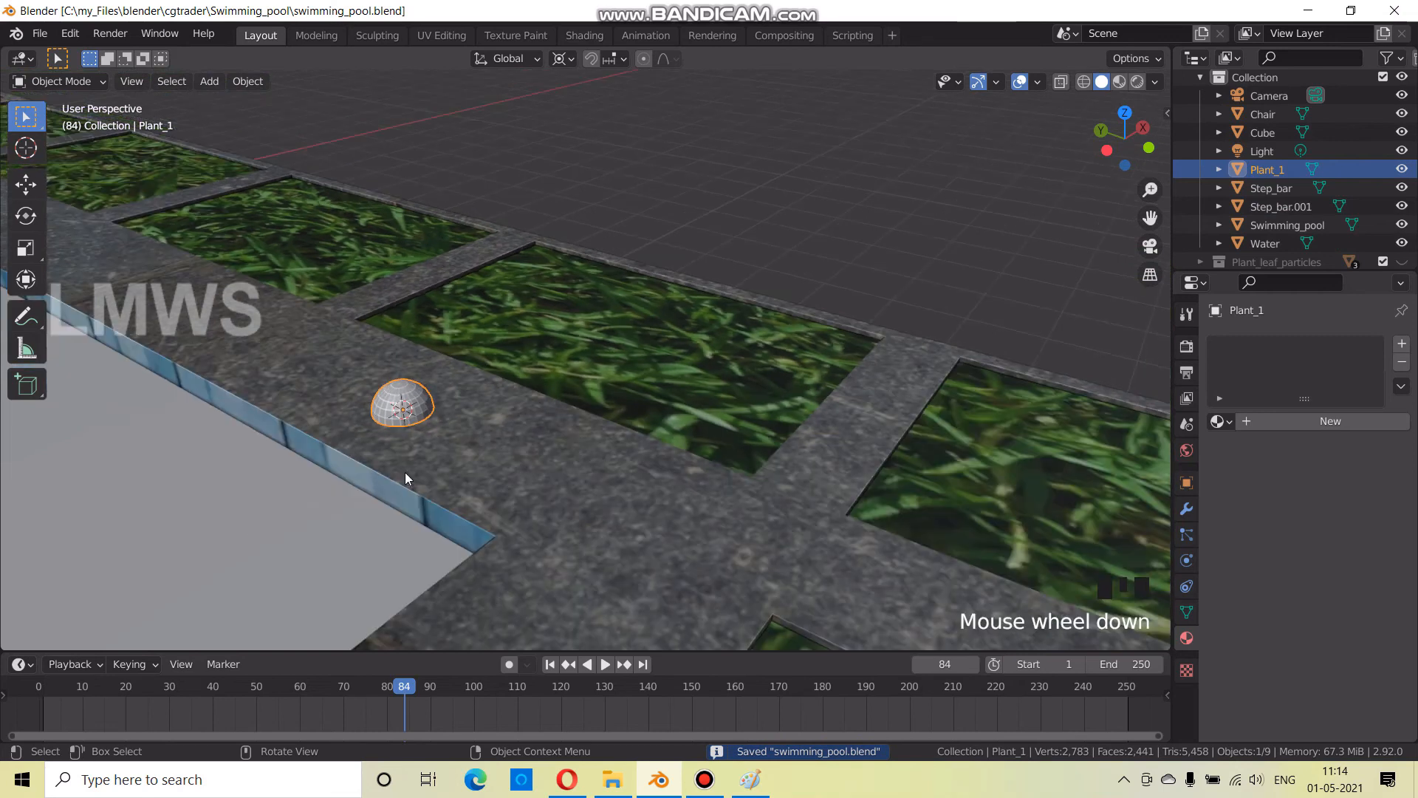
Move Plant_1 along the X axis off the paving onto the pool-side edge of the grass bed
key(g)
key(x)
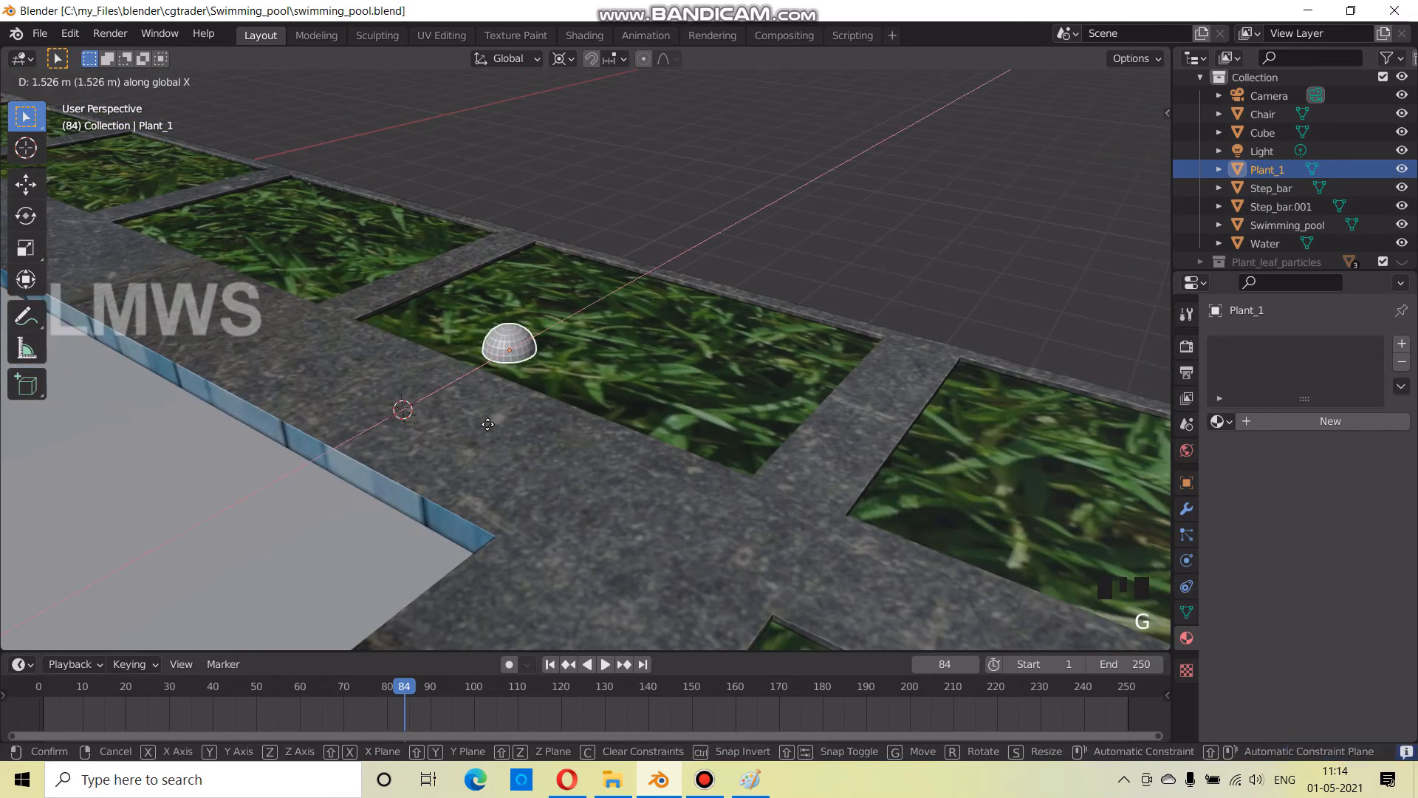
click(484, 430)
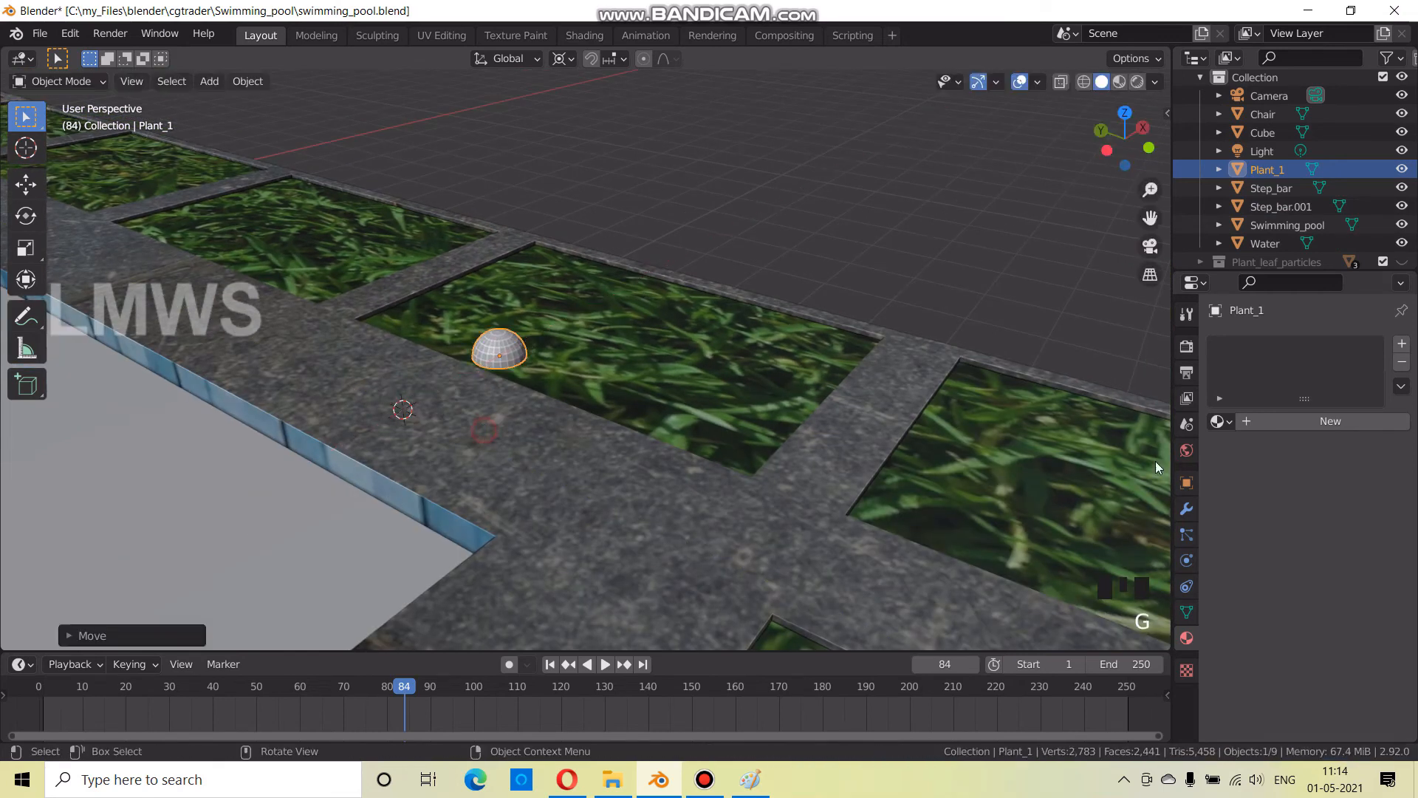
Add a new material to Plant_1 and set its surface shader to Transparent BSDF
click(1309, 418)
scroll(1299, 531, down, 2)
click(1318, 513)
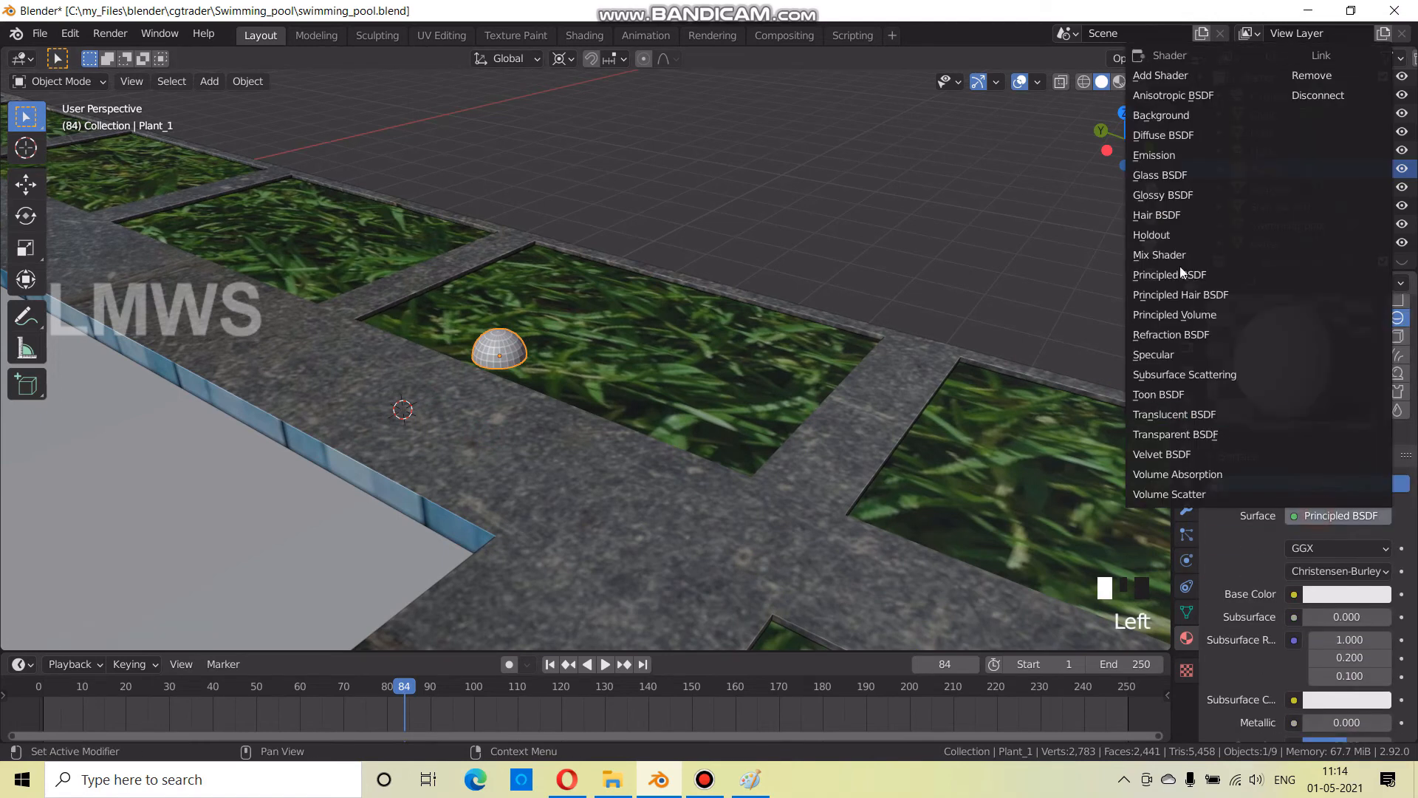
click(1177, 433)
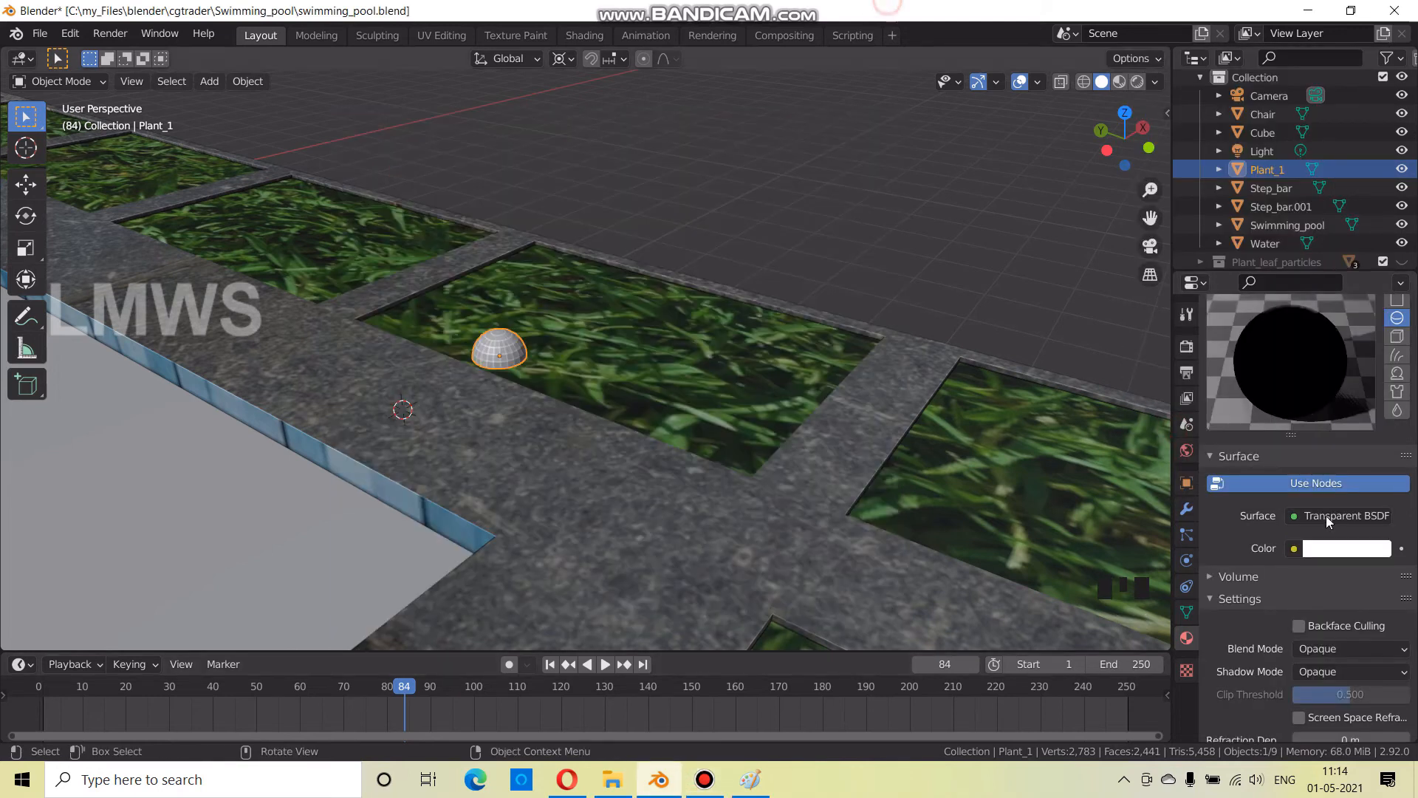
Set the material's blend mode to Alpha Blend, save the file, and check the dome briefly in rendered shading
scroll(1327, 517, down, 3)
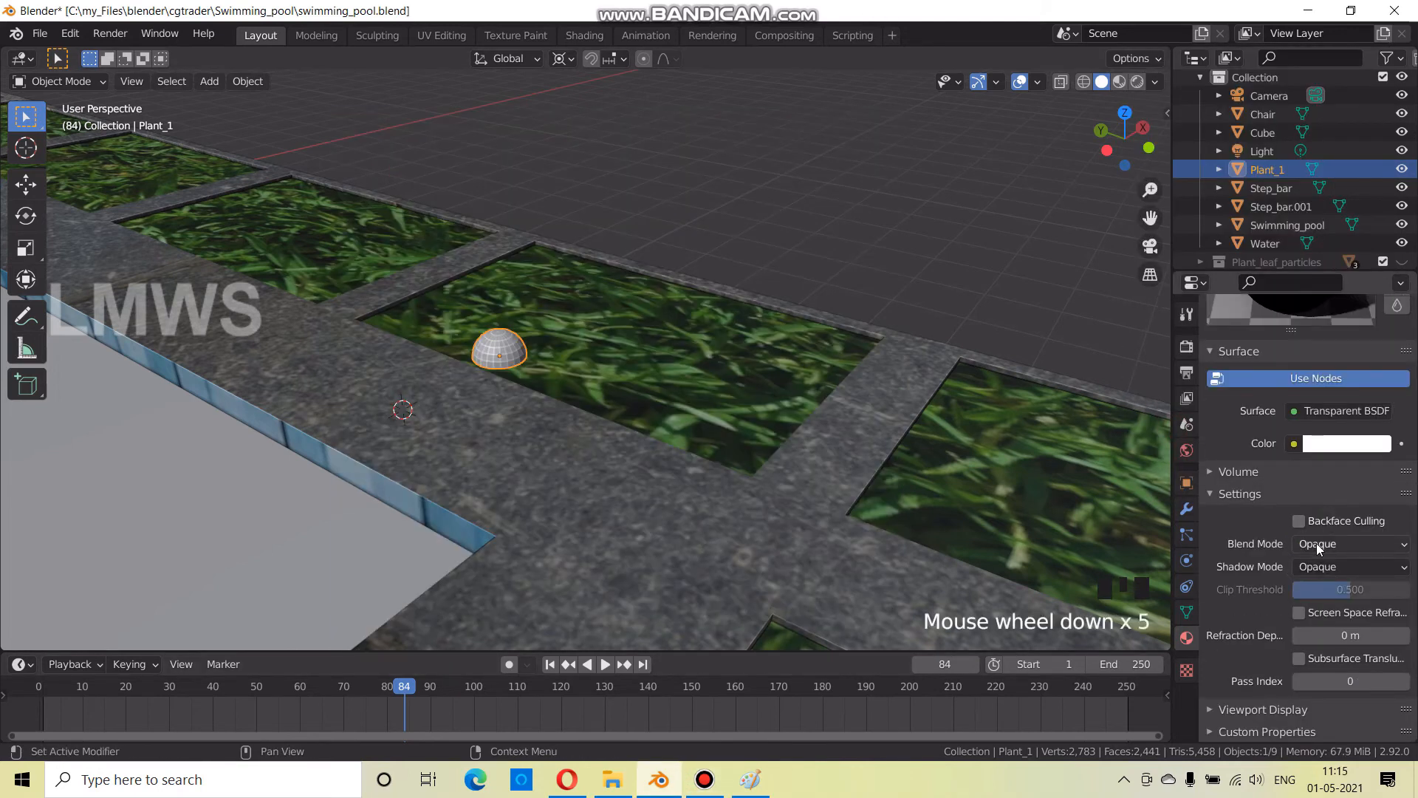
click(1321, 545)
click(1325, 625)
key(ctrl+s)
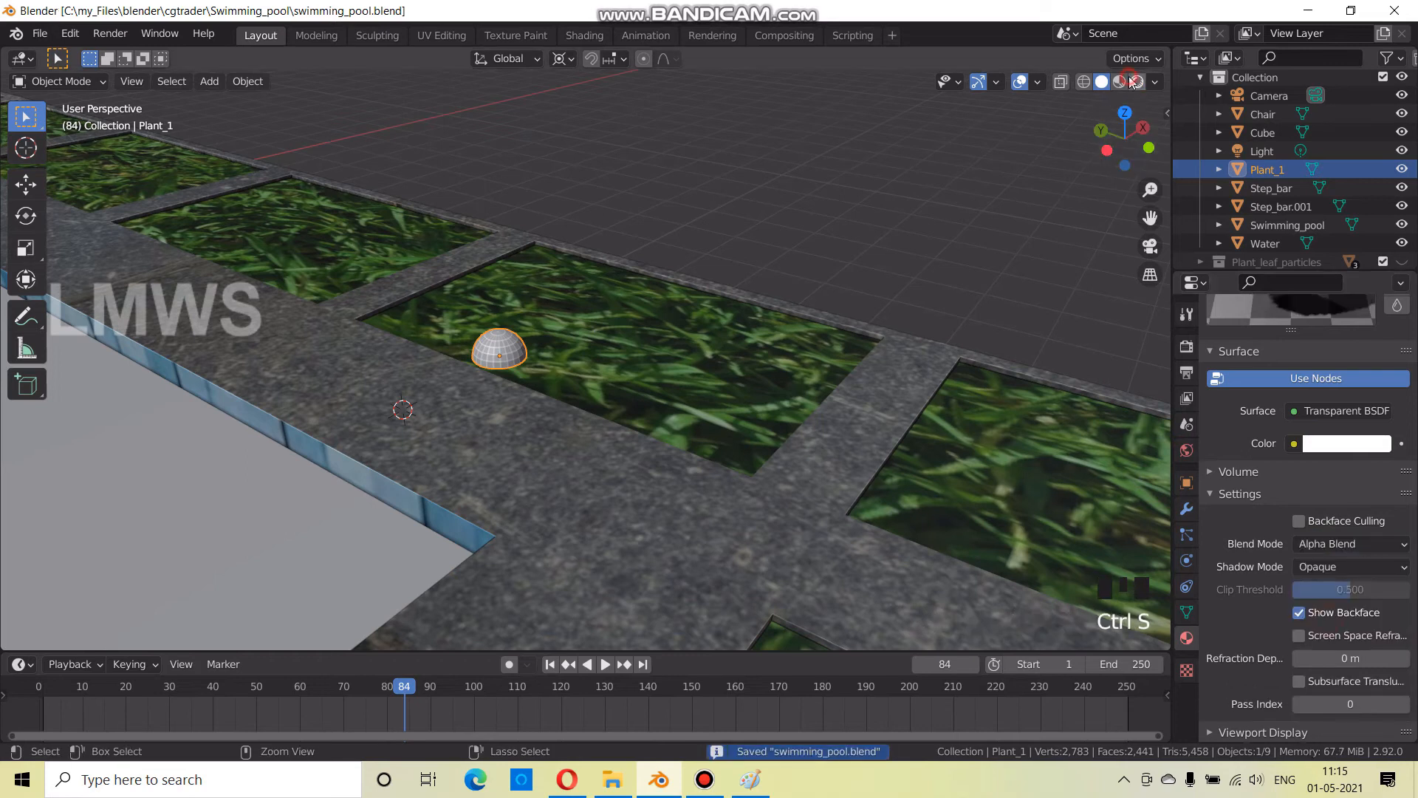
click(1138, 82)
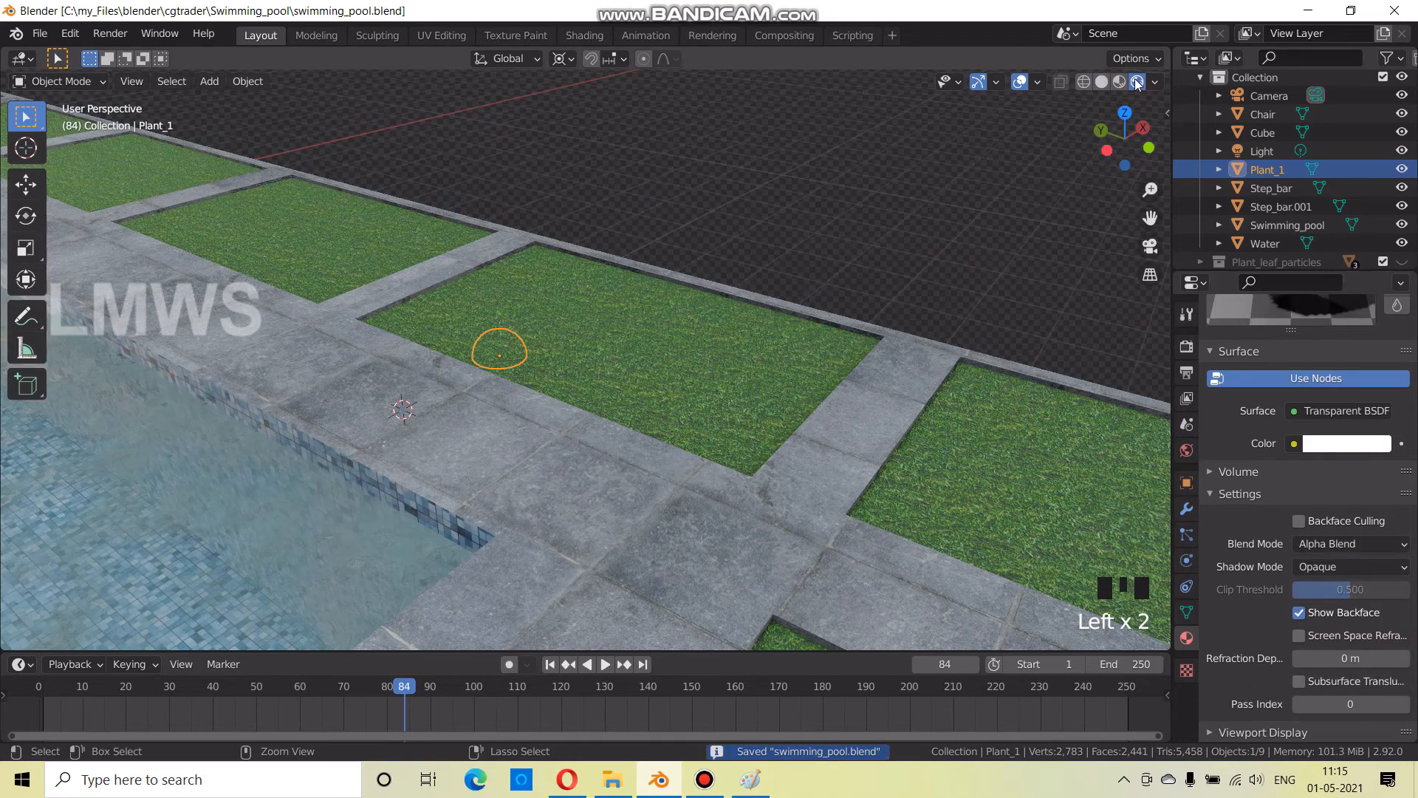
click(1102, 82)
scroll(454, 441, up, 3)
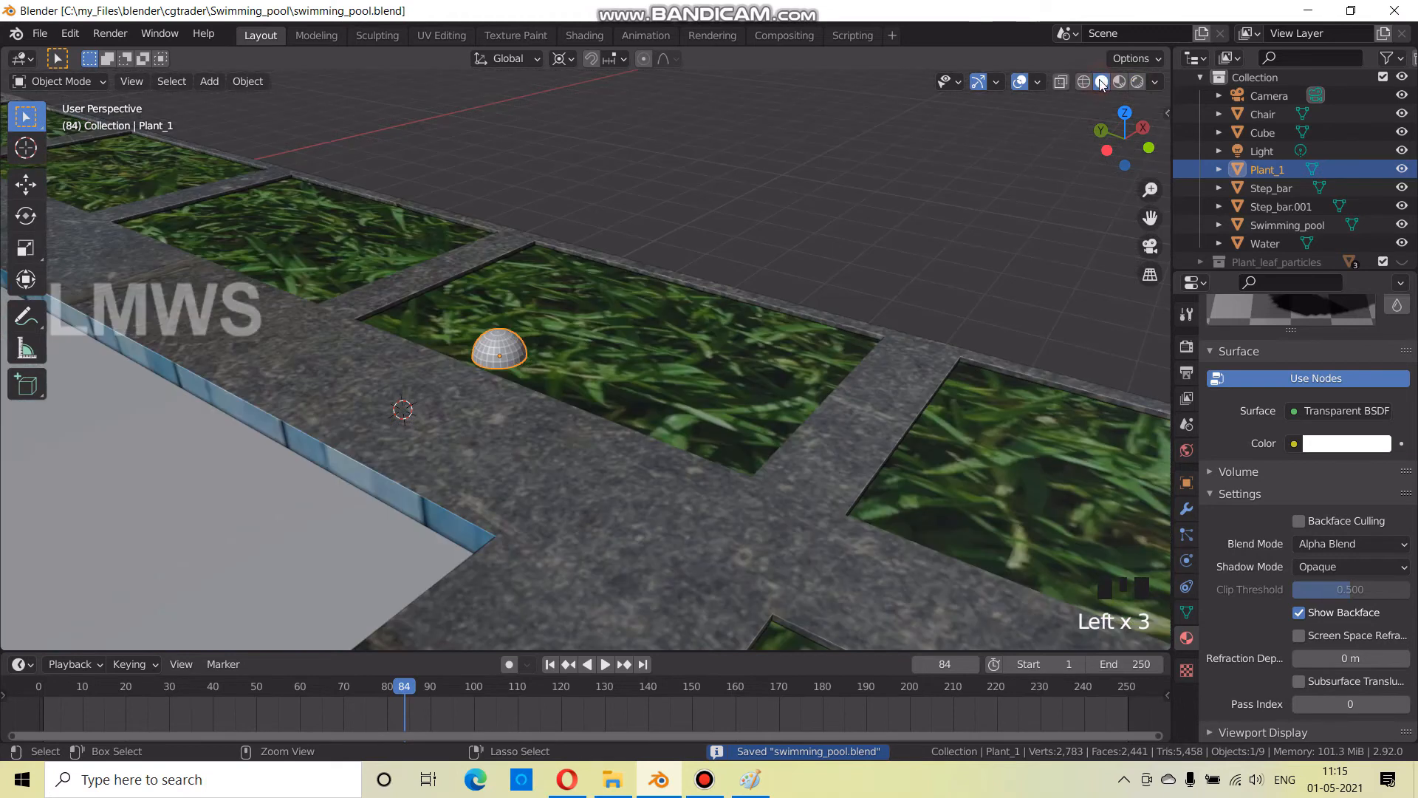
Add a hair particle system to Plant_1 and set its particle number to 150
click(1183, 538)
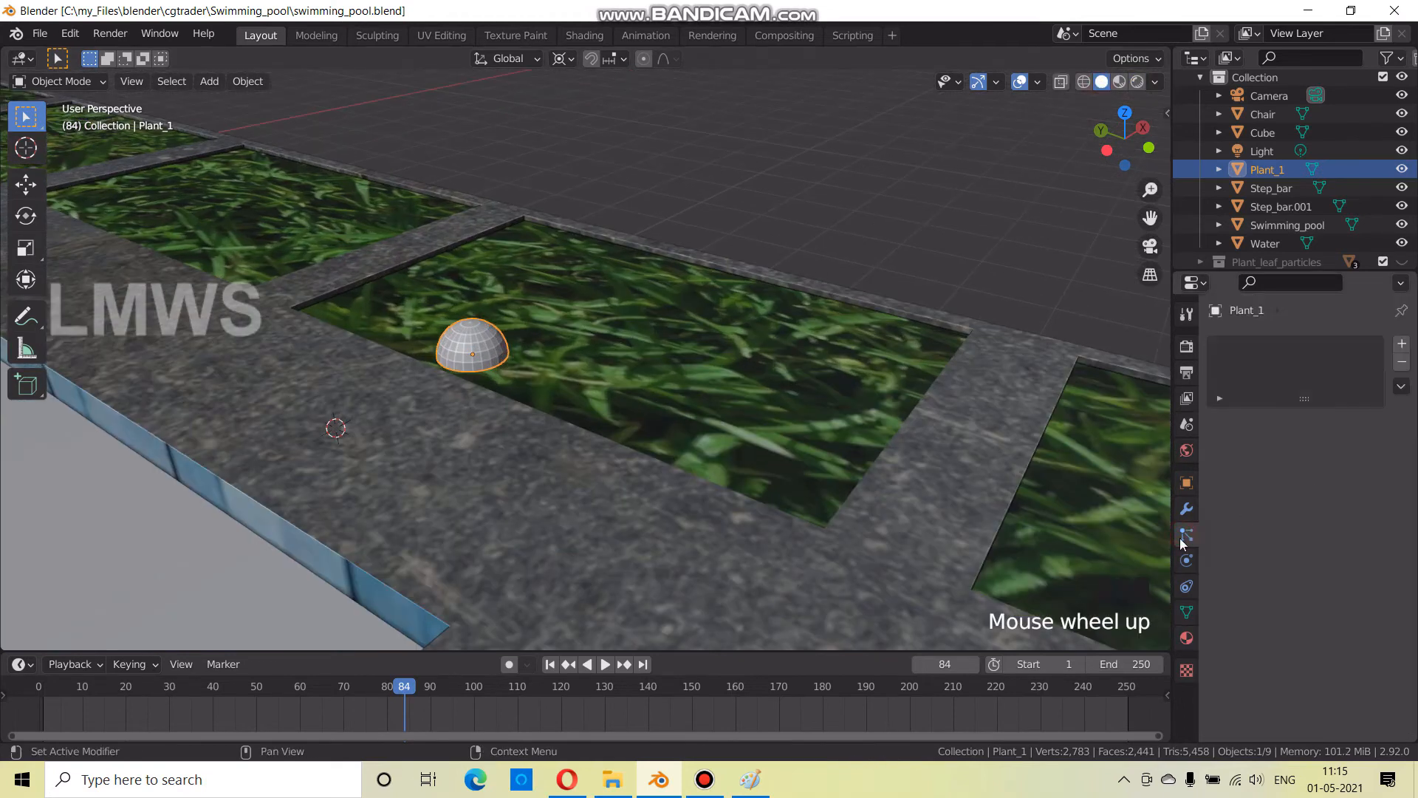
click(1402, 344)
click(1358, 445)
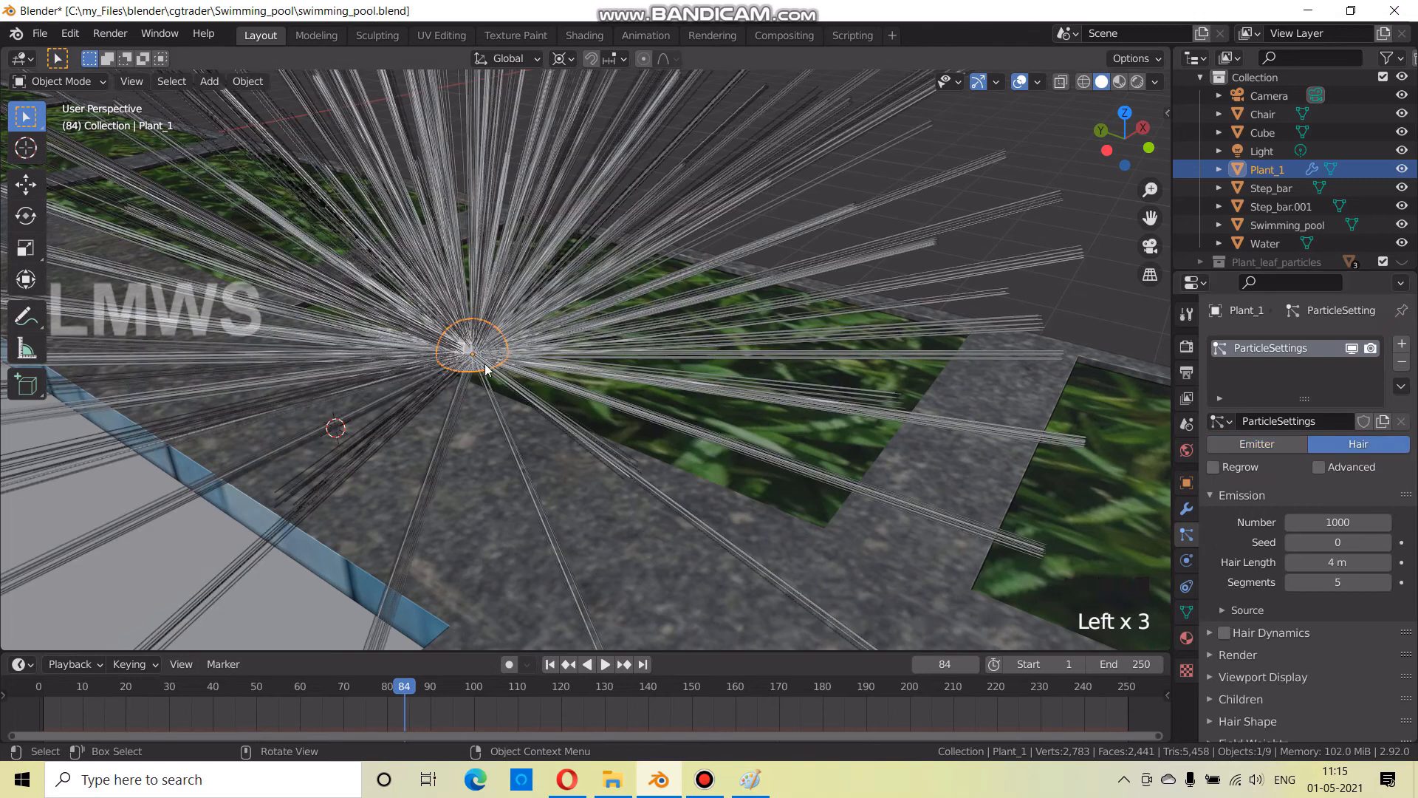
key(Tab)
scroll(486, 370, up, 2)
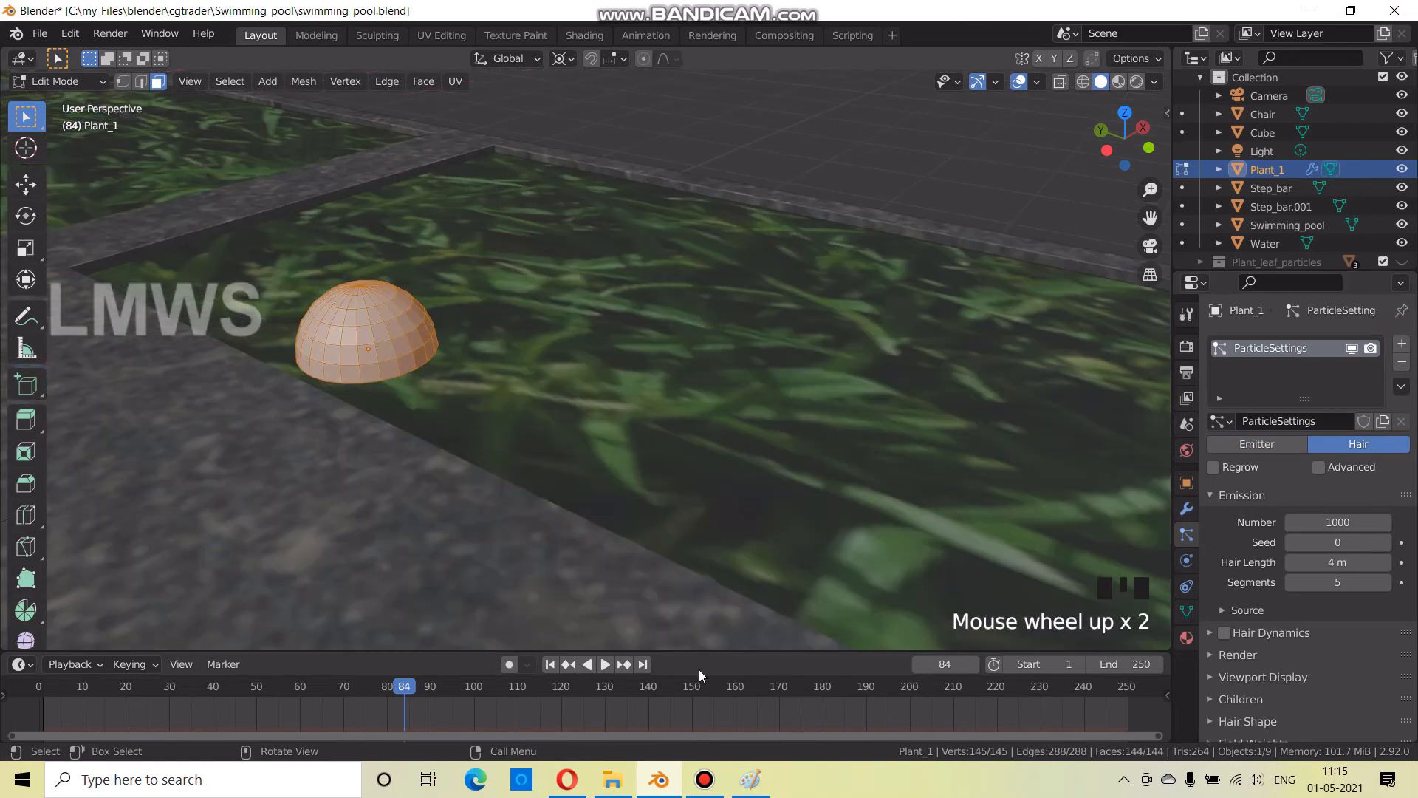
key(Tab)
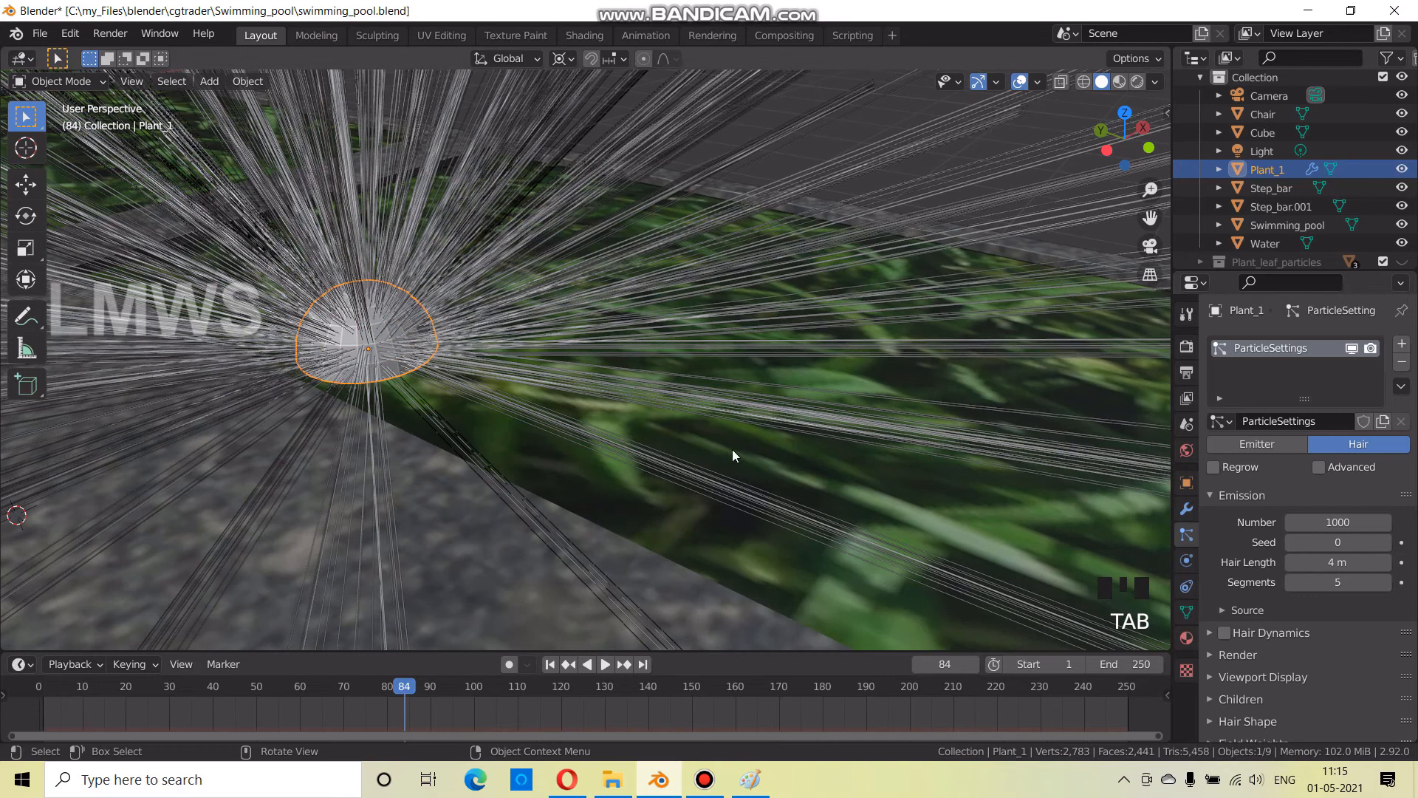
click(1326, 522)
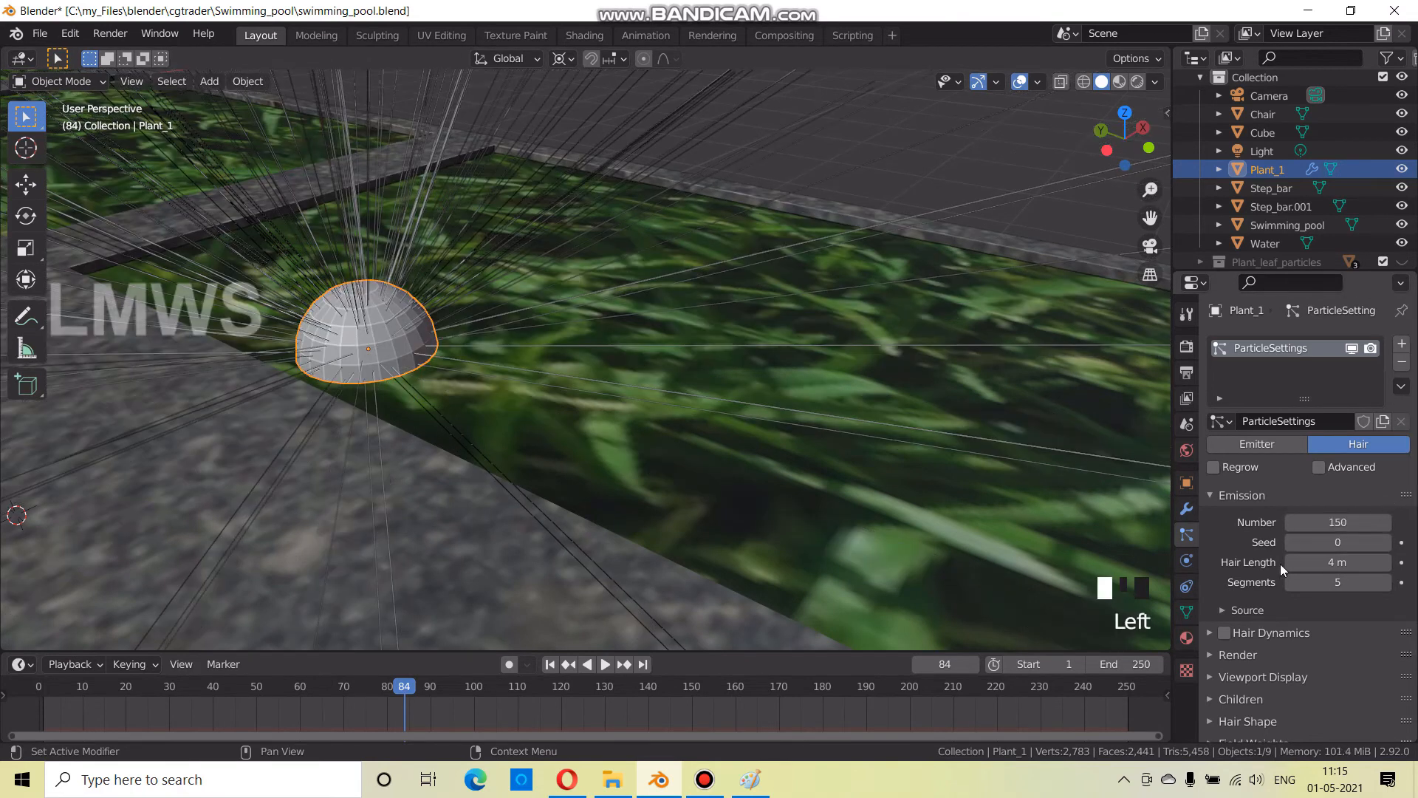
Set the particle source to emit from vertices, with Use Modifier Stack on and Random Order off
scroll(1302, 575, down, 3)
scroll(1302, 575, down, 1)
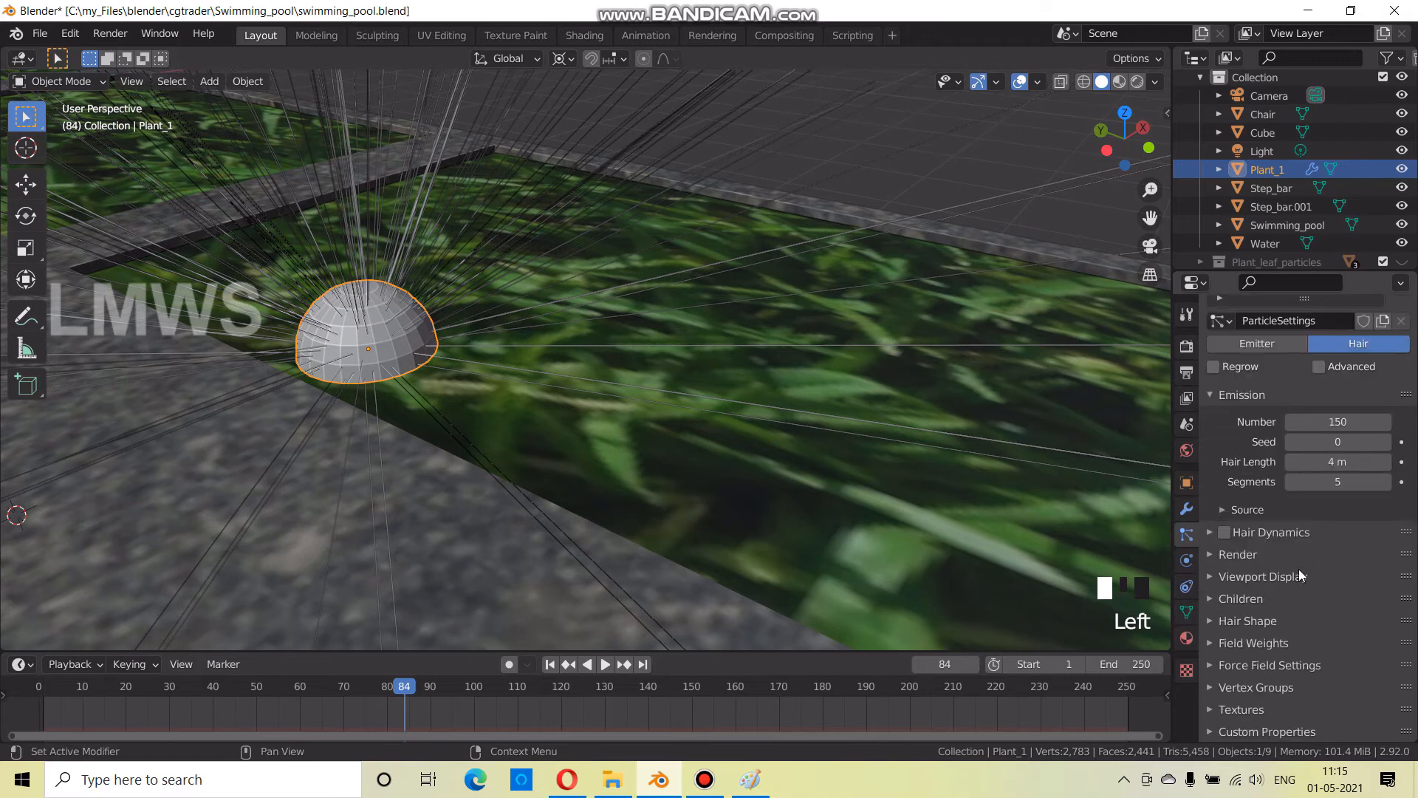
click(1246, 518)
click(1341, 538)
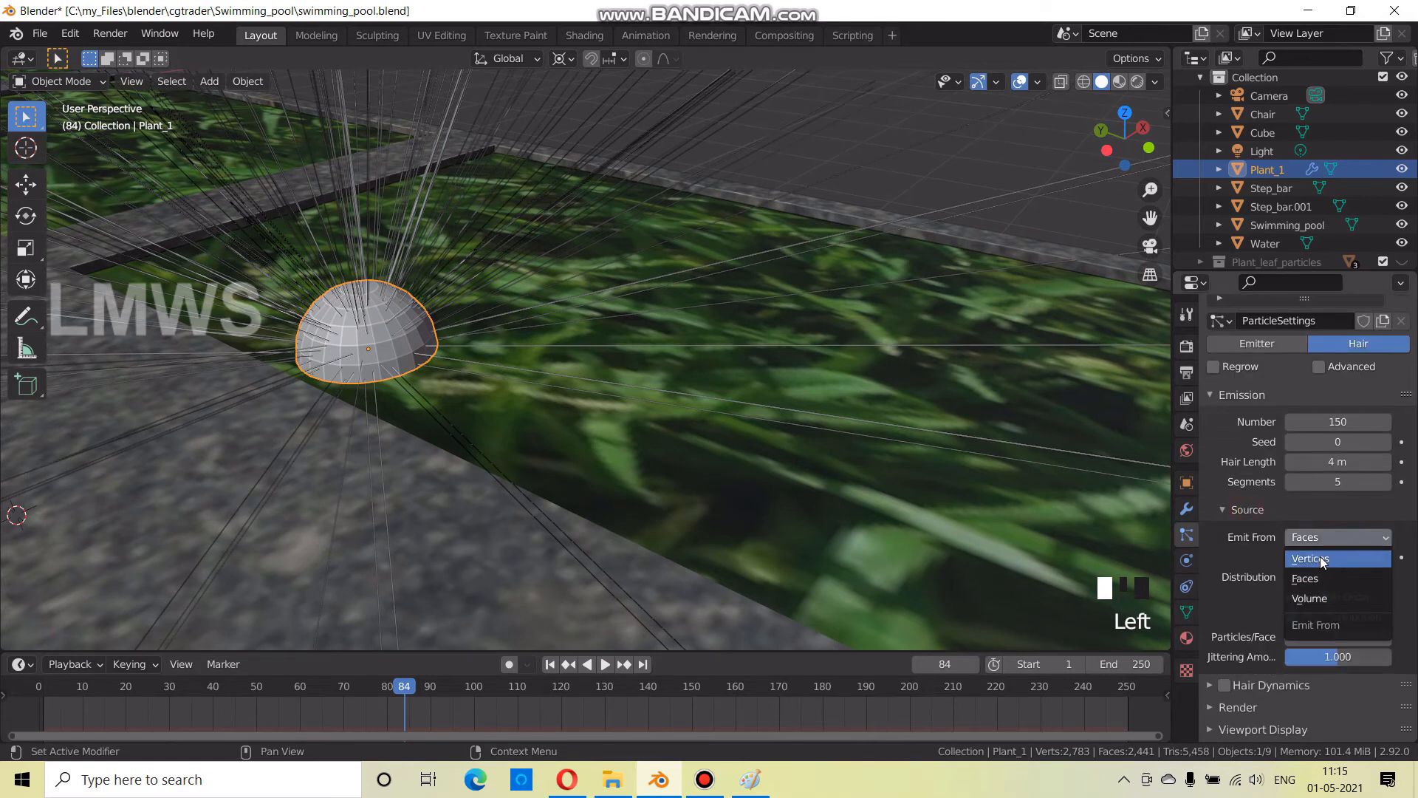
click(1321, 559)
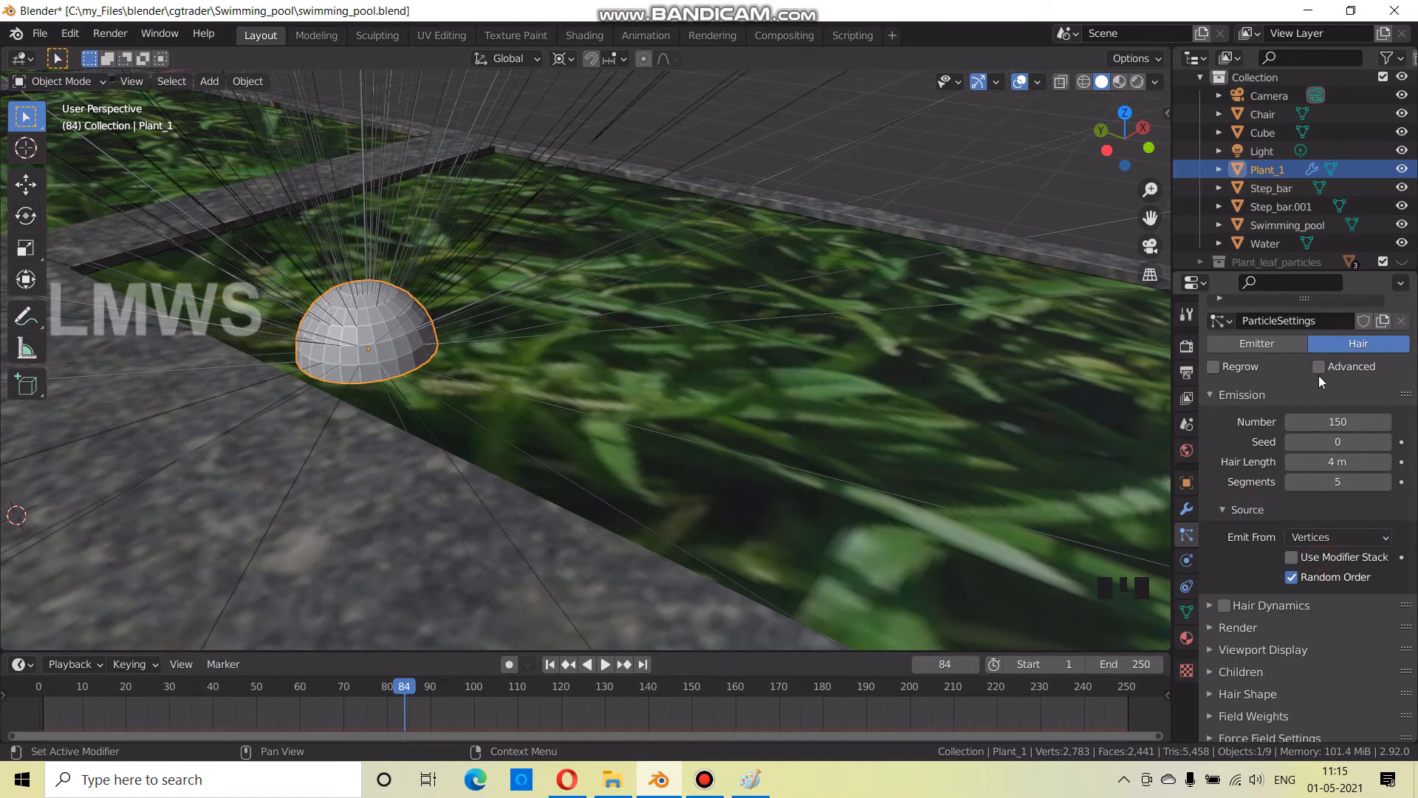
click(1299, 578)
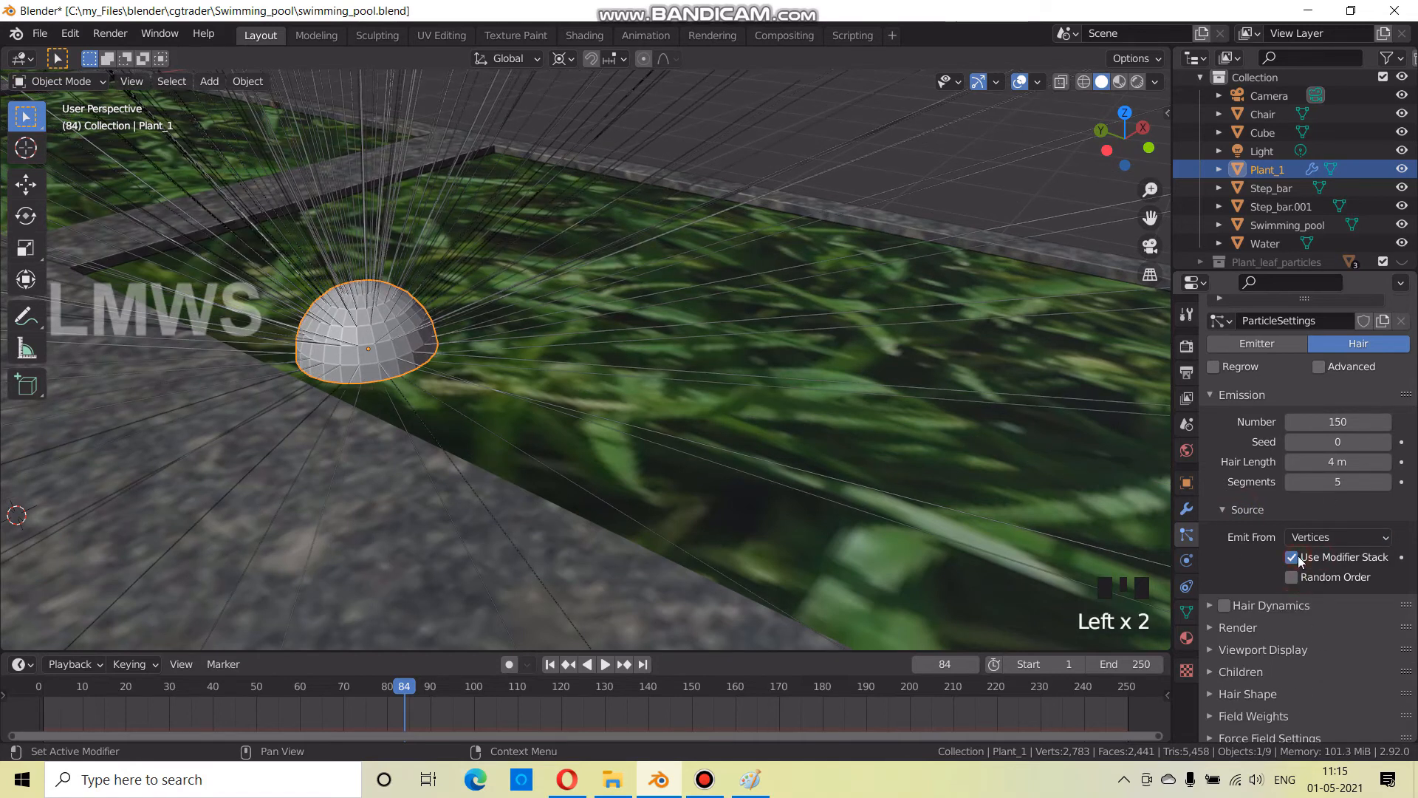
Enable the Advanced hair options and turn on Rotation for the particles
click(1320, 367)
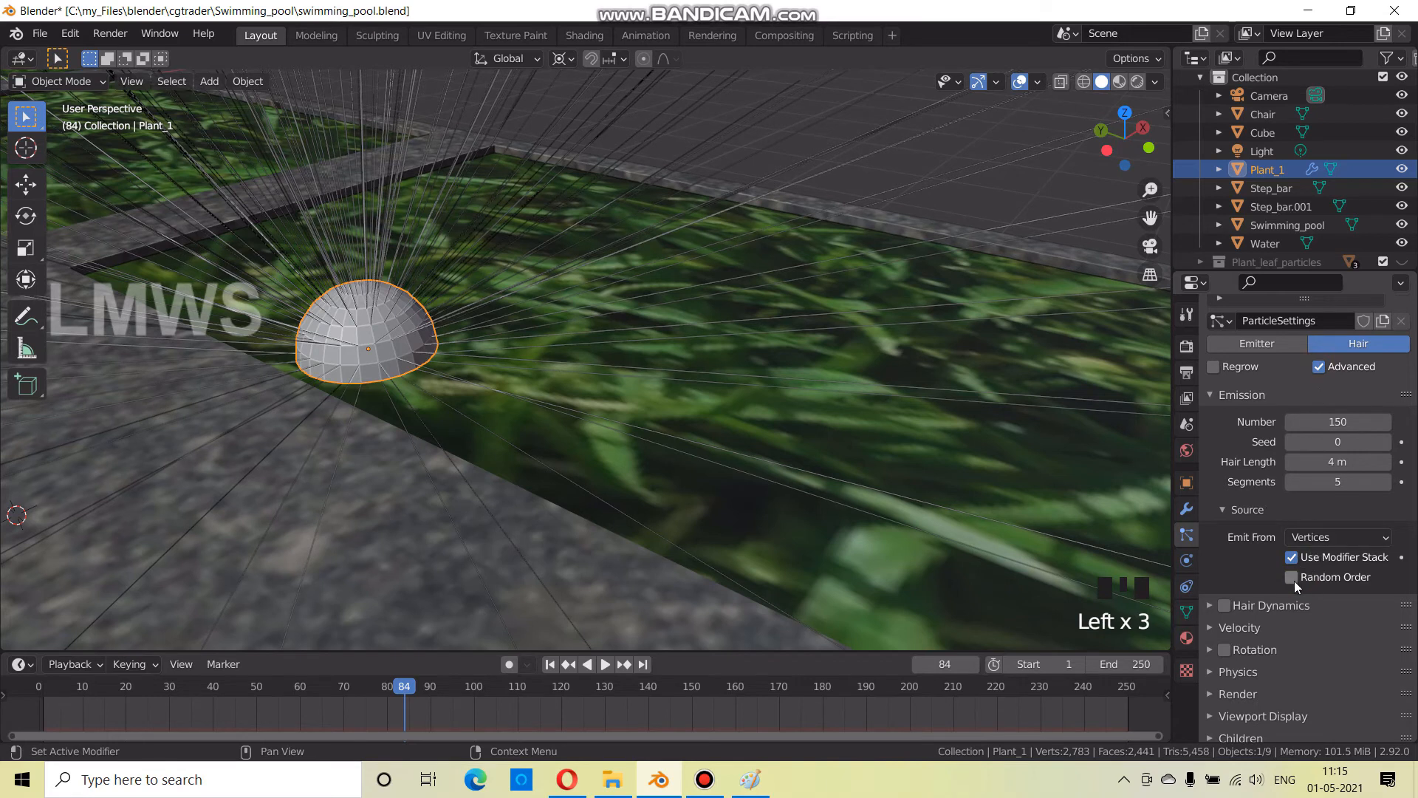
scroll(1282, 606, down, 4)
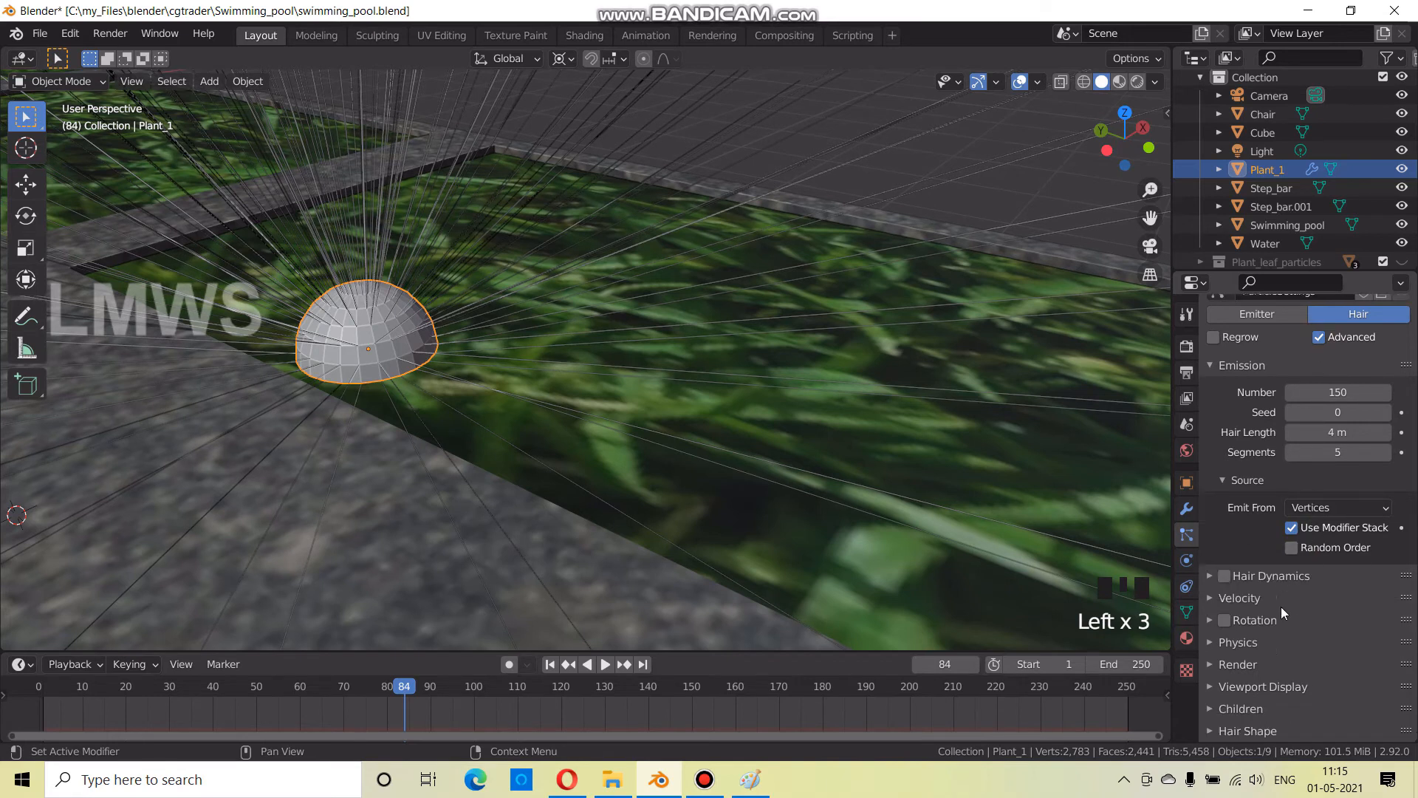
click(1224, 532)
scroll(1313, 587, down, 1)
click(1271, 509)
Render the particles as a collection, unhide Plant_leaf_particles, and assign it as the instance collection
scroll(1278, 549, down, 3)
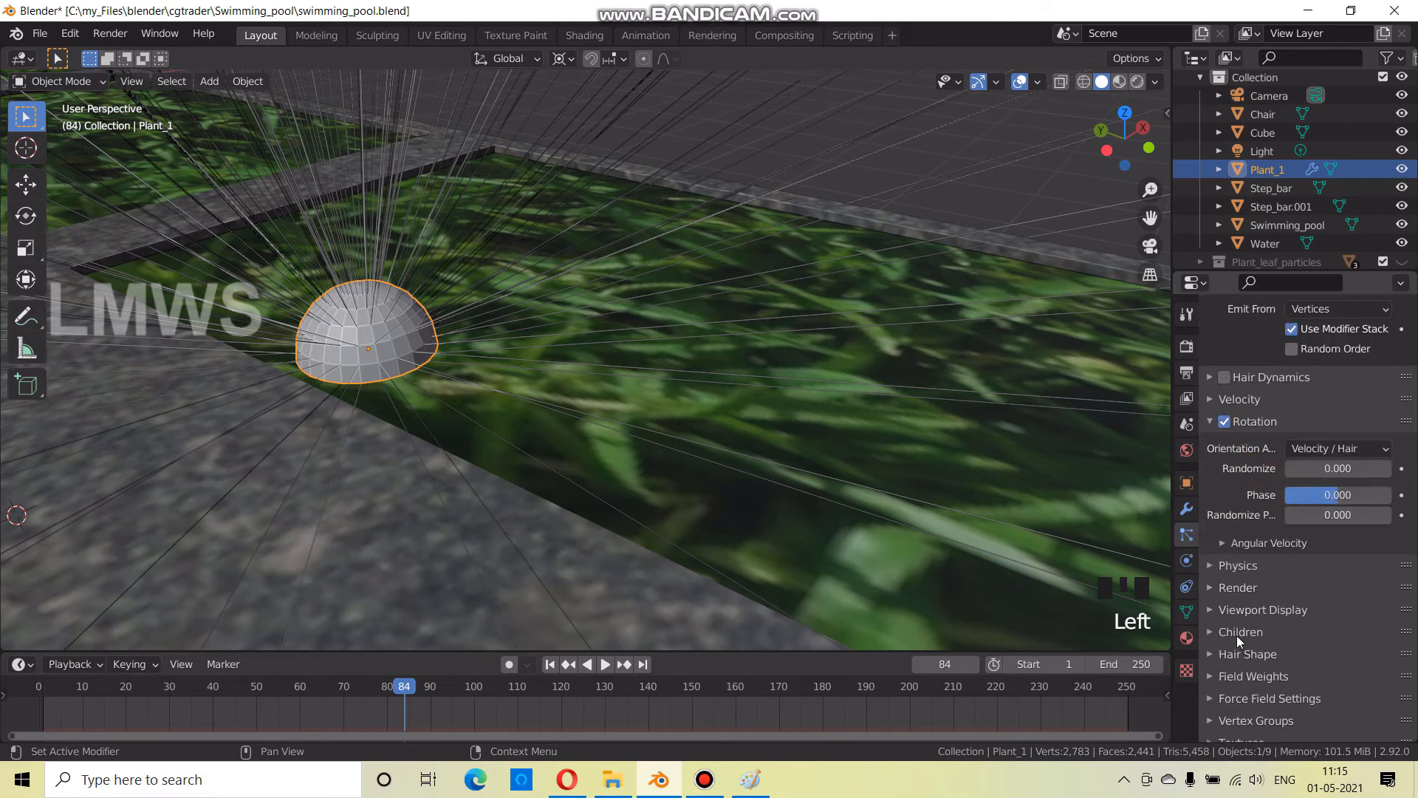
click(1240, 587)
click(1322, 615)
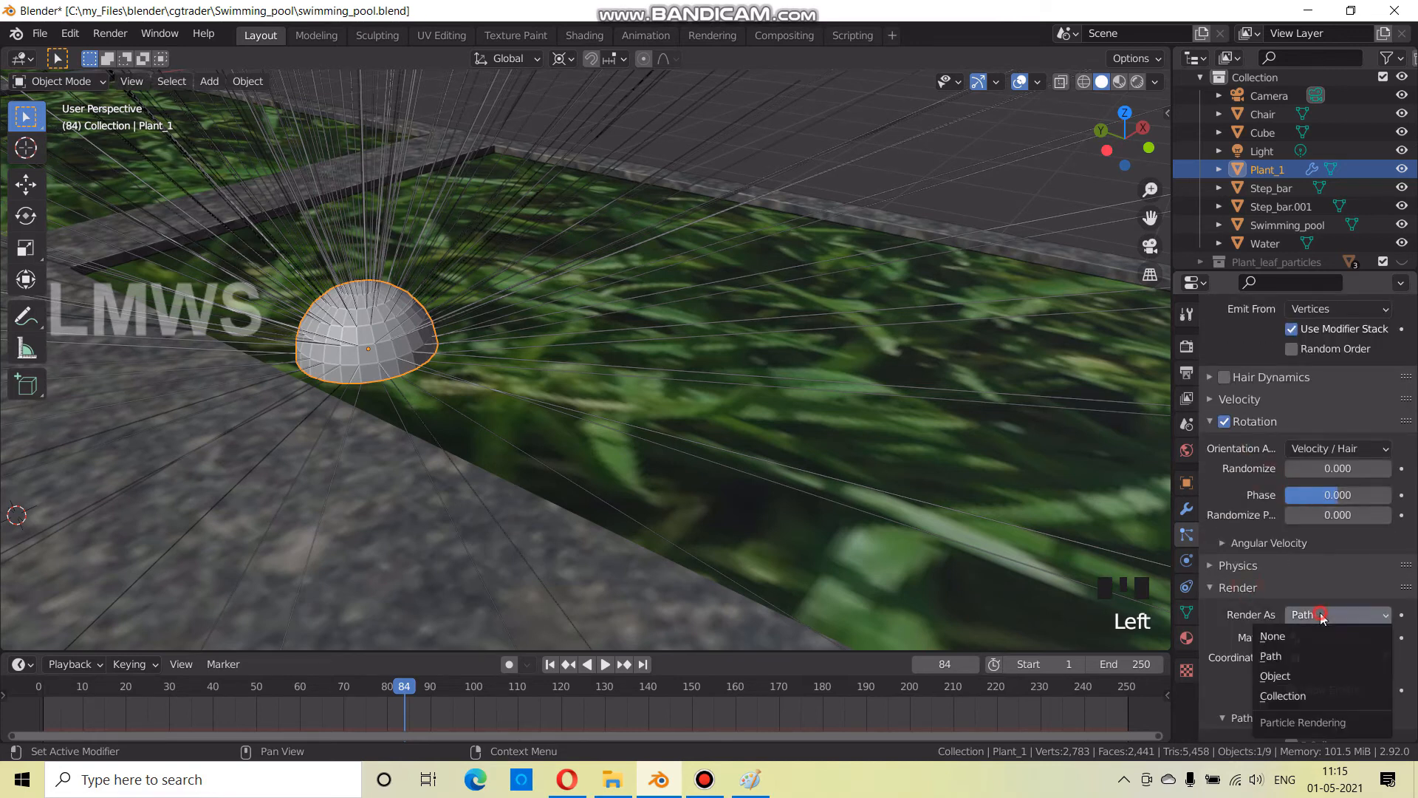
click(1287, 694)
click(1402, 262)
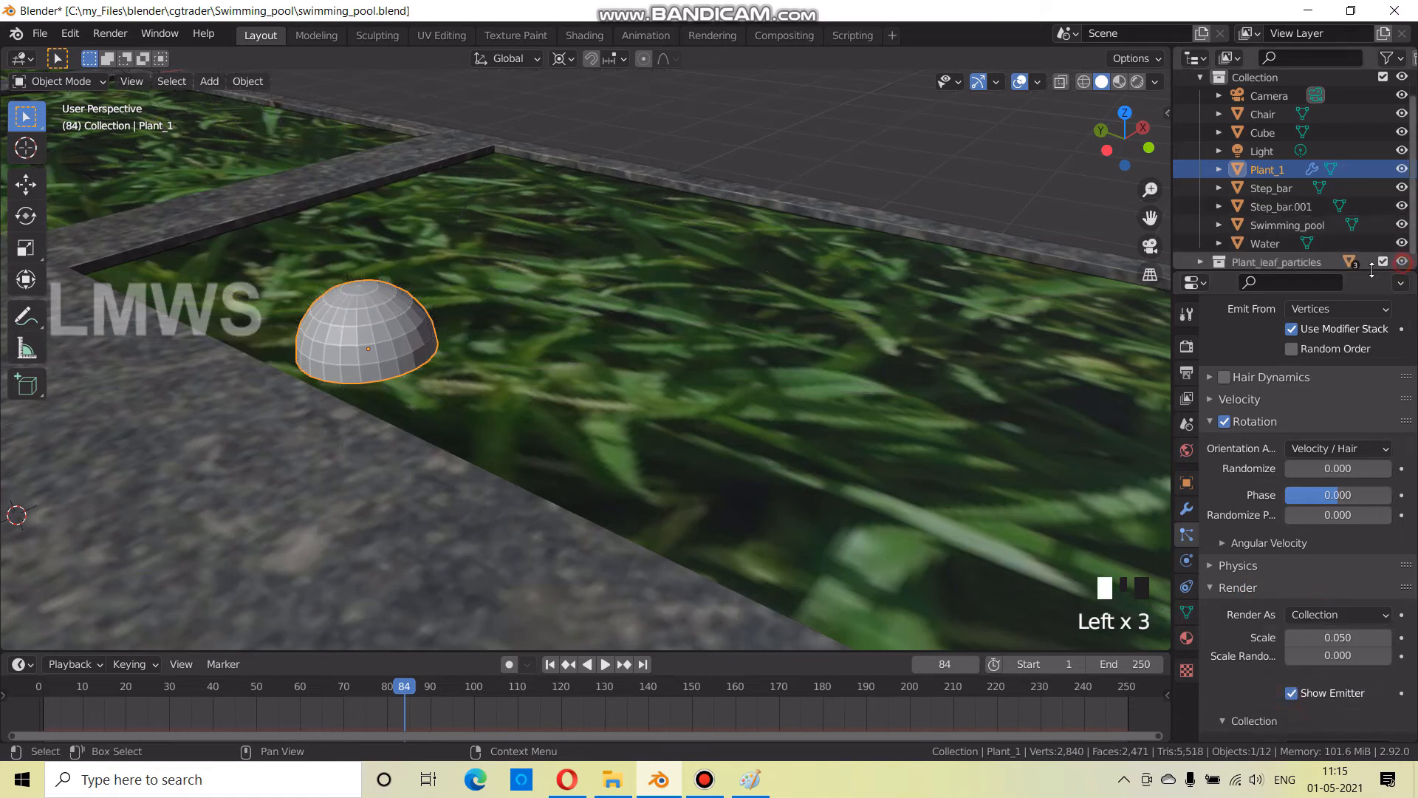
scroll(1337, 650, down, 3)
click(1330, 660)
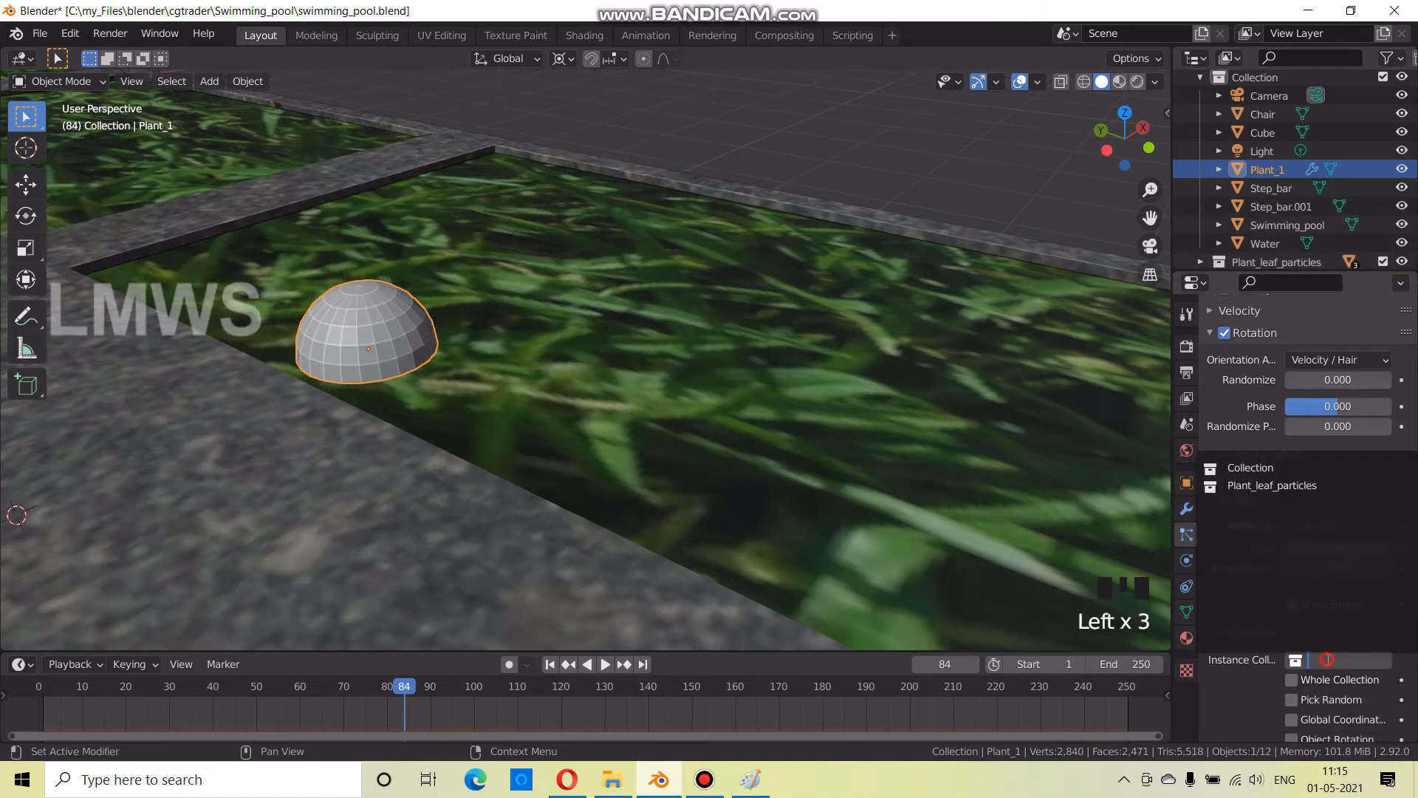
click(1306, 488)
middle_drag(527, 454, 535, 450)
scroll(554, 425, up, 3)
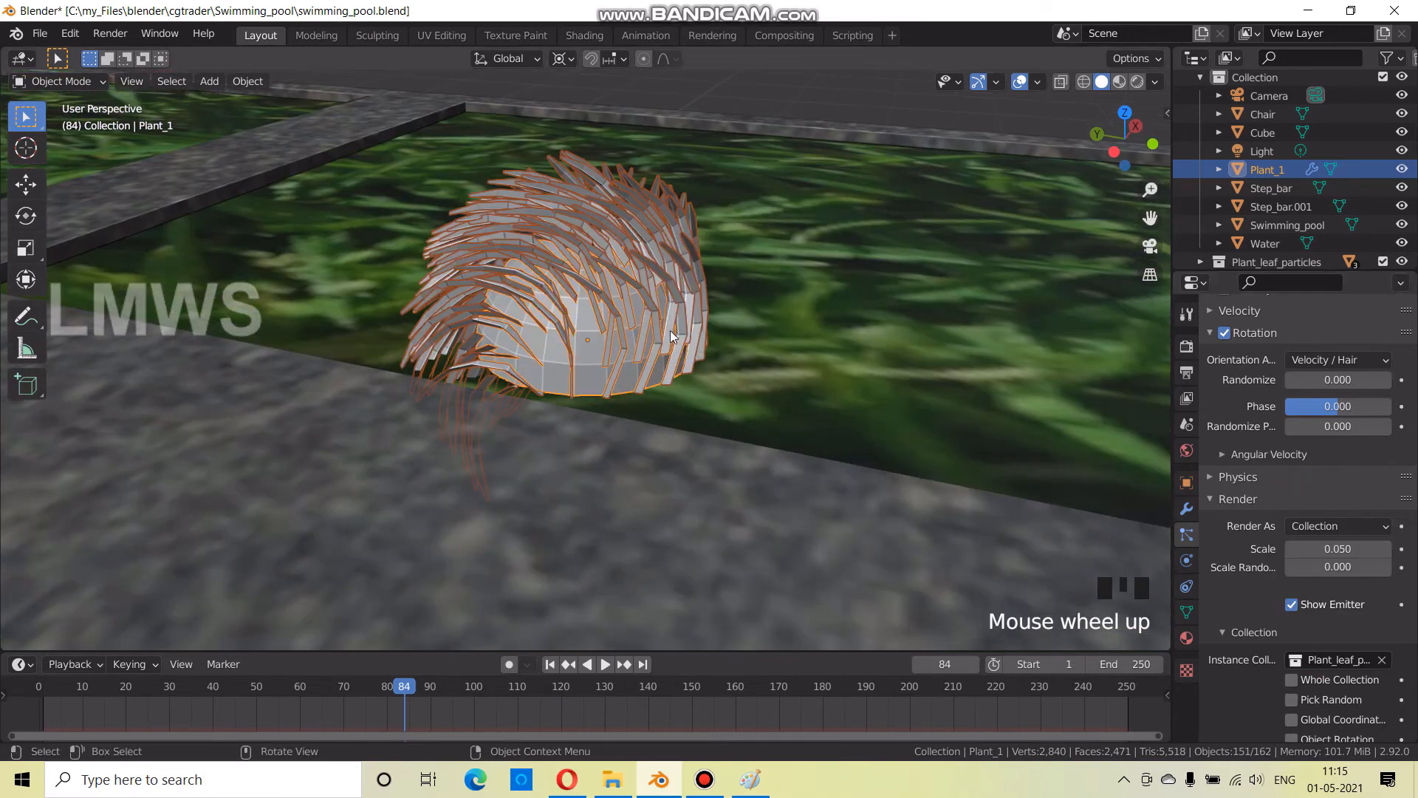
In rendered shading, set the particle render scale to 0.160 and the scale randomness to 0.205
click(1139, 83)
key(alt+a)
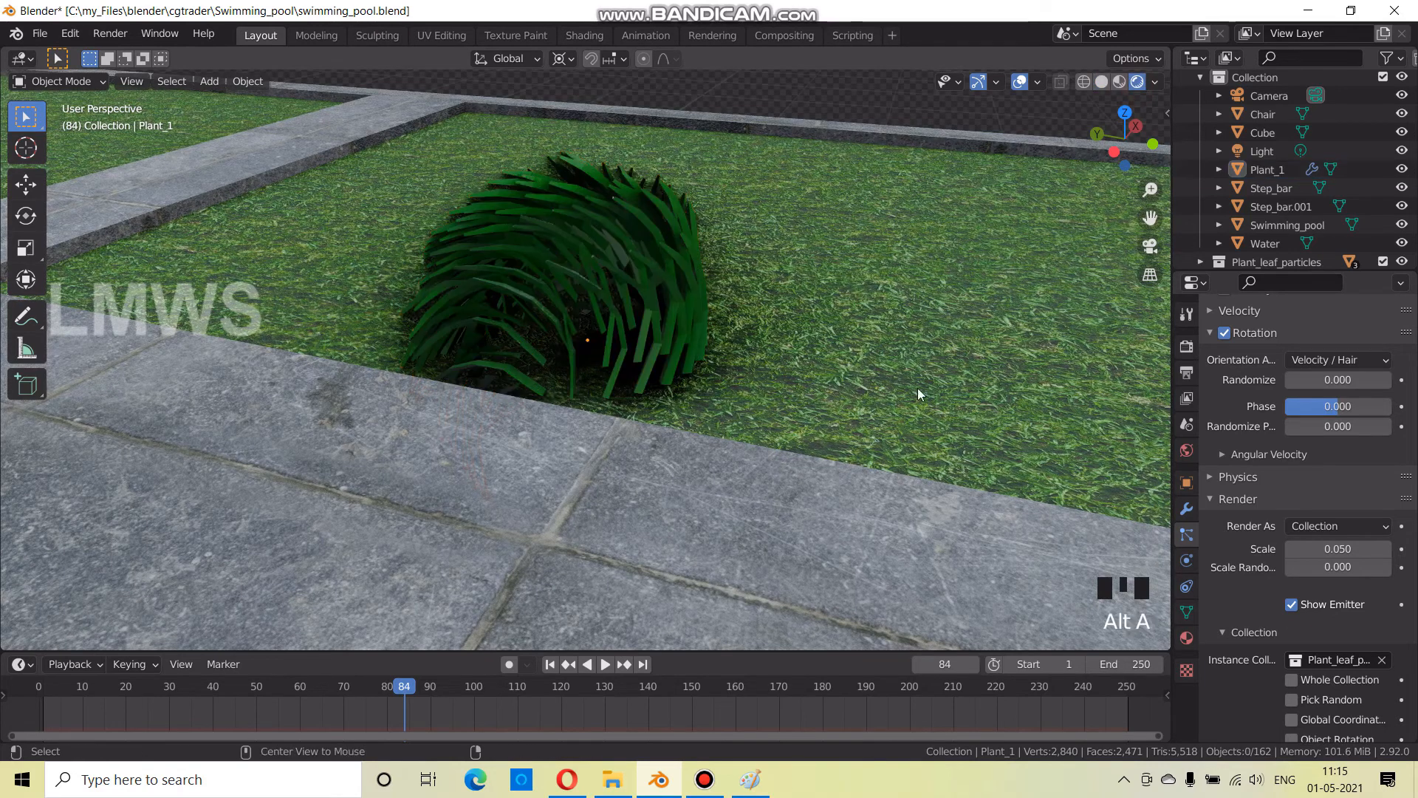
drag(1330, 549, 1404, 549)
scroll(659, 454, down, 3)
scroll(659, 454, down, 2)
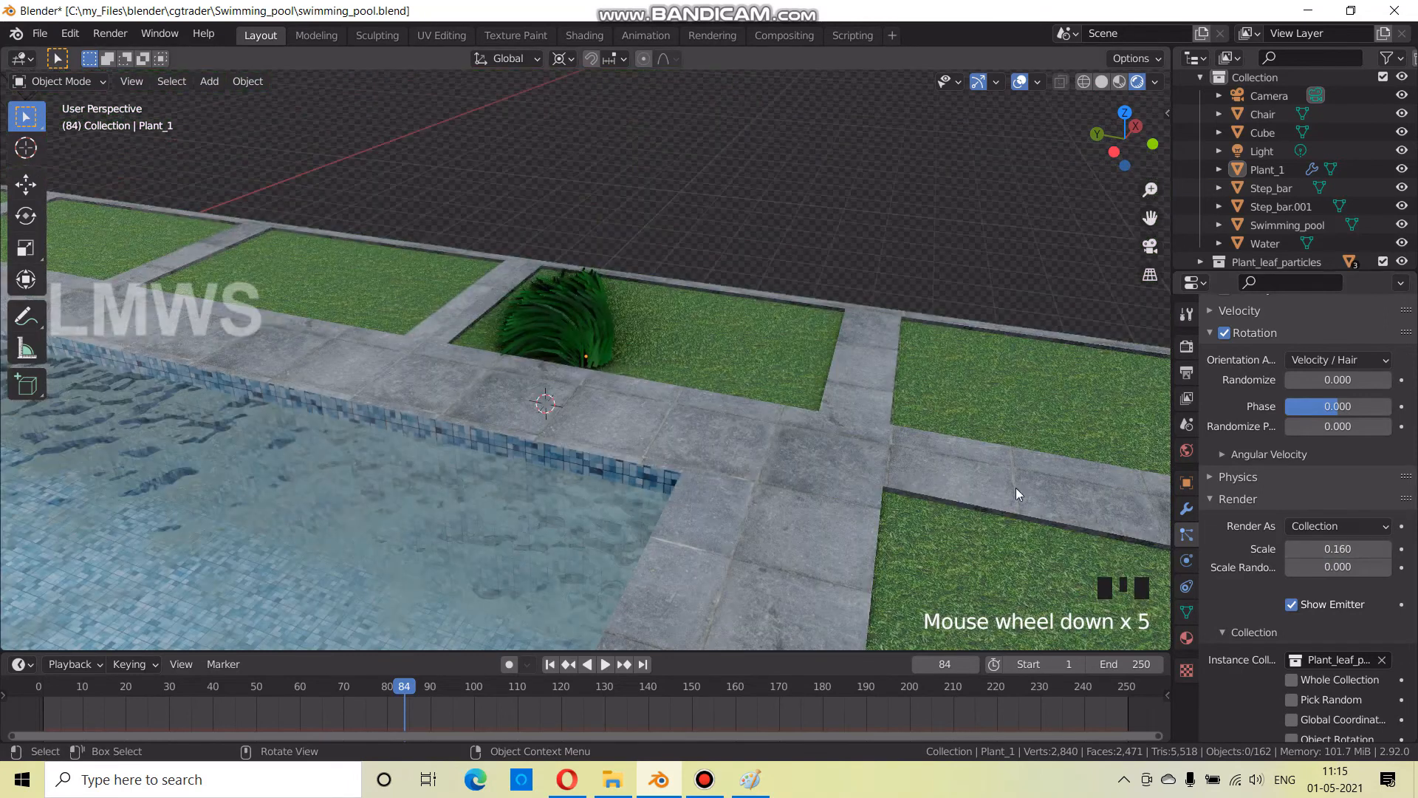
drag(1323, 567, 1334, 567)
Enable Object Rotation for the instanced leaves and set the rotation's orientation axis to Normal
scroll(1296, 701, down, 2)
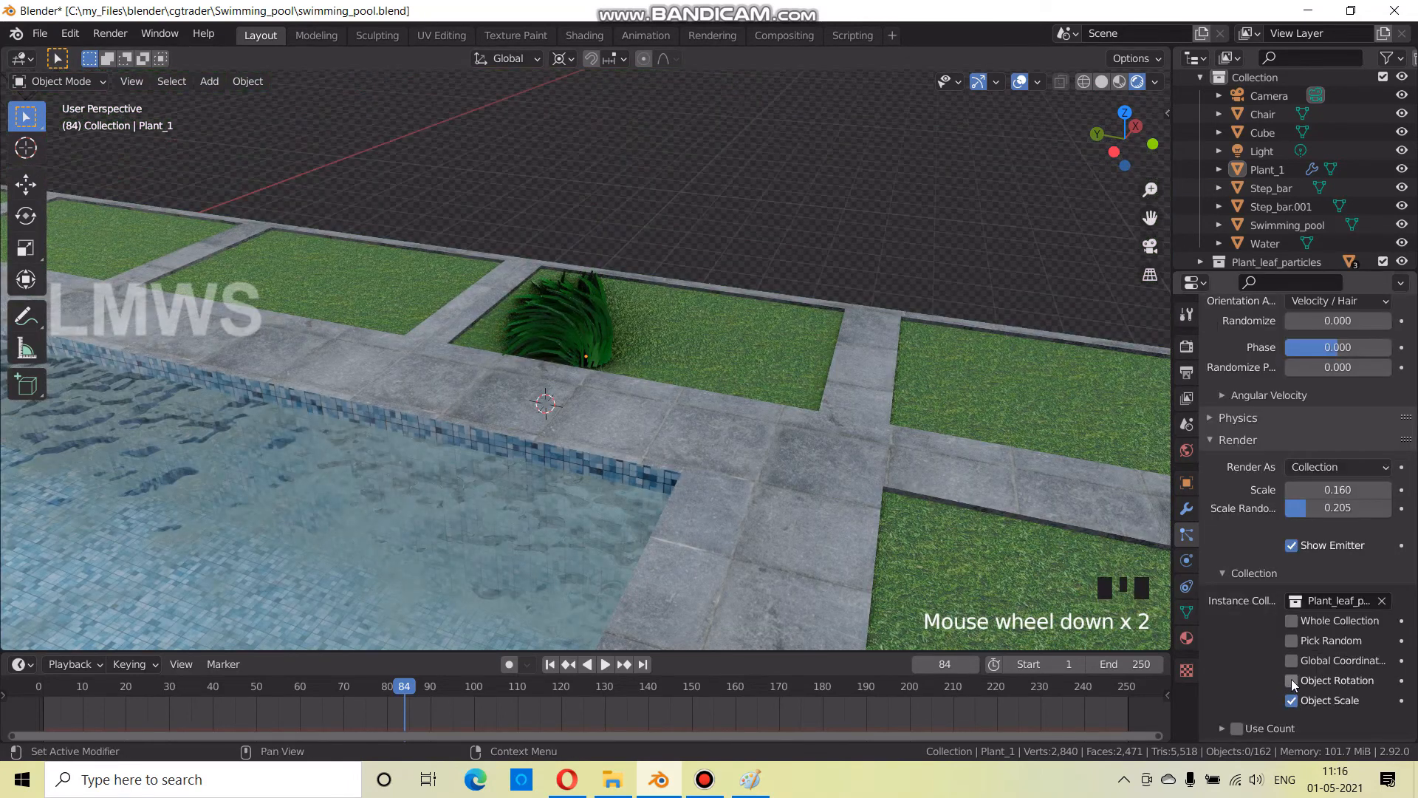
click(1291, 680)
scroll(1253, 574, up, 3)
middle_drag(614, 369, 664, 458)
scroll(1251, 509, up, 3)
click(1326, 537)
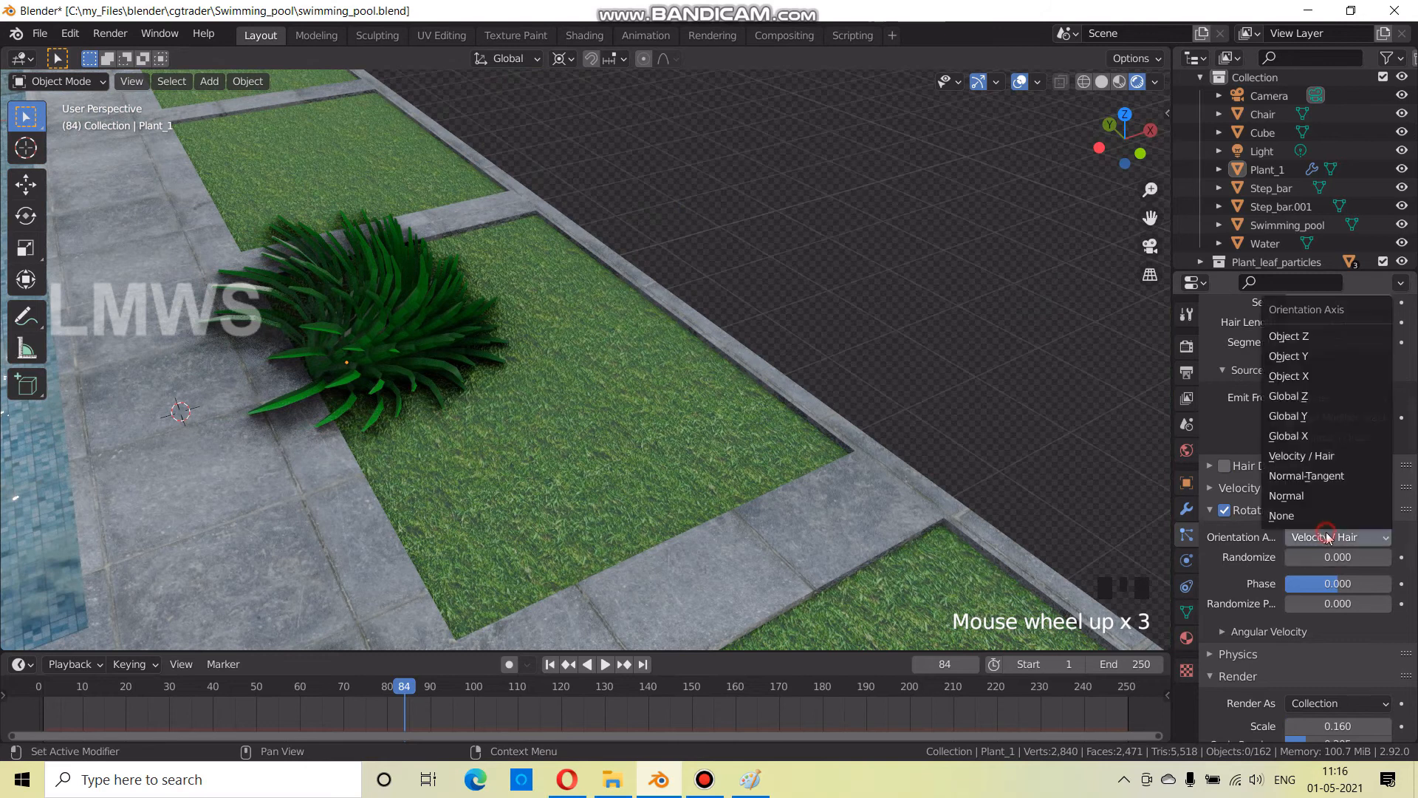
click(1295, 495)
middle_drag(688, 471, 742, 454)
scroll(685, 369, up, 2)
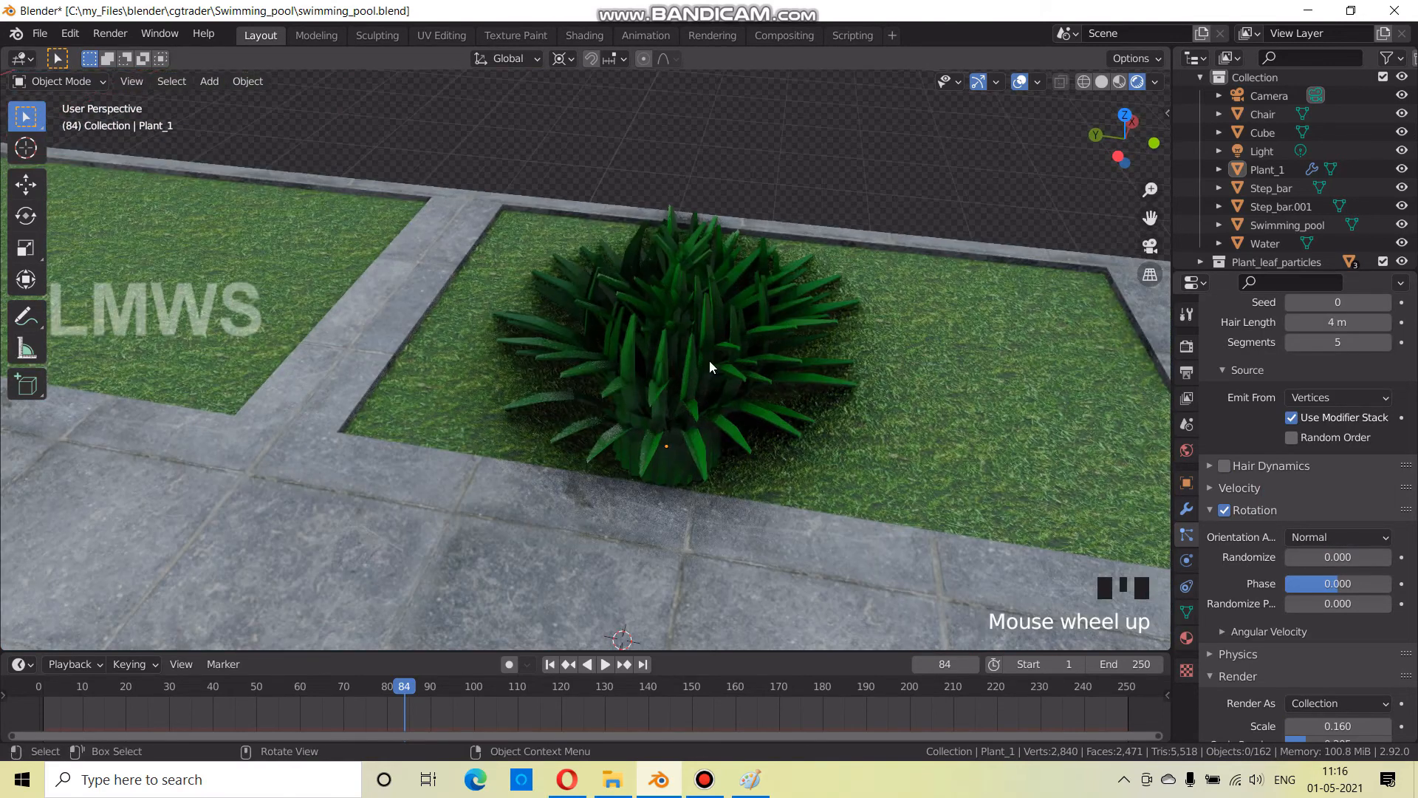
Set the particle rotation randomness to 0.267, the phase to 0.041, and the randomized phase to 0.123
drag(1323, 557, 1358, 557)
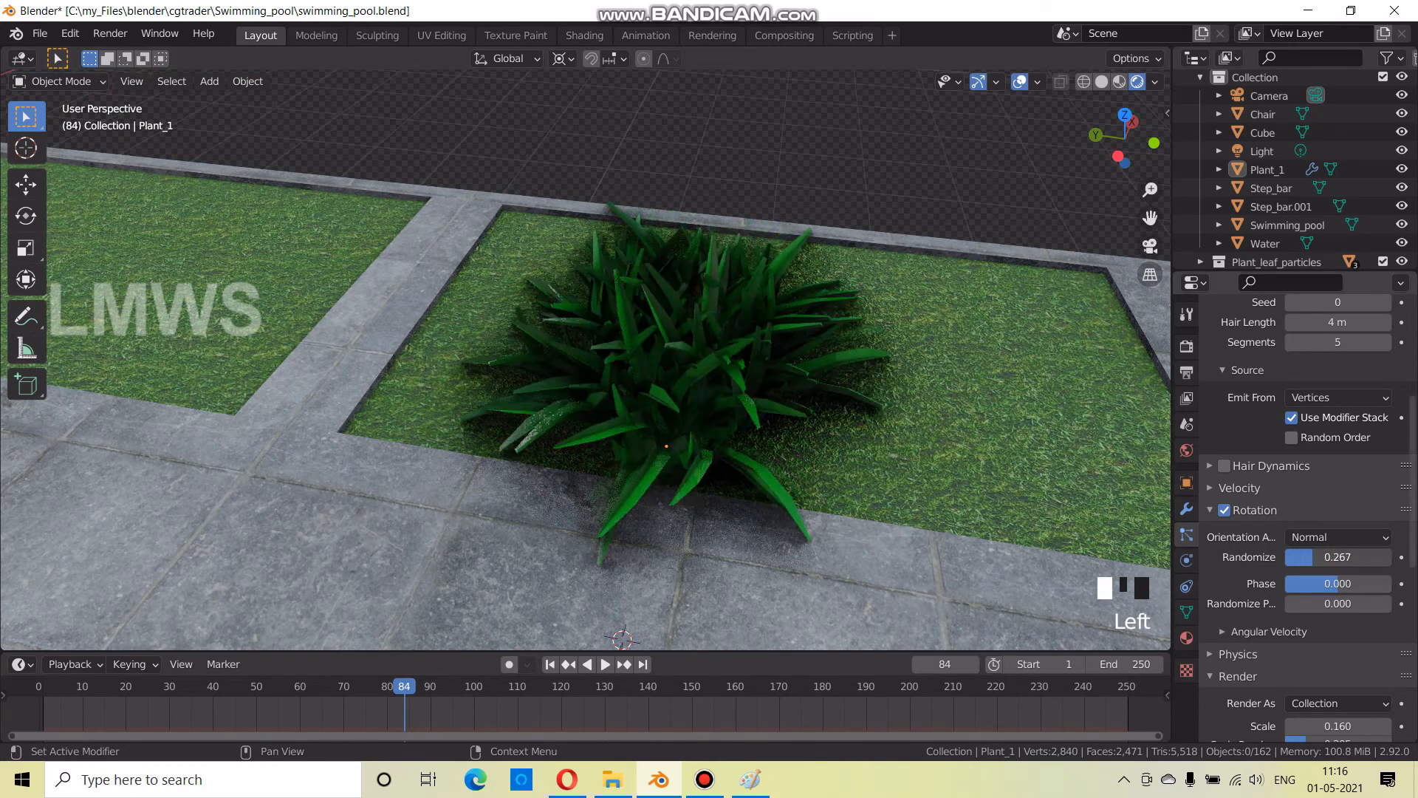
scroll(860, 485, down, 2)
middle_drag(791, 497, 665, 502)
key(alt+a)
drag(1334, 584, 1357, 606)
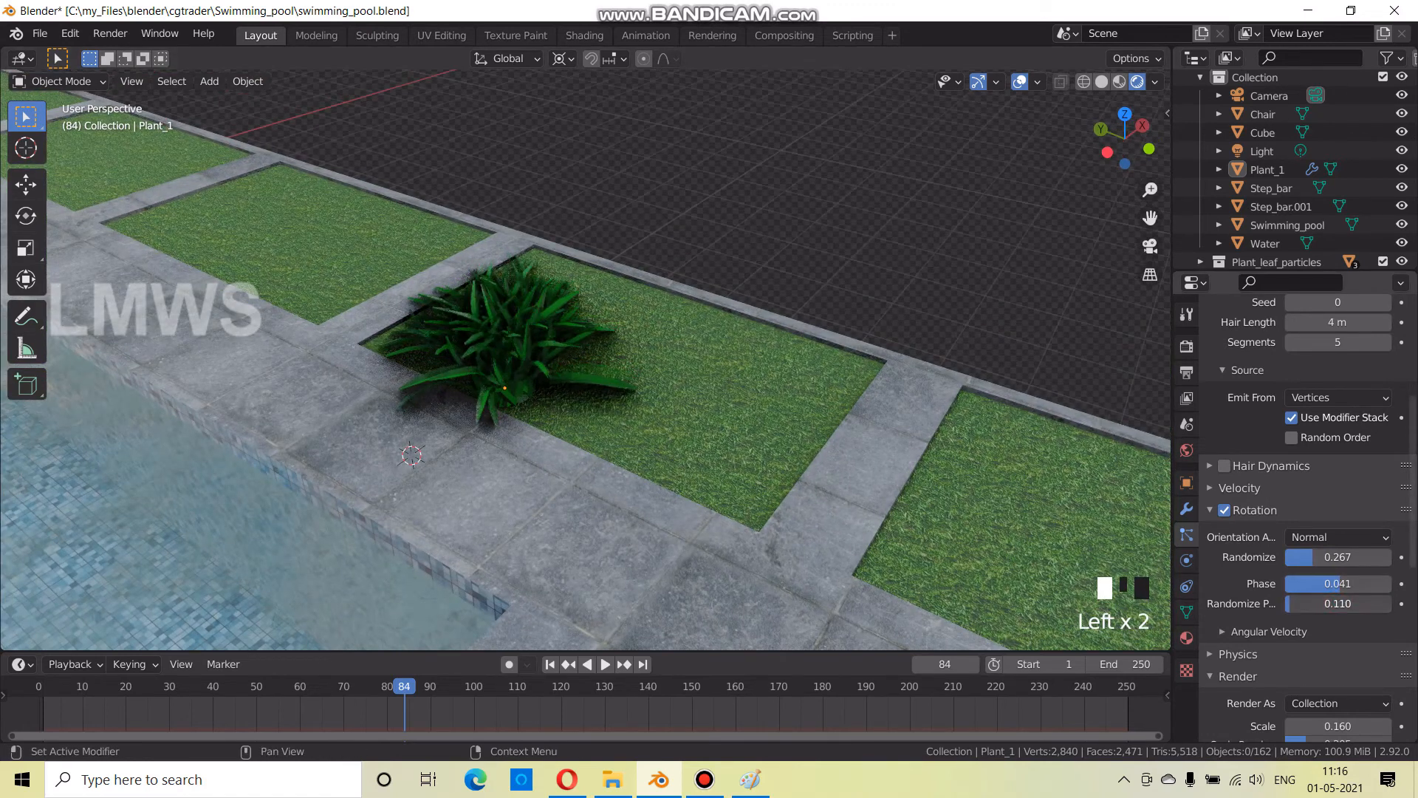
Duplicate the plant twice along the Y axis, about 3.7 m and a further 3.6 m along the grass strip
click(526, 316)
scroll(498, 425, down, 3)
middle_drag(559, 420, 684, 380)
scroll(684, 379, up, 2)
key(shift+d)
key(x)
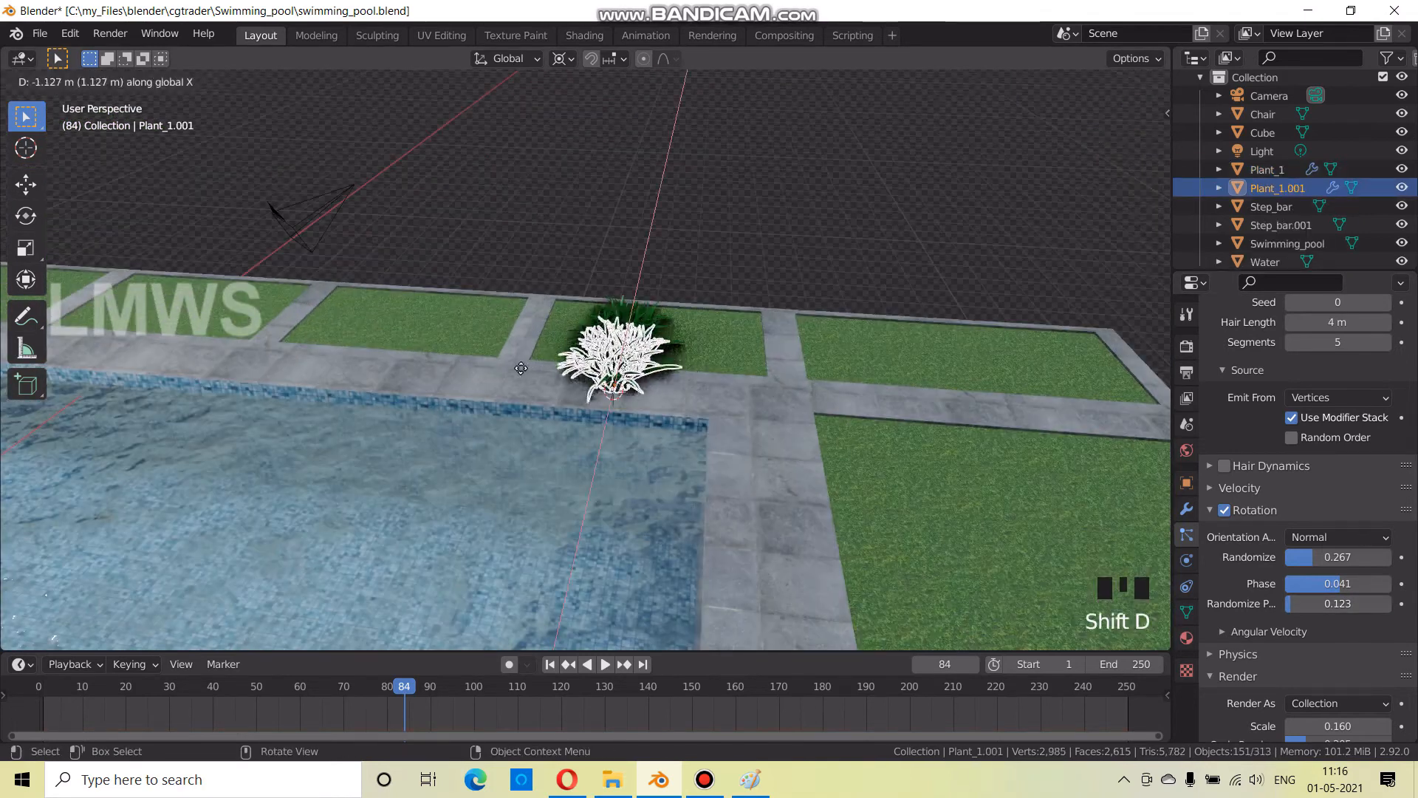
key(y)
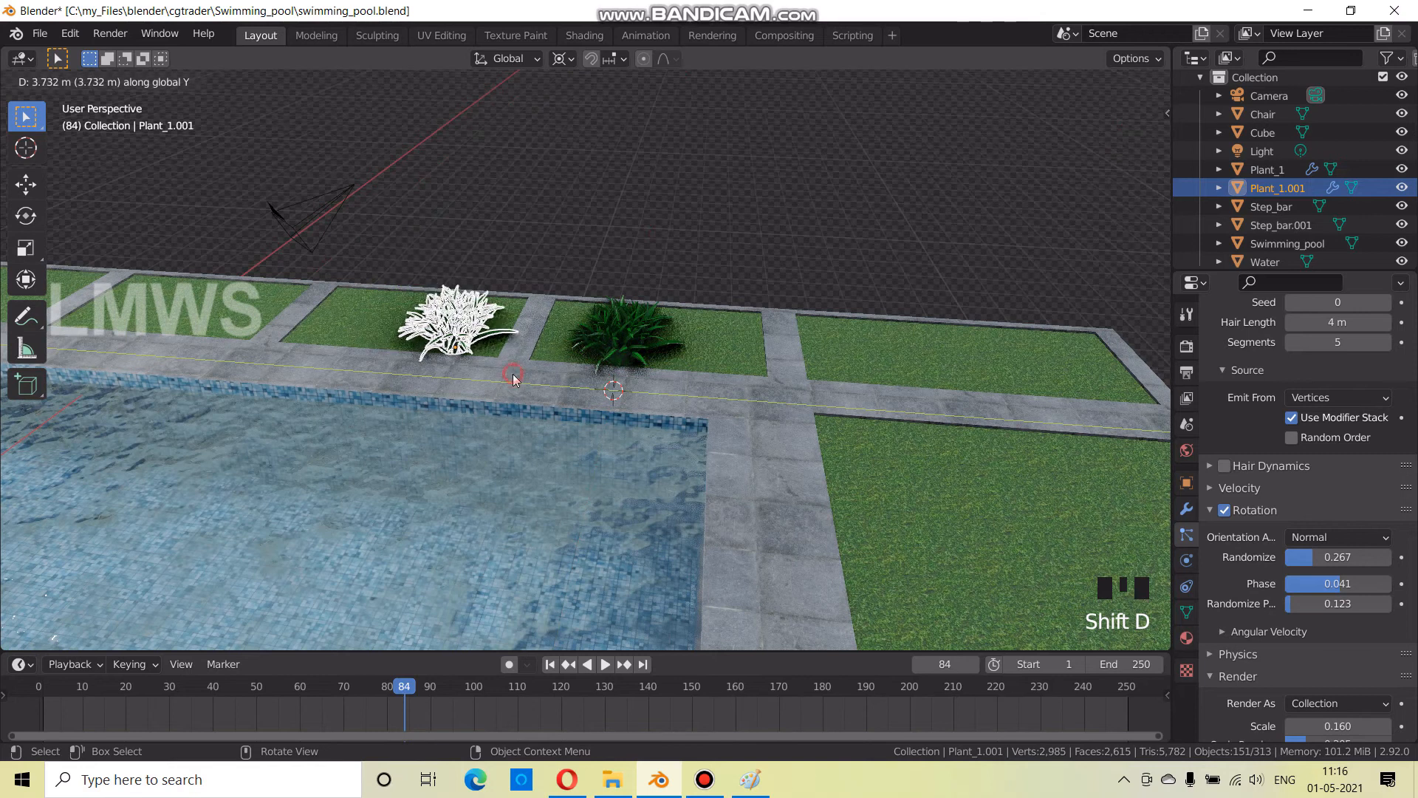
click(514, 378)
key(shift+d)
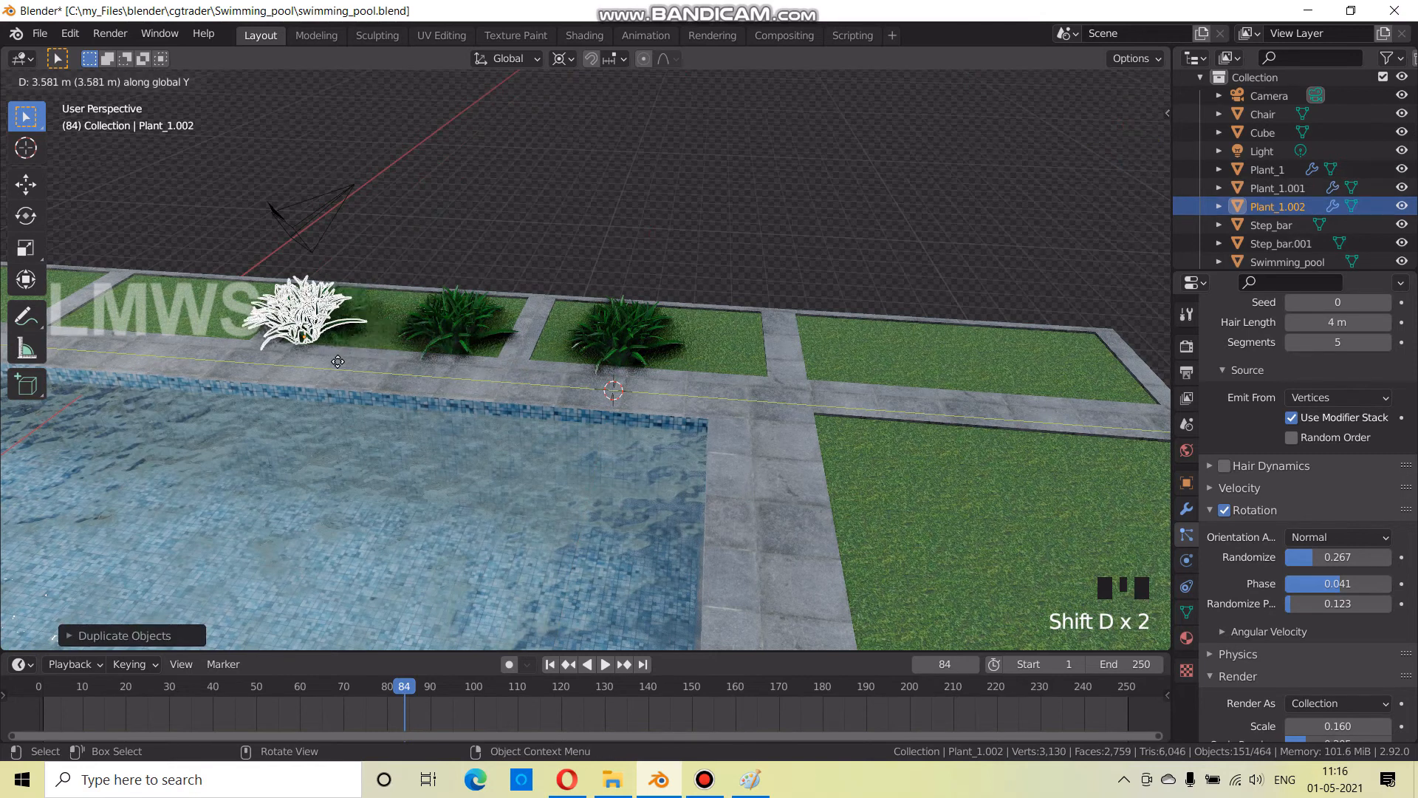
click(337, 361)
Place the second plant copy and change the particle emission seed of the first copy
click(458, 318)
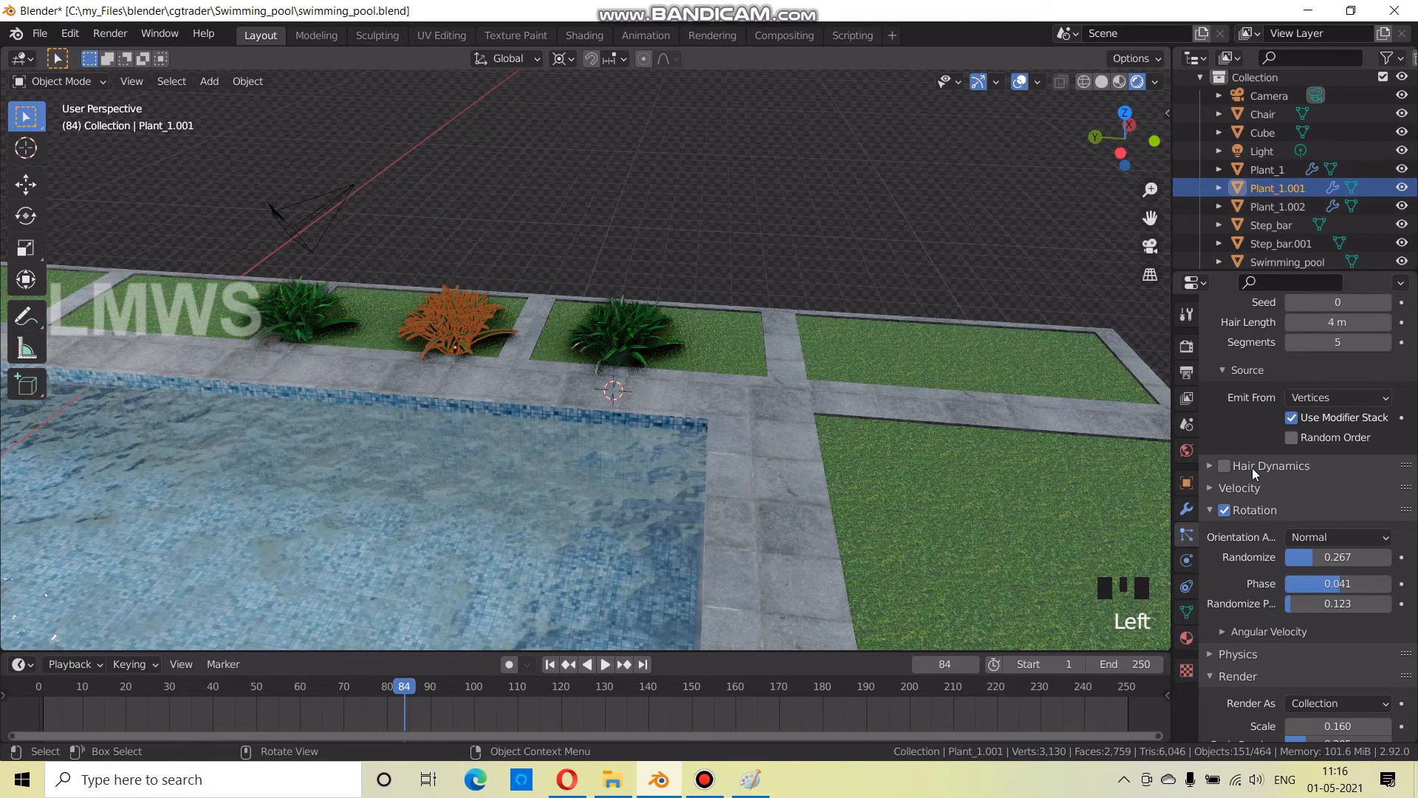
scroll(1387, 488, up, 6)
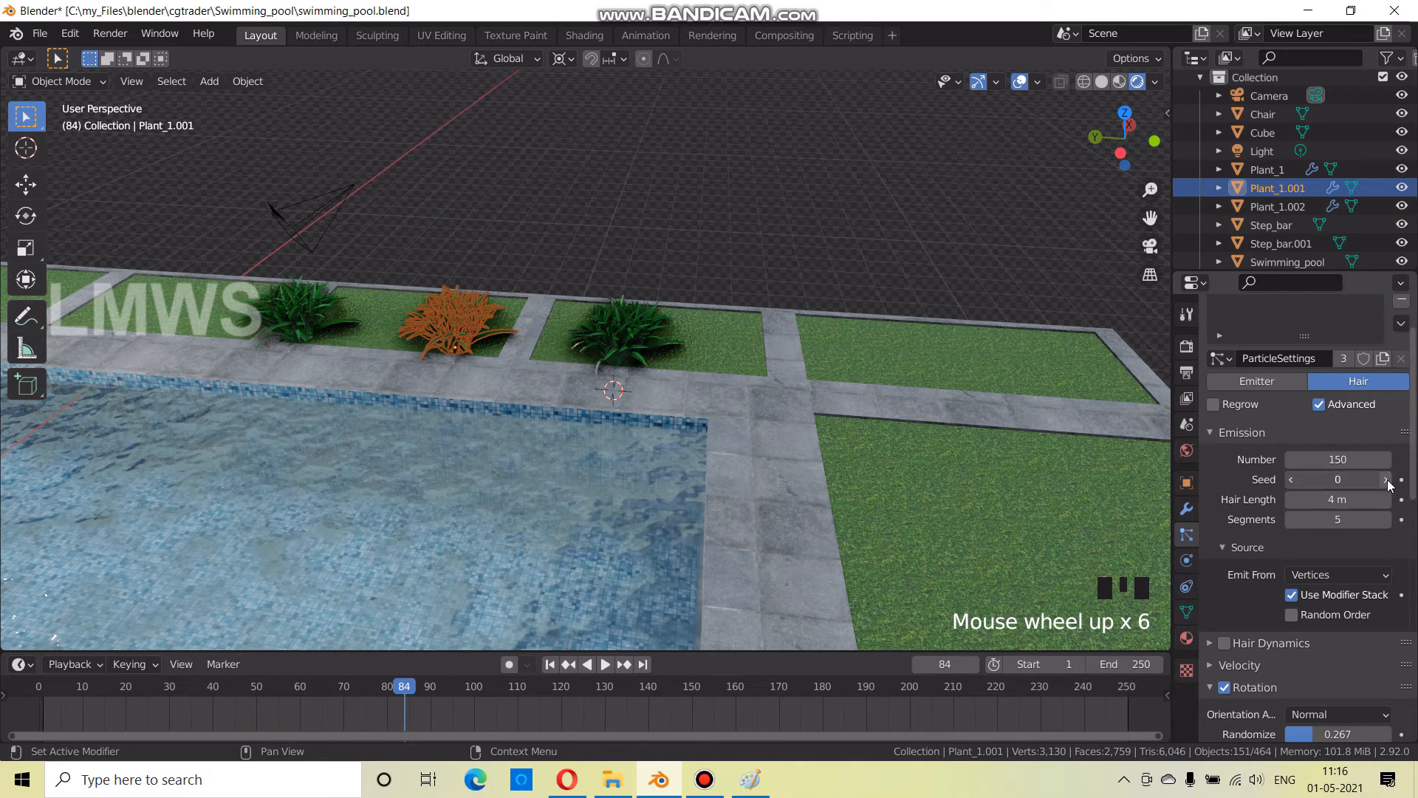
click(1386, 481)
click(1386, 480)
Set the particle emission seed of the second plant copy to 3
click(342, 340)
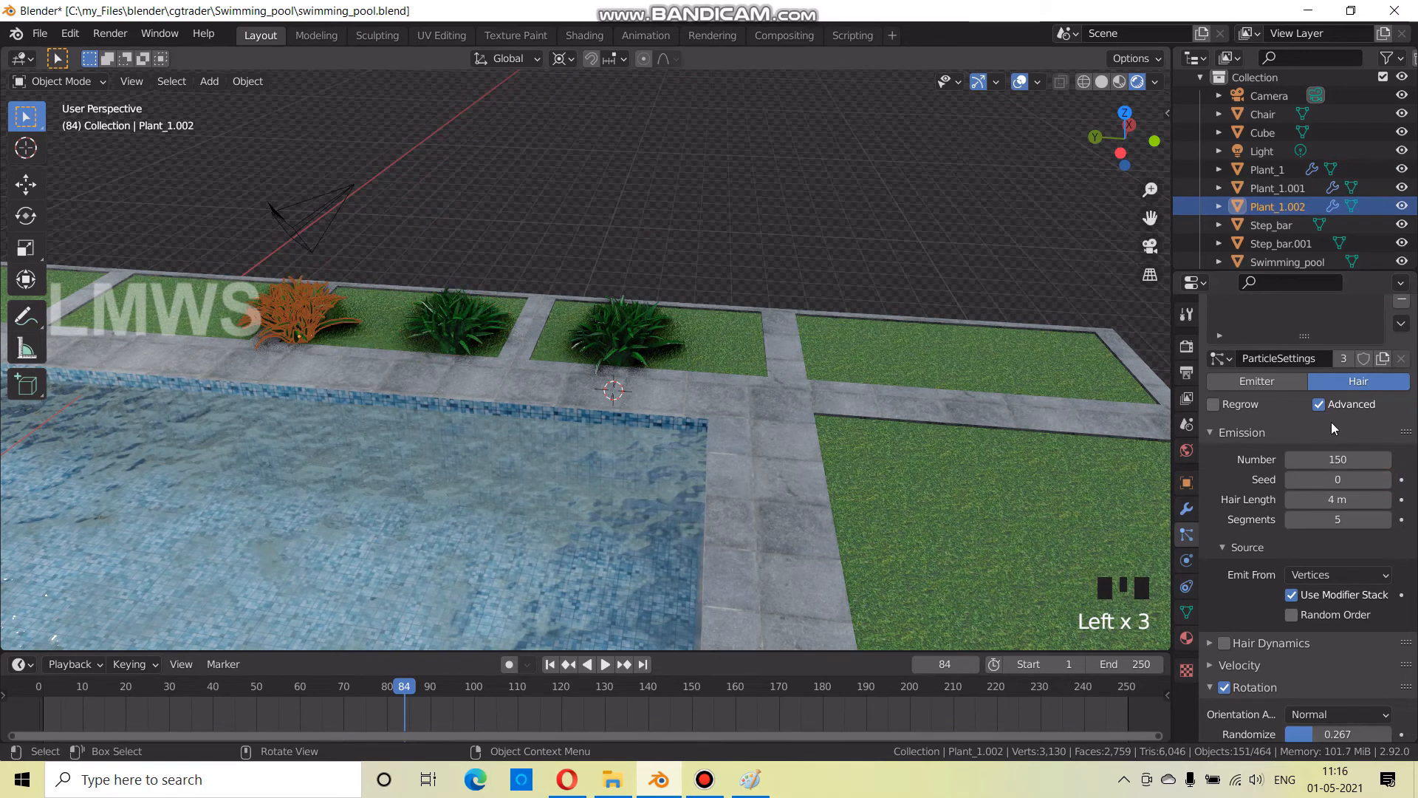
click(1386, 480)
click(1386, 480)
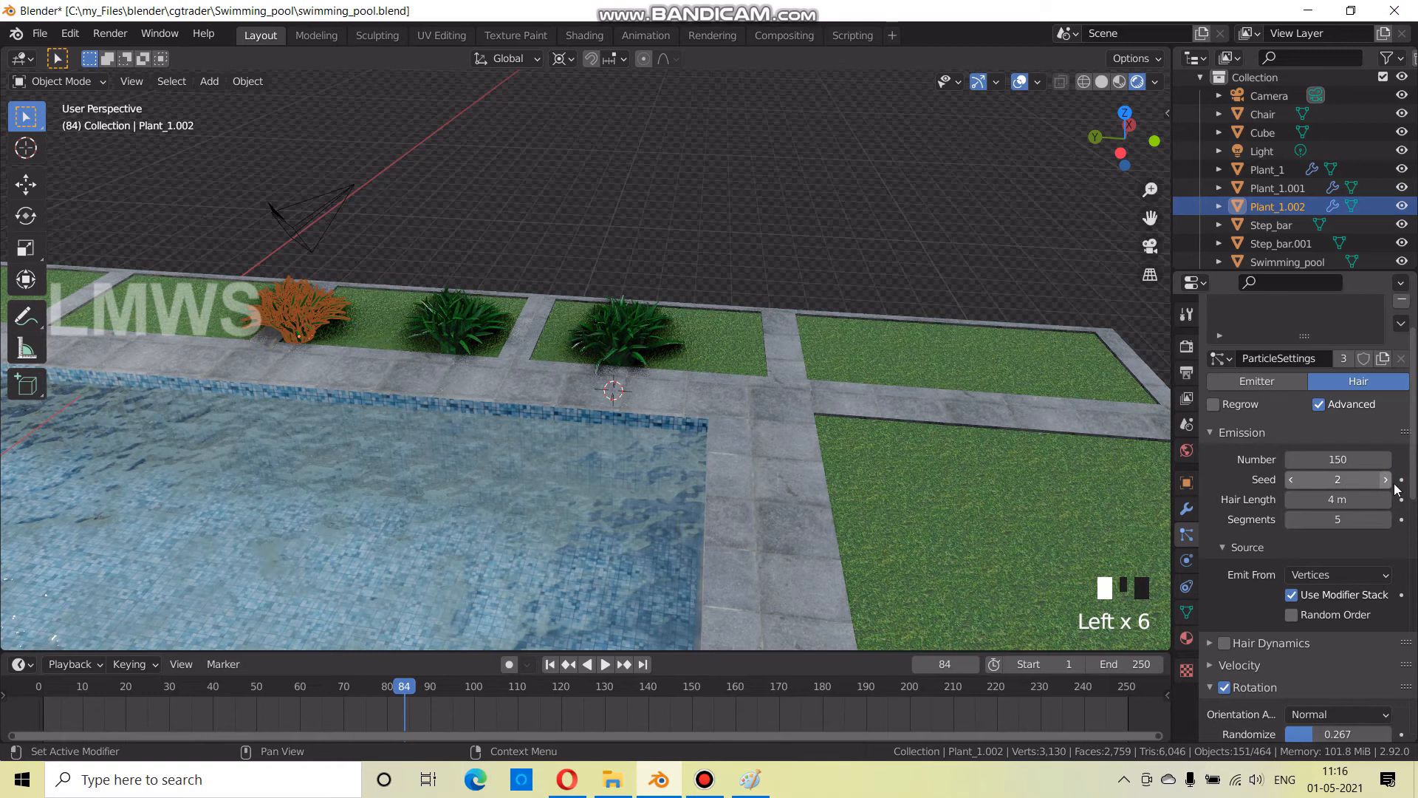
click(1372, 478)
text(D)
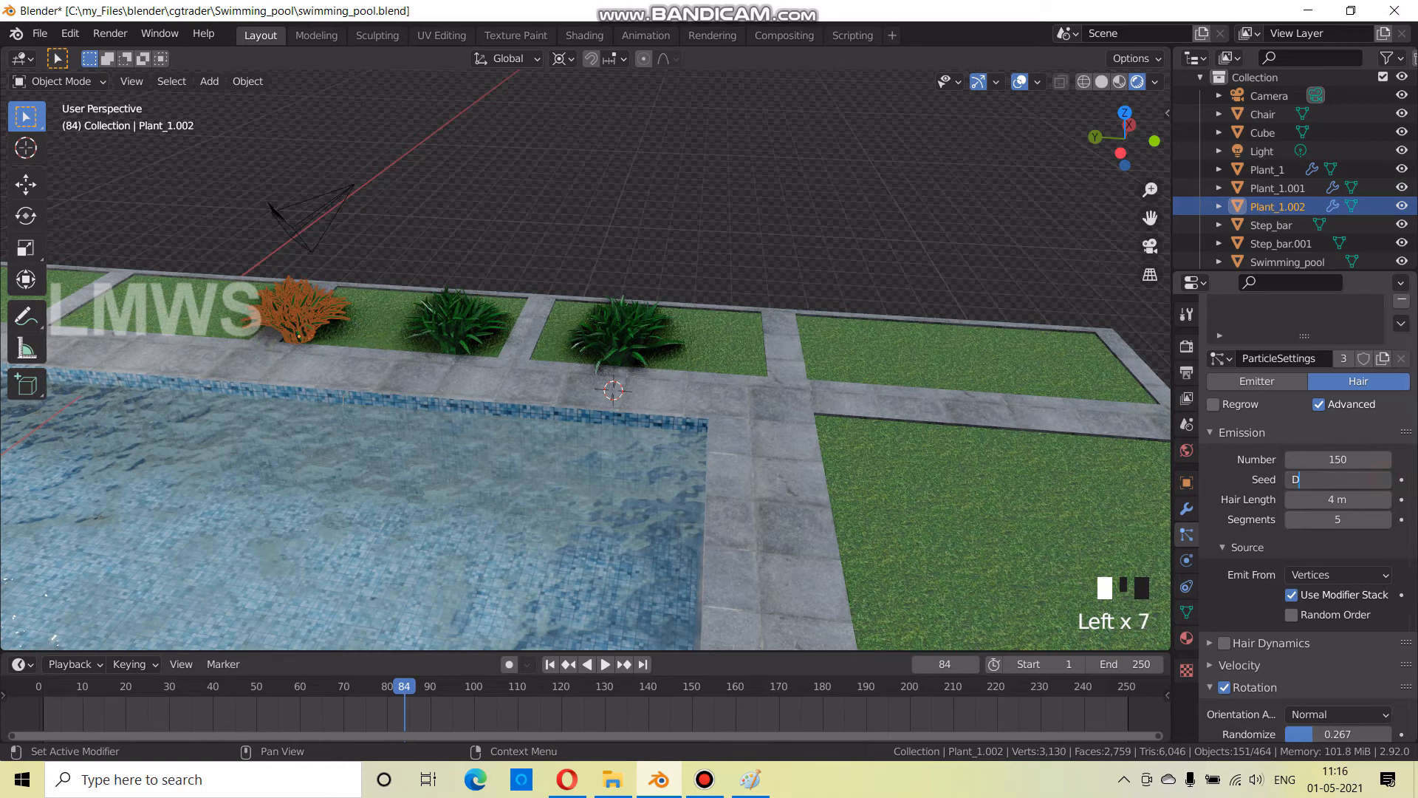
click(1185, 429)
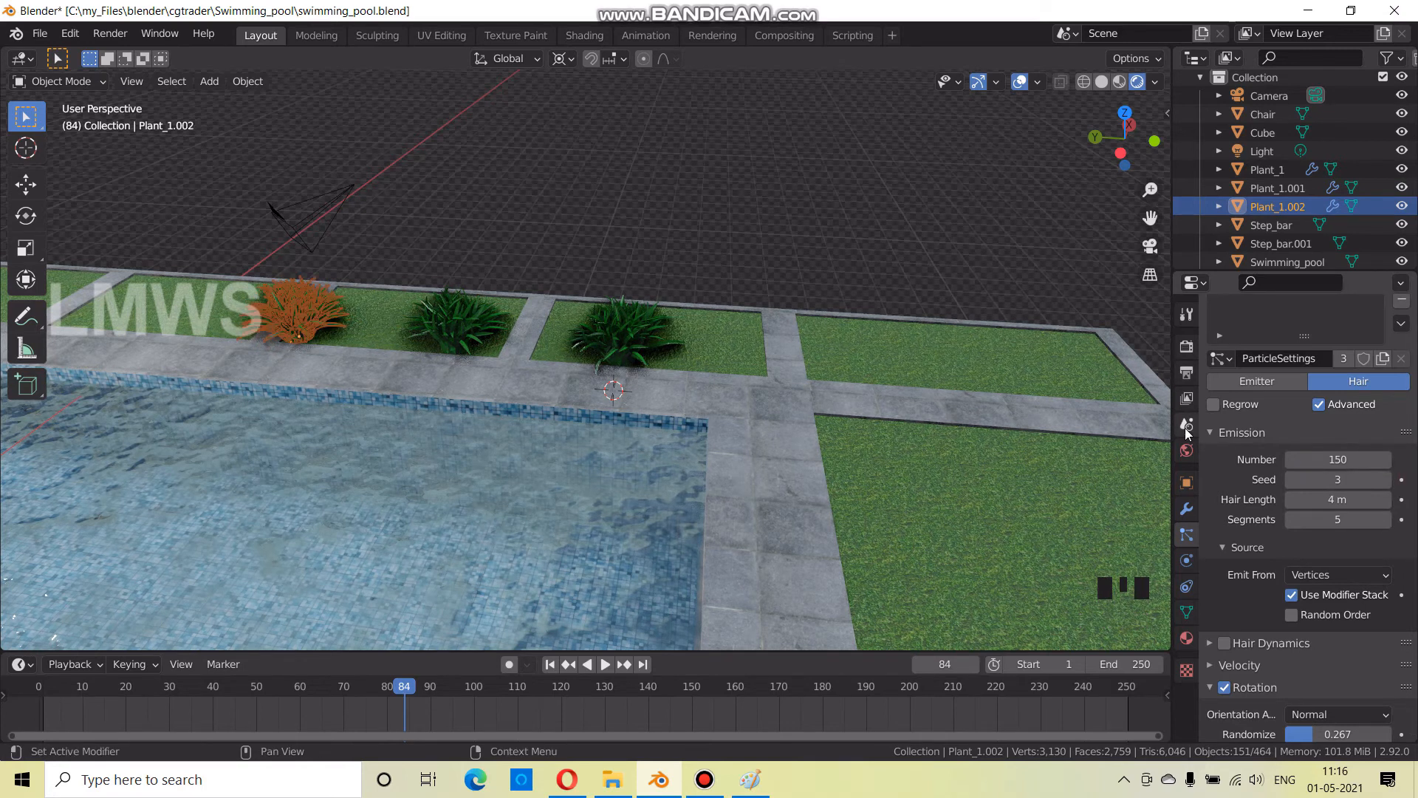
Duplicate the second plant copy further along the grass strip and set the new copy's particle seed to 4
scroll(367, 346, down, 1)
key(shift+d)
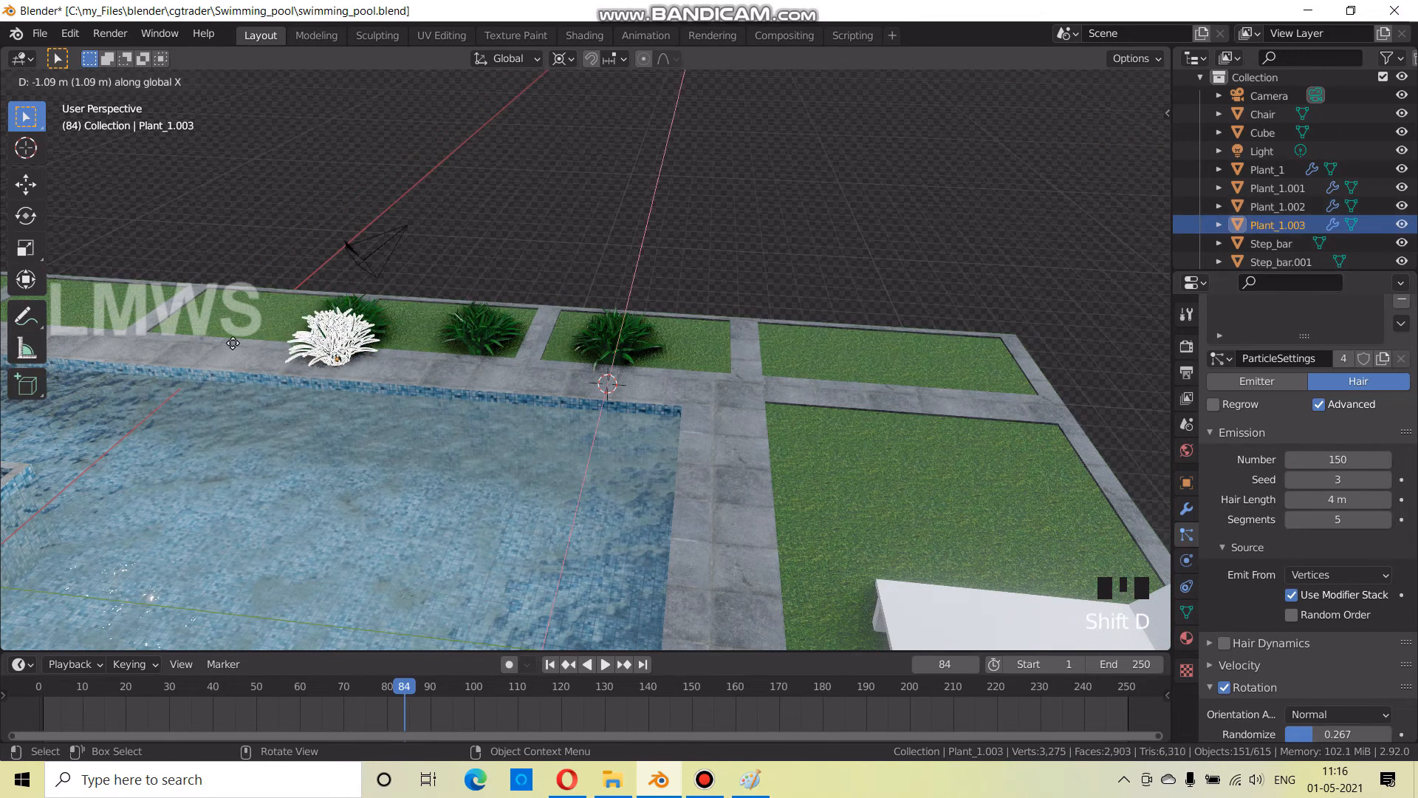
click(194, 347)
click(1339, 479)
key(Return)
Set the transform pivot point to Median Point and scale the newest plant down slightly
shift+middle_drag(244, 443, 613, 521)
scroll(534, 487, up, 2)
key(s)
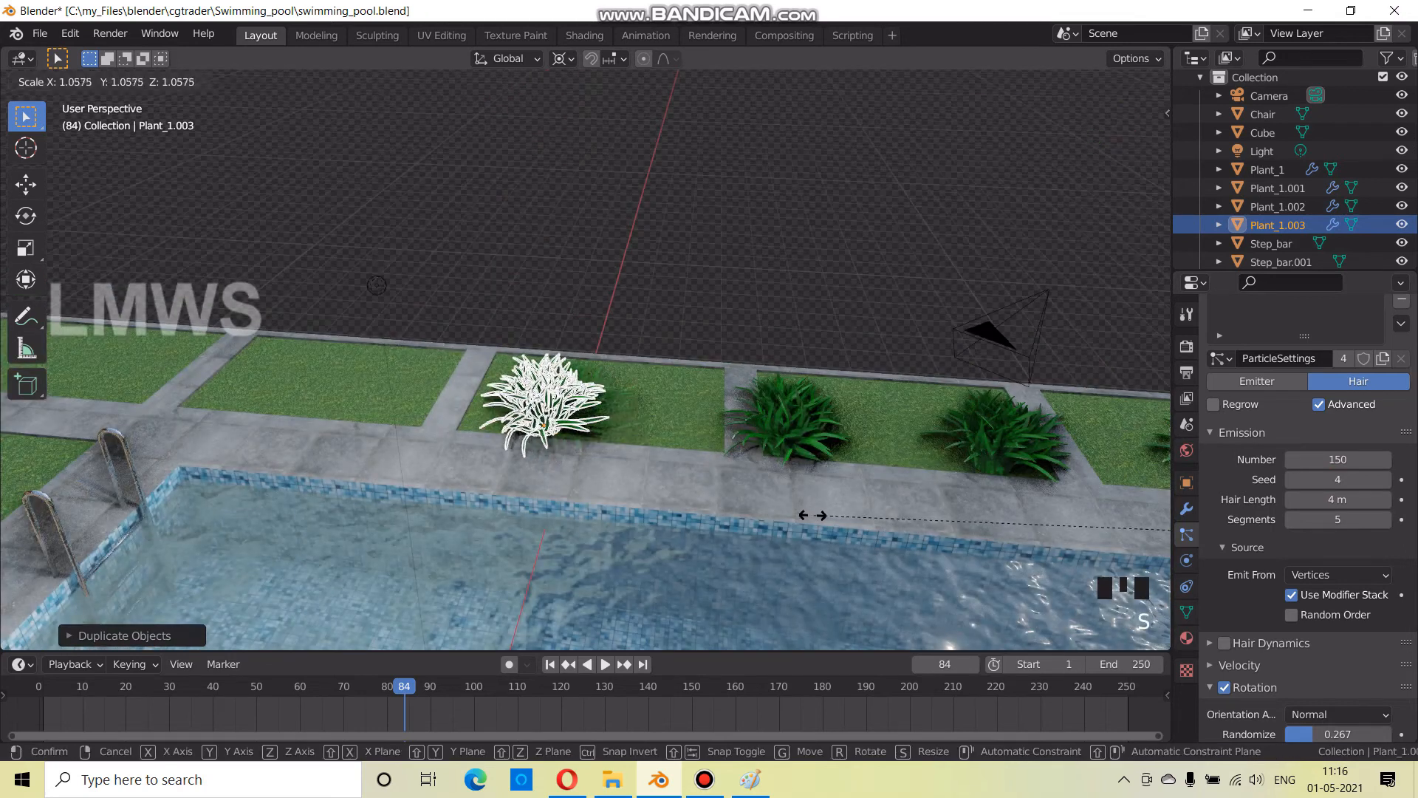
right_click(820, 515)
click(563, 58)
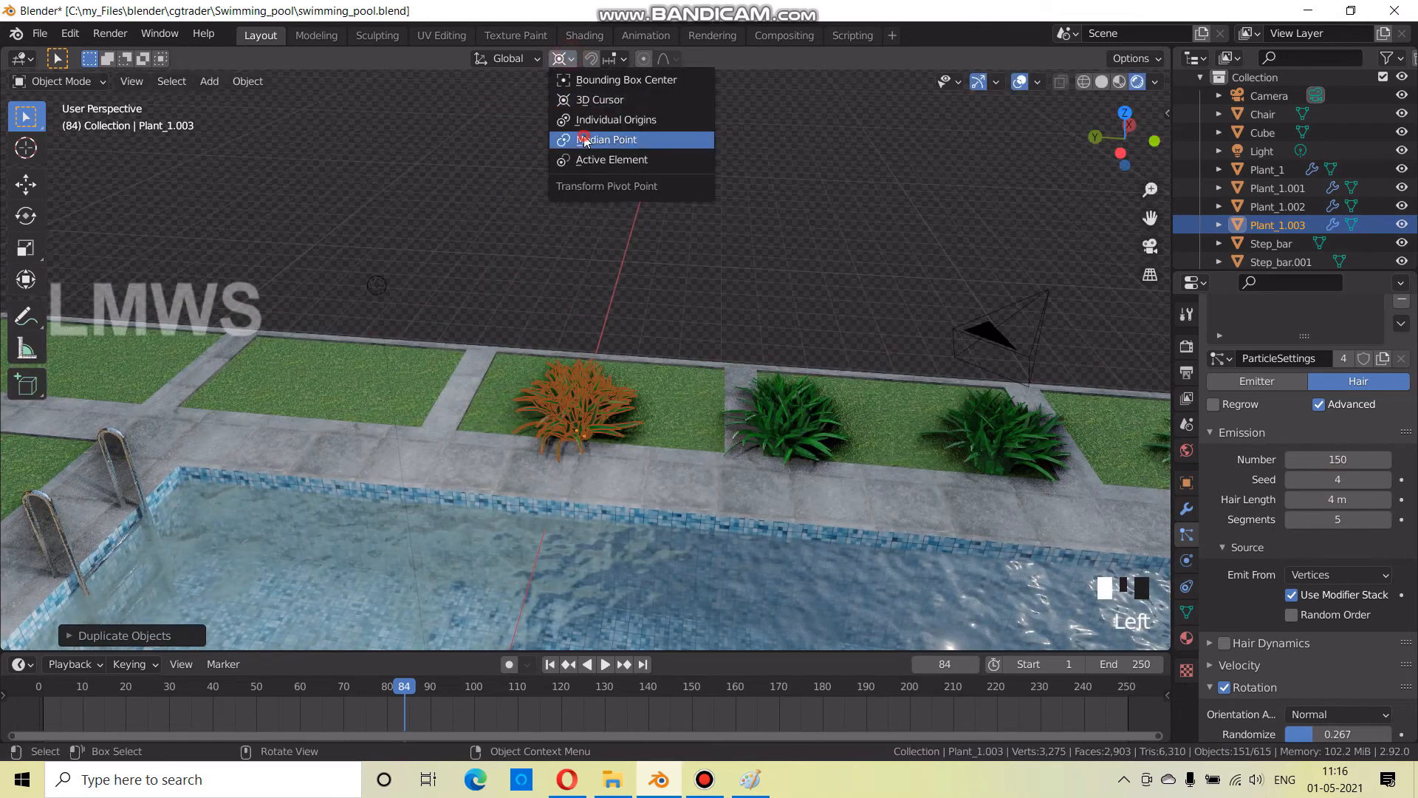
click(583, 140)
key(s)
click(462, 449)
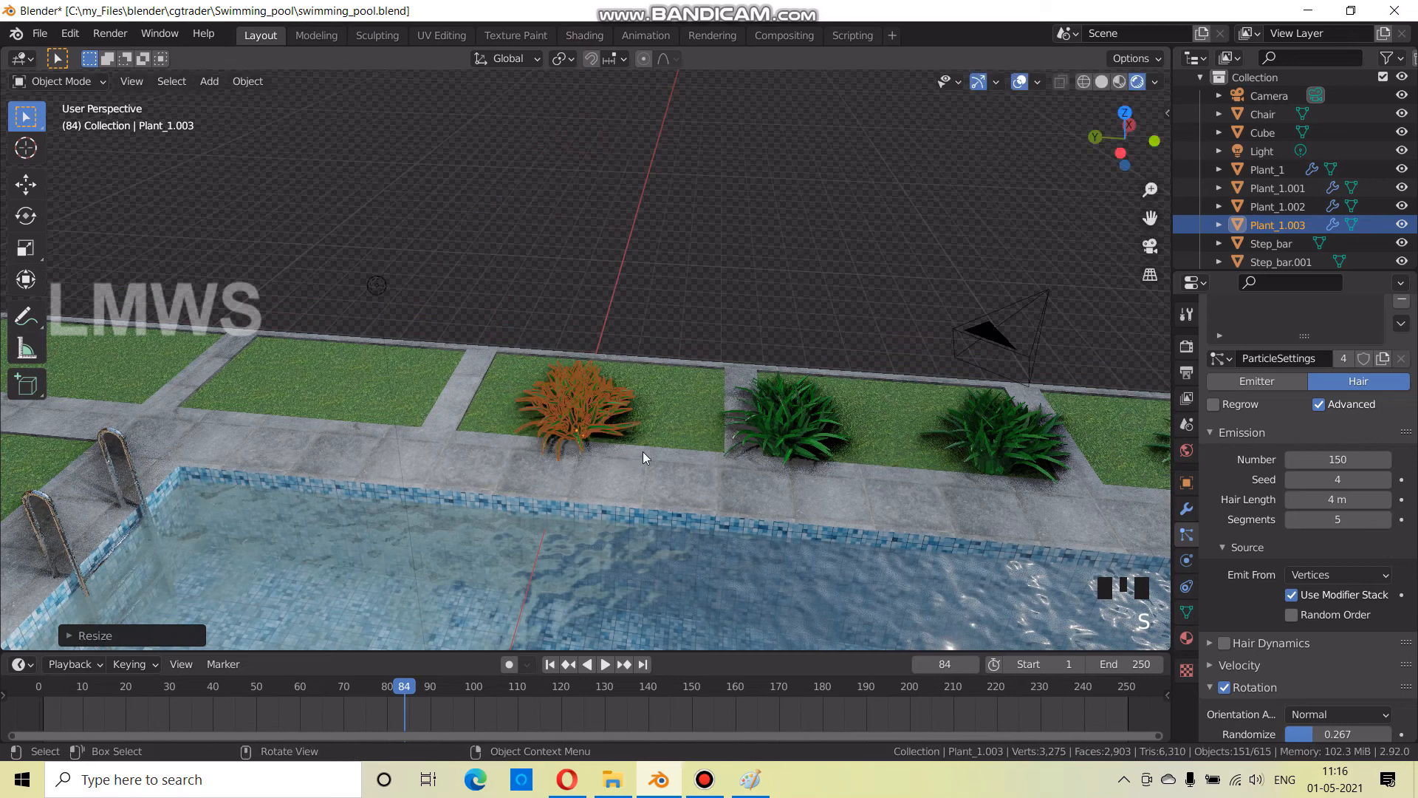
Duplicate the plant along Y, set the copy's particle seed to 5, and duplicate it once more along the strip
key(shift+d)
key(x)
key(y)
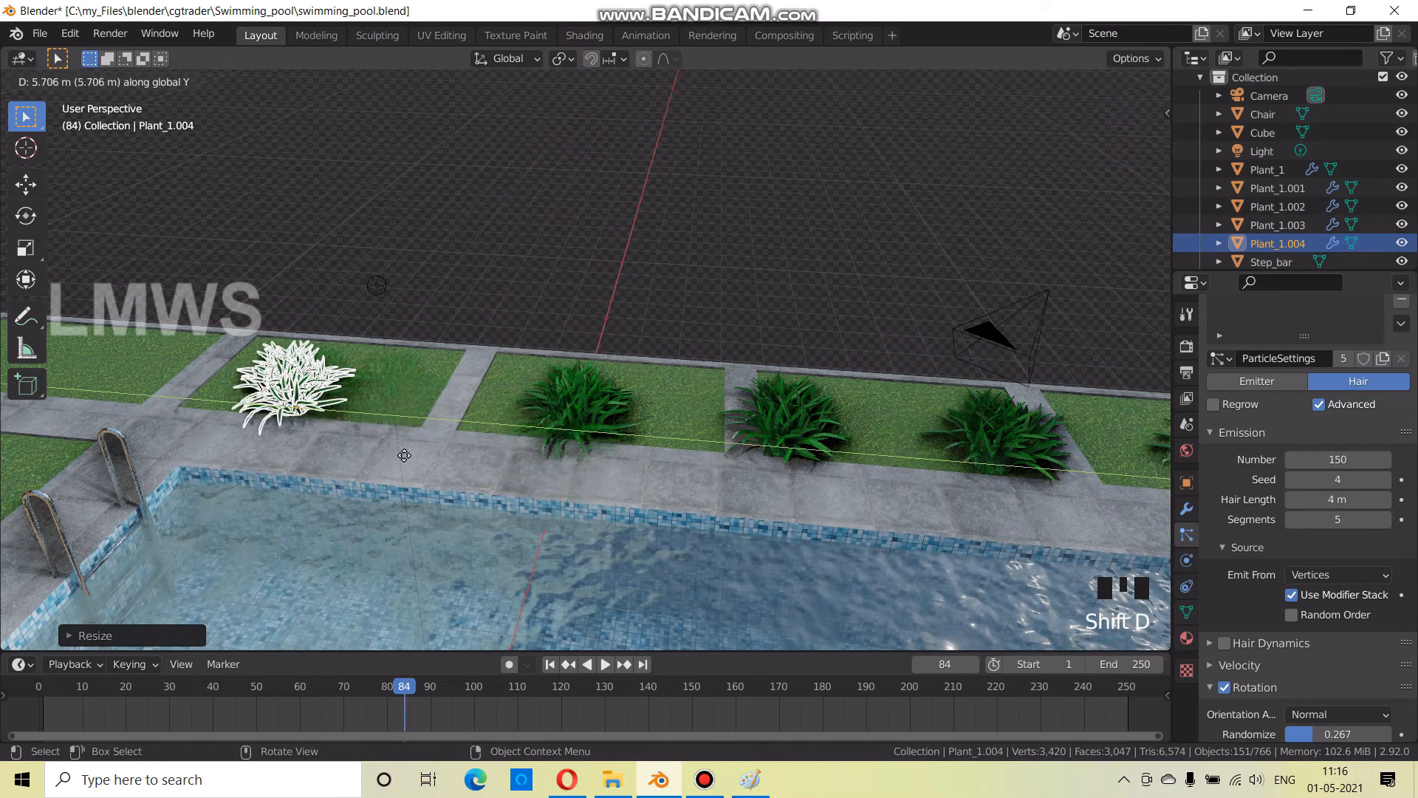
click(473, 458)
click(1329, 481)
text(5)
key(Return)
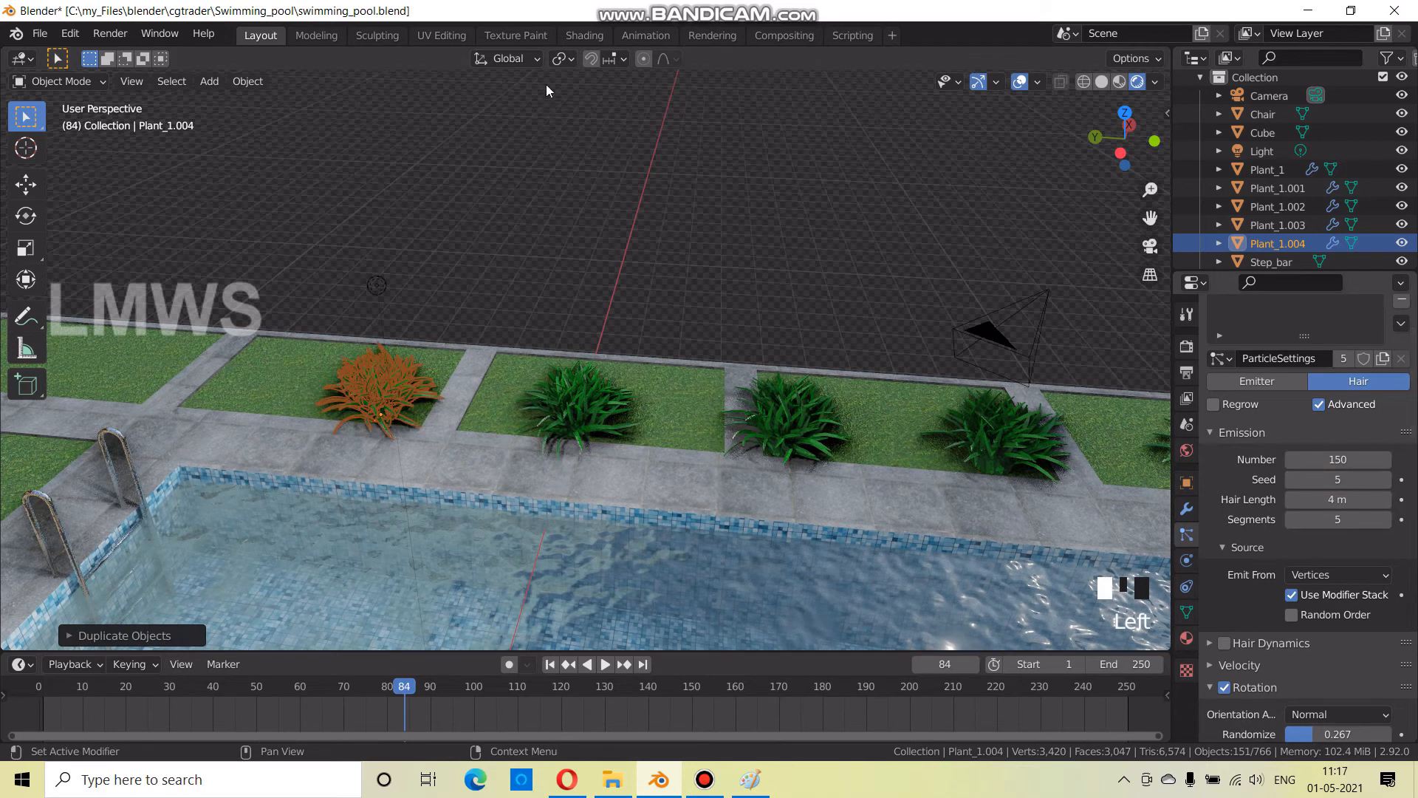
key(shift+d)
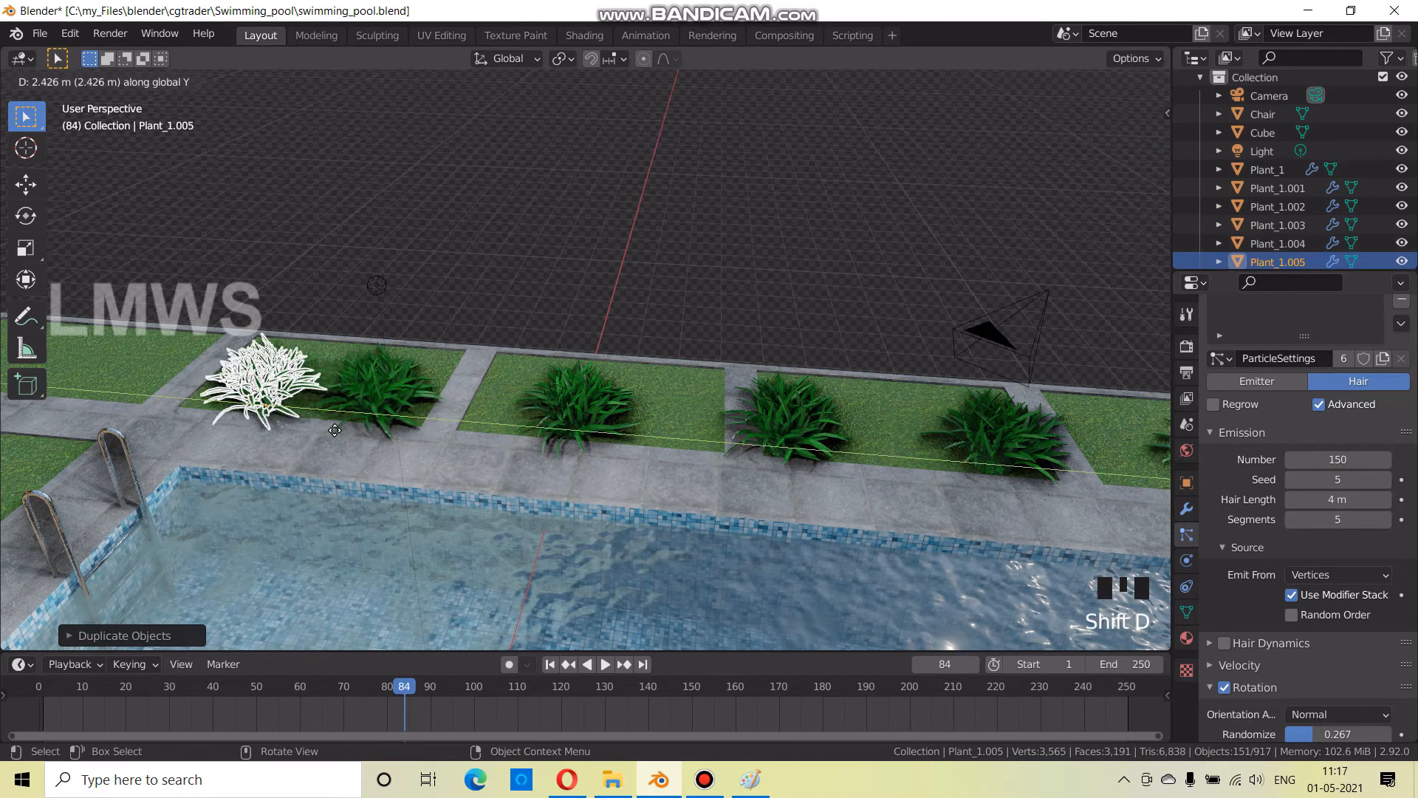
click(382, 452)
Duplicate the original plant in the negative Y direction, towards the unplanted end of the grass strip
scroll(762, 548, down, 5)
middle_drag(675, 536, 613, 460)
scroll(636, 485, up, 2)
click(637, 485)
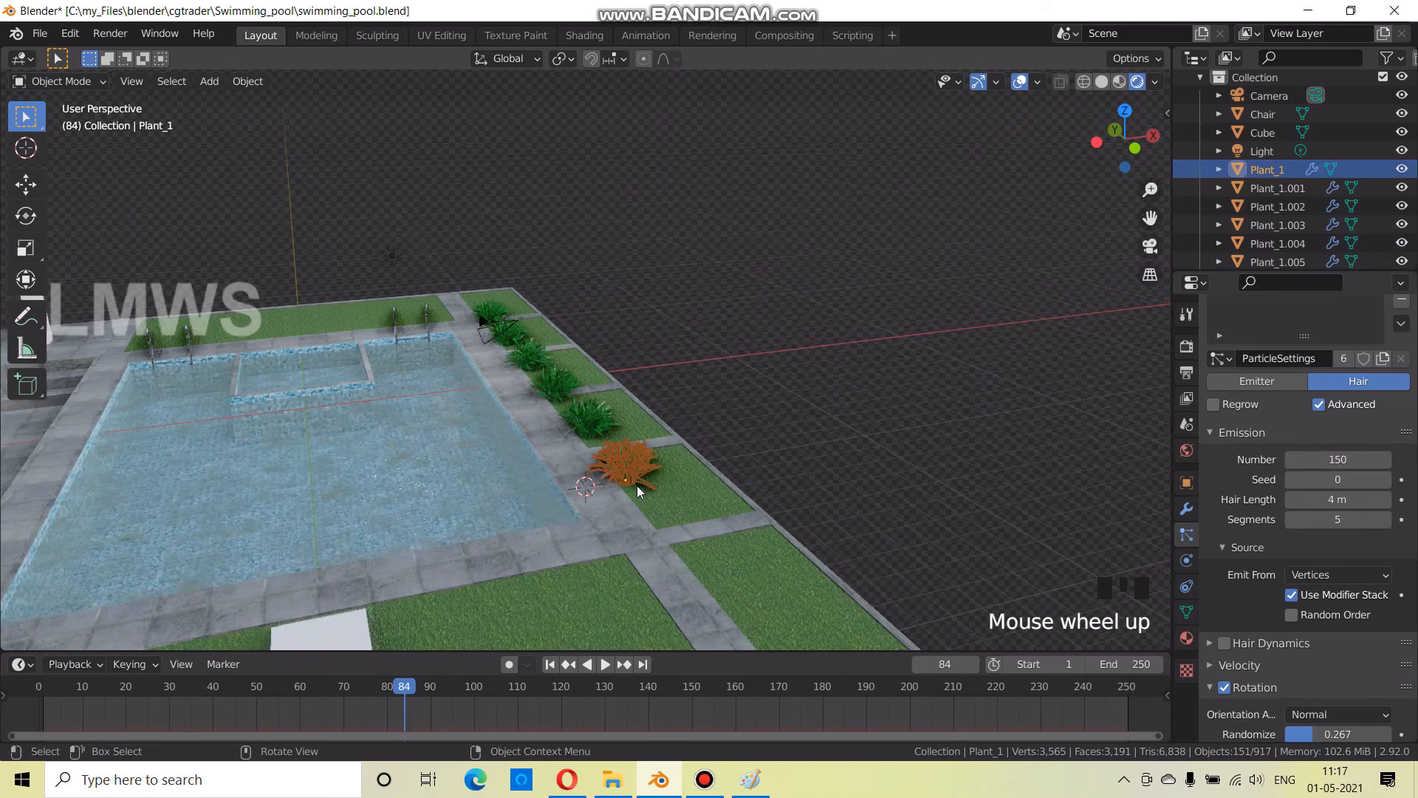
key(shift+d)
key(y)
click(666, 560)
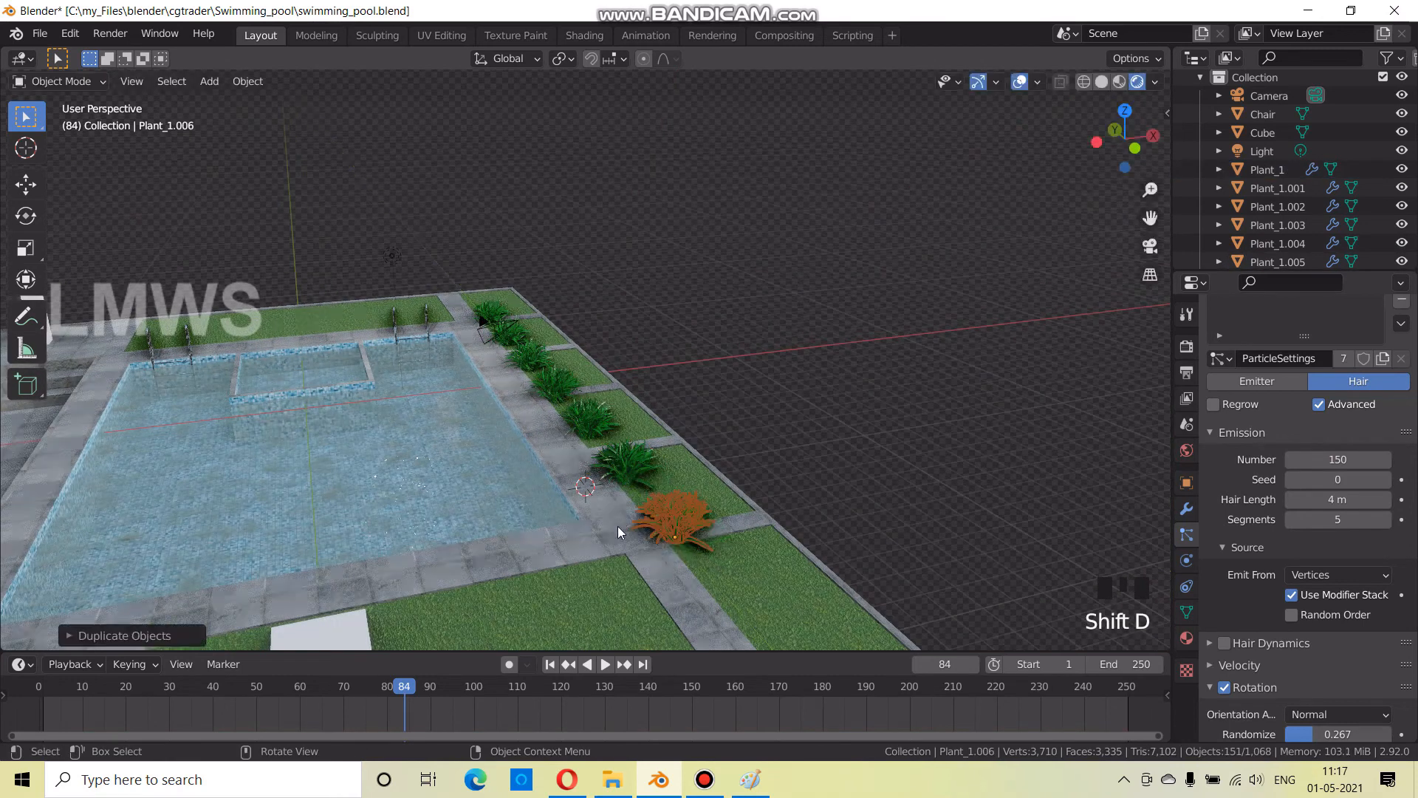
Duplicate the newest plant about 3.4 m further in negative Y, deselect everything, and save the file
middle_drag(666, 560, 741, 543)
key(shift+d)
key(y)
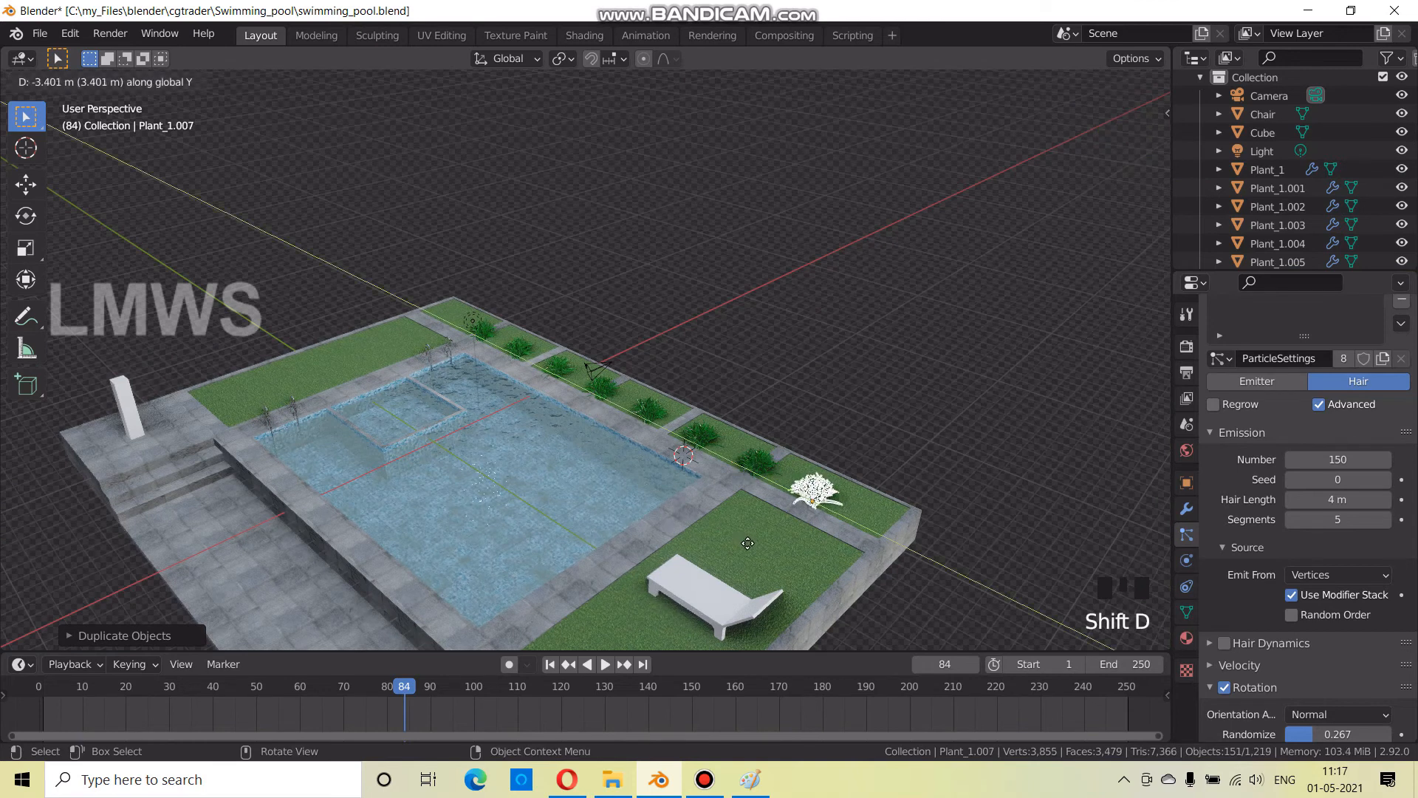
click(748, 543)
key(ctrl+s)
key(alt+a)
shift+middle_drag(663, 504, 702, 469)
key(ctrl+s)
UV-map all faces of the lounge chair with Cube Projection and save the file
scroll(745, 375, up, 2)
click(770, 366)
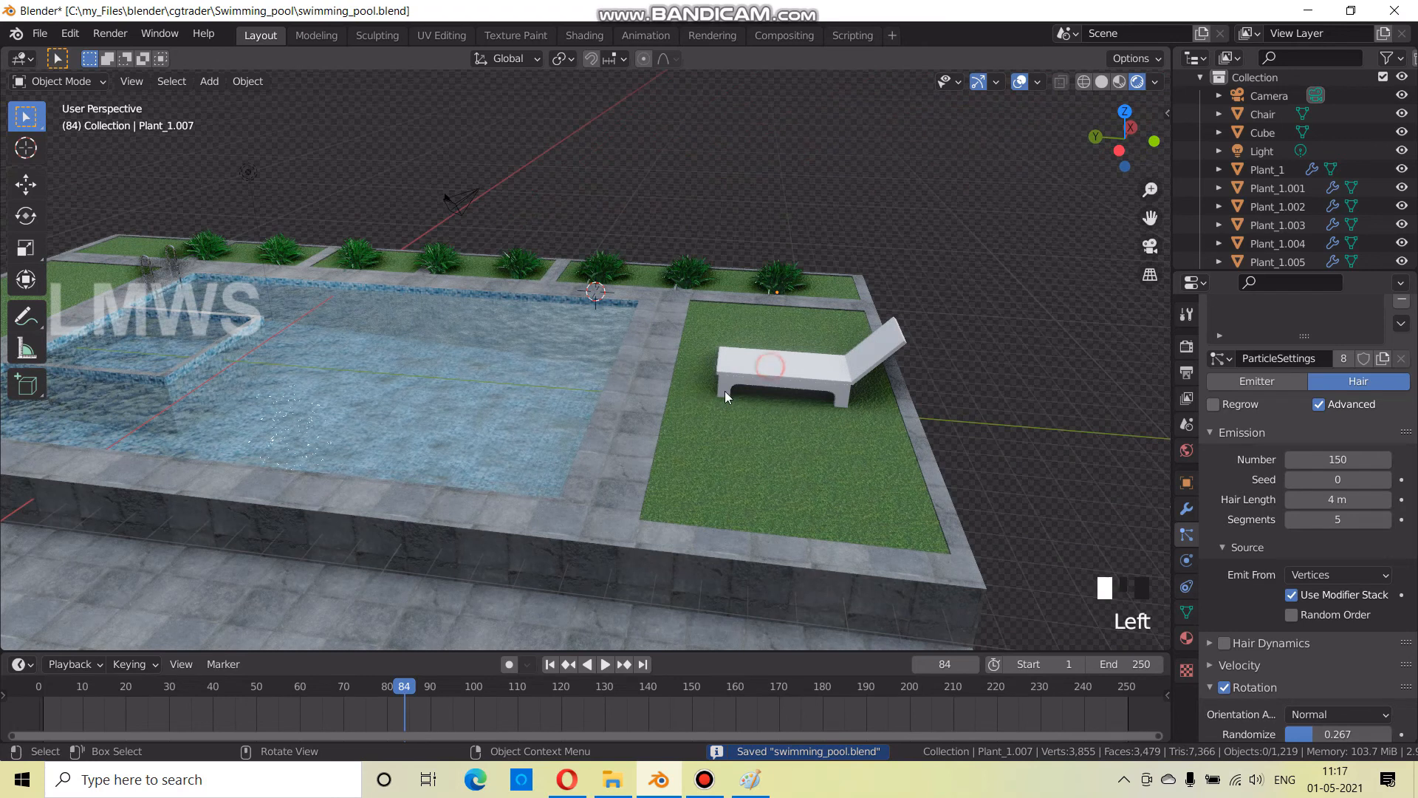
key(Tab)
scroll(835, 374, up, 2)
key(a)
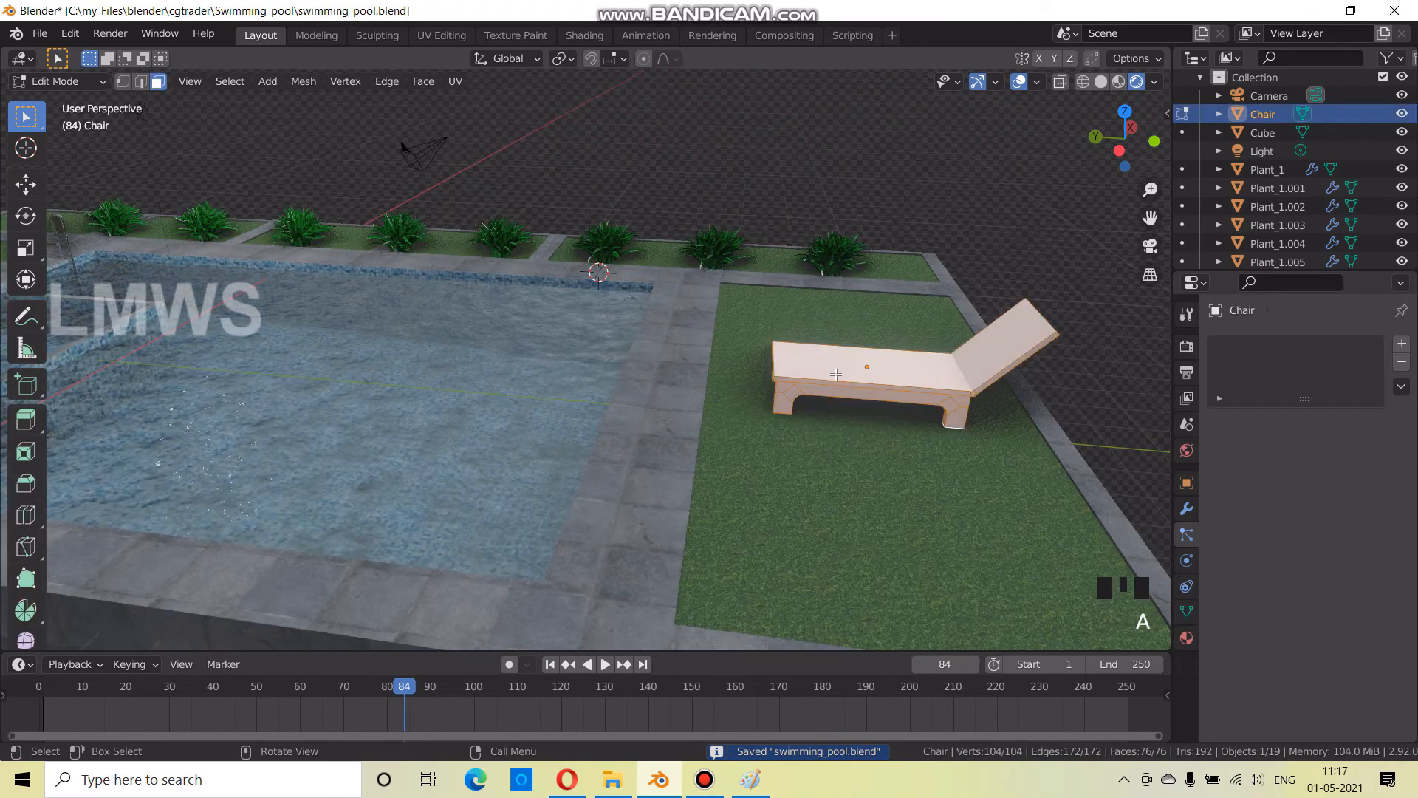
key(u)
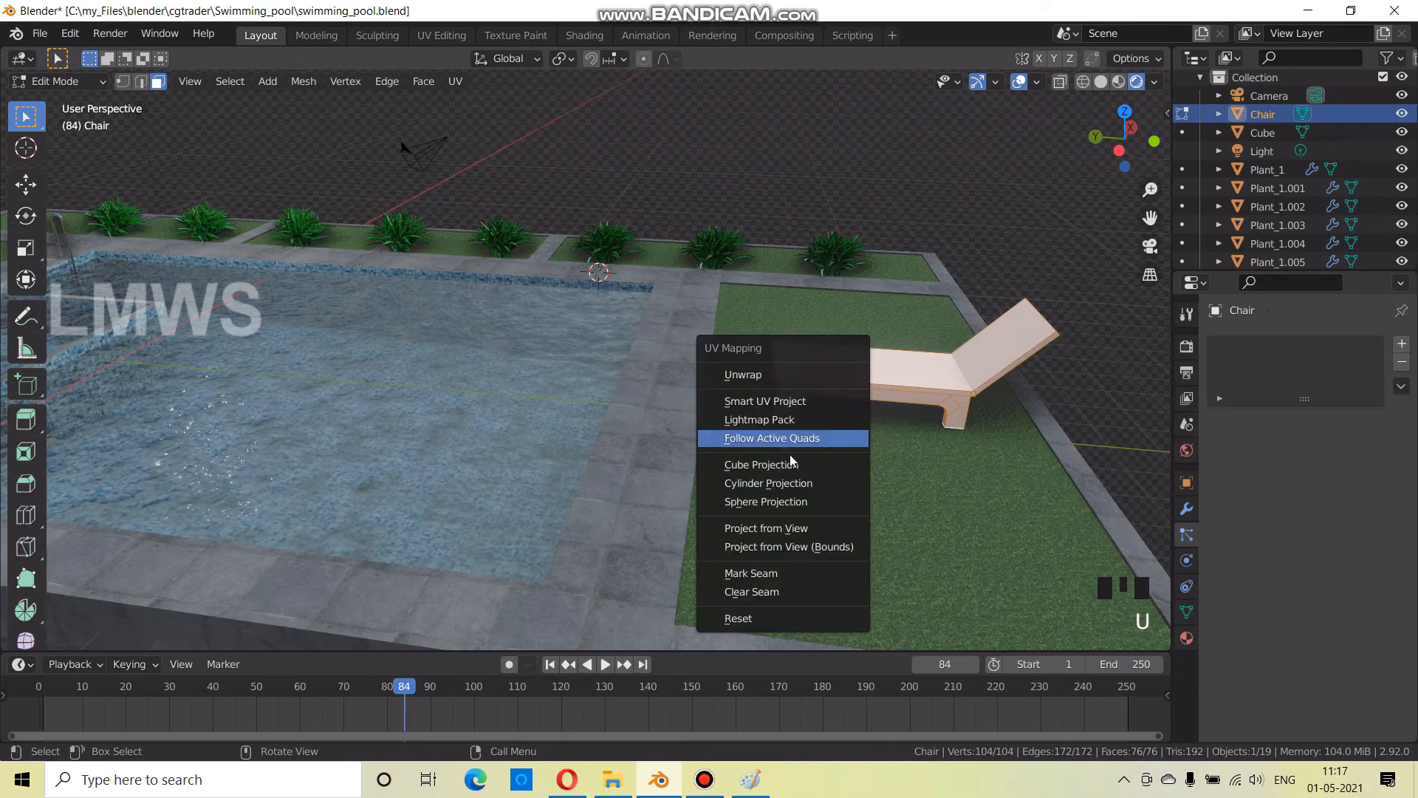
click(849, 464)
key(ctrl+s)
key(ctrl+s)
key(ctrl+s)
key(Tab)
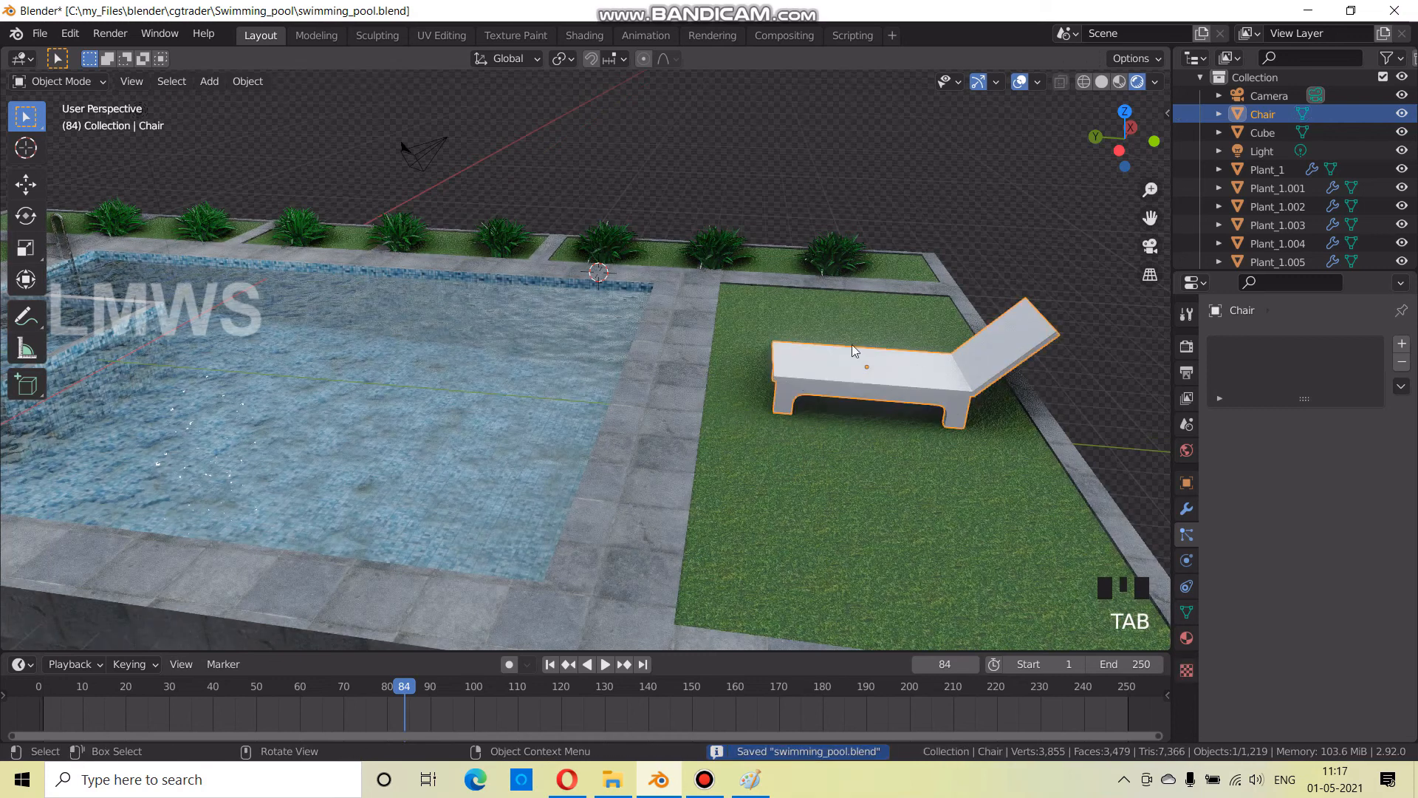
click(1403, 345)
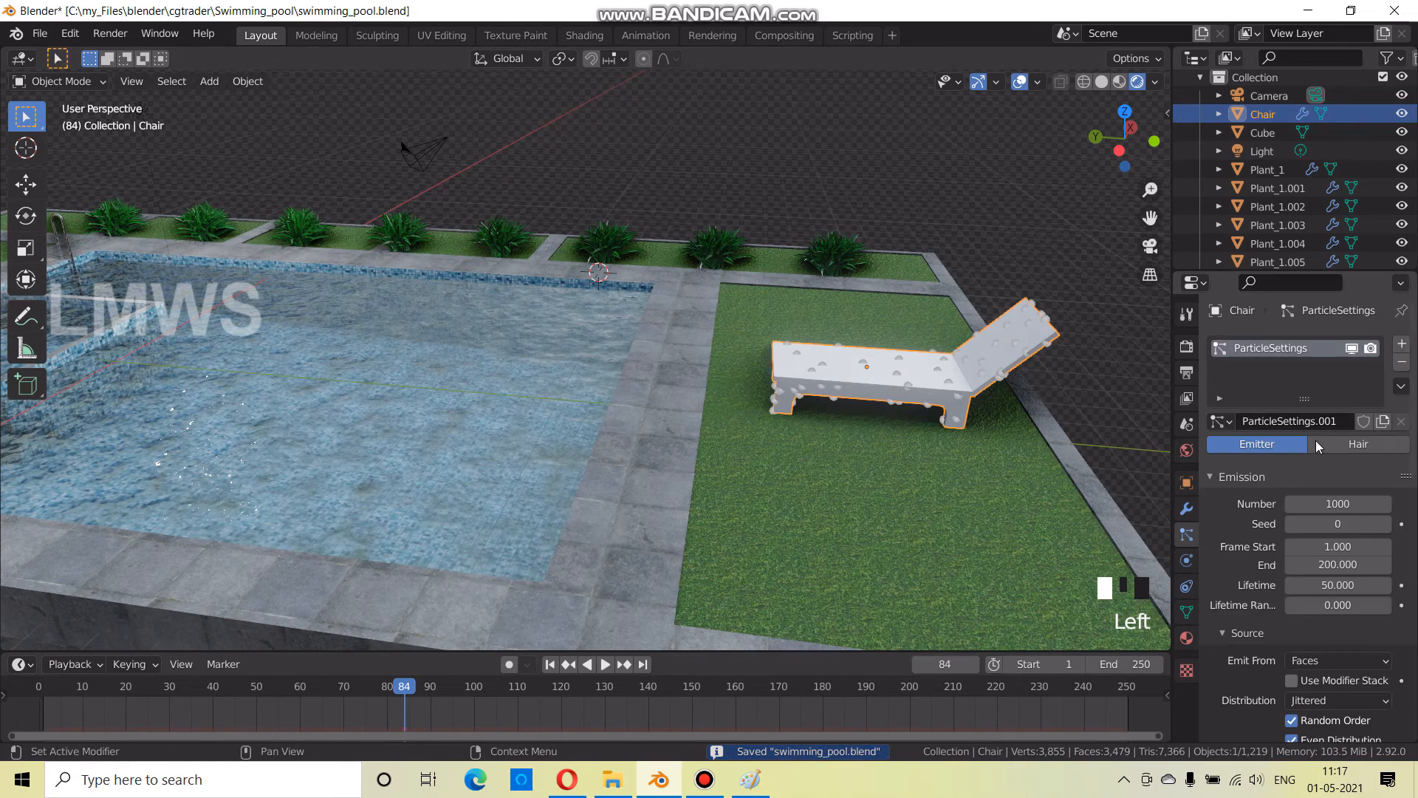
click(1403, 362)
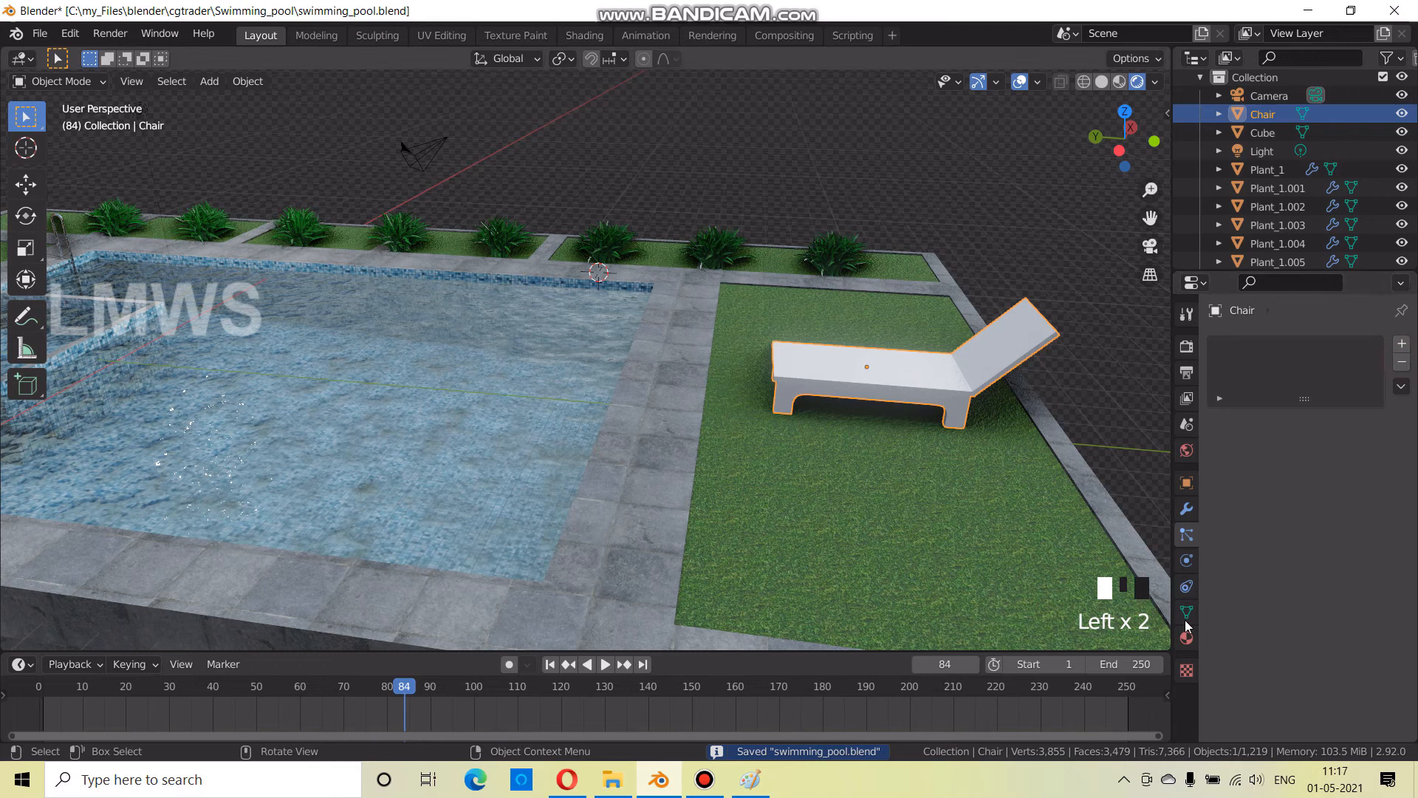
click(1403, 361)
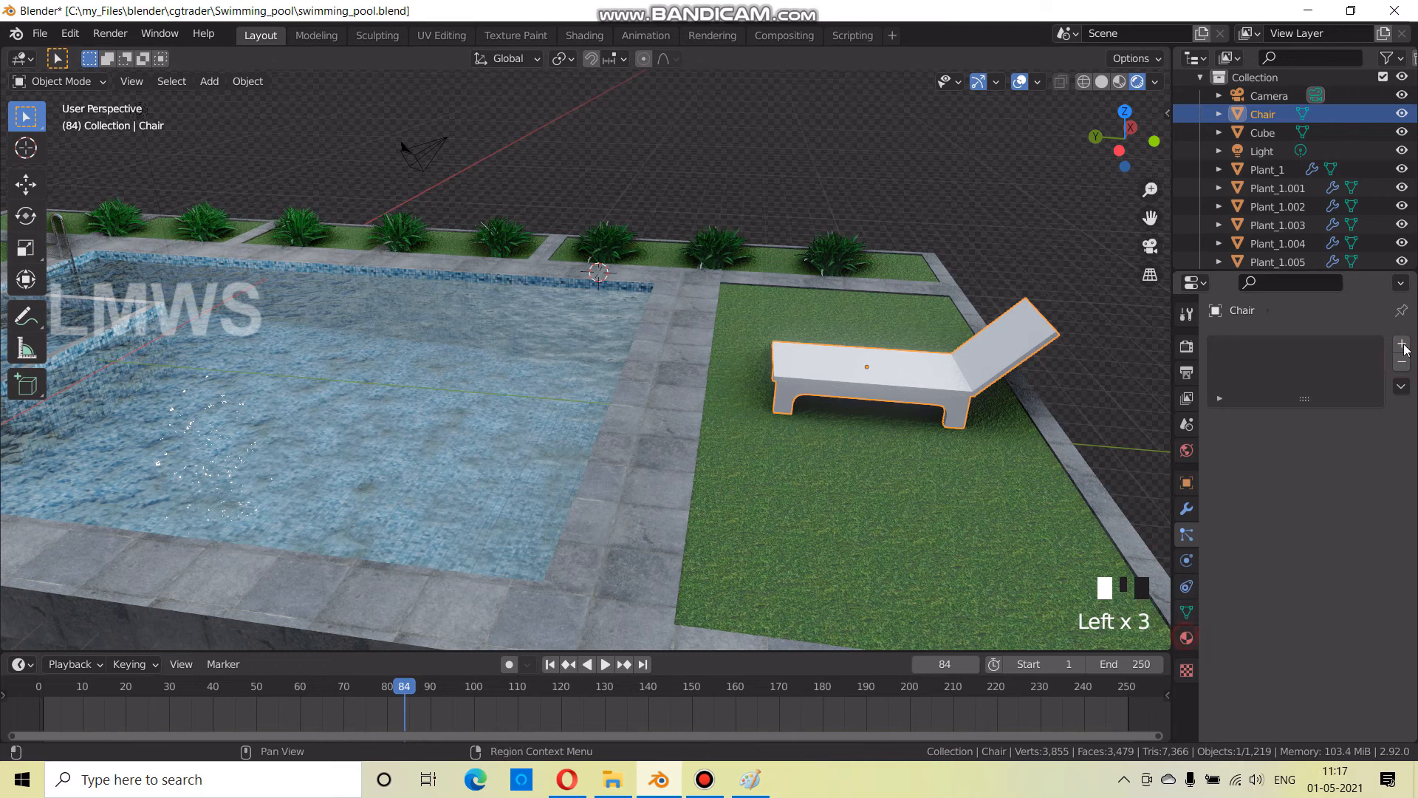
Add a new material to the lounge chair, name it Chair, and save the file
click(1187, 637)
click(1322, 421)
double_click(1263, 420)
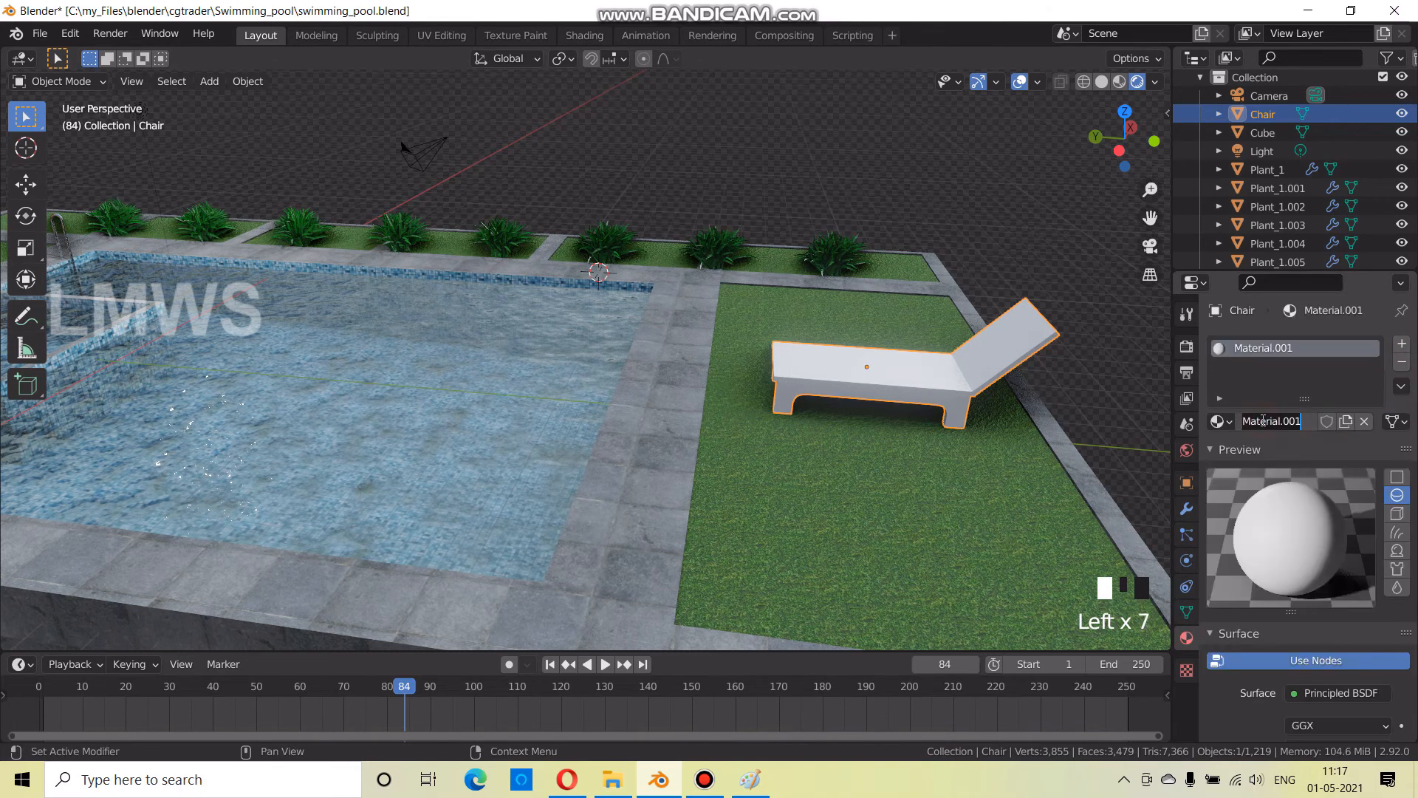
text(Chair)
key(Return)
key(ctrl+s)
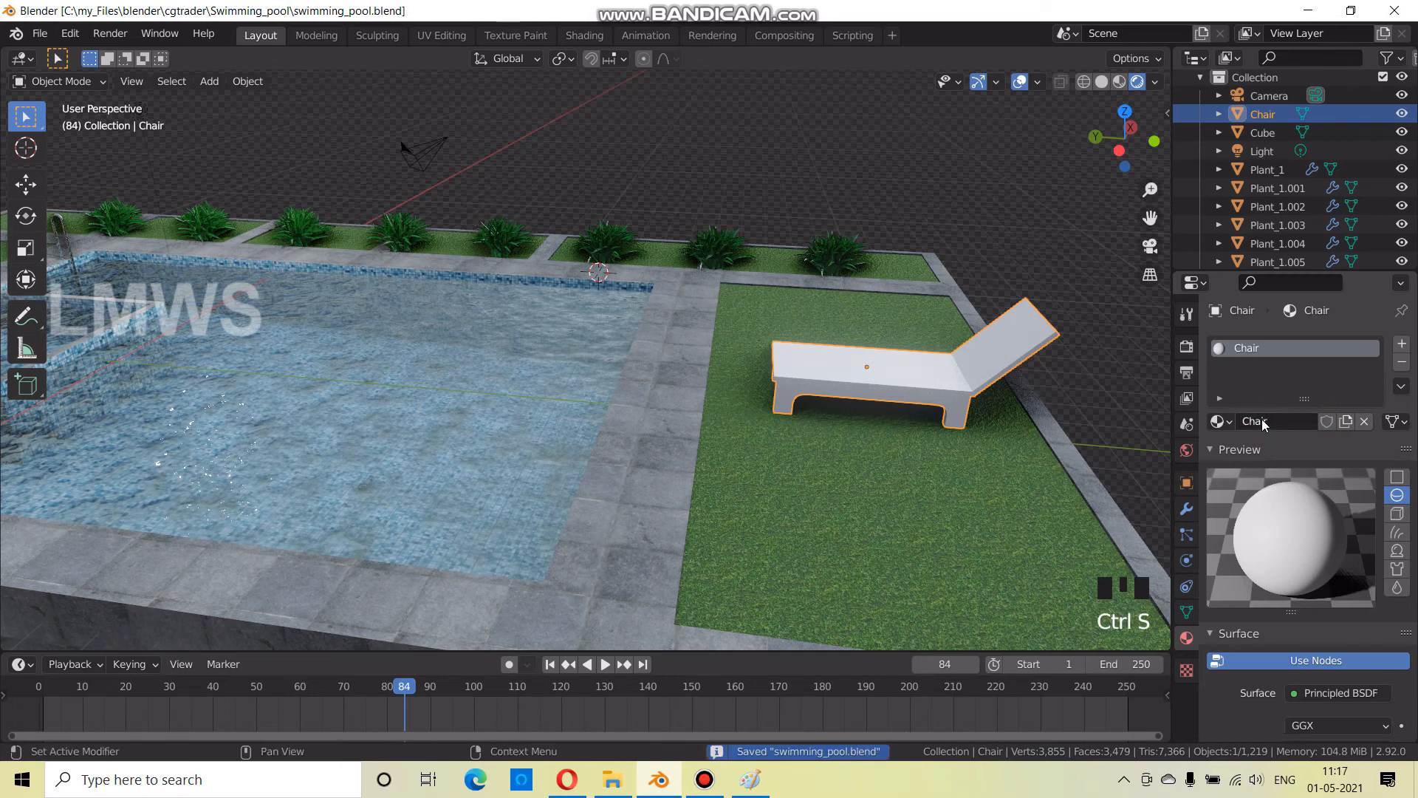
Switch to the Opera browser and save the first wooden texture image, from Unsplash, into the Swimming_pool folder as a JPEG
scroll(1262, 530, down, 2)
scroll(1263, 533, down, 3)
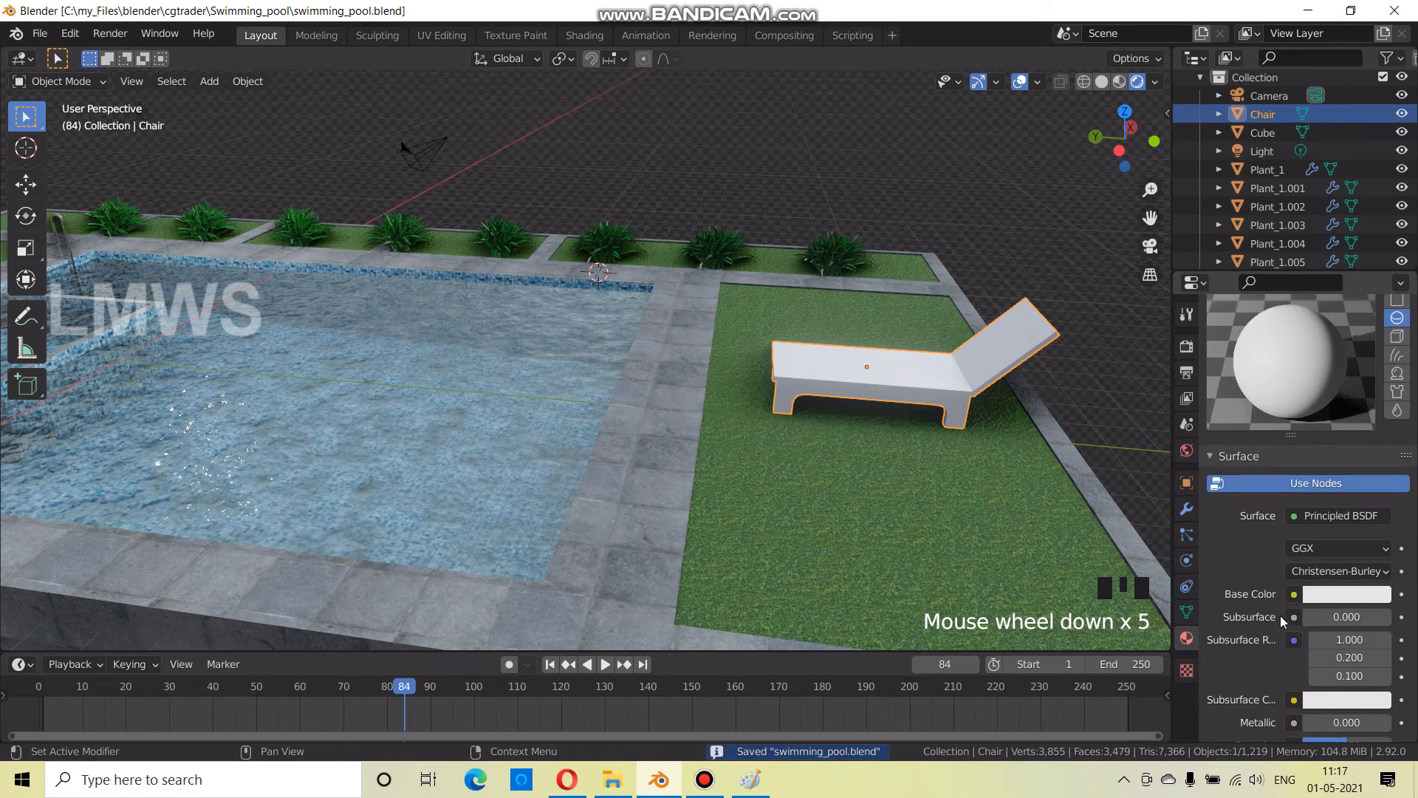
click(568, 779)
click(573, 14)
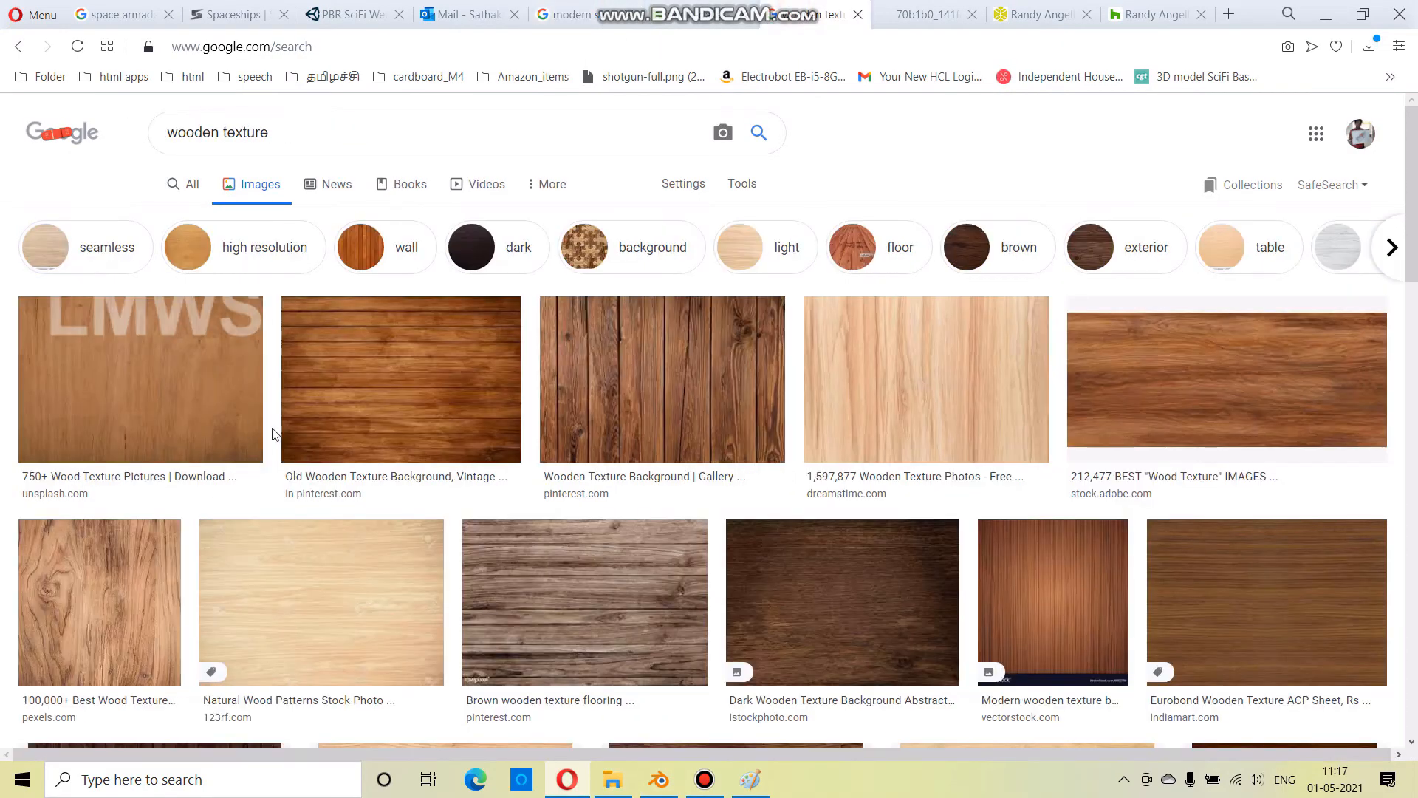
click(184, 369)
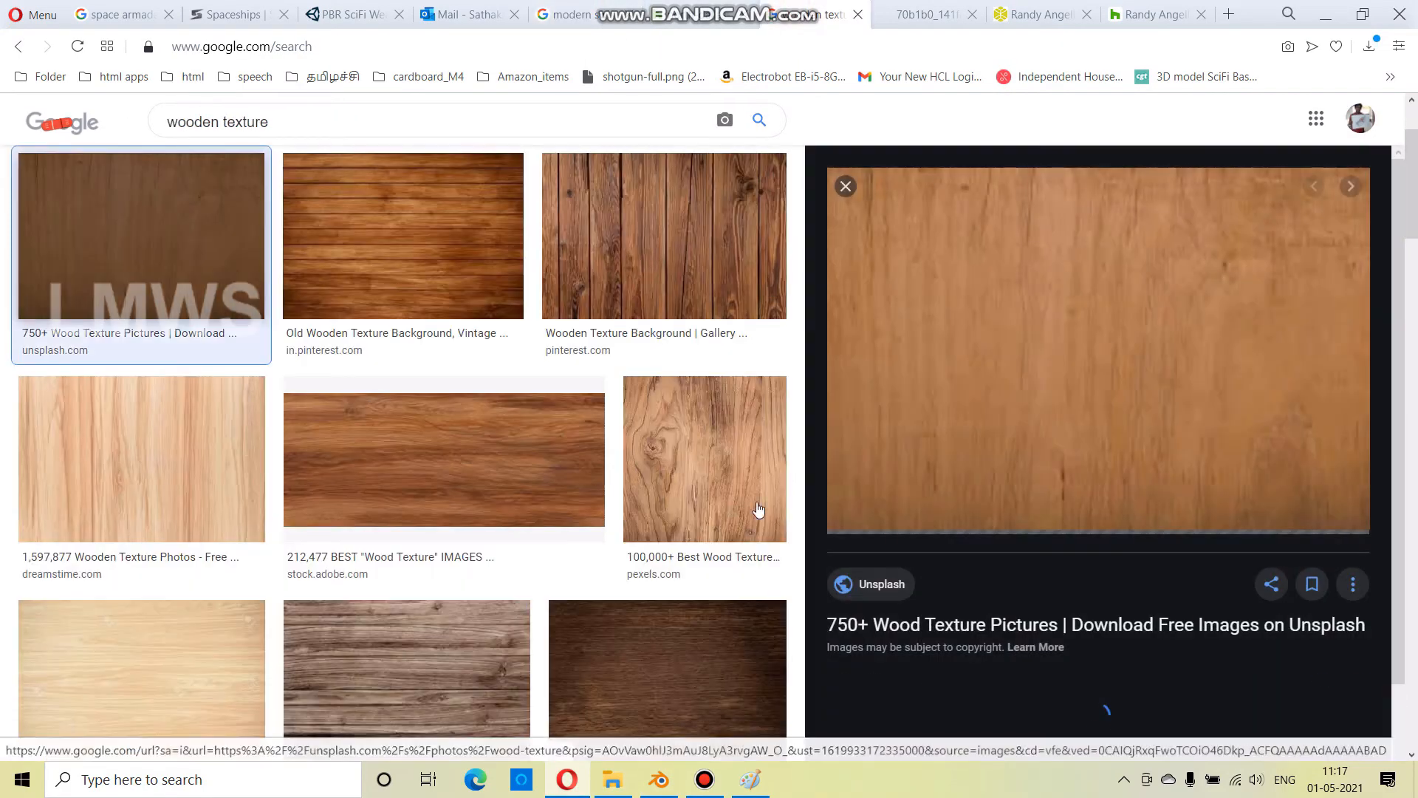
right_click(1006, 362)
right_click(958, 356)
click(1013, 550)
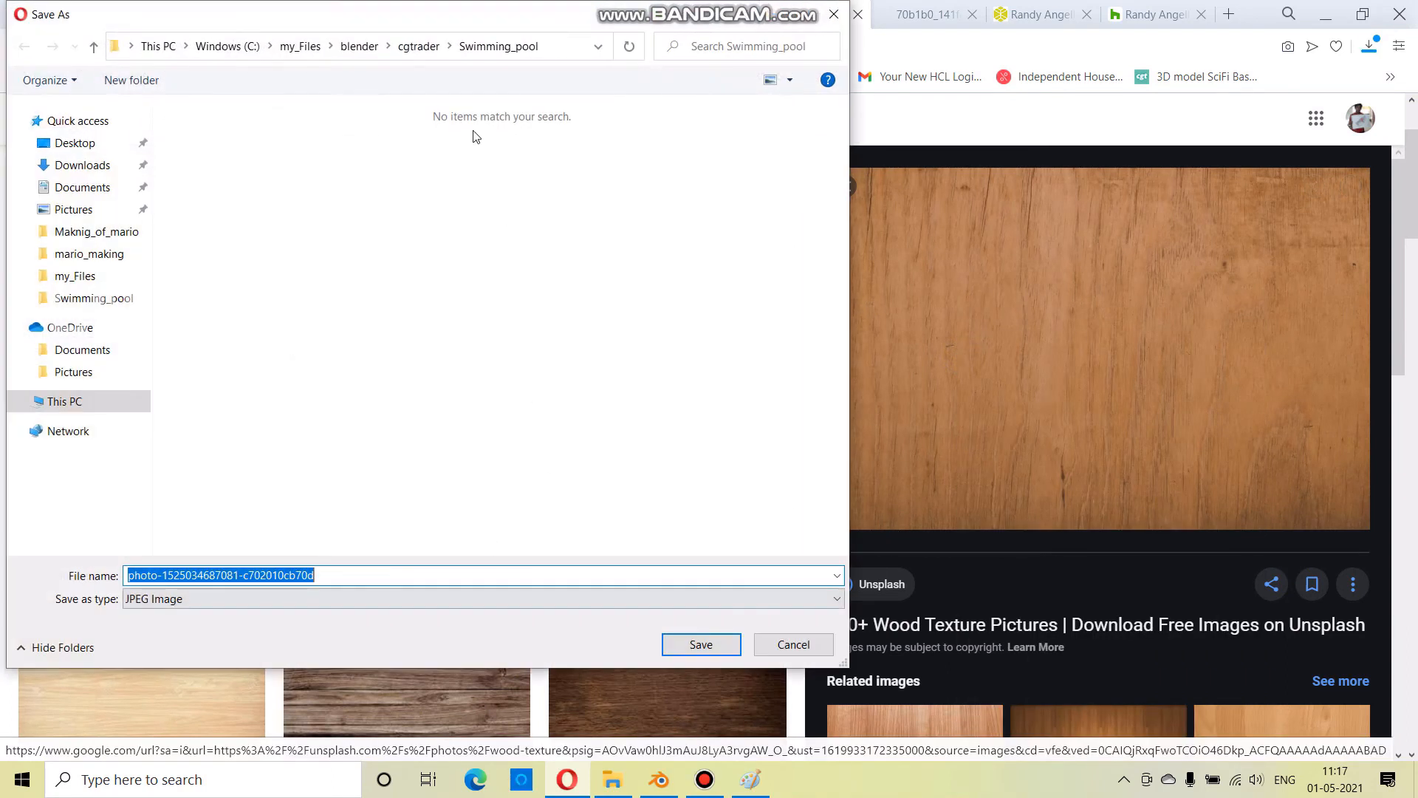
click(701, 653)
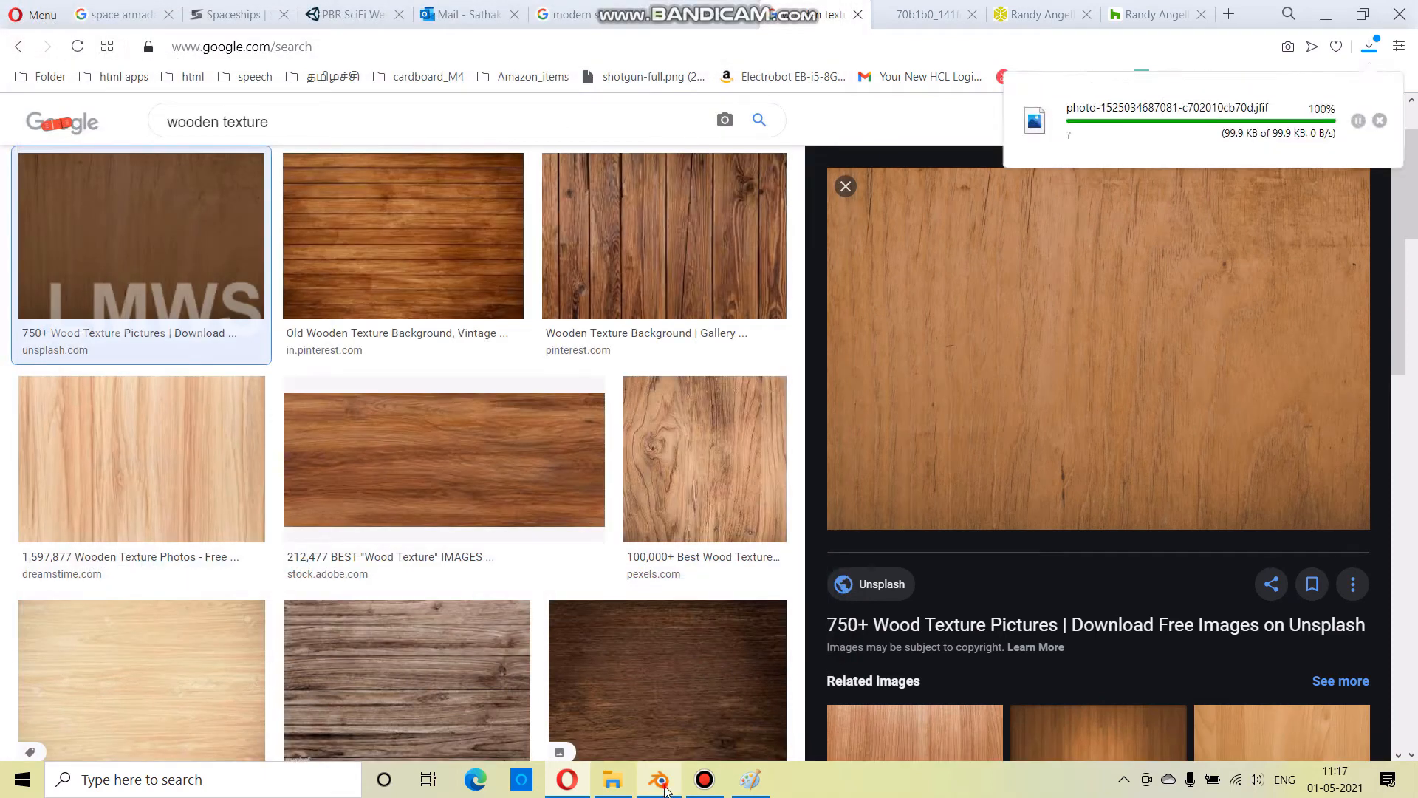
Switch back to Blender, set the Chair material's Base Color to an Image Texture, and browse the Swimming_pool folder for its image
click(659, 780)
click(1294, 594)
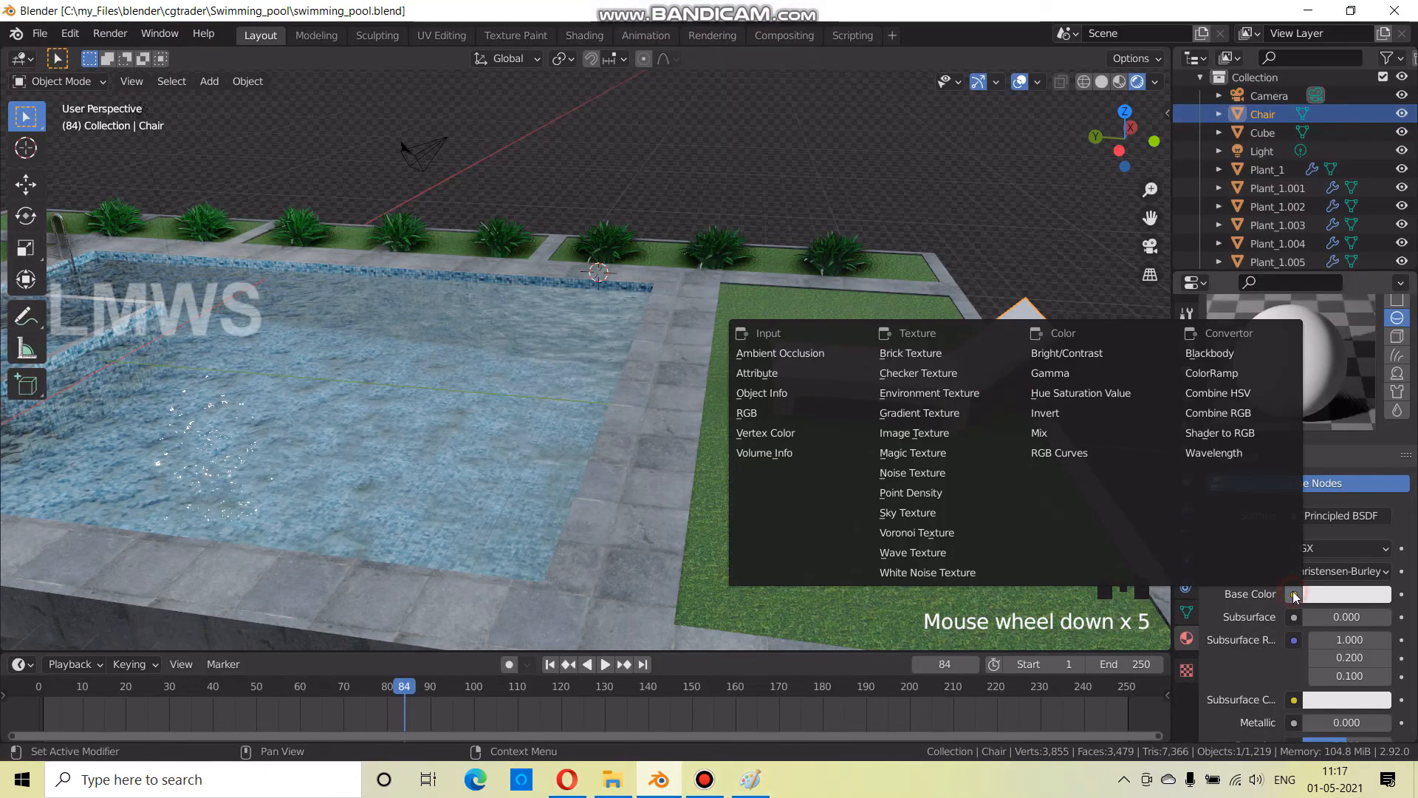
click(934, 436)
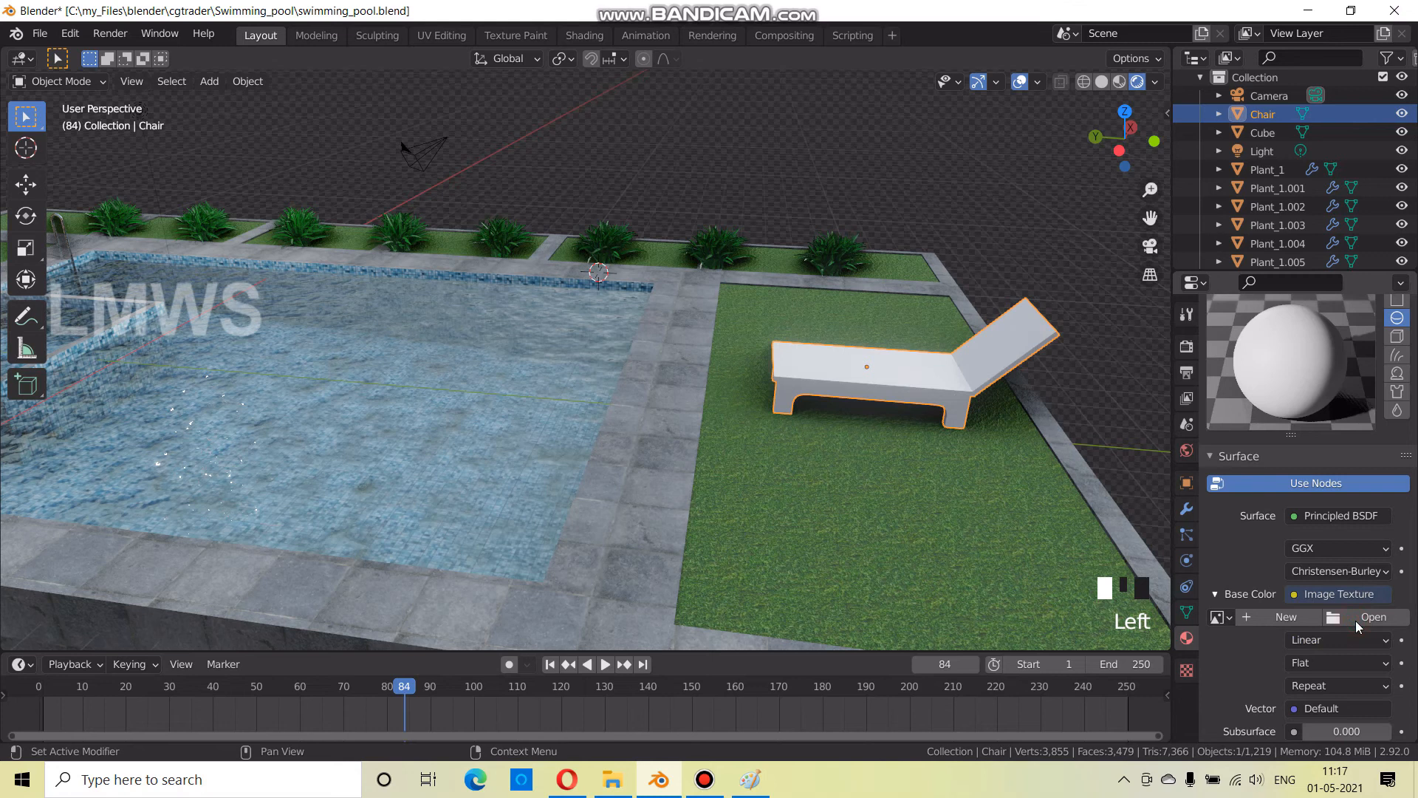
click(1363, 618)
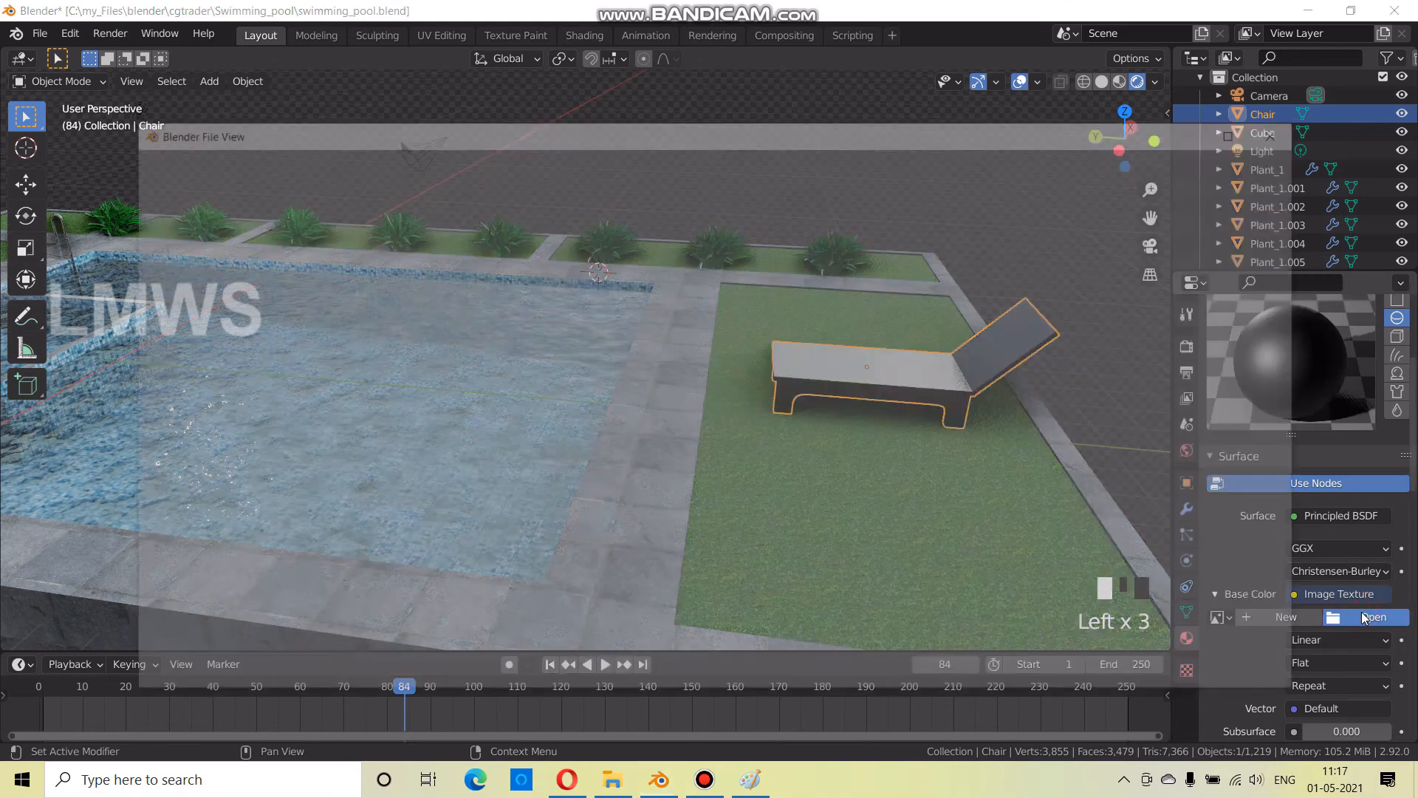
click(432, 162)
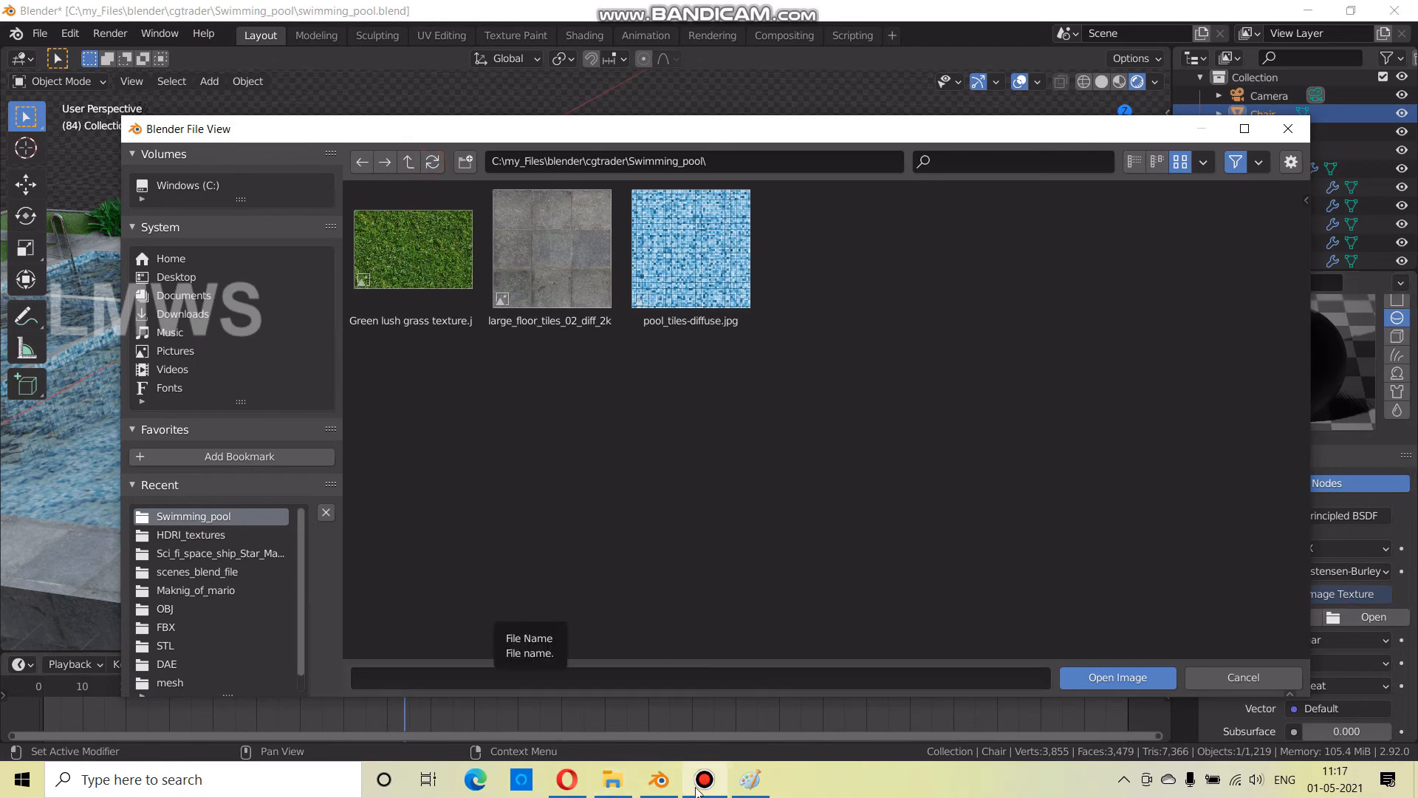
click(432, 162)
click(432, 162)
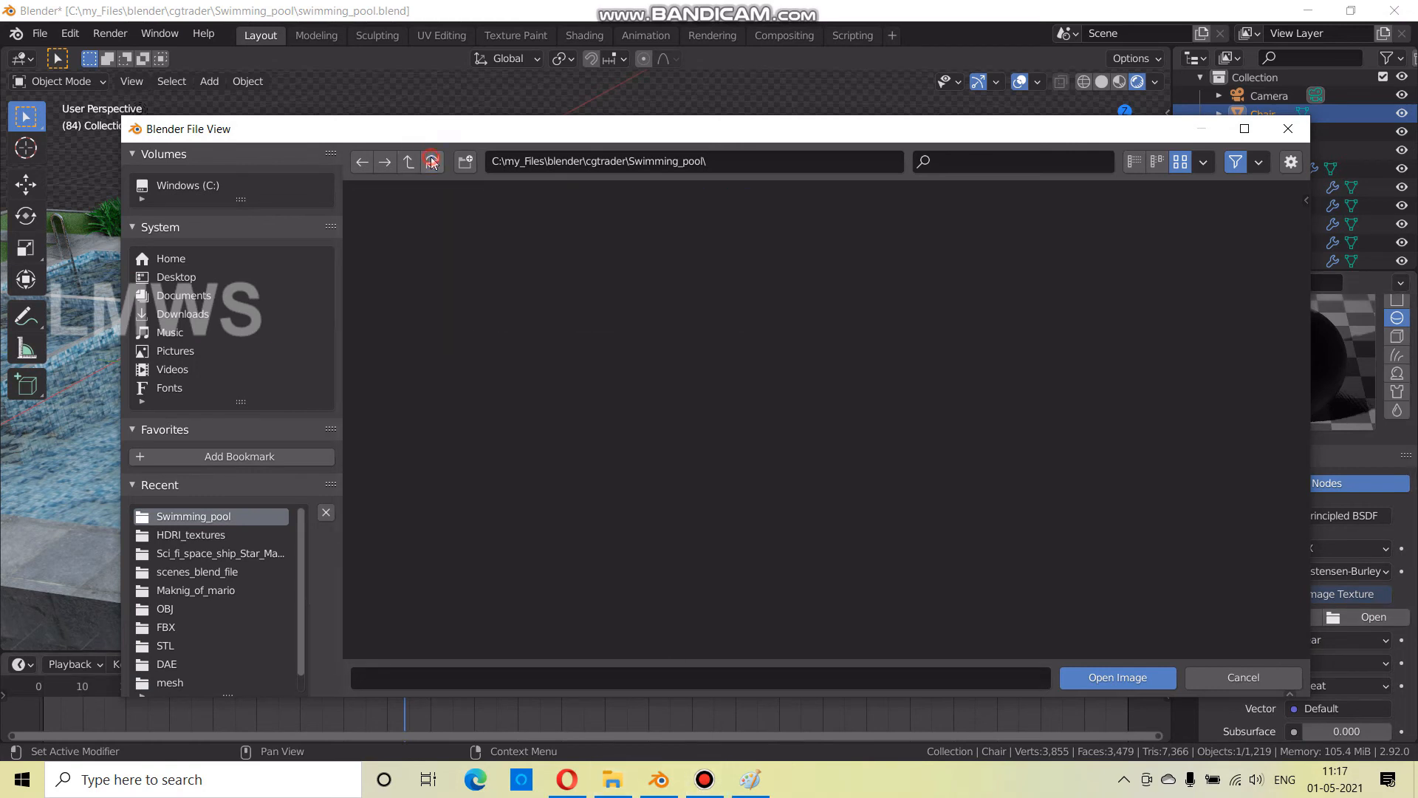
Check the saved wooden texture in the Swimming_pool folder from Opera's downloads and refresh the image file list in Blender
click(567, 779)
click(1373, 49)
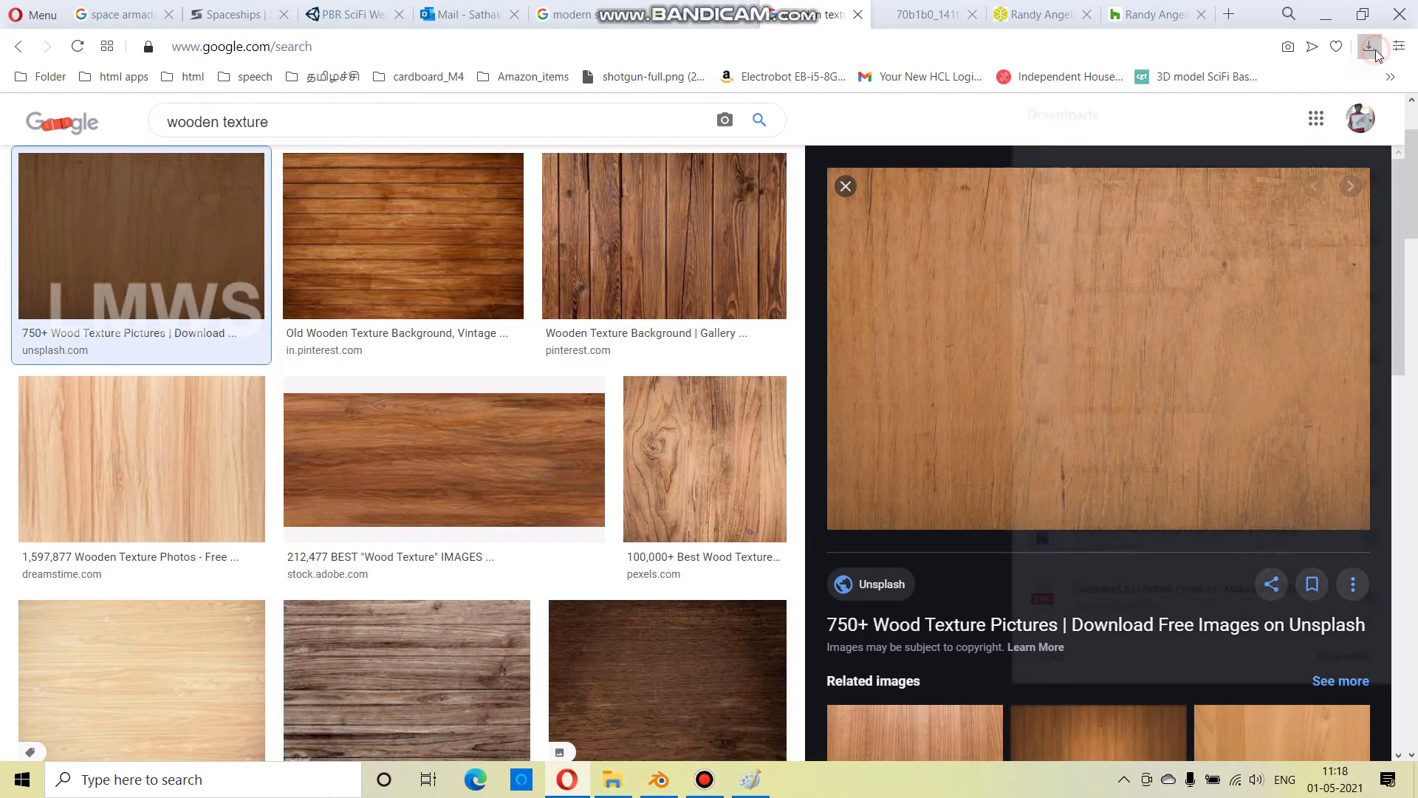
click(1379, 170)
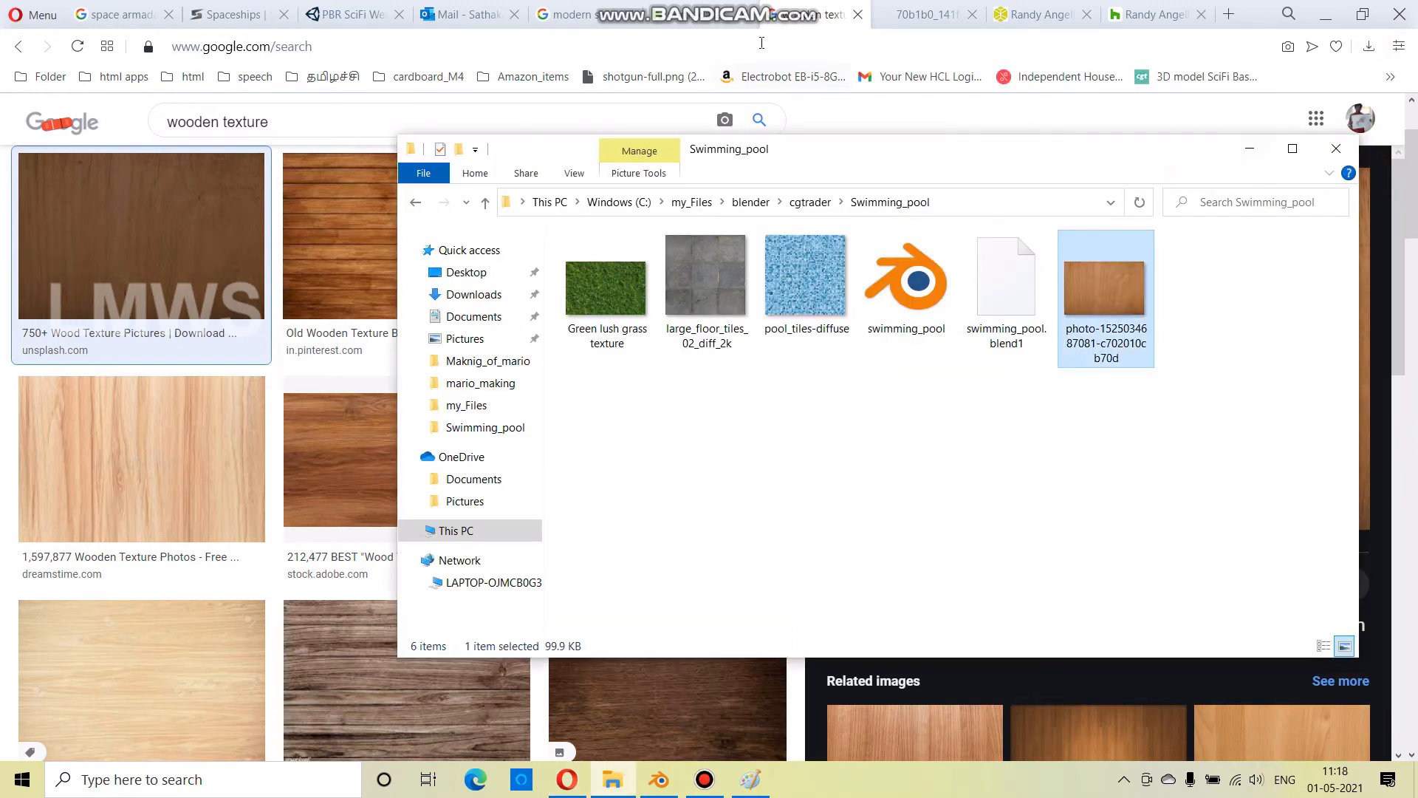
click(823, 4)
click(658, 780)
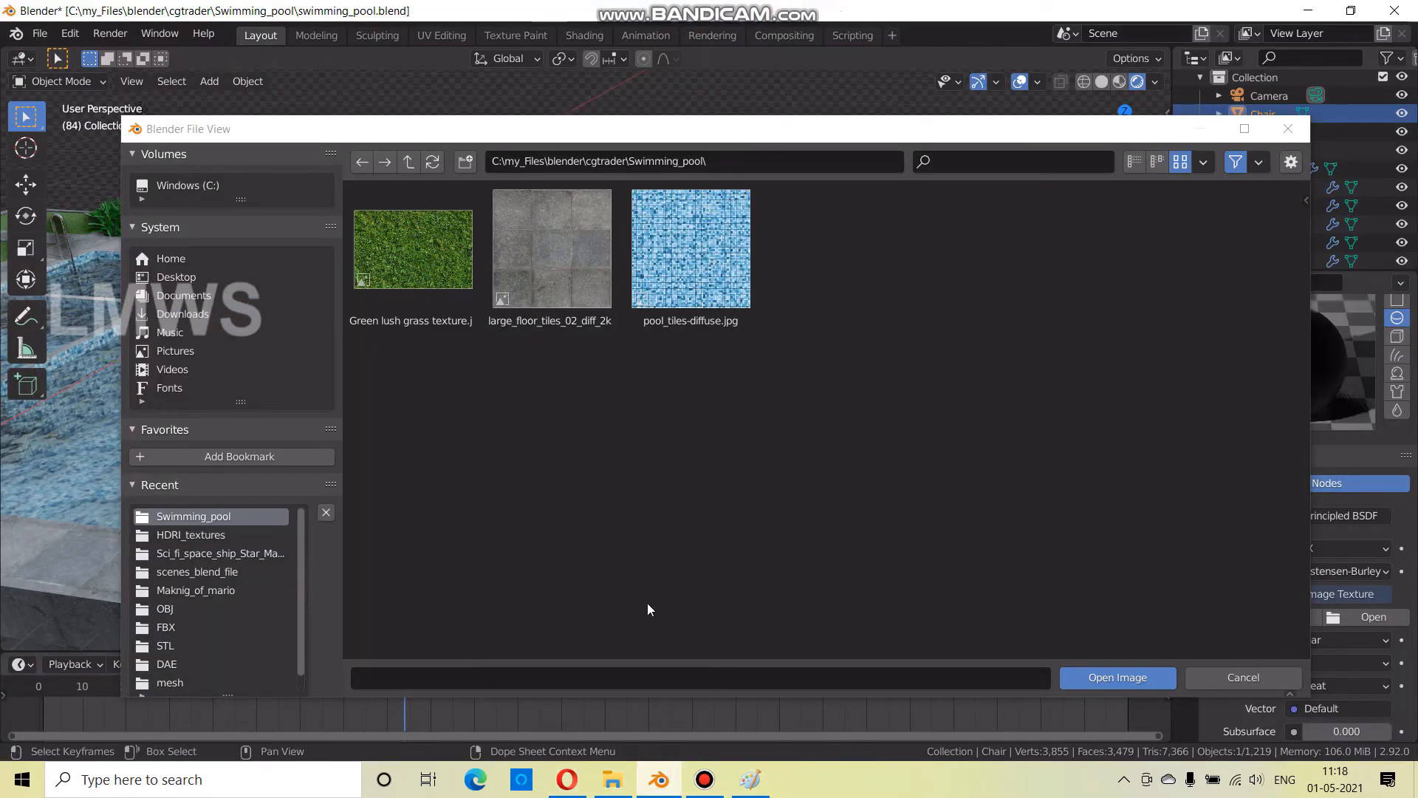
click(434, 164)
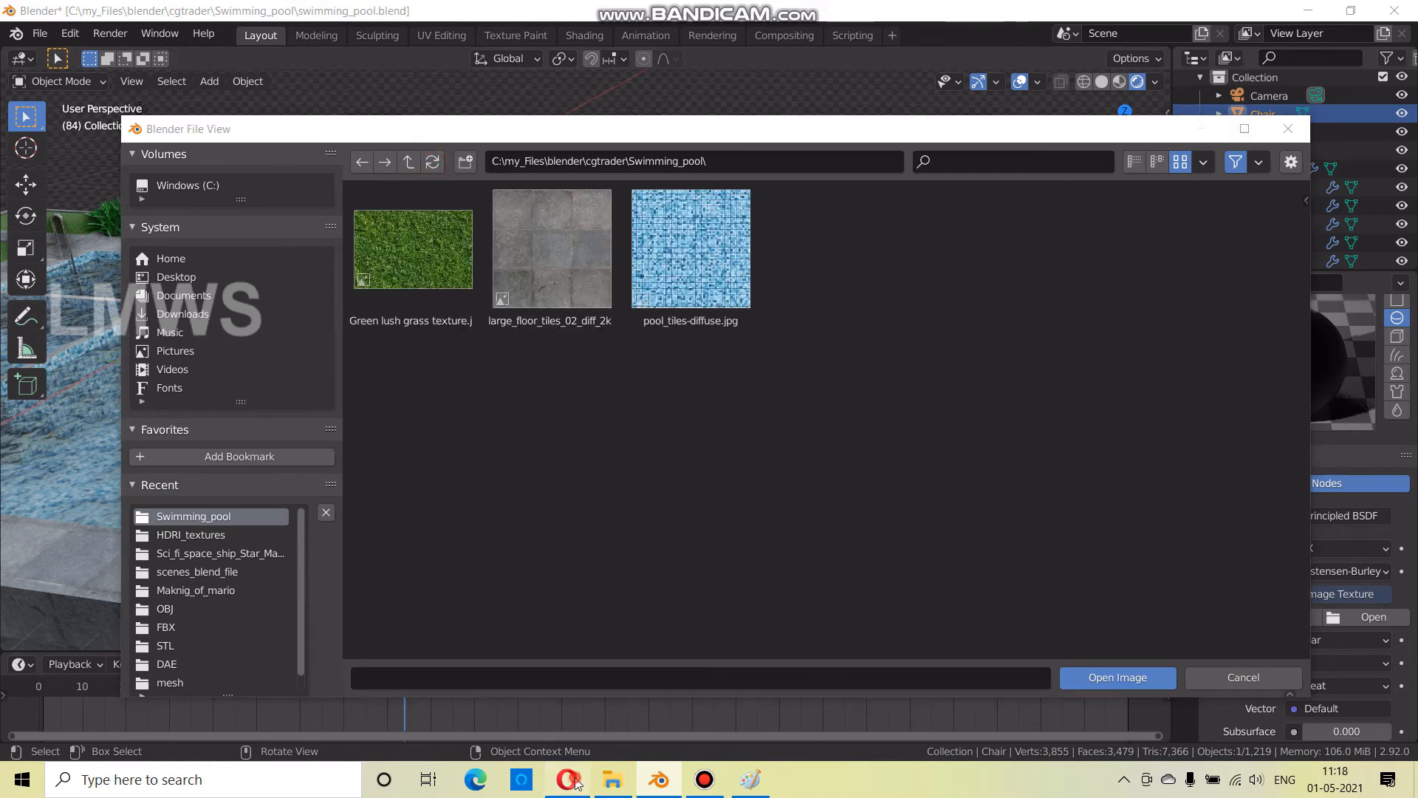
click(659, 779)
click(1369, 46)
click(1372, 168)
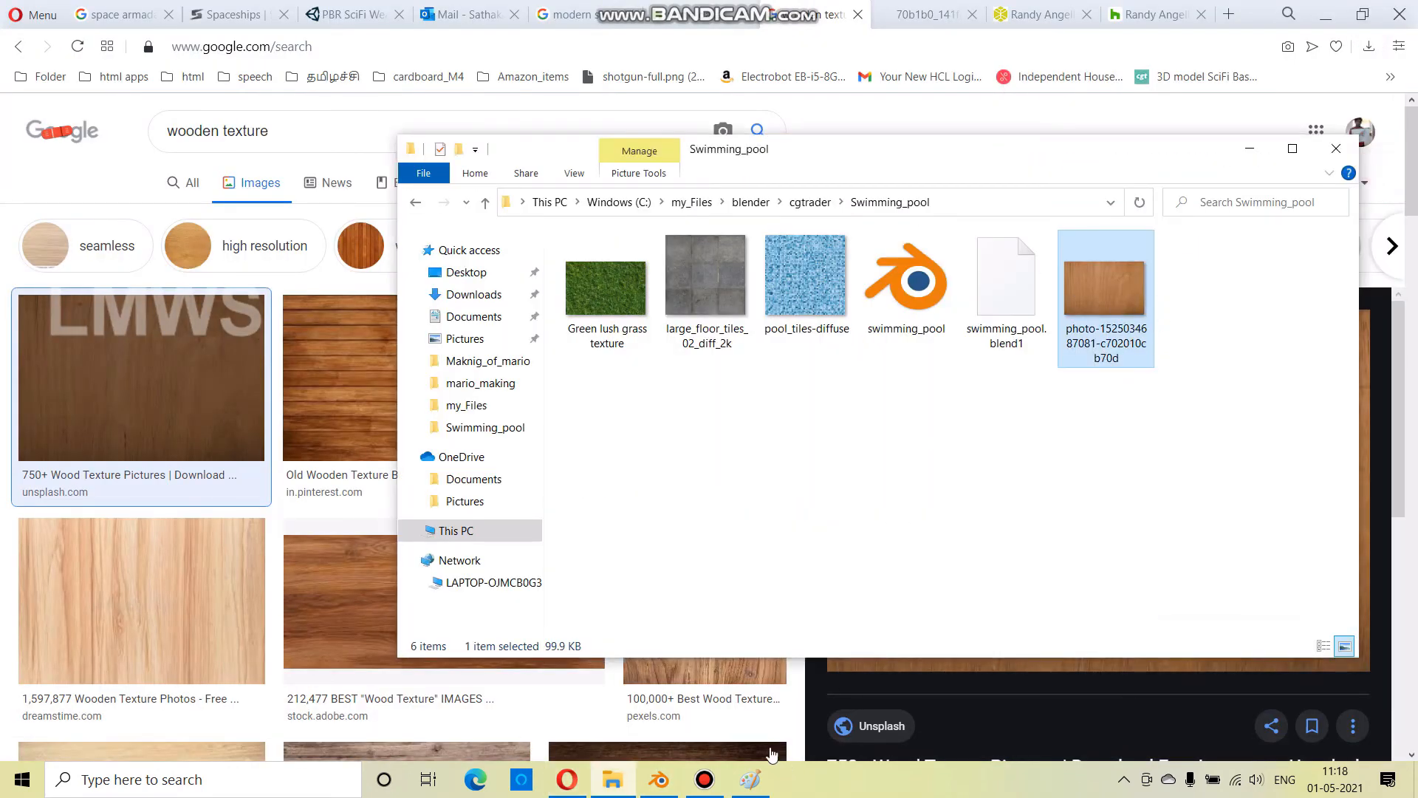
click(704, 779)
click(793, 164)
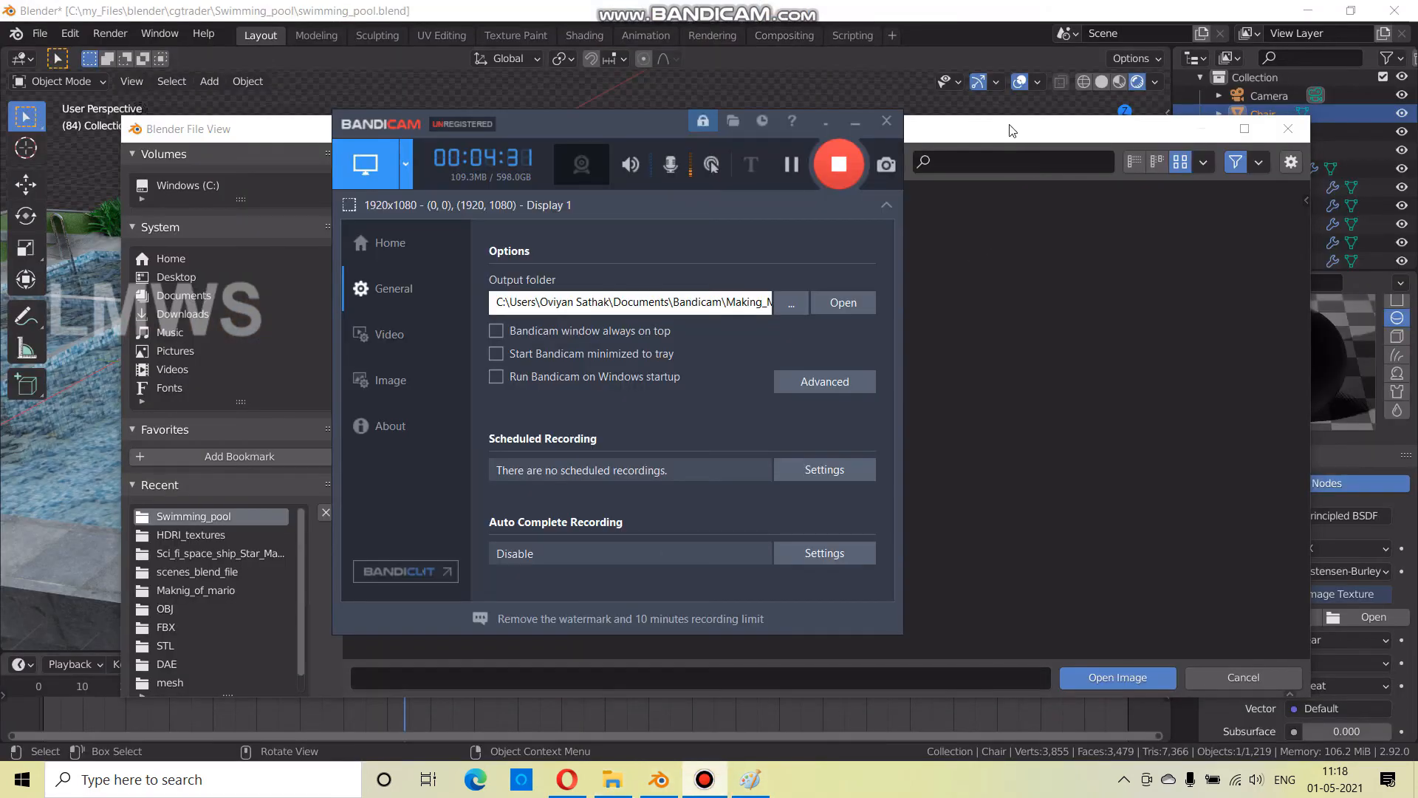
Load light-wooden-texture-background-abstract-wood-floor-146276274.jpg as the Chair material's Base Color texture and save the file
click(997, 128)
click(691, 251)
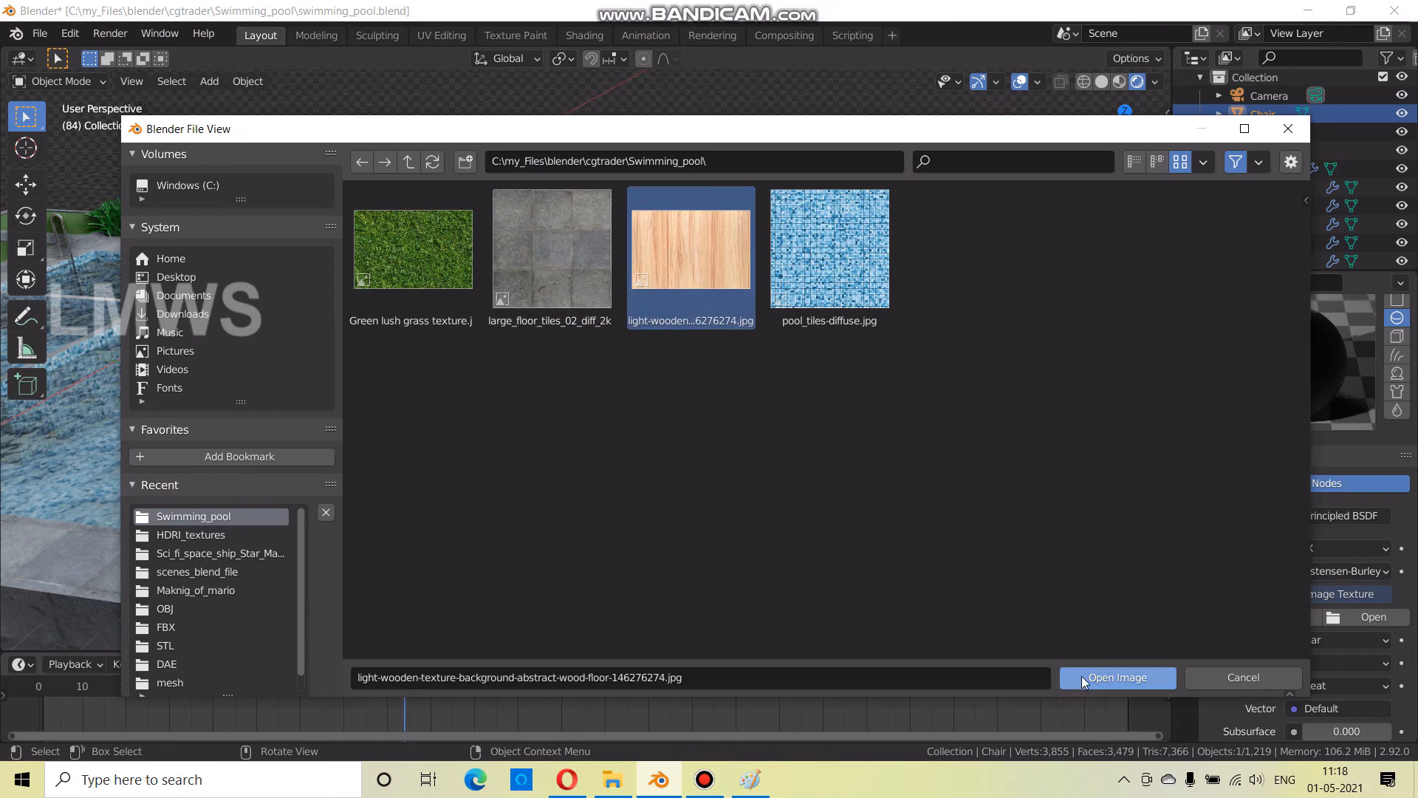
click(1081, 676)
scroll(882, 420, up, 2)
middle_drag(894, 457, 847, 466)
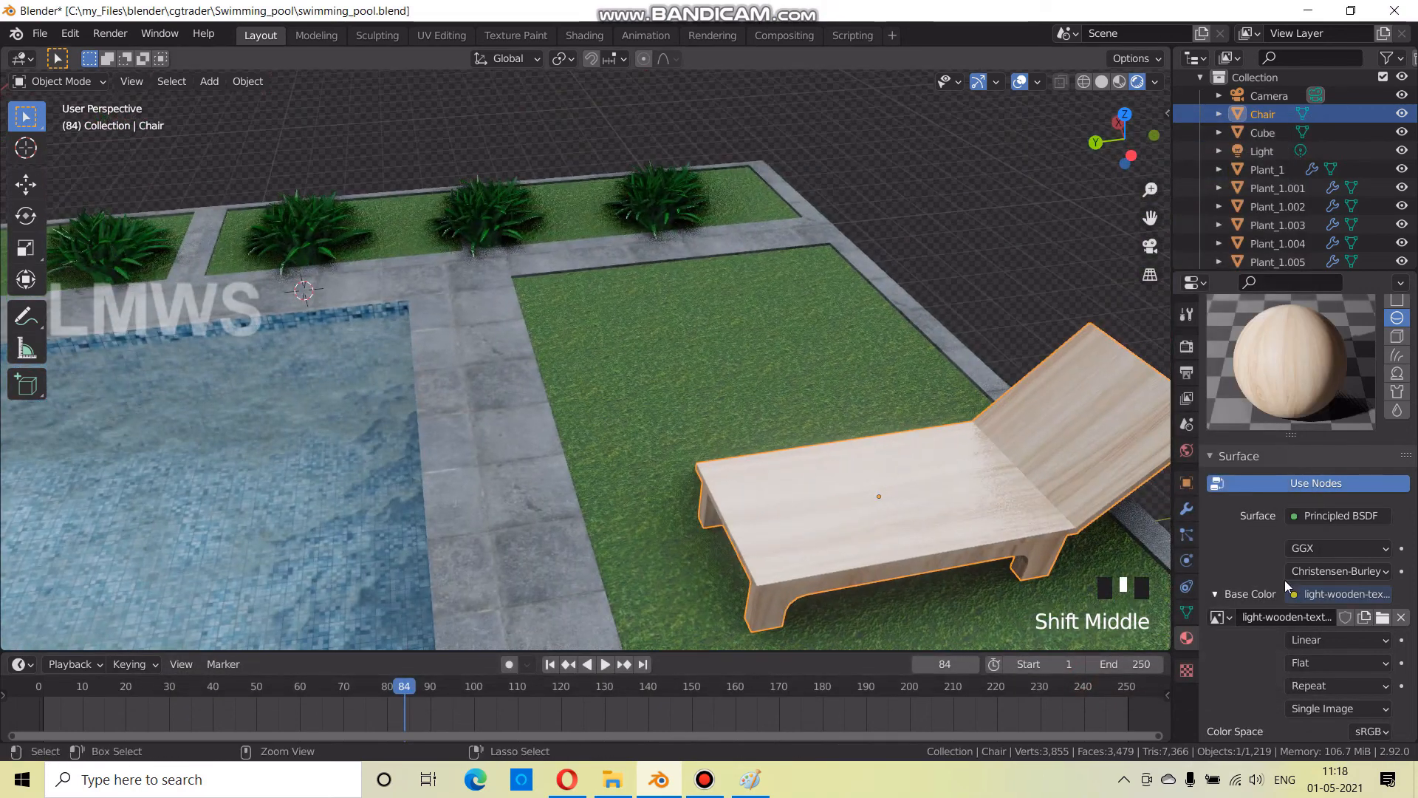
key(ctrl+s)
Open the UV Editing workspace for the chair and set its 3D viewport to Material Preview shading
scroll(1286, 586, down, 2)
click(447, 37)
scroll(453, 307, down, 3)
scroll(801, 316, down, 7)
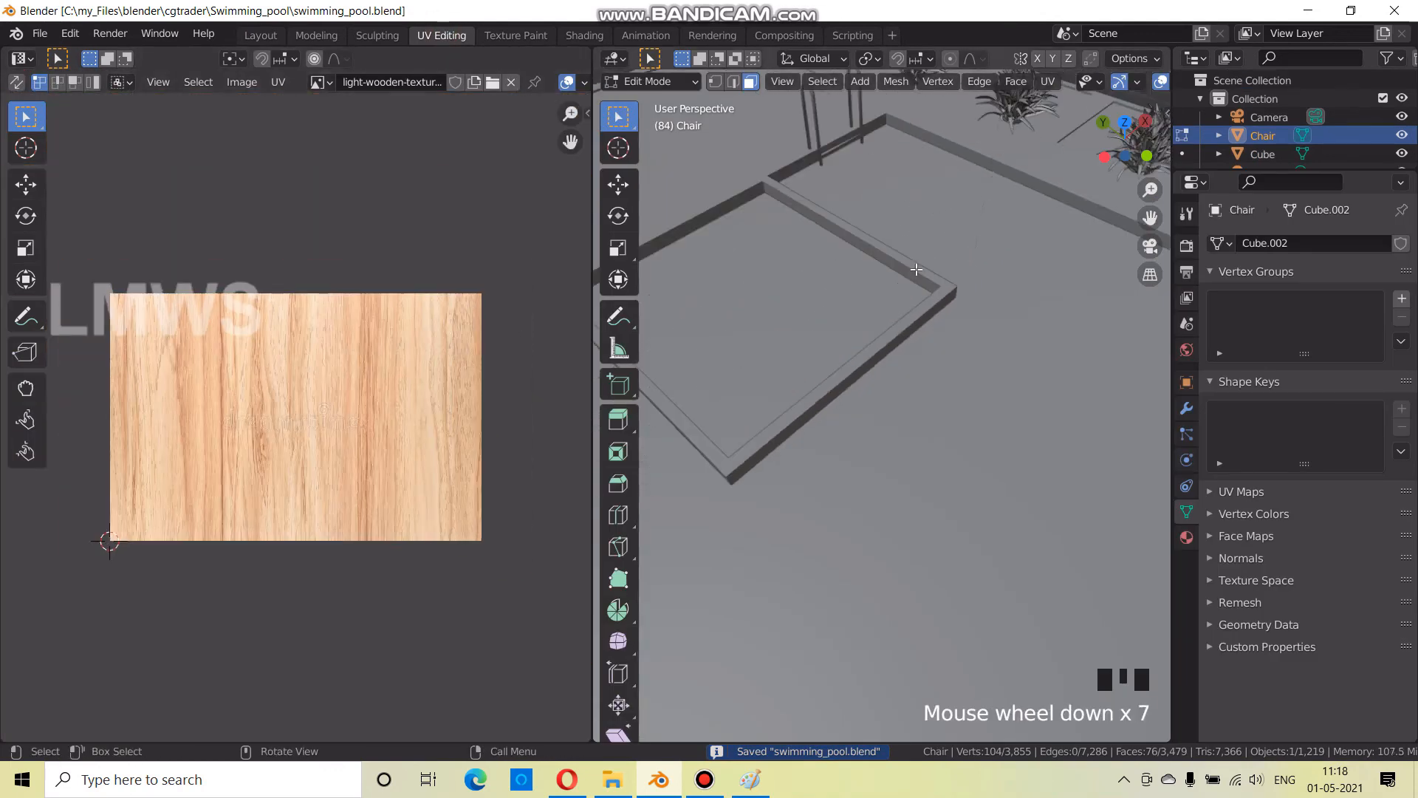
scroll(1058, 87, down, 4)
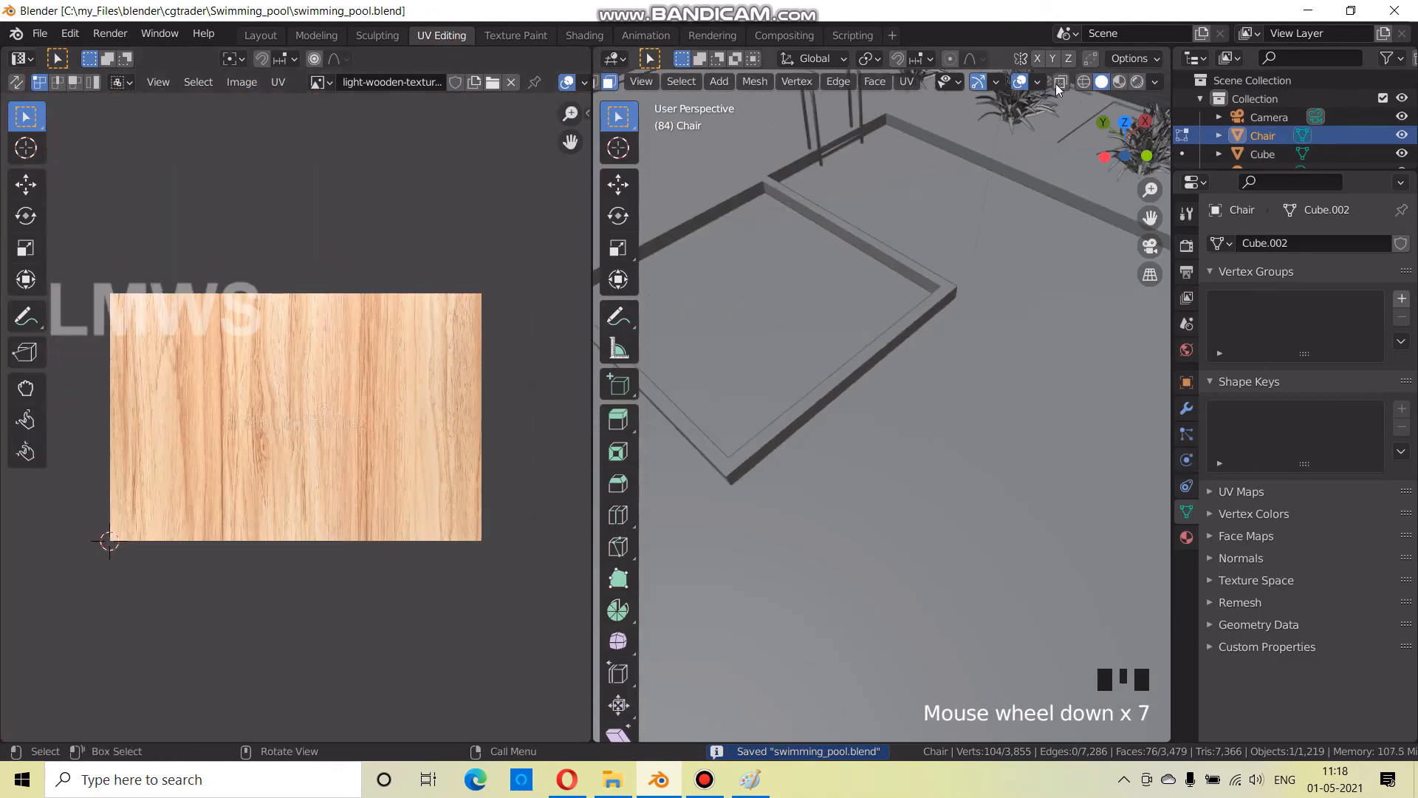
click(1120, 81)
scroll(1035, 384, down, 6)
mouse_move(1049, 399)
middle_down()
mouse_move(1081, 403)
mouse_move(894, 452)
middle_up()
scroll(916, 452, up, 2)
Scale all of the chair's UVs up freehand, followed by a second enlargement of about 1.57 times
key(a)
key(a)
key(s)
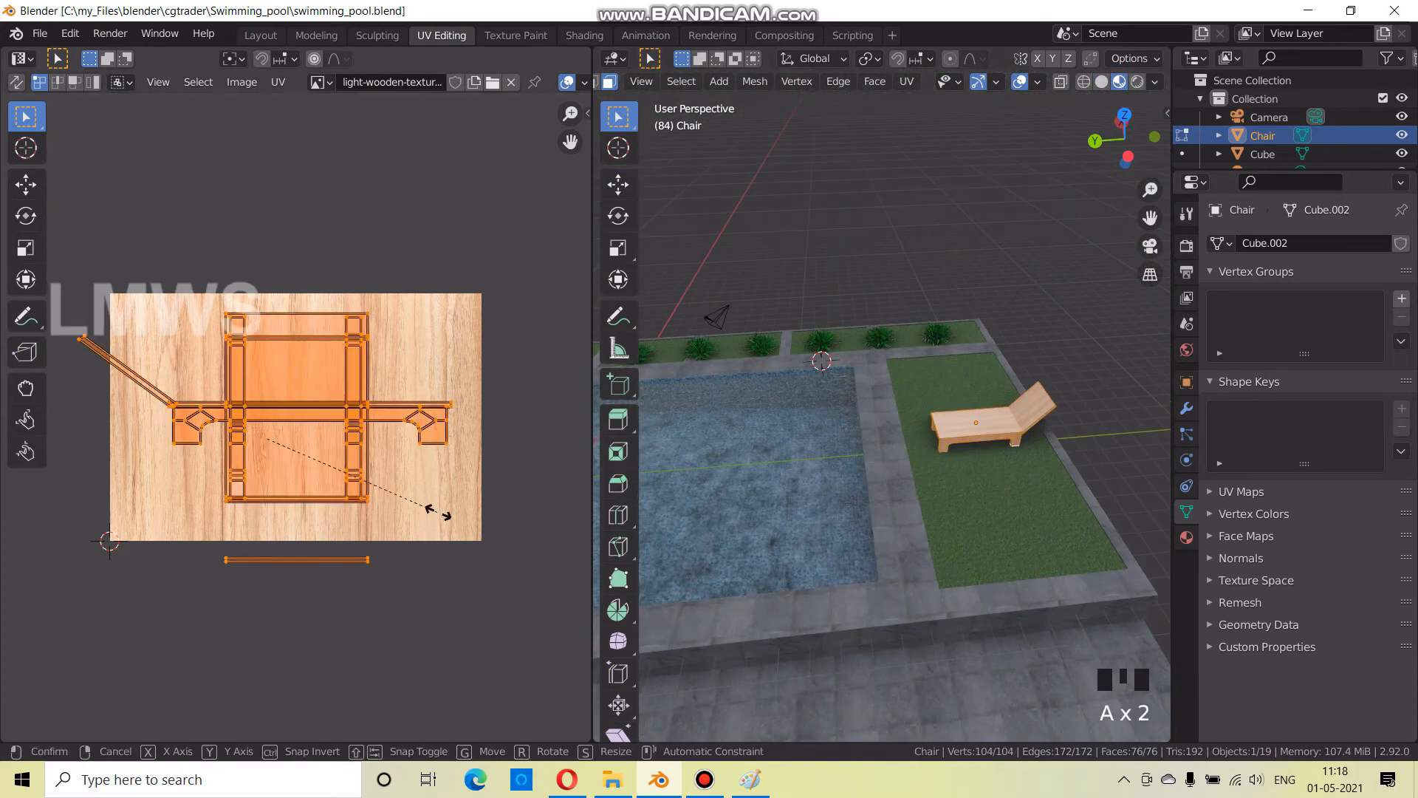
click(517, 563)
scroll(864, 473, up, 3)
shift+middle_drag(842, 458, 863, 477)
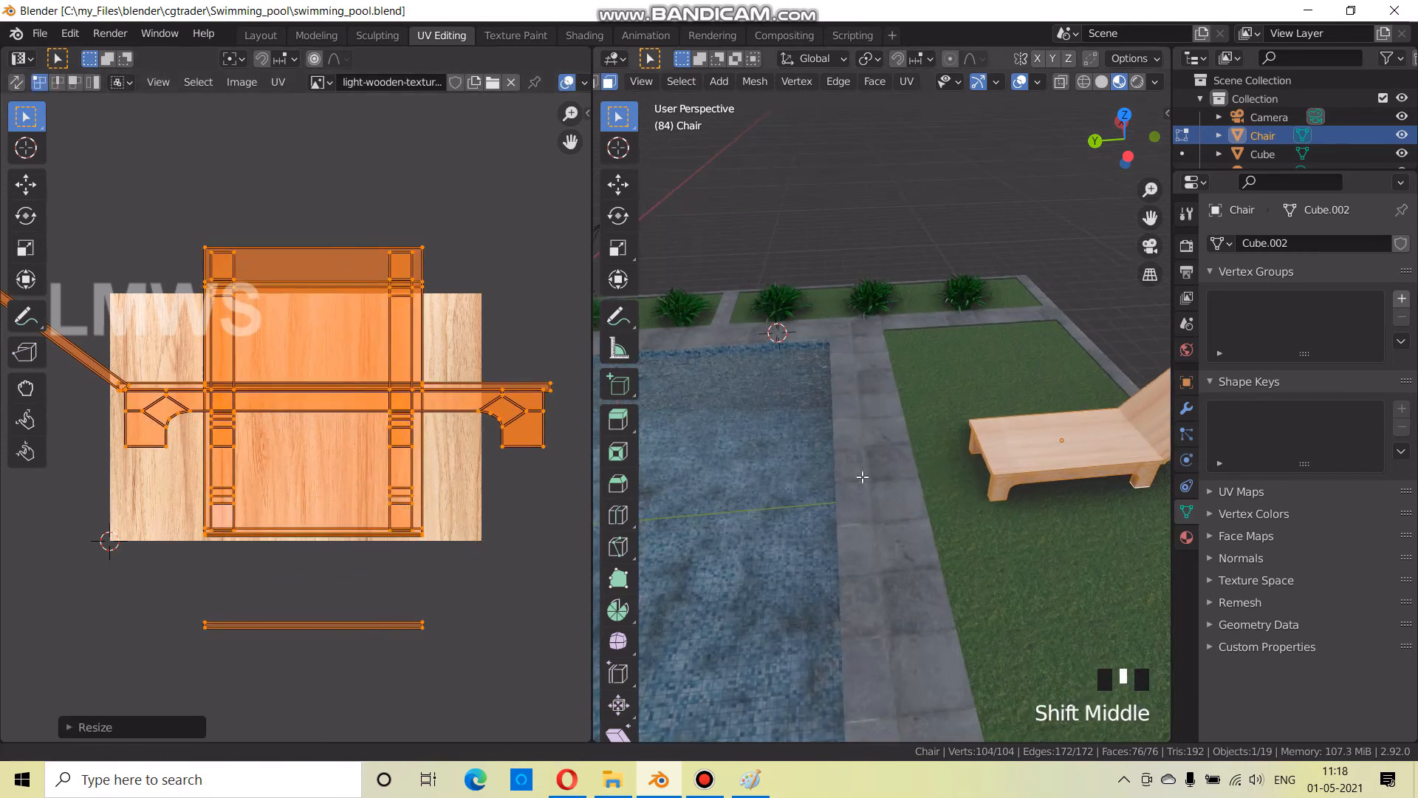
scroll(739, 487, up, 2)
key(s)
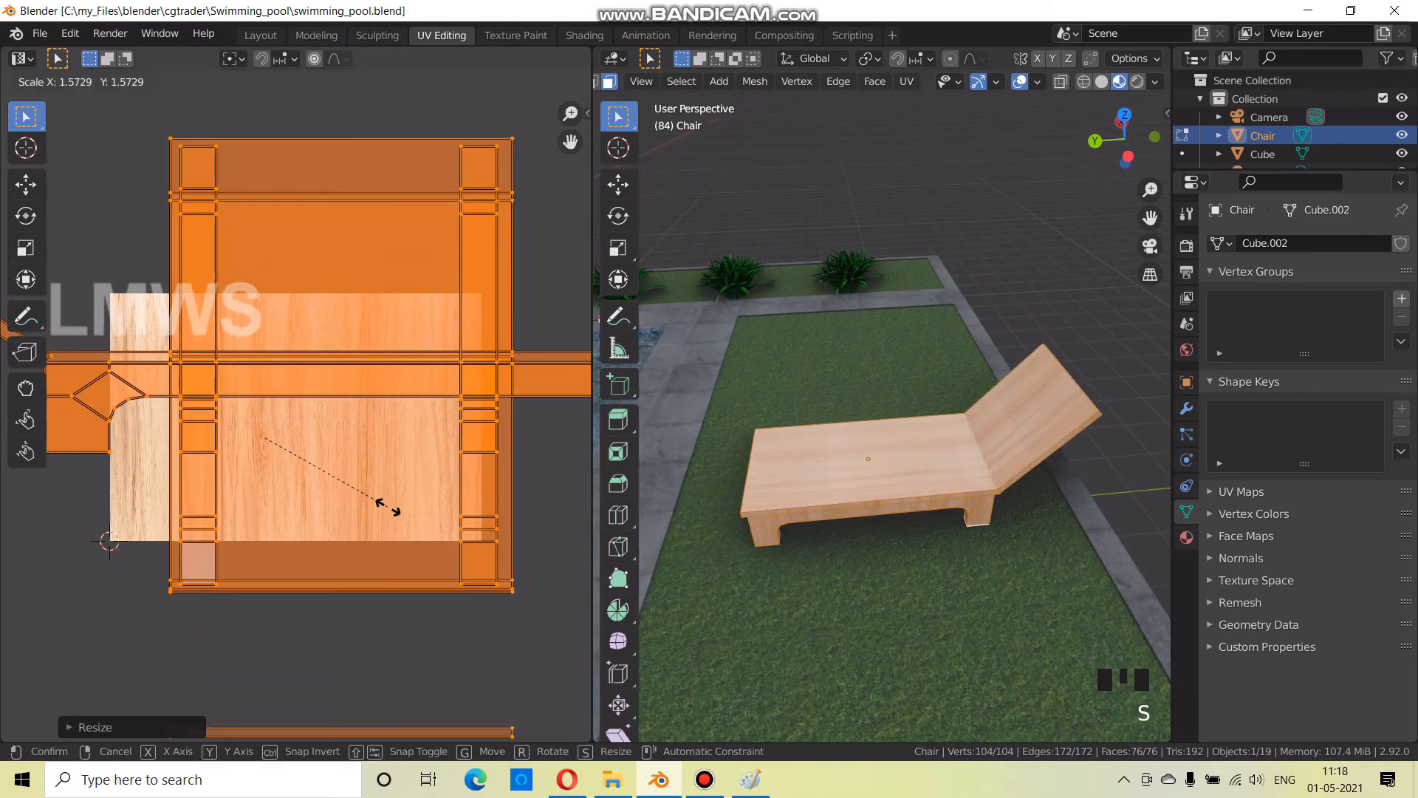
click(386, 507)
Deselect the chair's UVs, return to Object Mode, and save the file
key(alt+a)
key(ctrl+s)
key(Tab)
middle_drag(983, 481, 1151, 436)
key(ctrl+s)
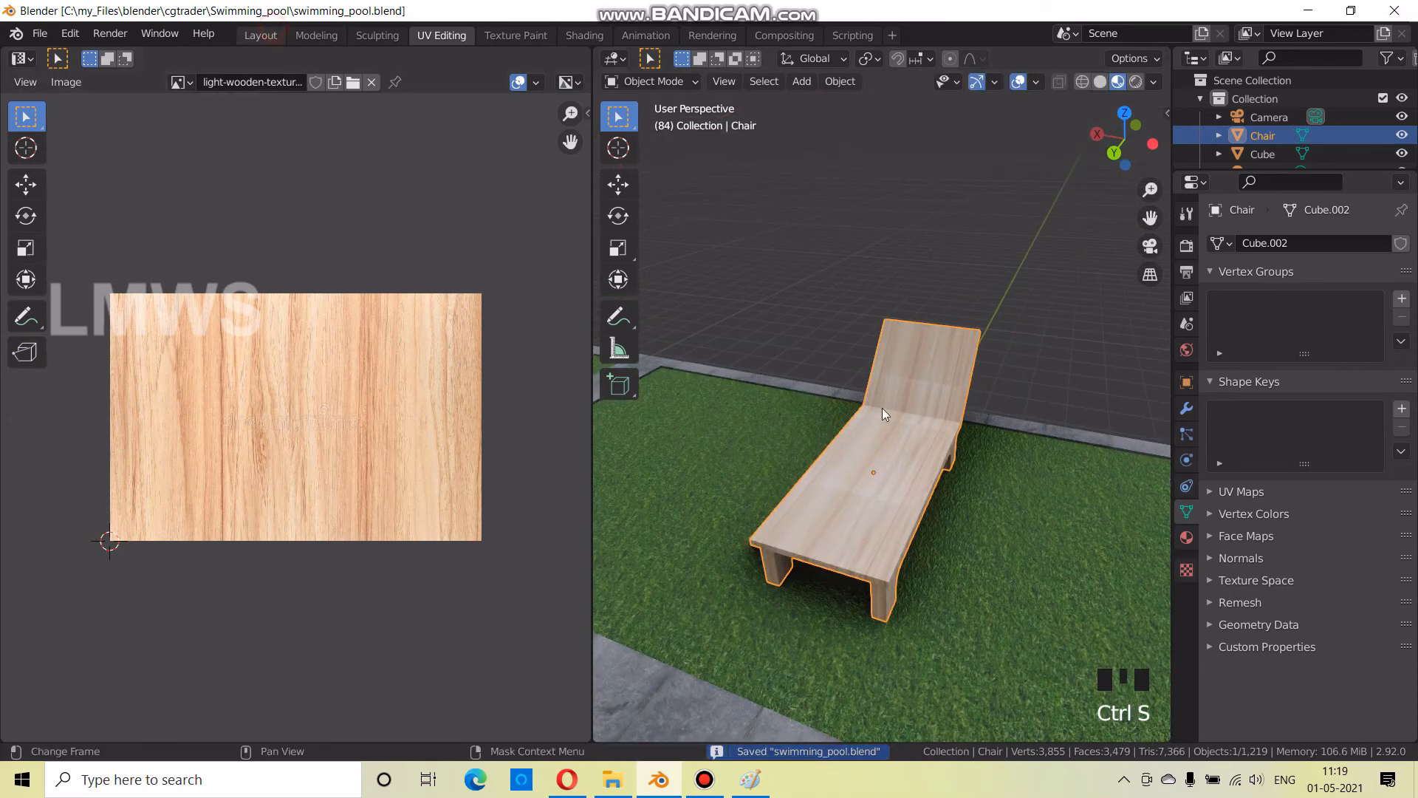
Return to the Layout workspace, set the Chair material's Roughness to 1.000, and save the file
click(260, 35)
scroll(1323, 634, down, 8)
drag(1350, 656, 1397, 656)
key(ctrl+s)
Move the lounge chair across the lawn, closer to the row of plants
middle_drag(867, 467, 807, 408)
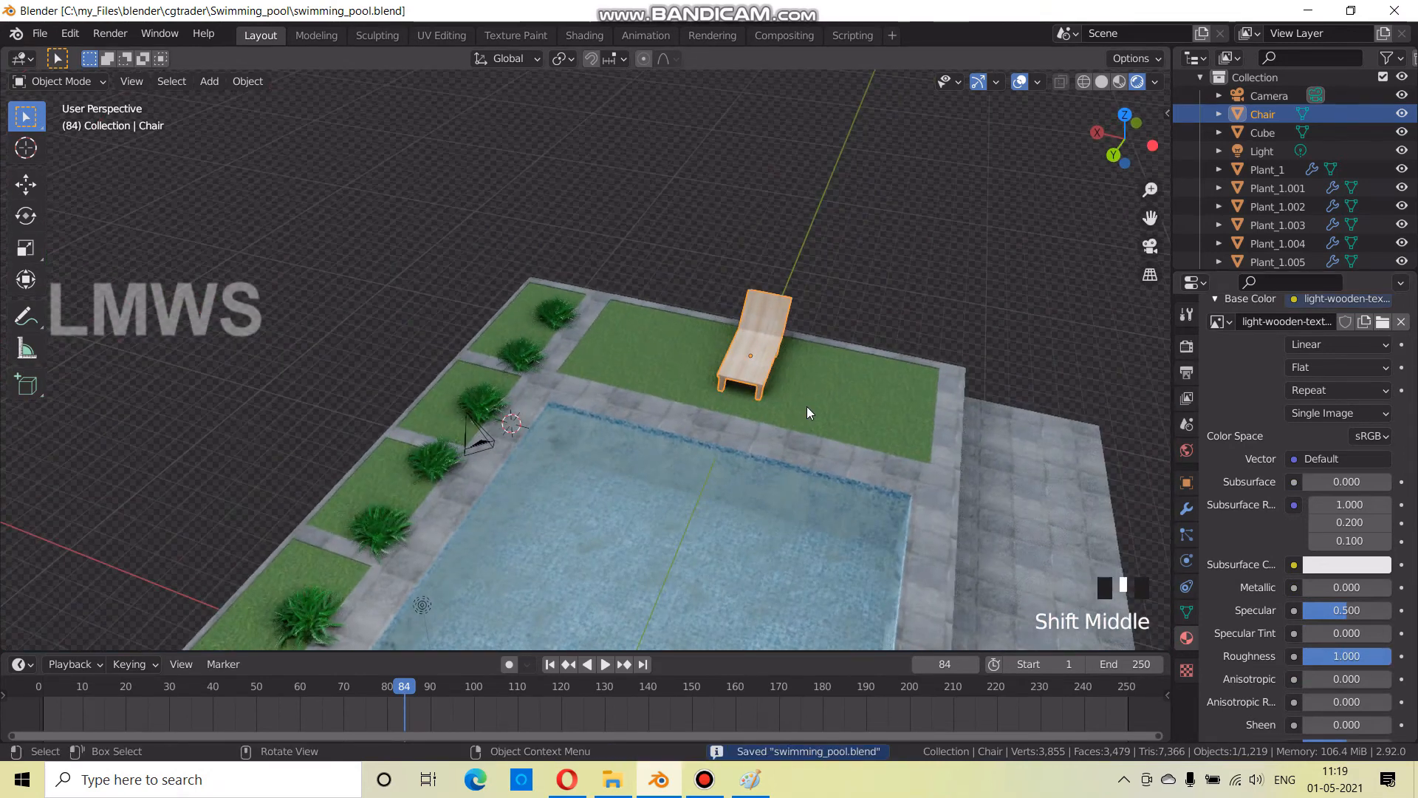
scroll(807, 411, up, 1)
key(g)
click(715, 404)
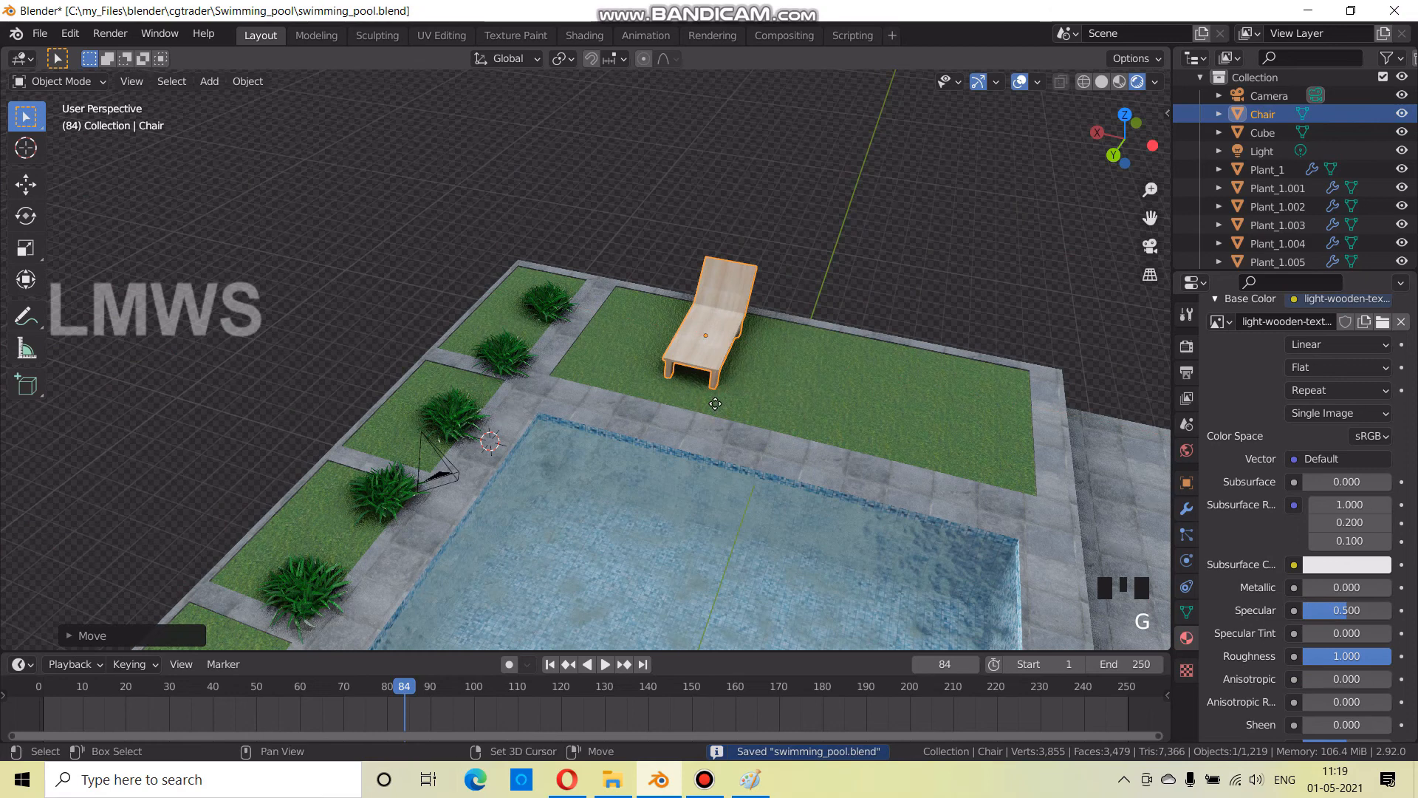
Duplicate the lounge chair beside the original on the same lawn, deselect it, and save the file
key(shift+d)
click(906, 464)
middle_drag(906, 464, 699, 505)
scroll(547, 406, down, 2)
key(ctrl+s)
Delete the tall white block standing on the raised platform beside the steps
scroll(369, 494, up, 2)
scroll(136, 393, down, 1)
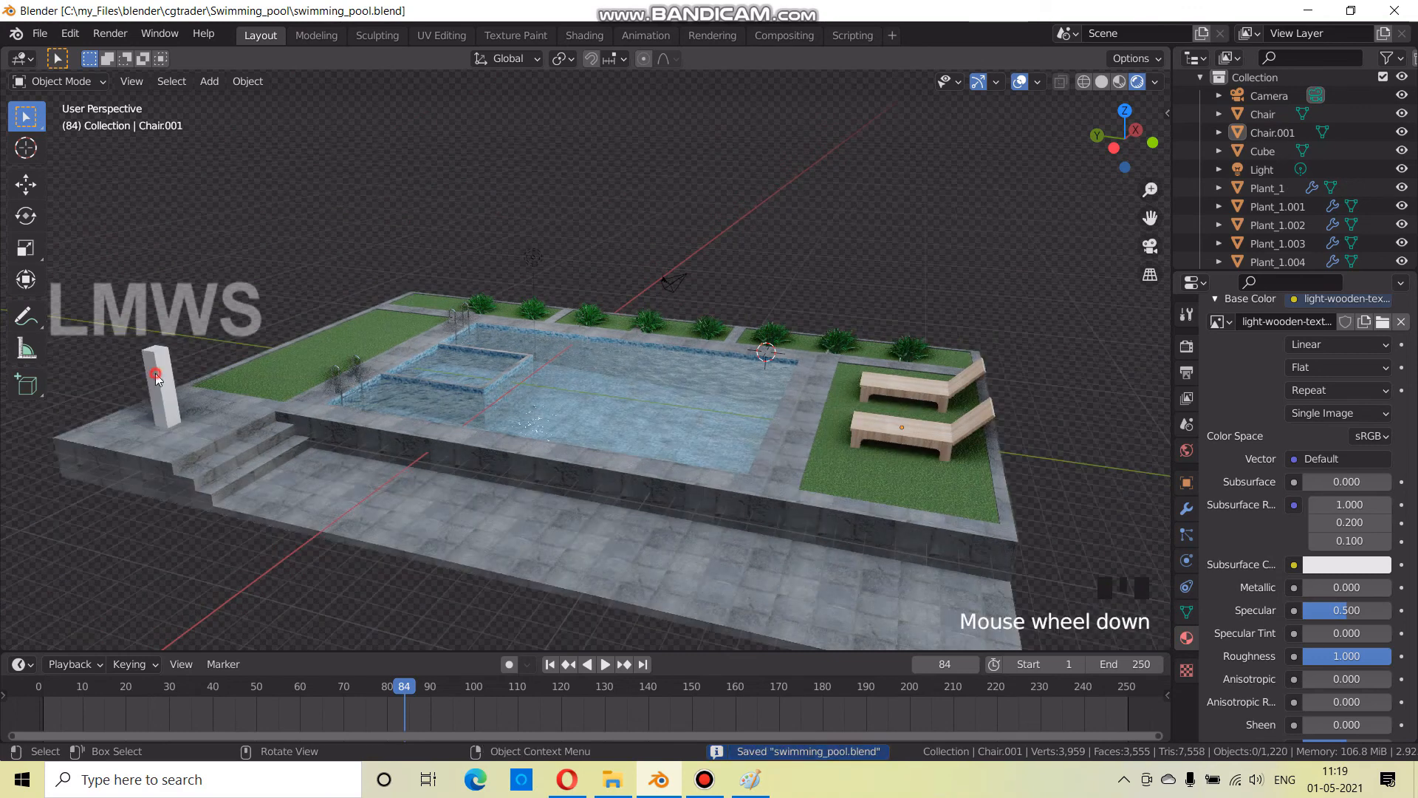
click(157, 376)
key(x)
click(388, 358)
scroll(636, 498, up, 2)
mouse_move(647, 513)
middle_down()
mouse_move(503, 522)
mouse_move(651, 517)
middle_up()
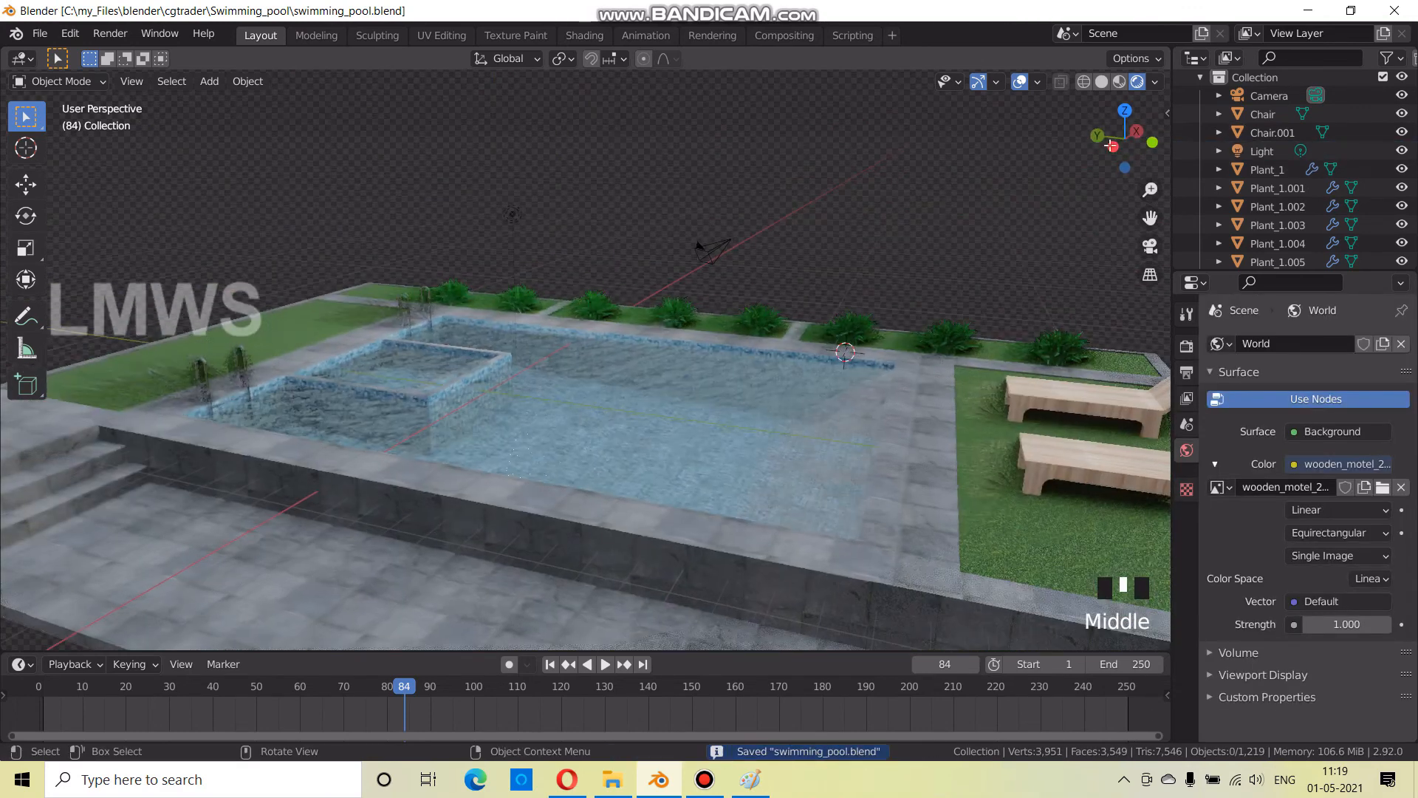
scroll(865, 447, down, 2)
middle_drag(822, 461, 767, 486)
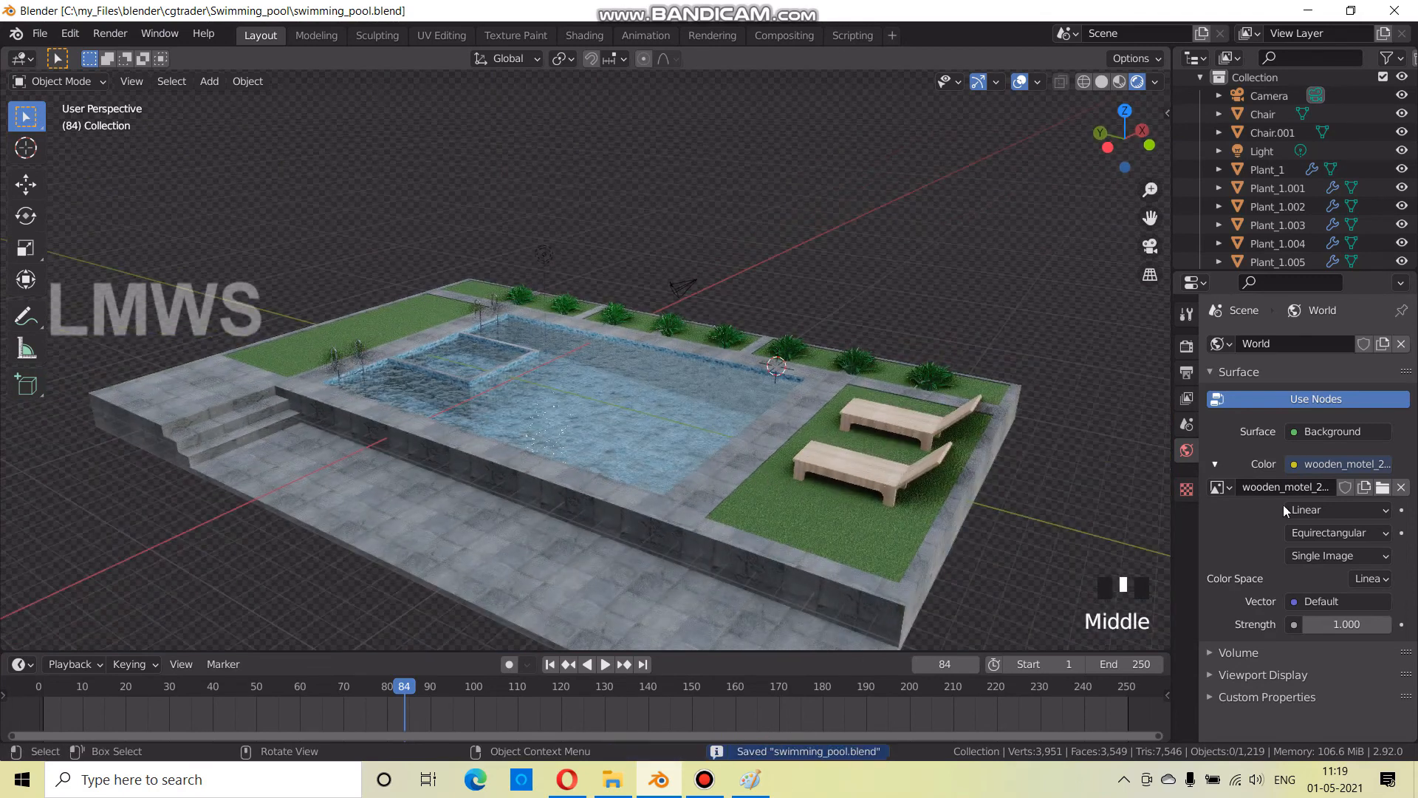
Change the scene's light to a Sun and set its strength to 5
click(1187, 347)
double_click(1279, 151)
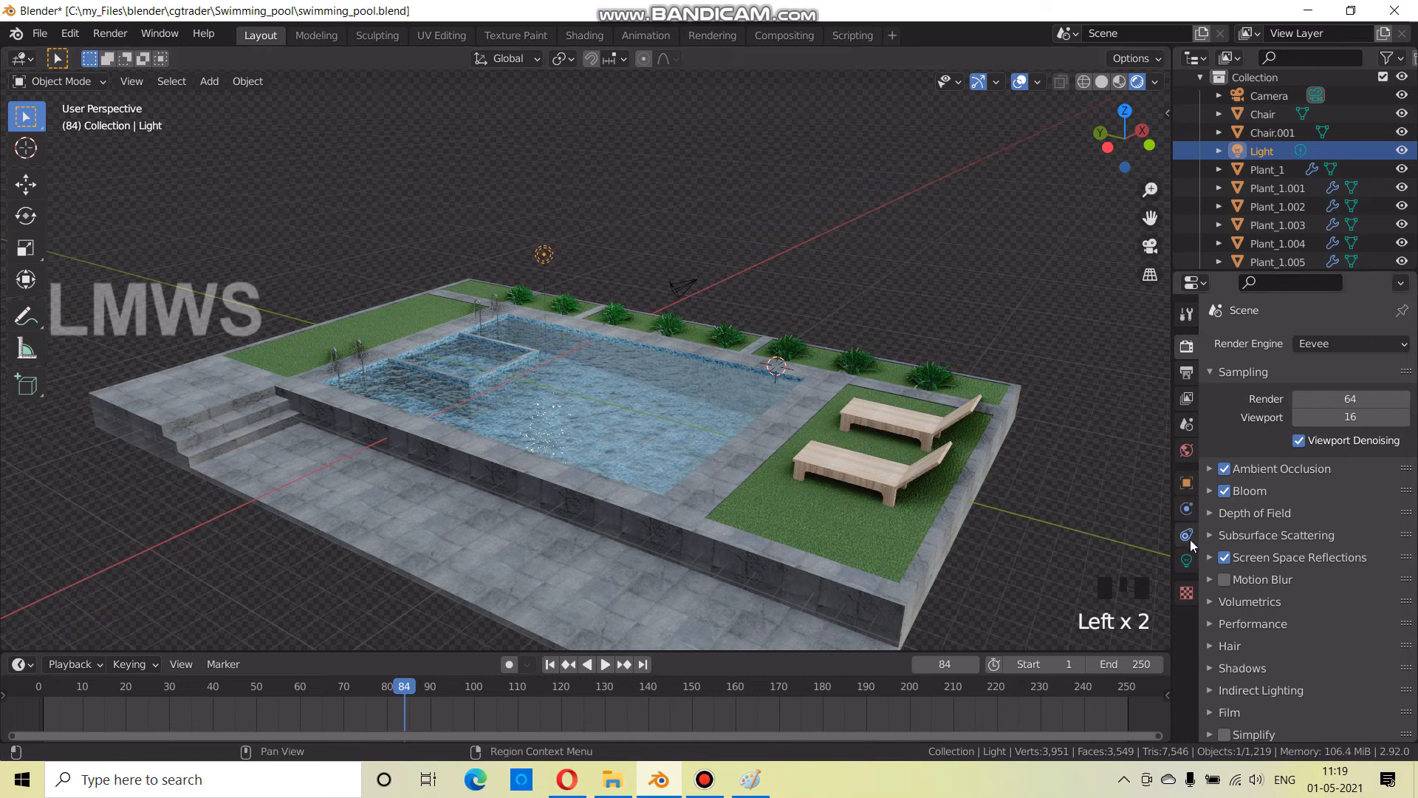
click(1187, 560)
click(1284, 421)
click(1341, 464)
text(5)
key(Return)
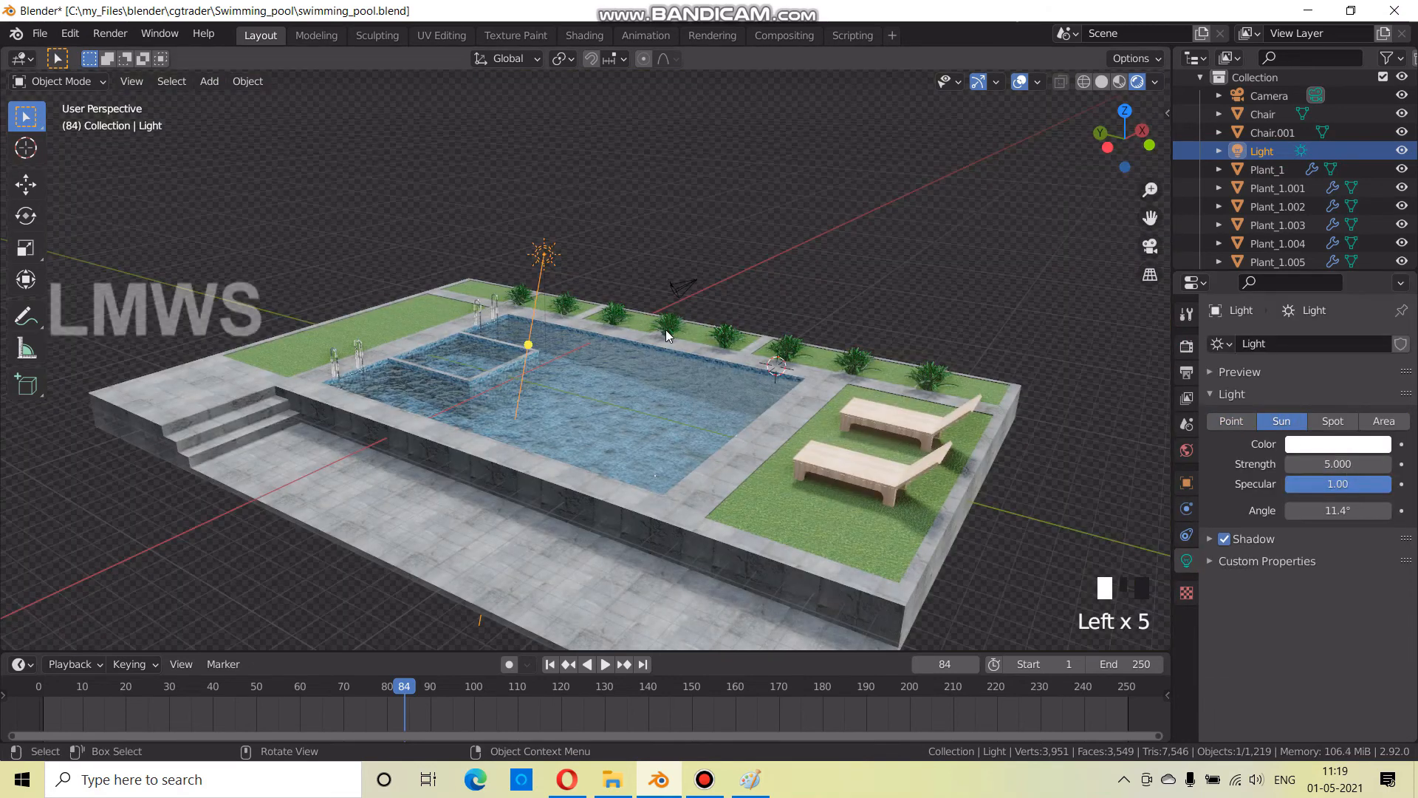
Rotate the sun about the global Z axis, move it over toward the camera, and save the file
key(r)
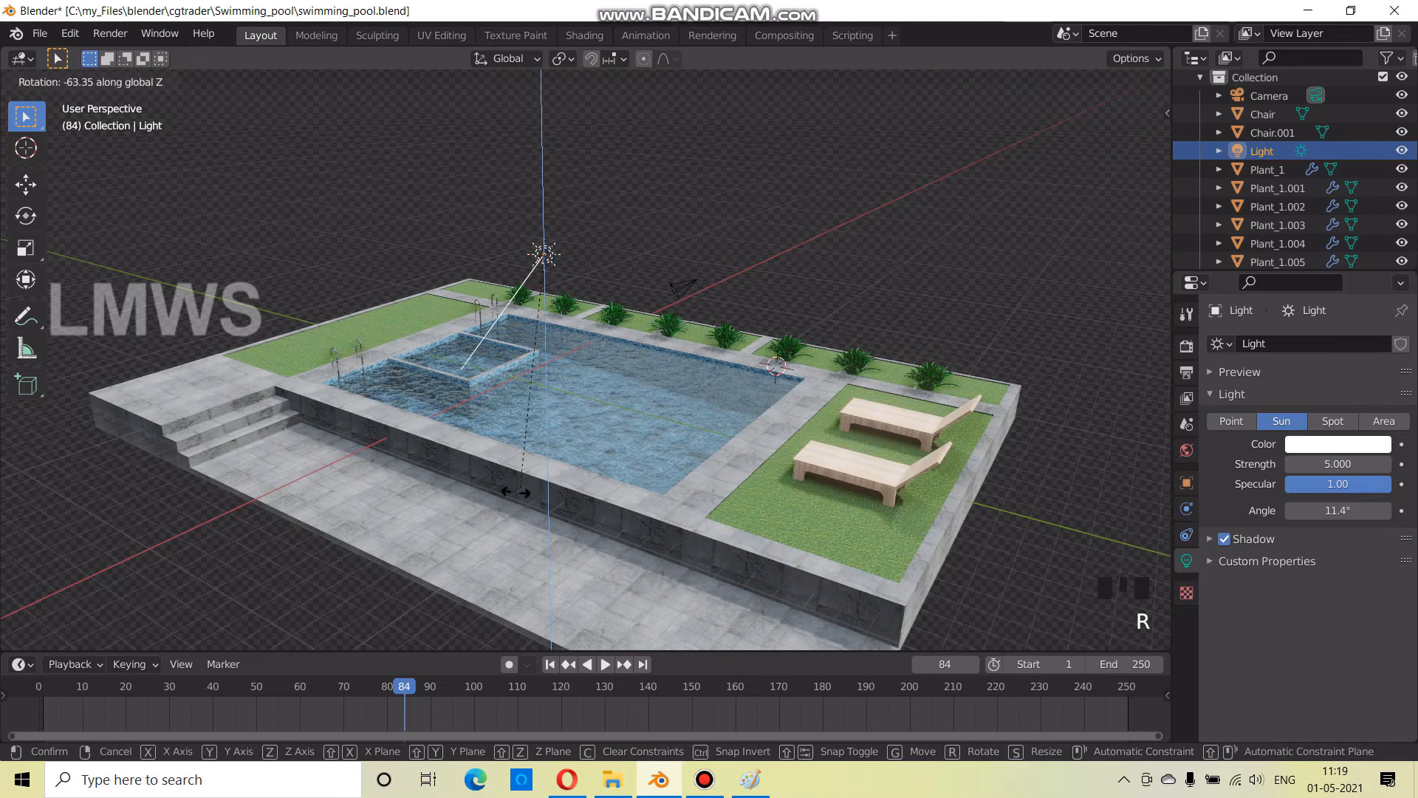
click(632, 446)
key(g)
click(811, 374)
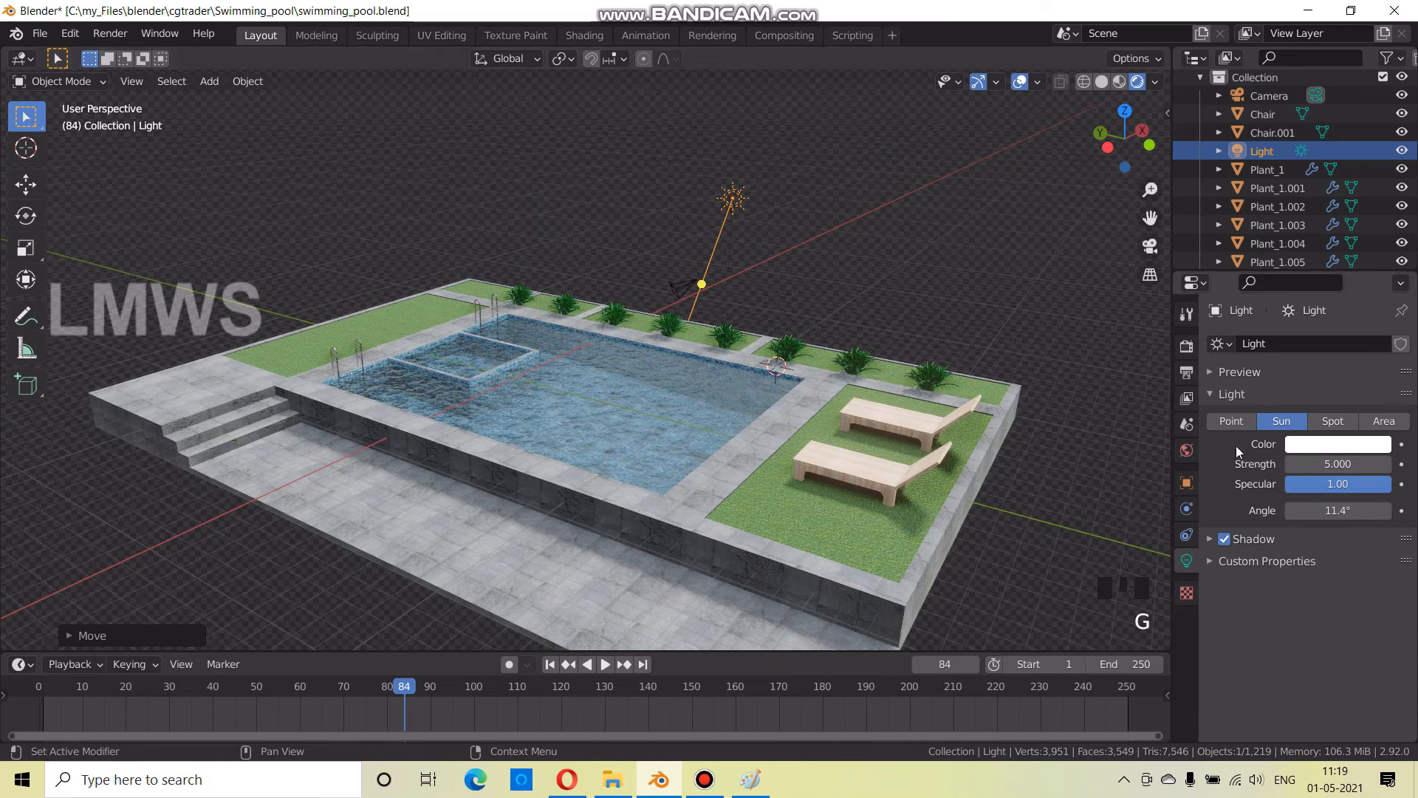
click(1186, 346)
key(ctrl+s)
Preview the pool with the Cycles render engine, switch back to Eevee, and save the file
click(1310, 342)
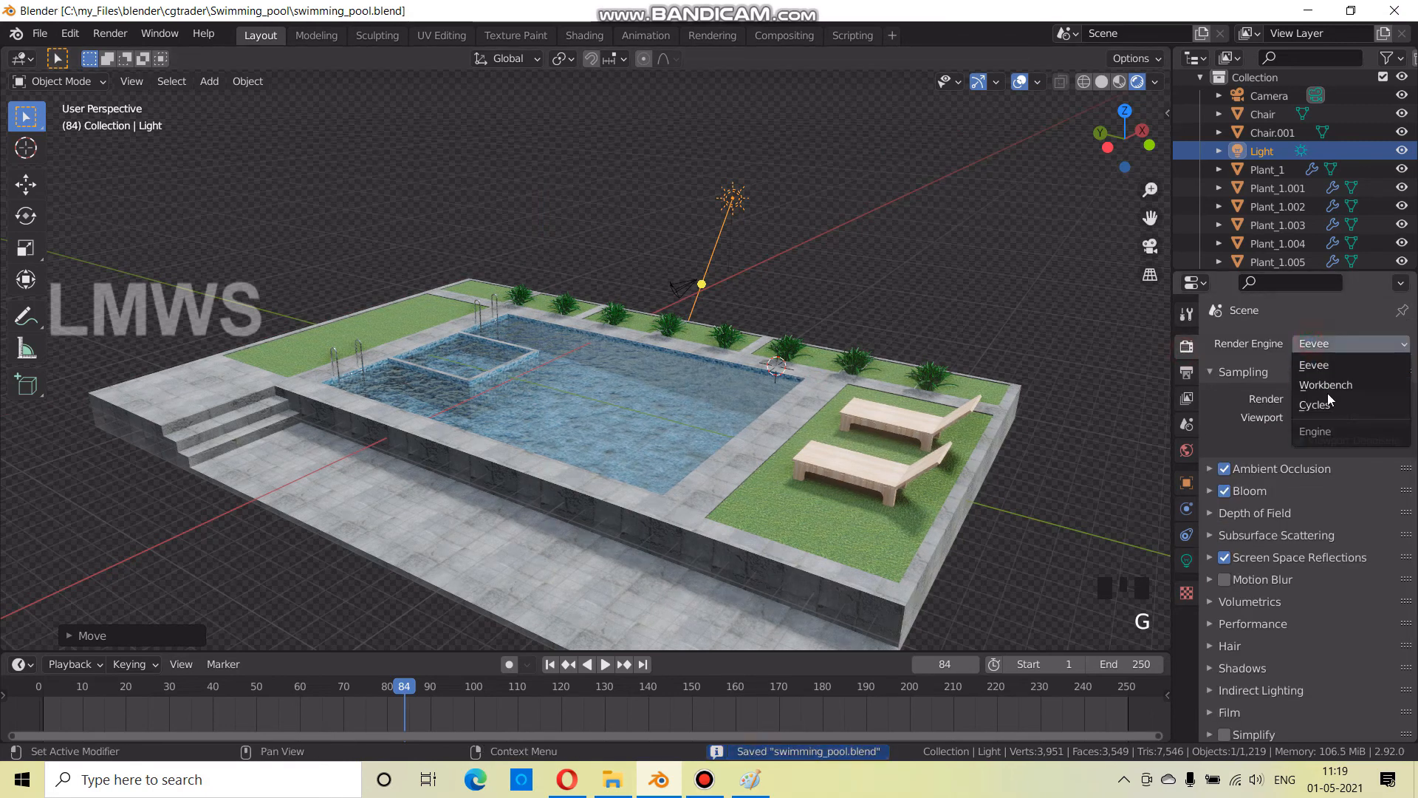
click(1330, 406)
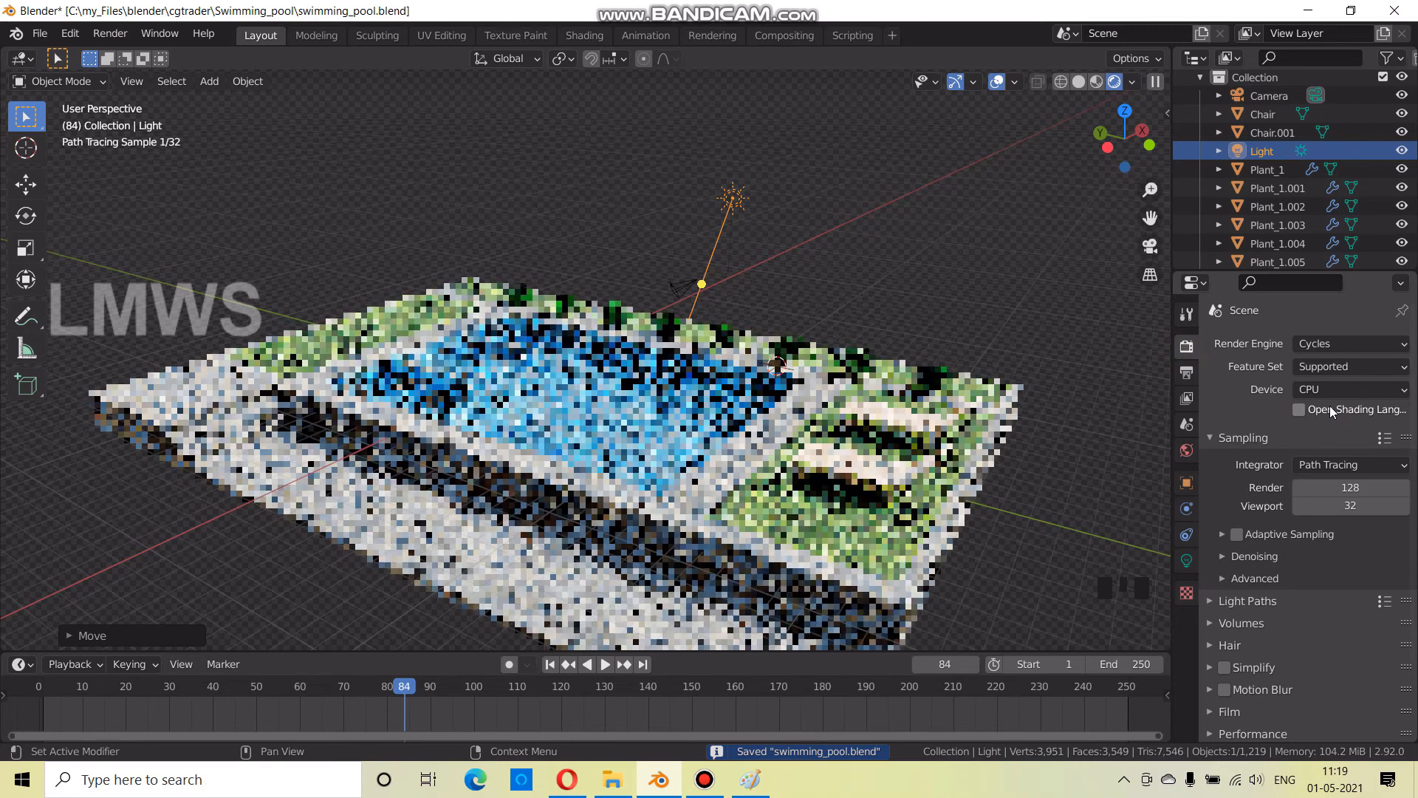
scroll(605, 542, up, 4)
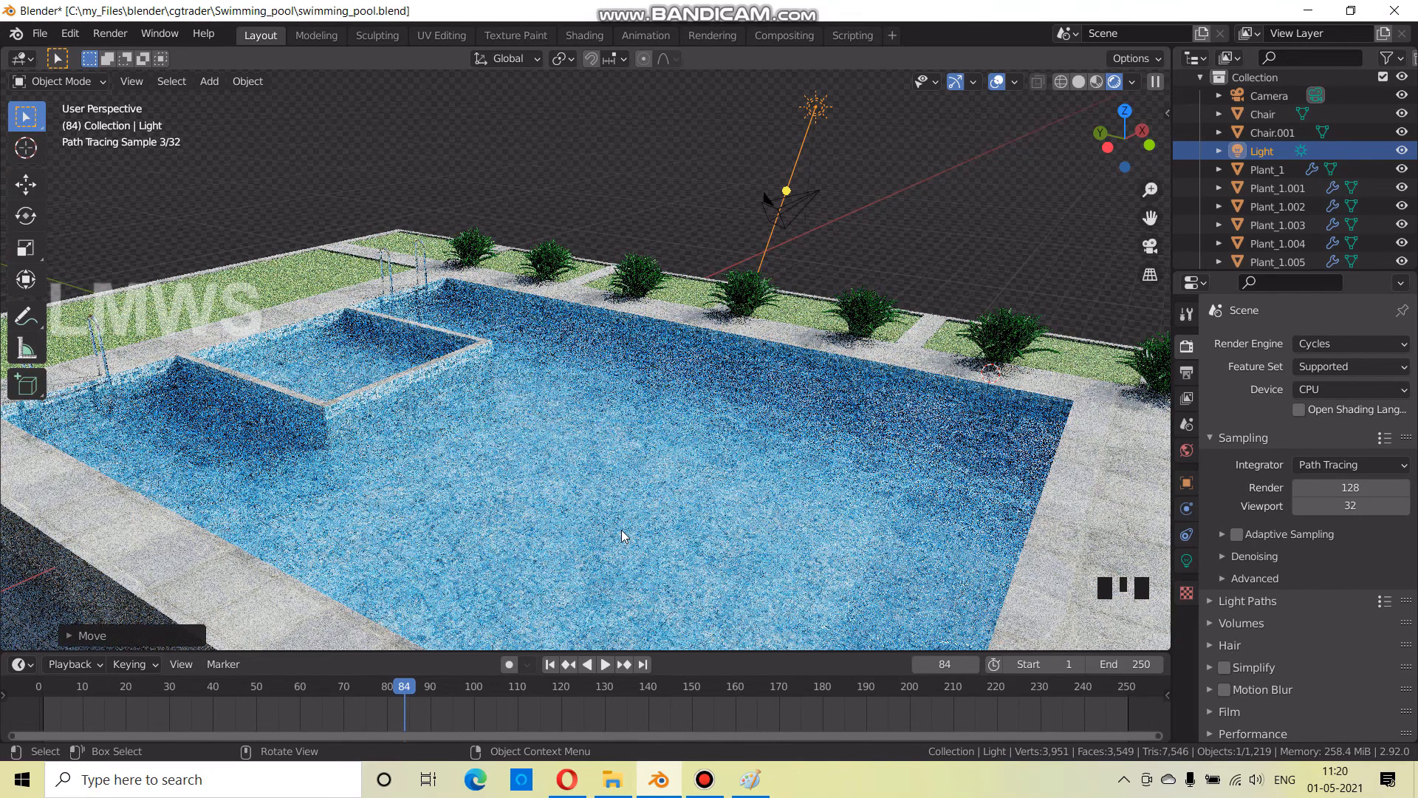
click(1332, 342)
key(Return)
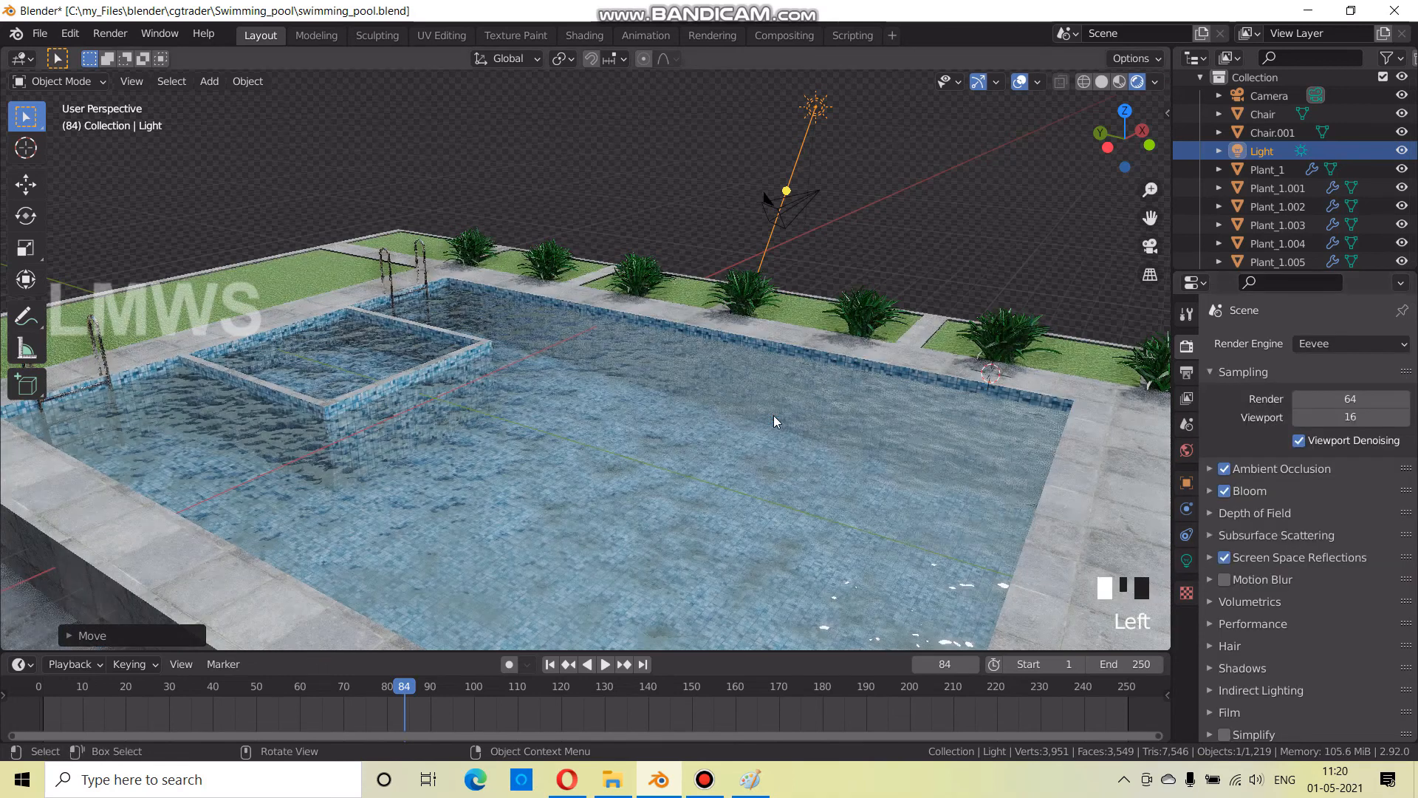
key(ctrl+s)
scroll(850, 399, down, 2)
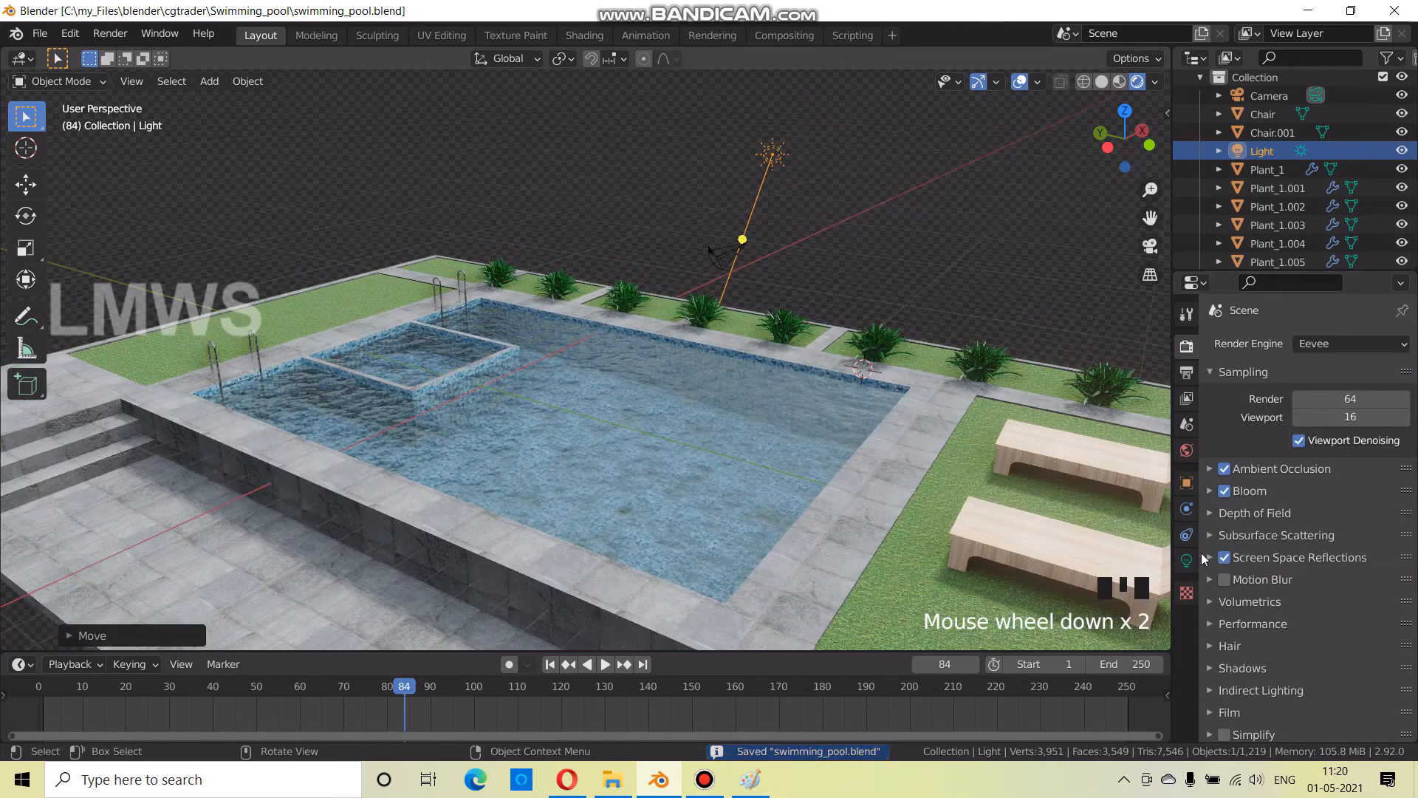
Select the pool water and save the scene as a separate file named swimming_pool_displace.blend
click(1188, 560)
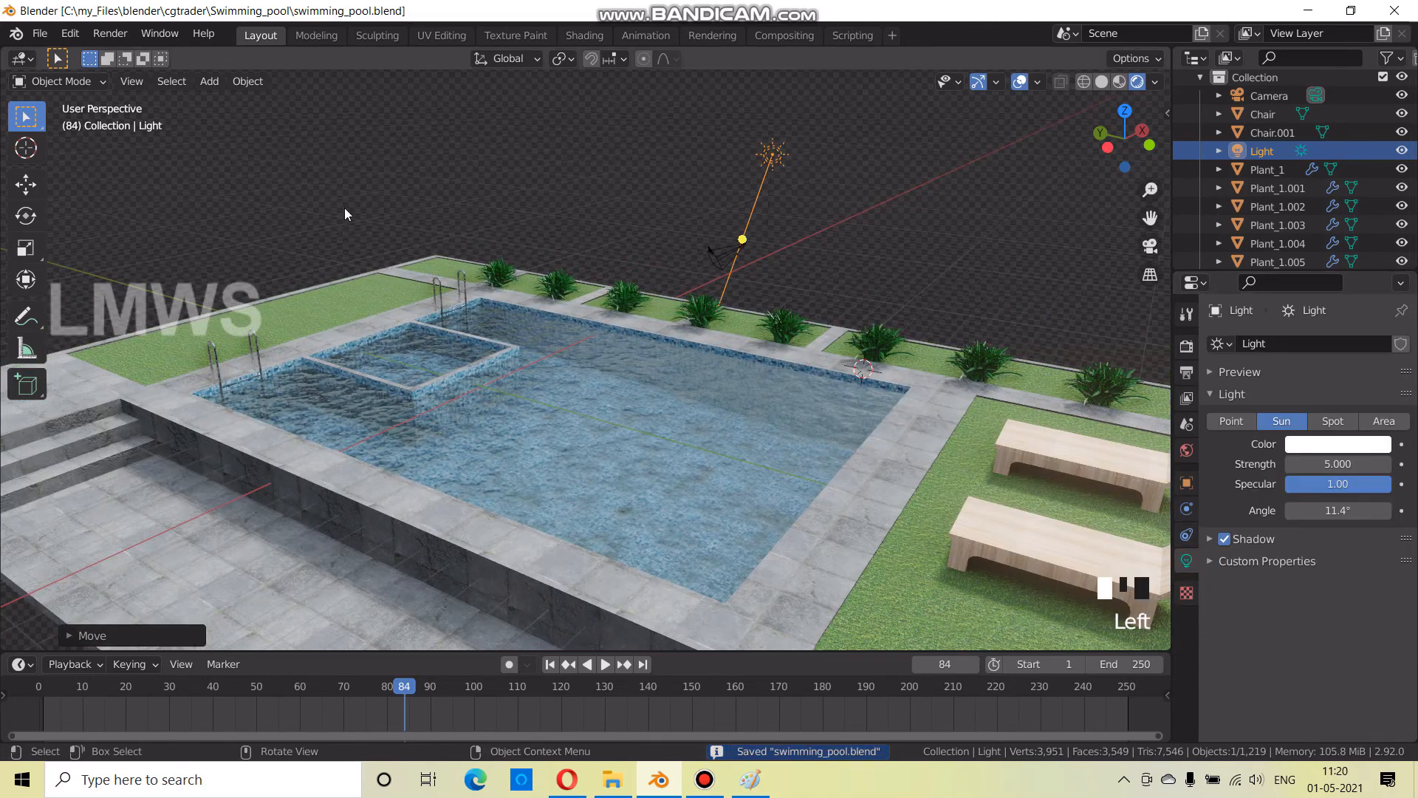
click(622, 383)
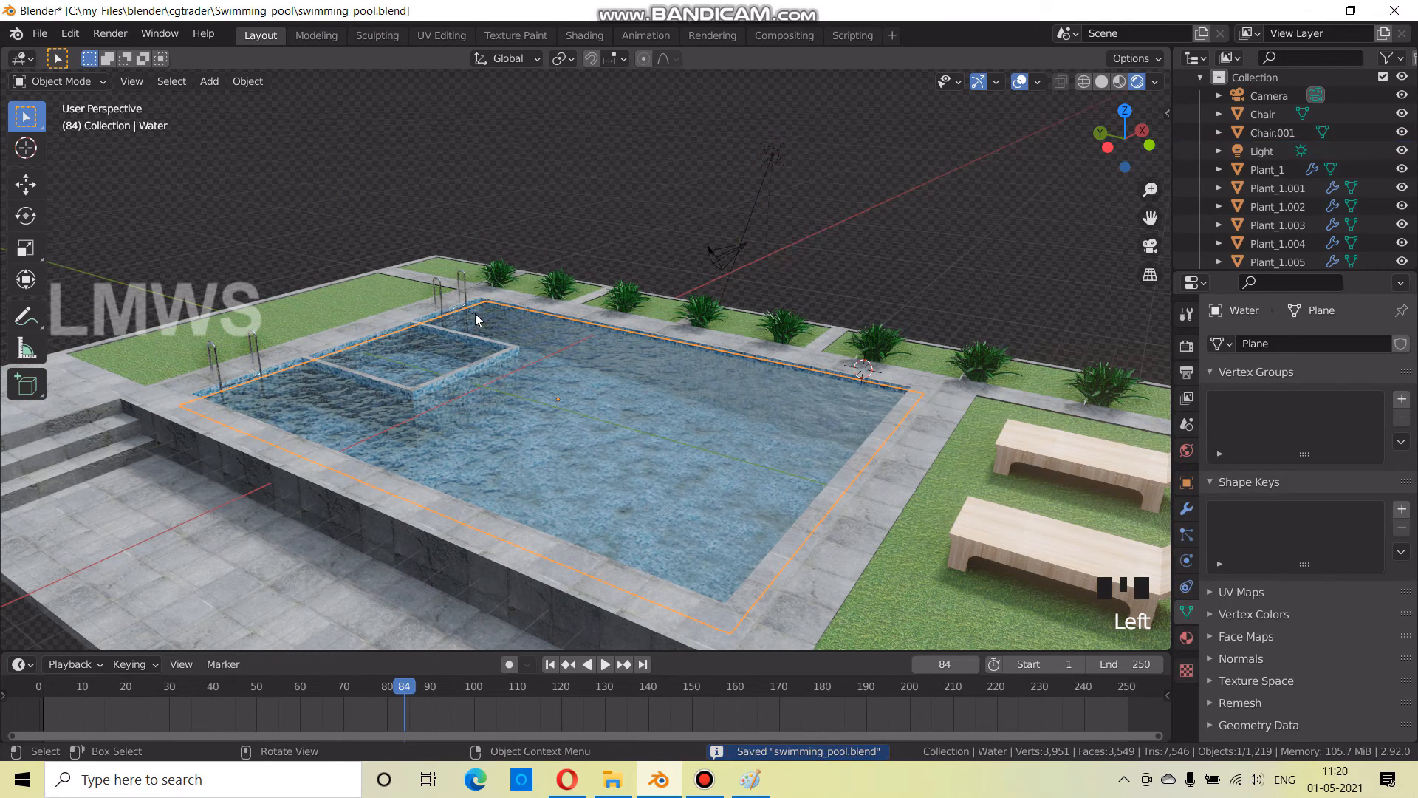
click(39, 34)
click(128, 169)
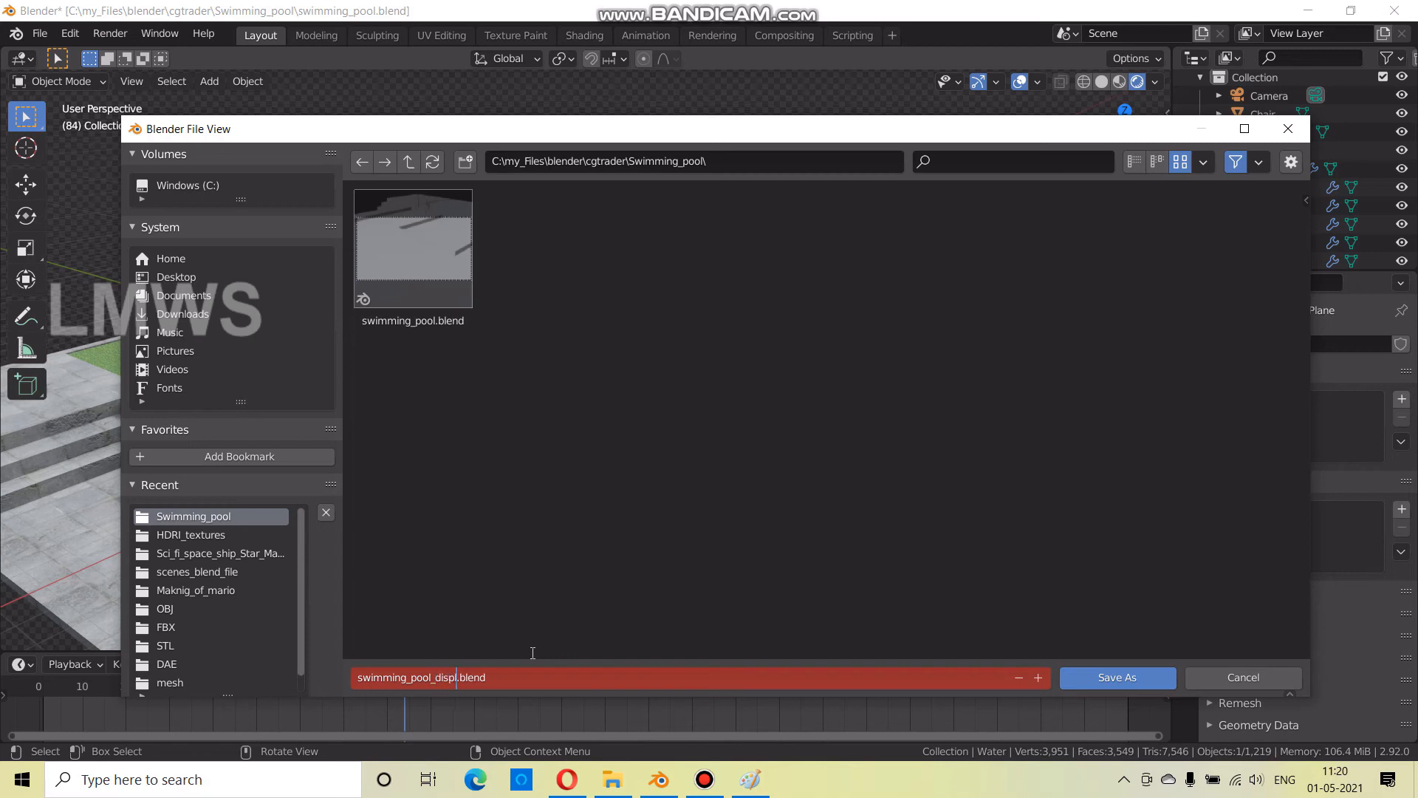
text(_displace)
key(Return)
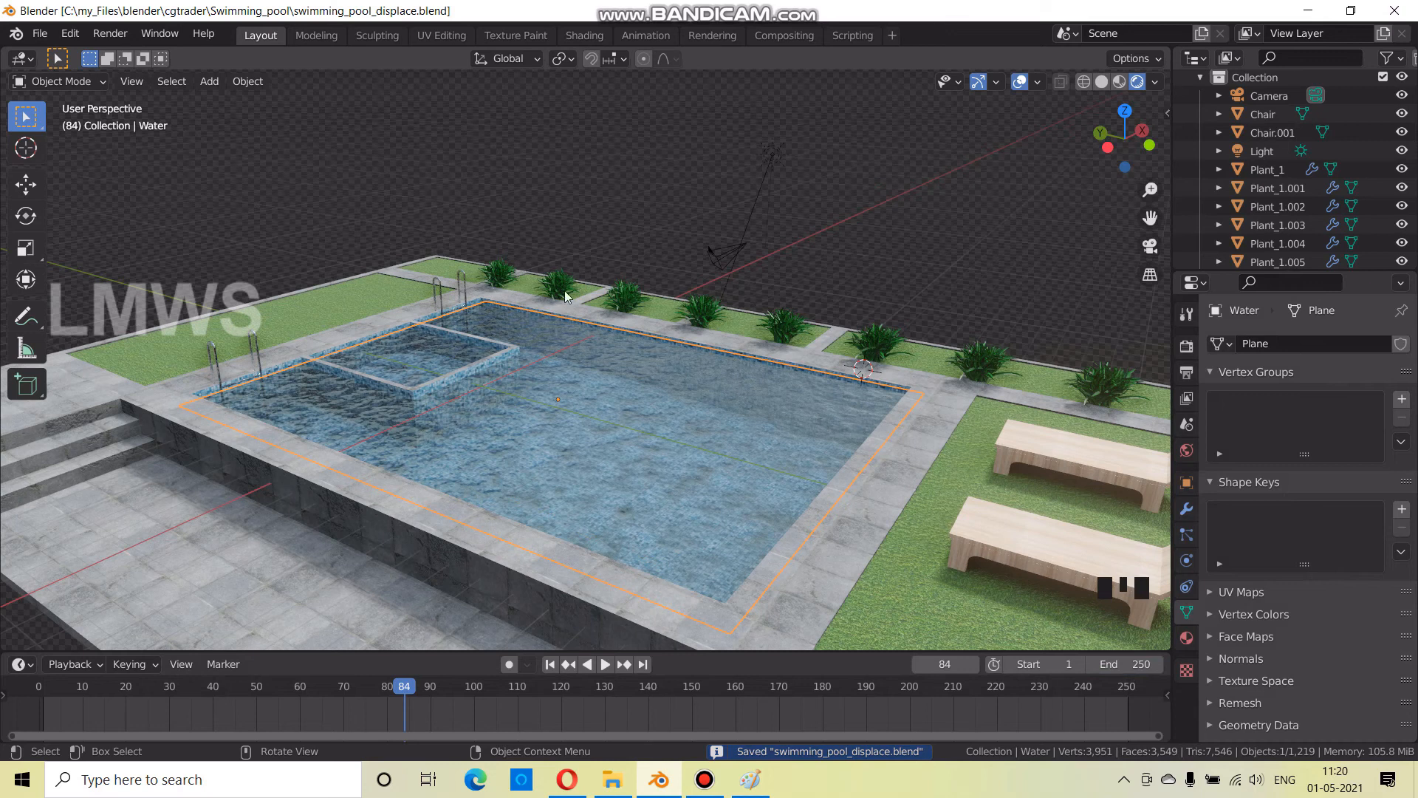
middle_drag(571, 407, 632, 436)
key(ctrl+s)
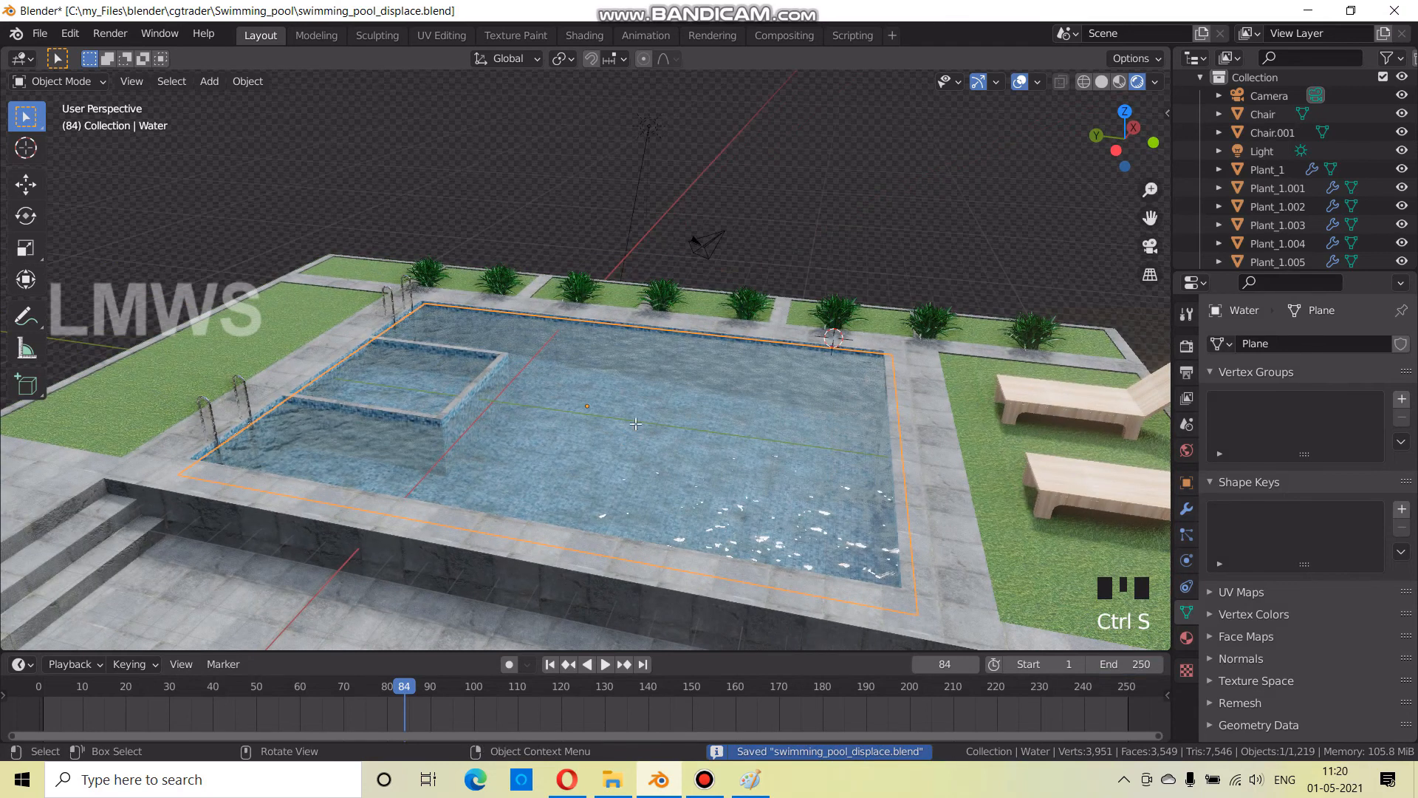
Show the scene in solid shading and subdivide the water plane's face repeatedly into a dense grid
key(Tab)
scroll(591, 385, up, 2)
key(Tab)
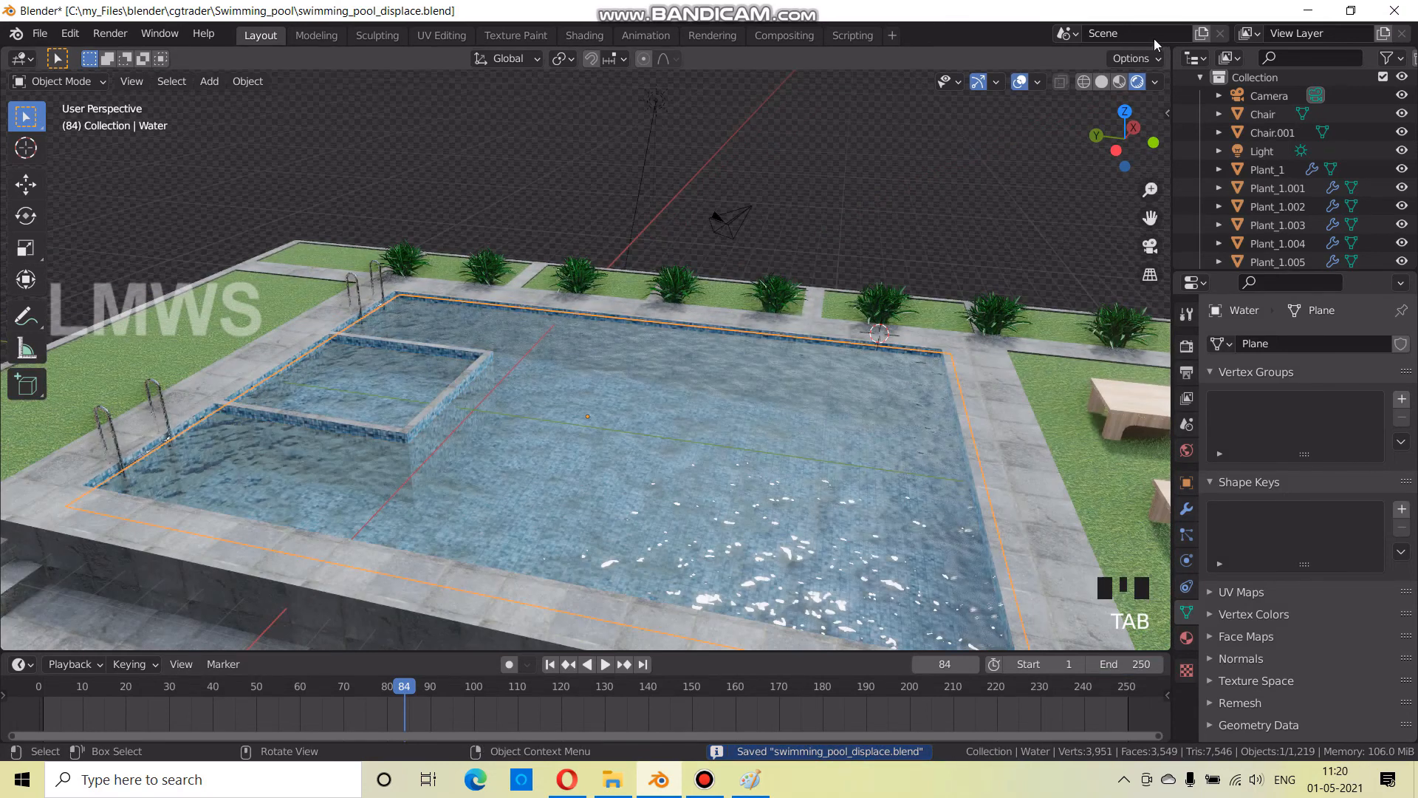
click(1100, 82)
mouse_move(636, 414)
middle_down()
mouse_move(667, 435)
mouse_move(601, 417)
middle_up()
key(Tab)
right_click(618, 381)
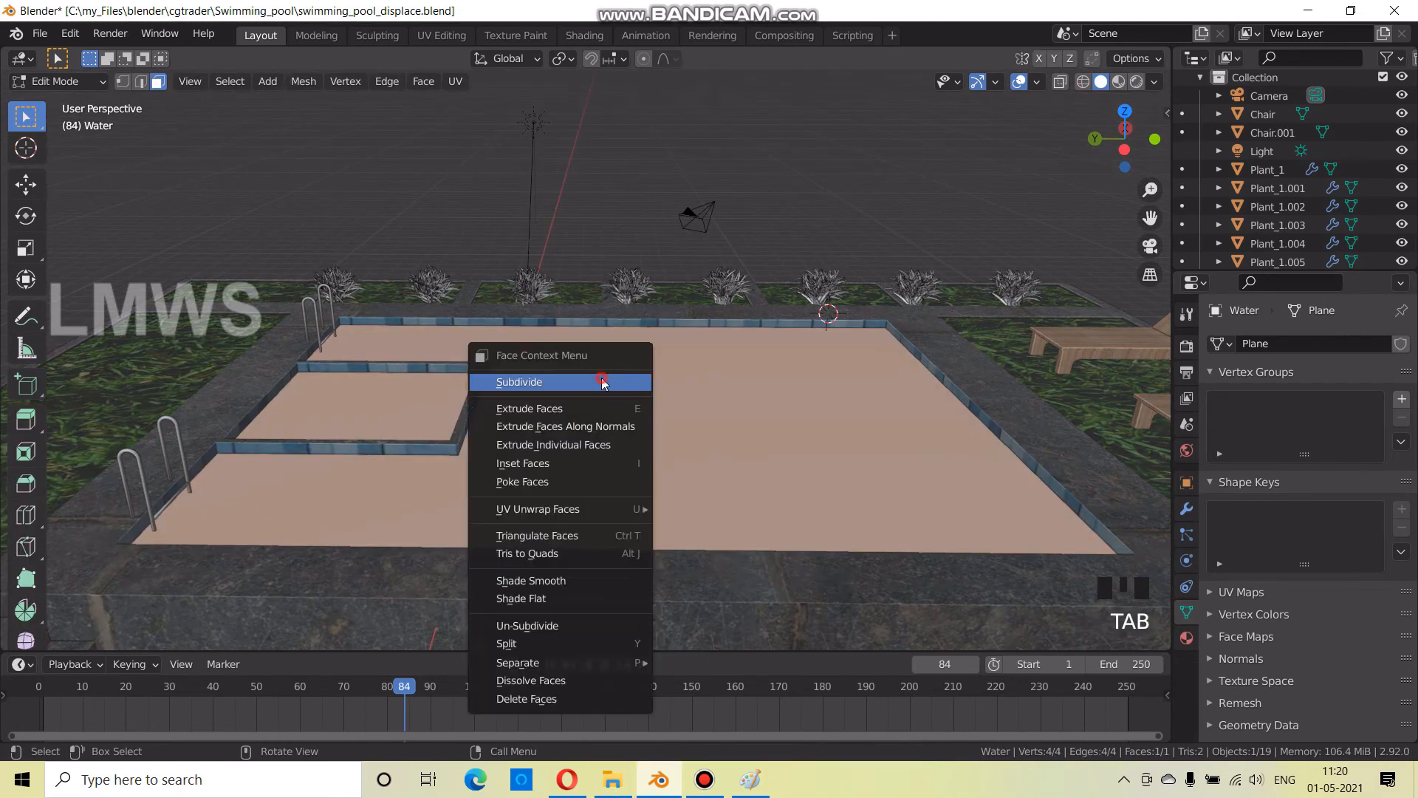
right_click(603, 382)
right_click(603, 382)
right_click(602, 382)
right_click(602, 382)
right_click(602, 382)
right_click(602, 382)
right_click(602, 382)
right_click(603, 382)
right_click(603, 382)
right_click(602, 382)
right_click(603, 382)
right_click(604, 383)
right_click(604, 383)
right_click(602, 382)
Try 2 cuts for the water's last subdivision, undo that subdivision, and save the file
middle_drag(817, 508, 703, 498)
scroll(697, 497, up, 6)
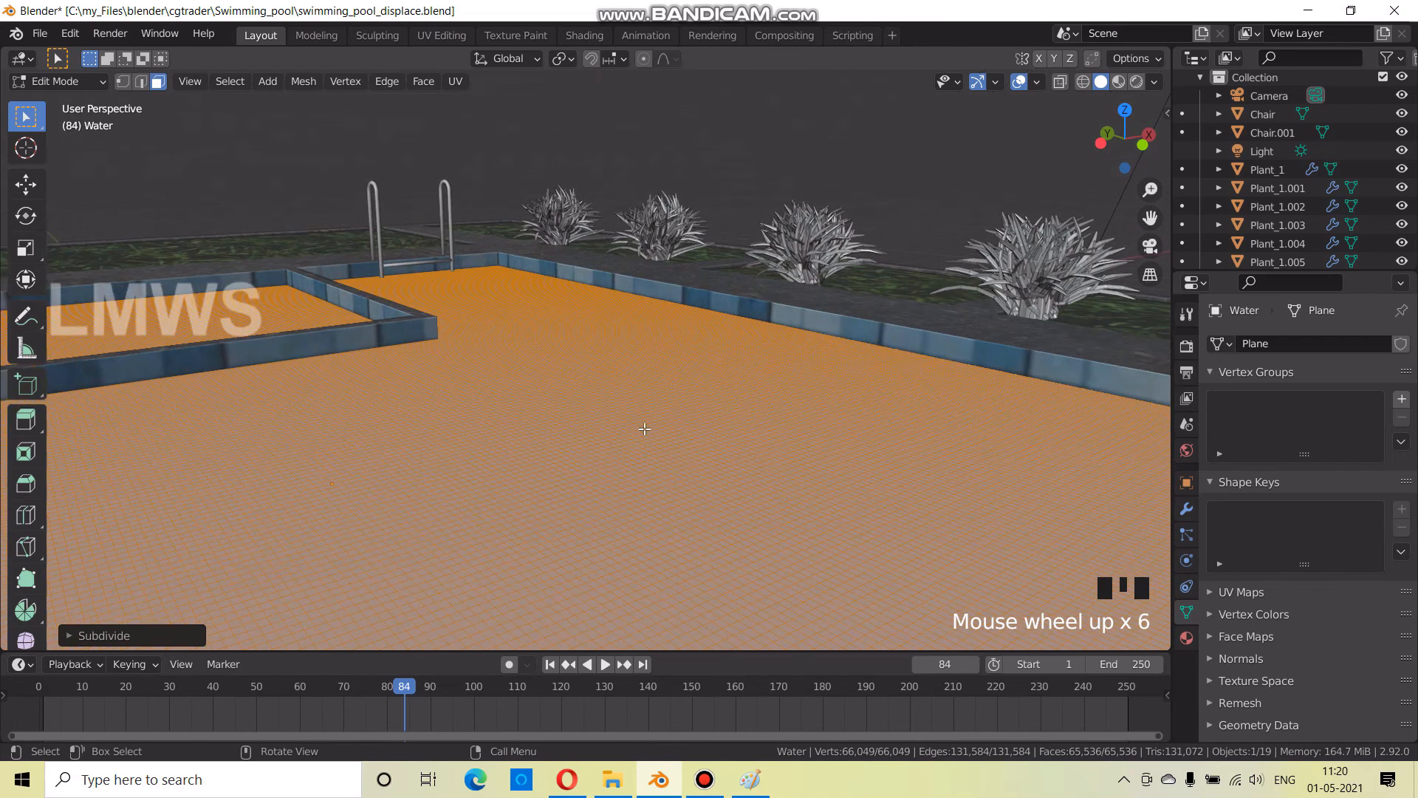
scroll(644, 429, down, 2)
click(89, 636)
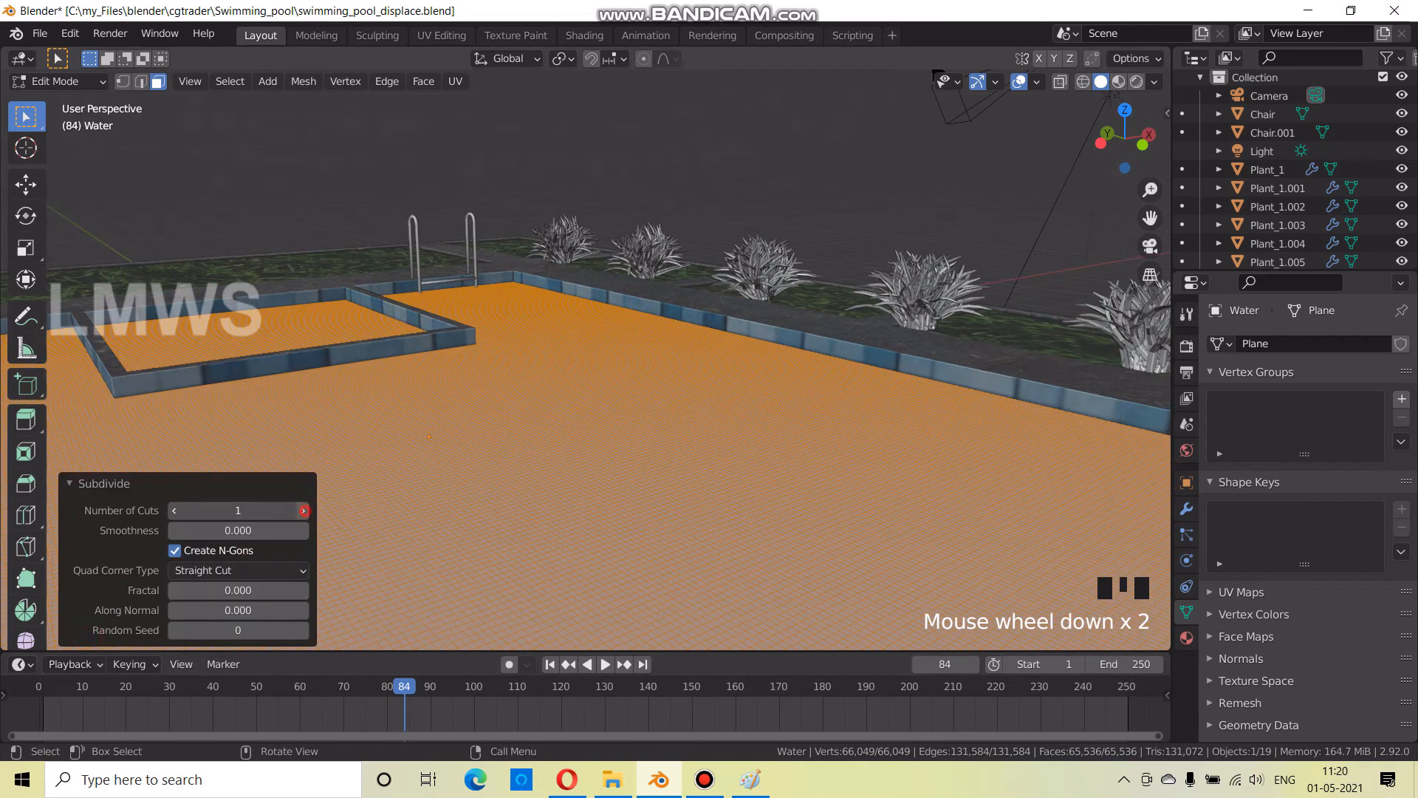
click(306, 512)
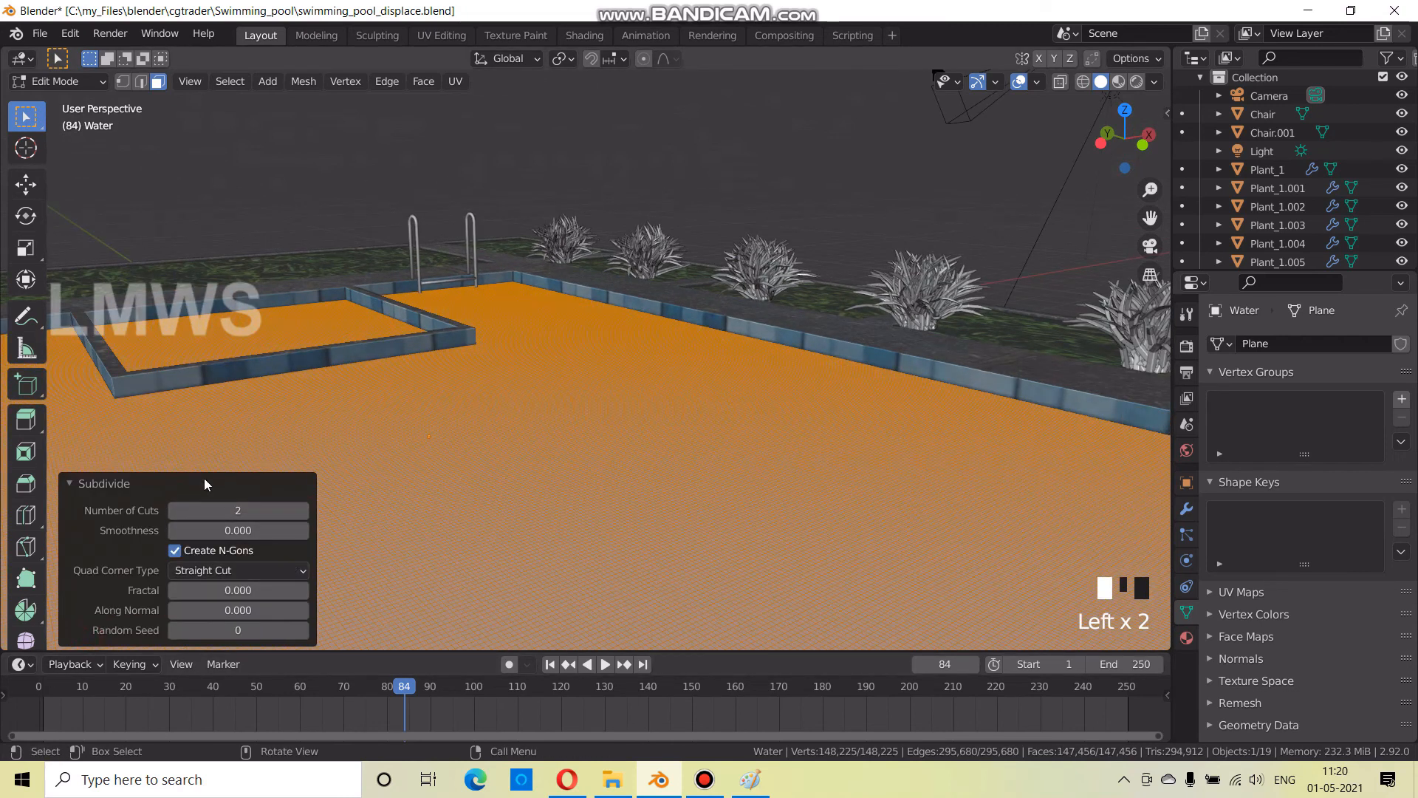
click(172, 483)
key(ctrl+z)
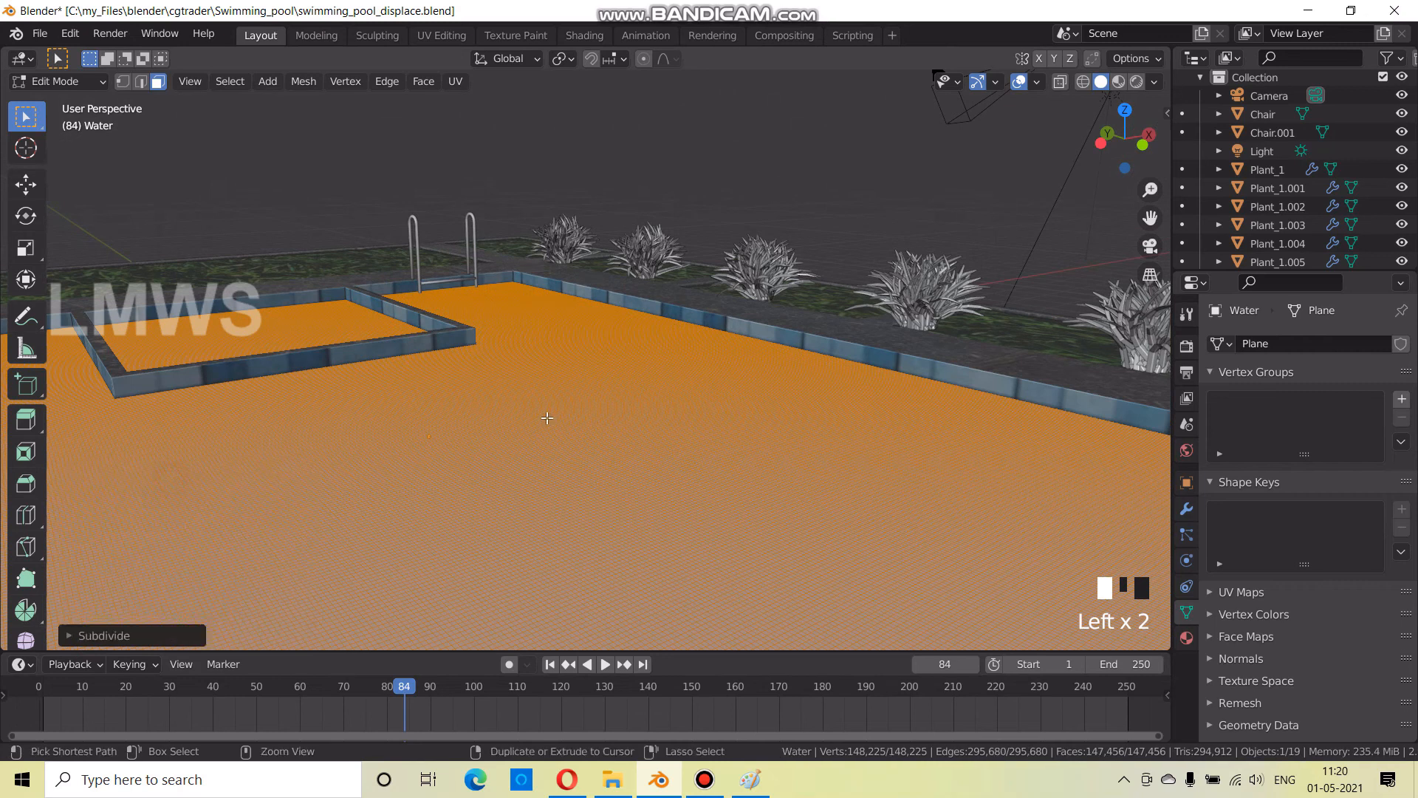
scroll(547, 418, down, 3)
key(ctrl+s)
middle_drag(547, 419, 554, 542)
Examine the density of the water plane's subdivided mesh
key(Tab)
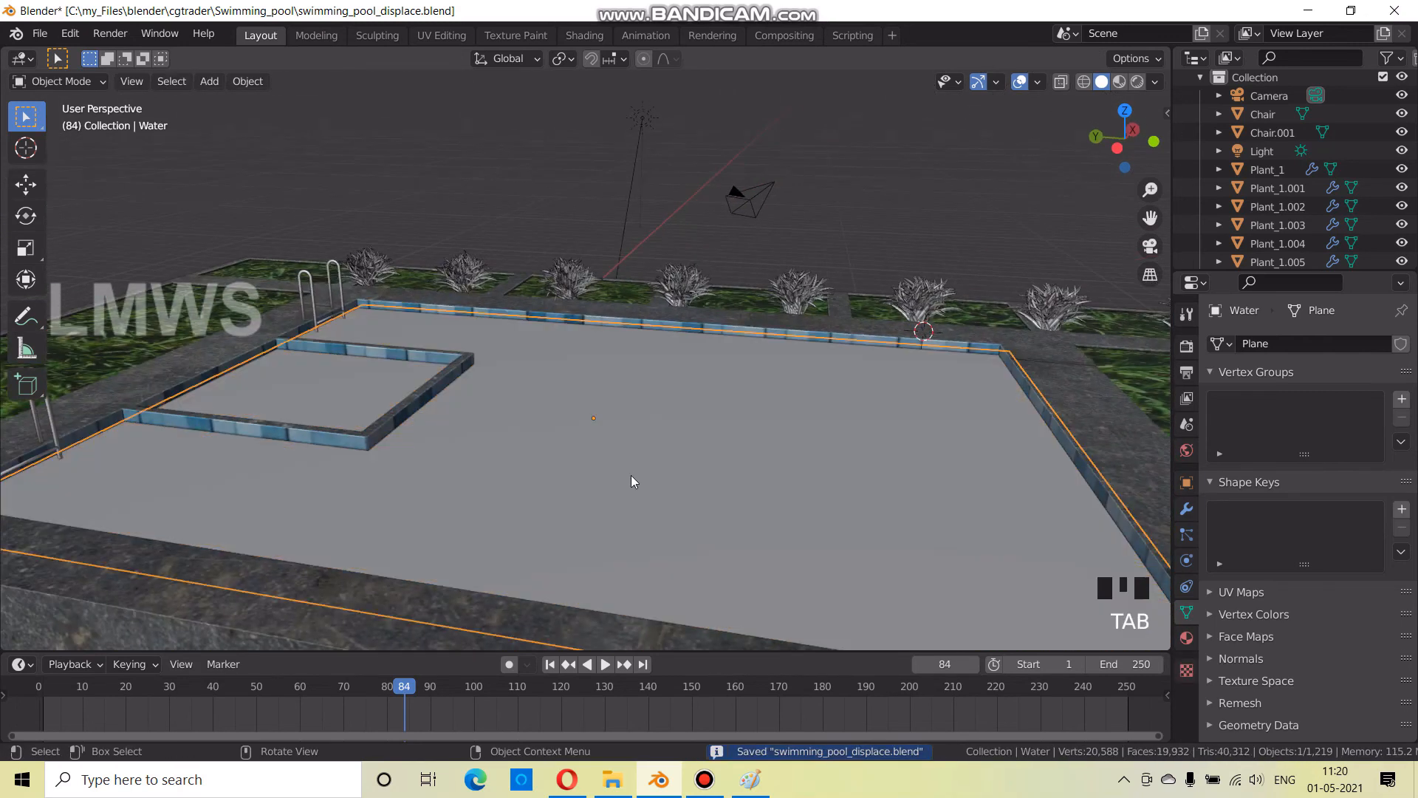
scroll(636, 511, down, 2)
key(Tab)
scroll(722, 421, up, 3)
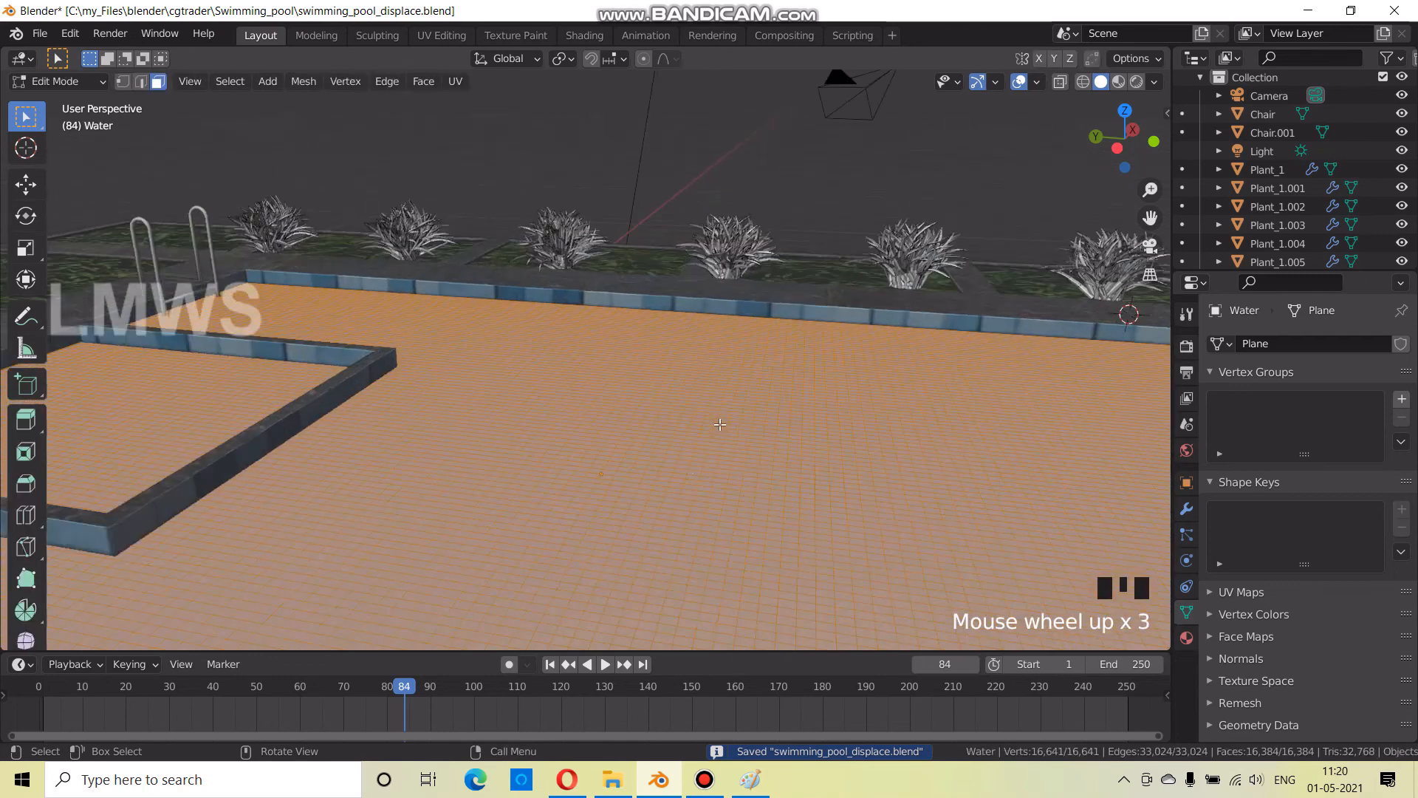
middle_drag(721, 421, 663, 503)
key(alt+a)
key(Tab)
scroll(875, 503, down, 2)
scroll(875, 502, down, 1)
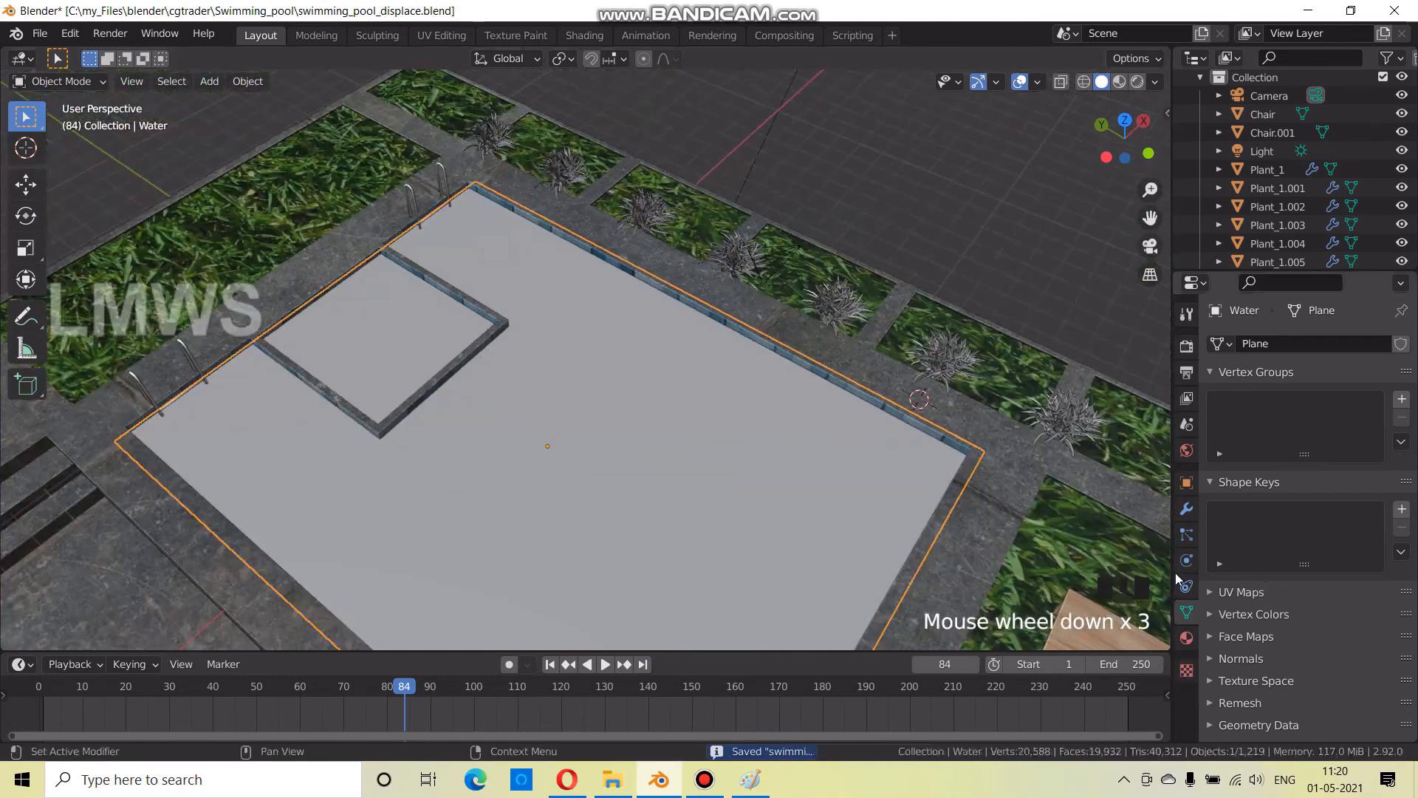
Examine the subdivided water in rendered shading with its modifier settings open
click(1186, 637)
middle_drag(832, 563, 1170, 489)
click(1187, 508)
mouse_move(879, 561)
middle_down()
mouse_move(869, 462)
mouse_move(827, 495)
mouse_move(830, 521)
middle_up()
scroll(821, 490, up, 2)
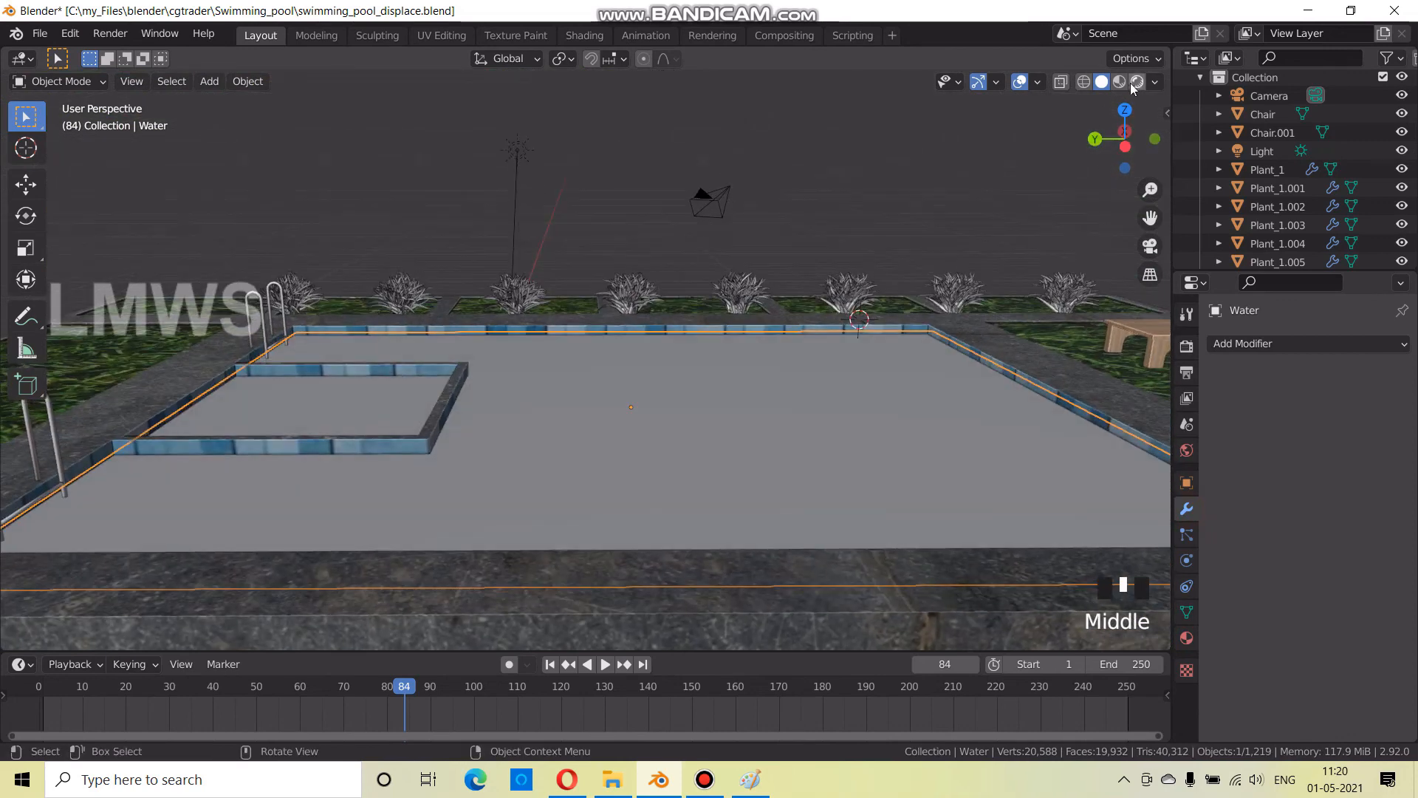
click(1138, 82)
scroll(923, 442, down, 2)
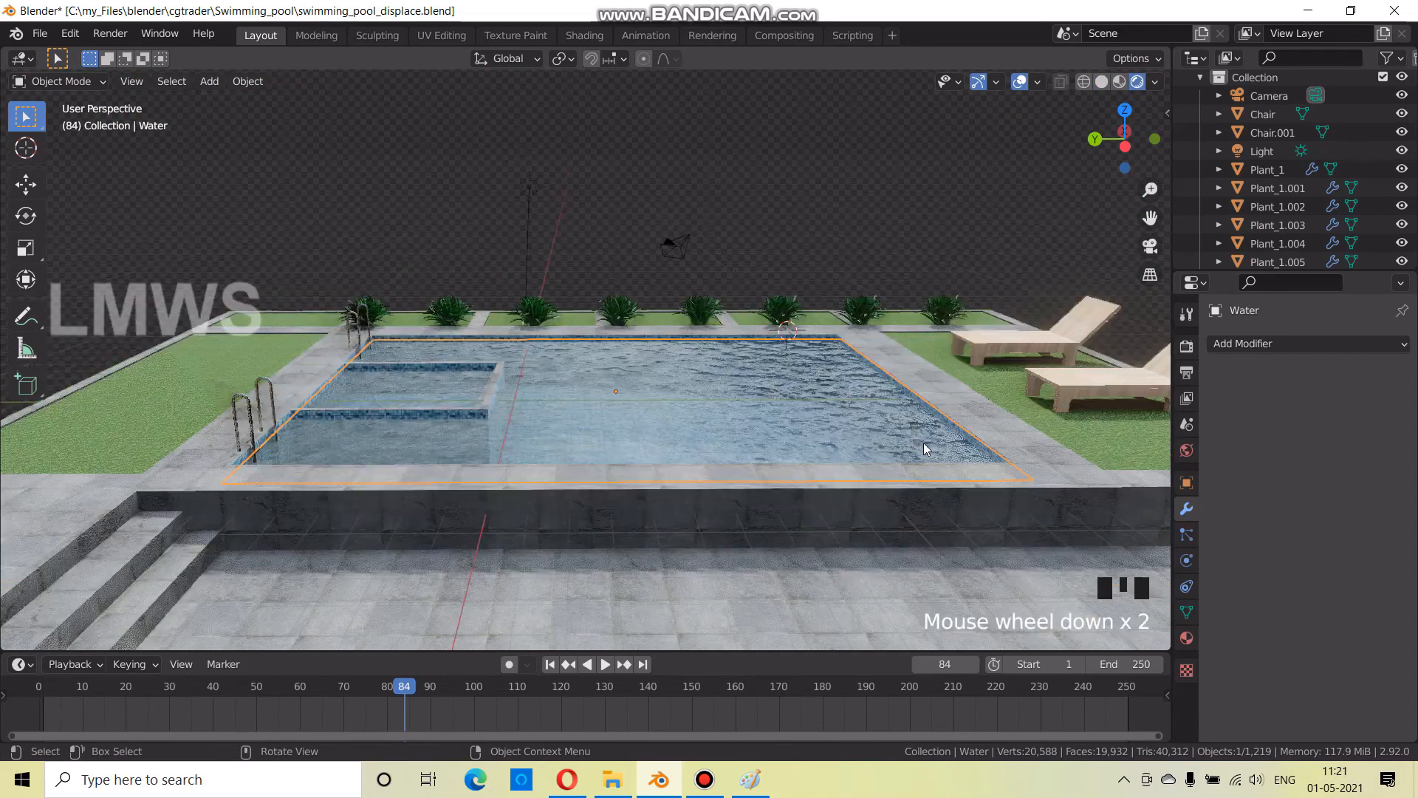
middle_drag(923, 442, 821, 446)
scroll(822, 441, up, 1)
scroll(821, 441, up, 2)
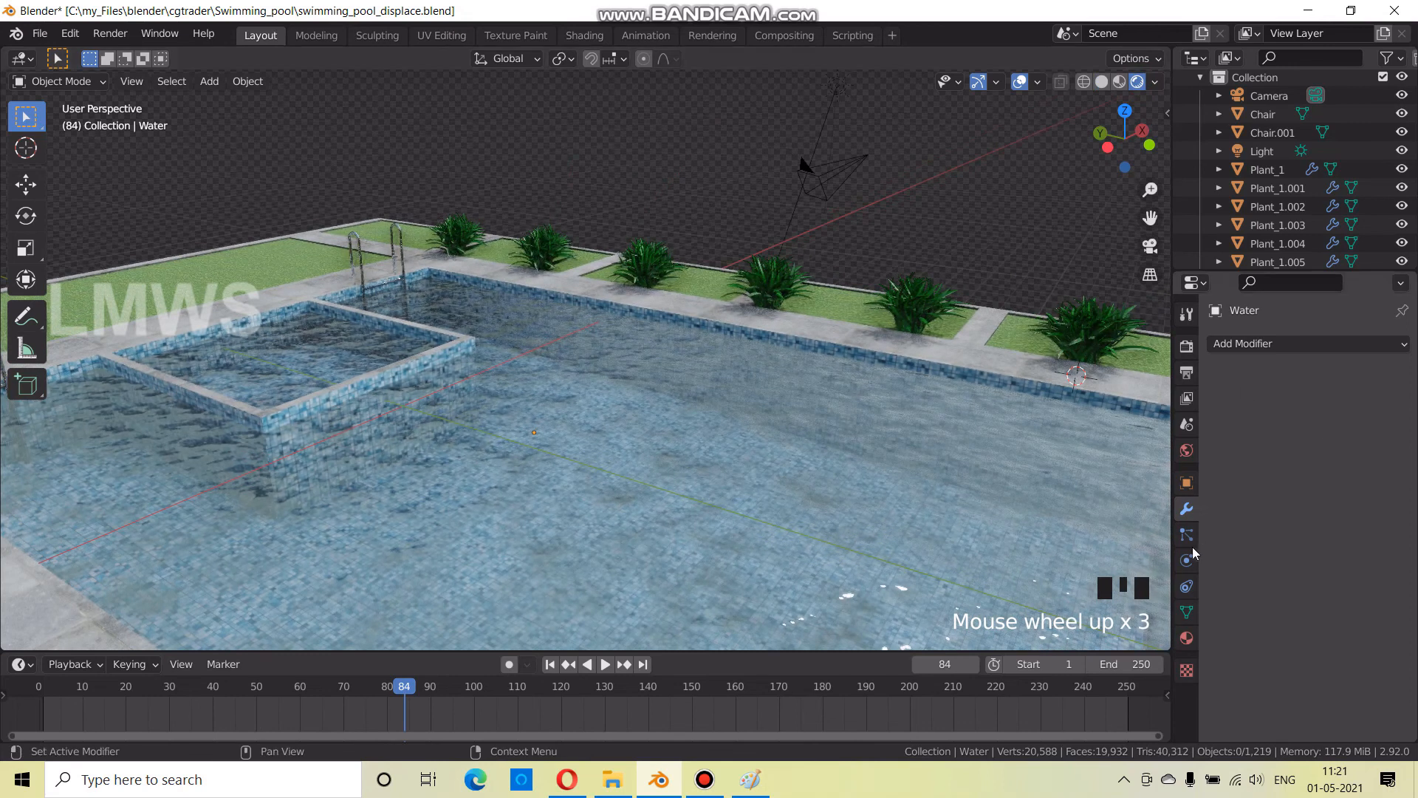
Try a Displace modifier on the water, check its effect in solid shading, and remove it
click(1229, 351)
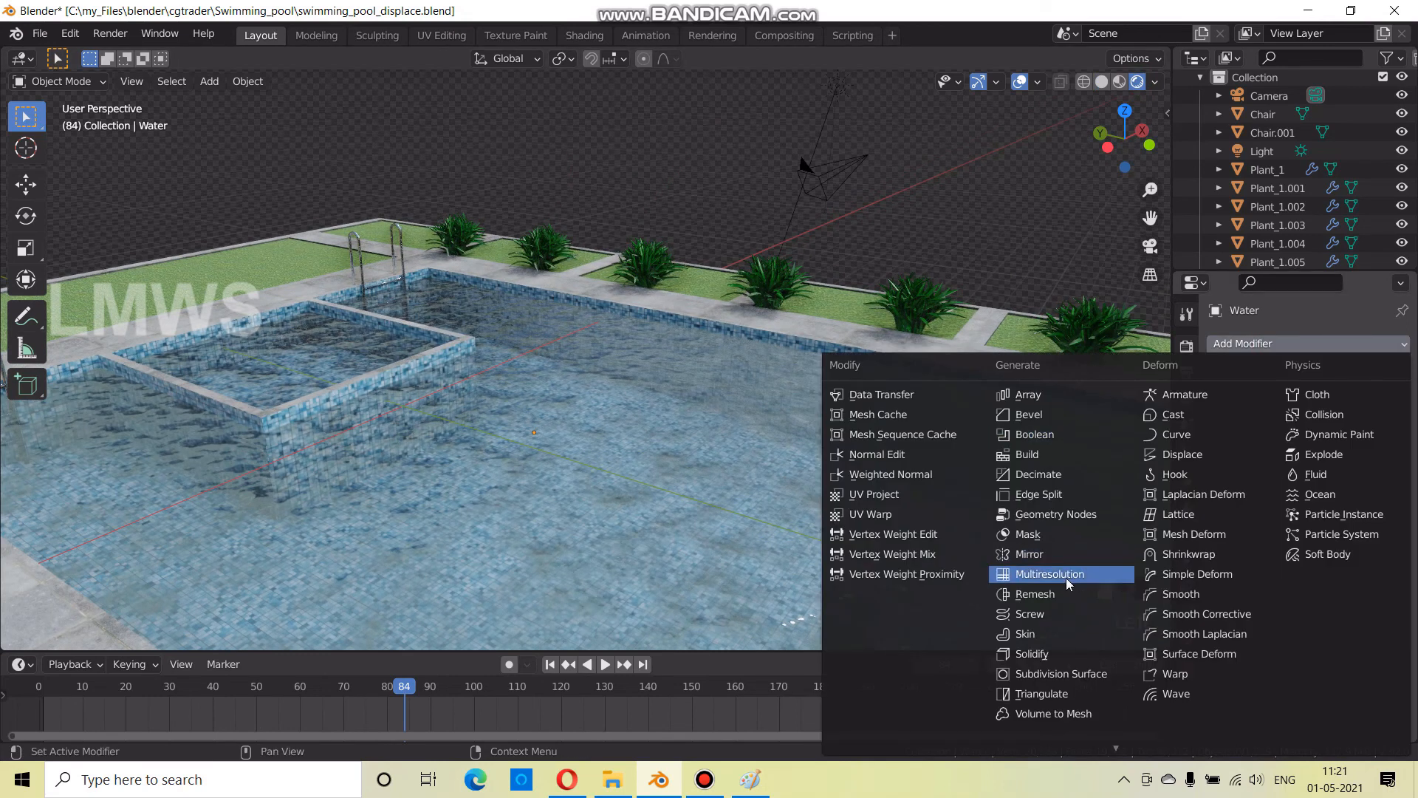
click(1183, 454)
middle_drag(746, 487, 785, 482)
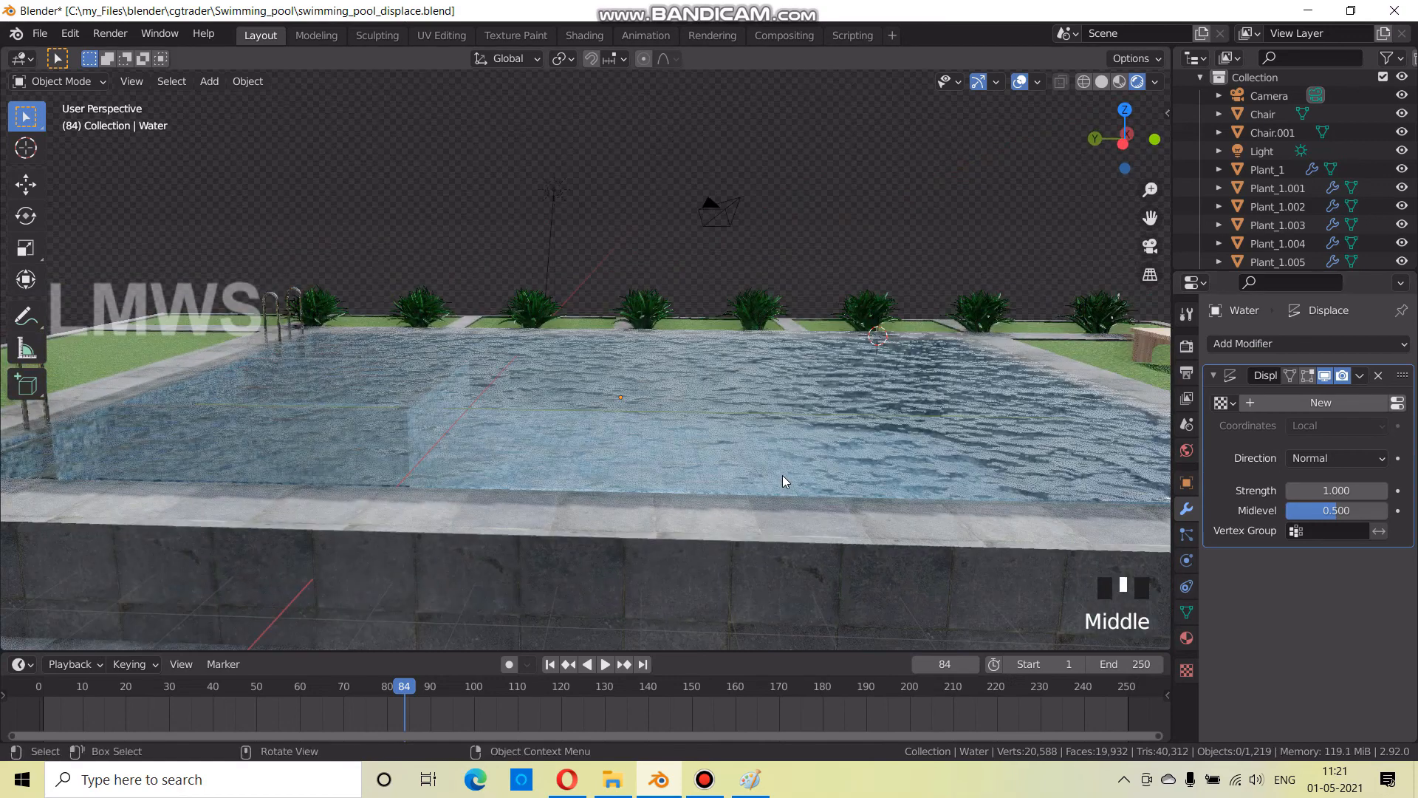
scroll(812, 484, up, 1)
scroll(880, 514, down, 2)
click(1102, 81)
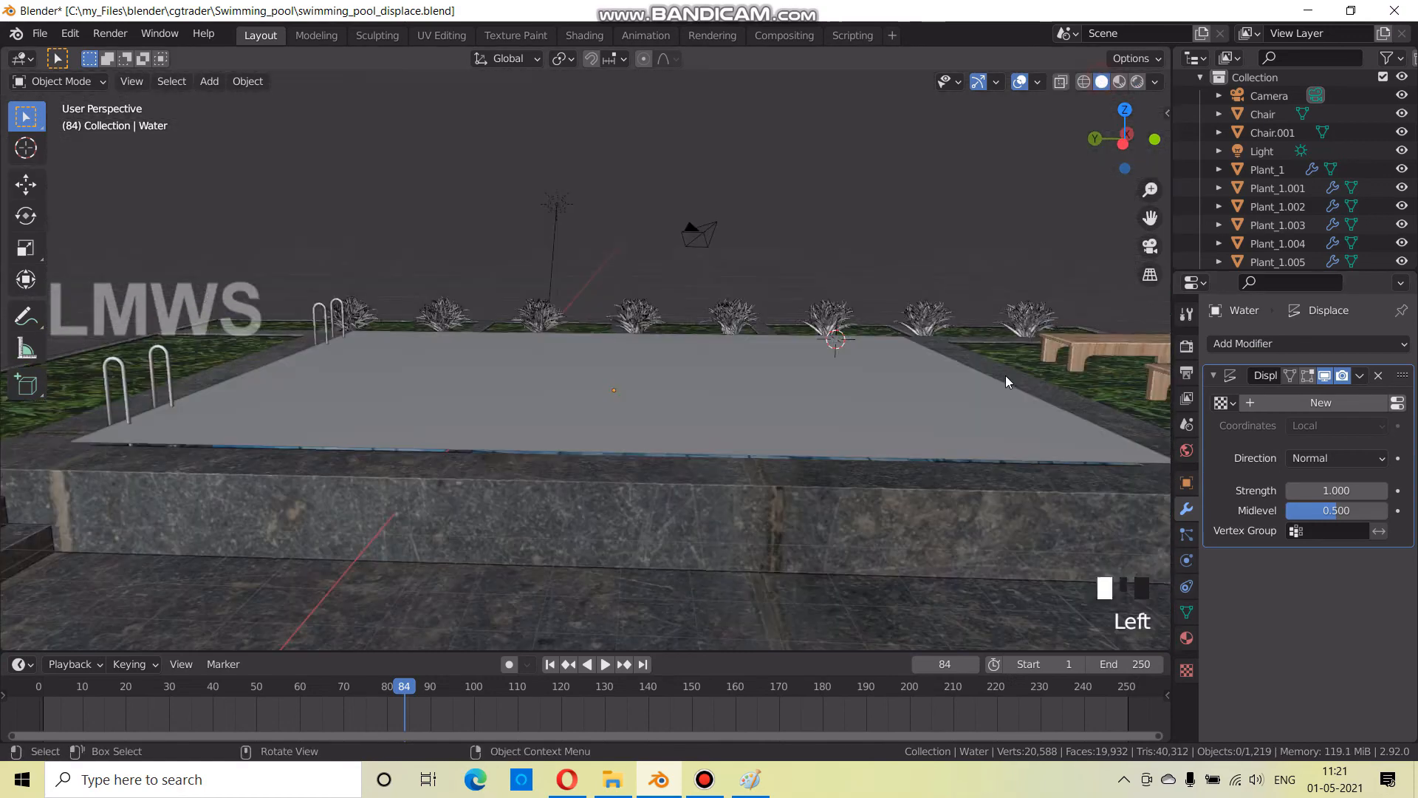
middle_drag(1004, 380, 1045, 443)
click(1378, 376)
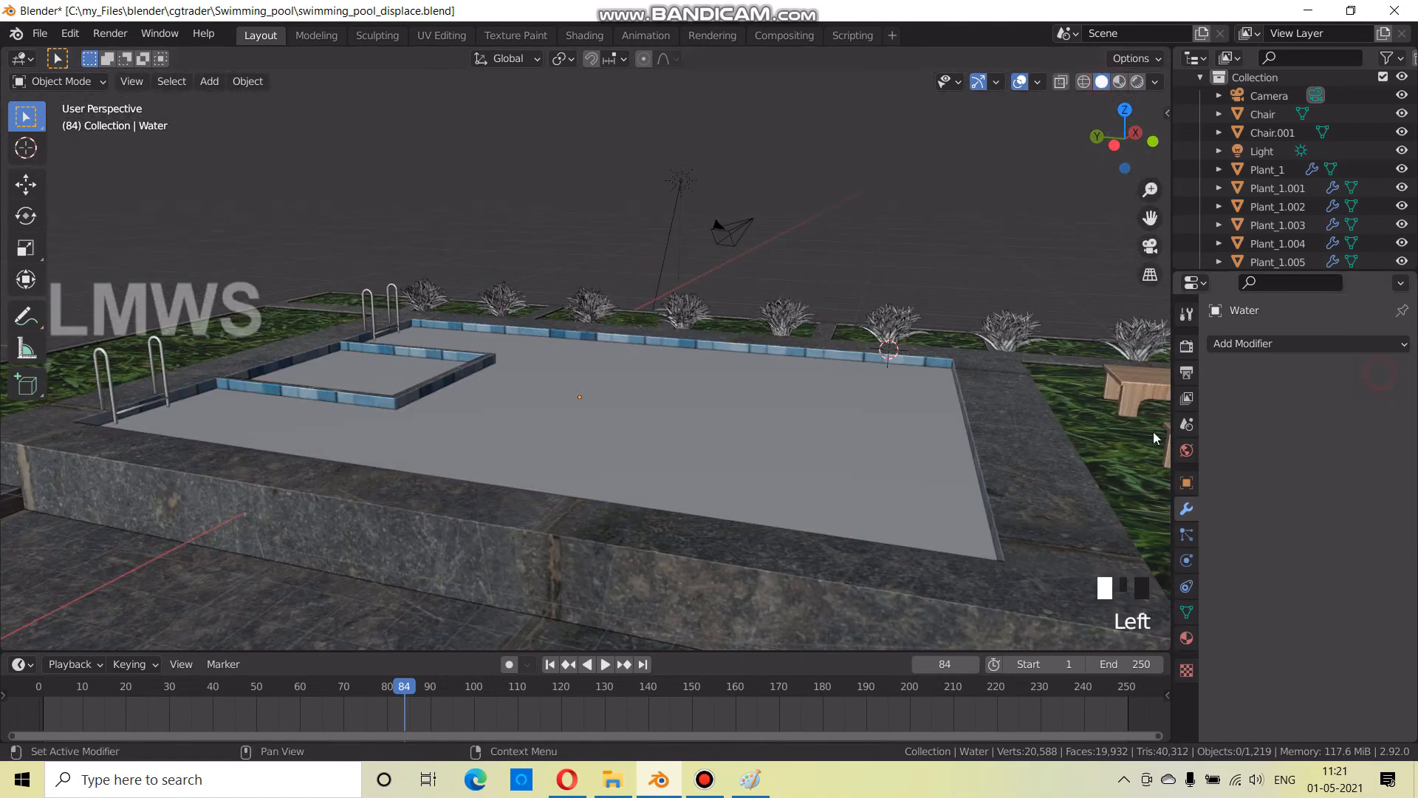
Add a Displace modifier to the water and give it a new texture of type Clouds
click(1293, 345)
click(1182, 456)
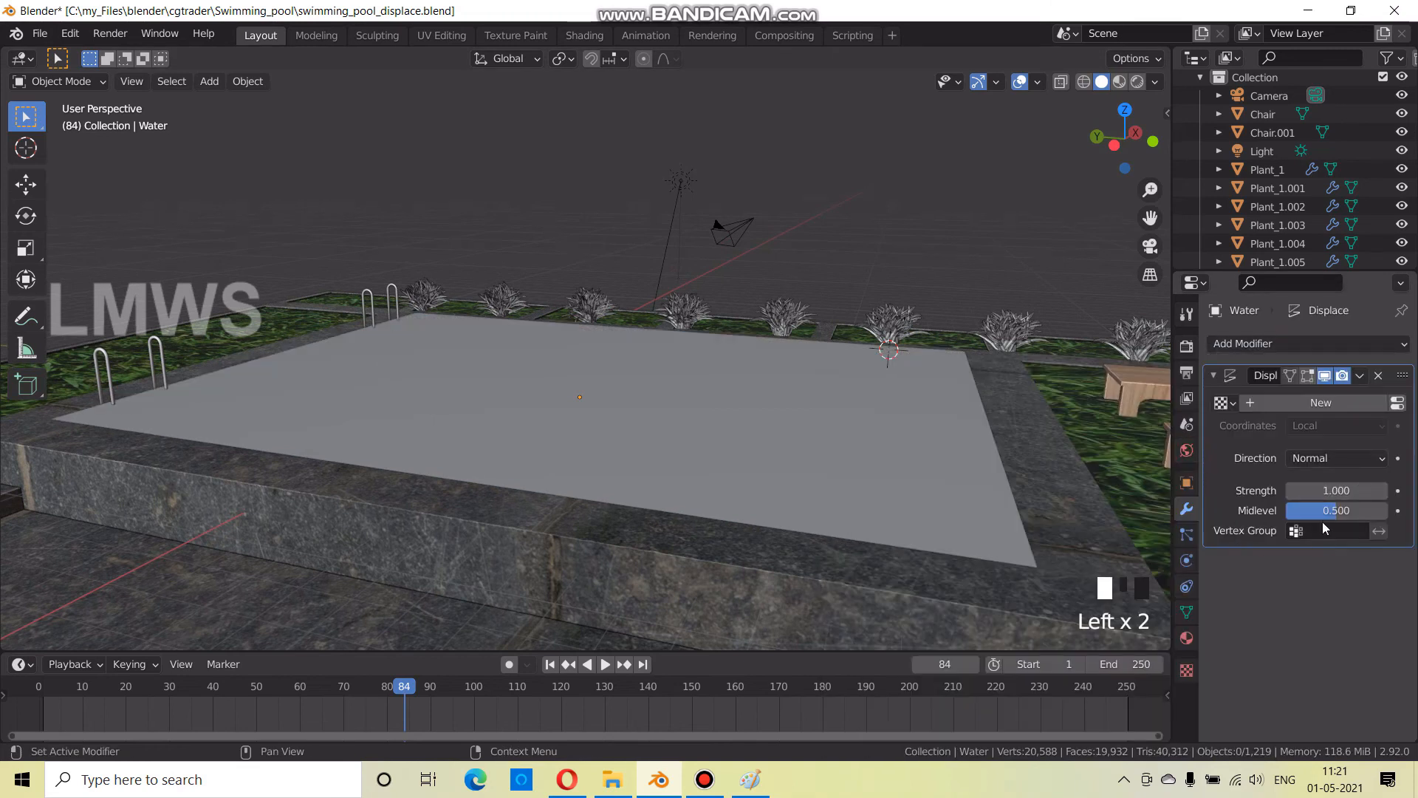
click(1336, 405)
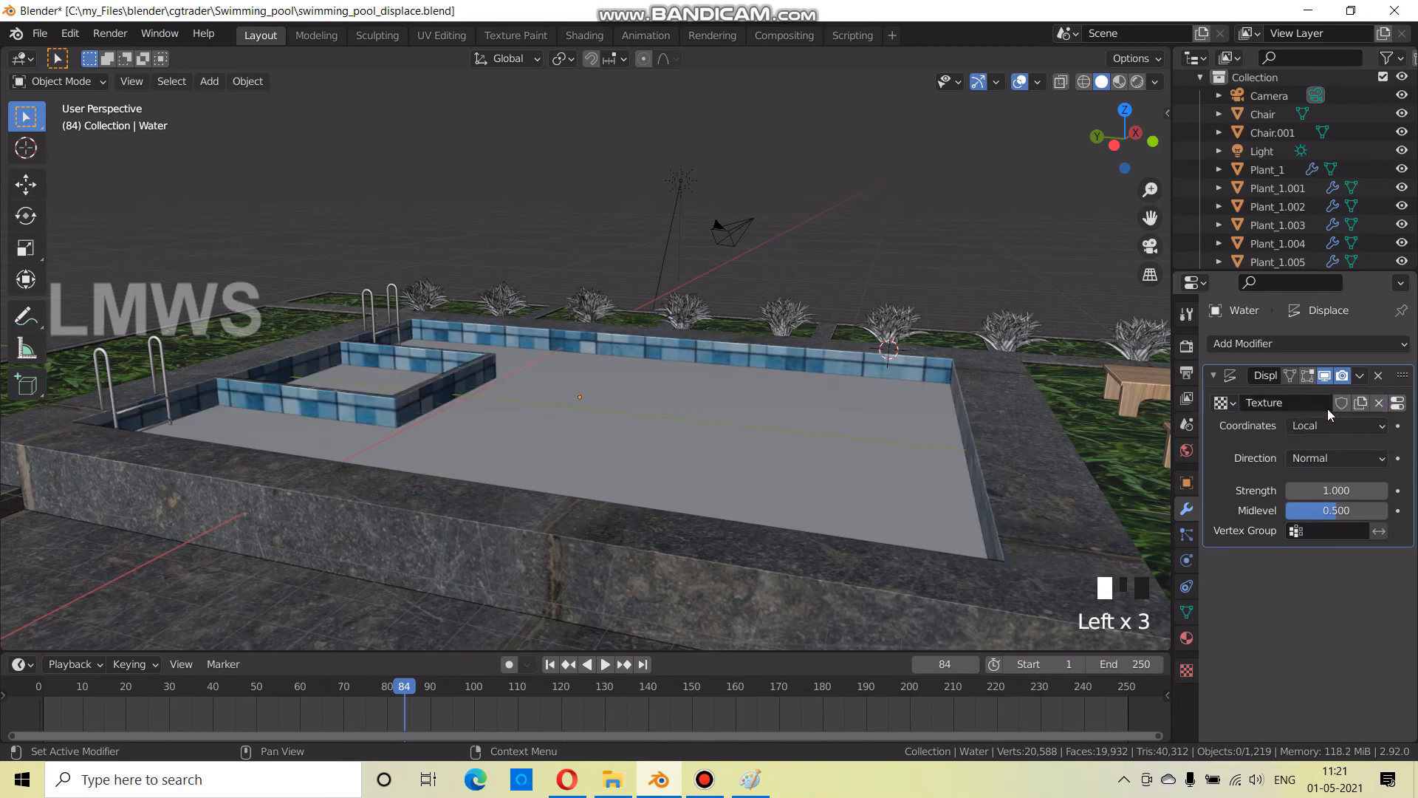
click(1399, 403)
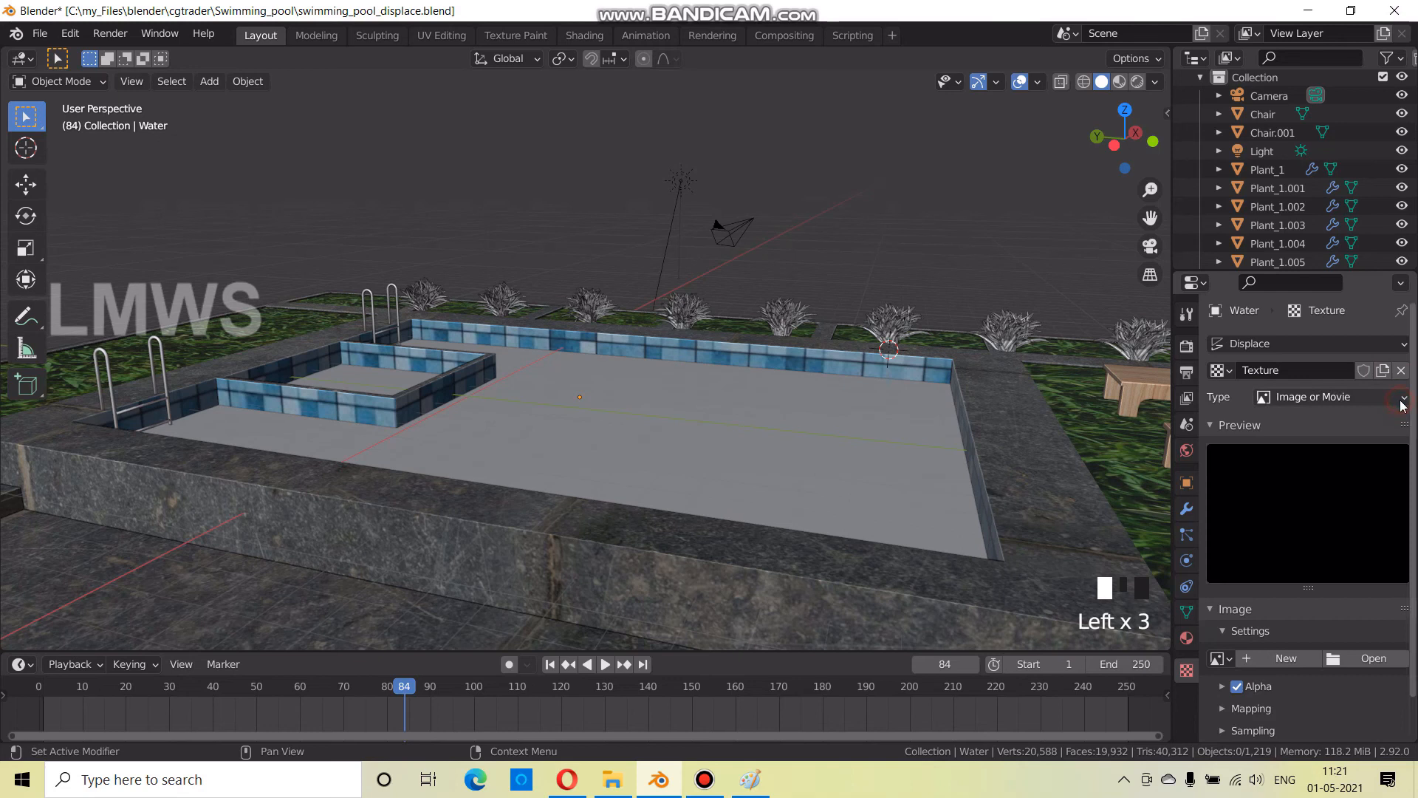
click(1323, 398)
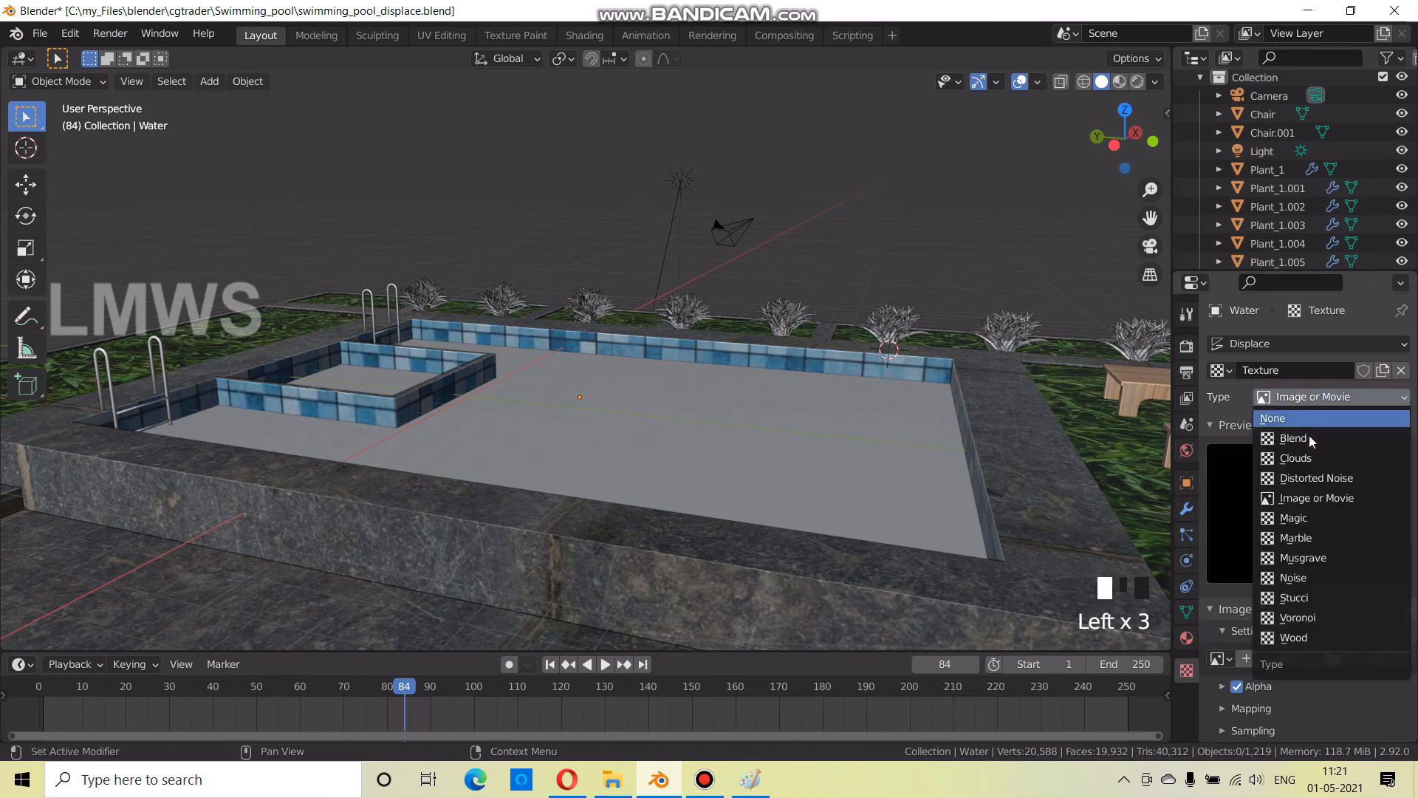
click(1302, 458)
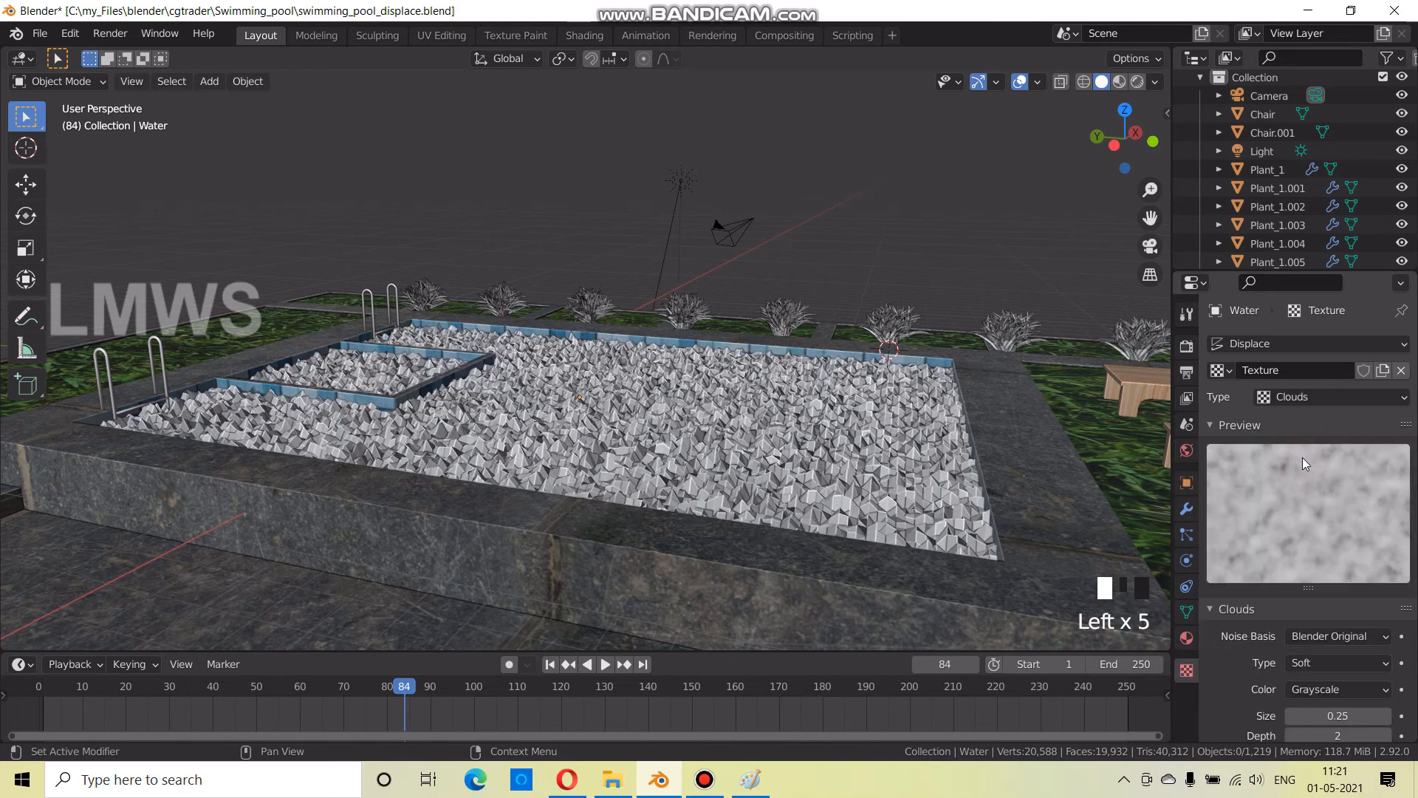
Set the water's Displace modifier strength to 0.05
middle_drag(872, 508, 805, 505)
scroll(805, 505, up, 2)
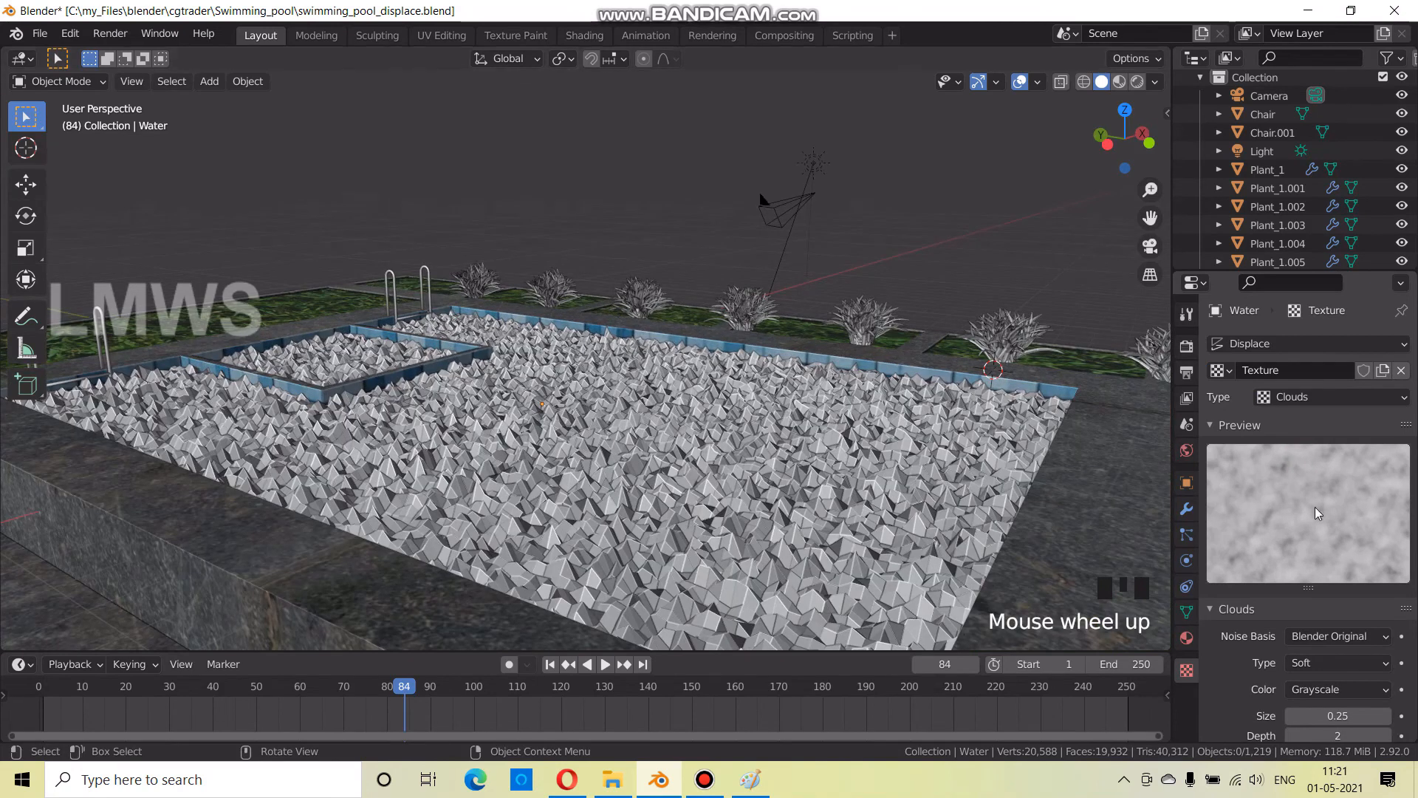
scroll(1261, 571, down, 2)
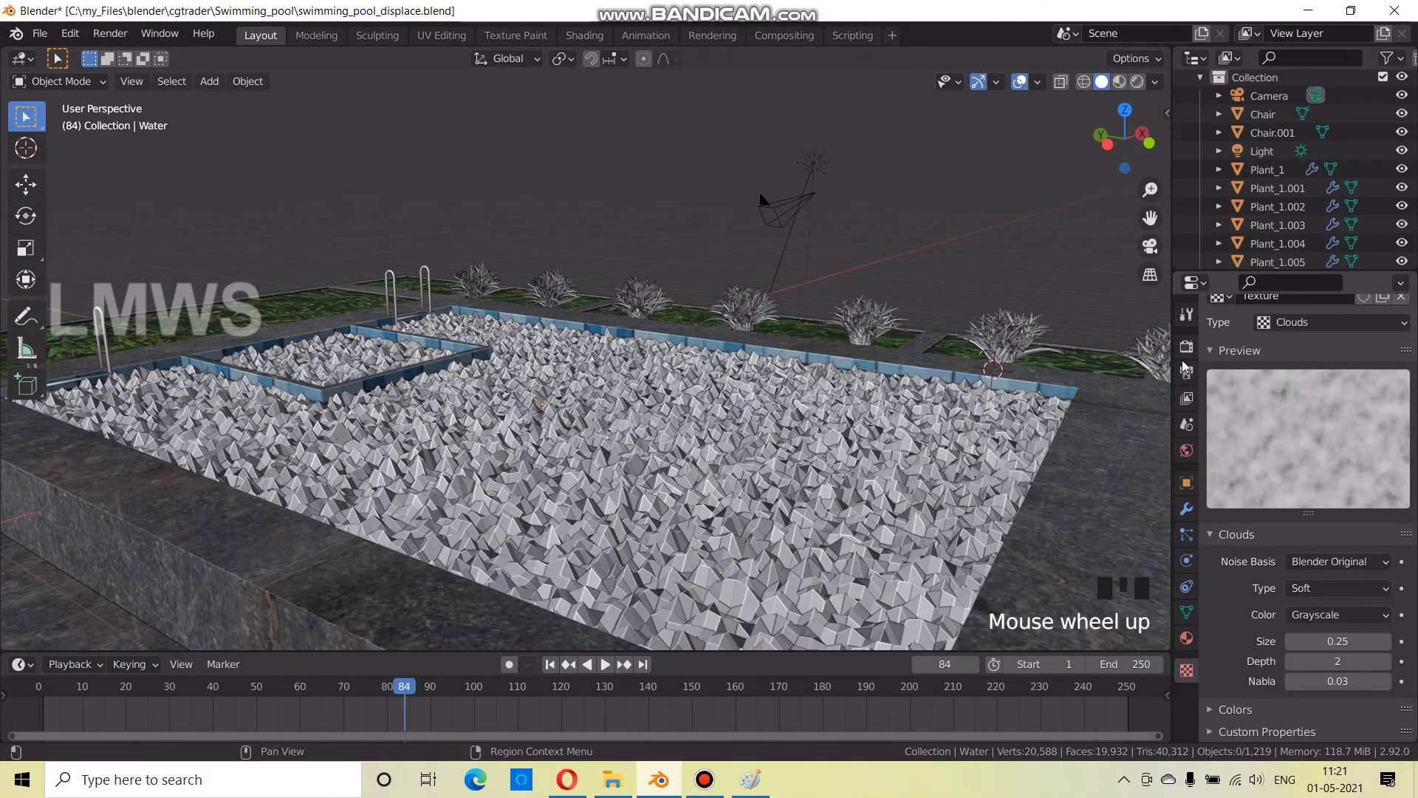
click(1188, 509)
text(0.05)
key(Return)
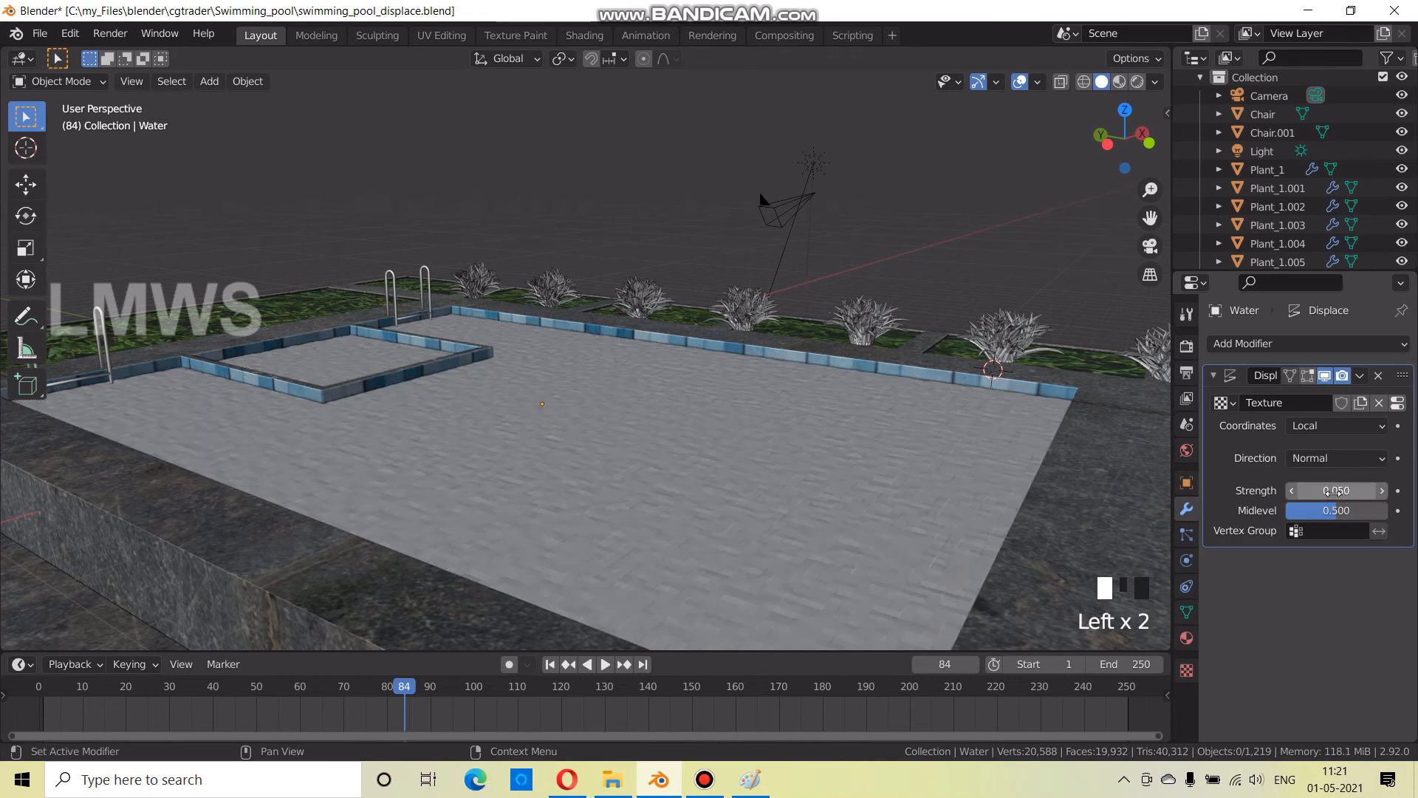
Apply smooth shading to the displaced water surface
right_click(737, 379)
click(709, 396)
right_click(738, 397)
click(737, 396)
click(681, 433)
right_click(681, 433)
click(681, 433)
Raise the Displace modifier strength on the water to 0.09
middle_drag(639, 458, 696, 481)
scroll(591, 470, up, 2)
scroll(757, 516, up, 2)
shift+middle_drag(757, 517, 968, 484)
key(alt+a)
click(916, 438)
scroll(917, 478, up, 1)
click(1331, 491)
key(BackSpace)
text(9)
key(Return)
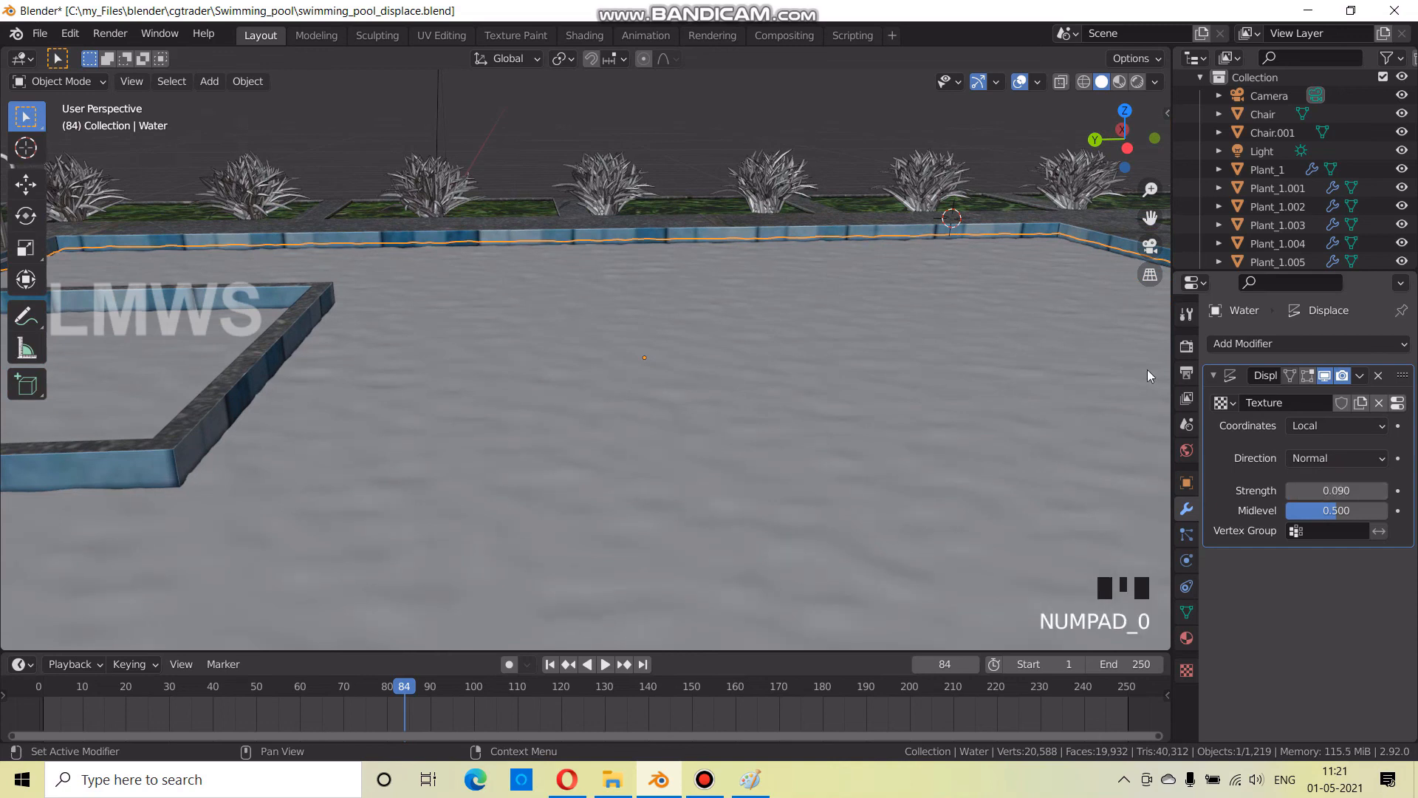
Preview the displaced water up close in rendered shading and save the file
scroll(770, 406, down, 2)
middle_drag(770, 406, 692, 404)
click(1138, 82)
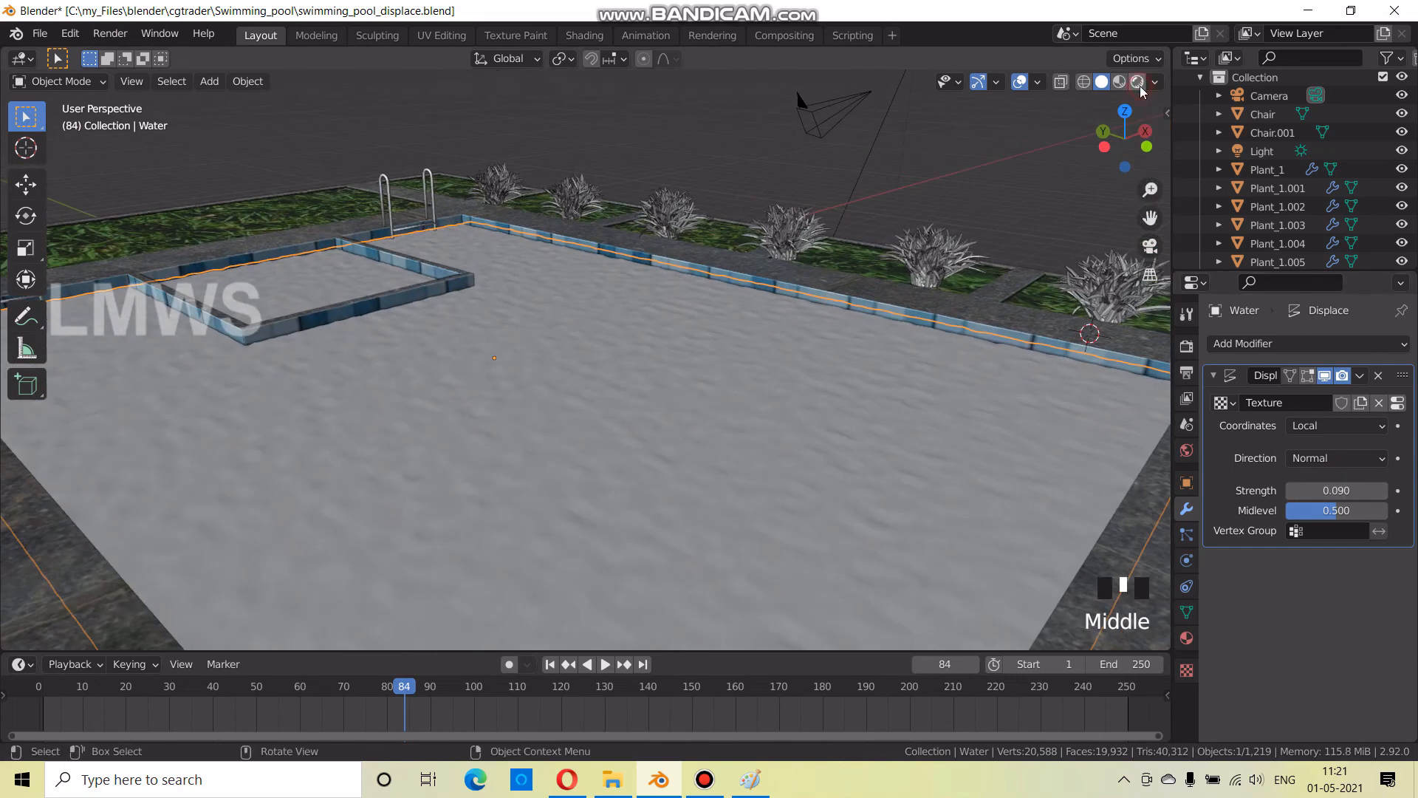
scroll(866, 343, up, 2)
scroll(804, 371, up, 1)
key(alt+a)
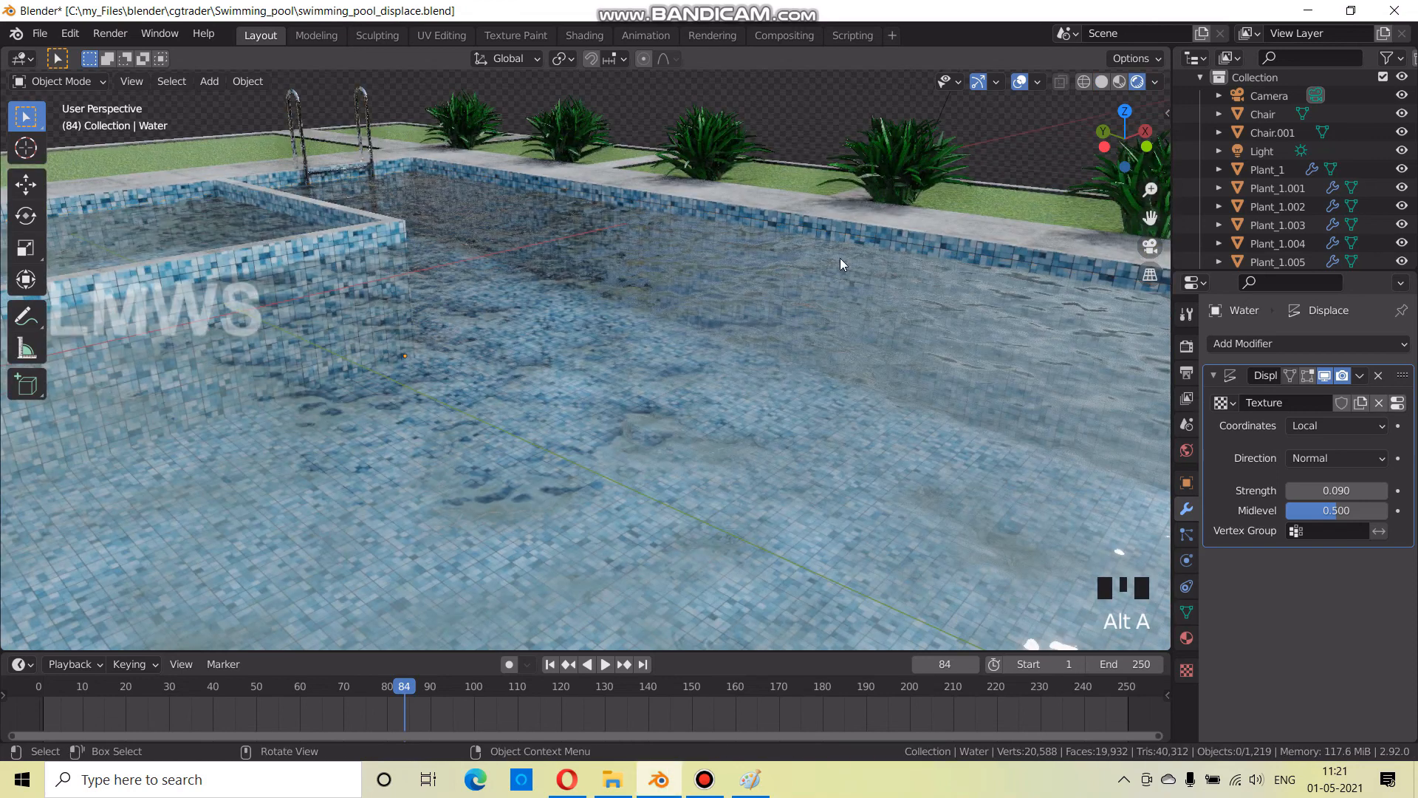
scroll(1124, 502, down, 2)
key(ctrl+s)
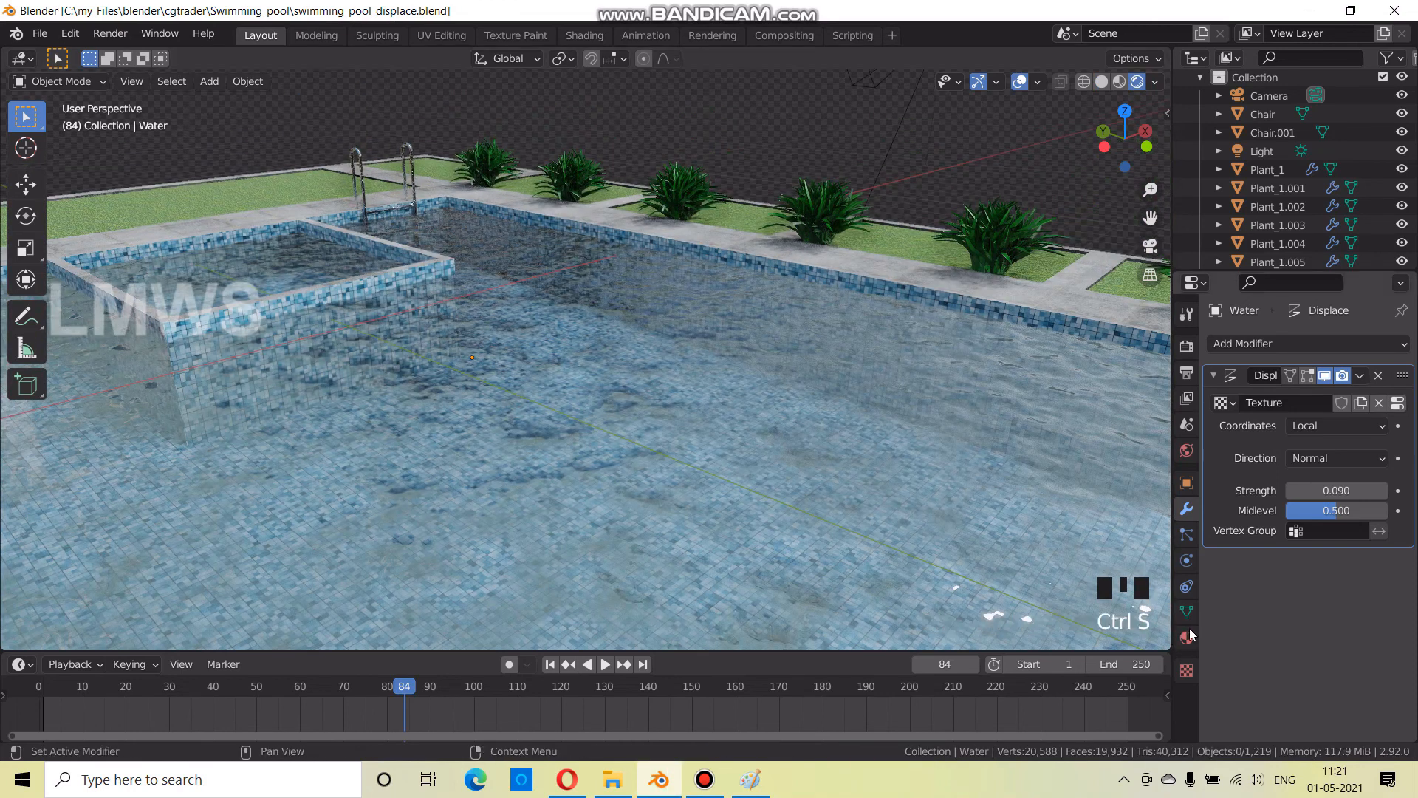
Set the Clouds texture size to 0.26, return to solid shading, and expand the texture's color settings
click(1187, 670)
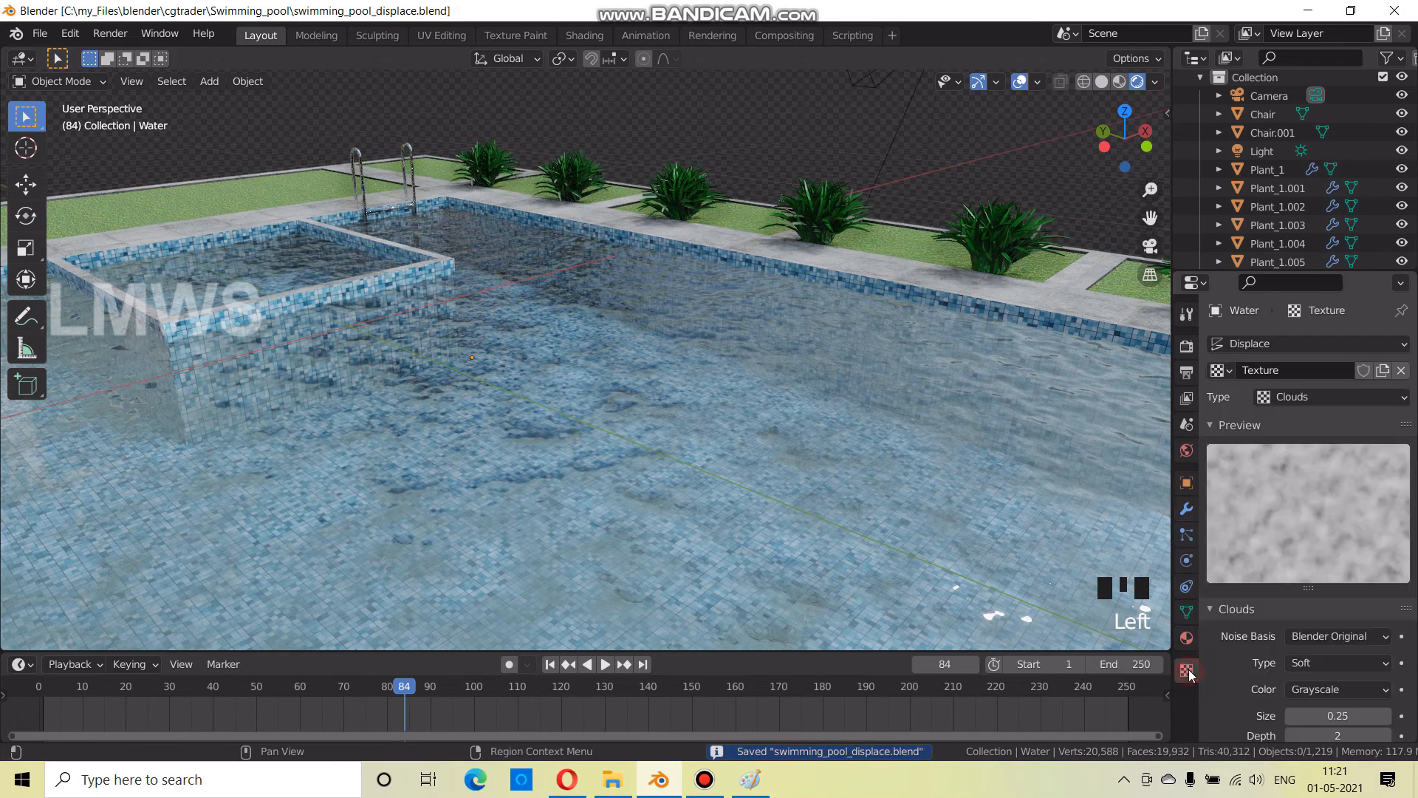
scroll(1279, 552, down, 2)
mouse_move(1334, 641)
mouse_down()
mouse_move(1380, 641)
mouse_move(1285, 641)
mouse_move(1389, 642)
mouse_move(1322, 641)
mouse_up()
click(1102, 81)
scroll(835, 506, down, 2)
click(1235, 709)
scroll(1245, 661, down, 5)
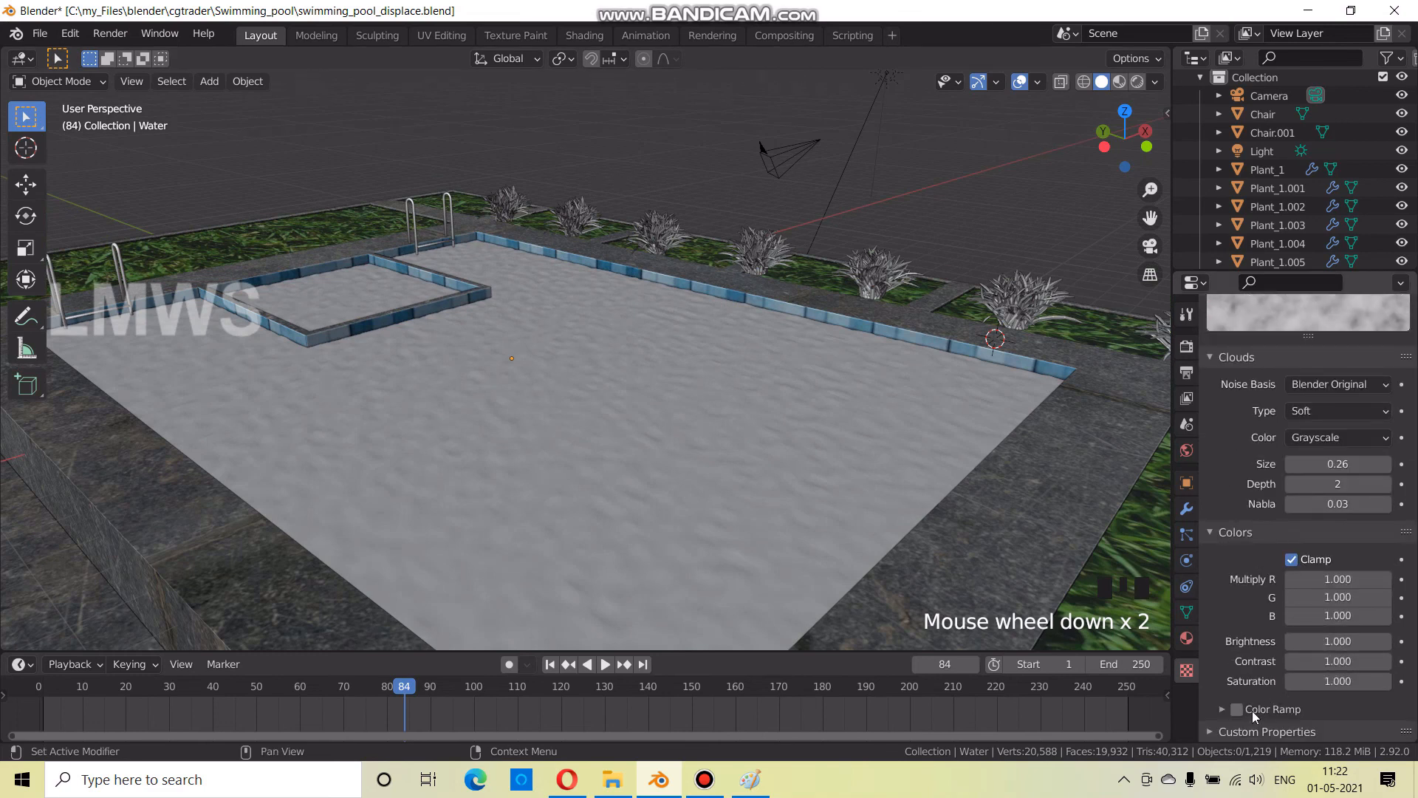
Review the Clouds texture settings, return to the water's Displace modifier settings, and save the file
scroll(1256, 674, down, 2)
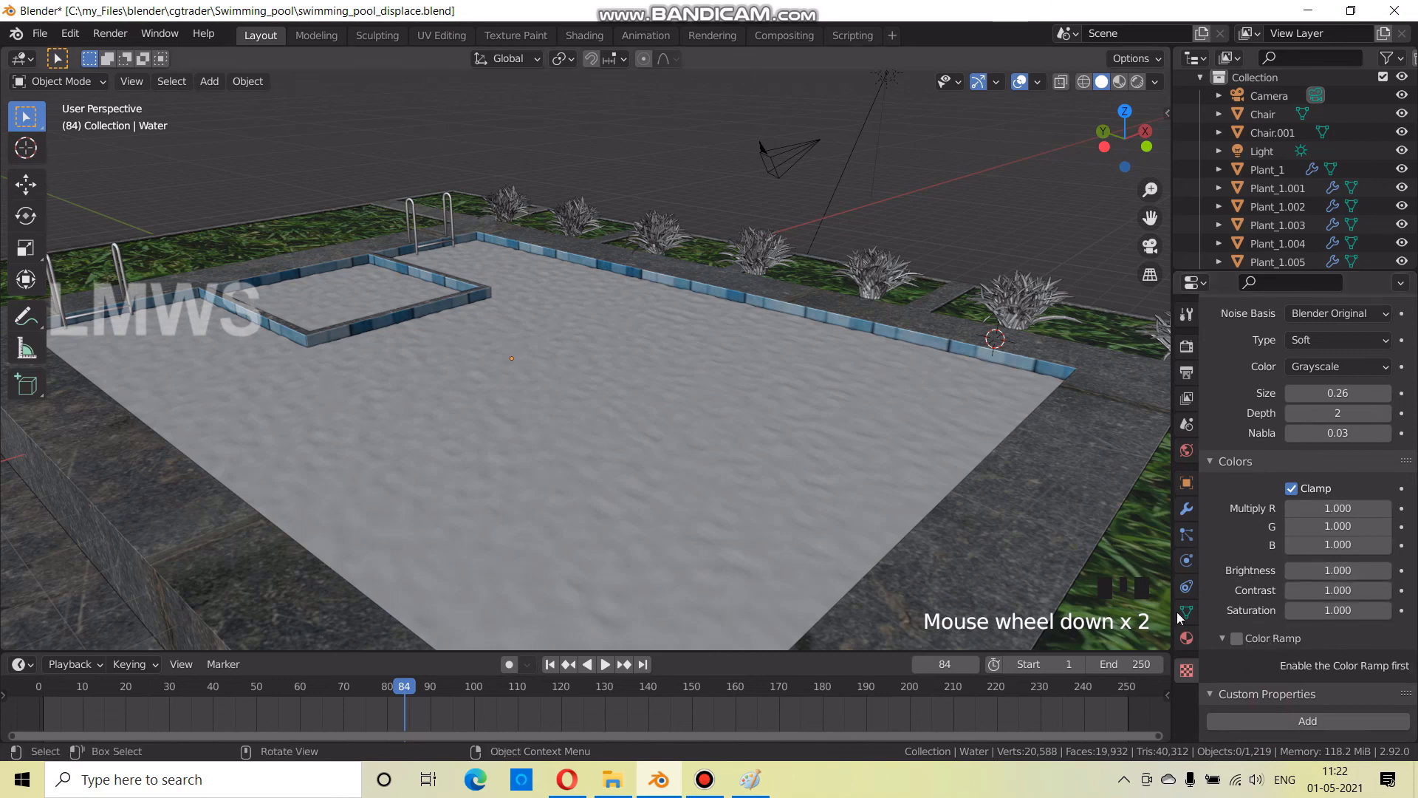
scroll(1257, 557, up, 2)
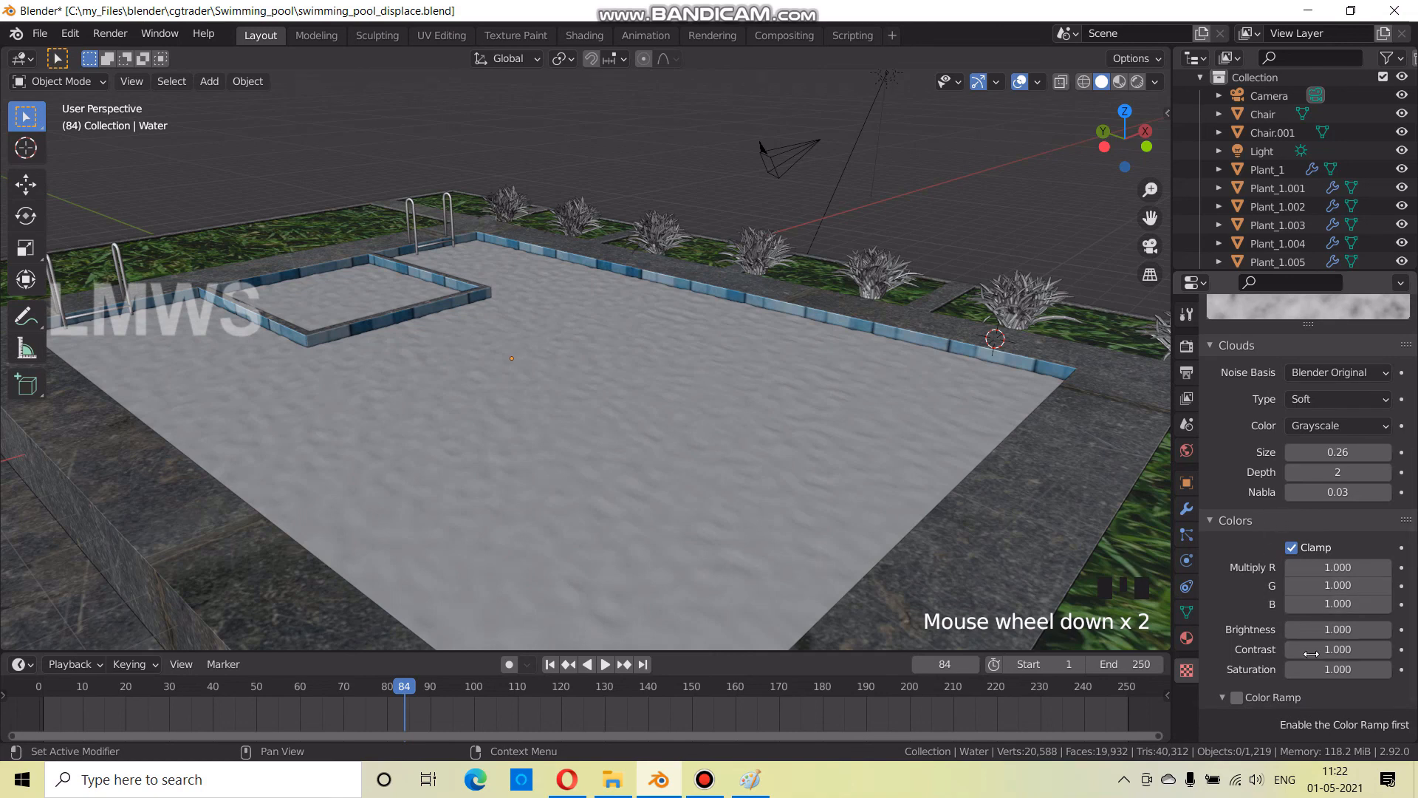
scroll(1239, 596, up, 5)
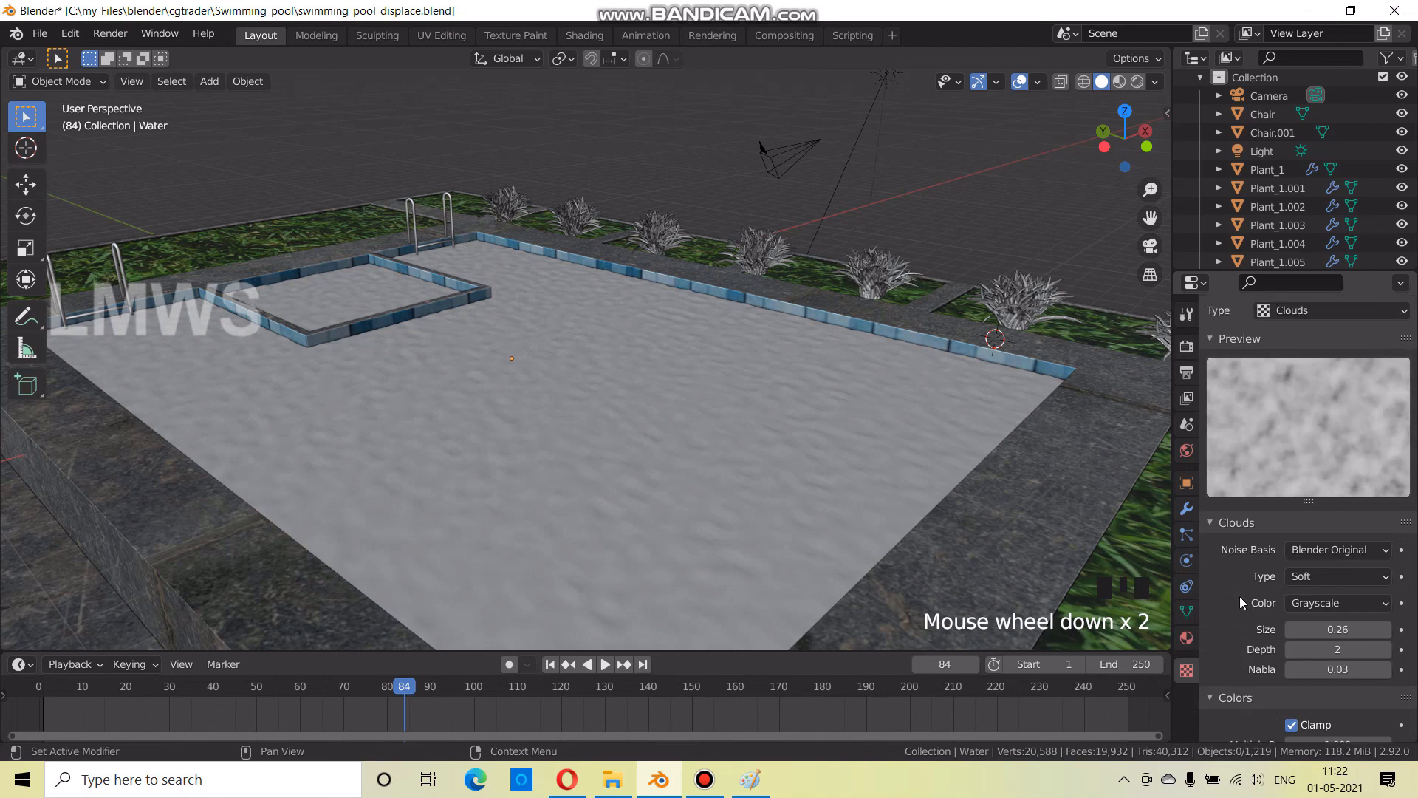
click(1186, 508)
middle_drag(627, 517, 733, 500)
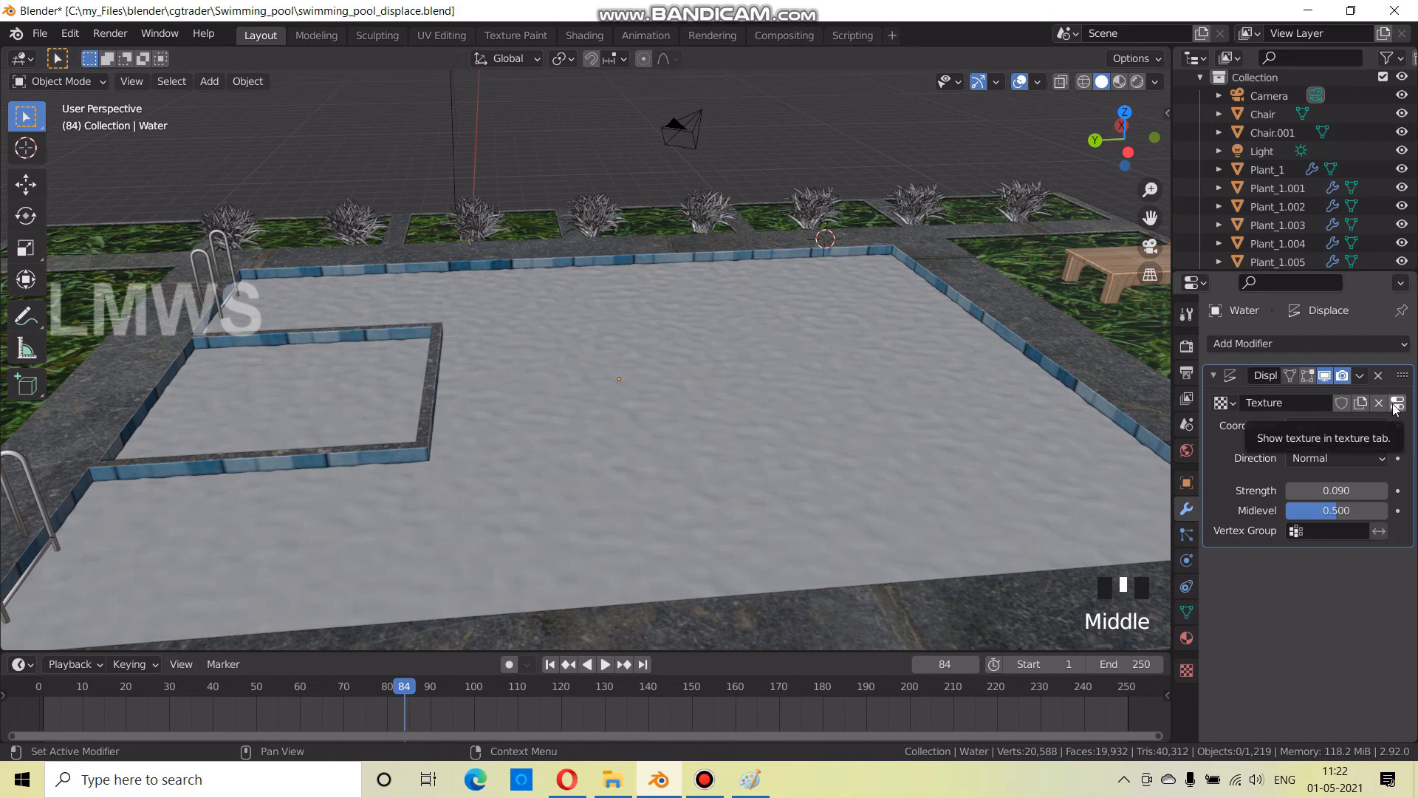
middle_drag(899, 410, 822, 405)
key(ctrl+s)
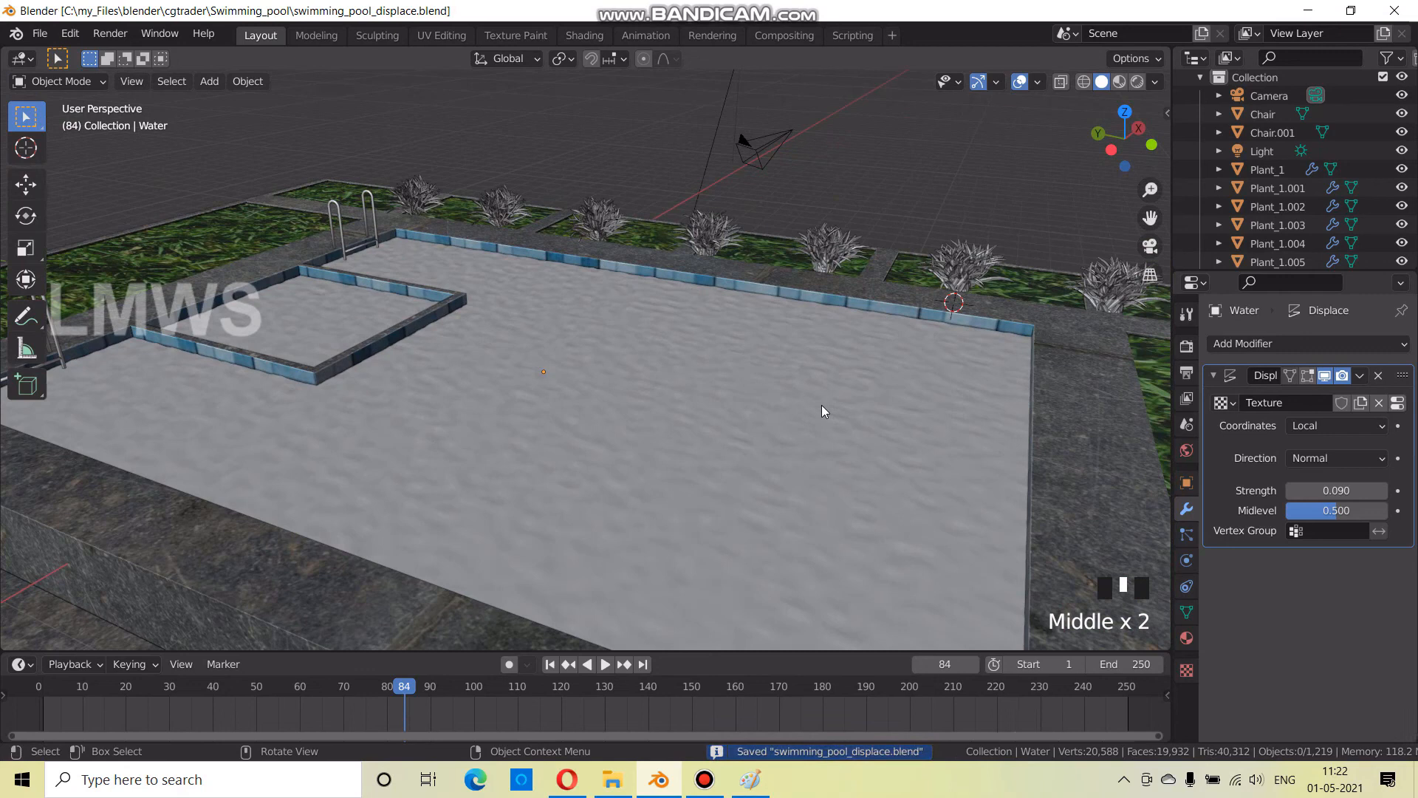
Start a new General file and select the default cube
click(40, 34)
mouse_move(89, 54)
click(276, 55)
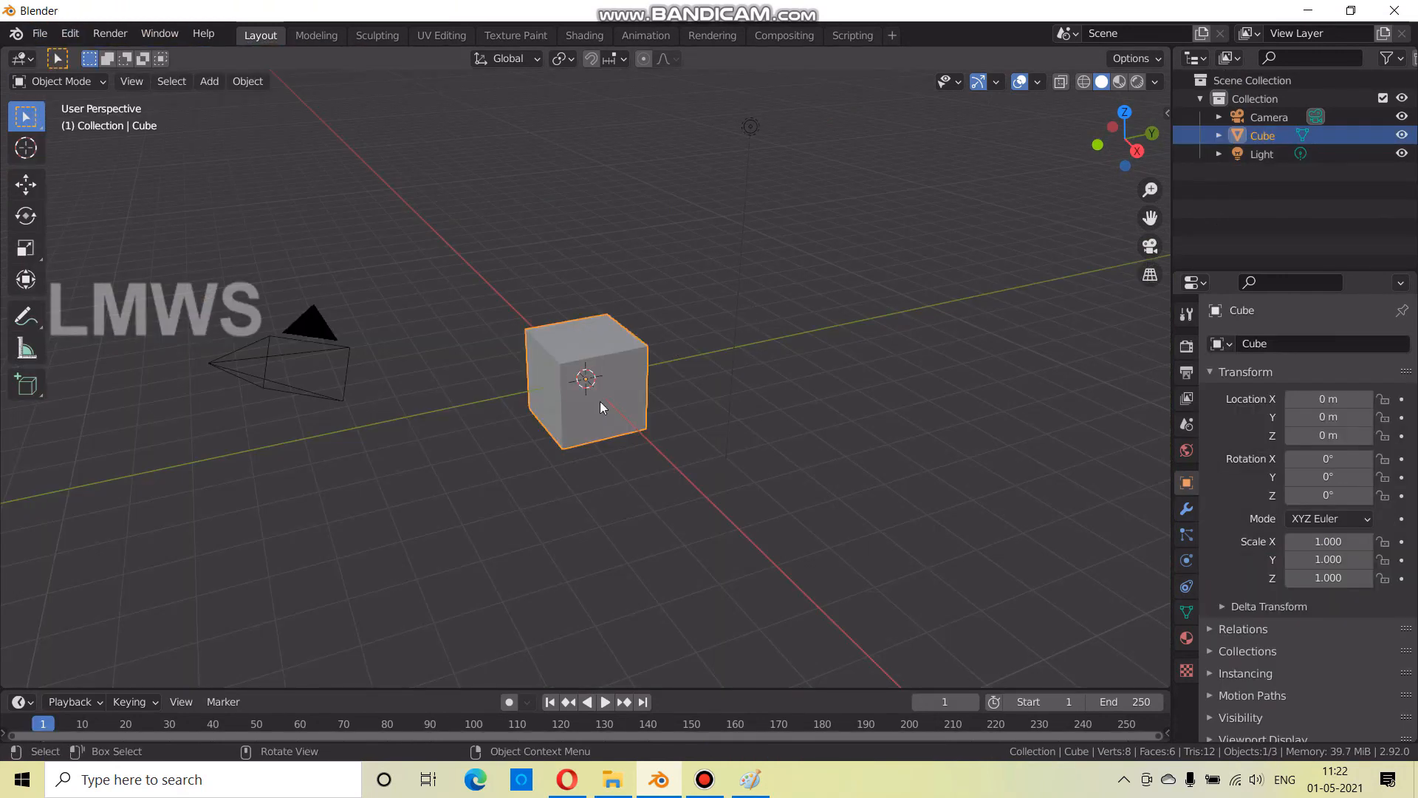
click(704, 779)
click(316, 415)
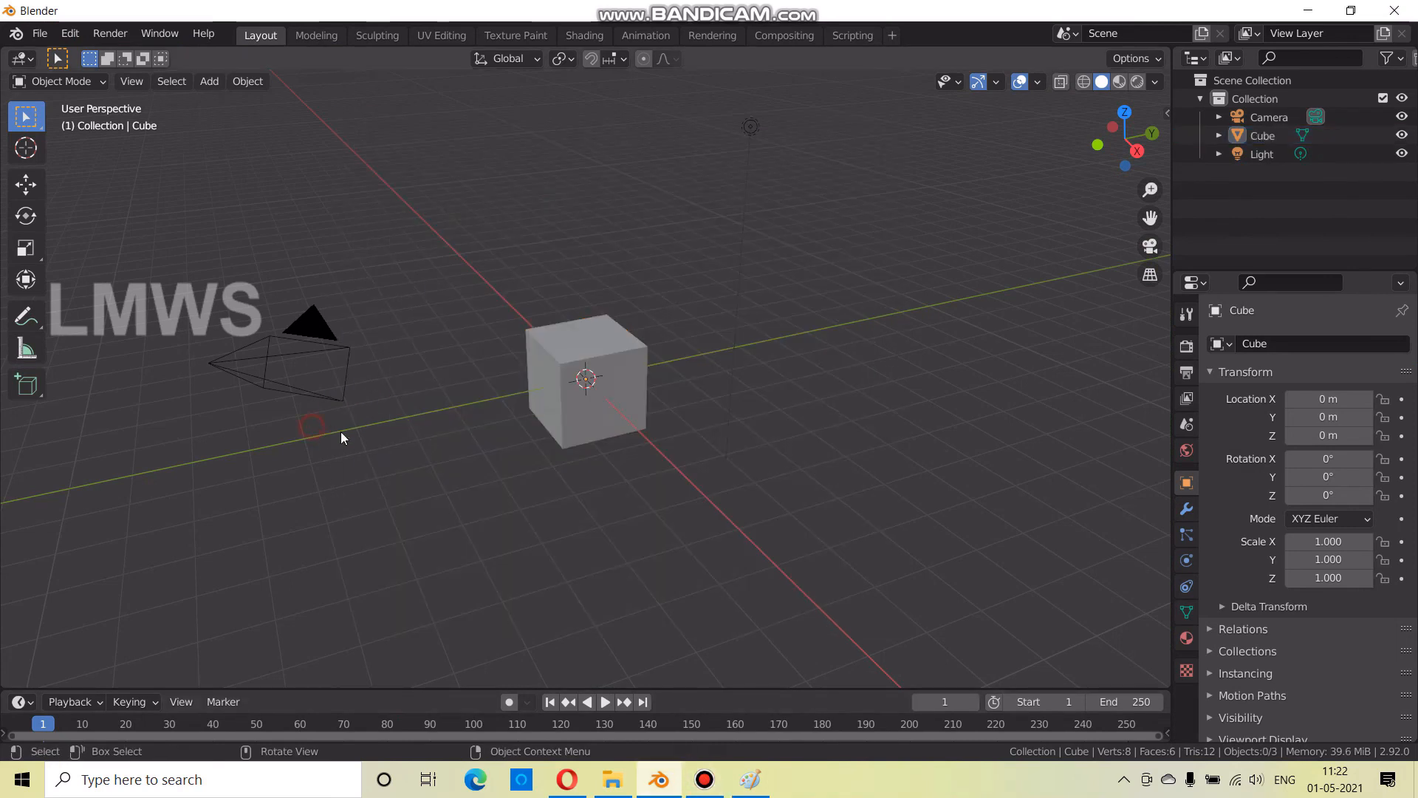
click(560, 378)
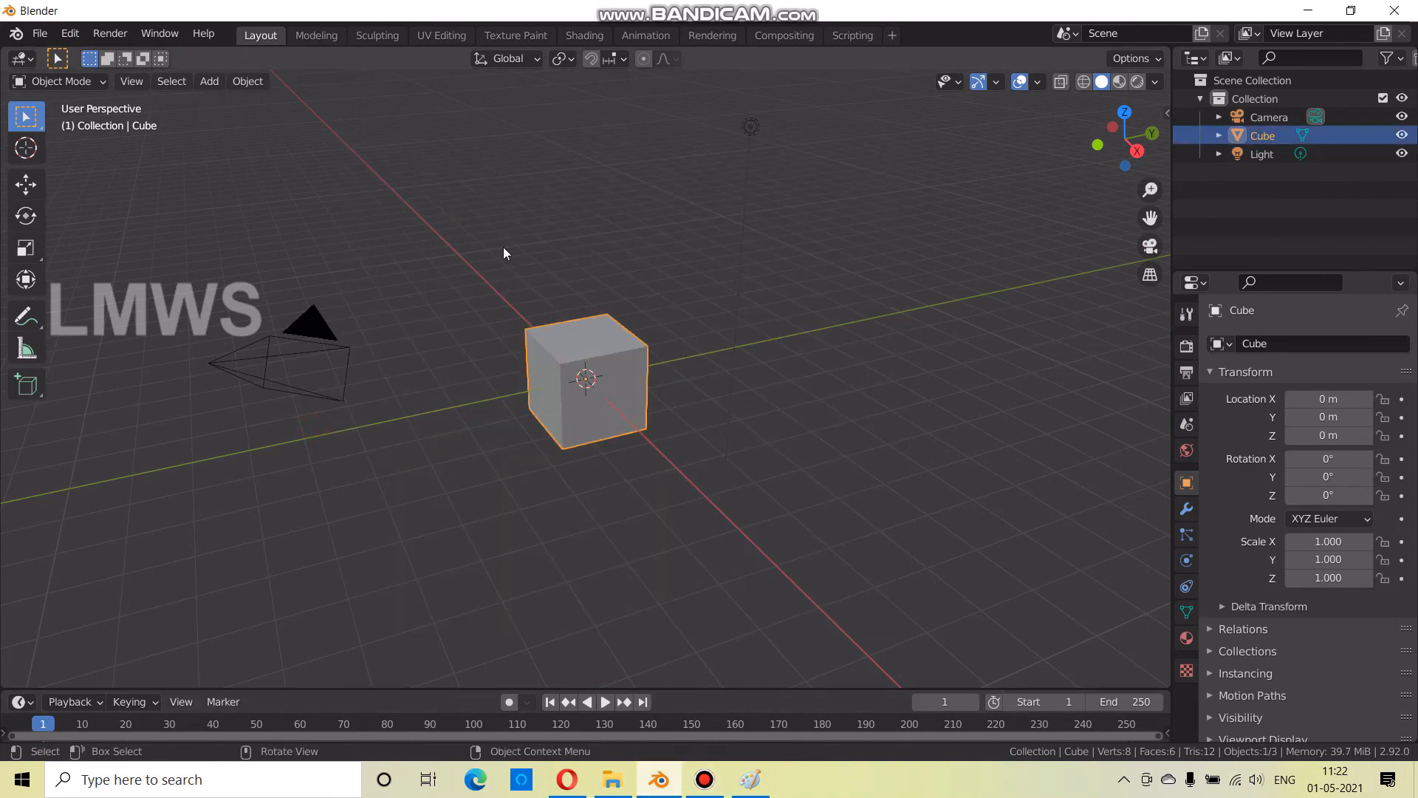
click(37, 32)
click(157, 78)
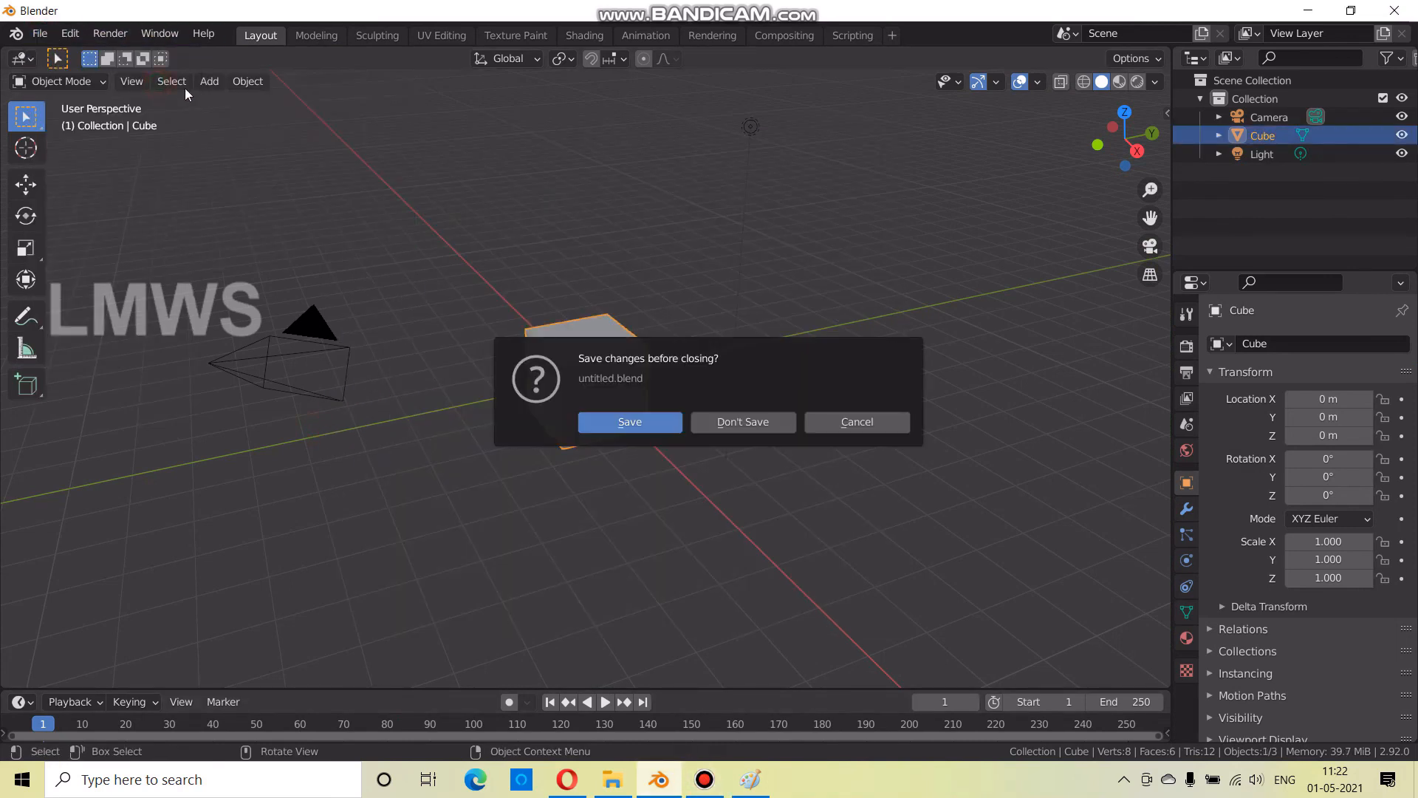
click(845, 422)
Reopen the recent file swimming_pool.blend without saving the untitled scene
click(39, 33)
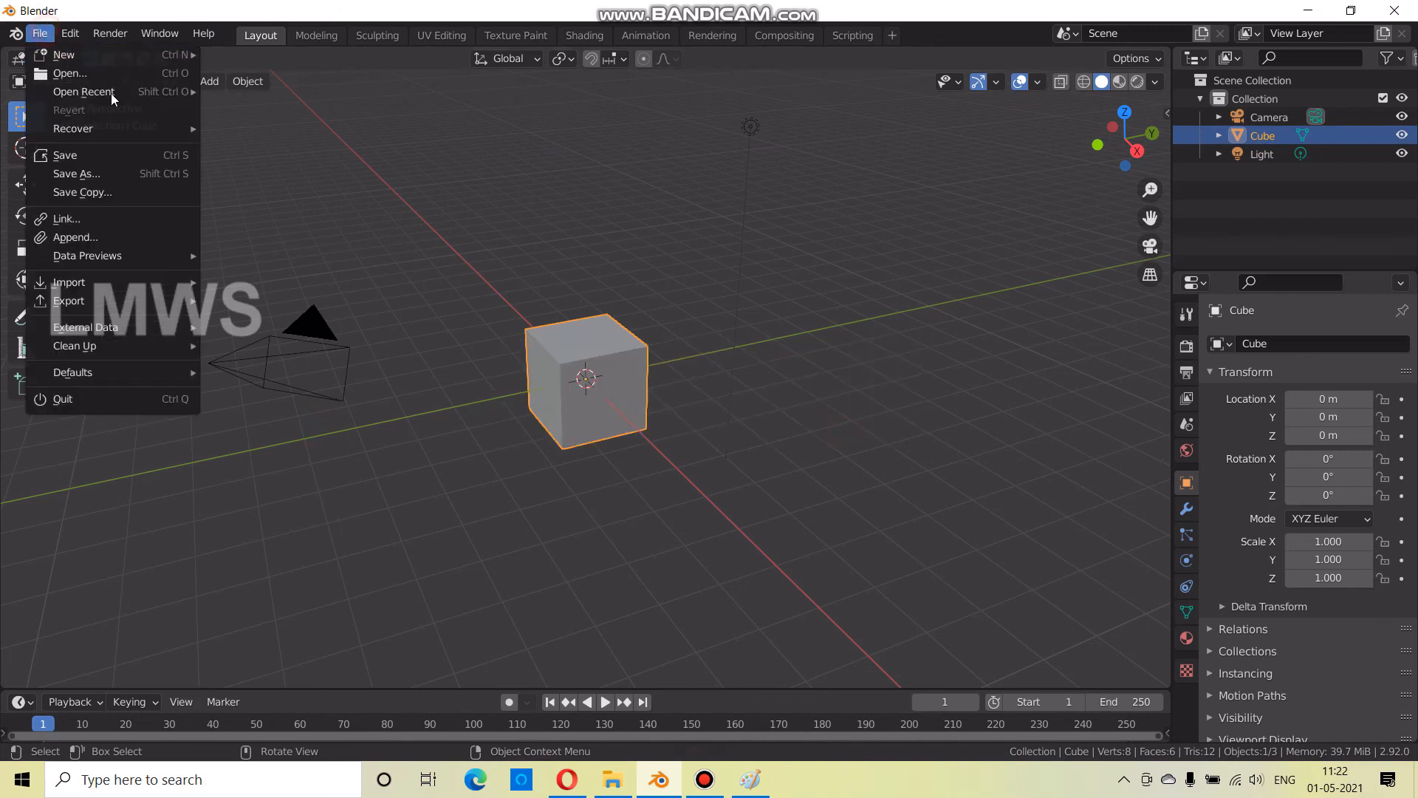
mouse_move(110, 92)
click(318, 110)
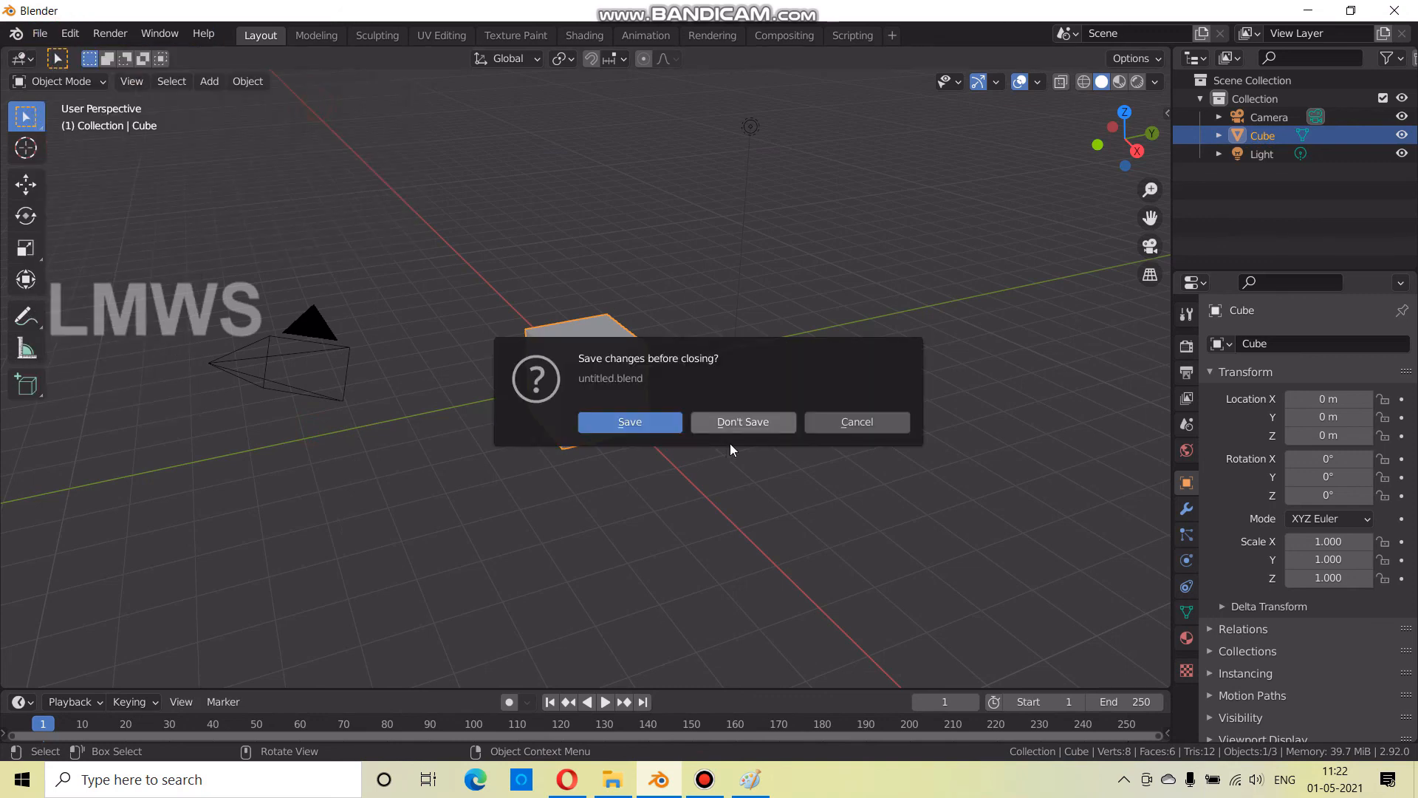
click(741, 414)
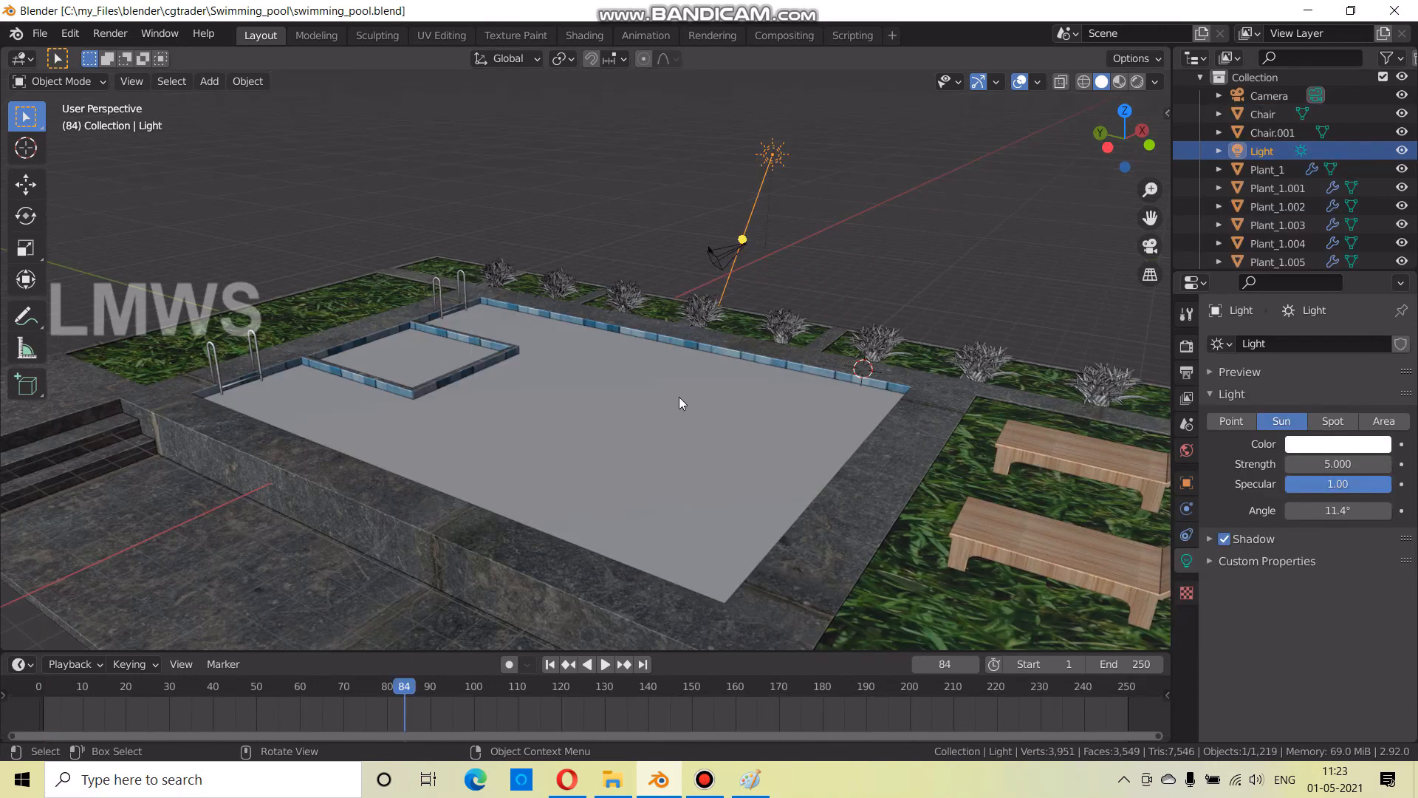
Display the pool scene in rendered shading, check the water from several angles, and save the file
click(1137, 81)
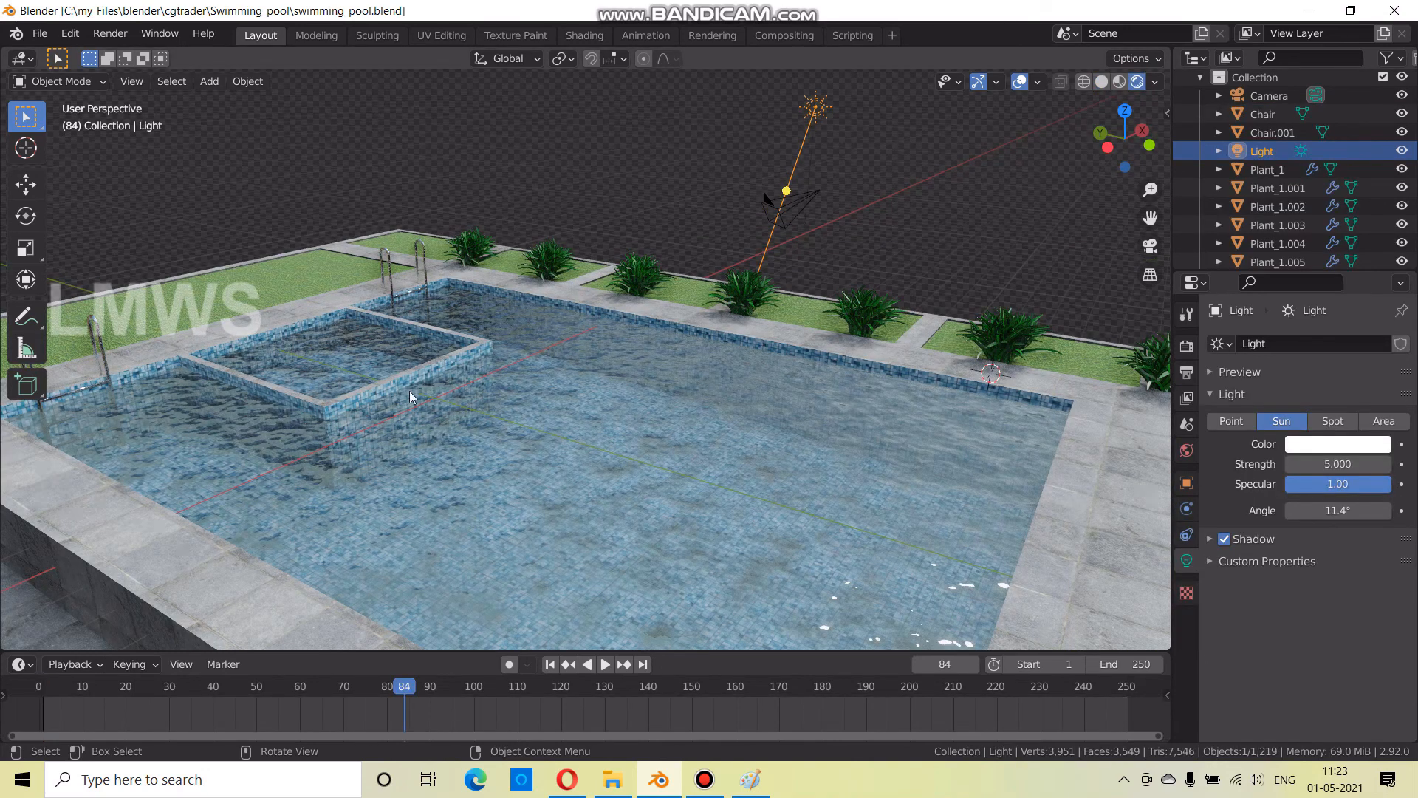
middle_drag(897, 428, 973, 400)
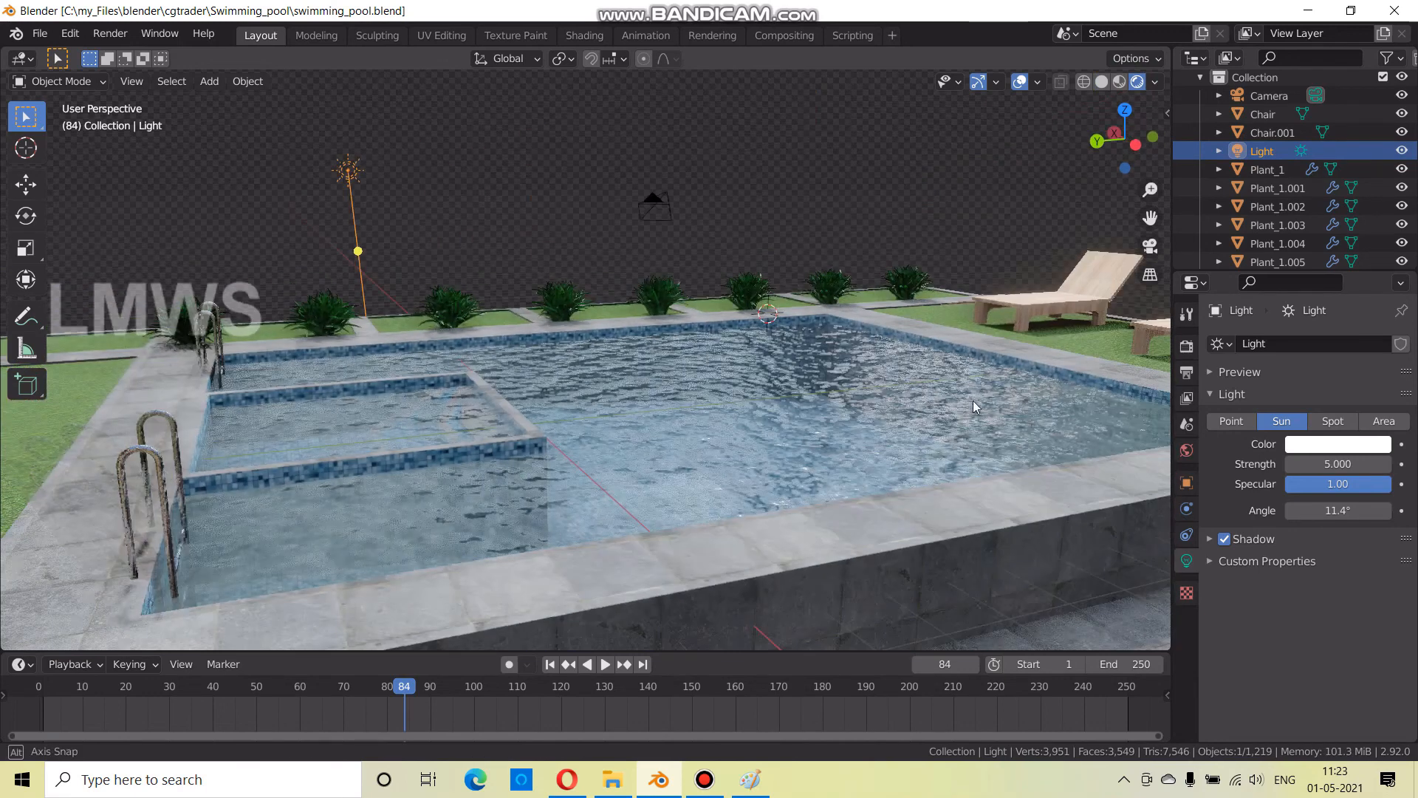
middle_drag(761, 397, 715, 440)
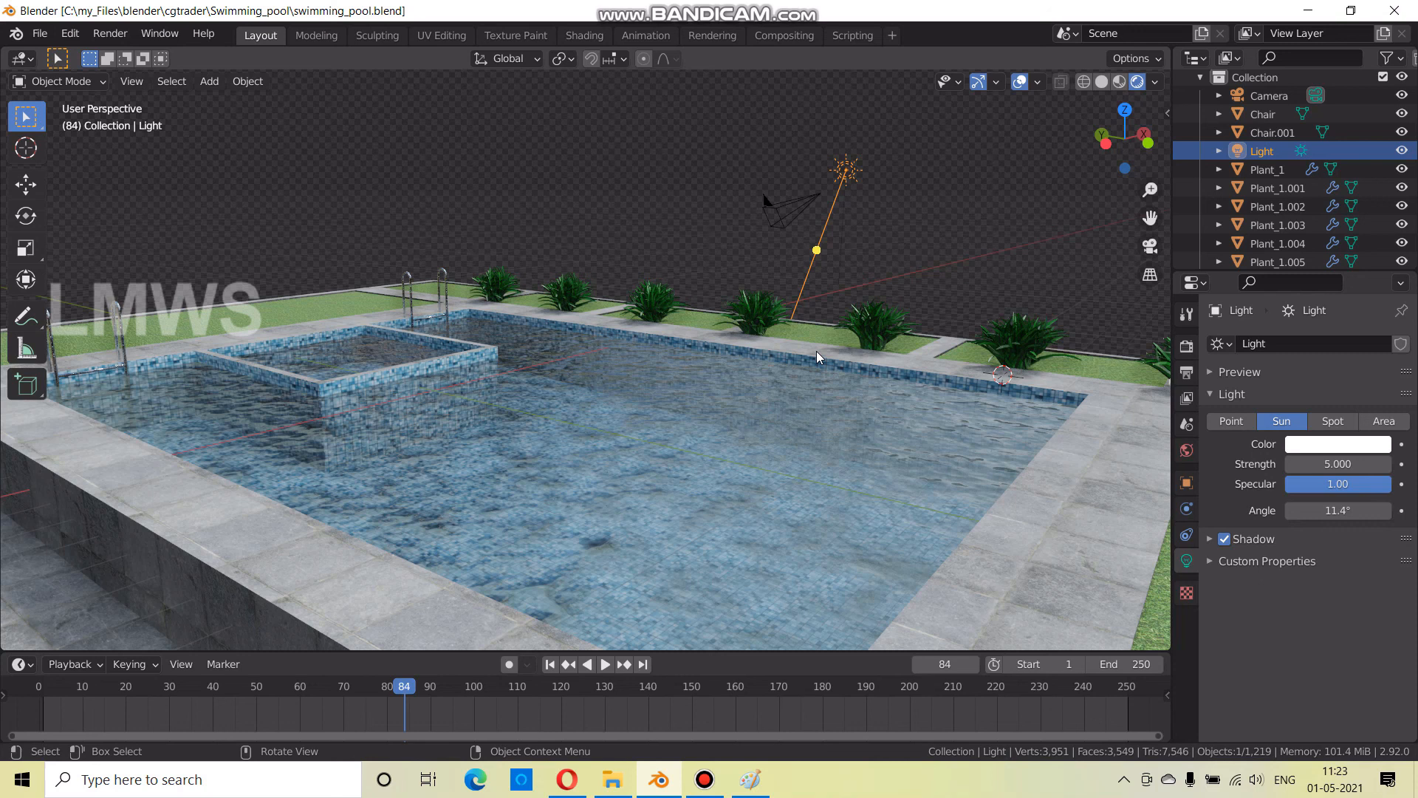
middle_drag(817, 351, 781, 484)
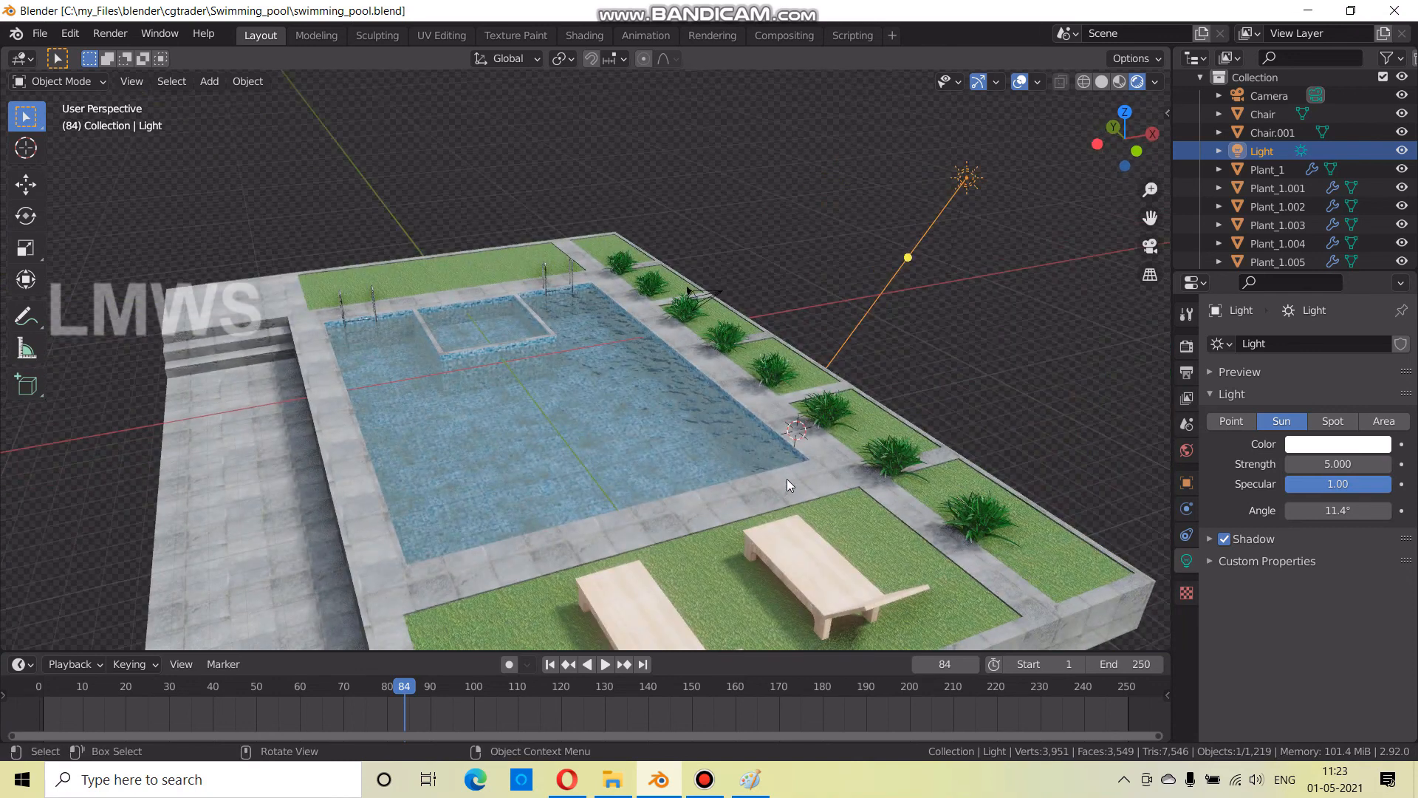
key(ctrl+s)
click(705, 779)
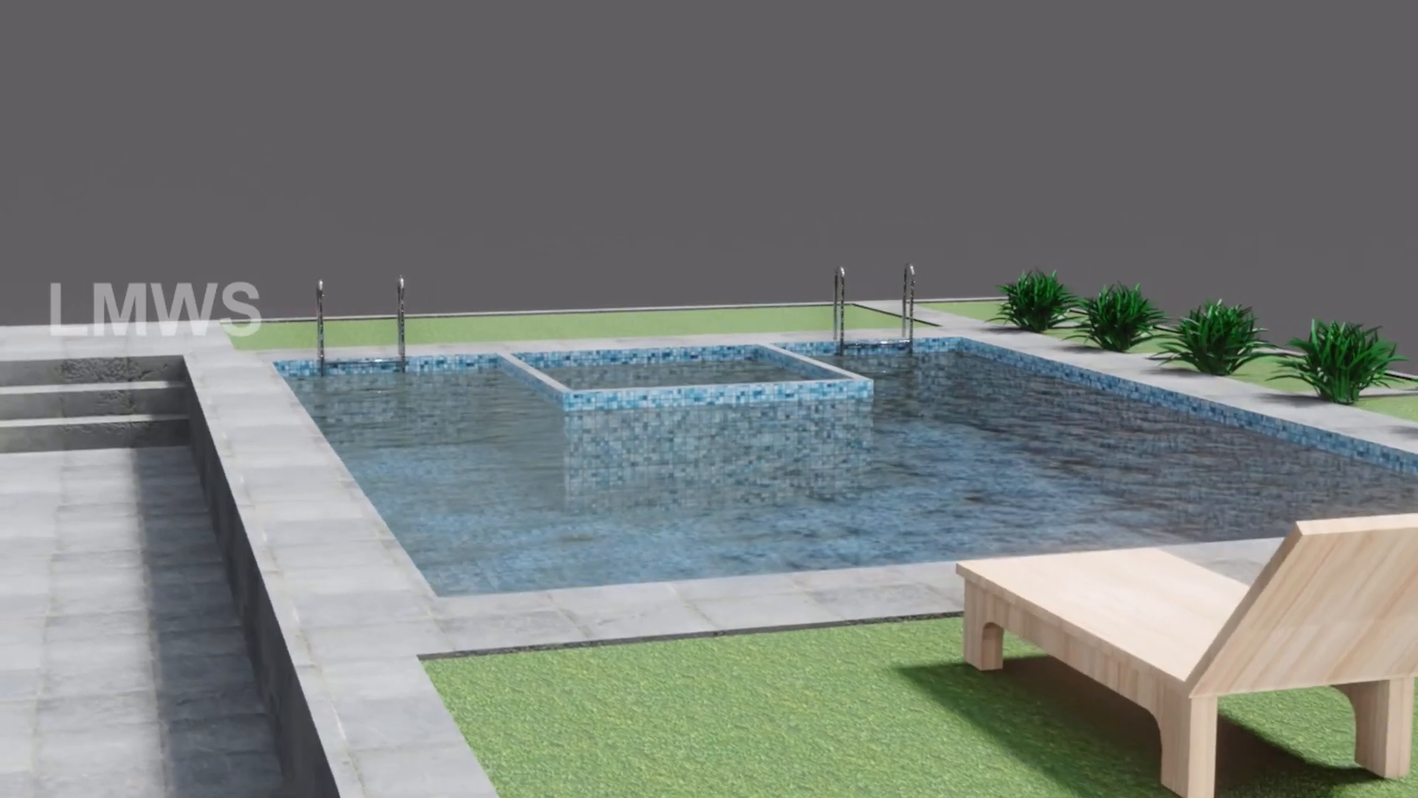